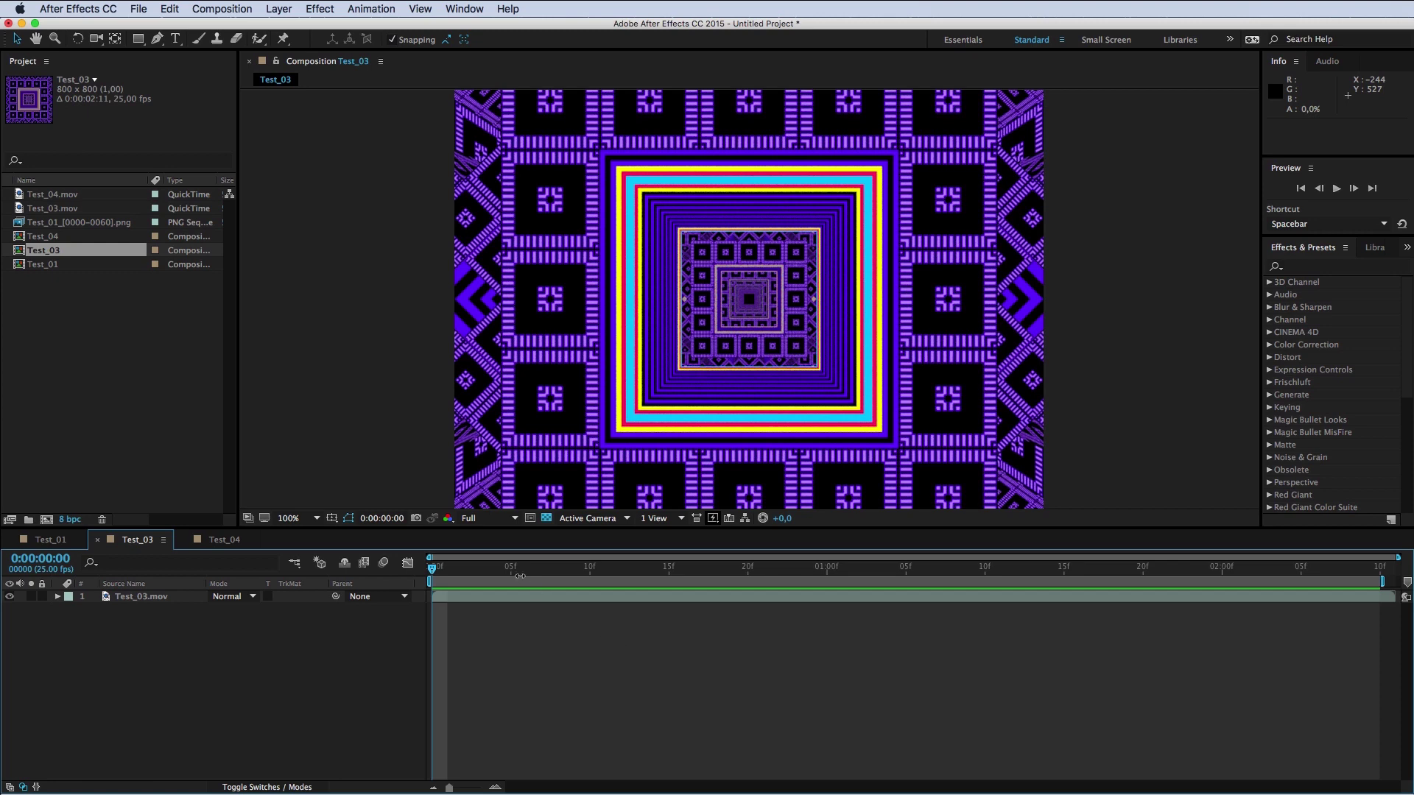
Step: Scrub the first frames of Test_03, then switch apps and nudge the GIF window up
{"action": "left_click_drag", "start_coordinate": [505, 576], "coordinate": [400, 573]}
{"action": "key", "text": "super+Tab"}
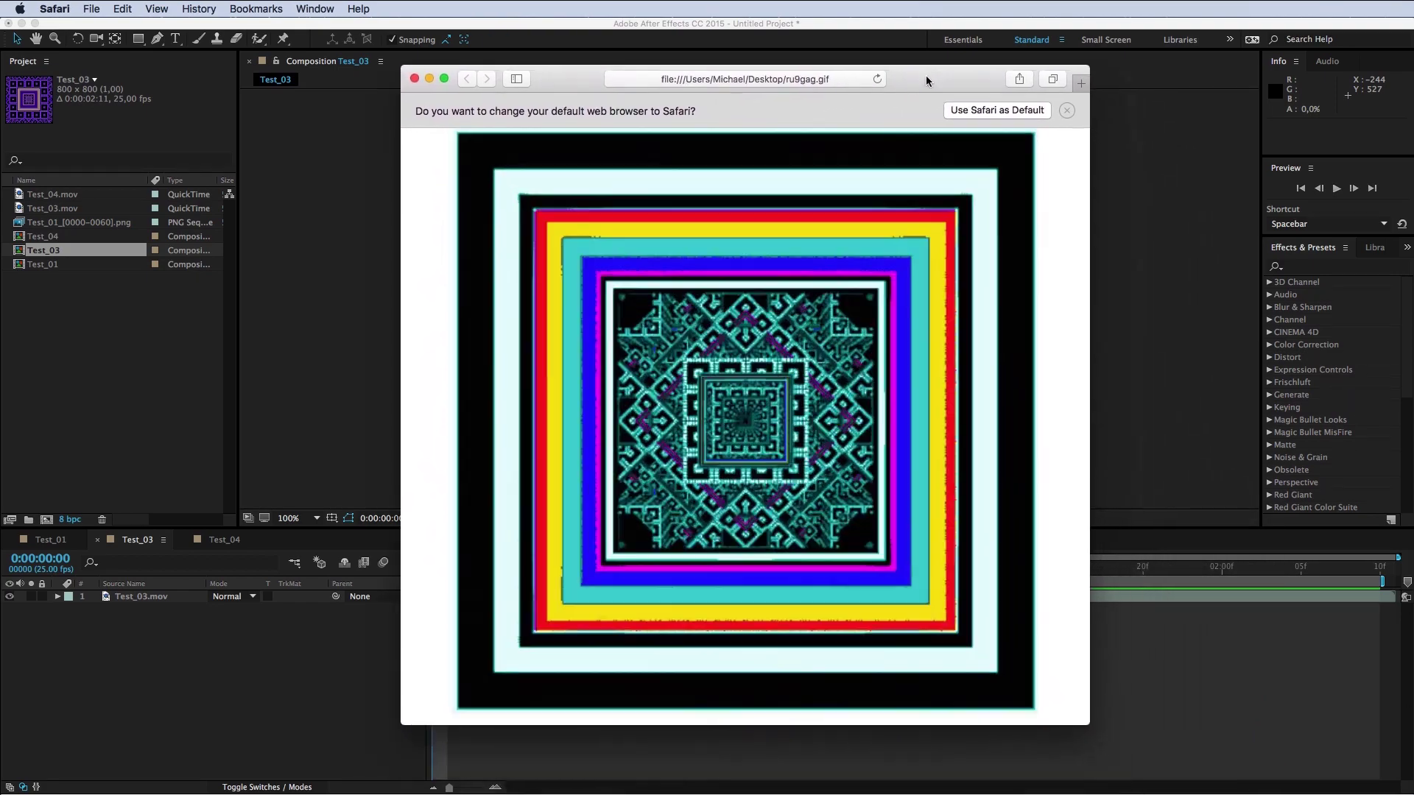
{"action": "left_click_drag", "start_coordinate": [927, 81], "coordinate": [927, 64]}
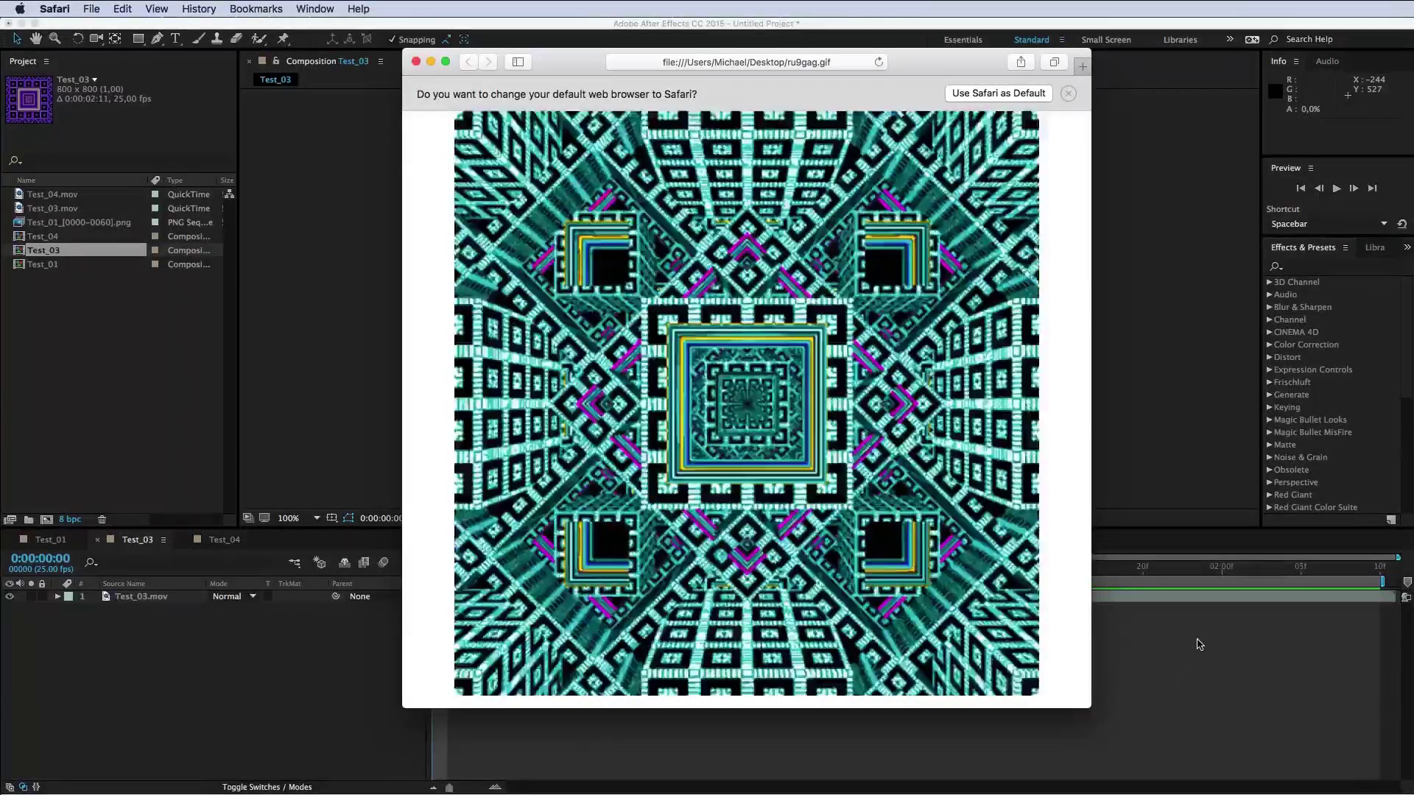
Step: Back in After Effects, fit the Test_03 frame in view and play it
{"action": "left_click", "coordinate": [1194, 635]}
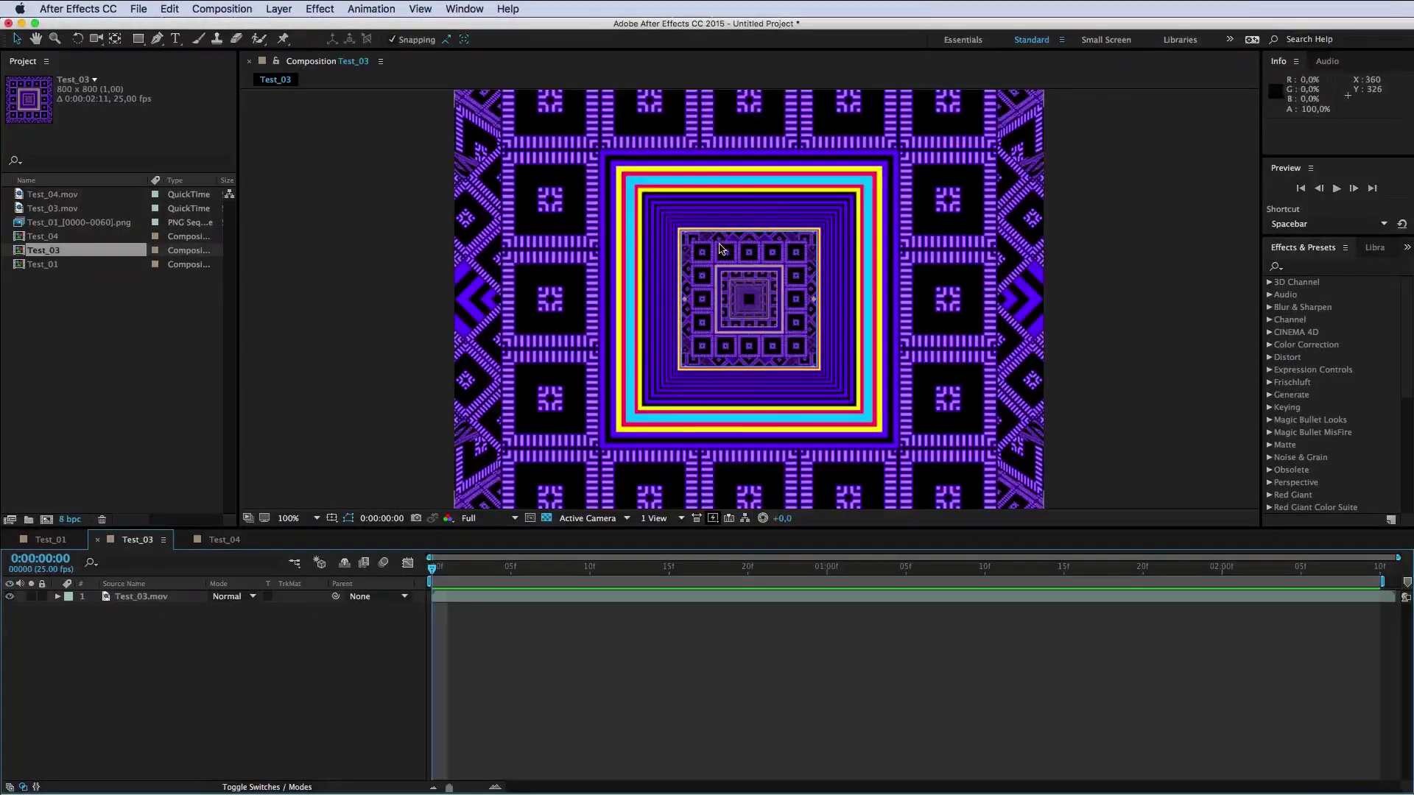
{"action": "key", "text": "shift+slash"}
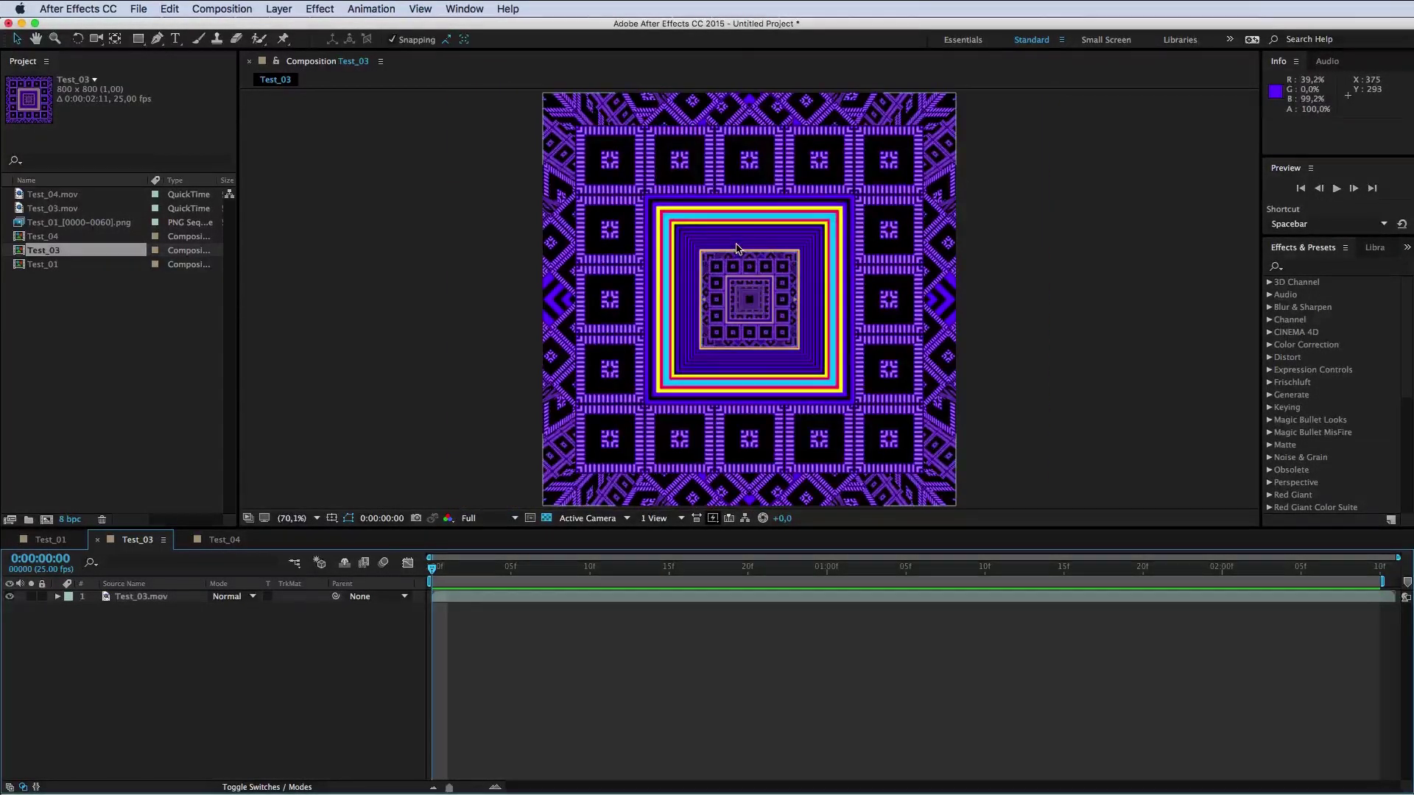
{"action": "key", "text": "space"}
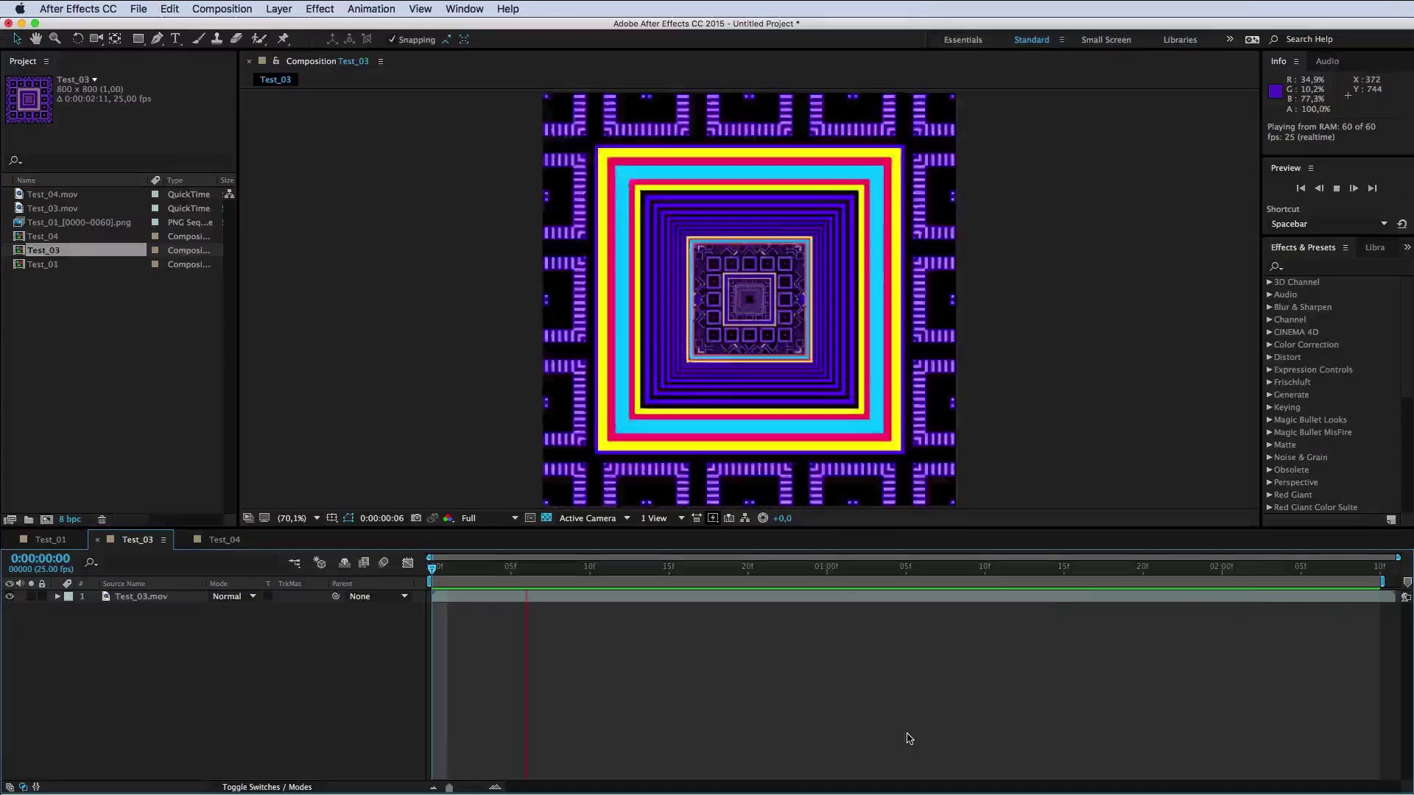
Step: Open the Test_01 composition and play its animation
{"action": "left_click", "coordinate": [53, 264]}
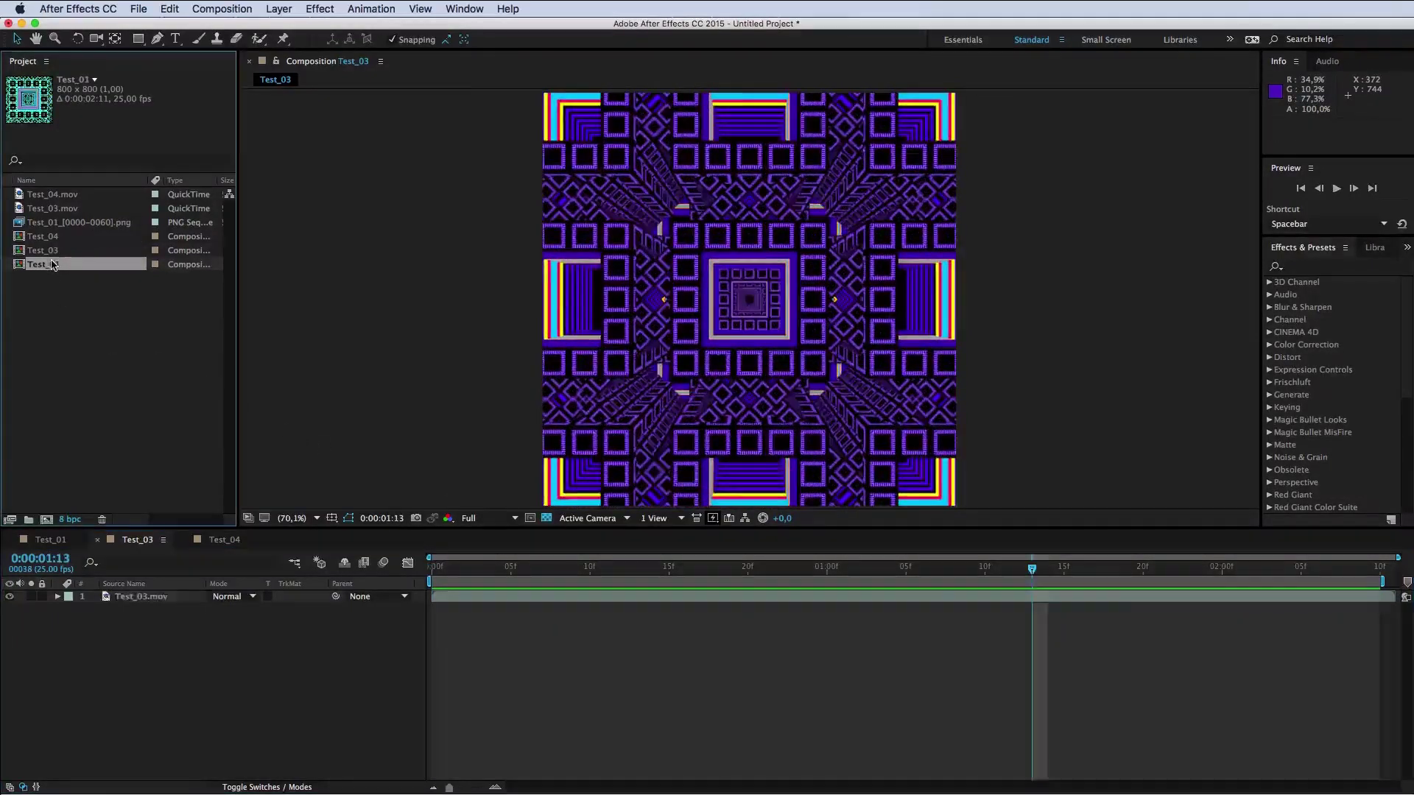
{"action": "double_click", "coordinate": [53, 264]}
{"action": "key", "text": "space"}
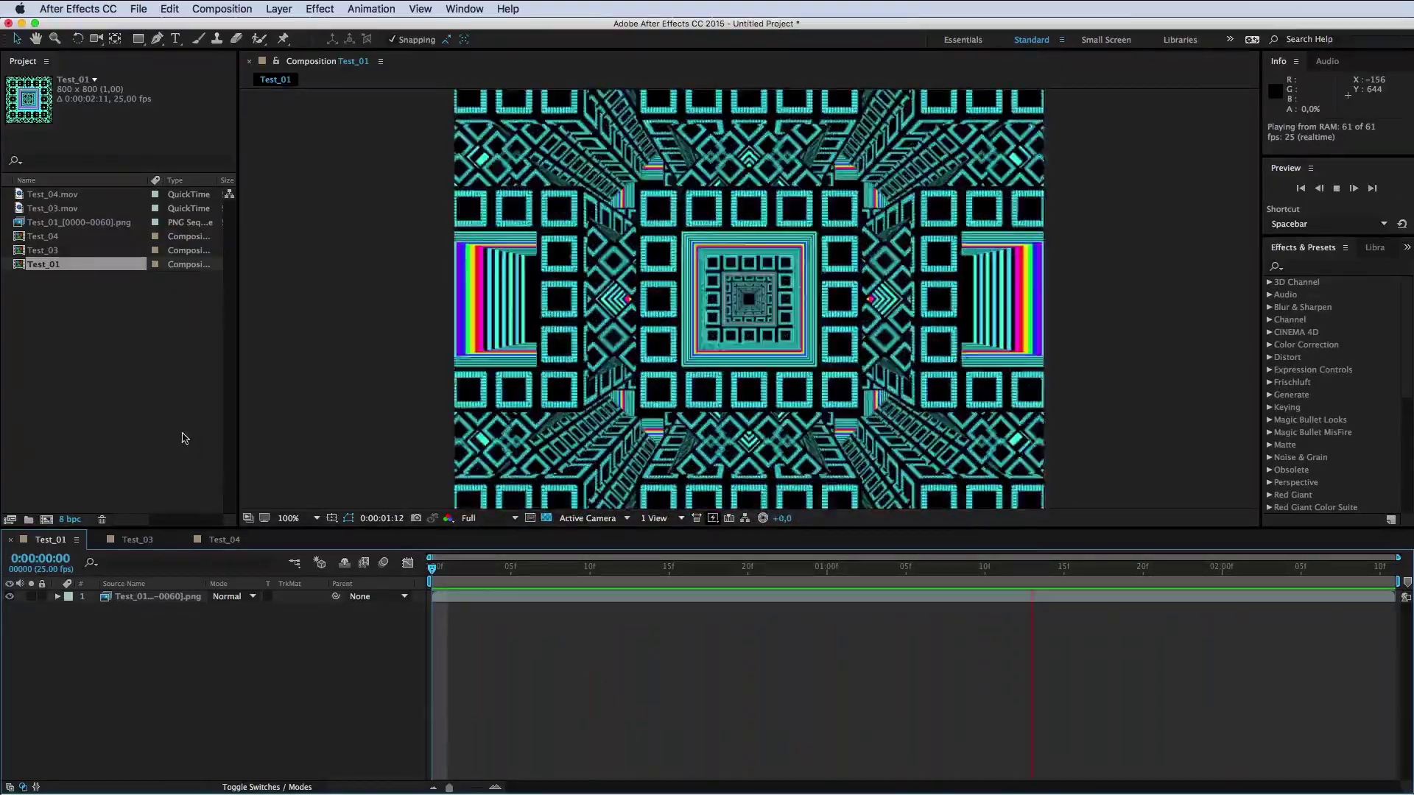
Step: Open Test_04, play it, and stop playback back at its first frame
{"action": "double_click", "coordinate": [50, 237]}
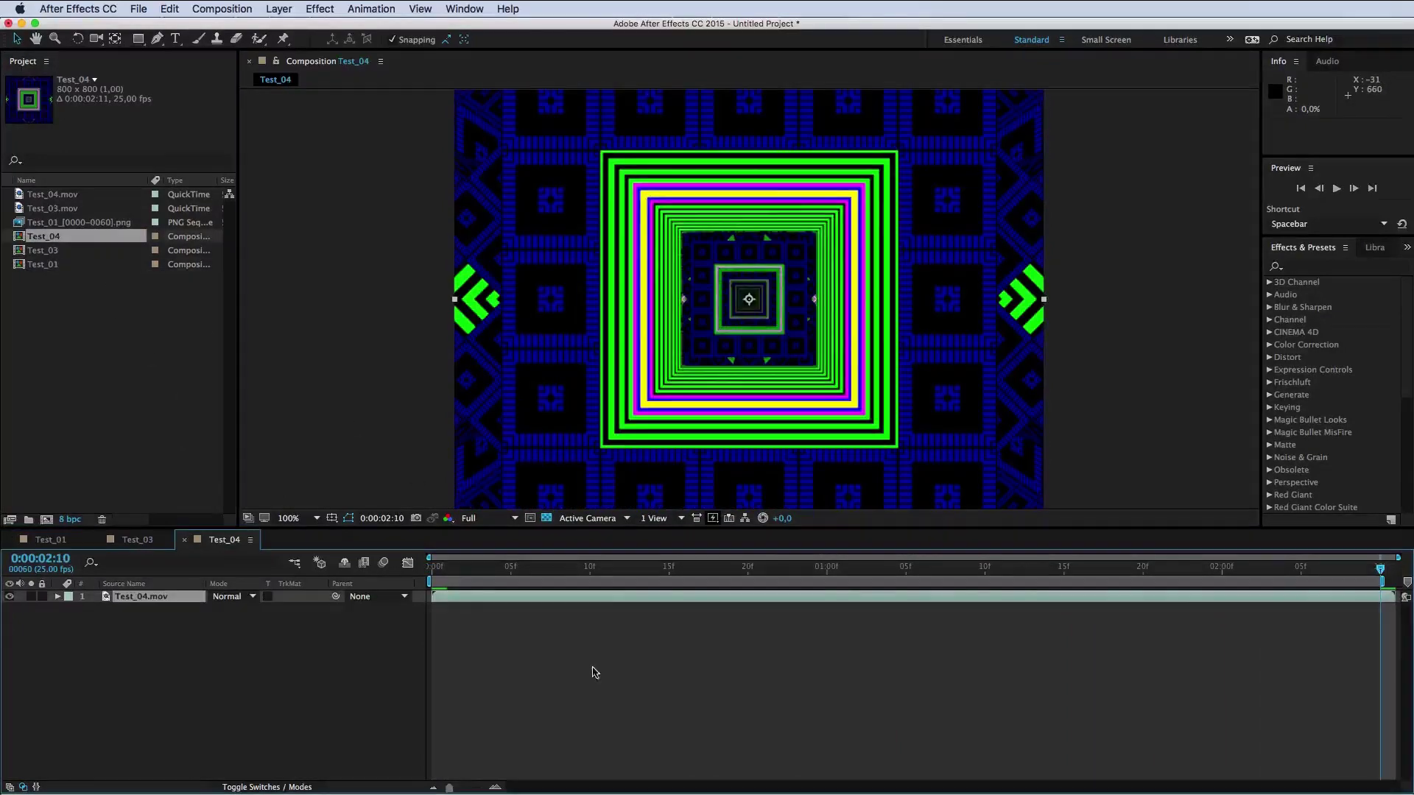
{"action": "key", "text": "space"}
{"action": "left_click", "coordinate": [470, 639]}
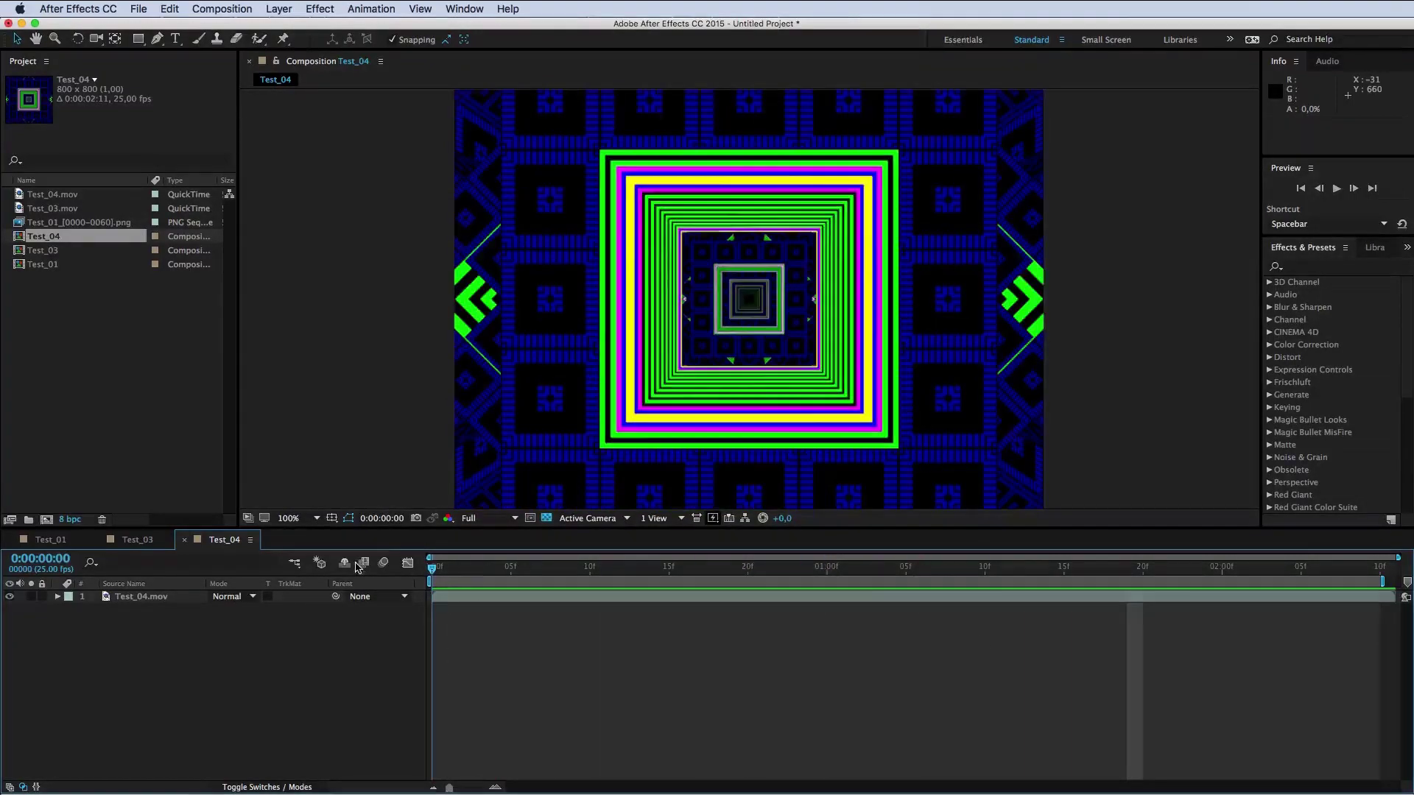
{"action": "left_click_drag", "start_coordinate": [558, 573], "coordinate": [605, 575]}
{"action": "key", "text": "Home"}
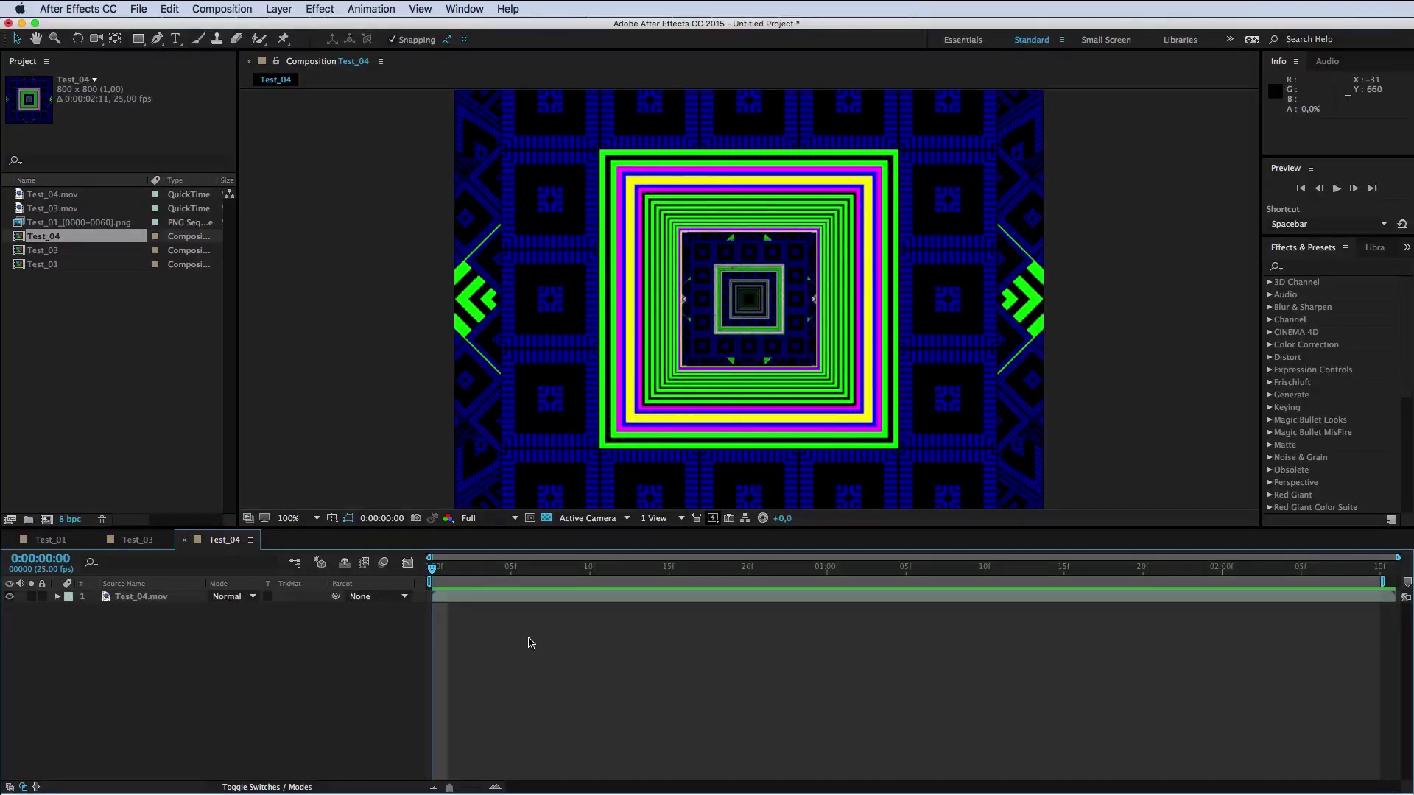
{"action": "key", "text": "space"}
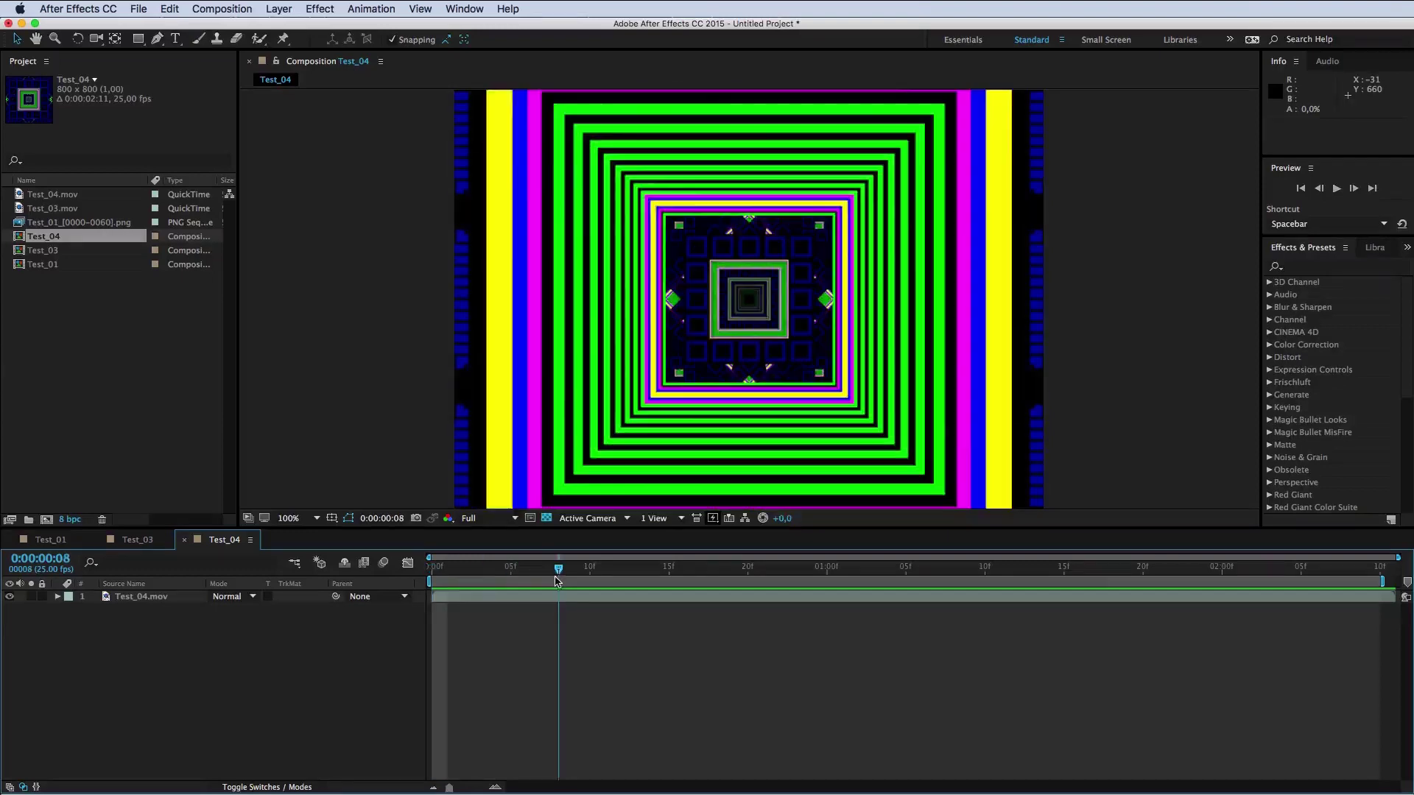
{"action": "key", "text": "space"}
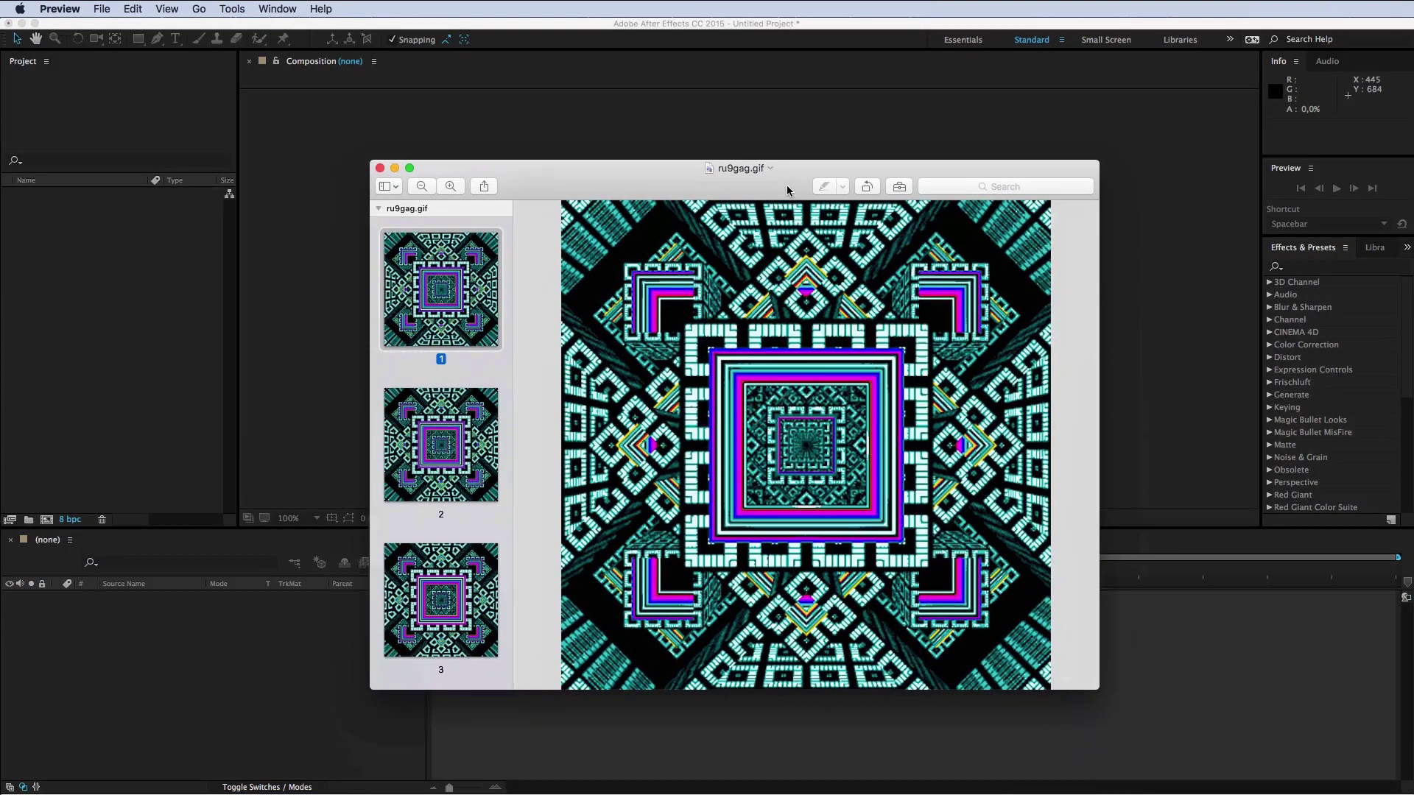
Step: Raise the ru9gag.gif window and step through its frames, then back to the first frame
{"action": "left_click_drag", "start_coordinate": [787, 186], "coordinate": [783, 143]}
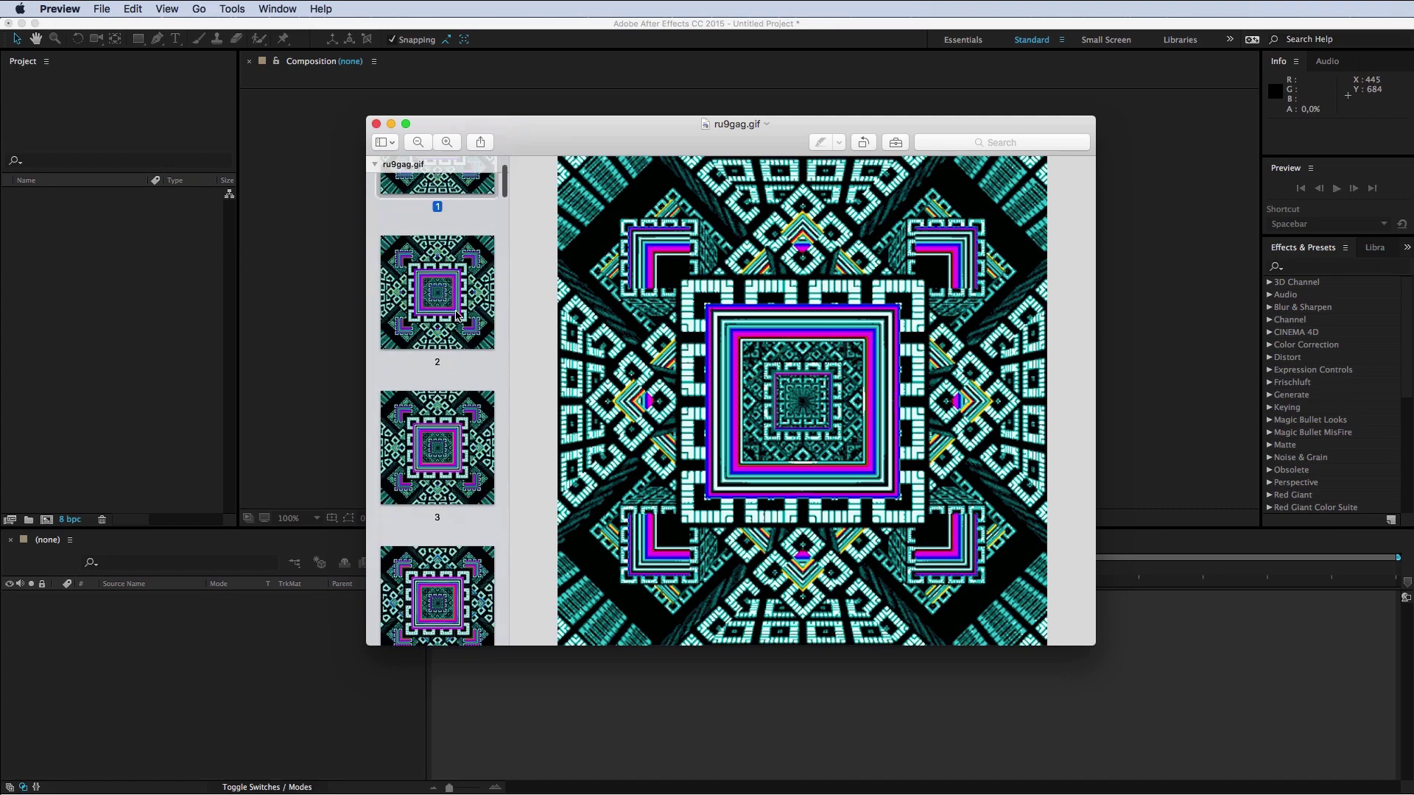
{"action": "key", "text": "Down"}
{"action": "key", "text": "Down"}
{"action": "key", "text": "Down"}
{"action": "key", "text": "Down"}
{"action": "key", "text": "Down"}
{"action": "key", "text": "Down"}
{"action": "key", "text": "Down"}
{"action": "key", "text": "Down"}
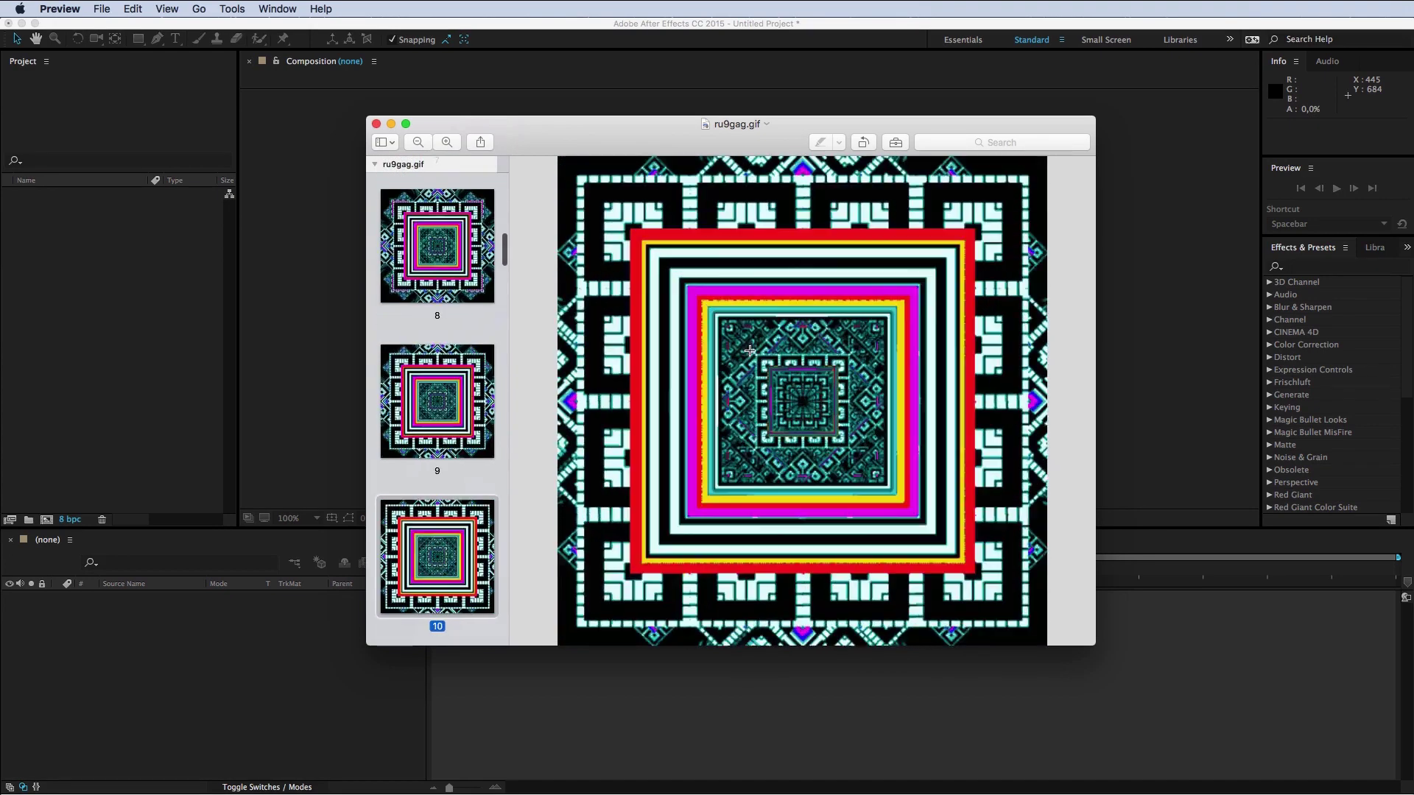
{"action": "key", "text": "Down"}
{"action": "key", "text": "Down"}
{"action": "key", "text": "Down"}
{"action": "key", "text": "Down"}
{"action": "key", "text": "Down"}
{"action": "key", "text": "Down"}
{"action": "key", "text": "Down"}
{"action": "key", "text": "Down"}
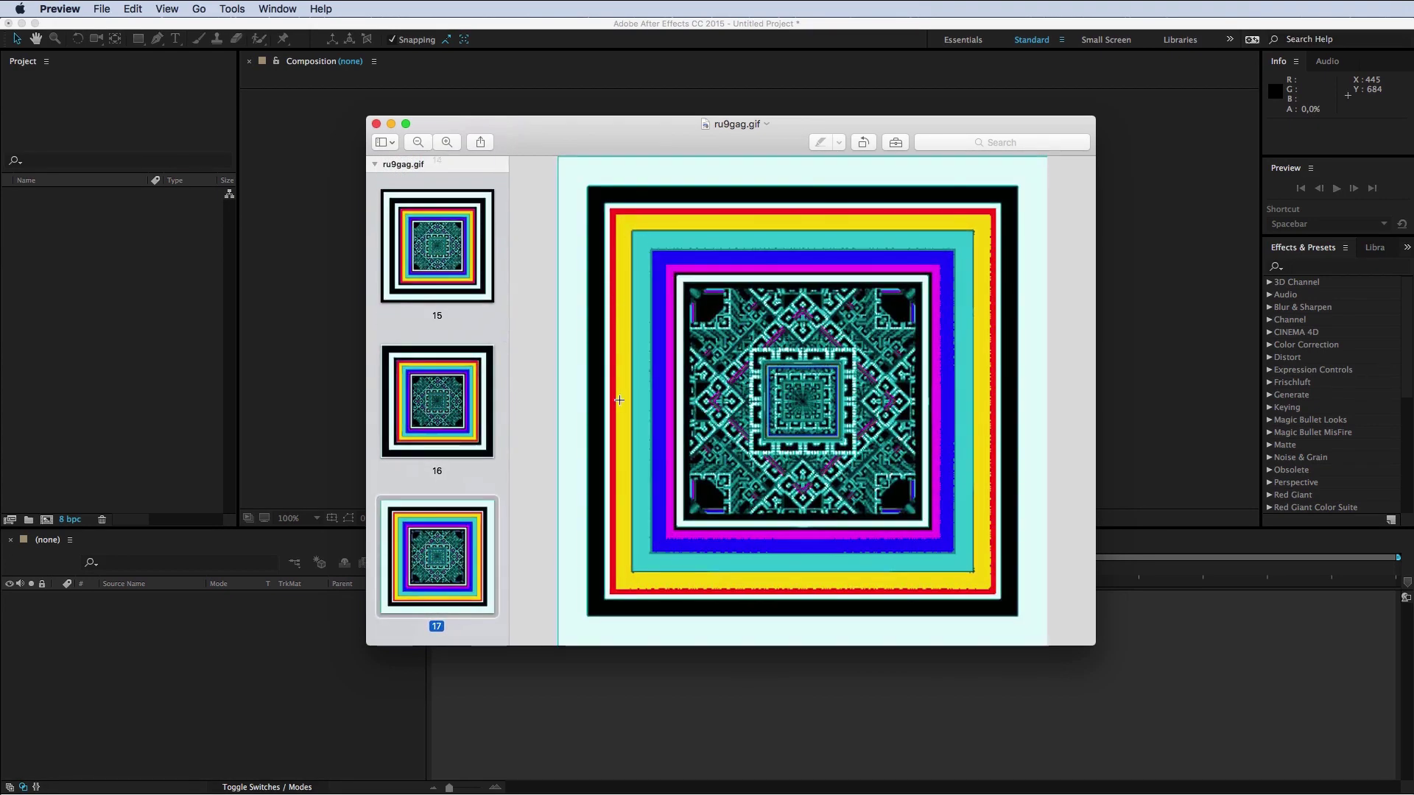
{"action": "key", "text": "Down"}
{"action": "key", "text": "Down"}
{"action": "key", "text": "Down"}
{"action": "key", "text": "Down"}
{"action": "key", "text": "Down"}
{"action": "key", "text": "Down"}
{"action": "key", "text": "Down"}
{"action": "key", "text": "Down"}
{"action": "key", "text": "Down"}
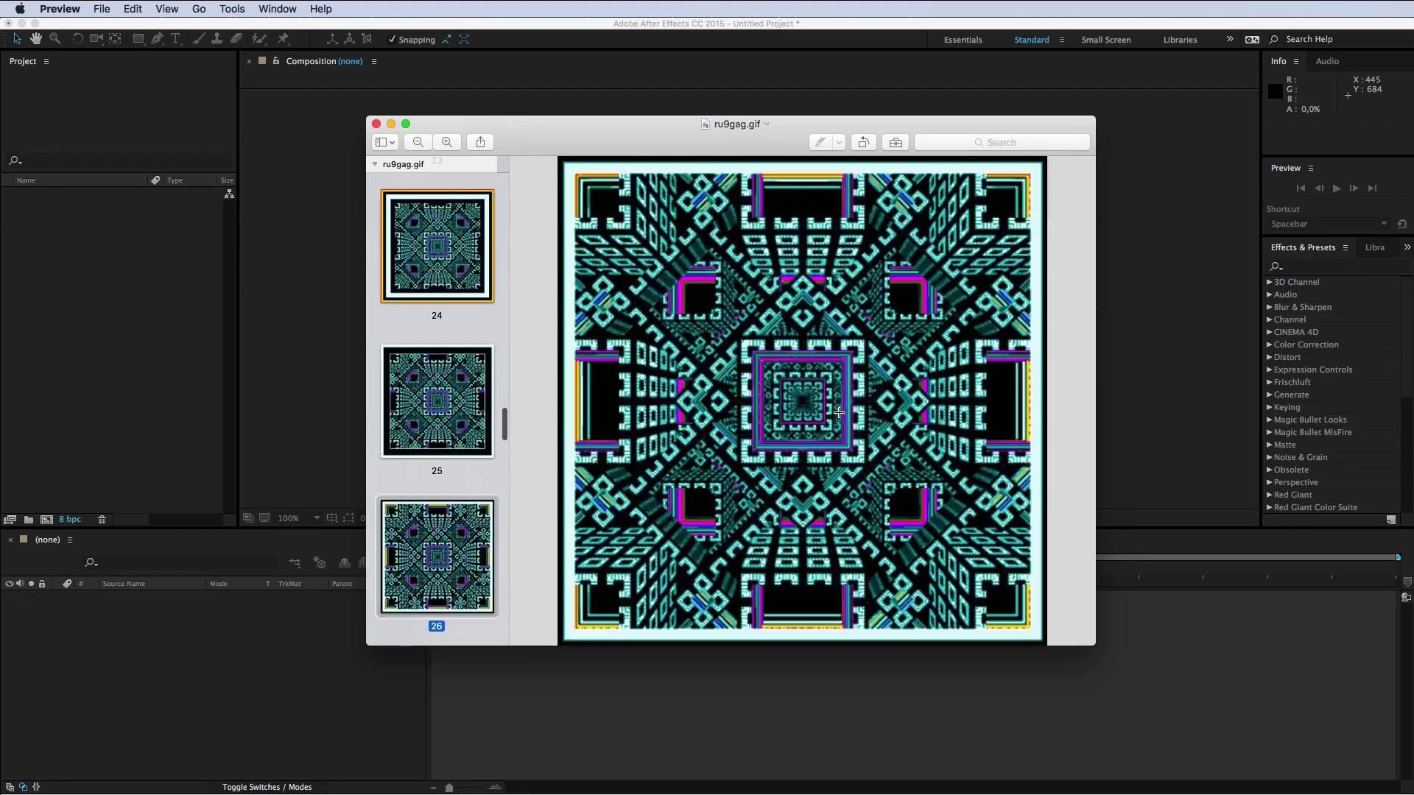
{"action": "key", "text": "Down"}
{"action": "key", "text": "Down"}
{"action": "key", "text": "Down"}
{"action": "key", "text": "Up"}
{"action": "key", "text": "Up"}
{"action": "key", "text": "Up"}
{"action": "key", "text": "Up"}
{"action": "key", "text": "Up"}
{"action": "key", "text": "Up"}
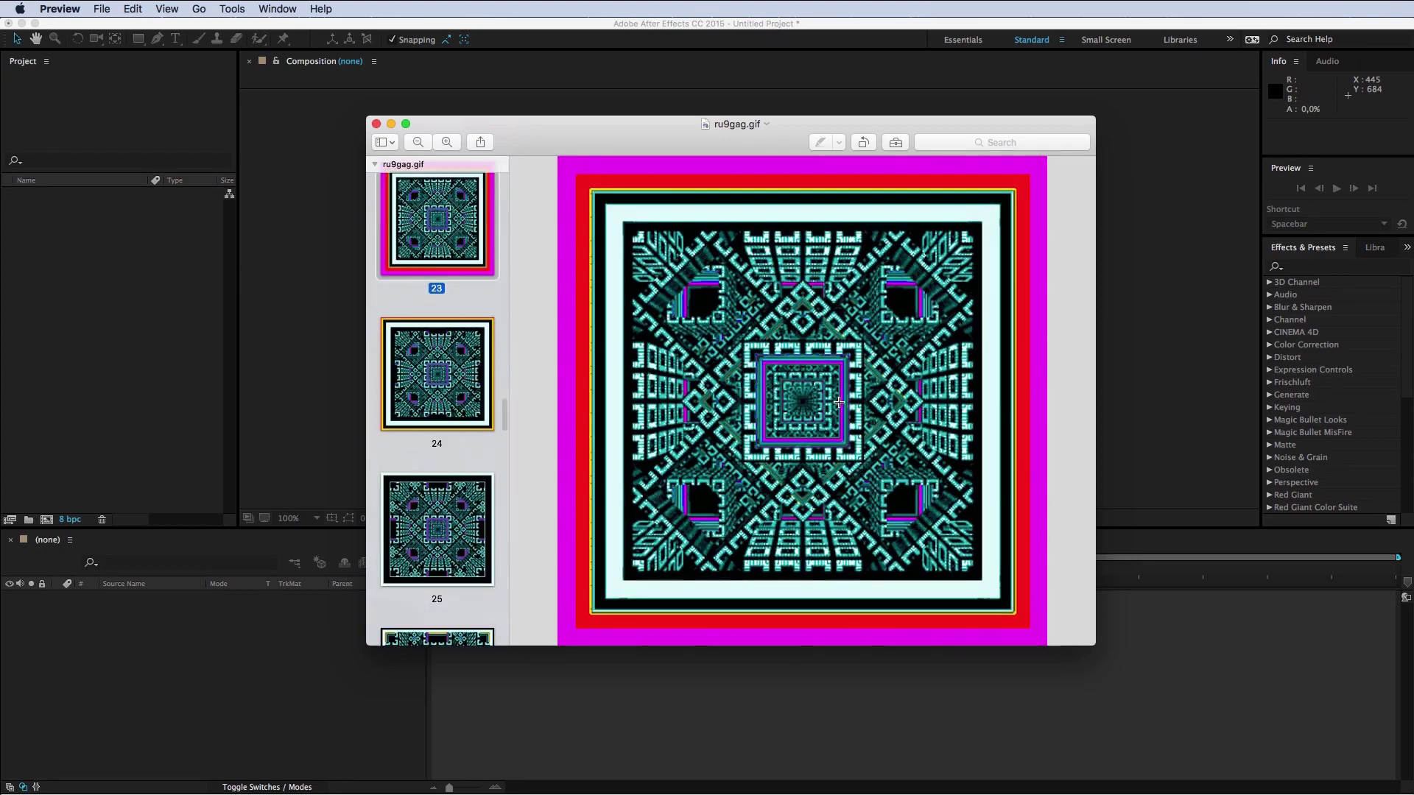
{"action": "key", "text": "Up"}
{"action": "key", "text": "Up"}
{"action": "key", "text": "Up"}
{"action": "key", "text": "Up"}
{"action": "key", "text": "Up"}
{"action": "key", "text": "Up"}
{"action": "key", "text": "Up"}
{"action": "key", "text": "Up"}
{"action": "key", "text": "Up"}
{"action": "key", "text": "Up"}
{"action": "key", "text": "Up"}
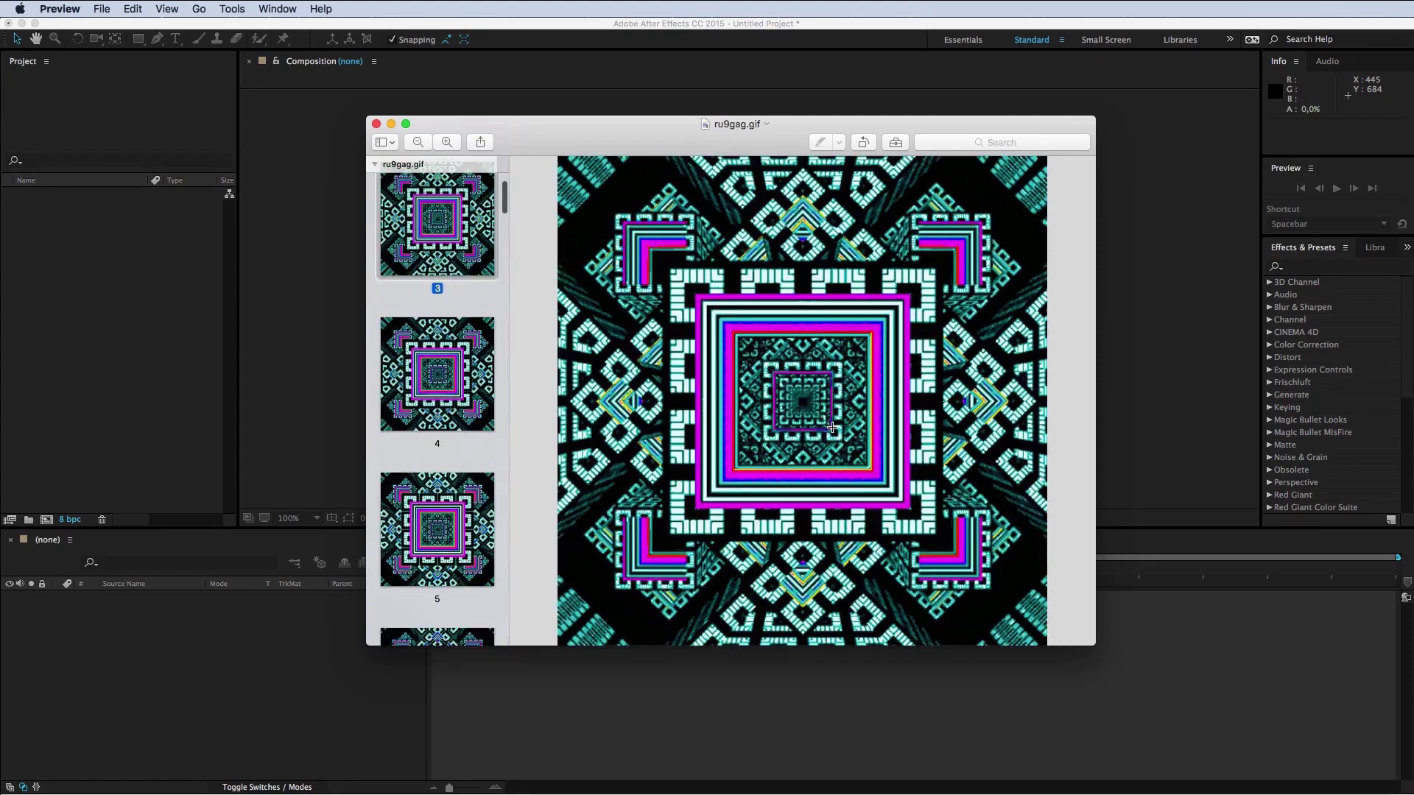
{"action": "key", "text": "Up"}
{"action": "key", "text": "Up"}
{"action": "key", "text": "Up"}
Step: Advance to GIF frame 41, then drag the Preview window off screen
{"action": "key", "text": "Down"}
{"action": "key", "text": "Down"}
{"action": "key", "text": "Down"}
{"action": "key", "text": "Down"}
{"action": "key", "text": "Down"}
{"action": "key", "text": "Down"}
{"action": "key", "text": "Down"}
{"action": "key", "text": "Down"}
{"action": "key", "text": "Down"}
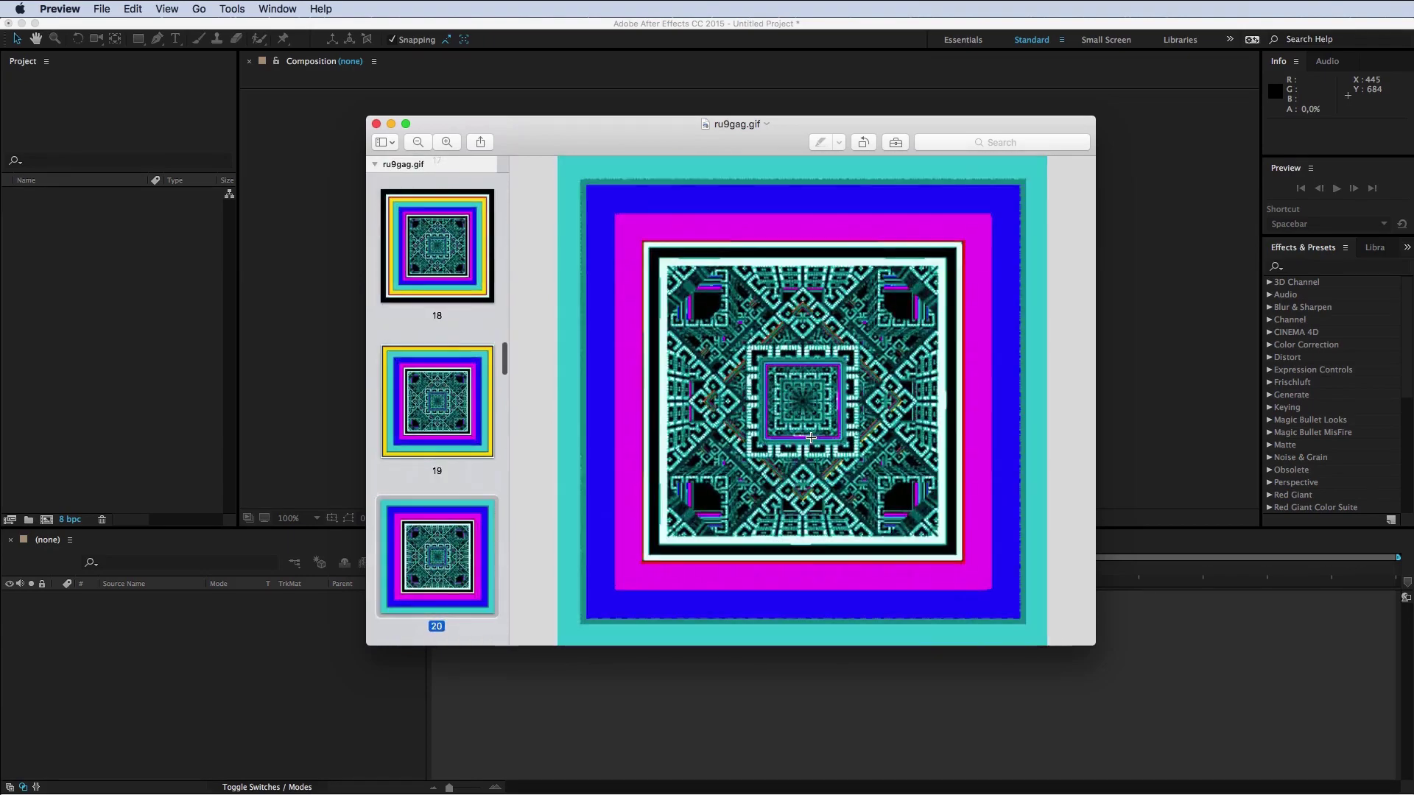
{"action": "key", "text": "Down"}
{"action": "key", "text": "Down"}
{"action": "key", "text": "Down"}
{"action": "key", "text": "Down"}
{"action": "key", "text": "Down"}
{"action": "key", "text": "Down"}
{"action": "key", "text": "Down"}
{"action": "key", "text": "Down"}
{"action": "key", "text": "Down"}
{"action": "key", "text": "Down"}
{"action": "key", "text": "Down"}
{"action": "key", "text": "Down"}
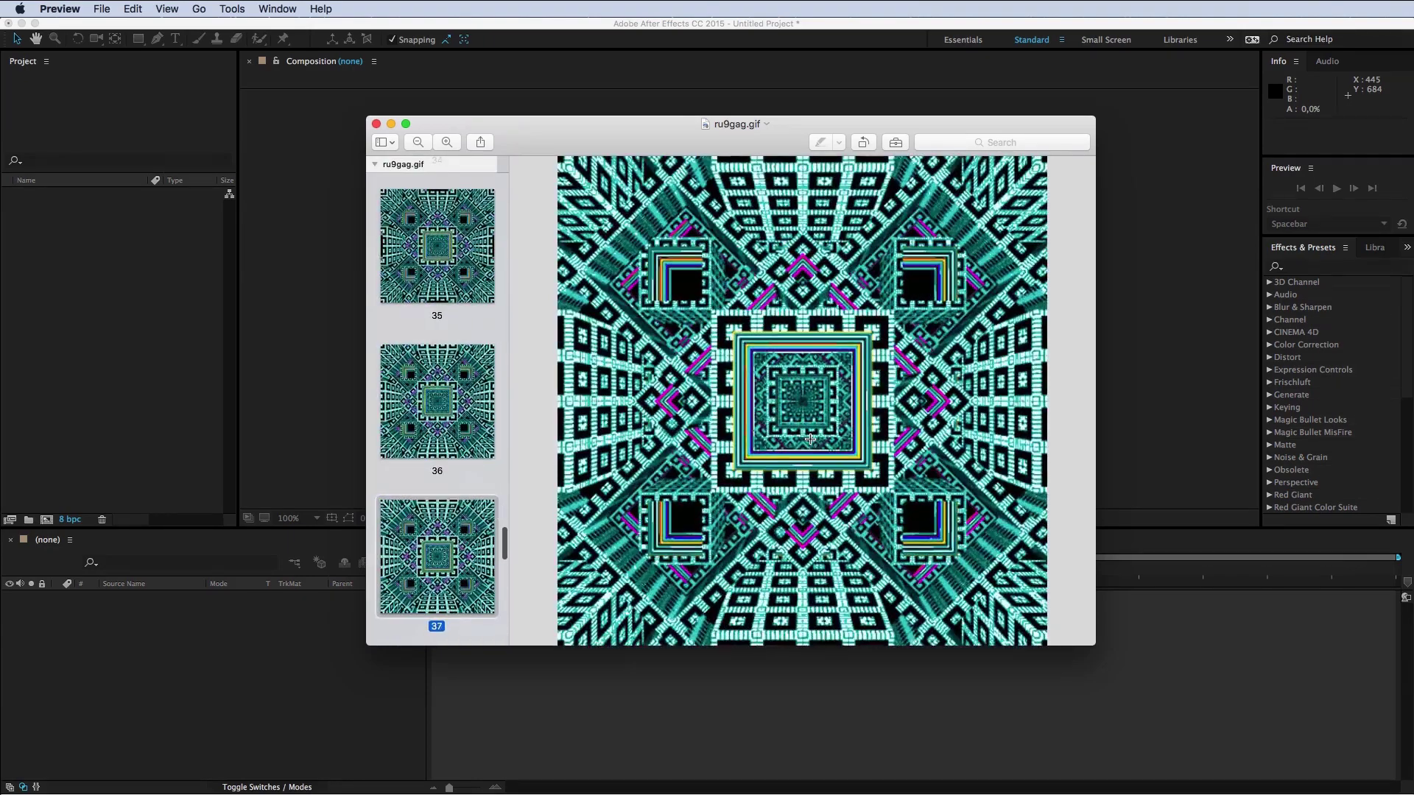
{"action": "key", "text": "Down"}
{"action": "key", "text": "Down"}
{"action": "key", "text": "Down"}
{"action": "key", "text": "Down"}
{"action": "key", "text": "Down"}
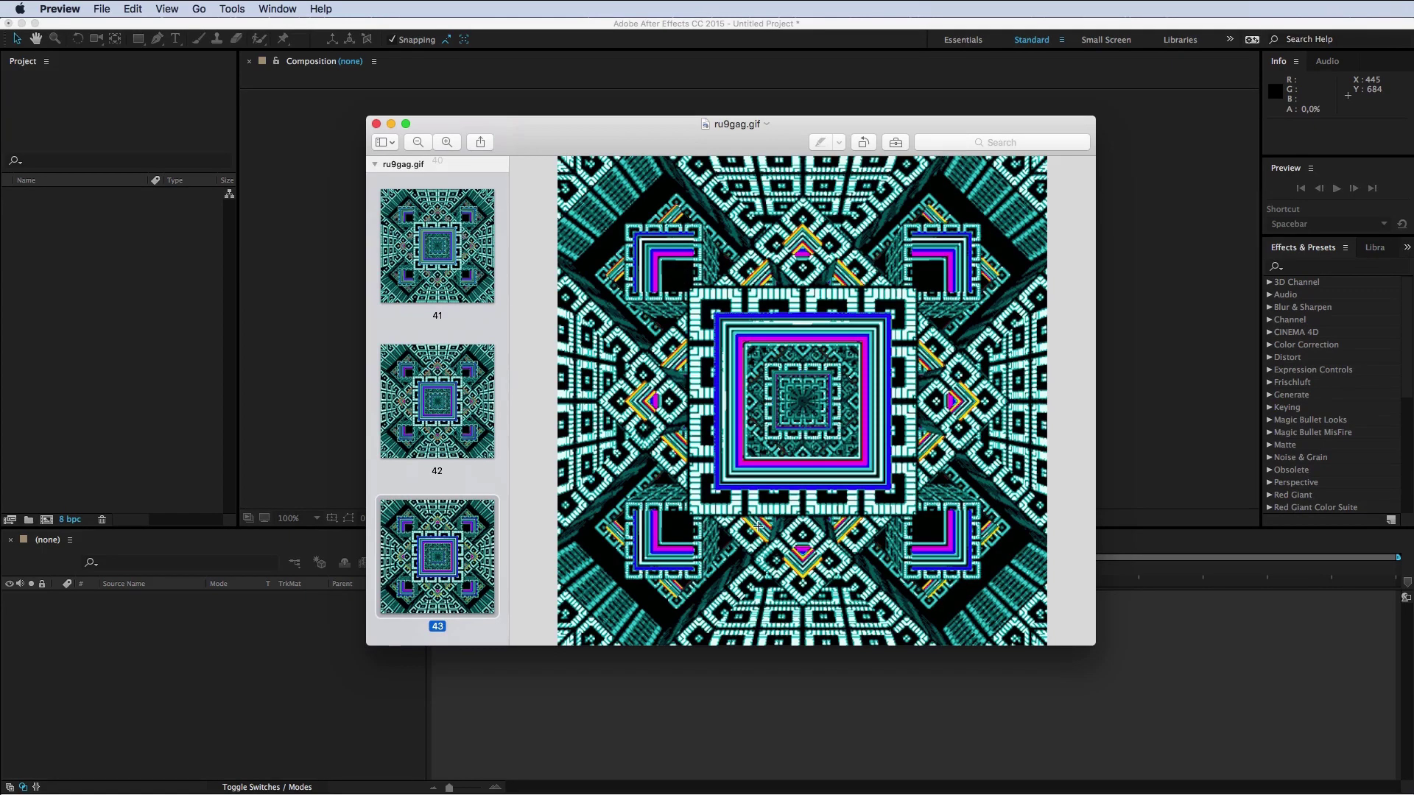
{"action": "left_click_drag", "start_coordinate": [612, 120], "coordinate": [1406, 736]}
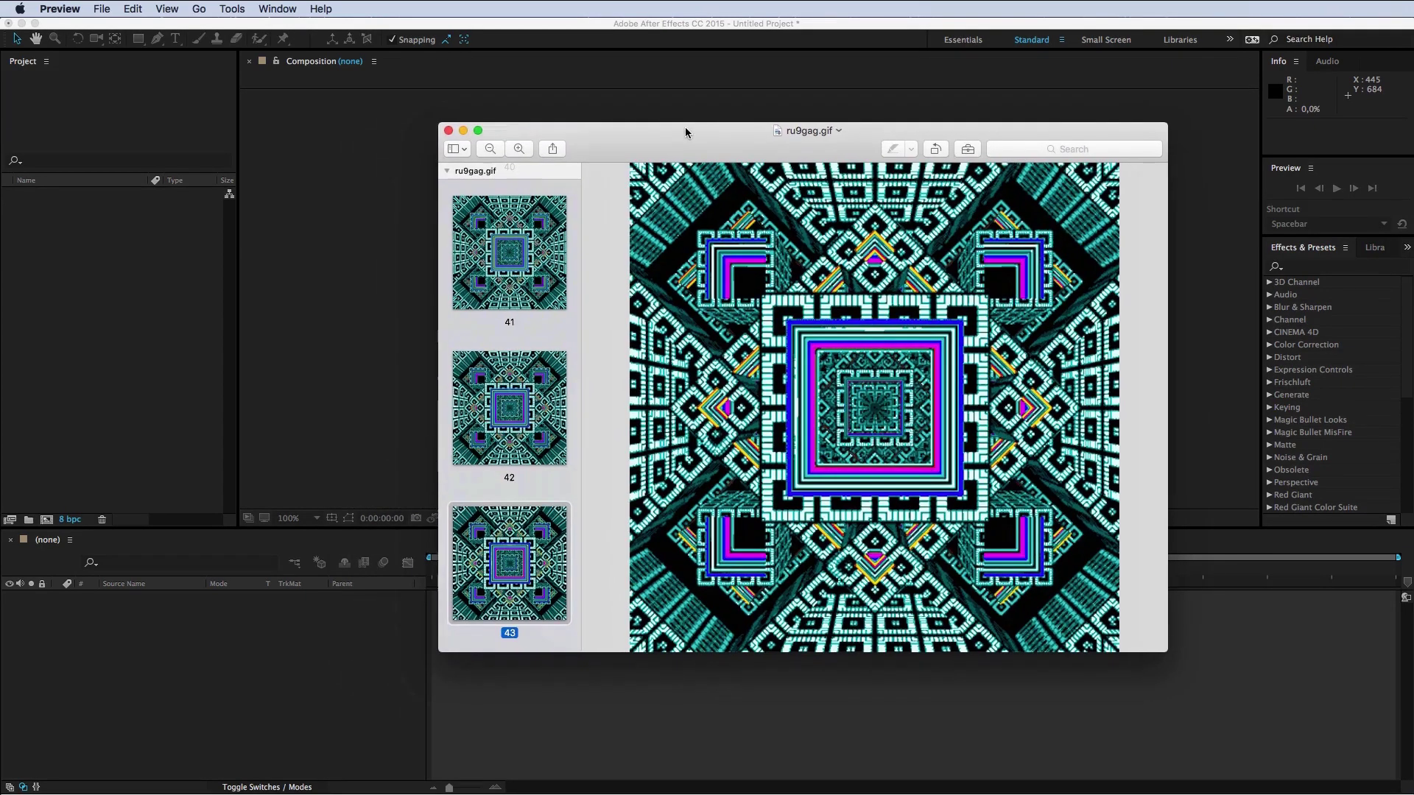
Step: Create Comp 1 at 500 × 500 px, 25 fps, with a 0:00:10:00 duration
{"action": "left_click", "coordinate": [163, 370]}
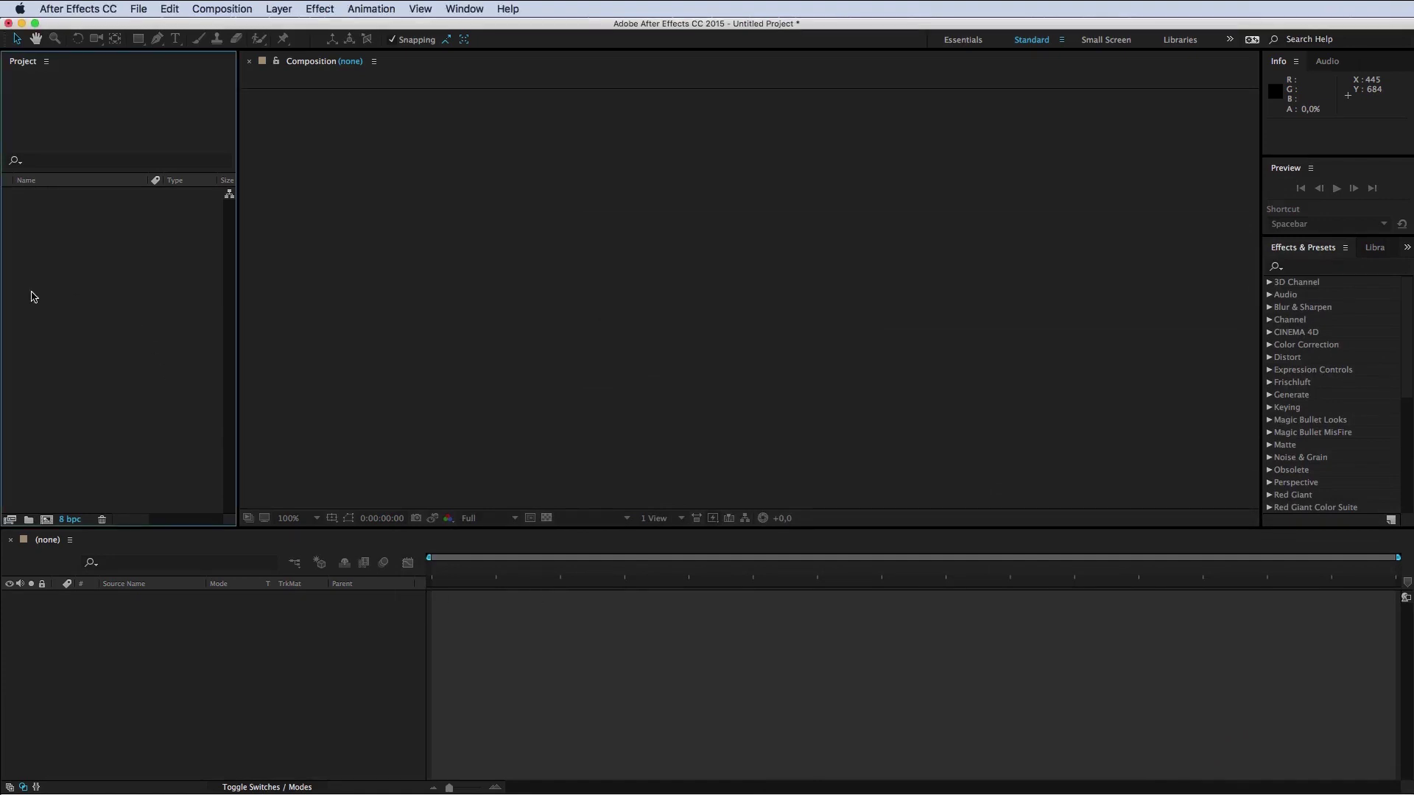
{"action": "left_click", "coordinate": [47, 519]}
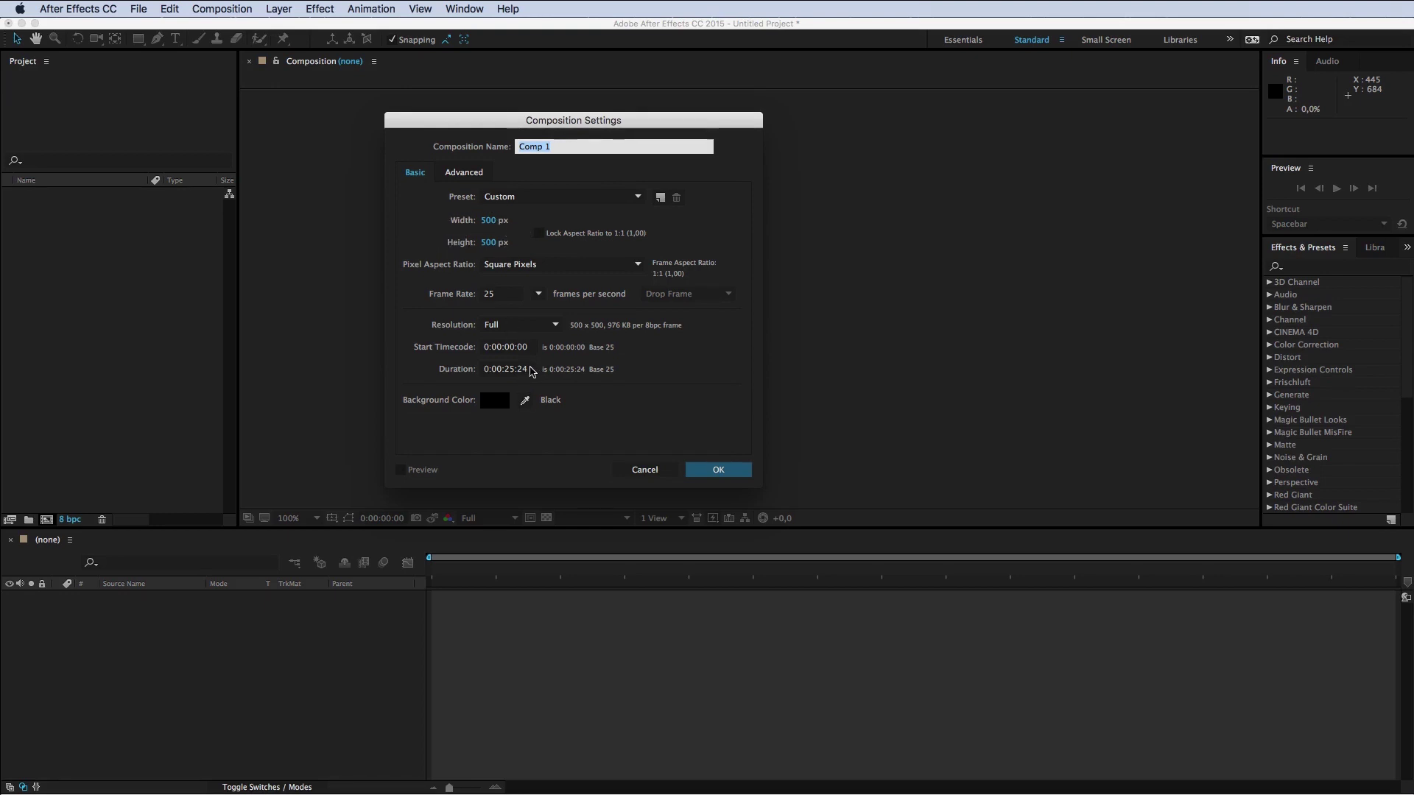
{"action": "left_click", "coordinate": [531, 370]}
{"action": "key", "text": "BackSpace"}
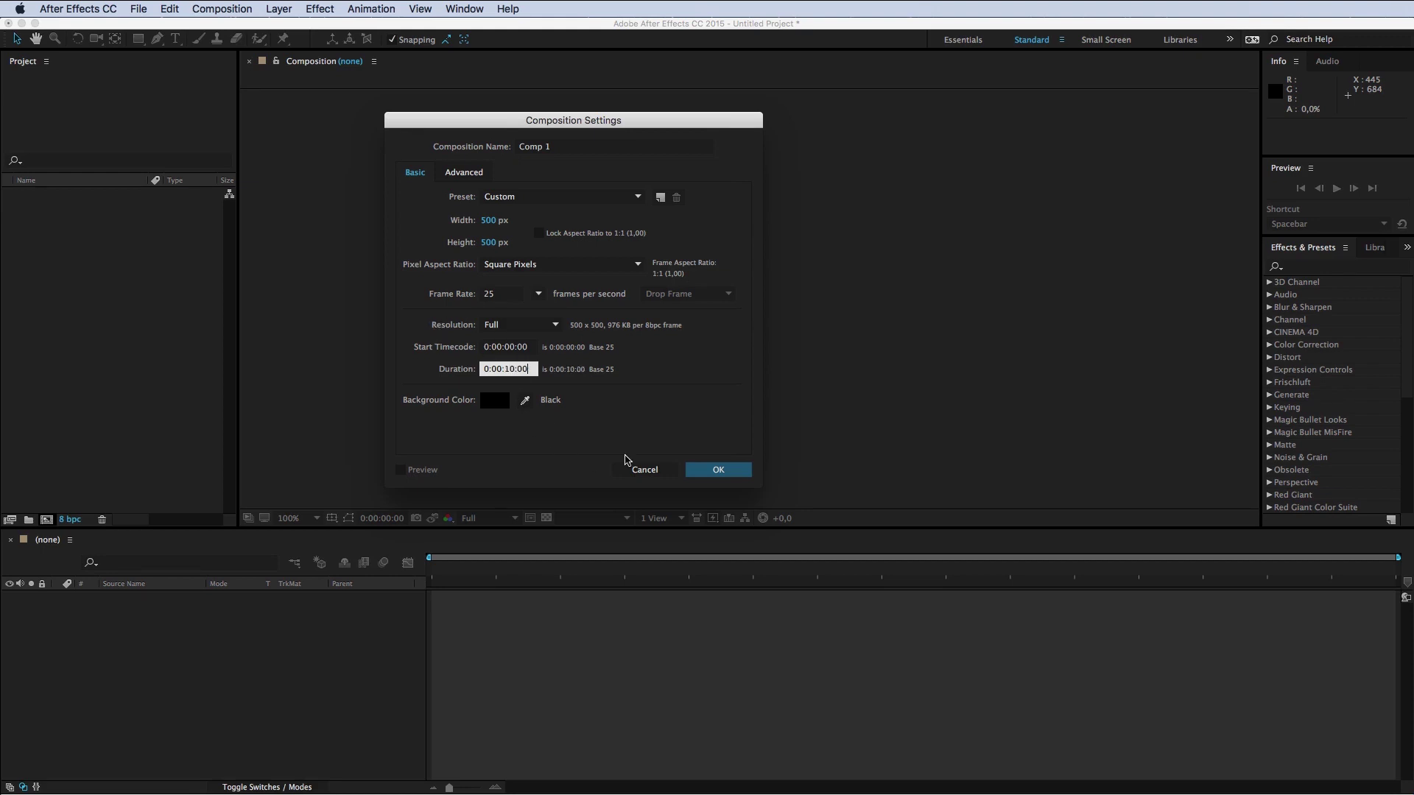
{"action": "left_click", "coordinate": [700, 470]}
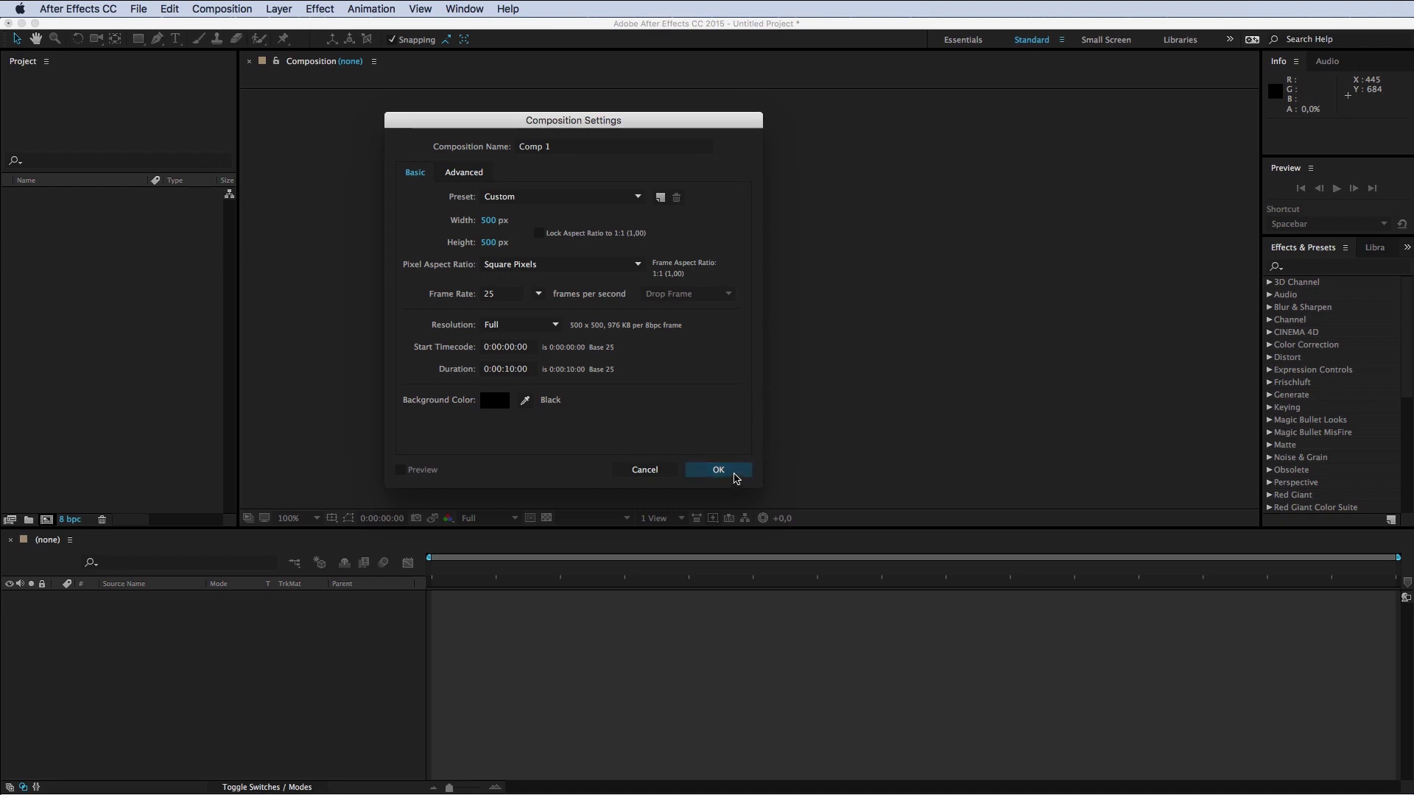
{"action": "left_click", "coordinate": [735, 477]}
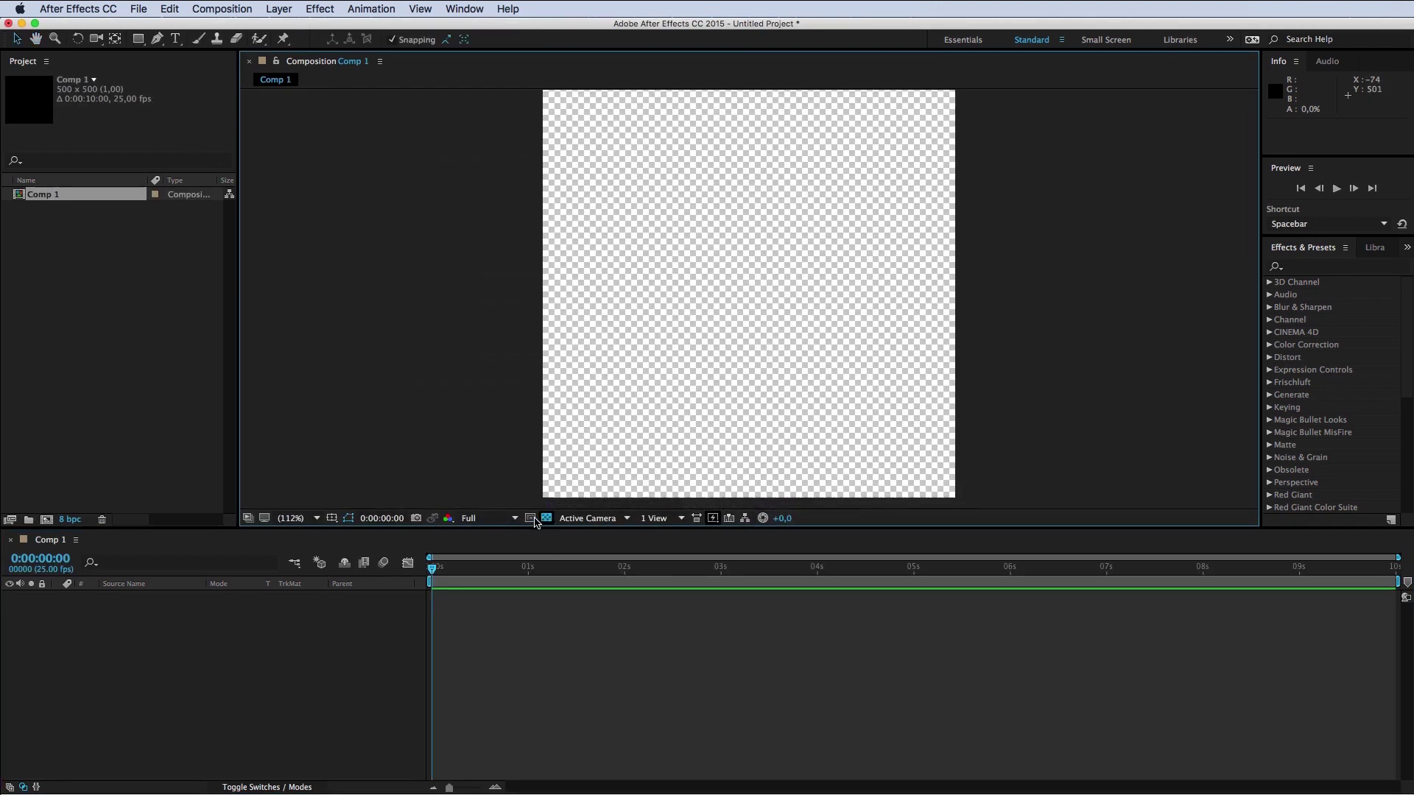
Step: Show the comp background as black and add a new shape layer
{"action": "left_click", "coordinate": [547, 518]}
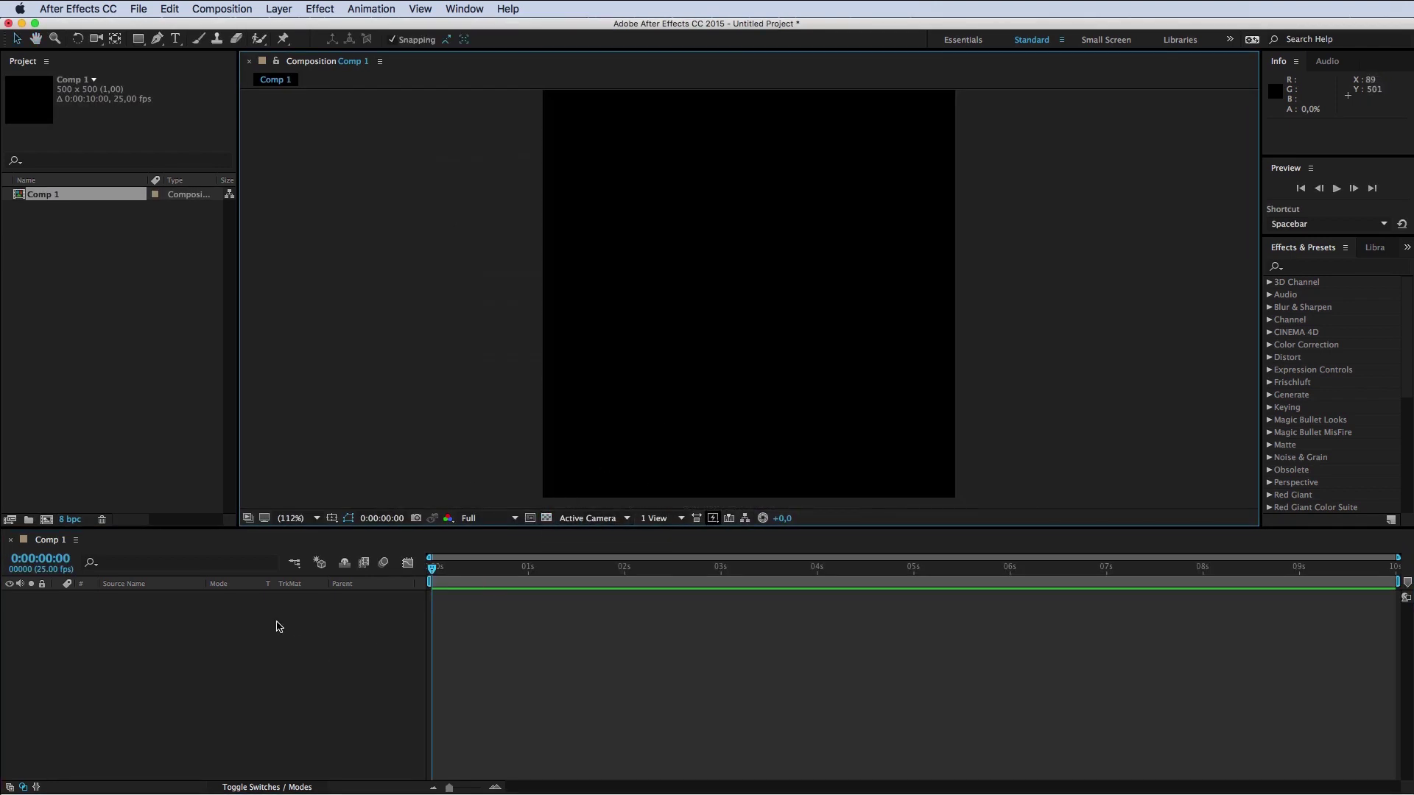
{"action": "right_click", "coordinate": [141, 607]}
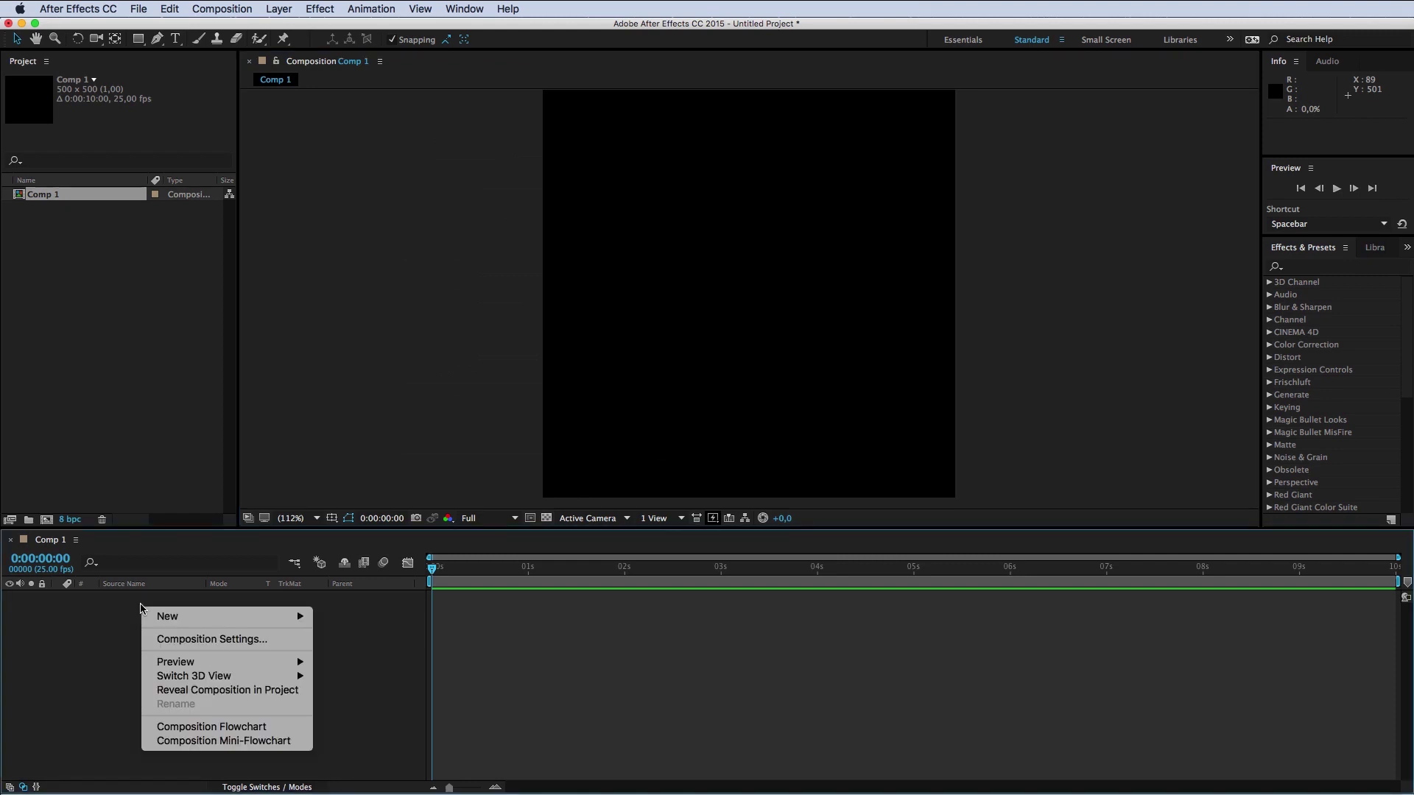
{"action": "mouse_move", "coordinate": [179, 616]}
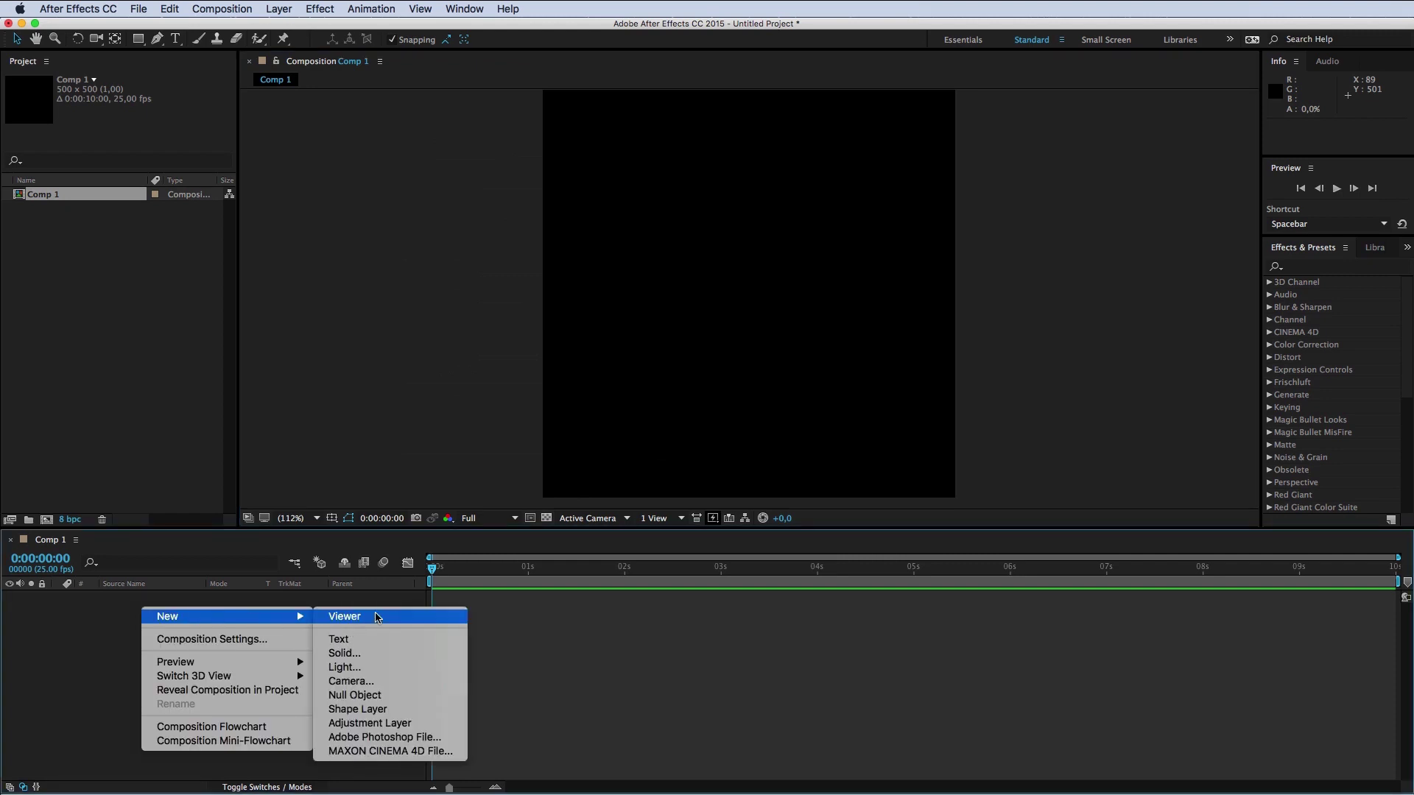
{"action": "left_click", "coordinate": [368, 709]}
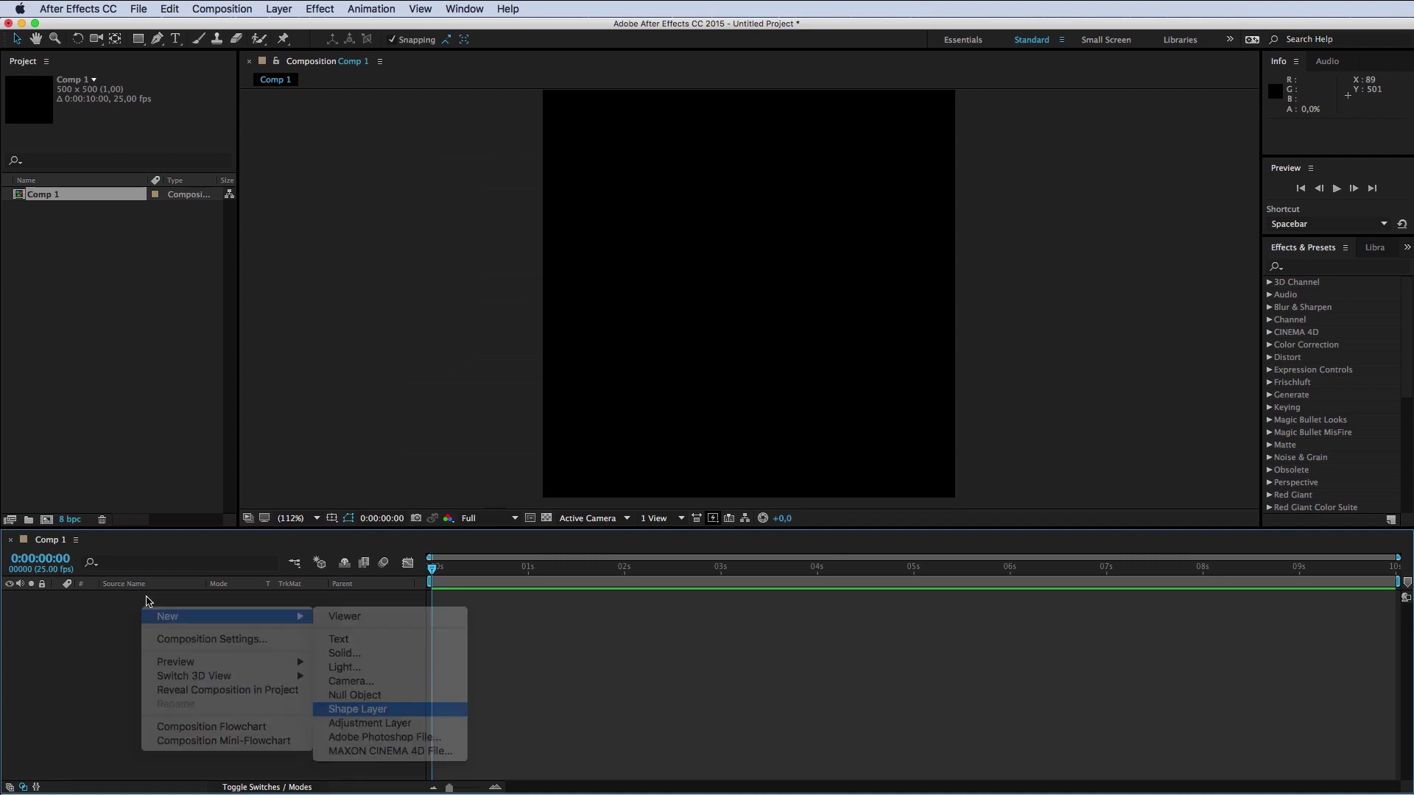
{"action": "mouse_move", "coordinate": [751, 268]}
{"action": "left_mouse_down"}
{"action": "mouse_move", "coordinate": [697, 283]}
{"action": "mouse_move", "coordinate": [708, 274]}
{"action": "left_mouse_up"}
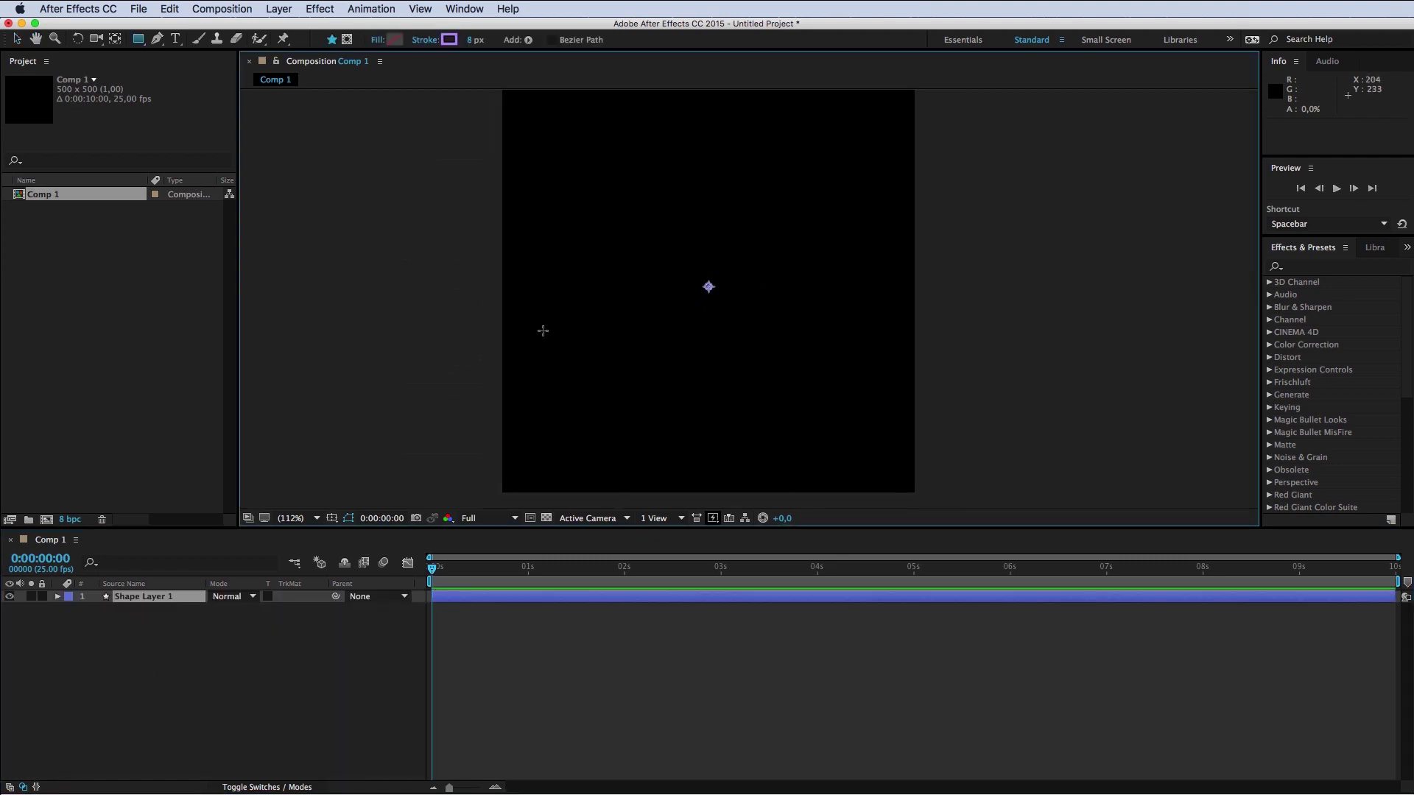
Step: Add a Rectangle path to Shape Layer 1 and reveal its Size settings
{"action": "left_click", "coordinate": [58, 597]}
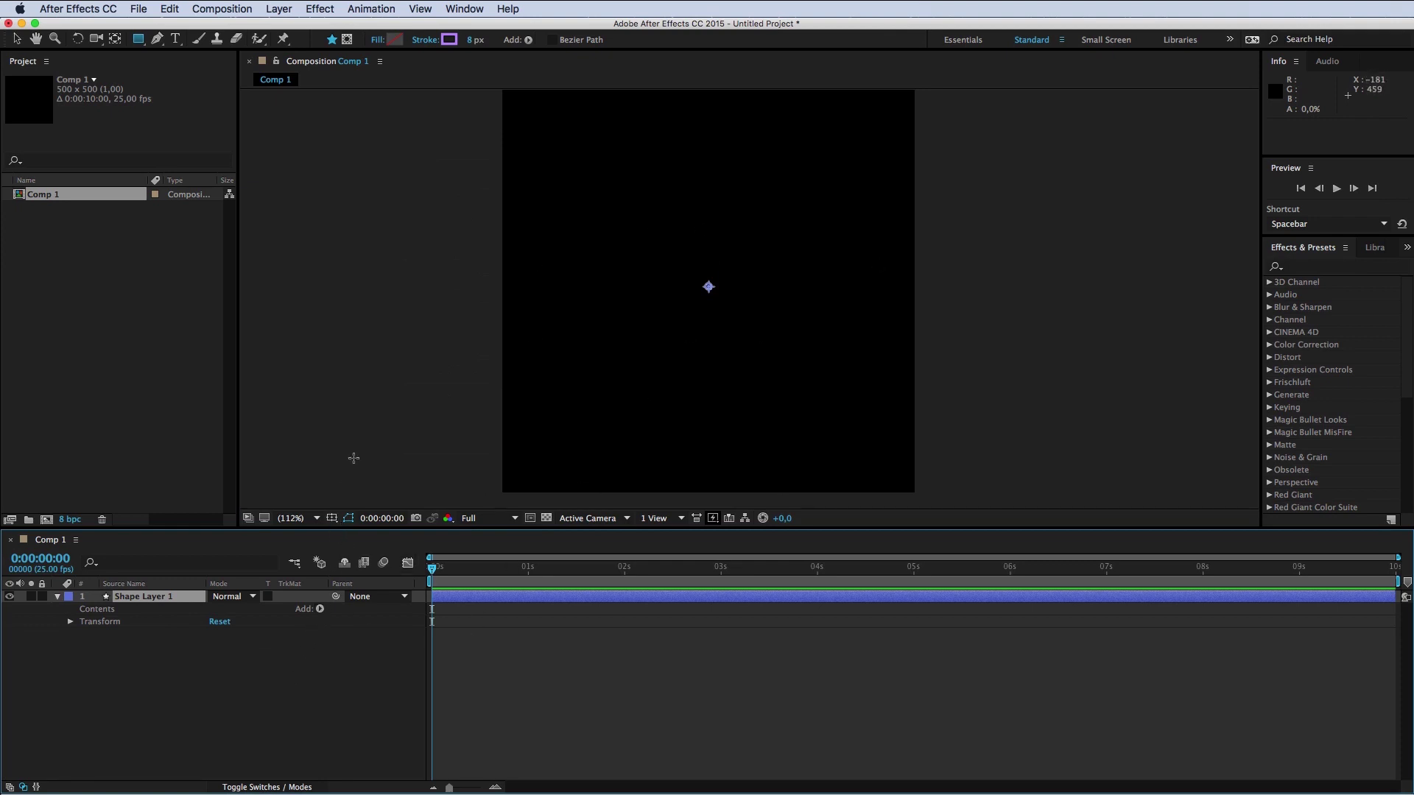
{"action": "left_click_drag", "start_coordinate": [383, 529], "coordinate": [382, 457]}
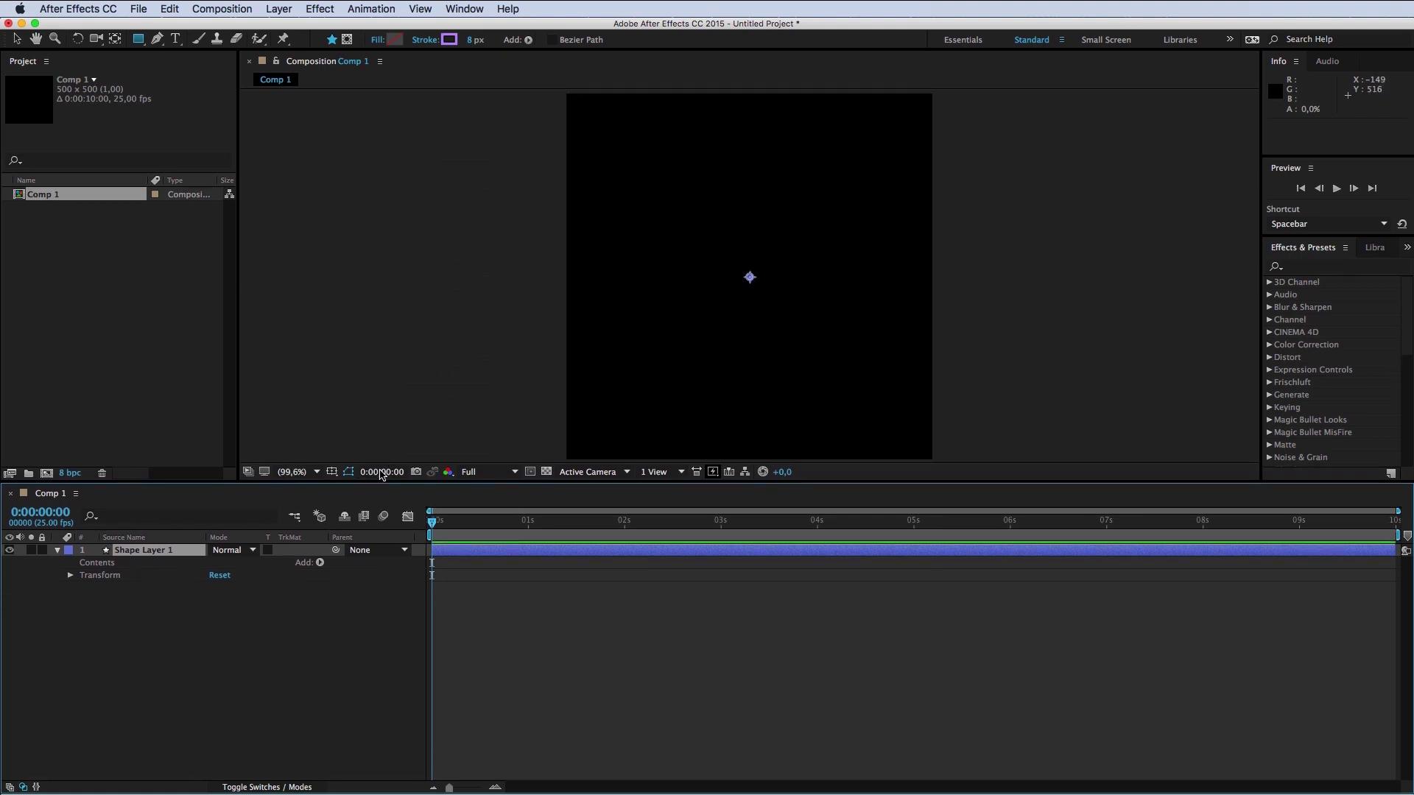
{"action": "left_click", "coordinate": [319, 537]}
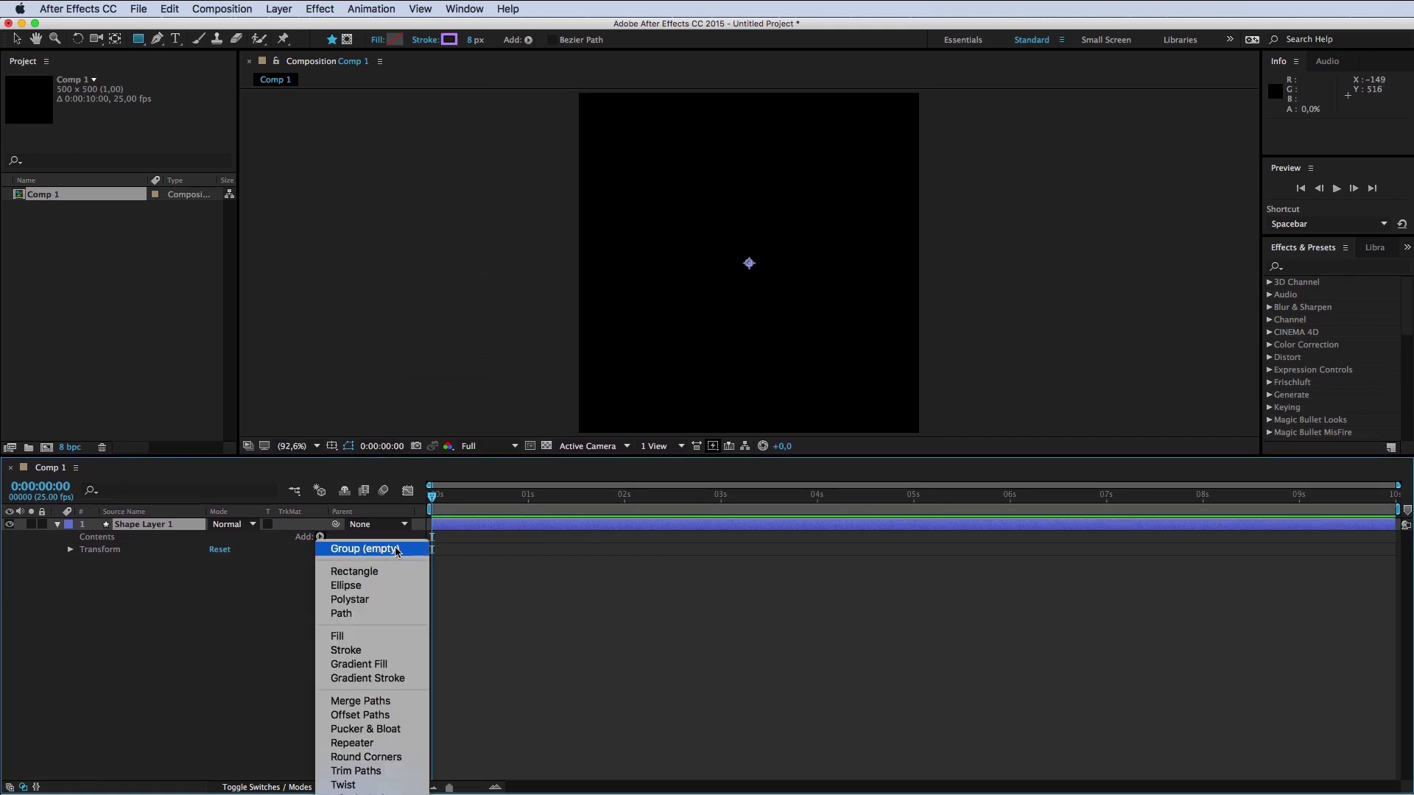
{"action": "left_click", "coordinate": [387, 572]}
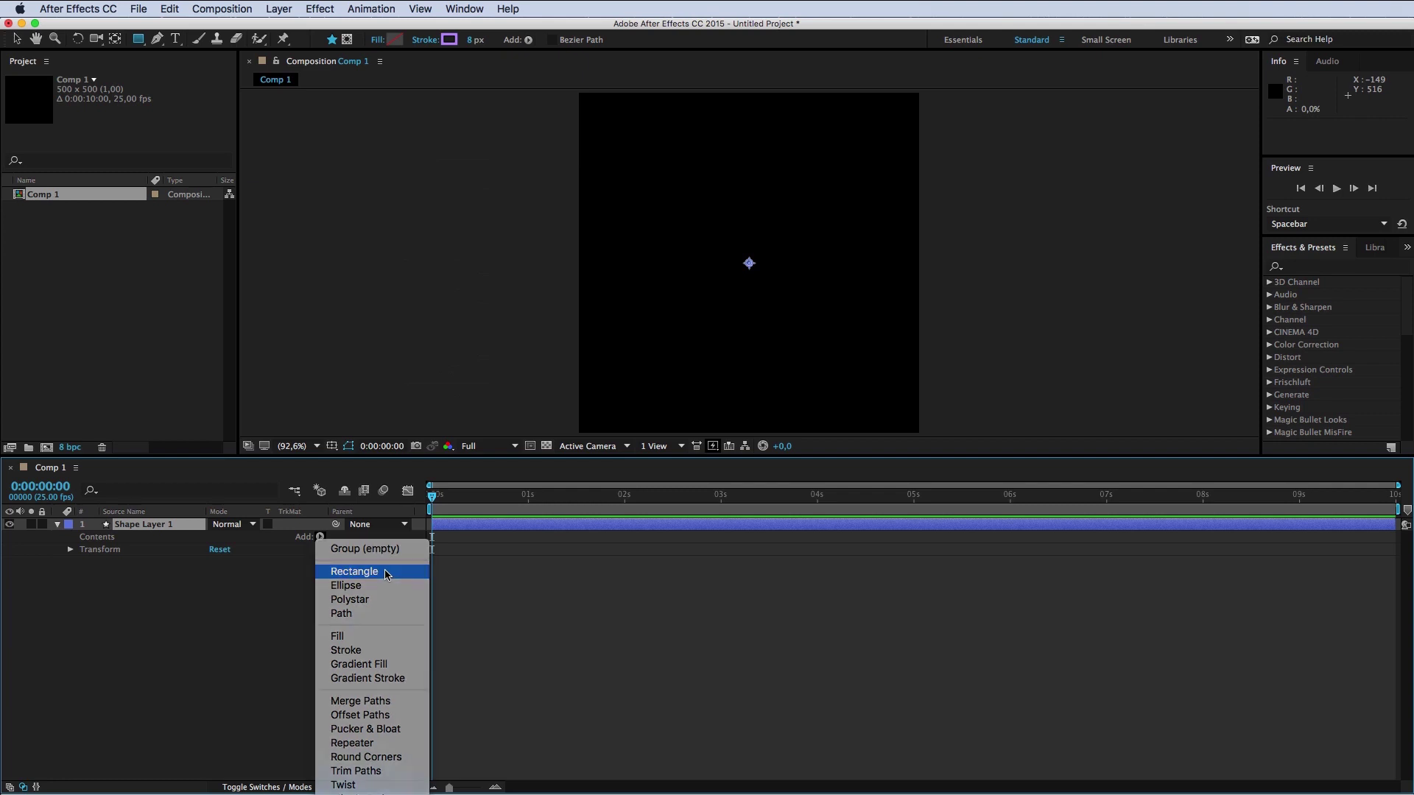
{"action": "left_click", "coordinate": [390, 585]}
{"action": "left_click", "coordinate": [115, 557]}
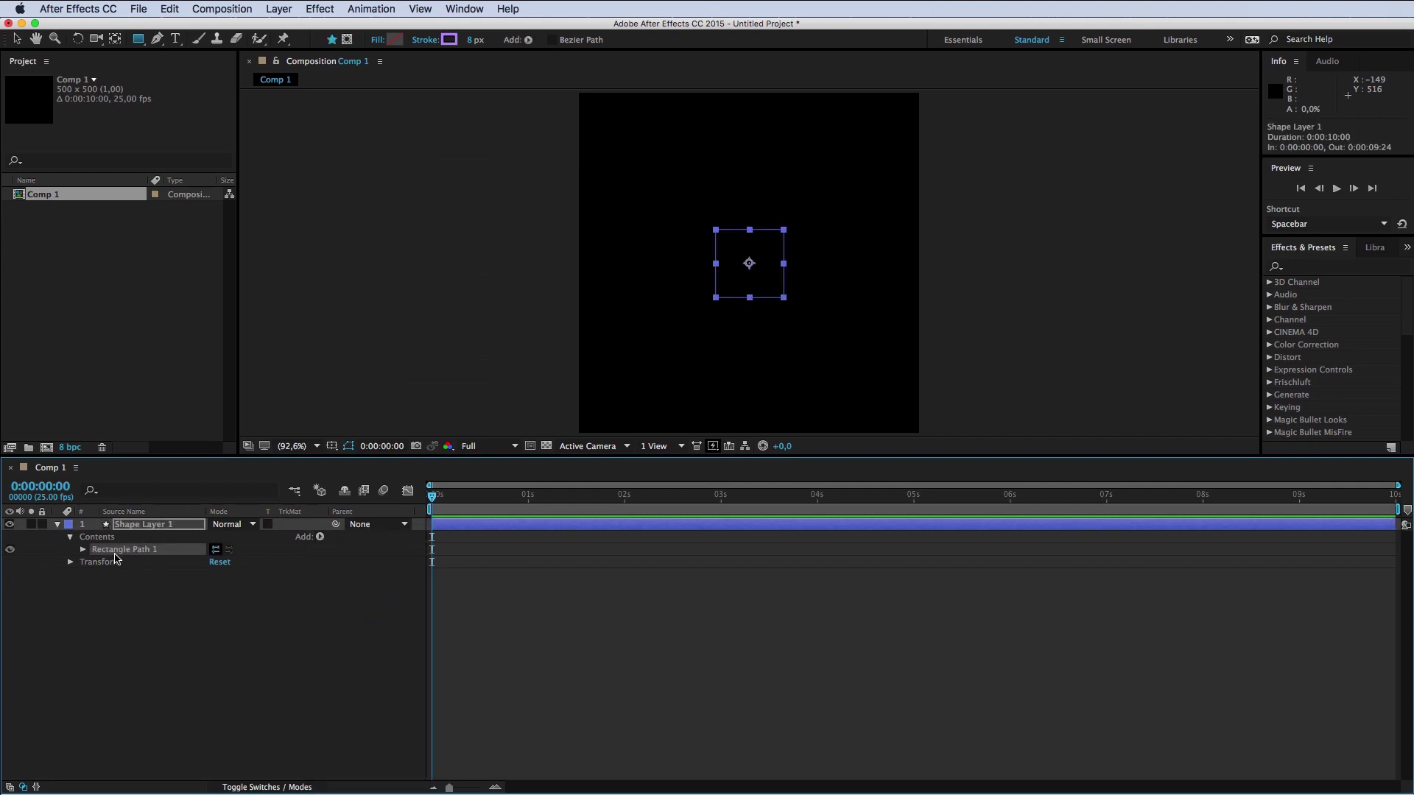
{"action": "left_click", "coordinate": [82, 550]}
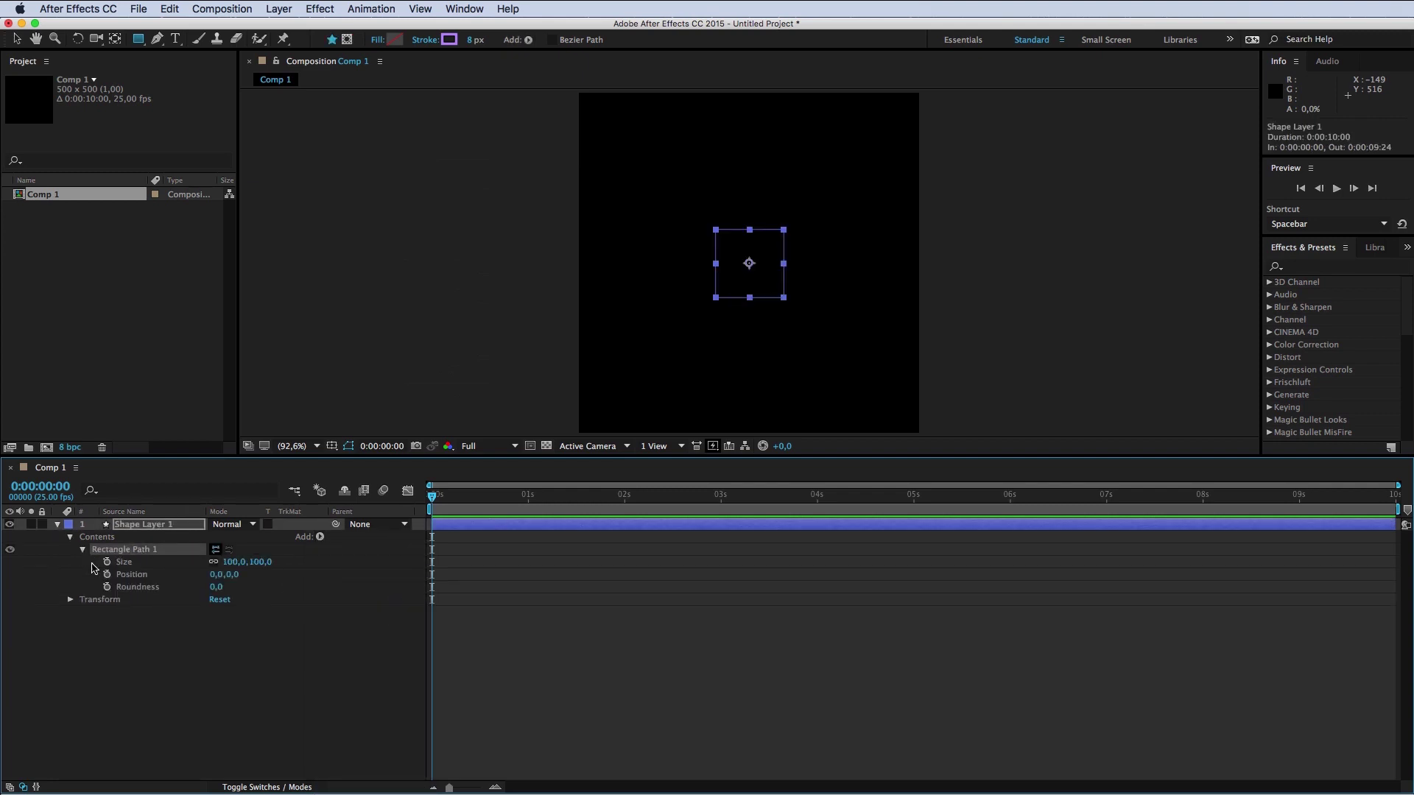
Step: Set the rectangle's Size to 570 × 570 and pan to its top edge
{"action": "left_click", "coordinate": [229, 562]}
{"action": "type", "text": "570"}
{"action": "key", "text": "Tab"}
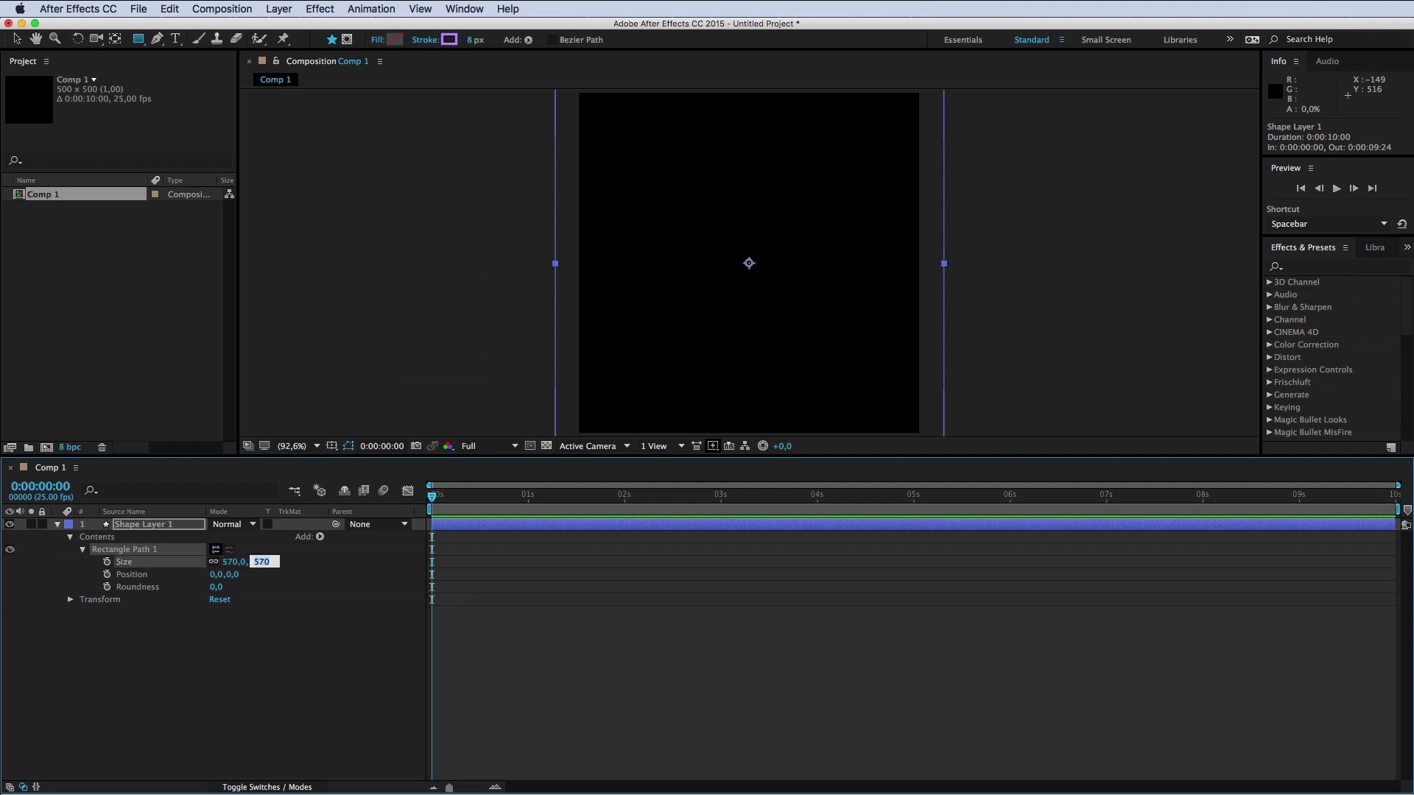
{"action": "type", "text": "70"}
{"action": "key", "text": "Return"}
{"action": "scroll", "coordinate": [689, 302], "scroll_direction": "up", "scroll_amount": 3}
{"action": "scroll", "coordinate": [635, 246], "scroll_direction": "down", "scroll_amount": 2}
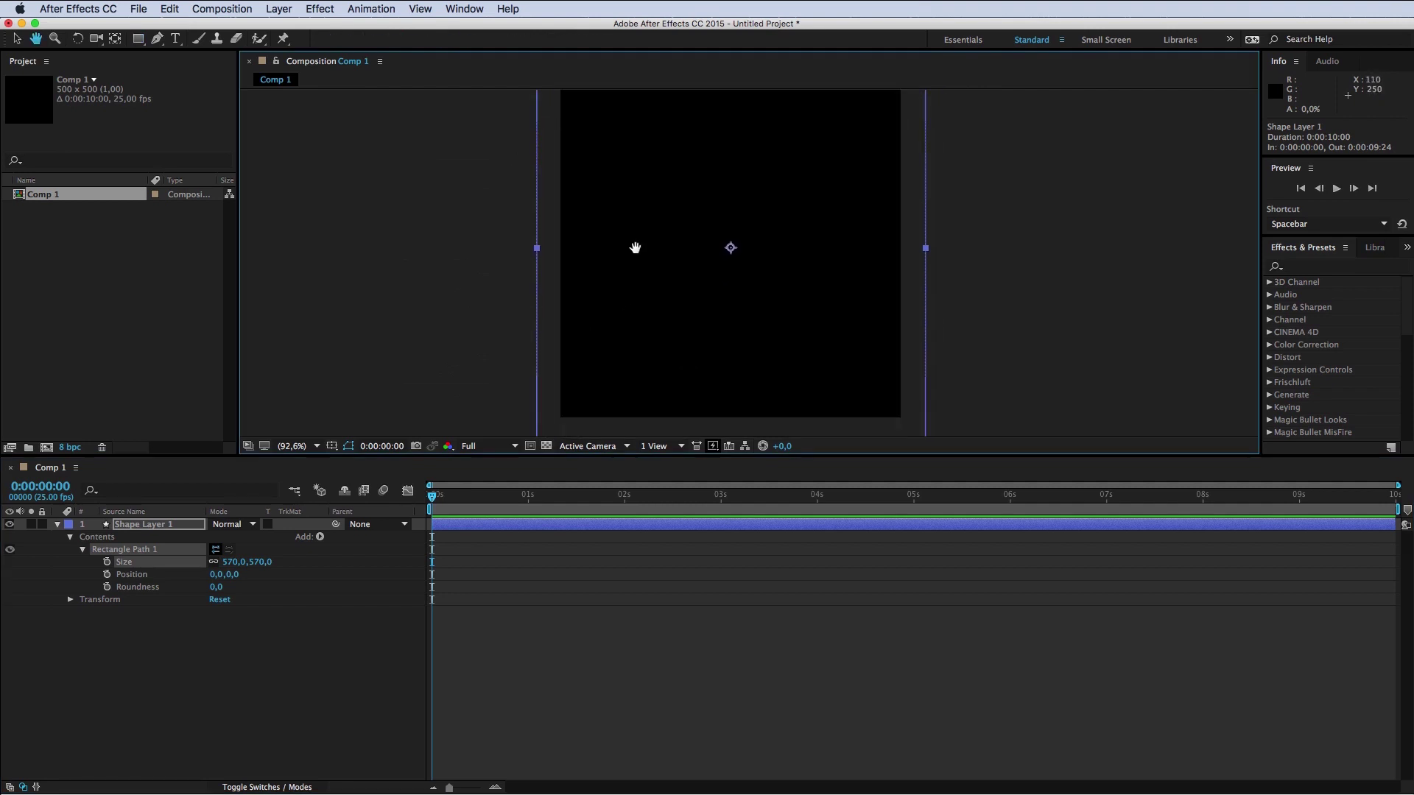
{"action": "scroll", "coordinate": [635, 246], "scroll_direction": "down", "scroll_amount": 3}
{"action": "scroll", "coordinate": [599, 388], "scroll_direction": "up", "scroll_amount": 1}
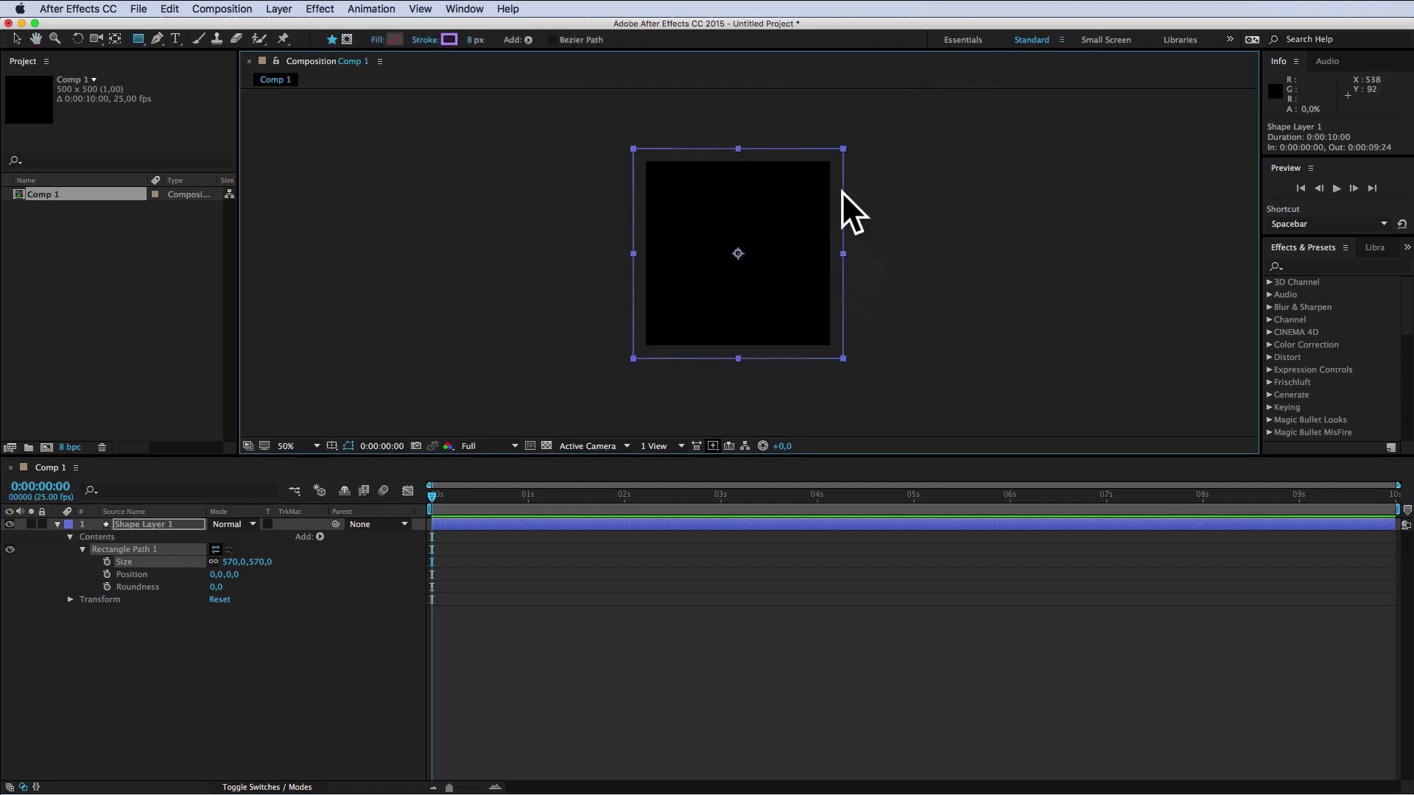
{"action": "scroll", "coordinate": [840, 212], "scroll_direction": "up", "scroll_amount": 2}
{"action": "mouse_move", "coordinate": [808, 170]}
{"action": "left_mouse_down"}
{"action": "mouse_move", "coordinate": [682, 324]}
{"action": "mouse_move", "coordinate": [777, 238]}
{"action": "left_mouse_up"}
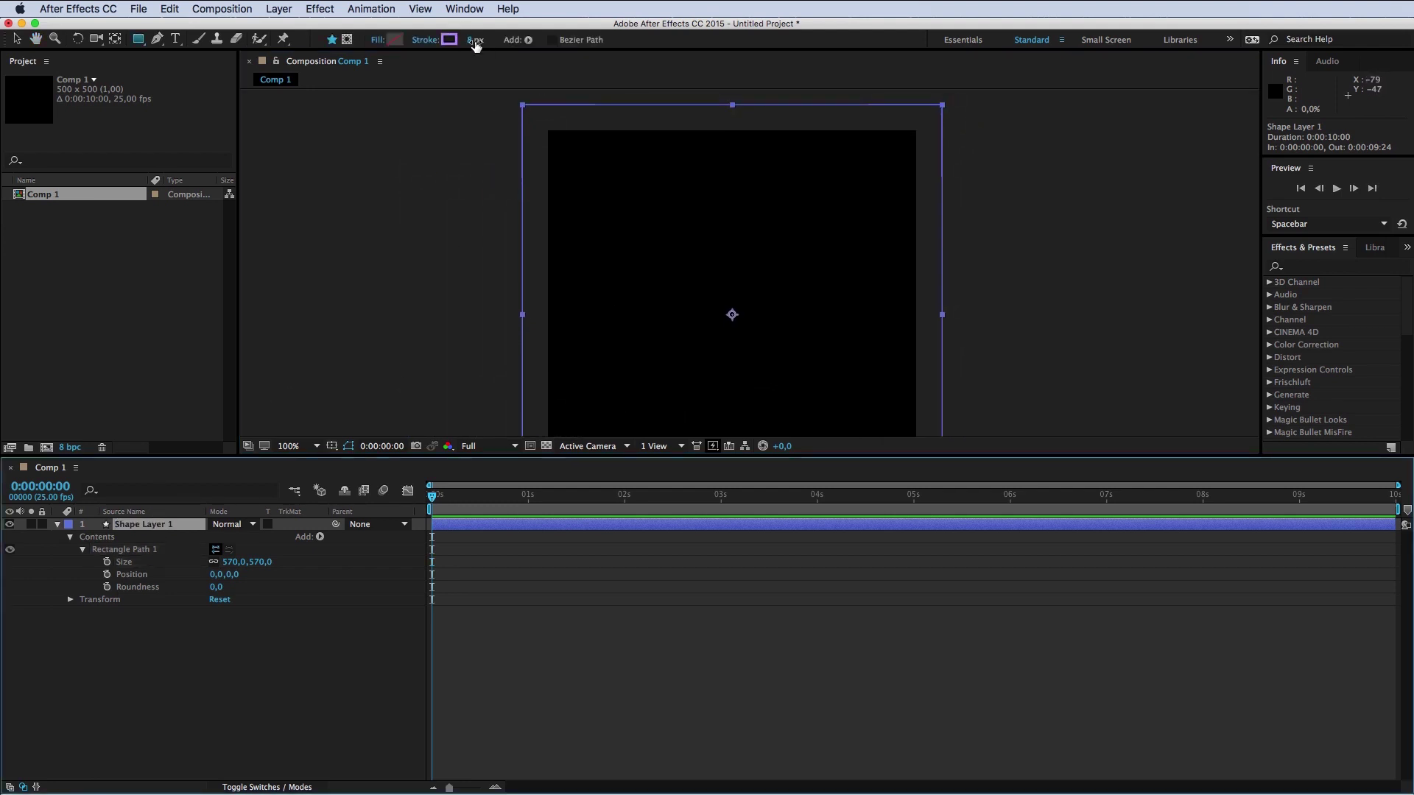
Step: Add Stroke 1 after Rectangle Path 1 and reveal the stroke's settings
{"action": "left_click", "coordinate": [320, 537]}
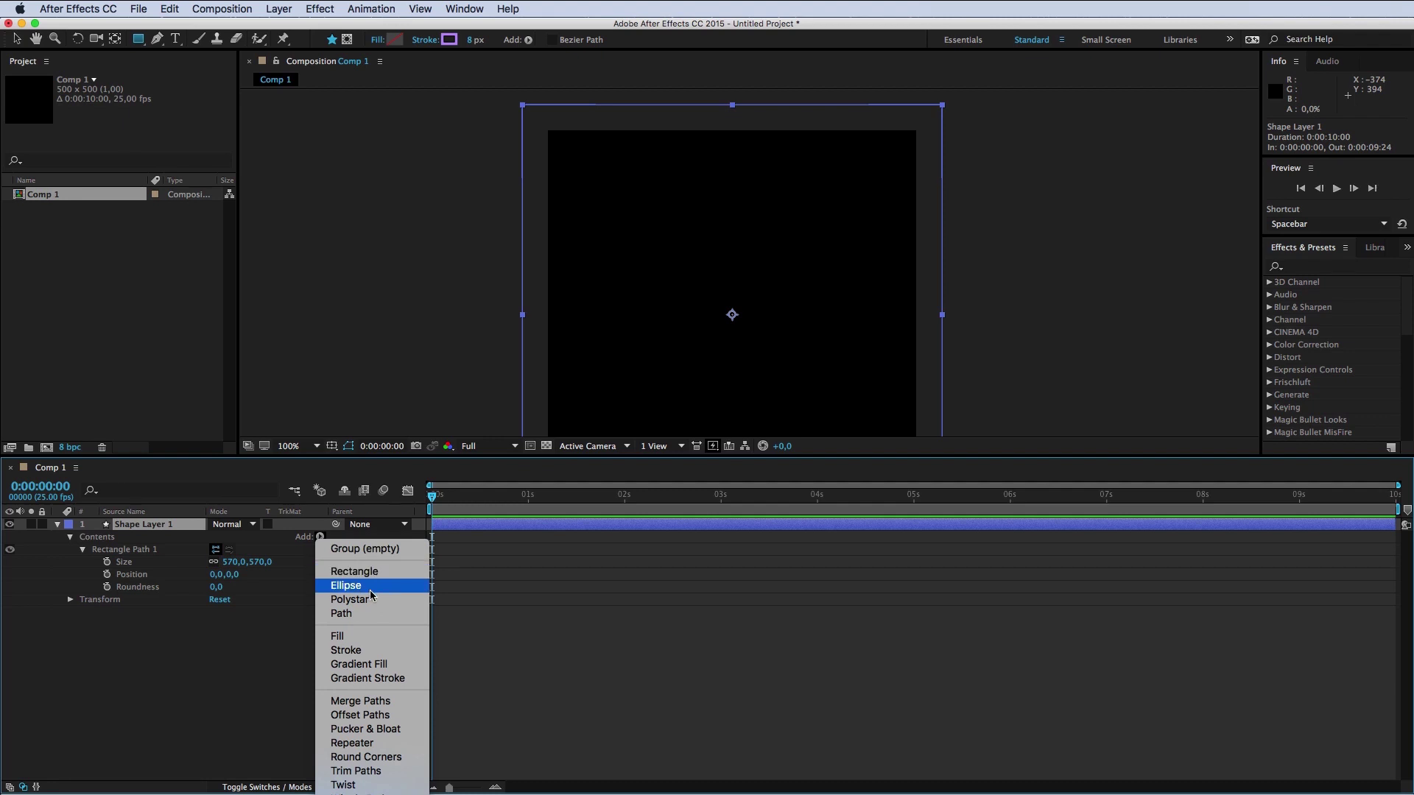
{"action": "left_click", "coordinate": [346, 650]}
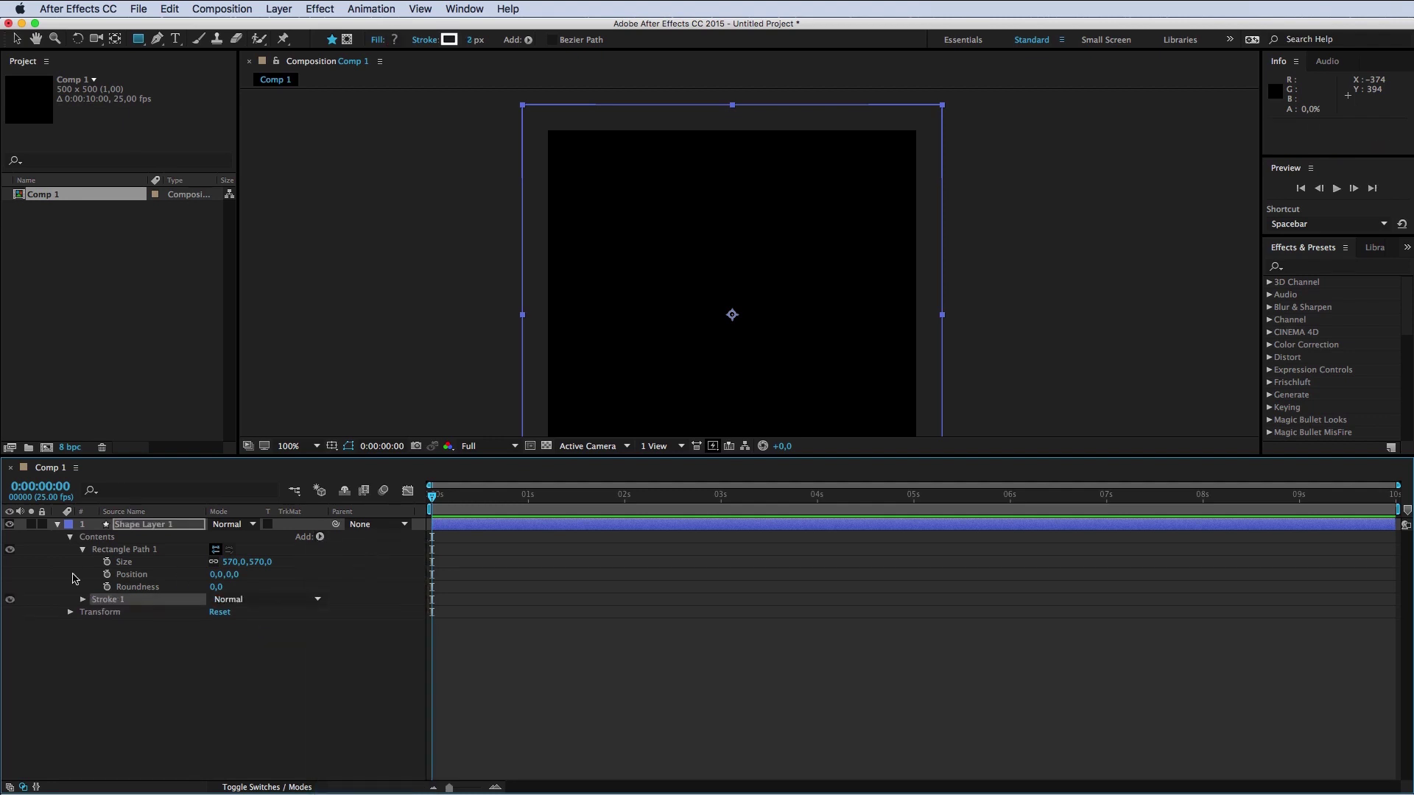
{"action": "left_click", "coordinate": [83, 600]}
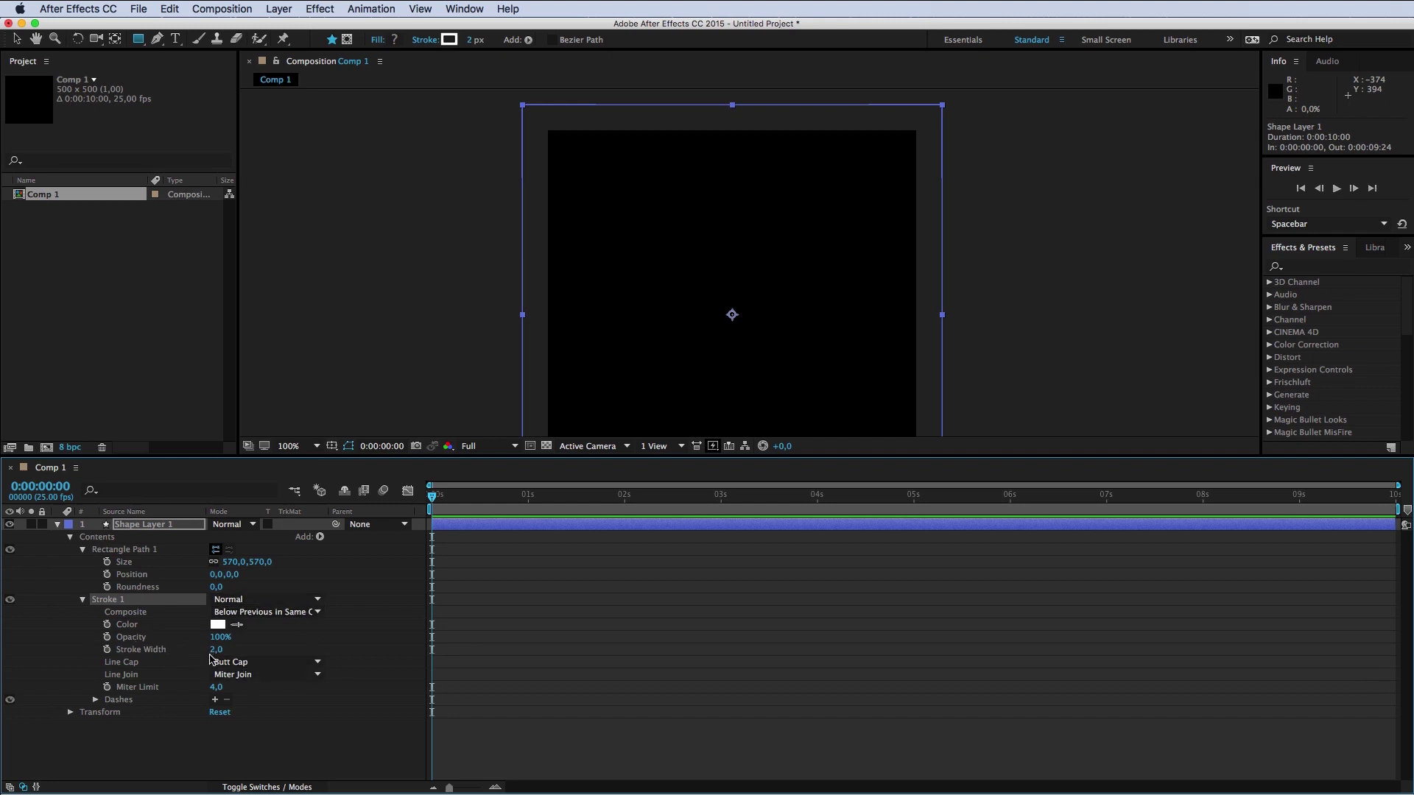
Step: Set Stroke 1's width to 64 px
{"action": "left_click_drag", "start_coordinate": [218, 650], "coordinate": [243, 650]}
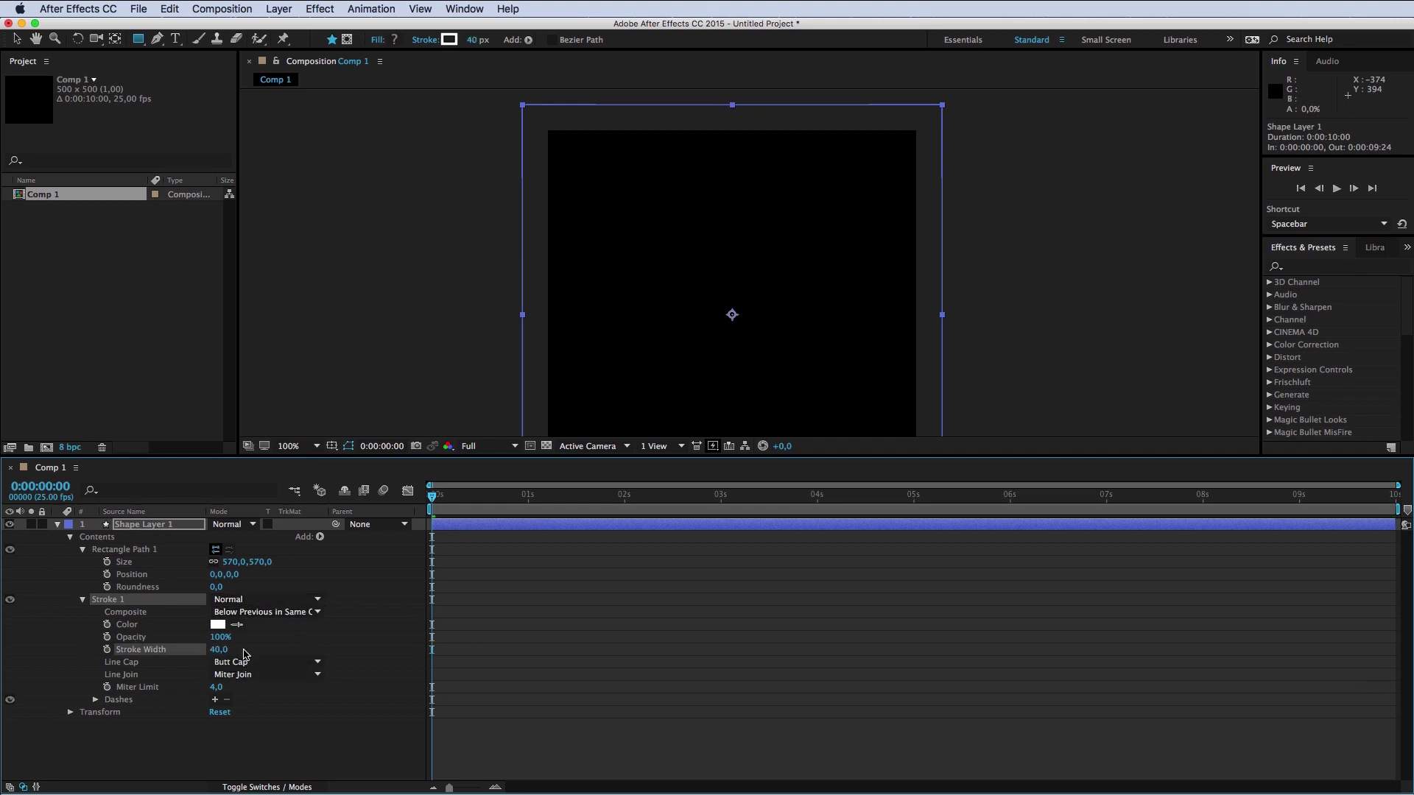
{"action": "left_click", "coordinate": [219, 649]}
{"action": "type", "text": "4"}
{"action": "key", "text": "Return"}
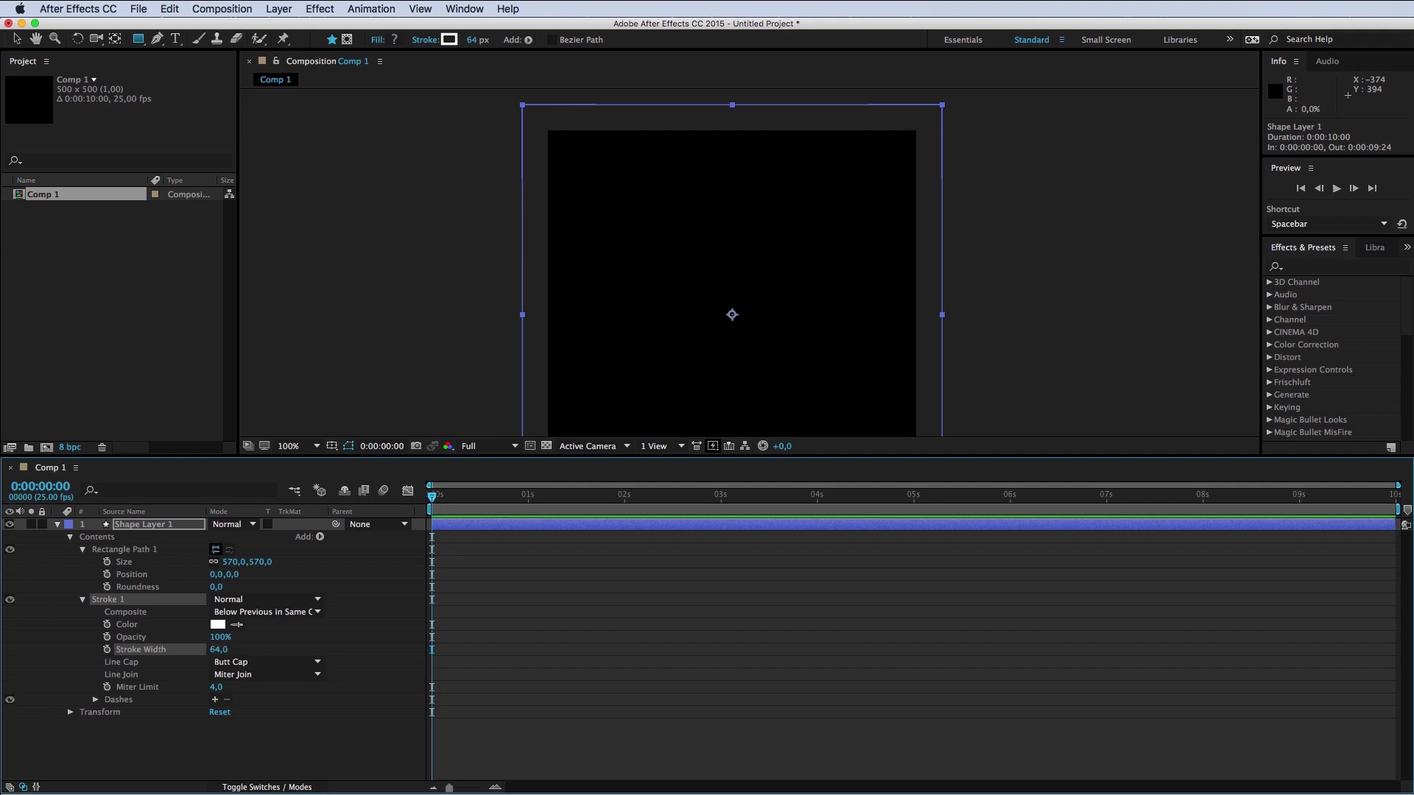
Step: Try scaling Shape Layer 1 down, then undo it and restore the 100% view
{"action": "left_click", "coordinate": [855, 620]}
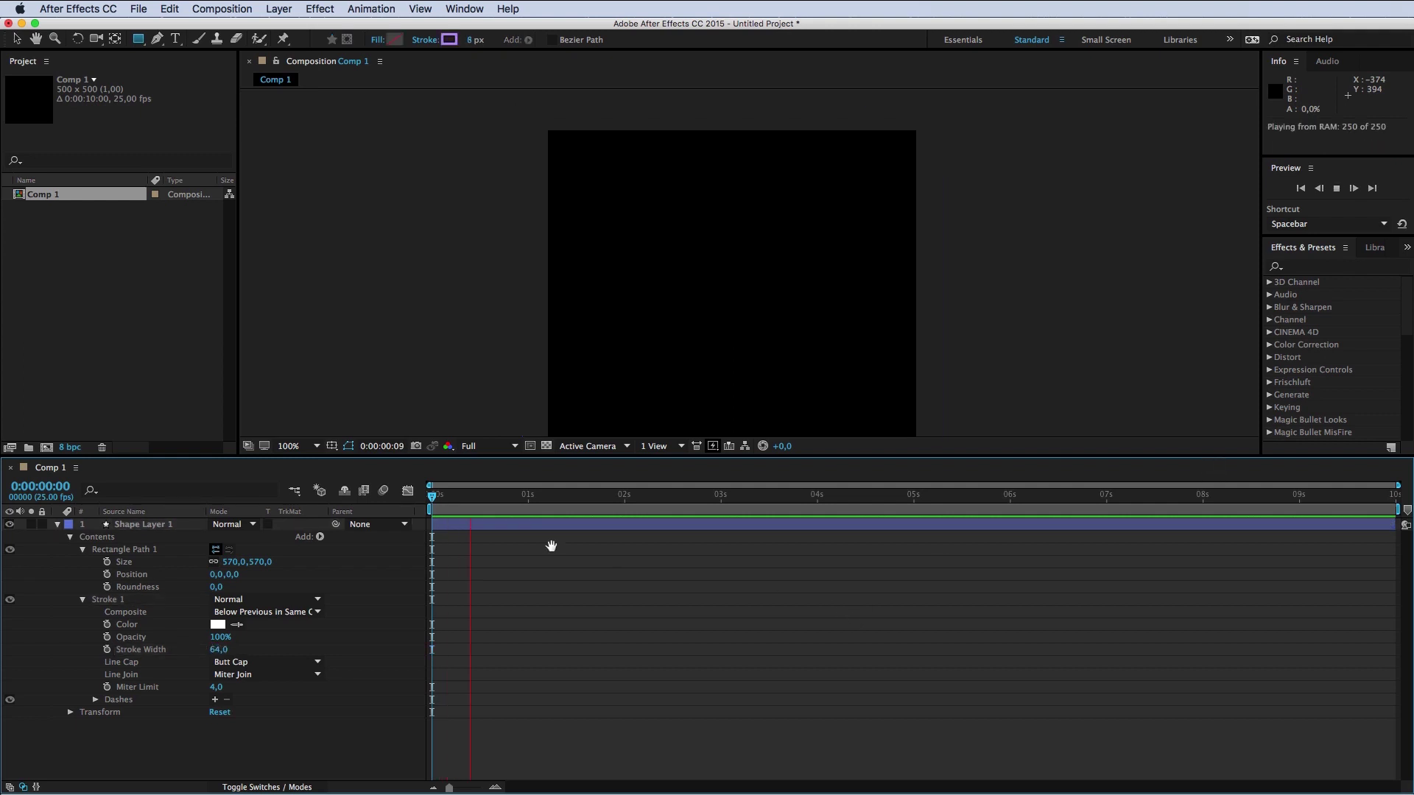
{"action": "left_click", "coordinate": [475, 496]}
{"action": "left_click_drag", "start_coordinate": [456, 498], "coordinate": [417, 495]}
{"action": "left_click", "coordinate": [628, 331]}
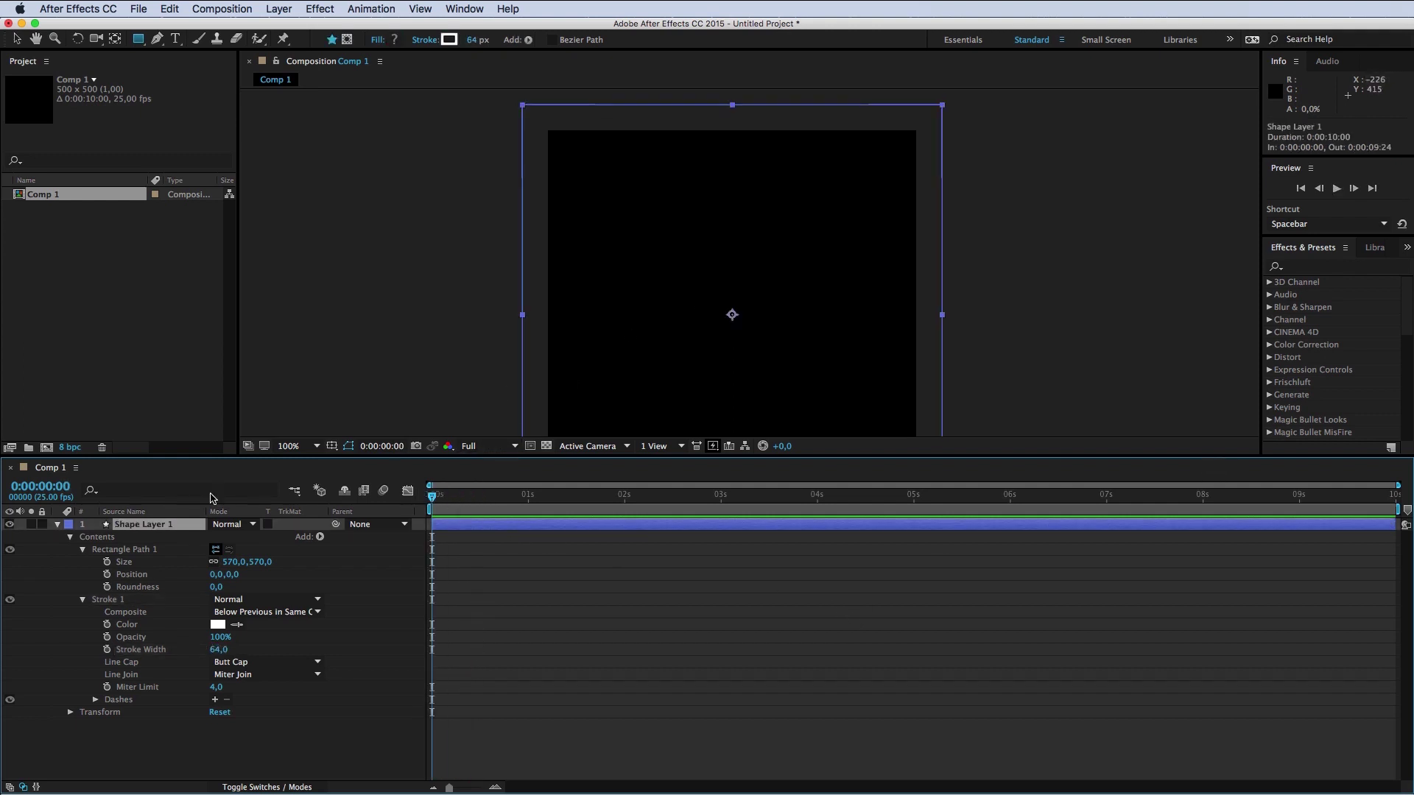
{"action": "key", "text": "comma"}
{"action": "key", "text": "v"}
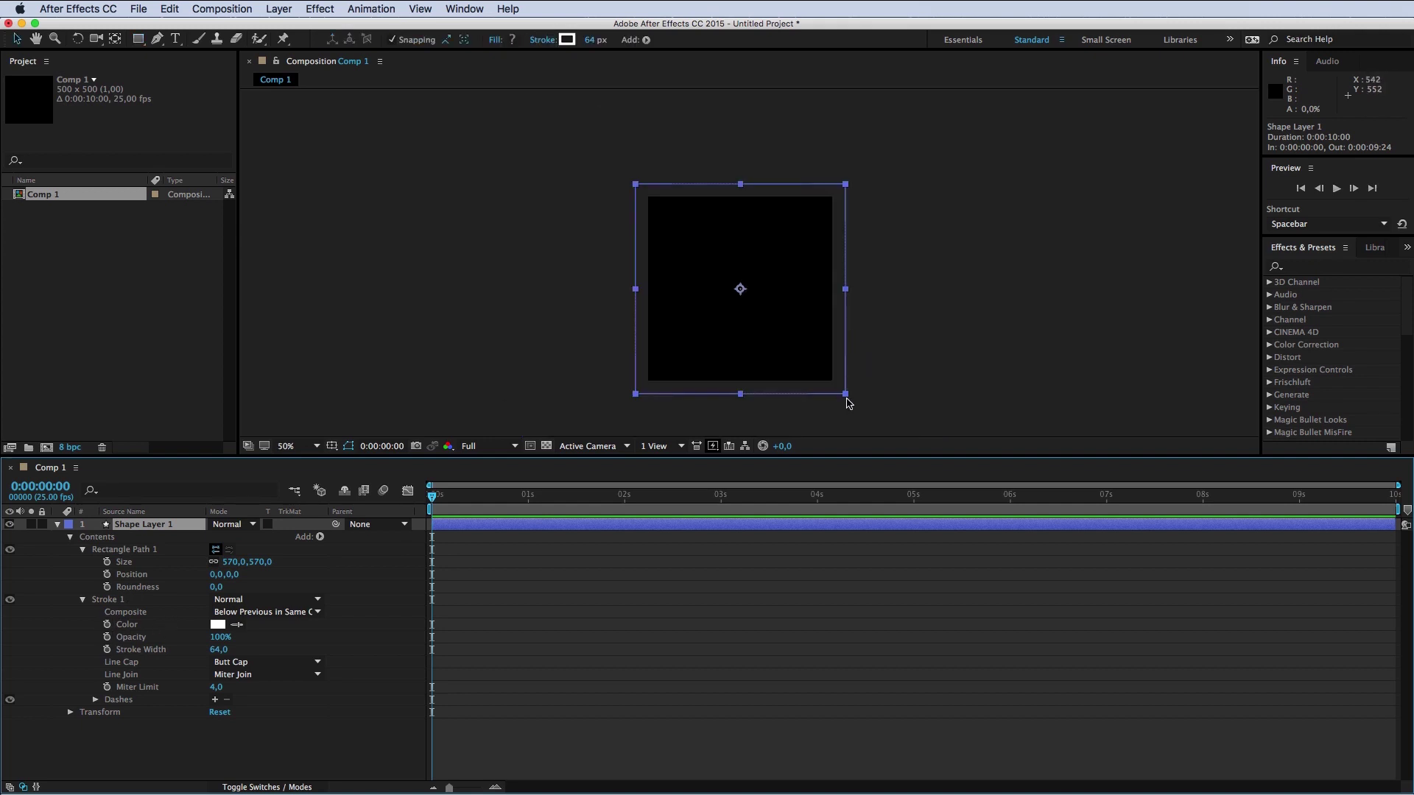
{"action": "left_click_drag", "start_coordinate": [844, 393], "coordinate": [805, 358]}
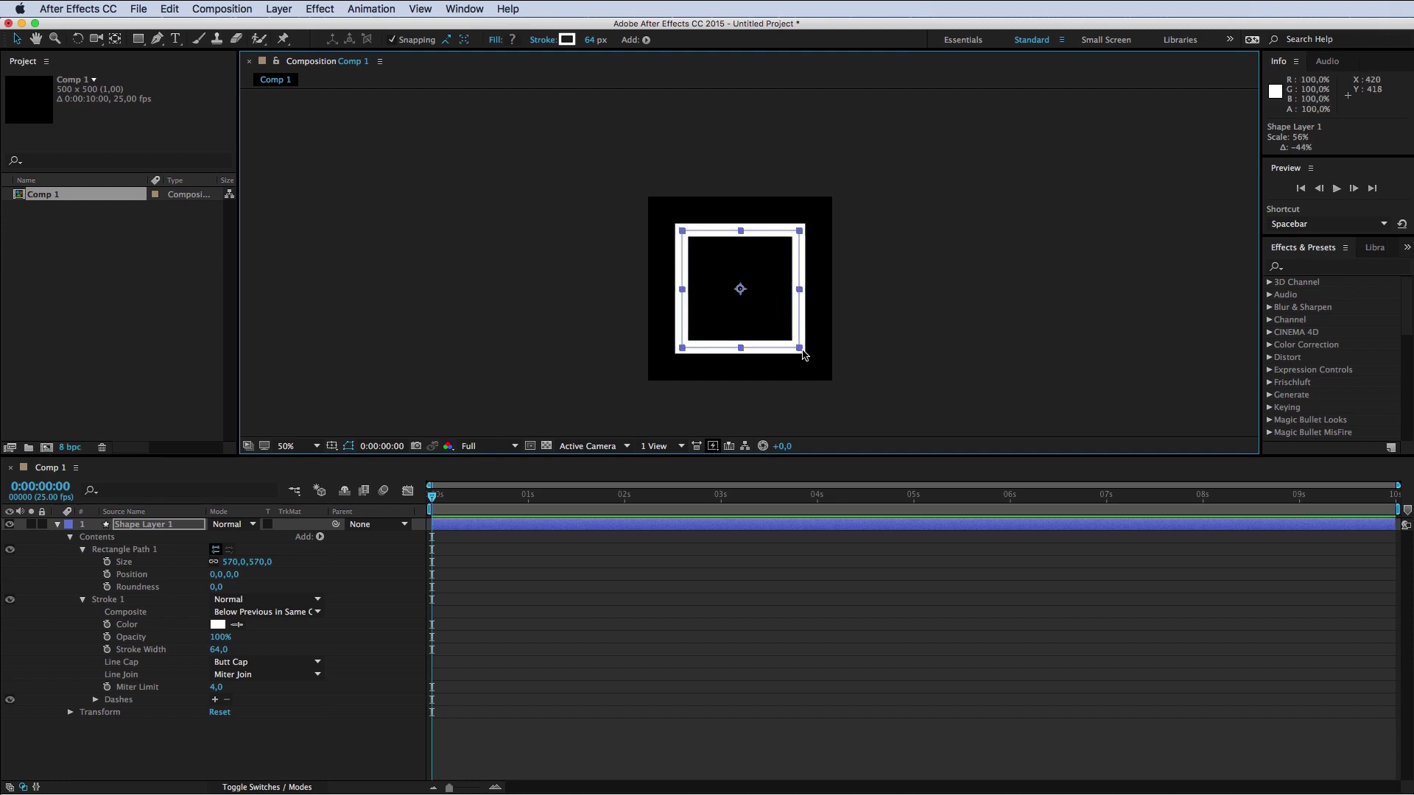
{"action": "key", "text": "ctrl+z"}
{"action": "key", "text": "period"}
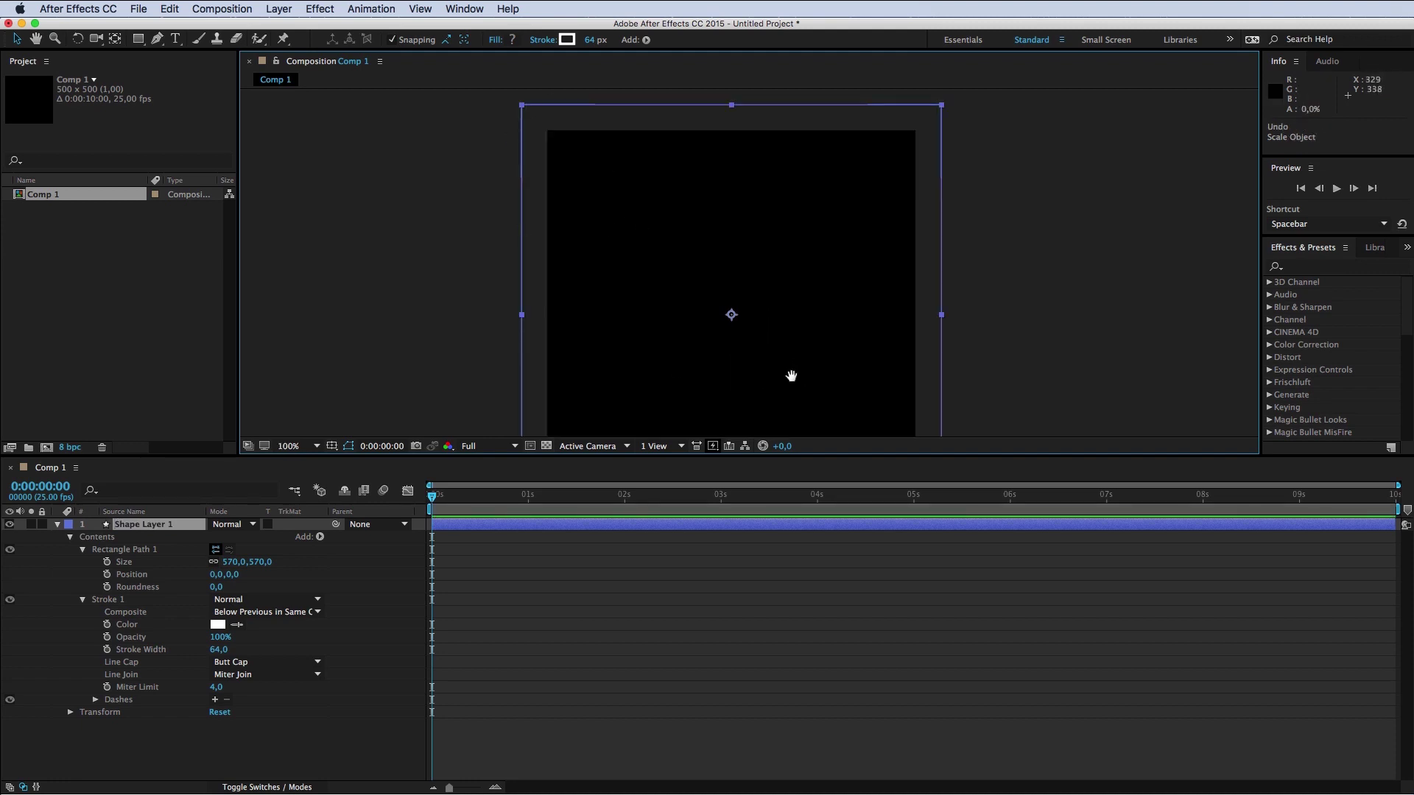
{"action": "key", "text": "h"}
{"action": "left_click_drag", "start_coordinate": [789, 376], "coordinate": [777, 352]}
{"action": "key", "text": "v"}
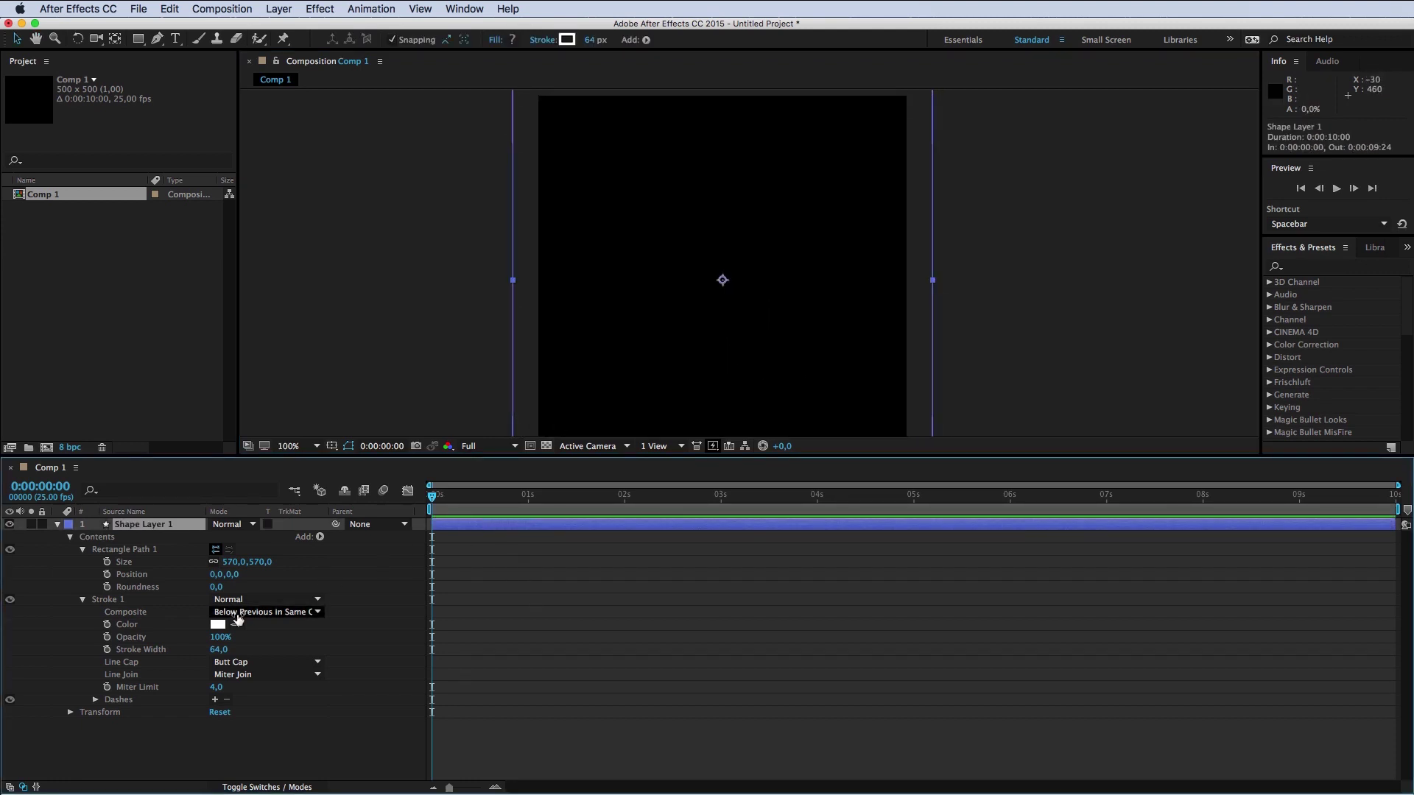
Step: Keyframe Rectangle Path 1's Size at 570 × 570 at 0 s and 0 × 0 at 2 s
{"action": "left_click", "coordinate": [108, 562]}
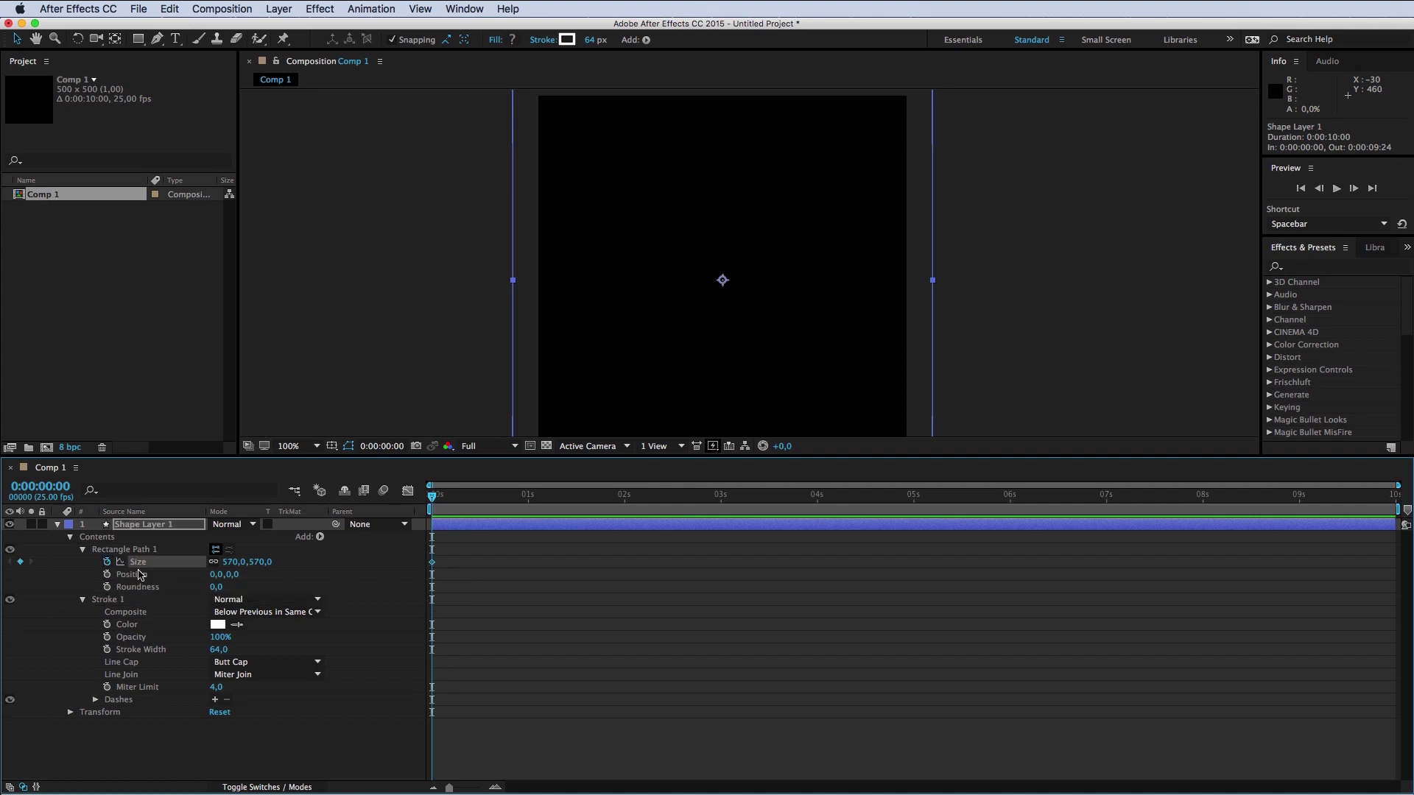
{"action": "left_click", "coordinate": [467, 498]}
{"action": "left_click_drag", "start_coordinate": [479, 503], "coordinate": [625, 500]}
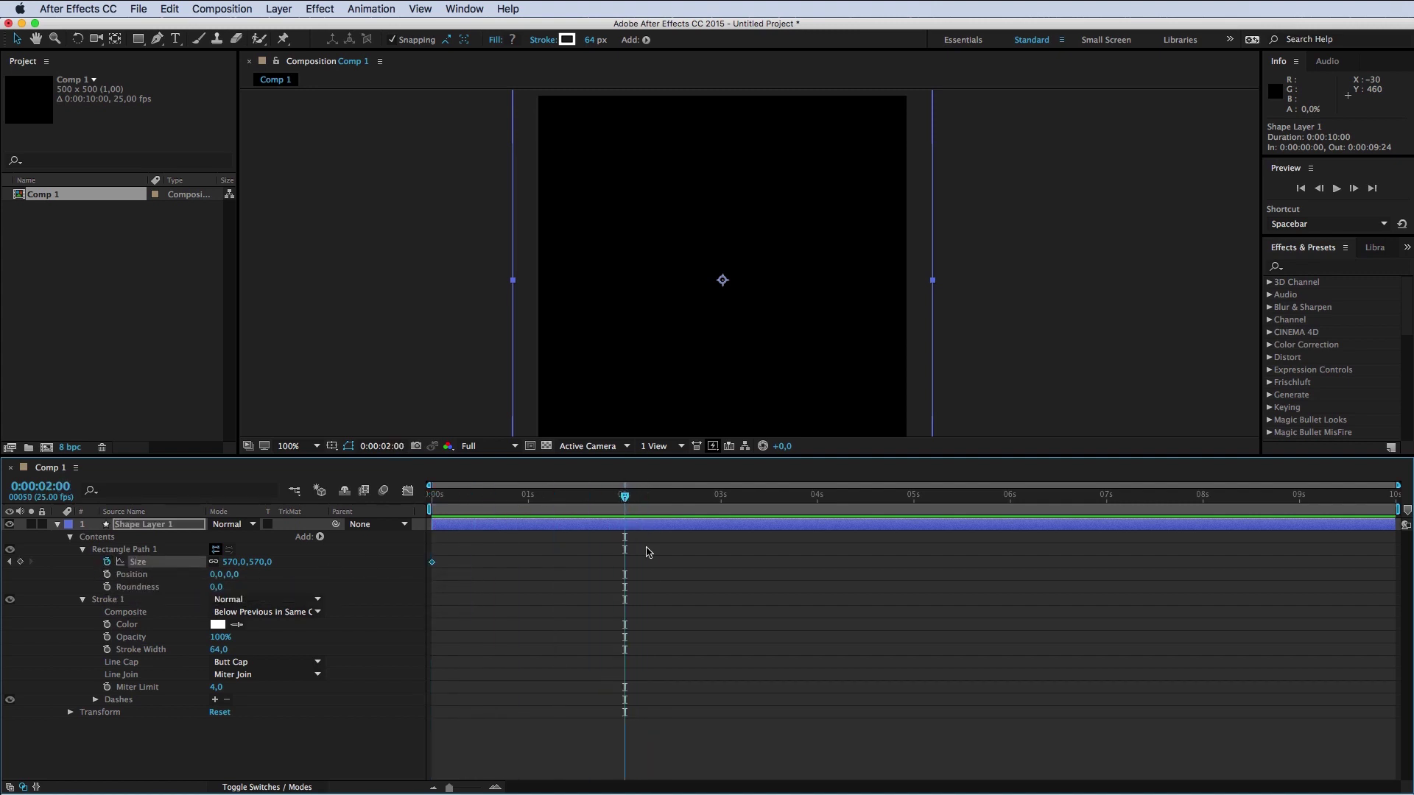
{"action": "left_click", "coordinate": [648, 552]}
{"action": "left_click", "coordinate": [645, 523]}
{"action": "left_click_drag", "start_coordinate": [228, 561], "coordinate": [147, 587]}
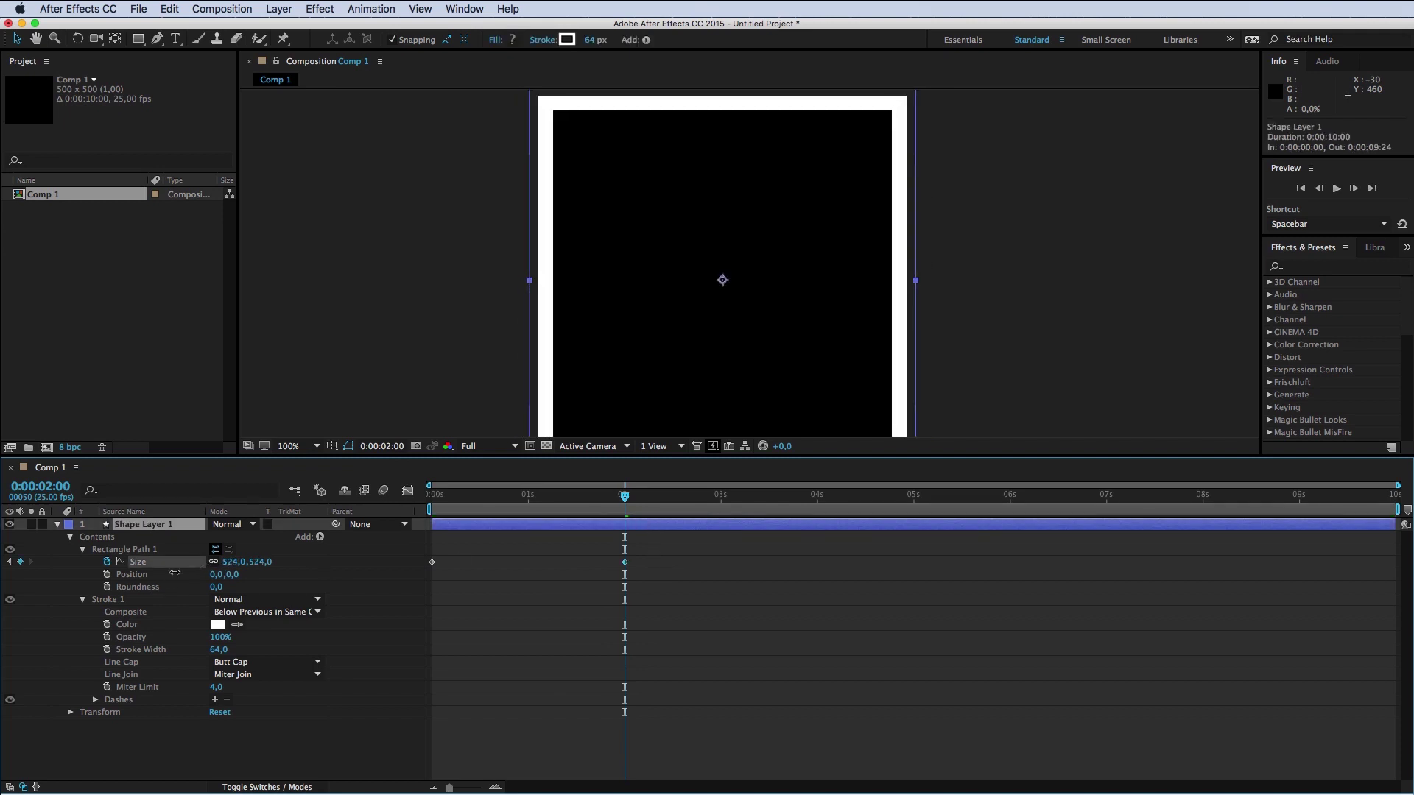
{"action": "left_click", "coordinate": [233, 562]}
{"action": "type", "text": "0"}
{"action": "key", "text": "Return"}
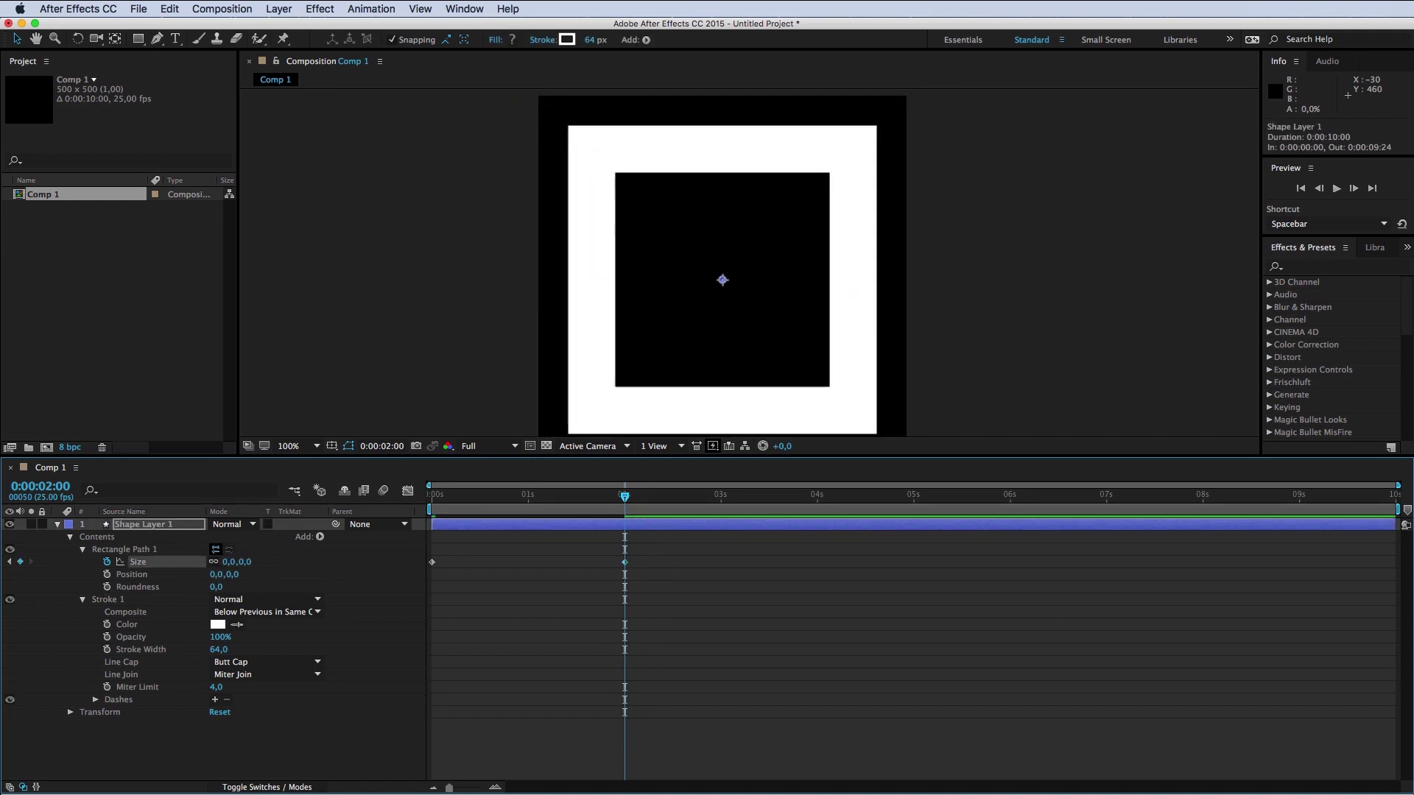
Step: Preview the square shrinking away, checking the frames just before 2 seconds
{"action": "left_click", "coordinate": [523, 607]}
{"action": "key", "text": "space"}
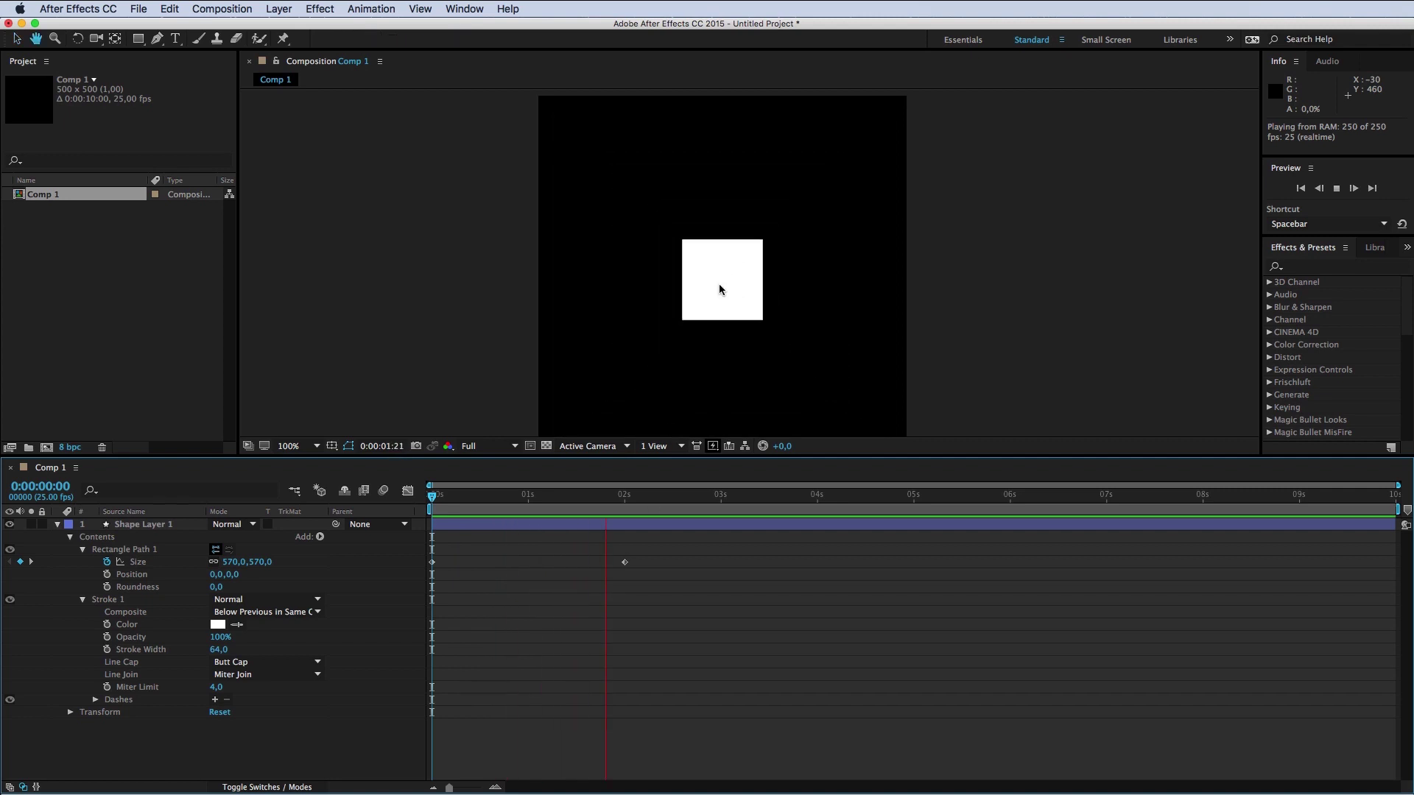
{"action": "key", "text": "space"}
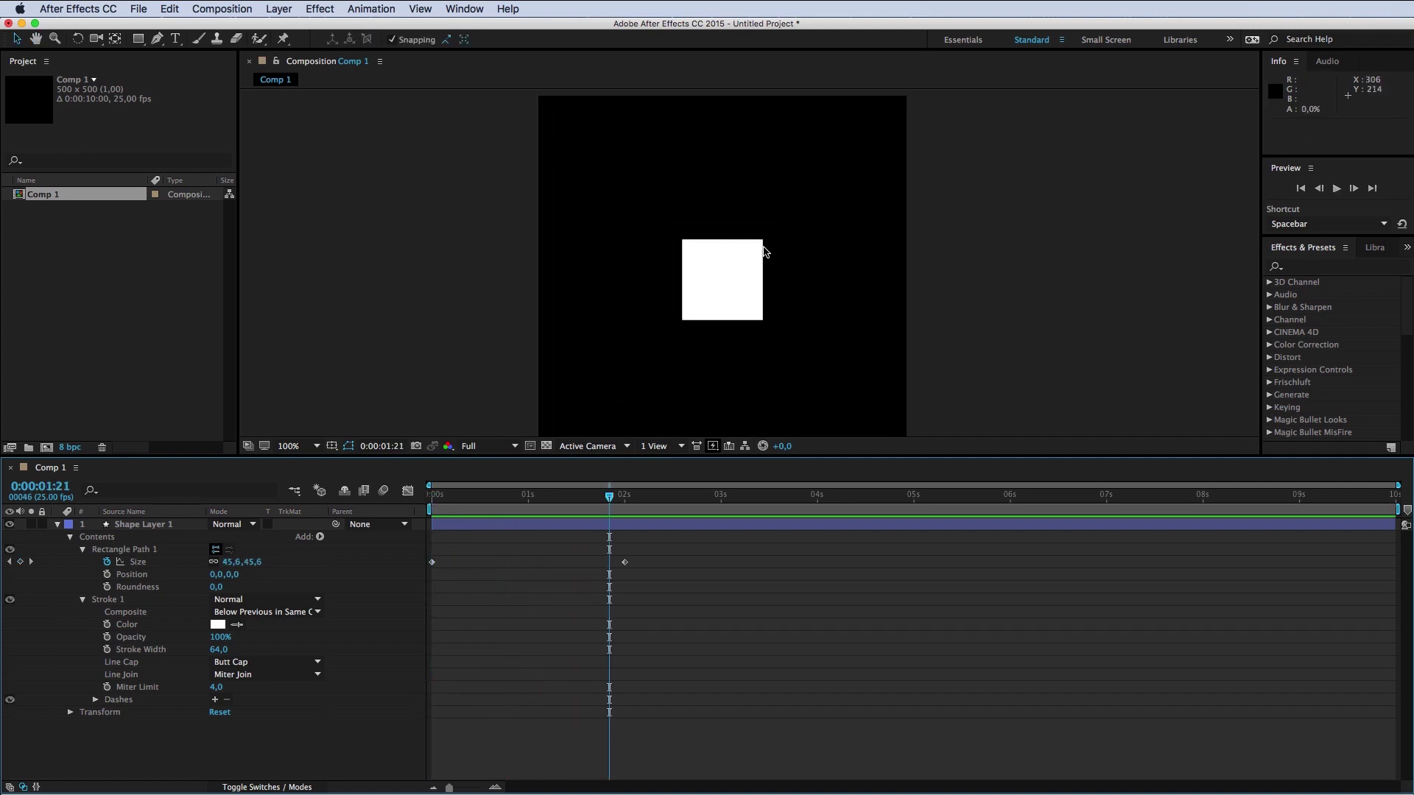
{"action": "key", "text": "space"}
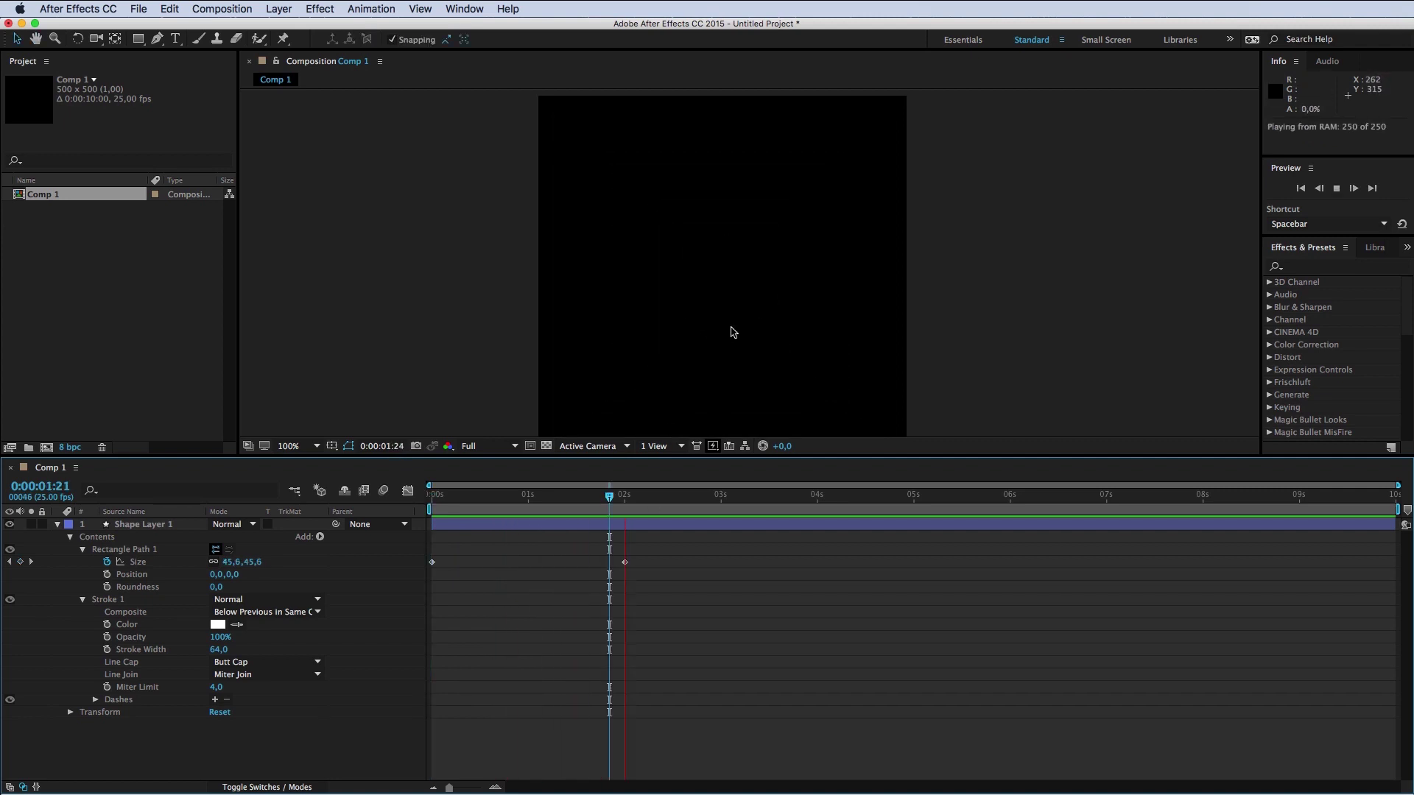
{"action": "key", "text": "space"}
{"action": "left_click_drag", "start_coordinate": [626, 498], "coordinate": [625, 498]}
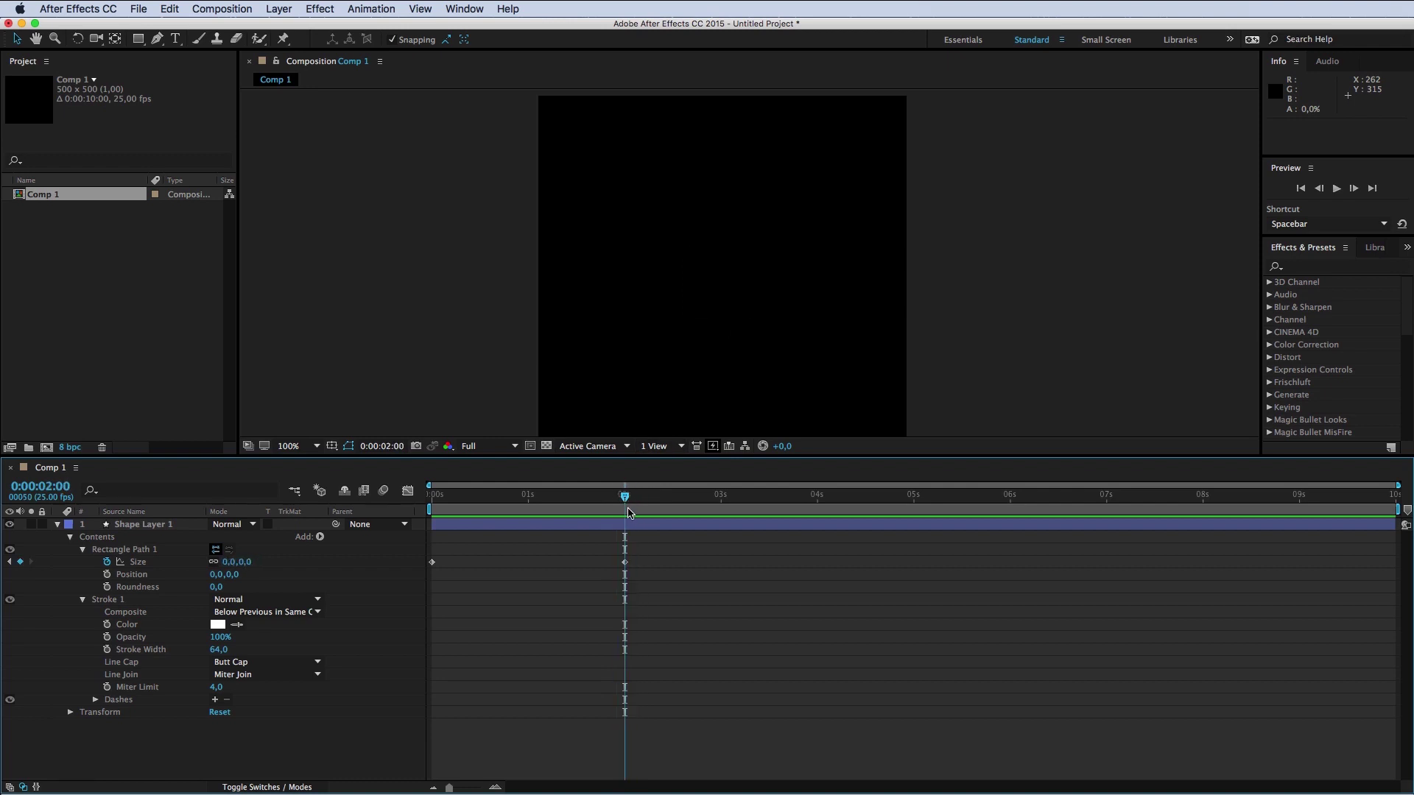
{"action": "left_click", "coordinate": [641, 525]}
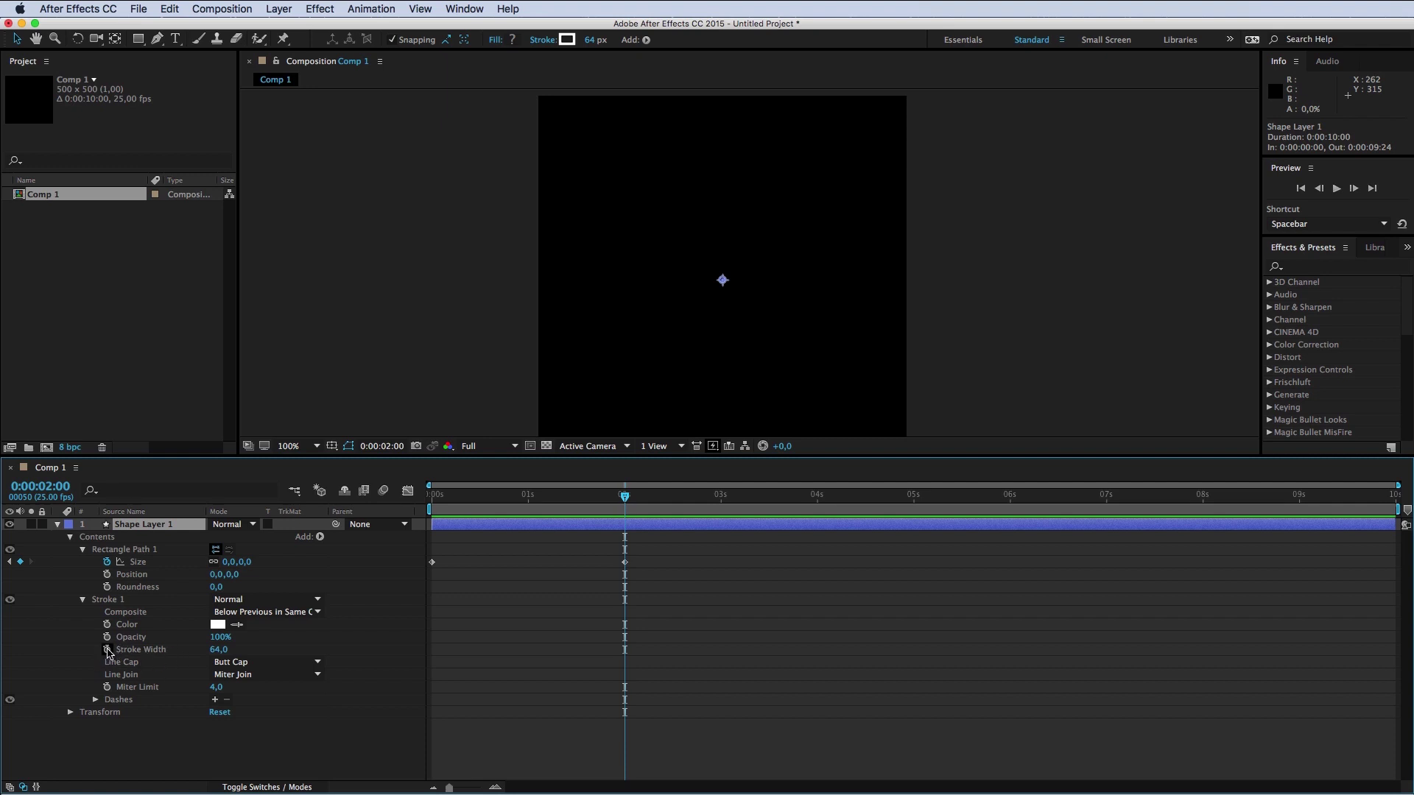
Step: Keyframe Stroke Width at 2 seconds and set it to 64 at 1 second
{"action": "left_click", "coordinate": [107, 649]}
{"action": "left_click_drag", "start_coordinate": [625, 498], "coordinate": [625, 498]}
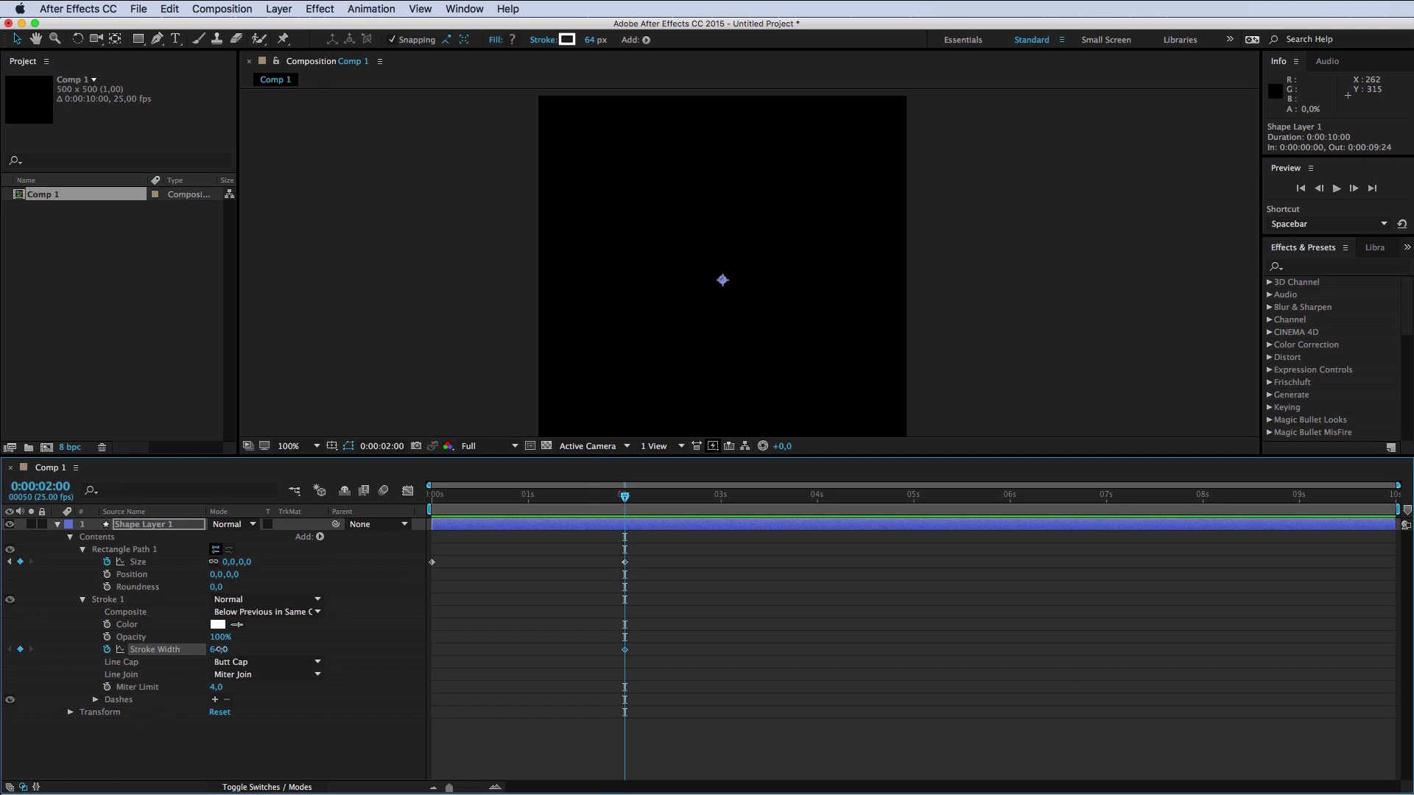
{"action": "left_click", "coordinate": [219, 649]}
{"action": "type", "text": "0"}
{"action": "key", "text": "Return"}
{"action": "left_click_drag", "start_coordinate": [545, 511], "coordinate": [528, 497]}
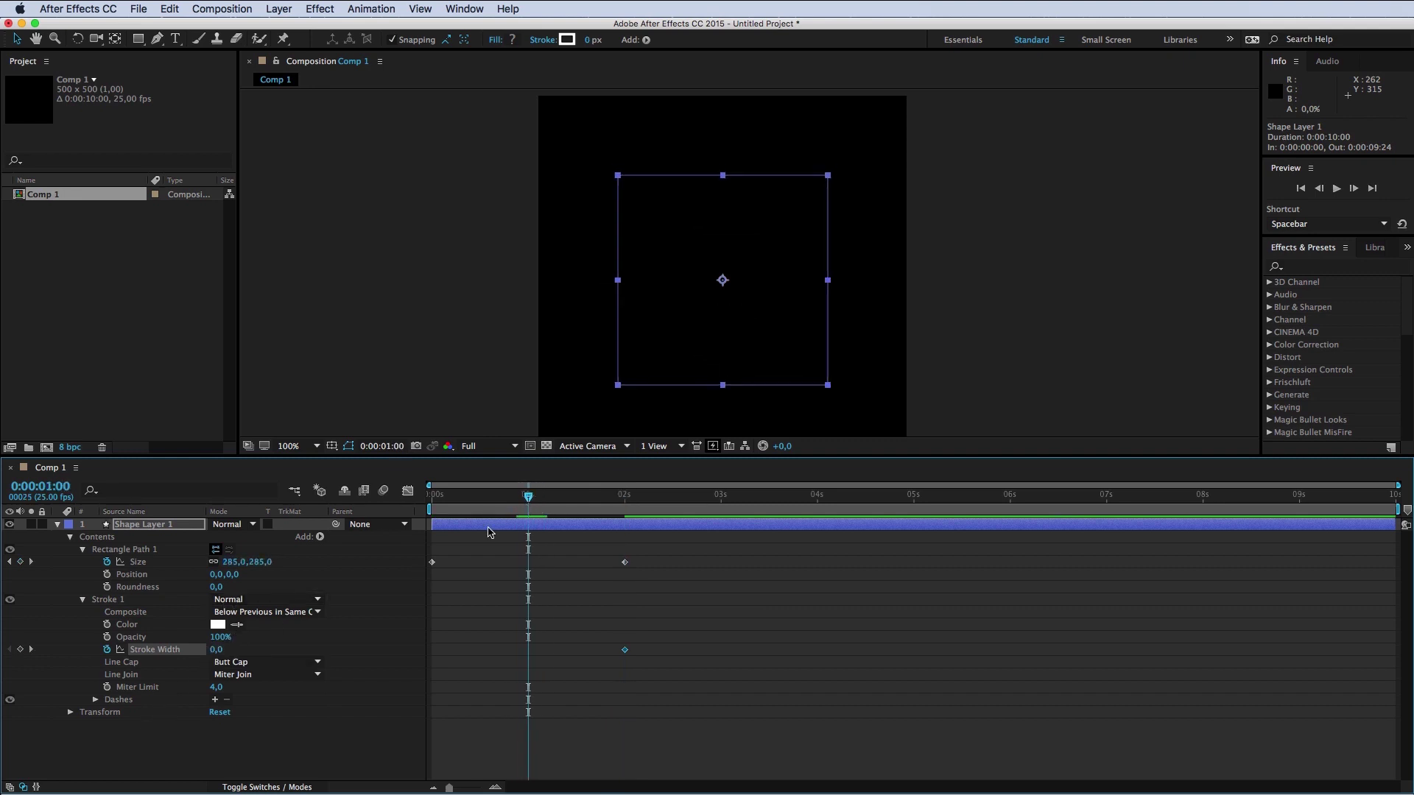
{"action": "left_click", "coordinate": [214, 650]}
{"action": "type", "text": "64"}
{"action": "key", "text": "Return"}
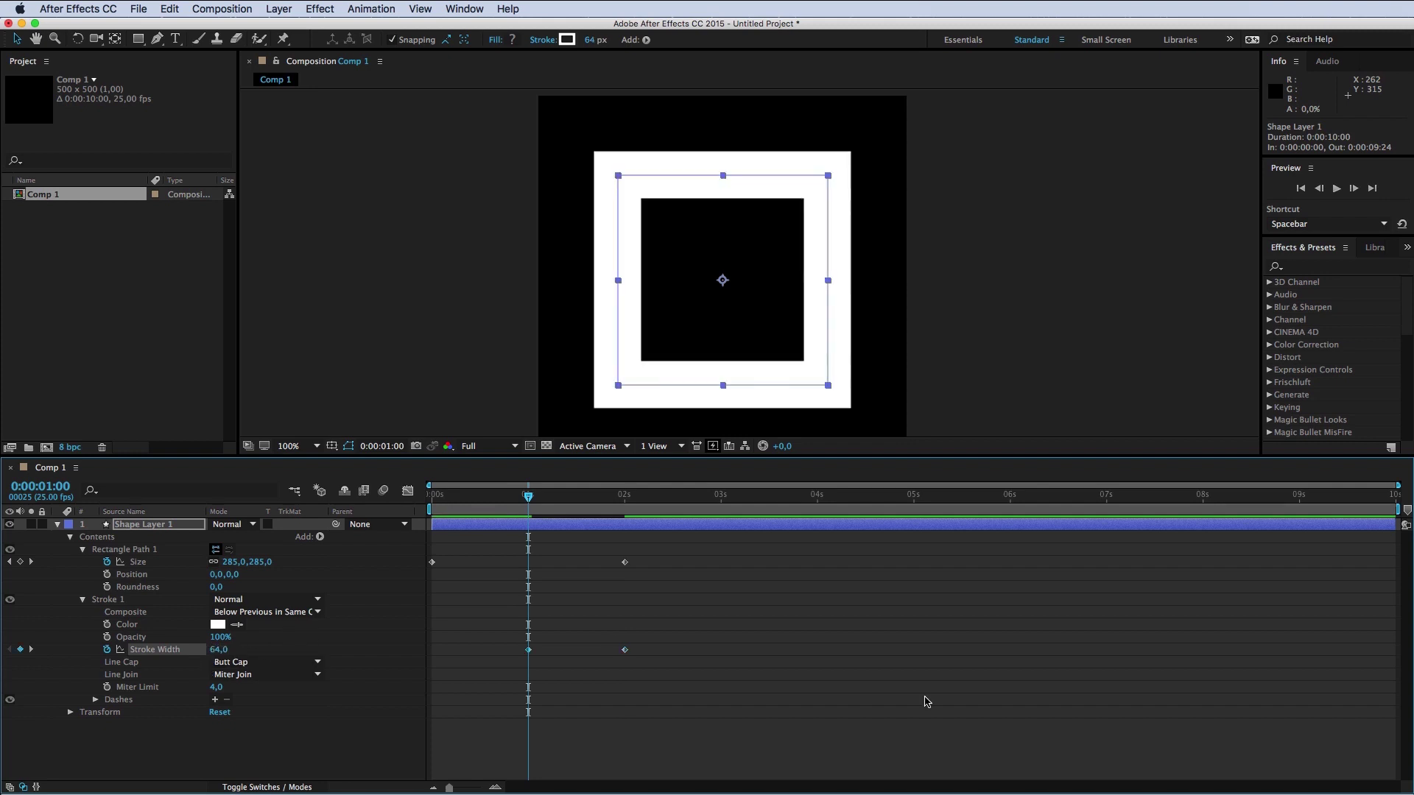
Step: Preview the animation, then change the 2-second Stroke Width keyframe to 20
{"action": "left_click", "coordinate": [573, 614]}
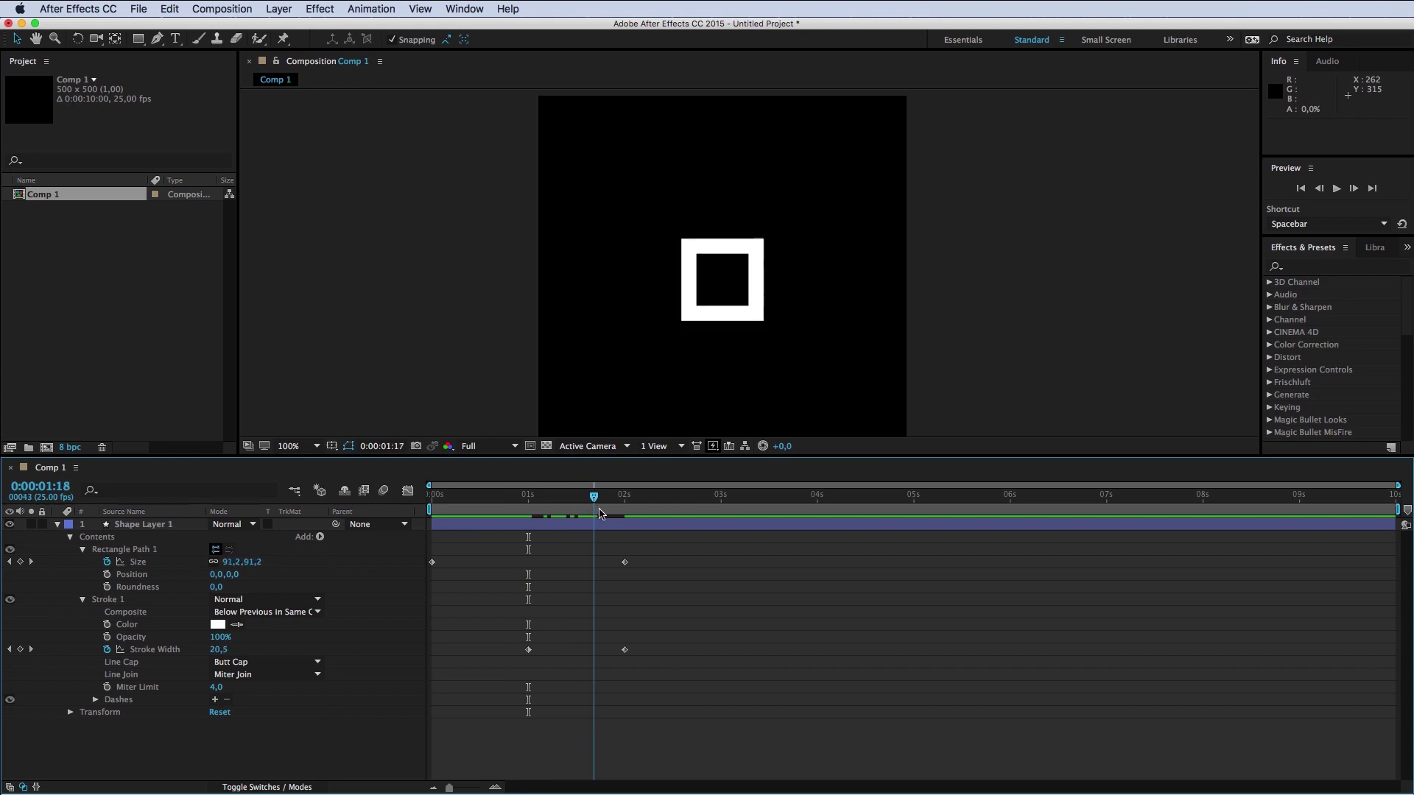
{"action": "left_click_drag", "start_coordinate": [575, 507], "coordinate": [432, 507]}
{"action": "key", "text": "space"}
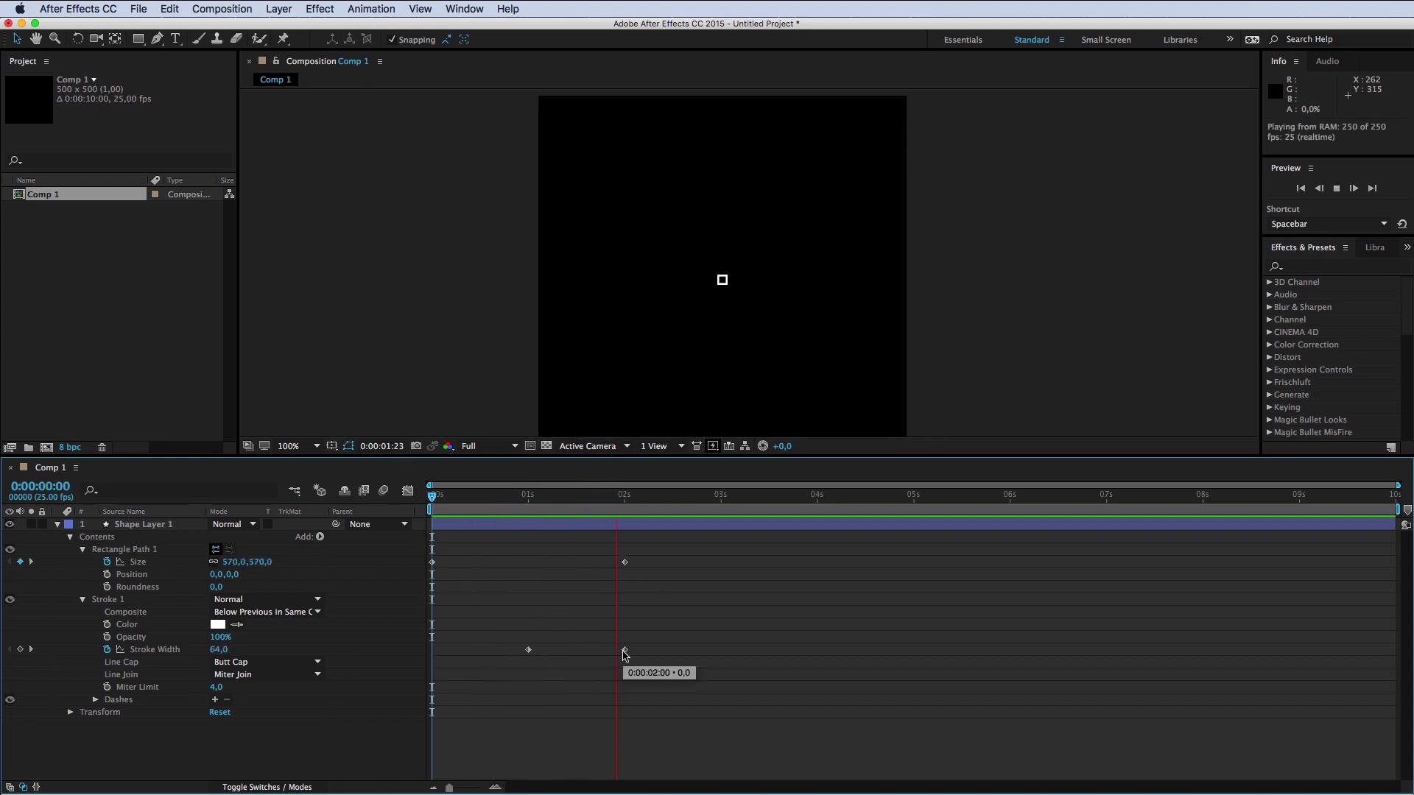
{"action": "key", "text": "space"}
{"action": "key", "text": "space"}
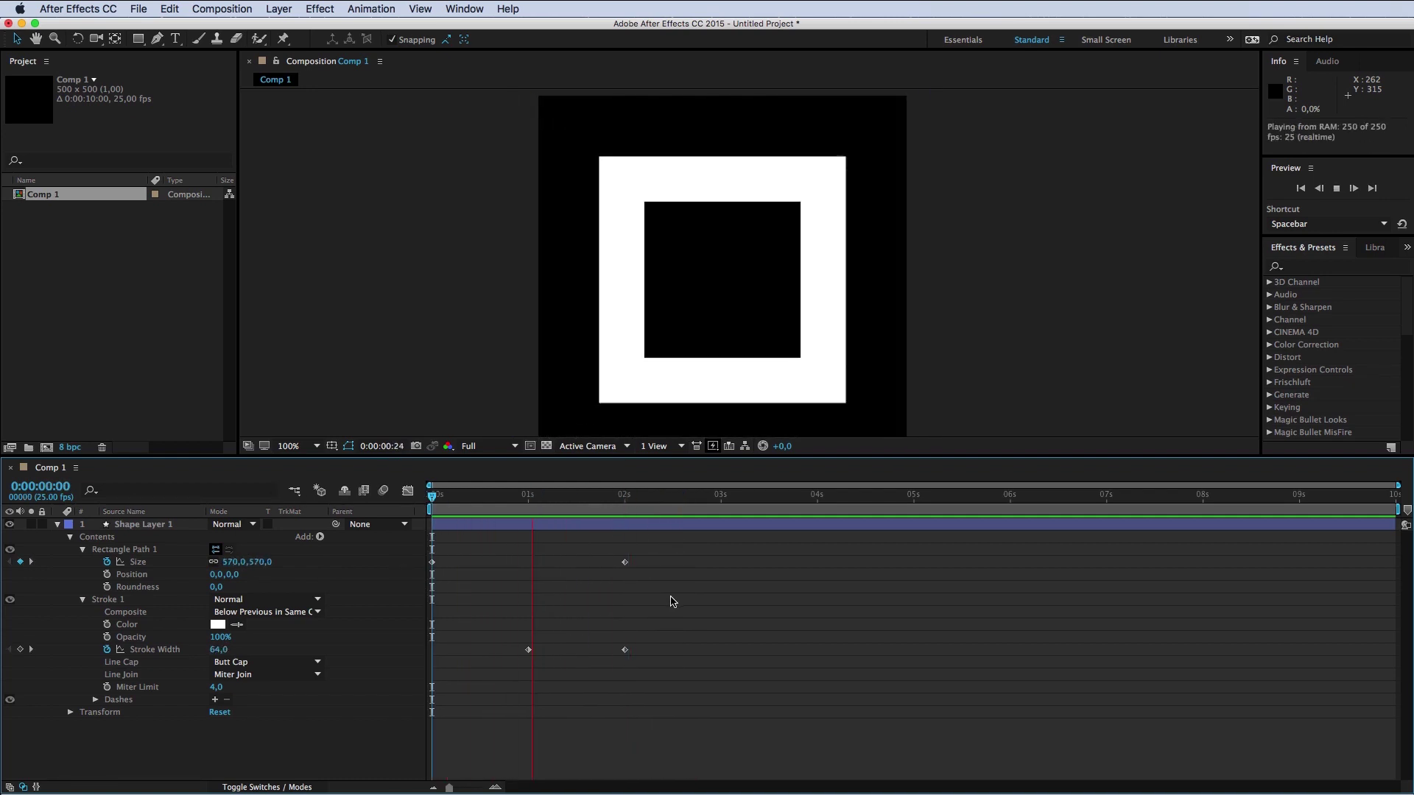
{"action": "left_click", "coordinate": [582, 495]}
{"action": "left_click", "coordinate": [625, 496]}
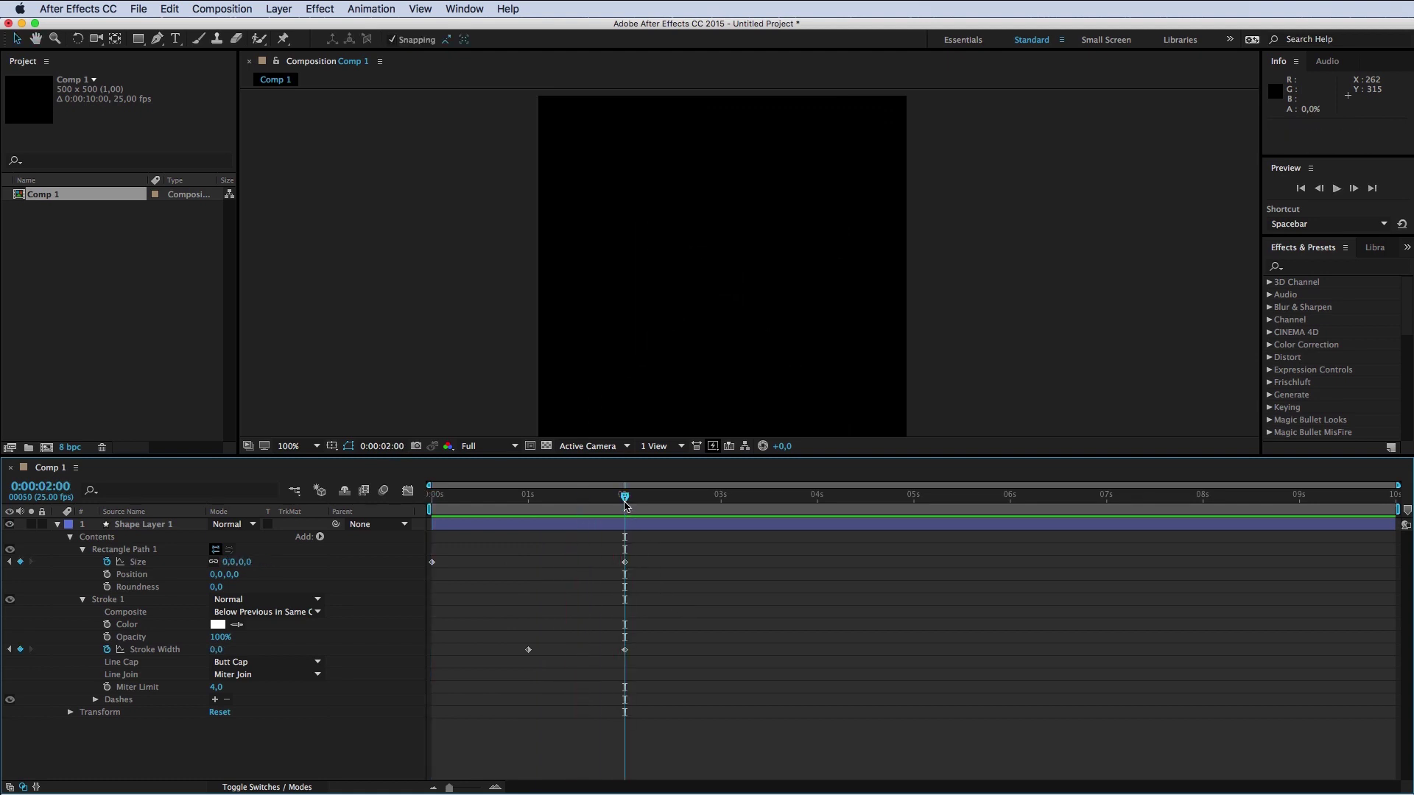
{"action": "left_click", "coordinate": [222, 650]}
{"action": "type", "text": "0"}
{"action": "key", "text": "Return"}
Step: Preview the pulsing square, box-select its keyframes, then replay the animation
{"action": "key", "text": "space"}
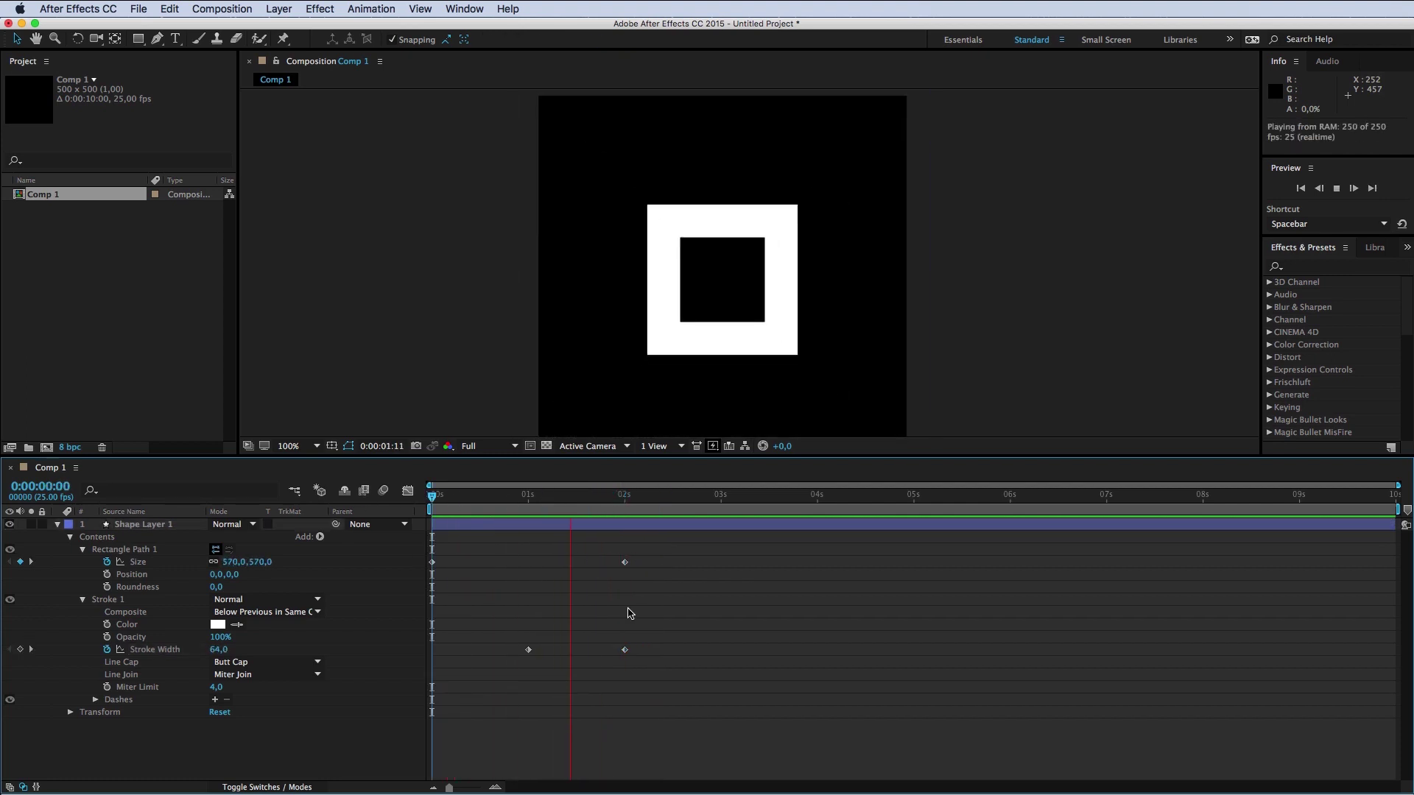
{"action": "key", "text": "space"}
{"action": "key", "text": "space"}
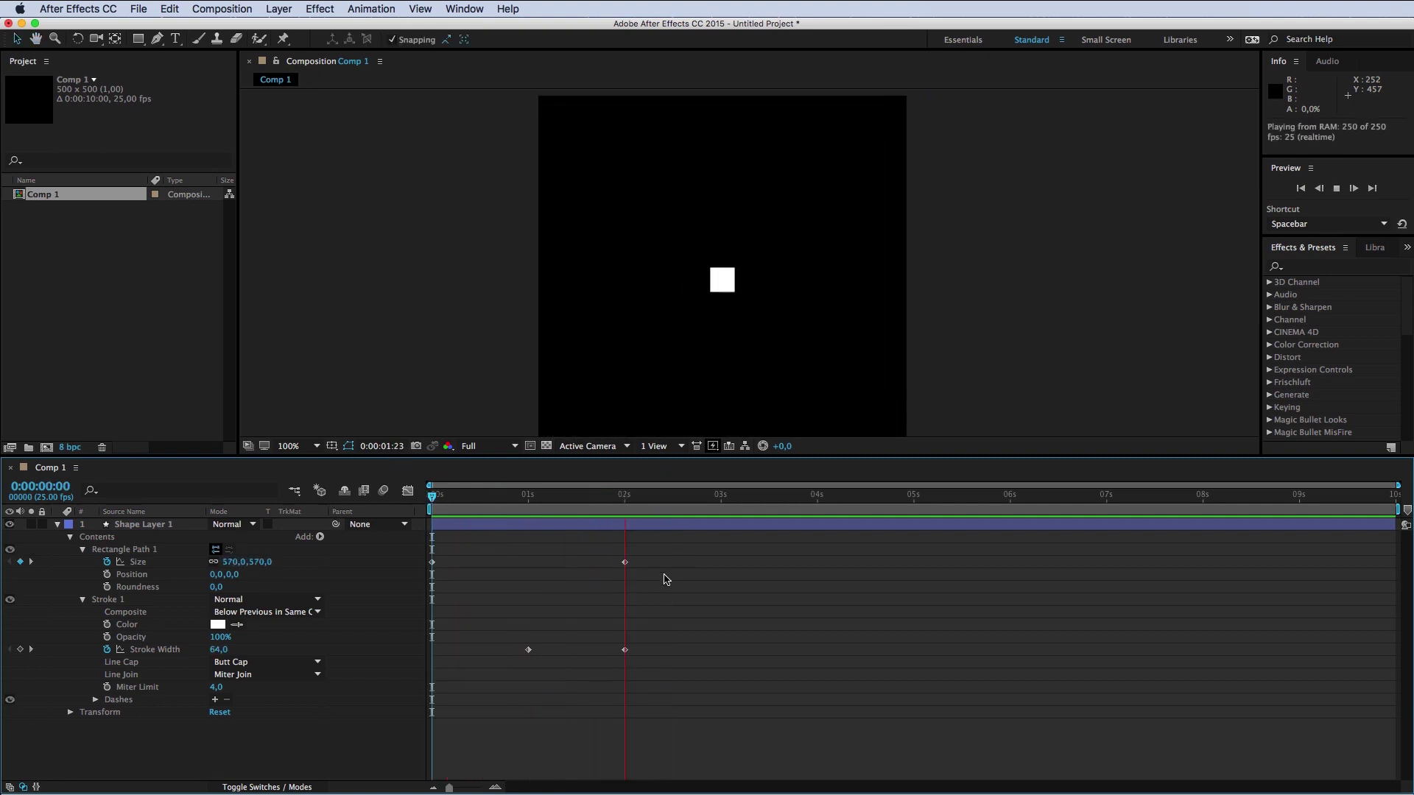
{"action": "key", "text": "space"}
{"action": "left_click", "coordinate": [459, 495]}
{"action": "key", "text": "Home"}
{"action": "left_click_drag", "start_coordinate": [691, 549], "coordinate": [391, 695]}
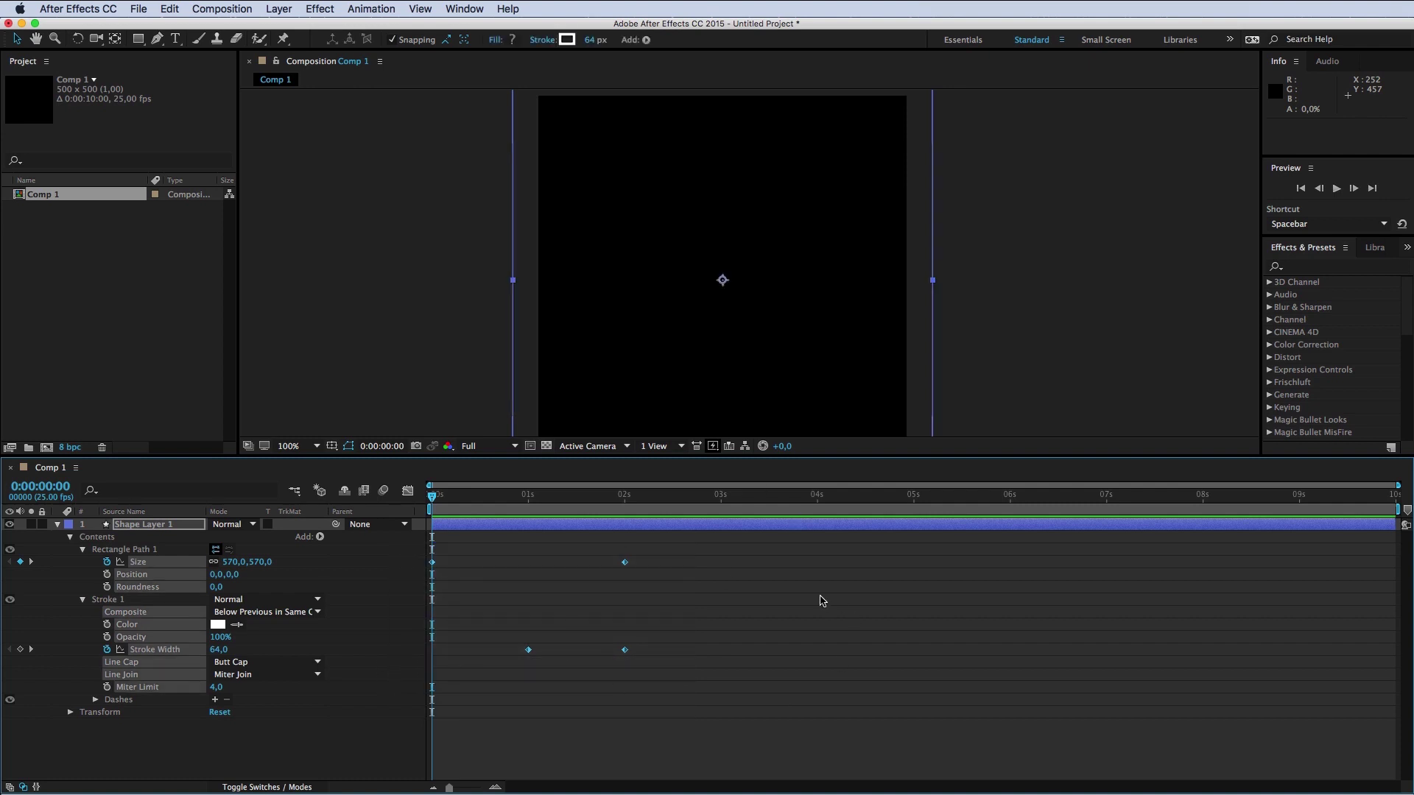
{"action": "left_click", "coordinate": [822, 601]}
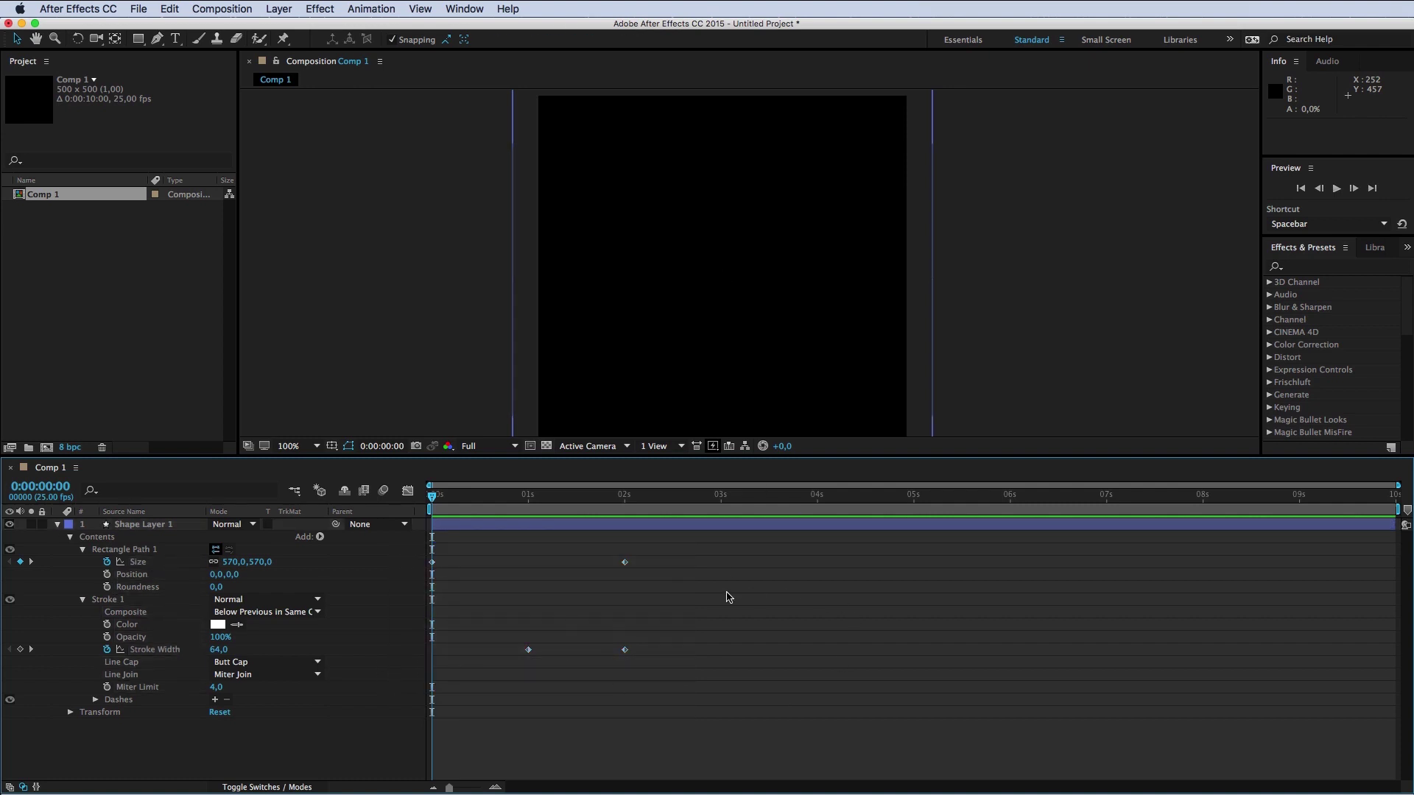
{"action": "left_click_drag", "start_coordinate": [655, 557], "coordinate": [357, 707]}
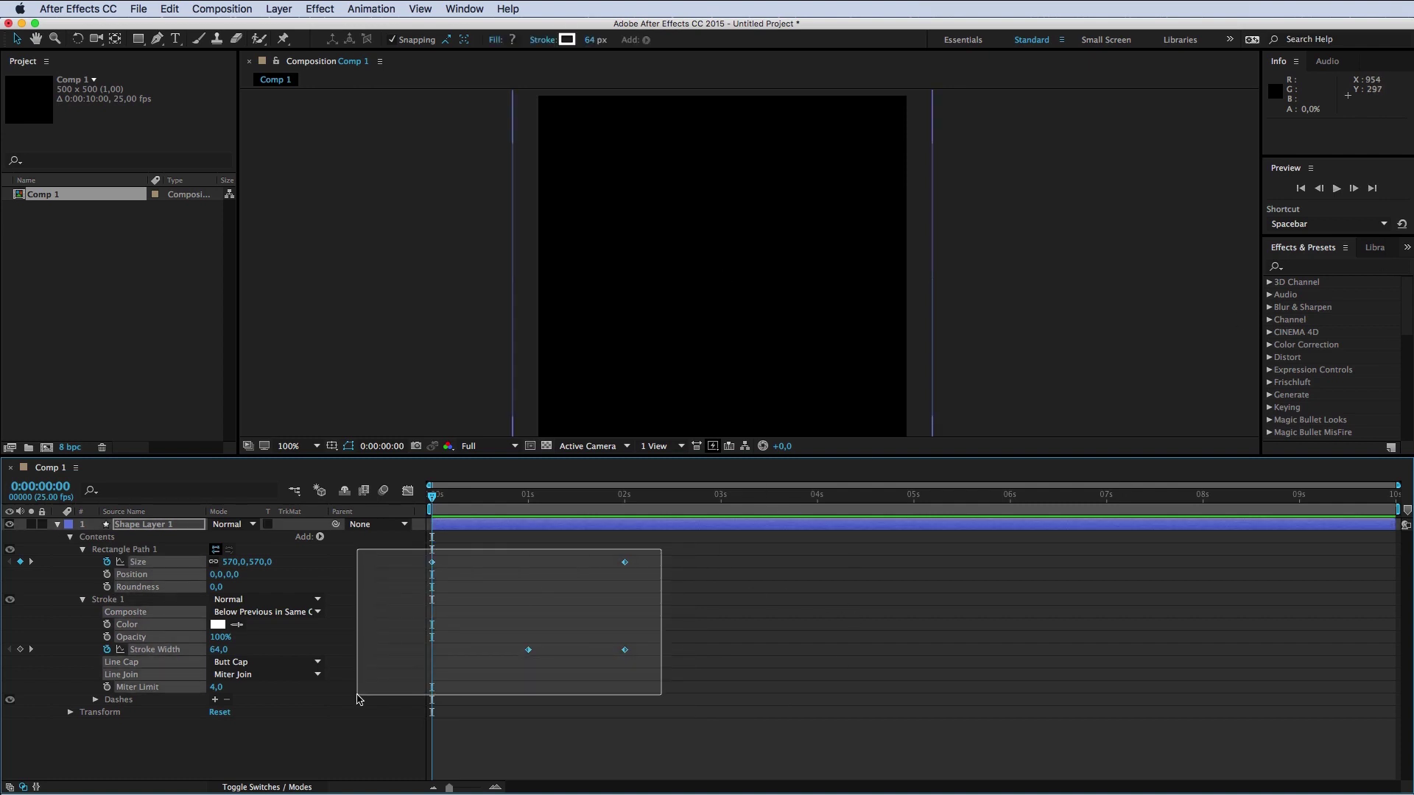
{"action": "left_click", "coordinate": [907, 591]}
{"action": "left_click", "coordinate": [937, 531]}
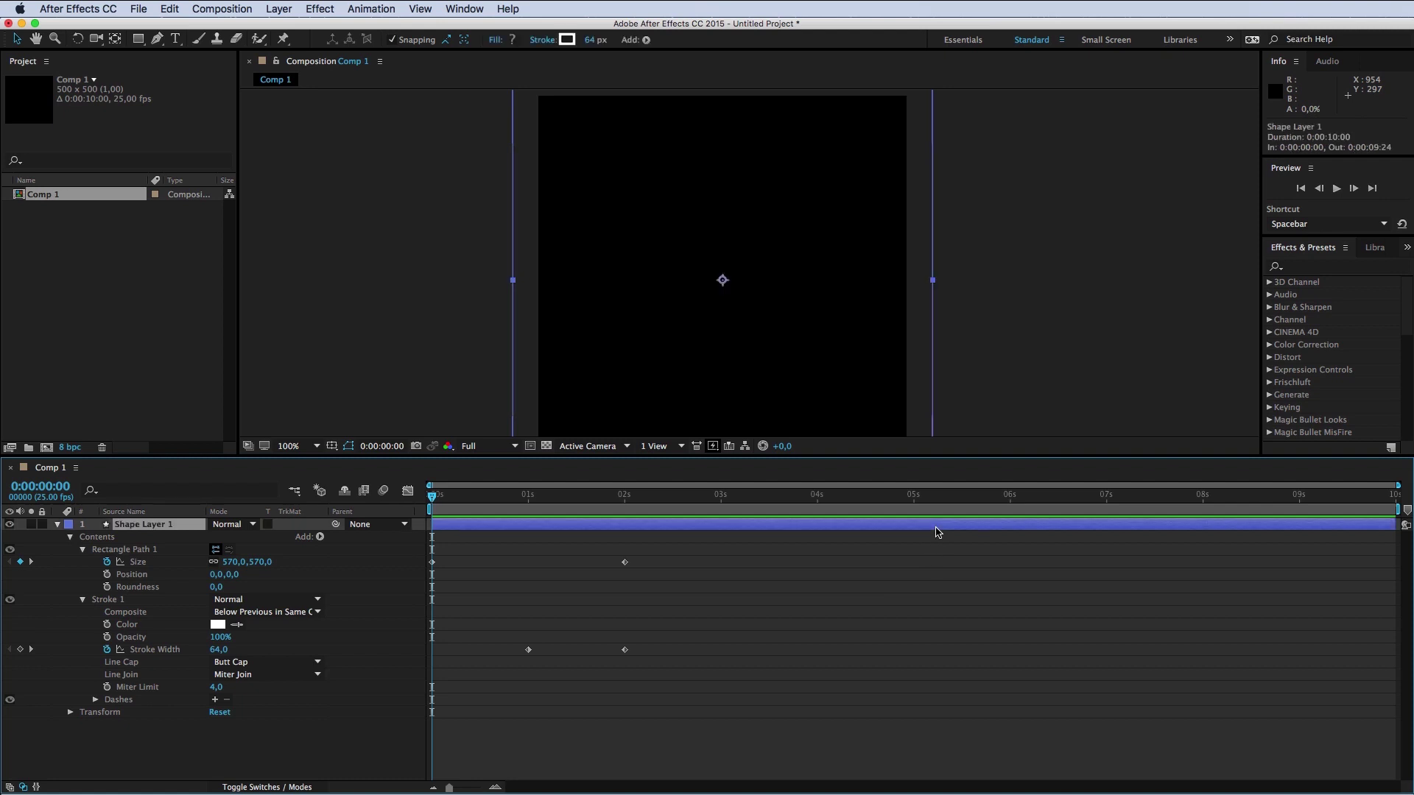
{"action": "key", "text": "space"}
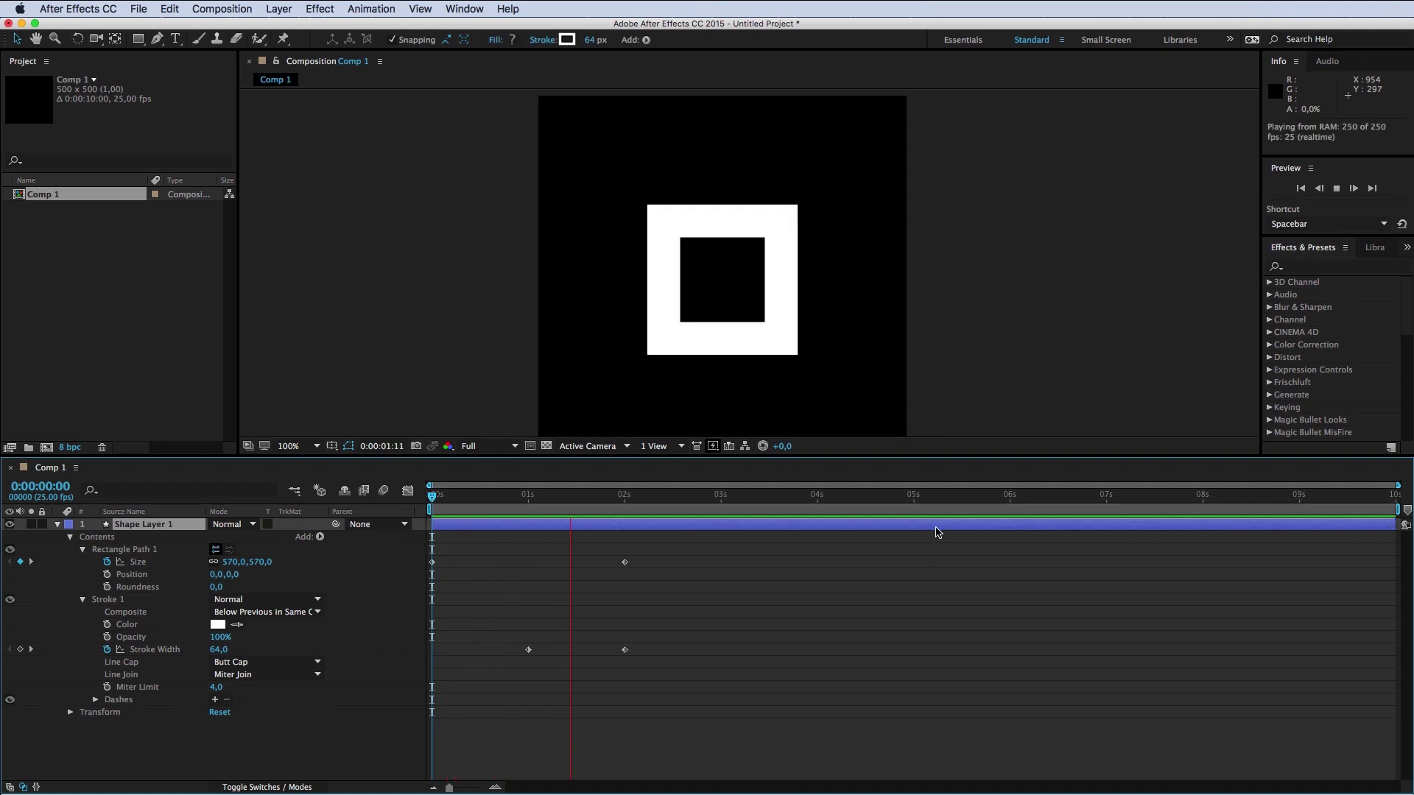
Step: Search 'echo' in Effects & Presets, drop Echo onto Shape Layer 1 and select it
{"action": "key", "text": "space"}
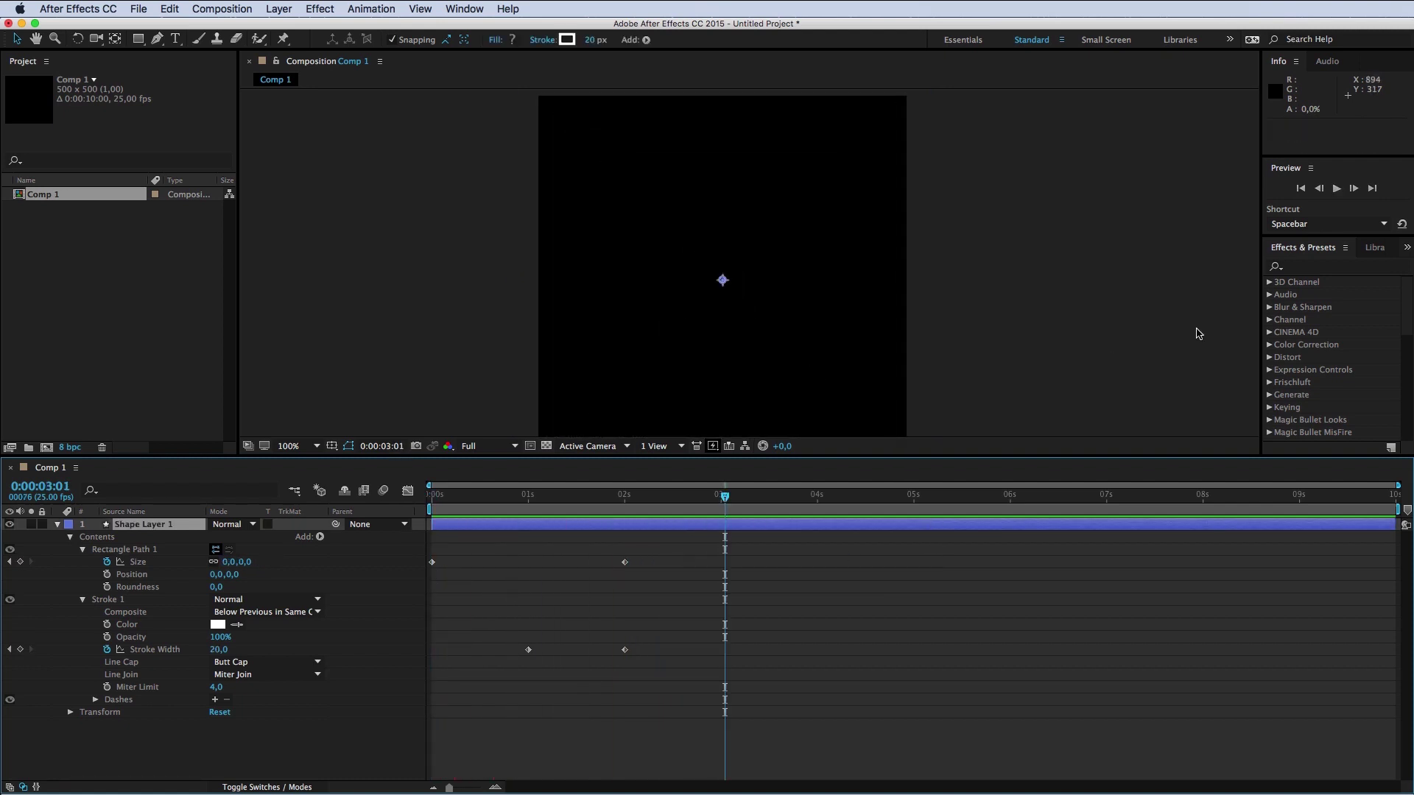
{"action": "left_click", "coordinate": [1310, 265]}
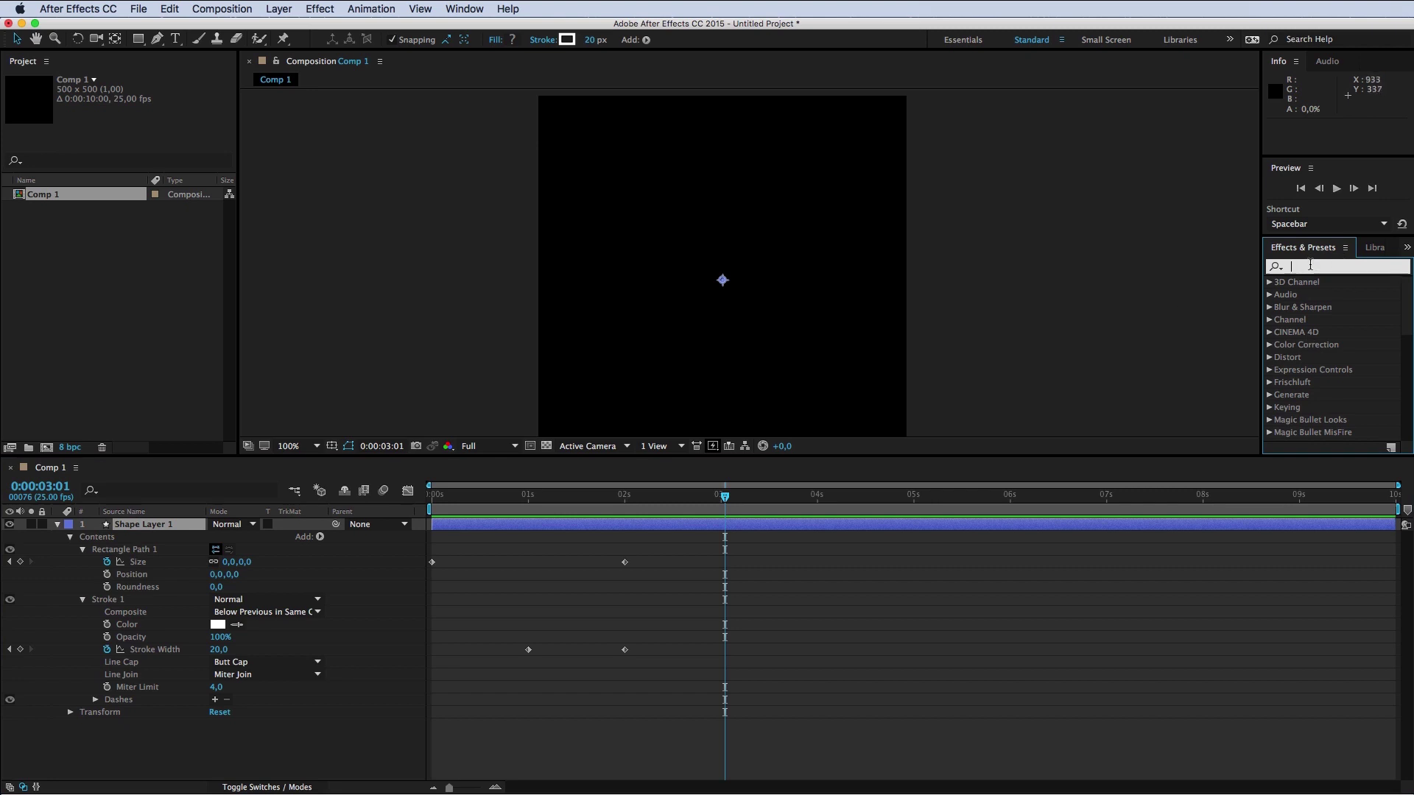
{"action": "type", "text": "echo"}
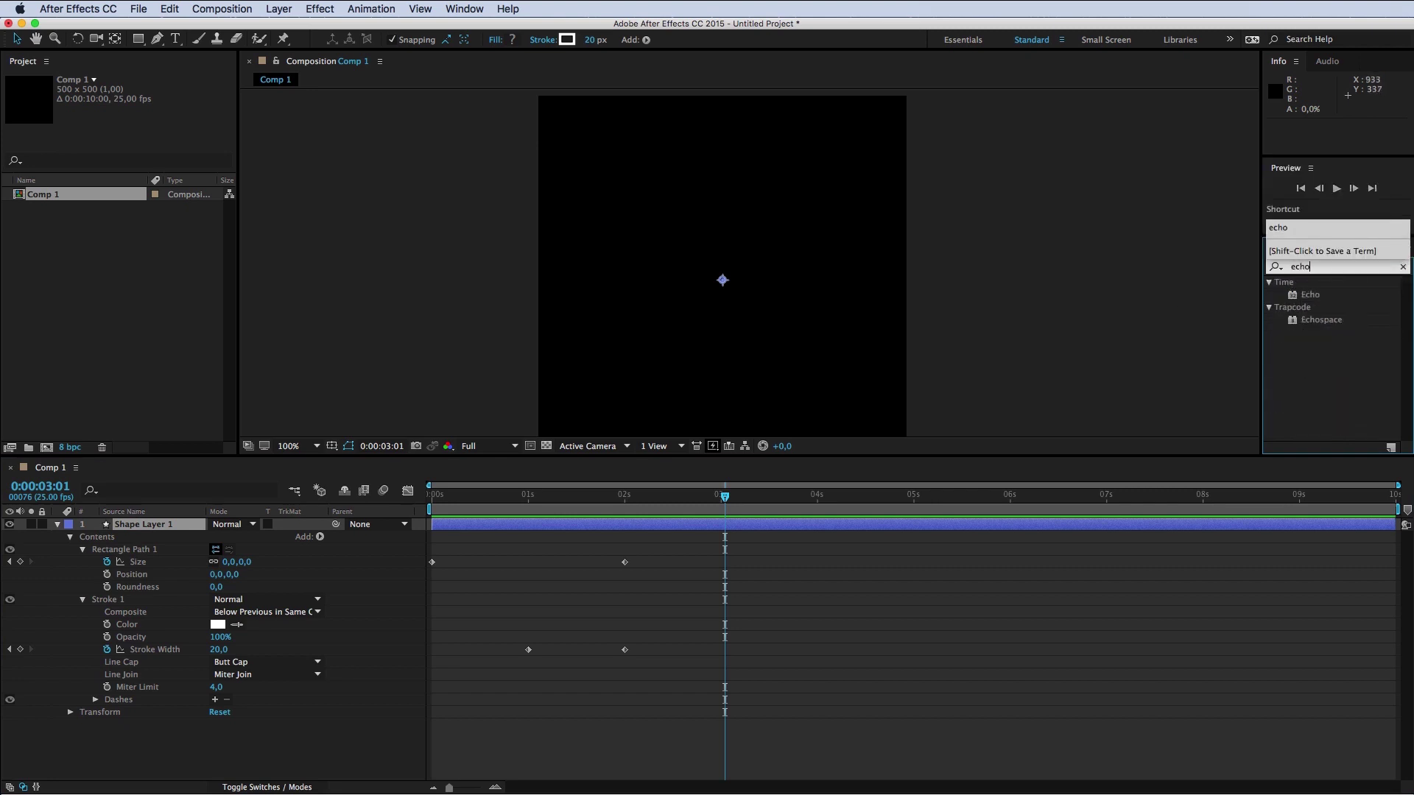
{"action": "mouse_move", "coordinate": [1316, 302]}
{"action": "left_mouse_down"}
{"action": "mouse_move", "coordinate": [118, 551]}
{"action": "mouse_move", "coordinate": [157, 521]}
{"action": "left_mouse_up"}
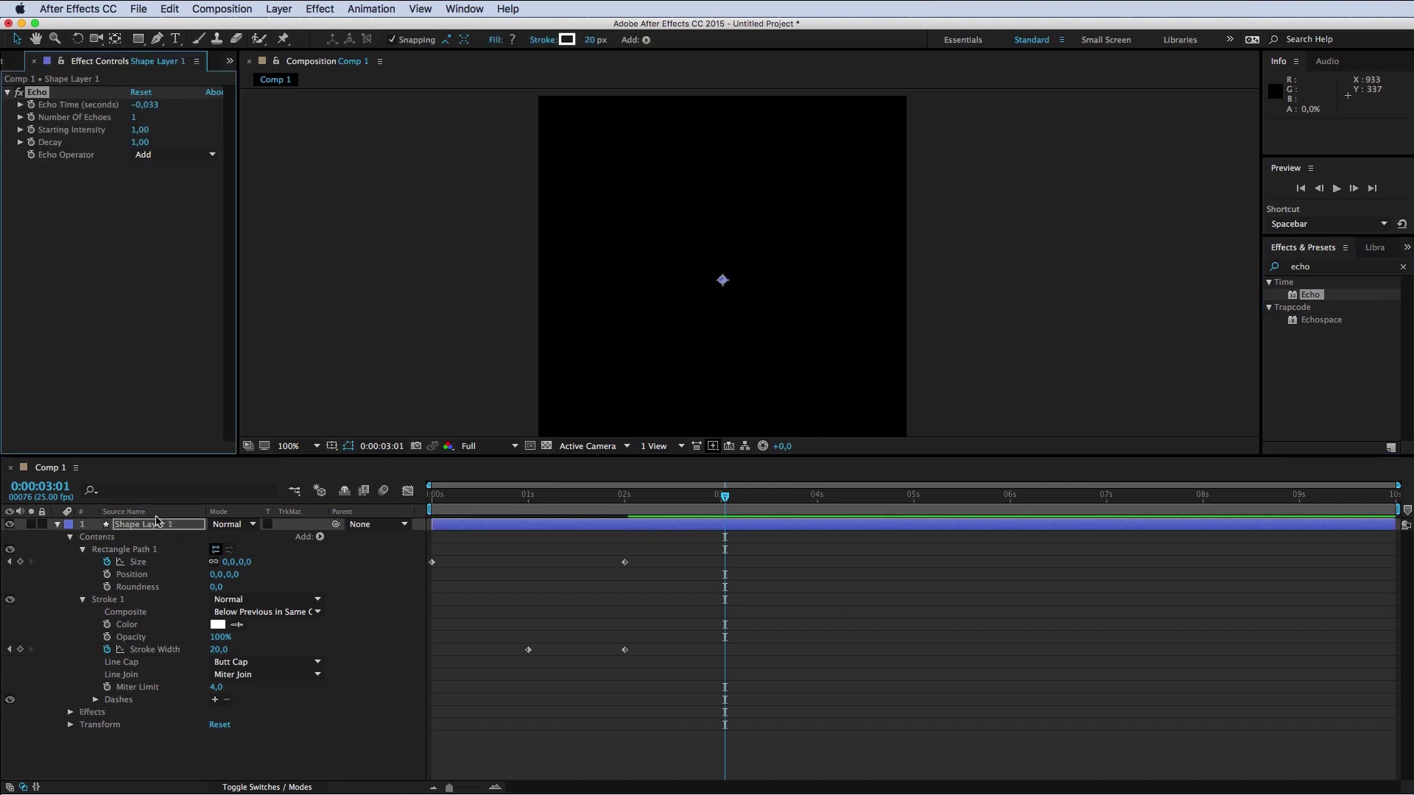
{"action": "left_click_drag", "start_coordinate": [460, 500], "coordinate": [433, 503]}
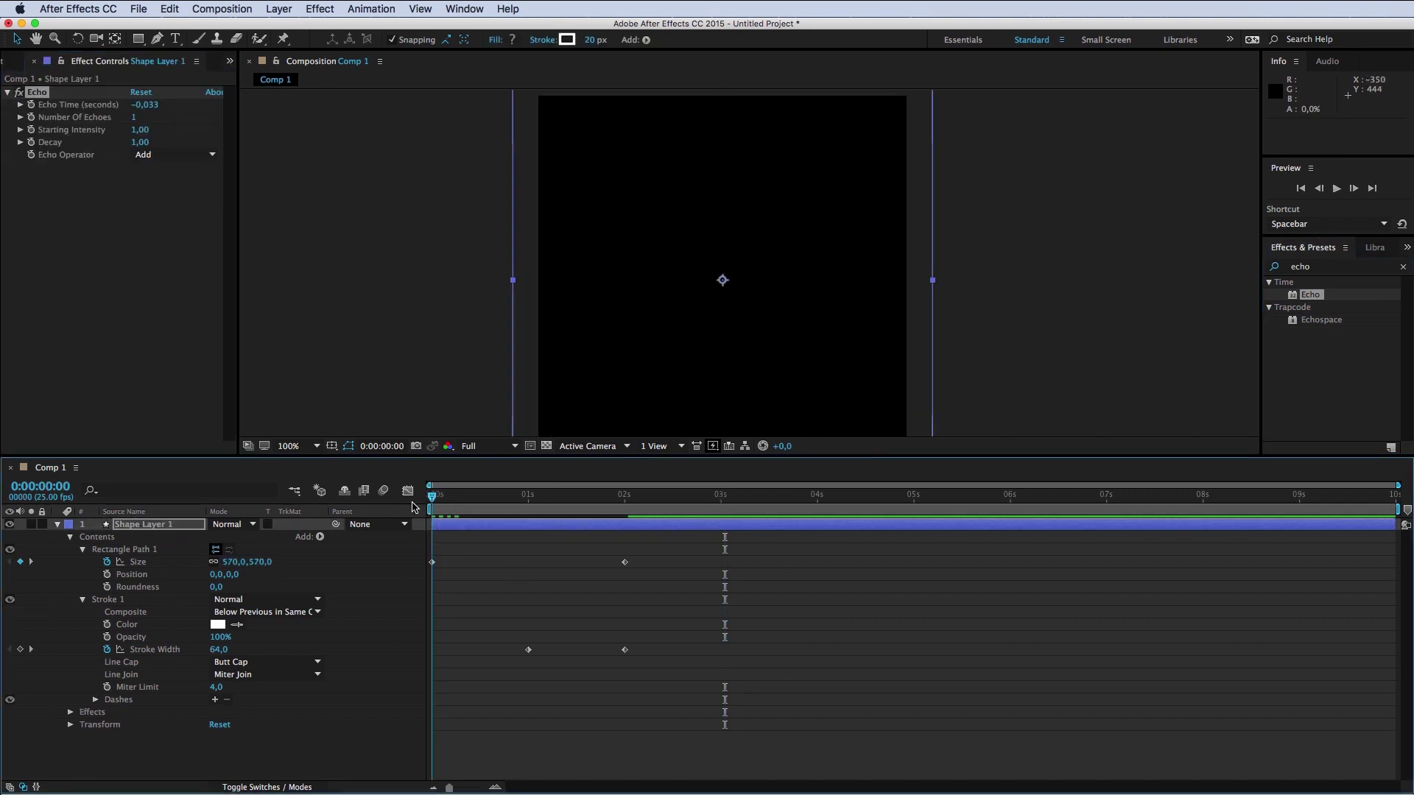
{"action": "left_click", "coordinate": [102, 199]}
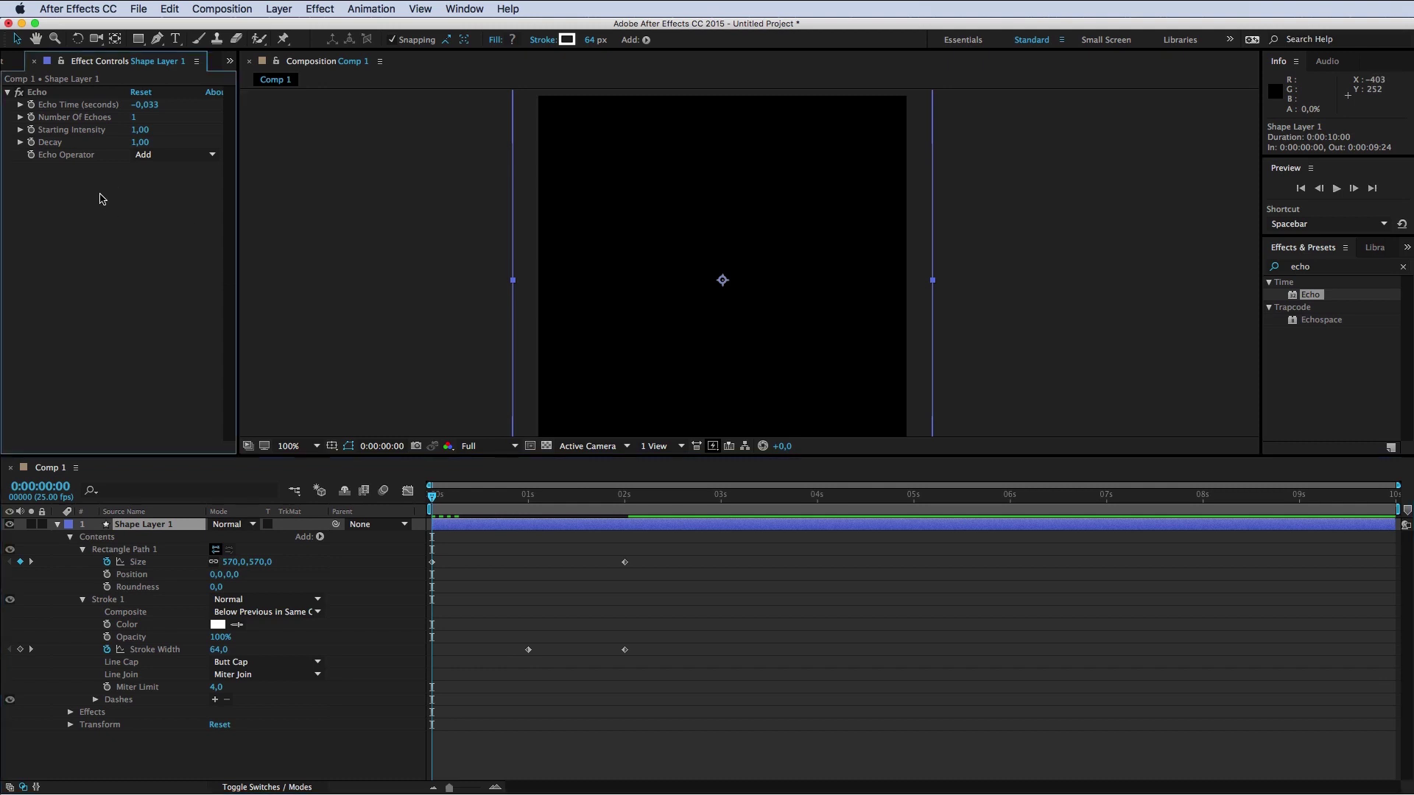
{"action": "left_click", "coordinate": [23, 96]}
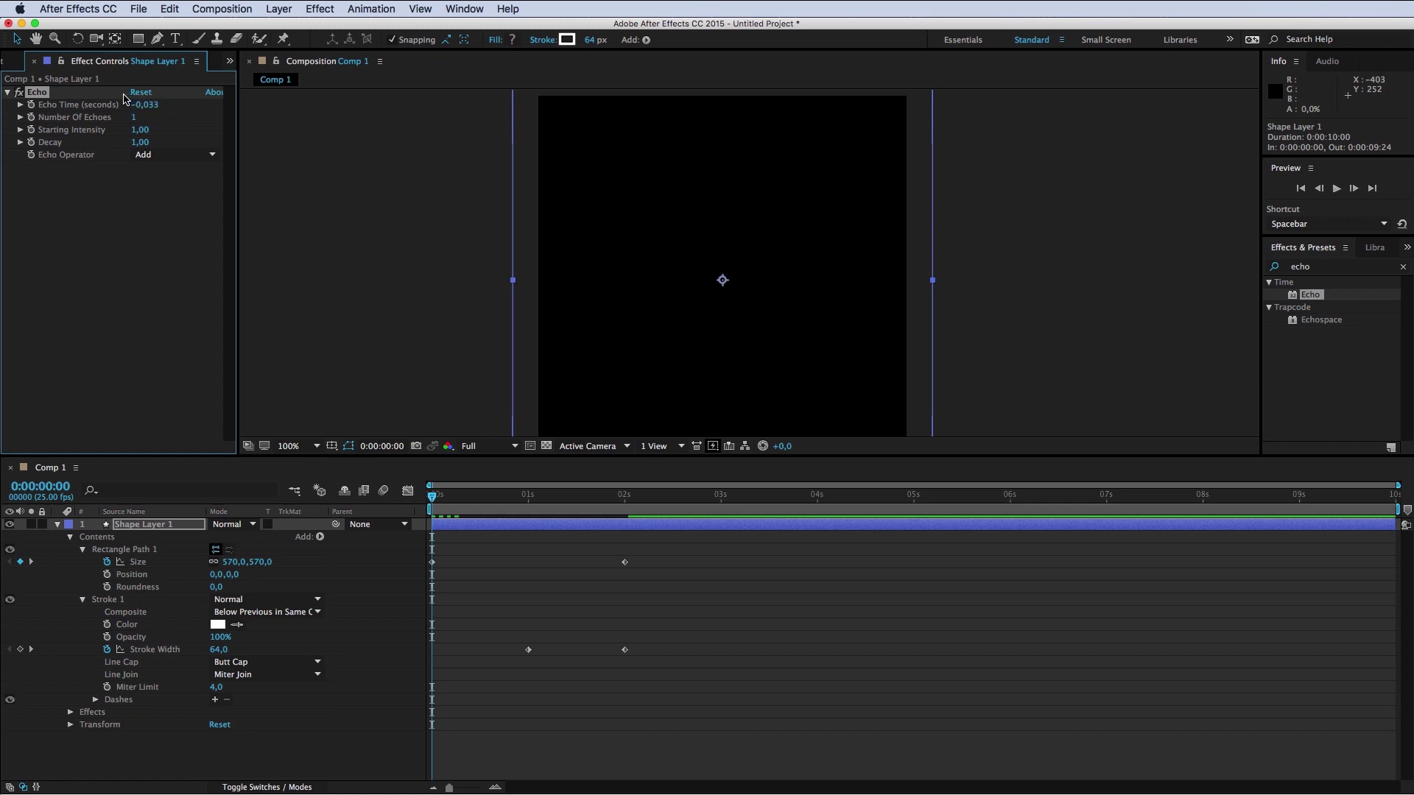
Step: Set the Echo Time to -1.2 seconds and preview the echoed animation
{"action": "left_click", "coordinate": [150, 106]}
{"action": "type", "text": "-1.2"}
{"action": "left_click", "coordinate": [161, 200]}
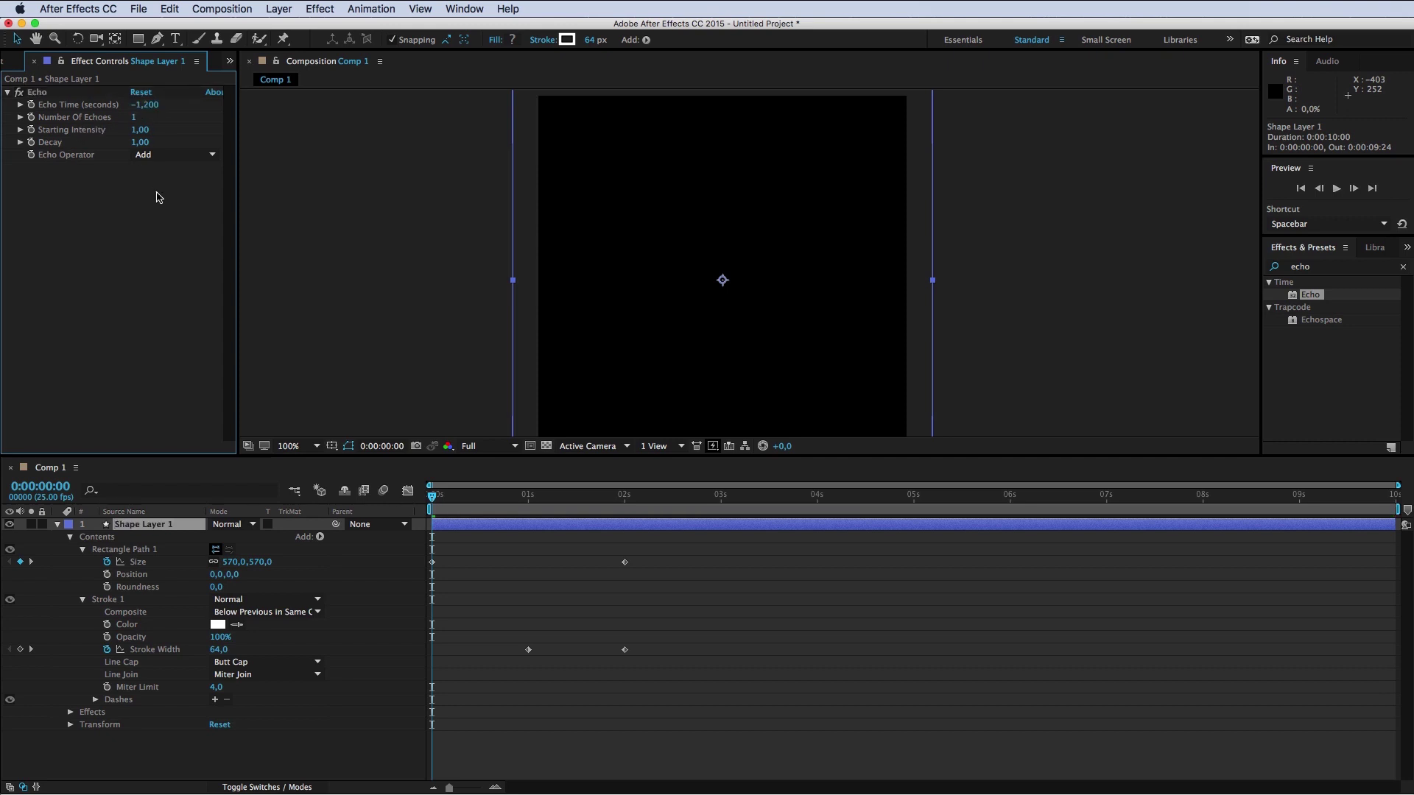
{"action": "key", "text": "space"}
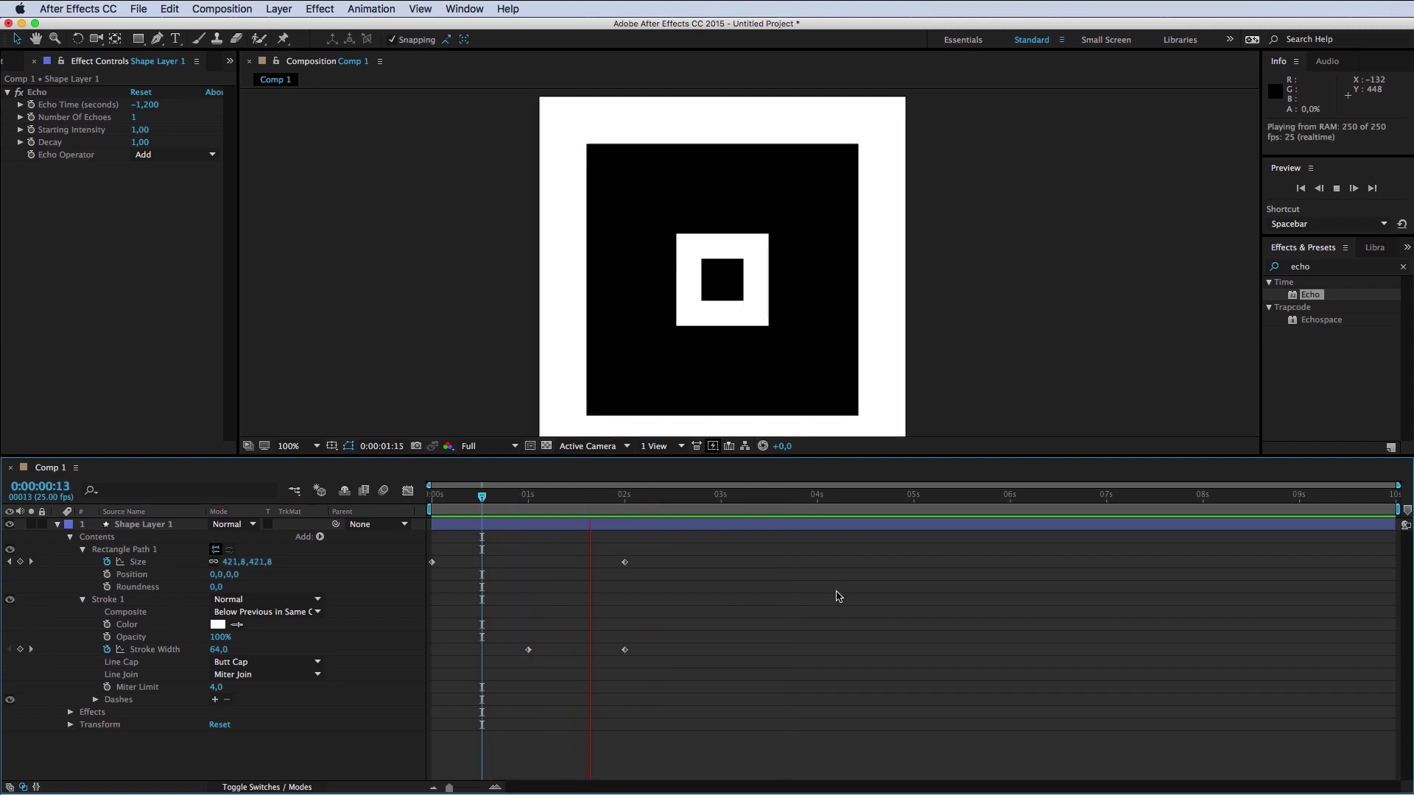
{"action": "key", "text": "space"}
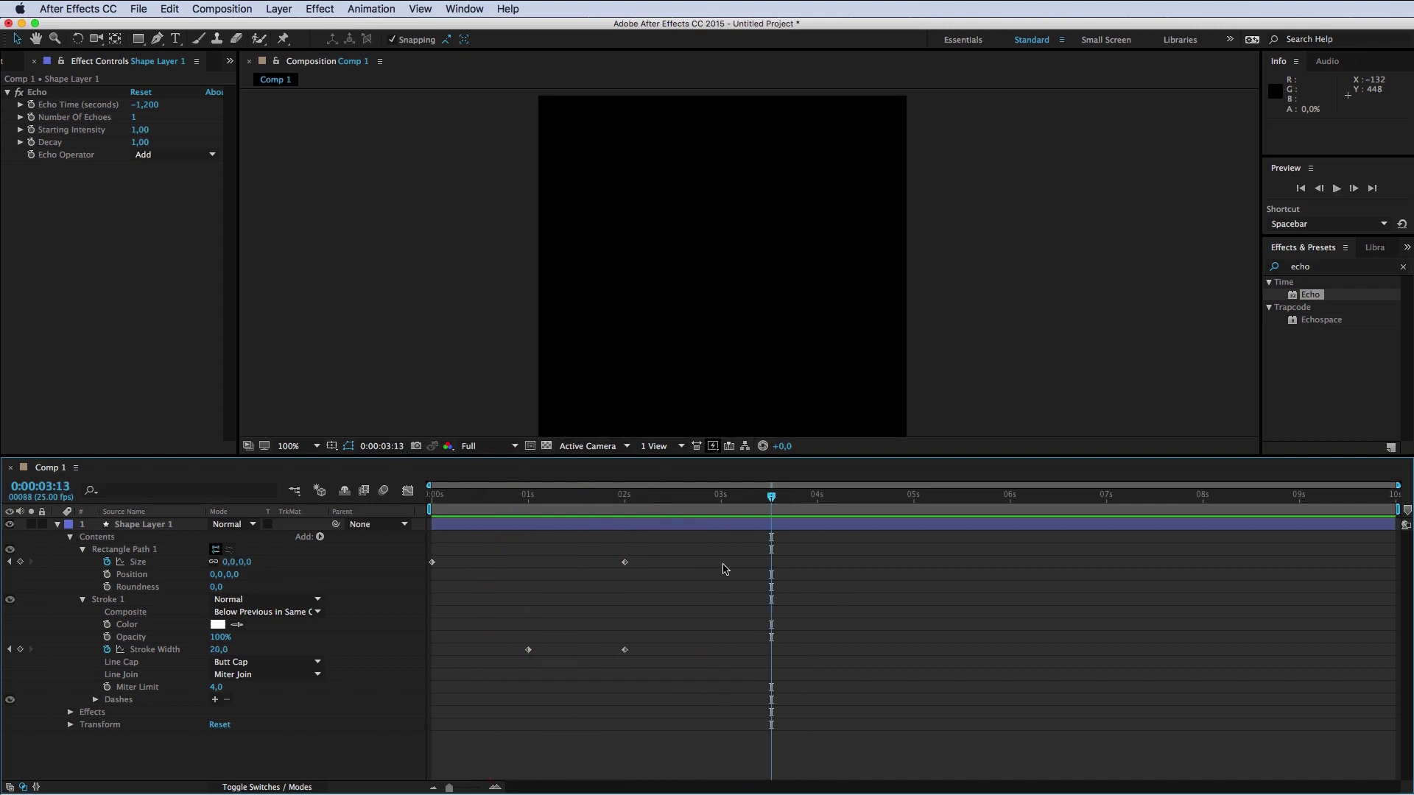
Step: Set Number Of Echoes to 12 in the Echo effect
{"action": "left_click", "coordinate": [131, 116]}
{"action": "left_click", "coordinate": [131, 117]}
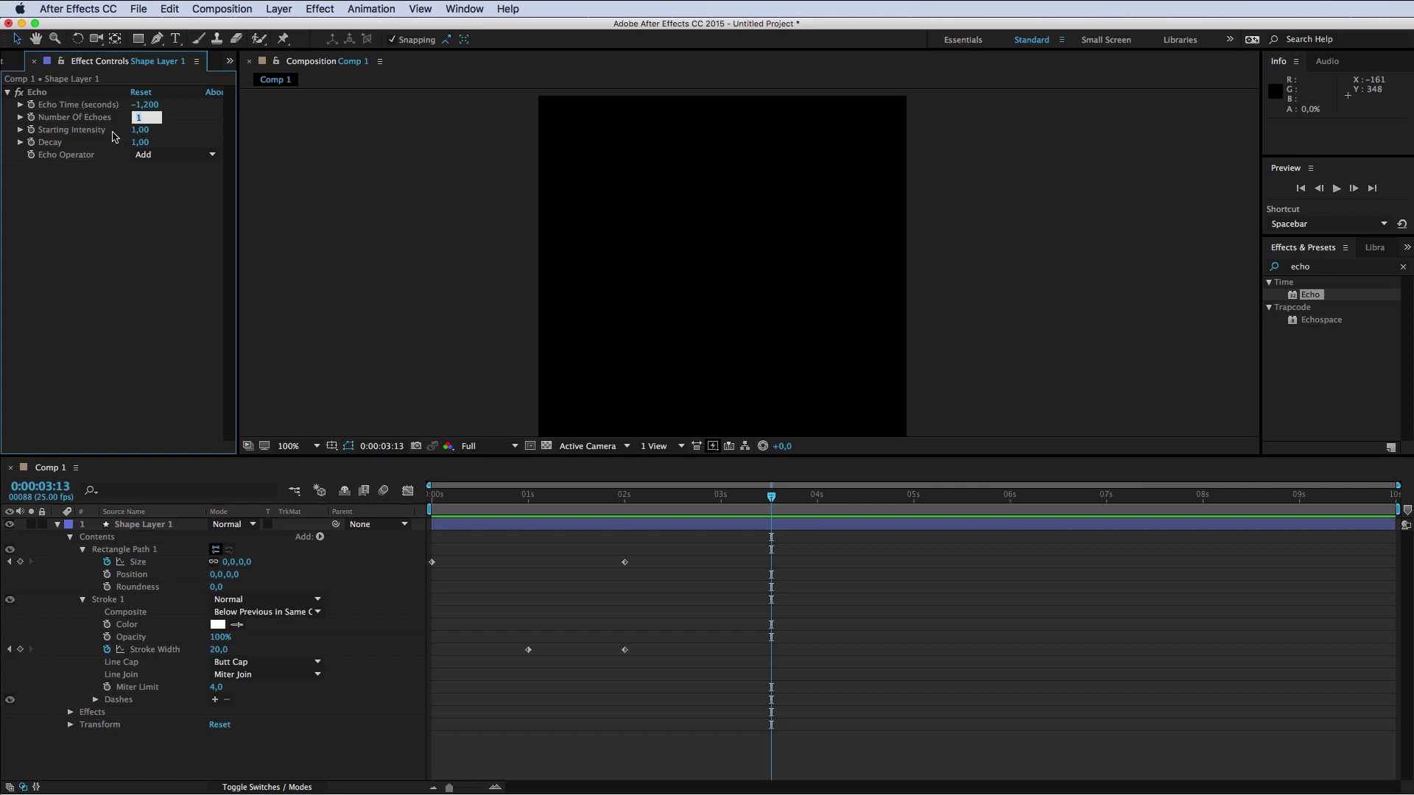
{"action": "type", "text": "12"}
{"action": "key", "text": "Return"}
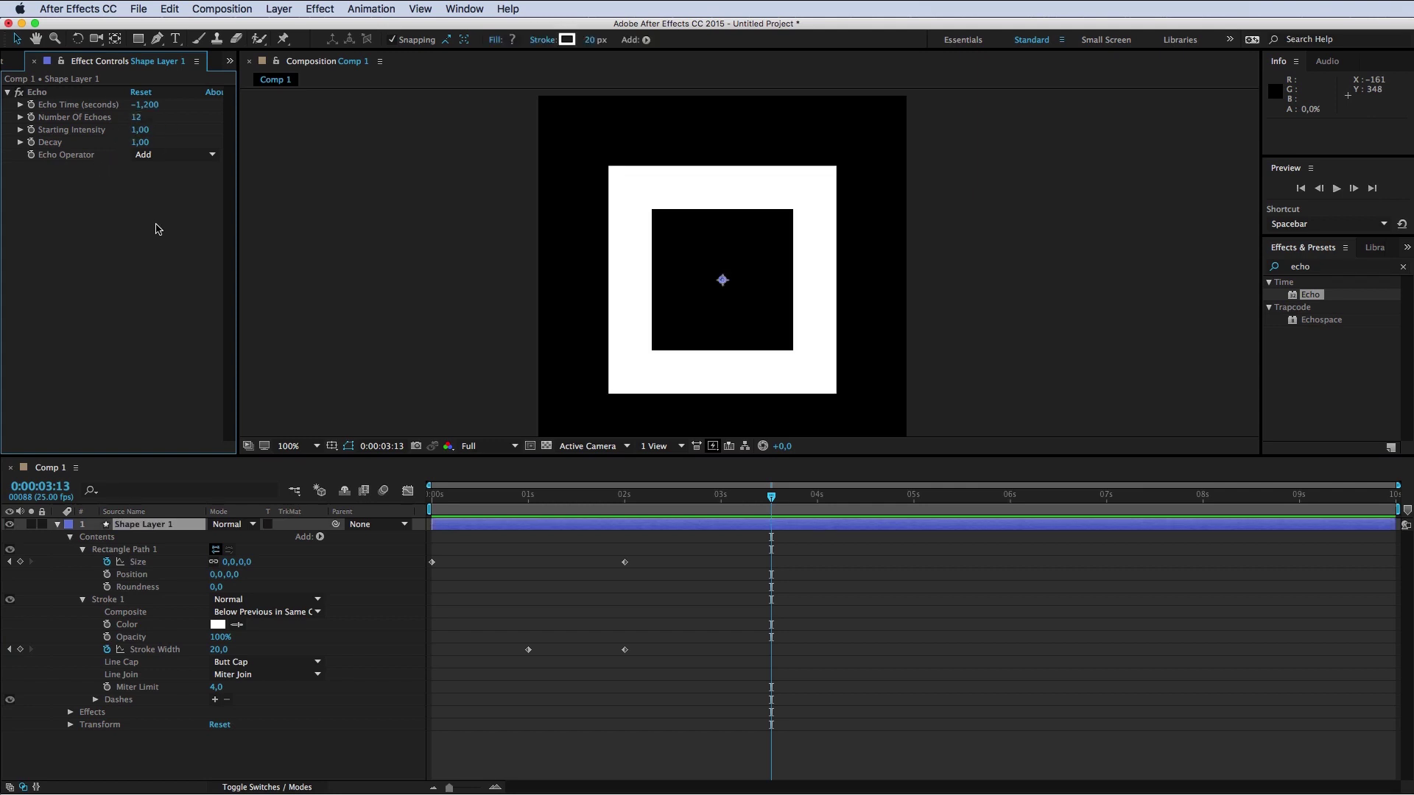
{"action": "key", "text": "Home"}
{"action": "left_click", "coordinate": [376, 515]}
Step: Play the 12-echo square loop back from the start a few times
{"action": "key", "text": "space"}
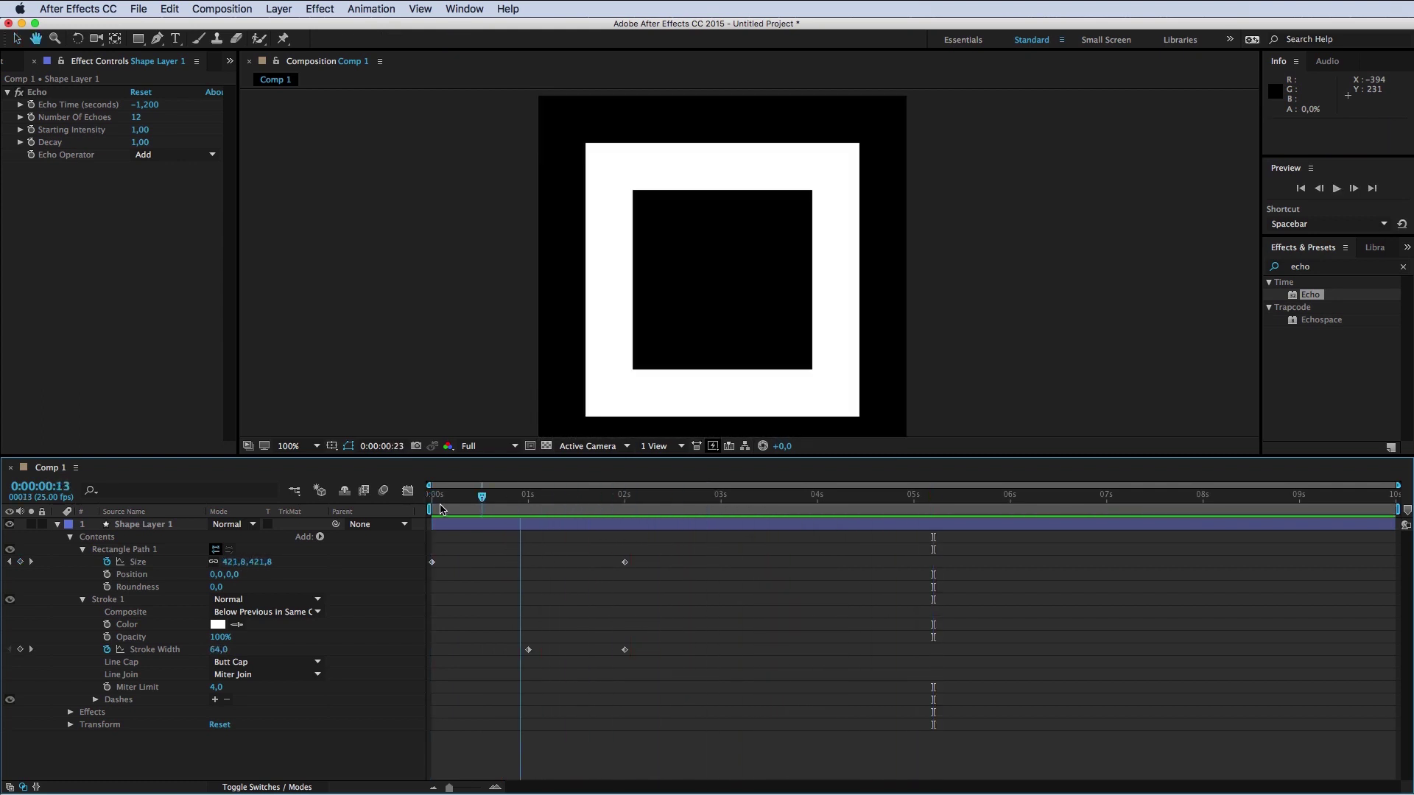
{"action": "left_click_drag", "start_coordinate": [718, 507], "coordinate": [434, 508]}
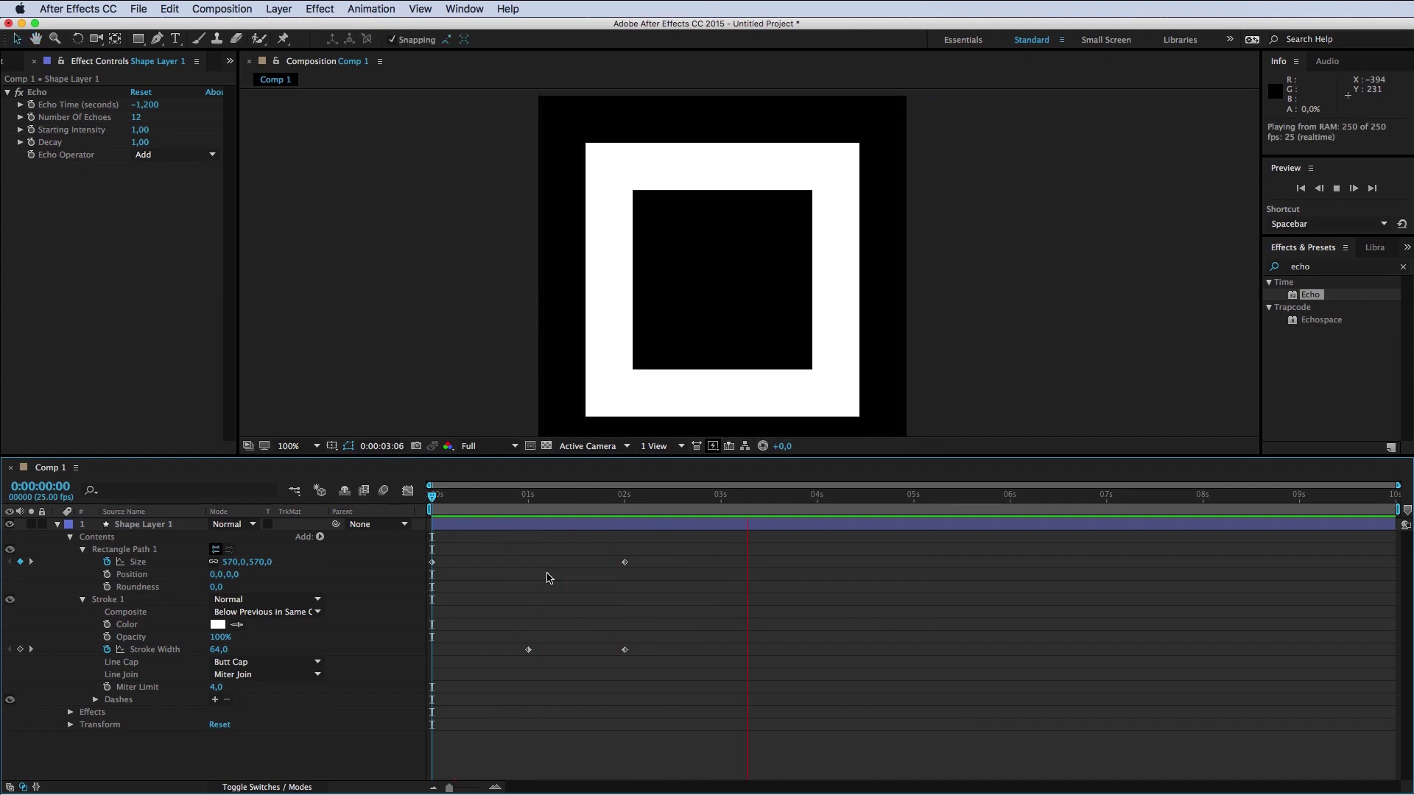
{"action": "key", "text": "space"}
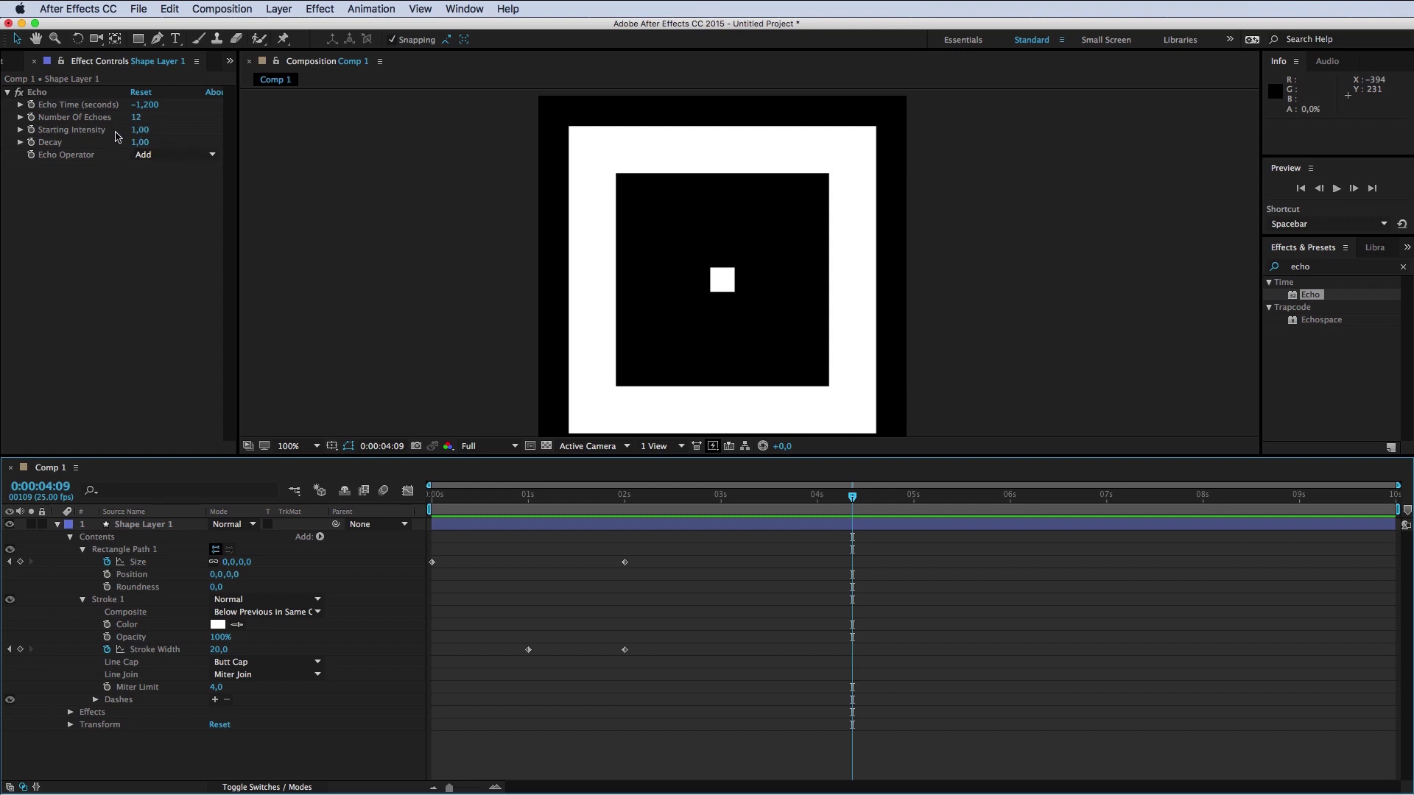
{"action": "key", "text": "space"}
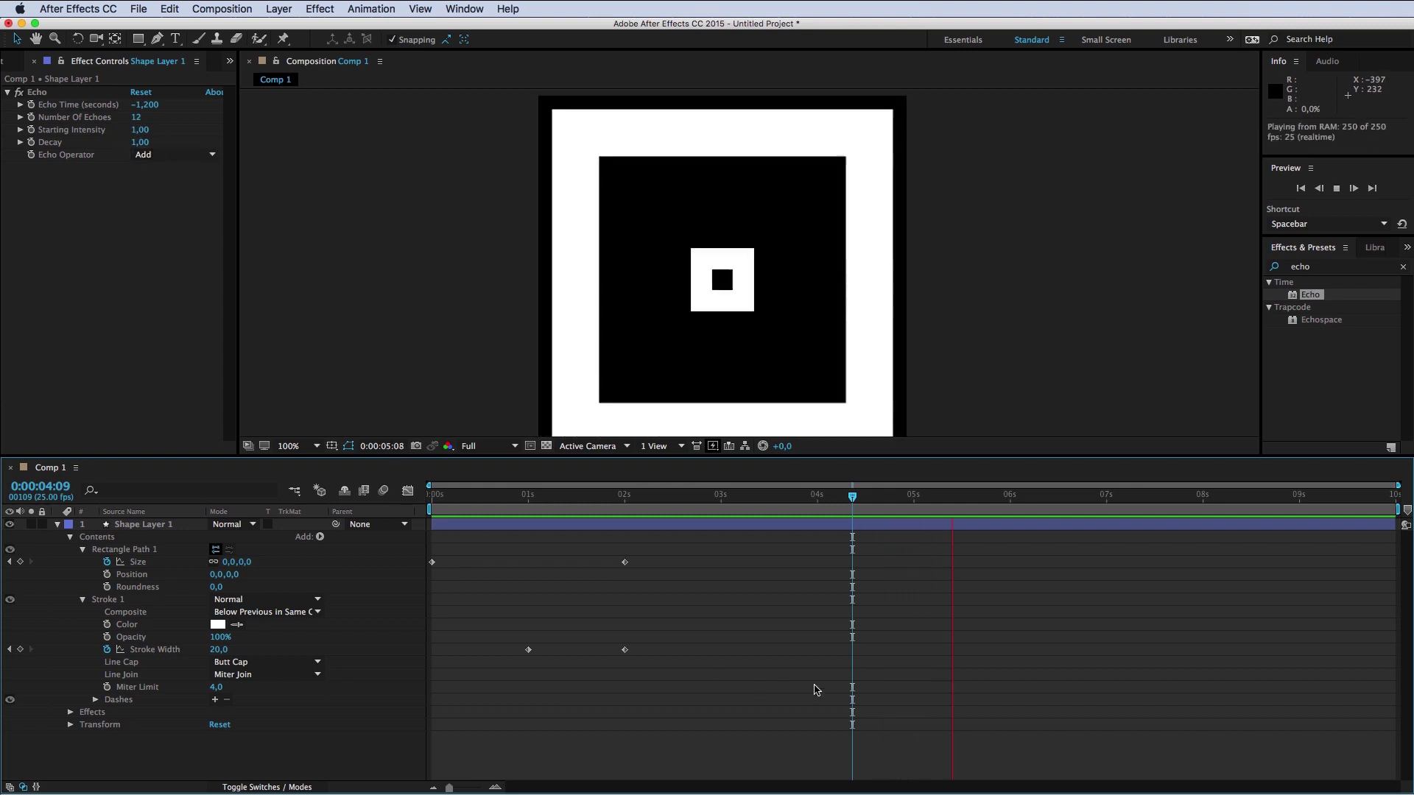
{"action": "key", "text": "space"}
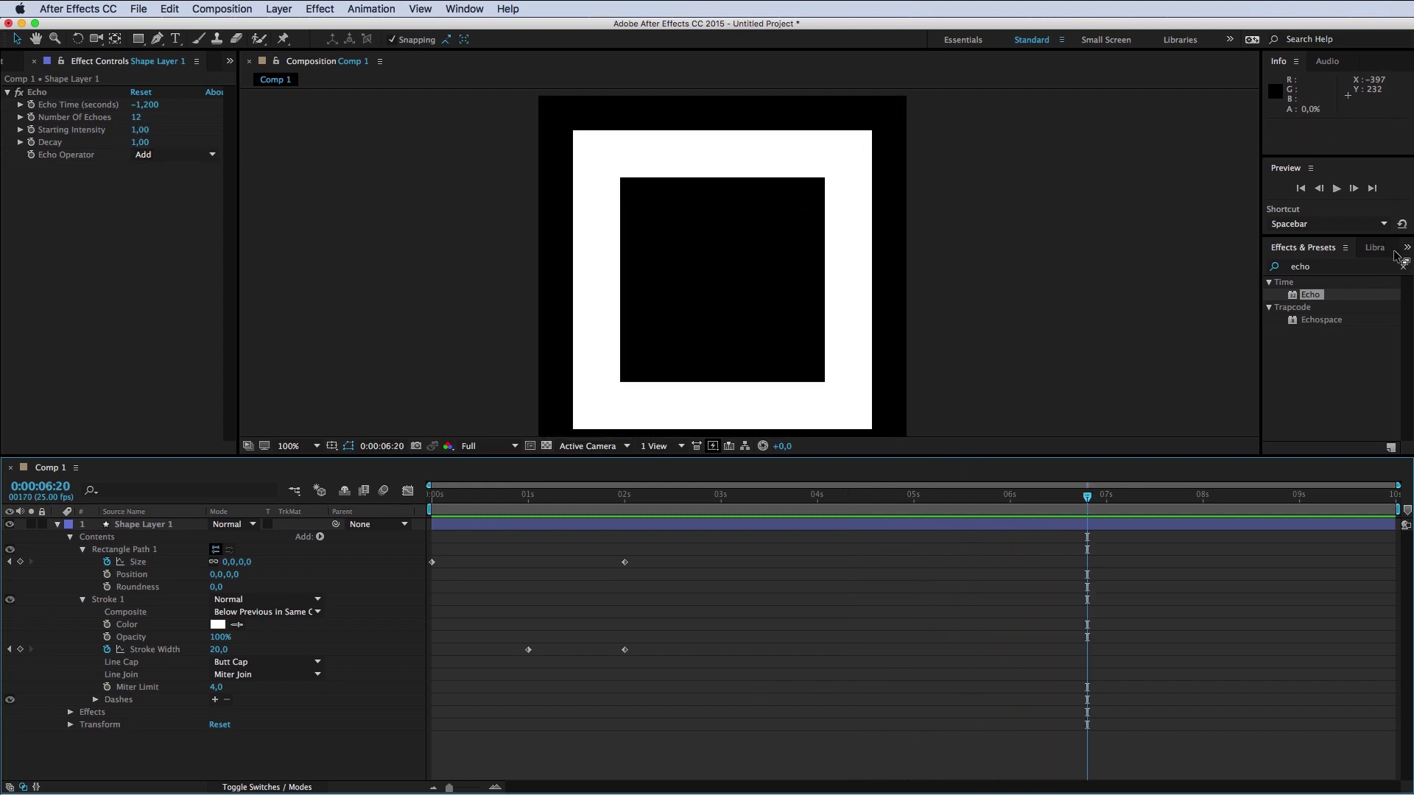
{"action": "left_click", "coordinate": [1404, 268]}
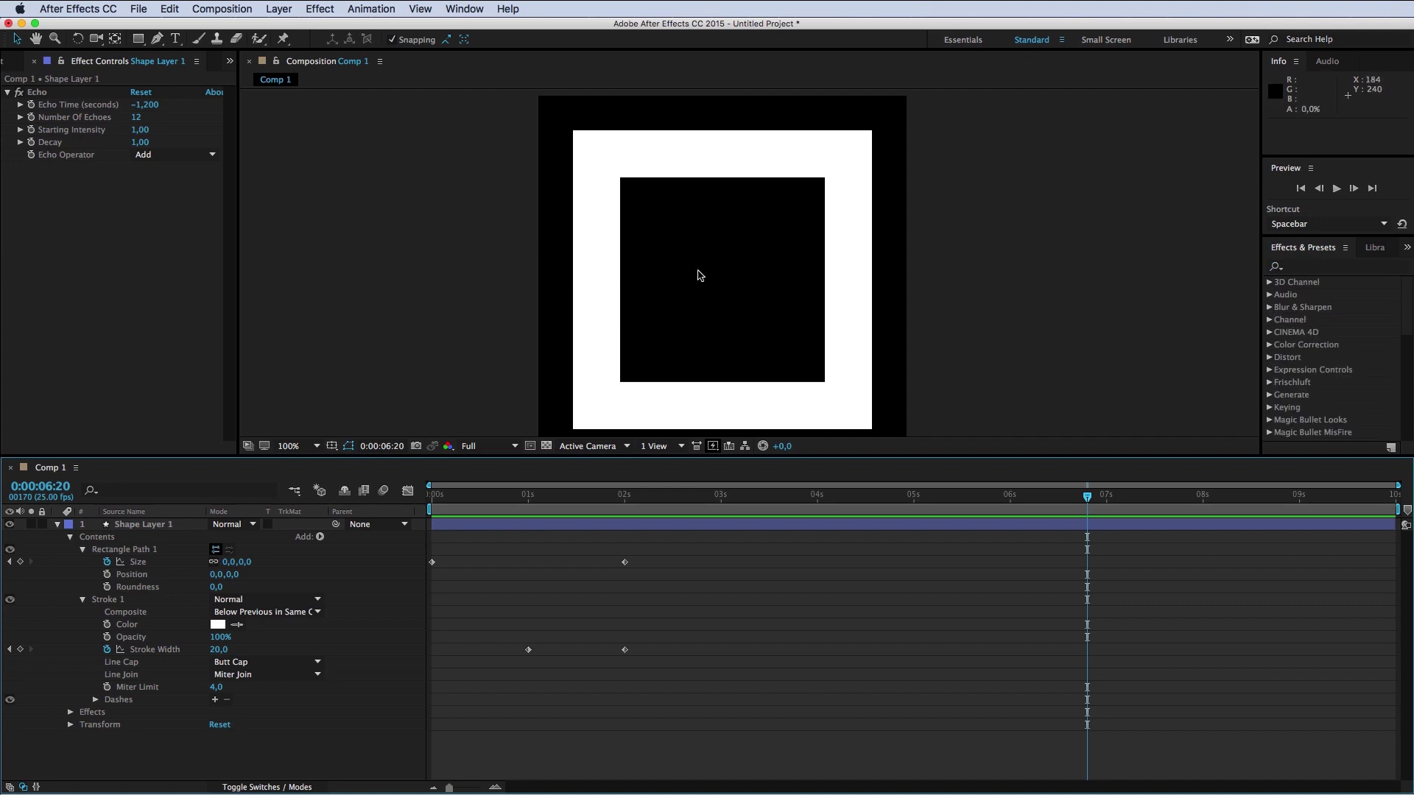
{"action": "left_click_drag", "start_coordinate": [817, 495], "coordinate": [423, 538]}
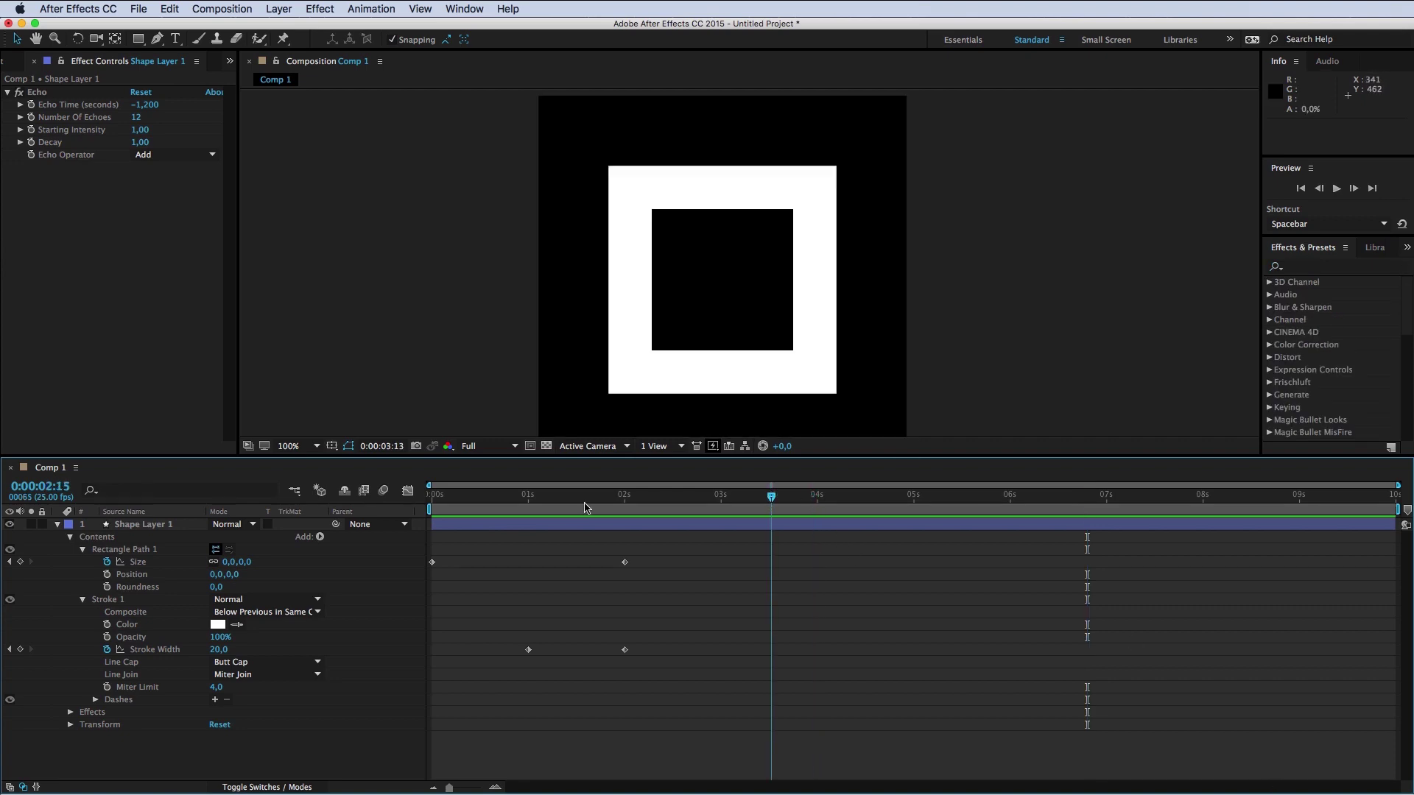
{"action": "key", "text": "space"}
{"action": "key", "text": "super+Tab"}
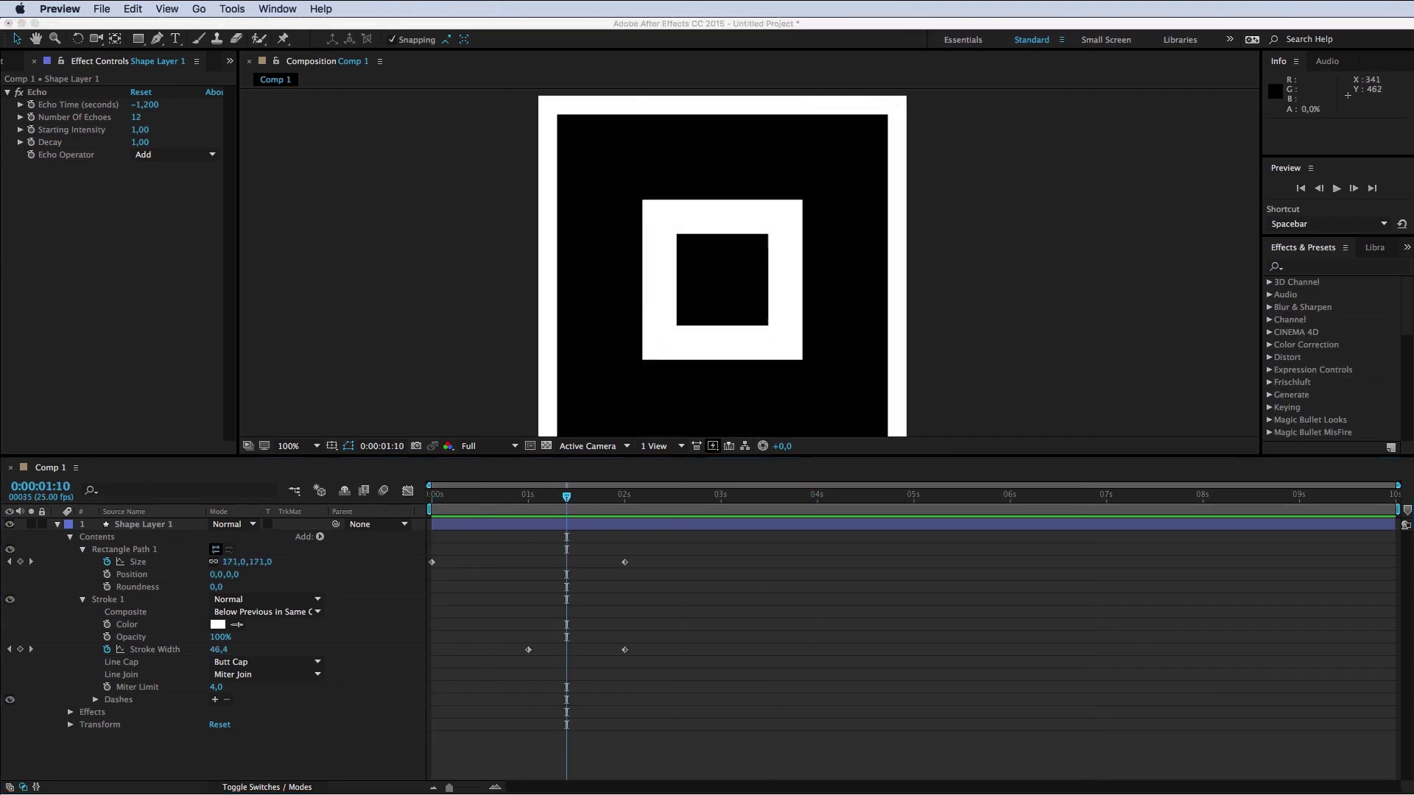
Step: Step the ru9gag.gif reference to frame 44, then close it and go back to After Effects
{"action": "left_click_drag", "start_coordinate": [844, 185], "coordinate": [840, 175]}
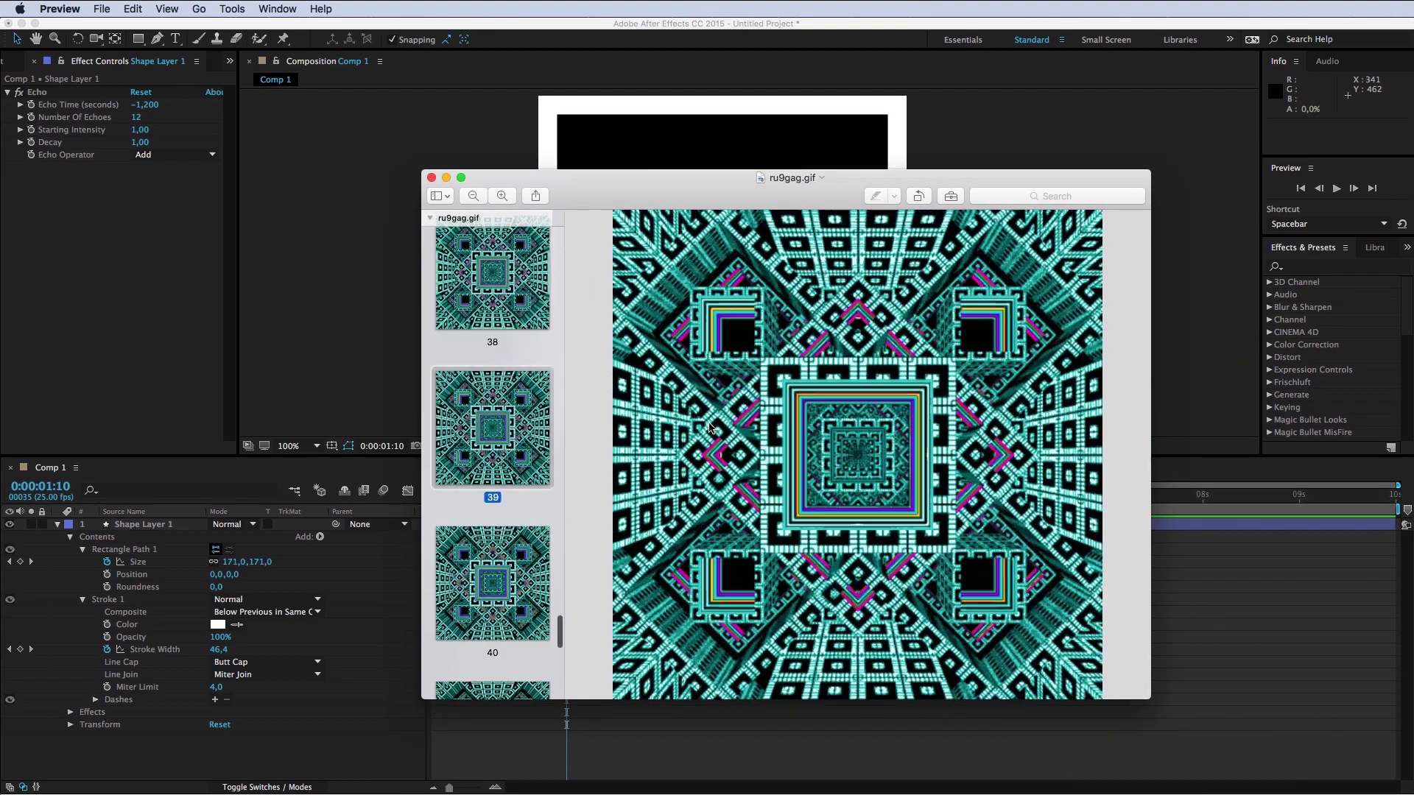
{"action": "key", "text": "Down"}
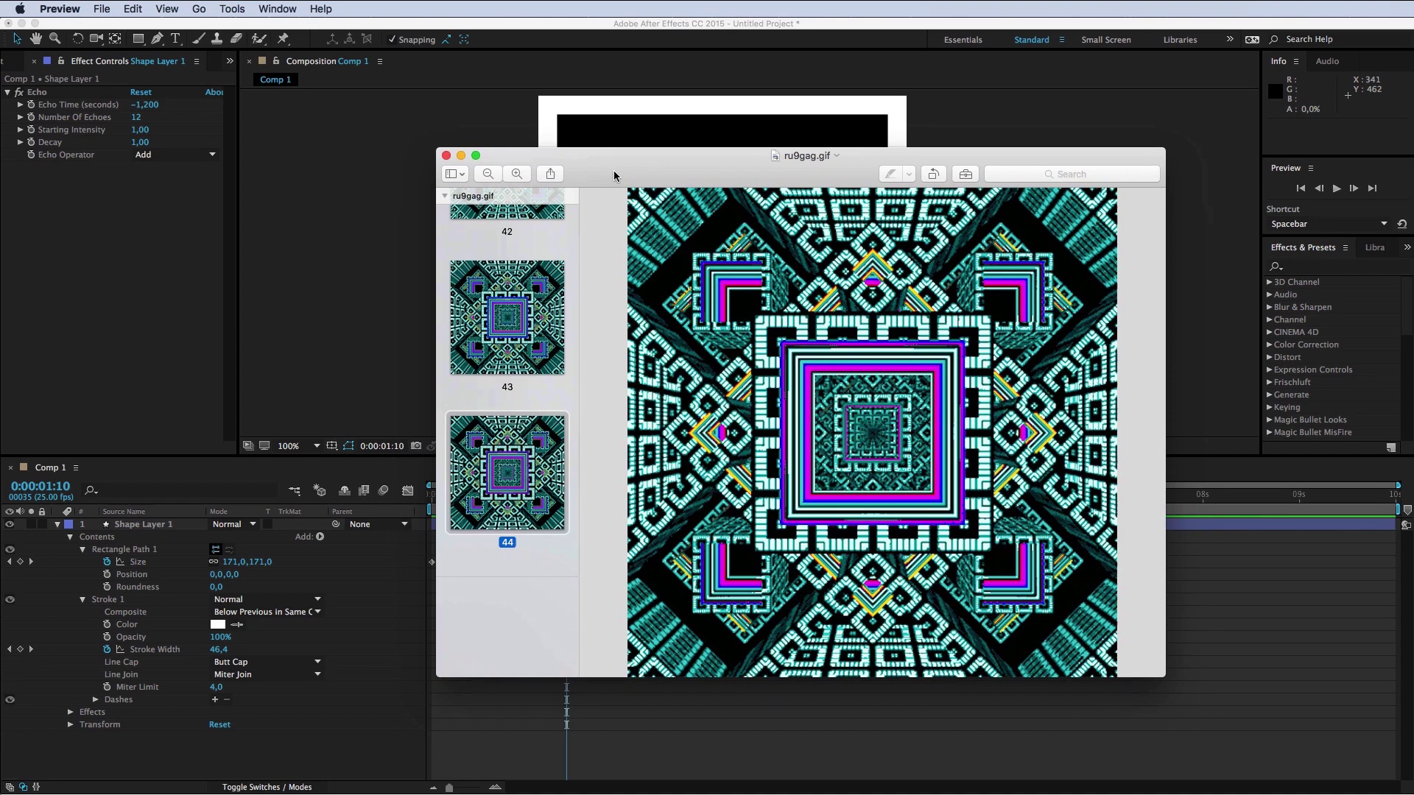
{"action": "key", "text": "super+w"}
{"action": "left_click", "coordinate": [743, 630]}
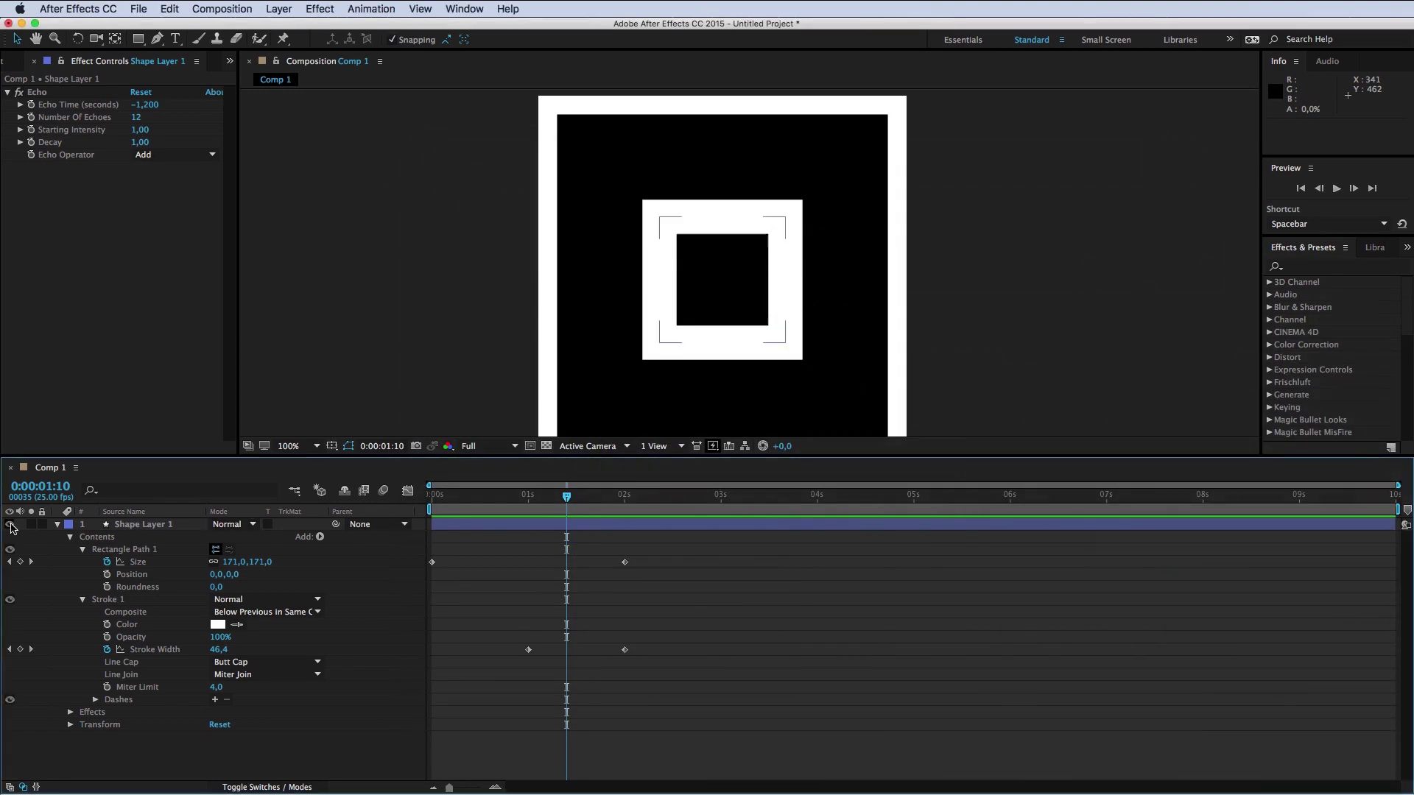
Step: Collapse Shape Layer 1's properties, deselect it, and switch off its visibility
{"action": "left_click", "coordinate": [137, 528]}
{"action": "left_click", "coordinate": [58, 524]}
{"action": "left_click", "coordinate": [298, 621]}
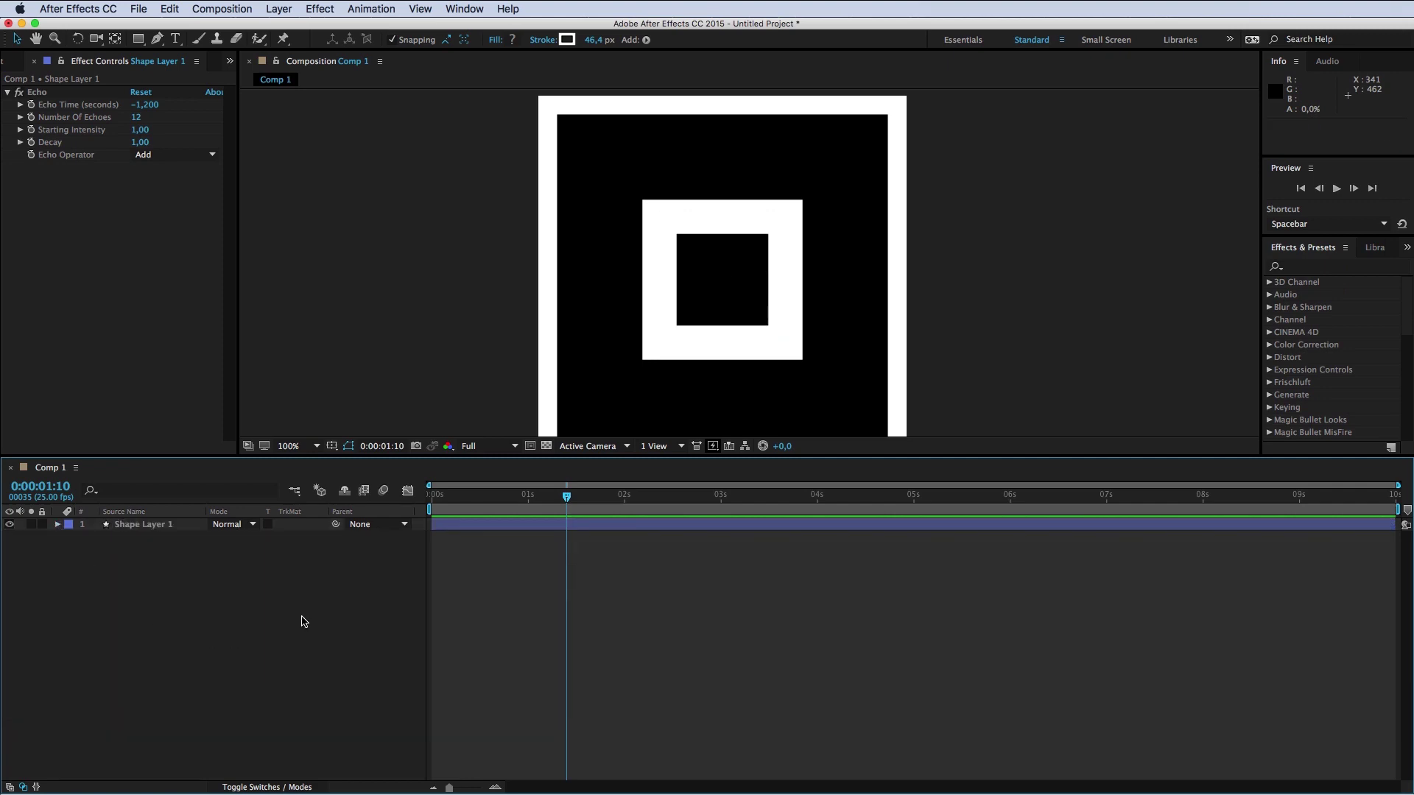
{"action": "left_click_drag", "start_coordinate": [722, 309], "coordinate": [692, 294]}
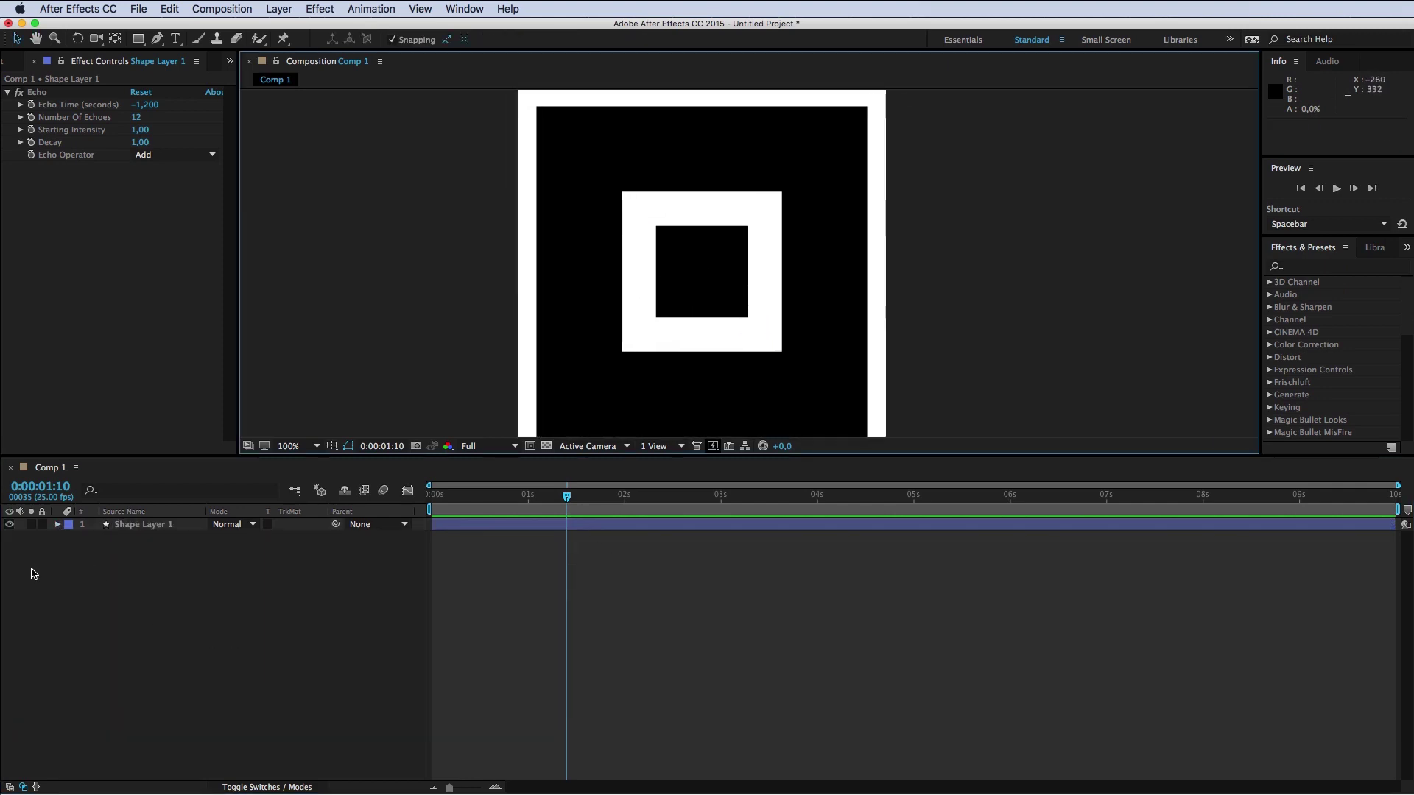
{"action": "left_click", "coordinate": [8, 525]}
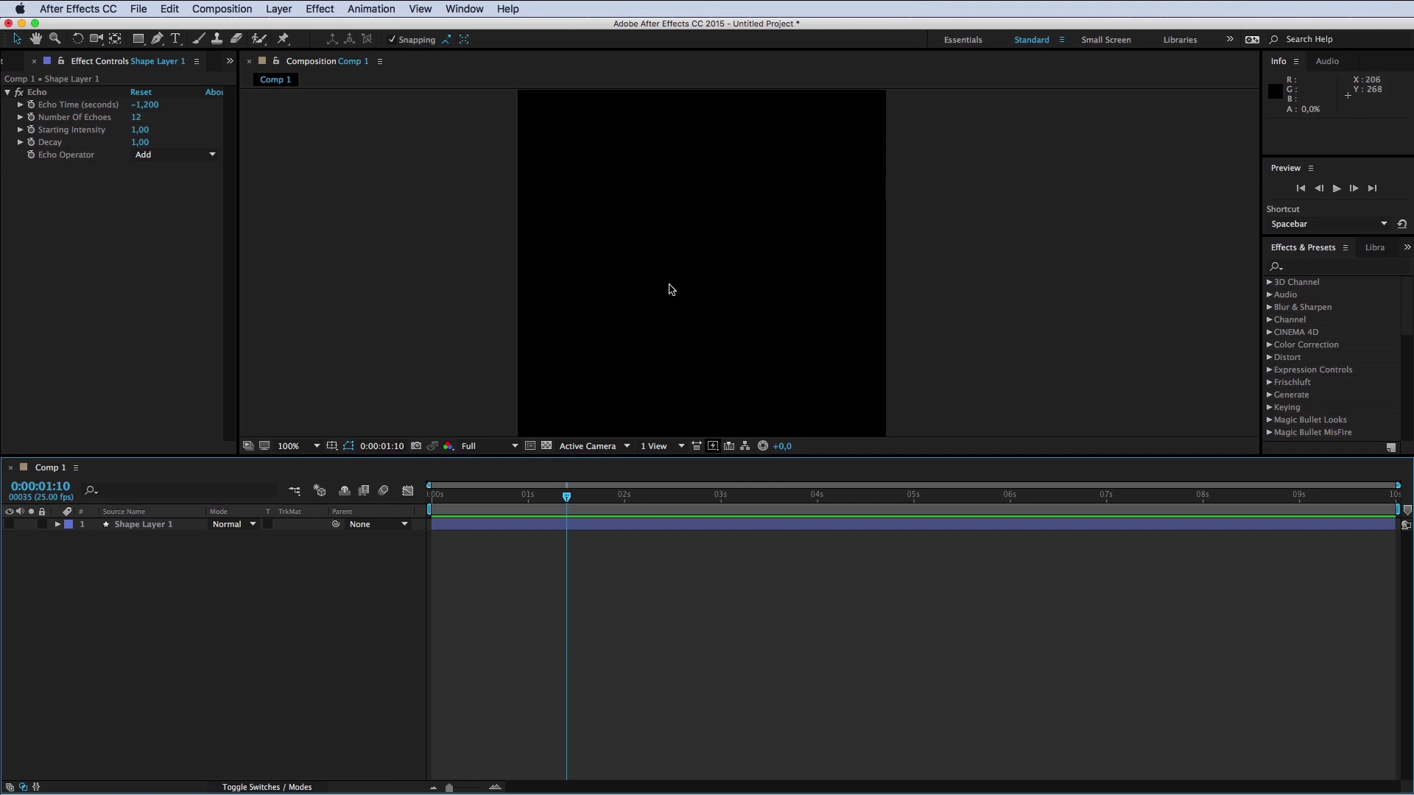
Step: Launch AdvancedCompGrids.jsx from the Window menu, then move and shrink its panel
{"action": "left_click", "coordinate": [452, 8]}
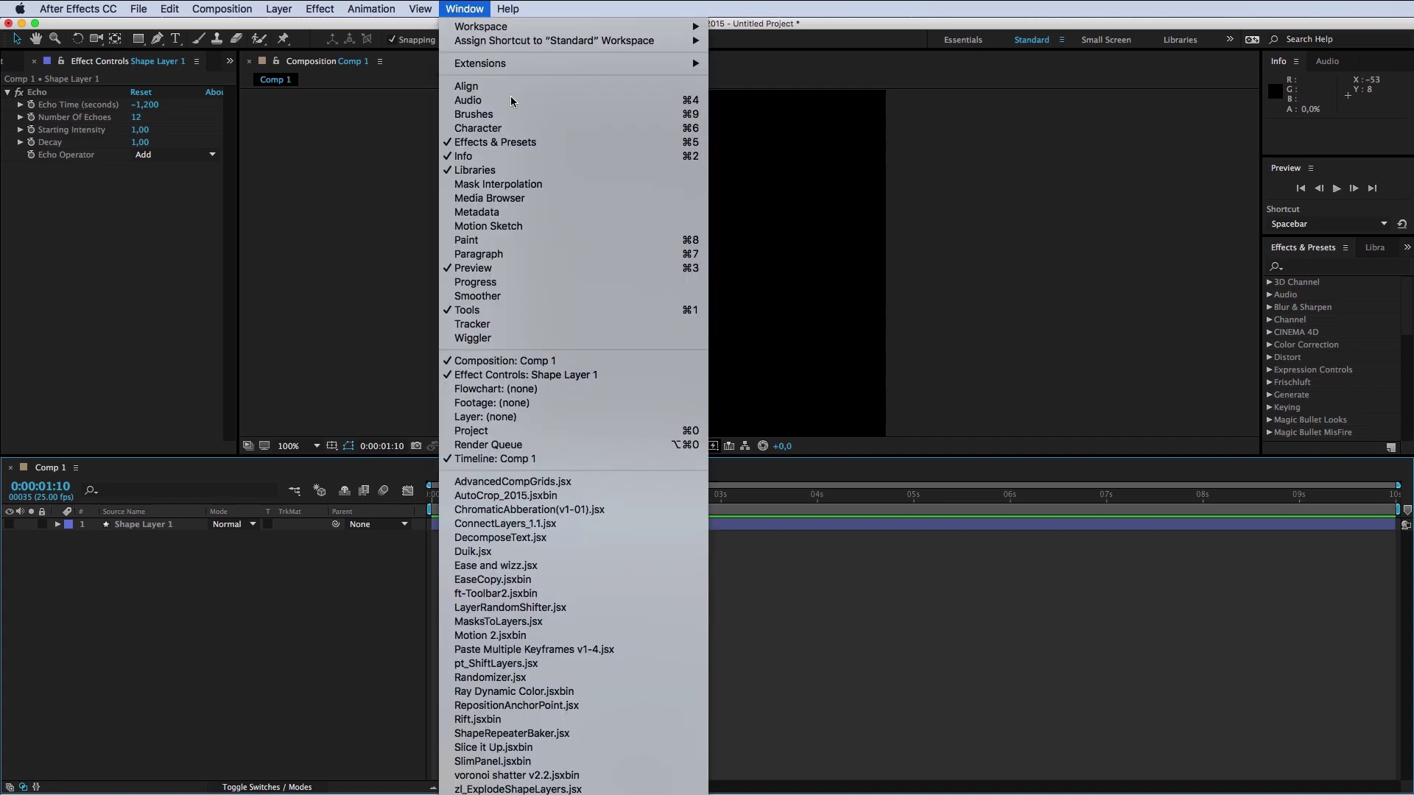
{"action": "left_click", "coordinate": [501, 482]}
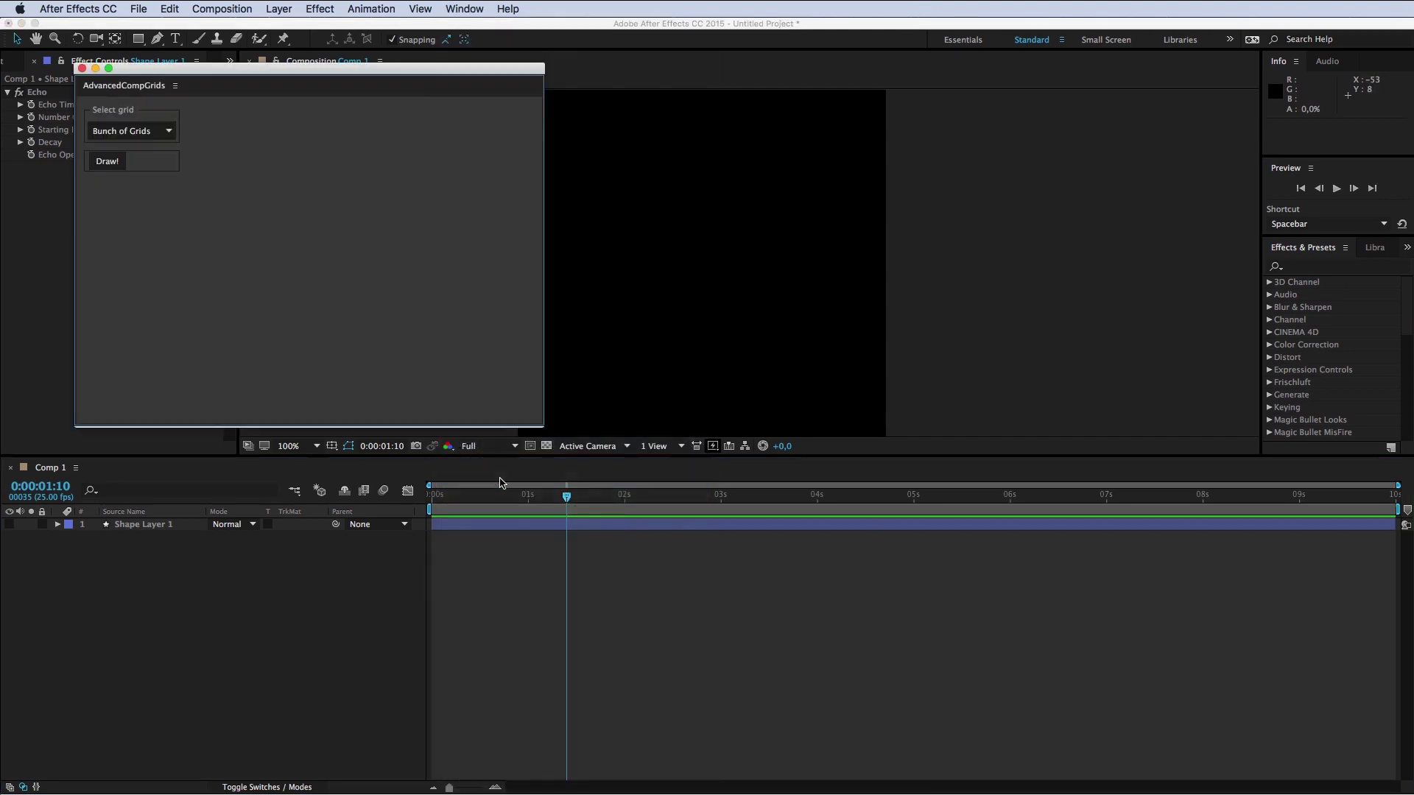
{"action": "left_click_drag", "start_coordinate": [252, 70], "coordinate": [202, 107]}
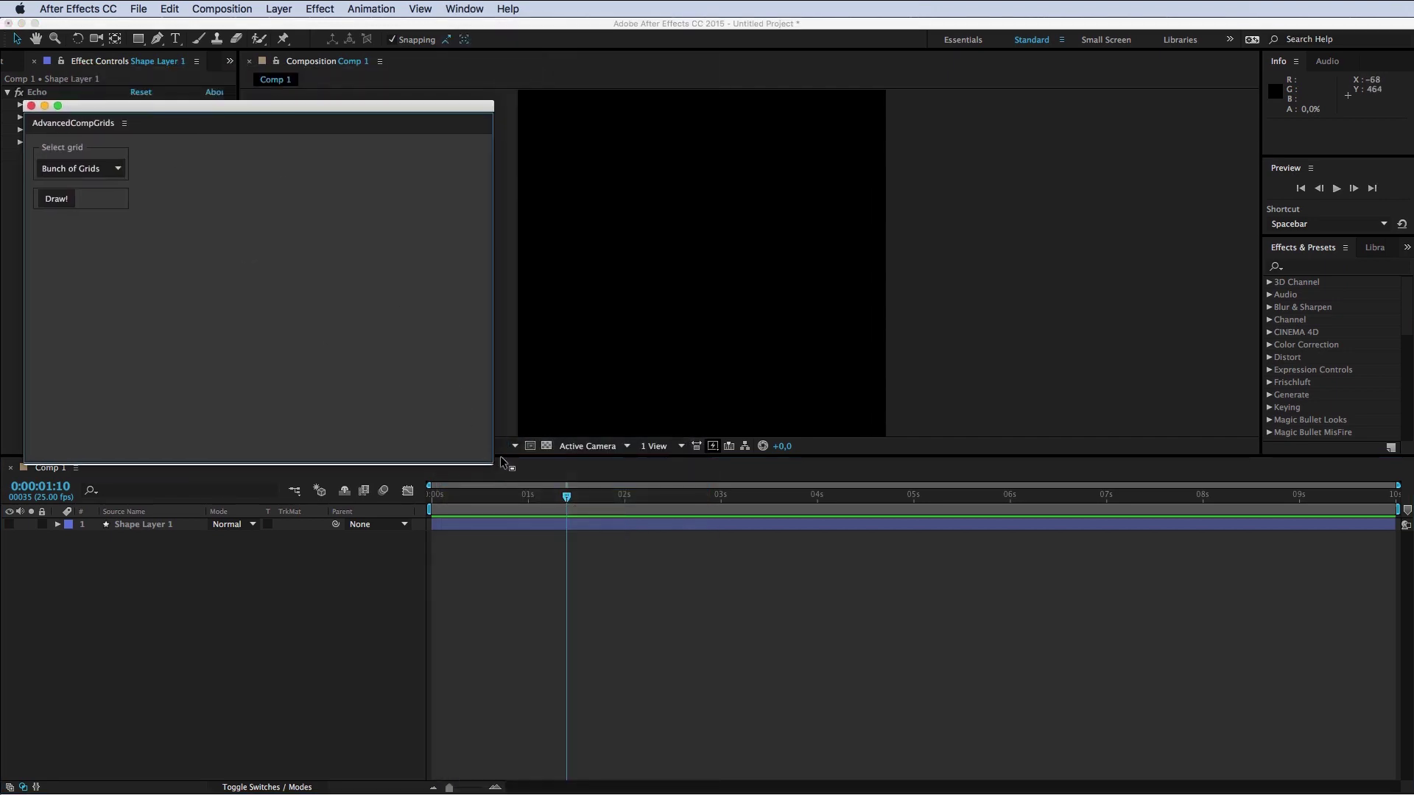
{"action": "left_click_drag", "start_coordinate": [485, 464], "coordinate": [307, 381]}
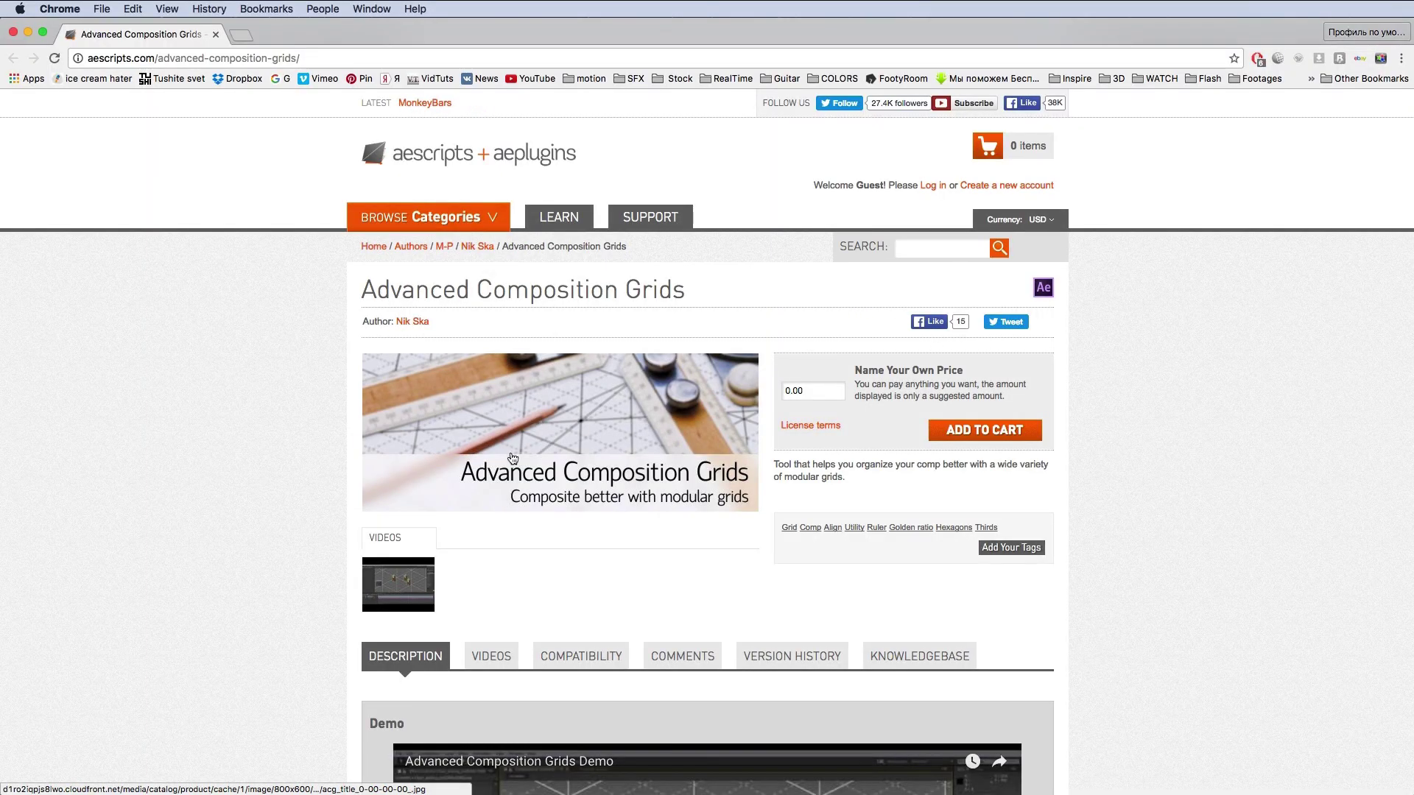
Step: Scroll through the Advanced Composition Grids product page and its demo video
{"action": "scroll", "coordinate": [721, 296], "scroll_direction": "down", "scroll_amount": 5}
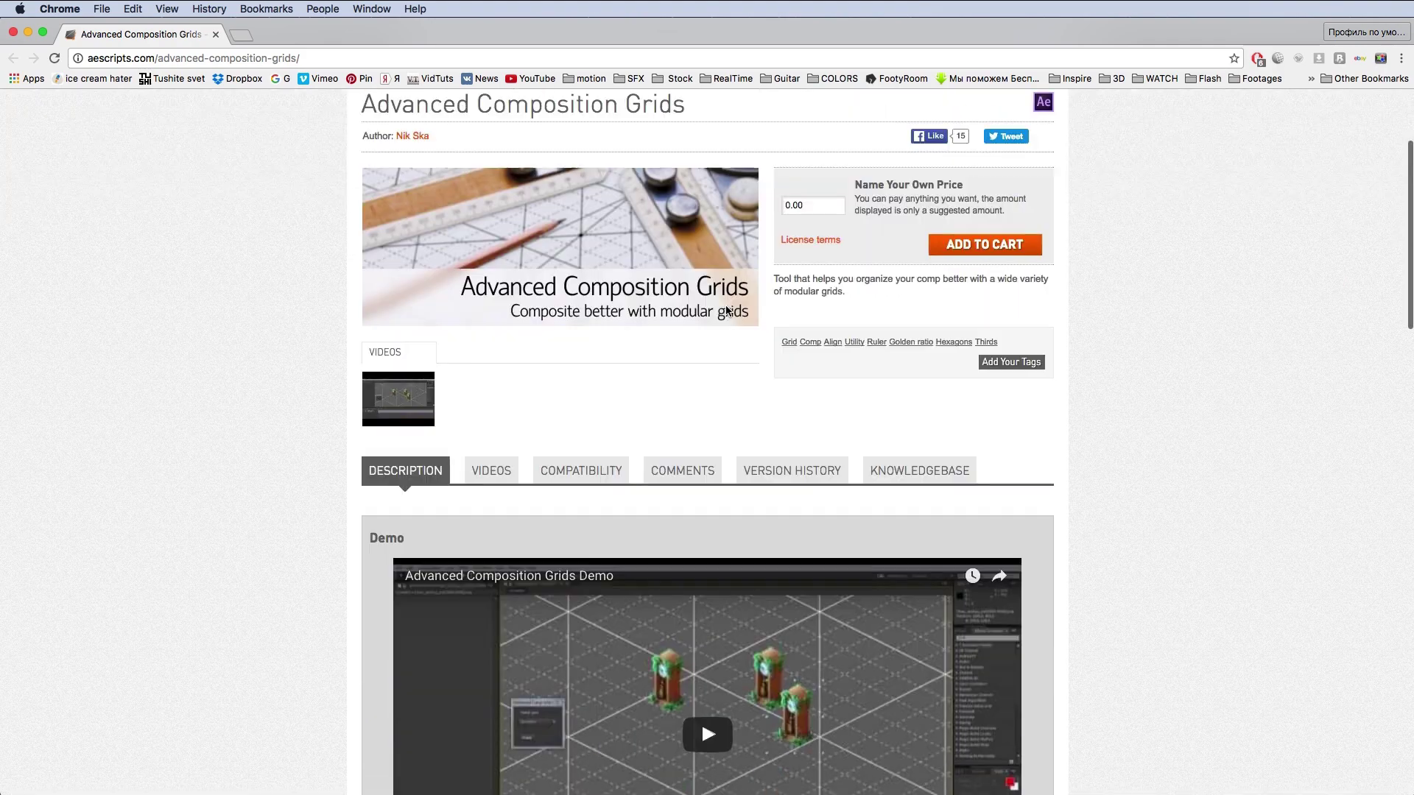
{"action": "scroll", "coordinate": [726, 305], "scroll_direction": "down", "scroll_amount": 3}
{"action": "scroll", "coordinate": [725, 306], "scroll_direction": "down", "scroll_amount": 3}
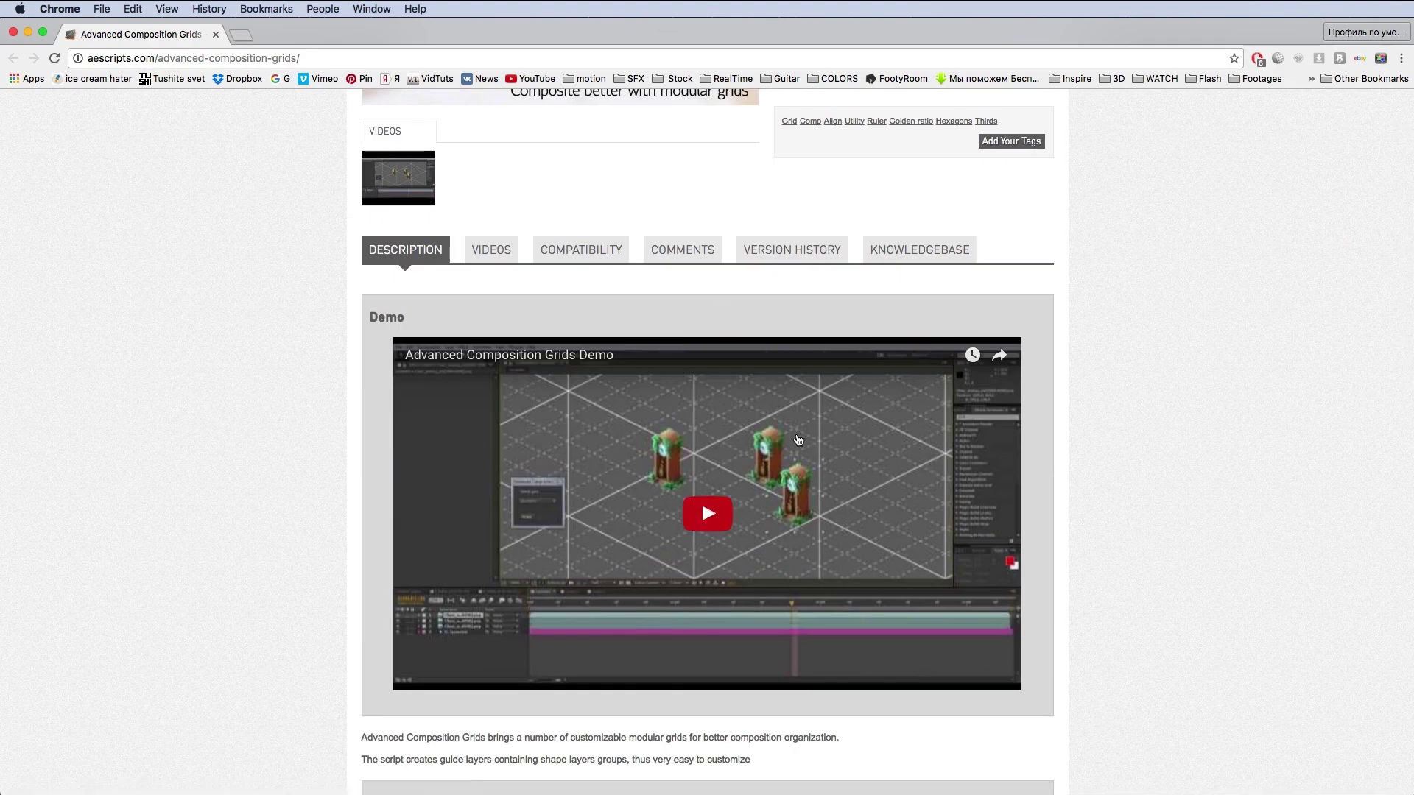
{"action": "scroll", "coordinate": [932, 493], "scroll_direction": "up", "scroll_amount": 5}
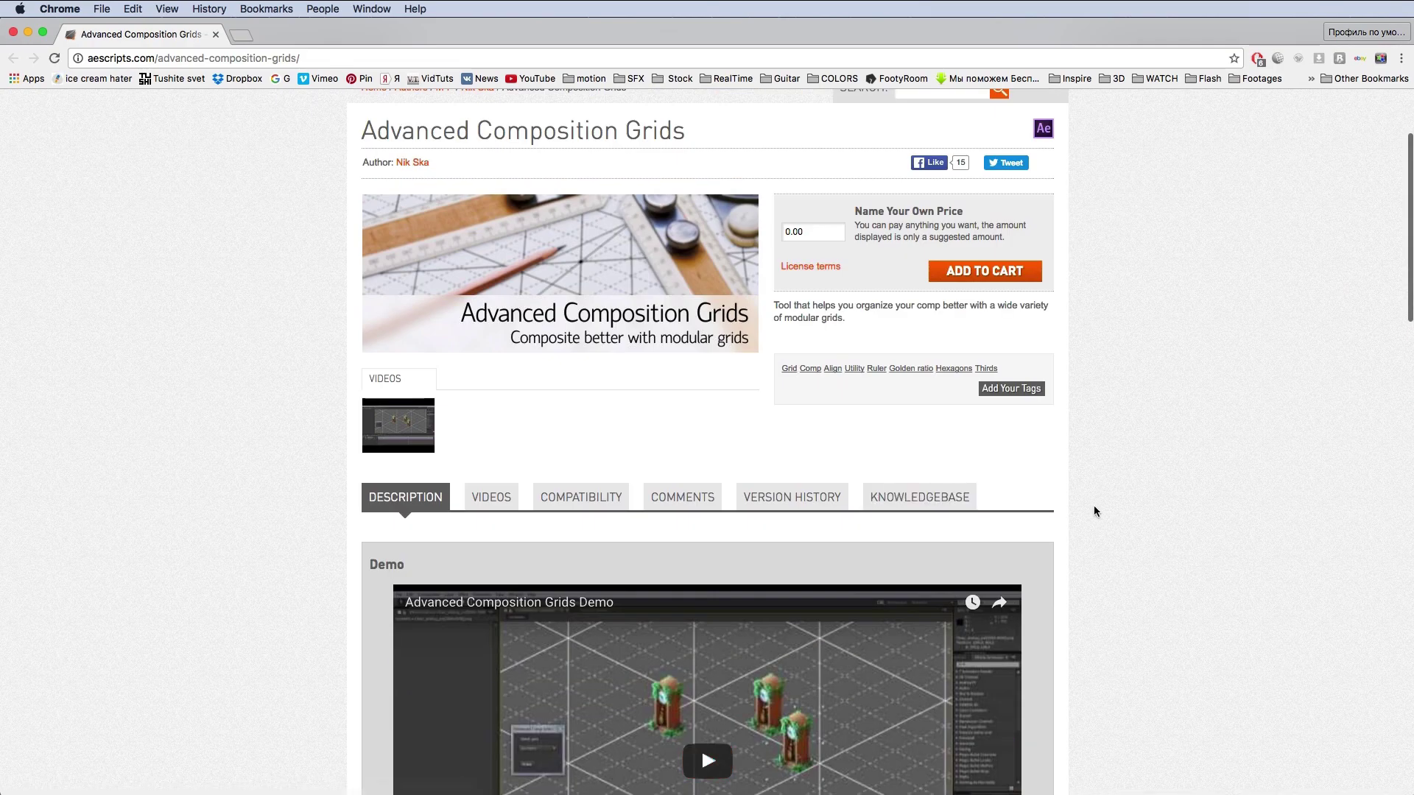
{"action": "scroll", "coordinate": [897, 379], "scroll_direction": "up", "scroll_amount": 3}
Step: Try clearing the Name Your Own Price field, which reverts to $19.99
{"action": "left_click", "coordinate": [825, 391]}
{"action": "key", "text": "BackSpace"}
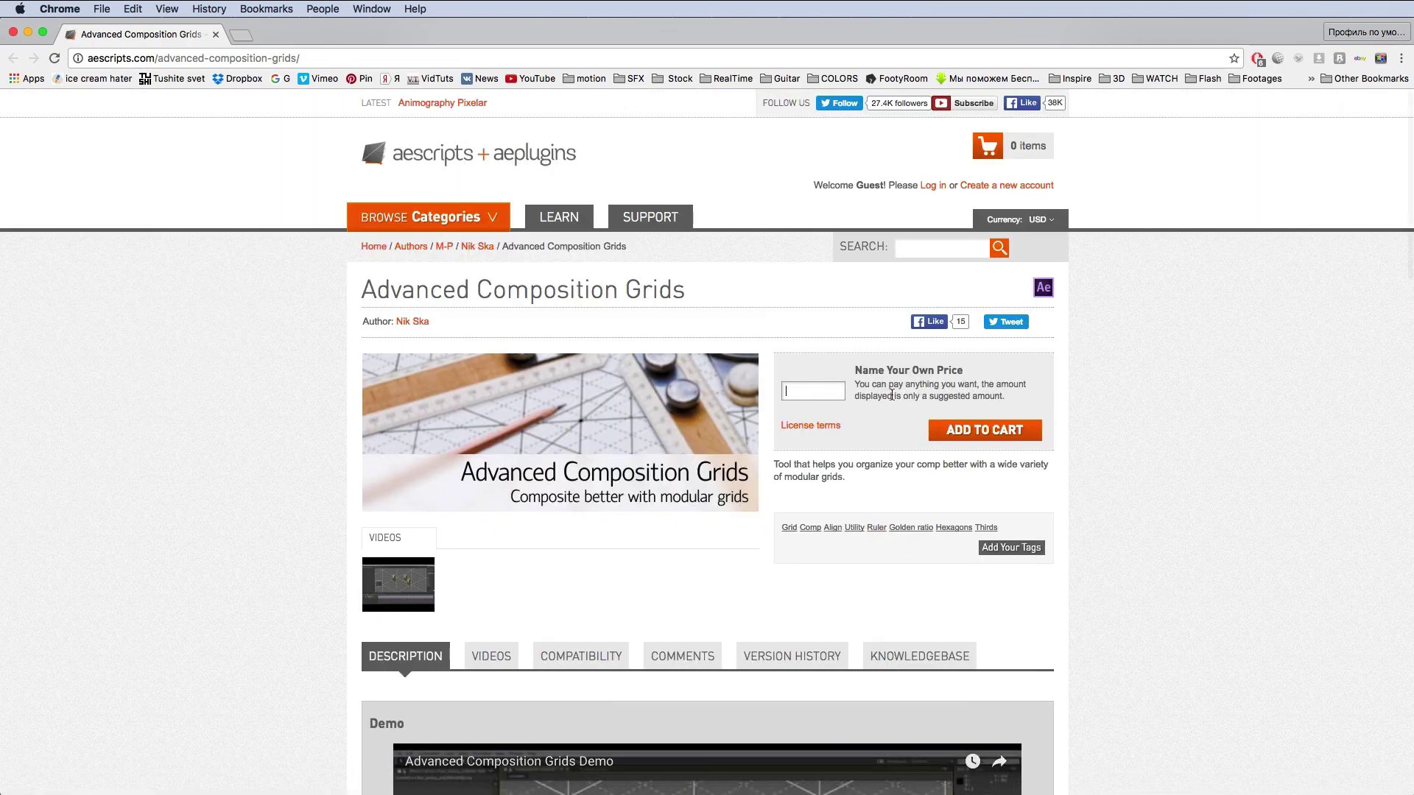
{"action": "mouse_move", "coordinate": [854, 384]}
{"action": "left_mouse_down"}
{"action": "mouse_move", "coordinate": [982, 397]}
{"action": "mouse_move", "coordinate": [934, 397]}
{"action": "left_mouse_up"}
{"action": "type", "text": "$19.99"}
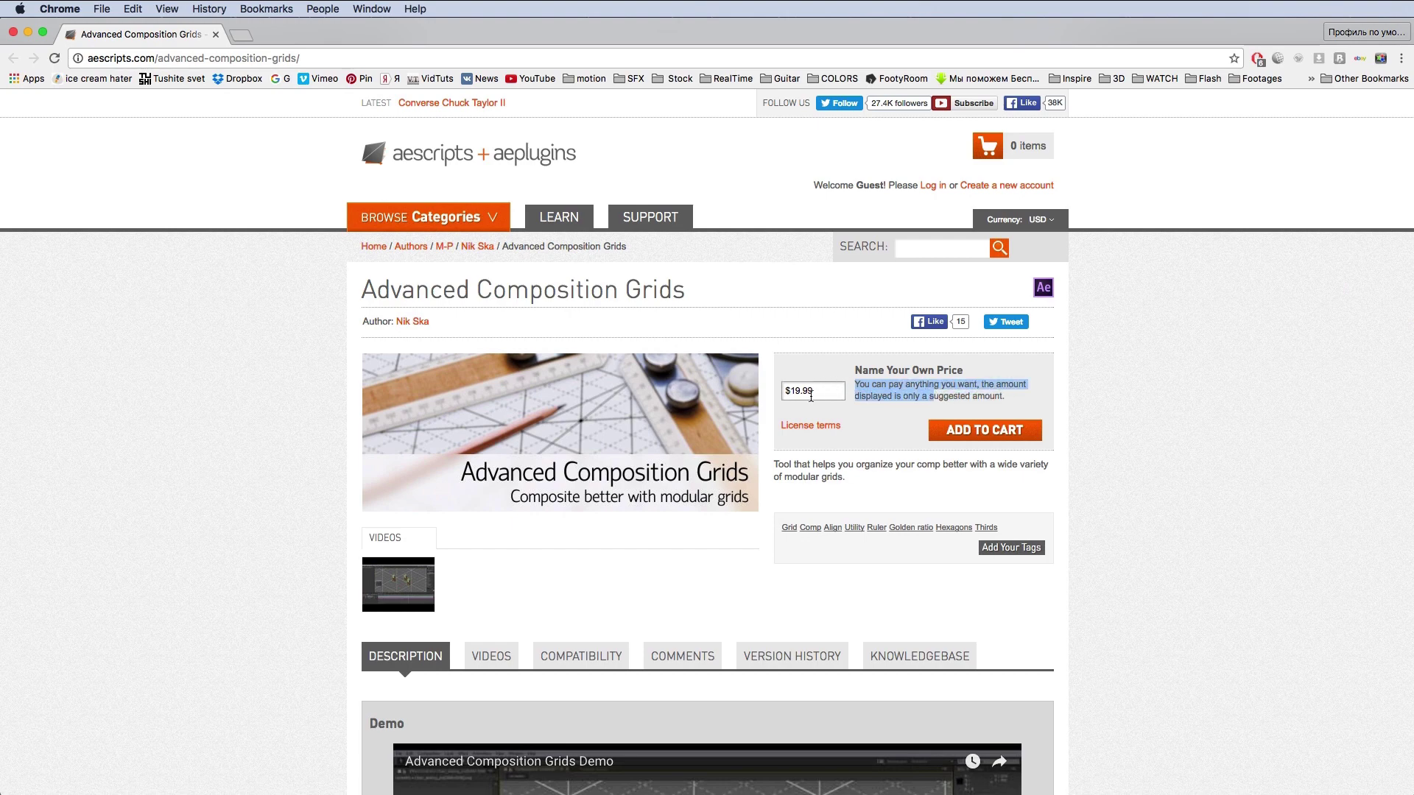
{"action": "left_click", "coordinate": [825, 394]}
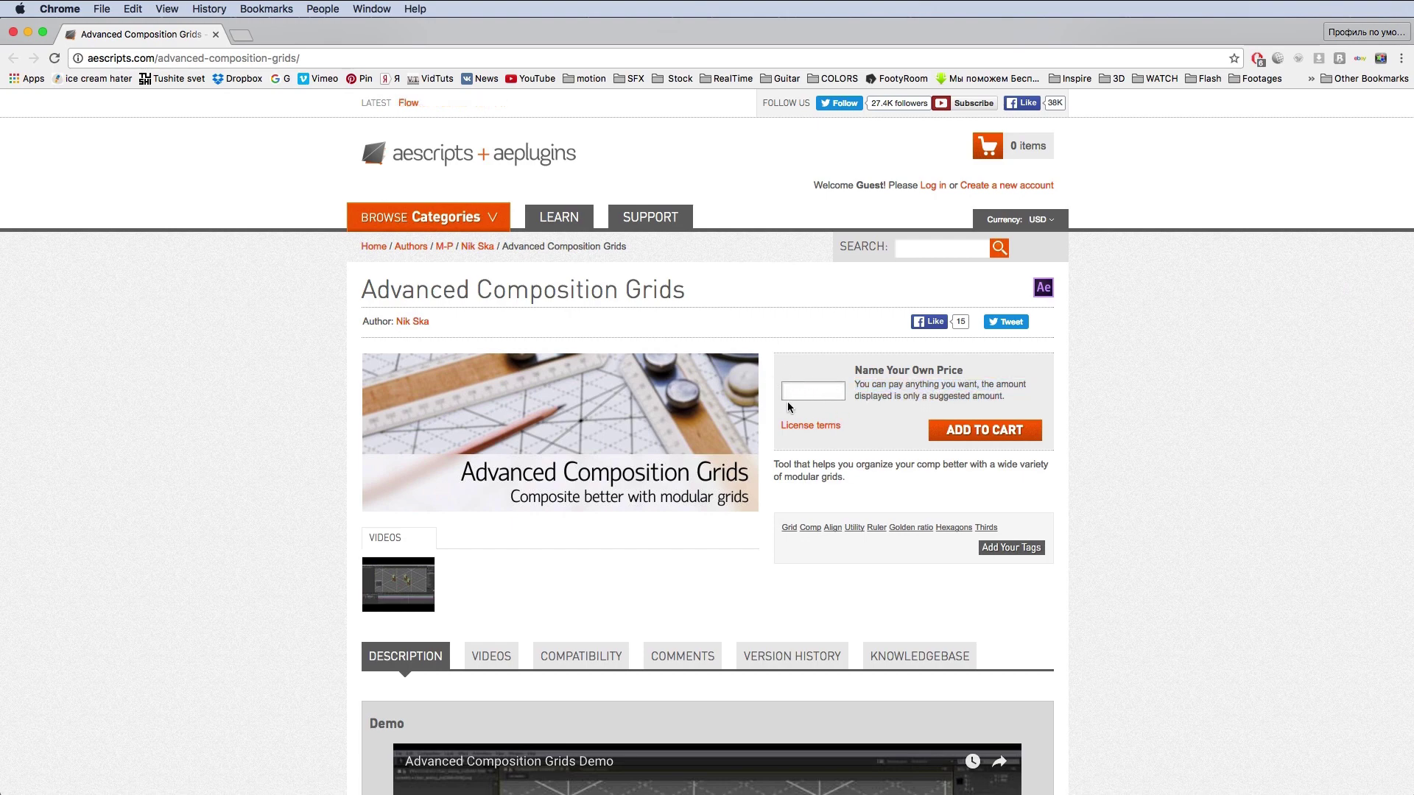
{"action": "left_click", "coordinate": [1044, 404]}
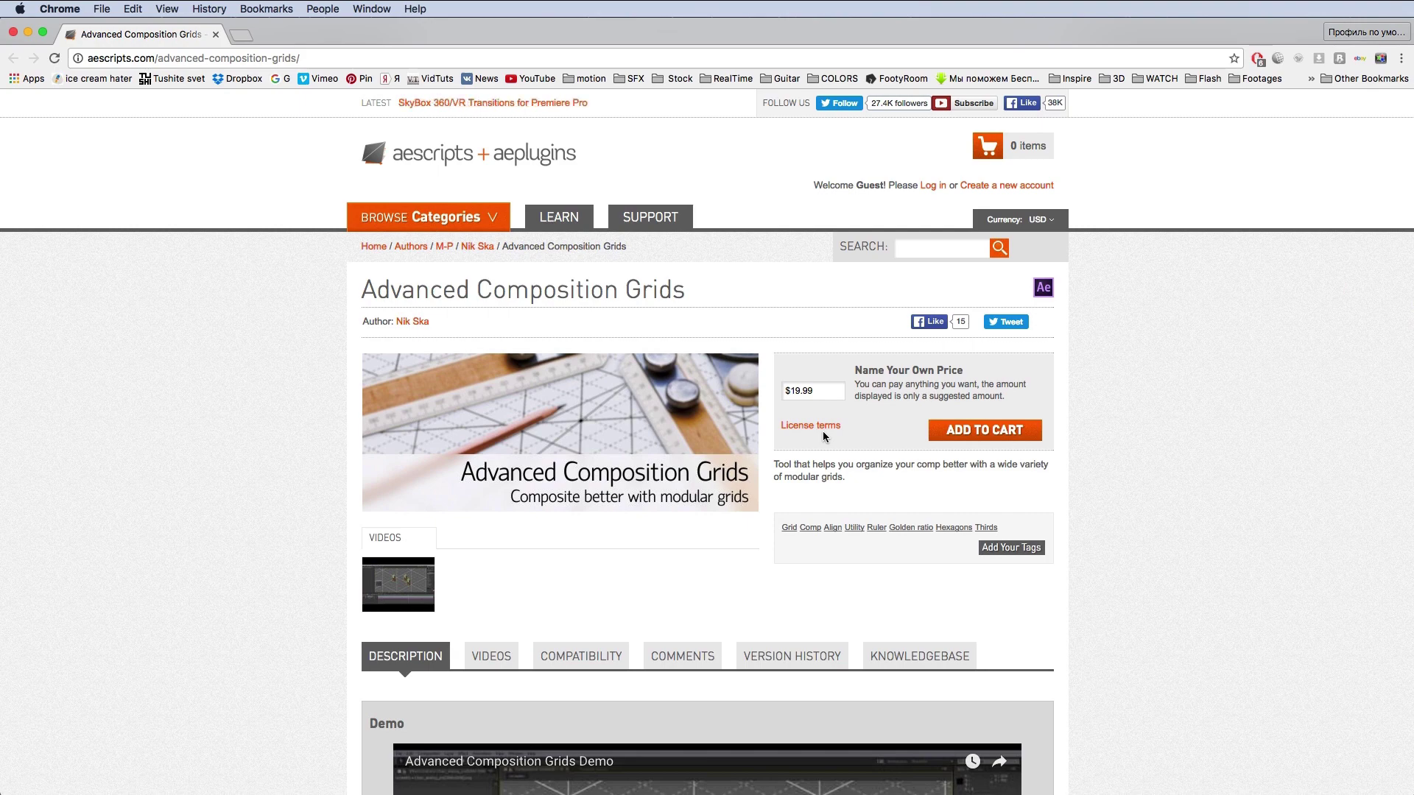
{"action": "left_click", "coordinate": [815, 391]}
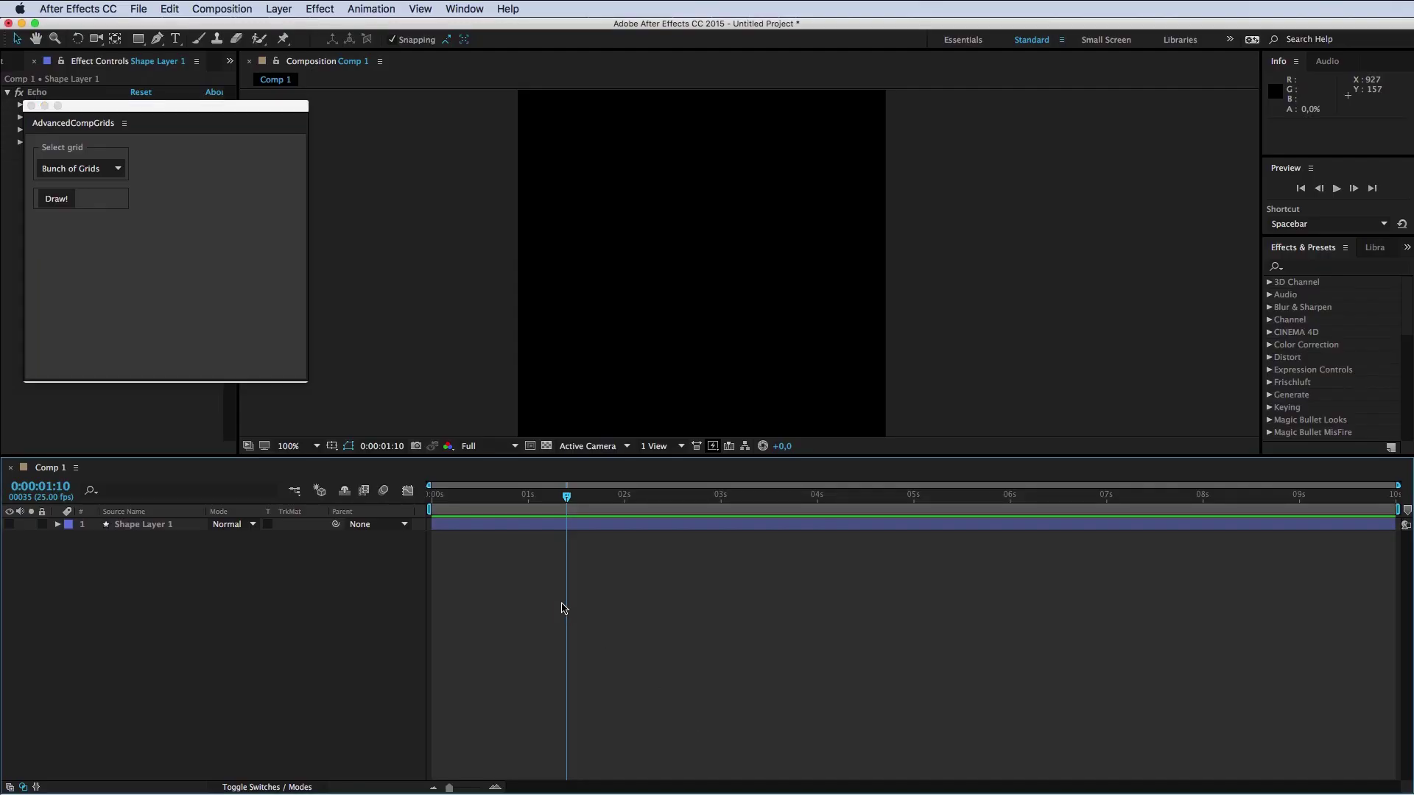
Step: Return to frame 0, draw the Bunch of Grids guides, and view them at 200%
{"action": "left_click_drag", "start_coordinate": [564, 496], "coordinate": [424, 493]}
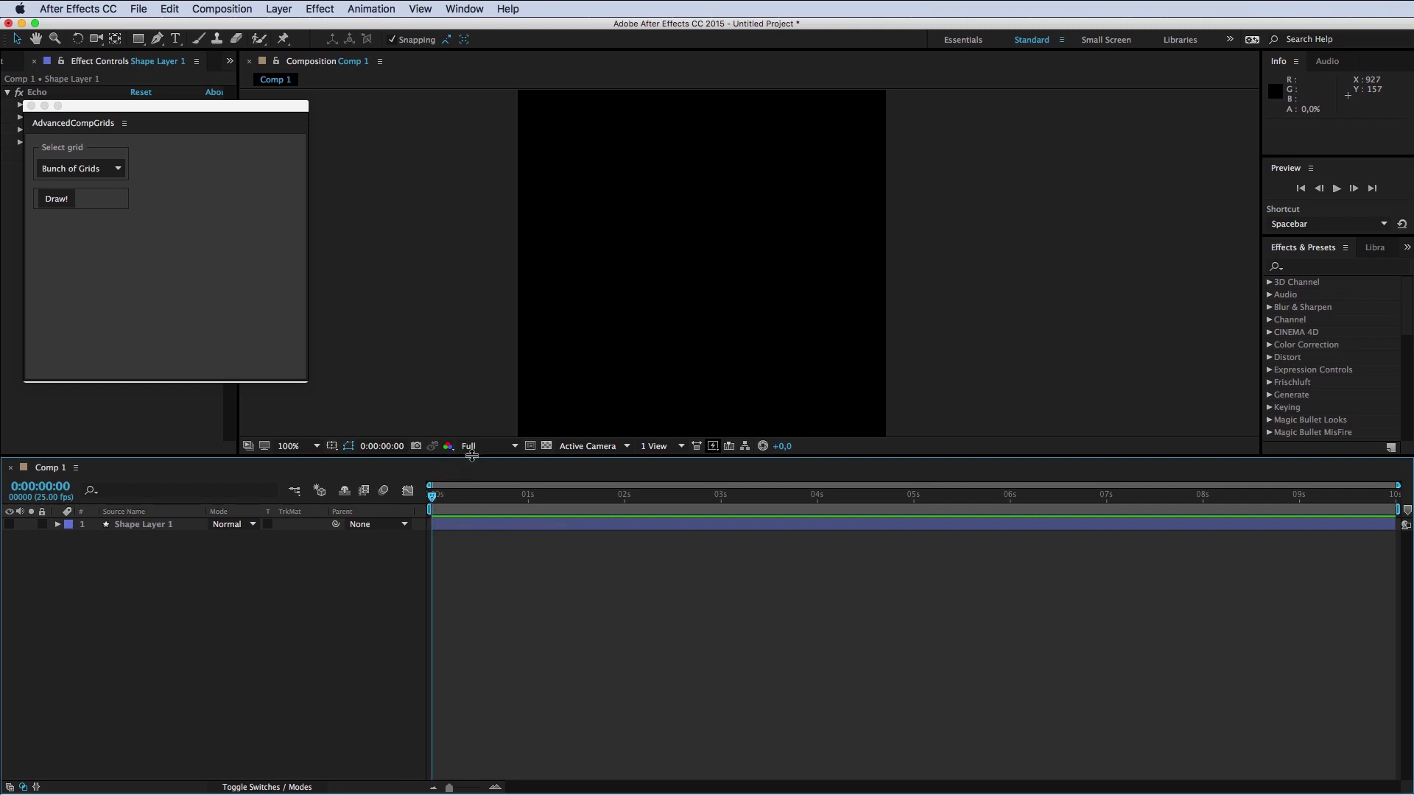
{"action": "left_click_drag", "start_coordinate": [471, 456], "coordinate": [472, 508]}
{"action": "left_click_drag", "start_coordinate": [176, 111], "coordinate": [1036, 154]}
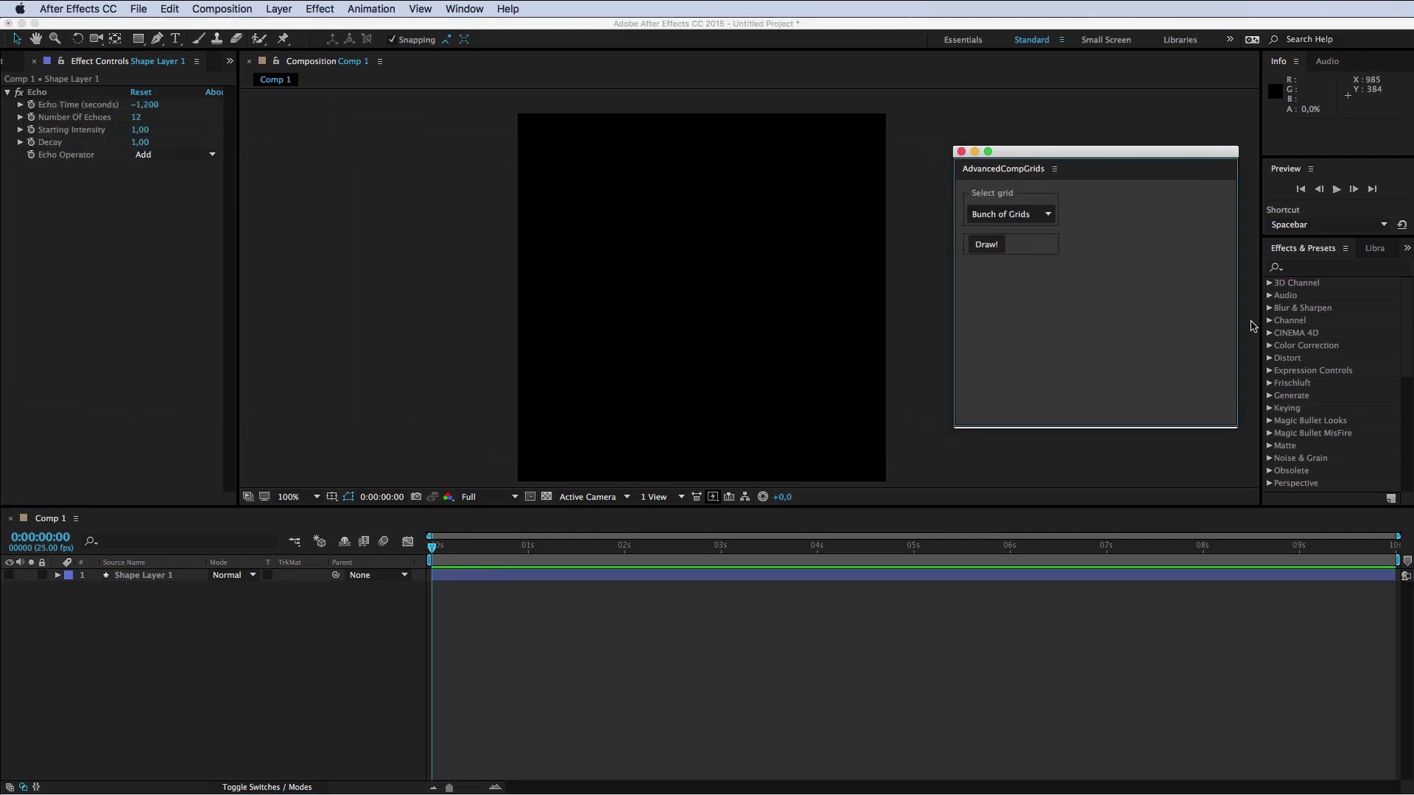
{"action": "left_click", "coordinate": [991, 247]}
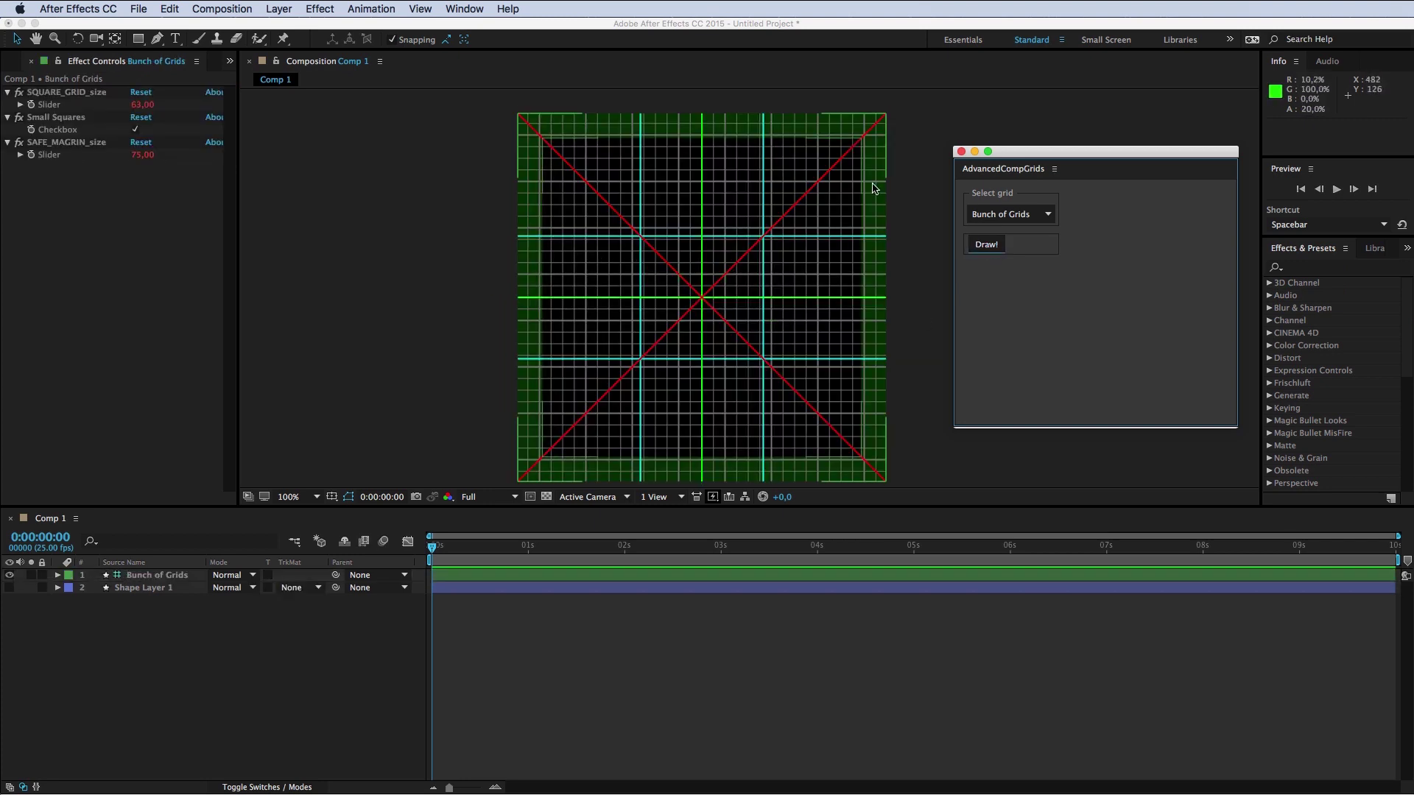
{"action": "key", "text": "period"}
{"action": "mouse_move", "coordinate": [605, 207]}
{"action": "left_mouse_down"}
{"action": "mouse_move", "coordinate": [612, 408]}
{"action": "mouse_move", "coordinate": [550, 359]}
{"action": "left_mouse_up"}
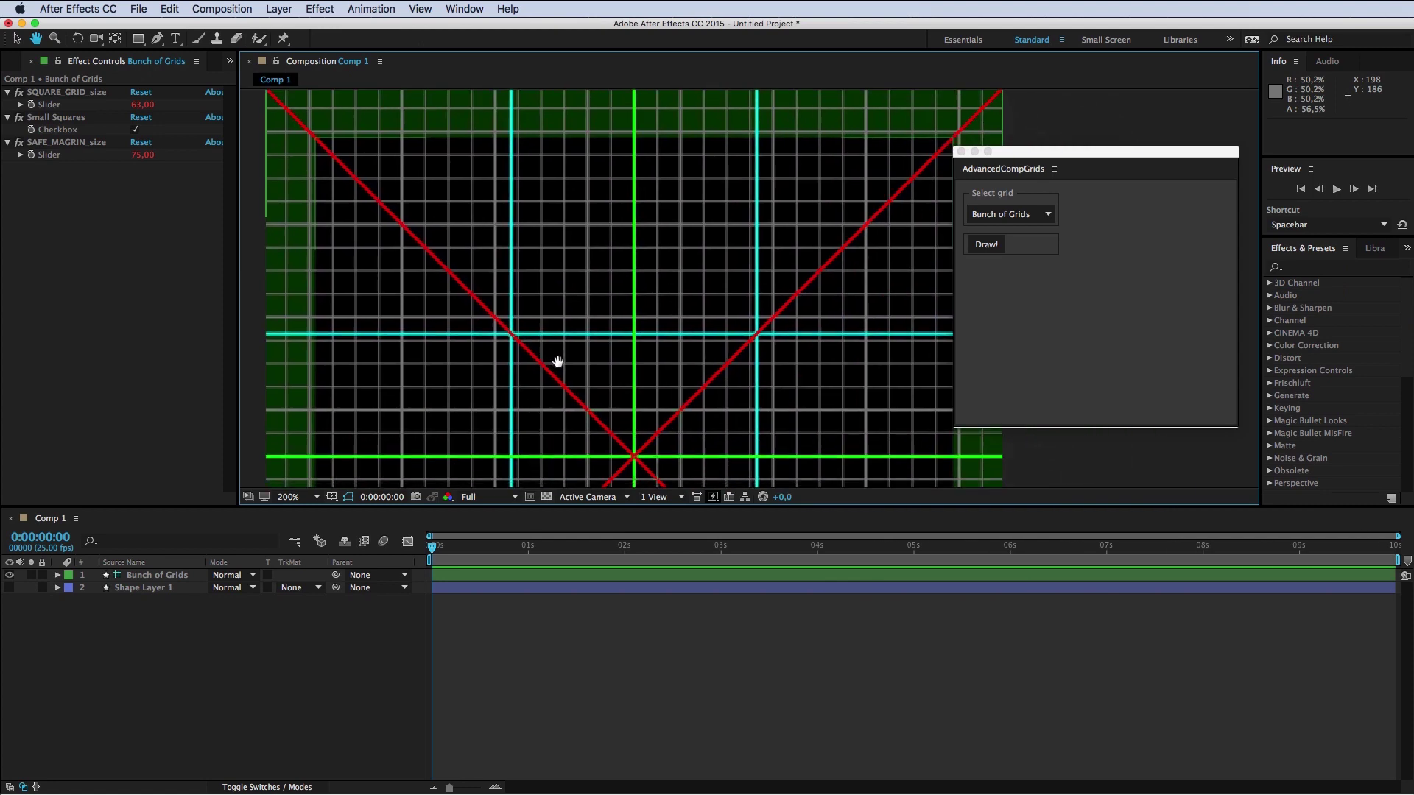
{"action": "left_click", "coordinate": [648, 721]}
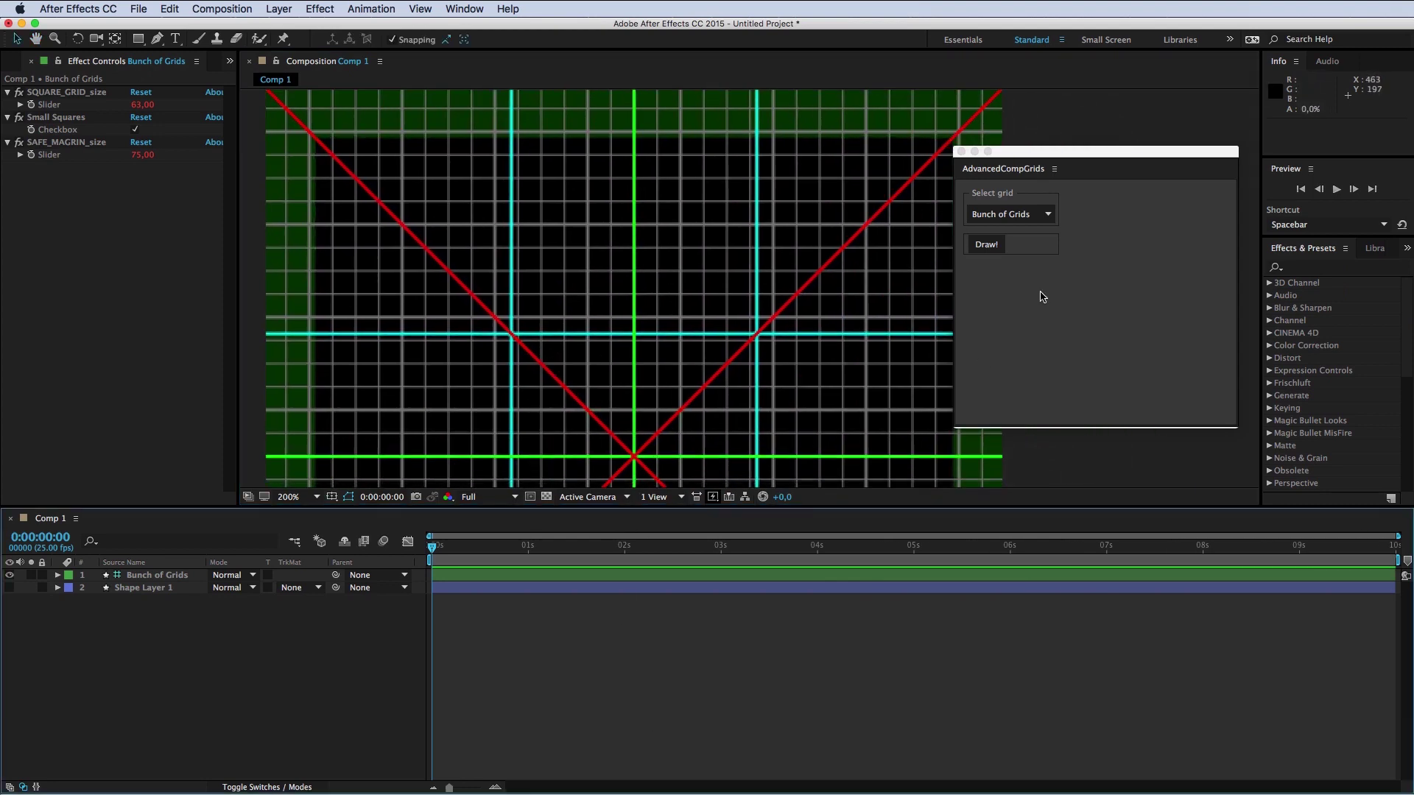
{"action": "left_click_drag", "start_coordinate": [1077, 163], "coordinate": [1184, 161]}
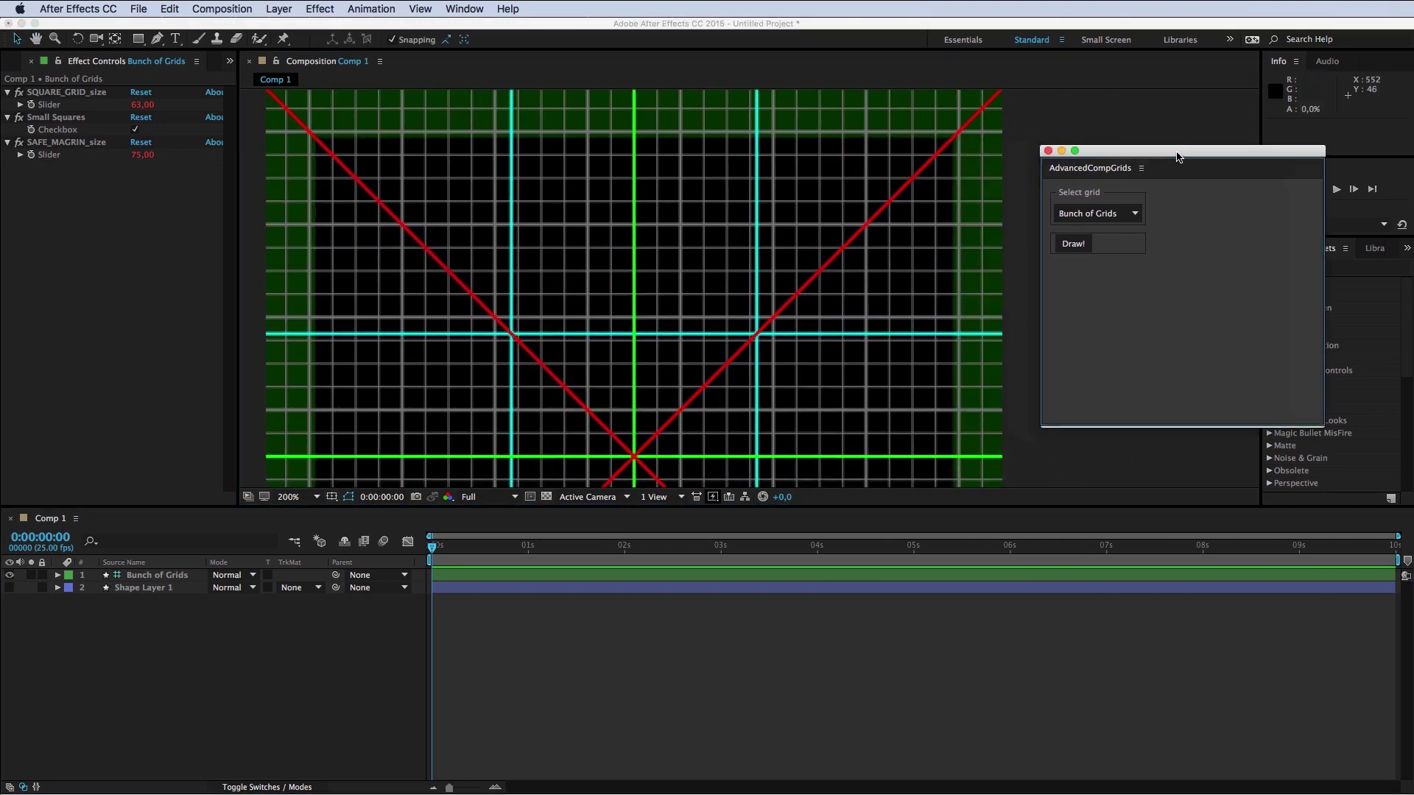
Step: Toggle the Diagonals, Cross, Thirds, Square Grid and Safe Margin groups, leaving all visible
{"action": "left_click", "coordinate": [109, 577]}
{"action": "left_click", "coordinate": [58, 575]}
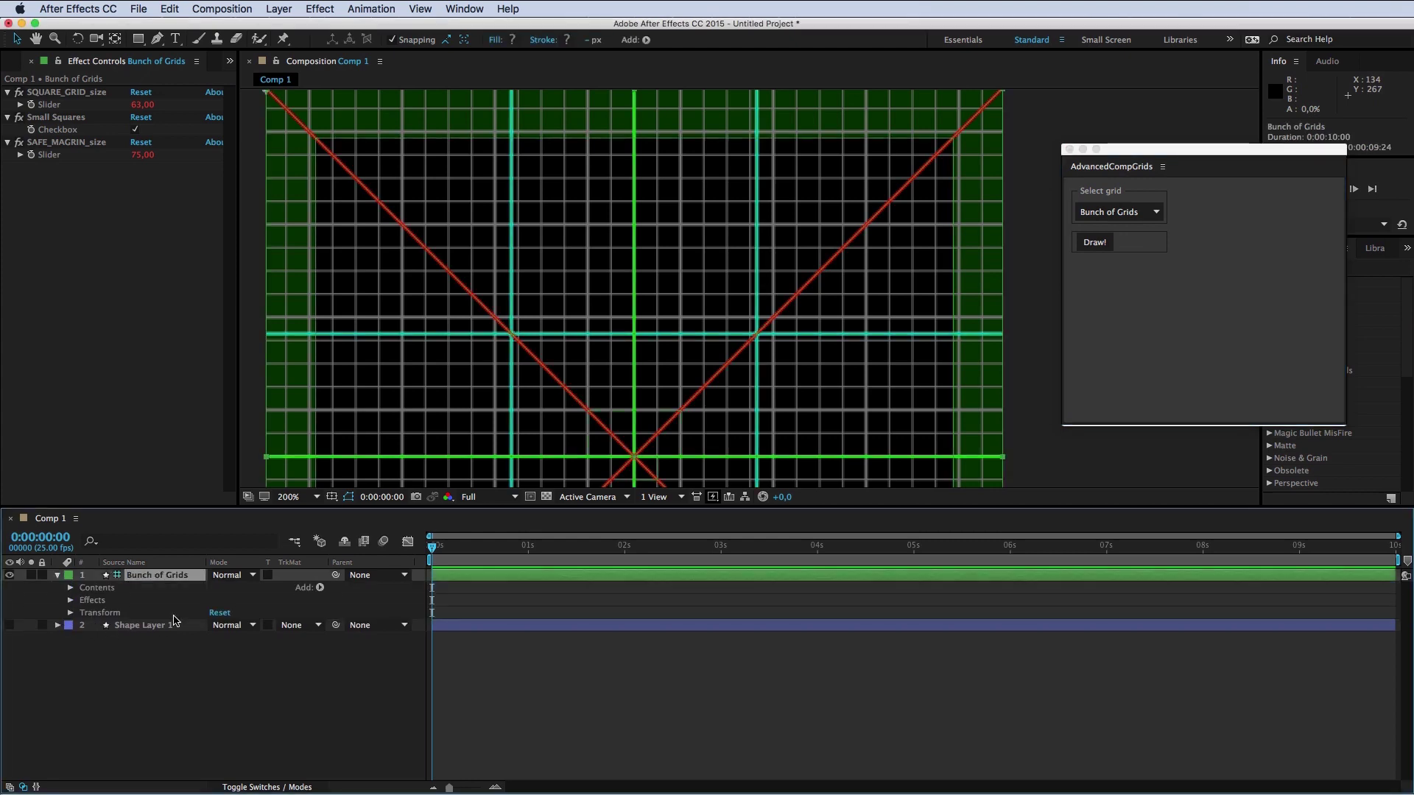
{"action": "left_click", "coordinate": [71, 588]}
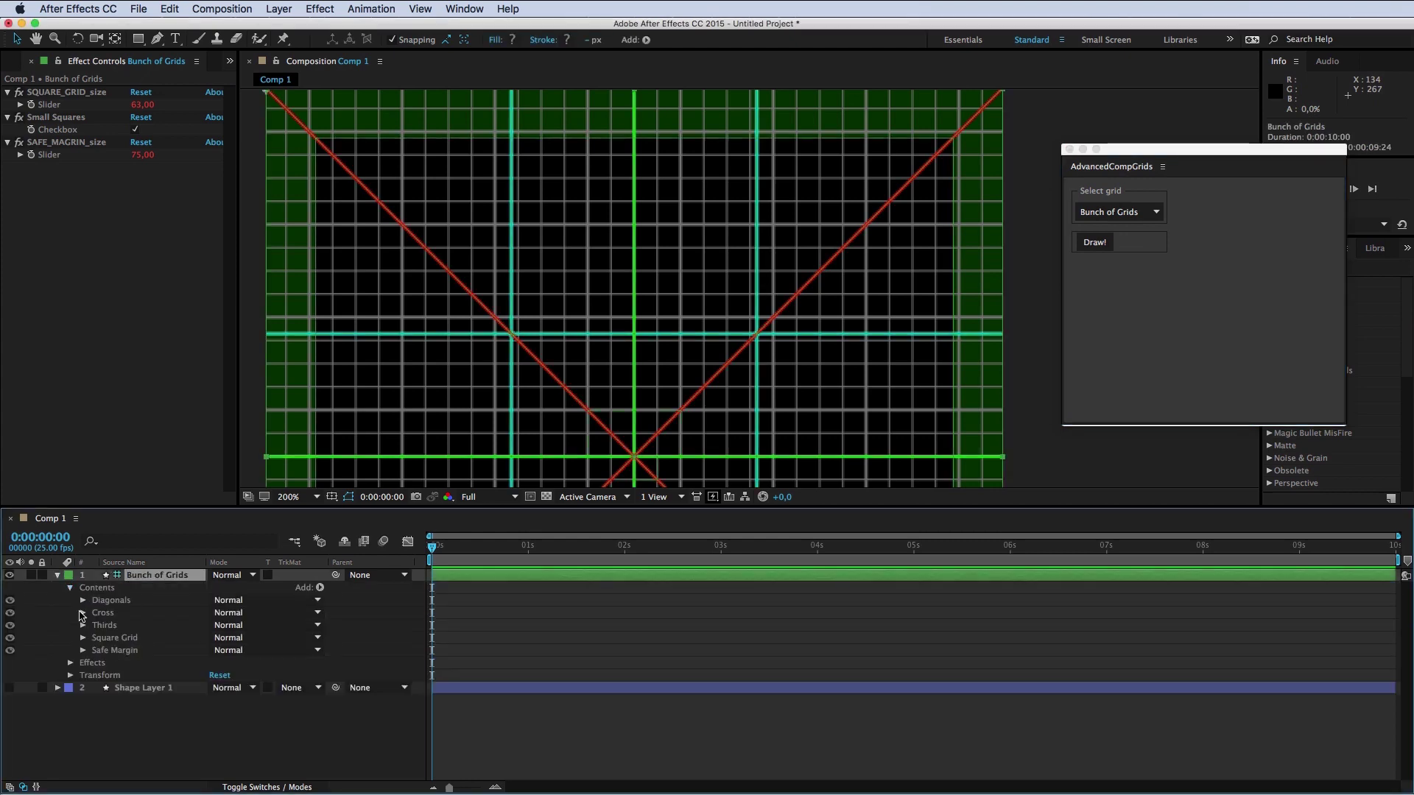
{"action": "left_click", "coordinate": [10, 600]}
{"action": "left_click", "coordinate": [9, 613]}
{"action": "left_click", "coordinate": [9, 625]}
{"action": "left_click", "coordinate": [9, 650]}
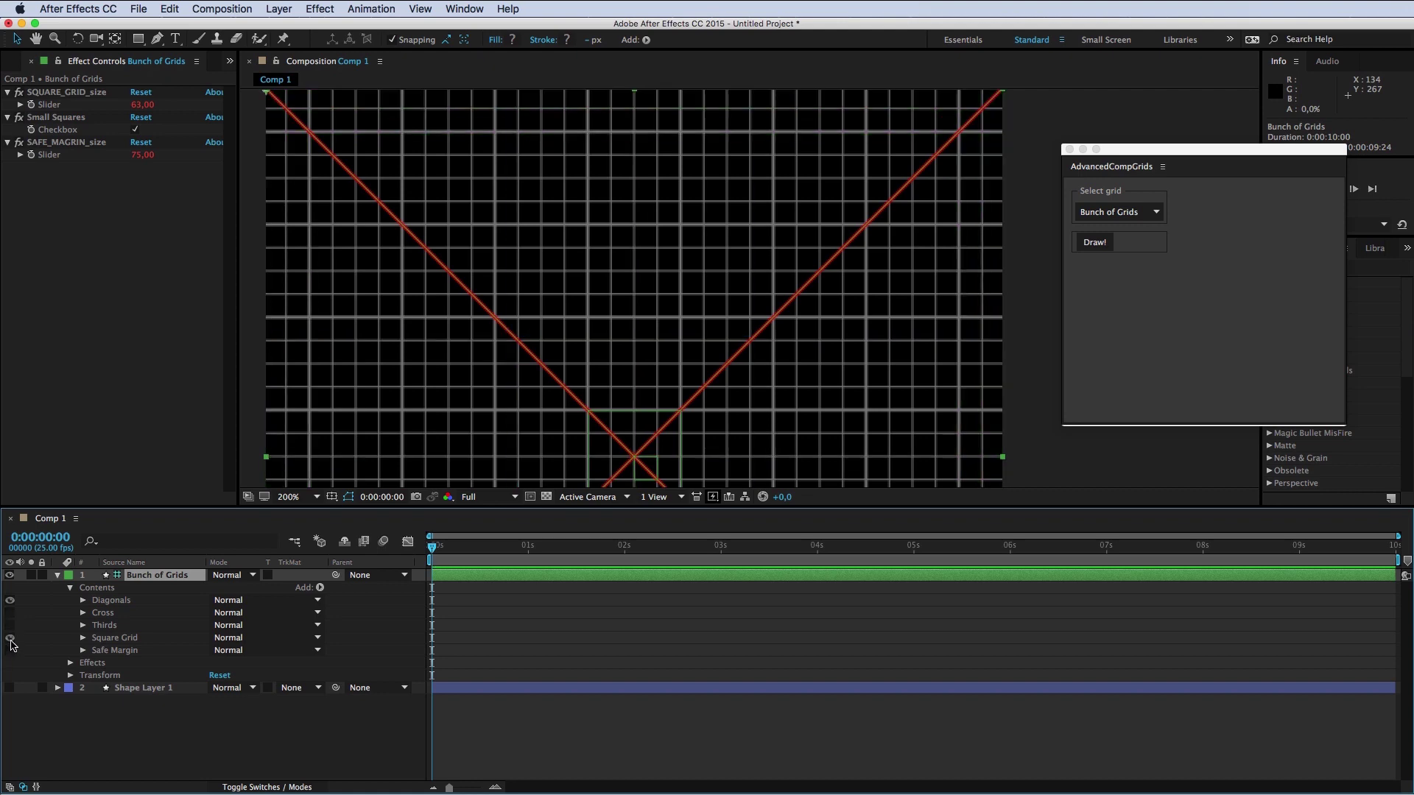
{"action": "left_click", "coordinate": [9, 638]}
{"action": "left_click_drag", "start_coordinate": [10, 651], "coordinate": [10, 613]}
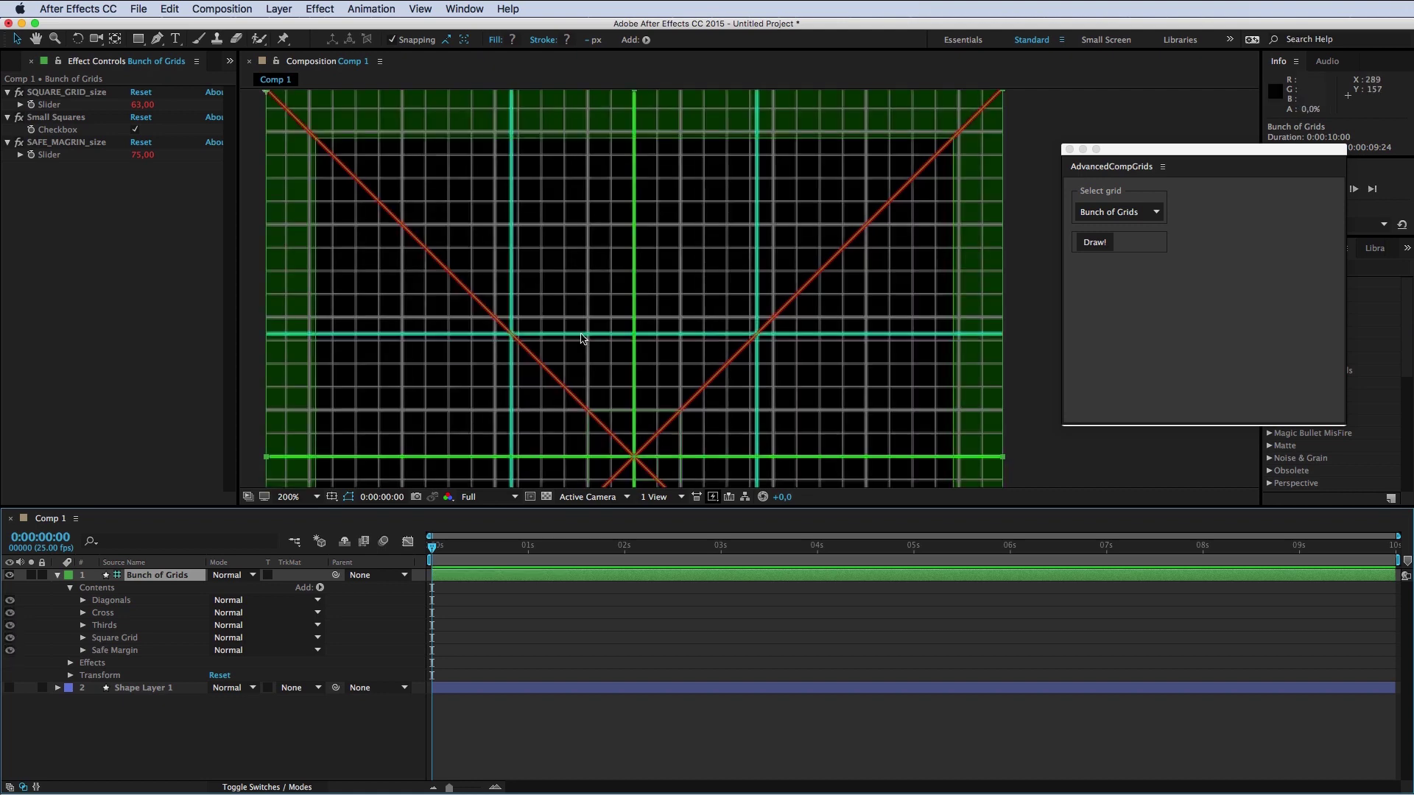
{"action": "left_click_drag", "start_coordinate": [581, 339], "coordinate": [676, 287]}
{"action": "left_click", "coordinate": [136, 749]}
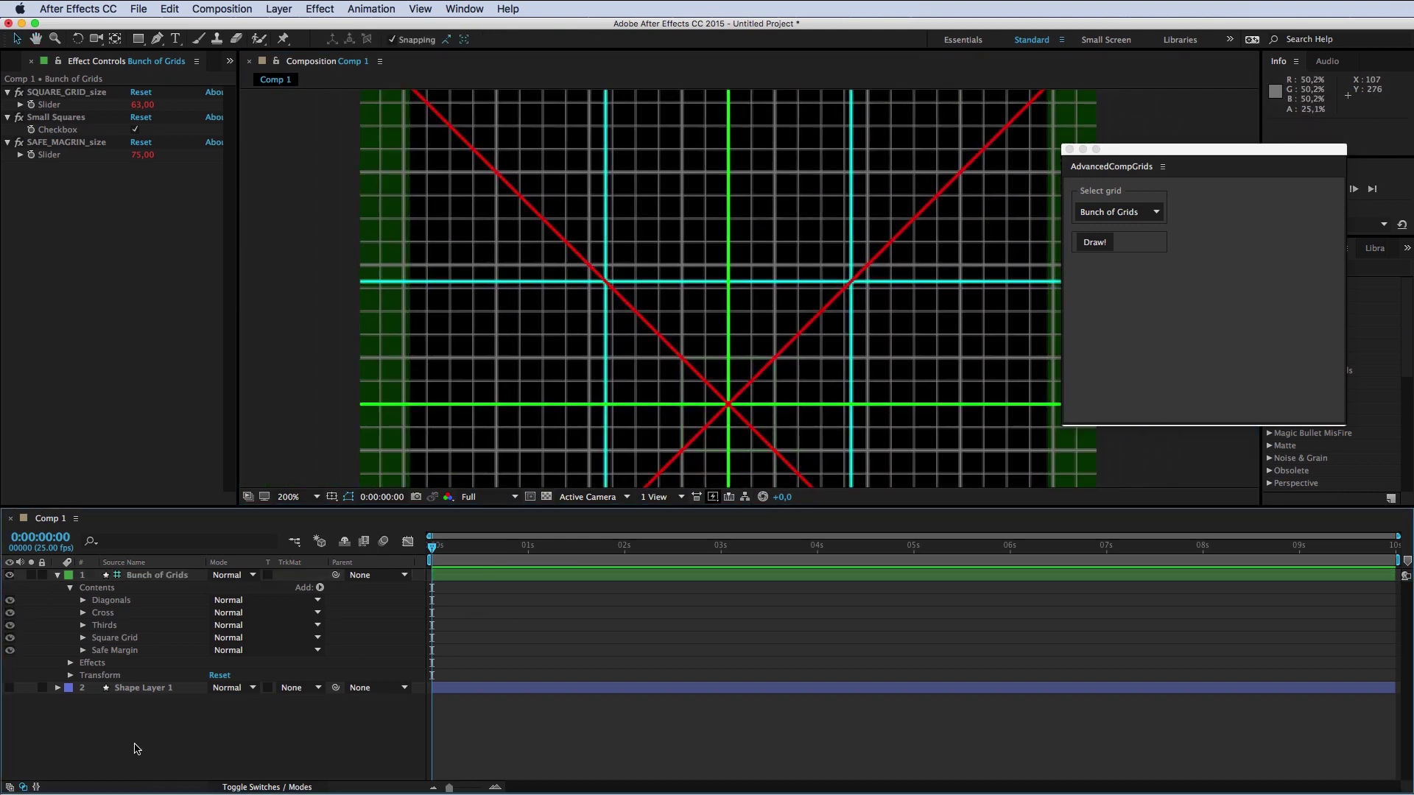
Step: Create a new empty shape layer, Shape Layer 2, and expand its contents
{"action": "right_click", "coordinate": [136, 709]}
{"action": "mouse_move", "coordinate": [176, 725]}
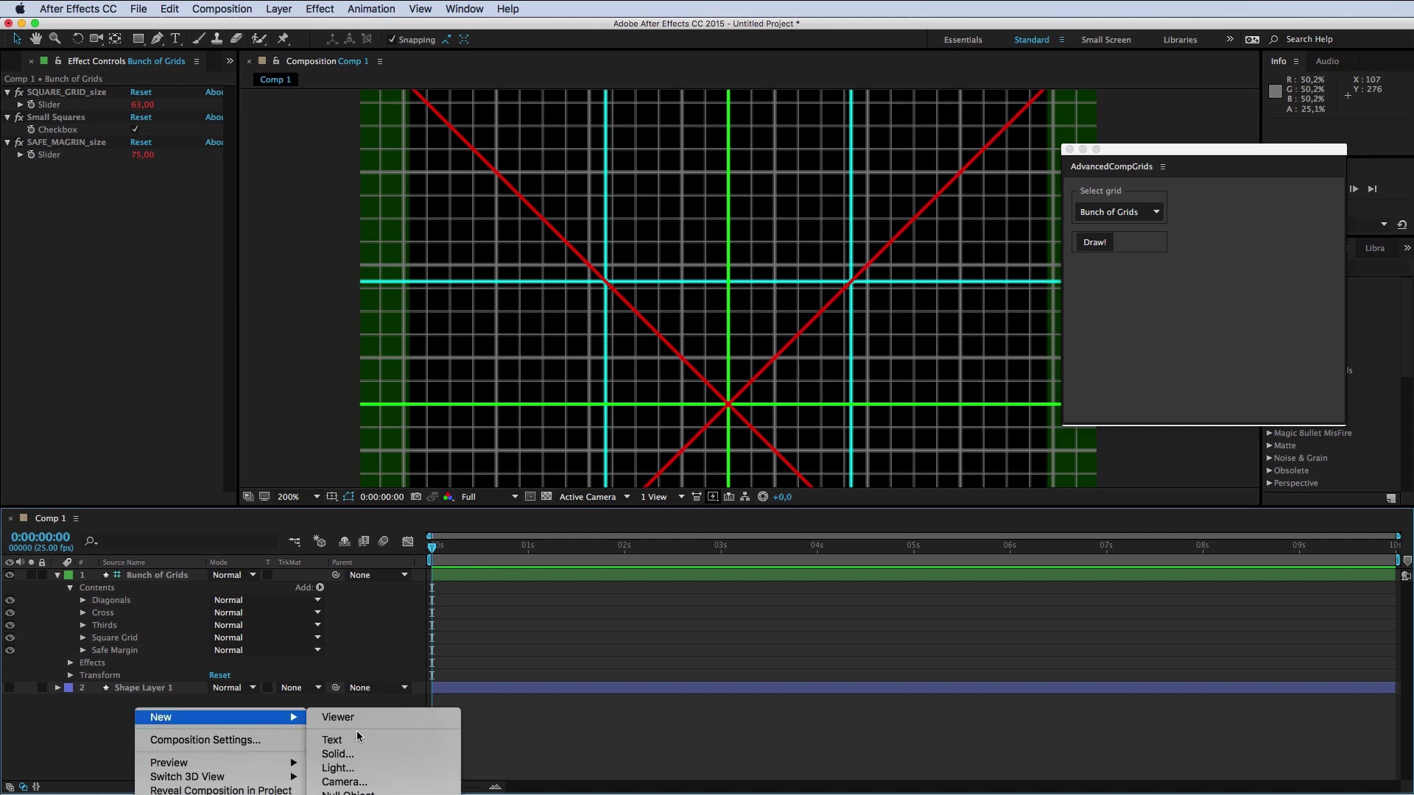
{"action": "left_click", "coordinate": [350, 787]}
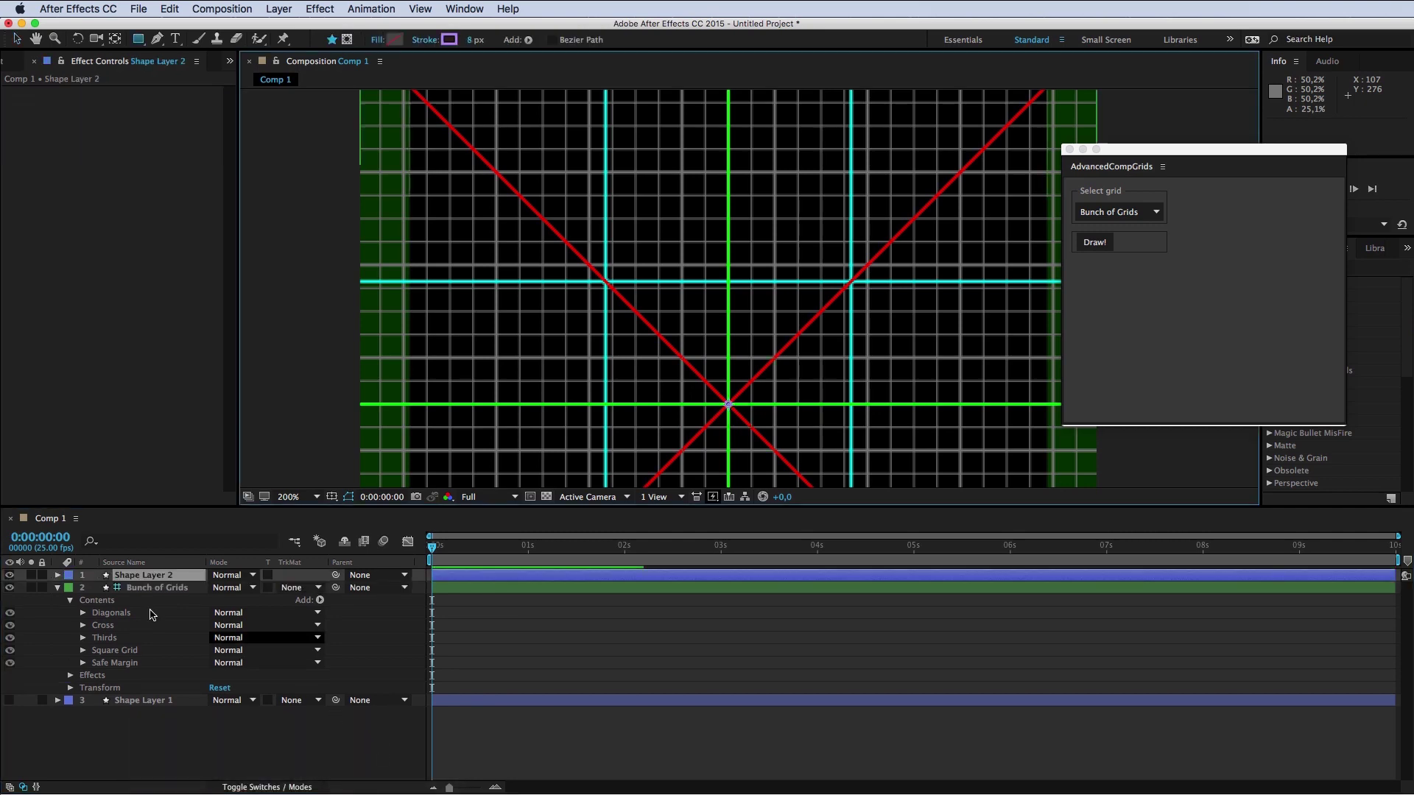
{"action": "left_click", "coordinate": [58, 587]}
{"action": "left_click", "coordinate": [58, 575]}
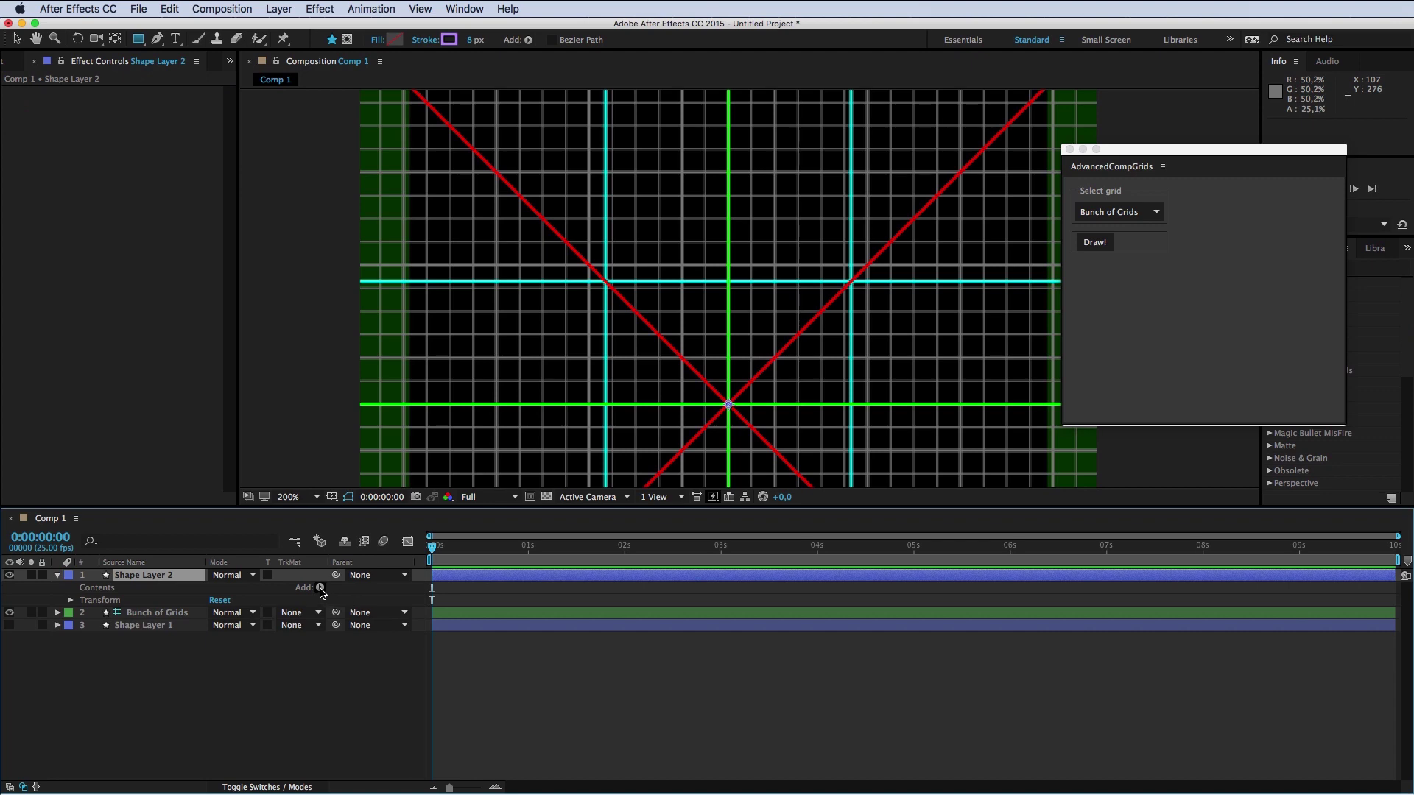
Step: Add a Rectangle path and a Stroke with 8 px width to Shape Layer 2
{"action": "left_click", "coordinate": [320, 589]}
{"action": "left_click", "coordinate": [381, 622]}
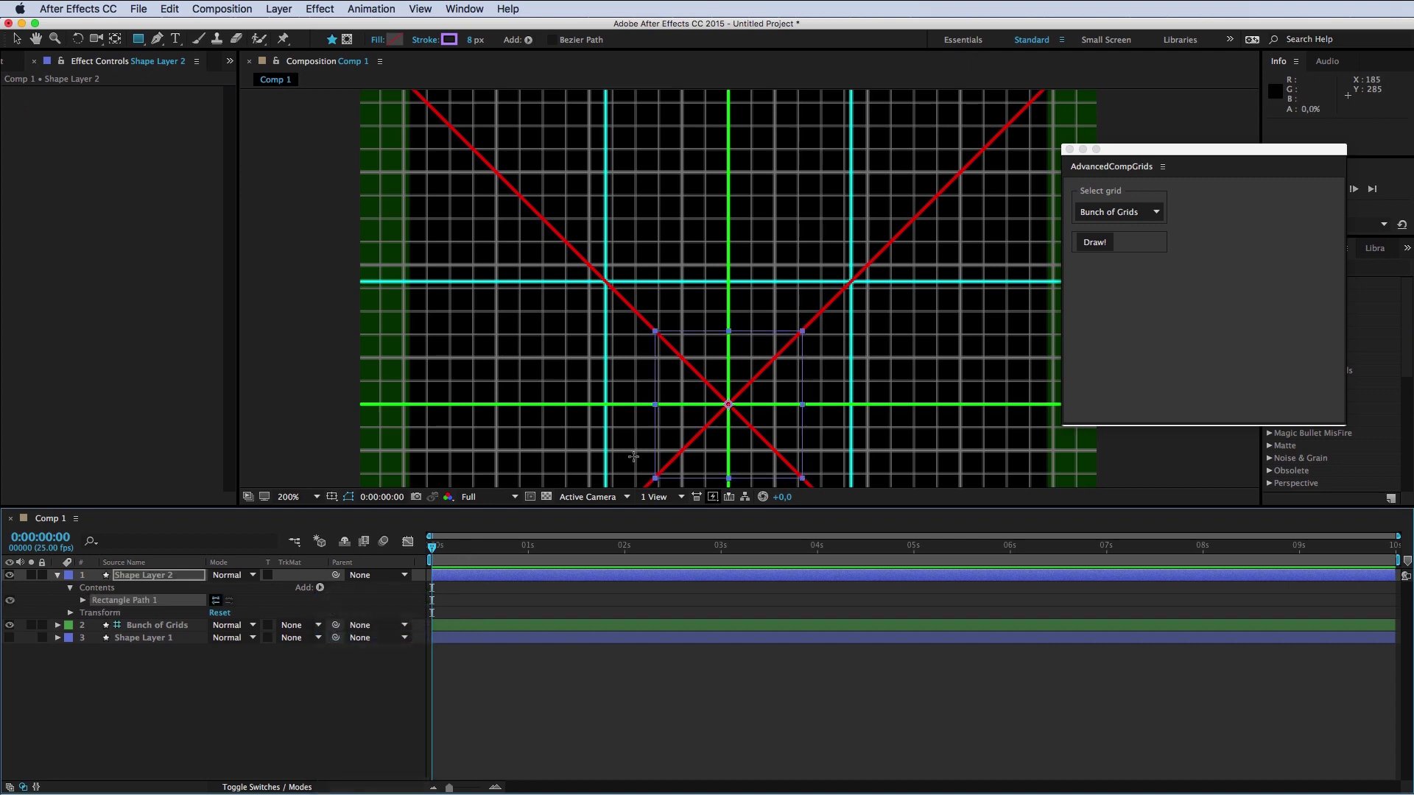
{"action": "left_click", "coordinate": [320, 588]}
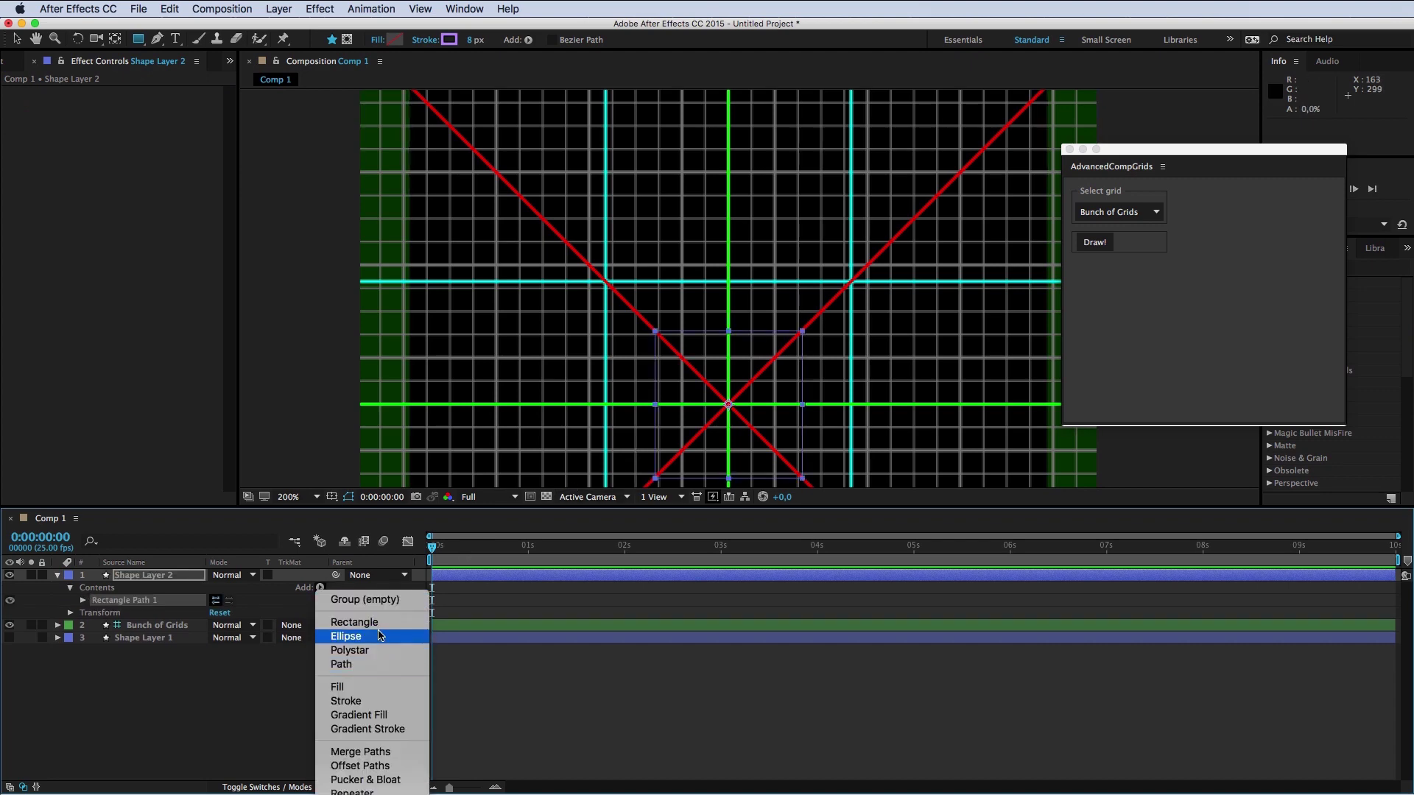
{"action": "left_click", "coordinate": [346, 701]}
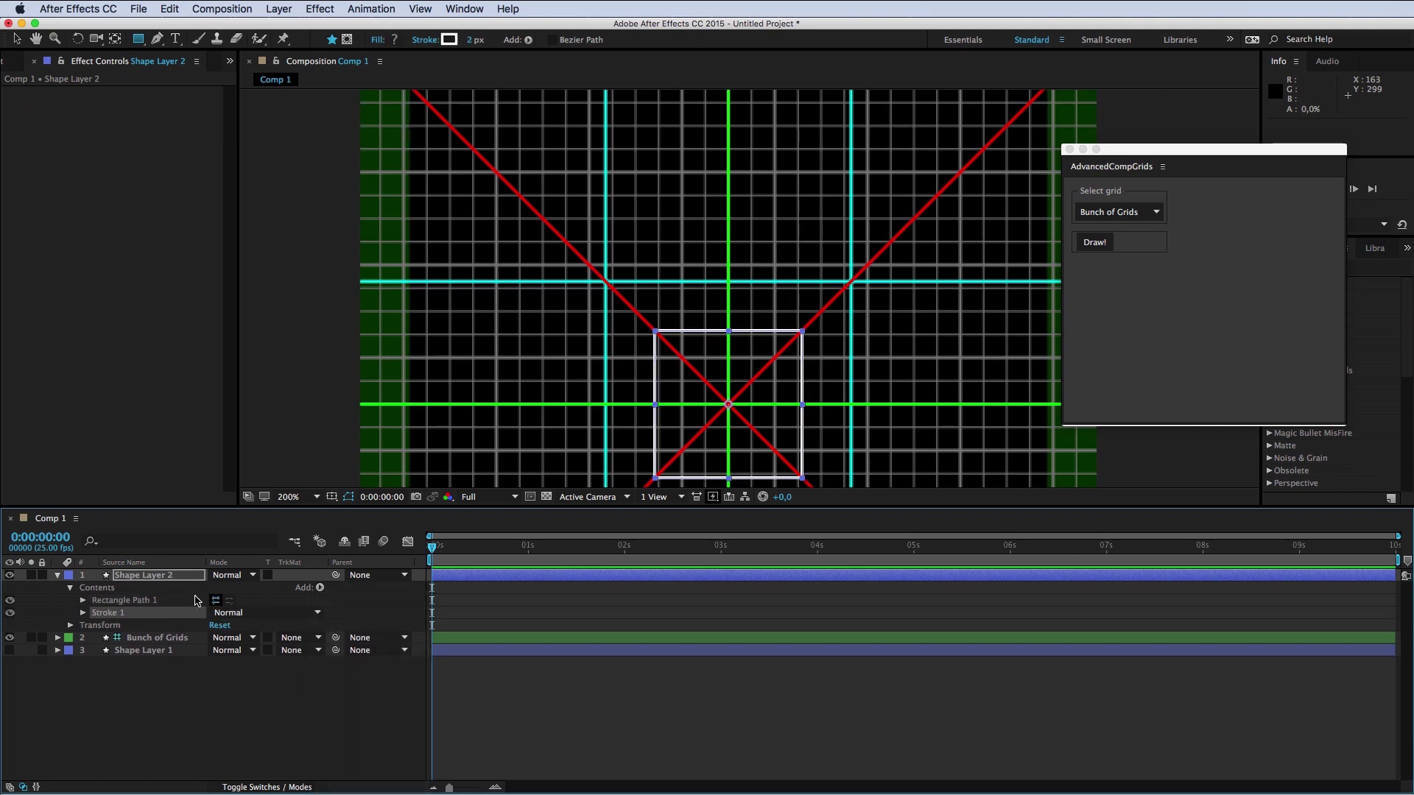
{"action": "left_click", "coordinate": [472, 40]}
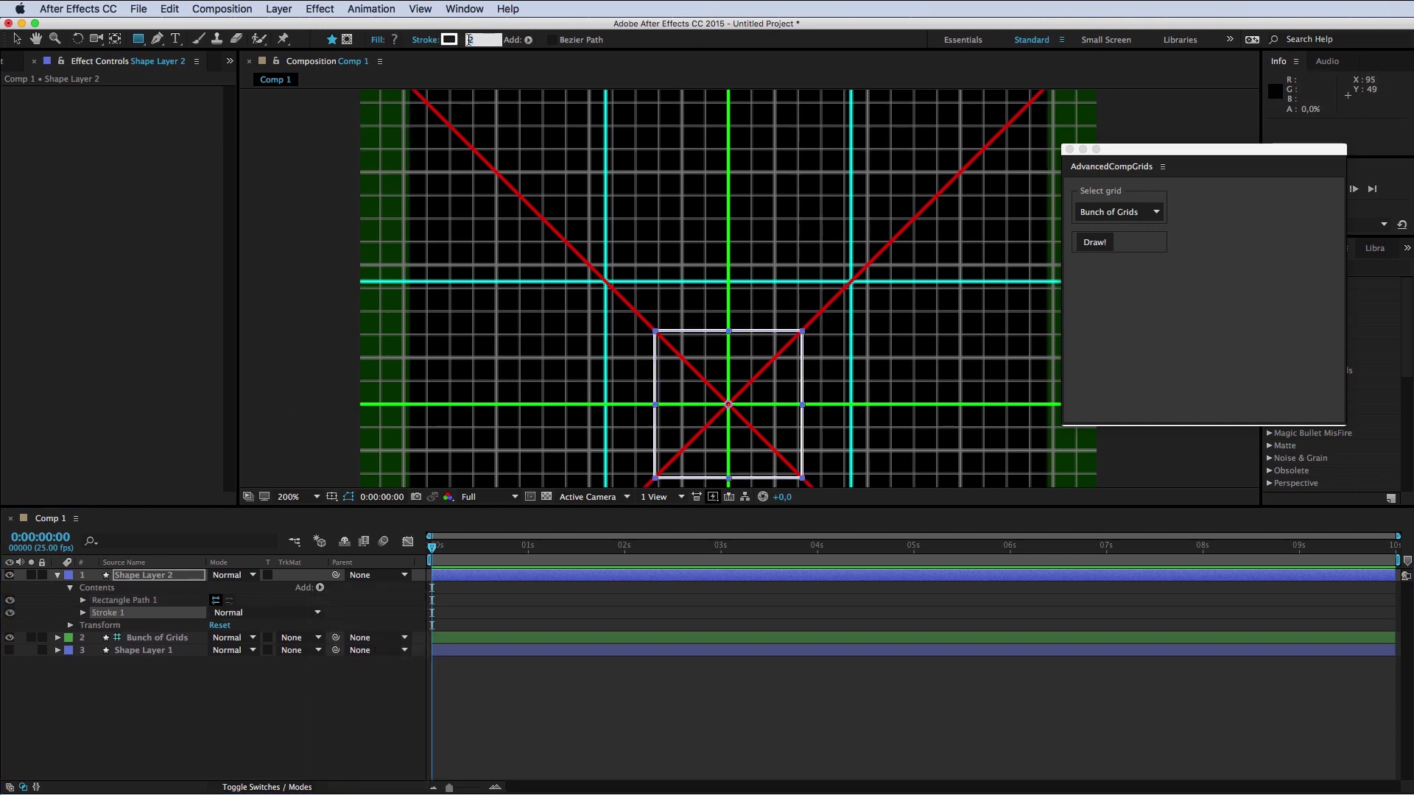
{"action": "type", "text": "8"}
{"action": "key", "text": "Return"}
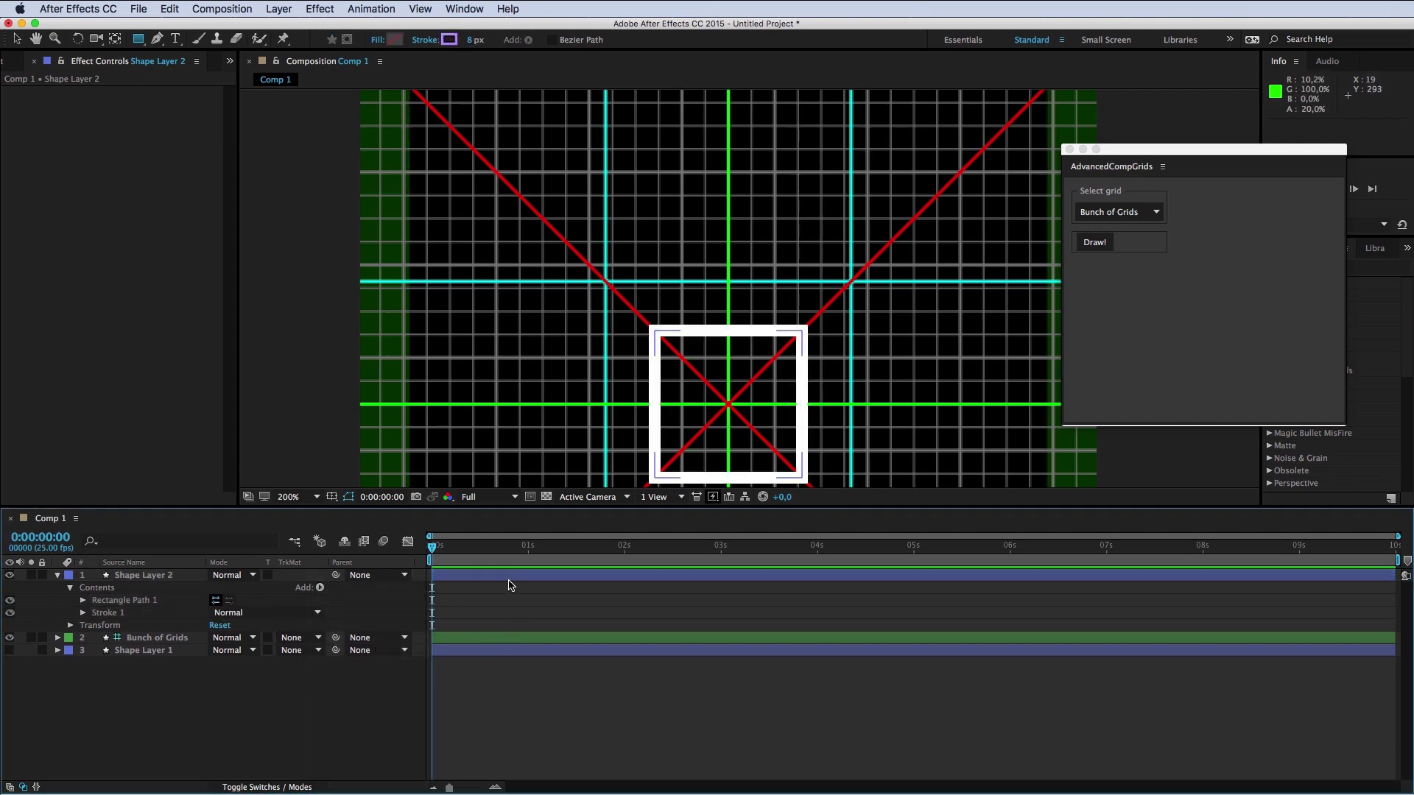
Step: Move the square so its bottom-right corner sits on the comp centre
{"action": "left_click", "coordinate": [582, 613]}
{"action": "left_click", "coordinate": [566, 577]}
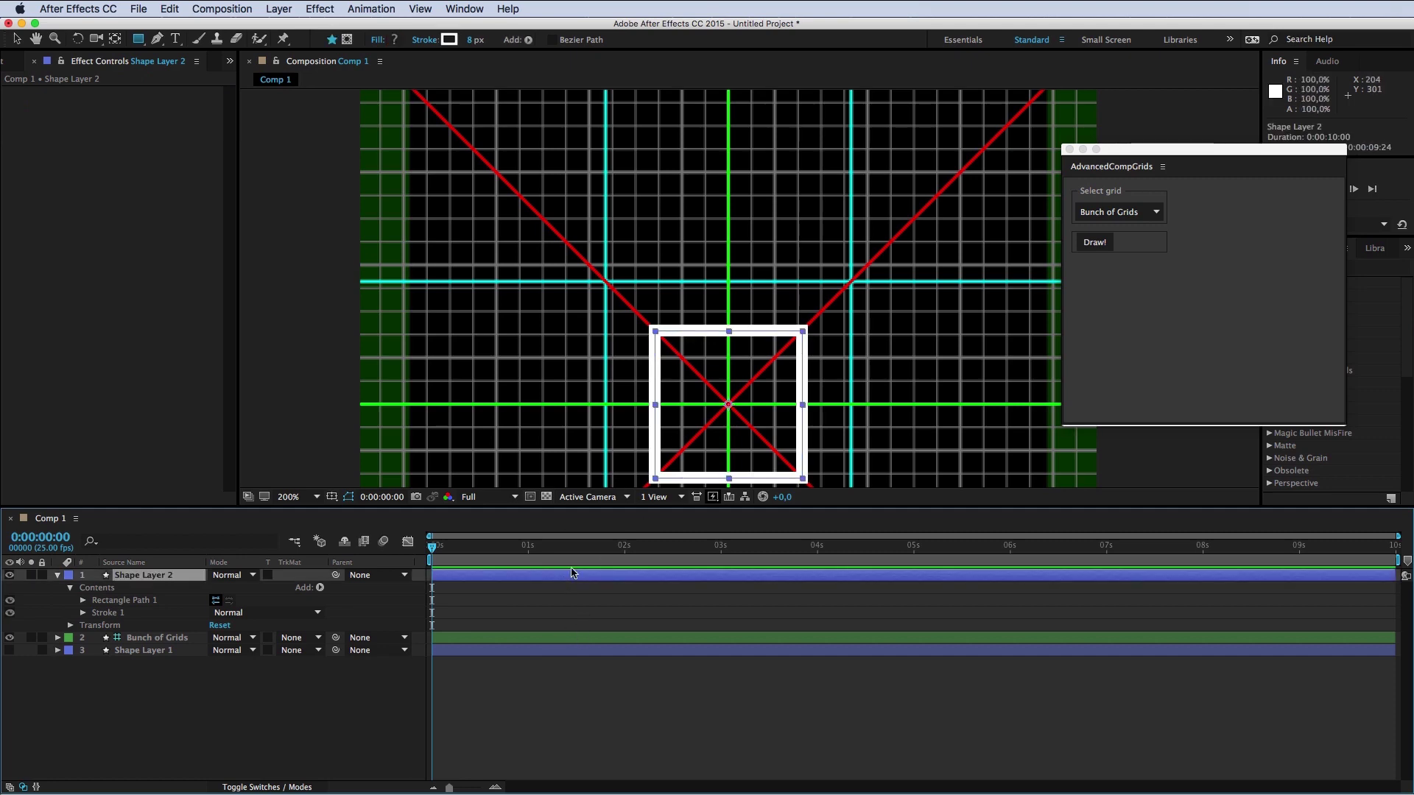
{"action": "key", "text": "v"}
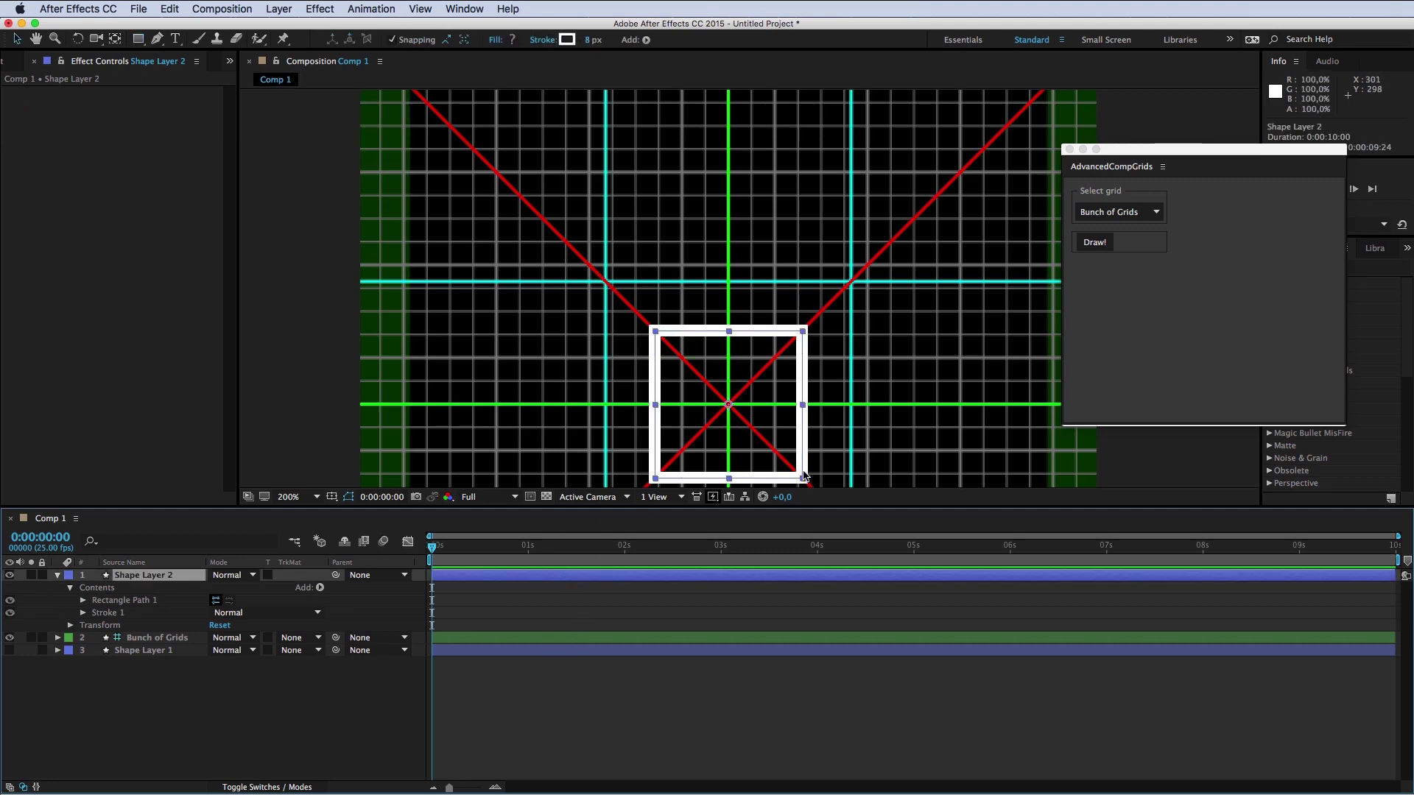
{"action": "left_click_drag", "start_coordinate": [805, 462], "coordinate": [732, 390]}
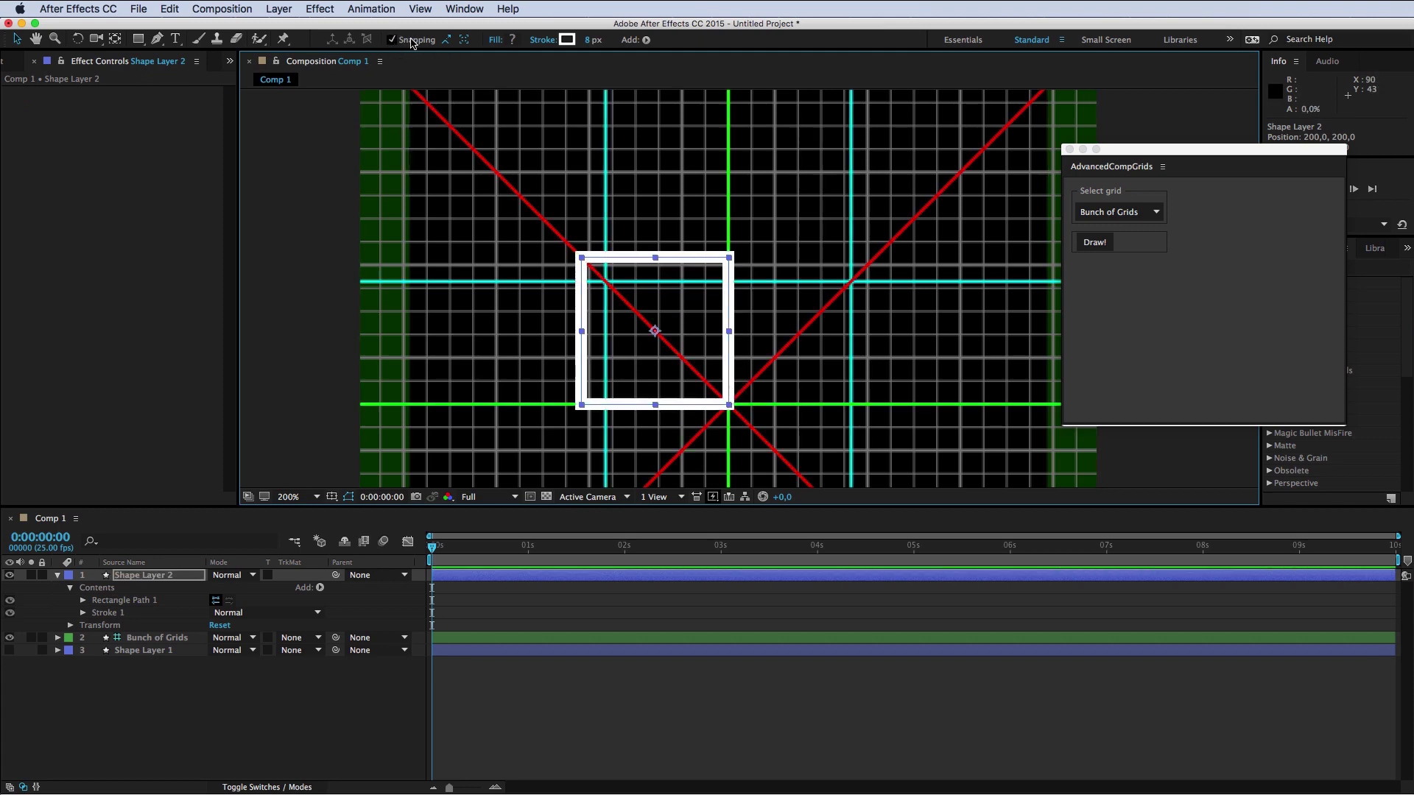
{"action": "scroll", "coordinate": [729, 413], "scroll_direction": "up", "scroll_amount": 1}
{"action": "scroll", "coordinate": [729, 412], "scroll_direction": "up", "scroll_amount": 1}
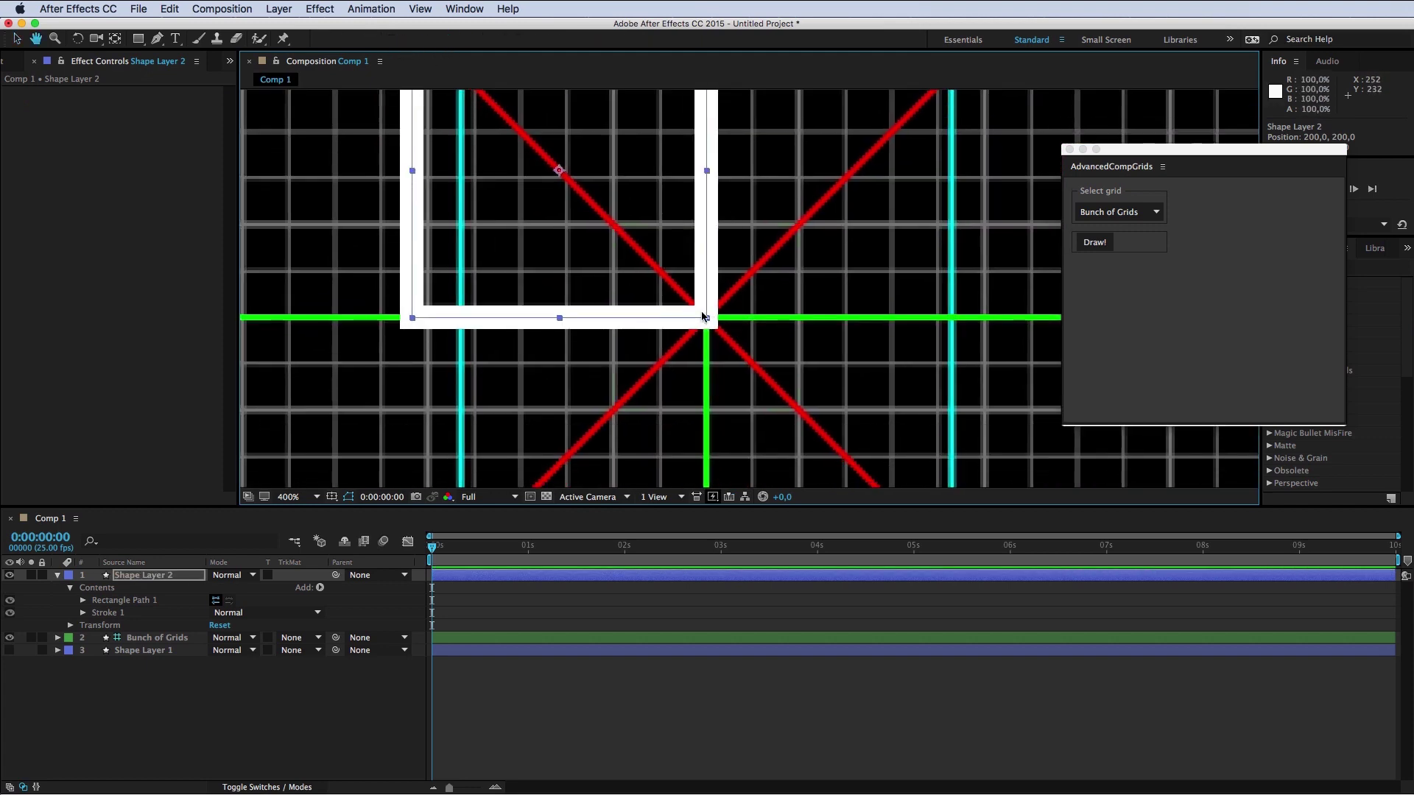
{"action": "scroll", "coordinate": [788, 416], "scroll_direction": "down", "scroll_amount": 2}
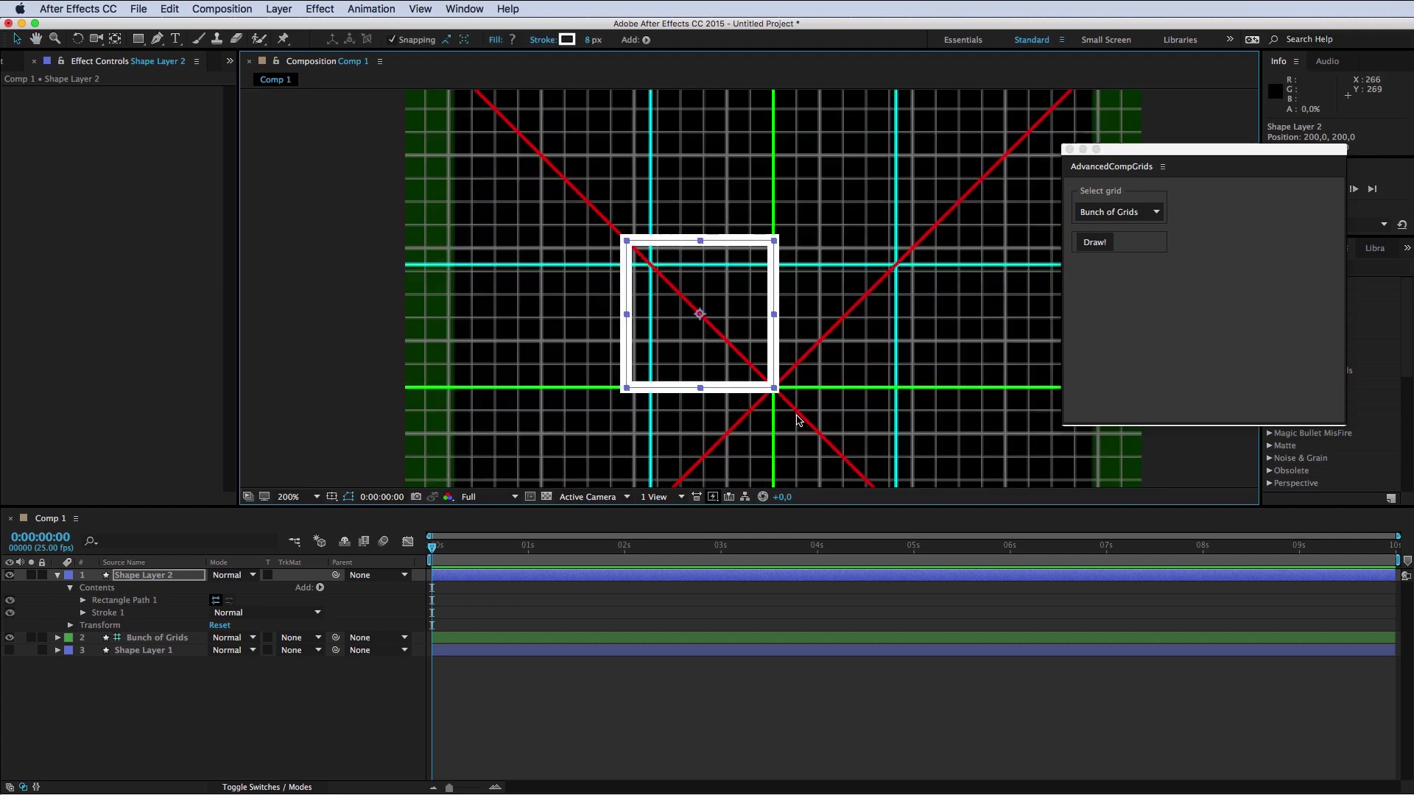
{"action": "key", "text": "g"}
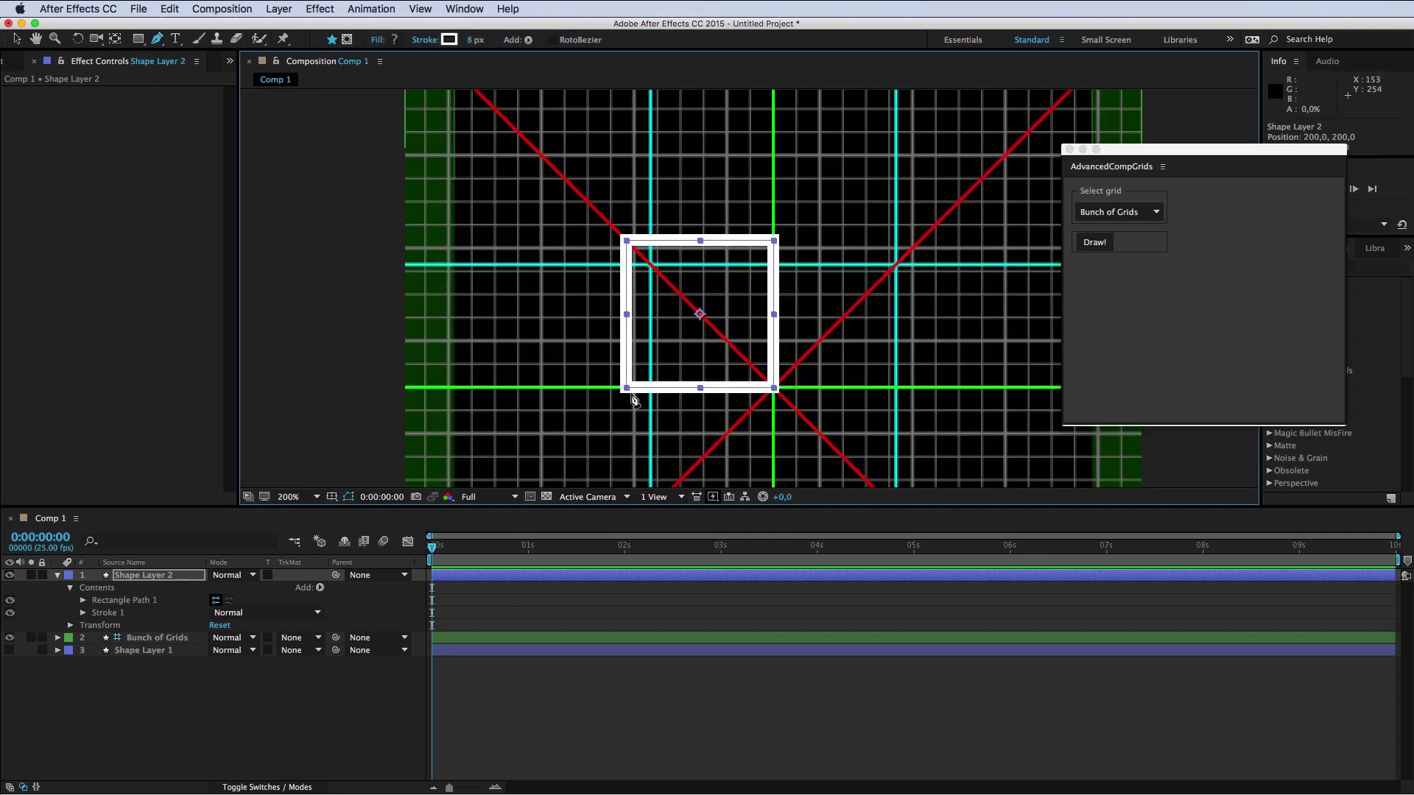
{"action": "left_click", "coordinate": [458, 600]}
{"action": "left_click", "coordinate": [383, 578]}
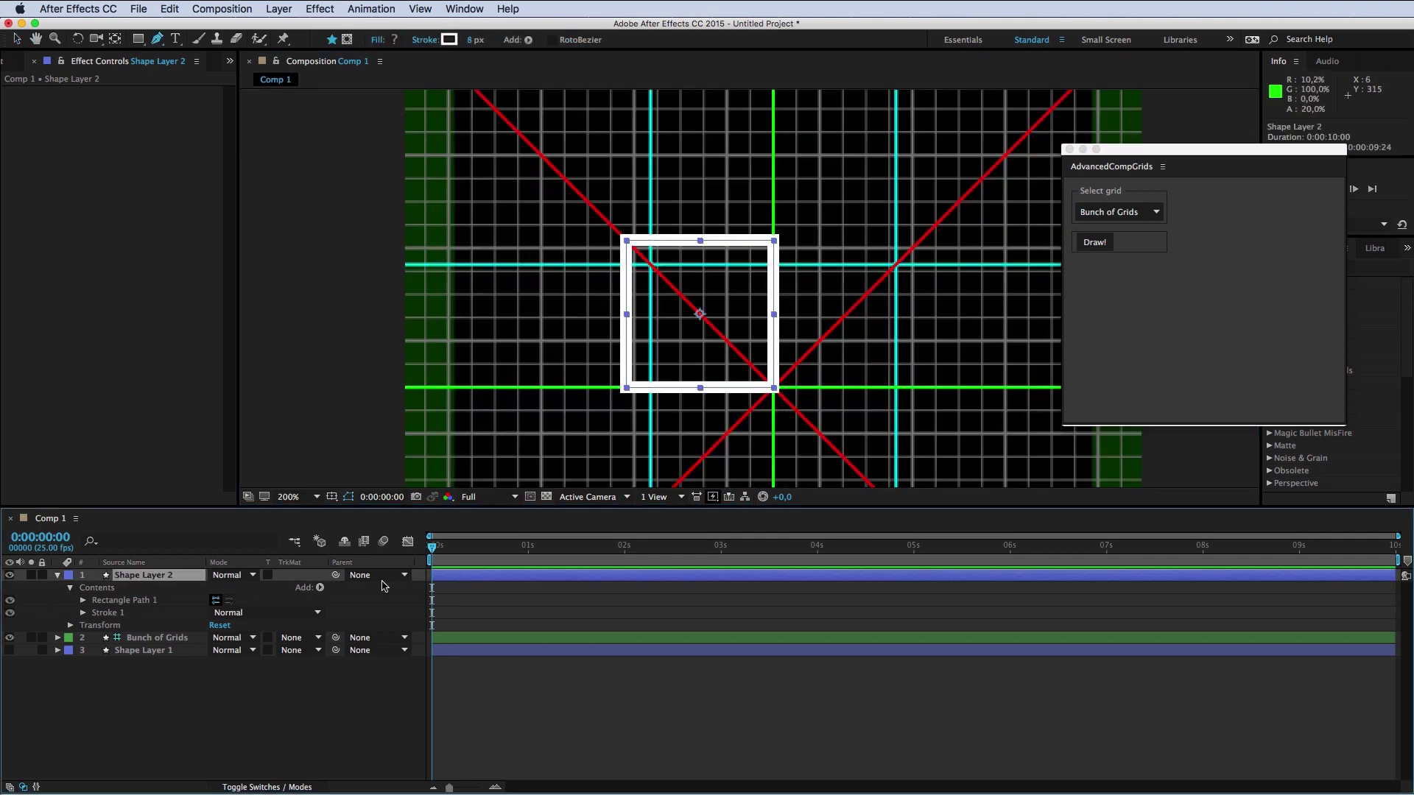
{"action": "left_click", "coordinate": [146, 601]}
Step: Convert Rectangle Path 1 to a Bezier path and show its vertices
{"action": "right_click", "coordinate": [132, 603]}
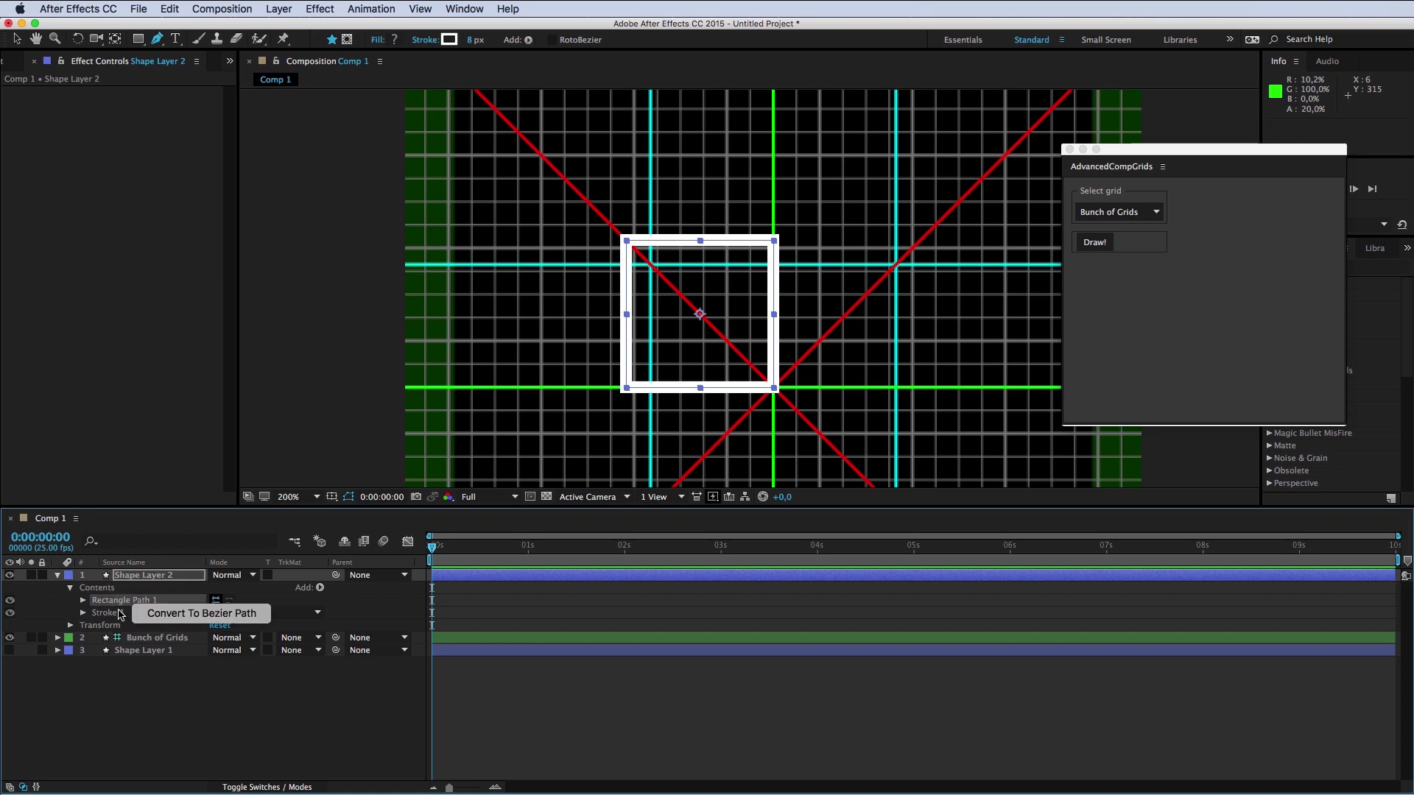
{"action": "left_click", "coordinate": [238, 615]}
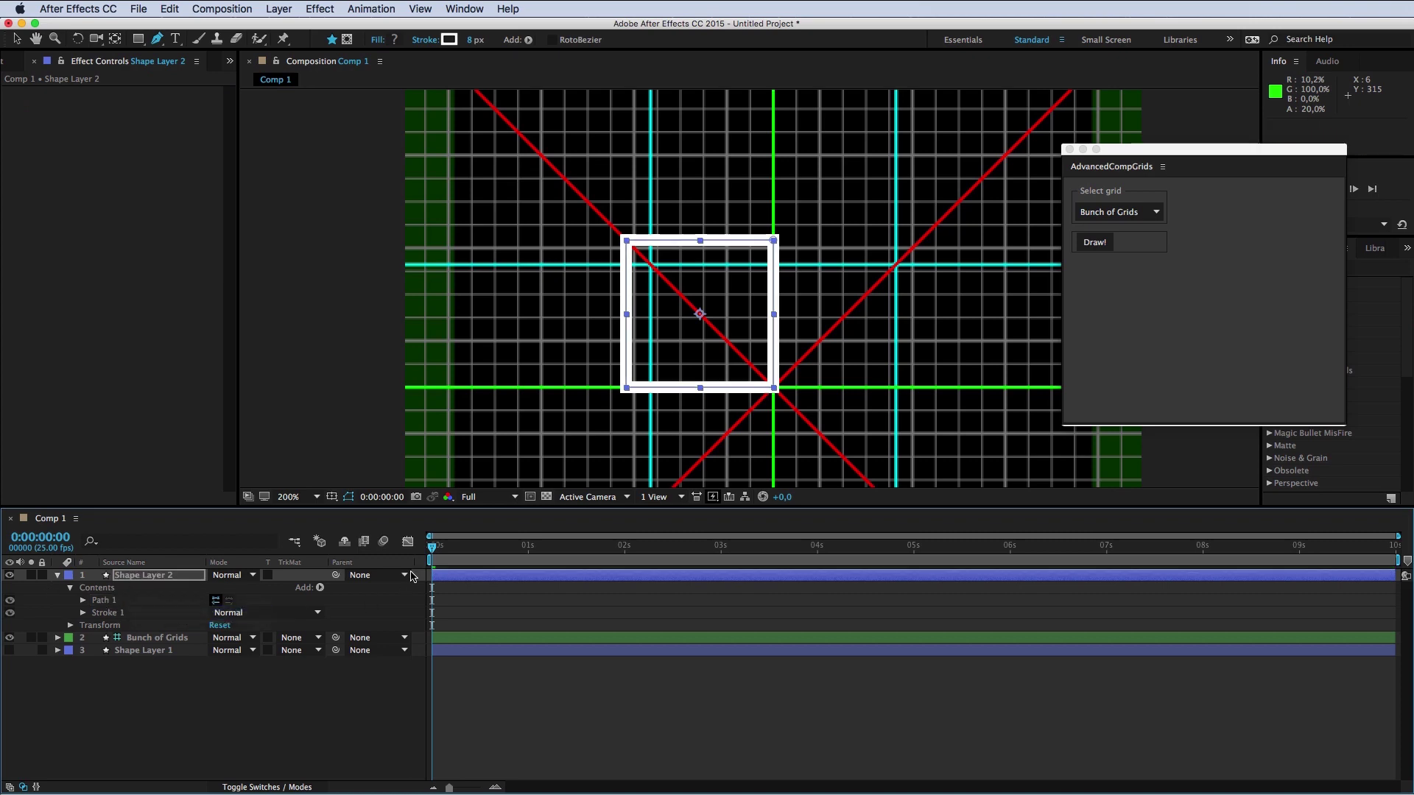
{"action": "left_click", "coordinate": [102, 603]}
{"action": "left_click", "coordinate": [622, 394]}
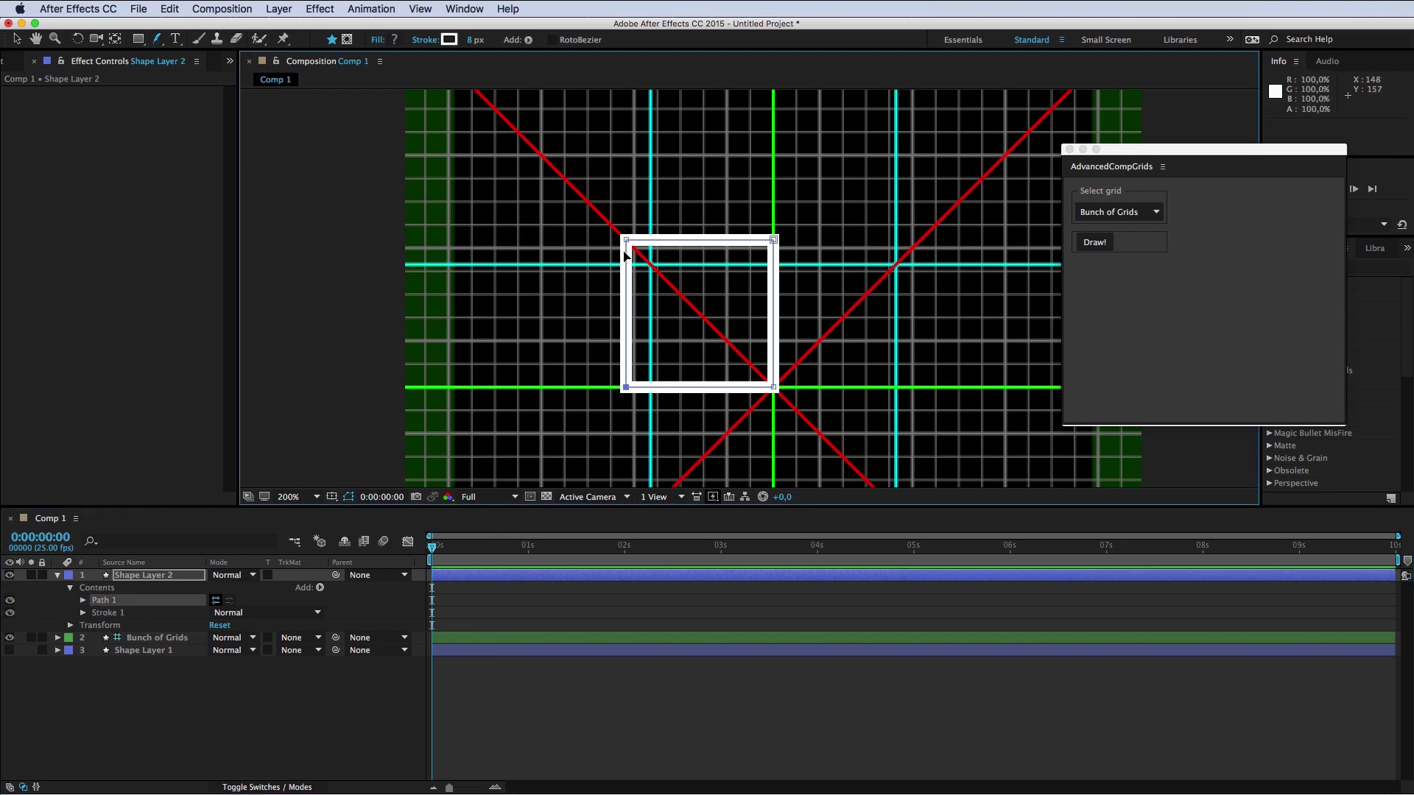
Step: Drag the square's two left vertices far left, out of the frame
{"action": "left_click", "coordinate": [628, 240]}
{"action": "left_click", "coordinate": [626, 388], "text": "shift"}
{"action": "key", "text": "v"}
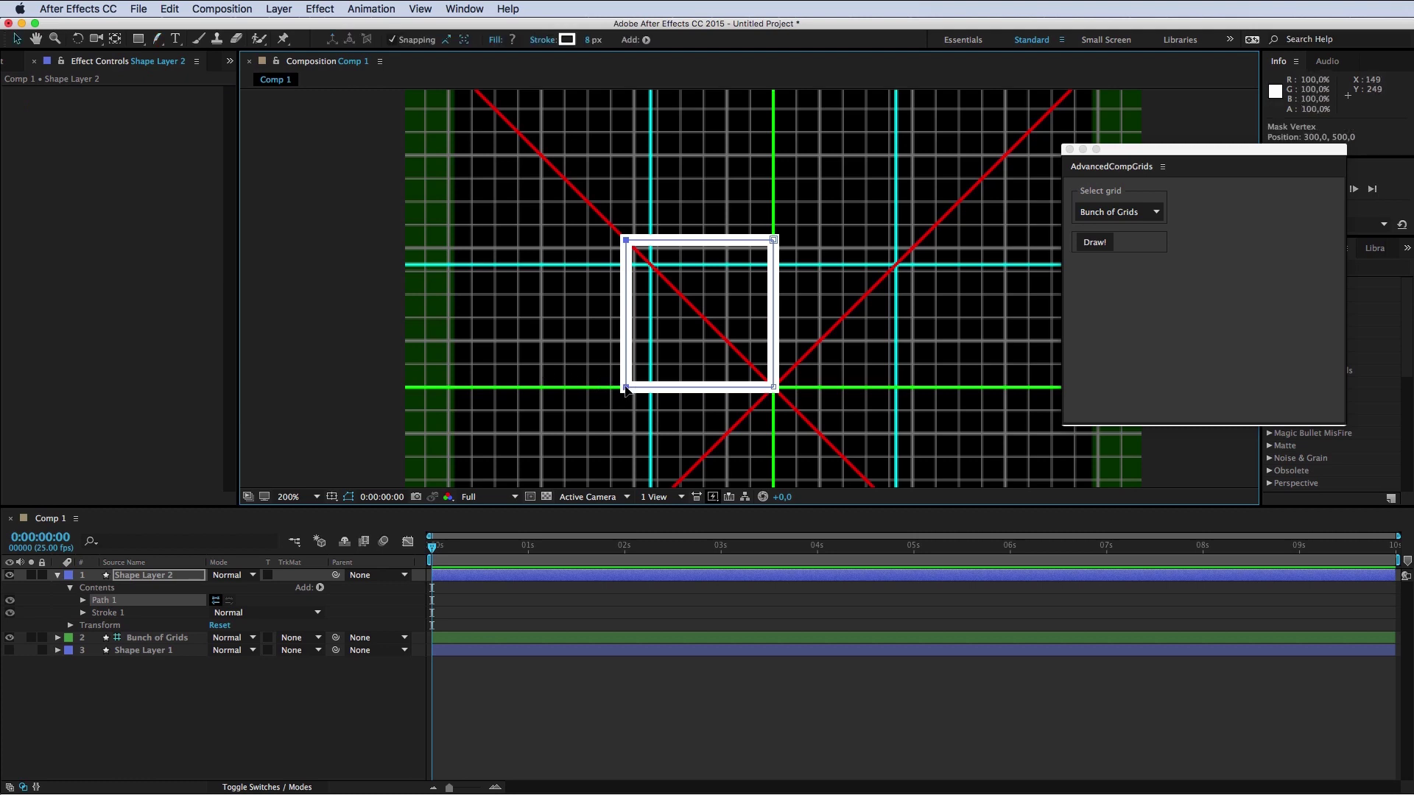
{"action": "left_click_drag", "start_coordinate": [626, 388], "coordinate": [397, 387]}
{"action": "mouse_move", "coordinate": [479, 286]}
{"action": "left_mouse_down"}
{"action": "mouse_move", "coordinate": [478, 431]}
{"action": "mouse_move", "coordinate": [491, 296]}
{"action": "left_mouse_up"}
{"action": "left_click", "coordinate": [521, 595]}
{"action": "left_click", "coordinate": [545, 575]}
Step: Pull the square's top edge up past the top of the comp
{"action": "key", "text": "g"}
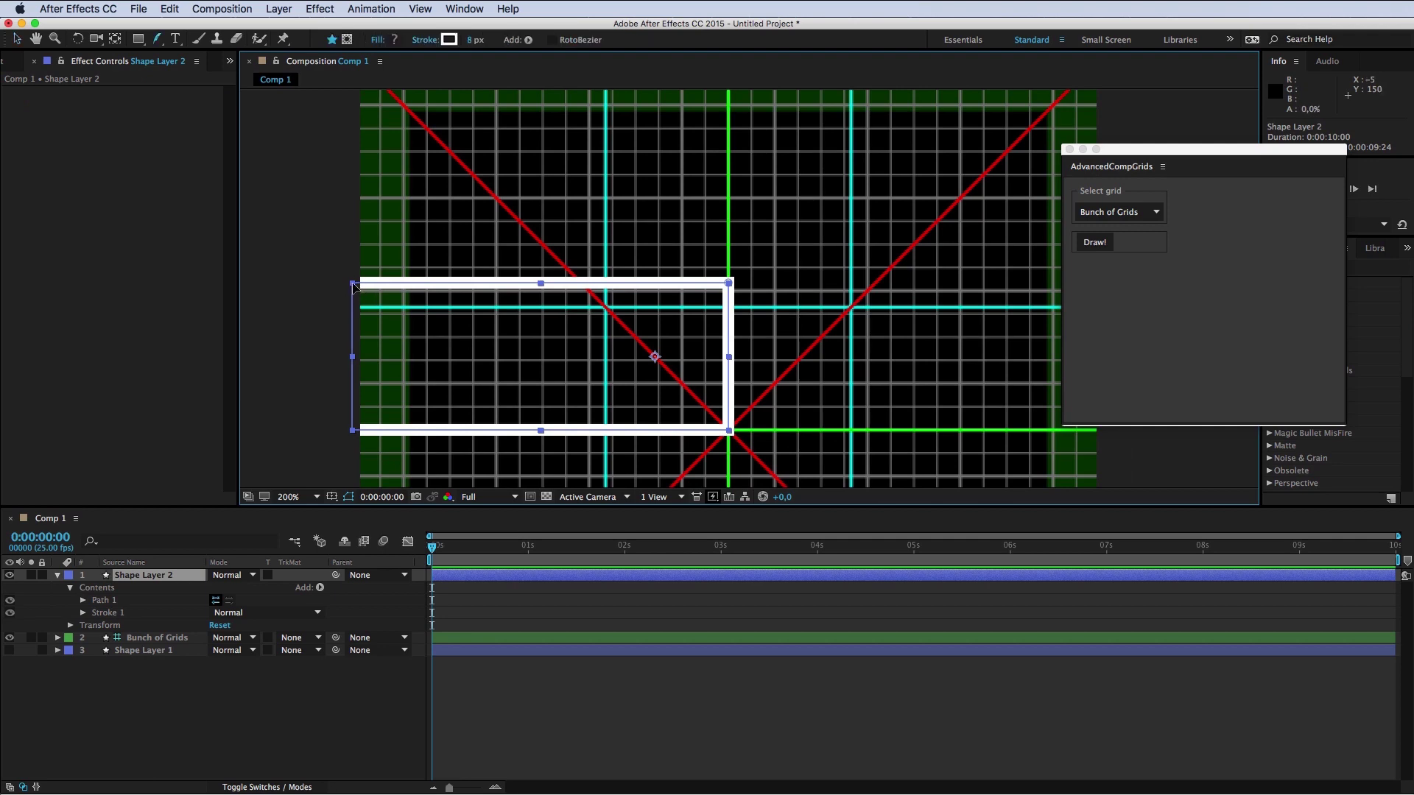
{"action": "left_click", "coordinate": [354, 284]}
{"action": "left_click_drag", "start_coordinate": [709, 336], "coordinate": [734, 476]}
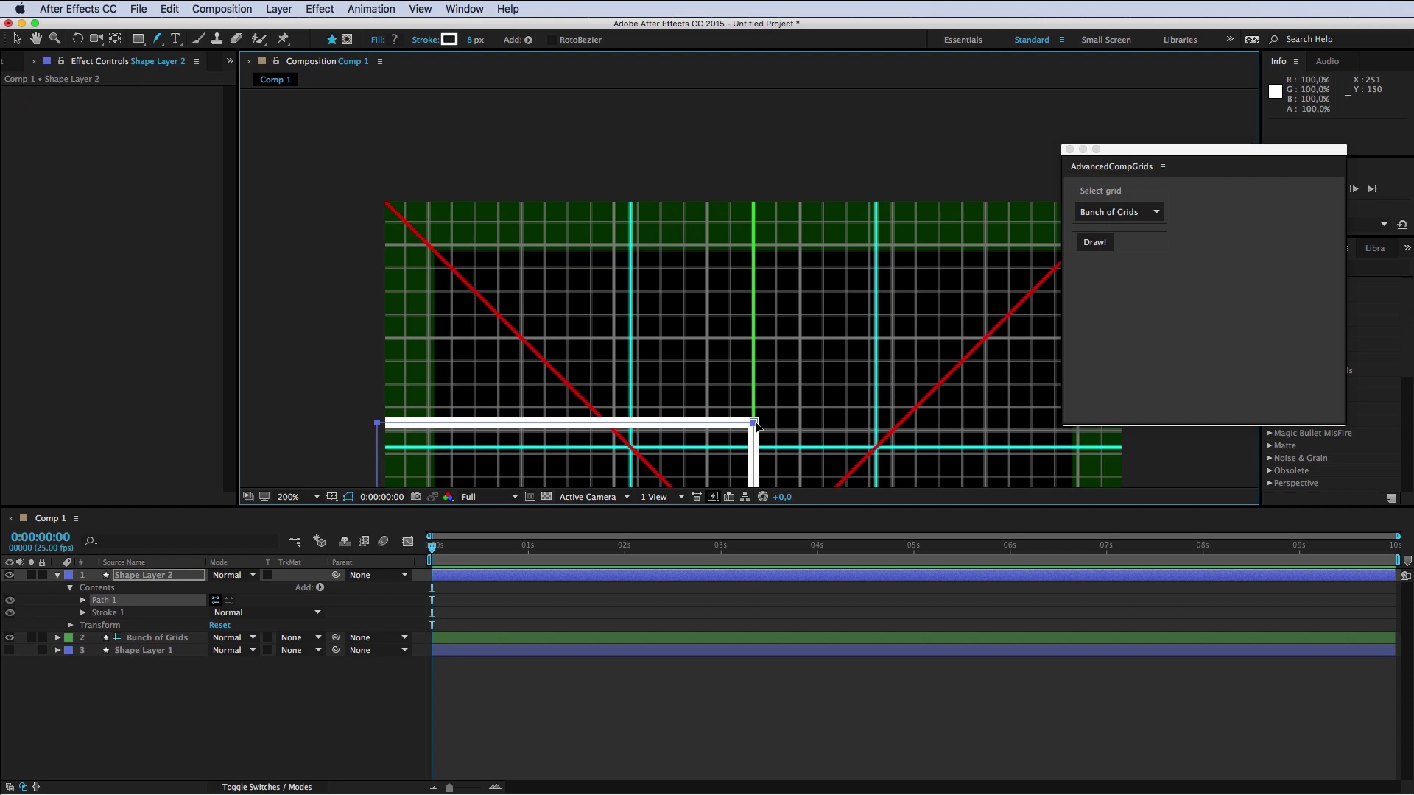
{"action": "key", "text": "v"}
{"action": "left_click_drag", "start_coordinate": [755, 425], "coordinate": [724, 191]}
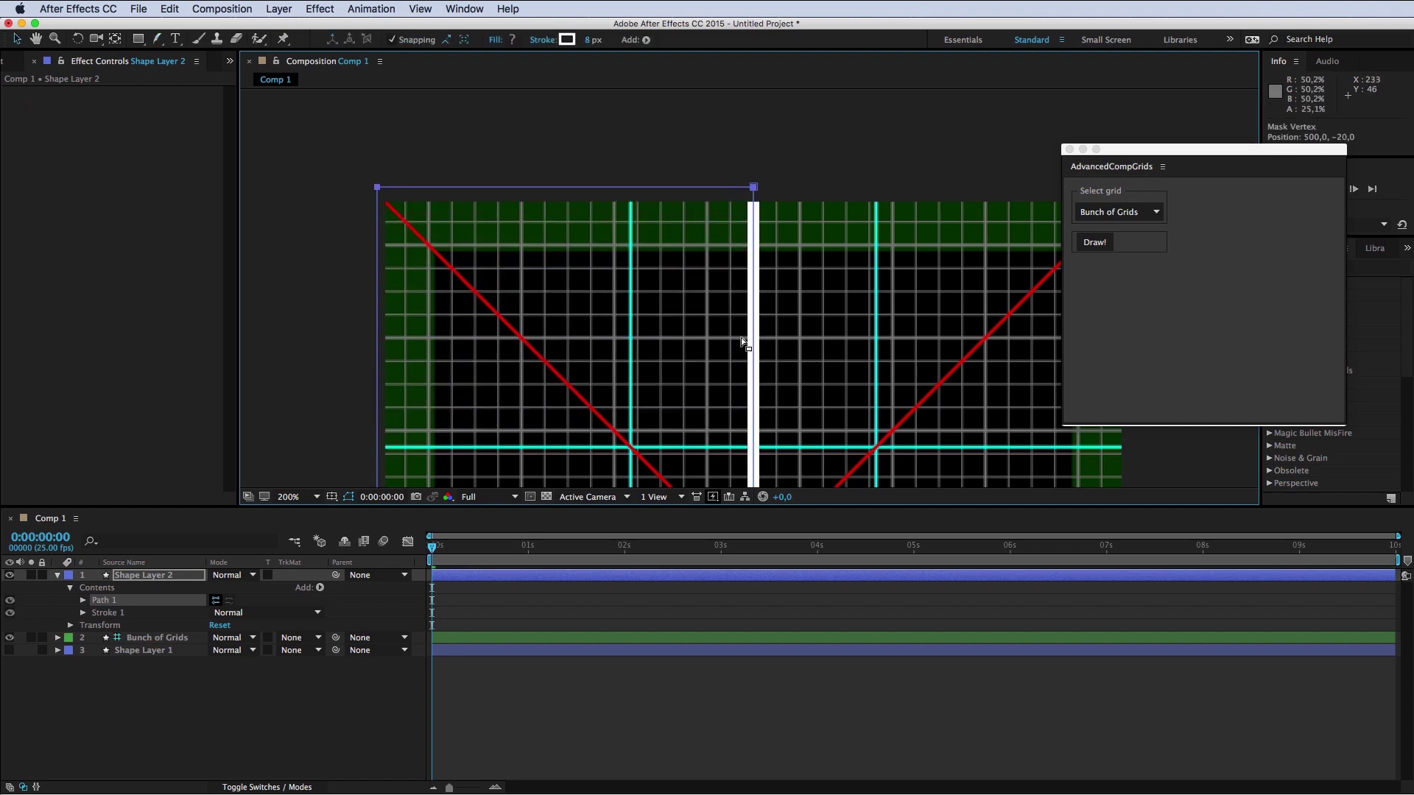
{"action": "left_click_drag", "start_coordinate": [744, 343], "coordinate": [747, 313]}
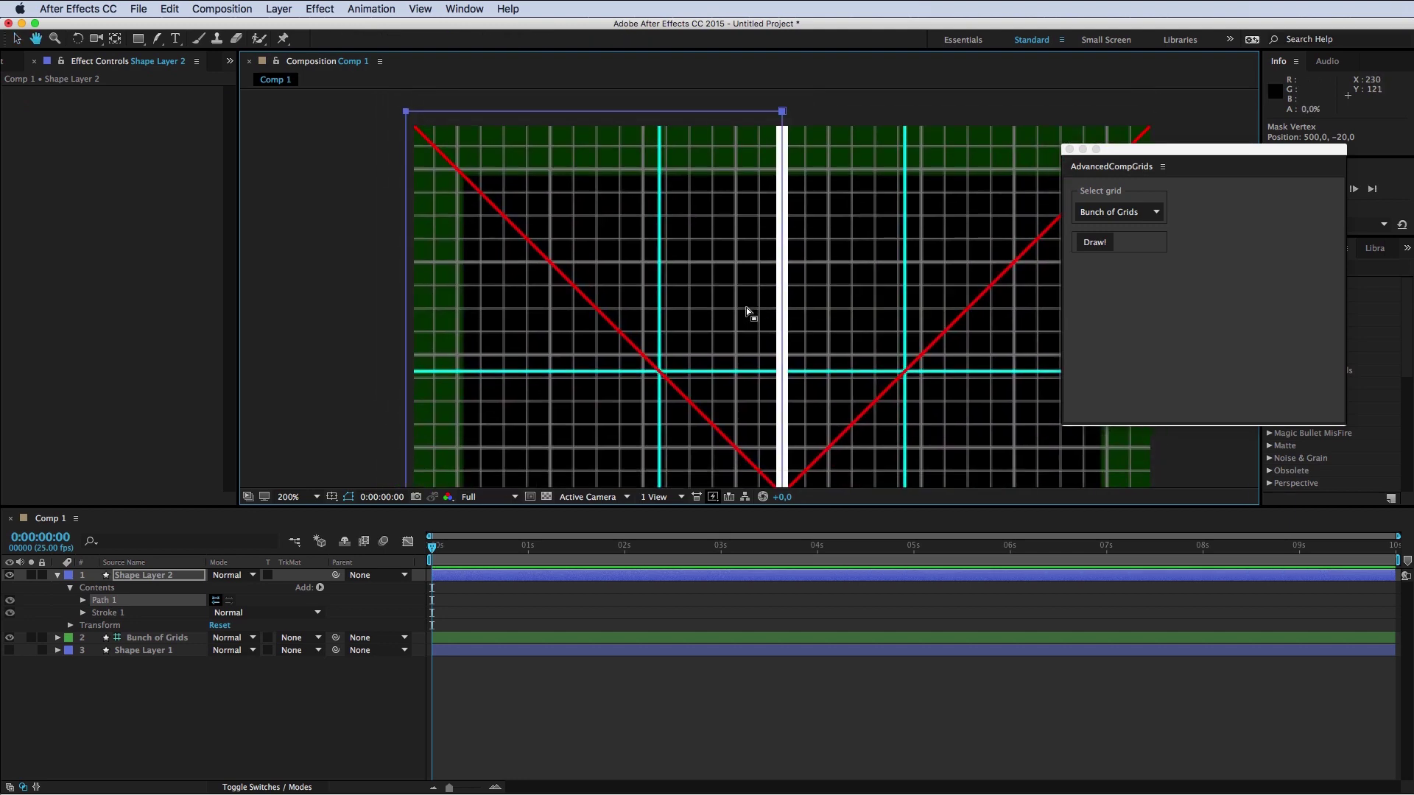
{"action": "left_click", "coordinate": [607, 606]}
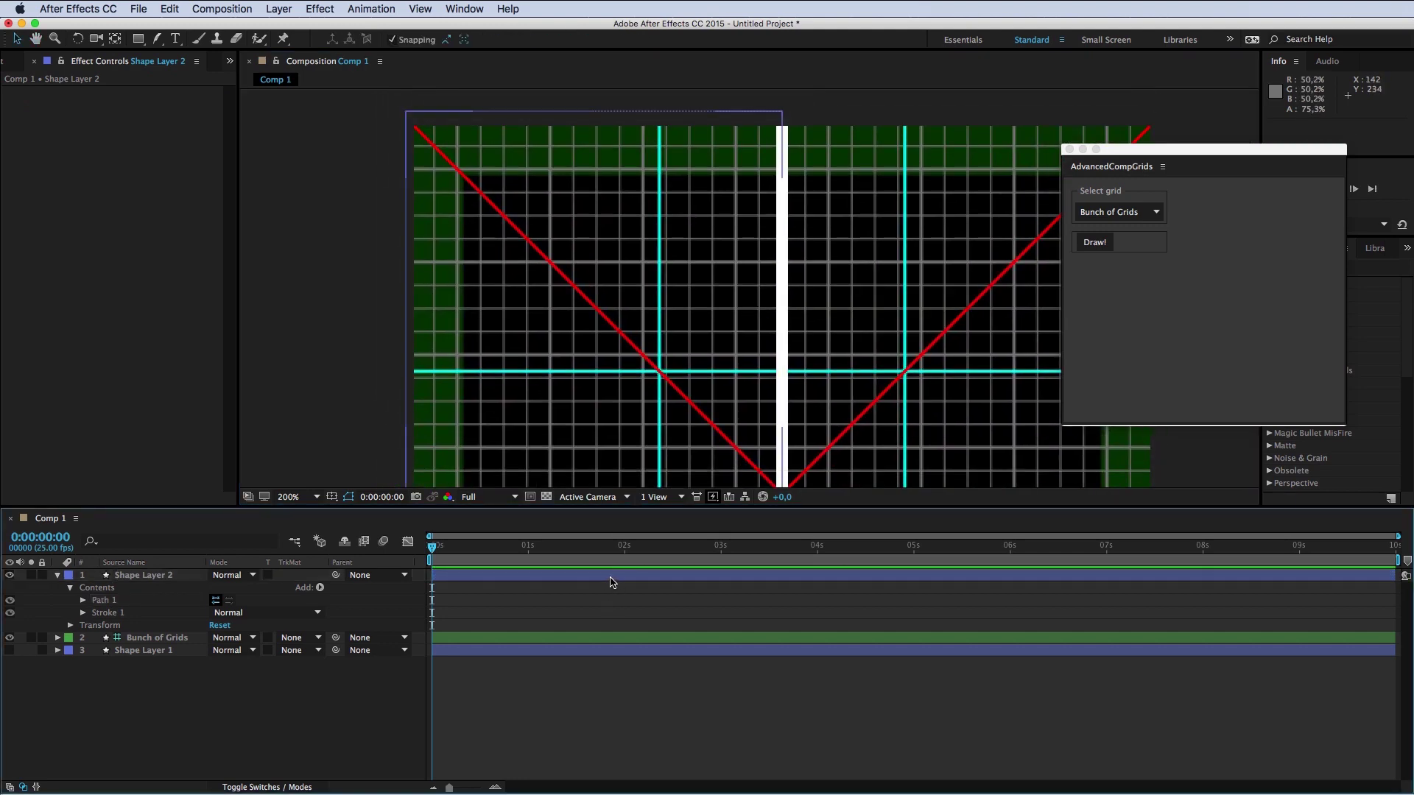
{"action": "left_click", "coordinate": [610, 579]}
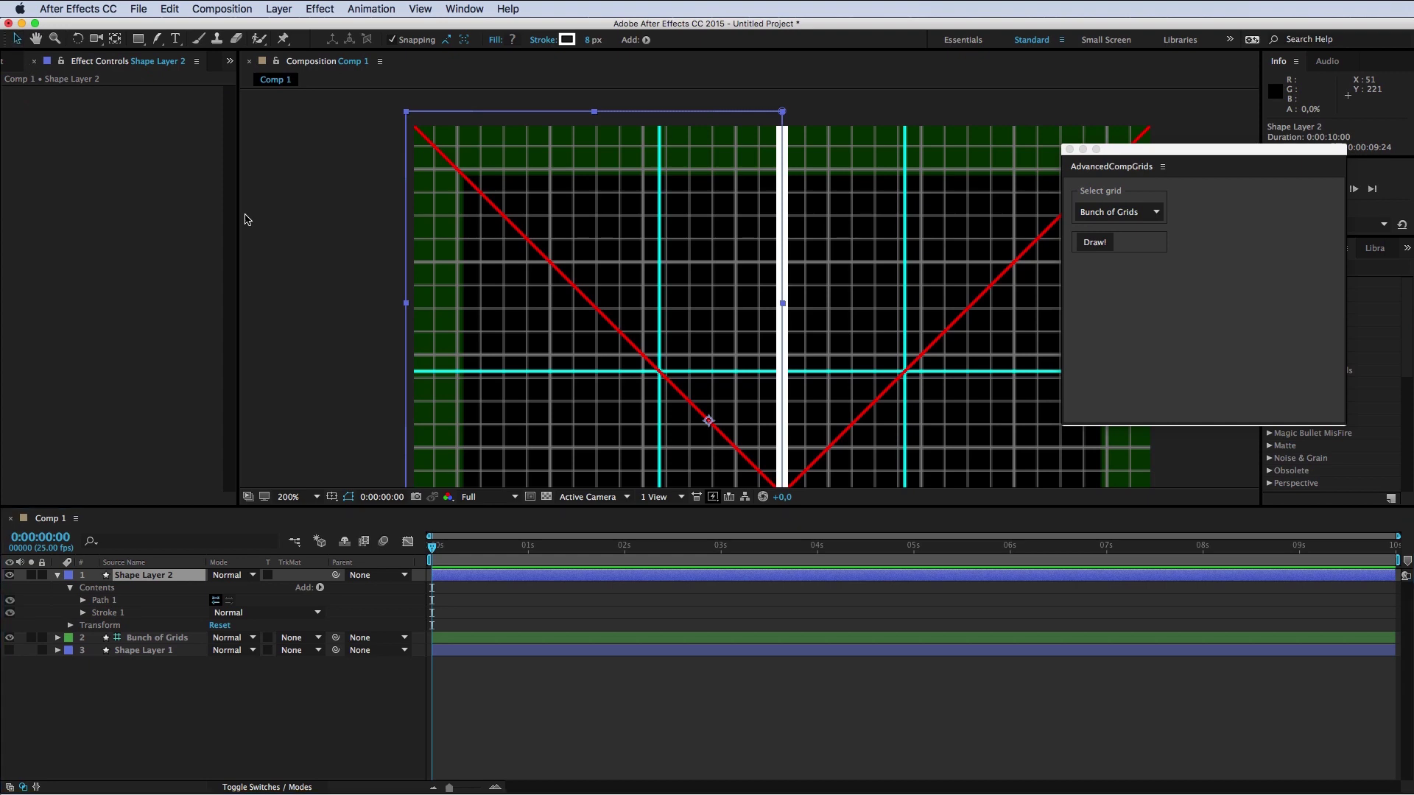
{"action": "scroll", "coordinate": [646, 274], "scroll_direction": "down", "scroll_amount": 5}
Step: Duplicate the L-shape layer four times, dragging each copy up-left along the diagonal
{"action": "key", "text": "super+d"}
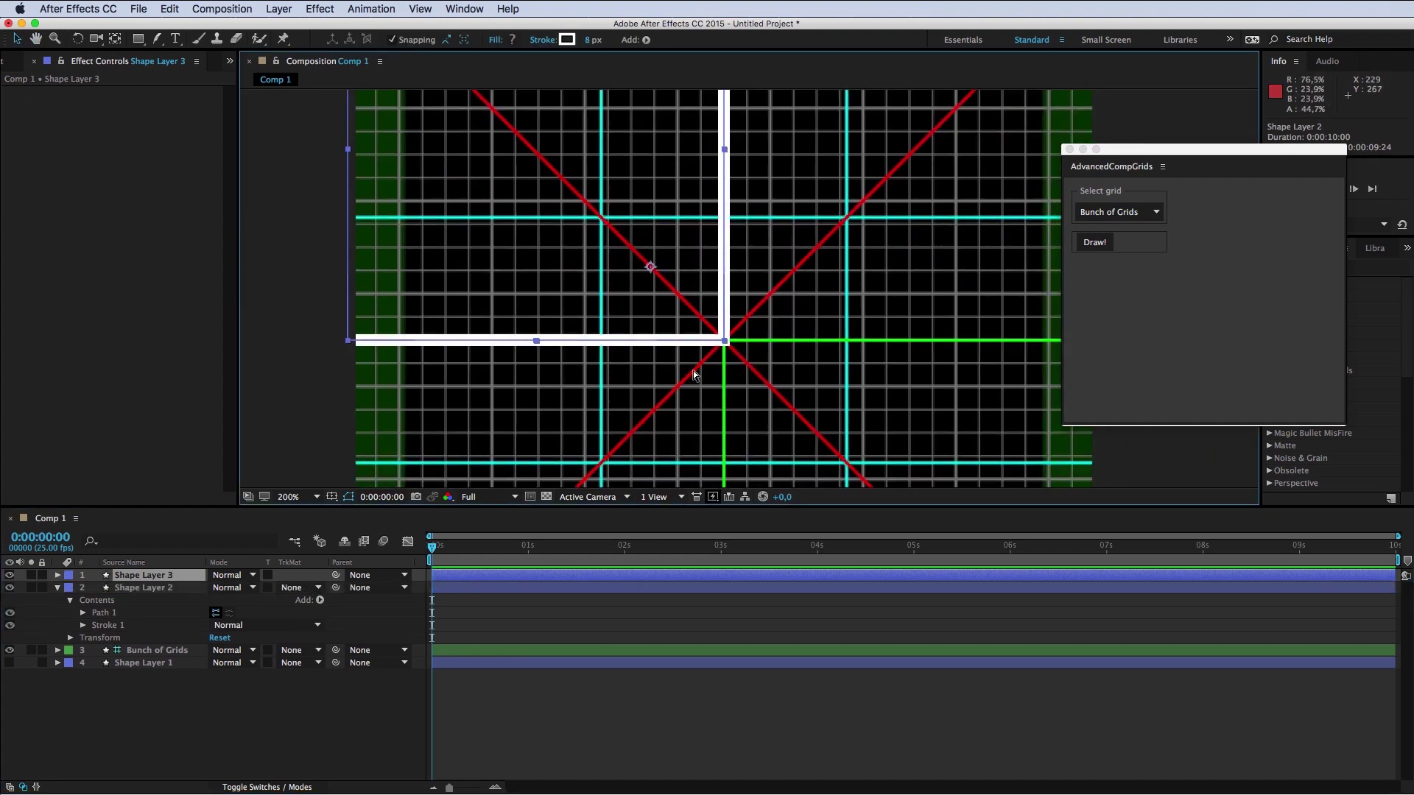
{"action": "scroll", "coordinate": [651, 303], "scroll_direction": "up", "scroll_amount": 1}
{"action": "scroll", "coordinate": [690, 319], "scroll_direction": "up", "scroll_amount": 1}
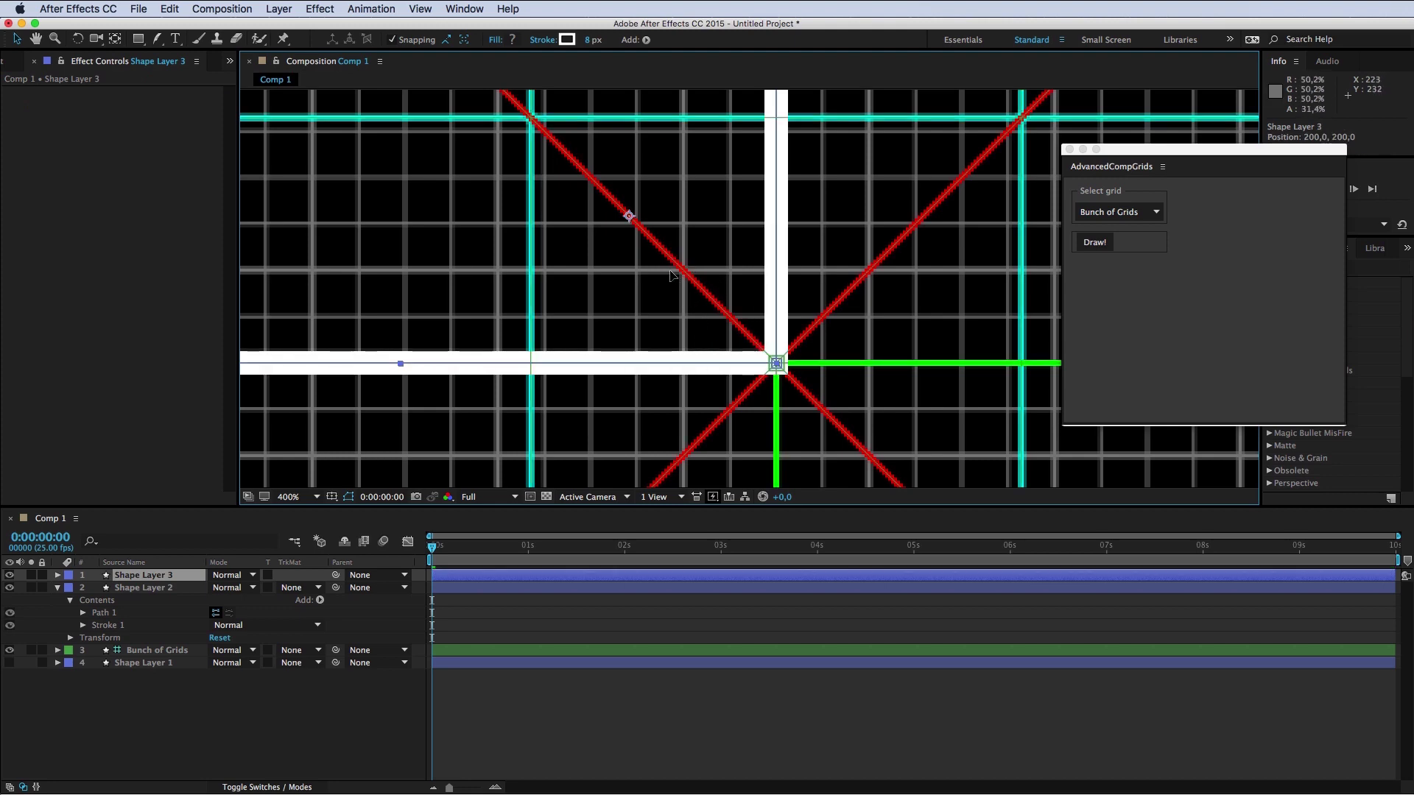
{"action": "mouse_move", "coordinate": [709, 354]}
{"action": "left_mouse_down"}
{"action": "mouse_move", "coordinate": [633, 241]}
{"action": "mouse_move", "coordinate": [794, 383]}
{"action": "mouse_move", "coordinate": [694, 283]}
{"action": "left_mouse_up"}
{"action": "key", "text": "super+d"}
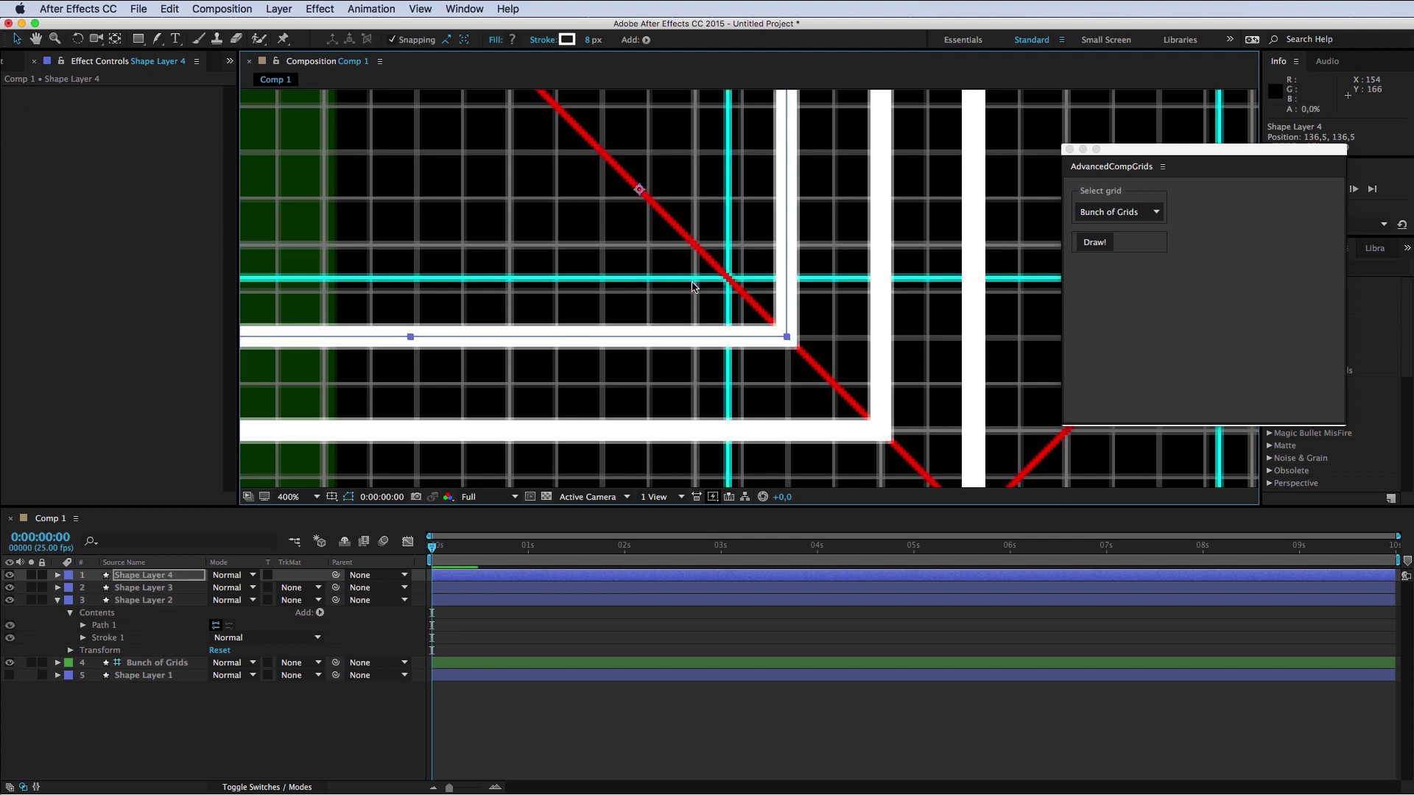
{"action": "mouse_move", "coordinate": [718, 330]}
{"action": "left_mouse_down"}
{"action": "mouse_move", "coordinate": [799, 412]}
{"action": "mouse_move", "coordinate": [672, 245]}
{"action": "mouse_move", "coordinate": [683, 256]}
{"action": "left_mouse_up"}
{"action": "key", "text": "super+d"}
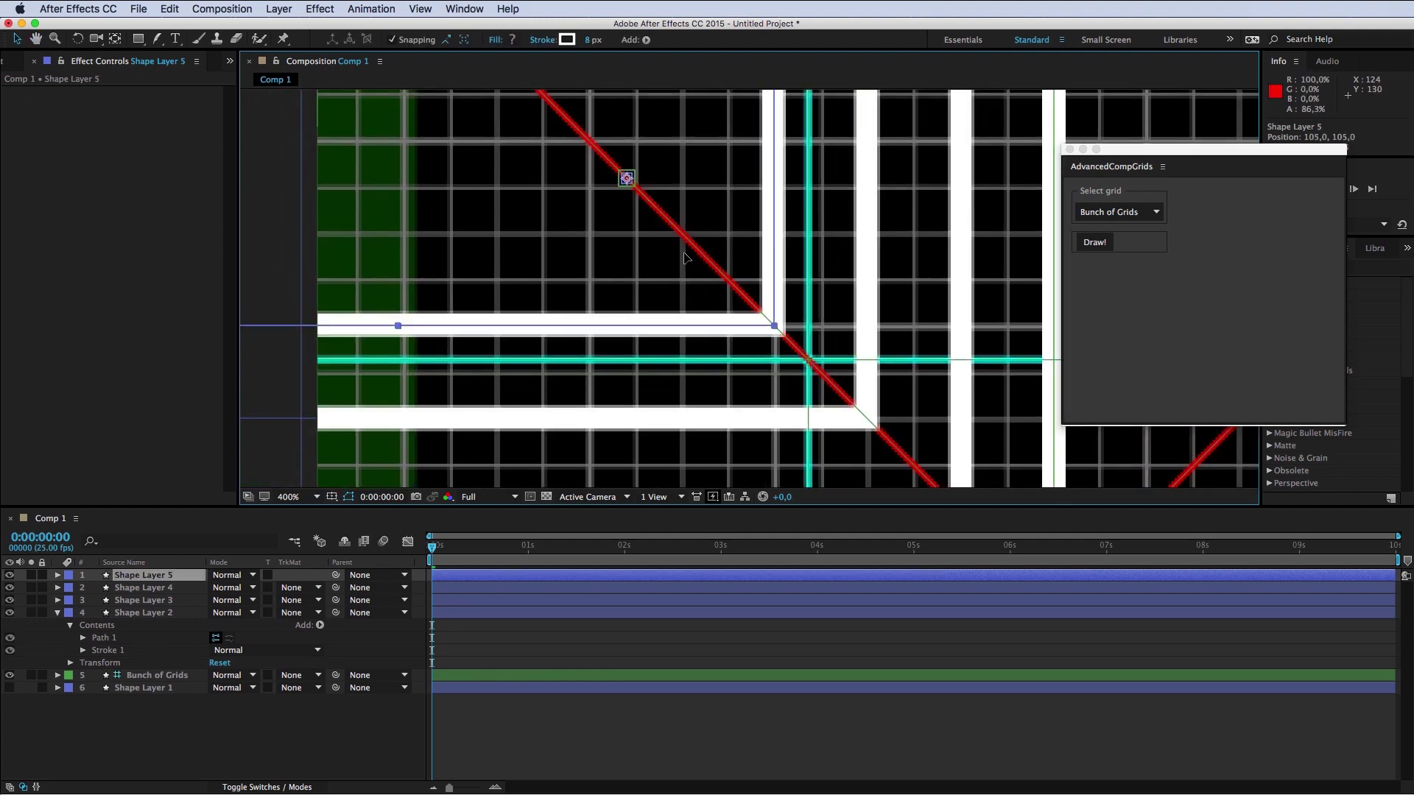
{"action": "left_click_drag", "start_coordinate": [733, 350], "coordinate": [835, 450]}
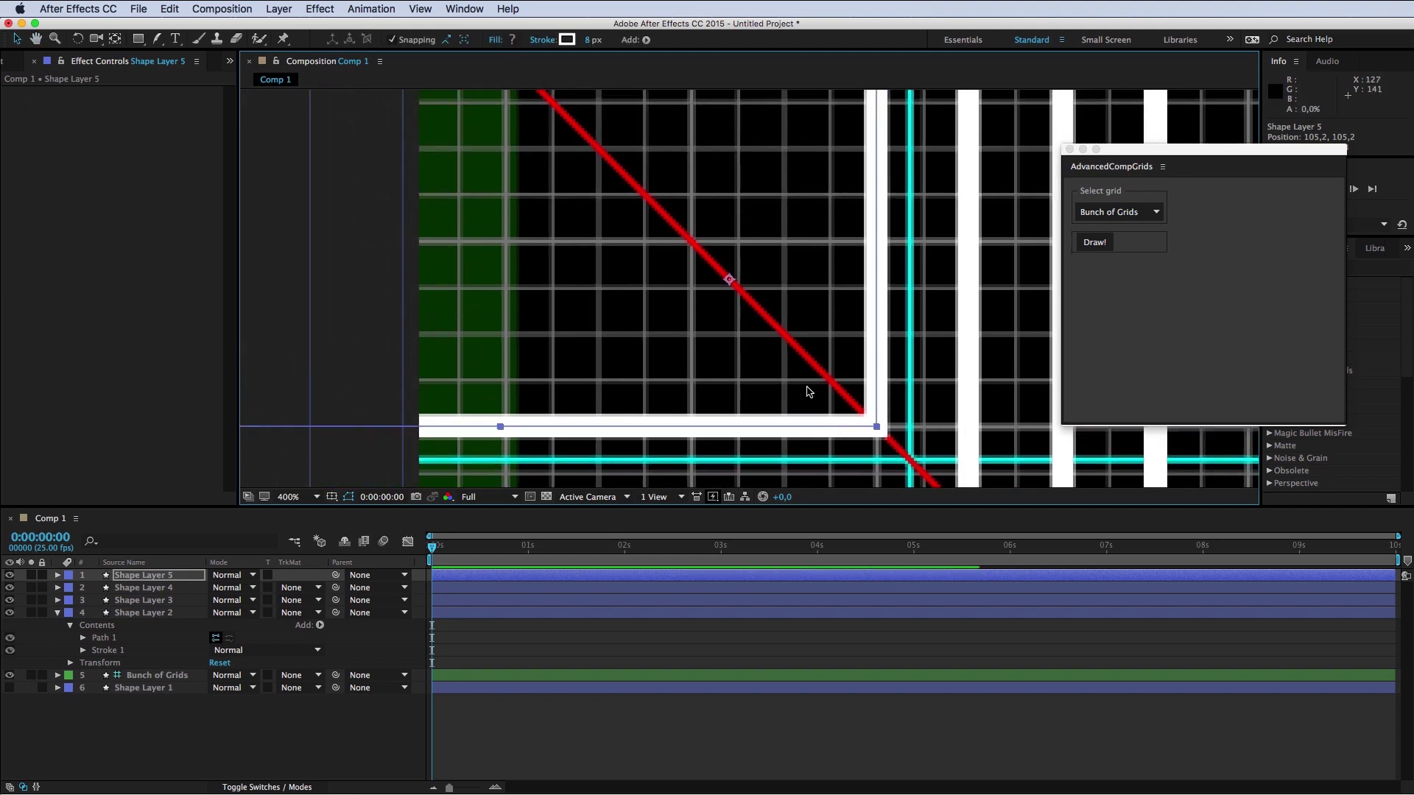
{"action": "key", "text": "super+d"}
{"action": "mouse_move", "coordinate": [809, 392]}
{"action": "left_mouse_down"}
{"action": "mouse_move", "coordinate": [720, 288]}
{"action": "mouse_move", "coordinate": [727, 351]}
{"action": "mouse_move", "coordinate": [619, 219]}
{"action": "left_mouse_up"}
Step: Add two more copies, turning off snapping to space Shape Layer 7 evenly
{"action": "key", "text": "super+d"}
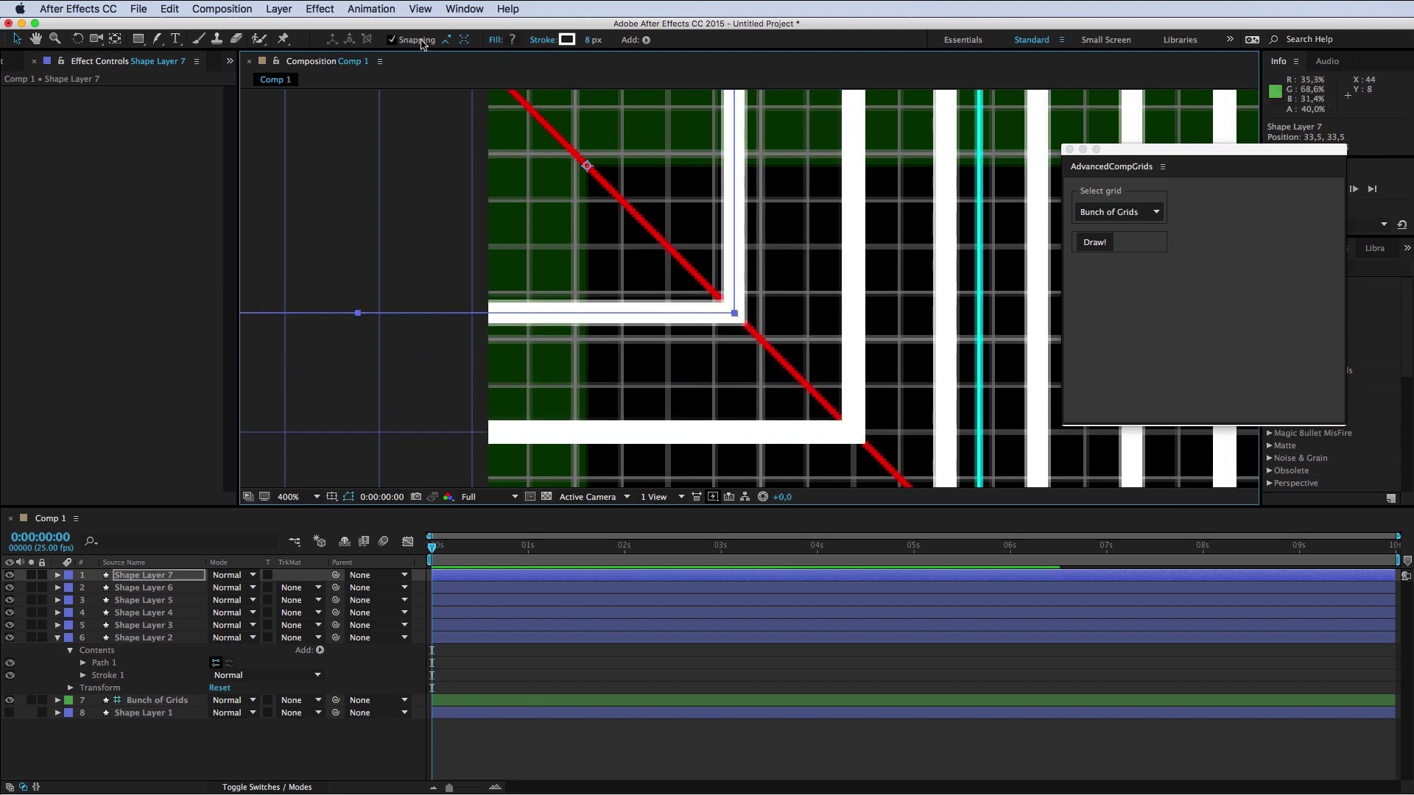
{"action": "left_click", "coordinate": [422, 41]}
{"action": "mouse_move", "coordinate": [675, 250]}
{"action": "left_mouse_down"}
{"action": "mouse_move", "coordinate": [815, 408]}
{"action": "mouse_move", "coordinate": [665, 240]}
{"action": "left_mouse_up"}
{"action": "key", "text": "ctrl+d"}
{"action": "key", "text": "ctrl+d"}
Step: Zoom the comp back to 100% and hide the Bunch of Grids layer
{"action": "key", "text": "comma"}
{"action": "key", "text": "comma"}
{"action": "key", "text": "comma"}
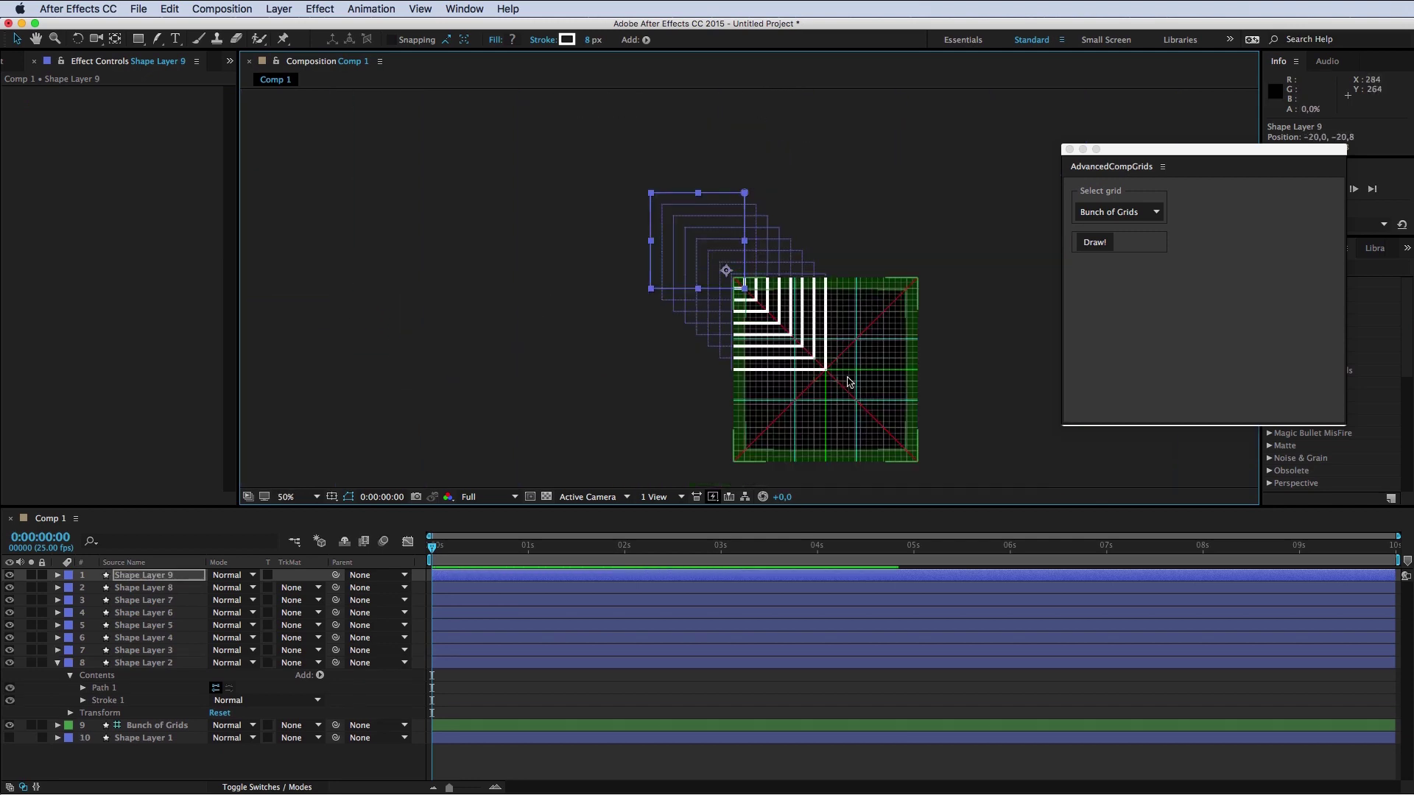
{"action": "scroll", "coordinate": [849, 382], "scroll_direction": "up", "scroll_amount": 2}
{"action": "key", "text": "ctrl+shift+a"}
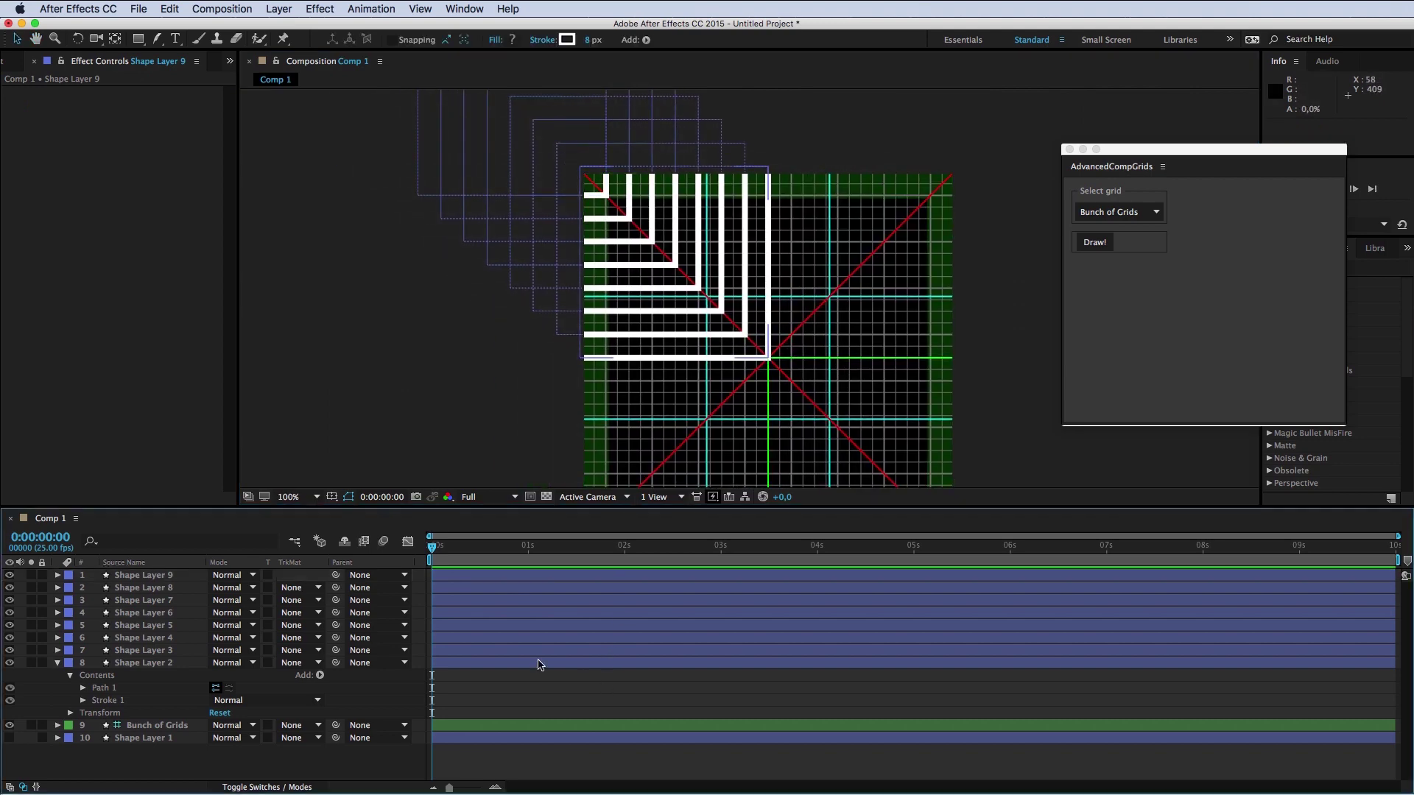
{"action": "left_click", "coordinate": [59, 664]}
{"action": "left_click", "coordinate": [163, 676]}
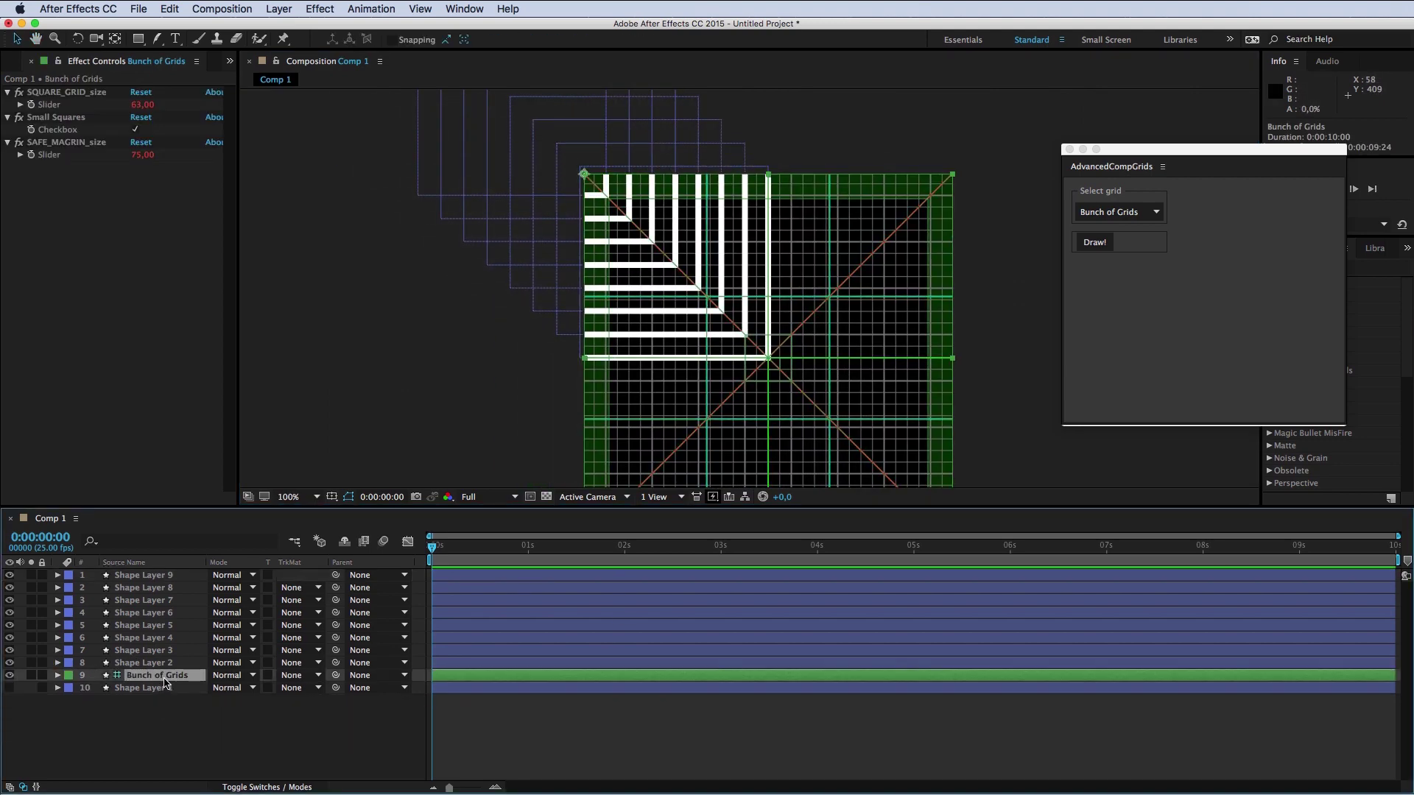
{"action": "left_click", "coordinate": [10, 675]}
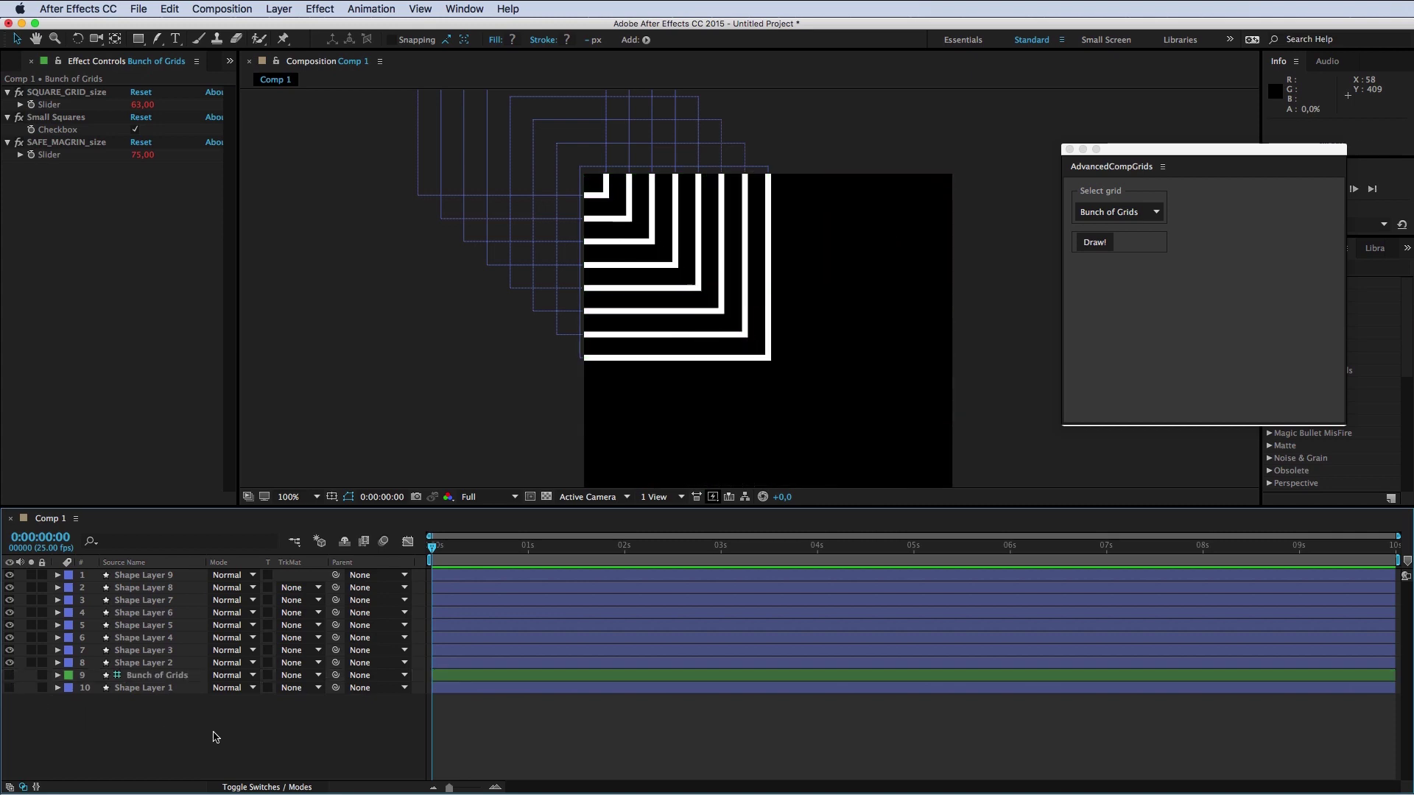
{"action": "scroll", "coordinate": [780, 258], "scroll_direction": "right", "scroll_amount": 3}
{"action": "scroll", "coordinate": [780, 259], "scroll_direction": "down", "scroll_amount": 1}
Step: Pre-compose Shape Layers 2–9 into a new composition named Mask
{"action": "left_click", "coordinate": [176, 663]}
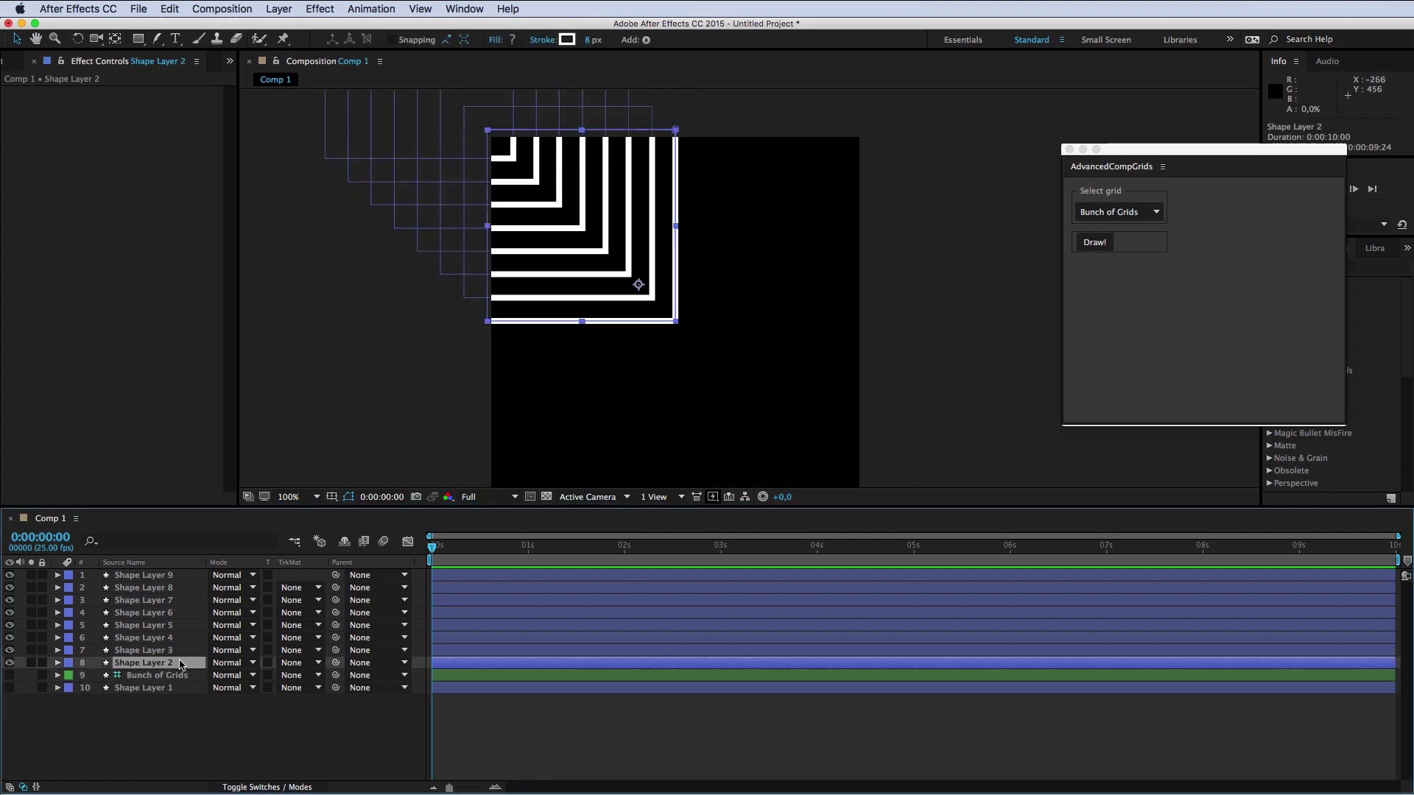
{"action": "left_click", "coordinate": [163, 577], "text": "shift"}
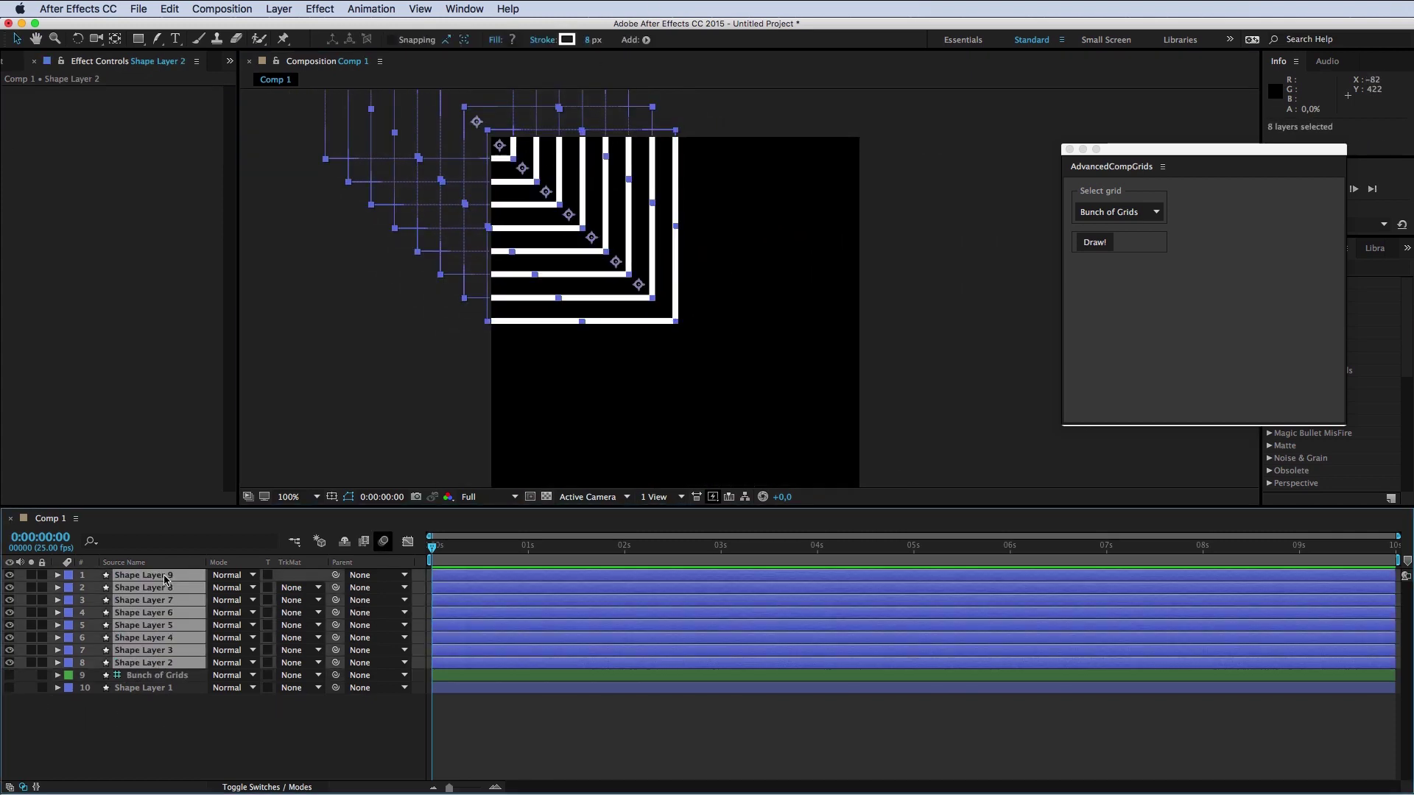
{"action": "left_click", "coordinate": [279, 9]}
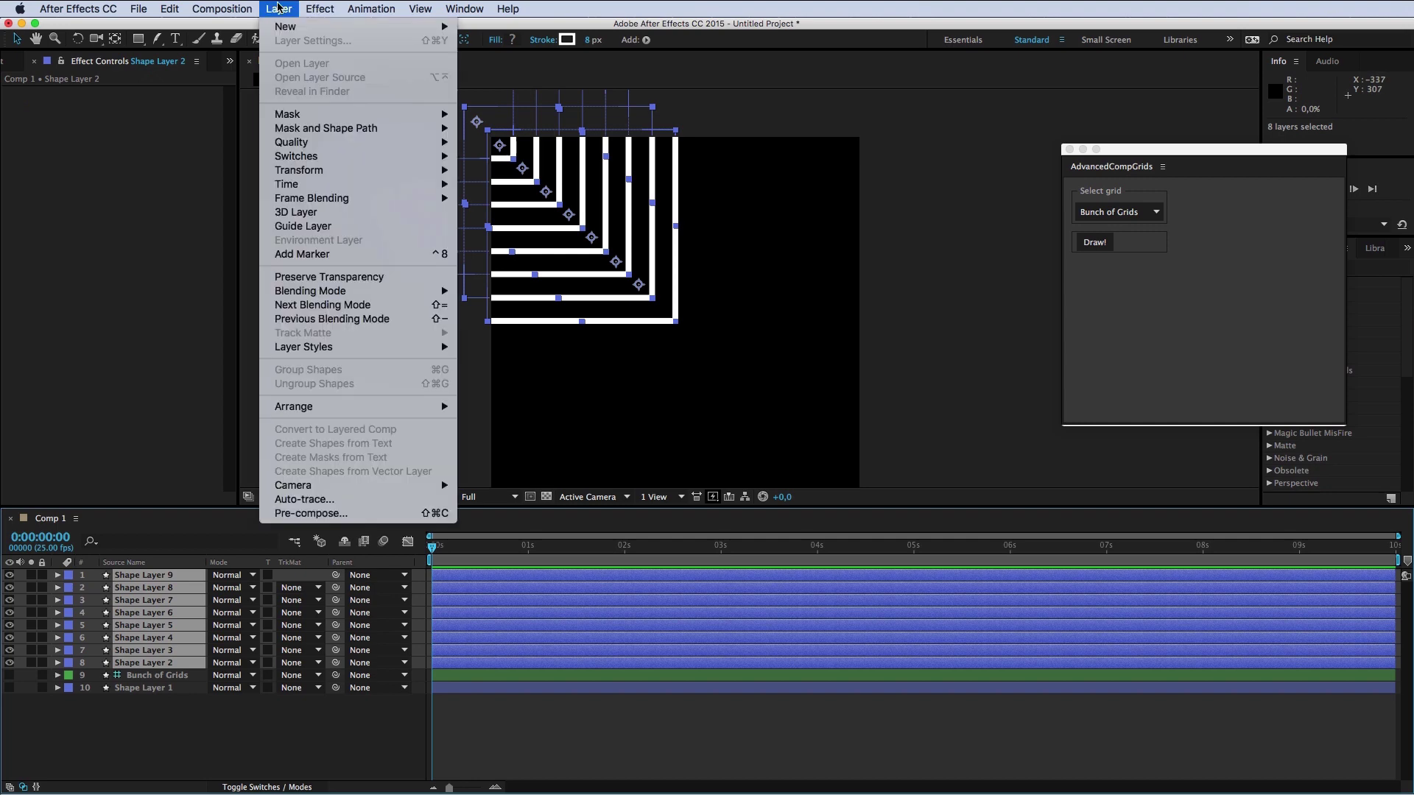
{"action": "left_click", "coordinate": [368, 513]}
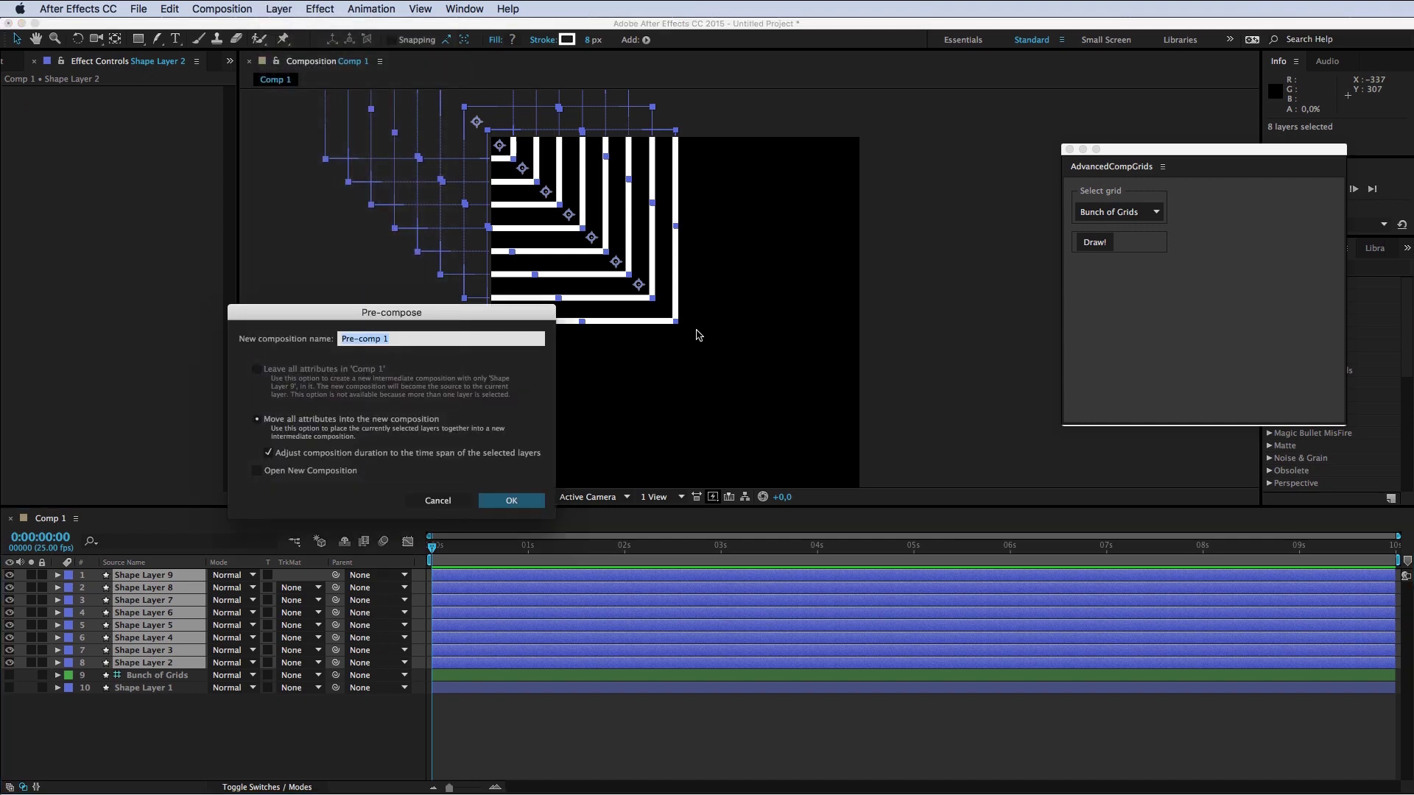
{"action": "left_click_drag", "start_coordinate": [479, 312], "coordinate": [720, 299]}
{"action": "type", "text": "Mask"}
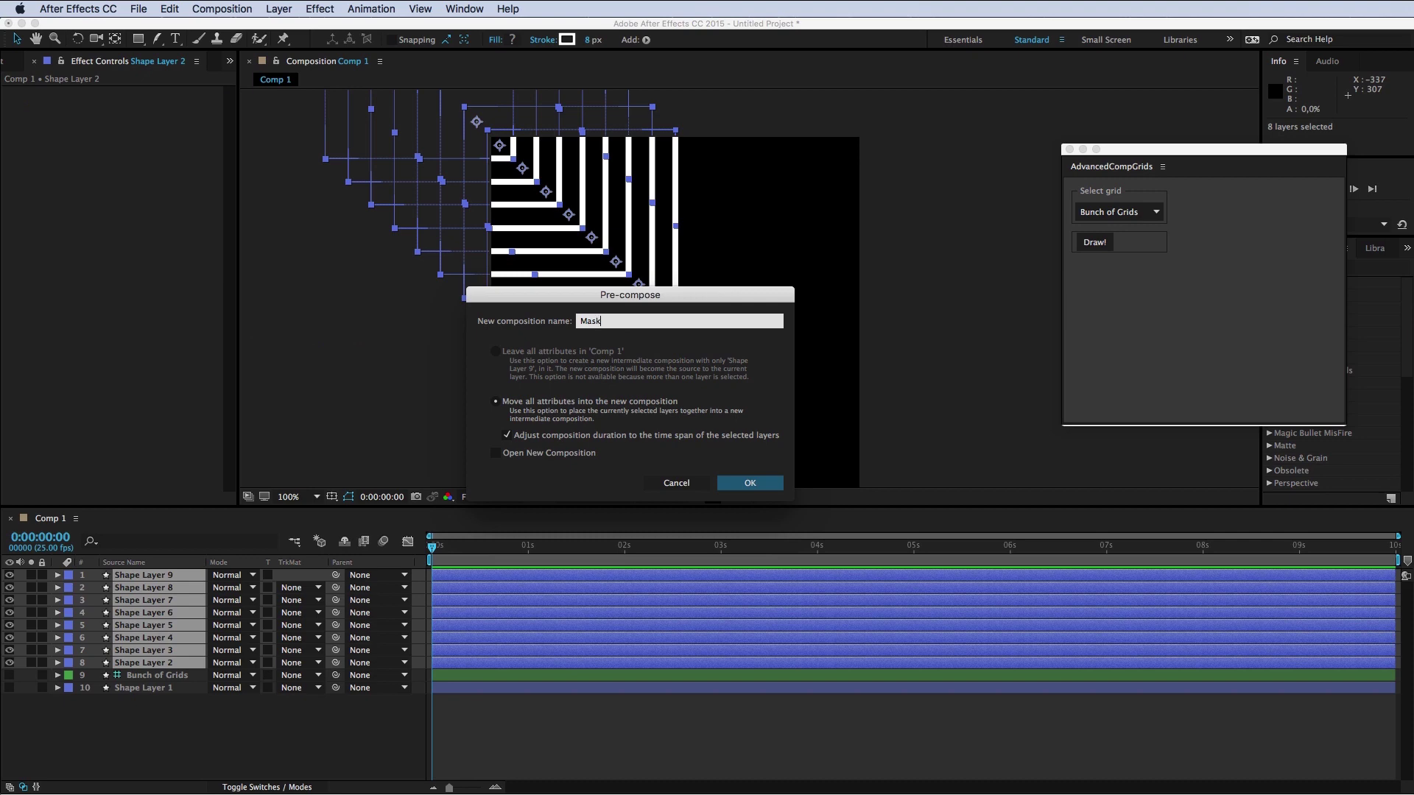
{"action": "key", "text": "Return"}
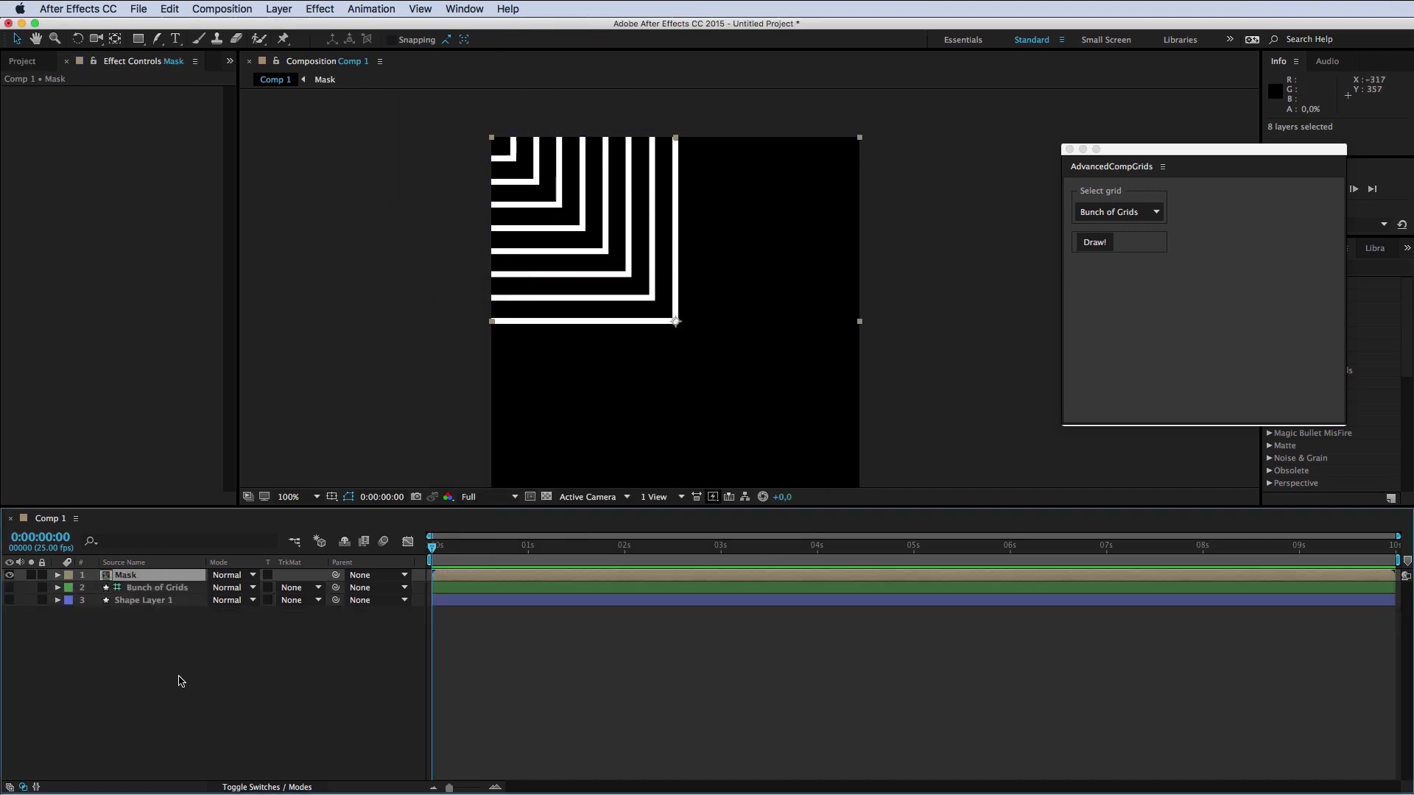
Step: Move Mask below Bunch of Grids, show Shape Layer 1, hide Mask, and preview
{"action": "left_click_drag", "start_coordinate": [133, 578], "coordinate": [156, 595]}
{"action": "left_click", "coordinate": [147, 600]}
{"action": "left_click", "coordinate": [12, 610]}
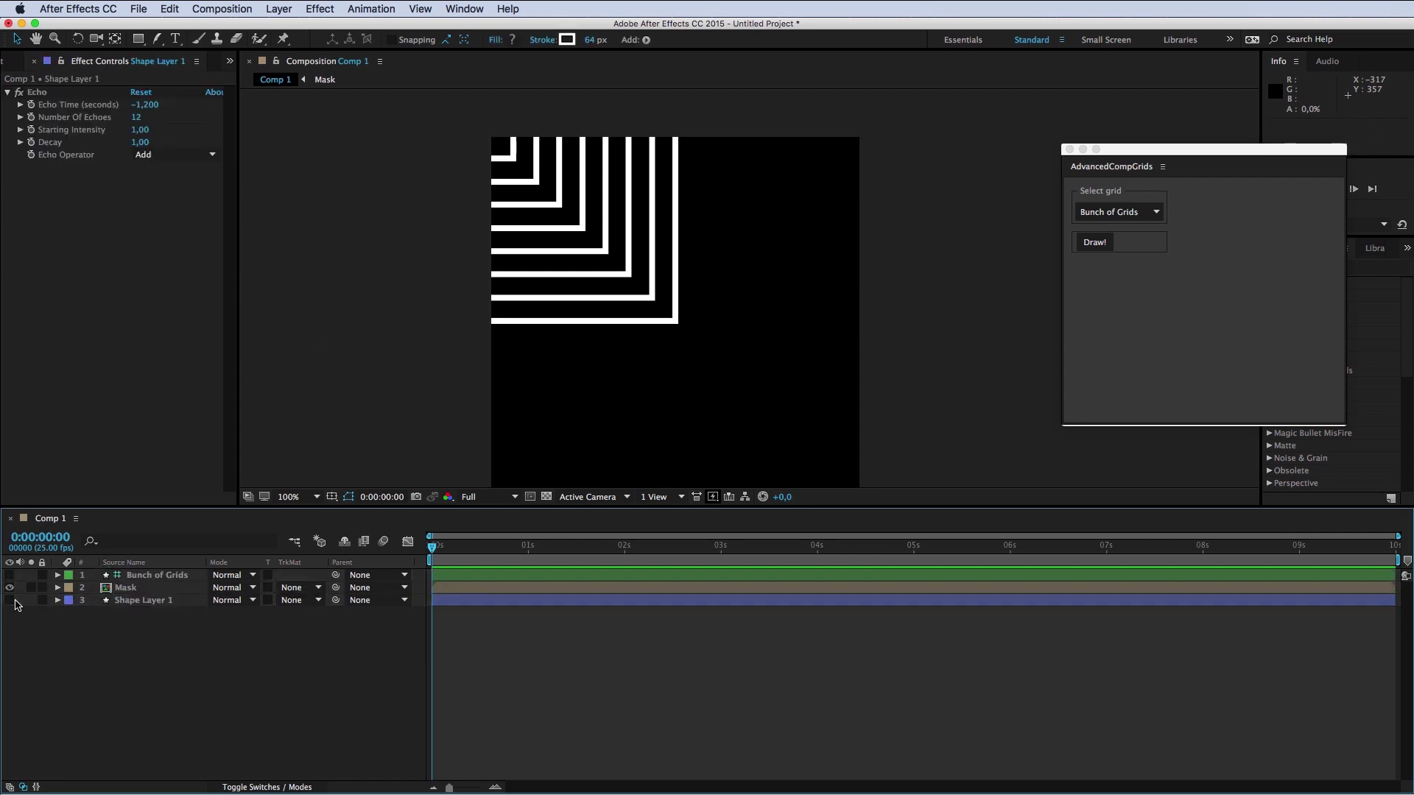
{"action": "left_click", "coordinate": [10, 600]}
{"action": "left_click", "coordinate": [125, 590]}
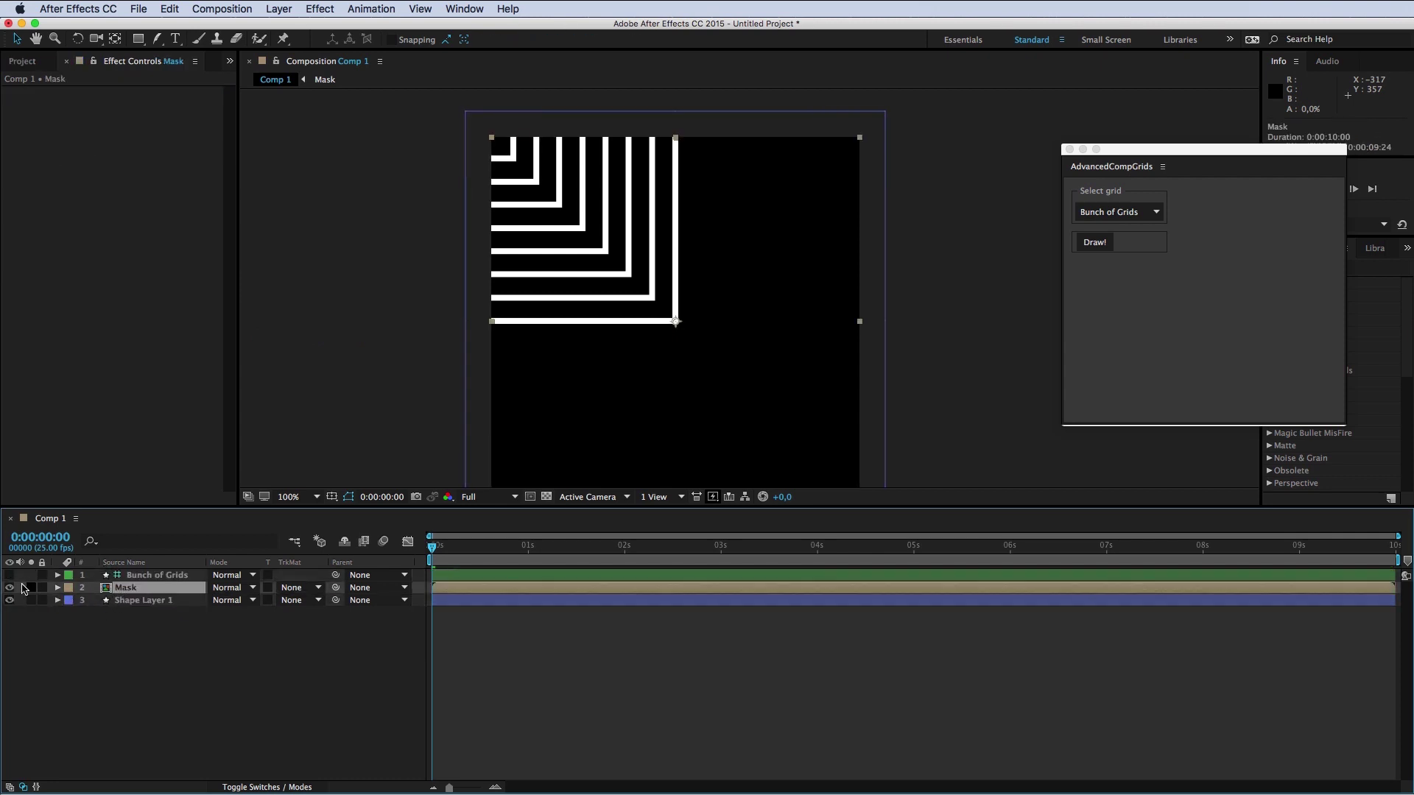
{"action": "left_click", "coordinate": [10, 588]}
{"action": "key", "text": "space"}
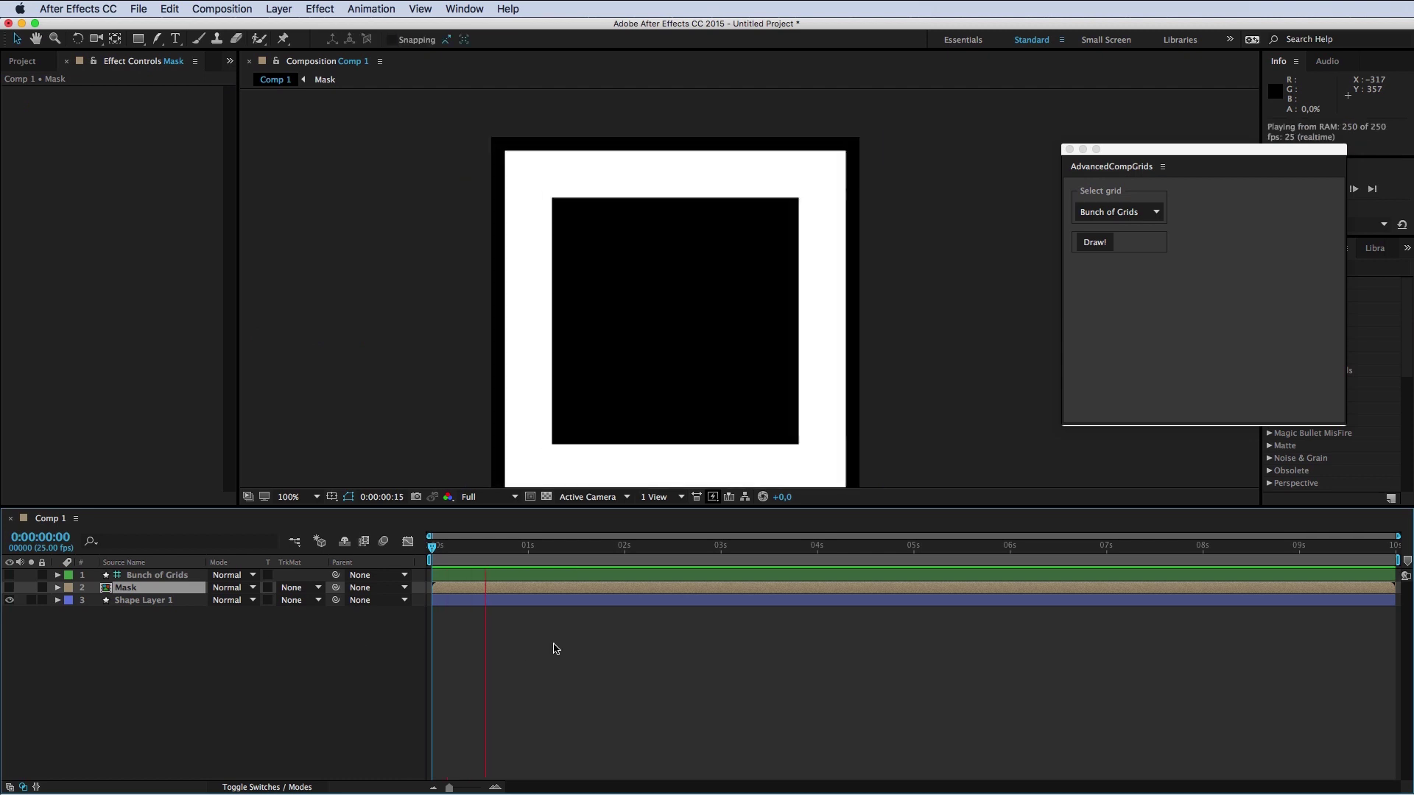
{"action": "left_click", "coordinate": [160, 601]}
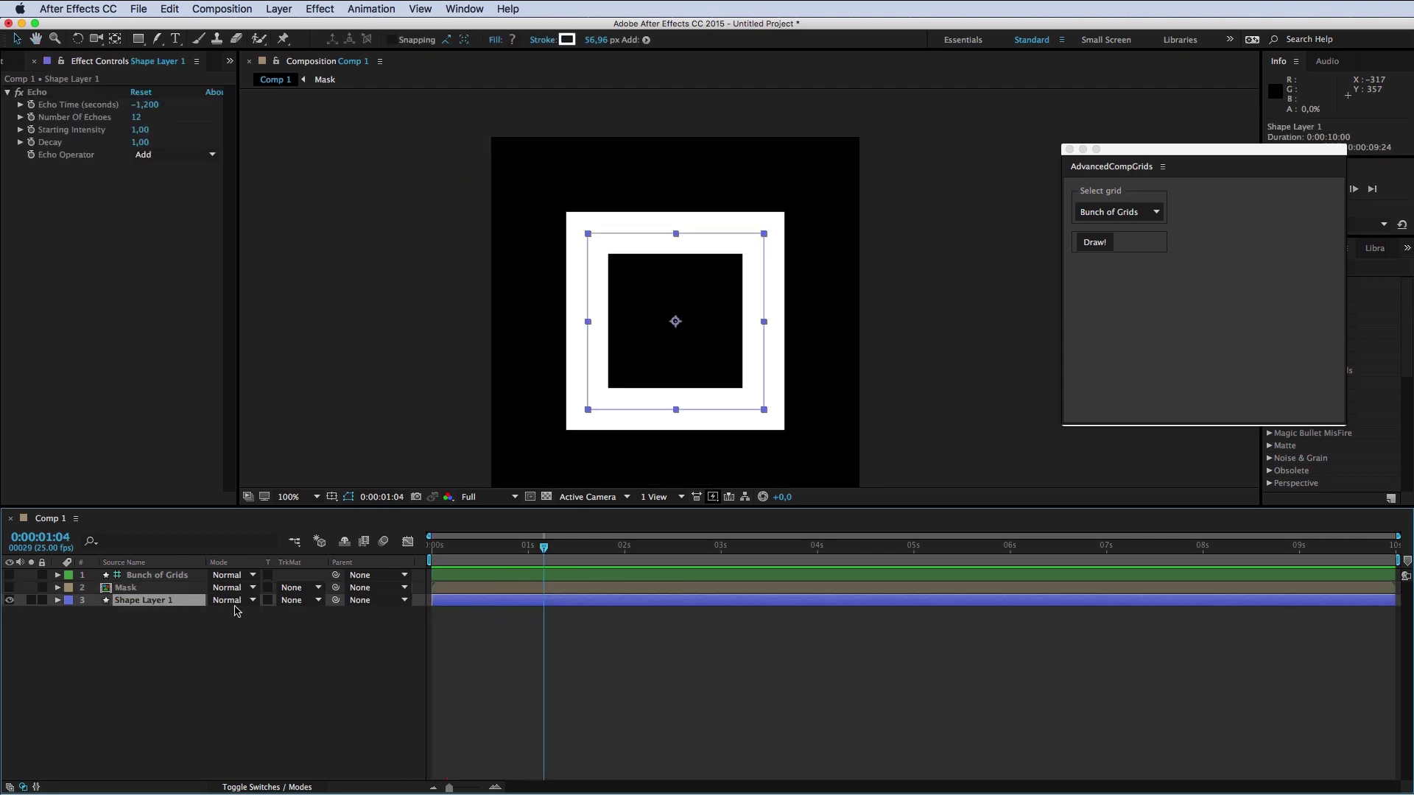
Step: Set Shape Layer 1's track matte to Alpha Inverted 'Mask', preview, then open the Mask precomp
{"action": "left_click", "coordinate": [309, 601]}
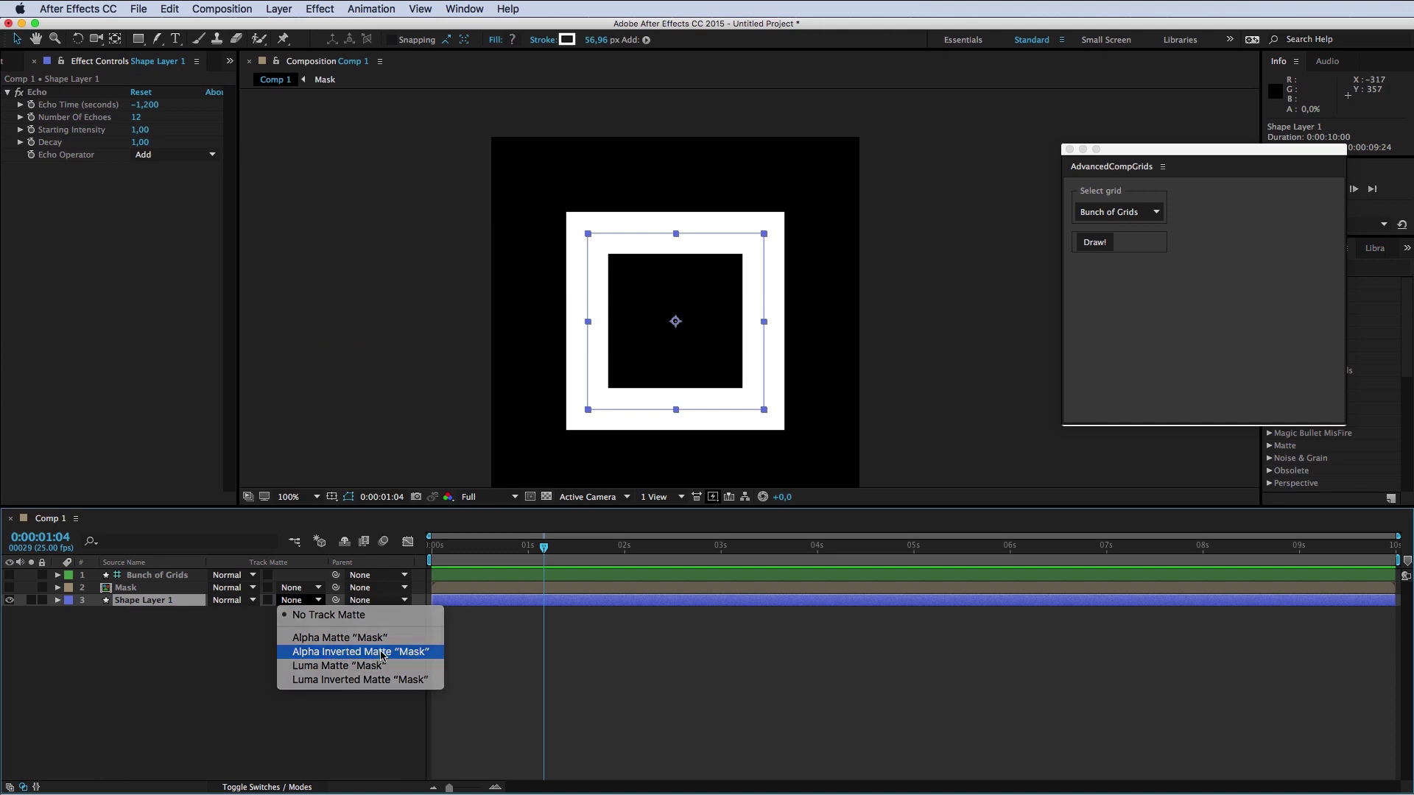
{"action": "left_click", "coordinate": [382, 652]}
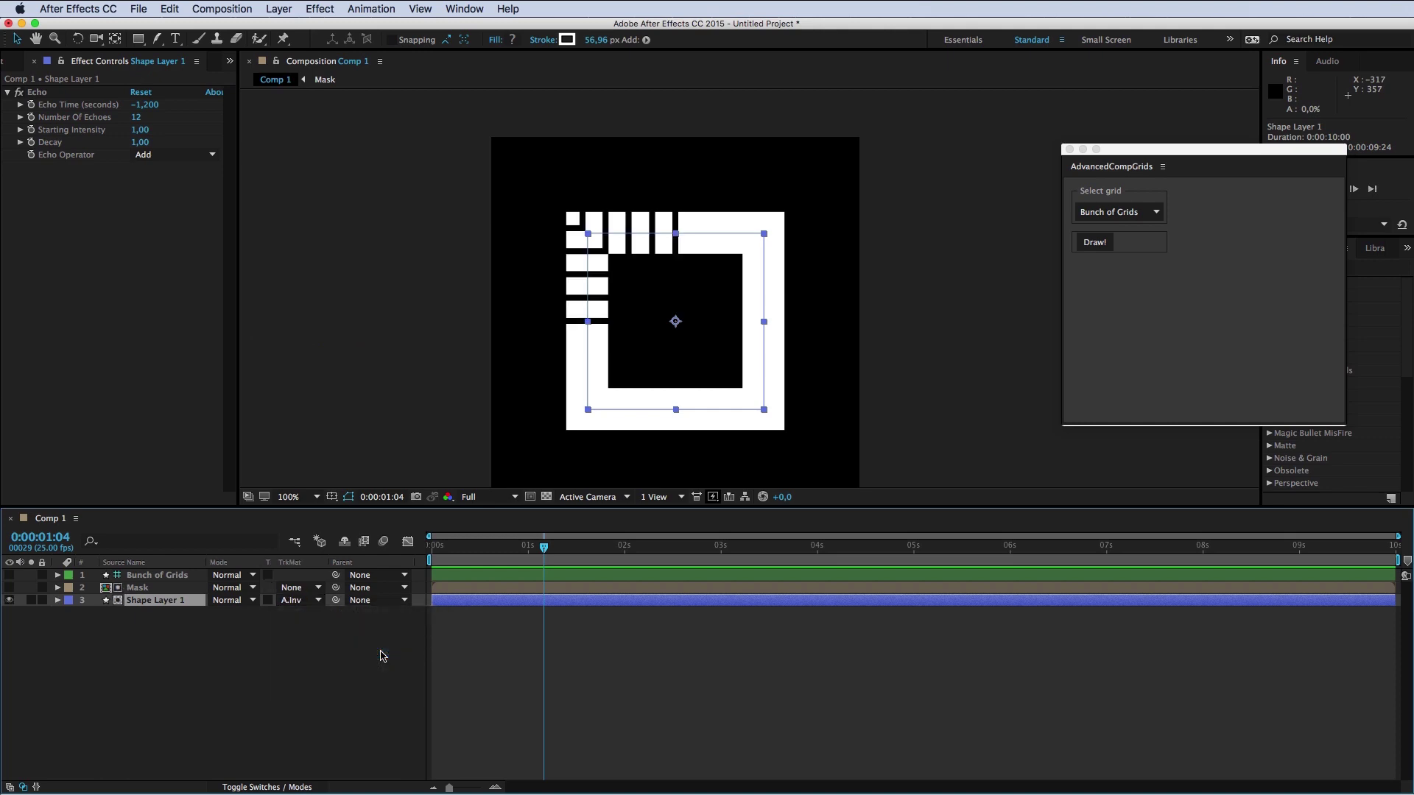
{"action": "left_click", "coordinate": [378, 653]}
{"action": "key", "text": "space"}
{"action": "key", "text": "space"}
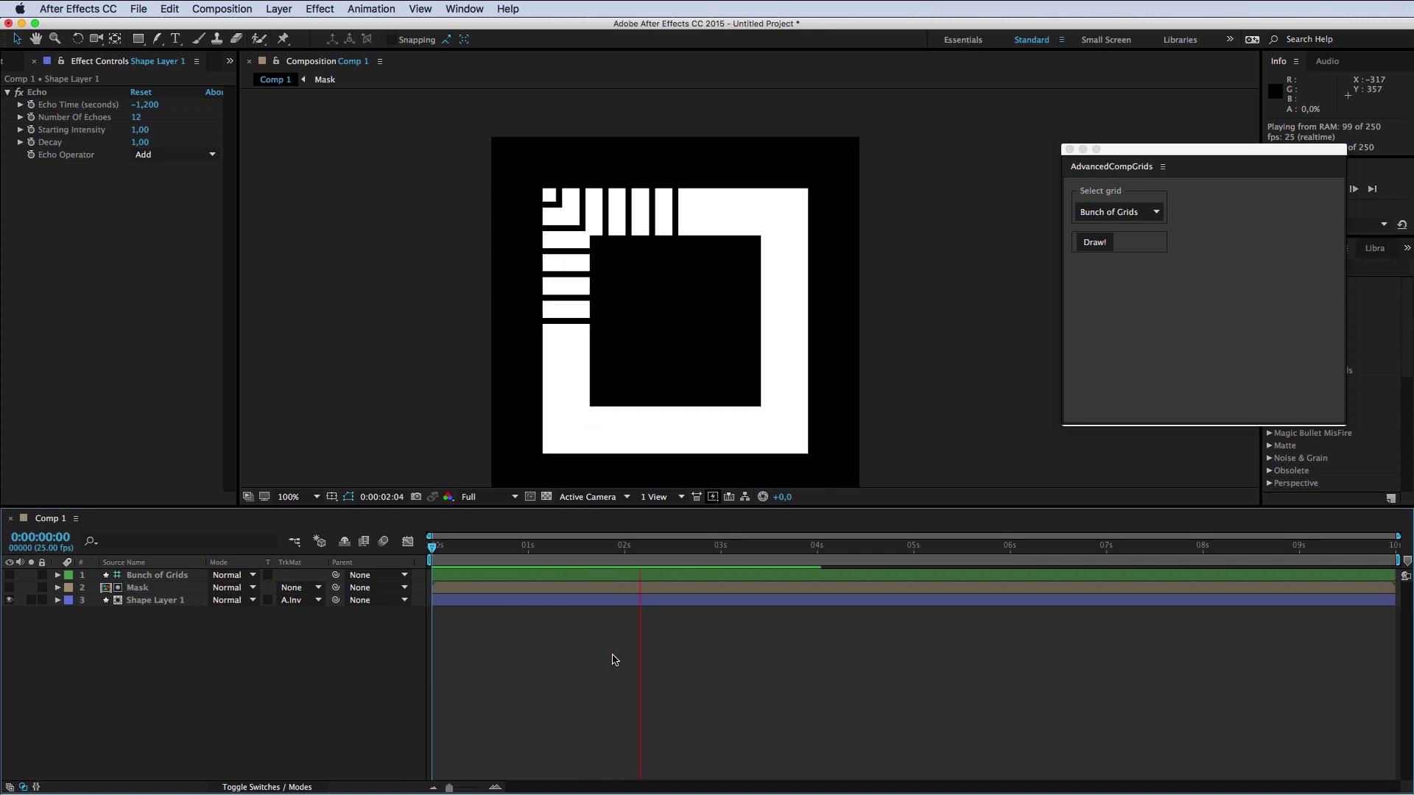
{"action": "key", "text": "space"}
{"action": "left_click_drag", "start_coordinate": [546, 555], "coordinate": [566, 551]}
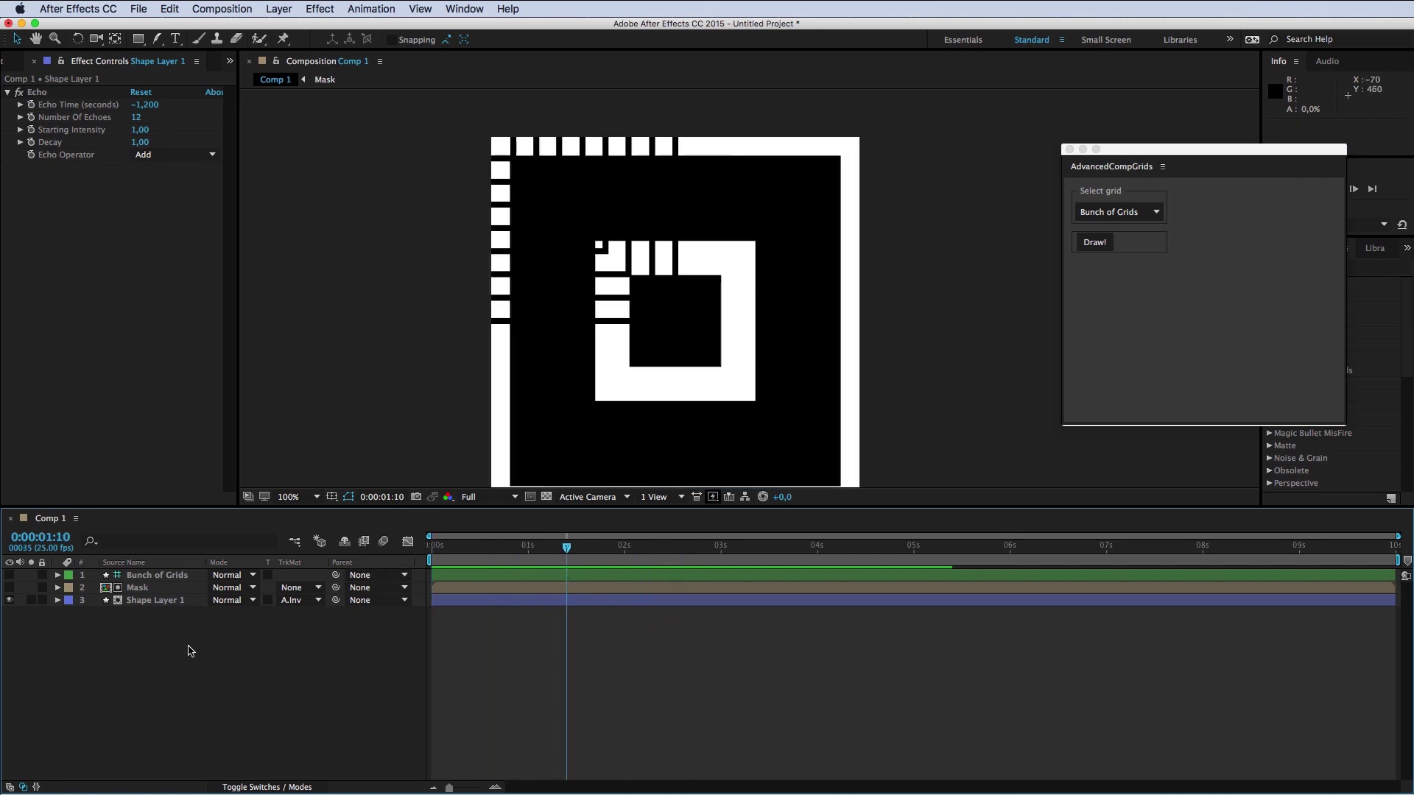
{"action": "double_click", "coordinate": [147, 588]}
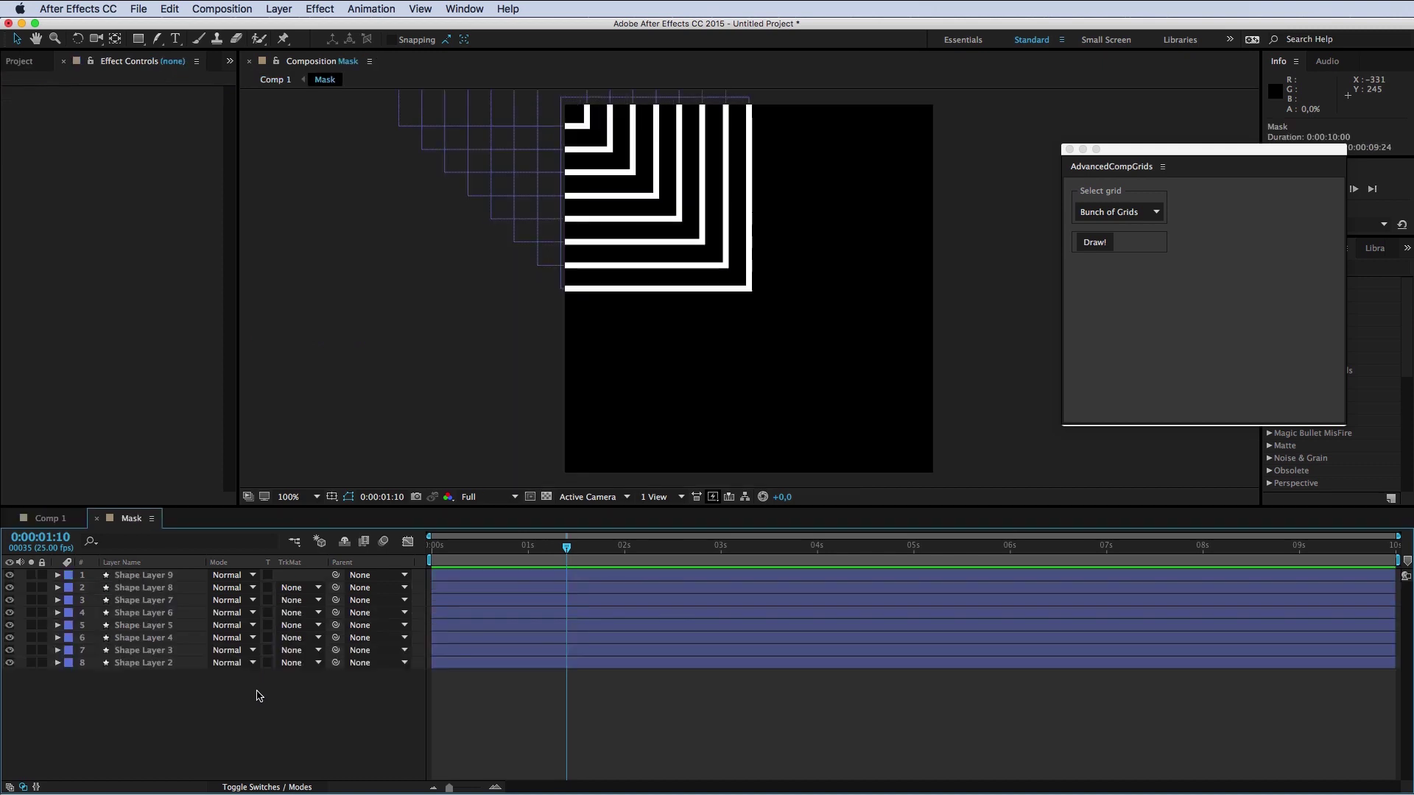
Step: Pre-compose all eight shape layers into a new precomp named zagat_01
{"action": "left_click_drag", "start_coordinate": [244, 719], "coordinate": [81, 569]}
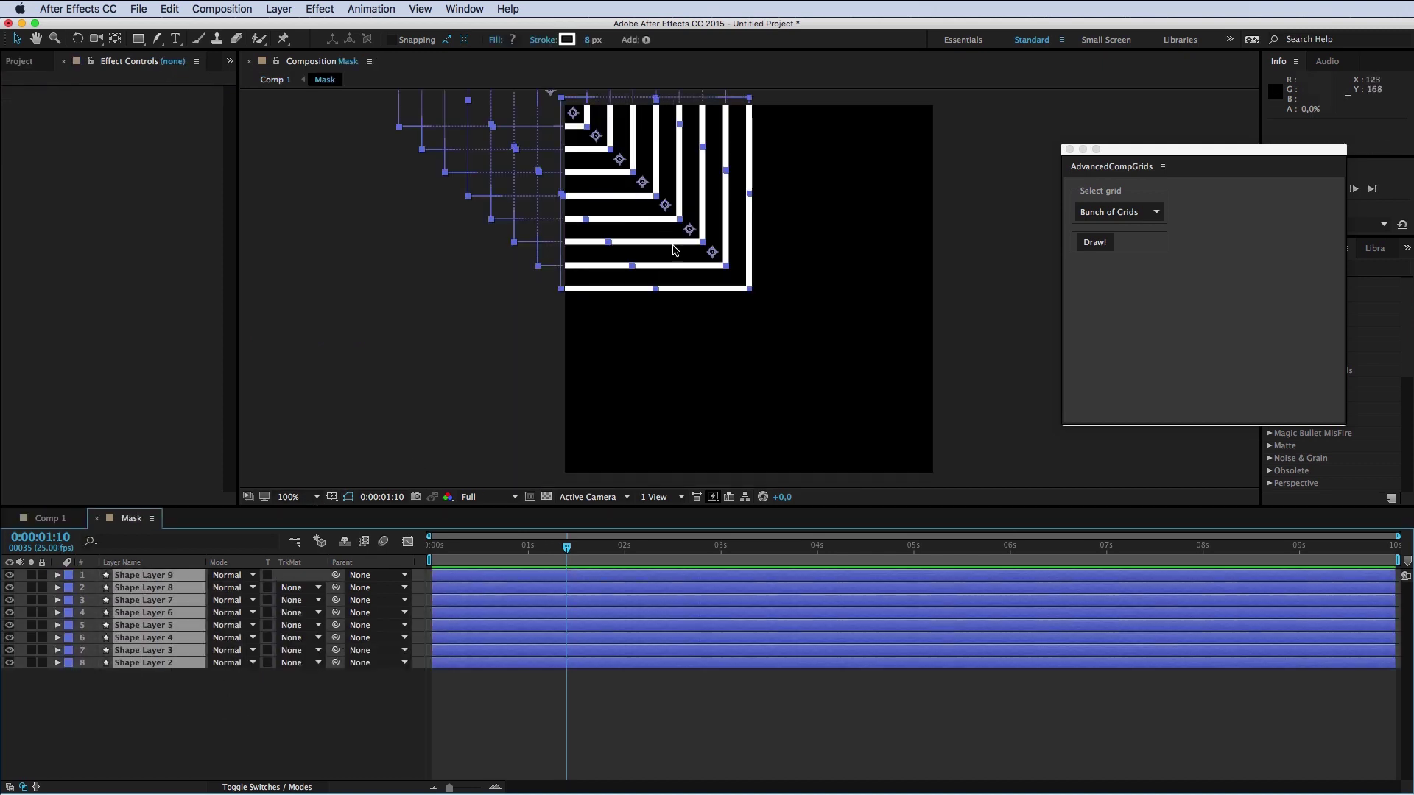
{"action": "key", "text": "super+shift+c"}
{"action": "type", "text": "zagat_01"}
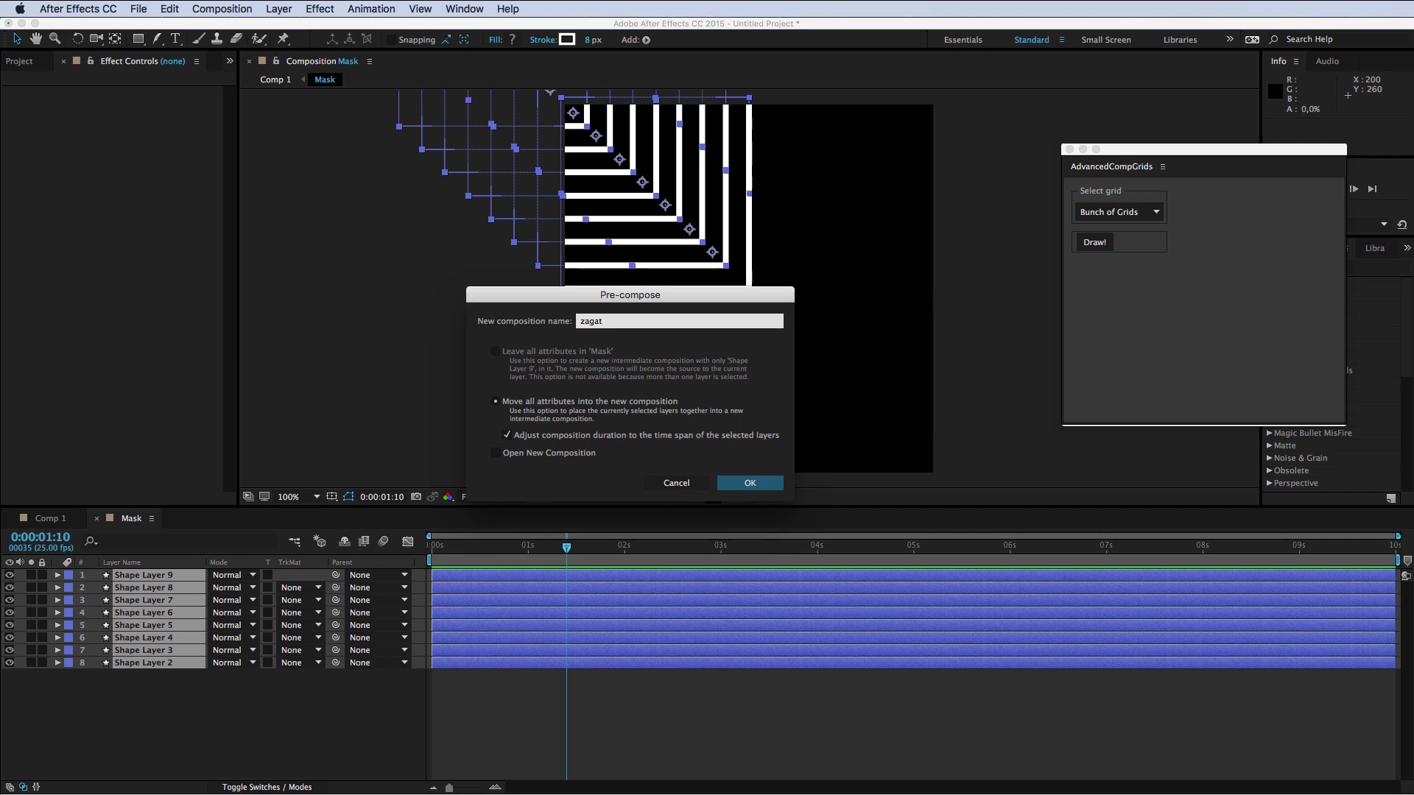
{"action": "key", "text": "Return"}
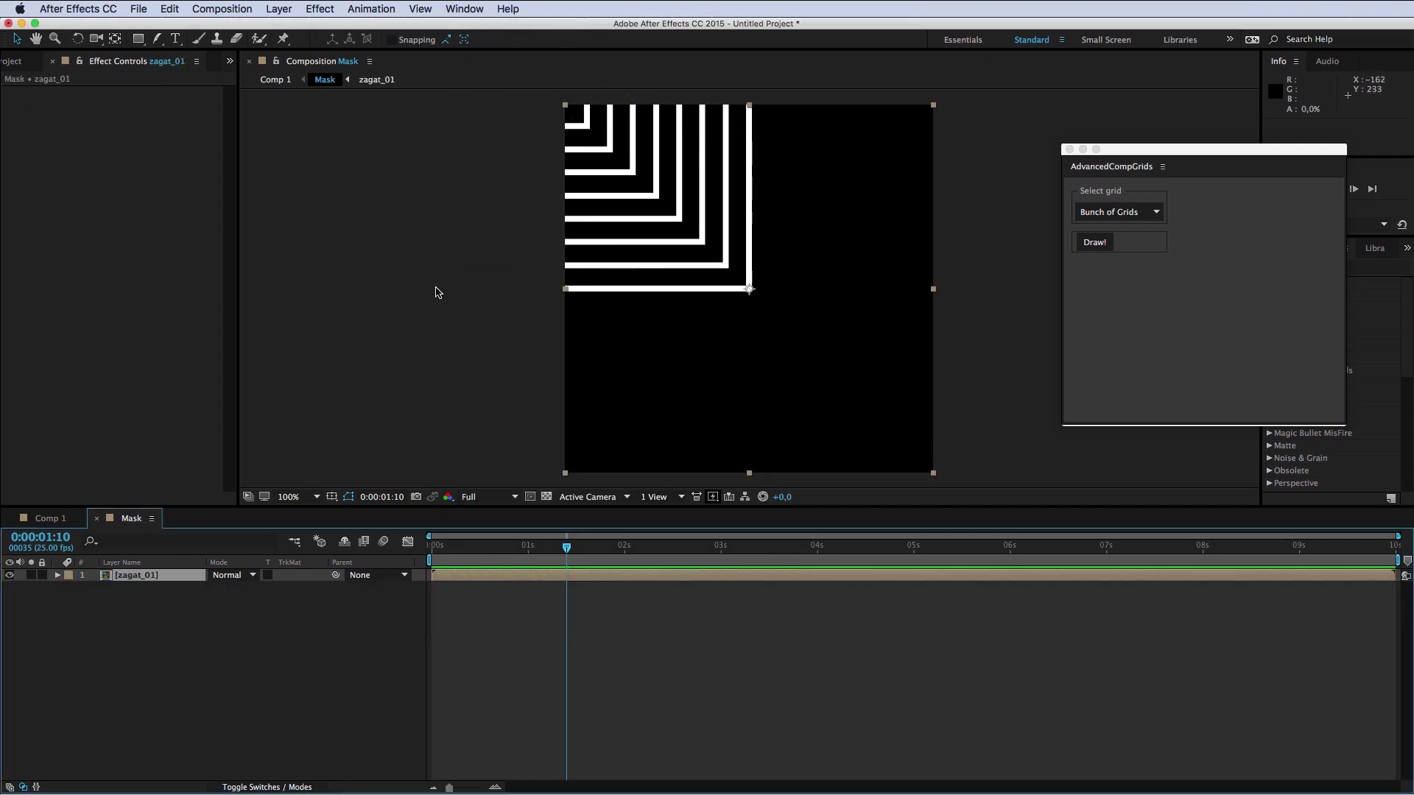
Step: Duplicate the zagat_01 layer and reveal the top copy's Scale property
{"action": "left_click", "coordinate": [214, 643]}
{"action": "left_click", "coordinate": [175, 576]}
{"action": "key", "text": "ctrl+d"}
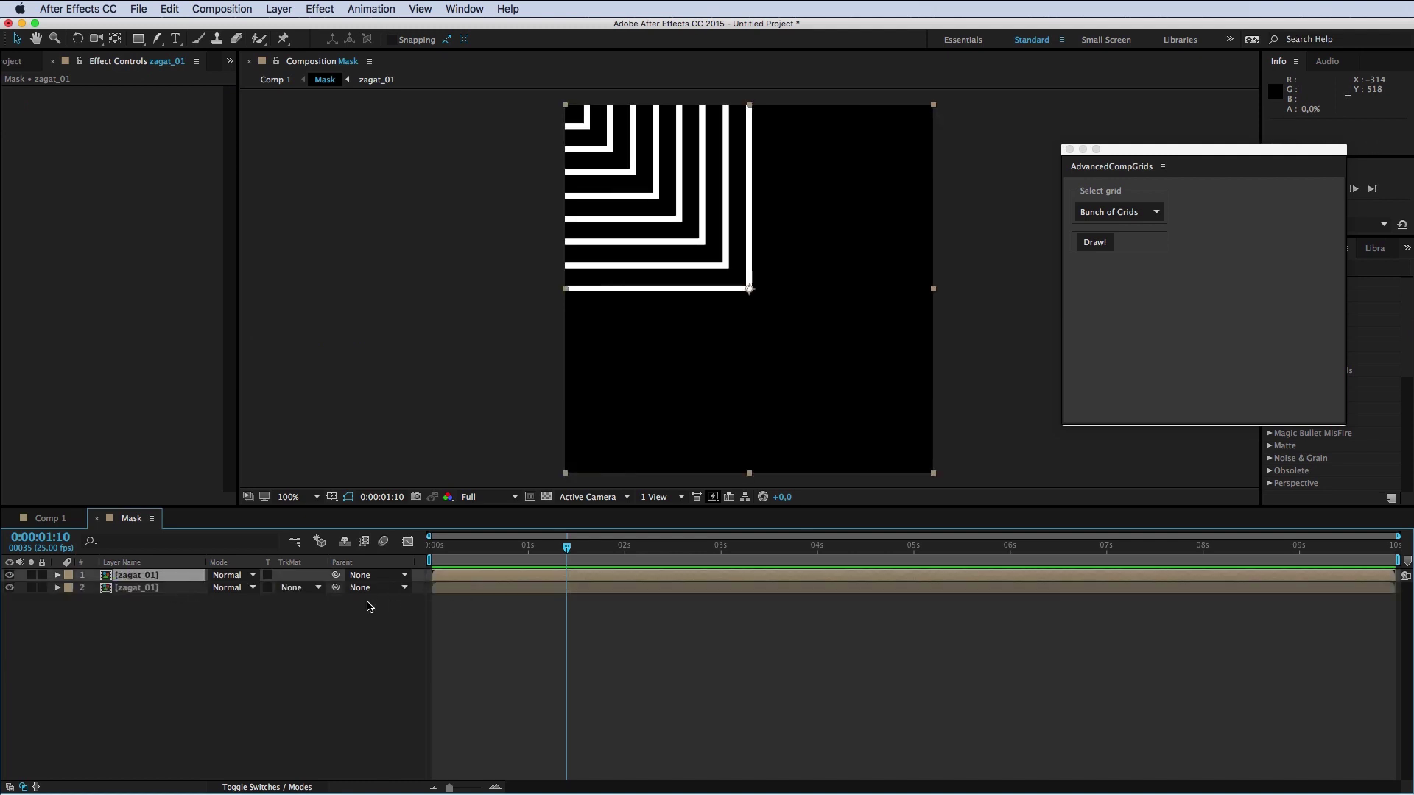
{"action": "key", "text": "s"}
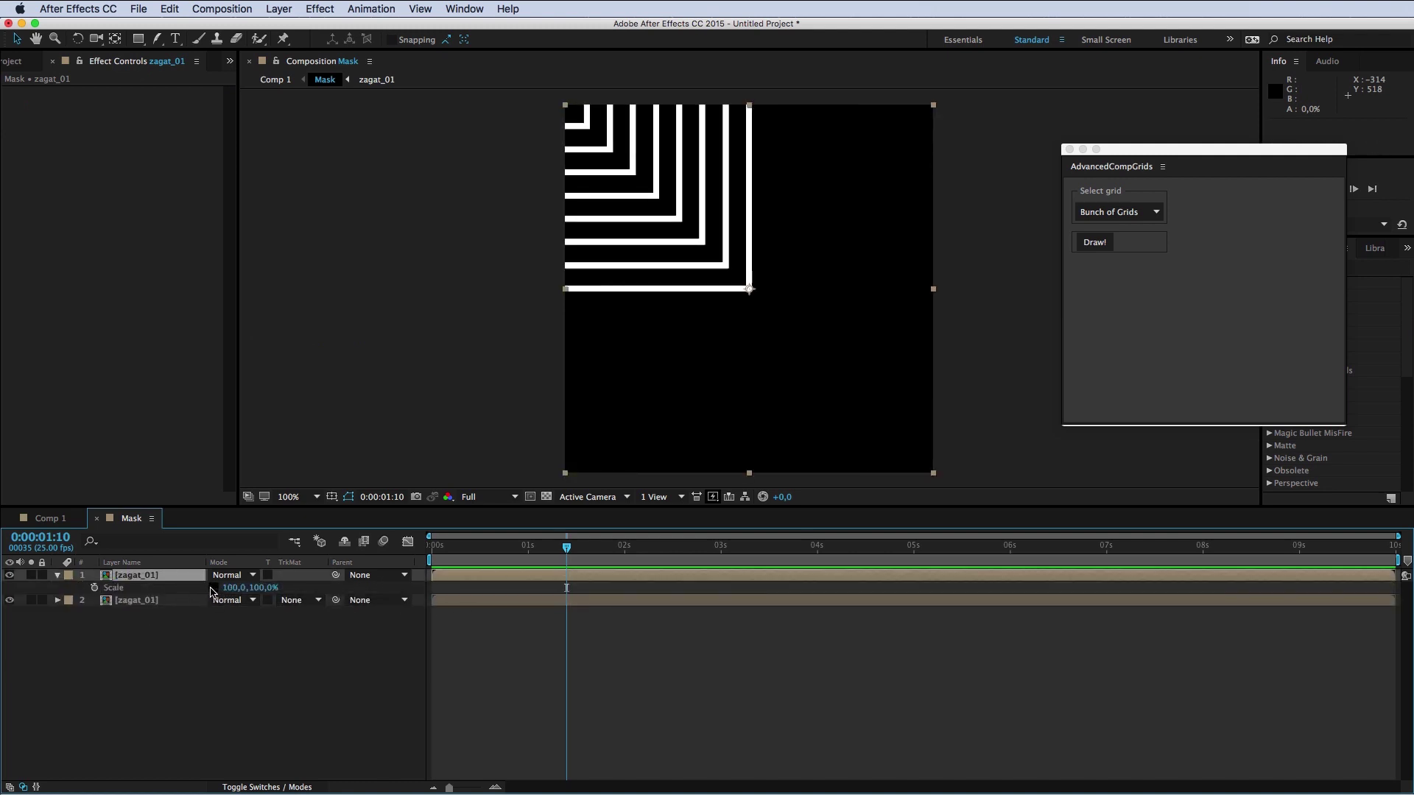
Step: Set the top zagat_01 copy's Scale to -100,100, then duplicate it with Scale -100,-100
{"action": "left_click", "coordinate": [230, 588]}
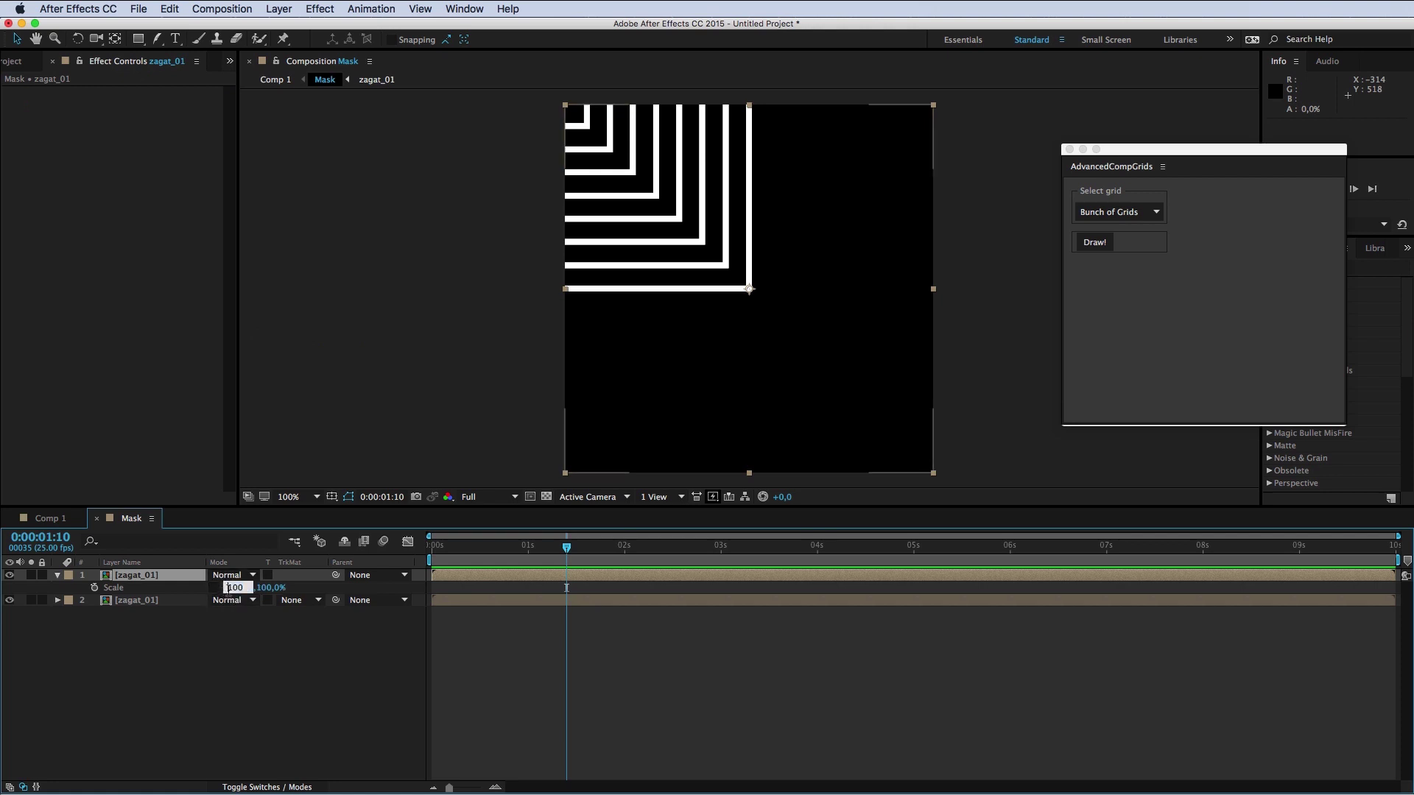
{"action": "type", "text": "-100"}
{"action": "key", "text": "Return"}
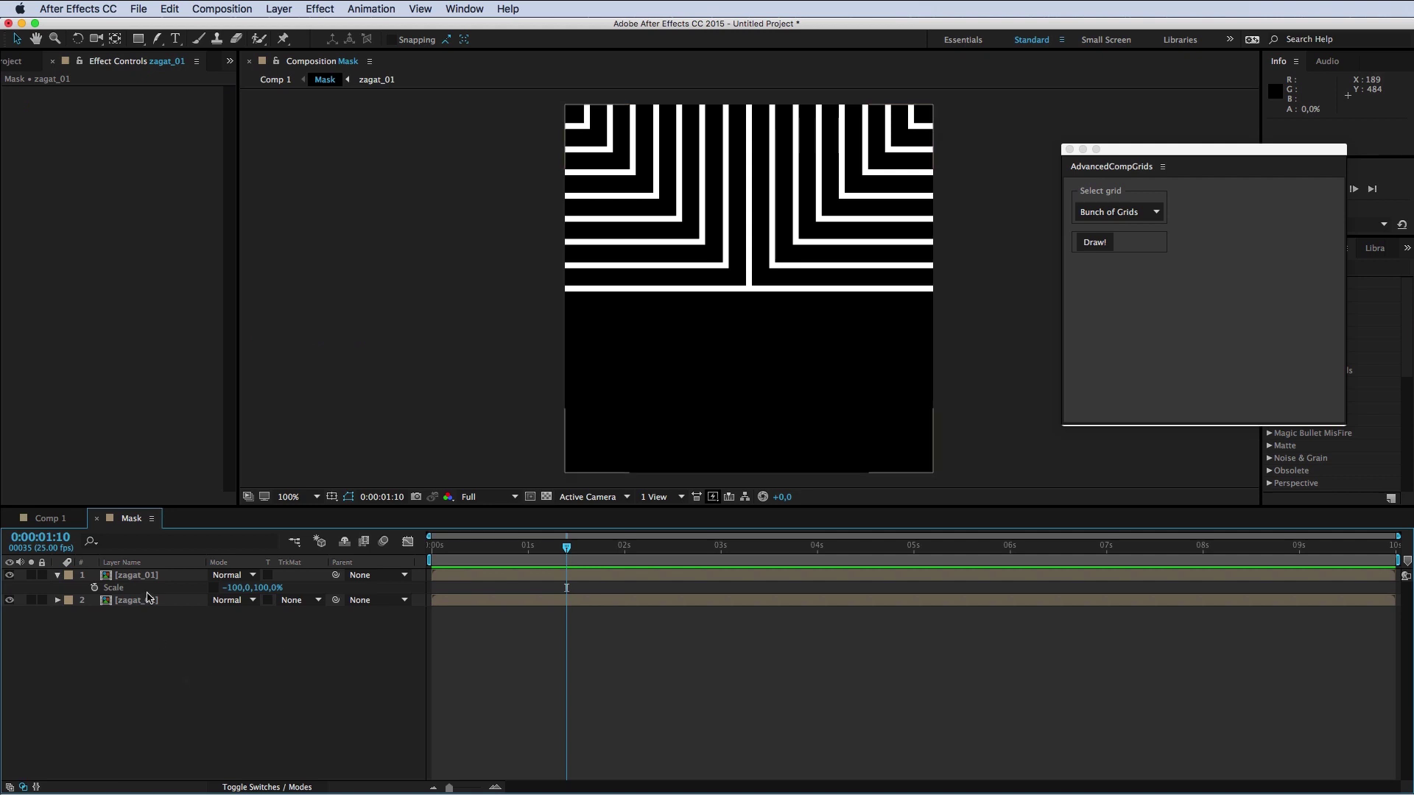
{"action": "left_click", "coordinate": [168, 576]}
{"action": "key", "text": "ctrl+d"}
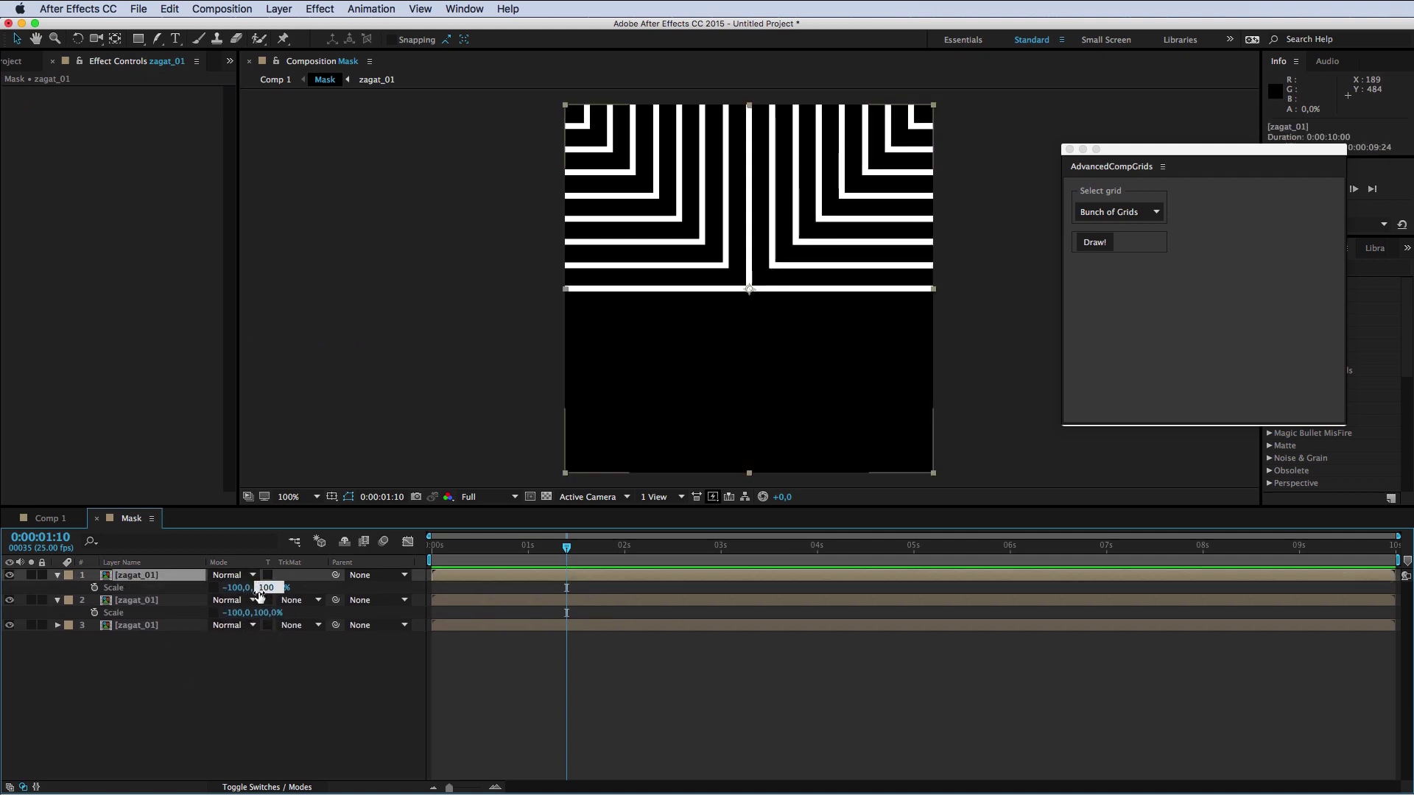
{"action": "type", "text": "-100"}
{"action": "left_click", "coordinate": [378, 688]}
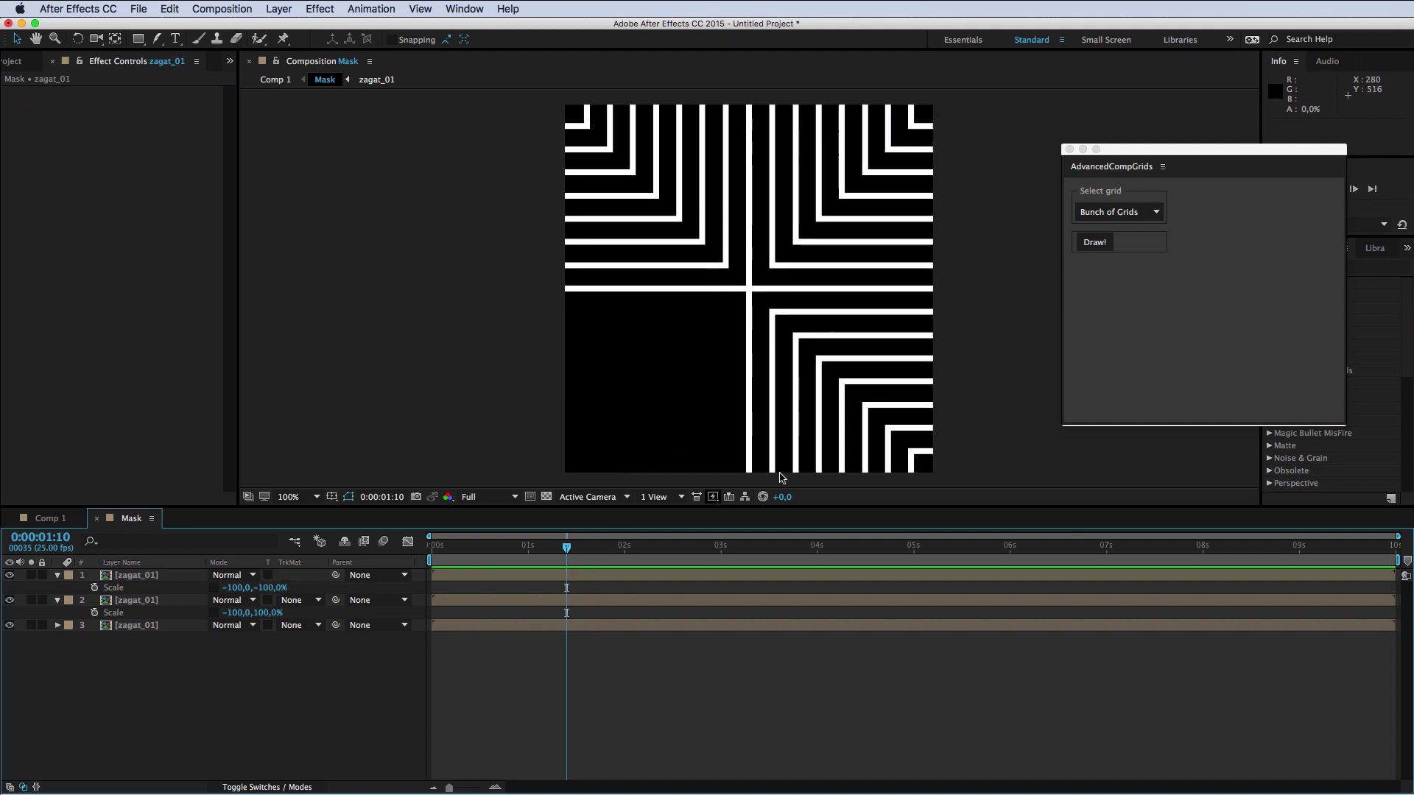
Step: Add a fourth zagat_01 copy with Scale 100,-100 to complete the mirrored quadrants
{"action": "left_click", "coordinate": [159, 578]}
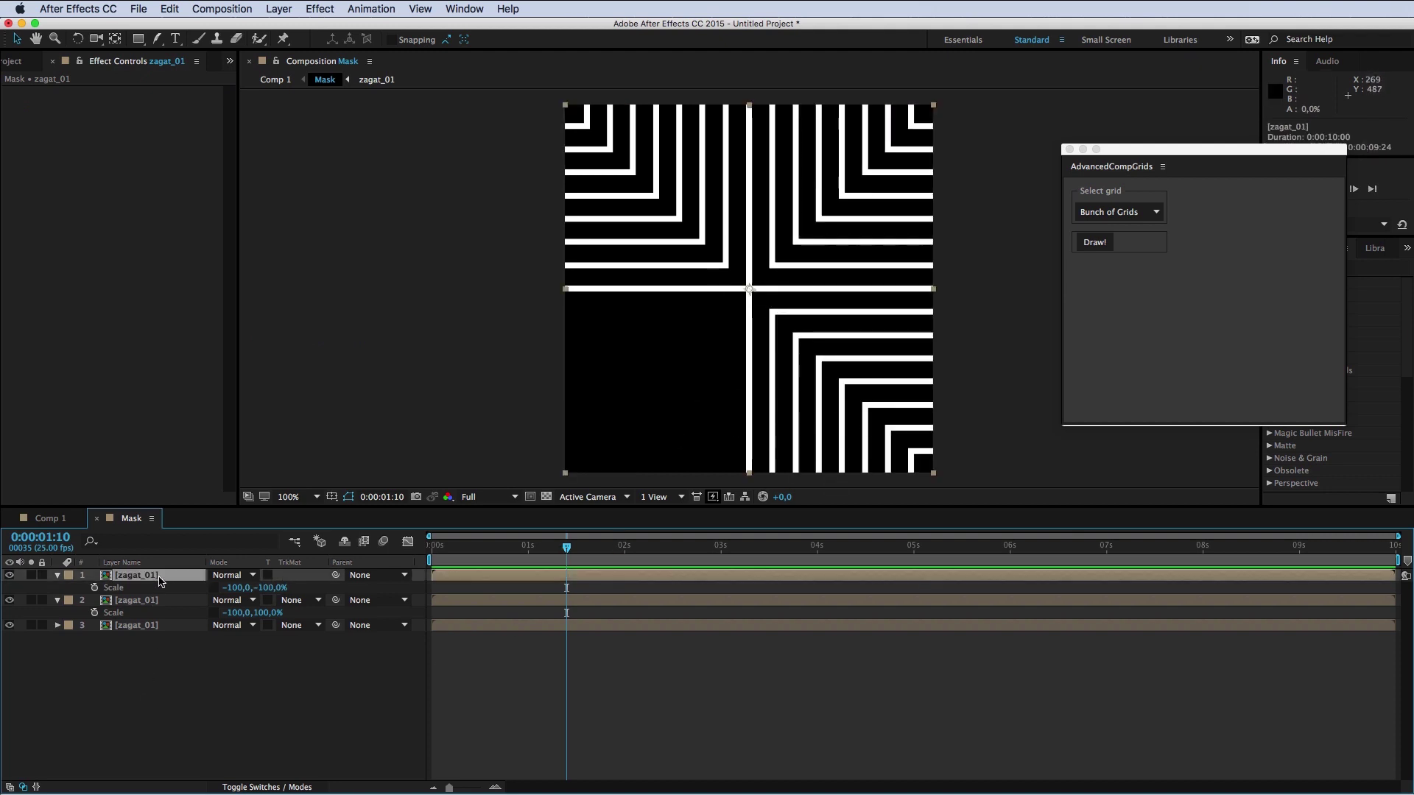
{"action": "key", "text": "ctrl+d"}
{"action": "key", "text": "s"}
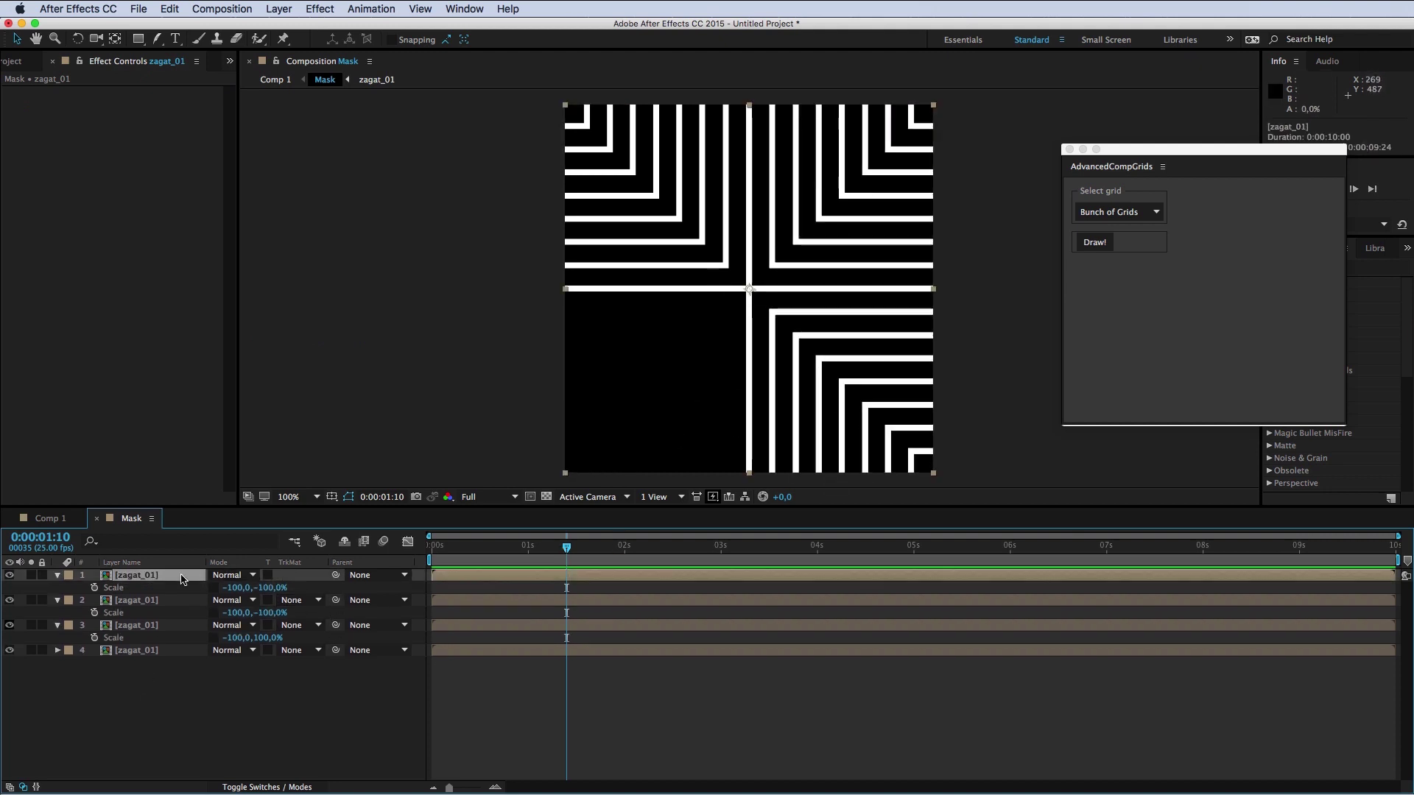
{"action": "left_click", "coordinate": [238, 588]}
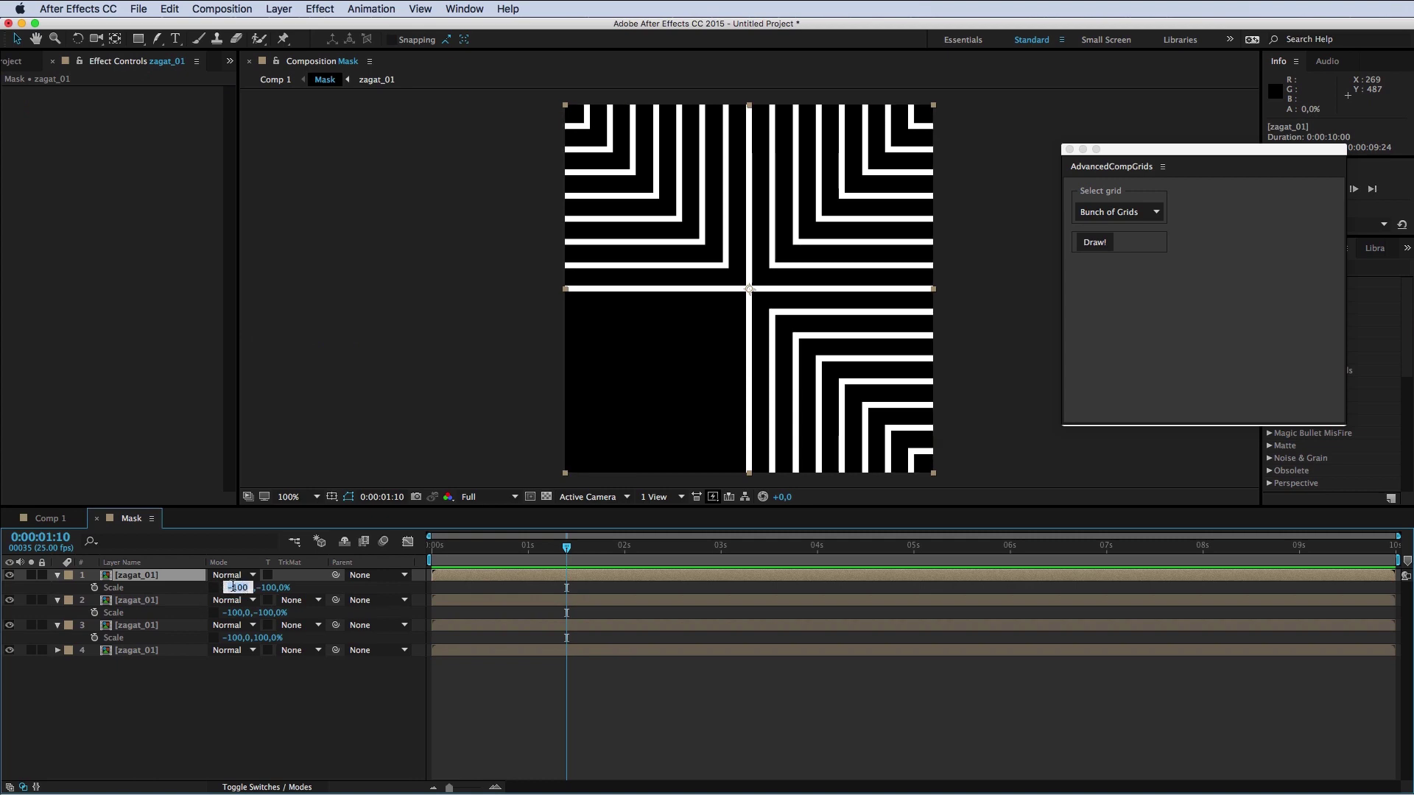
{"action": "type", "text": "100"}
{"action": "left_click", "coordinate": [537, 719]}
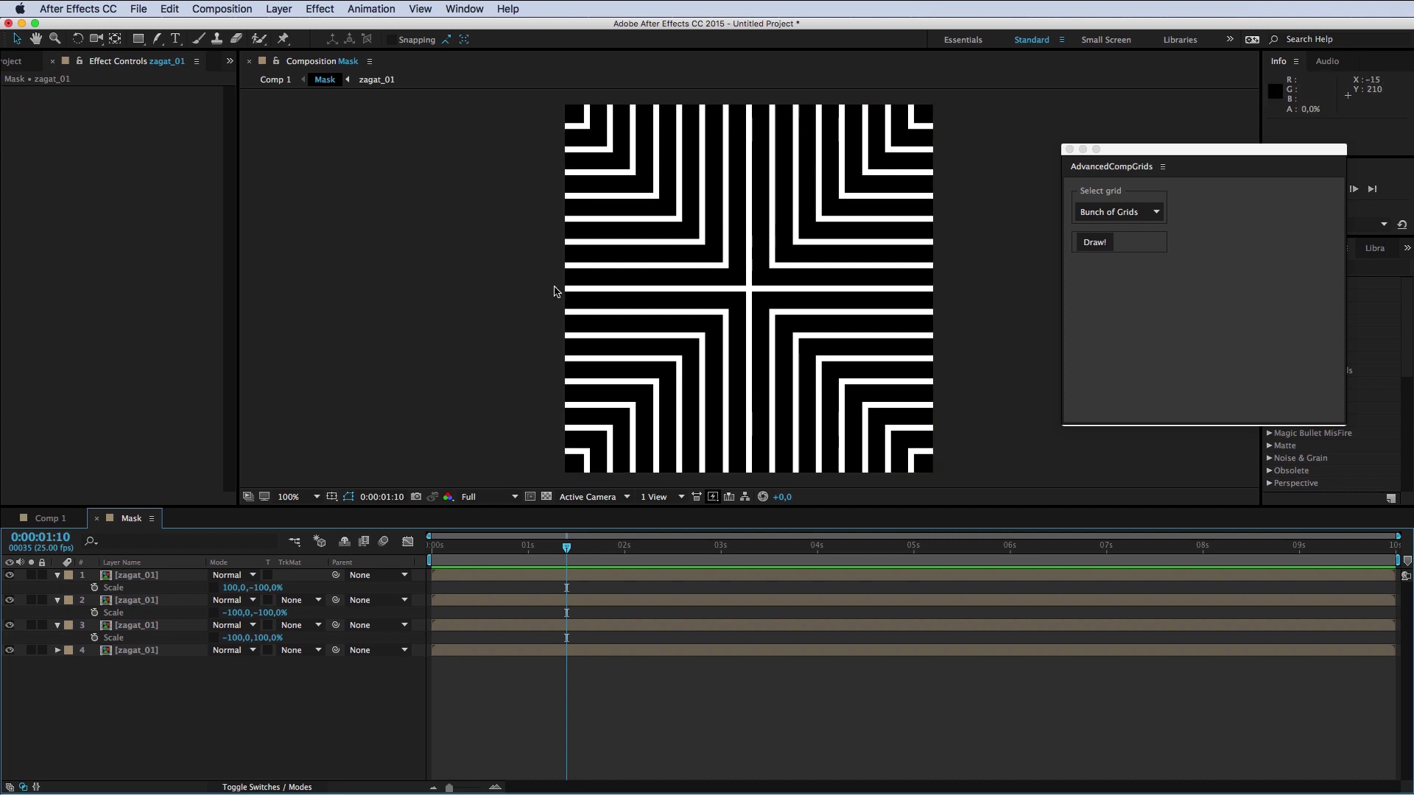
{"action": "key", "text": "comma"}
{"action": "key", "text": "period"}
{"action": "mouse_move", "coordinate": [852, 328]}
{"action": "left_mouse_down"}
{"action": "mouse_move", "coordinate": [745, 325]}
{"action": "mouse_move", "coordinate": [757, 294]}
{"action": "left_mouse_up"}
Step: Return to Comp 1, preview from the first frame, move AdvancedCompGrids aside, and select Shape Layer 1
{"action": "left_click", "coordinate": [274, 80]}
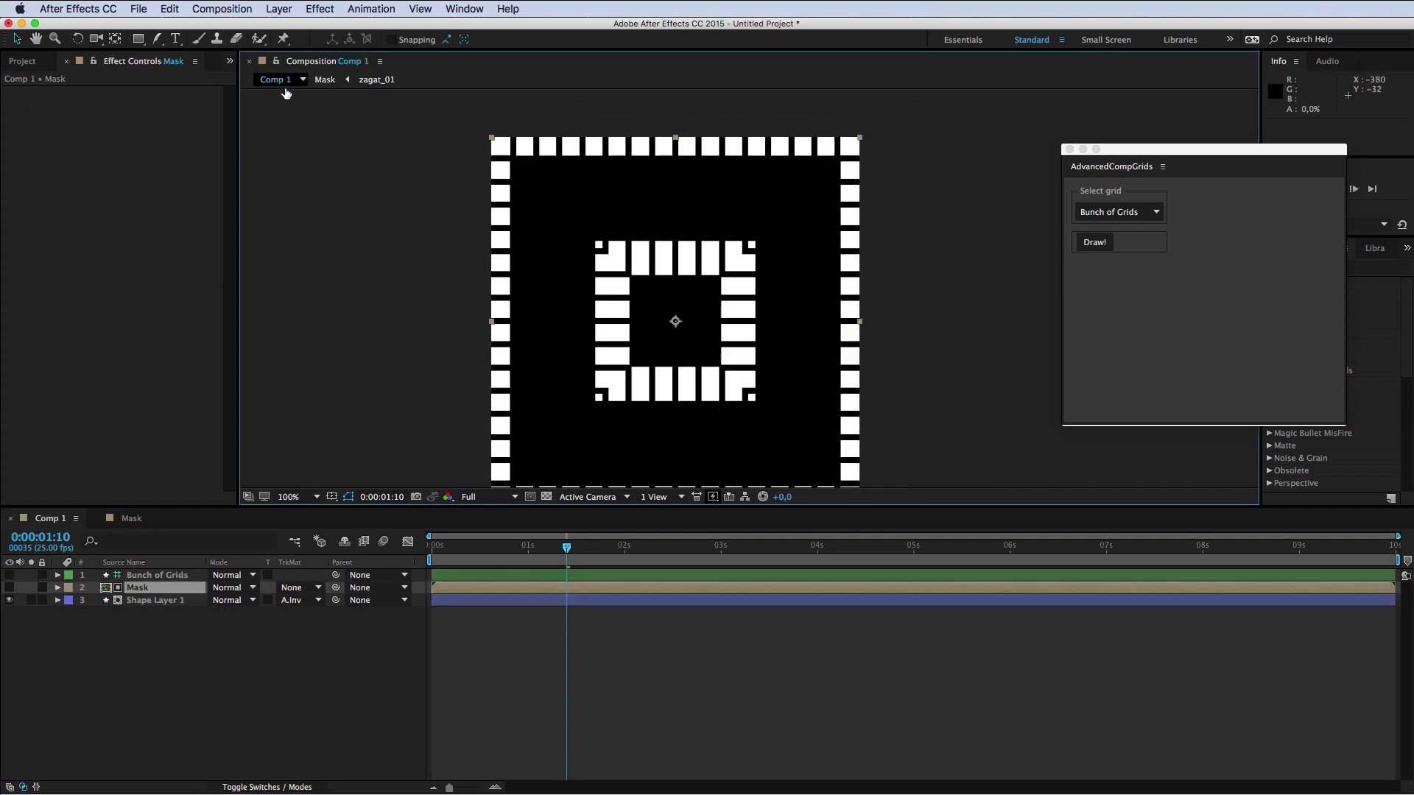
{"action": "left_click", "coordinate": [600, 594]}
{"action": "key", "text": "Home"}
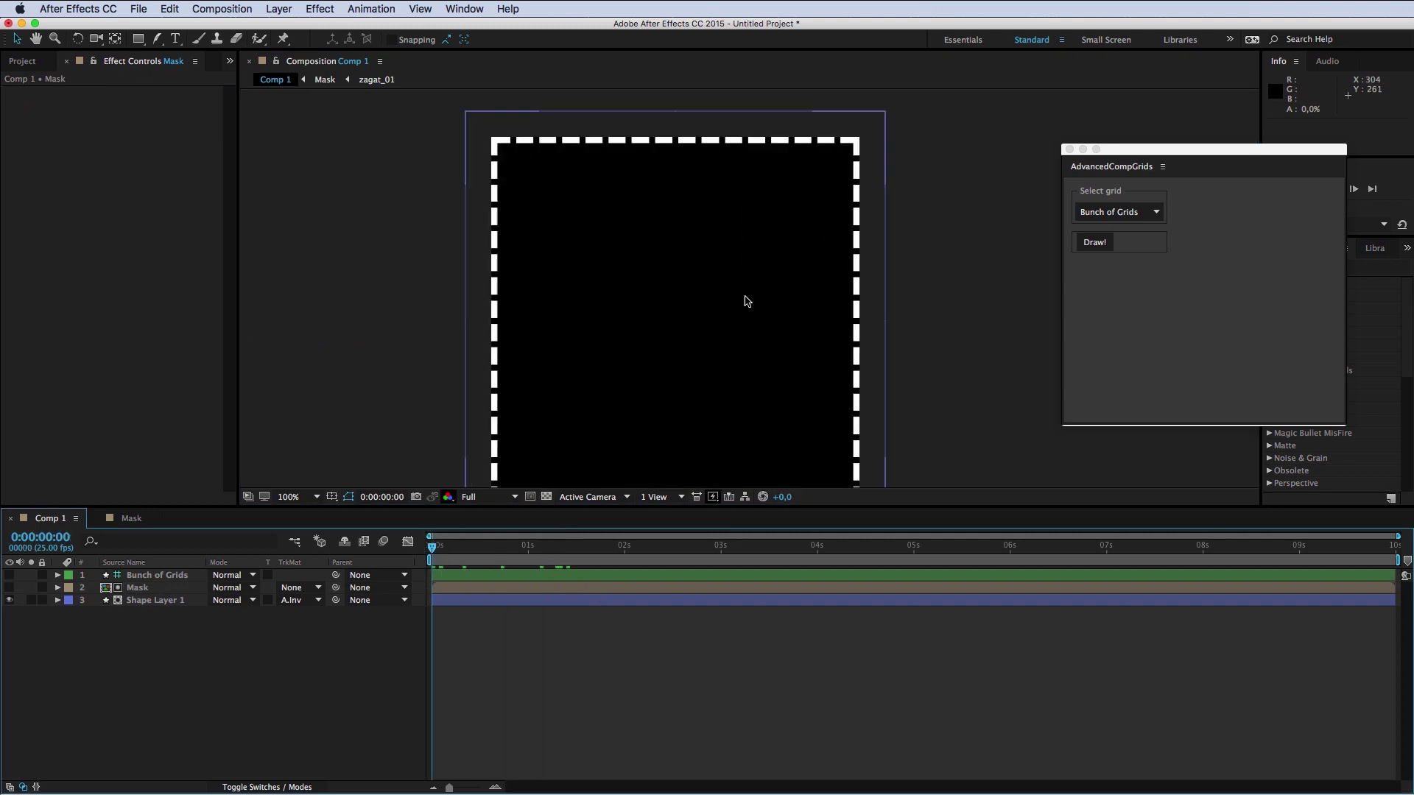
{"action": "key", "text": "space"}
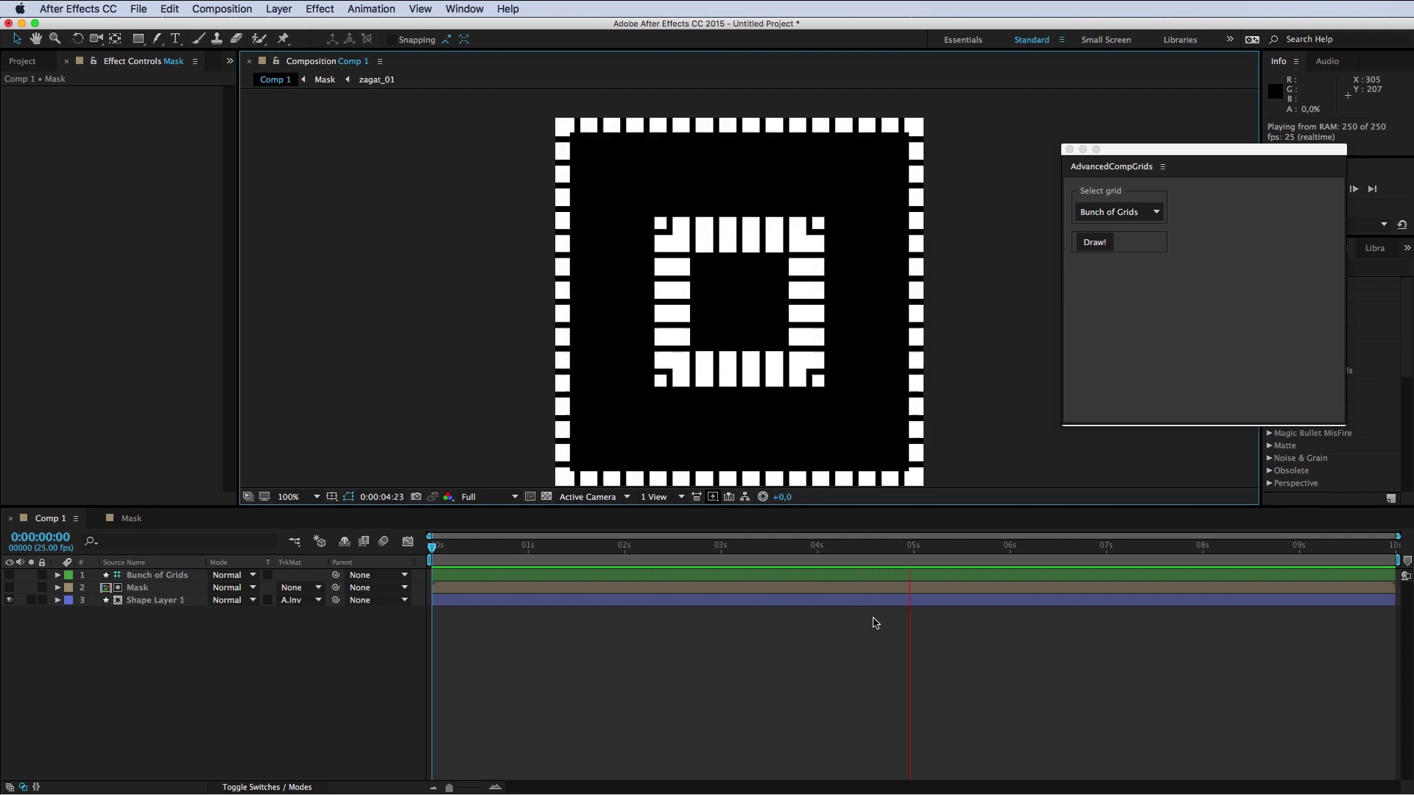
{"action": "key", "text": "space"}
{"action": "key", "text": "space"}
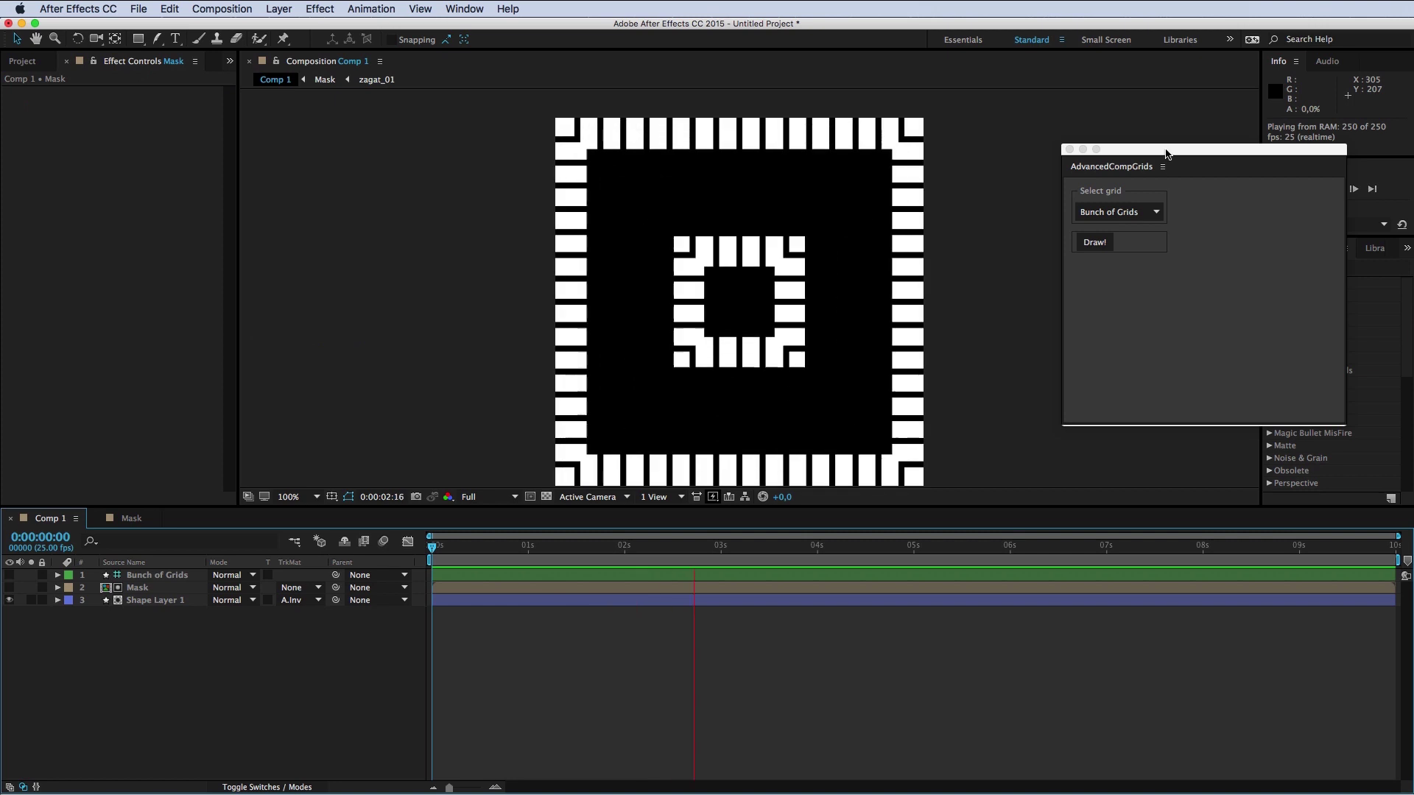
{"action": "left_click_drag", "start_coordinate": [1166, 153], "coordinate": [1334, 266]}
{"action": "left_click", "coordinate": [170, 602]}
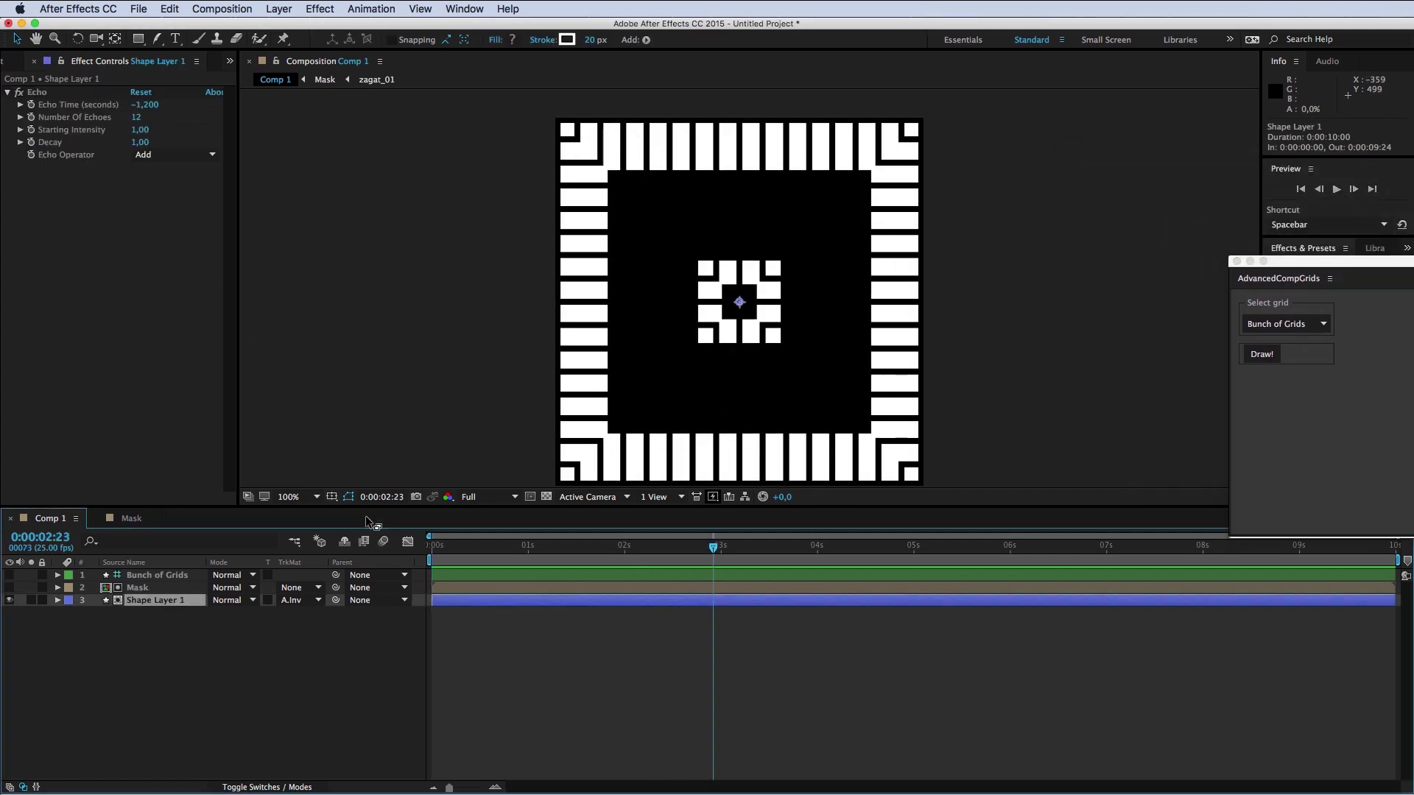
Step: Set Shape Layer 1's stroke colour to light purple hex BE93FF
{"action": "left_click", "coordinate": [572, 39]}
{"action": "left_click_drag", "start_coordinate": [430, 406], "coordinate": [348, 199]}
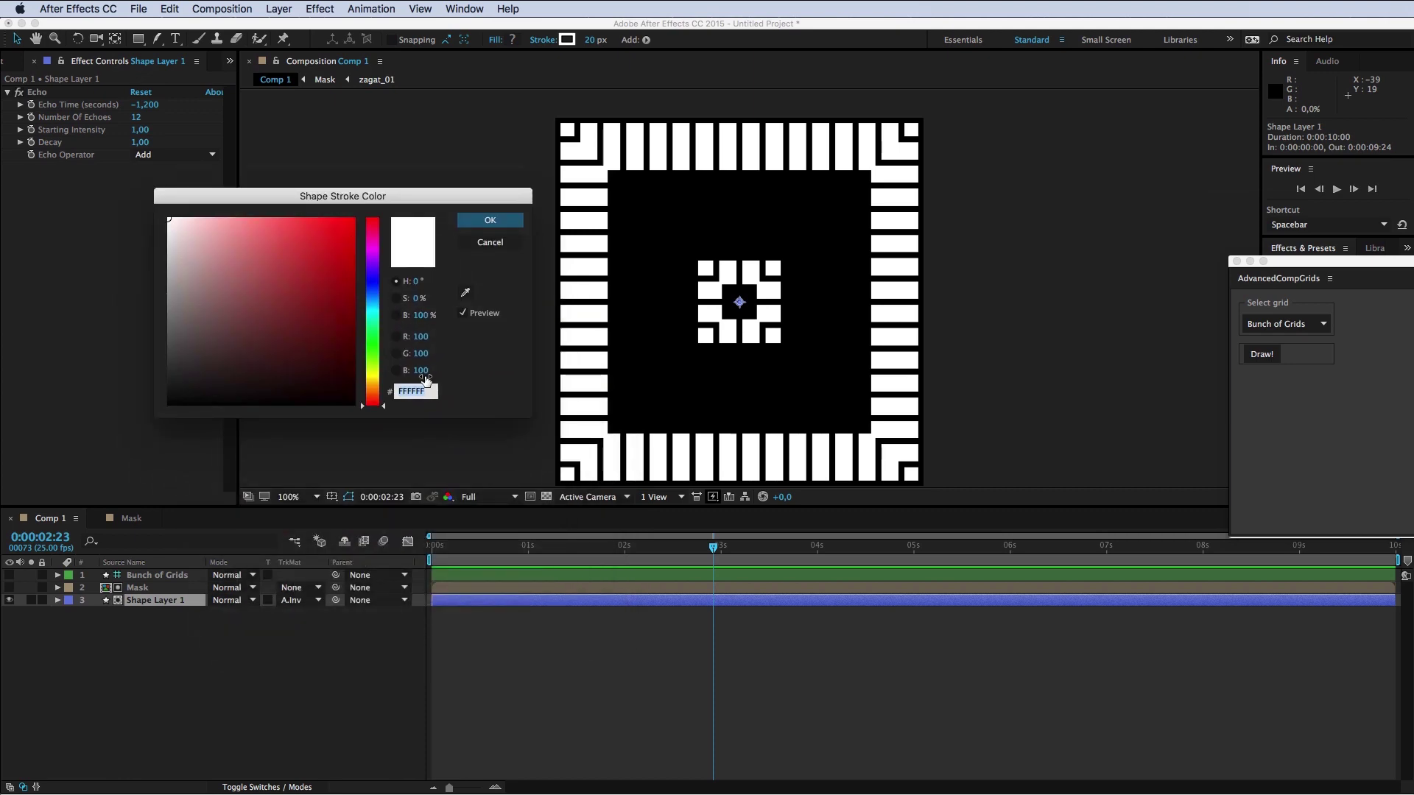
{"action": "type", "text": "B"}
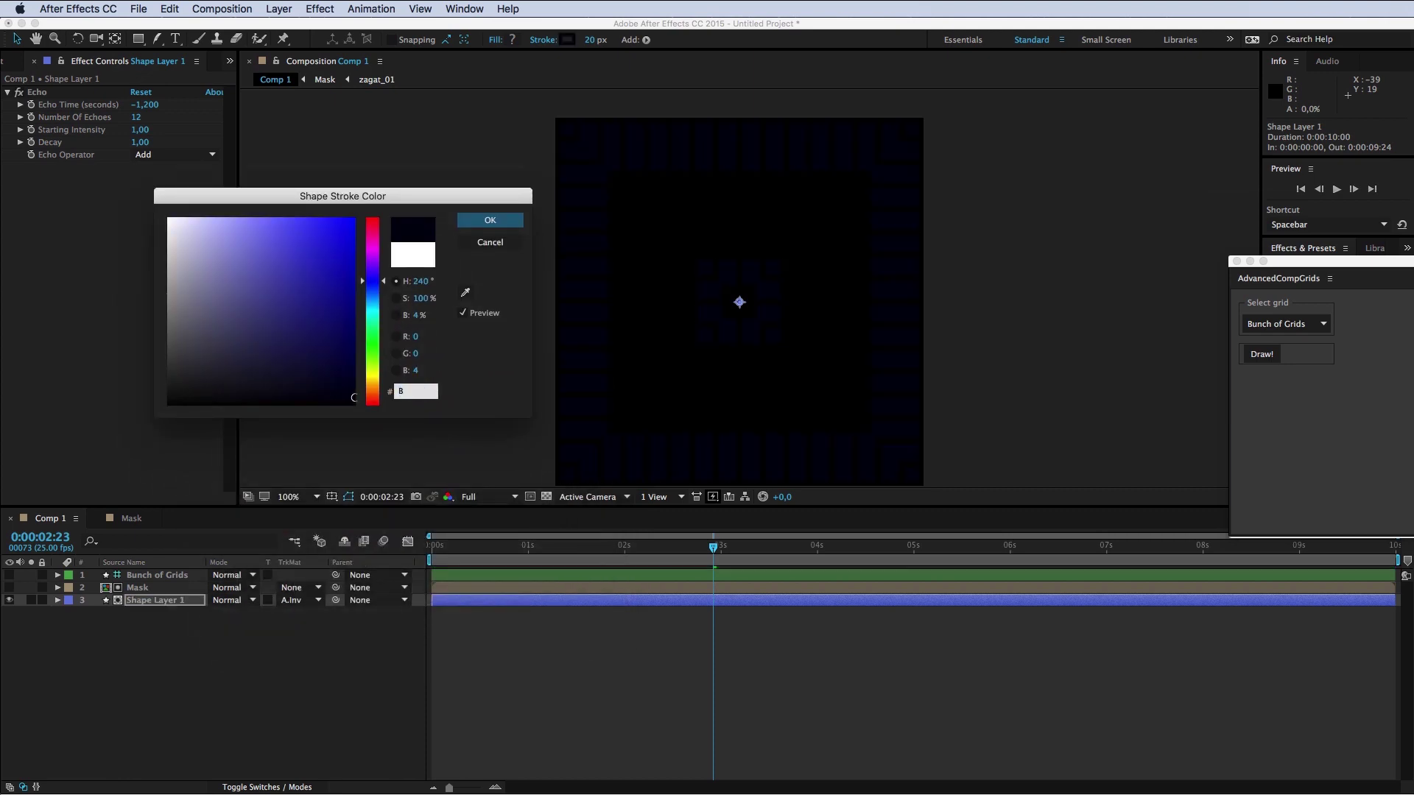
{"action": "type", "text": "E"}
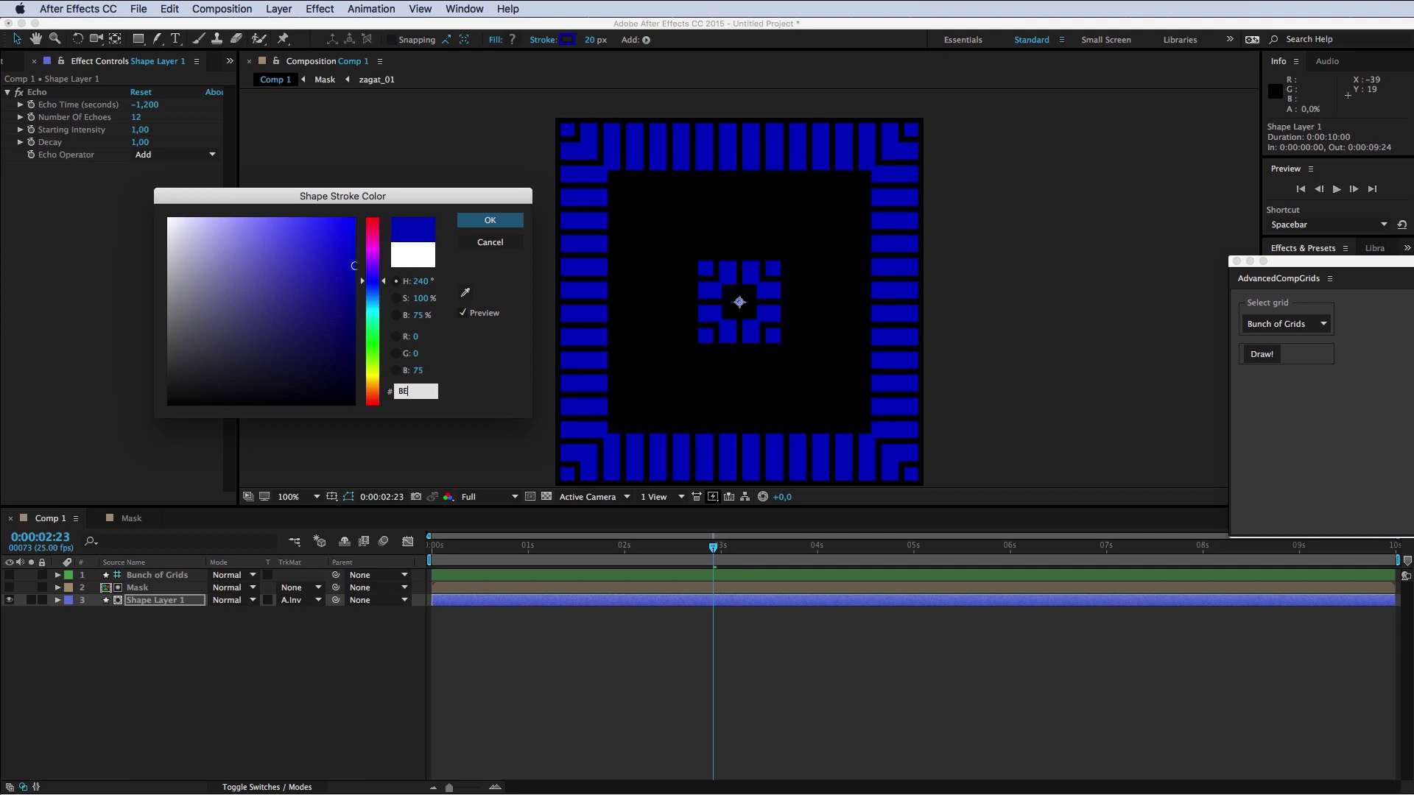
{"action": "type", "text": "93"}
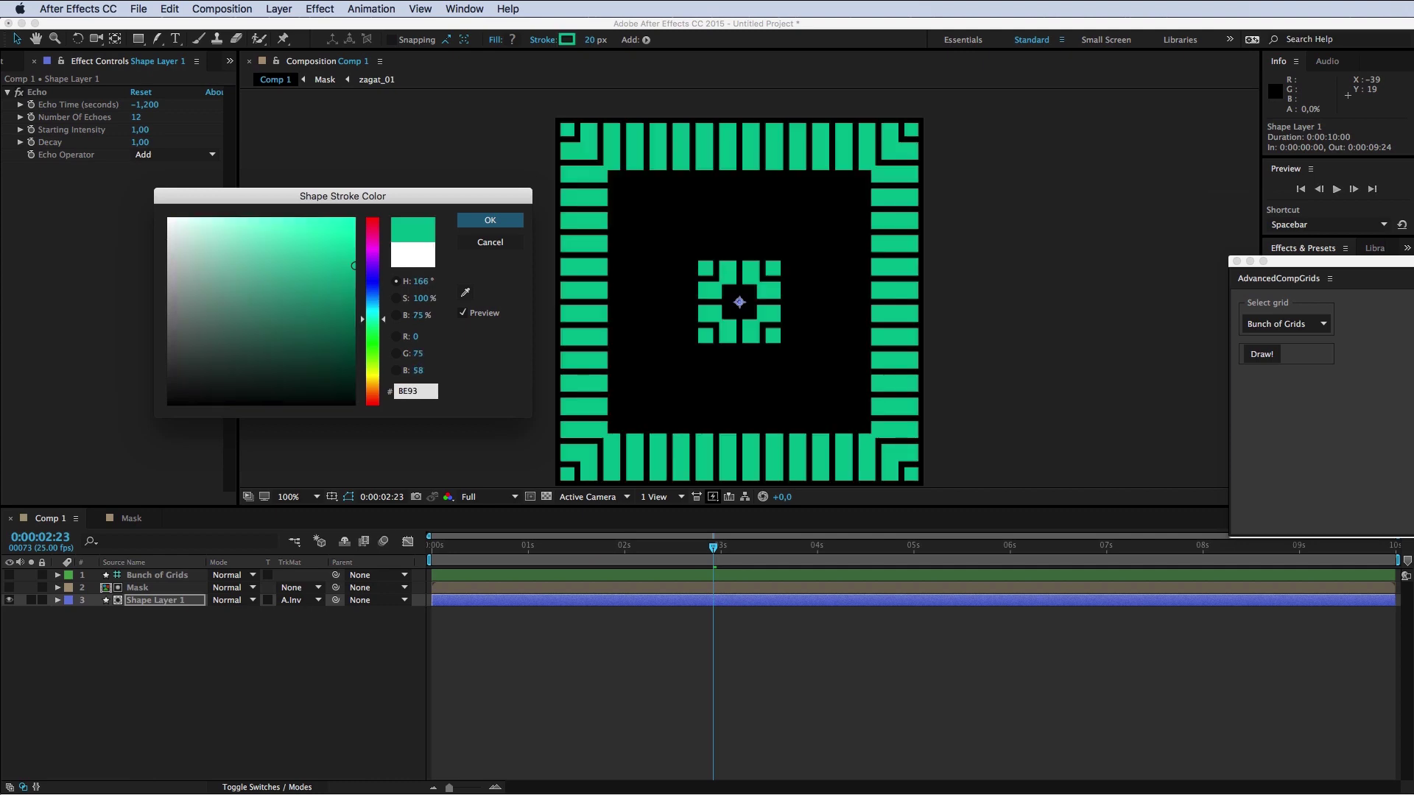
{"action": "type", "text": "FF"}
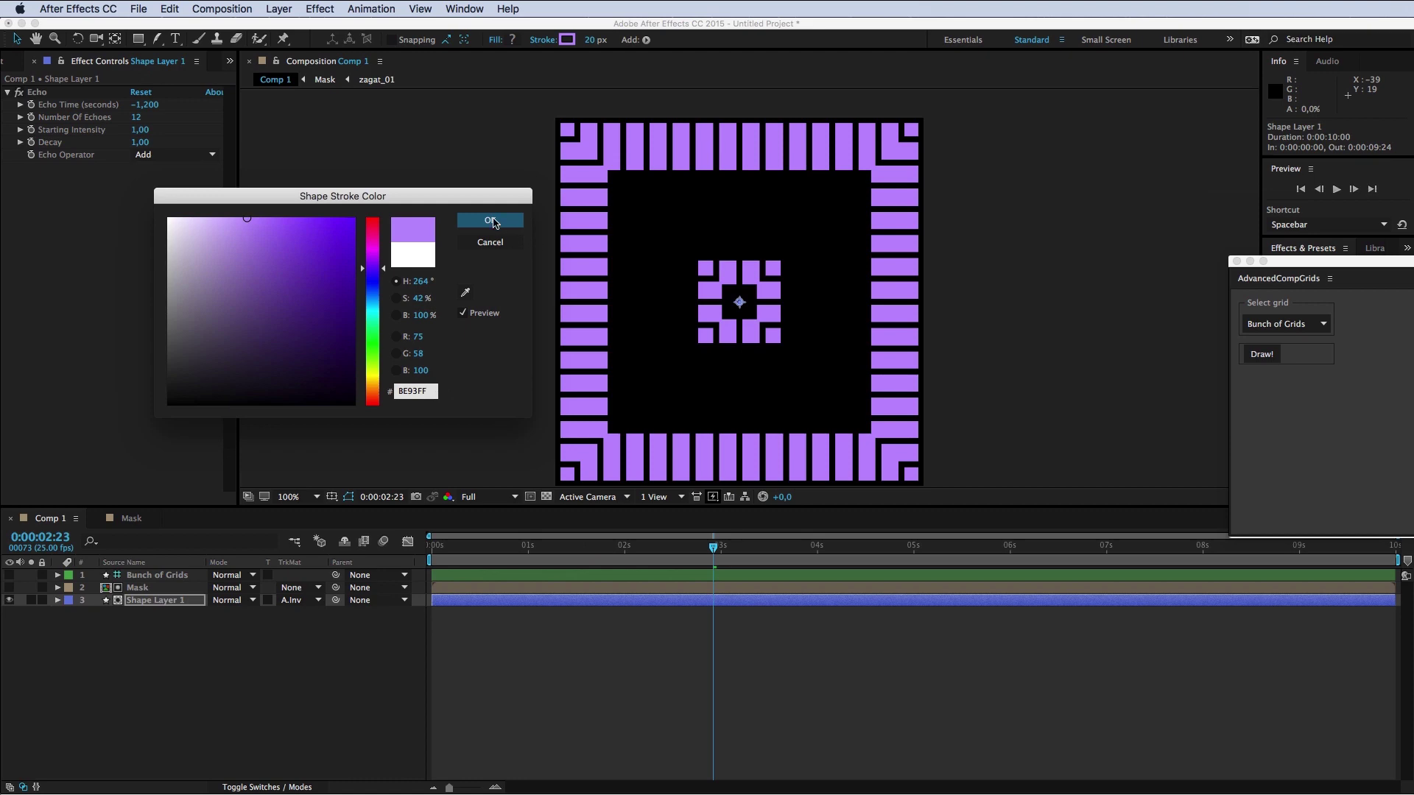
{"action": "left_click", "coordinate": [492, 221]}
{"action": "scroll", "coordinate": [626, 317], "scroll_direction": "up", "scroll_amount": 2}
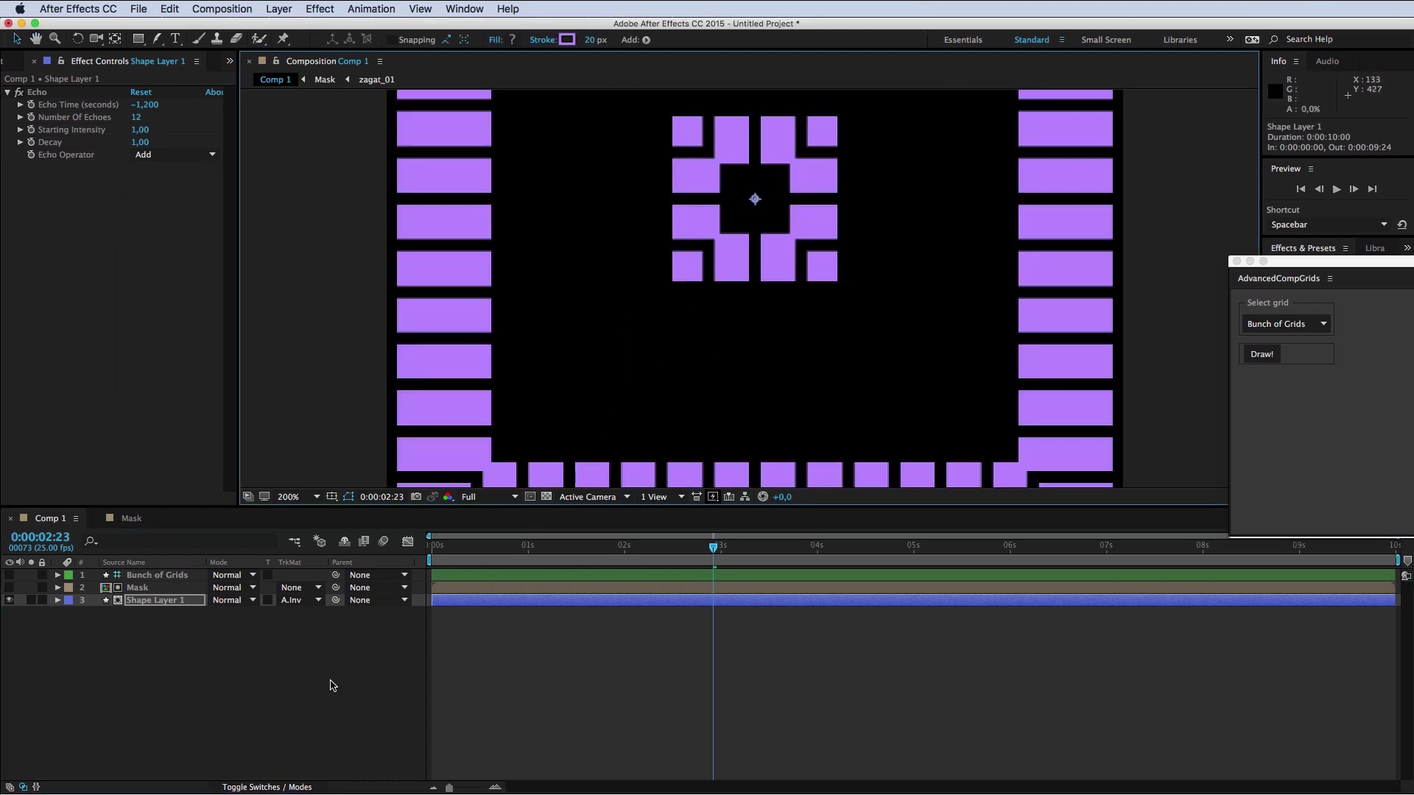
Step: Apply an Inner Glow layer style to Shape Layer 1
{"action": "left_click", "coordinate": [129, 601]}
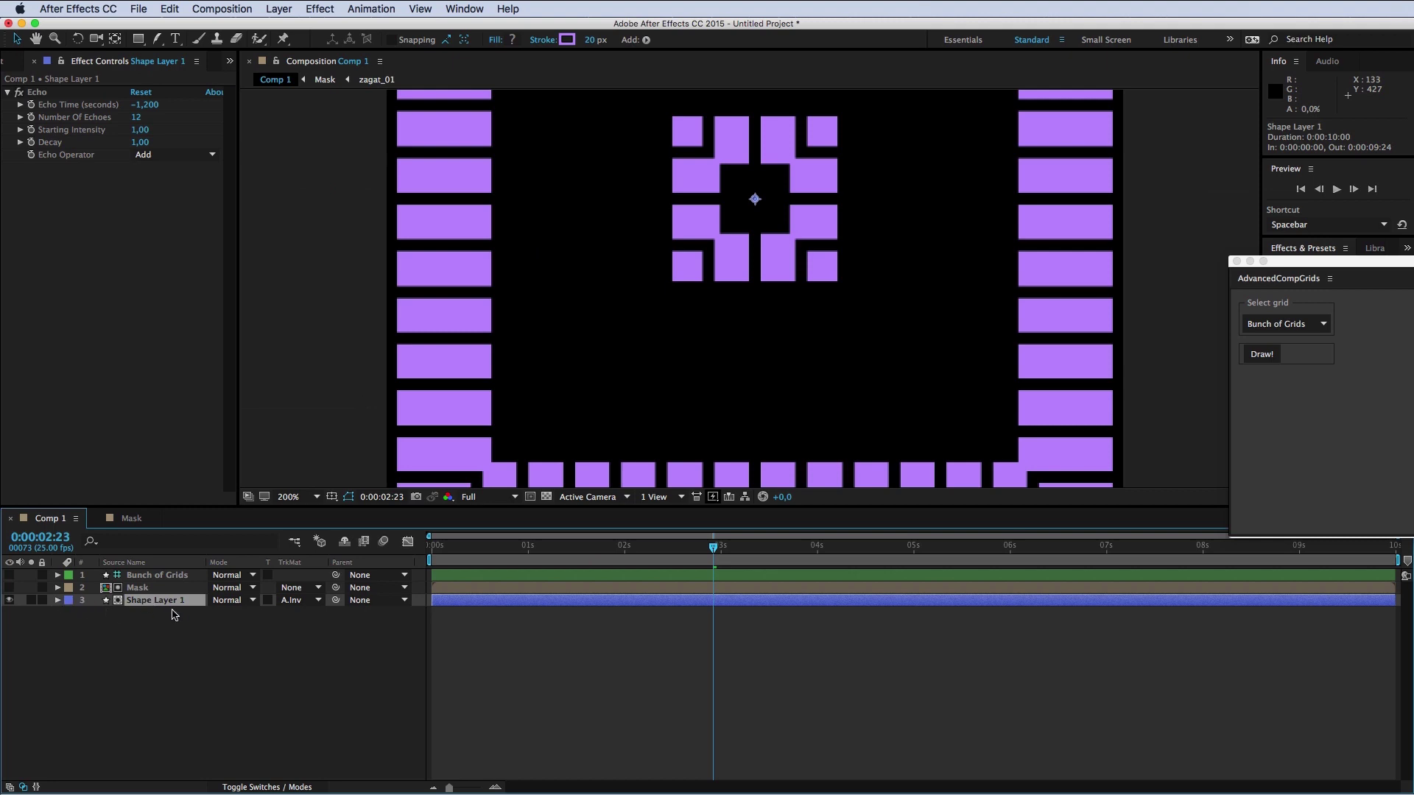
{"action": "right_click", "coordinate": [179, 604]}
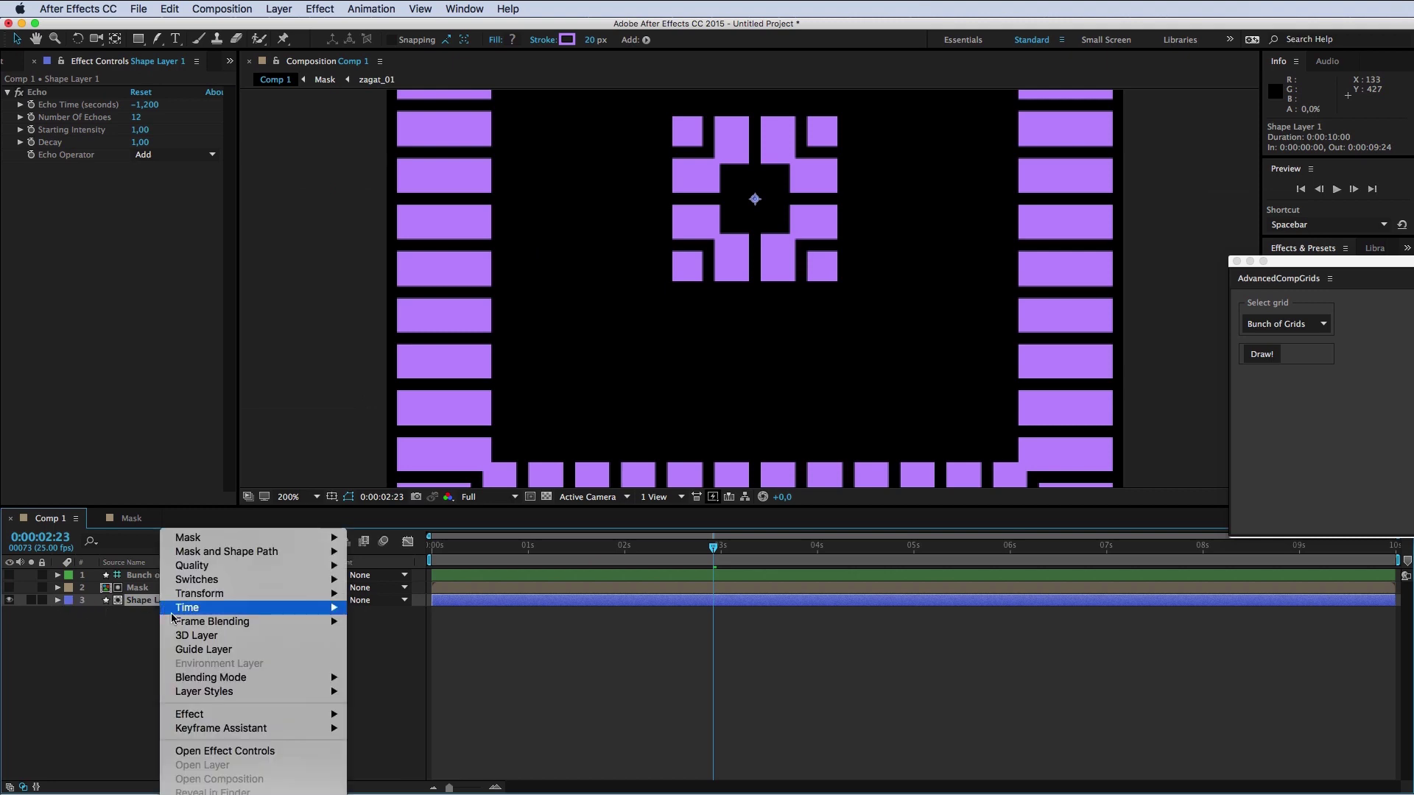
{"action": "mouse_move", "coordinate": [271, 594]}
{"action": "mouse_move", "coordinate": [277, 688]}
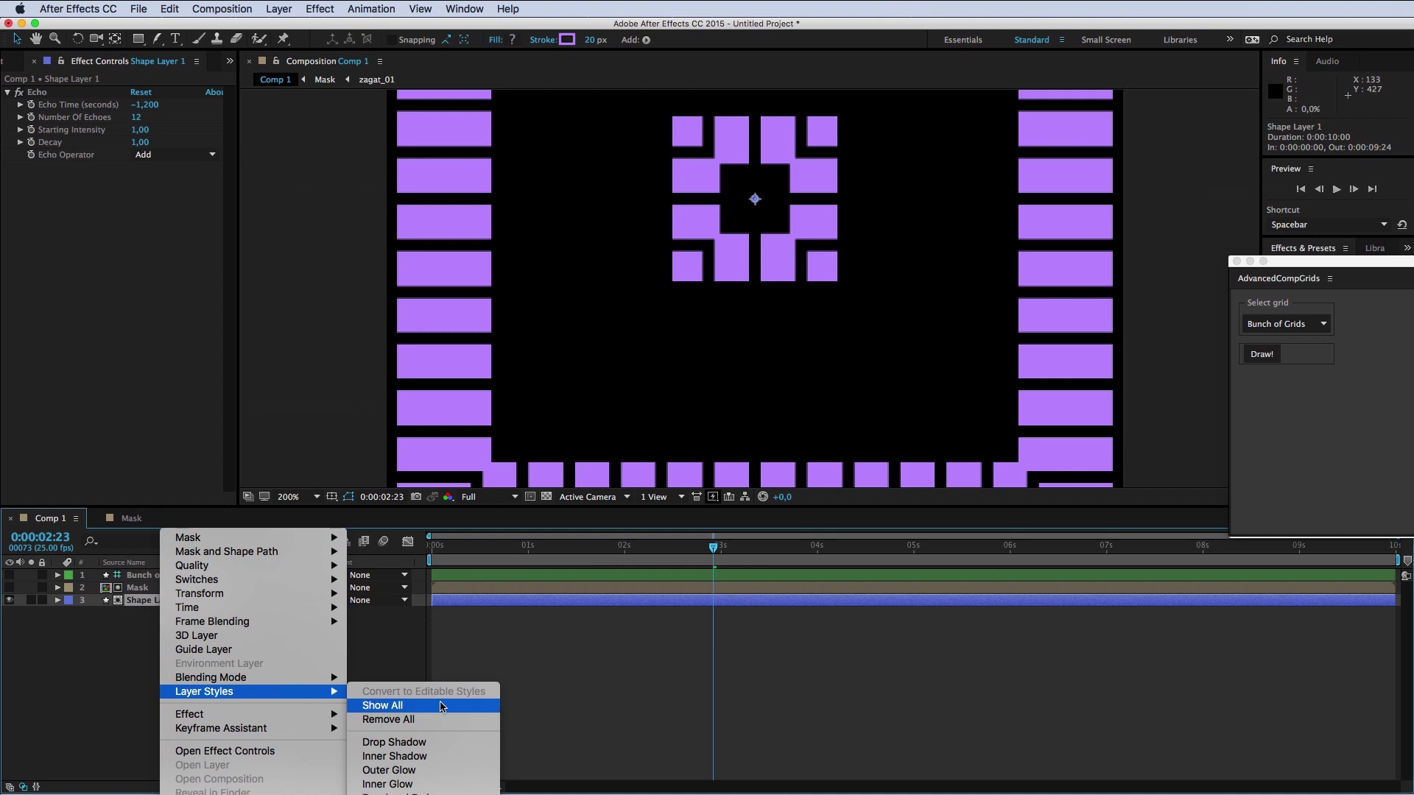
{"action": "left_click", "coordinate": [424, 784]}
Step: Zoom in on the grid pieces and expand Layer Styles > Inner Glow to show its properties
{"action": "key", "text": "comma"}
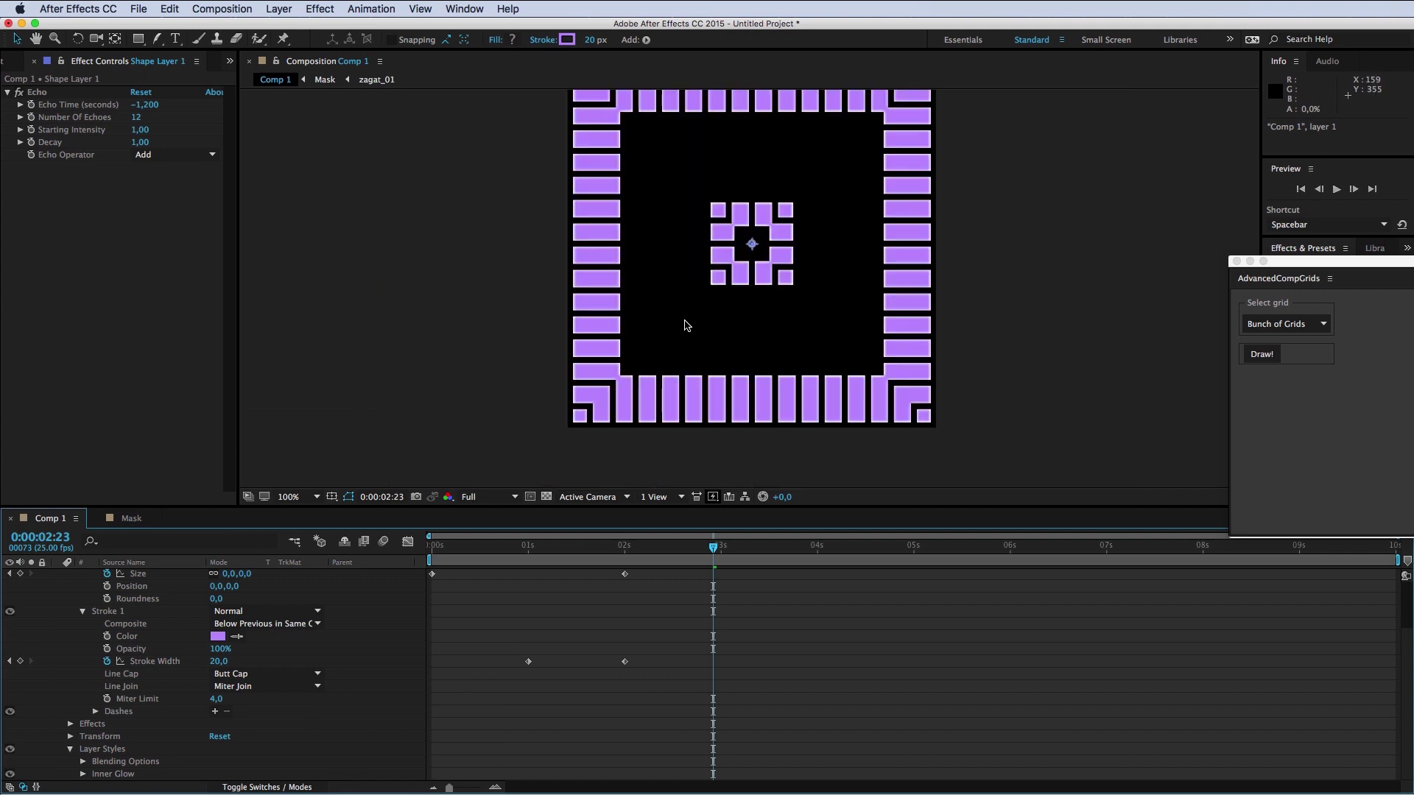
{"action": "key", "text": "period"}
{"action": "key", "text": "period"}
{"action": "left_click_drag", "start_coordinate": [678, 305], "coordinate": [665, 392]}
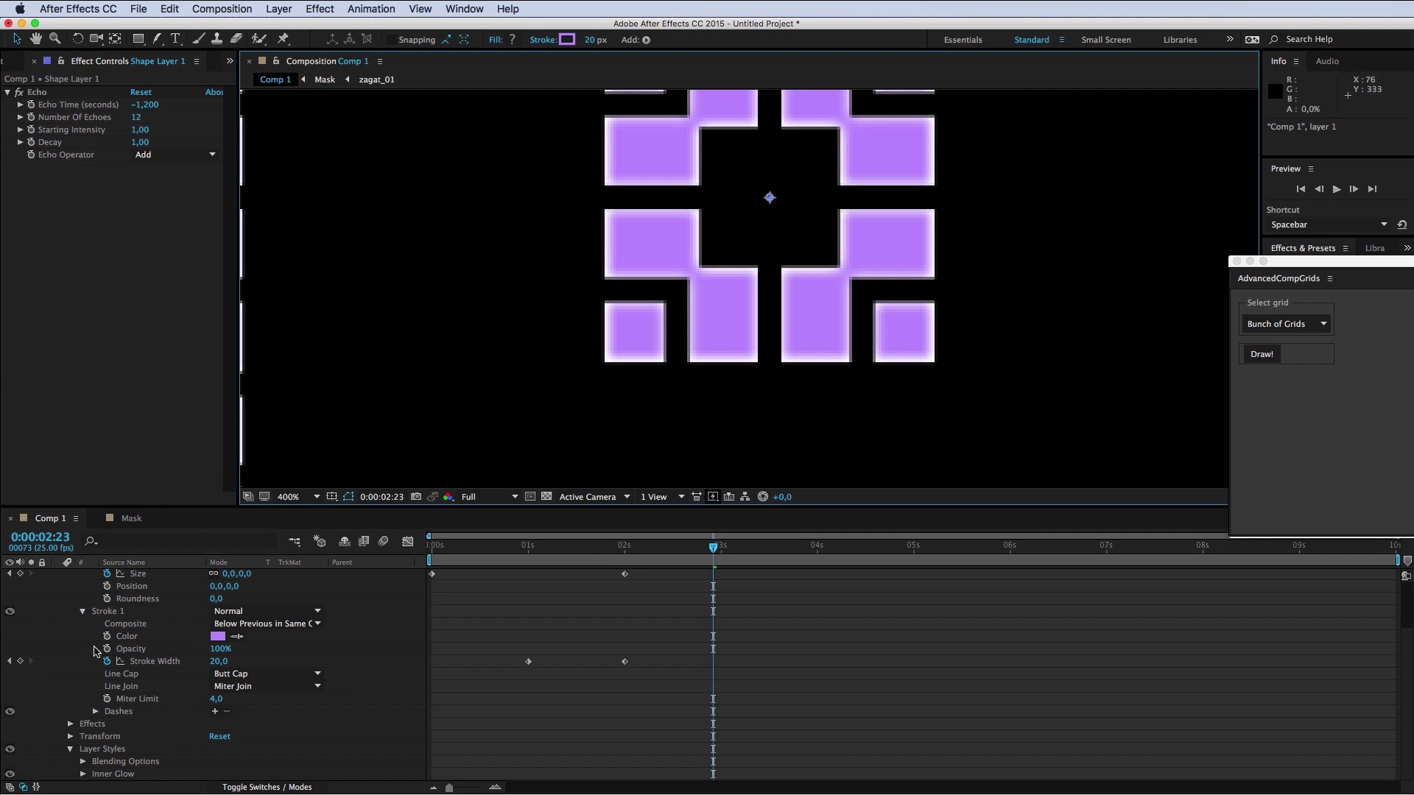
{"action": "scroll", "coordinate": [49, 621], "scroll_direction": "up", "scroll_amount": 3}
{"action": "left_click", "coordinate": [71, 613]}
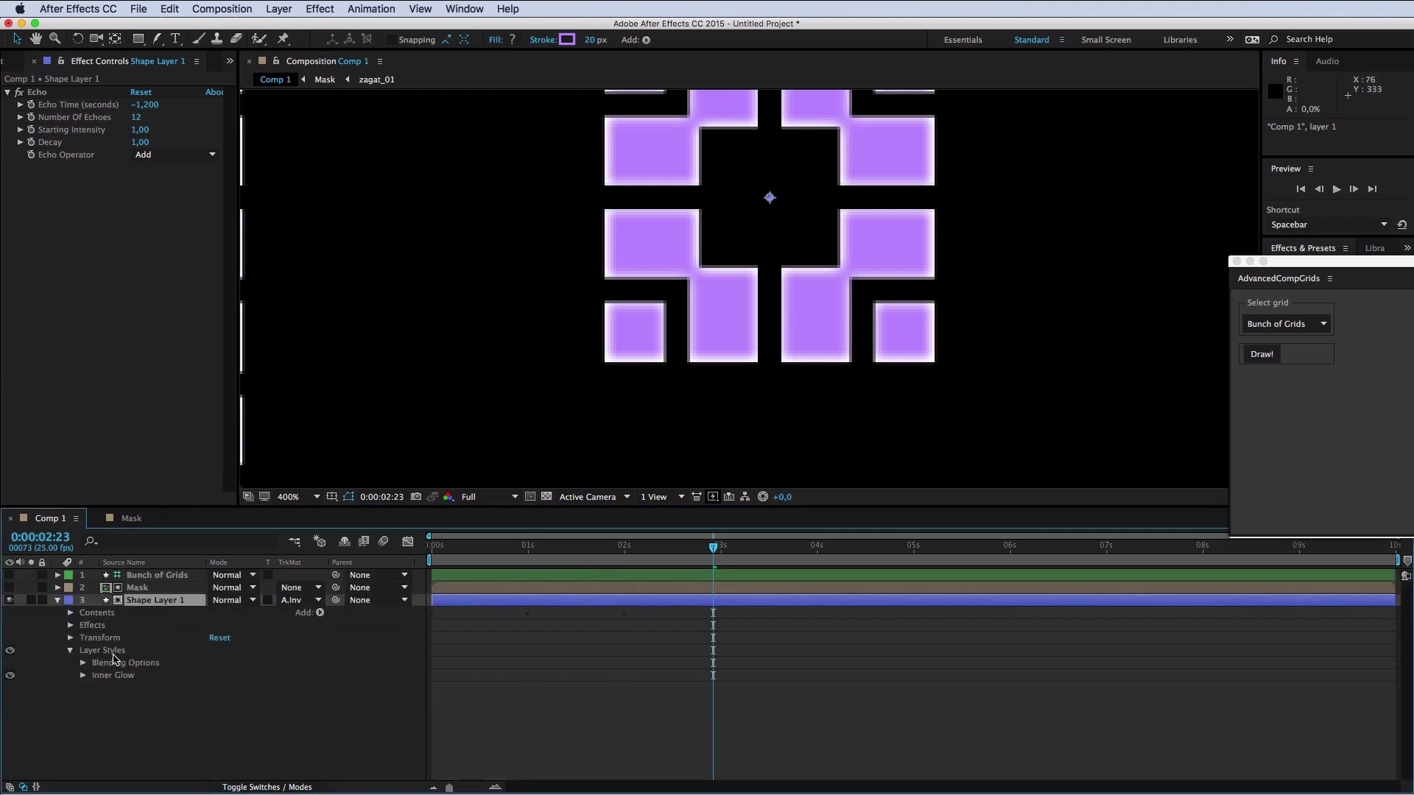
{"action": "left_click", "coordinate": [115, 654]}
{"action": "left_click", "coordinate": [118, 676]}
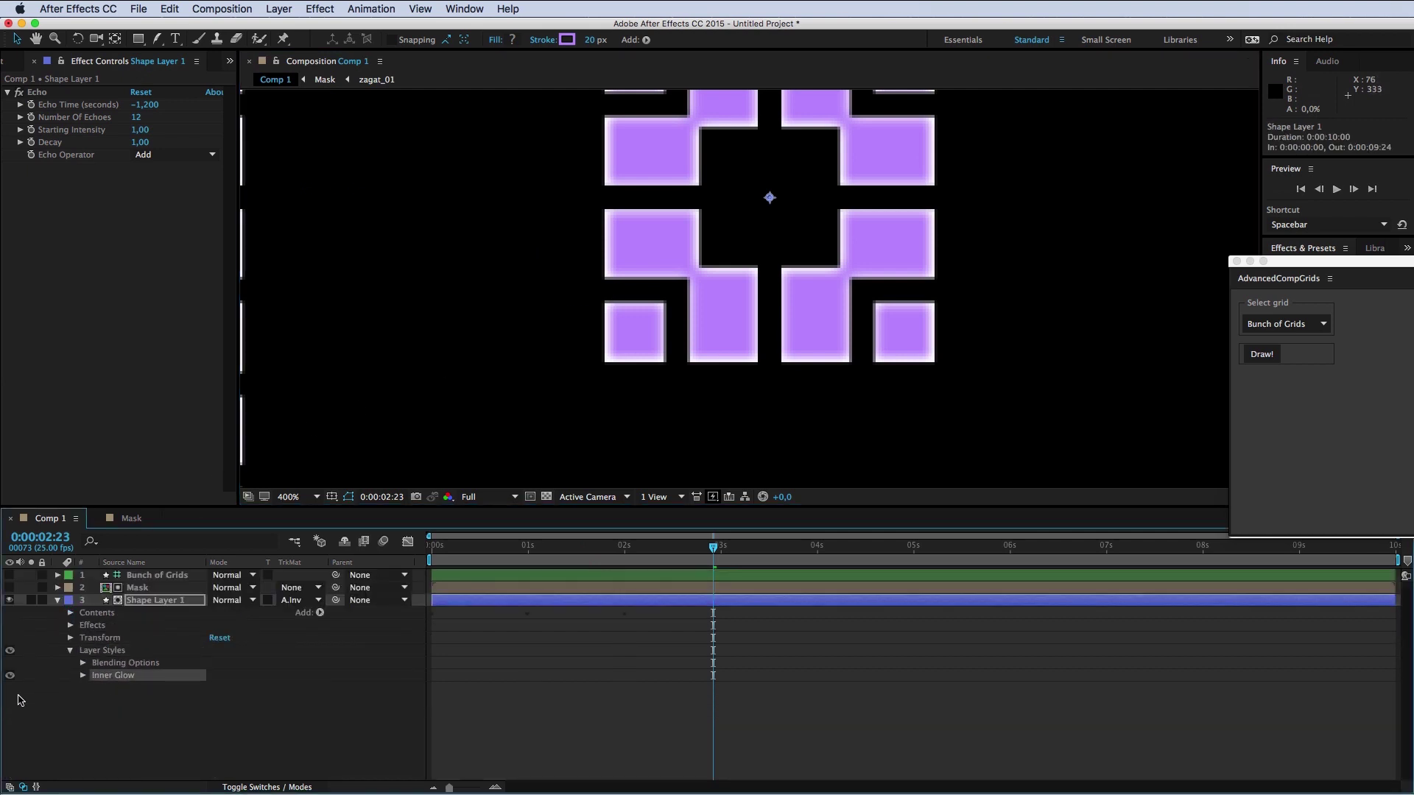
{"action": "left_click", "coordinate": [84, 675]}
{"action": "scroll", "coordinate": [141, 692], "scroll_direction": "down", "scroll_amount": 3}
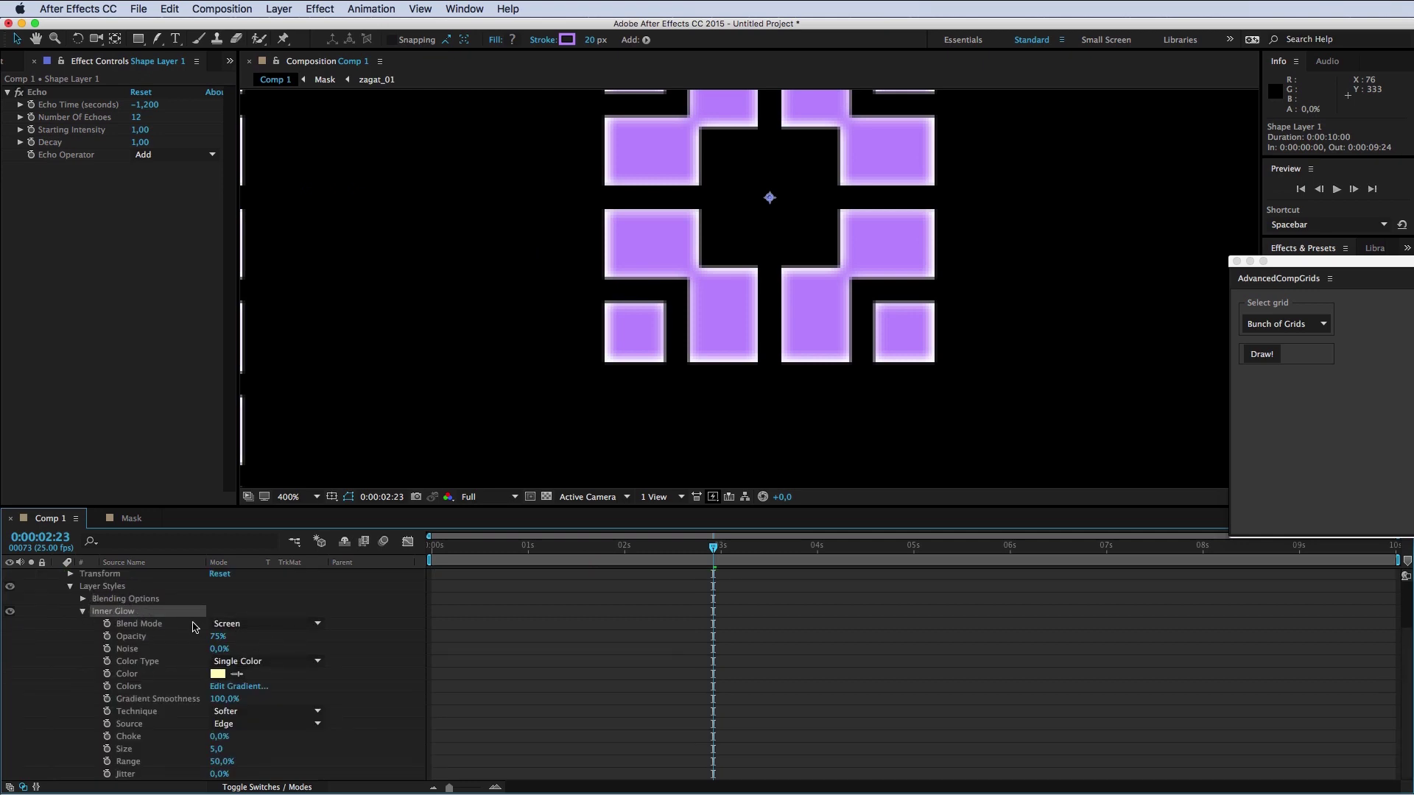
Step: Set the Inner Glow blend mode to Normal and its opacity to 100%
{"action": "left_click", "coordinate": [251, 625]}
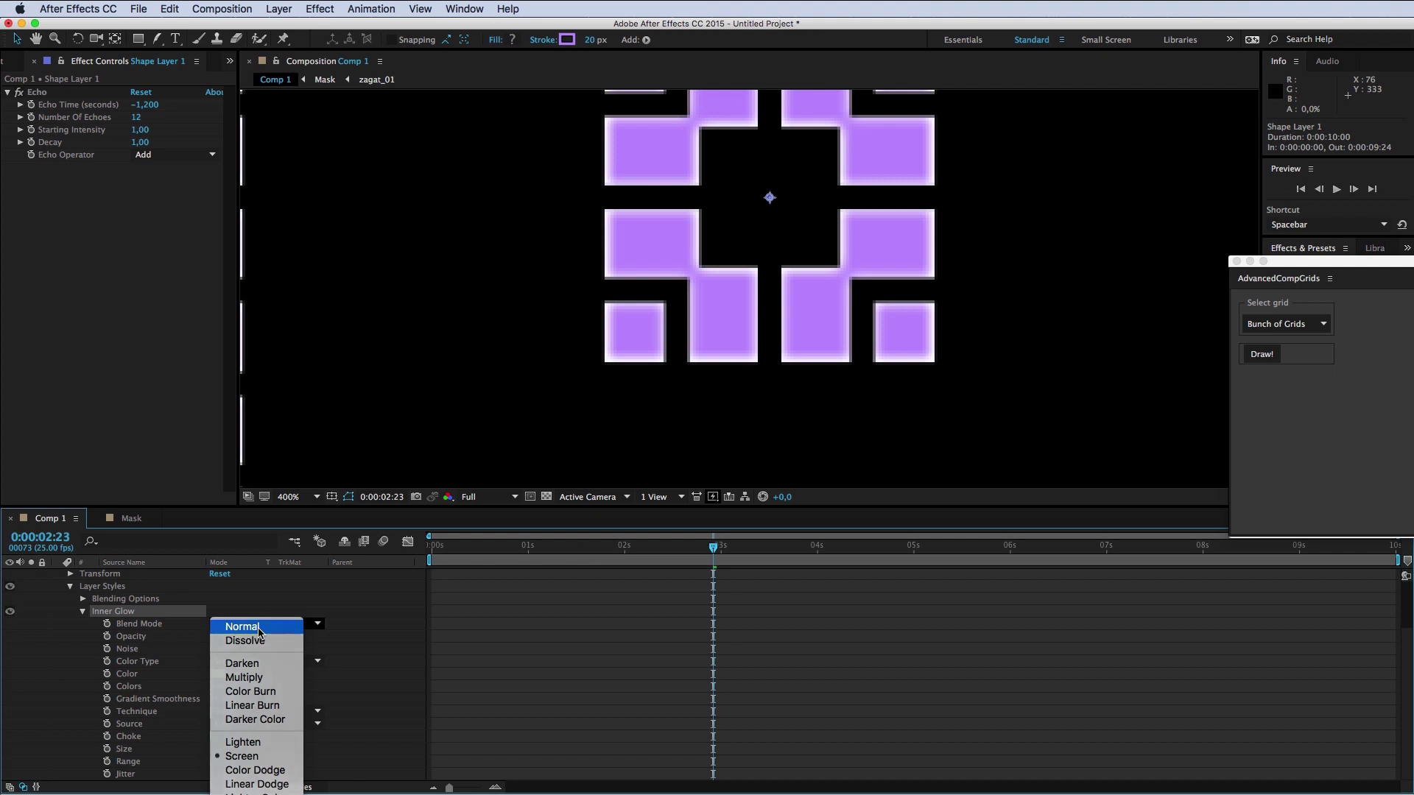
{"action": "left_click", "coordinate": [258, 628]}
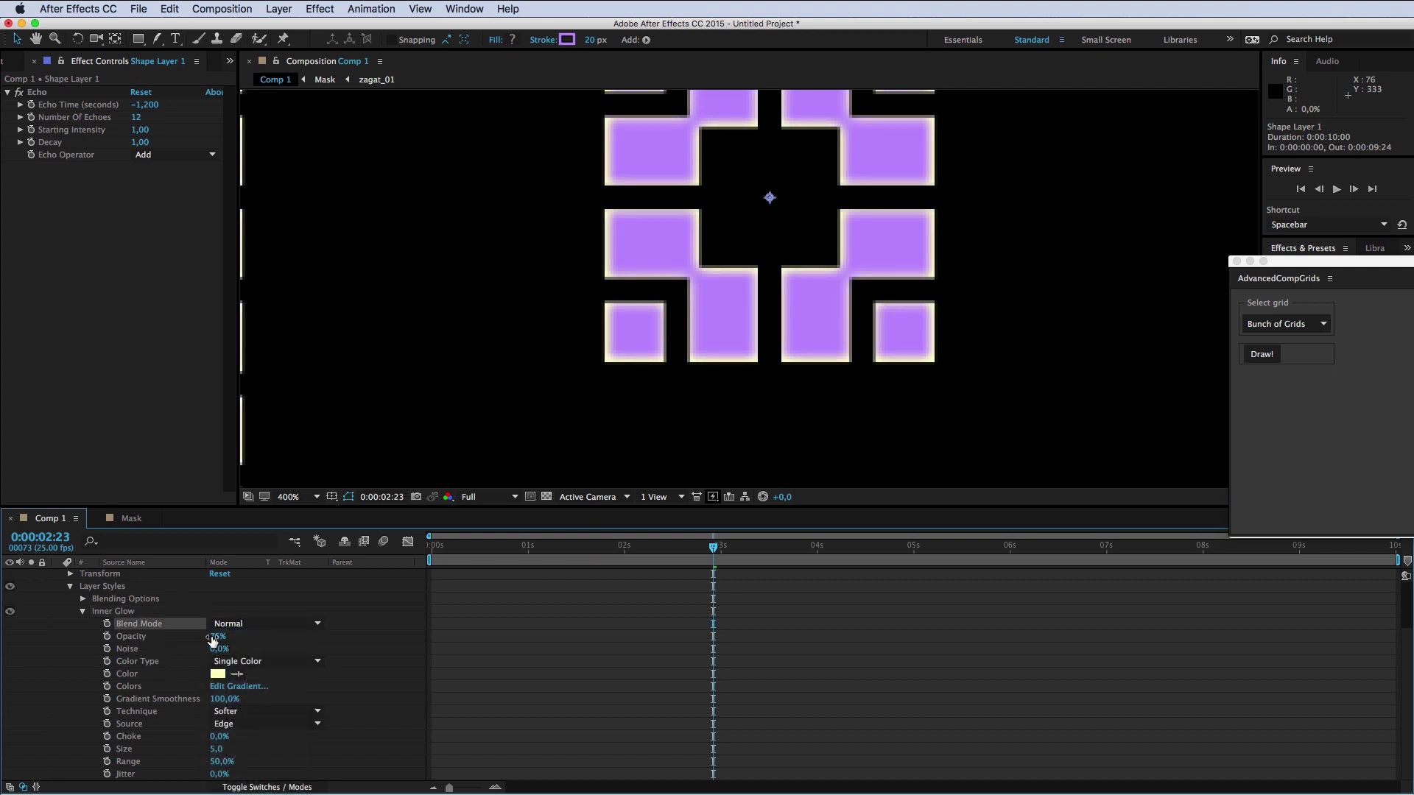
{"action": "left_click_drag", "start_coordinate": [212, 638], "coordinate": [243, 638]}
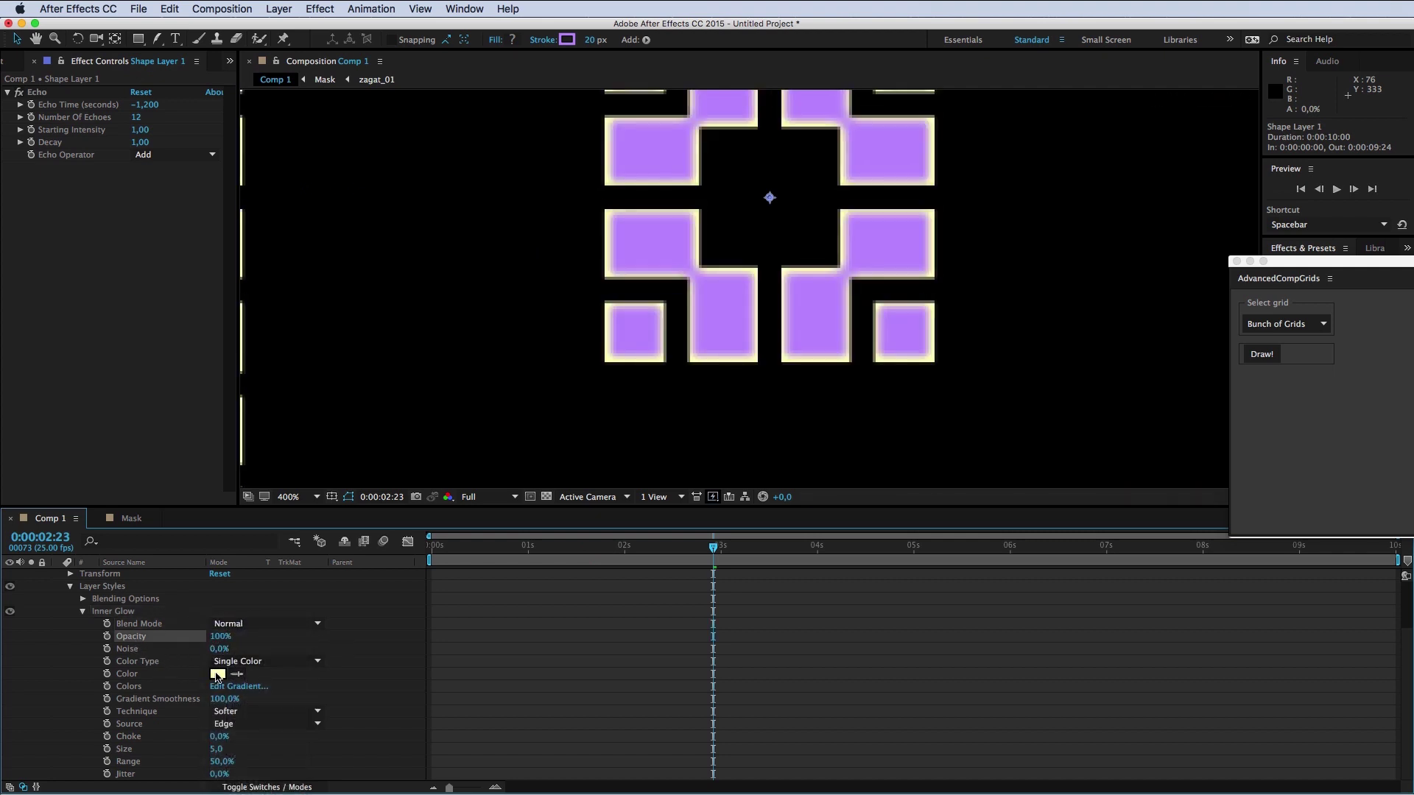
Step: Change the Inner Glow colour to violet 6500FF
{"action": "left_click", "coordinate": [218, 674]}
{"action": "left_click_drag", "start_coordinate": [336, 199], "coordinate": [361, 191]}
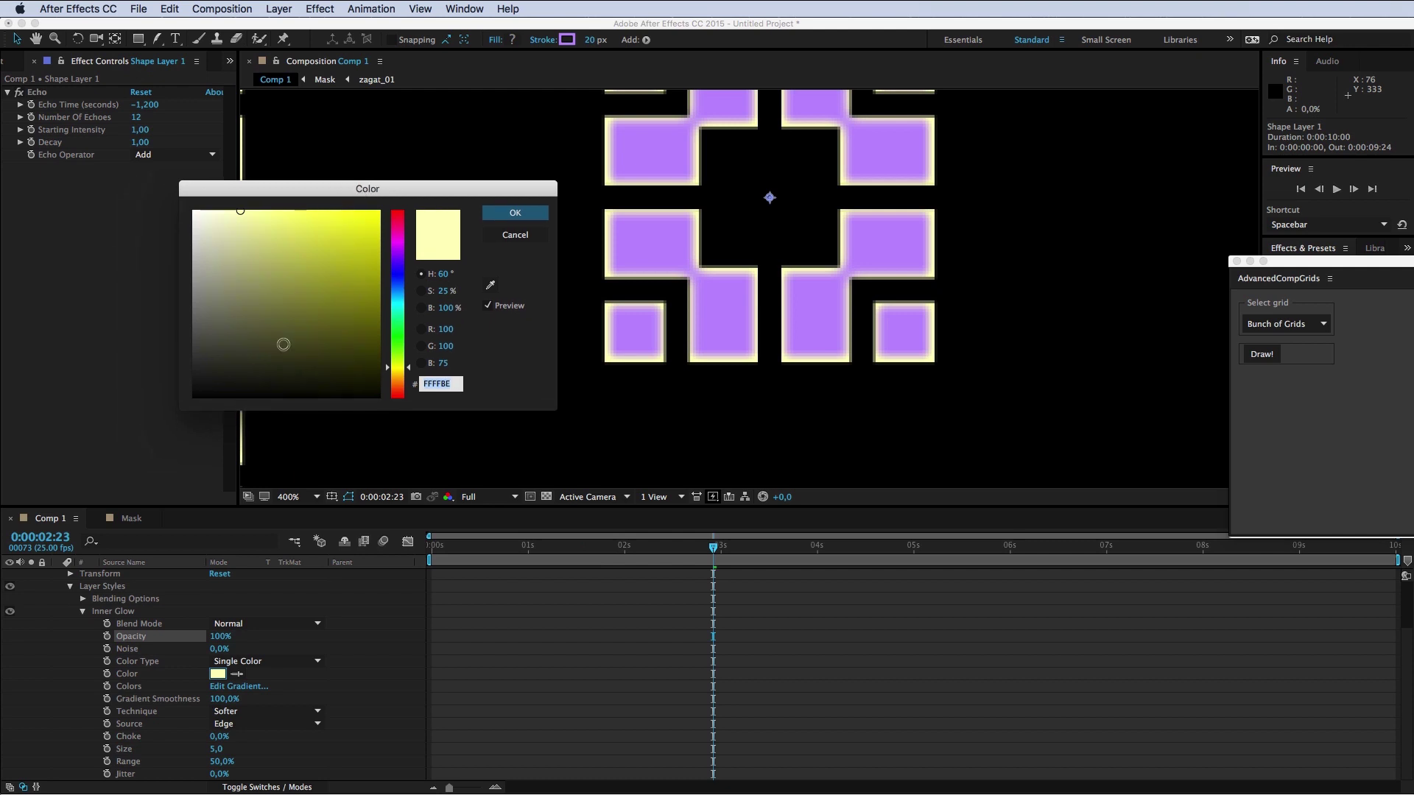
{"action": "type", "text": "65"}
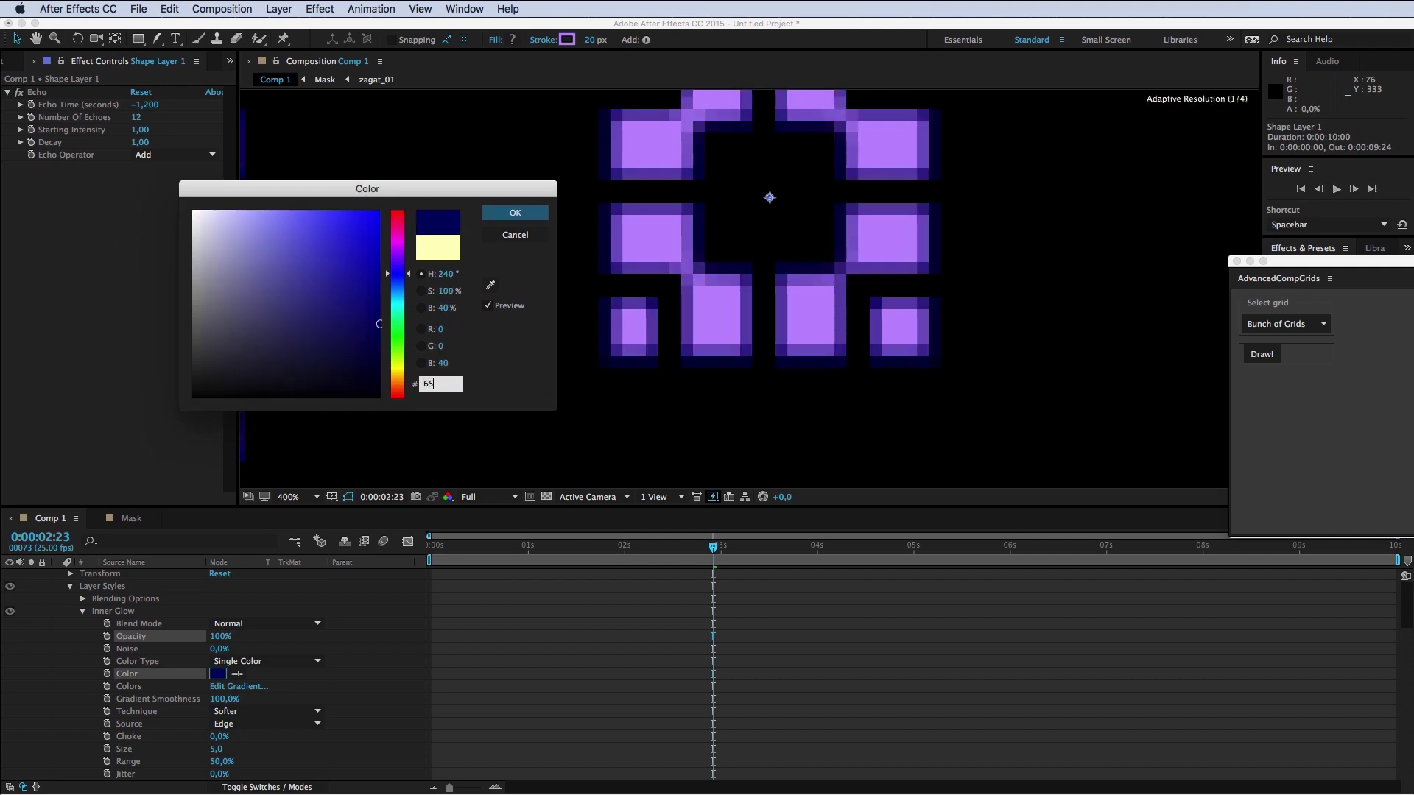
{"action": "type", "text": "00FF"}
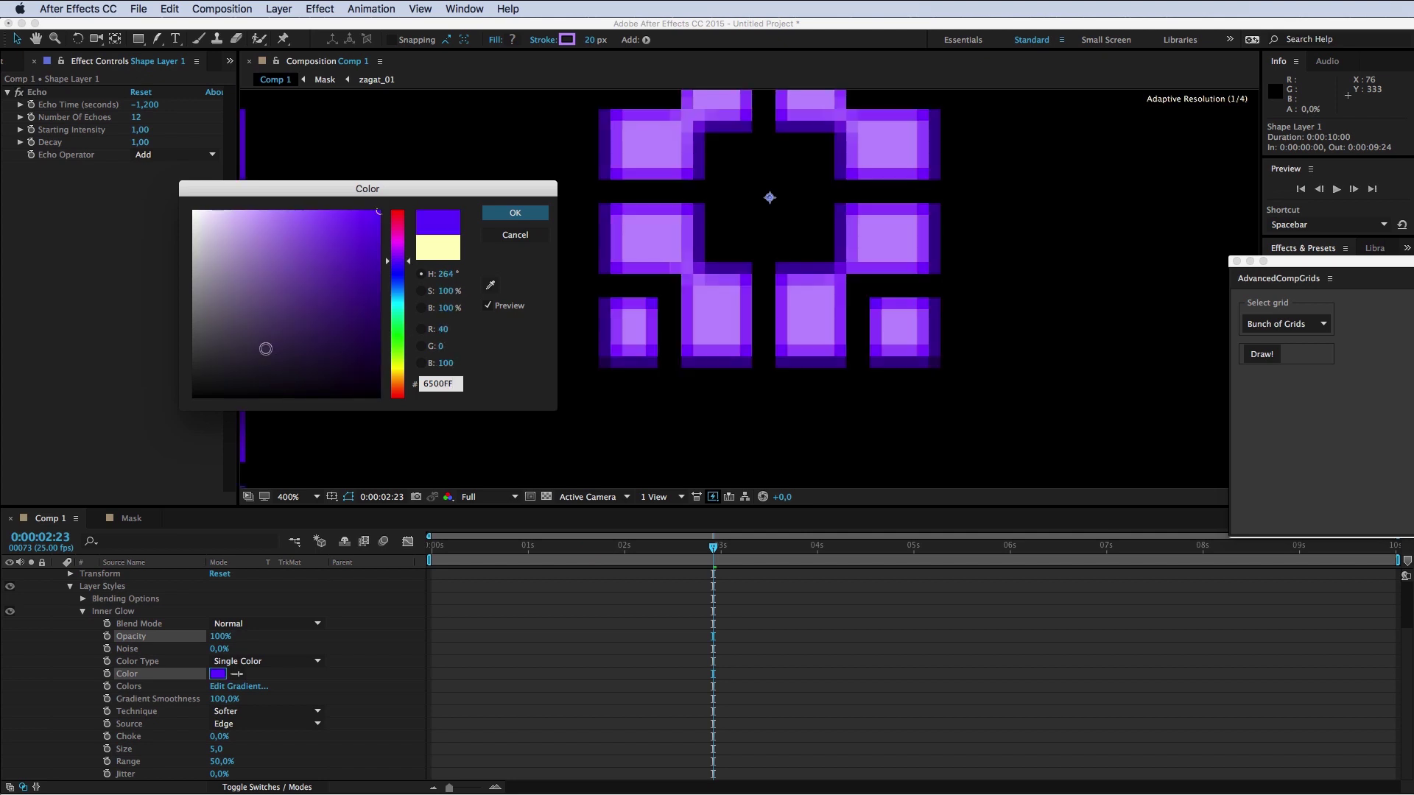
{"action": "left_click", "coordinate": [537, 215]}
{"action": "scroll", "coordinate": [721, 307], "scroll_direction": "down", "scroll_amount": 3}
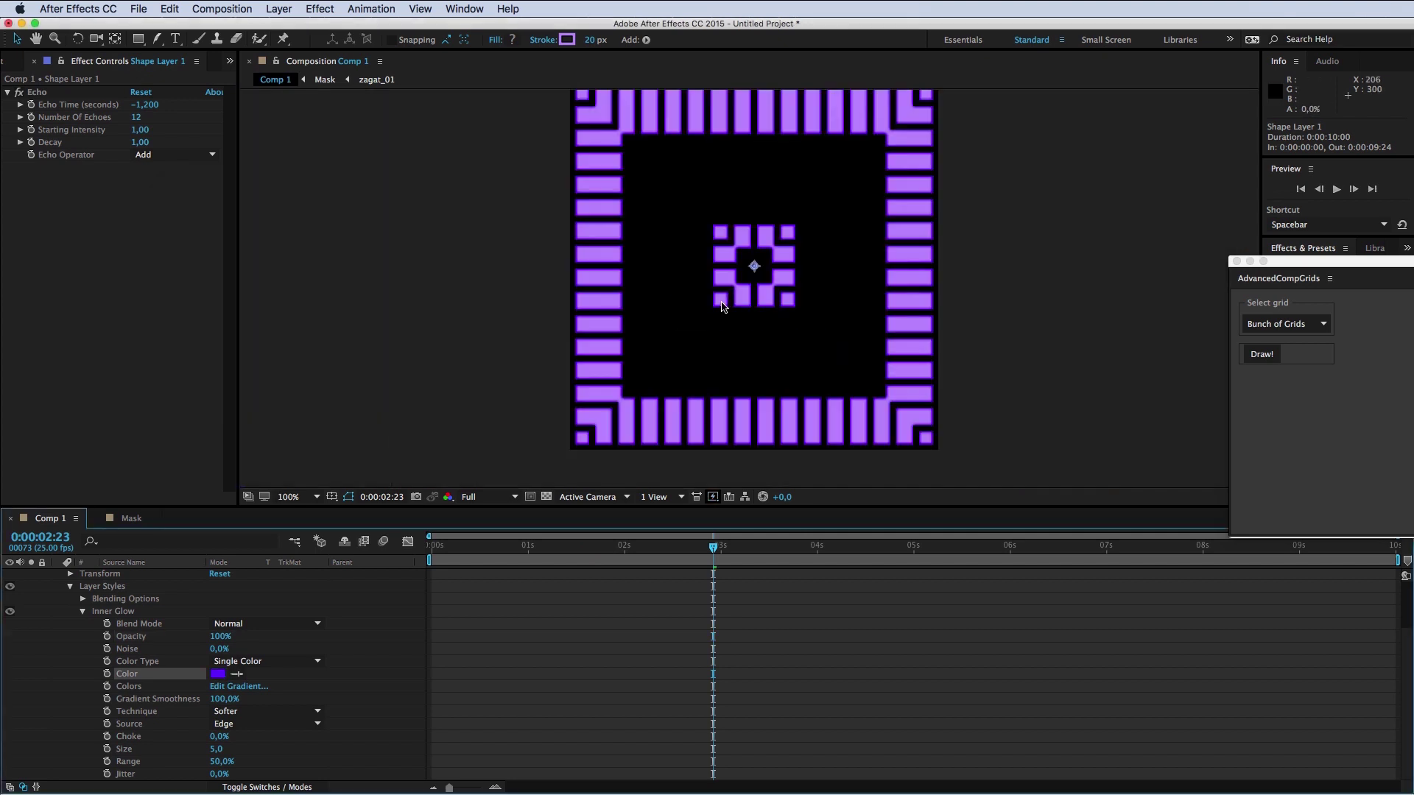
{"action": "scroll", "coordinate": [721, 307], "scroll_direction": "up", "scroll_amount": 2}
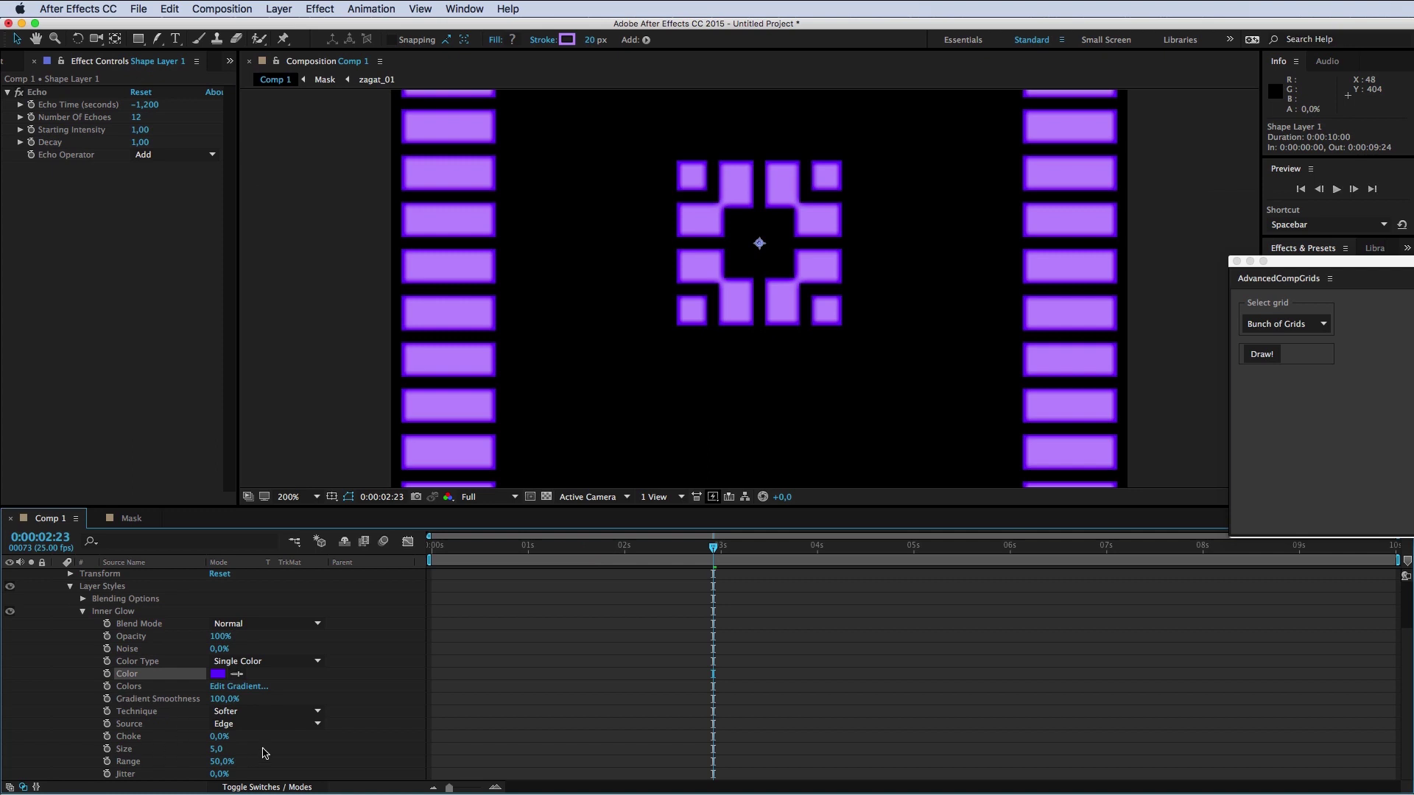
{"action": "left_click", "coordinate": [298, 750]}
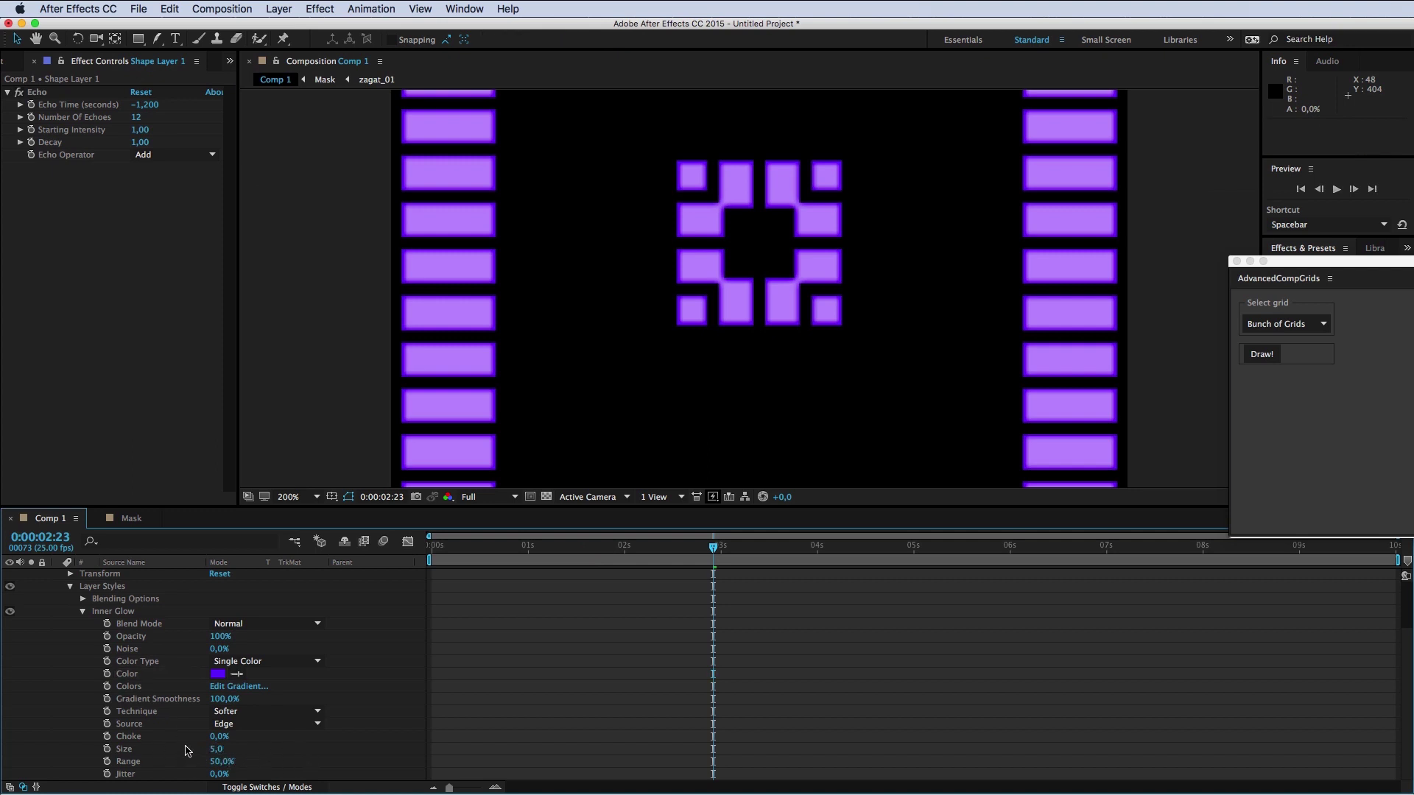
Step: Raise the Inner Glow Choke to 100% and inspect the hard violet edges
{"action": "left_click_drag", "start_coordinate": [220, 737], "coordinate": [250, 748]}
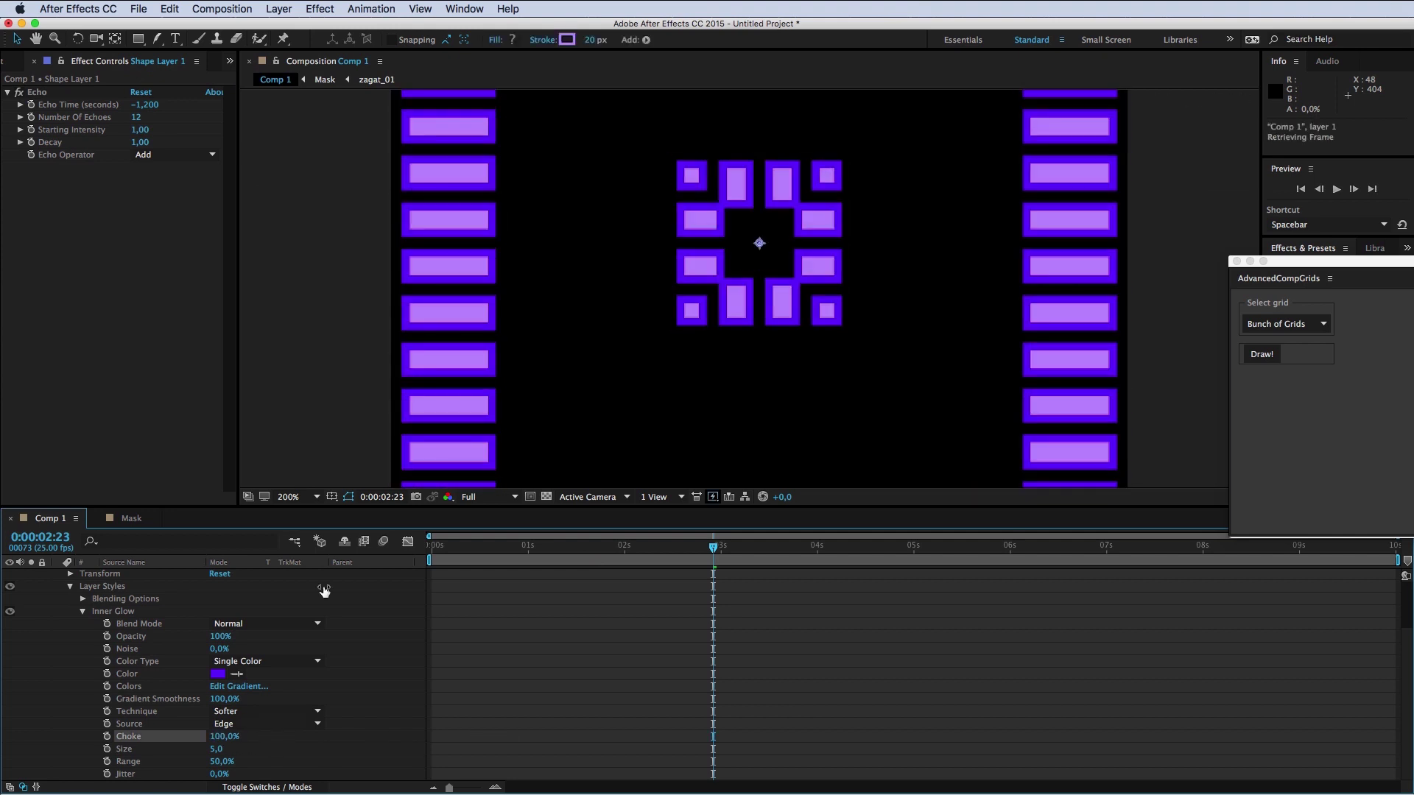
{"action": "key", "text": "period"}
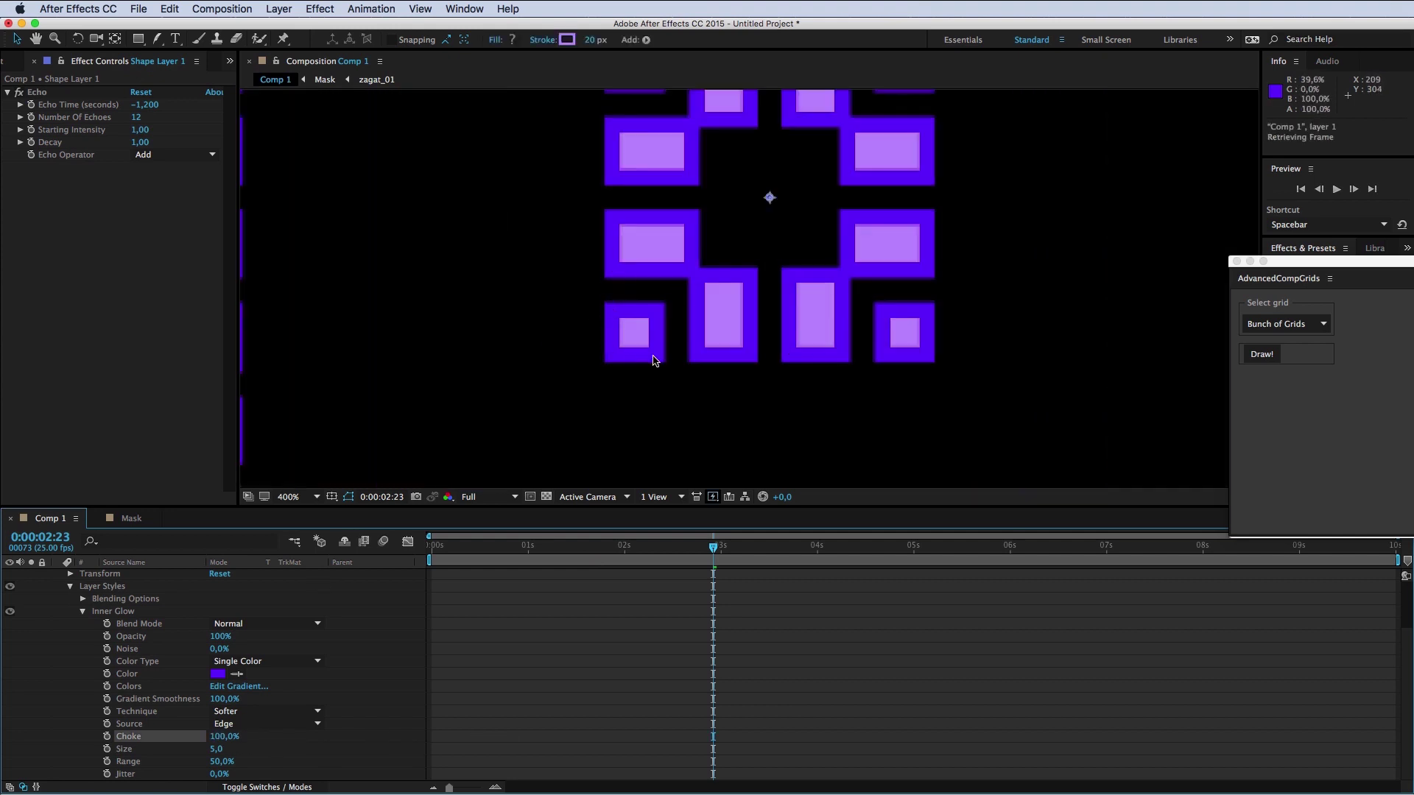
{"action": "key", "text": "comma"}
{"action": "key", "text": "comma"}
{"action": "key", "text": "comma"}
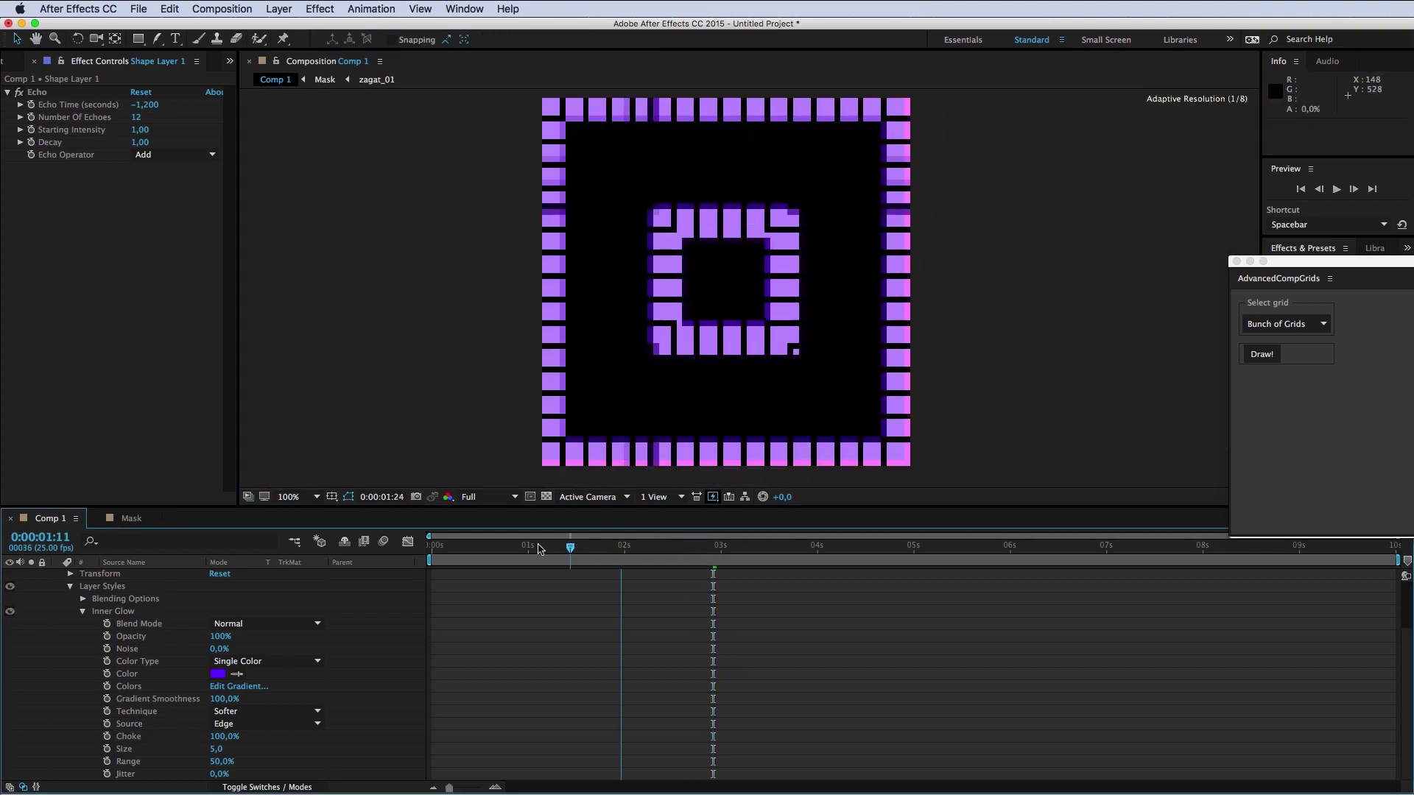
Step: Preview the animation from the start with viewer resolution set to Auto
{"action": "left_click_drag", "start_coordinate": [709, 553], "coordinate": [433, 553]}
{"action": "key", "text": "space"}
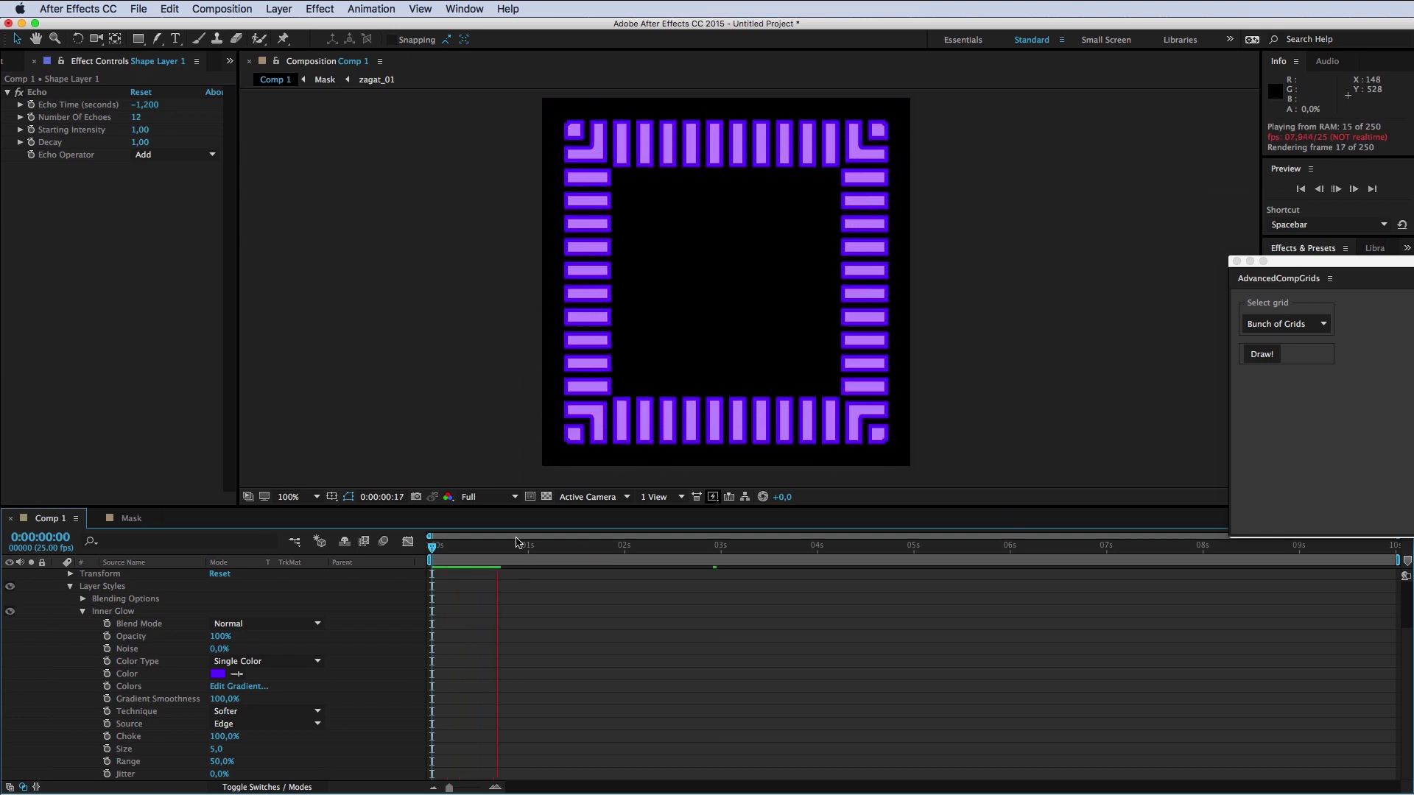
{"action": "left_click", "coordinate": [504, 497]}
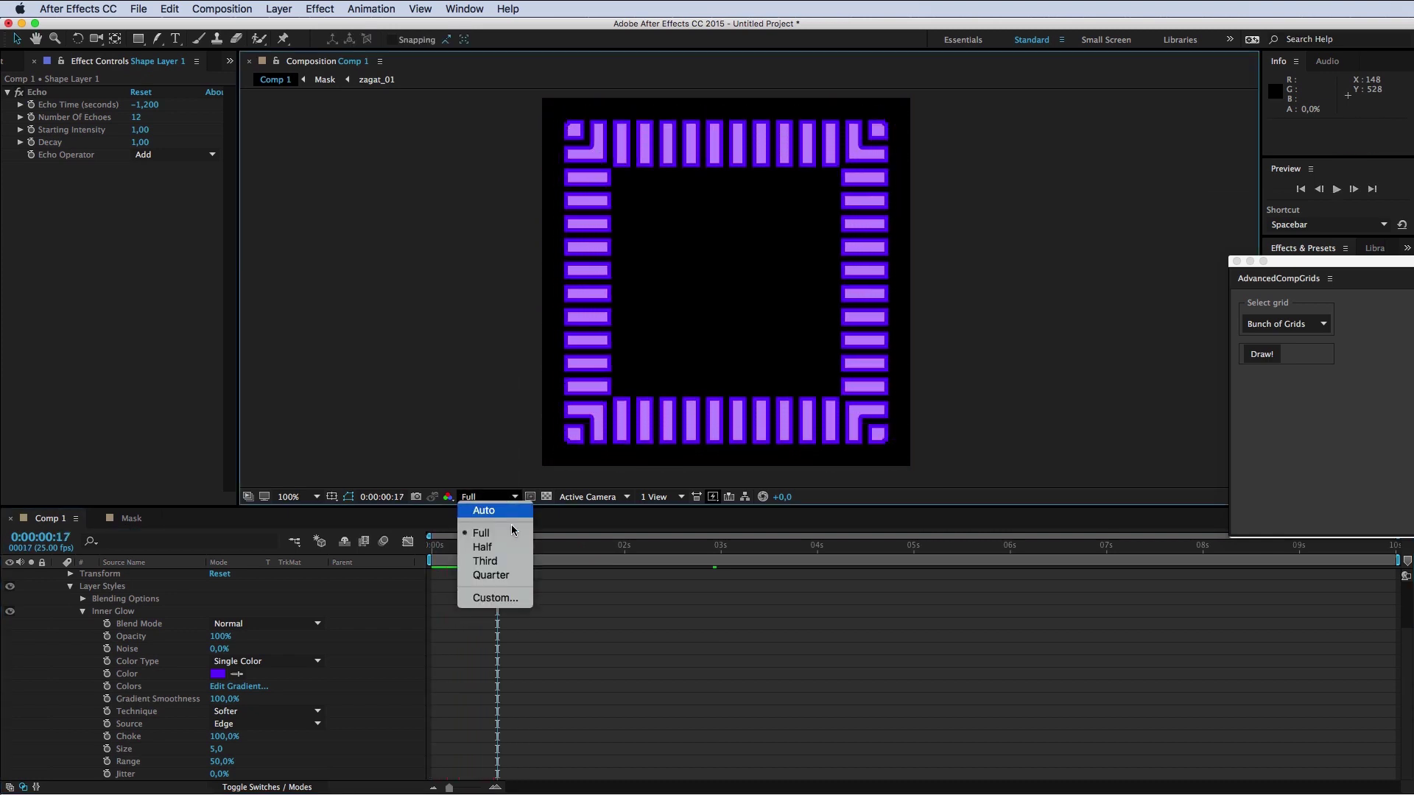
{"action": "left_click", "coordinate": [484, 510]}
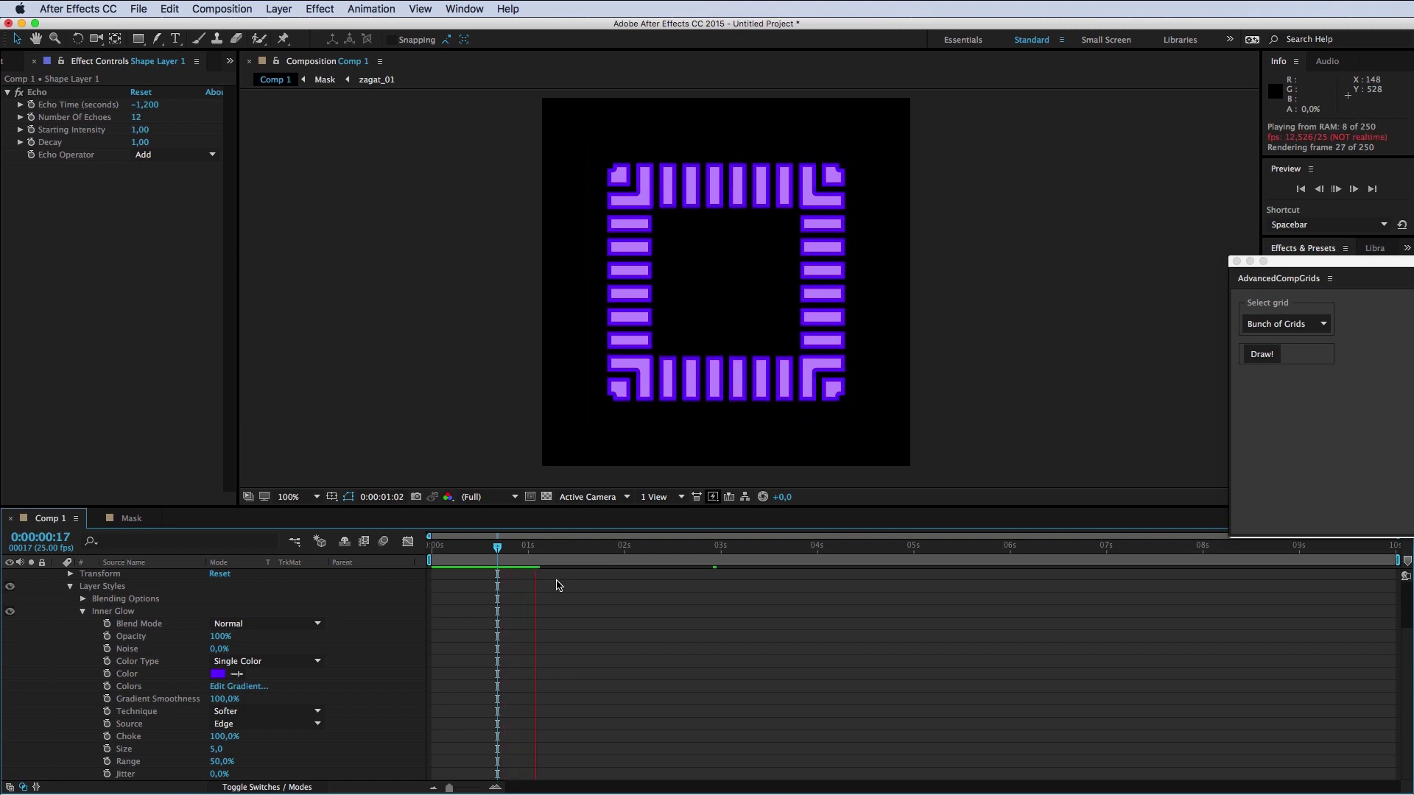
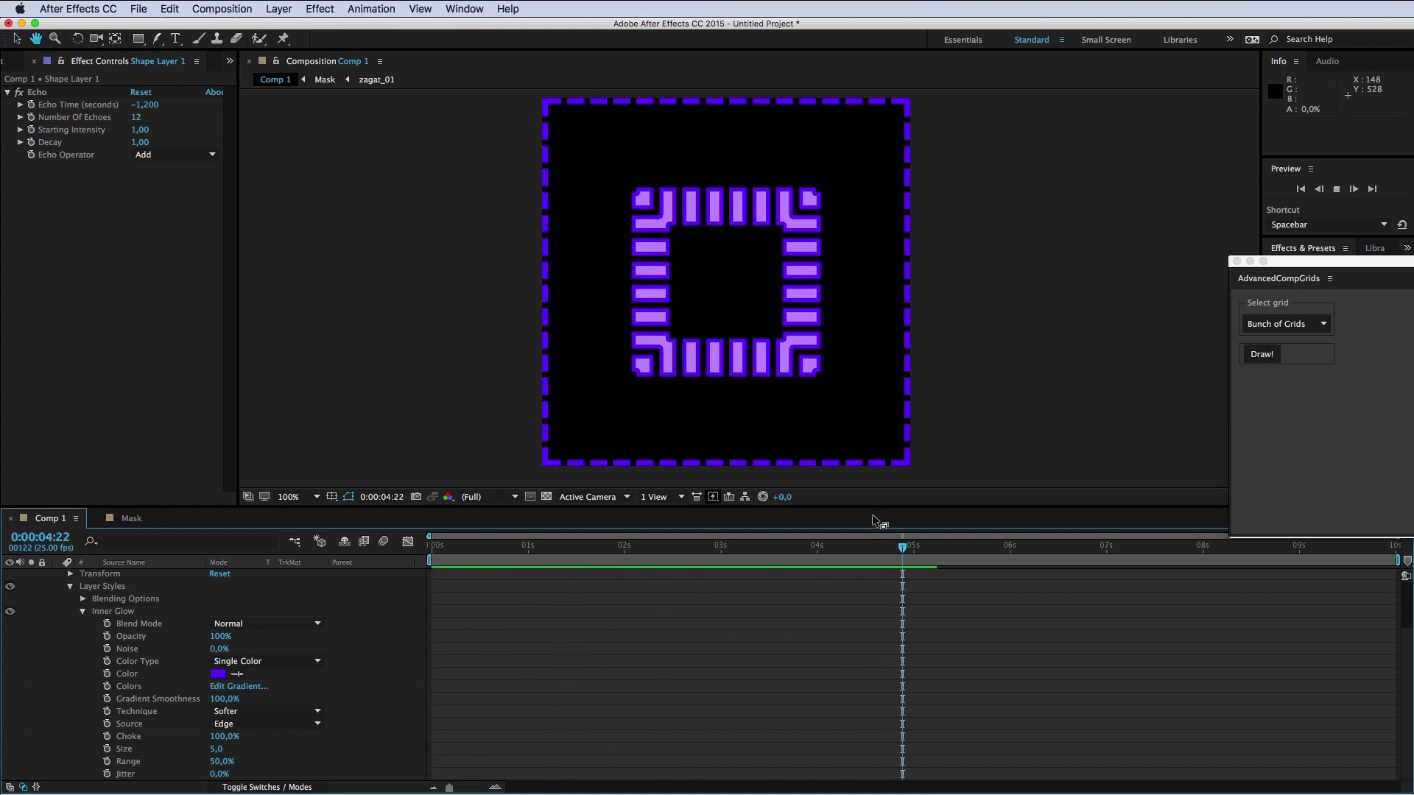
Step: Stop playback, collapse Shape Layer 1's properties, and replay the chip-grid animation
{"action": "key", "text": "space"}
{"action": "key", "text": "space"}
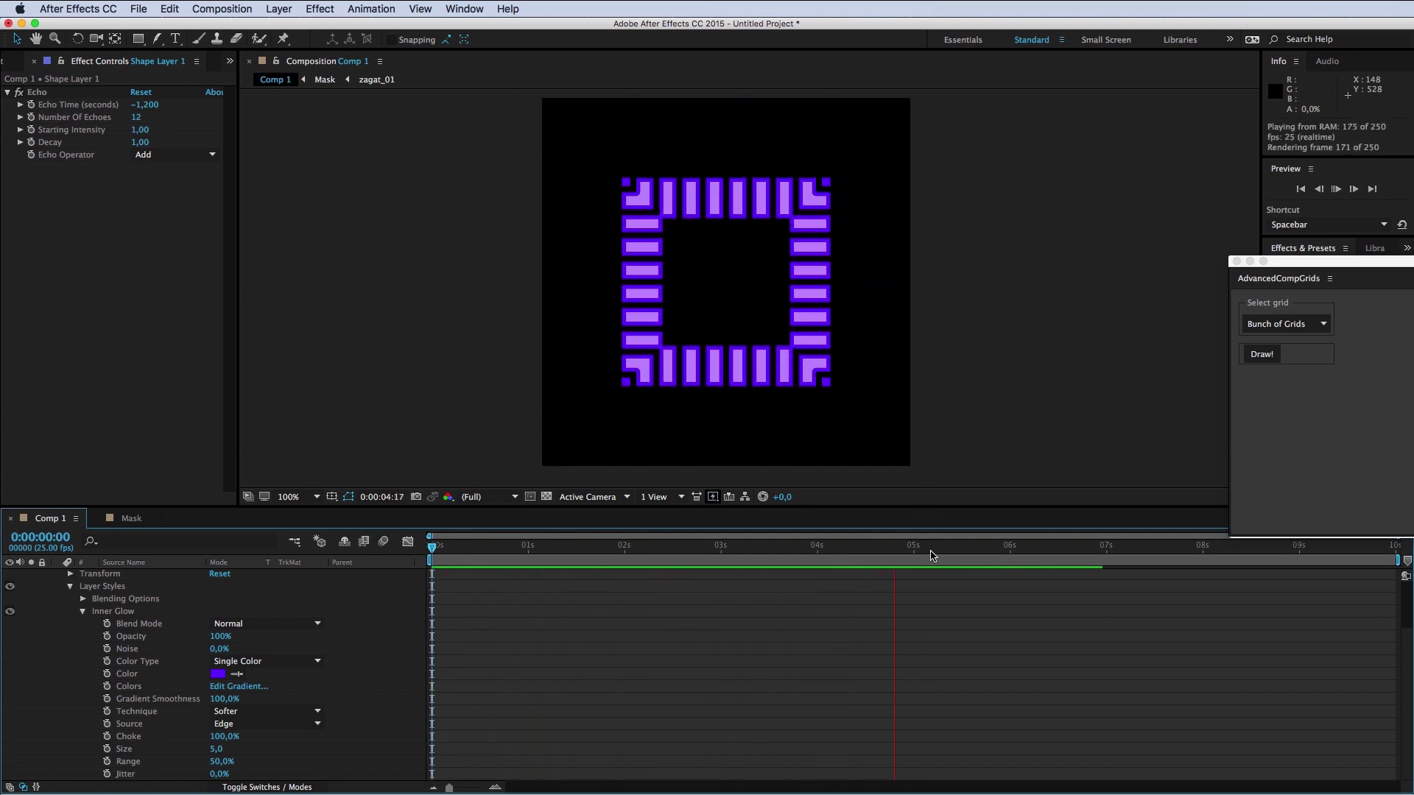
{"action": "key", "text": "space"}
{"action": "key", "text": "u"}
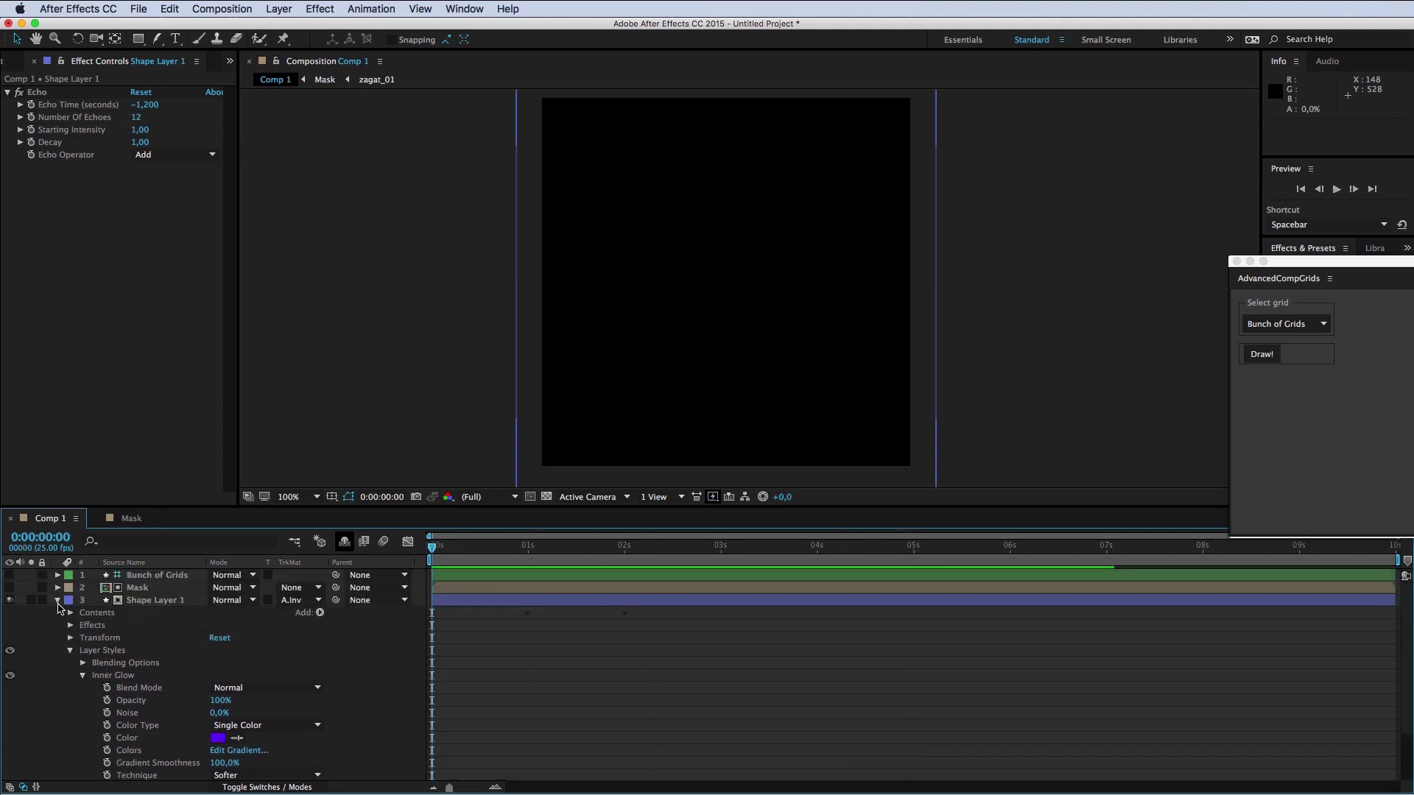
{"action": "key", "text": "space"}
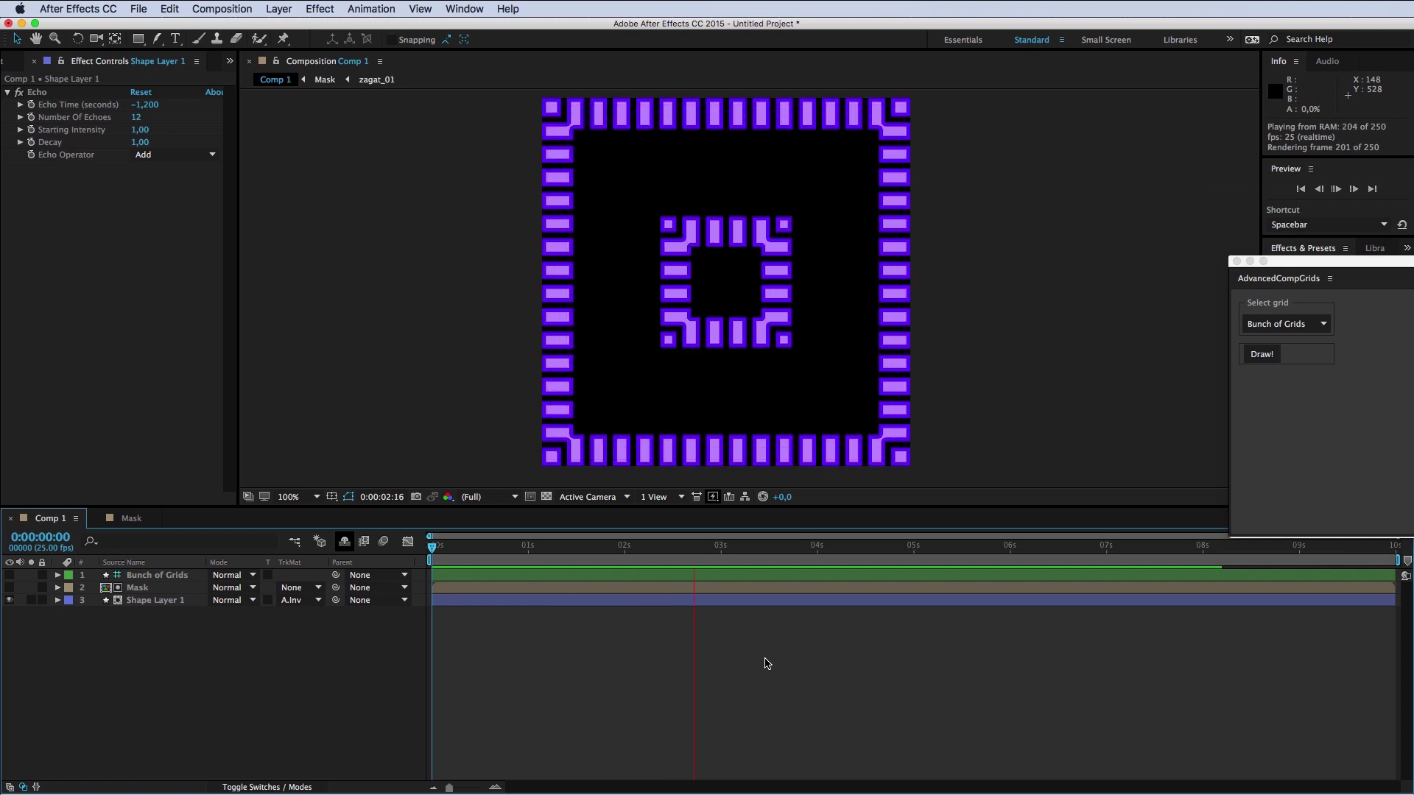
Step: Scrub and replay the grid animation to inspect its frames
{"action": "key", "text": "space"}
{"action": "left_click_drag", "start_coordinate": [717, 551], "coordinate": [634, 563]}
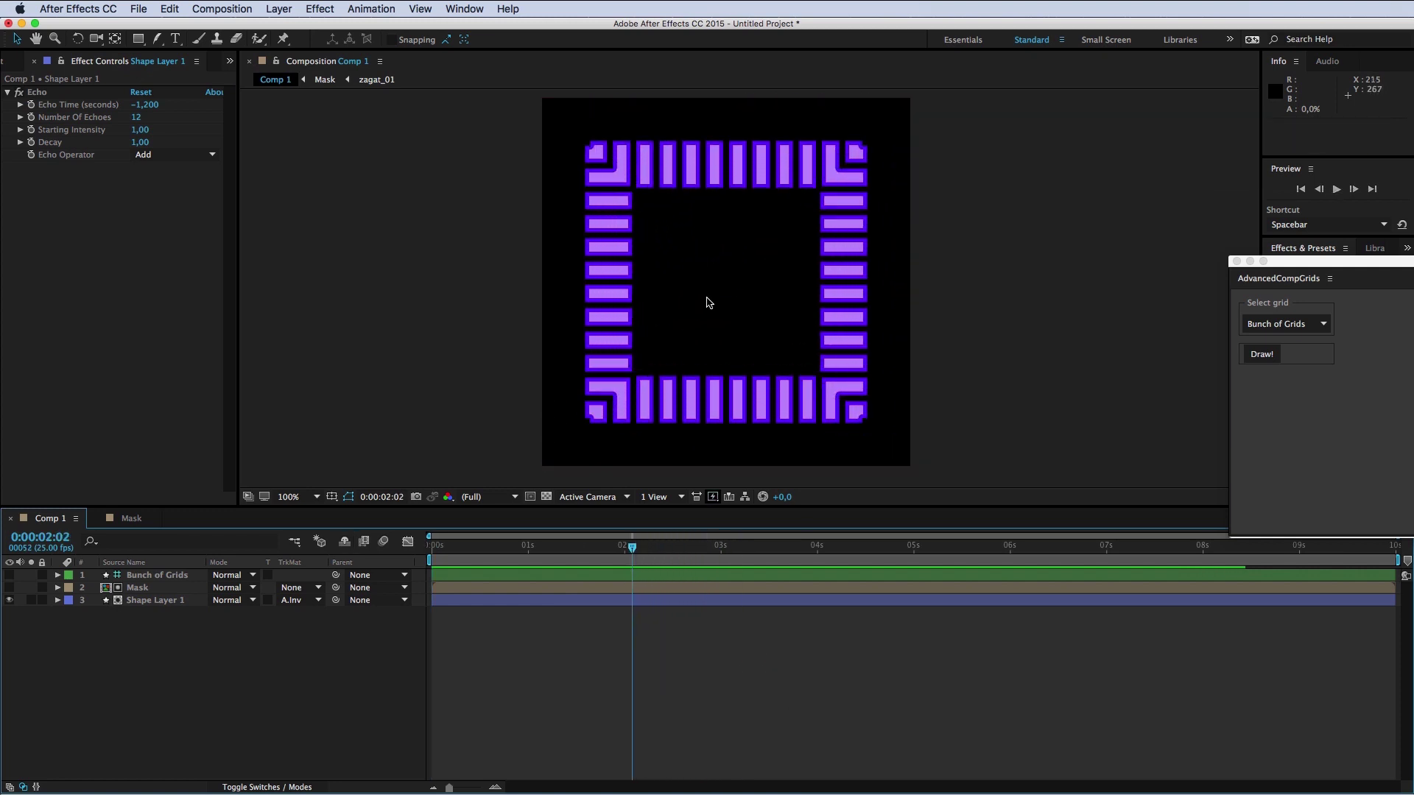
{"action": "left_click_drag", "start_coordinate": [709, 302], "coordinate": [728, 230]}
{"action": "left_click", "coordinate": [530, 563]}
{"action": "key", "text": "space"}
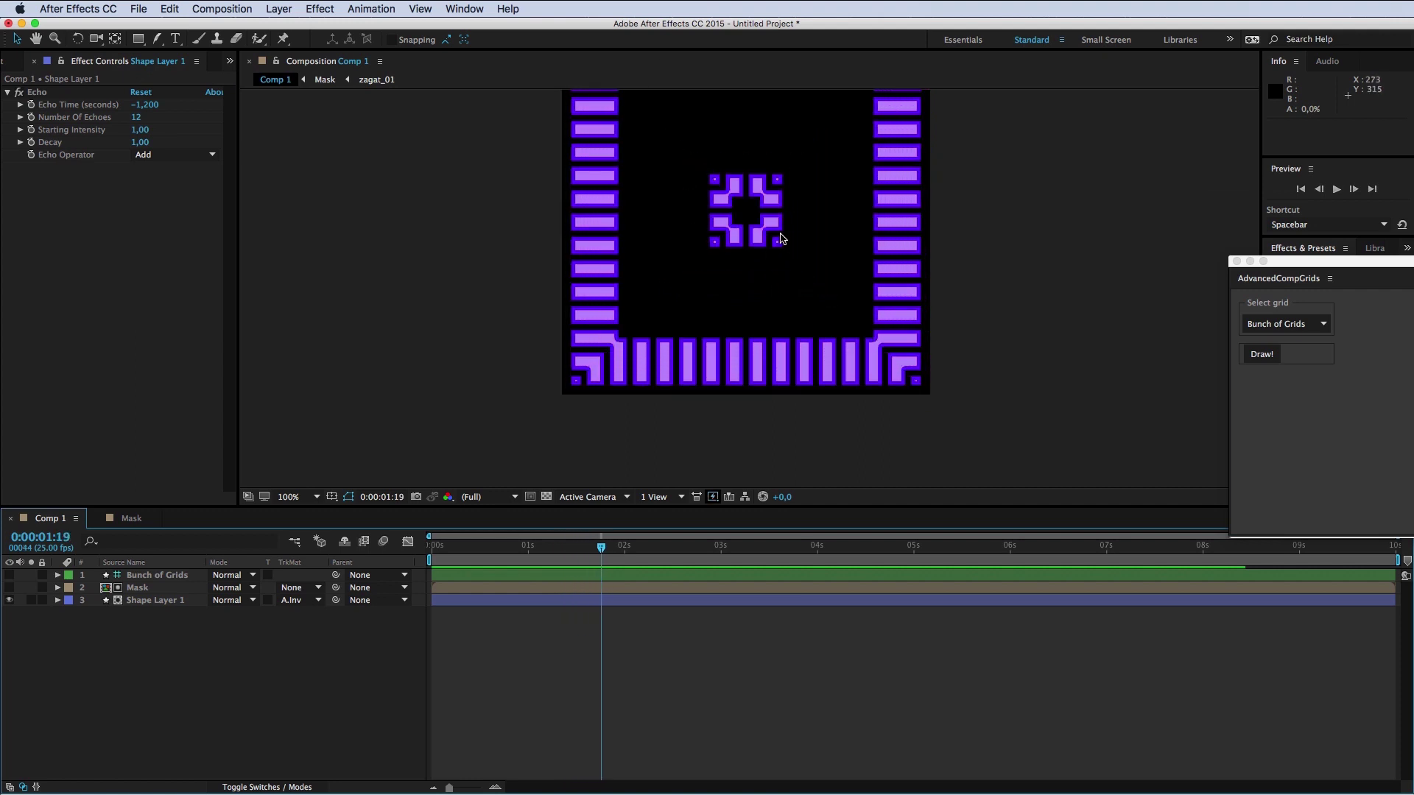
Step: Park on frame 0:00:01:20, zoom the viewer to 200% and show rulers
{"action": "left_click_drag", "start_coordinate": [608, 555], "coordinate": [608, 557]}
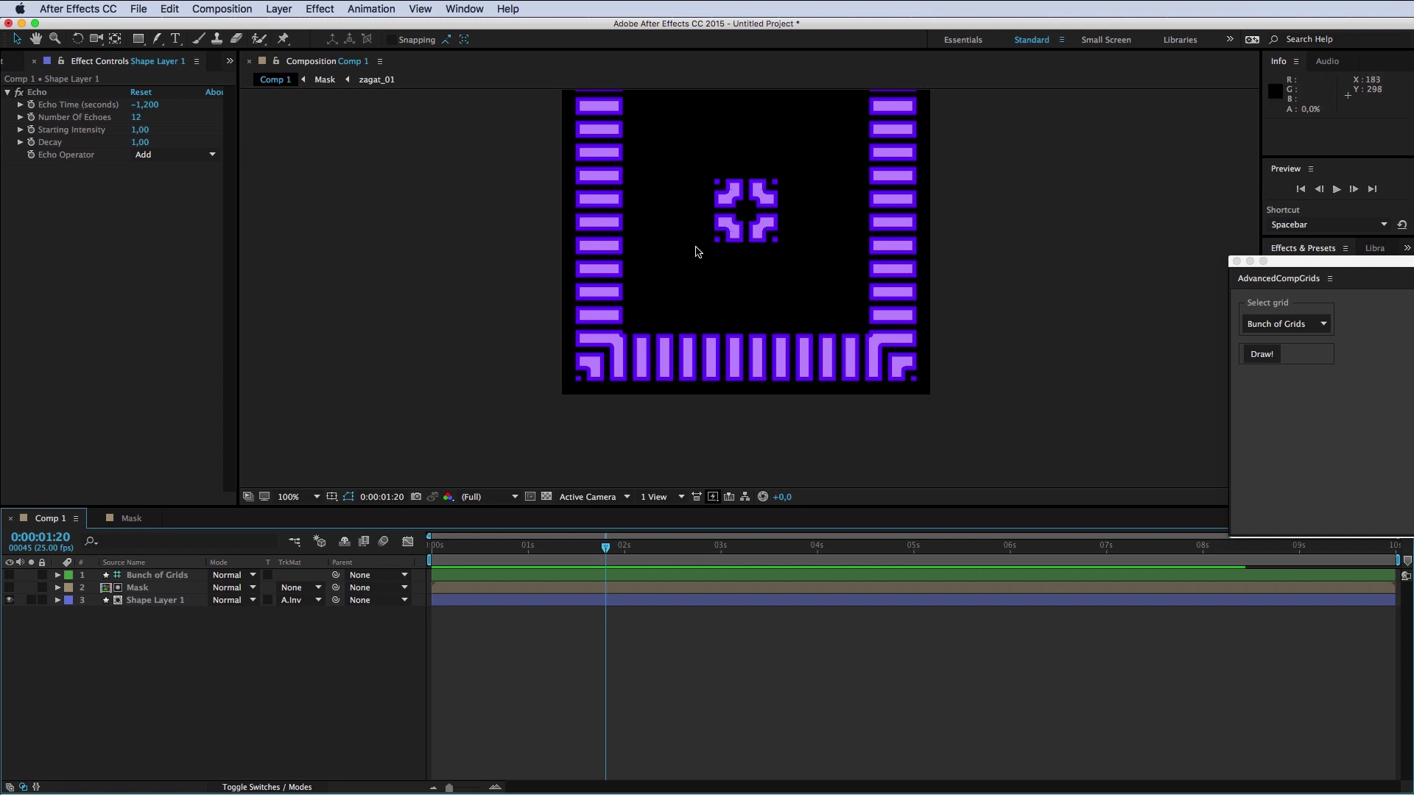
{"action": "scroll", "coordinate": [713, 208], "scroll_direction": "up", "scroll_amount": 2}
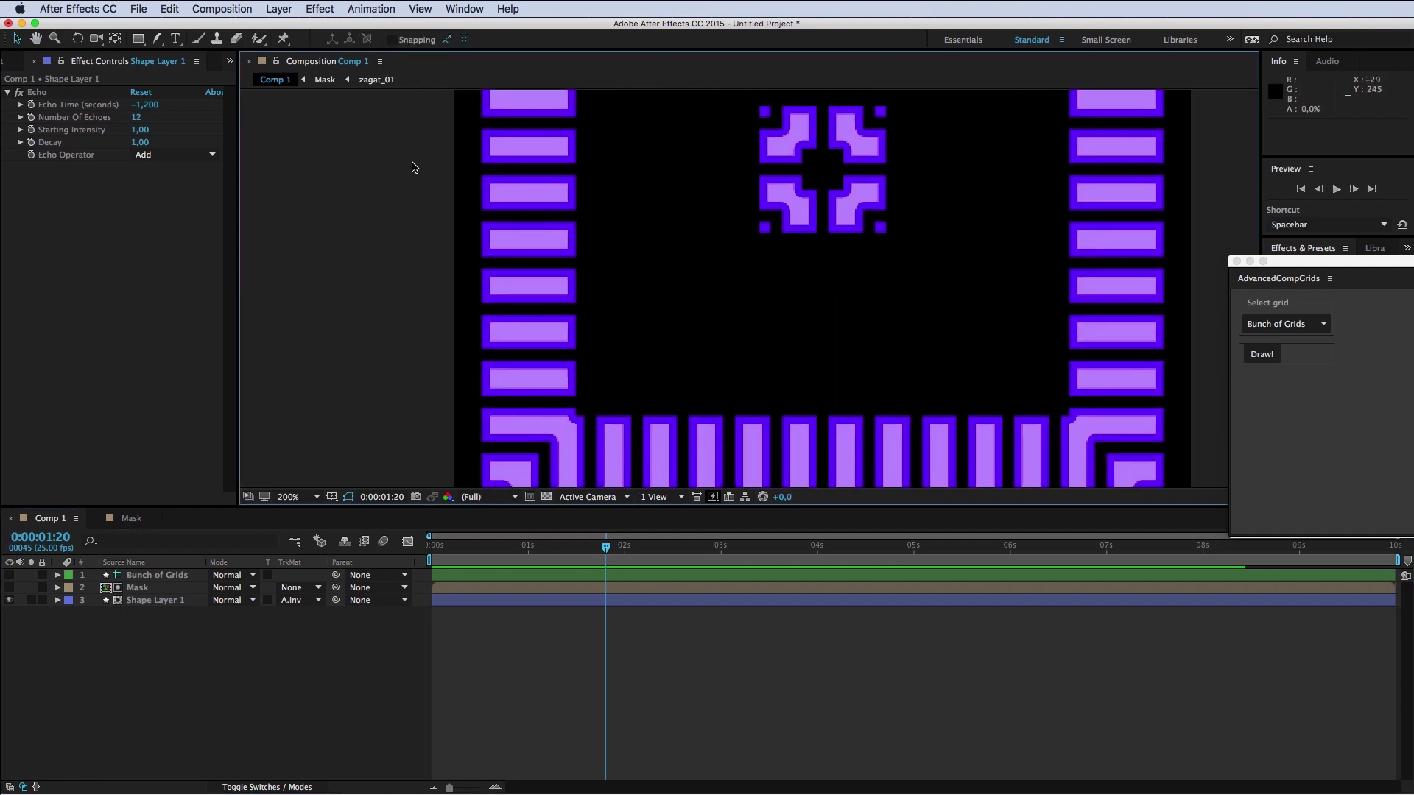
{"action": "key", "text": "super+r"}
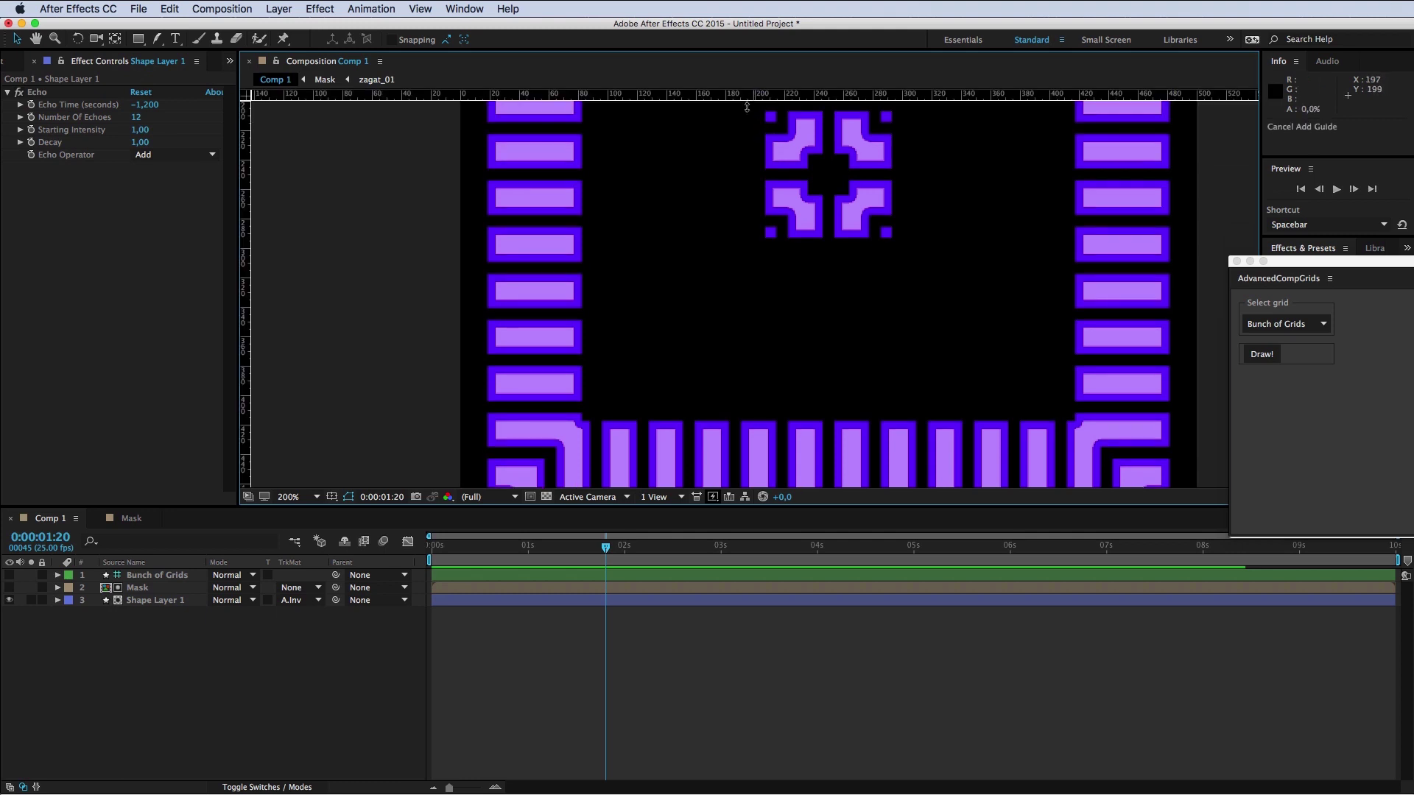
Step: Drag out horizontal guides at 292.5 and 480 and vertical guides near 206 and 18
{"action": "left_click_drag", "start_coordinate": [747, 107], "coordinate": [705, 237]}
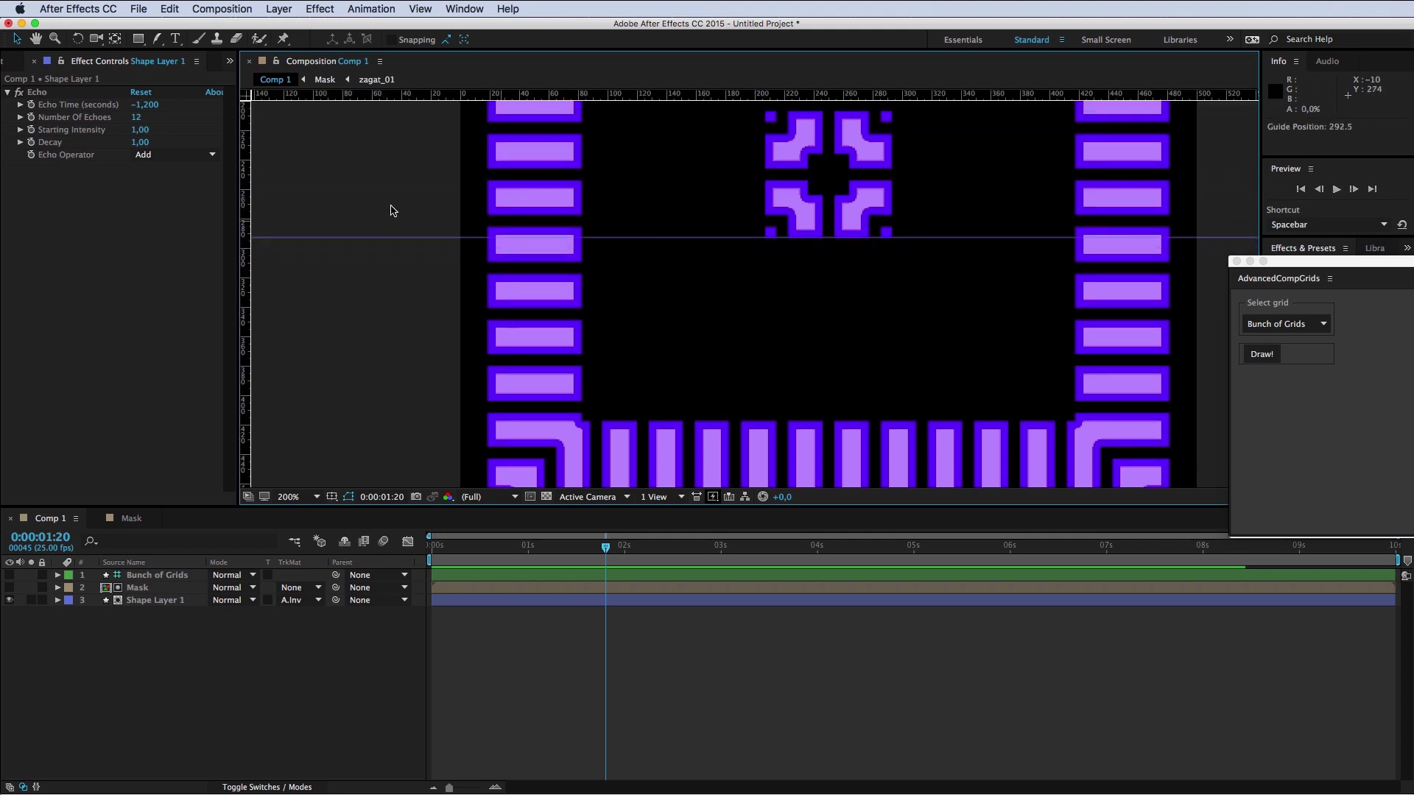
{"action": "left_click_drag", "start_coordinate": [250, 184], "coordinate": [763, 210]}
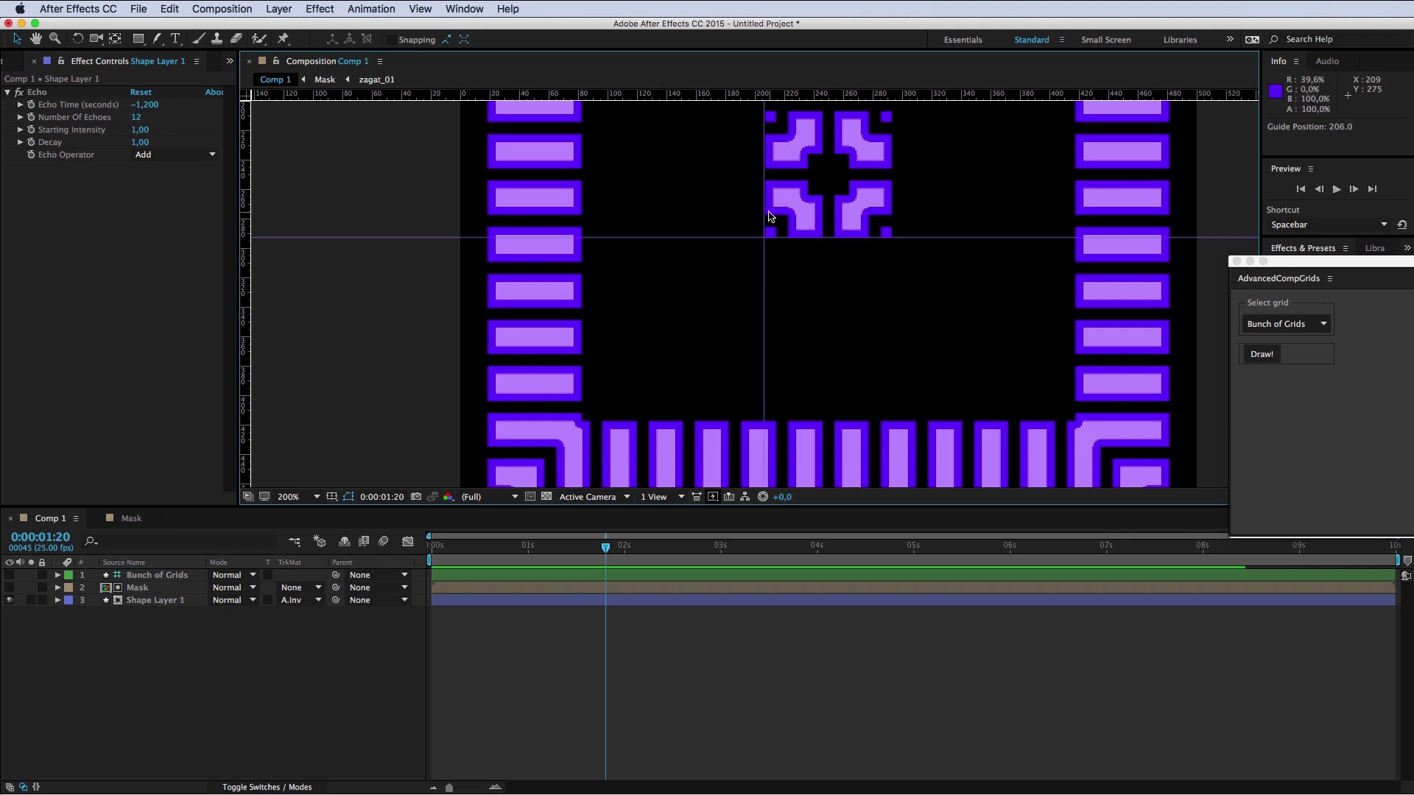
{"action": "left_click_drag", "start_coordinate": [765, 207], "coordinate": [765, 207]}
{"action": "scroll", "coordinate": [743, 315], "scroll_direction": "down", "scroll_amount": 5}
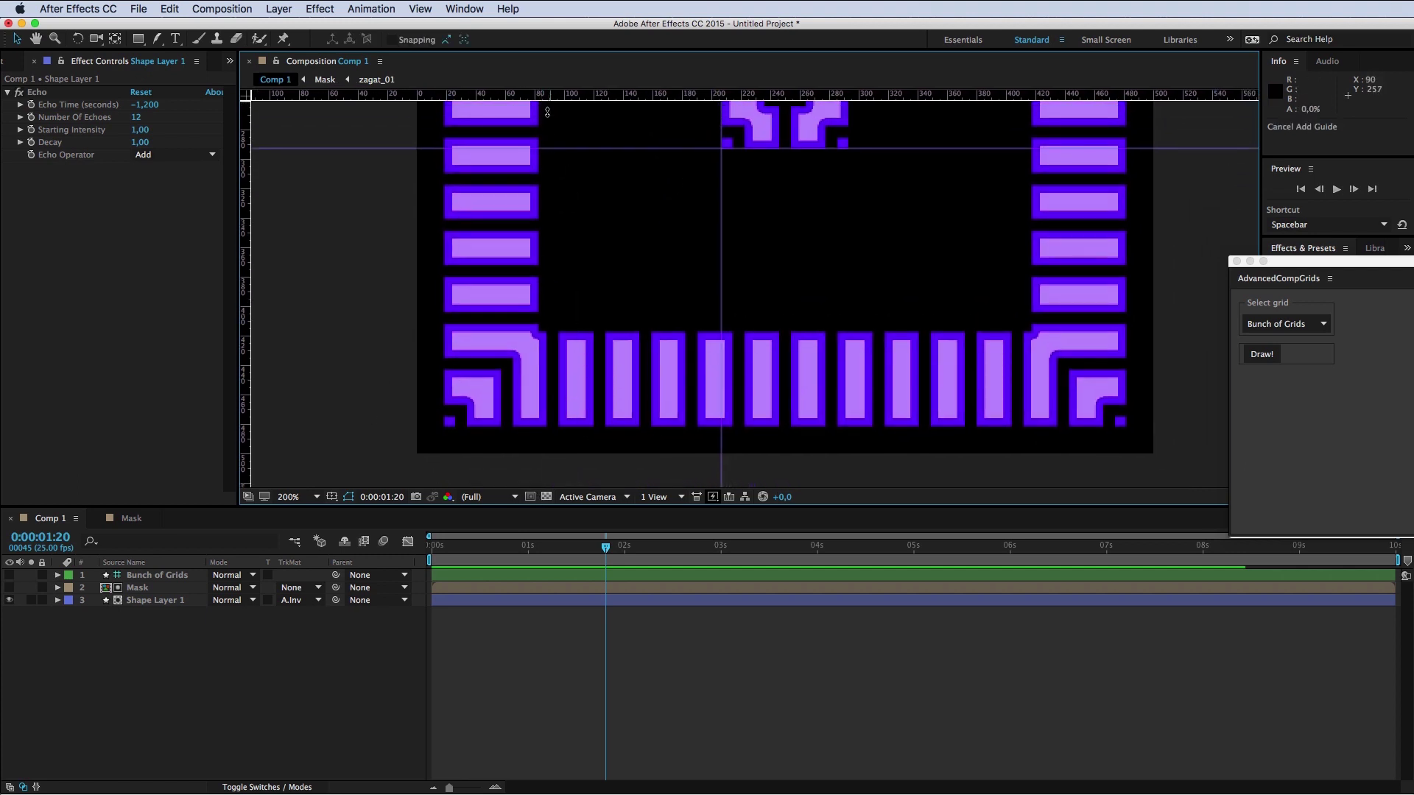
{"action": "left_click_drag", "start_coordinate": [547, 111], "coordinate": [530, 424]}
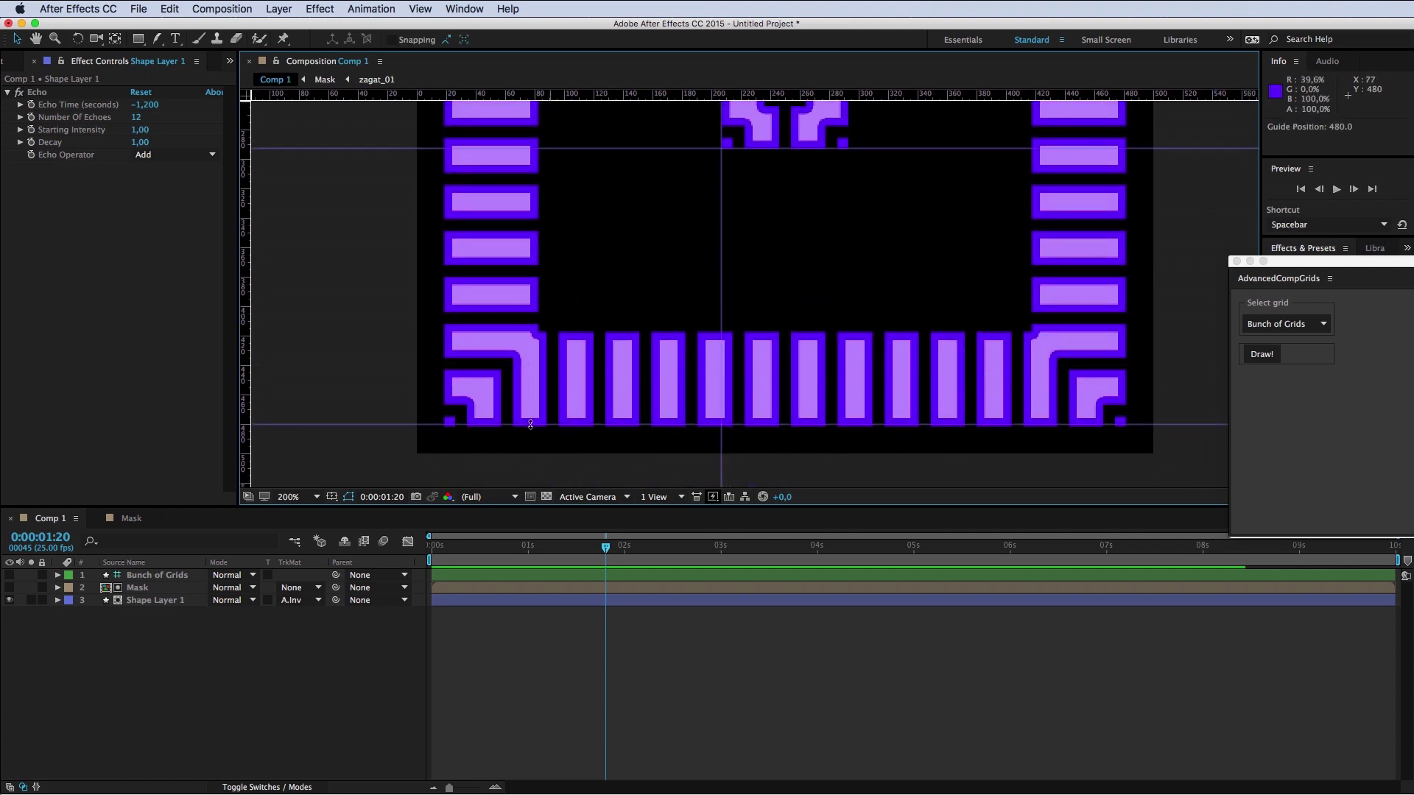
{"action": "left_click_drag", "start_coordinate": [244, 368], "coordinate": [440, 380]}
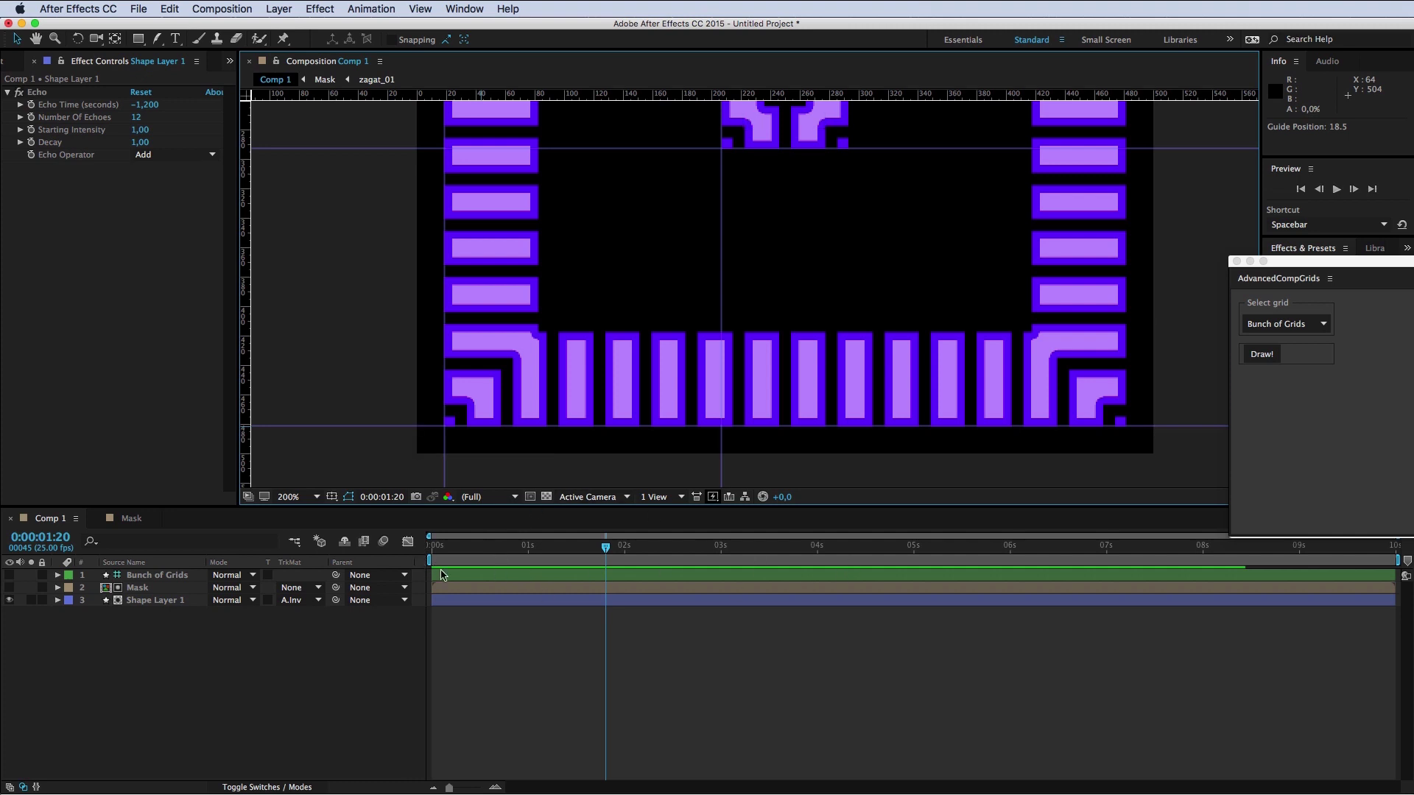
Step: Set the work area to run from 0:00:01:20 to about 0:00:03:00
{"action": "key", "text": "b"}
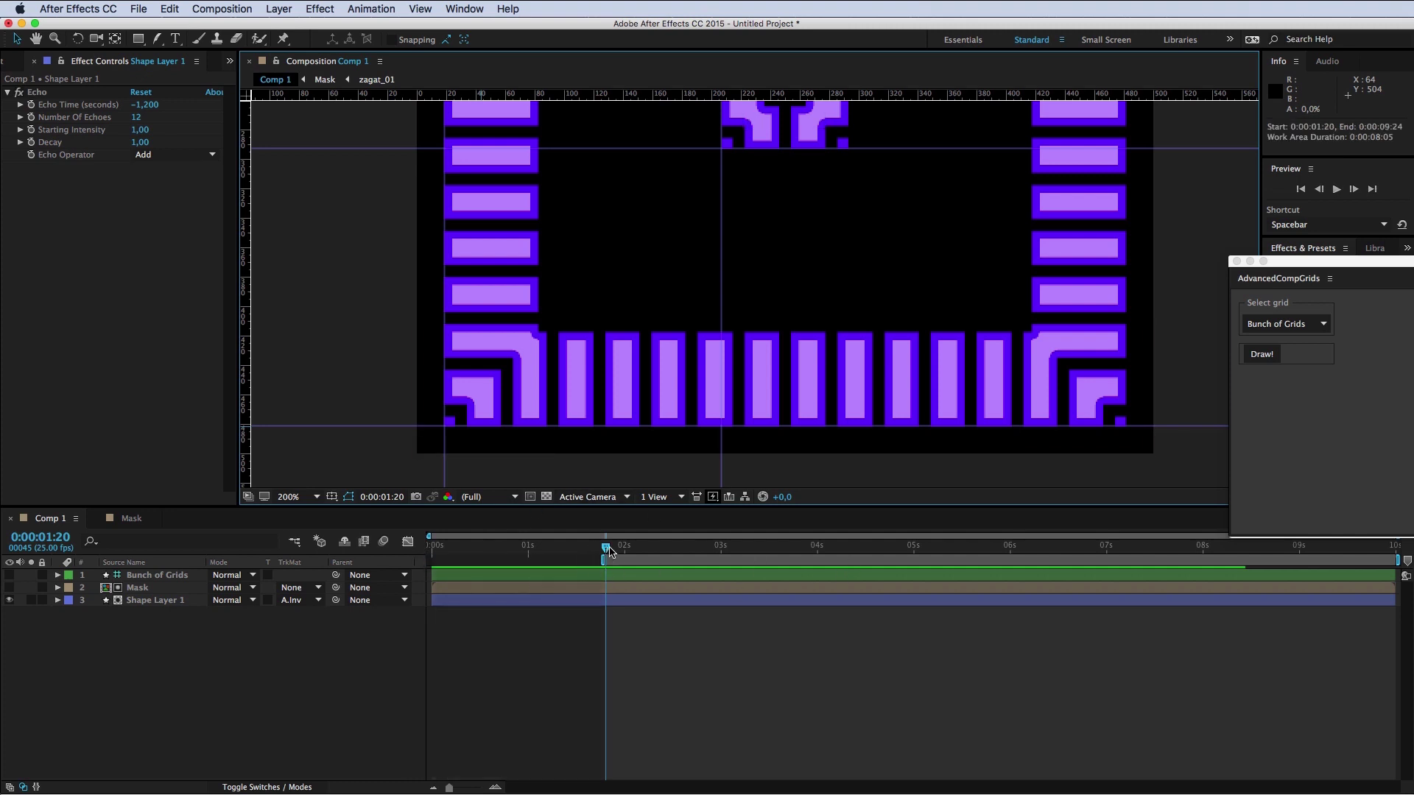
{"action": "key", "text": "space"}
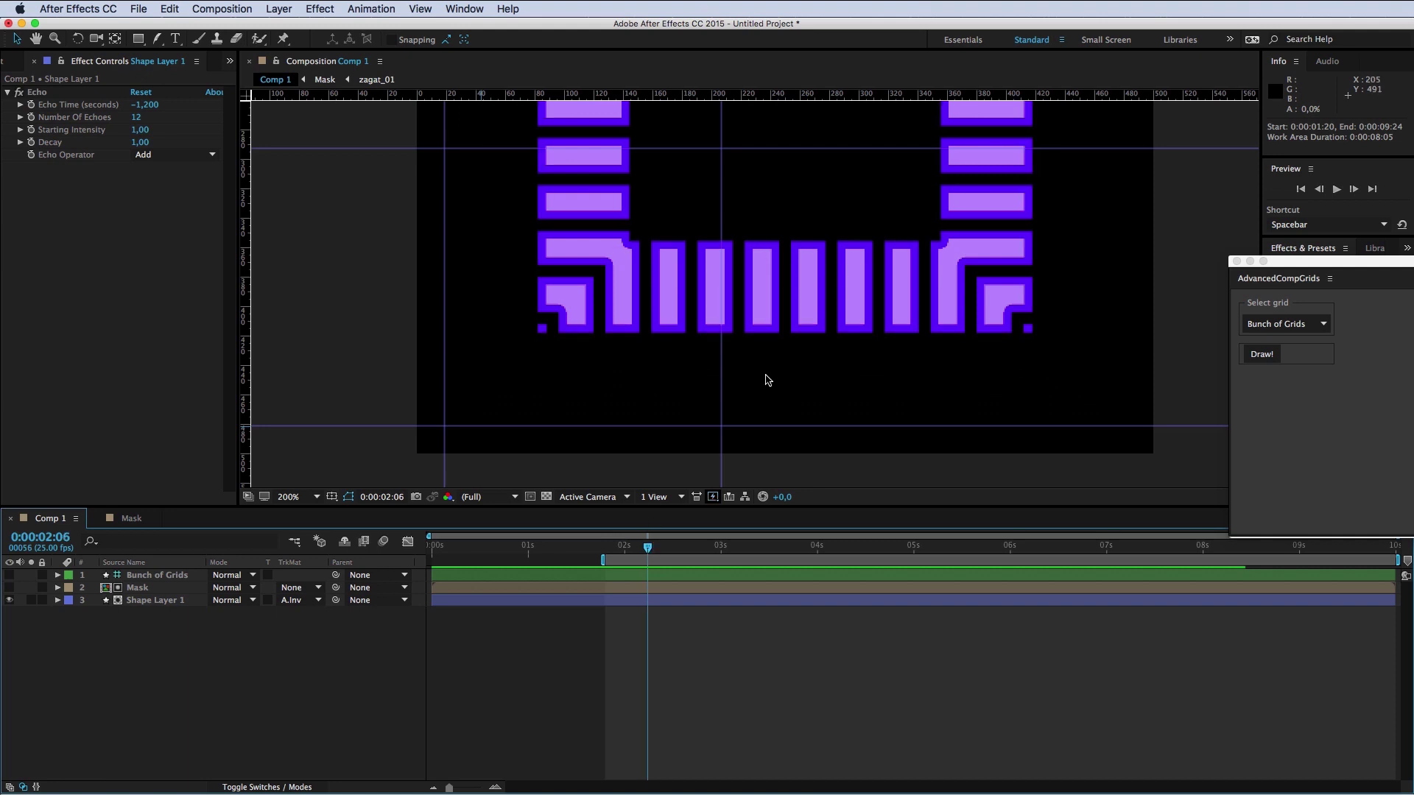
{"action": "left_click", "coordinate": [671, 549]}
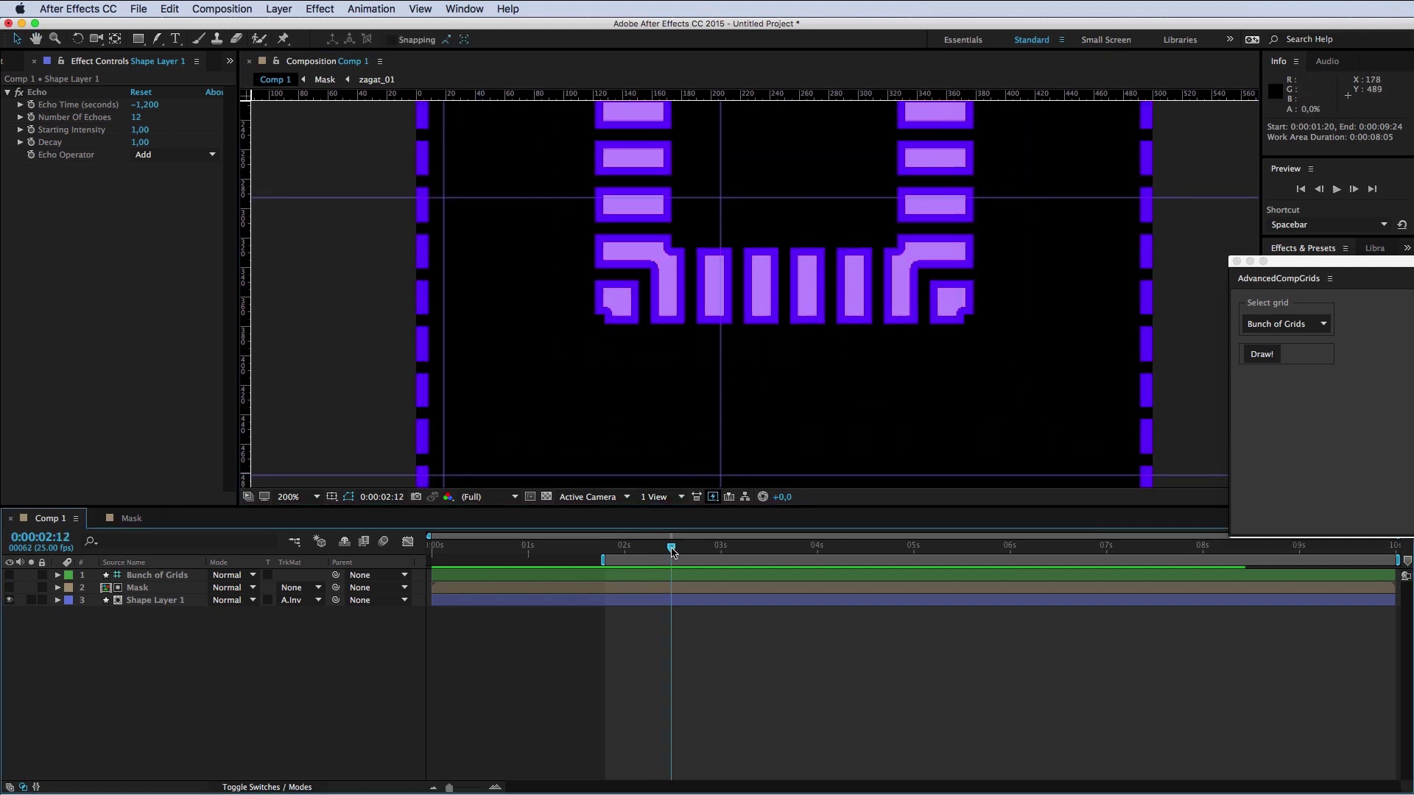
{"action": "left_click_drag", "start_coordinate": [671, 549], "coordinate": [721, 553]}
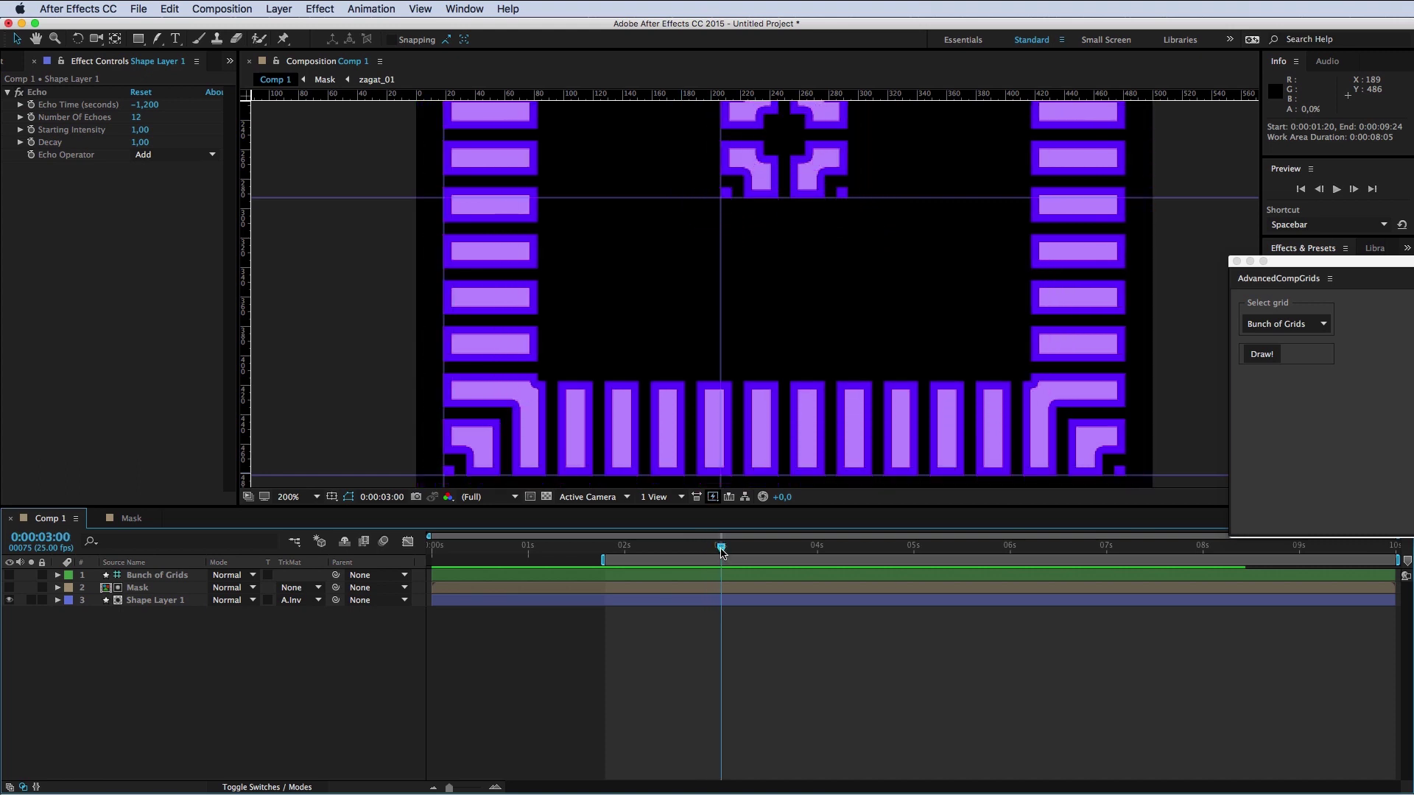
{"action": "key", "text": "n"}
Step: Zoom the timeline in around the new work area
{"action": "scroll", "coordinate": [741, 592], "scroll_direction": "up", "scroll_amount": 3}
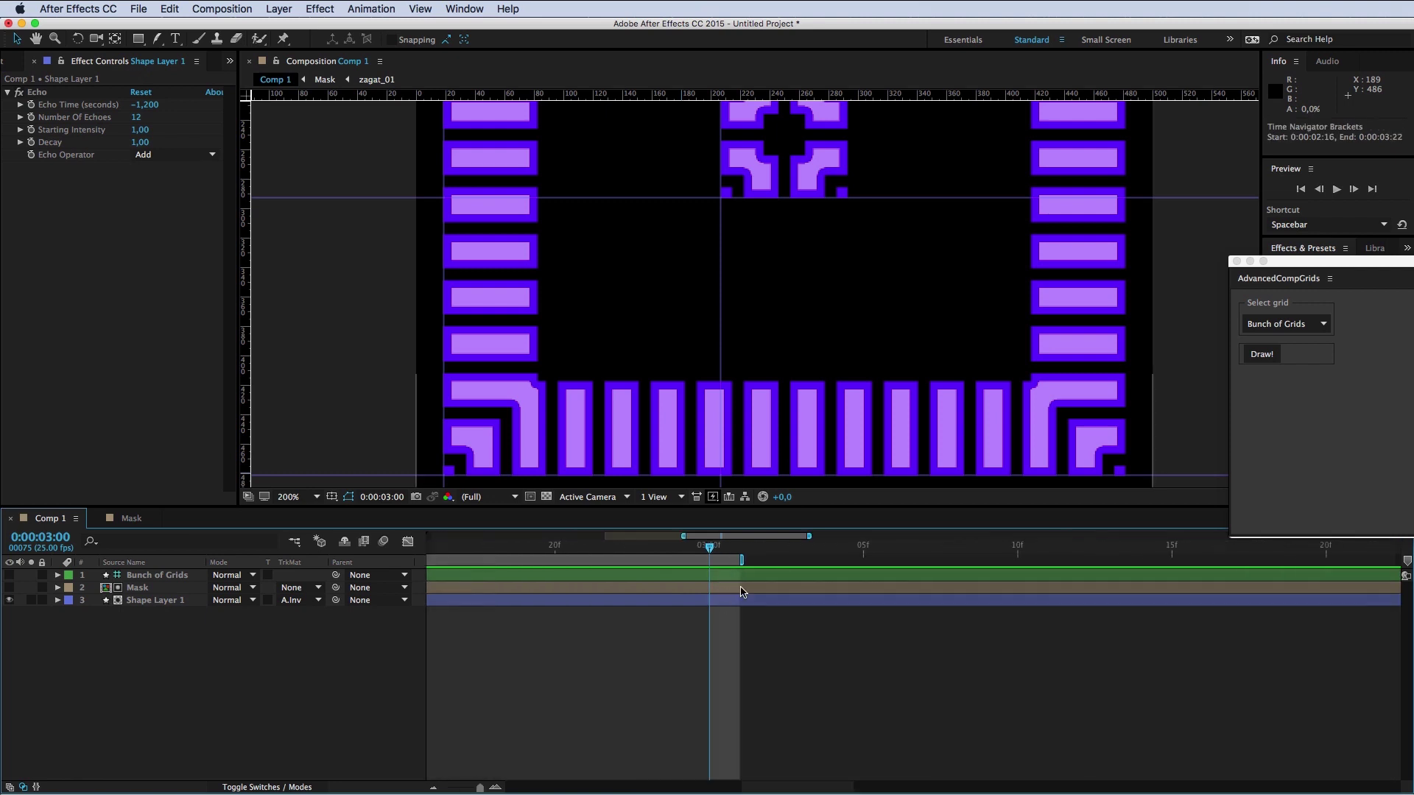
{"action": "left_click_drag", "start_coordinate": [721, 631], "coordinate": [1016, 648]}
{"action": "left_click_drag", "start_coordinate": [773, 641], "coordinate": [983, 661]}
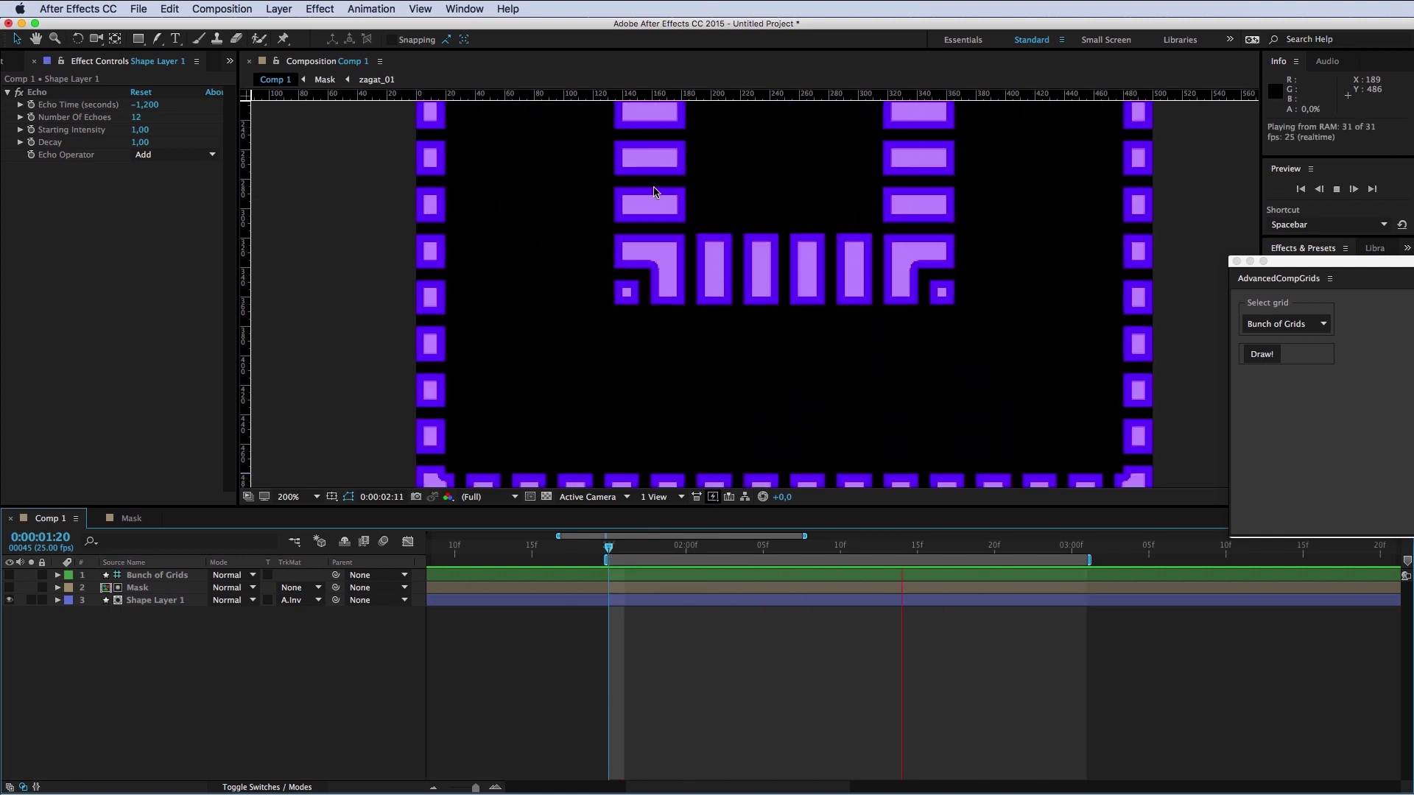
Step: Compare frames 0:00:01:20 and 0:00:03:00, then shorten the work-area end by one frame
{"action": "key", "text": "space"}
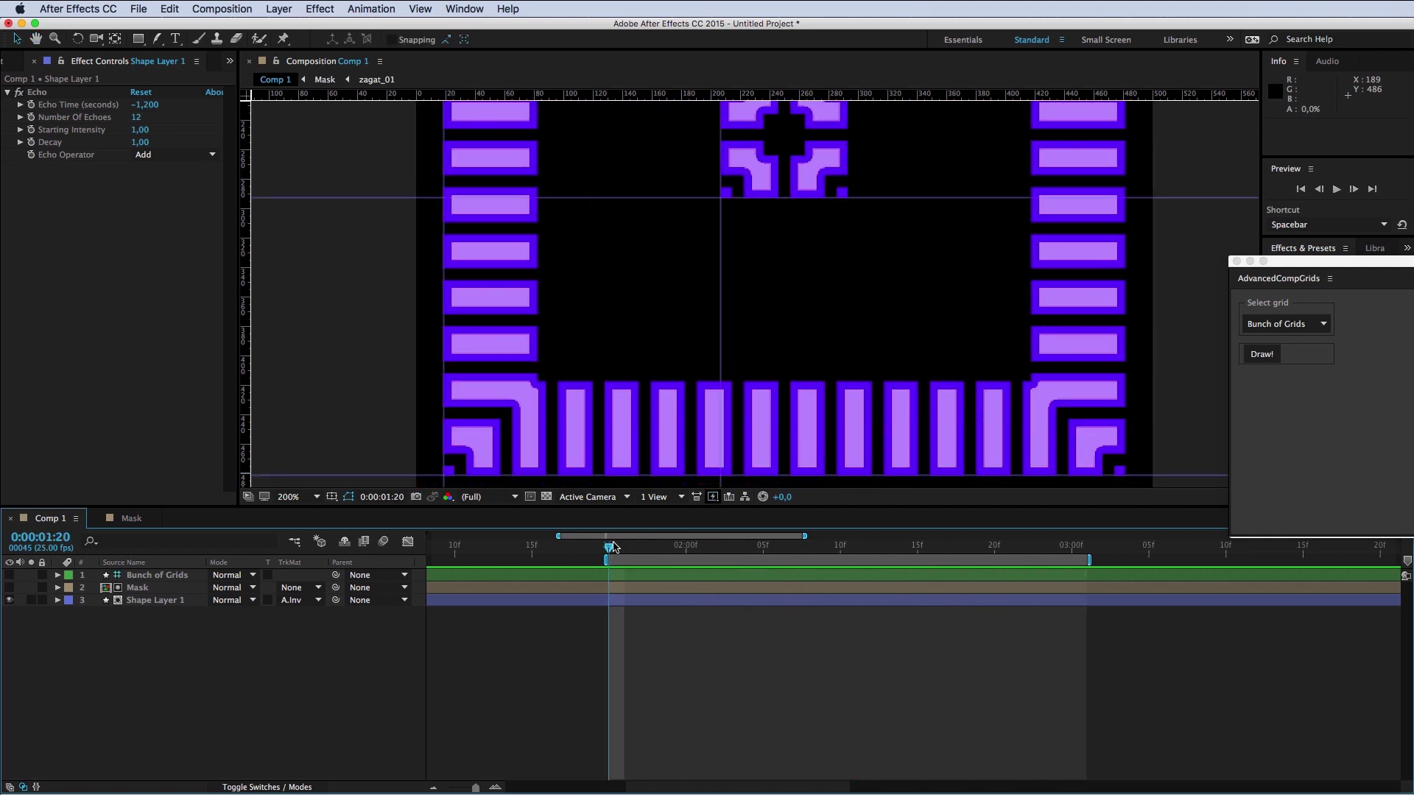
{"action": "left_click", "coordinate": [1086, 549]}
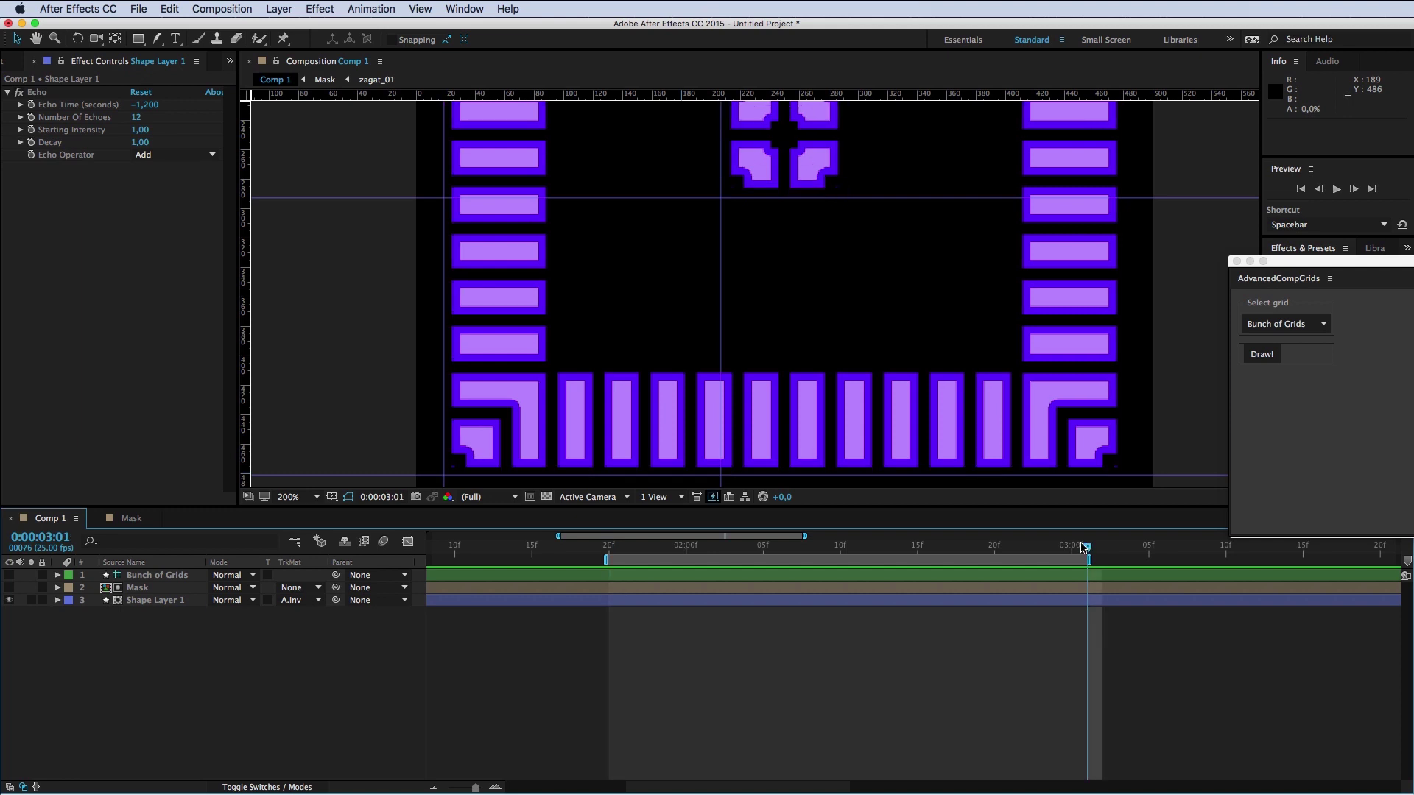
{"action": "left_click_drag", "start_coordinate": [1088, 559], "coordinate": [1087, 560]}
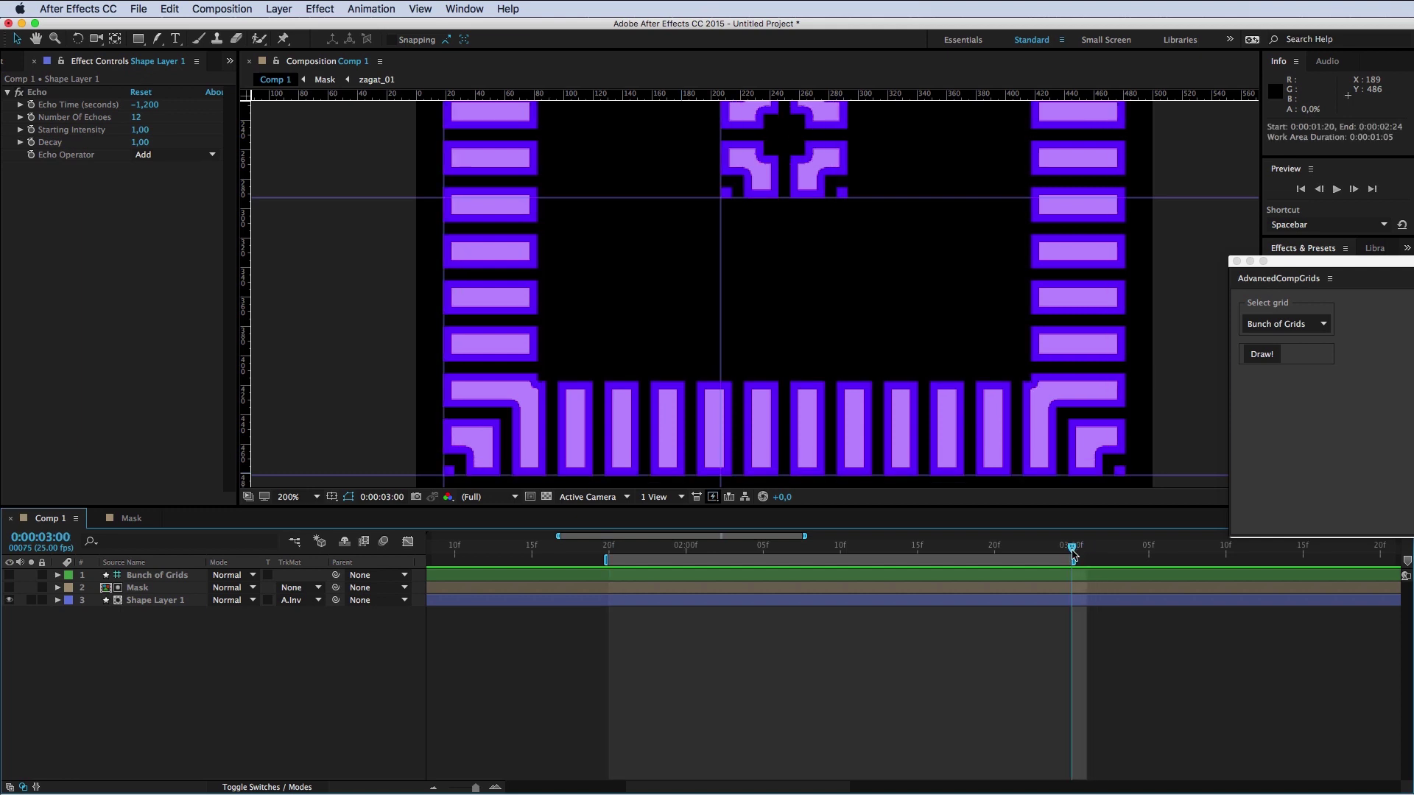
{"action": "left_click", "coordinate": [611, 549]}
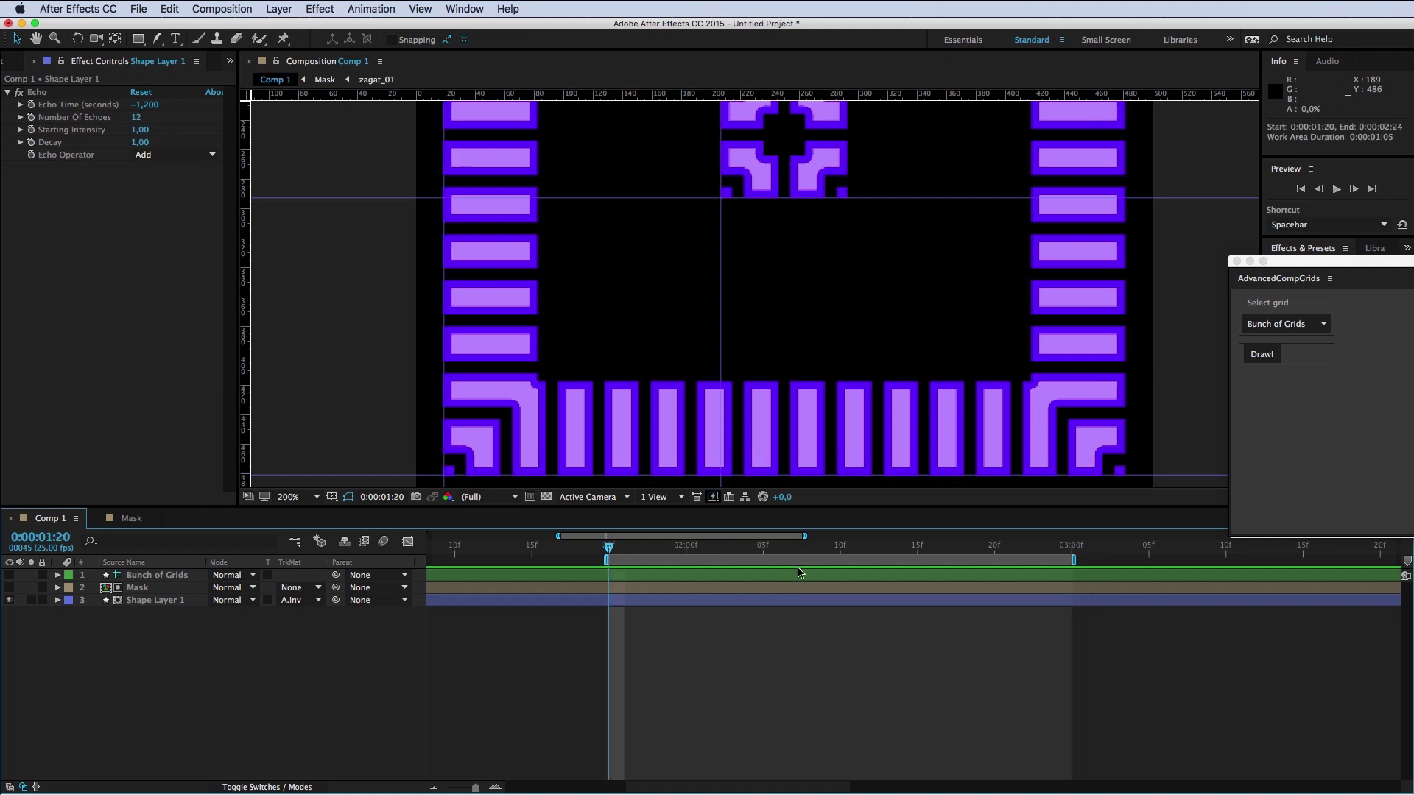
{"action": "left_click", "coordinate": [1070, 551]}
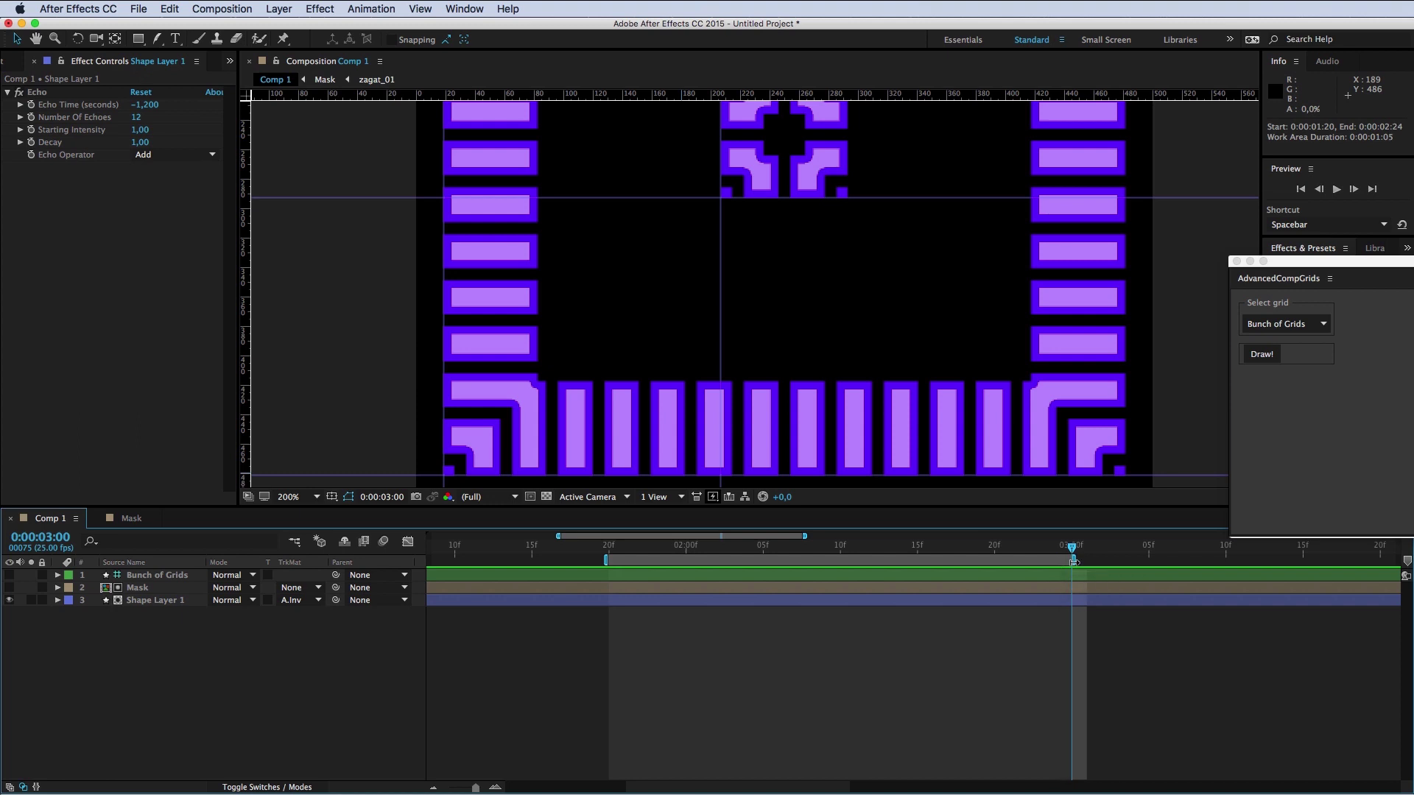
{"action": "left_click_drag", "start_coordinate": [1074, 561], "coordinate": [1059, 561]}
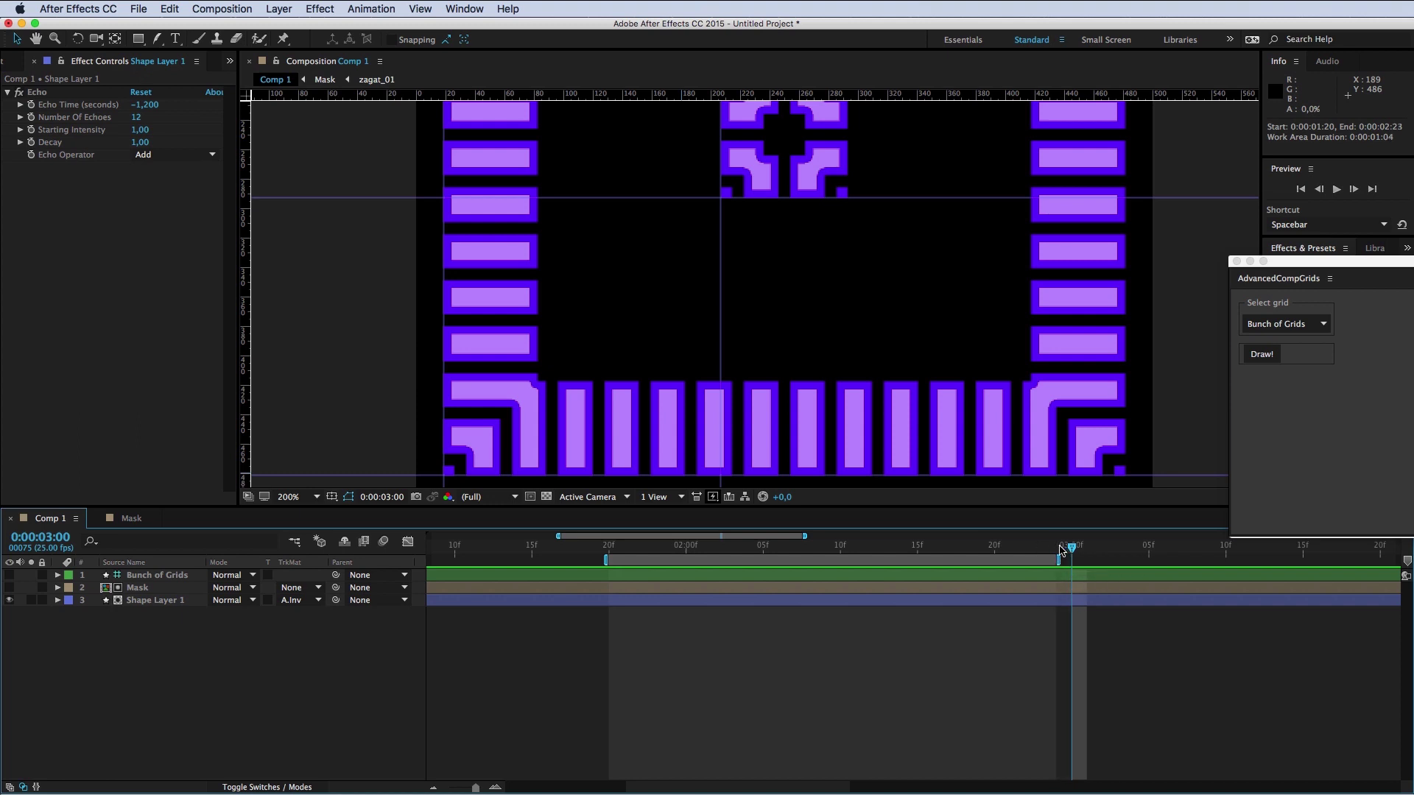
Step: Play the trimmed work area as a loop and stop at 0:00:02:17
{"action": "key", "text": "space"}
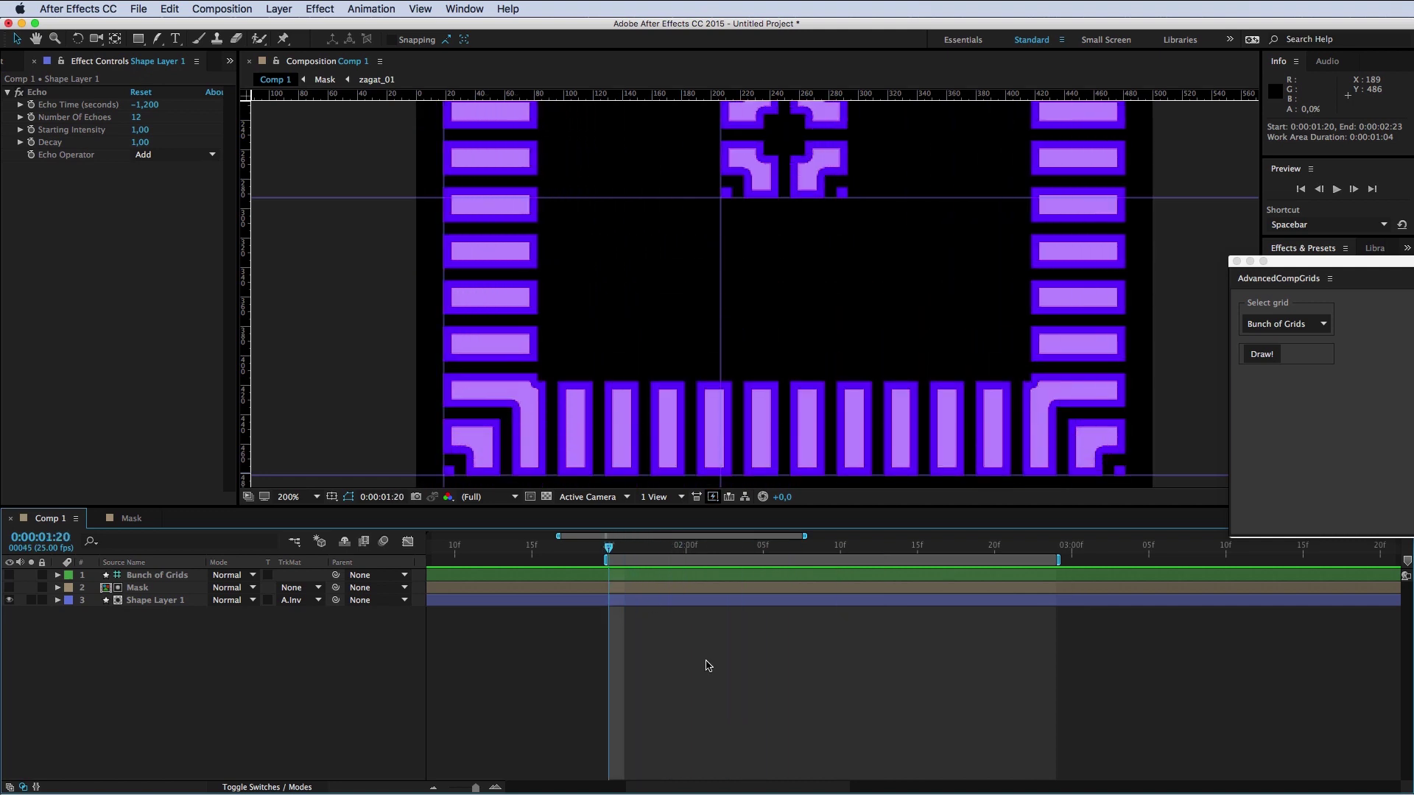
{"action": "scroll", "coordinate": [858, 287], "scroll_direction": "down", "scroll_amount": 2}
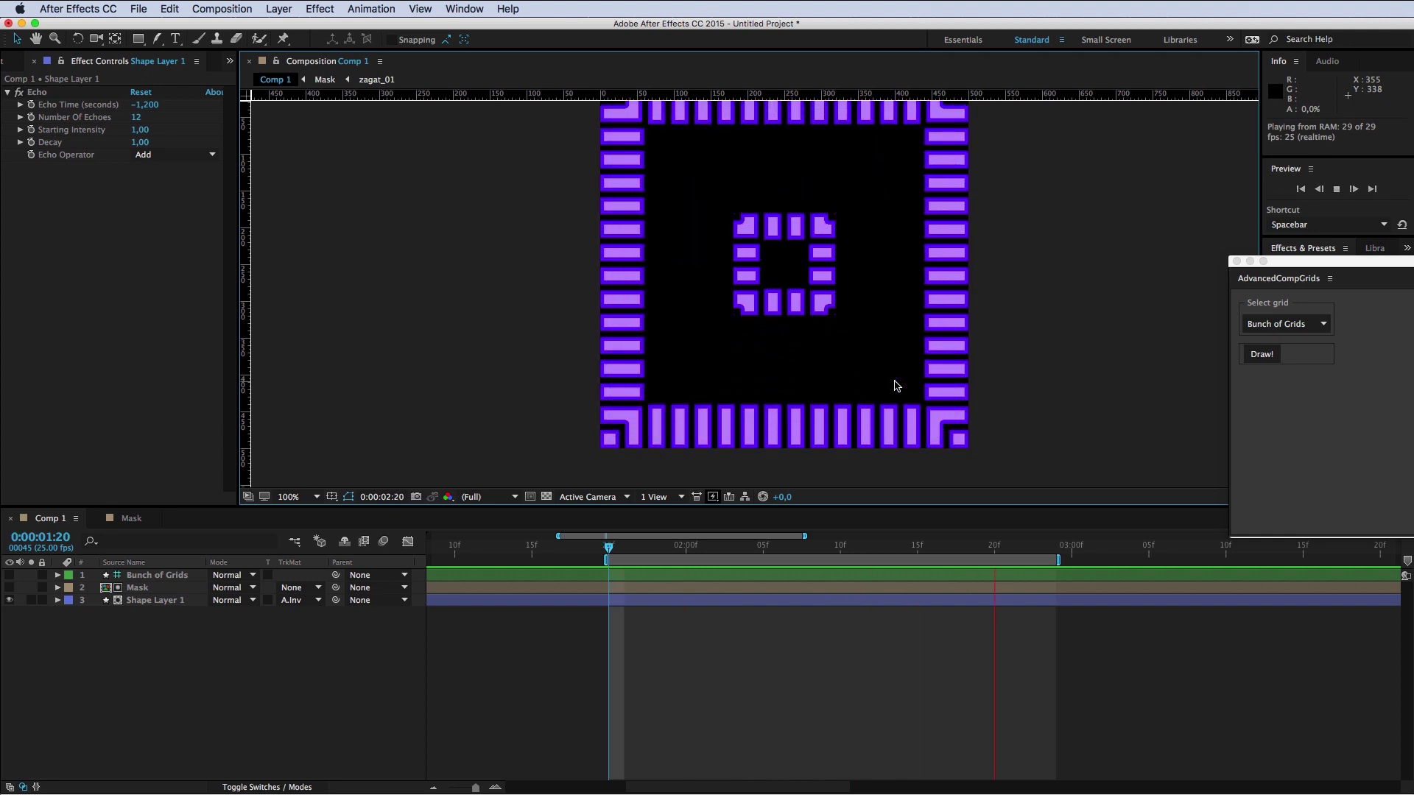
{"action": "key", "text": "space"}
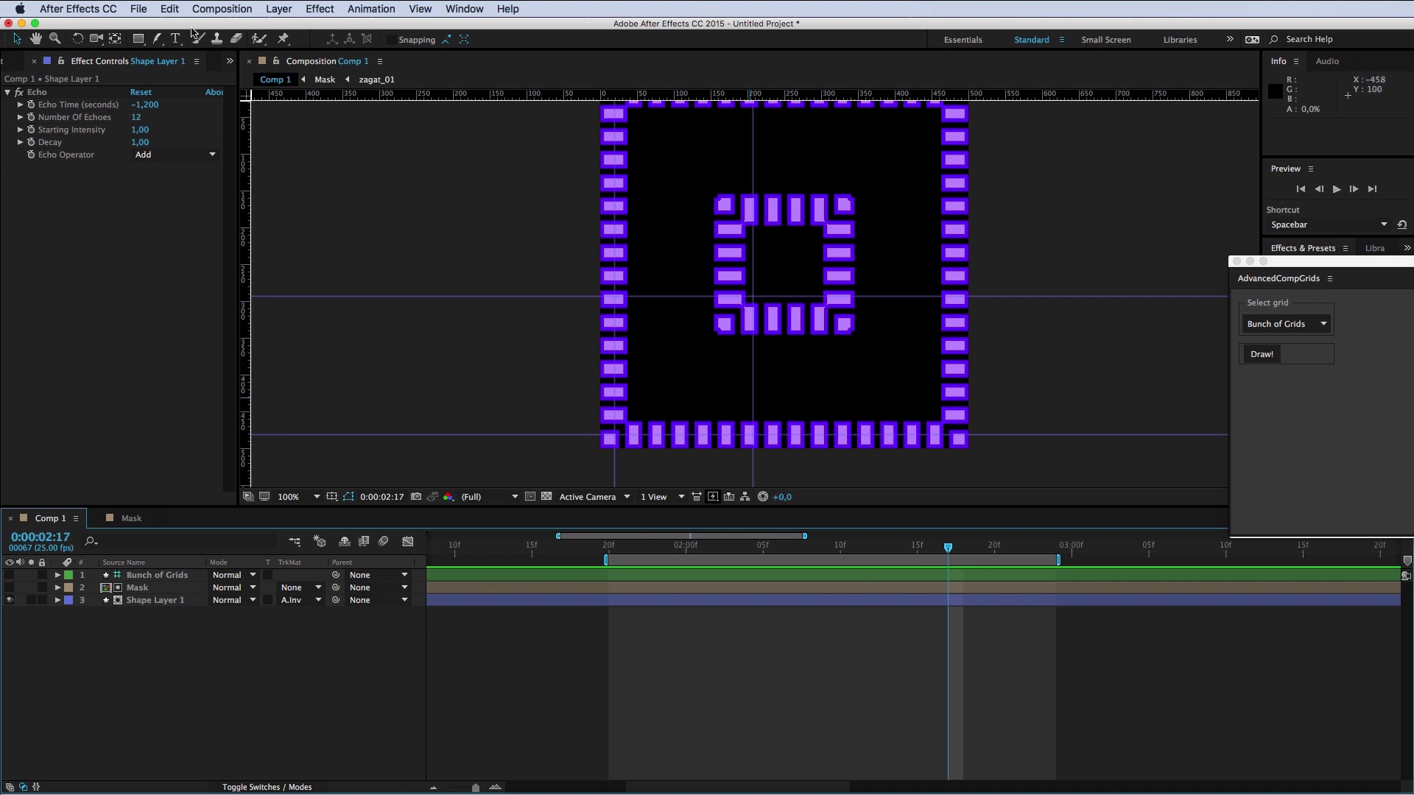
Step: Add Comp 1 to the Render Queue
{"action": "left_click", "coordinate": [218, 6]}
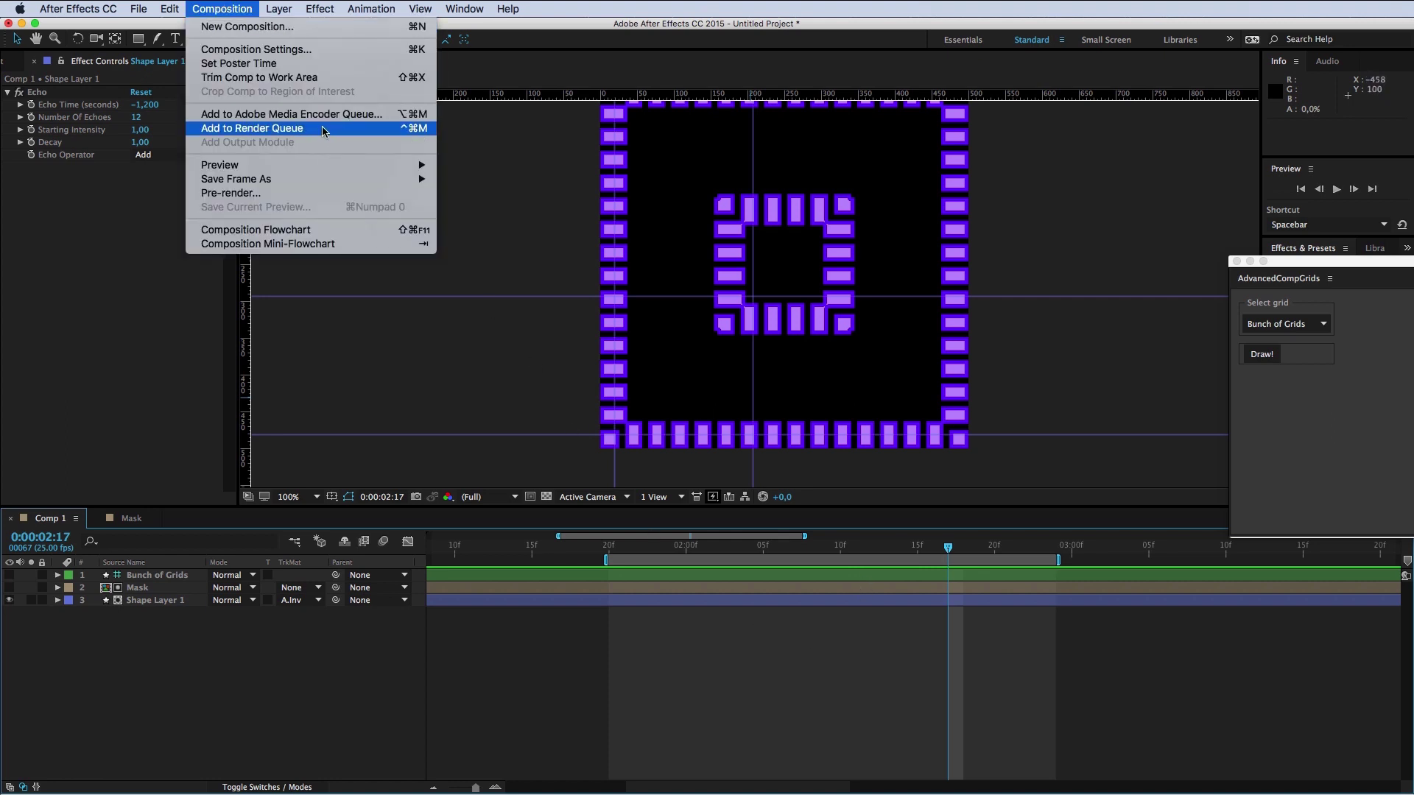
{"action": "left_click", "coordinate": [950, 652]}
{"action": "key", "text": "ctrl+m"}
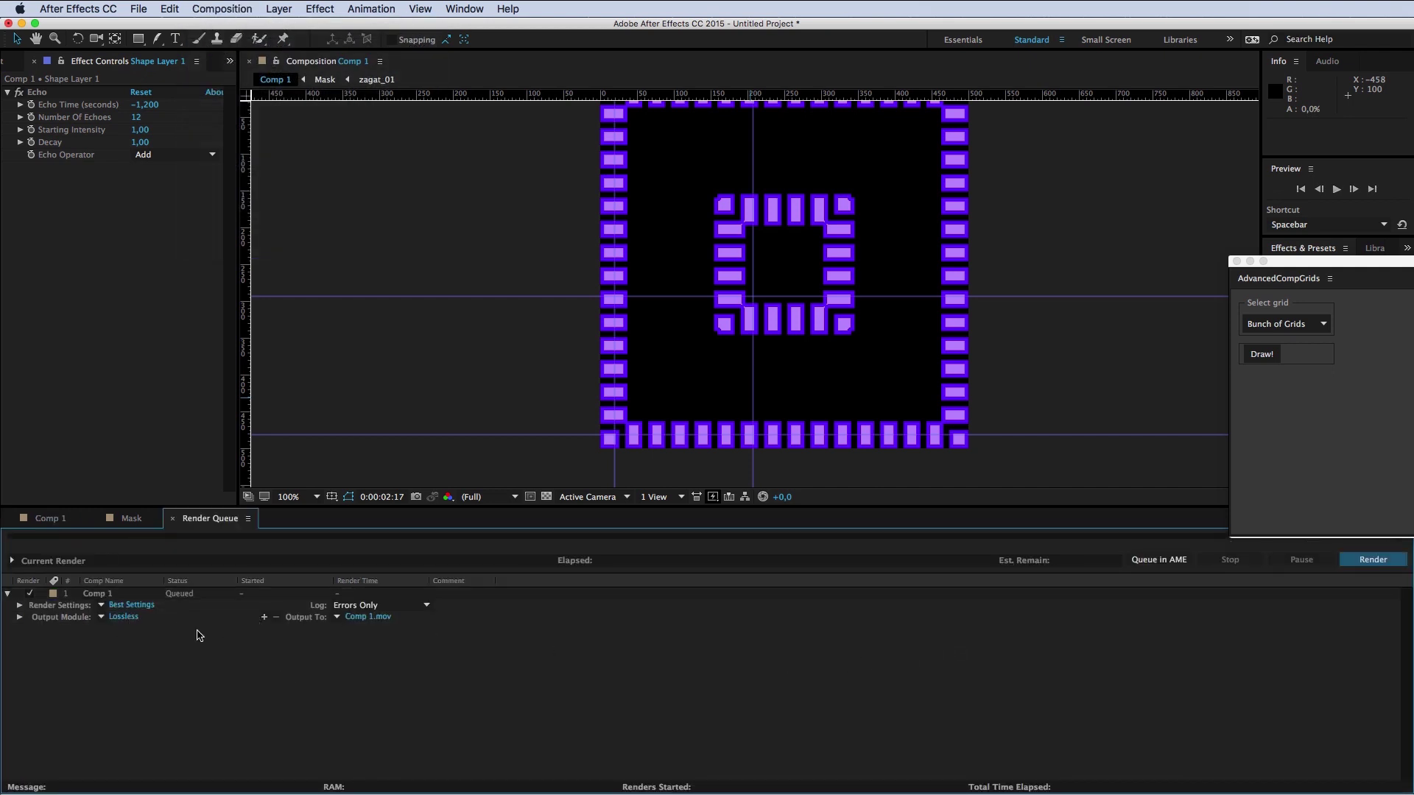
Step: Set the output module to QuickTime with the Animation codec, writing Comp 1.mov
{"action": "left_click", "coordinate": [124, 618]}
{"action": "left_click_drag", "start_coordinate": [899, 272], "coordinate": [802, 204]}
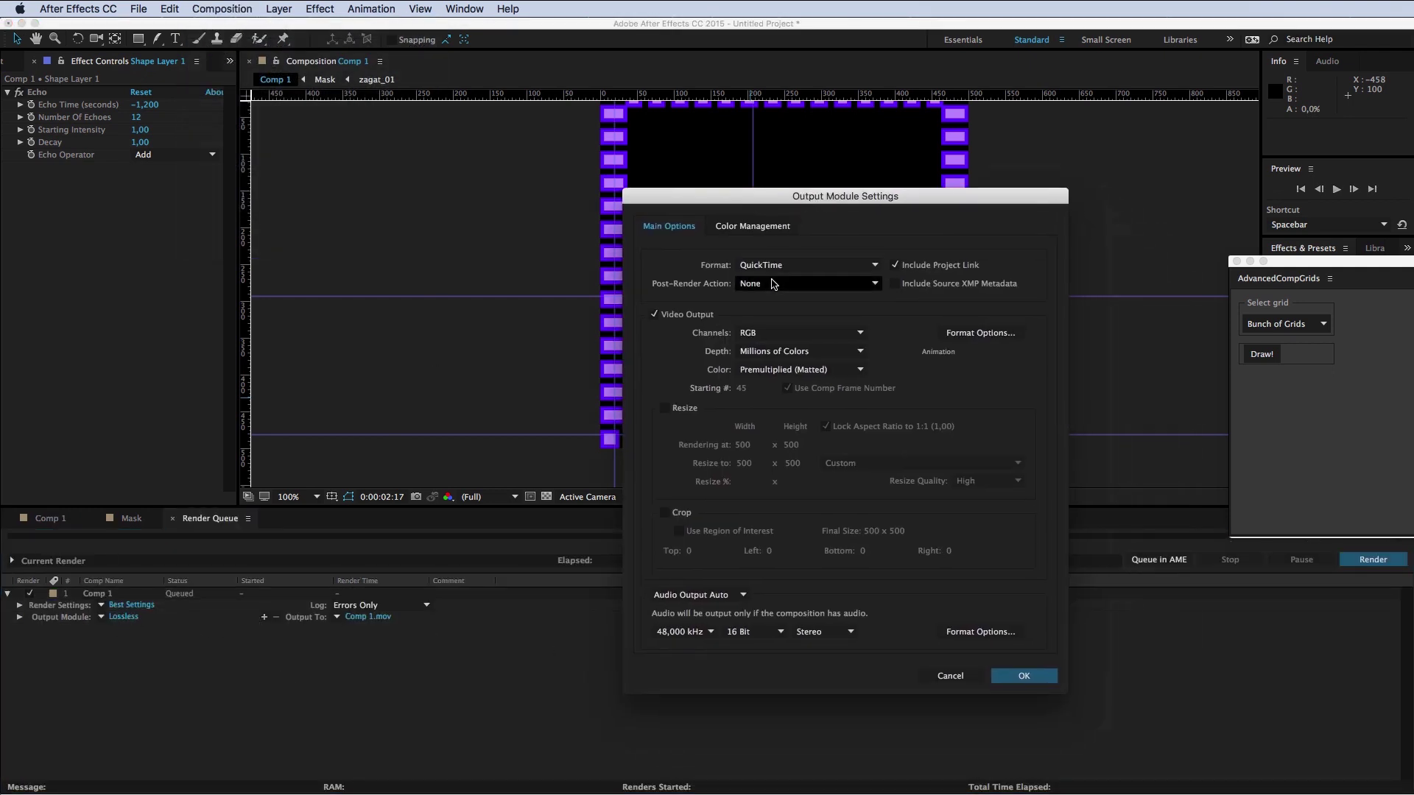
{"action": "left_click", "coordinate": [983, 334]}
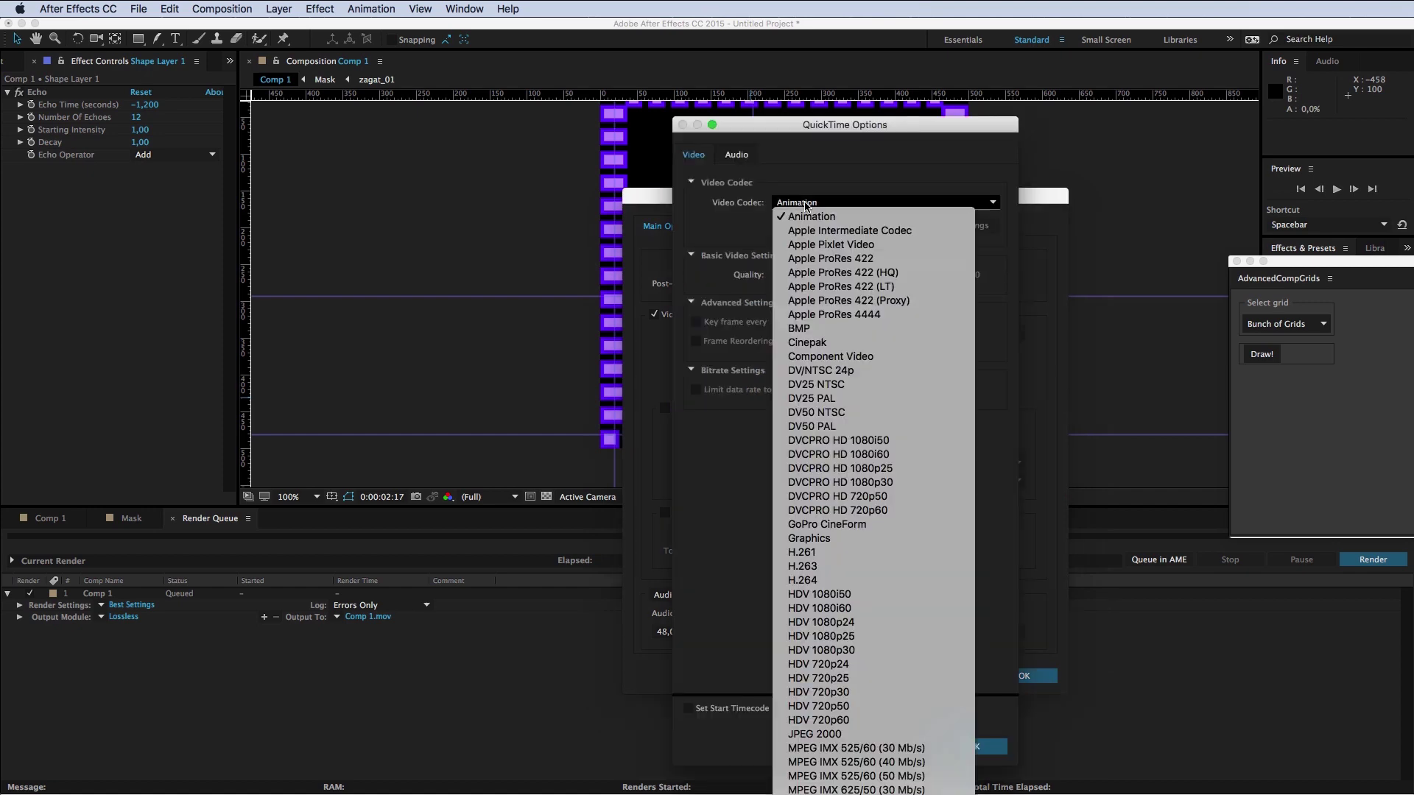
{"action": "left_click", "coordinate": [795, 206]}
{"action": "left_click", "coordinate": [820, 214]}
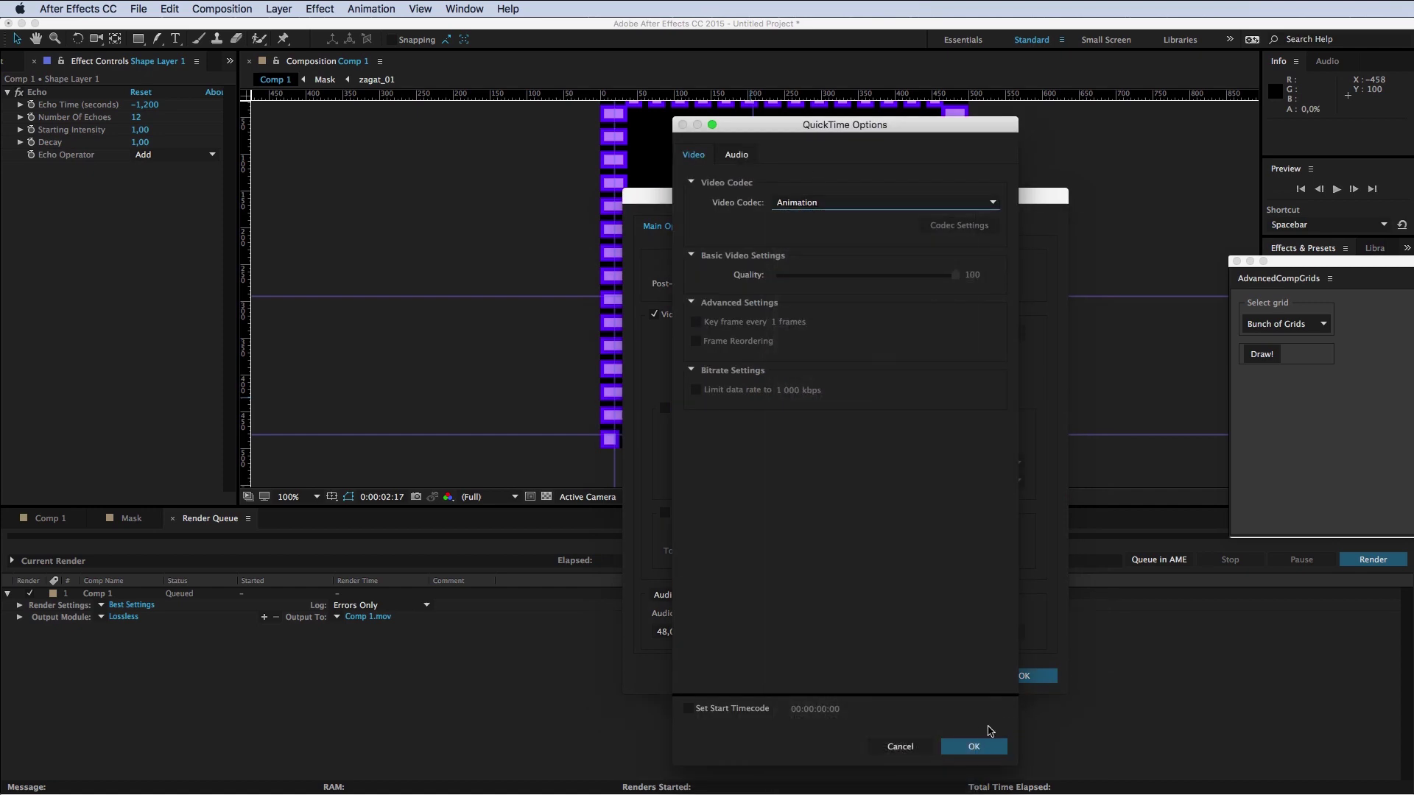
{"action": "left_click", "coordinate": [980, 746]}
{"action": "left_click", "coordinate": [1016, 676]}
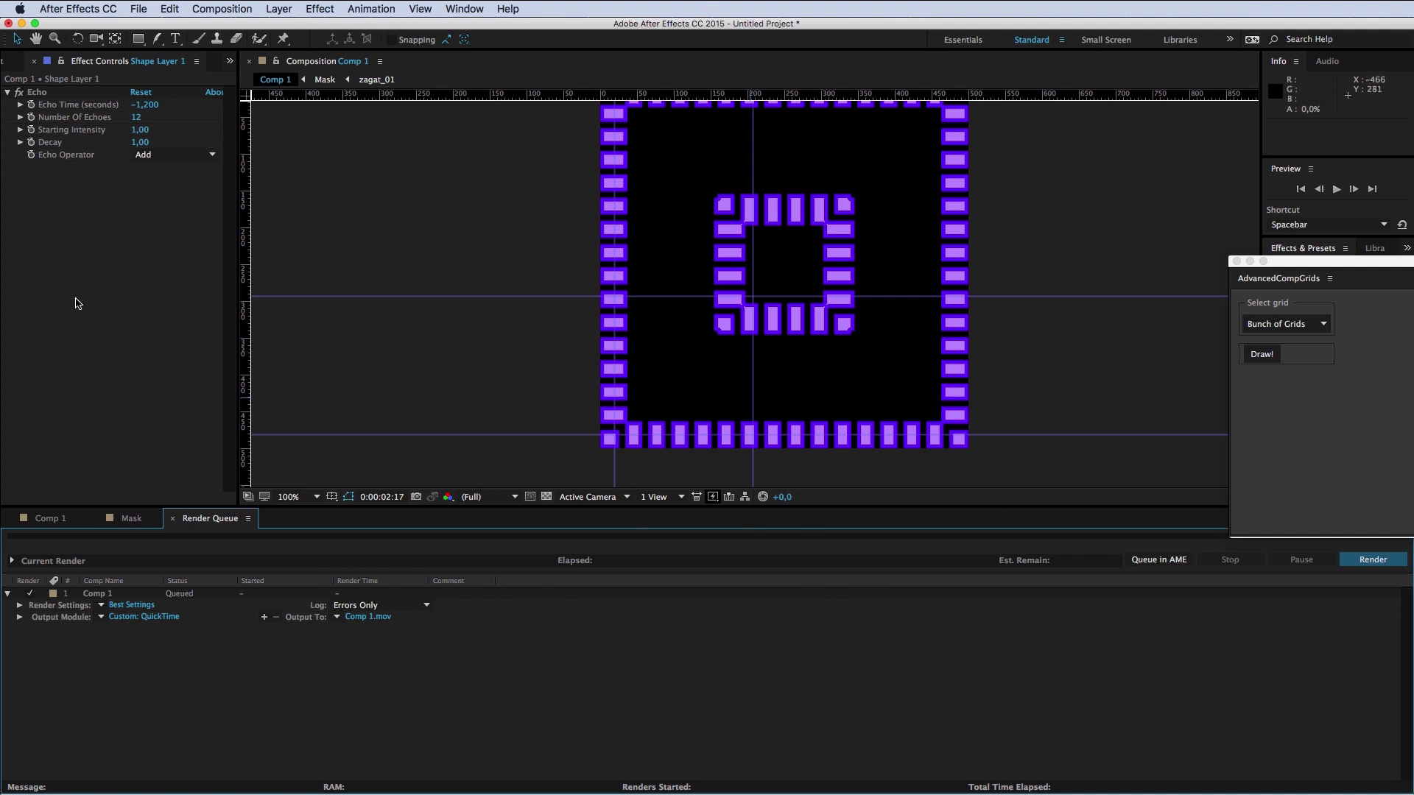
Step: Return to the Comp 1 timeline
{"action": "key", "text": "backslash"}
{"action": "left_click", "coordinate": [7, 63]}
{"action": "left_click", "coordinate": [132, 318]}
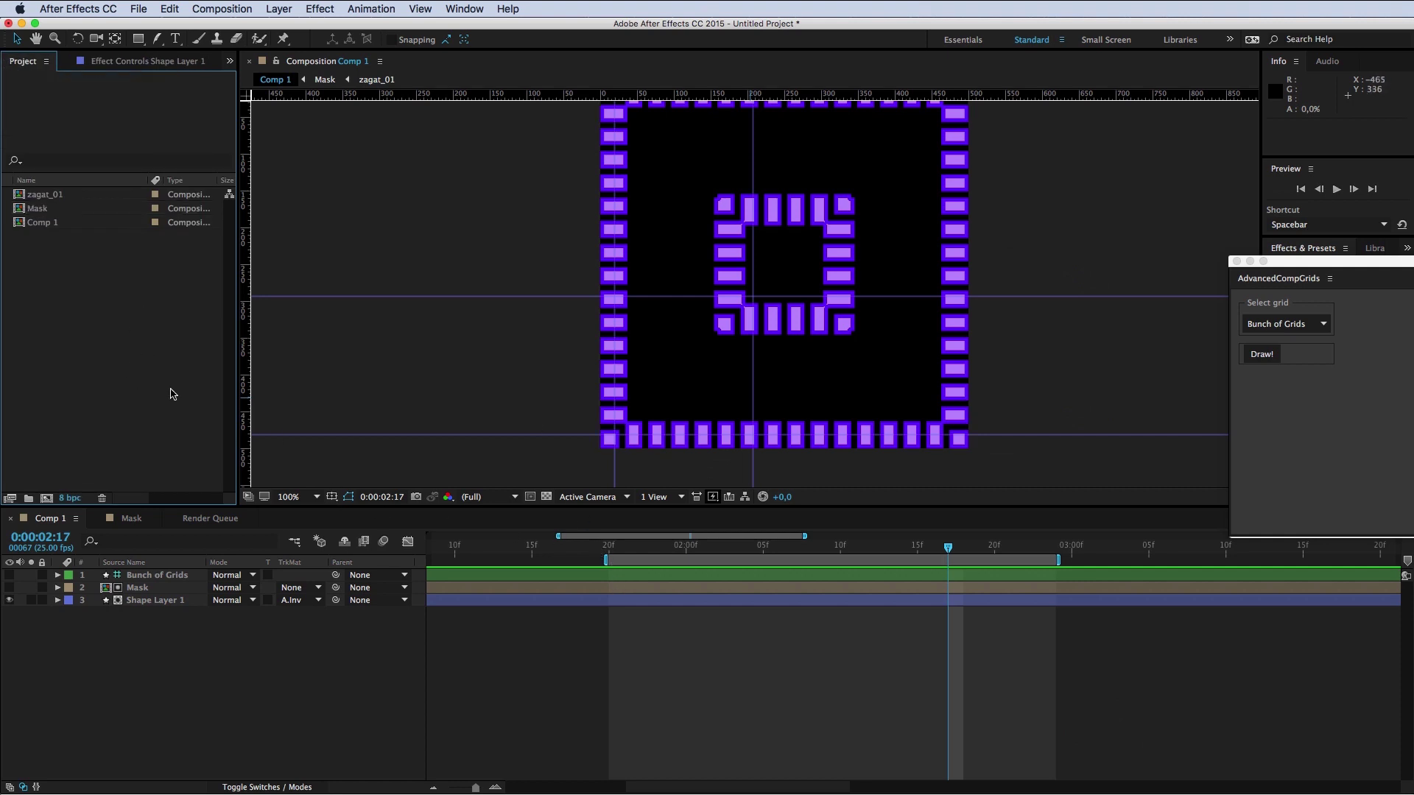
{"action": "left_click", "coordinate": [766, 673]}
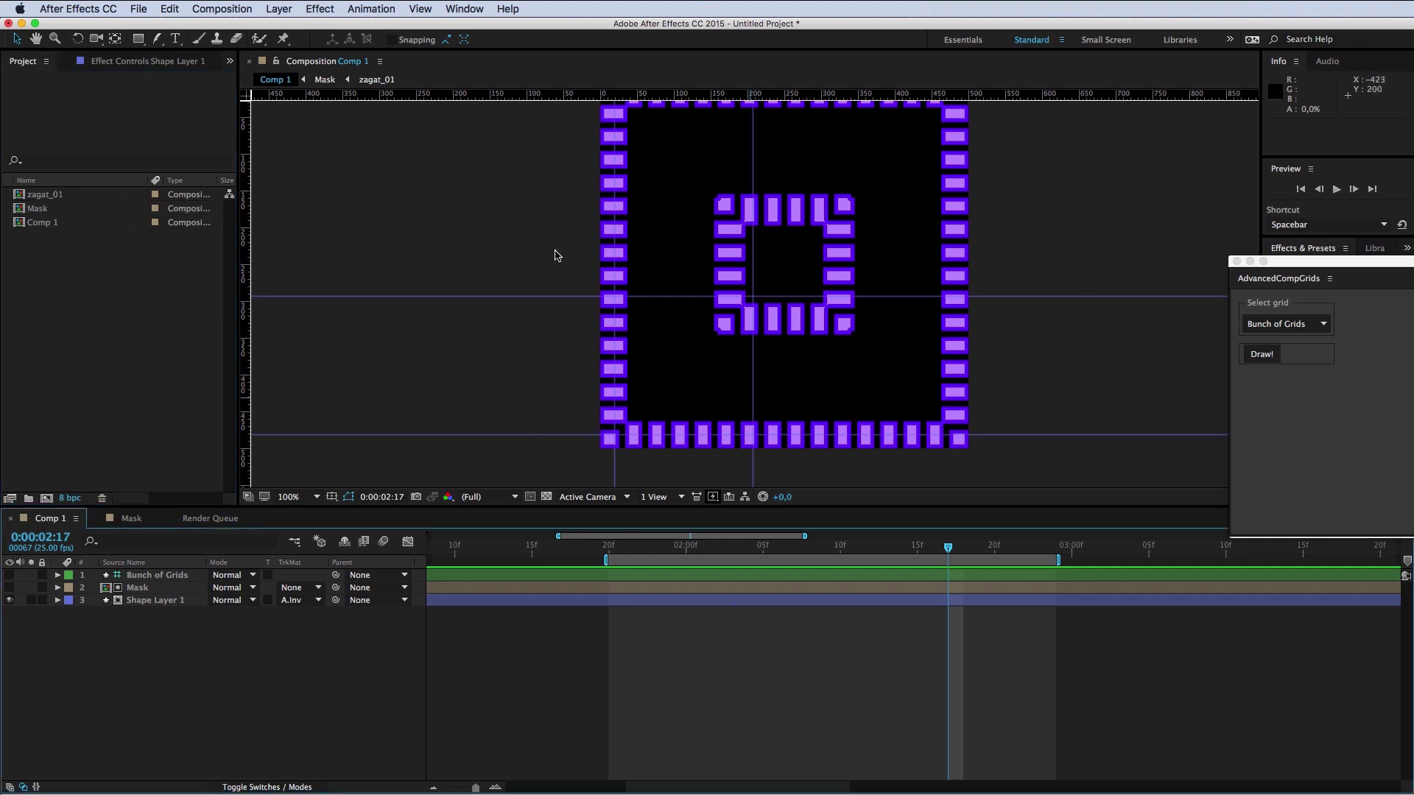
Step: Rename the composition to Texture_01
{"action": "key", "text": "super+k"}
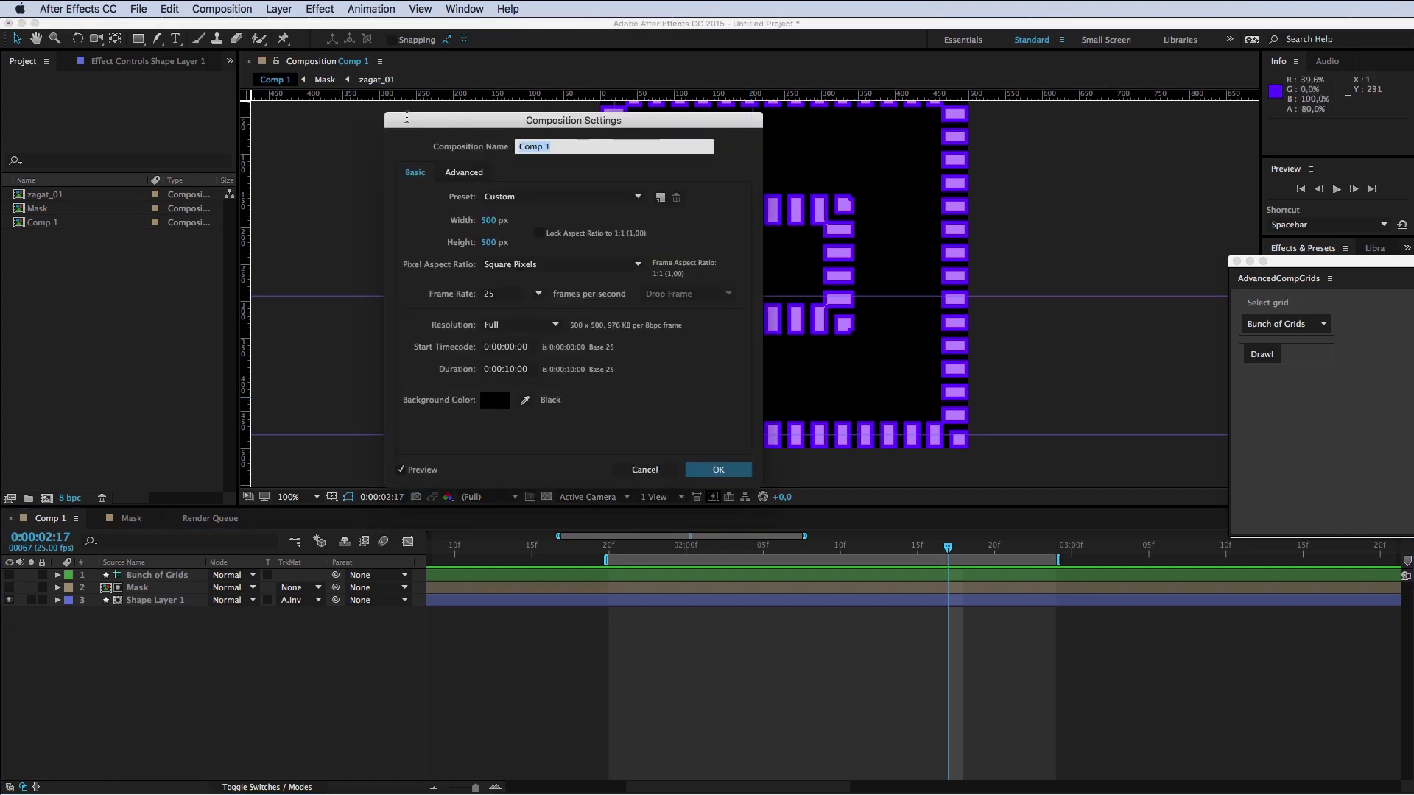
{"action": "type", "text": "Texture_01"}
{"action": "key", "text": "Return"}
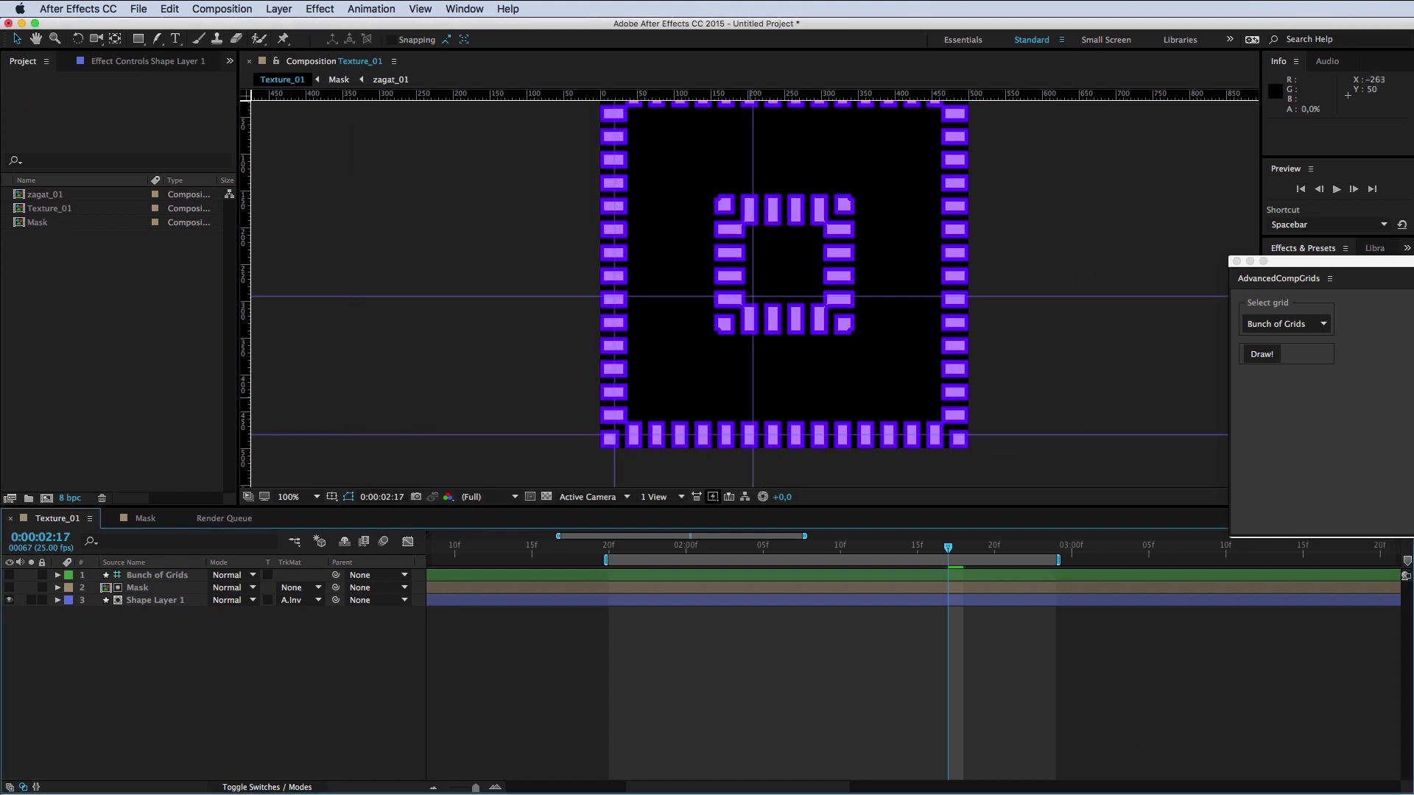
Step: Create a Tex_01 folder and move zagat_01, Texture_01 and Mask into it
{"action": "left_click", "coordinate": [53, 212]}
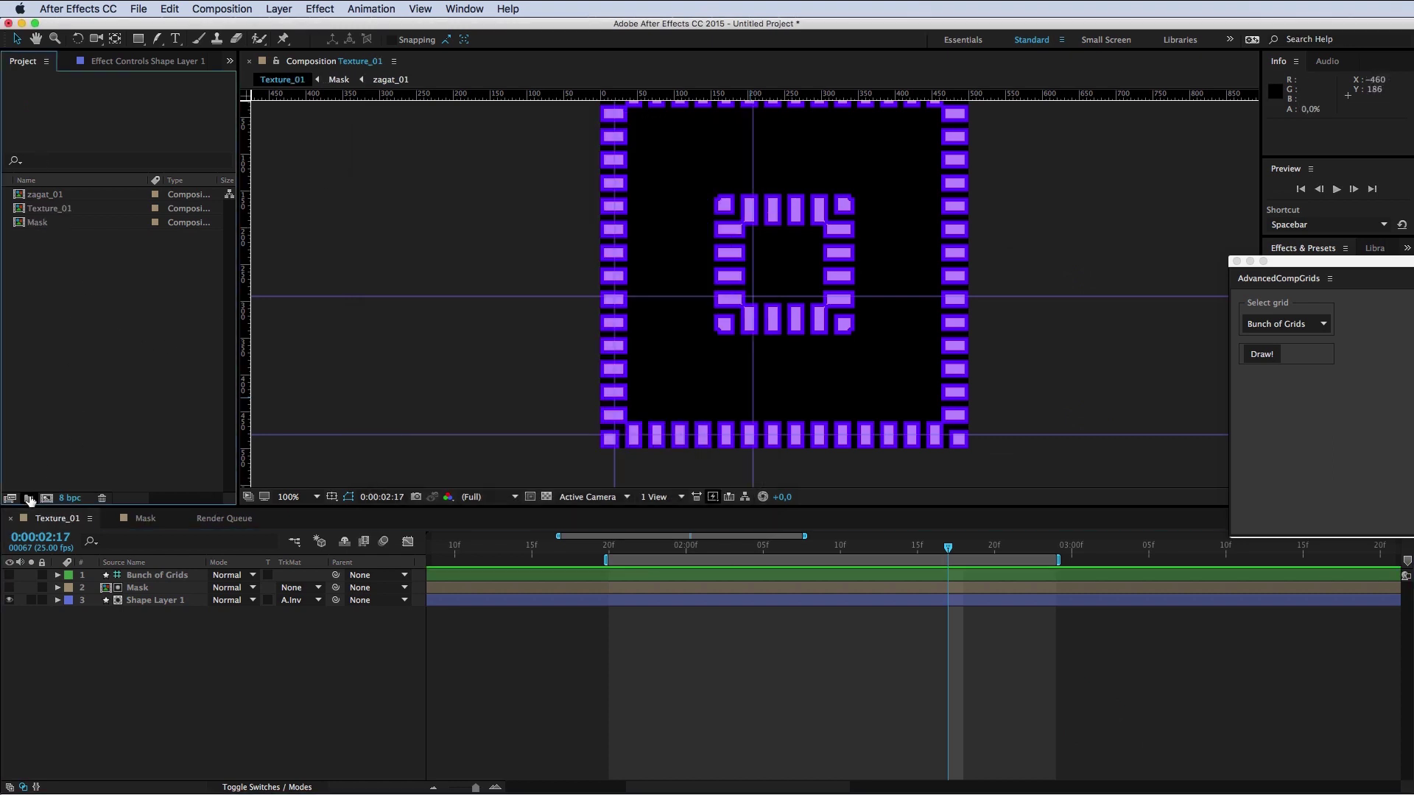
{"action": "left_click", "coordinate": [29, 499]}
{"action": "type", "text": "Tex_01"}
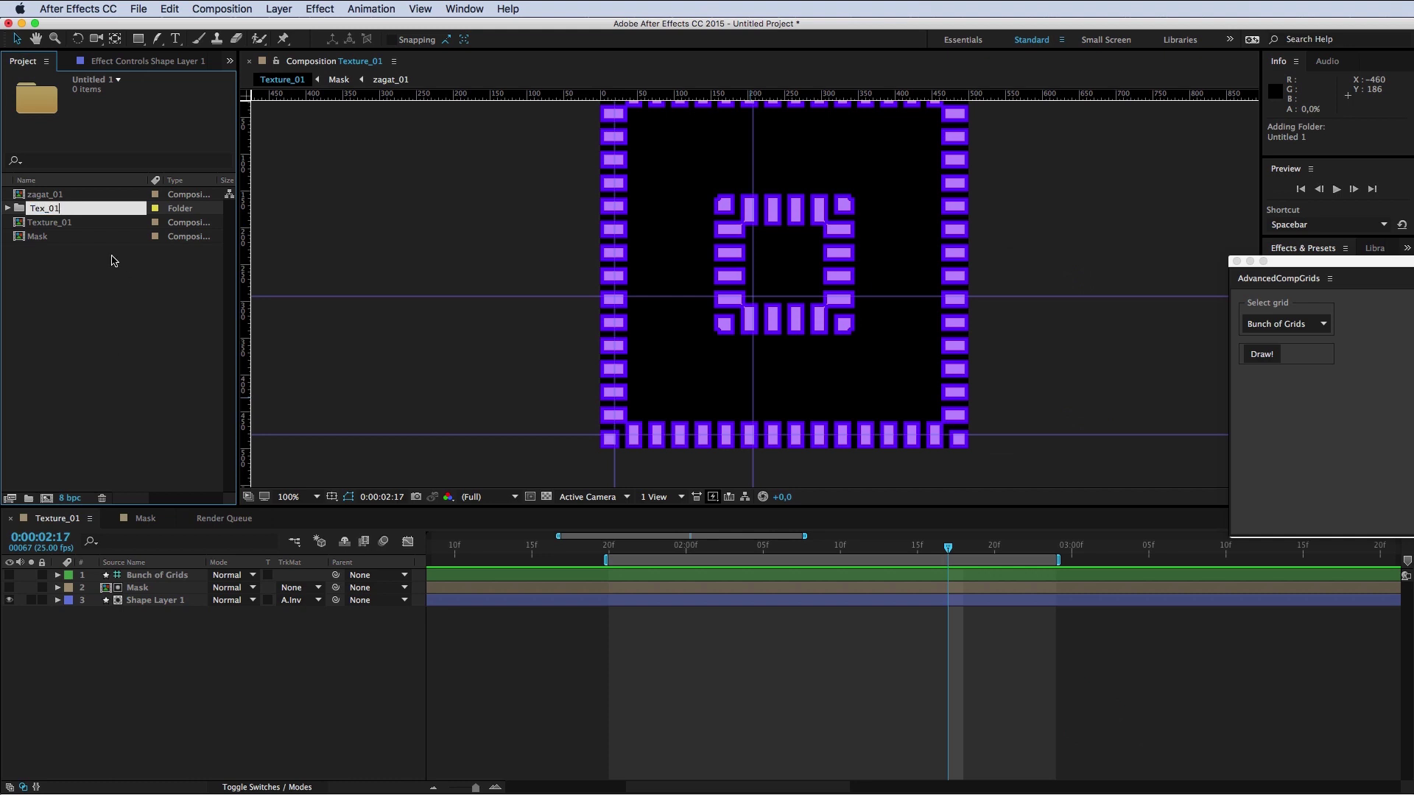
{"action": "left_click", "coordinate": [164, 260]}
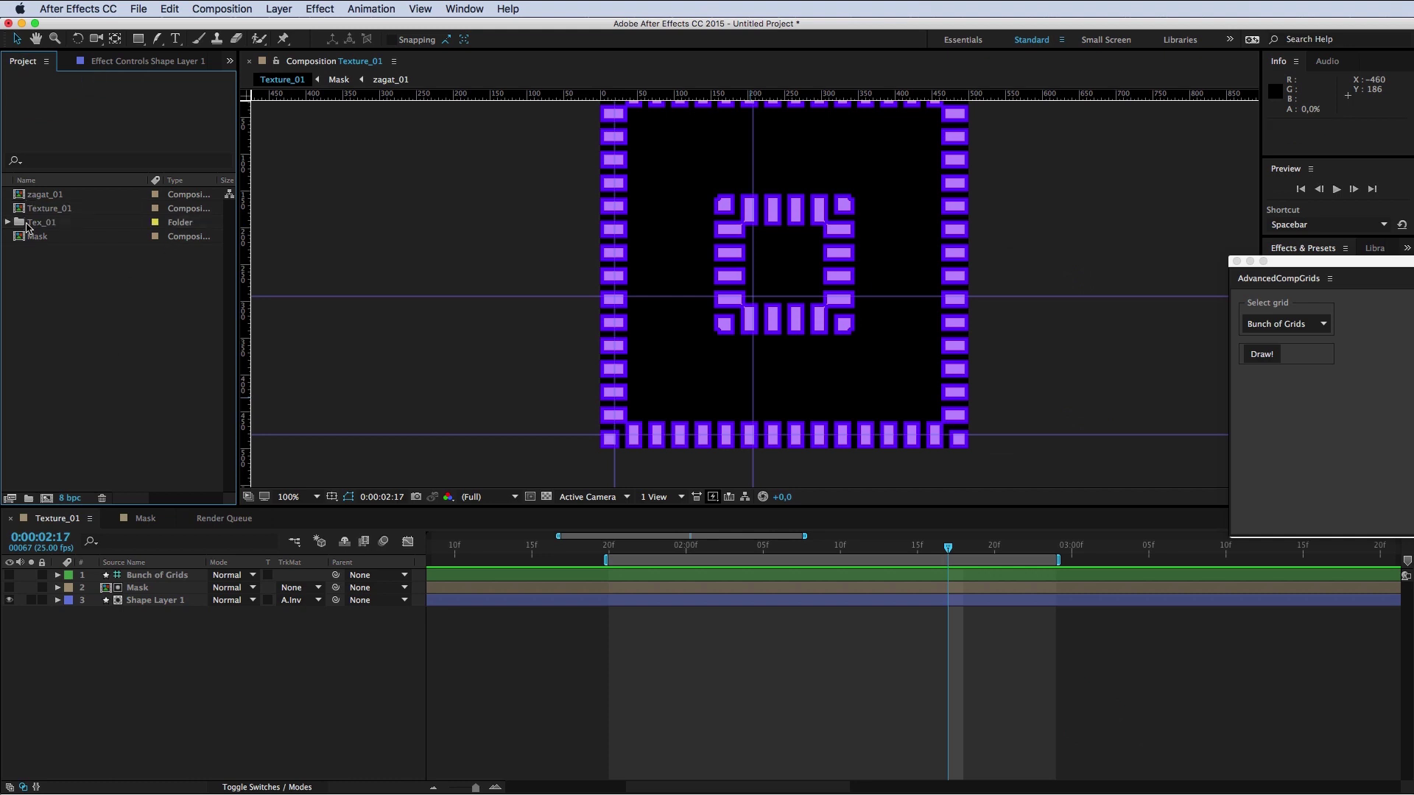
{"action": "left_click", "coordinate": [61, 211]}
{"action": "left_click", "coordinate": [44, 237], "text": "super"}
{"action": "left_click", "coordinate": [50, 194], "text": "super"}
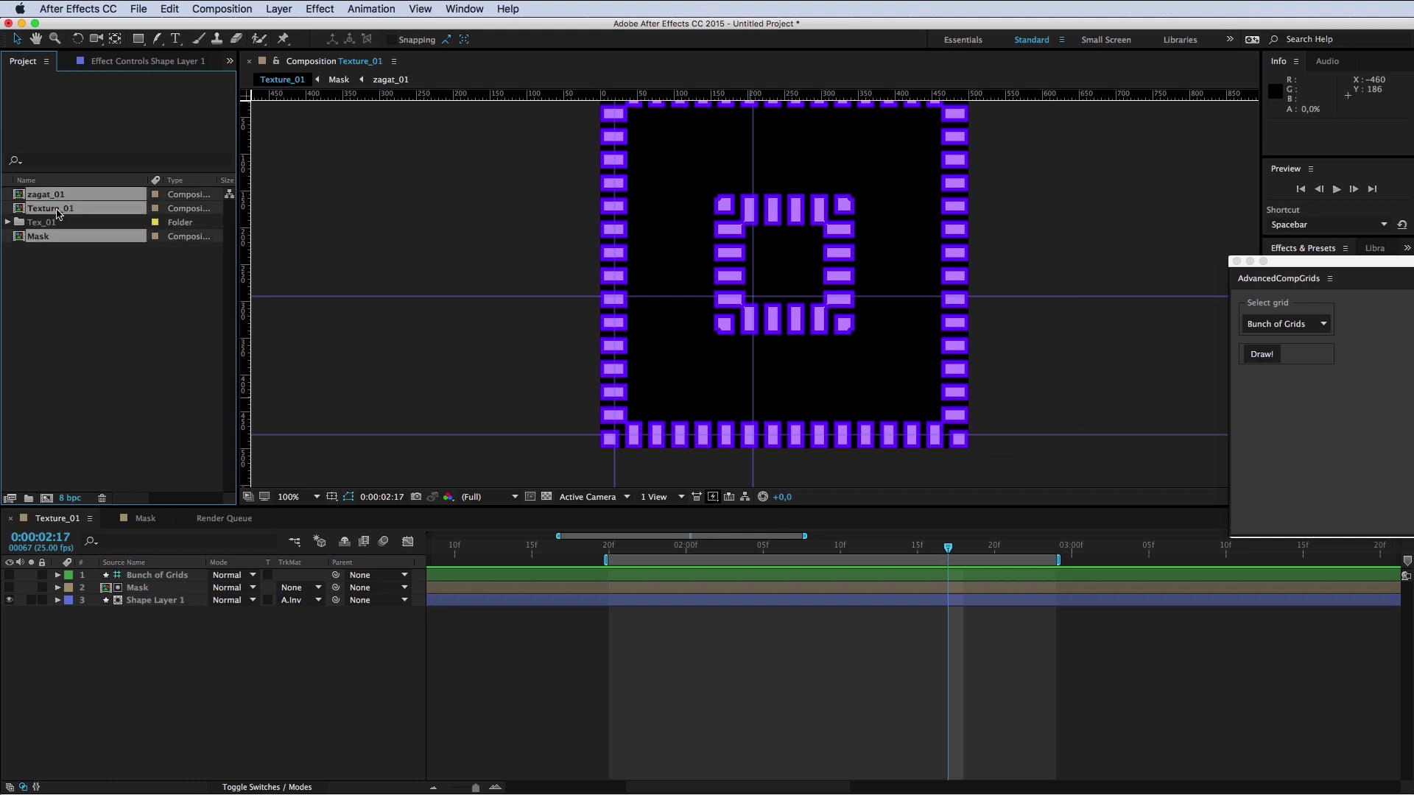
{"action": "left_click_drag", "start_coordinate": [59, 212], "coordinate": [52, 223]}
Step: Add an empty Tex_02 folder and return the current time to 0:00:00:00
{"action": "left_click", "coordinate": [33, 498]}
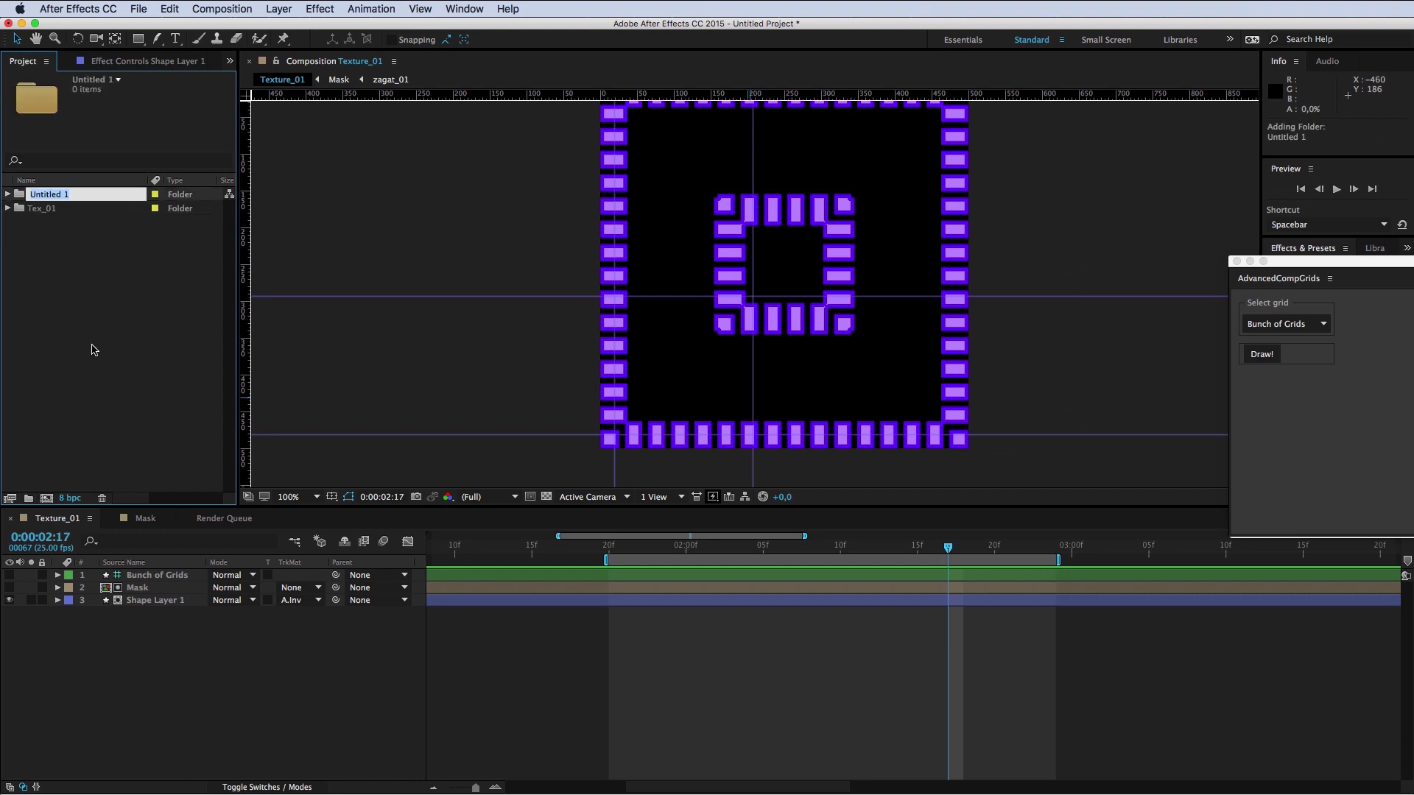
{"action": "type", "text": "Tex_02"}
{"action": "left_click", "coordinate": [582, 663]}
{"action": "key", "text": "Home"}
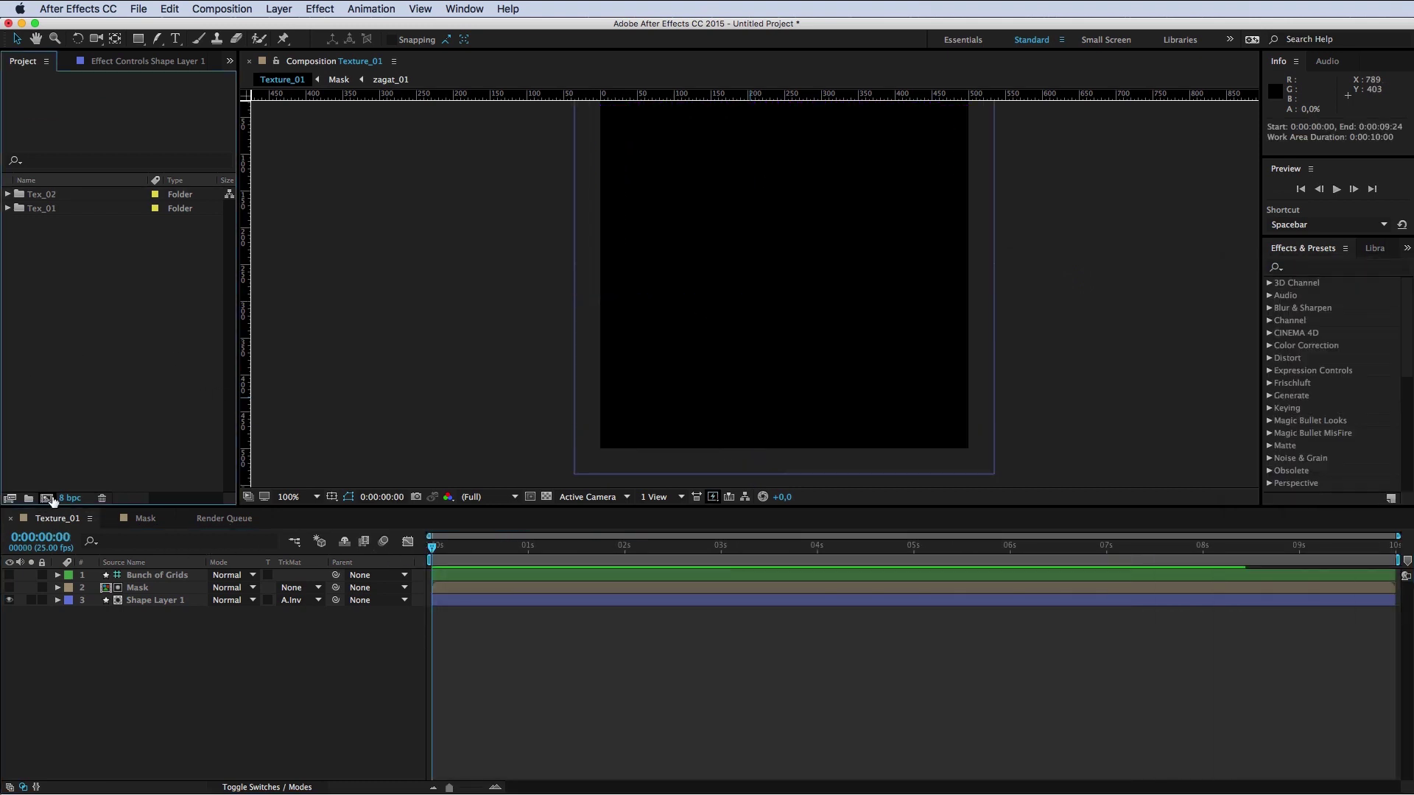
Step: Create a new 500 x 1200 px composition named Comp 1
{"action": "left_click", "coordinate": [47, 499]}
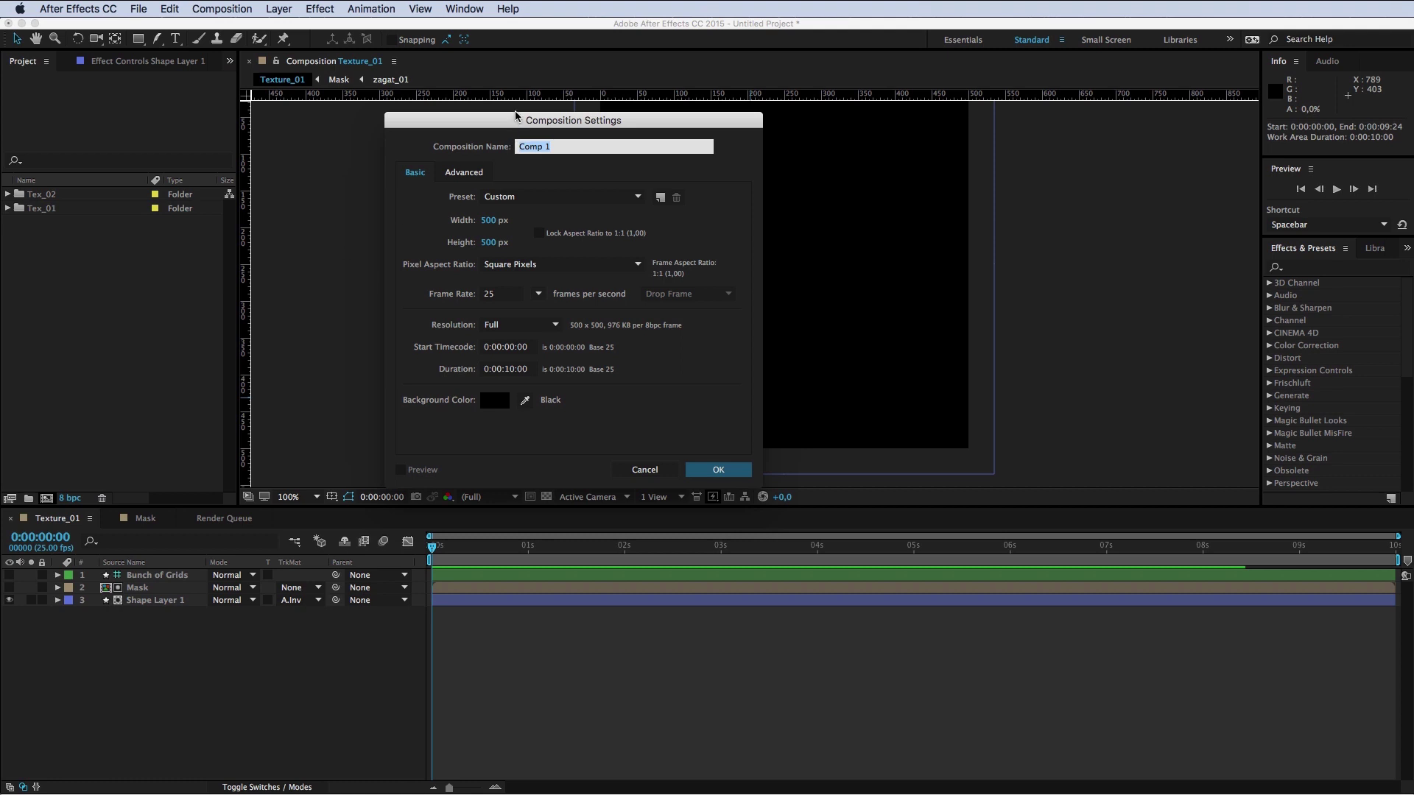
{"action": "left_click_drag", "start_coordinate": [516, 116], "coordinate": [562, 139]}
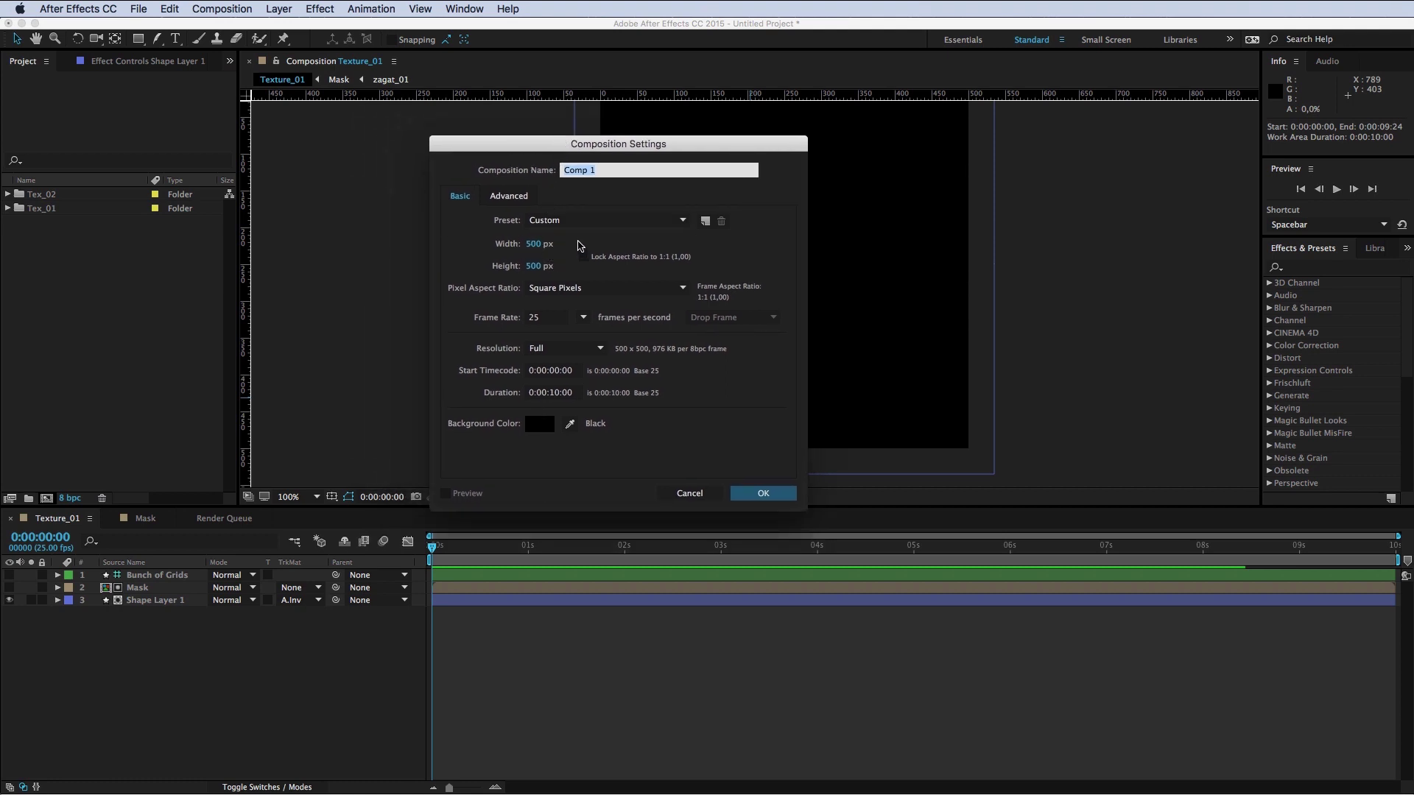
{"action": "left_click", "coordinate": [534, 267]}
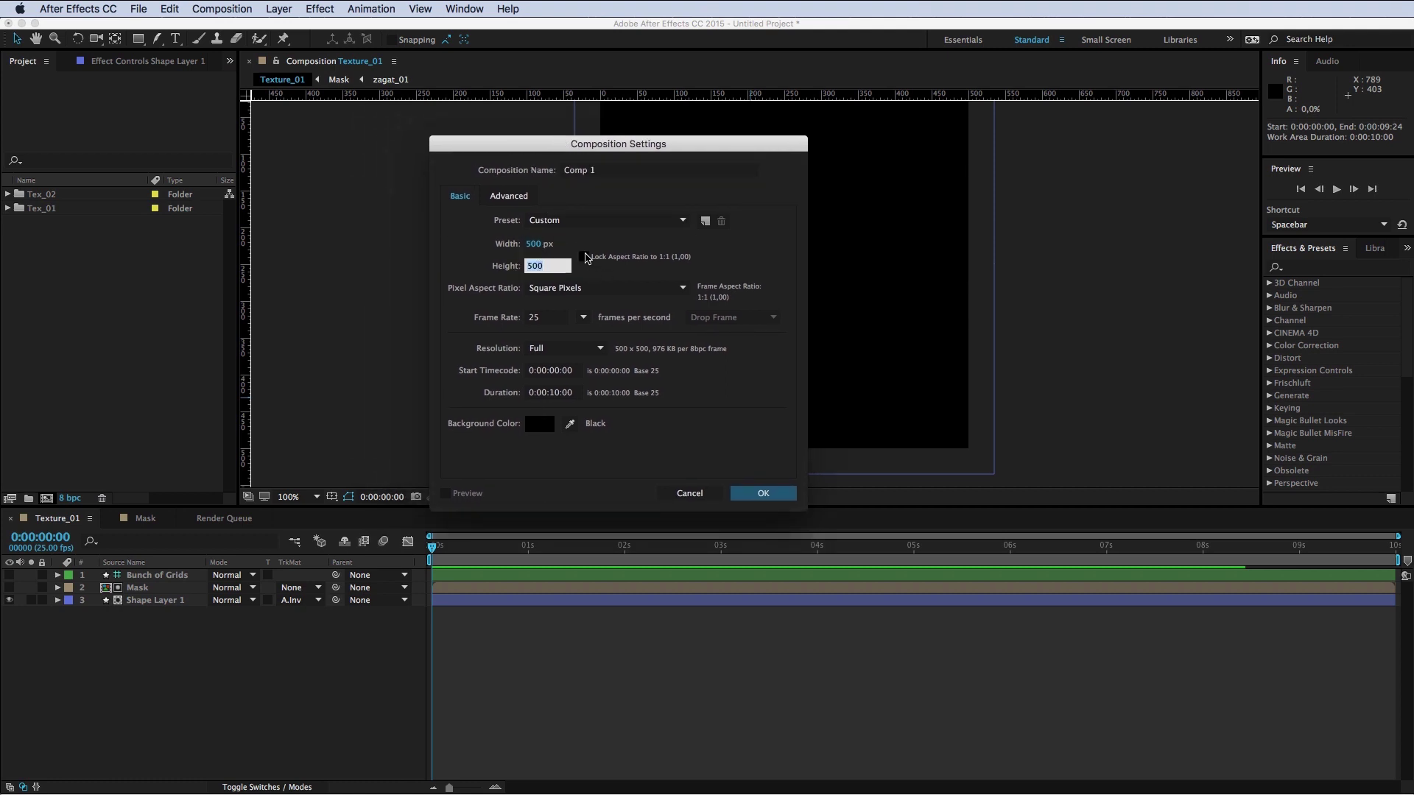
{"action": "type", "text": "120"}
{"action": "type", "text": "0"}
{"action": "key", "text": "Return"}
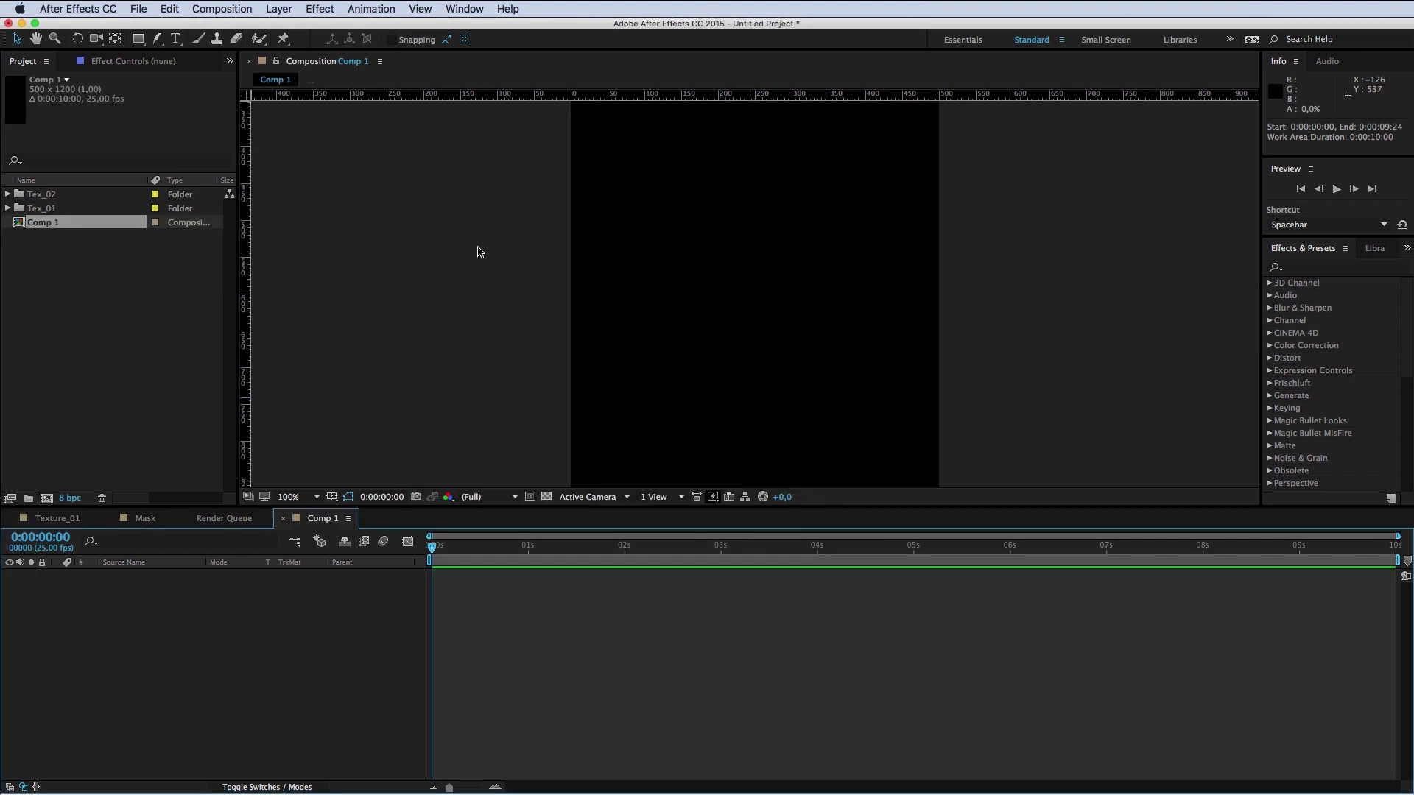
Step: Zoom the viewer to 50% and switch to the ru9gag.gif reference in Preview
{"action": "scroll", "coordinate": [602, 214], "scroll_direction": "down", "scroll_amount": 1}
{"action": "scroll", "coordinate": [647, 258], "scroll_direction": "down", "scroll_amount": 2}
{"action": "scroll", "coordinate": [679, 253], "scroll_direction": "up", "scroll_amount": 1}
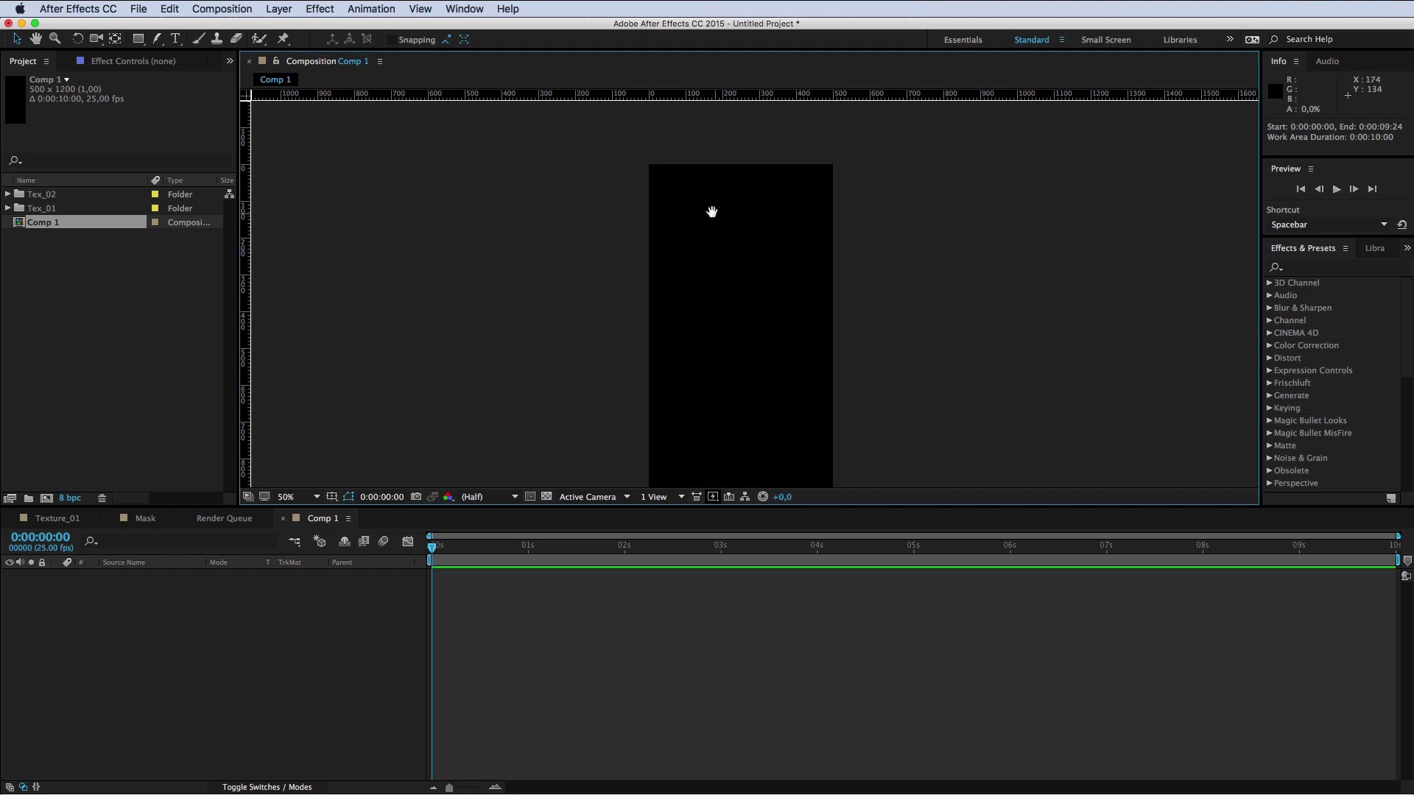
{"action": "scroll", "coordinate": [714, 211], "scroll_direction": "up", "scroll_amount": 1}
{"action": "key", "text": "super+Tab"}
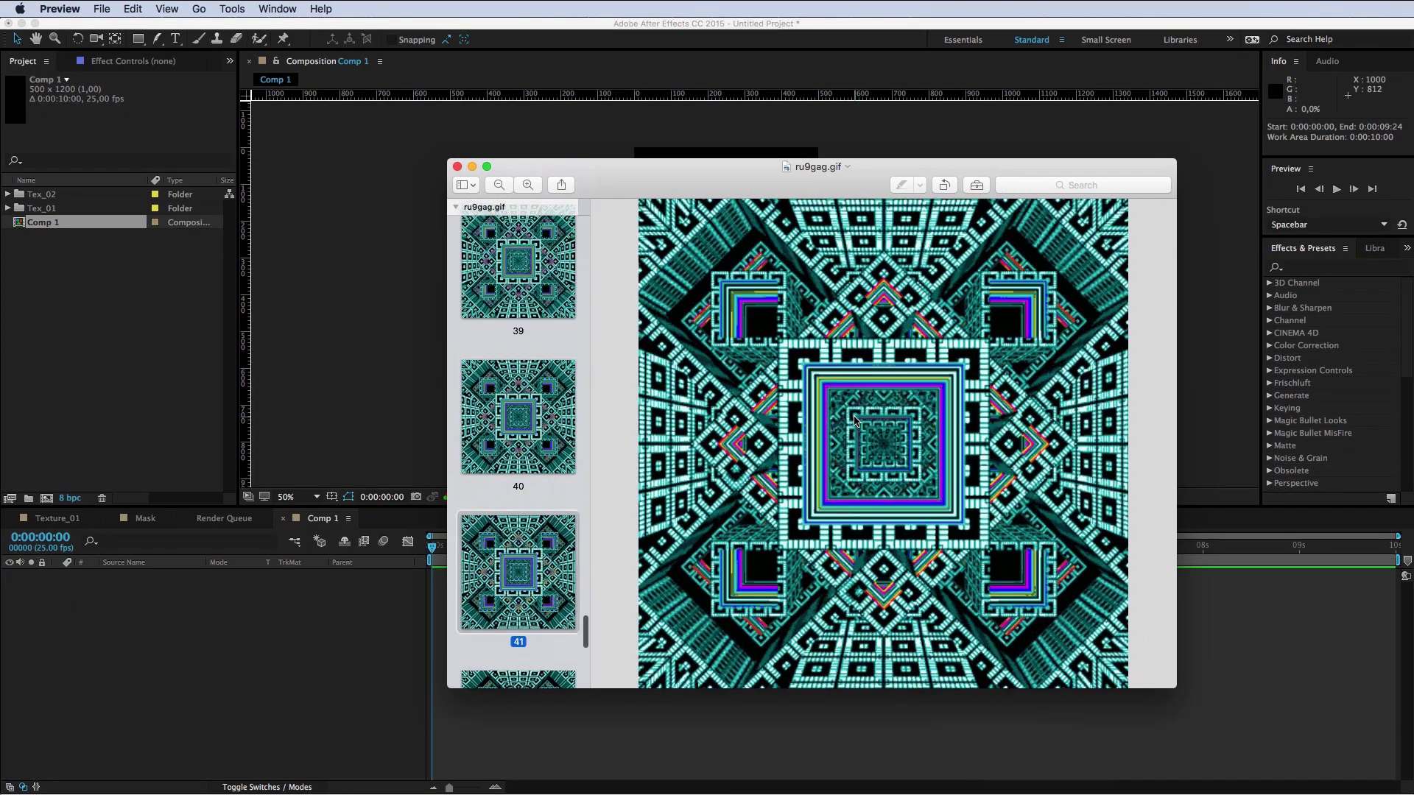
{"action": "scroll", "coordinate": [549, 427], "scroll_direction": "up", "scroll_amount": 15}
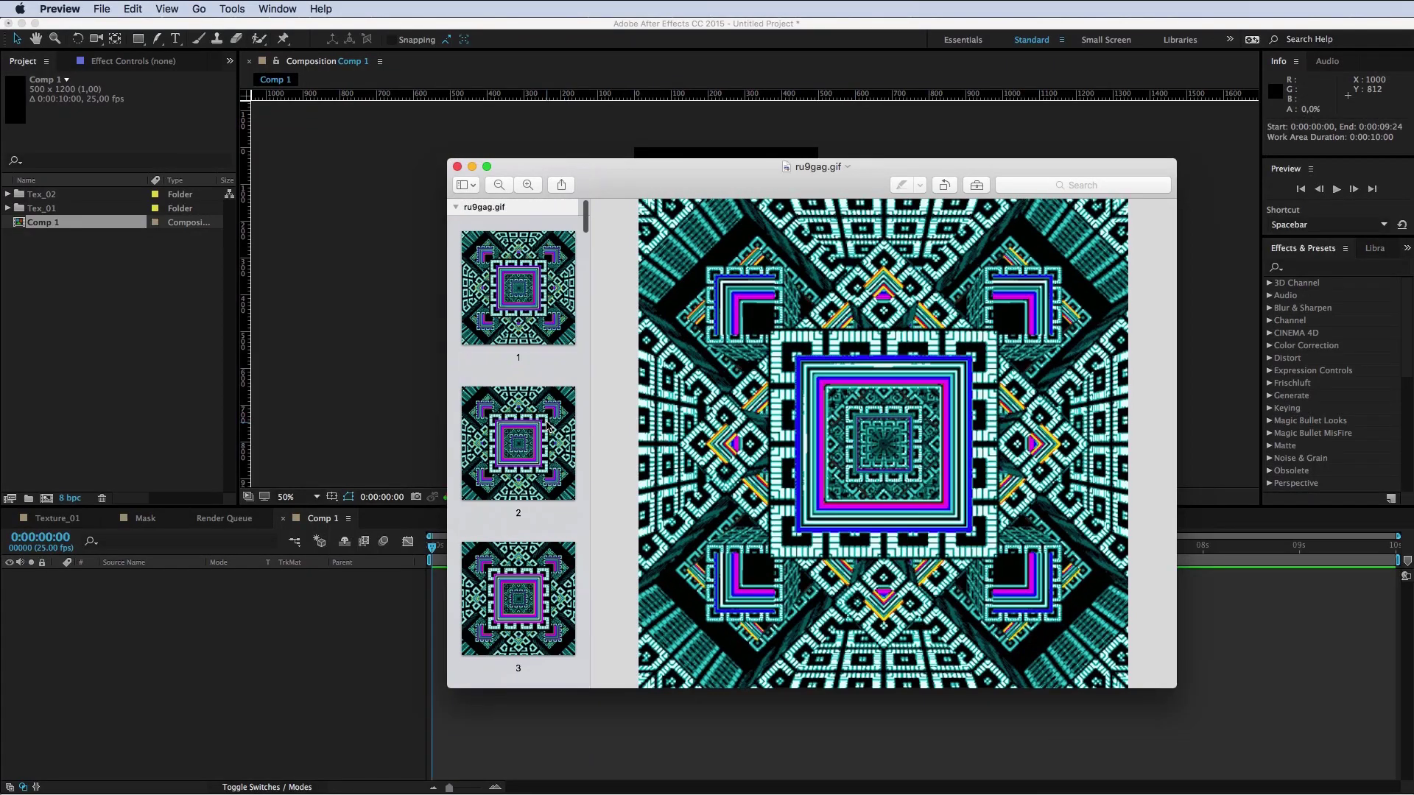
{"action": "left_click", "coordinate": [537, 362]}
{"action": "key", "text": "Down"}
{"action": "key", "text": "Down"}
{"action": "key", "text": "Down"}
{"action": "key", "text": "Down"}
{"action": "key", "text": "Down"}
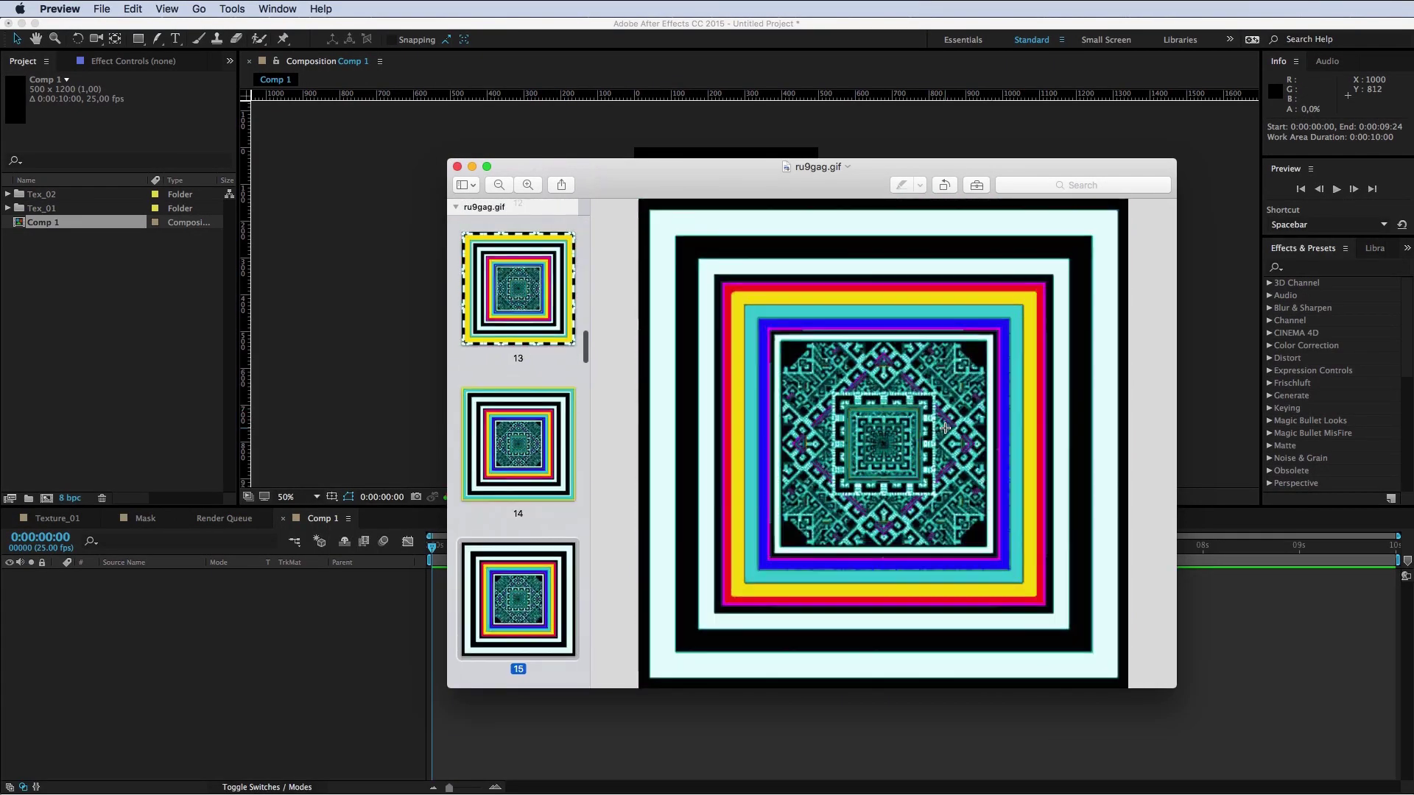
{"action": "key", "text": "Down"}
{"action": "key", "text": "Down"}
{"action": "key", "text": "Down"}
{"action": "key", "text": "Down"}
{"action": "key", "text": "Down"}
{"action": "key", "text": "Down"}
{"action": "key", "text": "Down"}
{"action": "key", "text": "Down"}
{"action": "key", "text": "Down"}
Step: Create Yellow Solid 1, a yellow solid layer 500 px wide and 50 px tall
{"action": "left_click", "coordinate": [335, 639]}
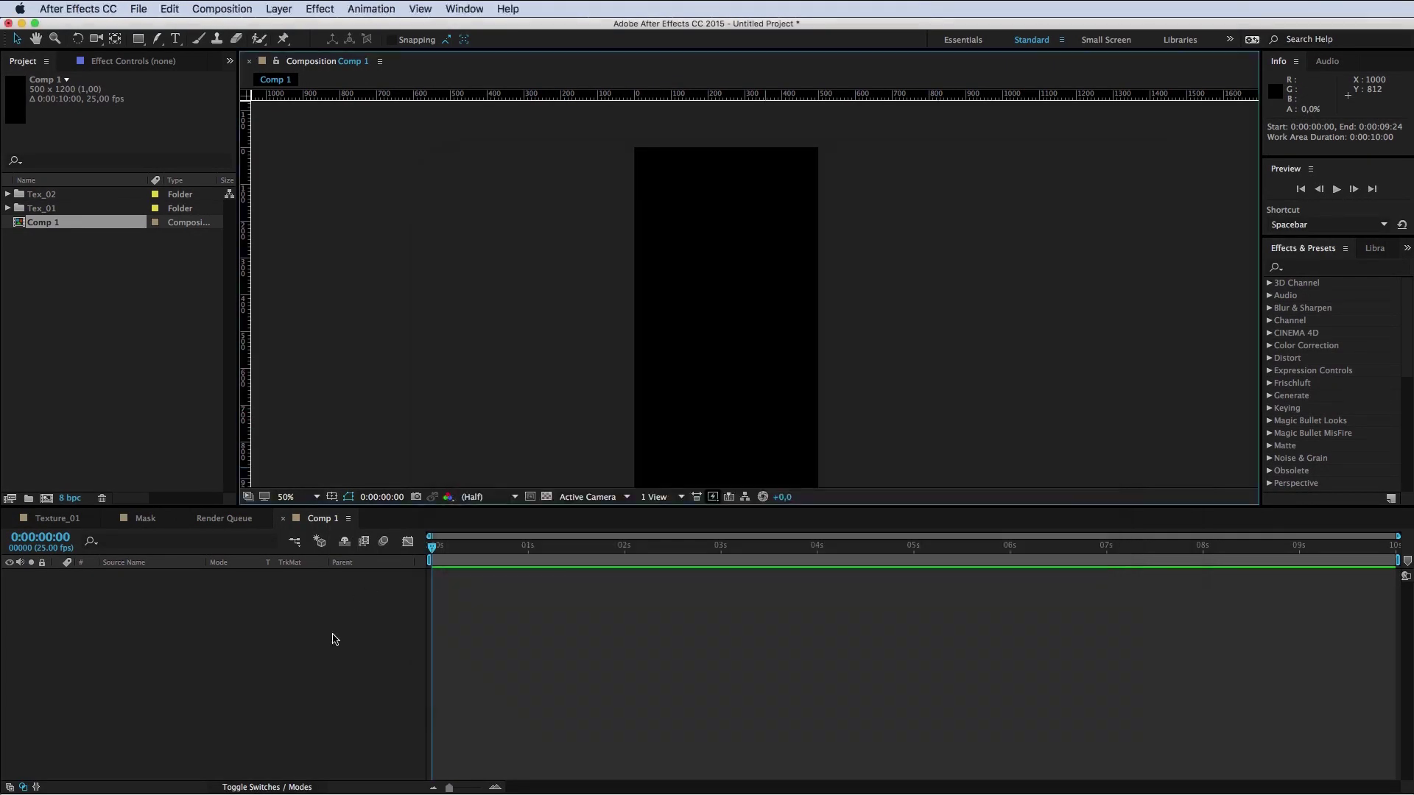
{"action": "left_click", "coordinate": [286, 616]}
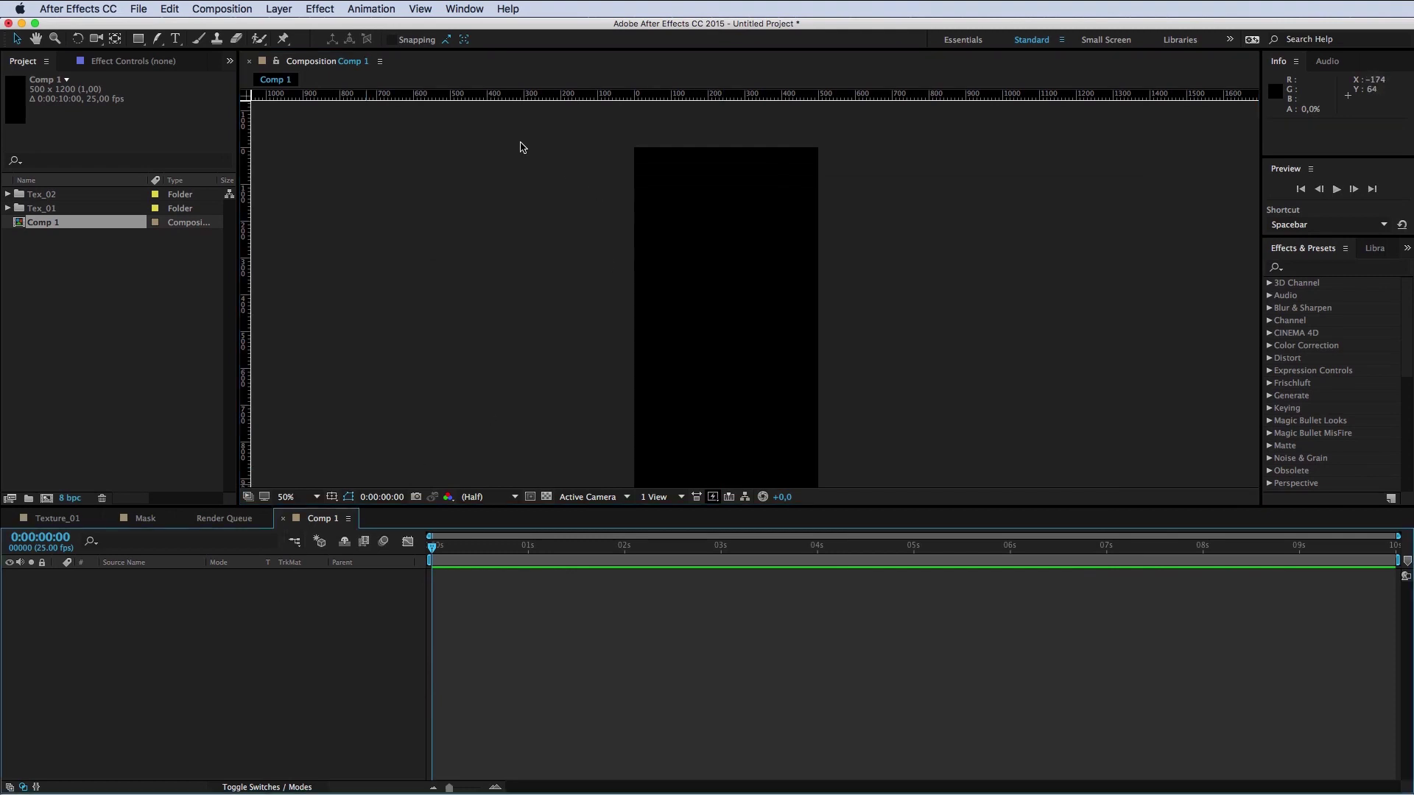
{"action": "left_click", "coordinate": [276, 8]}
{"action": "mouse_move", "coordinate": [291, 29]}
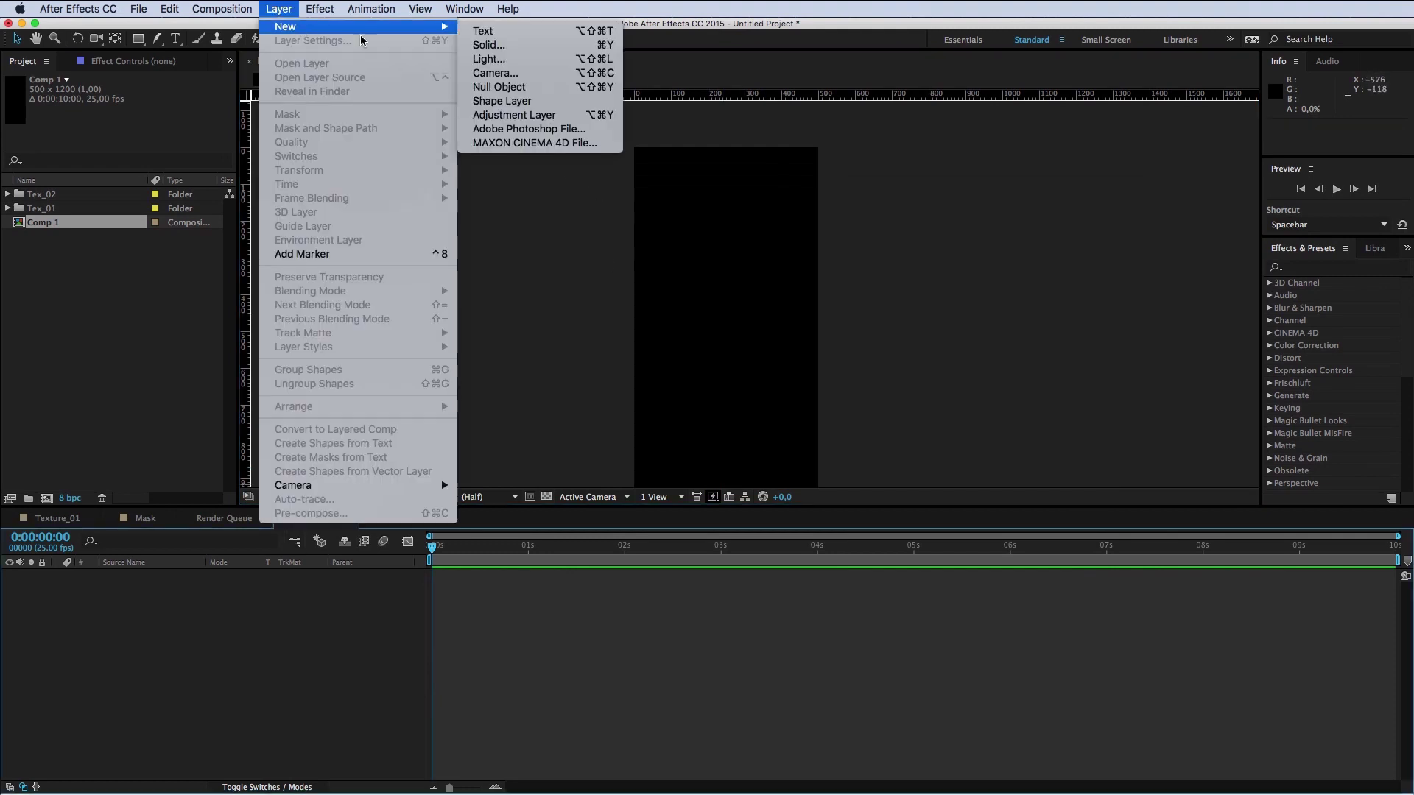
{"action": "left_click", "coordinate": [500, 44]}
{"action": "left_click_drag", "start_coordinate": [412, 104], "coordinate": [440, 129]}
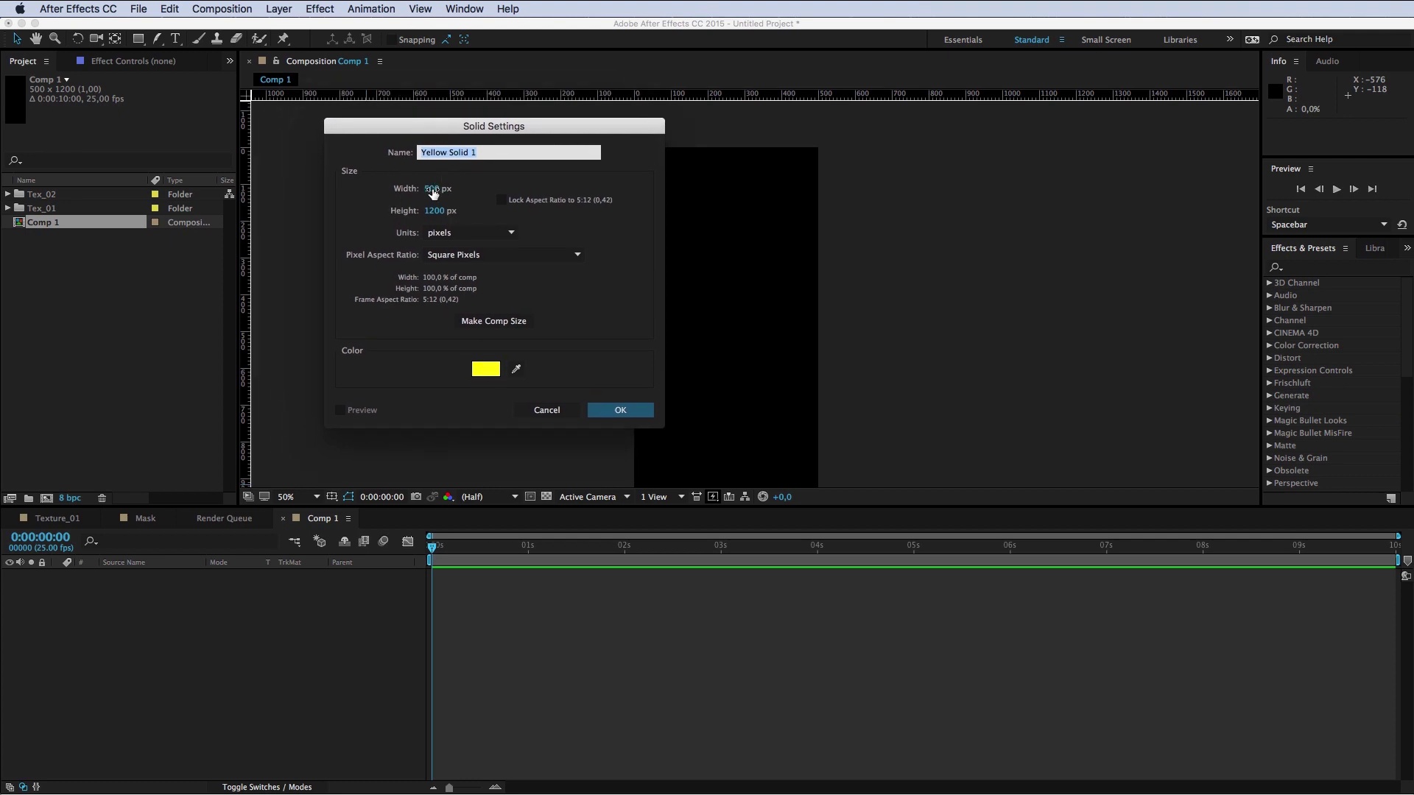
{"action": "left_click", "coordinate": [432, 190]}
{"action": "type", "text": "500"}
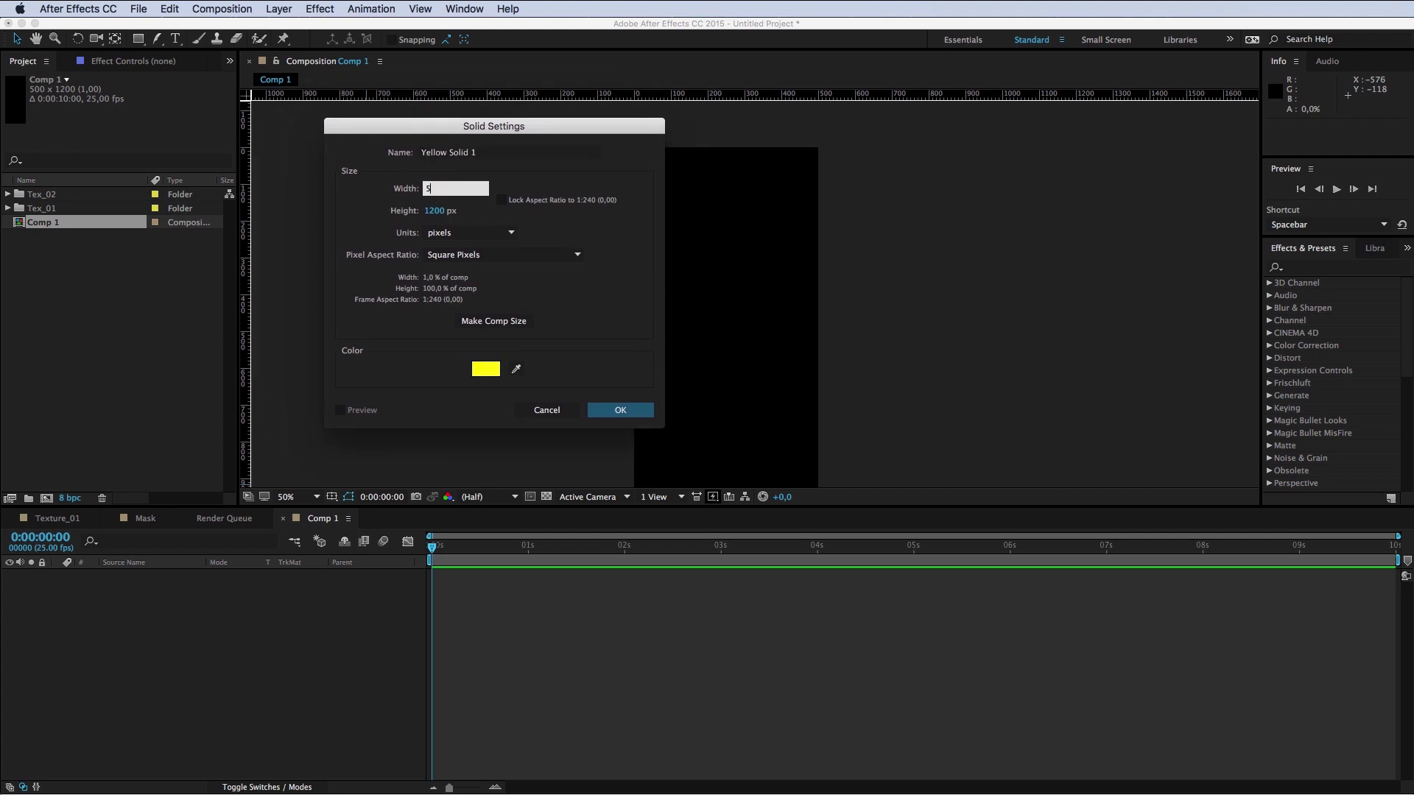
{"action": "key", "text": "Tab"}
{"action": "type", "text": "50"}
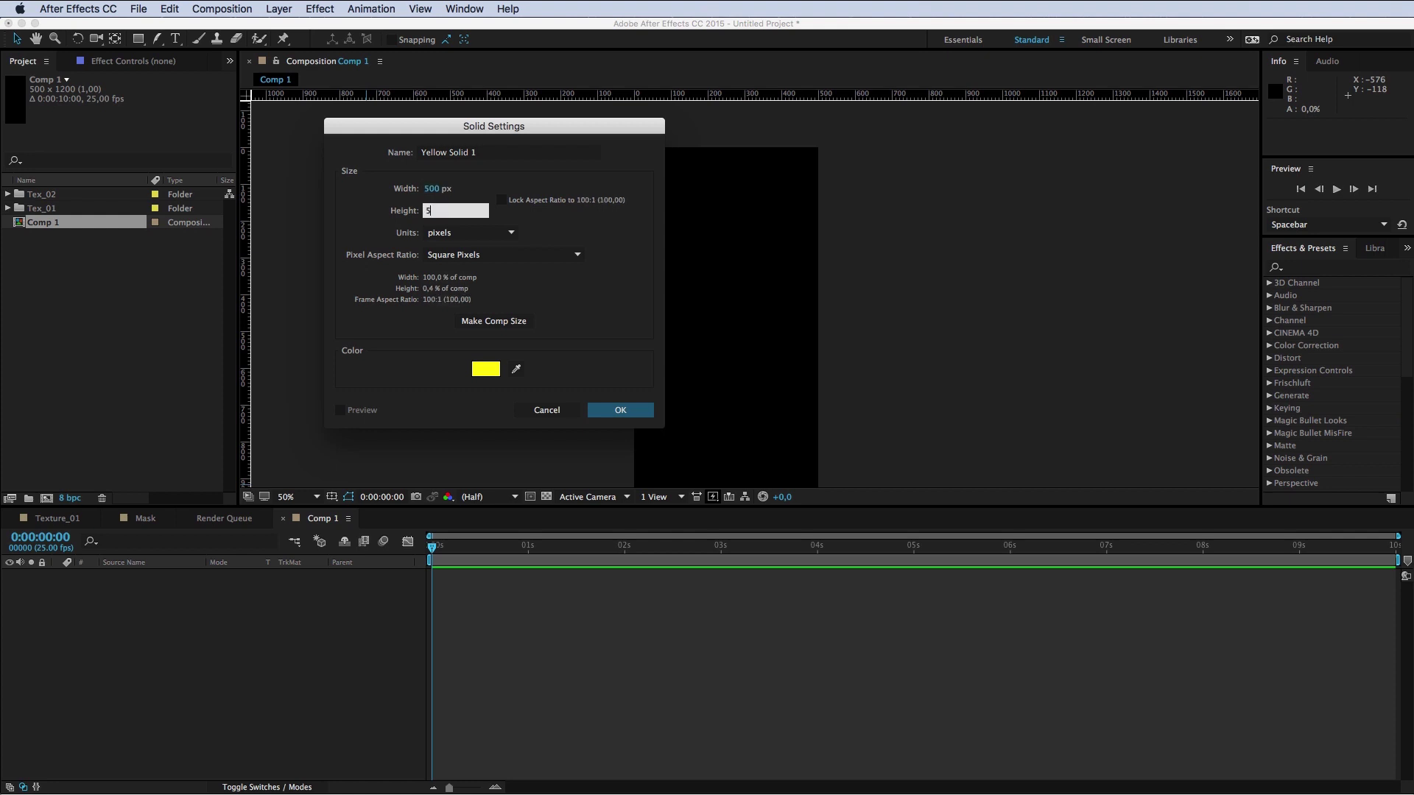
{"action": "key", "text": "Return"}
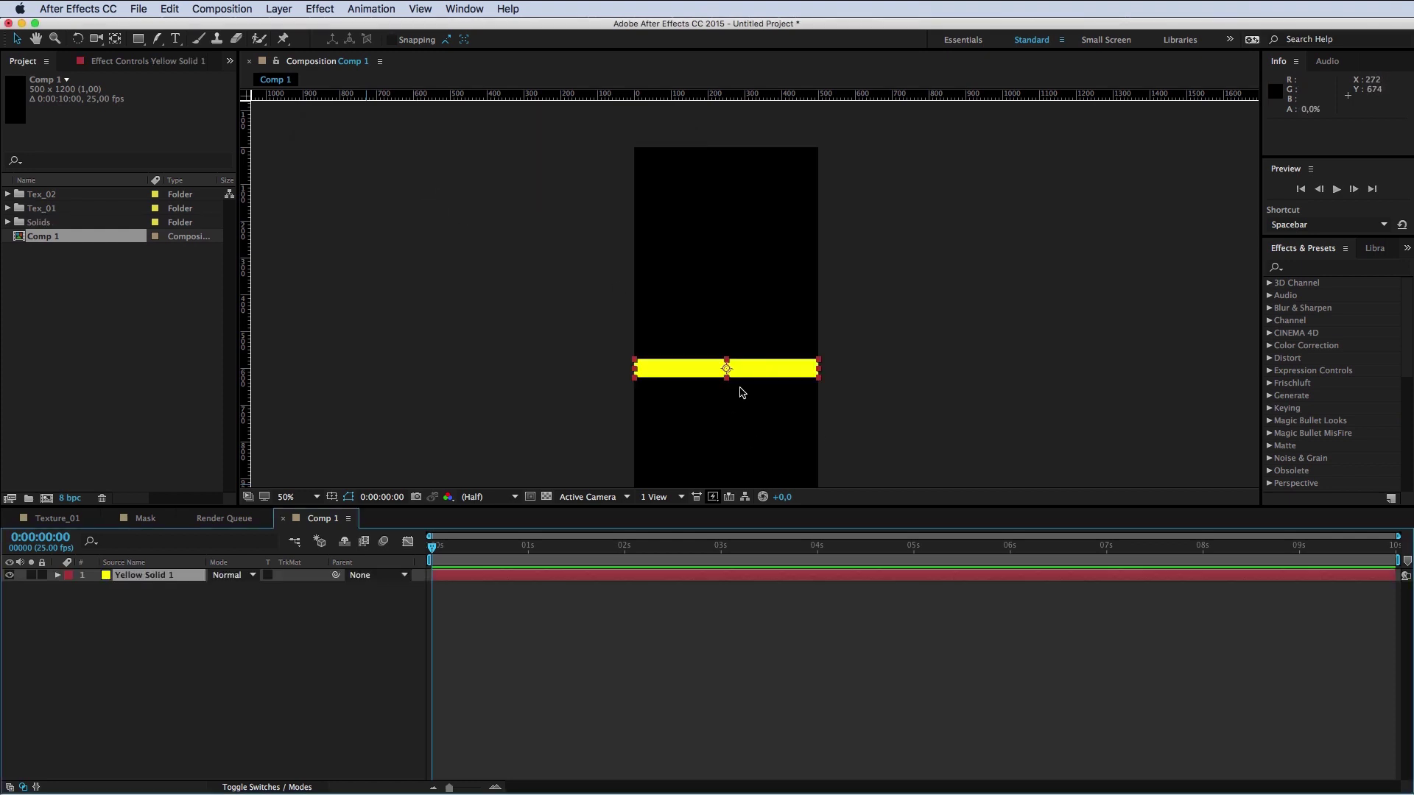
Step: Move the yellow strip flush with the comp's top edge, at position 250, 25.4
{"action": "scroll", "coordinate": [741, 393], "scroll_direction": "up", "scroll_amount": 2}
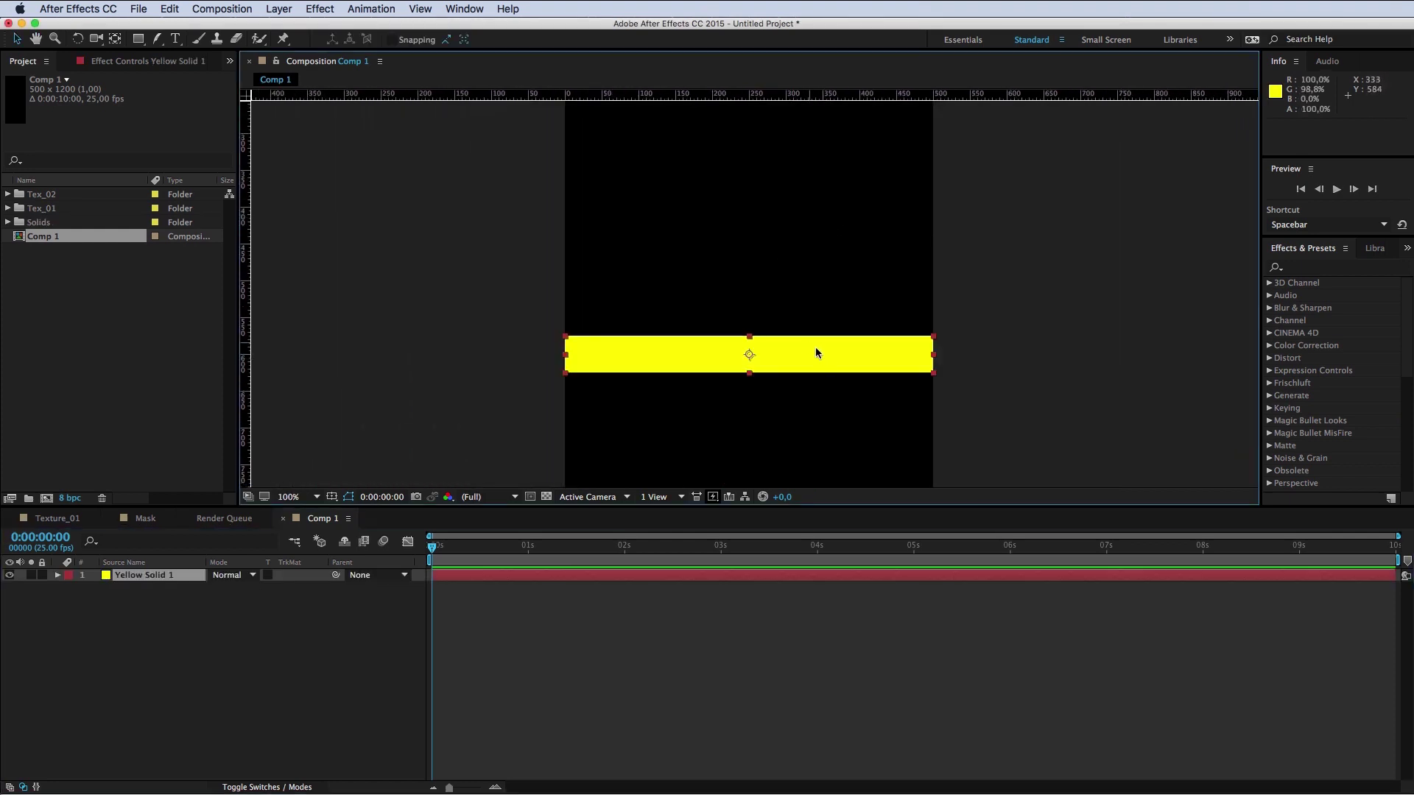
{"action": "left_click_drag", "start_coordinate": [815, 353], "coordinate": [815, 184]}
{"action": "scroll", "coordinate": [827, 325], "scroll_direction": "up", "scroll_amount": 3}
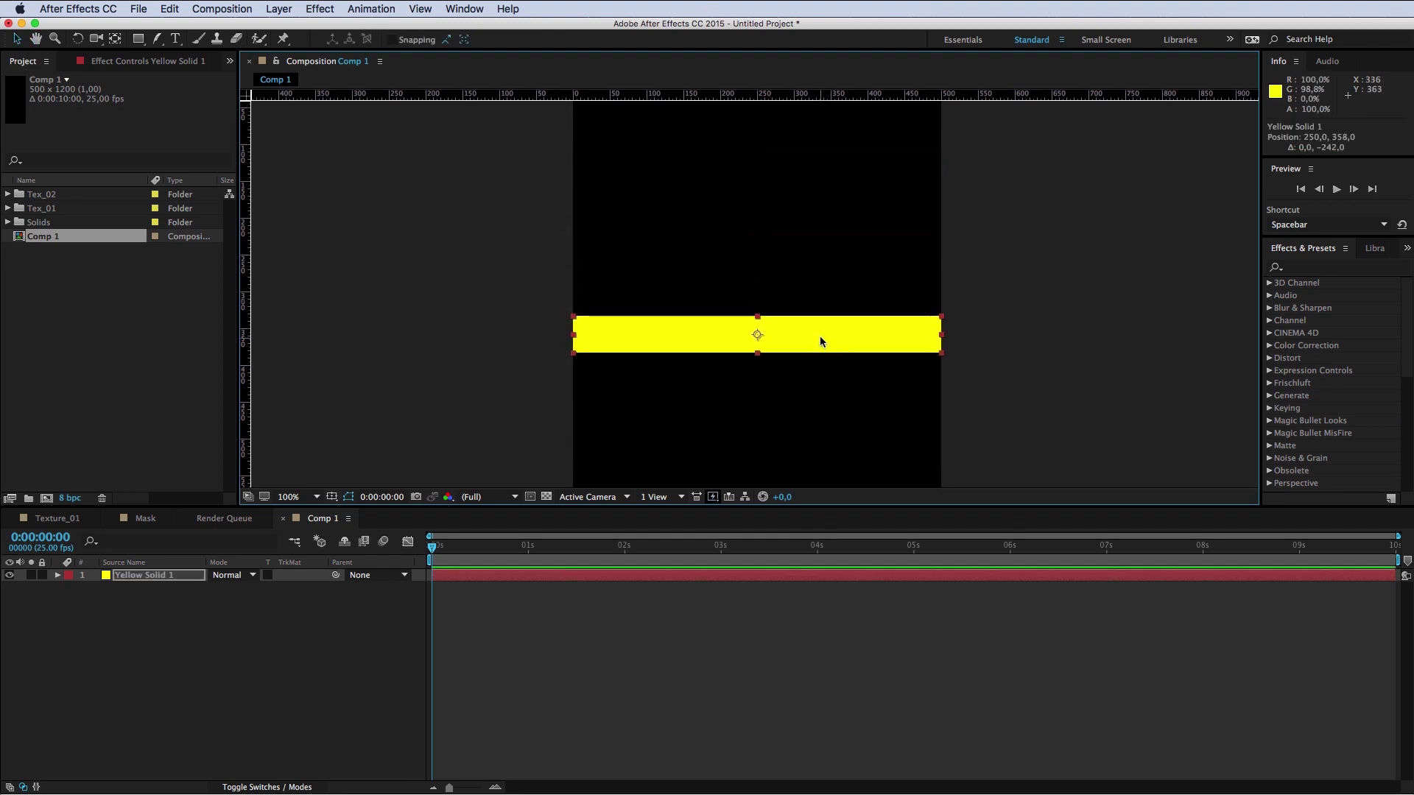
{"action": "mouse_move", "coordinate": [822, 341]}
{"action": "left_mouse_down"}
{"action": "mouse_move", "coordinate": [834, 165]}
{"action": "mouse_move", "coordinate": [887, 423]}
{"action": "mouse_move", "coordinate": [886, 366]}
{"action": "left_mouse_up"}
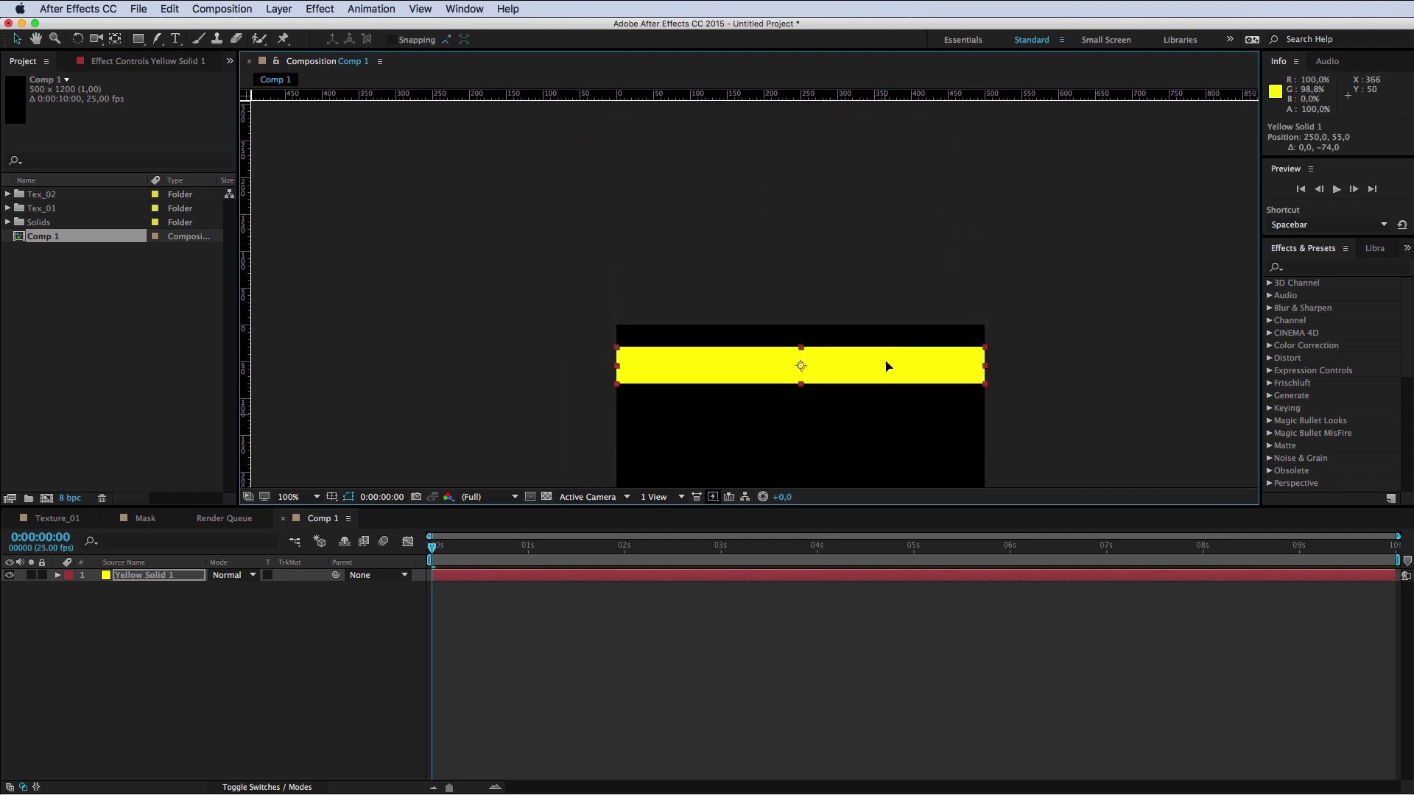
{"action": "scroll", "coordinate": [887, 366], "scroll_direction": "up", "scroll_amount": 1}
{"action": "scroll", "coordinate": [656, 322], "scroll_direction": "up", "scroll_amount": 1}
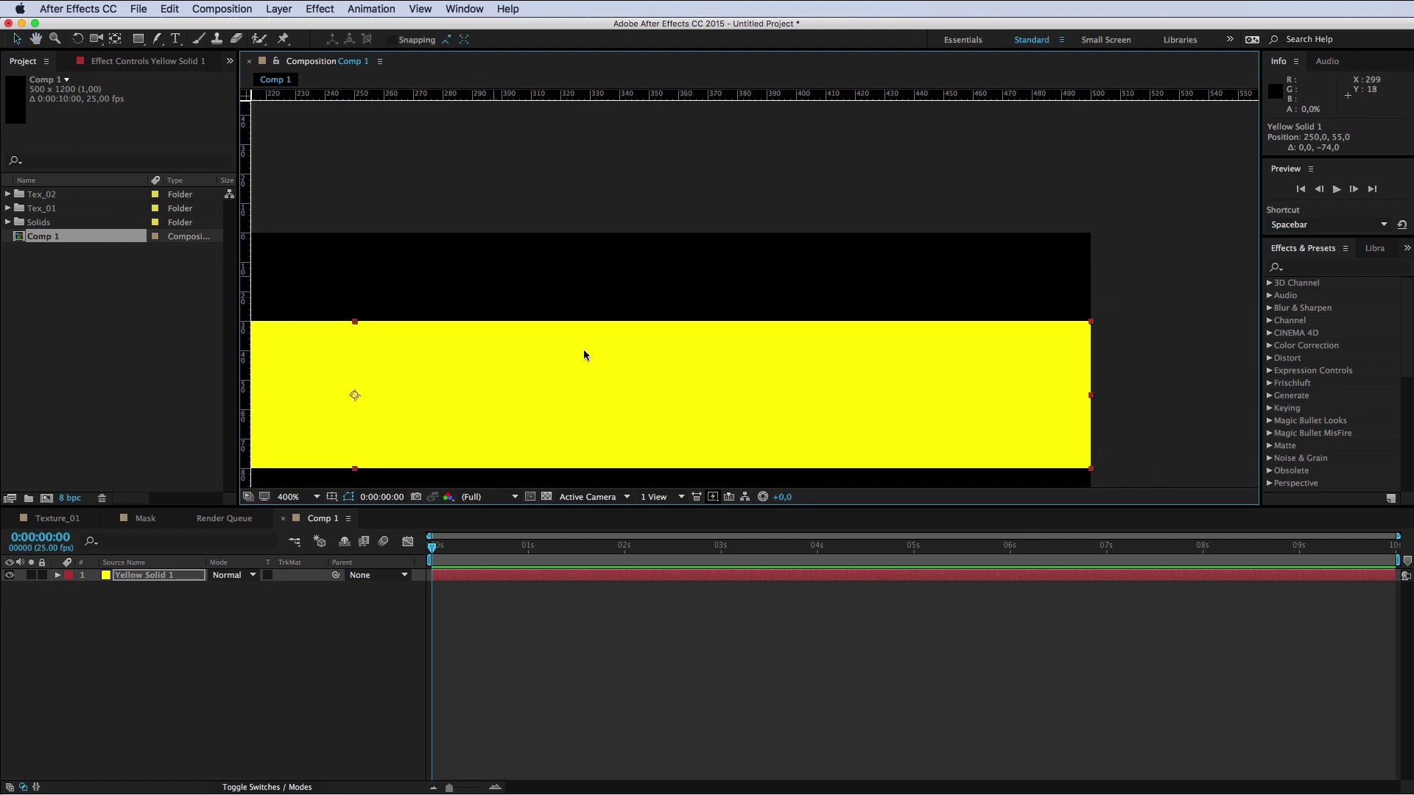
{"action": "left_click_drag", "start_coordinate": [776, 417], "coordinate": [779, 351]}
{"action": "scroll", "coordinate": [474, 347], "scroll_direction": "up", "scroll_amount": 1}
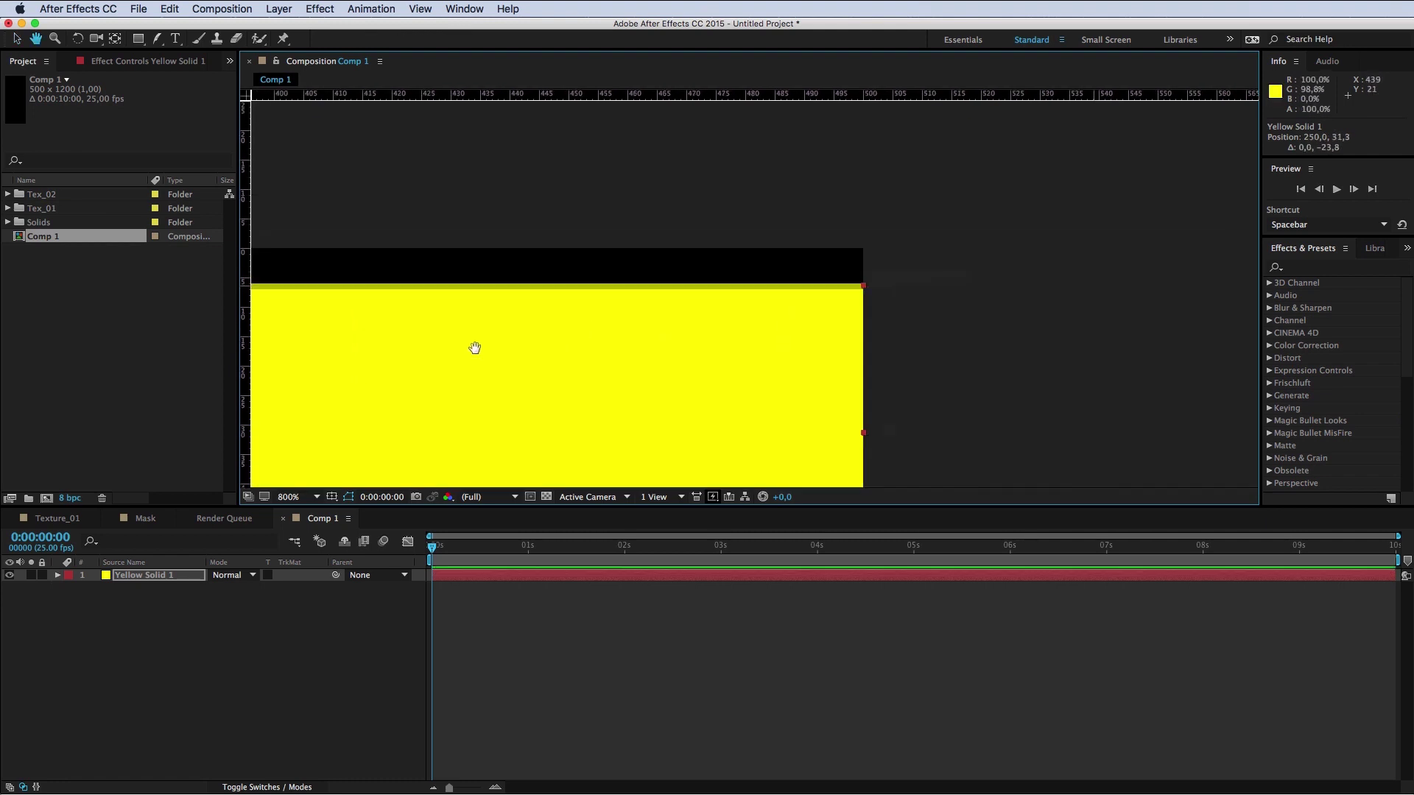
{"action": "left_click_drag", "start_coordinate": [474, 347], "coordinate": [416, 348]}
{"action": "left_click_drag", "start_coordinate": [779, 331], "coordinate": [789, 299]}
{"action": "scroll", "coordinate": [741, 303], "scroll_direction": "down", "scroll_amount": 1}
{"action": "scroll", "coordinate": [1037, 241], "scroll_direction": "down", "scroll_amount": 1}
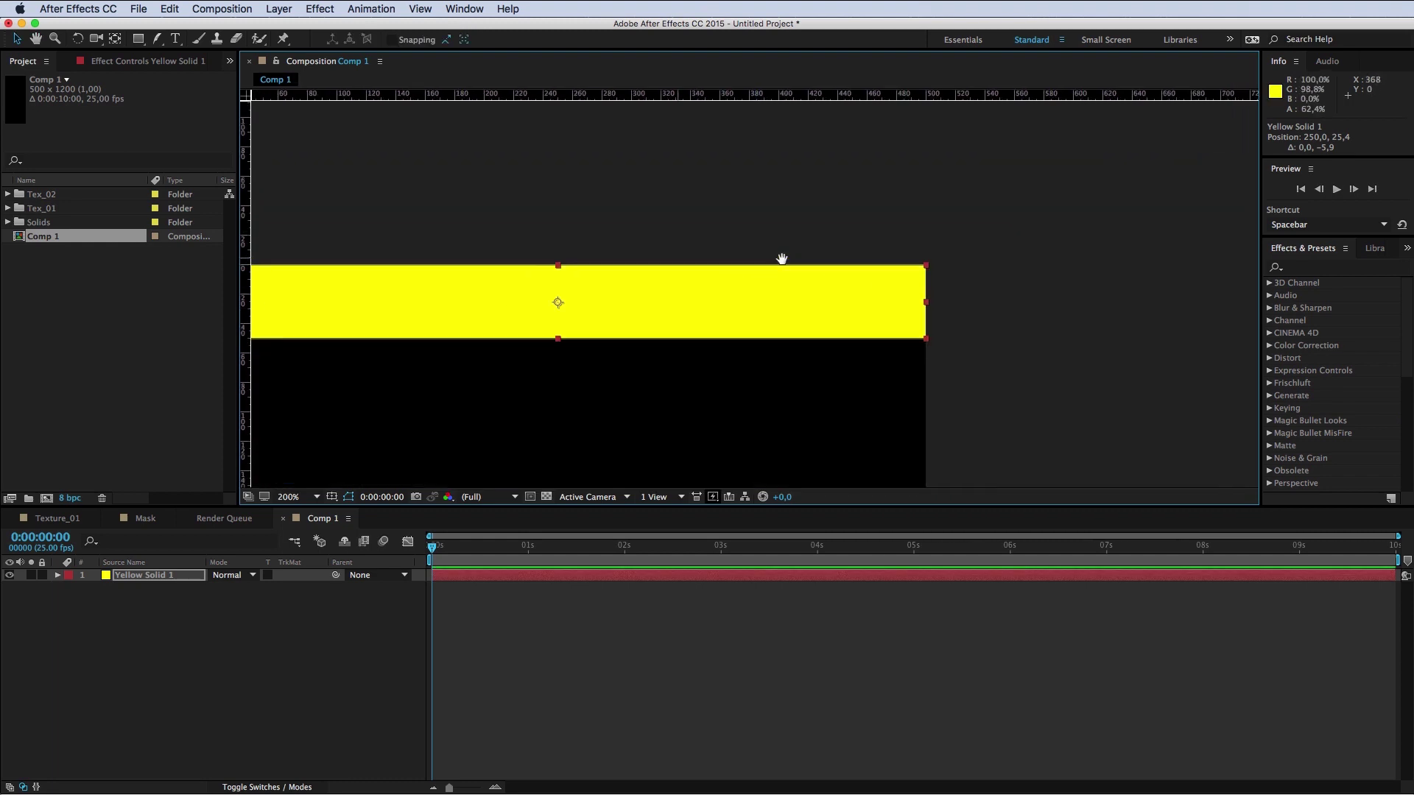
{"action": "scroll", "coordinate": [824, 272], "scroll_direction": "left", "scroll_amount": 3}
{"action": "scroll", "coordinate": [666, 383], "scroll_direction": "up", "scroll_amount": 1}
{"action": "scroll", "coordinate": [692, 339], "scroll_direction": "up", "scroll_amount": 1}
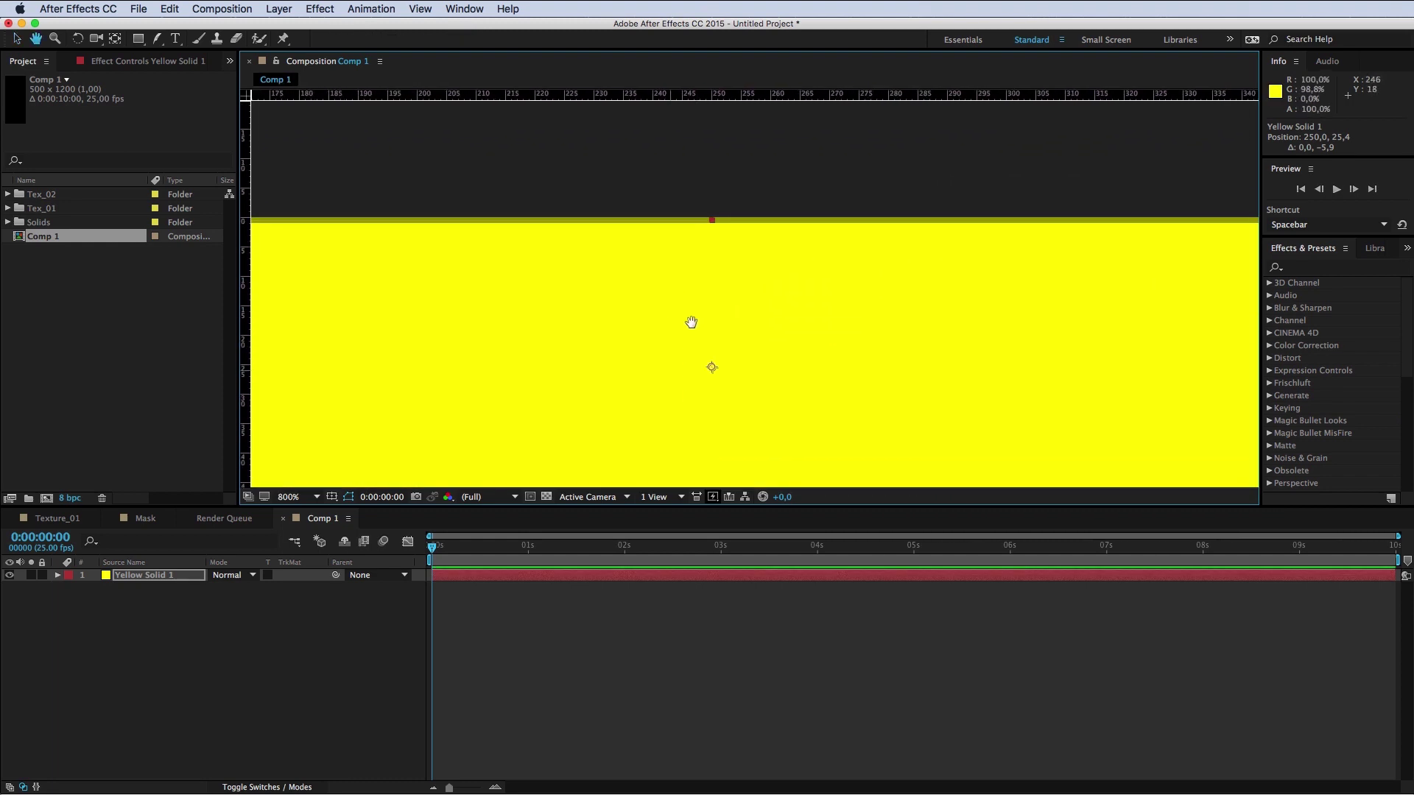
Step: With the Pan Behind tool, raise the strip's anchor point toward its top
{"action": "key", "text": "space"}
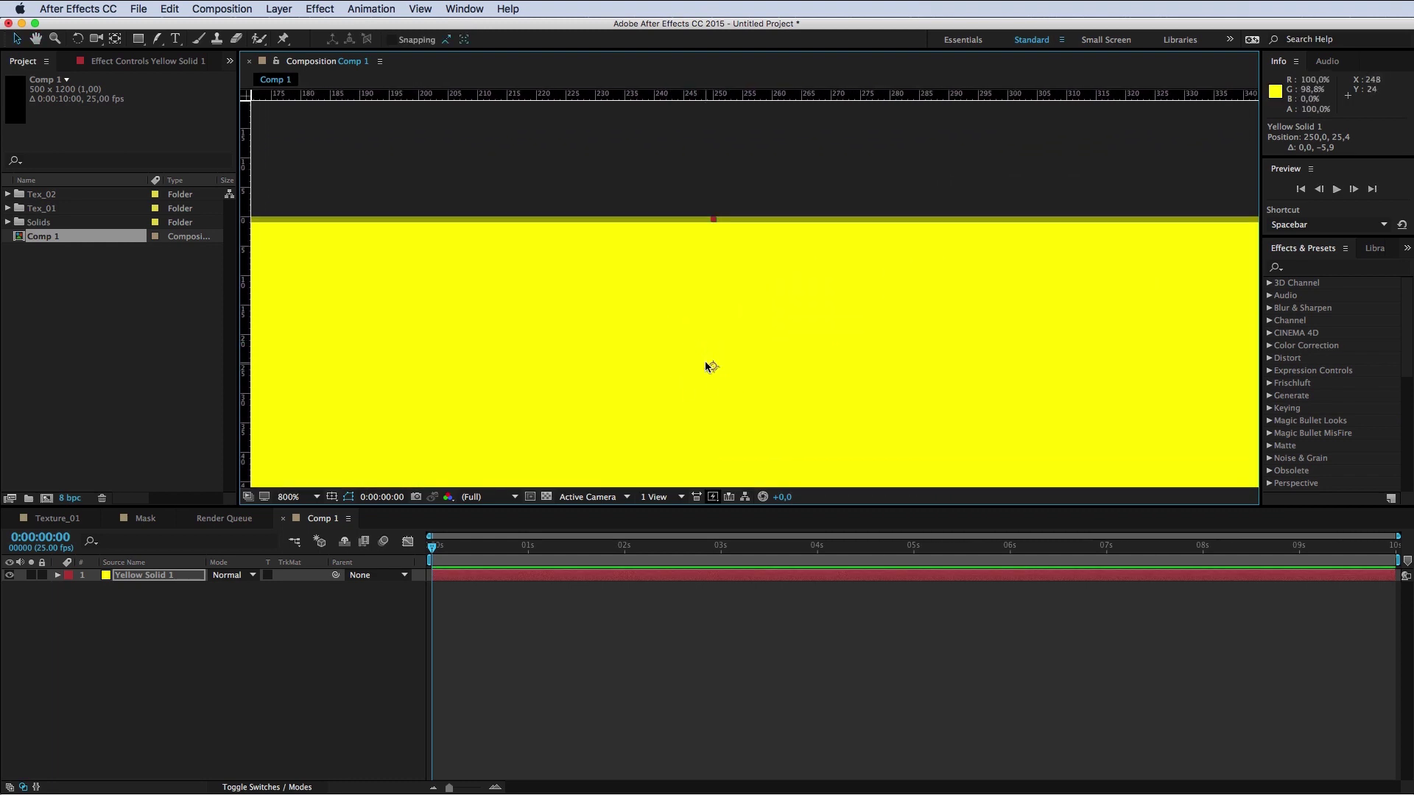
{"action": "key", "text": "y"}
{"action": "mouse_move", "coordinate": [725, 372]}
{"action": "left_mouse_down"}
{"action": "mouse_move", "coordinate": [696, 285]}
{"action": "mouse_move", "coordinate": [714, 219]}
{"action": "left_mouse_up"}
Step: Turn on snapping and place a duplicate of the yellow strip directly under the original
{"action": "left_click", "coordinate": [392, 40]}
{"action": "key", "text": "comma"}
{"action": "key", "text": "comma"}
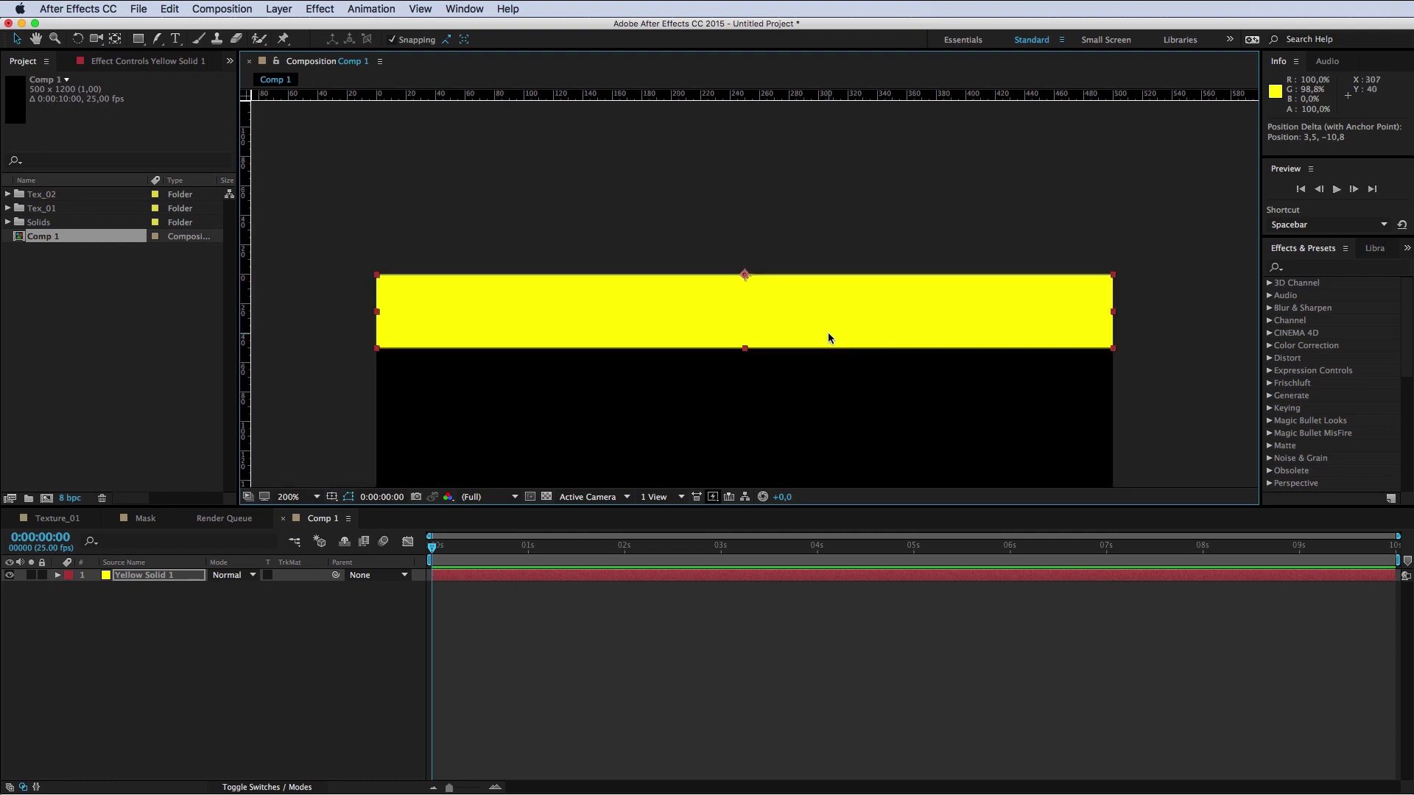
{"action": "key", "text": "v"}
{"action": "key", "text": "super+d"}
{"action": "left_click_drag", "start_coordinate": [792, 328], "coordinate": [801, 376]}
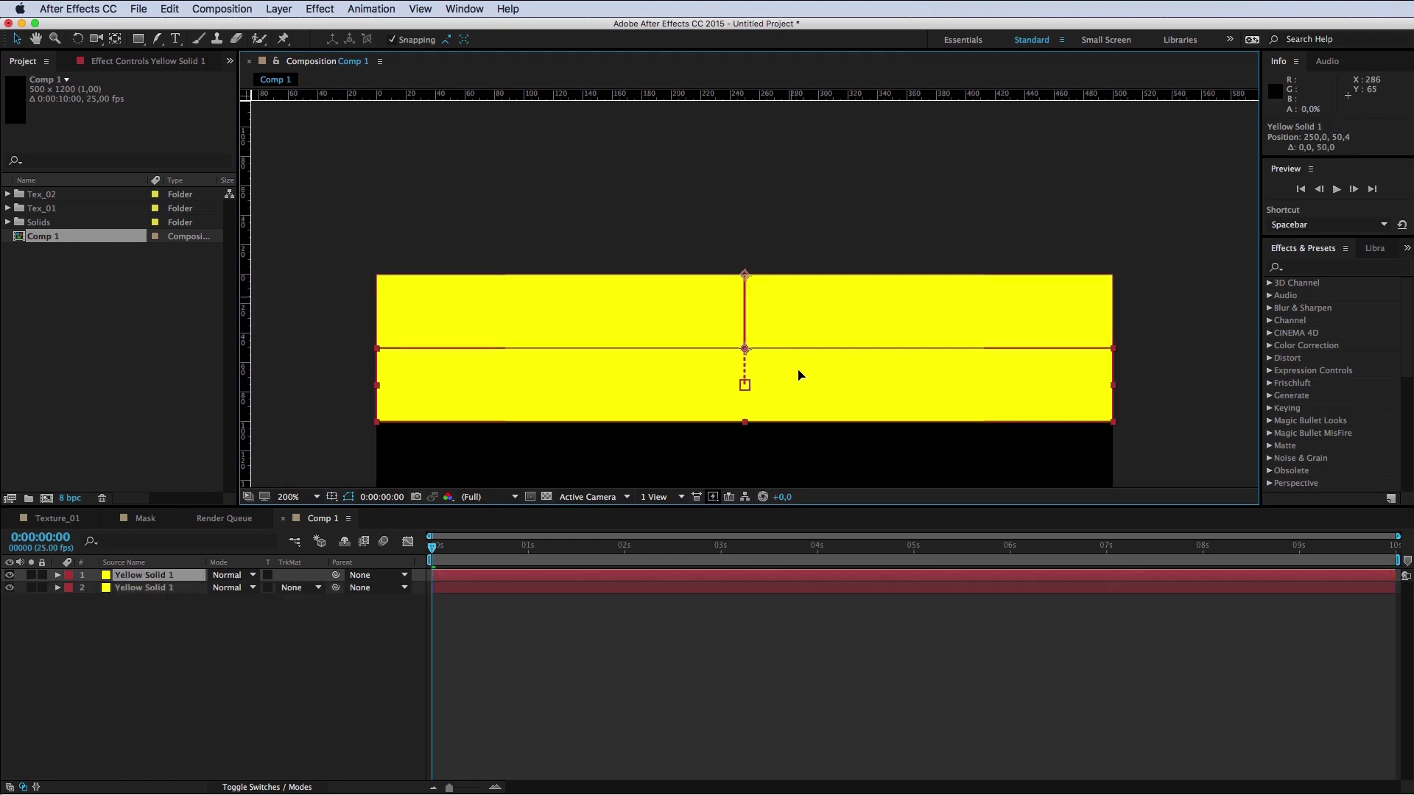
{"action": "key", "text": "super+z"}
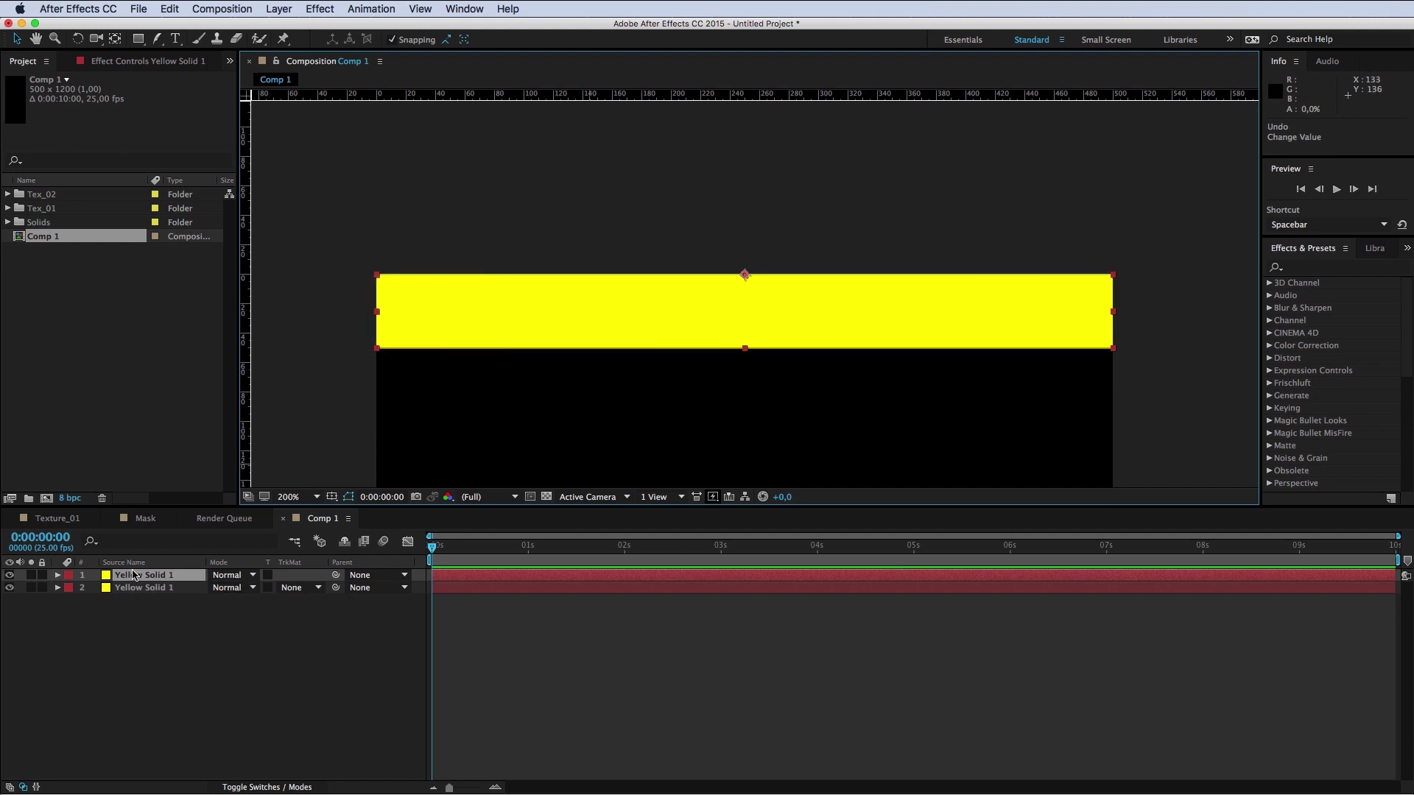
{"action": "left_click_drag", "start_coordinate": [689, 310], "coordinate": [689, 378]}
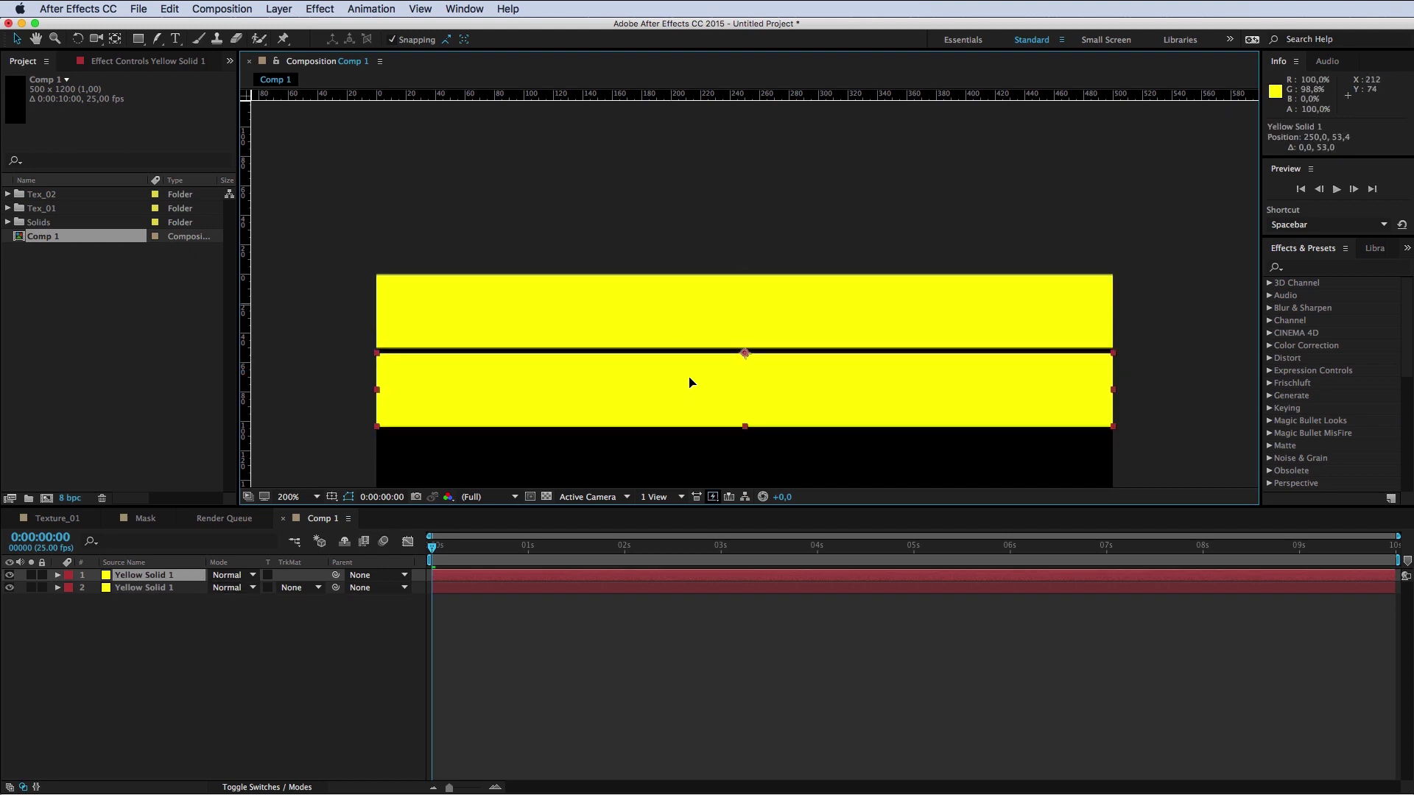
{"action": "scroll", "coordinate": [737, 310], "scroll_direction": "up", "scroll_amount": 3}
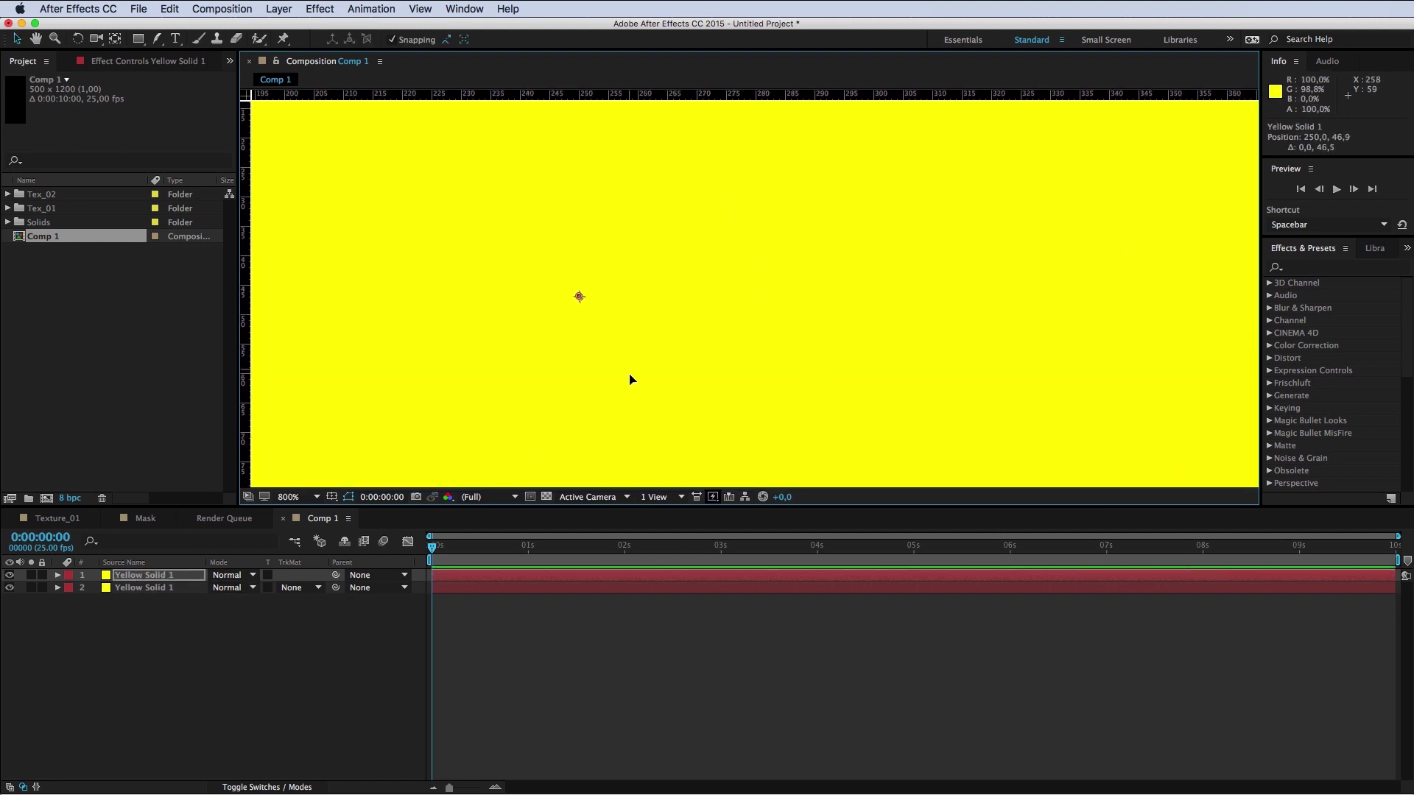
{"action": "left_click_drag", "start_coordinate": [632, 384], "coordinate": [640, 391]}
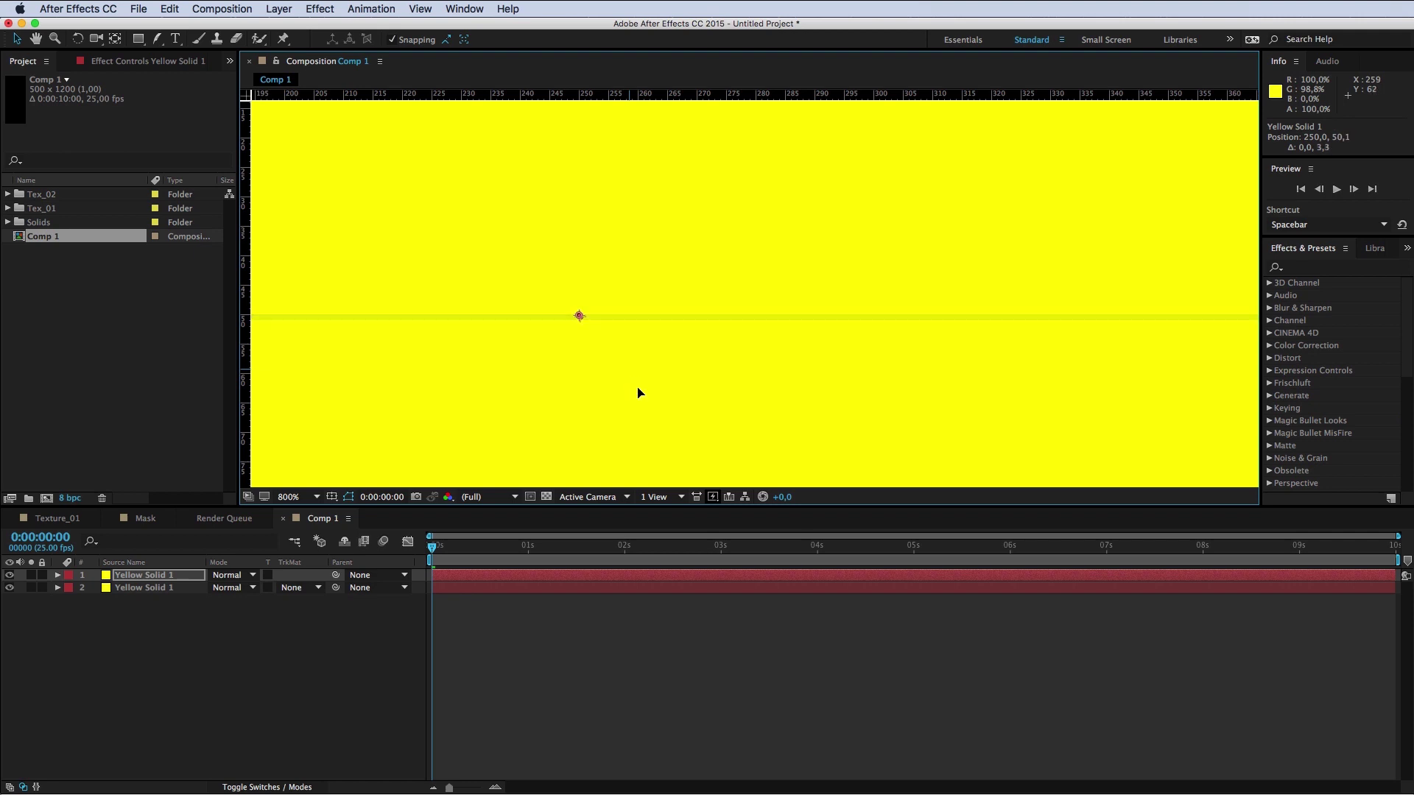
{"action": "scroll", "coordinate": [637, 386], "scroll_direction": "down", "scroll_amount": 2}
{"action": "scroll", "coordinate": [638, 386], "scroll_direction": "down", "scroll_amount": 2}
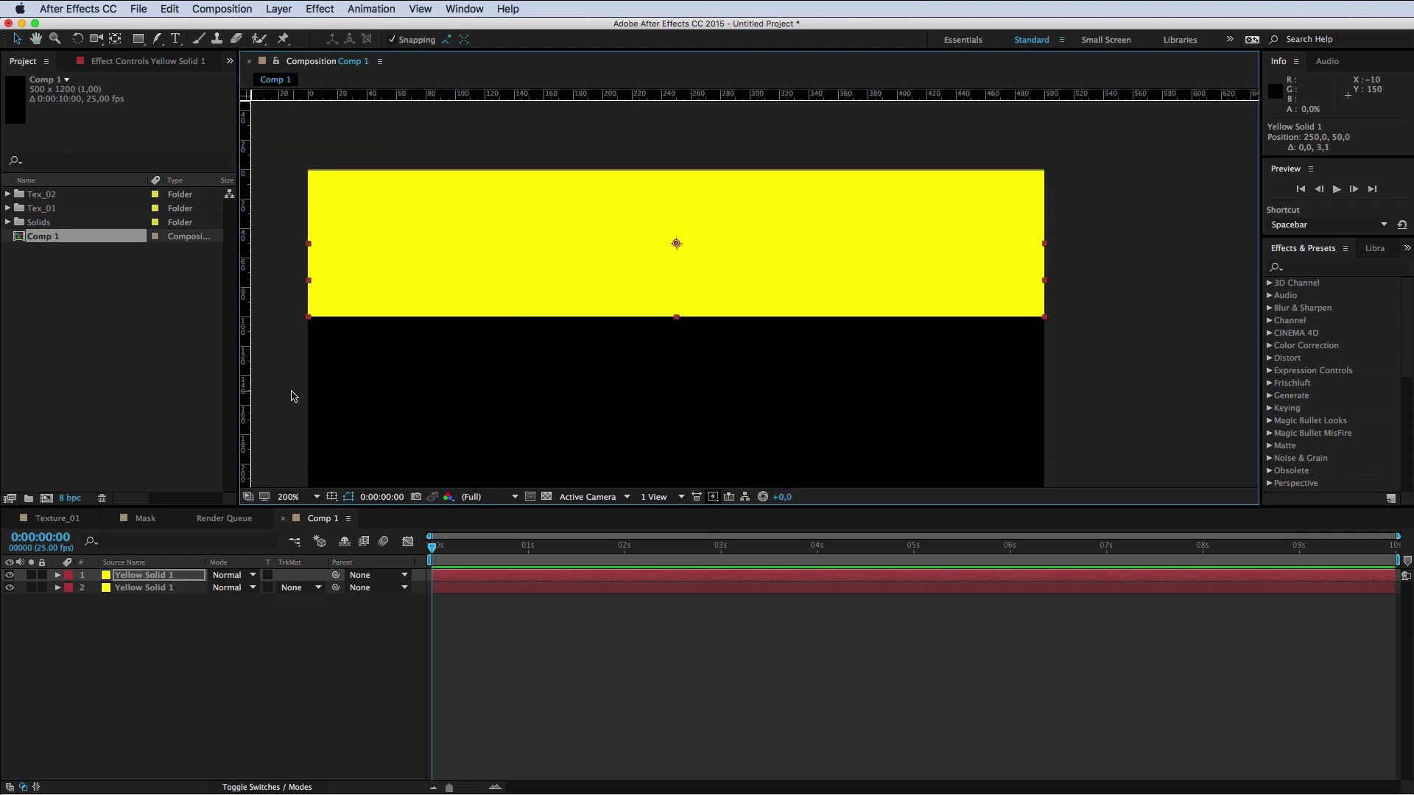
Step: Make several more copies of the yellow strip, stacking each below the previous one
{"action": "key", "text": "ctrl+d"}
{"action": "mouse_move", "coordinate": [748, 289]}
{"action": "left_mouse_down"}
{"action": "mouse_move", "coordinate": [705, 352]}
{"action": "mouse_move", "coordinate": [632, 356]}
{"action": "mouse_move", "coordinate": [670, 316]}
{"action": "mouse_move", "coordinate": [719, 325]}
{"action": "mouse_move", "coordinate": [623, 429]}
{"action": "mouse_move", "coordinate": [673, 357]}
{"action": "mouse_move", "coordinate": [714, 430]}
{"action": "mouse_move", "coordinate": [802, 247]}
{"action": "mouse_move", "coordinate": [814, 370]}
{"action": "left_mouse_up"}
{"action": "scroll", "coordinate": [627, 361], "scroll_direction": "up", "scroll_amount": 2}
{"action": "key", "text": "ctrl+d"}
{"action": "scroll", "coordinate": [670, 316], "scroll_direction": "down", "scroll_amount": 2}
{"action": "scroll", "coordinate": [328, 322], "scroll_direction": "up", "scroll_amount": 3}
{"action": "scroll", "coordinate": [328, 322], "scroll_direction": "down", "scroll_amount": 3}
{"action": "key", "text": "ctrl+d"}
{"action": "scroll", "coordinate": [719, 324], "scroll_direction": "up", "scroll_amount": 2}
{"action": "key", "text": "ctrl+d"}
Step: Duplicate all eight strip layers again to extend the stack down the comp
{"action": "key", "text": "ctrl+d"}
{"action": "key", "text": "ctrl+d"}
{"action": "scroll", "coordinate": [714, 363], "scroll_direction": "down", "scroll_amount": 2}
{"action": "key", "text": "ctrl+a"}
{"action": "scroll", "coordinate": [577, 363], "scroll_direction": "down", "scroll_amount": 2}
{"action": "key", "text": "ctrl+d"}
{"action": "scroll", "coordinate": [647, 306], "scroll_direction": "up", "scroll_amount": 2}
{"action": "scroll", "coordinate": [722, 307], "scroll_direction": "down", "scroll_amount": 1}
{"action": "scroll", "coordinate": [722, 306], "scroll_direction": "down", "scroll_amount": 2}
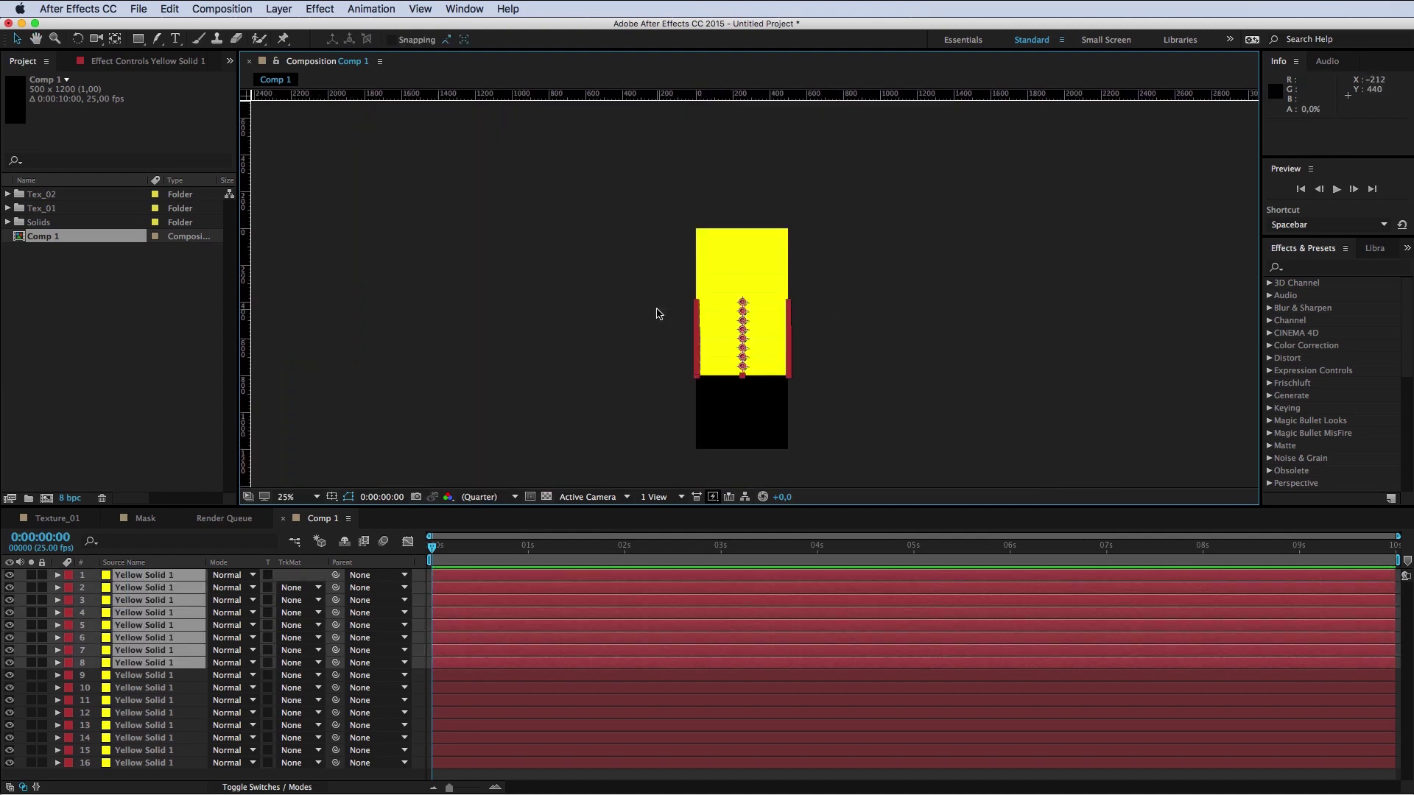
{"action": "scroll", "coordinate": [734, 341], "scroll_direction": "up", "scroll_amount": 1}
{"action": "scroll", "coordinate": [733, 341], "scroll_direction": "up", "scroll_amount": 3}
{"action": "scroll", "coordinate": [760, 327], "scroll_direction": "down", "scroll_amount": 4}
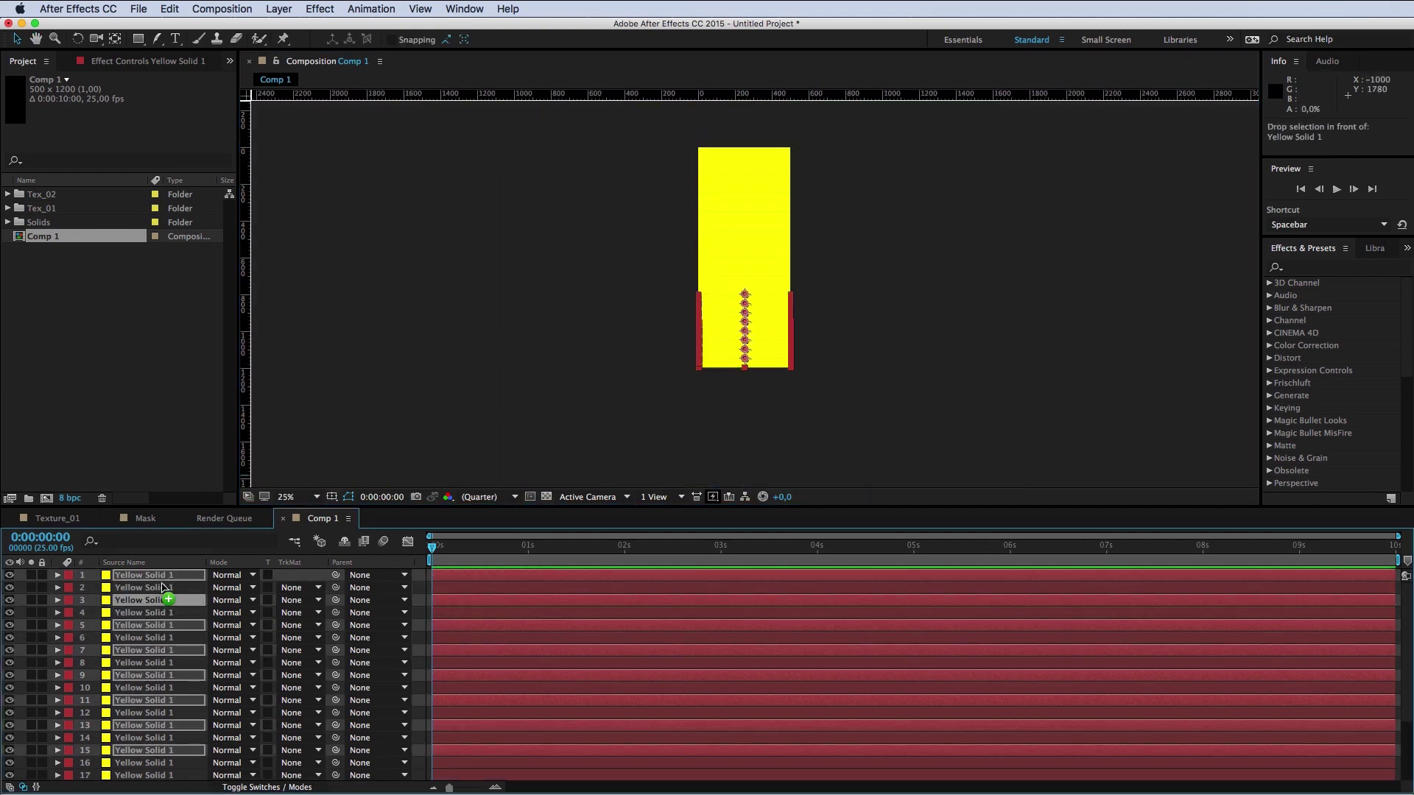
Step: Select strip layers 1 and 2 and view the stacked strips at full size
{"action": "left_click", "coordinate": [147, 575]}
{"action": "left_click", "coordinate": [154, 663], "text": "shift"}
{"action": "left_click", "coordinate": [152, 585], "text": "shift"}
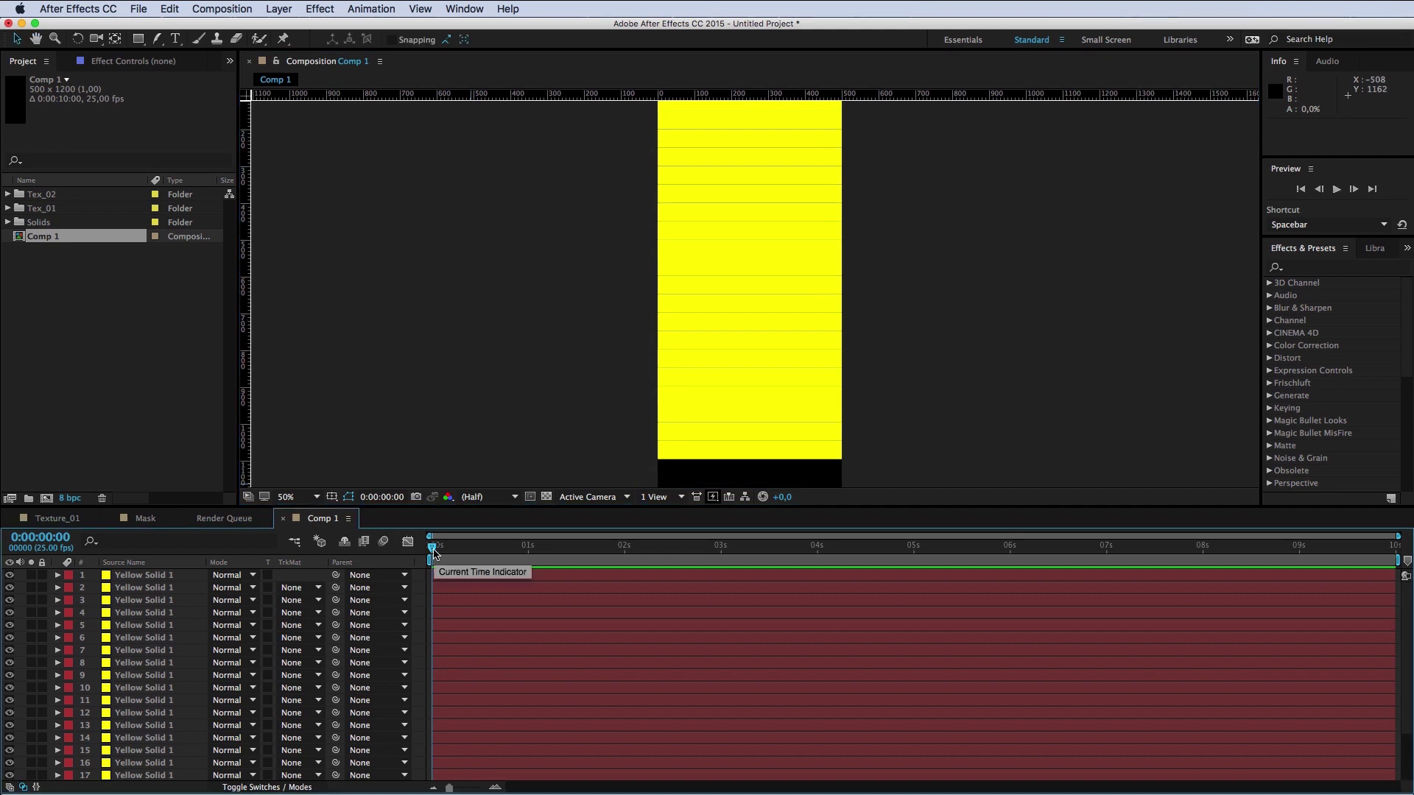
{"action": "mouse_move", "coordinate": [630, 405]}
{"action": "left_mouse_down"}
{"action": "mouse_move", "coordinate": [734, 243]}
{"action": "mouse_move", "coordinate": [738, 211]}
{"action": "left_mouse_up"}
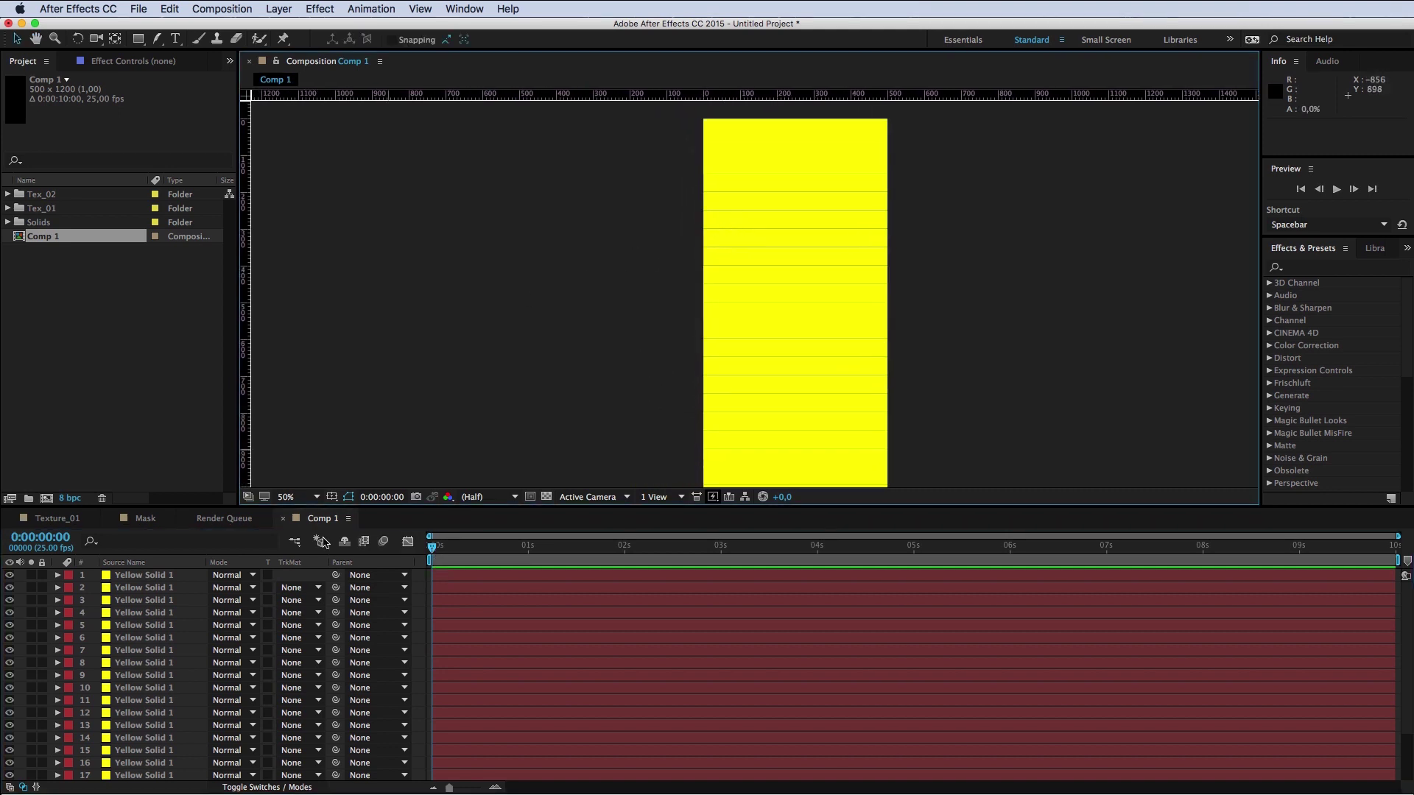
{"action": "key", "text": "period"}
{"action": "key", "text": "period"}
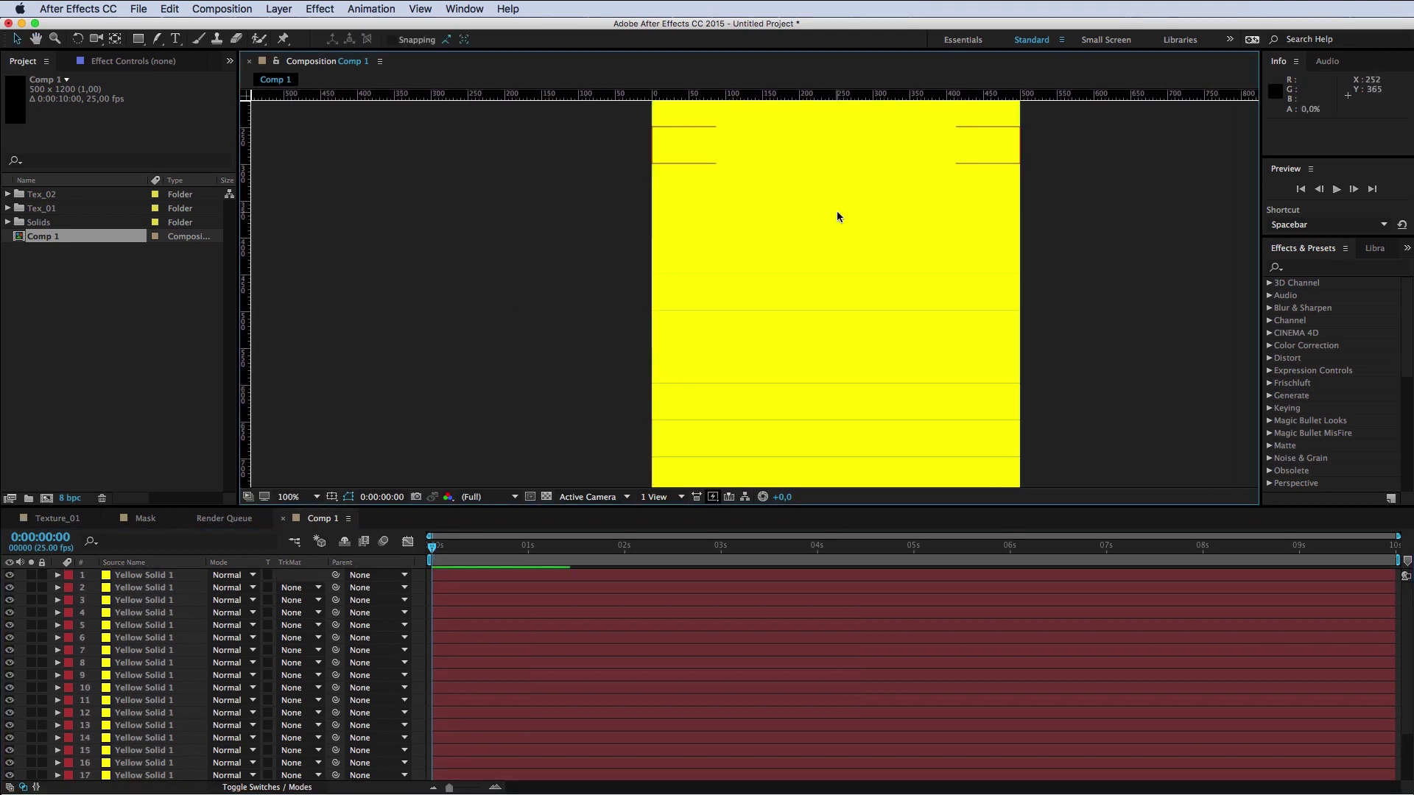
{"action": "scroll", "coordinate": [805, 341], "scroll_direction": "up", "scroll_amount": 3}
Step: Apply the Fill effect from Effects & Presets to the top Yellow Solid 1, coloured 6500FF
{"action": "left_click", "coordinate": [745, 234]}
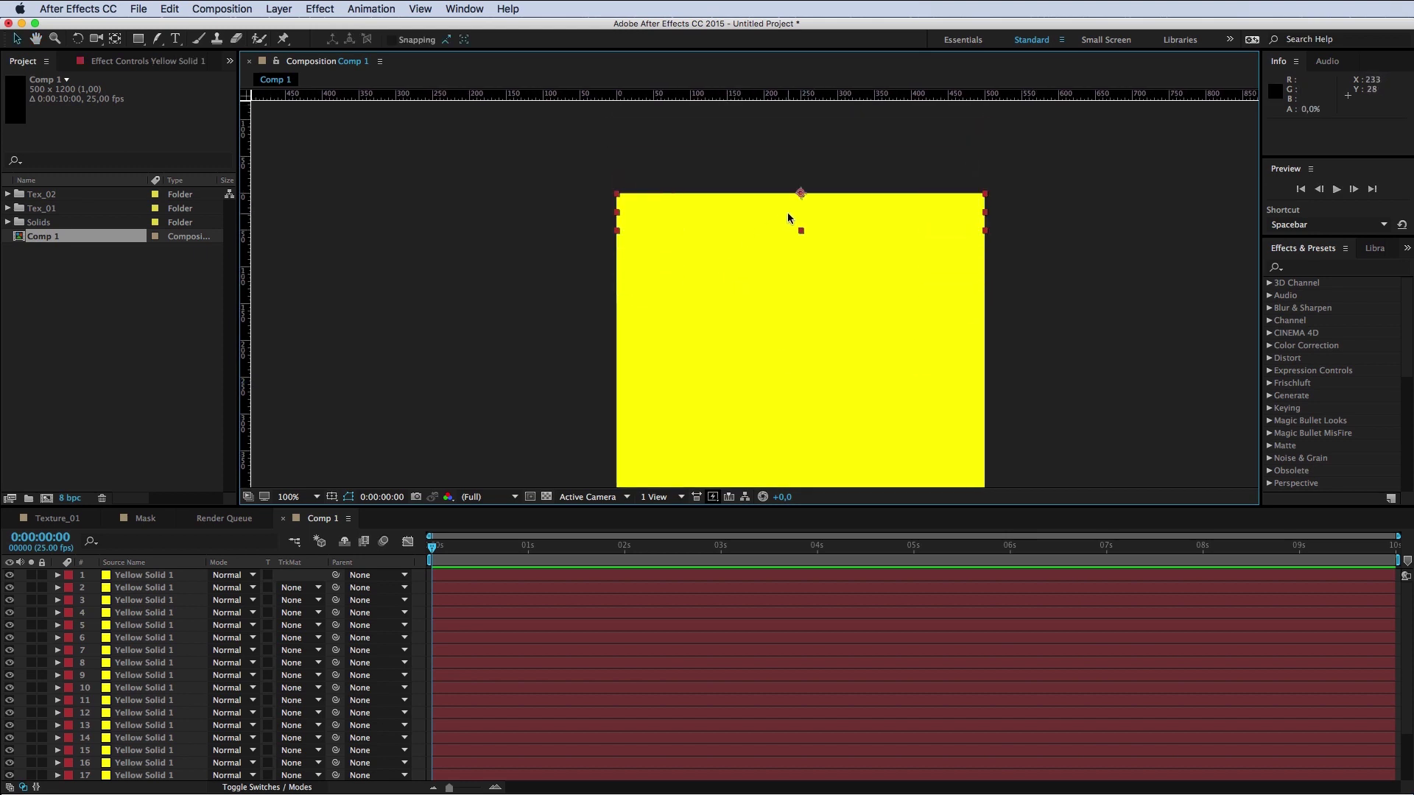
{"action": "left_click", "coordinate": [1326, 250]}
{"action": "left_click", "coordinate": [1275, 267]}
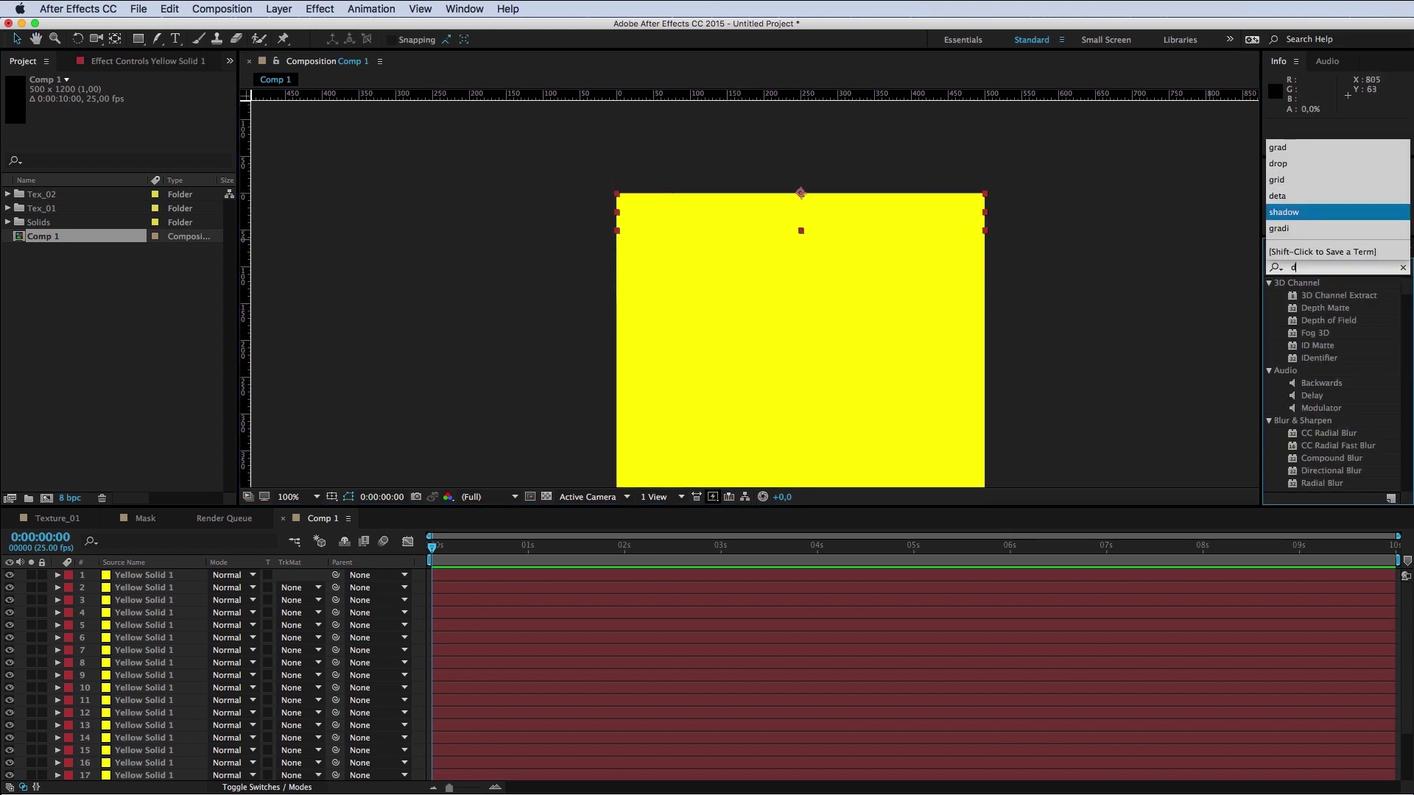
{"action": "type", "text": "a"}
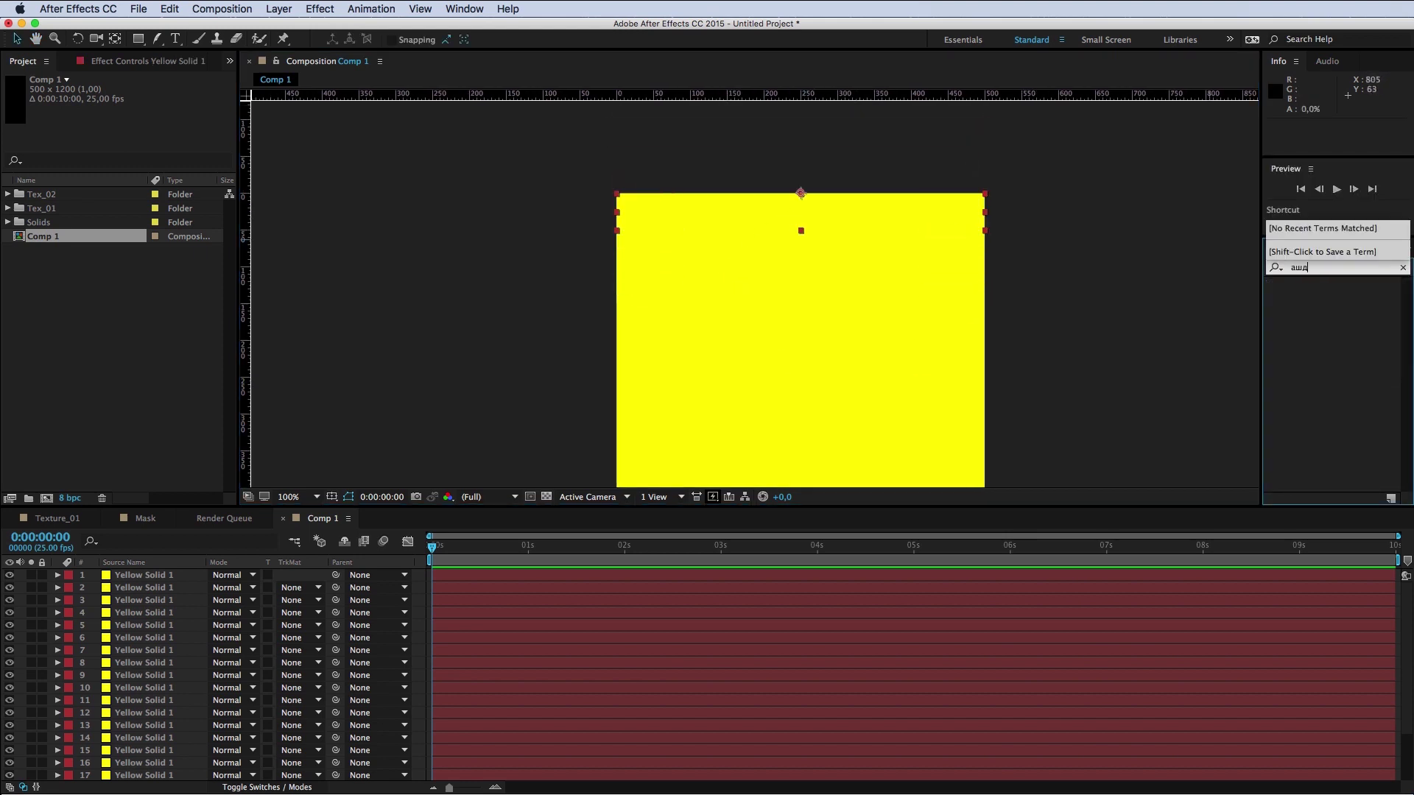
{"action": "key", "text": "BackSpace"}
{"action": "key", "text": "BackSpace"}
{"action": "type", "text": "fill"}
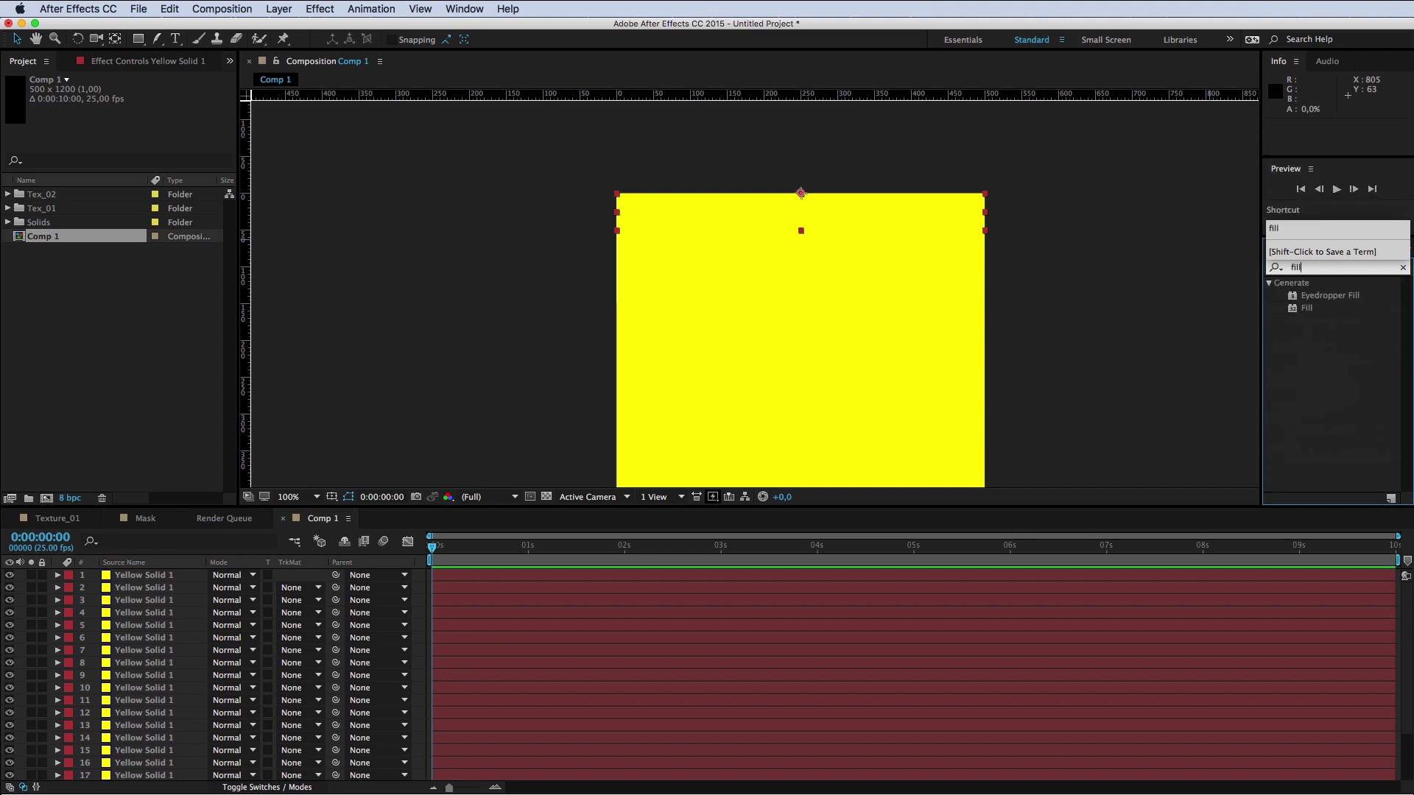
{"action": "left_click_drag", "start_coordinate": [1307, 307], "coordinate": [574, 576]}
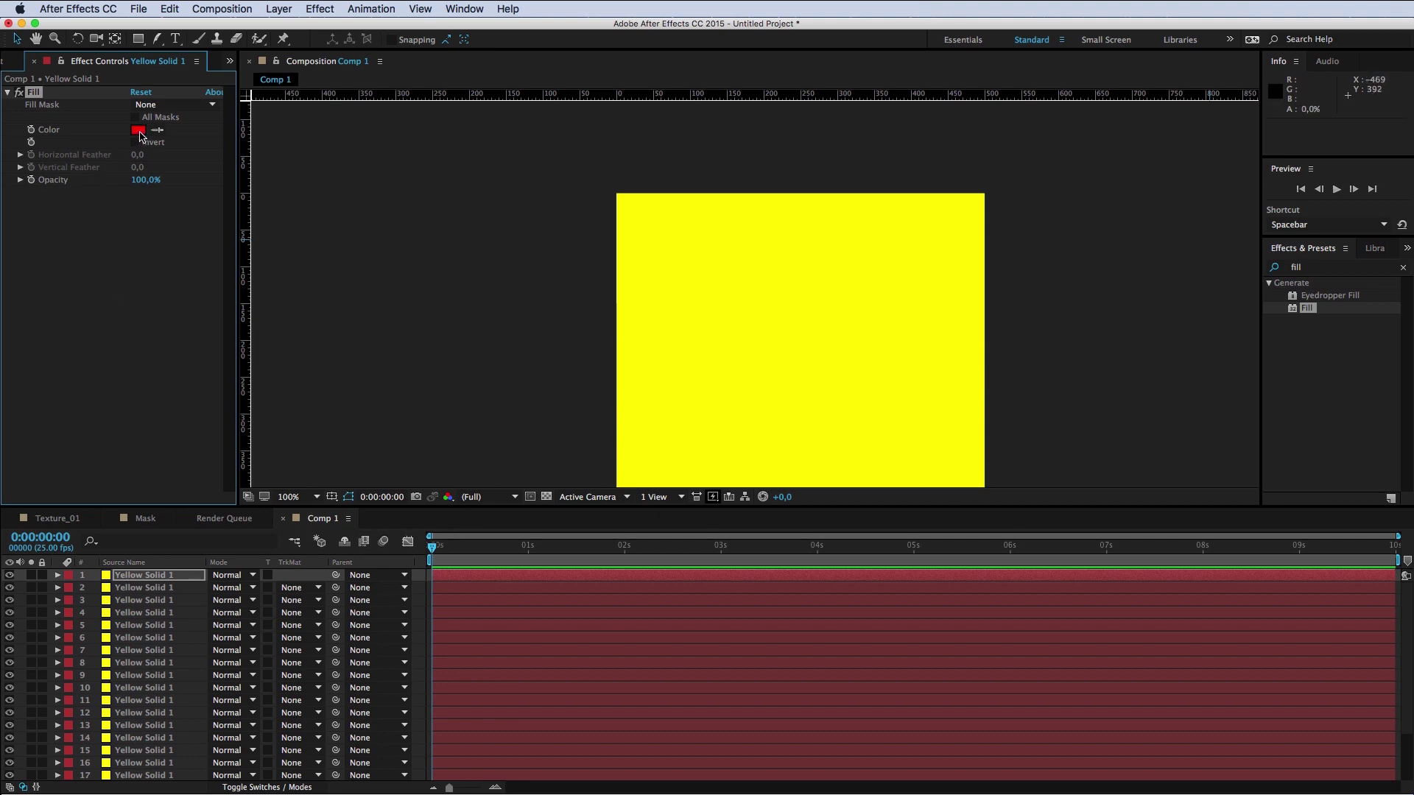
{"action": "left_click", "coordinate": [138, 130]}
{"action": "left_click_drag", "start_coordinate": [479, 189], "coordinate": [692, 204]}
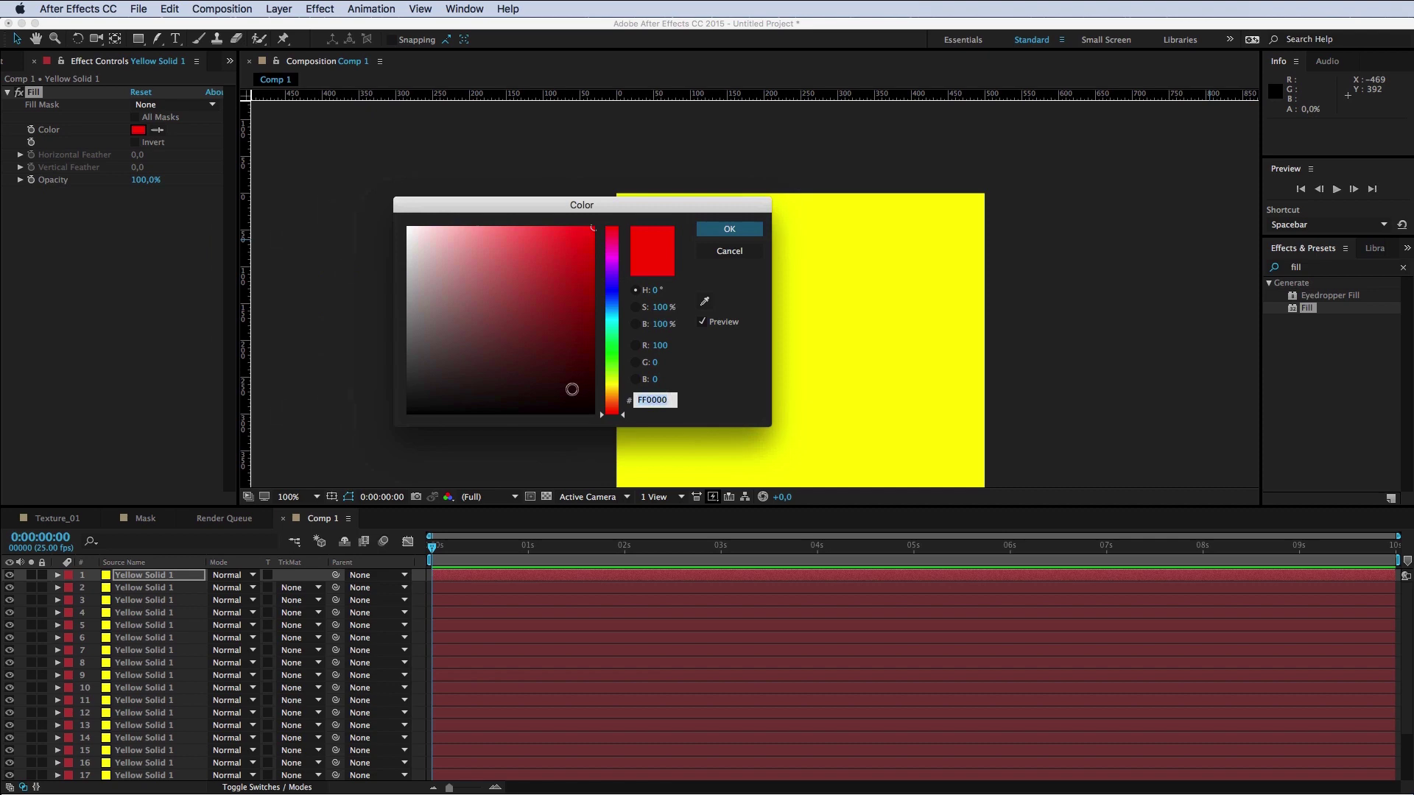
{"action": "type", "text": "6500FF"}
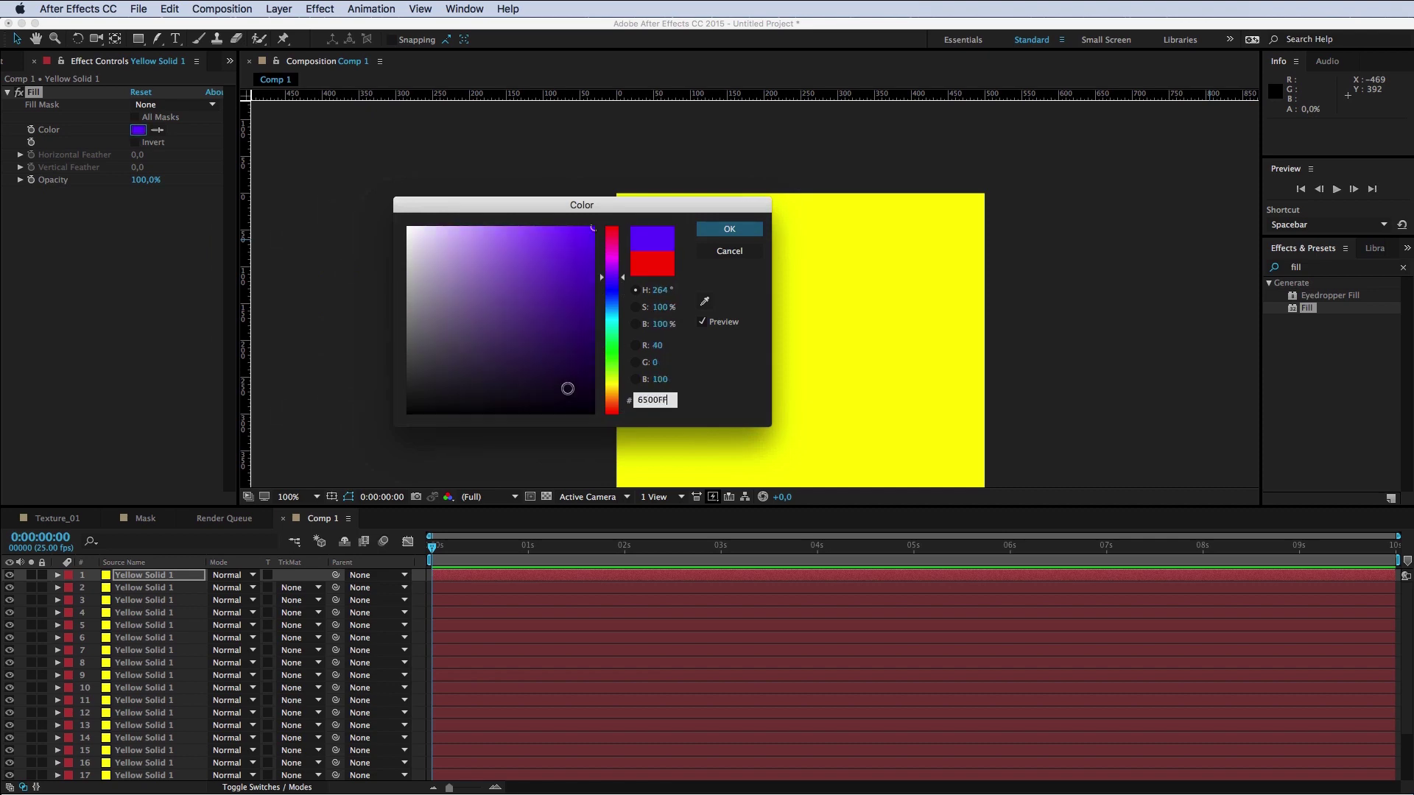
{"action": "left_click", "coordinate": [730, 236]}
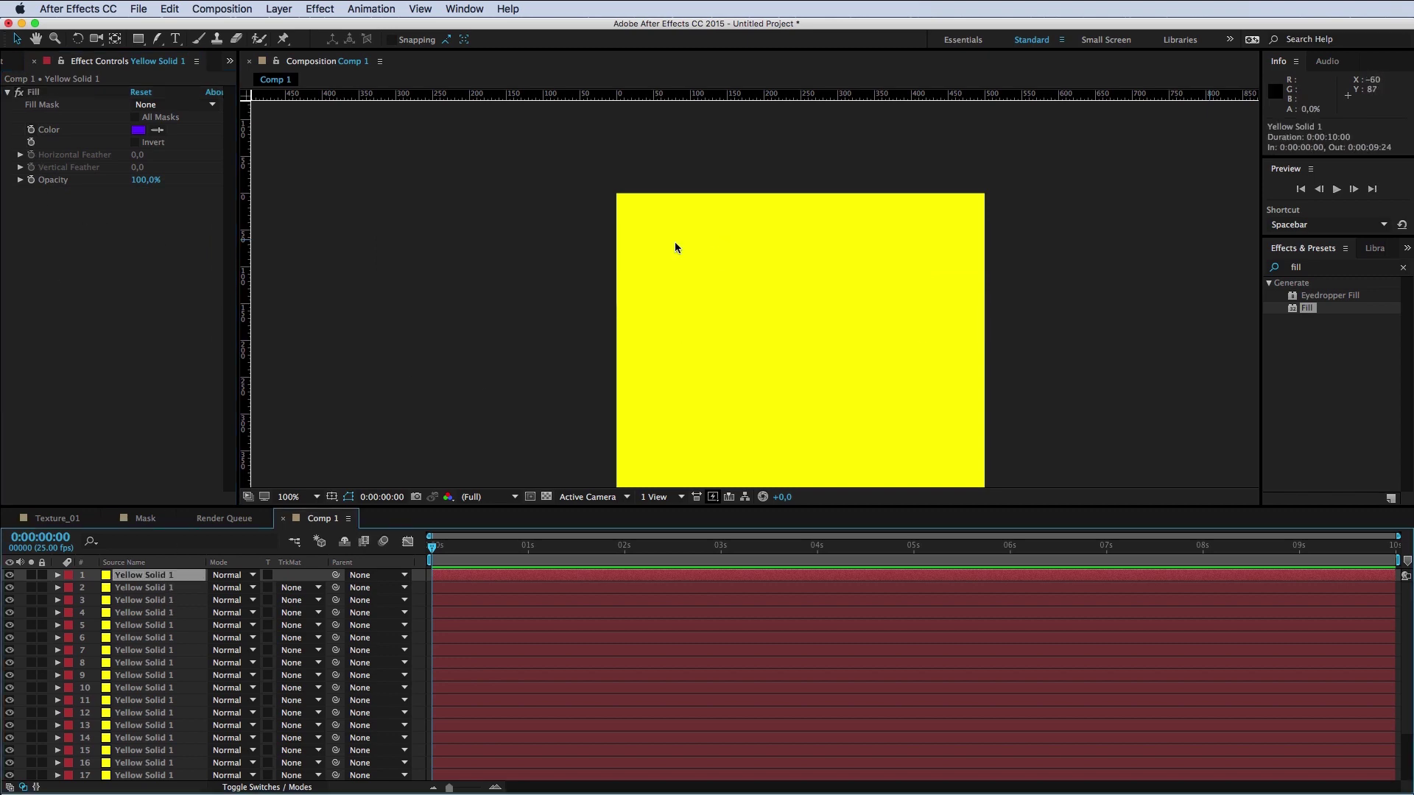
Step: Remove and restore the top strip's Fill effect, then set its colour to black 000000
{"action": "scroll", "coordinate": [690, 206], "scroll_direction": "down", "scroll_amount": 2}
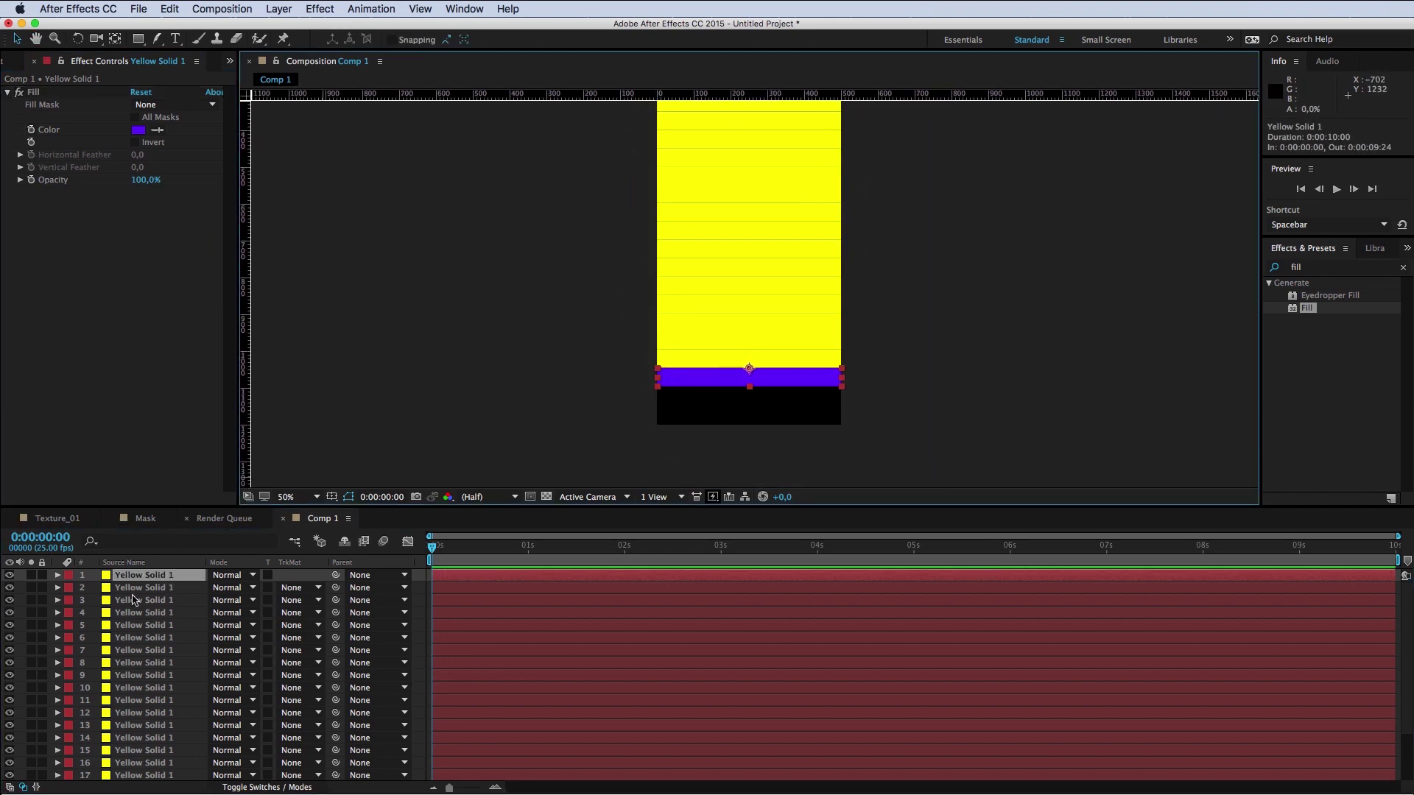
{"action": "left_click", "coordinate": [35, 92]}
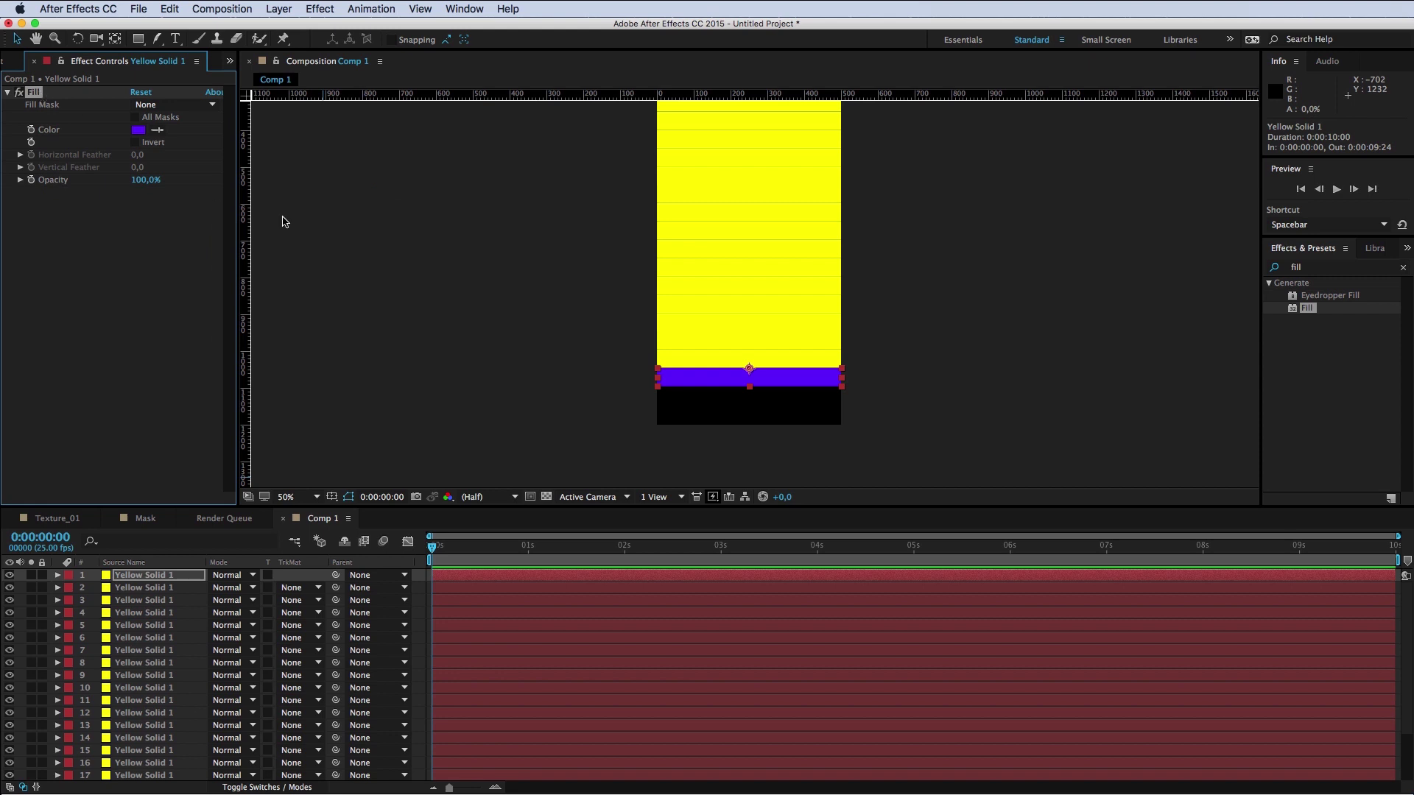
{"action": "key", "text": "Delete"}
{"action": "left_click_drag", "start_coordinate": [603, 227], "coordinate": [646, 473]}
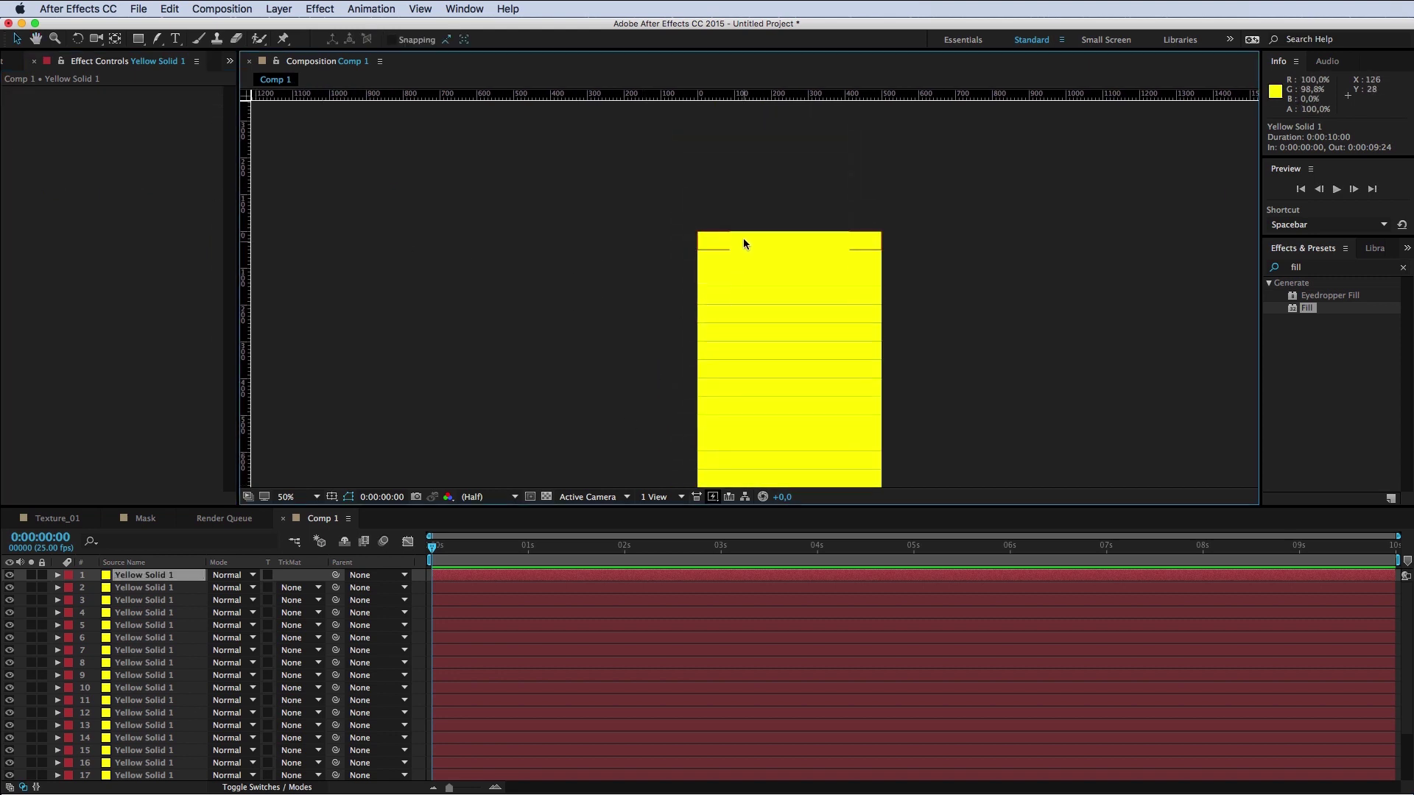
{"action": "key", "text": "super+z"}
{"action": "scroll", "coordinate": [749, 246], "scroll_direction": "up", "scroll_amount": 2}
{"action": "left_click_drag", "start_coordinate": [748, 246], "coordinate": [712, 283]}
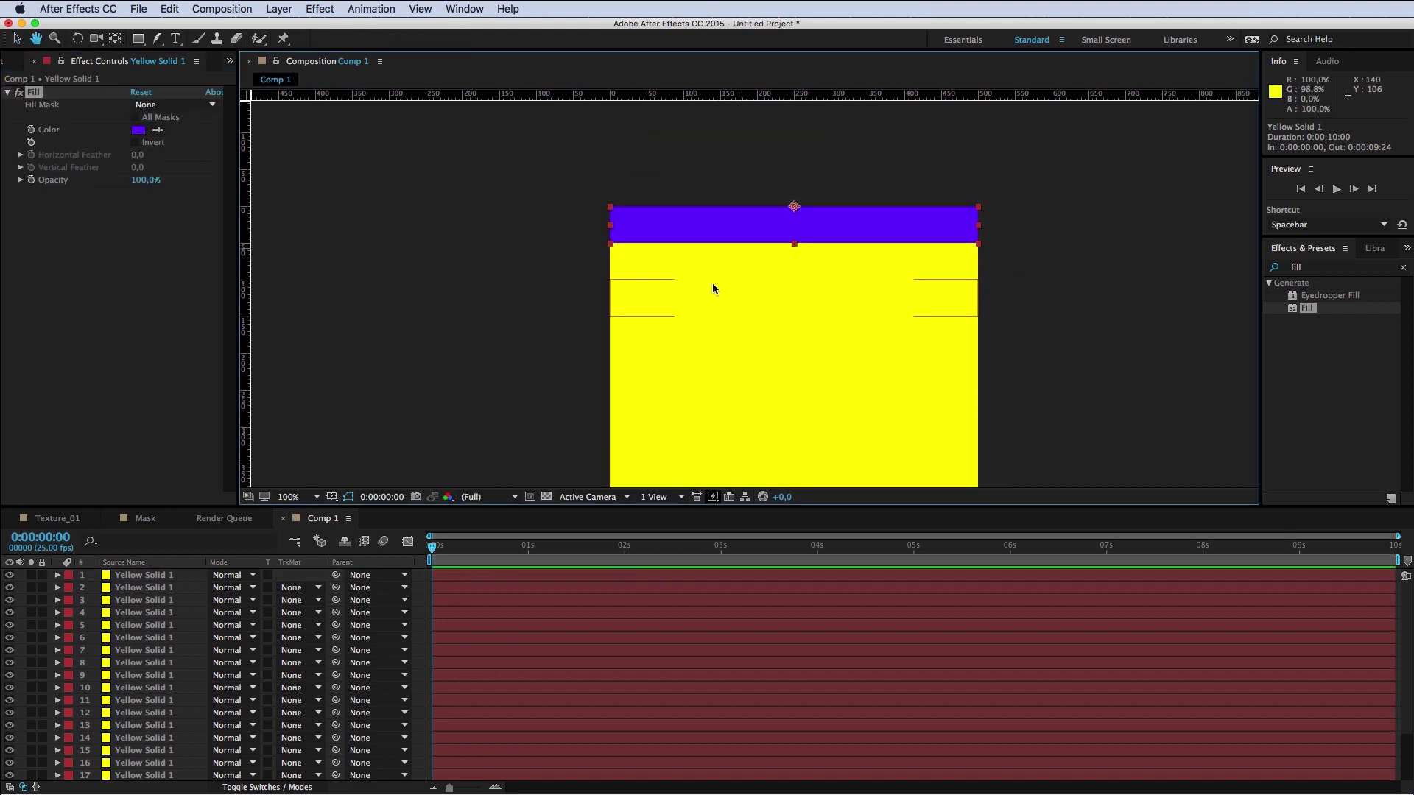
{"action": "key", "text": "Delete"}
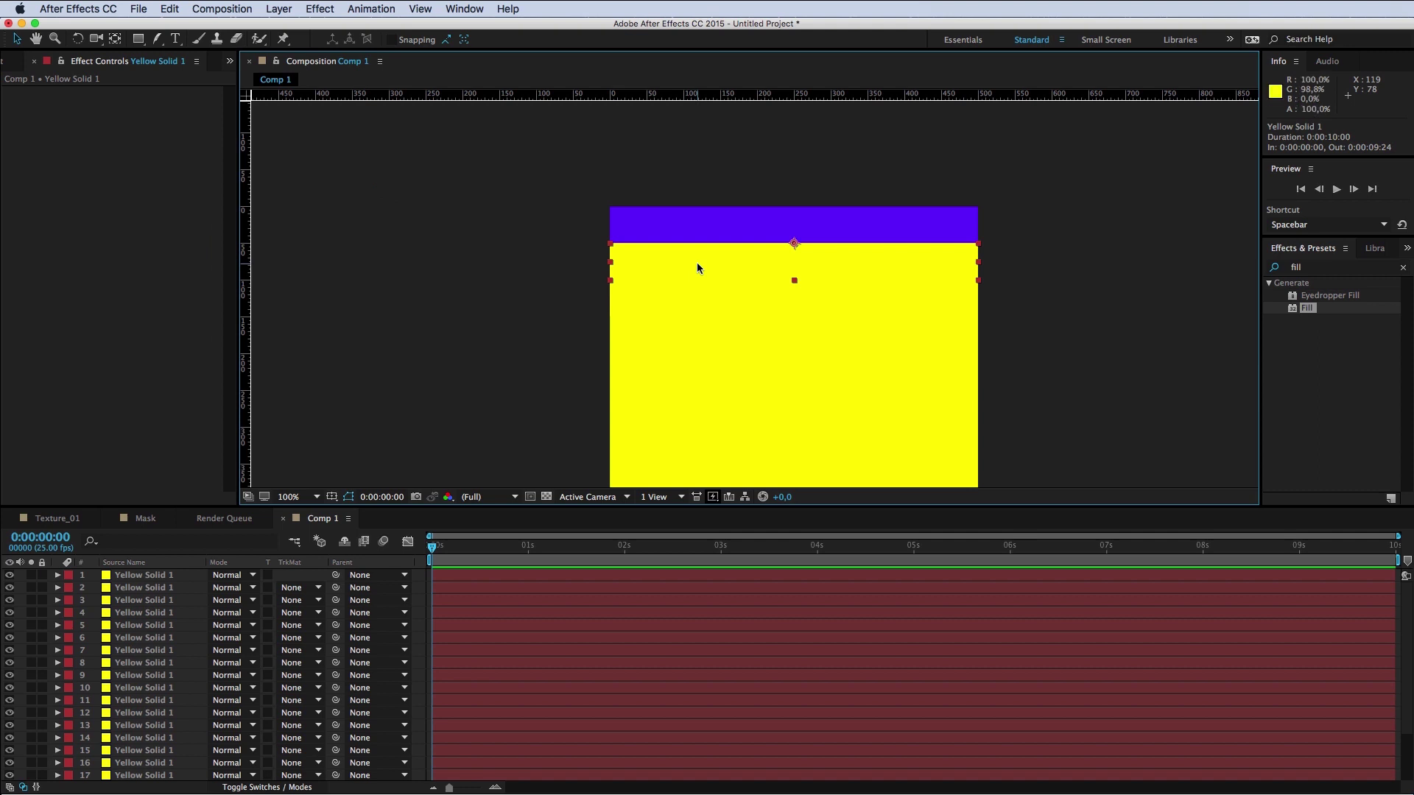
{"action": "key", "text": "super+z"}
{"action": "left_click", "coordinate": [146, 132]}
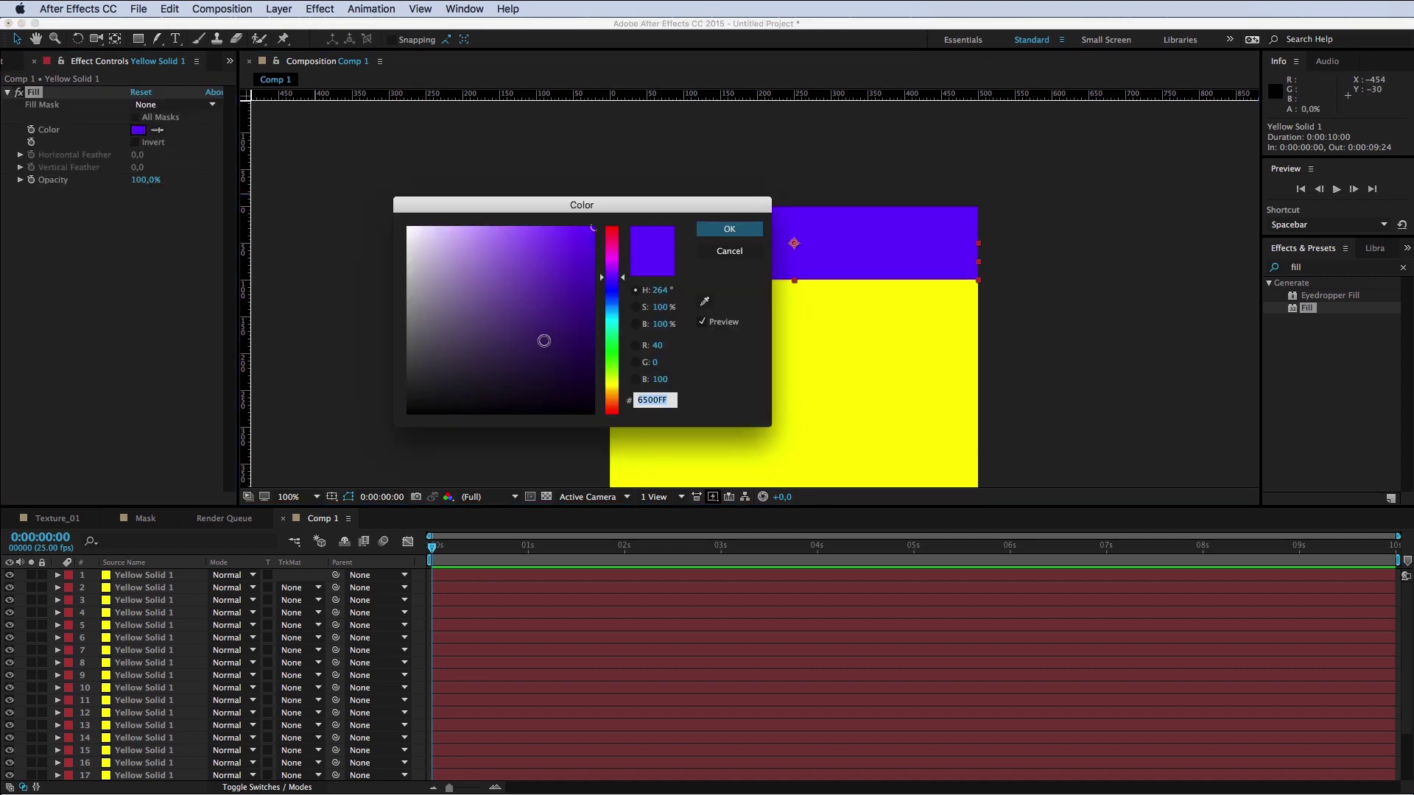
{"action": "type", "text": "000000"}
{"action": "left_click", "coordinate": [730, 228]}
Step: Copy the top strip layer and paste it onto the band below, then undo the paste
{"action": "left_click", "coordinate": [740, 235]}
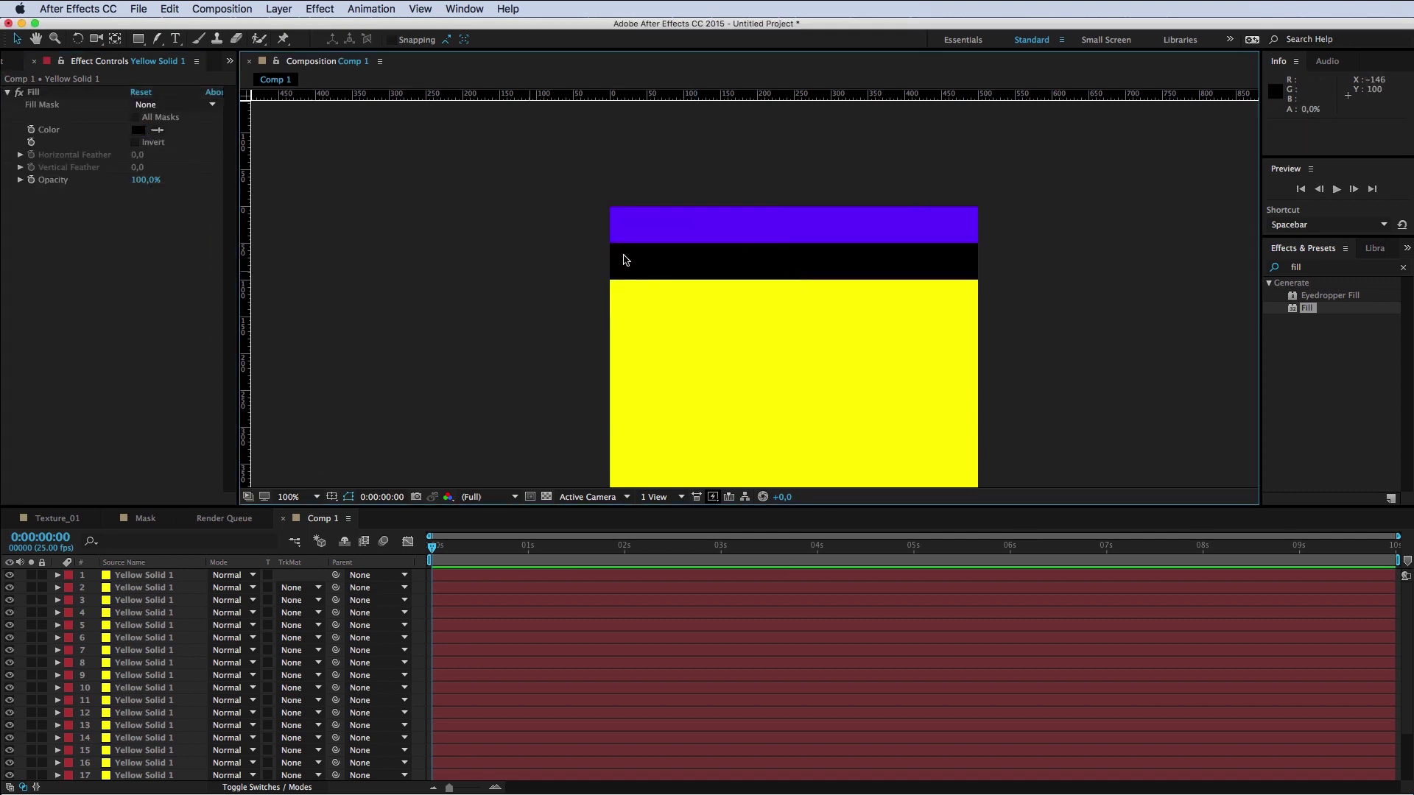
{"action": "key", "text": "super+c"}
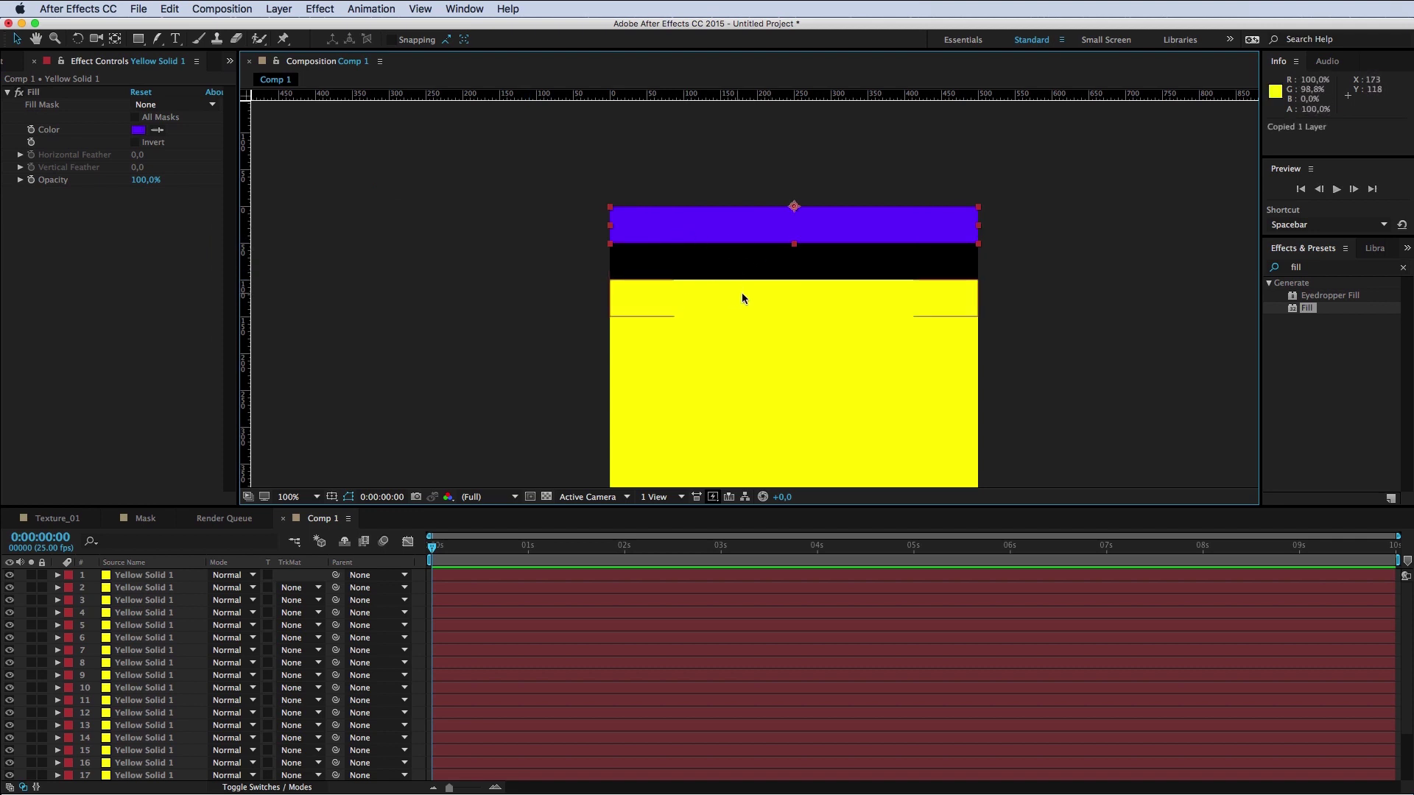
{"action": "scroll", "coordinate": [741, 293], "scroll_direction": "left", "scroll_amount": 3}
{"action": "left_click", "coordinate": [761, 297]}
{"action": "key", "text": "super+v"}
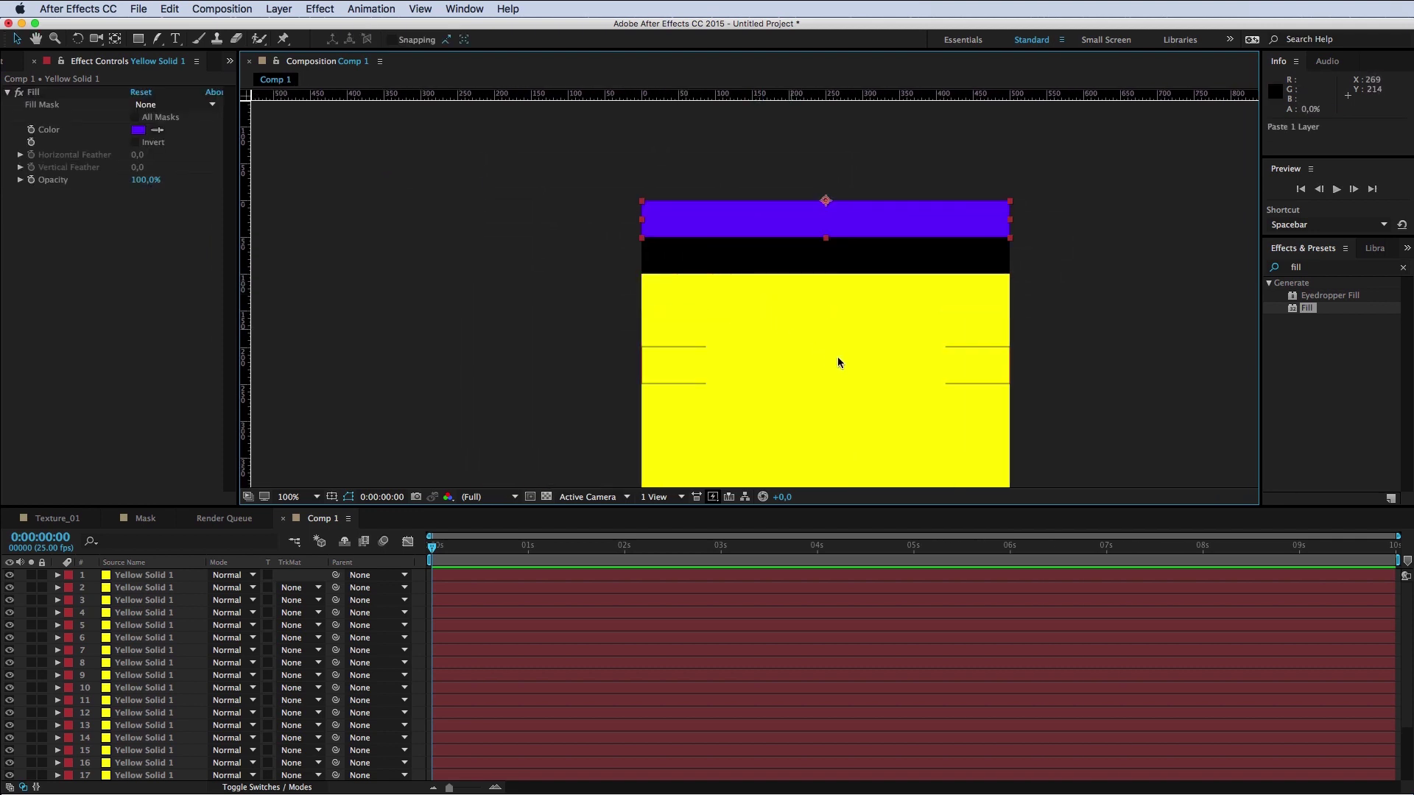
{"action": "key", "text": "shift+Down"}
{"action": "key", "text": "shift+Down"}
{"action": "key", "text": "shift+Down"}
{"action": "key", "text": "super+z"}
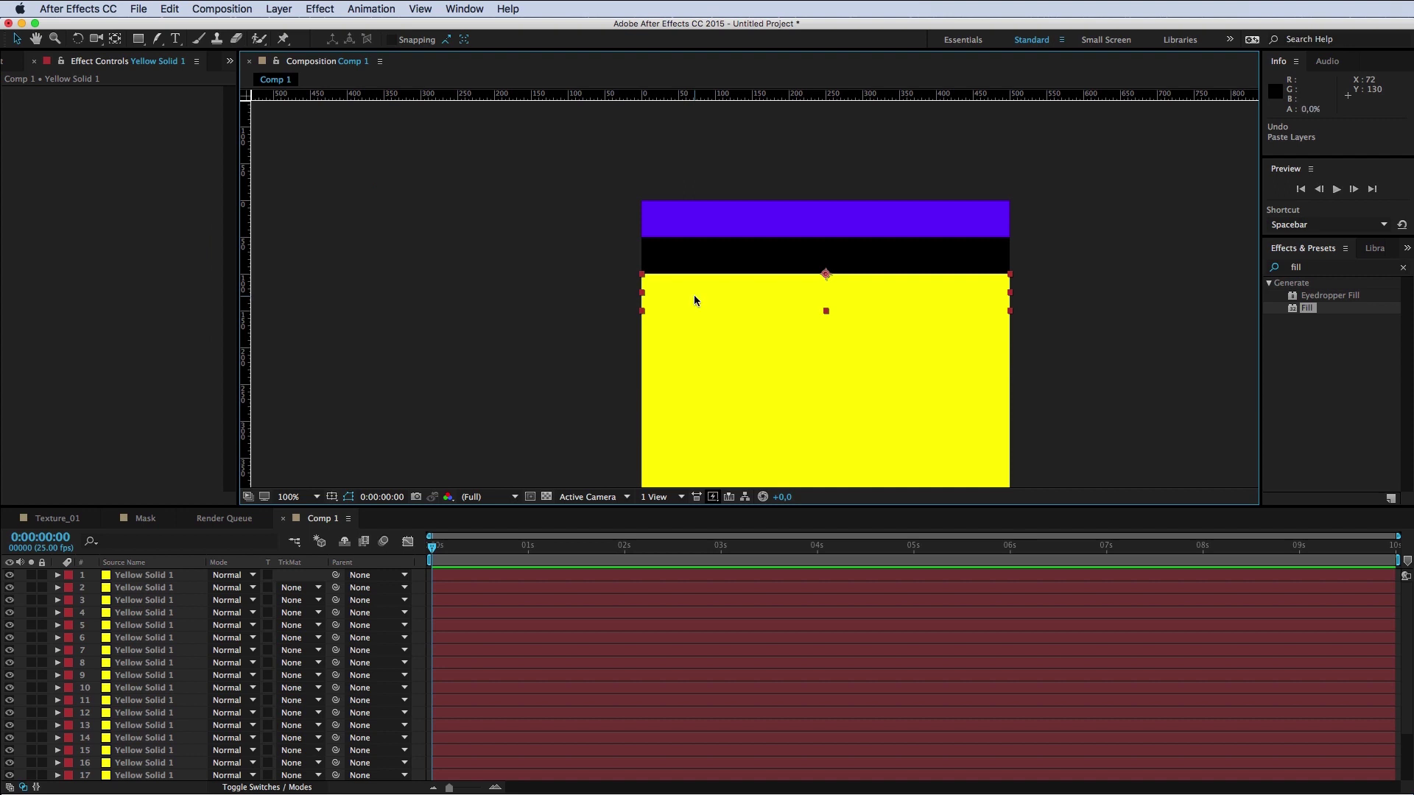
{"action": "key", "text": "super+shift+z"}
{"action": "key", "text": "super+z"}
{"action": "left_click", "coordinate": [571, 277]}
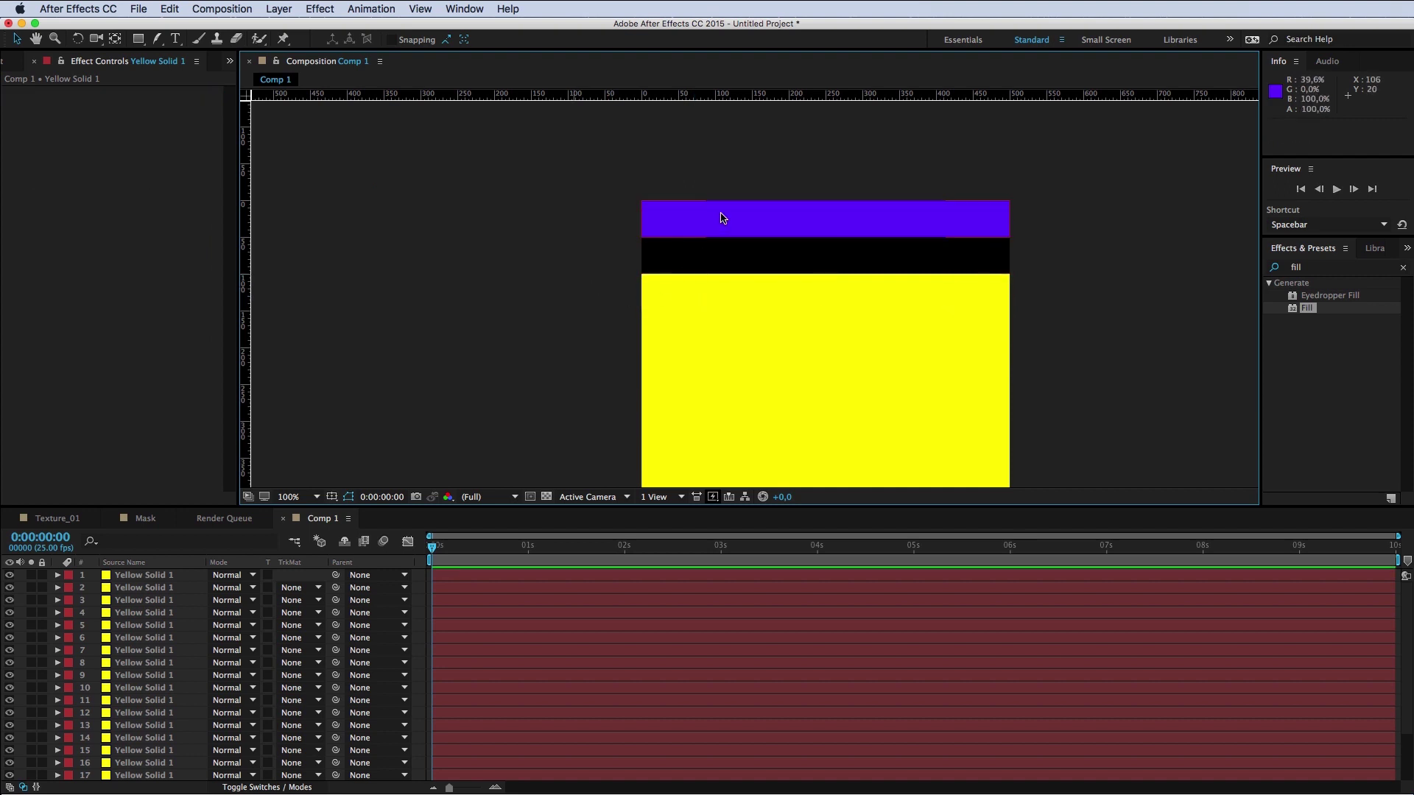
Step: Paste the Fill effect onto the yellow band below the top strip
{"action": "left_click", "coordinate": [721, 218]}
{"action": "left_click", "coordinate": [39, 95]}
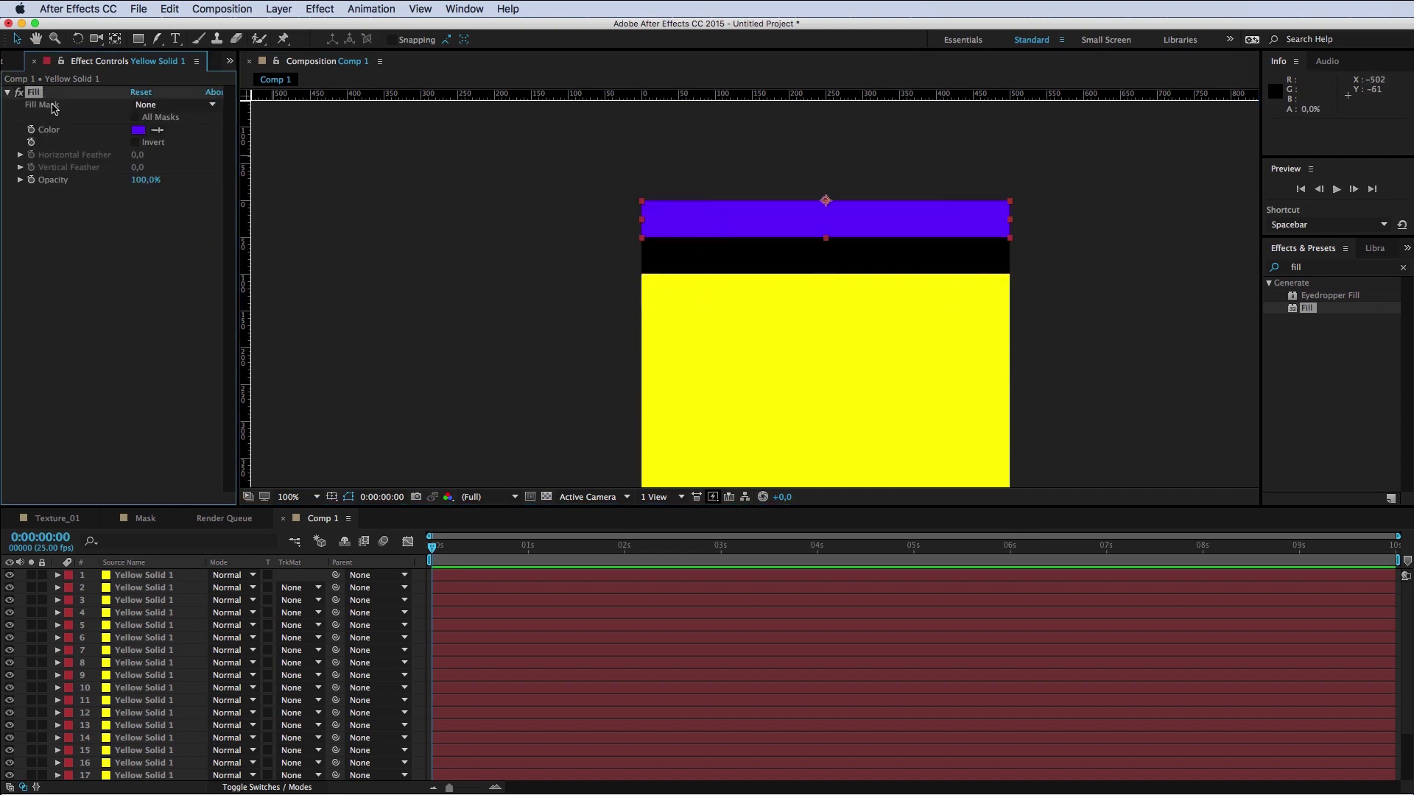
{"action": "left_click", "coordinate": [713, 281]}
{"action": "key", "text": "super+v"}
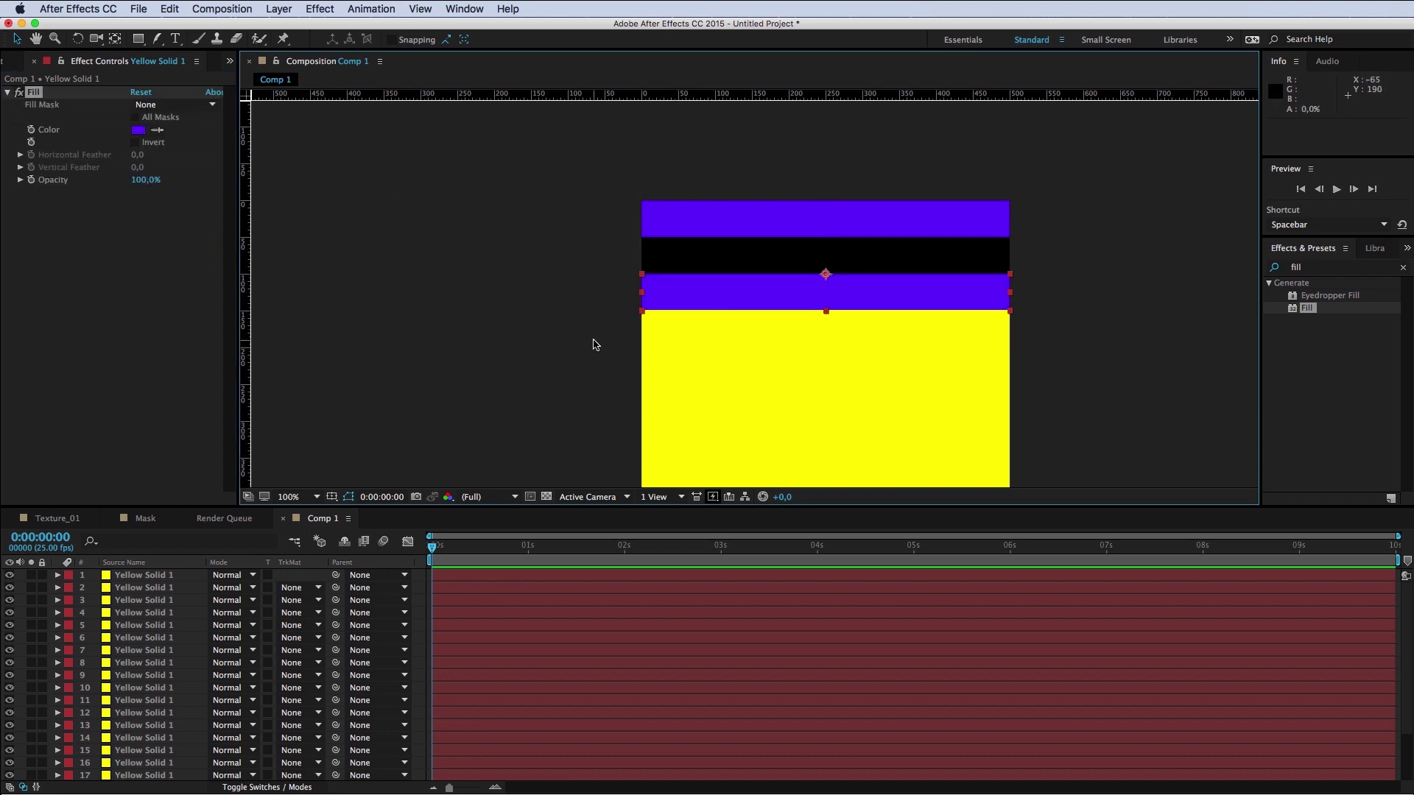
{"action": "left_click", "coordinate": [717, 366]}
{"action": "key", "text": "super+v"}
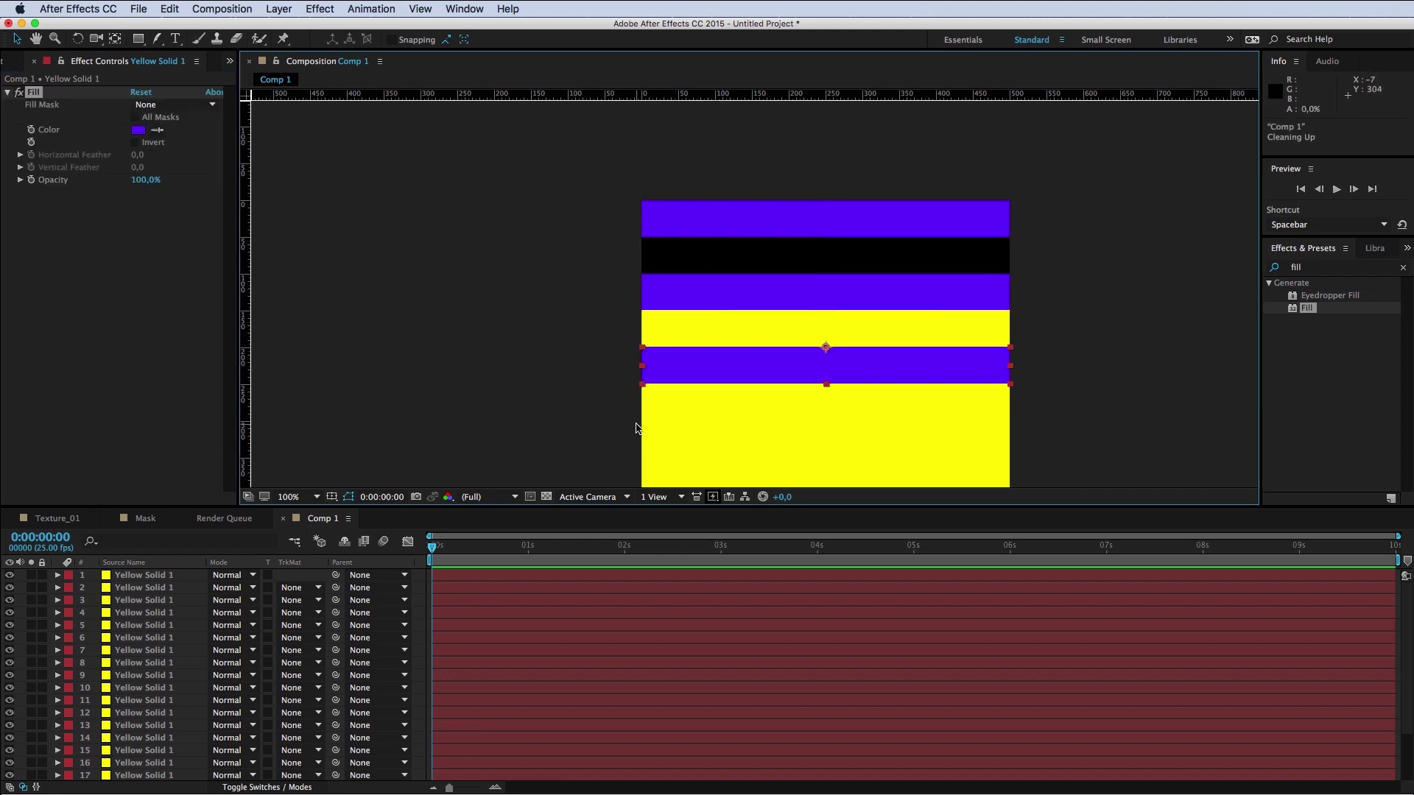
{"action": "key", "text": "super+z"}
Step: Paste the purple Fill onto alternate lower yellow bands, including layers 12, 10 and 8
{"action": "left_click_drag", "start_coordinate": [691, 427], "coordinate": [514, 291]}
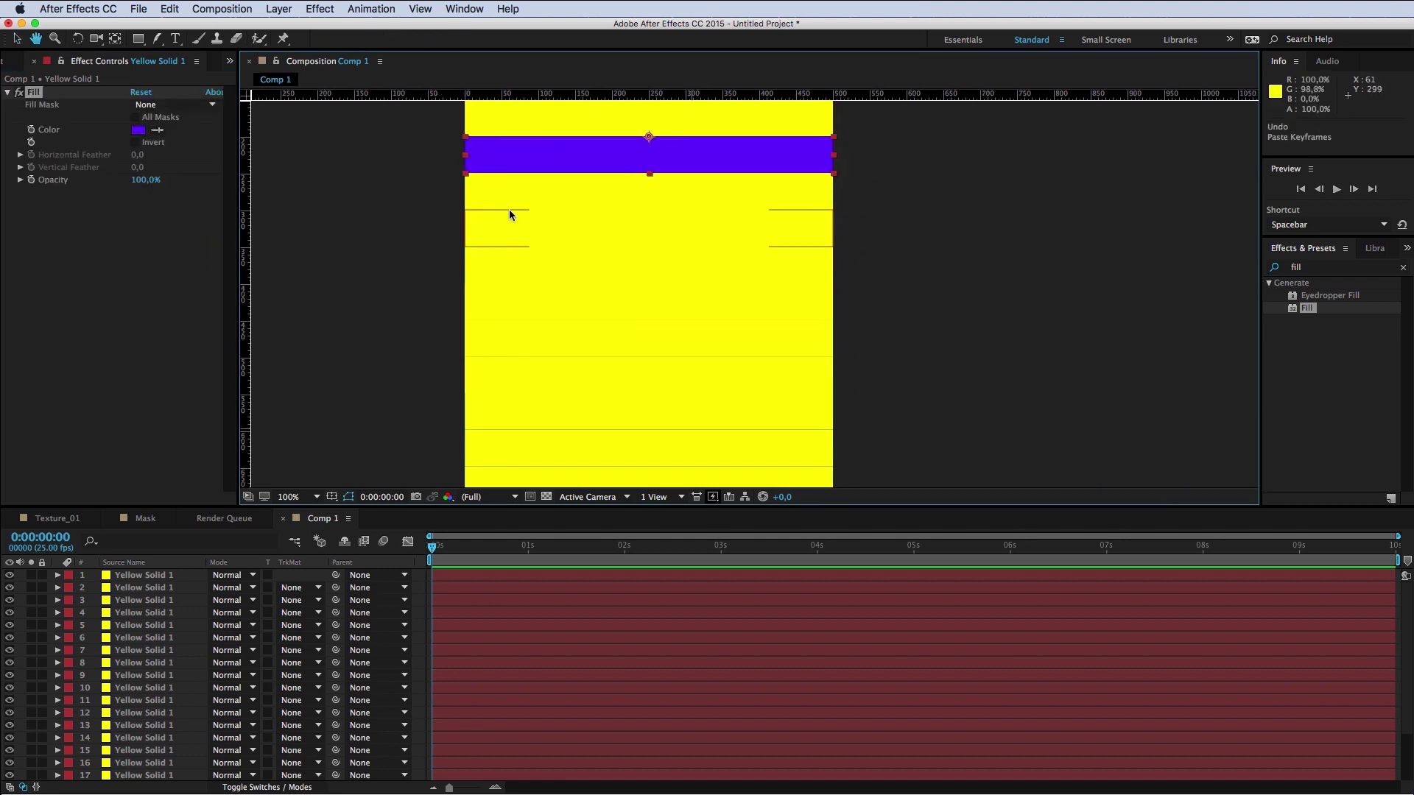
{"action": "left_click", "coordinate": [541, 237]}
{"action": "key", "text": "super+v"}
{"action": "left_click", "coordinate": [514, 311]}
{"action": "key", "text": "super+v"}
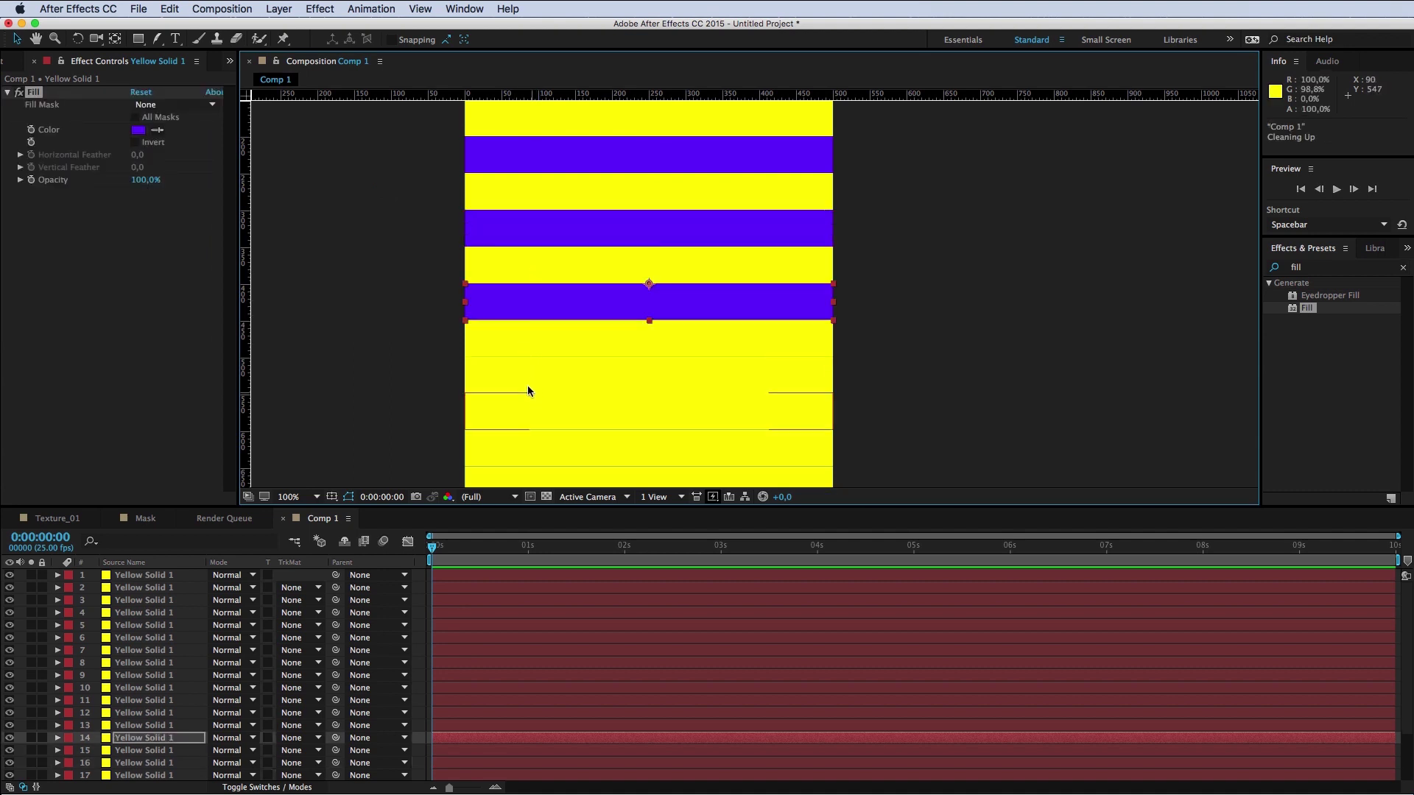
{"action": "left_click", "coordinate": [530, 388]}
{"action": "key", "text": "super+v"}
{"action": "scroll", "coordinate": [844, 295], "scroll_direction": "down", "scroll_amount": 2}
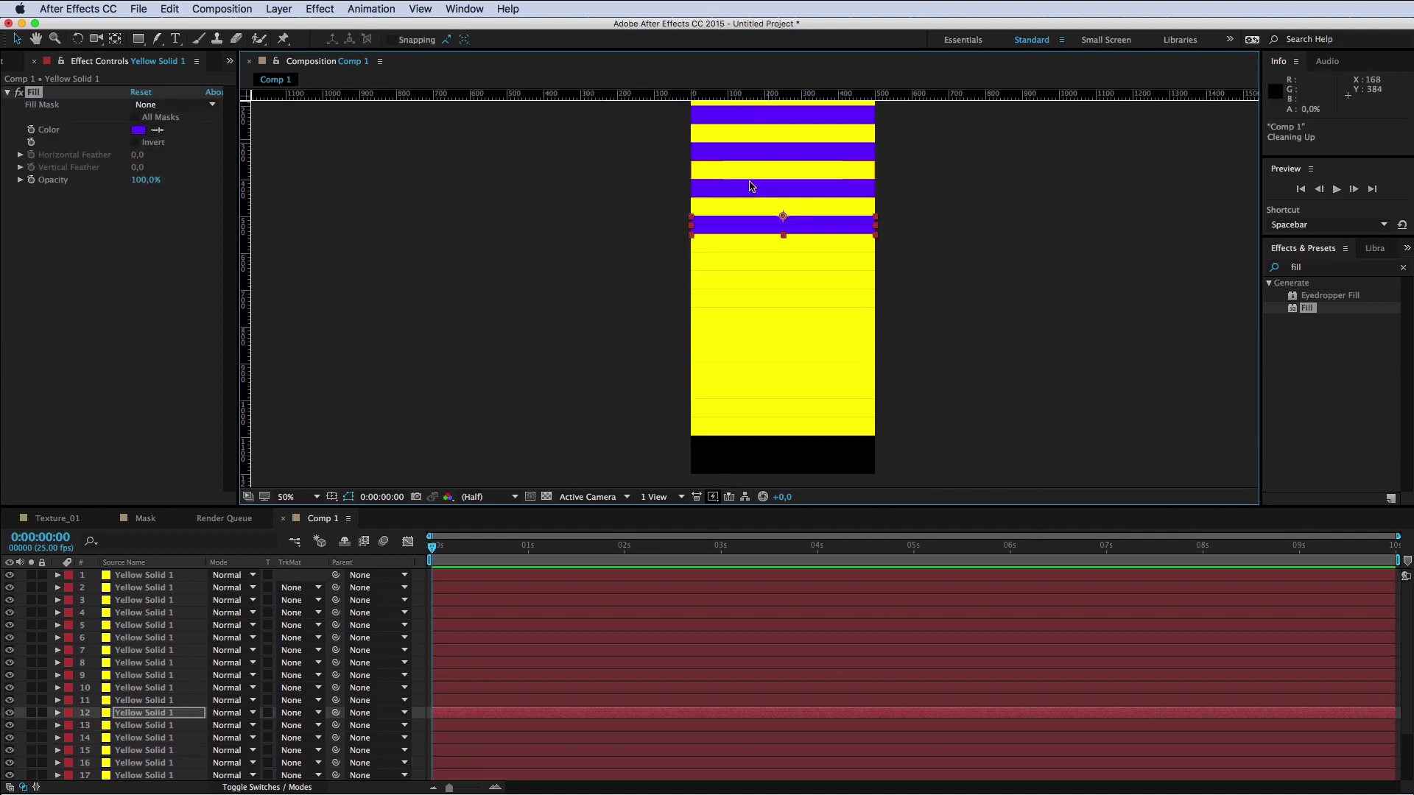
{"action": "left_click", "coordinate": [713, 267]}
{"action": "key", "text": "super+v"}
{"action": "left_click_drag", "start_coordinate": [671, 238], "coordinate": [662, 327]}
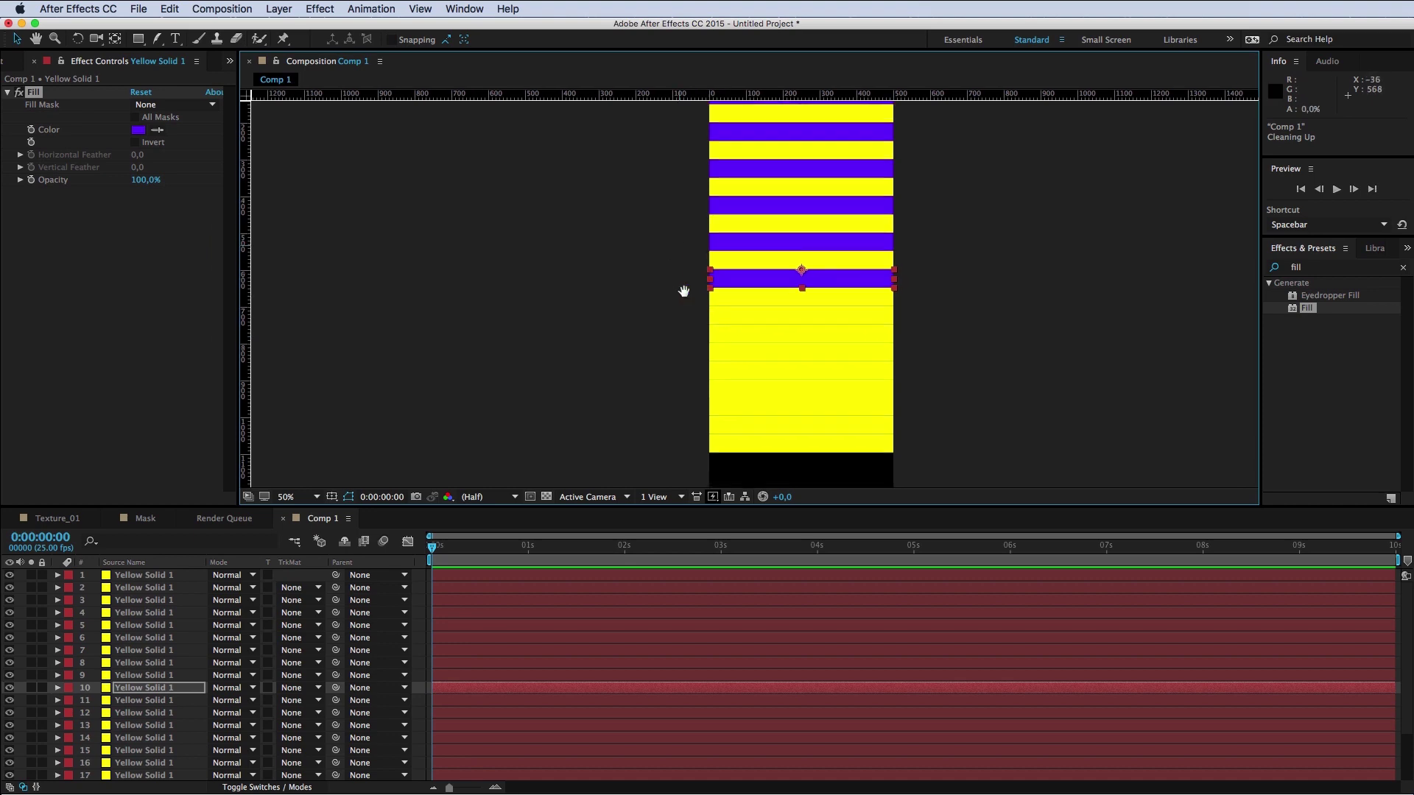
{"action": "left_click_drag", "start_coordinate": [685, 383], "coordinate": [660, 317]}
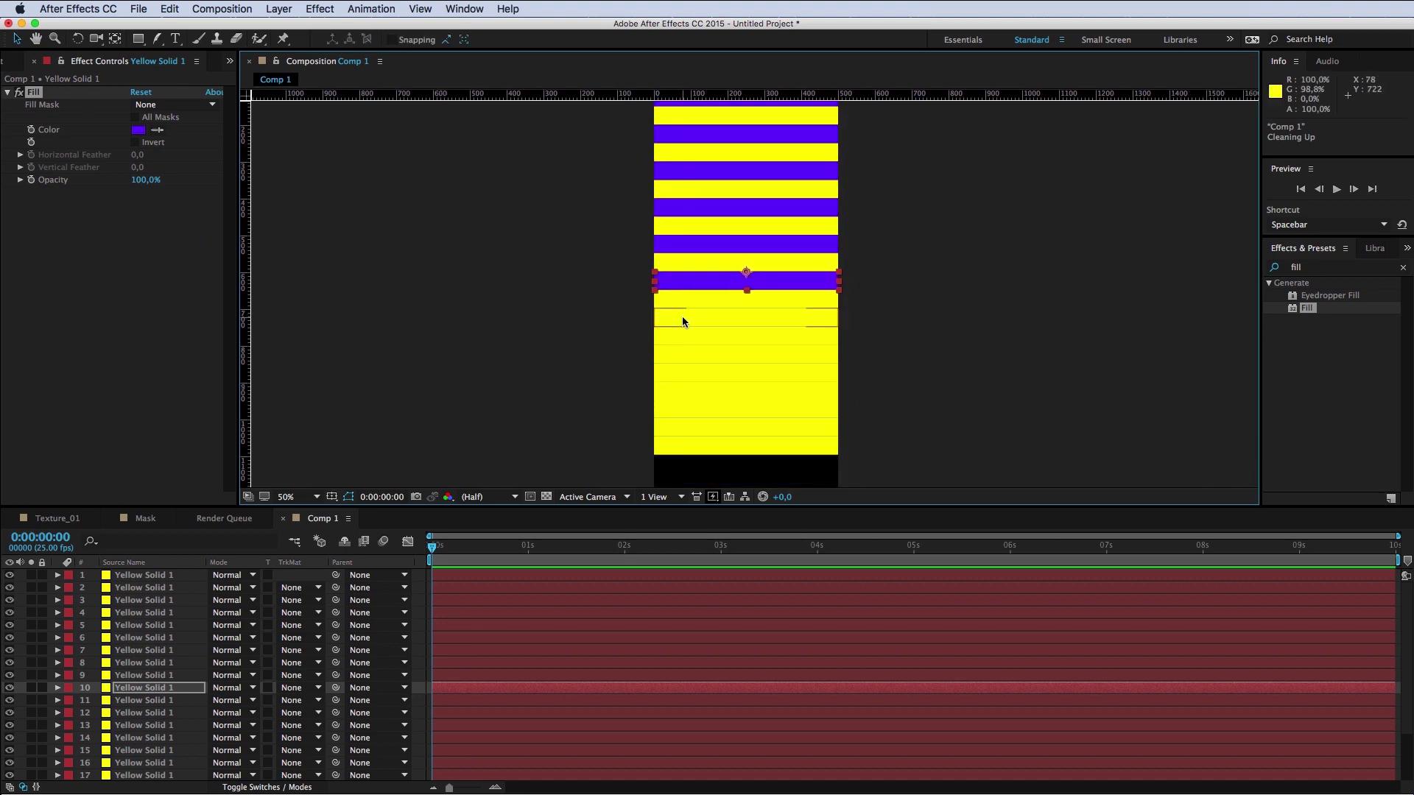
{"action": "left_click", "coordinate": [682, 317]}
{"action": "key", "text": "super+v"}
{"action": "scroll", "coordinate": [700, 335], "scroll_direction": "up", "scroll_amount": 2}
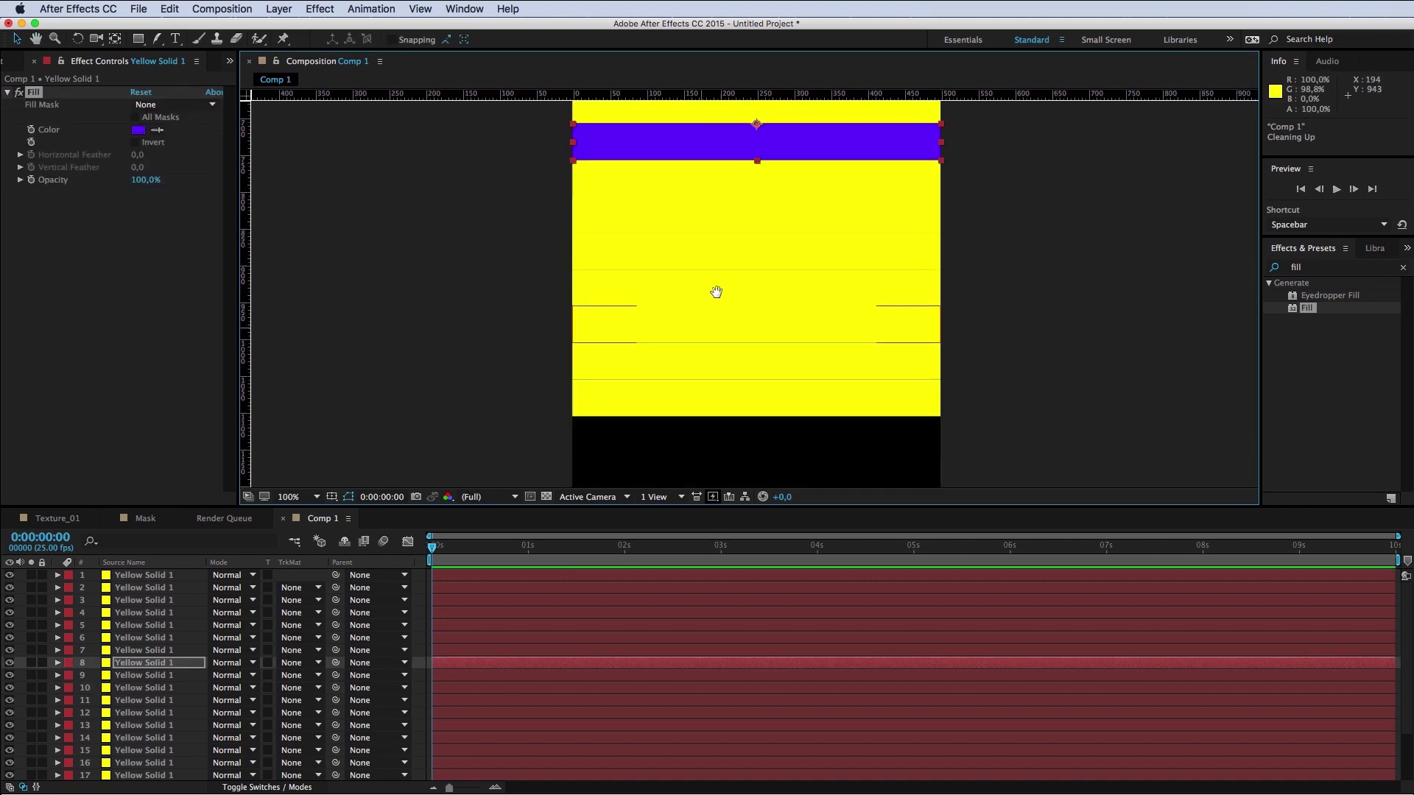
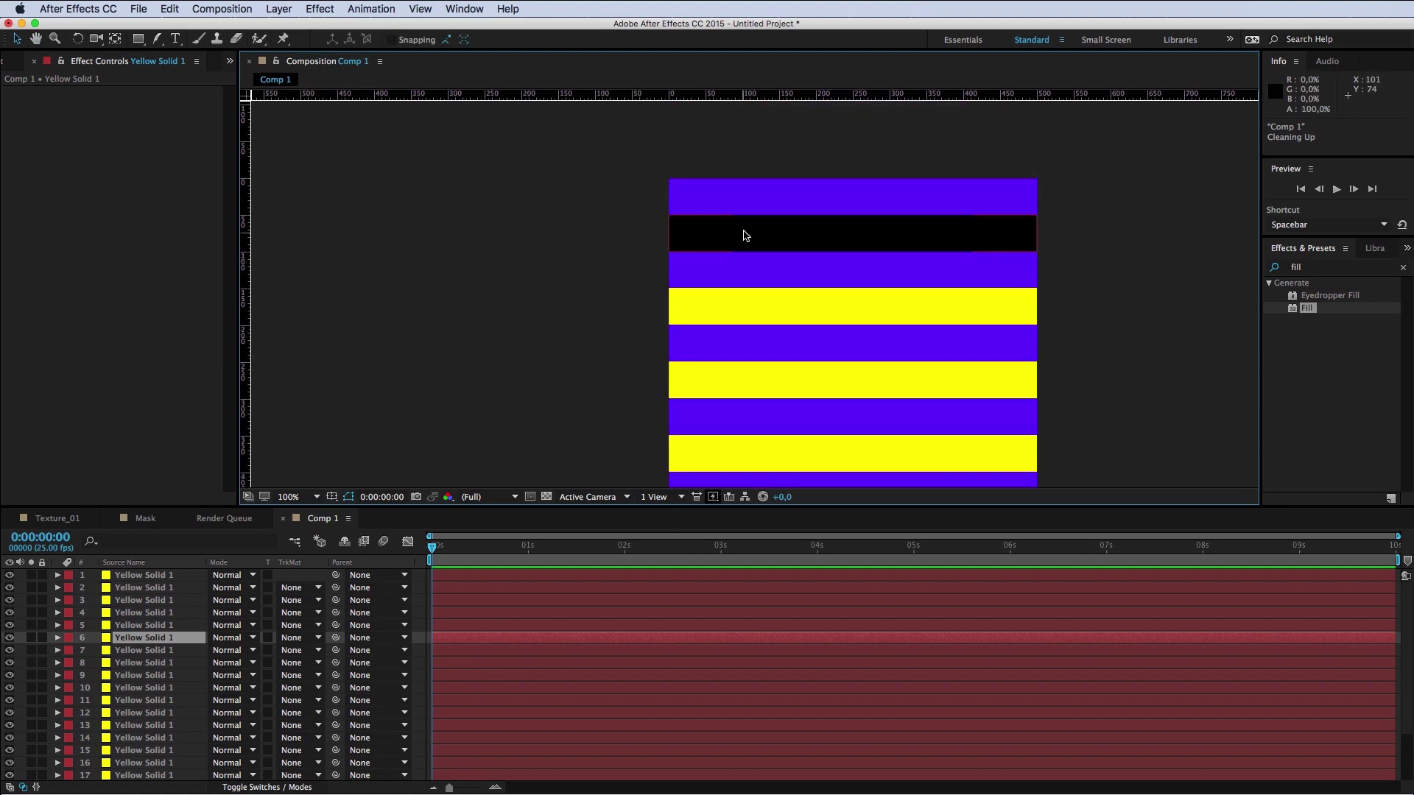
Step: Copy the black layer's Fill effect and paste it onto the purple band below
{"action": "left_click", "coordinate": [746, 232]}
{"action": "left_click", "coordinate": [46, 93]}
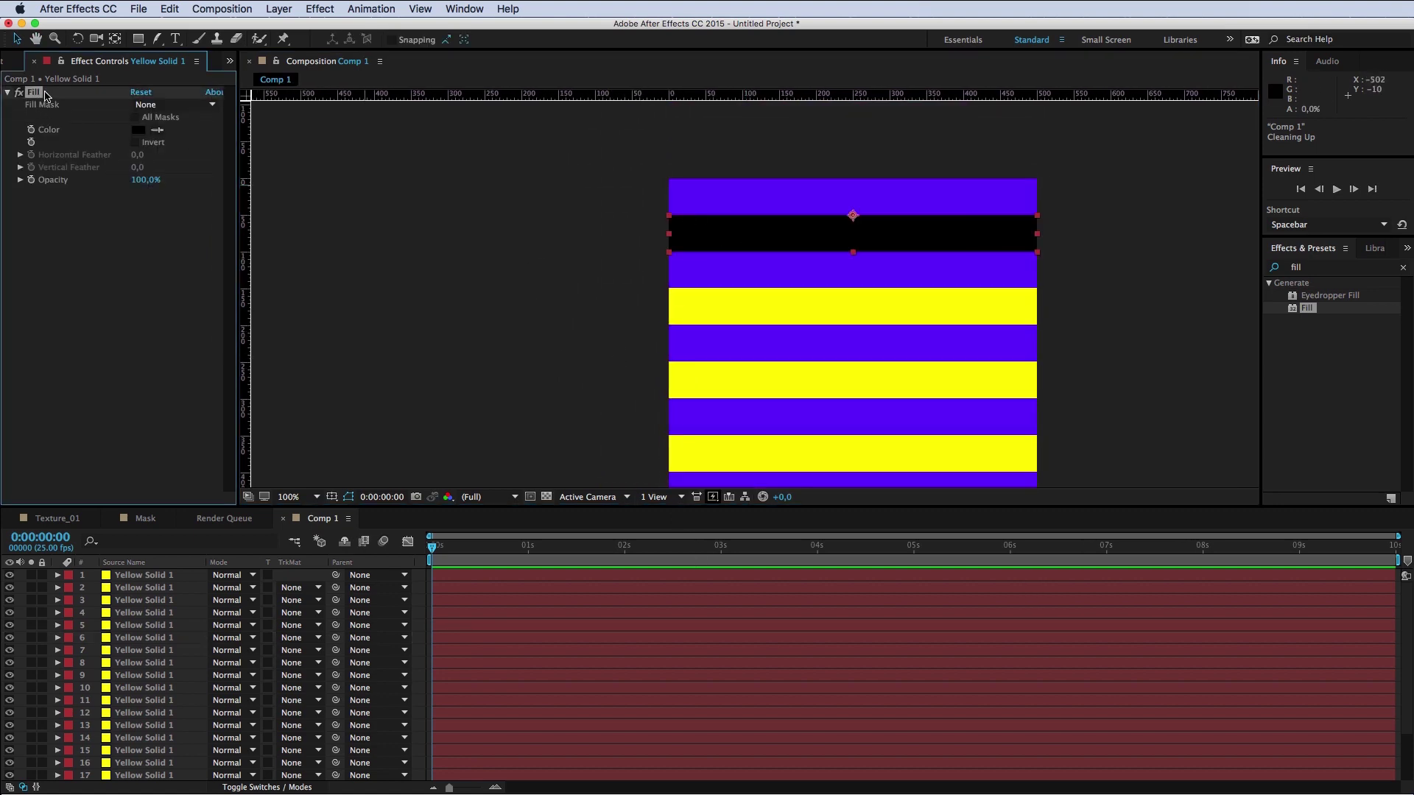
{"action": "key", "text": "cmd+c"}
{"action": "left_click", "coordinate": [829, 302]}
{"action": "key", "text": "cmd+v"}
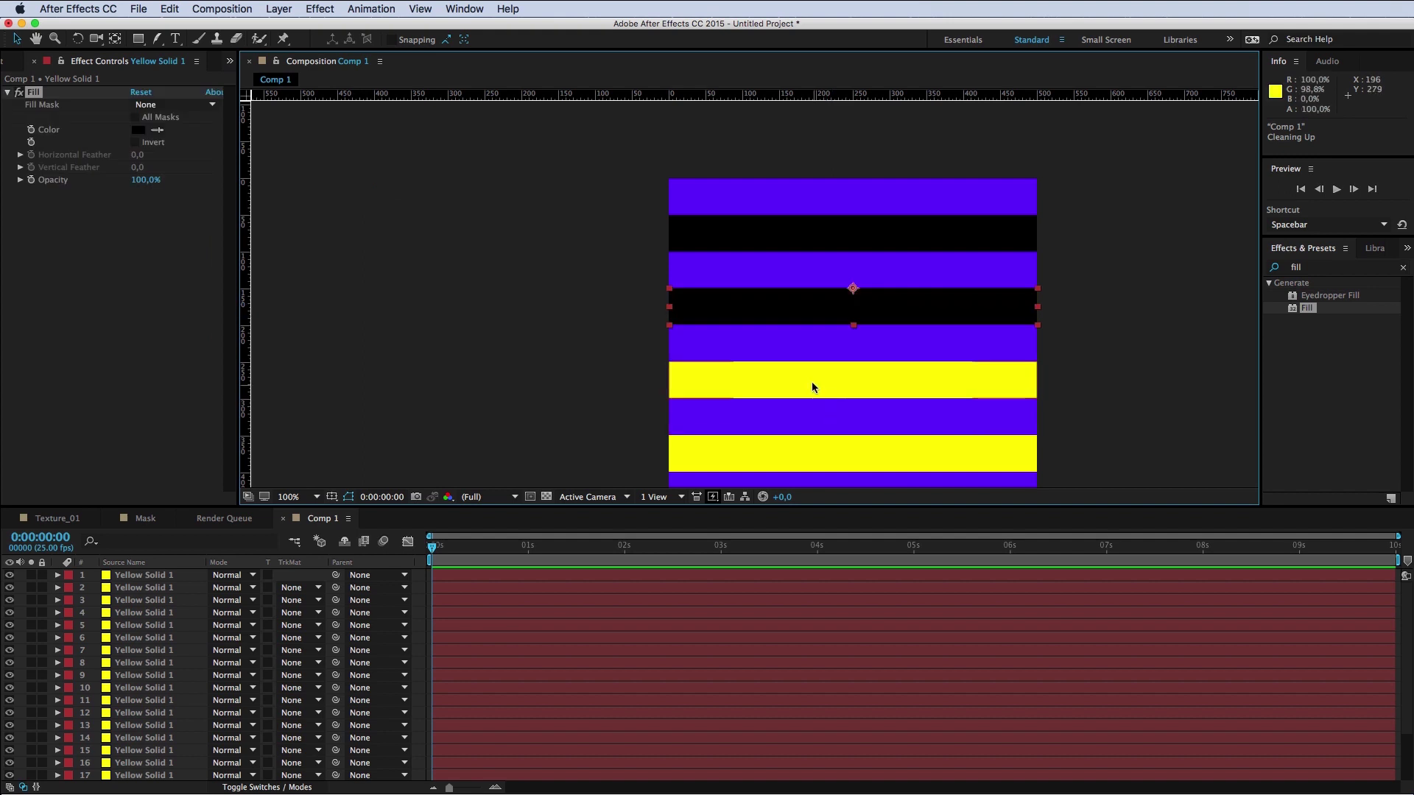
Step: Paste the black Fill onto three more yellow band layers
{"action": "left_click", "coordinate": [812, 381]}
{"action": "key", "text": "cmd+z"}
{"action": "scroll", "coordinate": [810, 346], "scroll_direction": "down", "scroll_amount": 5}
{"action": "scroll", "coordinate": [810, 346], "scroll_direction": "right", "scroll_amount": 4}
{"action": "left_click", "coordinate": [779, 252]}
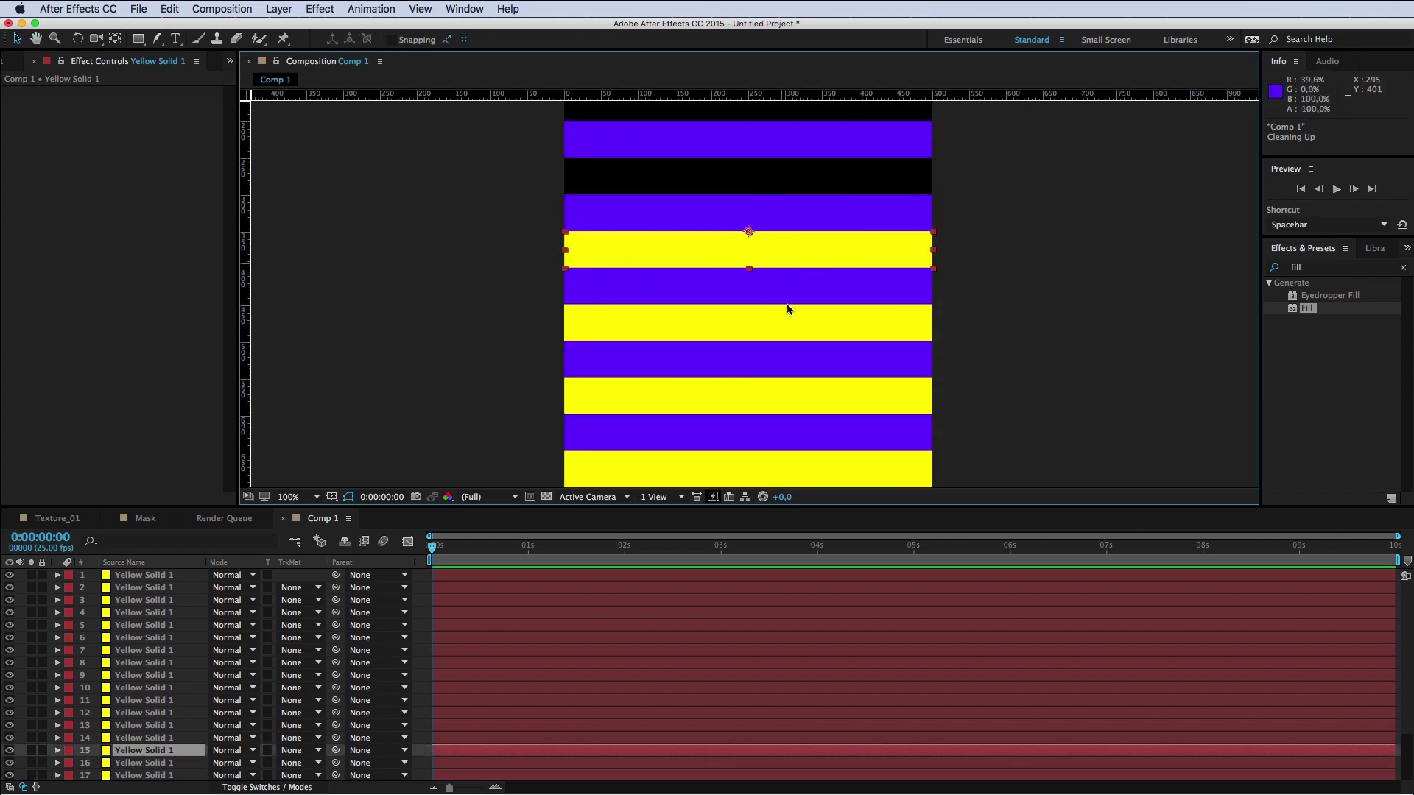
{"action": "key", "text": "cmd+v"}
{"action": "left_click", "coordinate": [792, 320]}
{"action": "key", "text": "cmd+v"}
{"action": "left_click", "coordinate": [807, 383]}
{"action": "key", "text": "cmd+v"}
Step: Blacken yellow band layer 7, fixing a mistaken paste, then select band layer 6
{"action": "left_click_drag", "start_coordinate": [843, 434], "coordinate": [805, 216]}
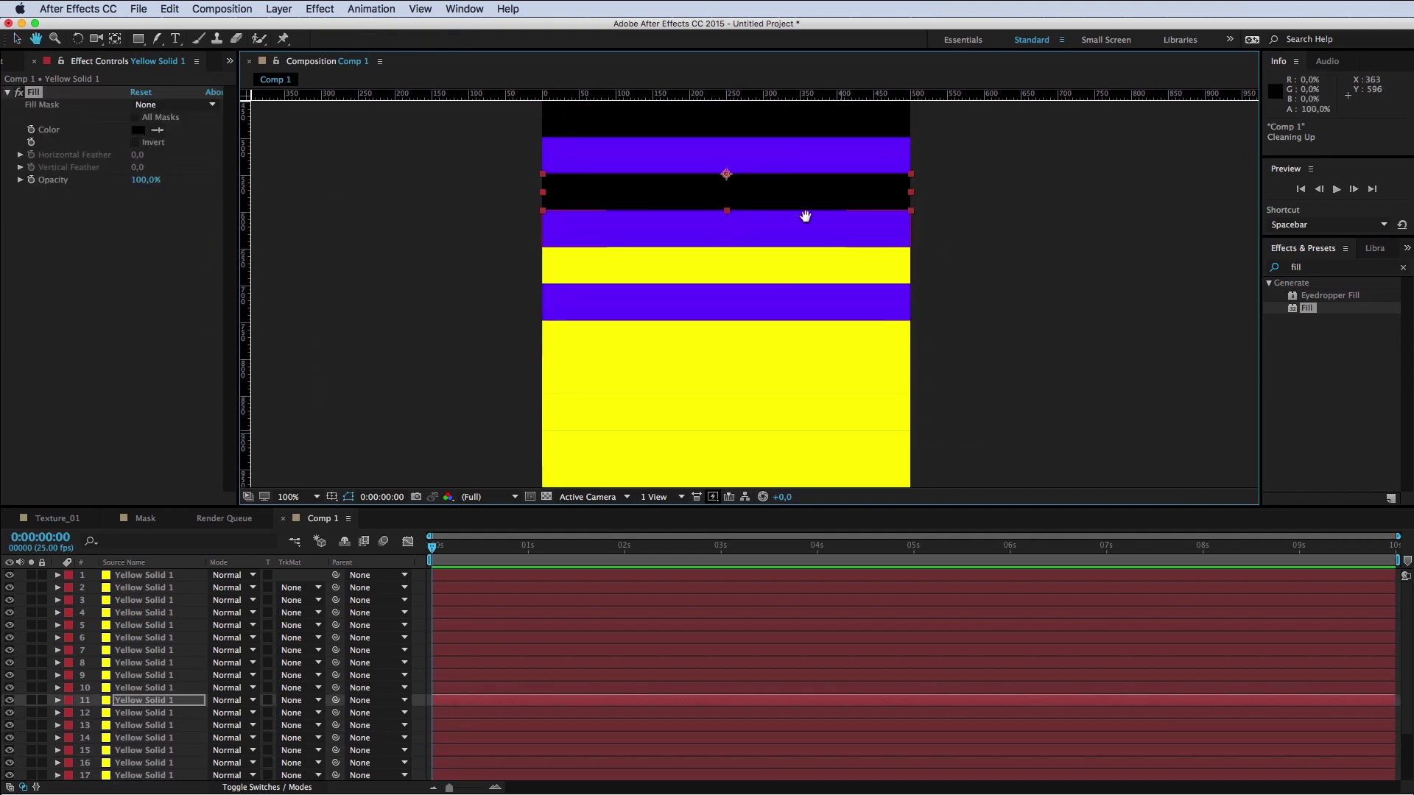
{"action": "left_click", "coordinate": [808, 267]}
{"action": "key", "text": "cmd+v"}
{"action": "key", "text": "cmd+z"}
{"action": "key", "text": "cmd+z"}
{"action": "scroll", "coordinate": [874, 275], "scroll_direction": "left", "scroll_amount": 2}
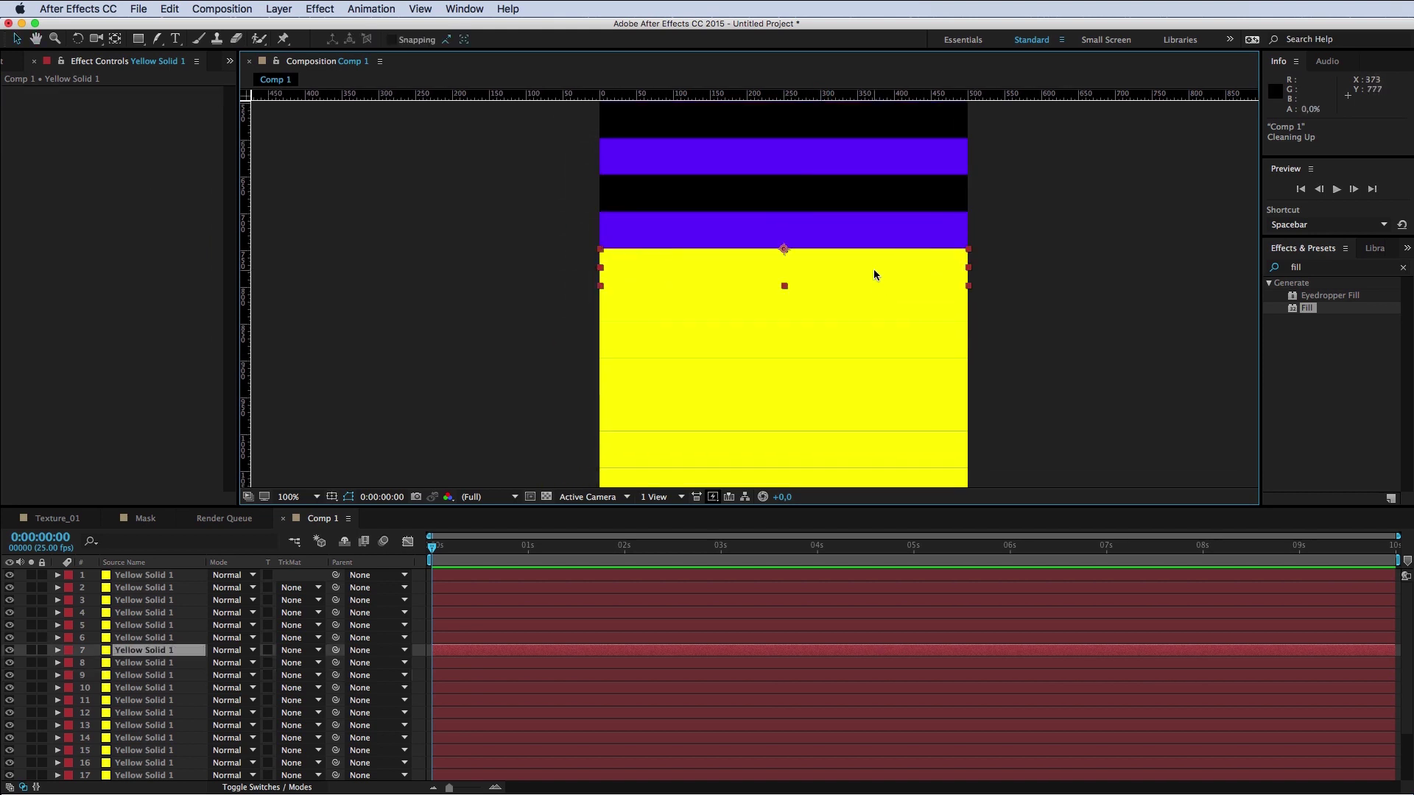
{"action": "key", "text": "cmd+v"}
{"action": "scroll", "coordinate": [1031, 331], "scroll_direction": "down", "scroll_amount": 5}
{"action": "scroll", "coordinate": [1031, 331], "scroll_direction": "right", "scroll_amount": 1}
{"action": "left_click", "coordinate": [996, 279]}
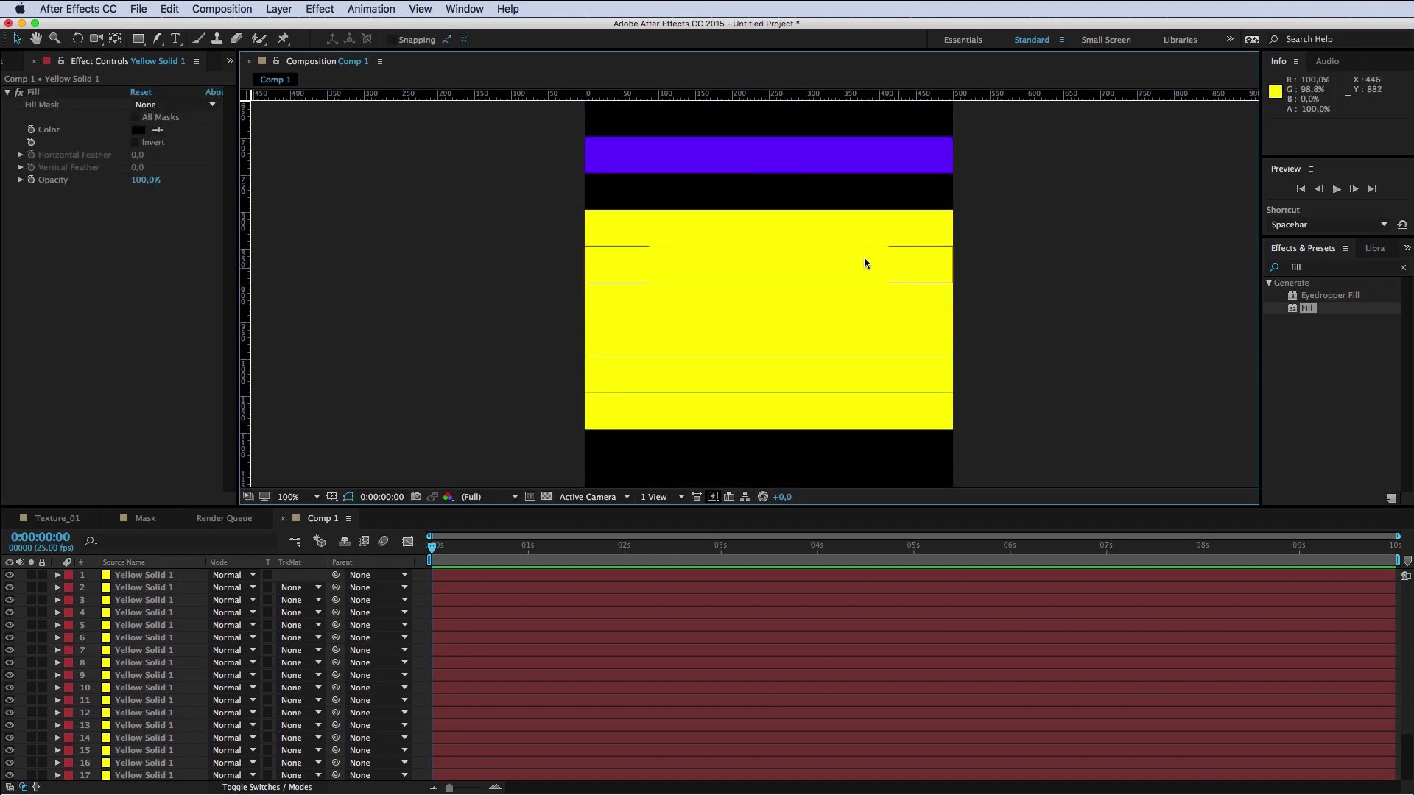
{"action": "left_click", "coordinate": [808, 234]}
{"action": "scroll", "coordinate": [874, 294], "scroll_direction": "up", "scroll_amount": 1}
{"action": "scroll", "coordinate": [874, 293], "scroll_direction": "left", "scroll_amount": 2}
{"action": "scroll", "coordinate": [890, 309], "scroll_direction": "left", "scroll_amount": 2}
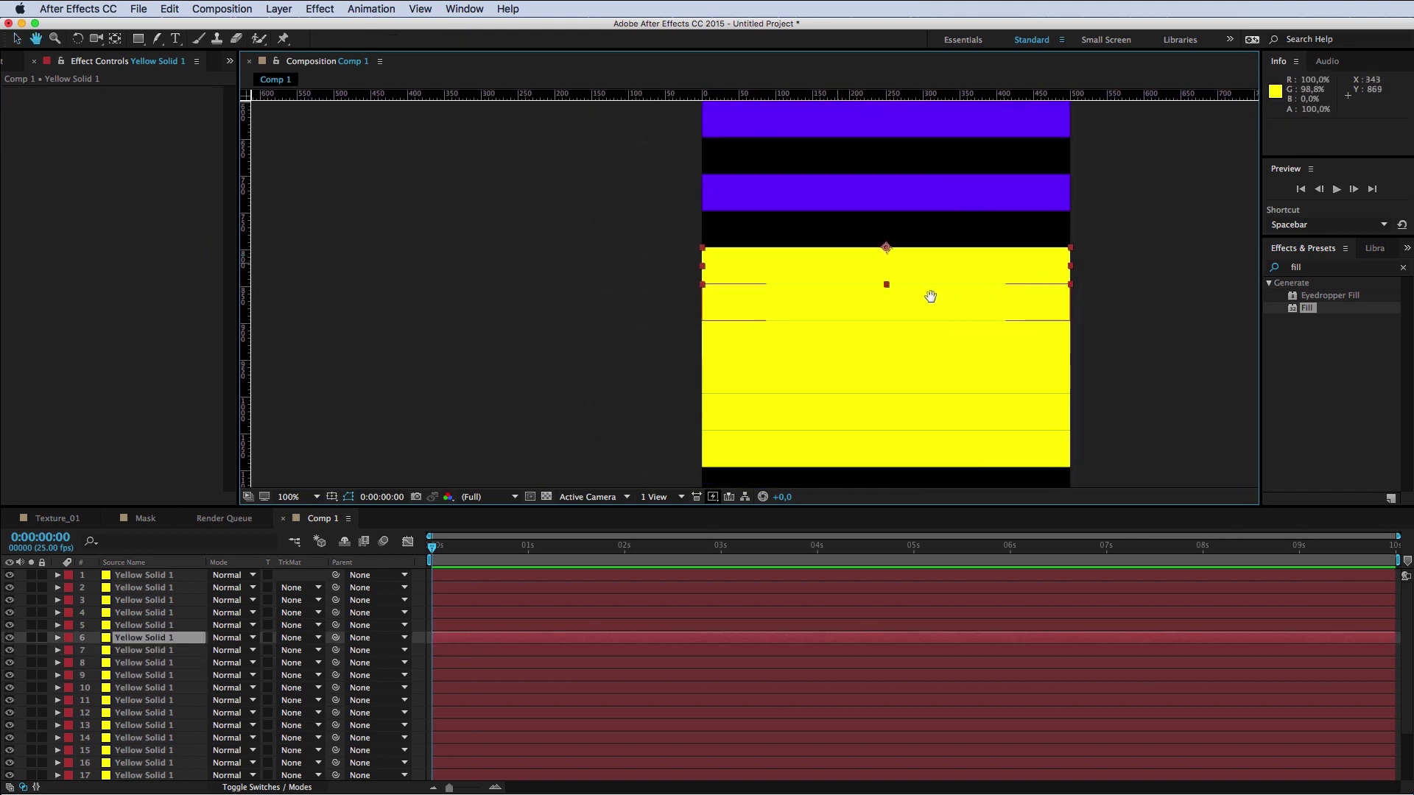
{"action": "scroll", "coordinate": [930, 296], "scroll_direction": "right", "scroll_amount": 2}
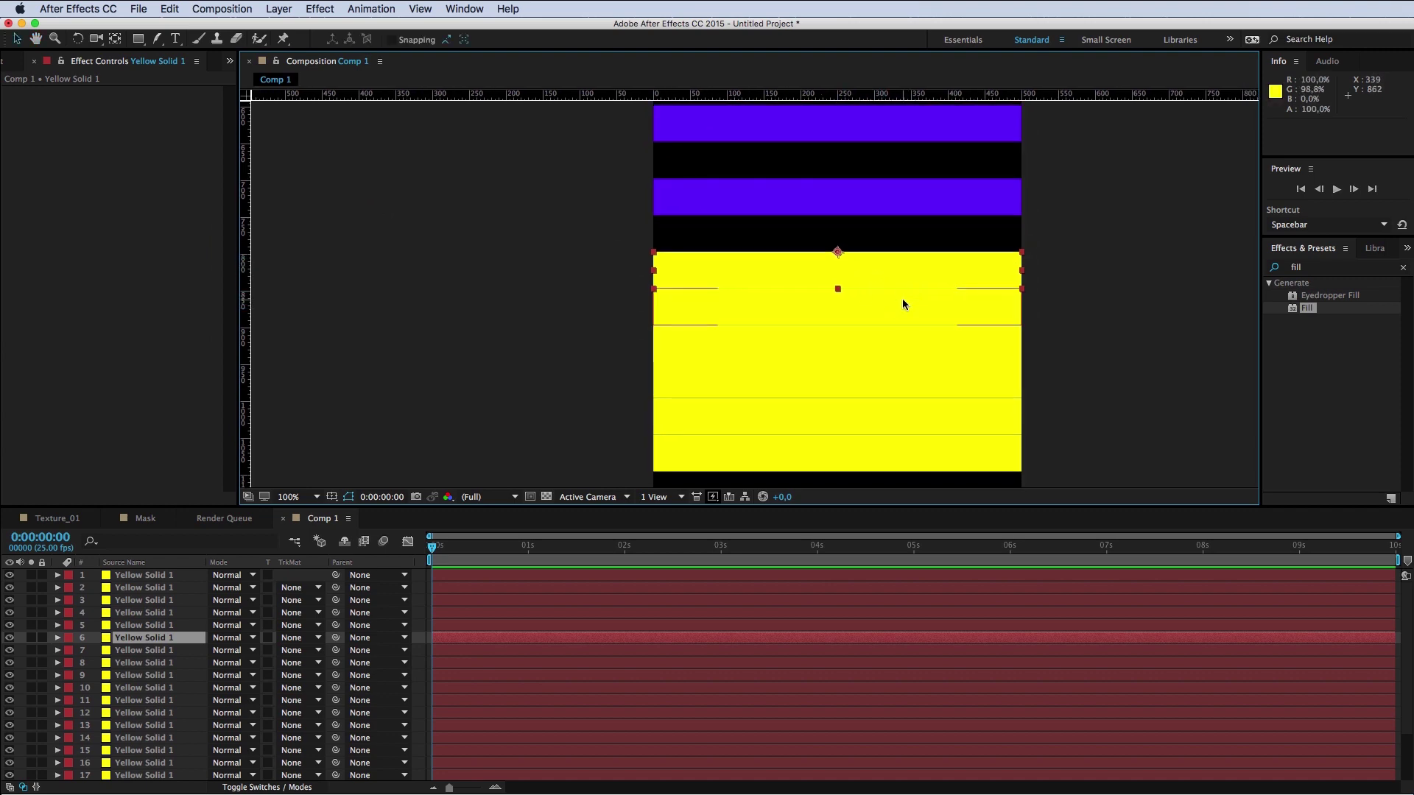
Step: Apply a Fill effect to a yellow band and colour it pinkish red FF004E
{"action": "left_click_drag", "start_coordinate": [1307, 308], "coordinate": [707, 625]}
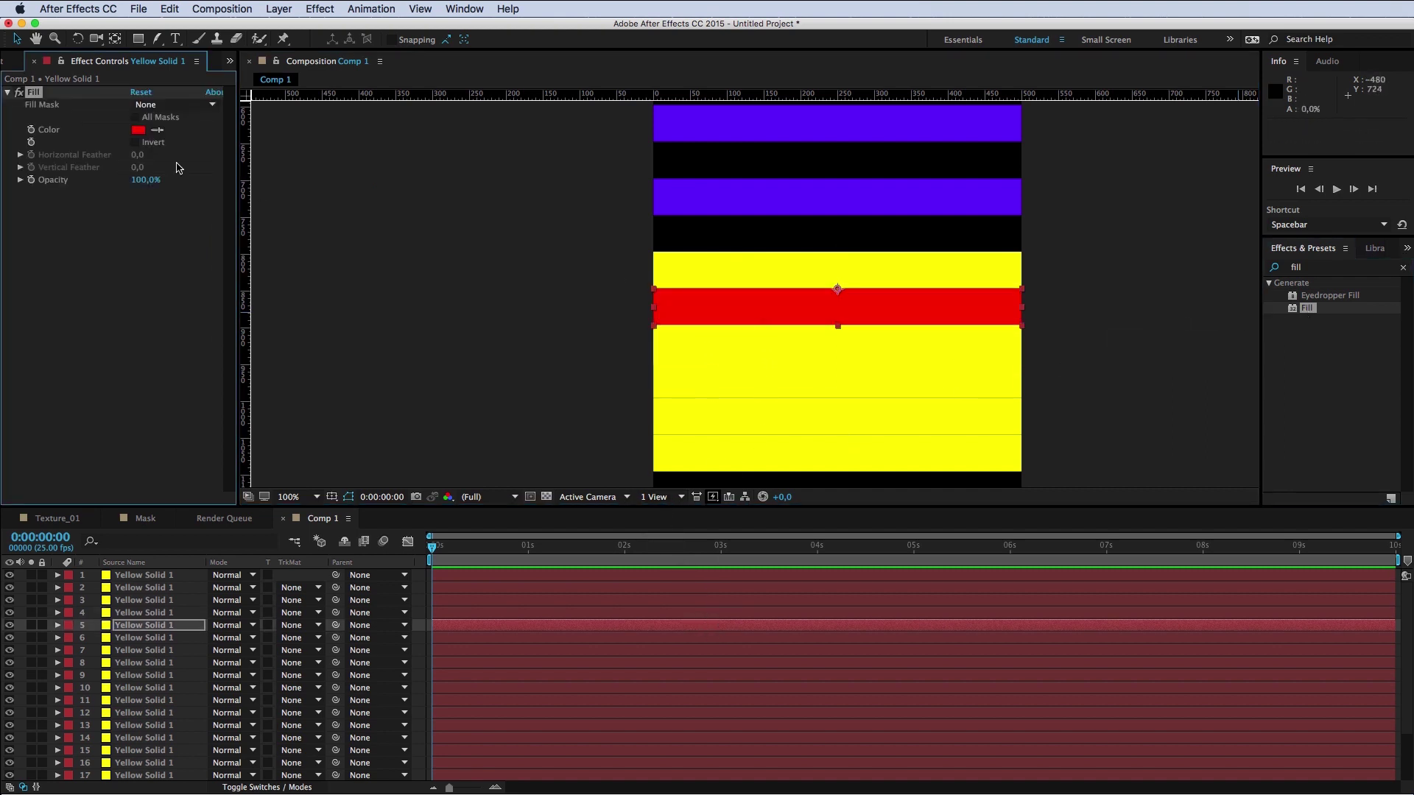
{"action": "left_click", "coordinate": [139, 130]}
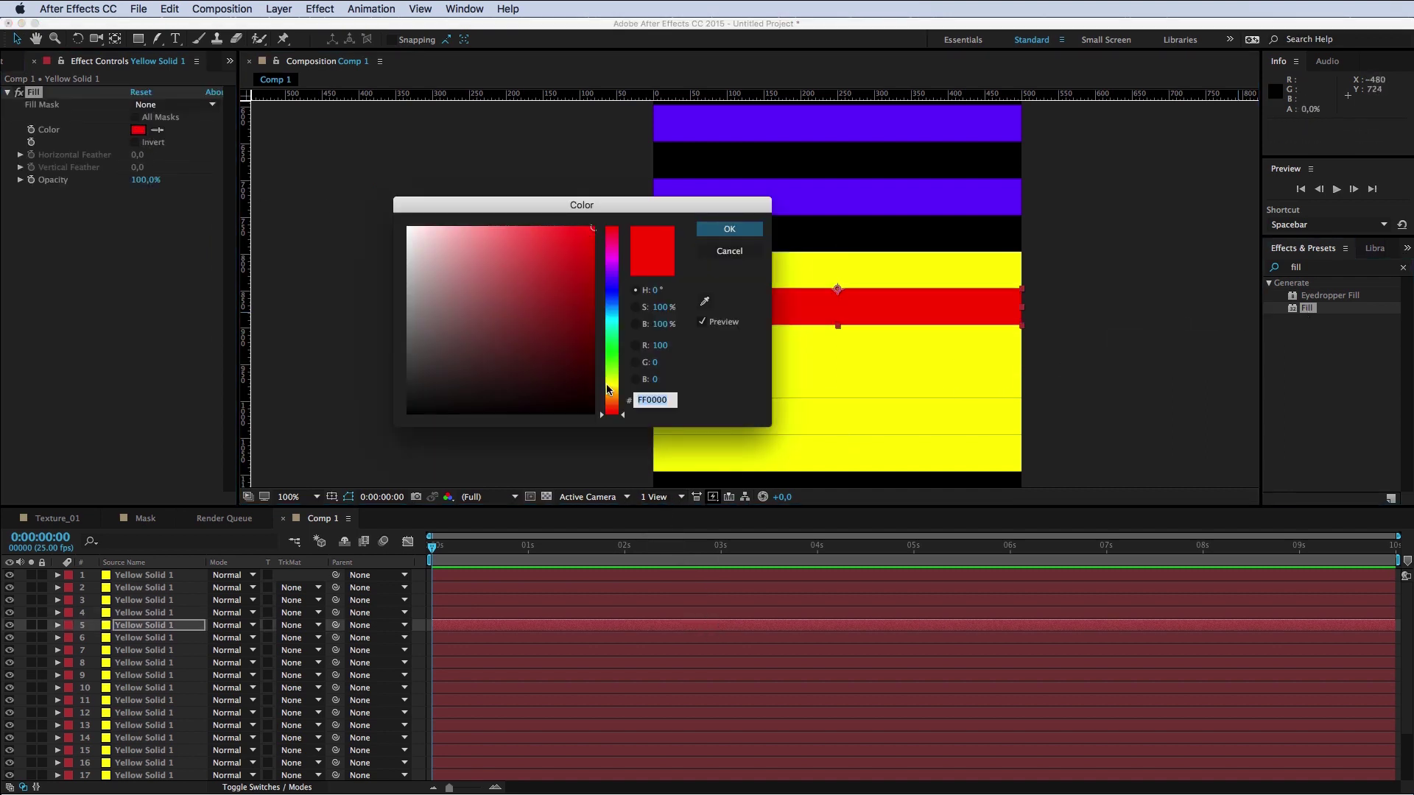
{"action": "left_click_drag", "start_coordinate": [609, 389], "coordinate": [619, 238]}
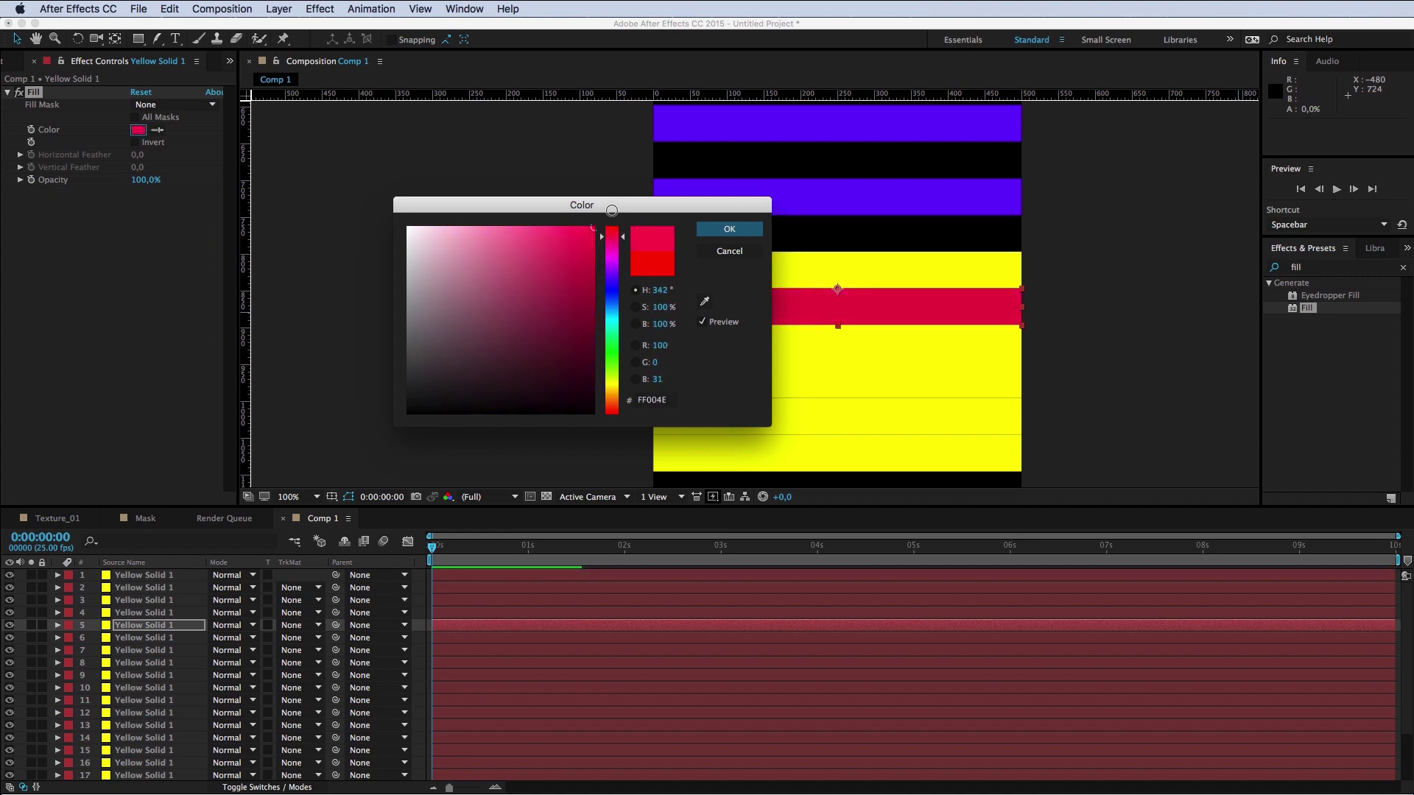
{"action": "left_click", "coordinate": [729, 229]}
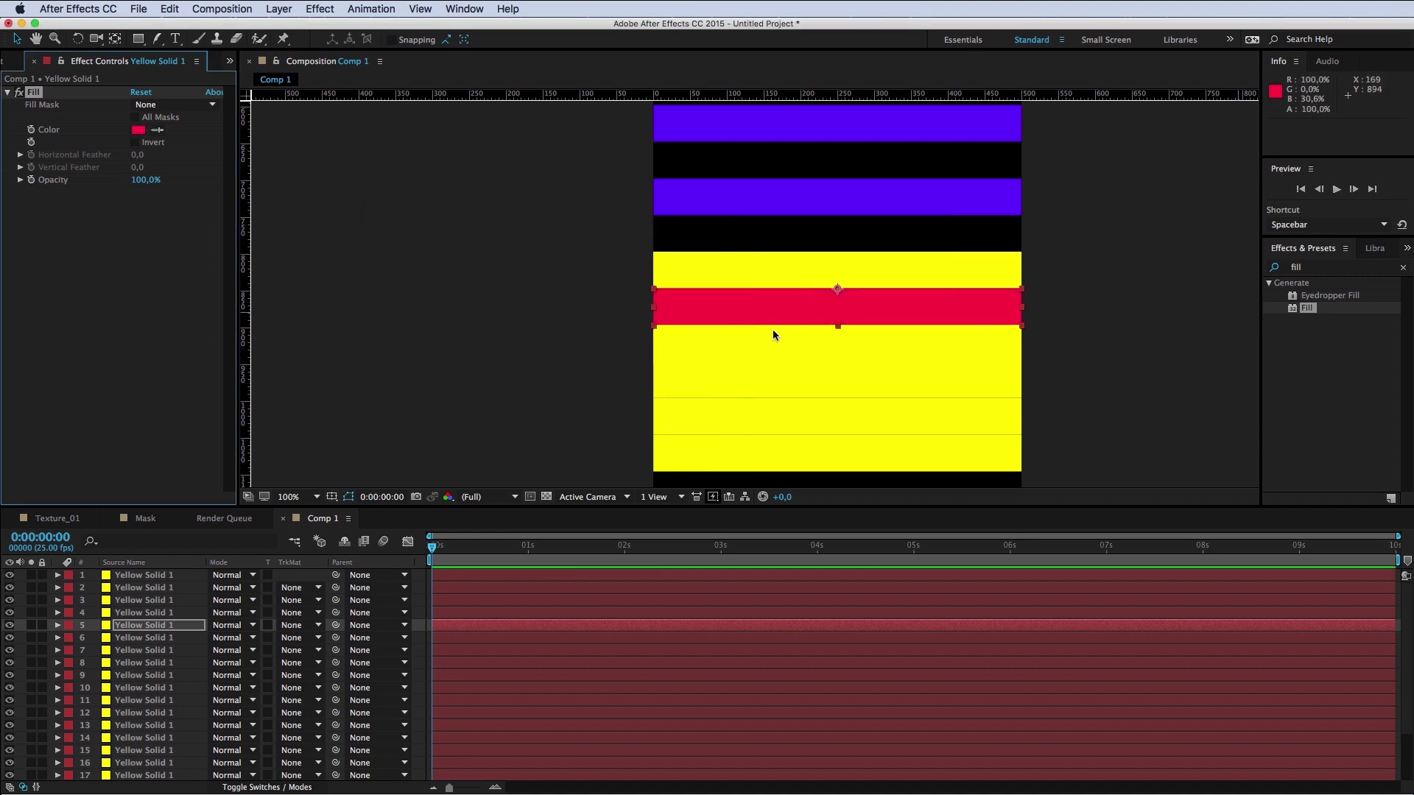
Step: Give the yellow band below a Fill effect coloured cyan
{"action": "left_click", "coordinate": [755, 347]}
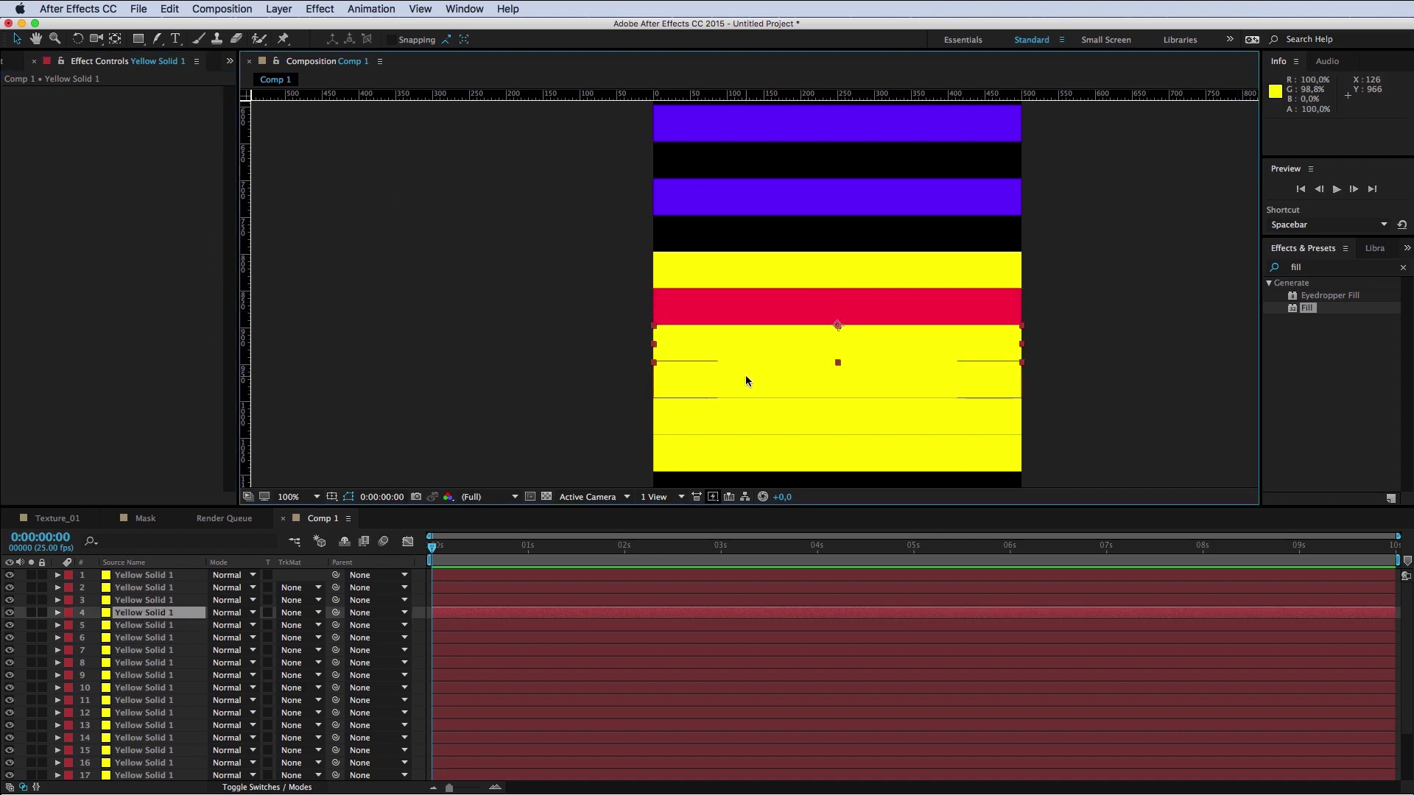
{"action": "left_click", "coordinate": [745, 374], "text": "shift"}
{"action": "mouse_move", "coordinate": [1307, 308]}
{"action": "left_mouse_down"}
{"action": "mouse_move", "coordinate": [1140, 337]}
{"action": "mouse_move", "coordinate": [725, 355]}
{"action": "left_mouse_up"}
{"action": "left_click", "coordinate": [138, 131]}
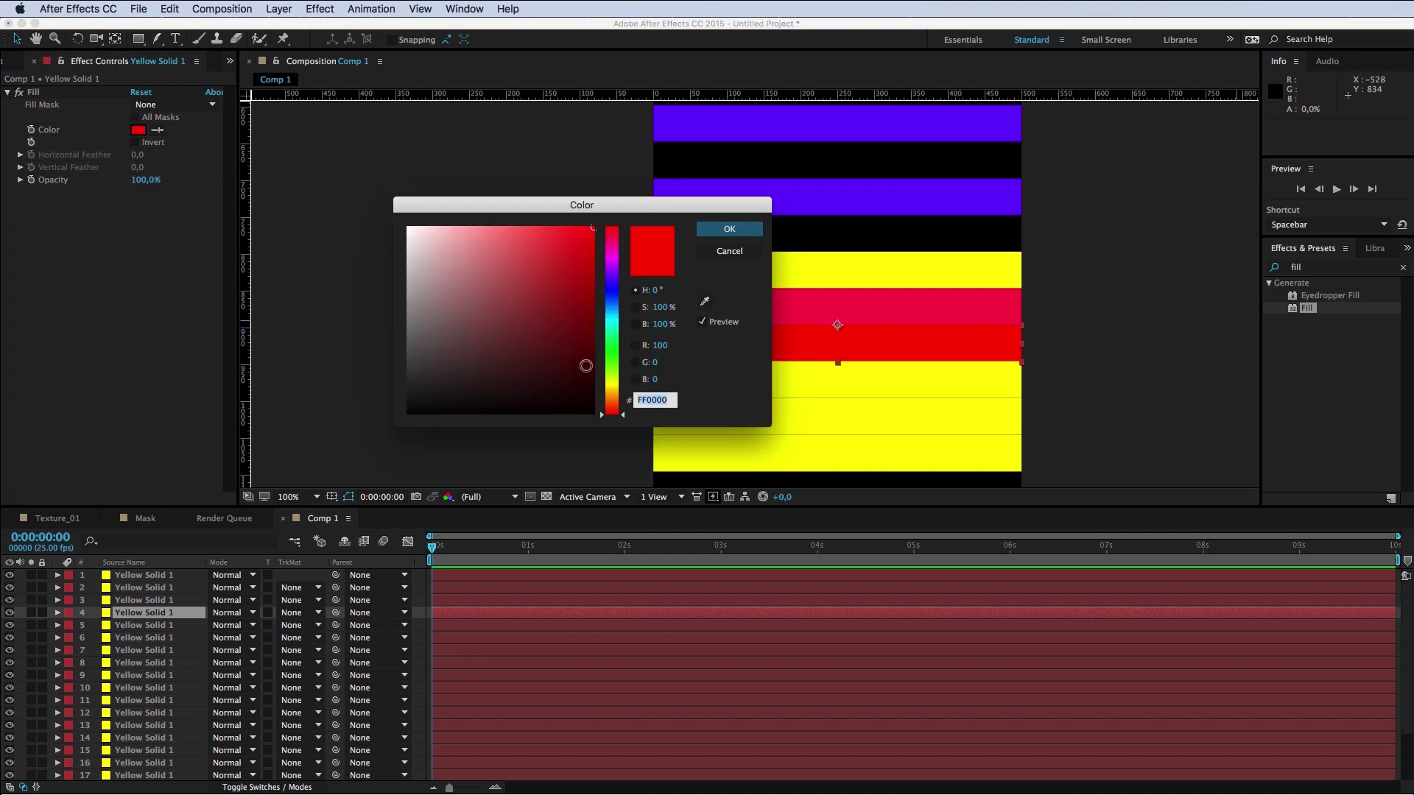
{"action": "left_click_drag", "start_coordinate": [611, 347], "coordinate": [625, 325]}
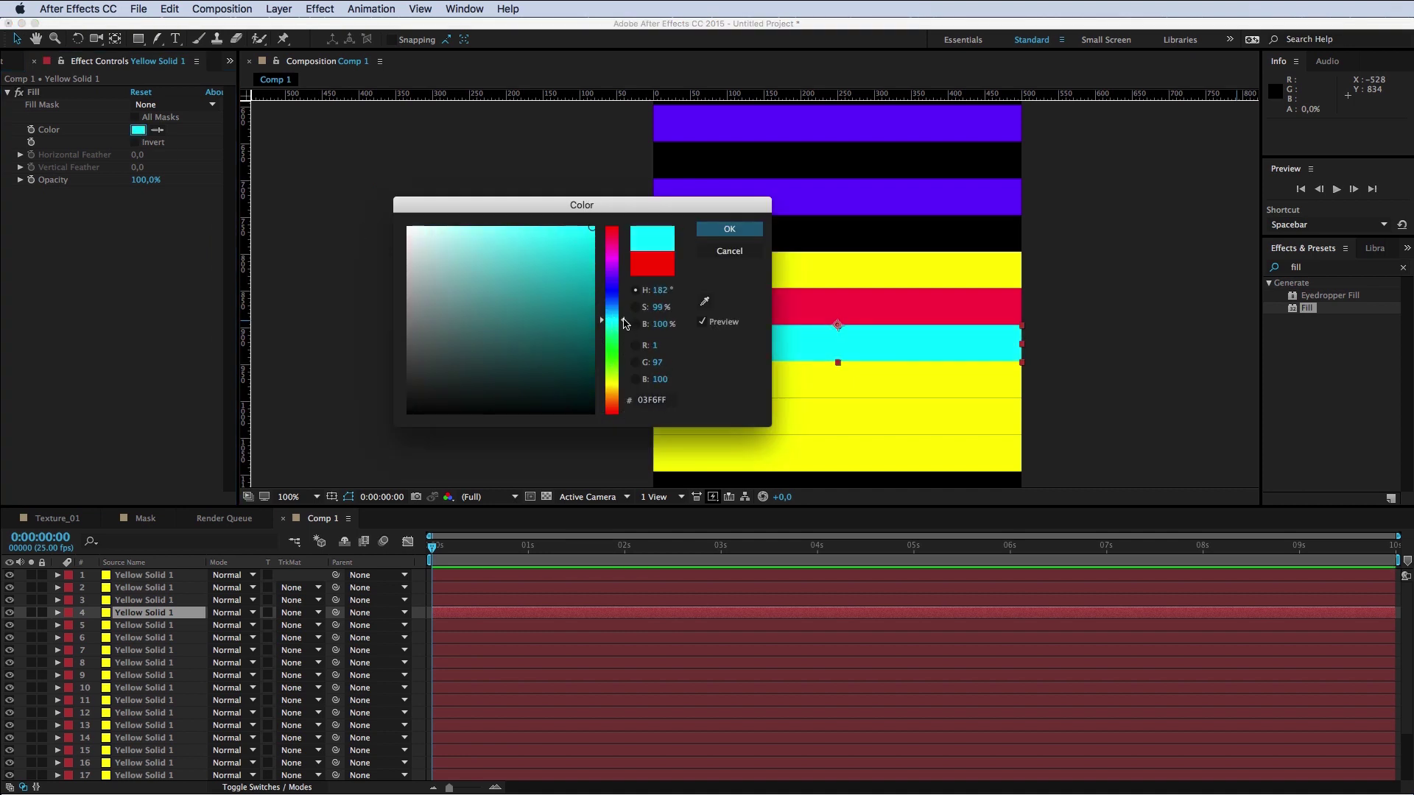
{"action": "left_click", "coordinate": [729, 229]}
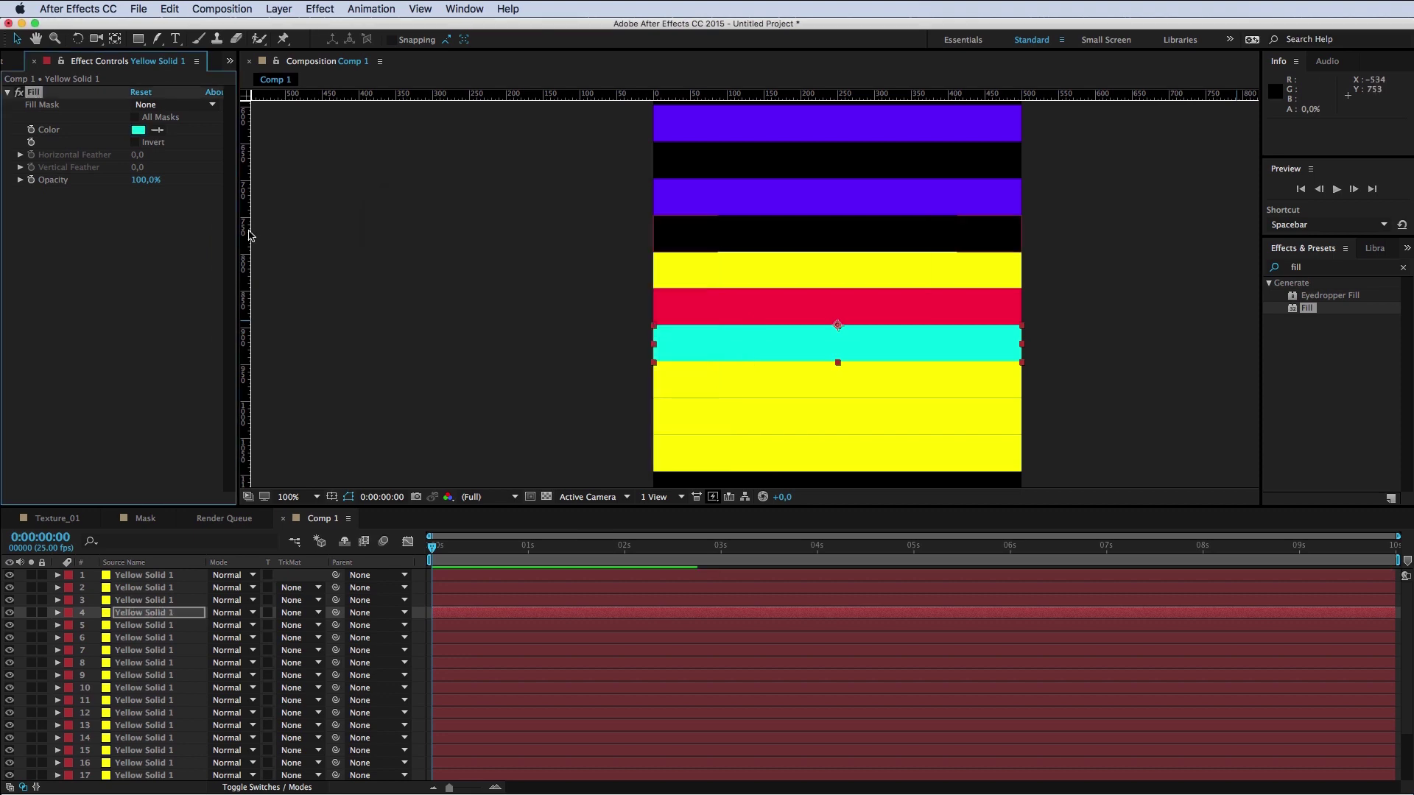
Step: Paste the cyan Fill onto the next yellow band down
{"action": "left_click", "coordinate": [722, 383]}
{"action": "key", "text": "ctrl+v"}
{"action": "left_click", "coordinate": [584, 400]}
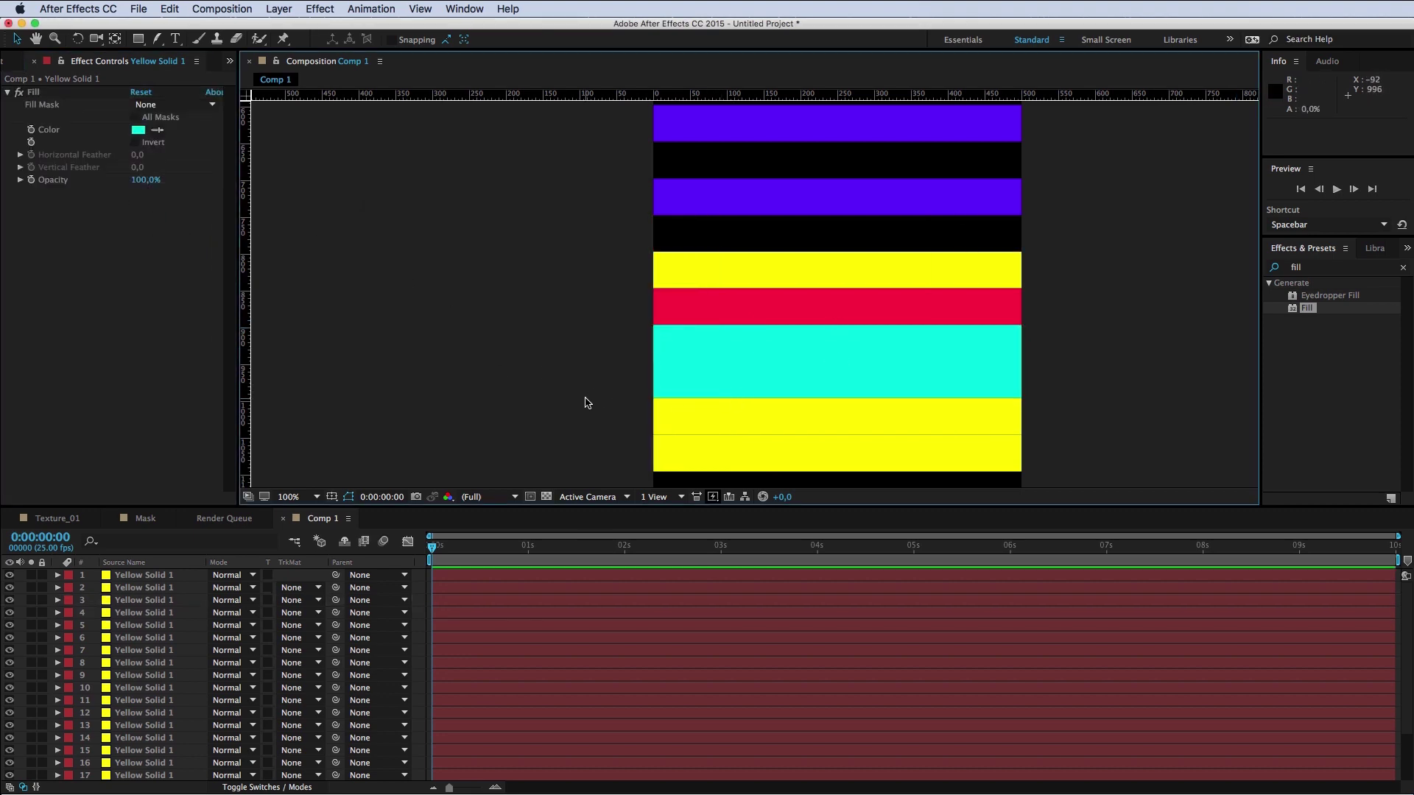
{"action": "left_click", "coordinate": [740, 425]}
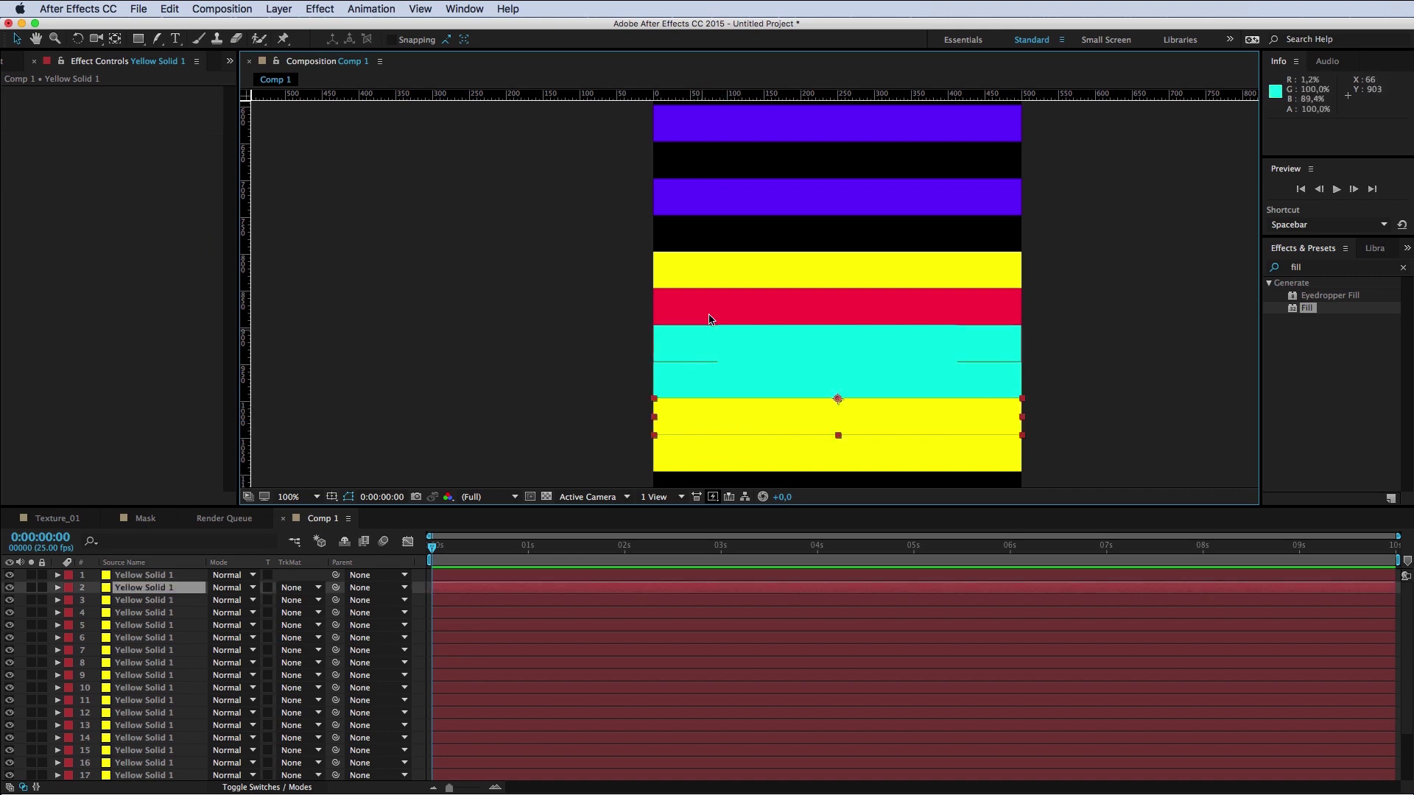
Step: Copy the pinkish-red Fill and paste it onto yellow band layer 2 below the cyan
{"action": "left_click", "coordinate": [751, 313]}
{"action": "left_click", "coordinate": [37, 93]}
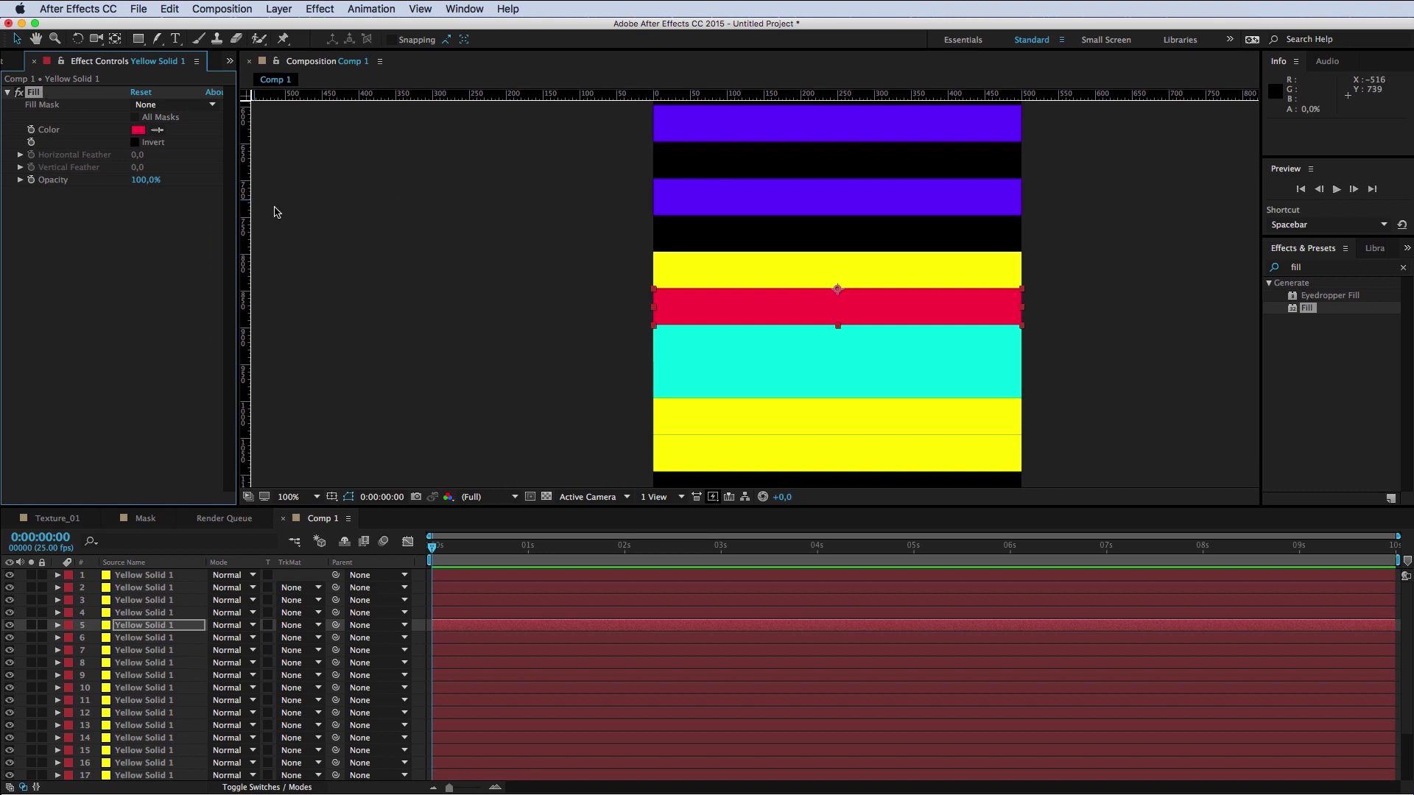
{"action": "left_click", "coordinate": [710, 408]}
{"action": "key", "text": "ctrl+v"}
{"action": "left_click", "coordinate": [528, 399]}
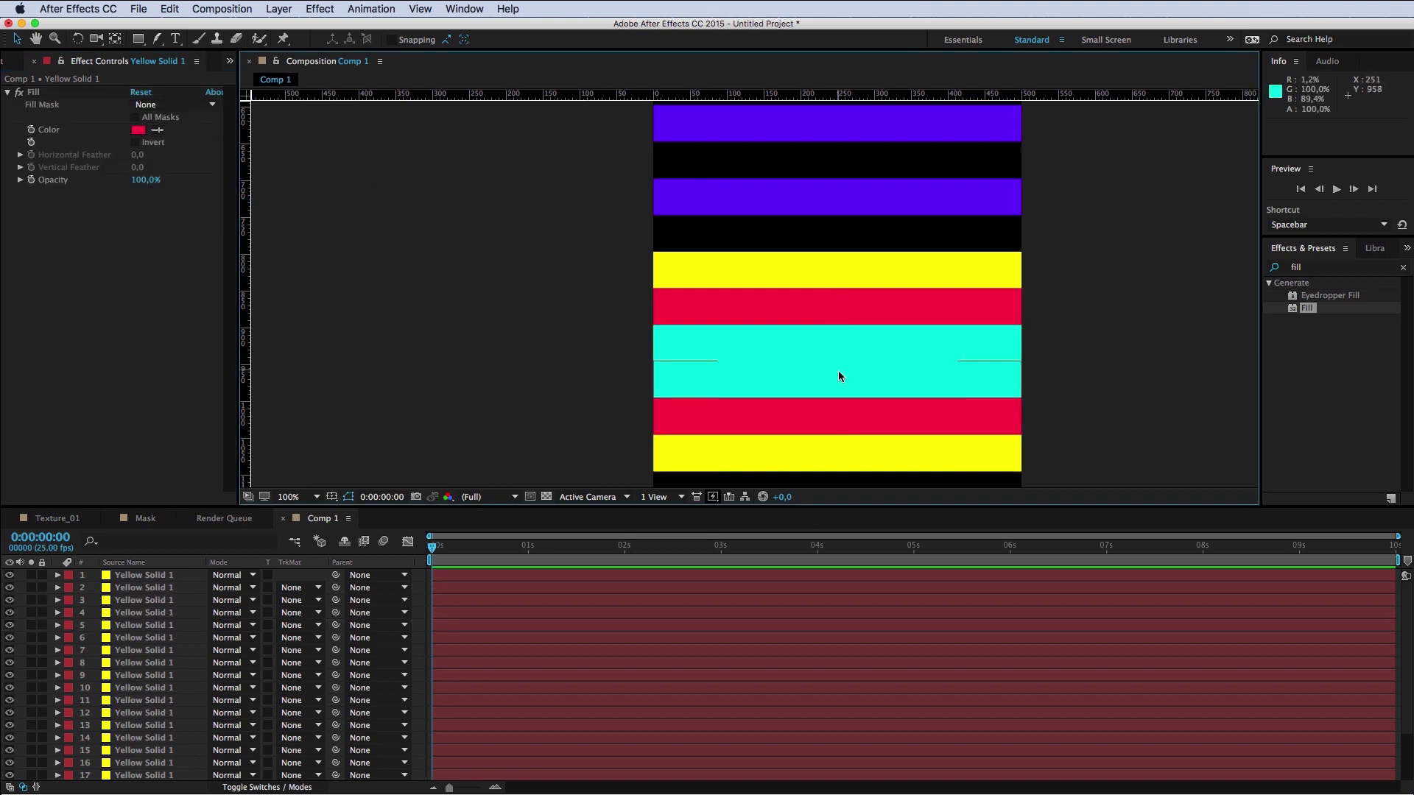
{"action": "scroll", "coordinate": [839, 375], "scroll_direction": "down", "scroll_amount": 3}
Step: Play and stop a preview of the striped composition
{"action": "scroll", "coordinate": [869, 361], "scroll_direction": "up", "scroll_amount": 1}
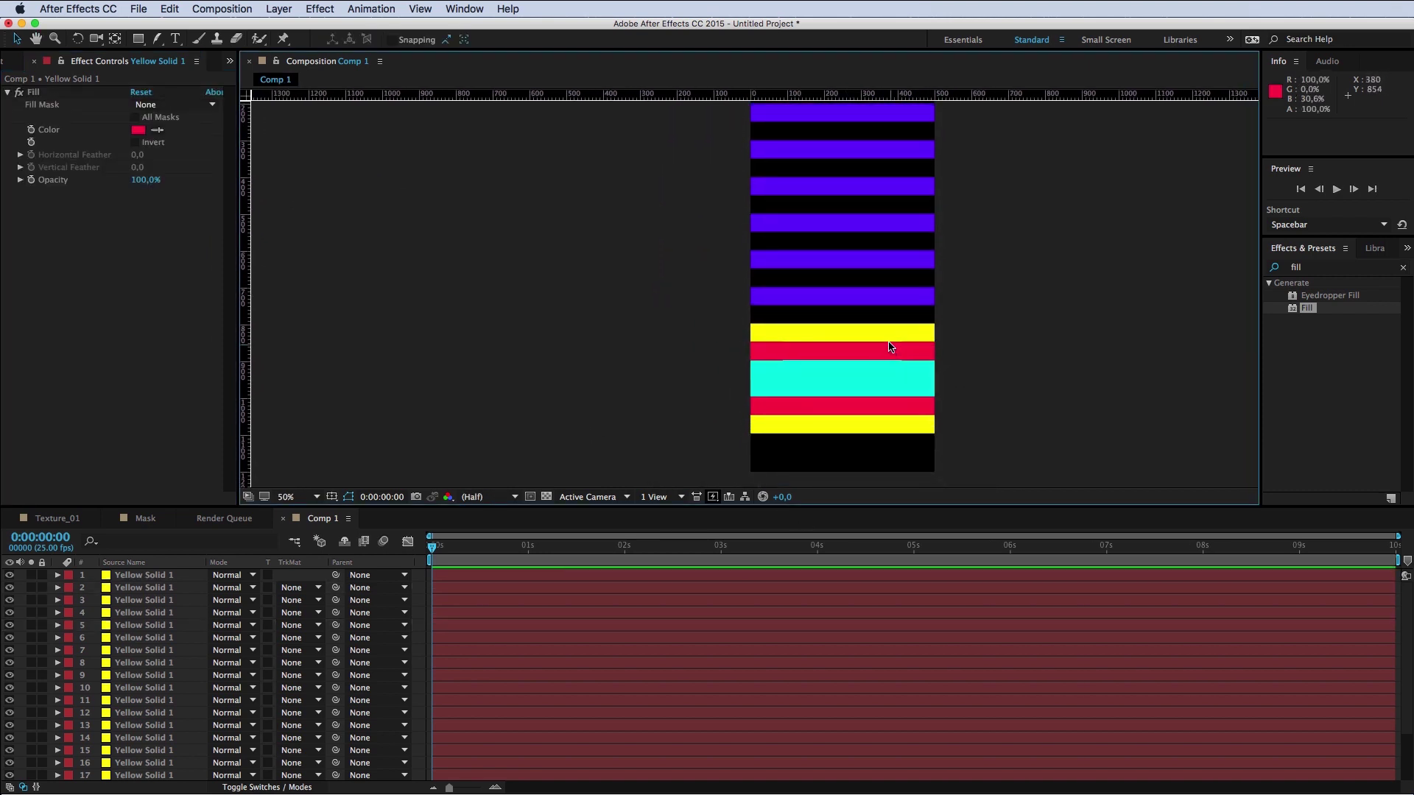
{"action": "scroll", "coordinate": [888, 361], "scroll_direction": "down", "scroll_amount": 1}
{"action": "key", "text": "space"}
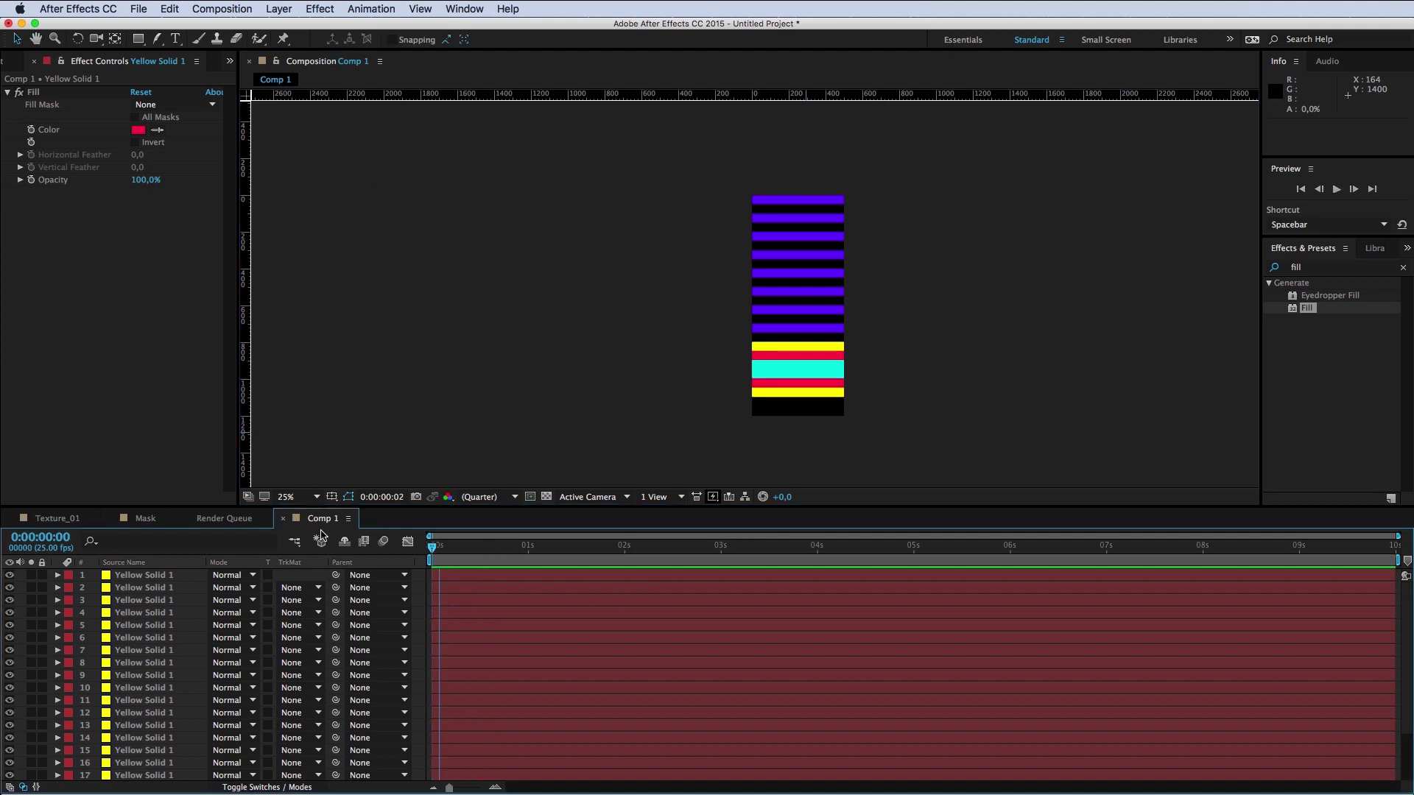
{"action": "key", "text": "space"}
{"action": "scroll", "coordinate": [767, 423], "scroll_direction": "up", "scroll_amount": 2}
{"action": "scroll", "coordinate": [660, 317], "scroll_direction": "right", "scroll_amount": 2}
Step: Show the transparency checkerboard and maximize the Composition panel at 50% zoom
{"action": "key", "text": "v"}
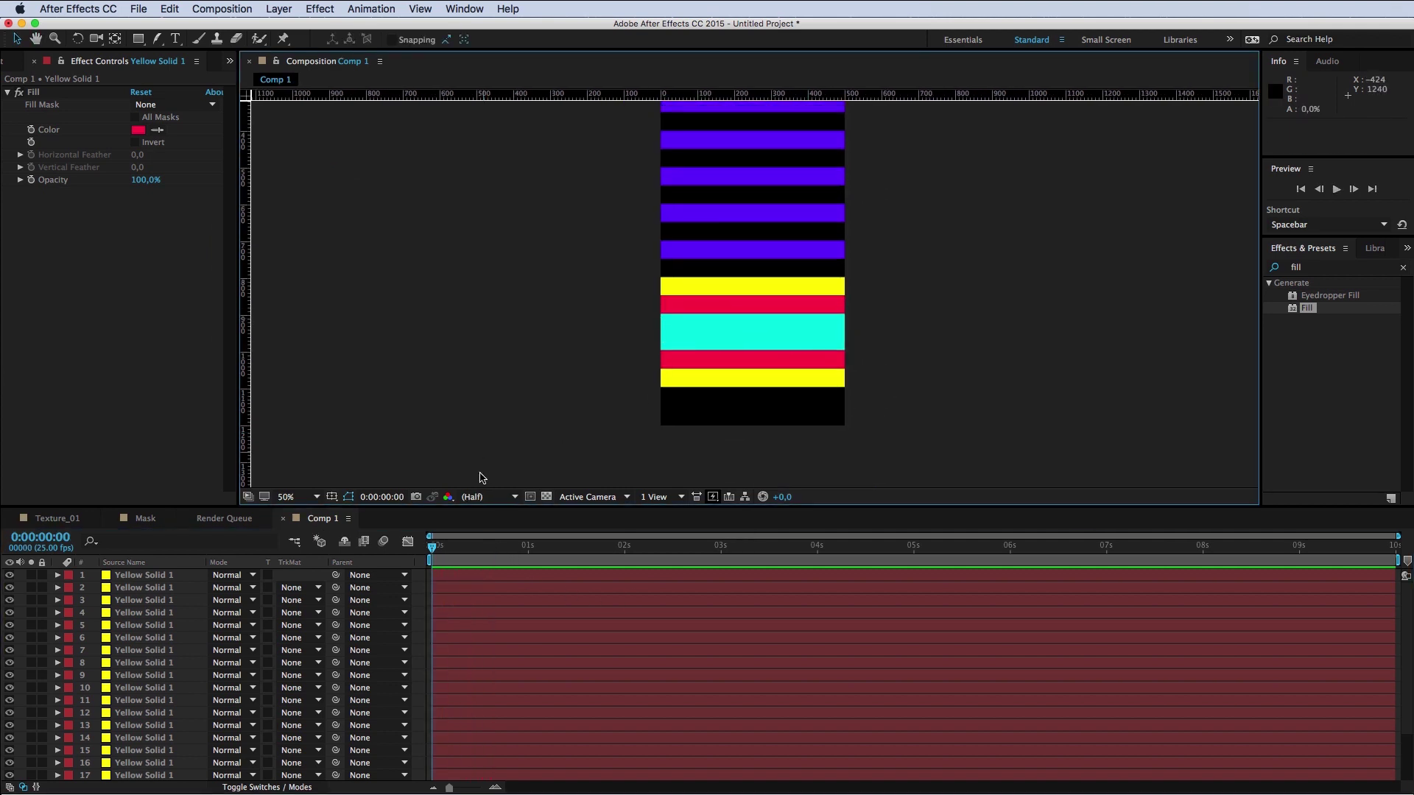
{"action": "left_click", "coordinate": [549, 497]}
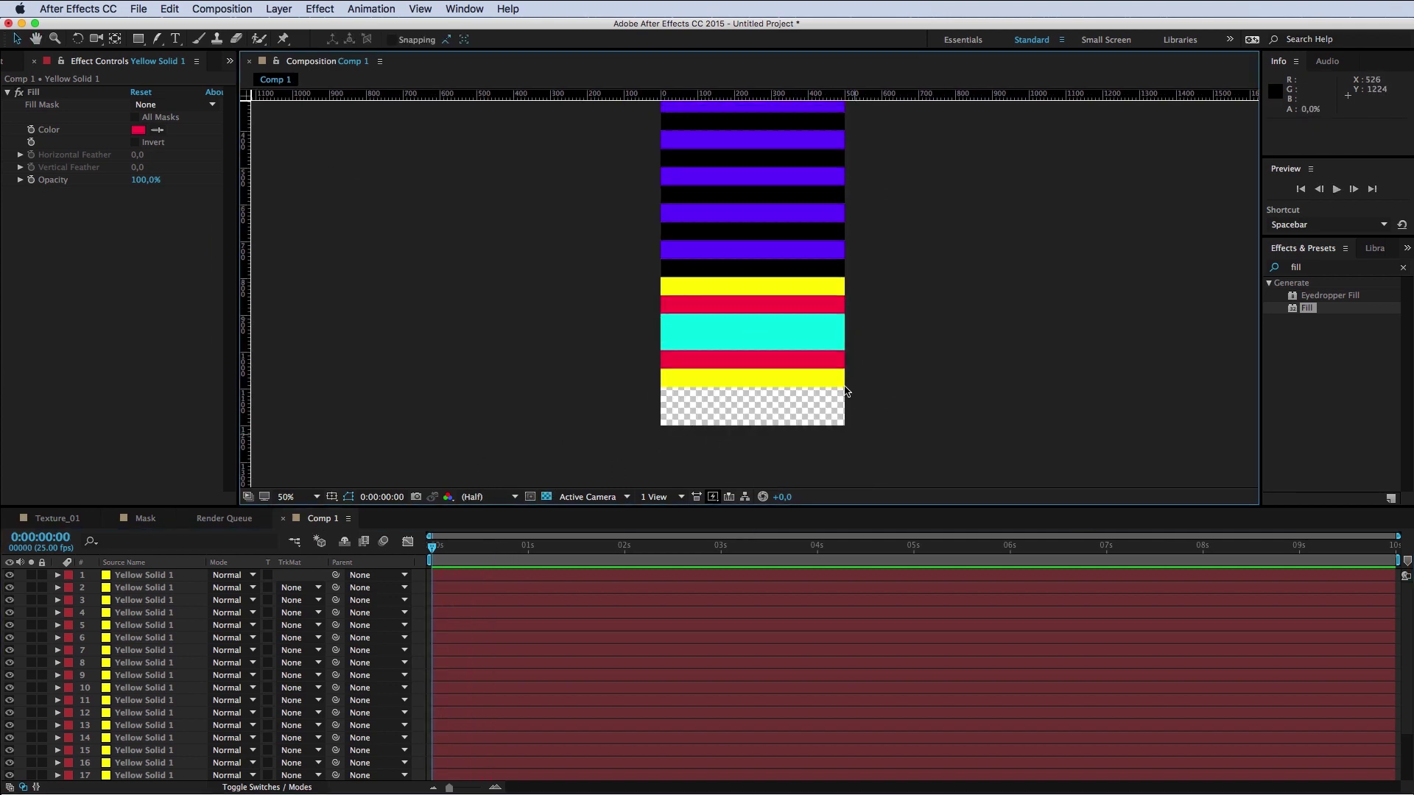
{"action": "mouse_move", "coordinate": [678, 378]}
{"action": "left_mouse_down"}
{"action": "mouse_move", "coordinate": [699, 573]}
{"action": "mouse_move", "coordinate": [685, 439]}
{"action": "left_mouse_up"}
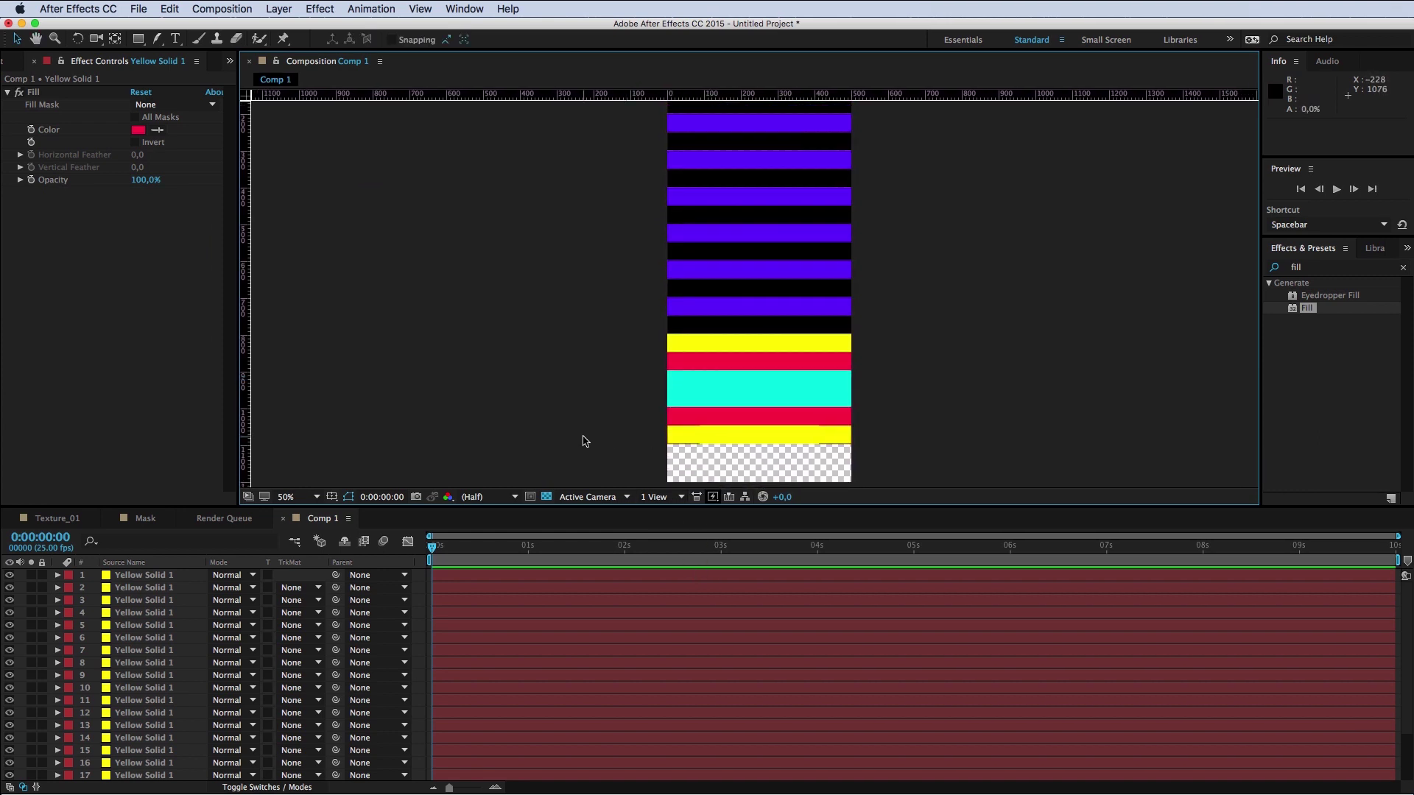
{"action": "key", "text": "comma"}
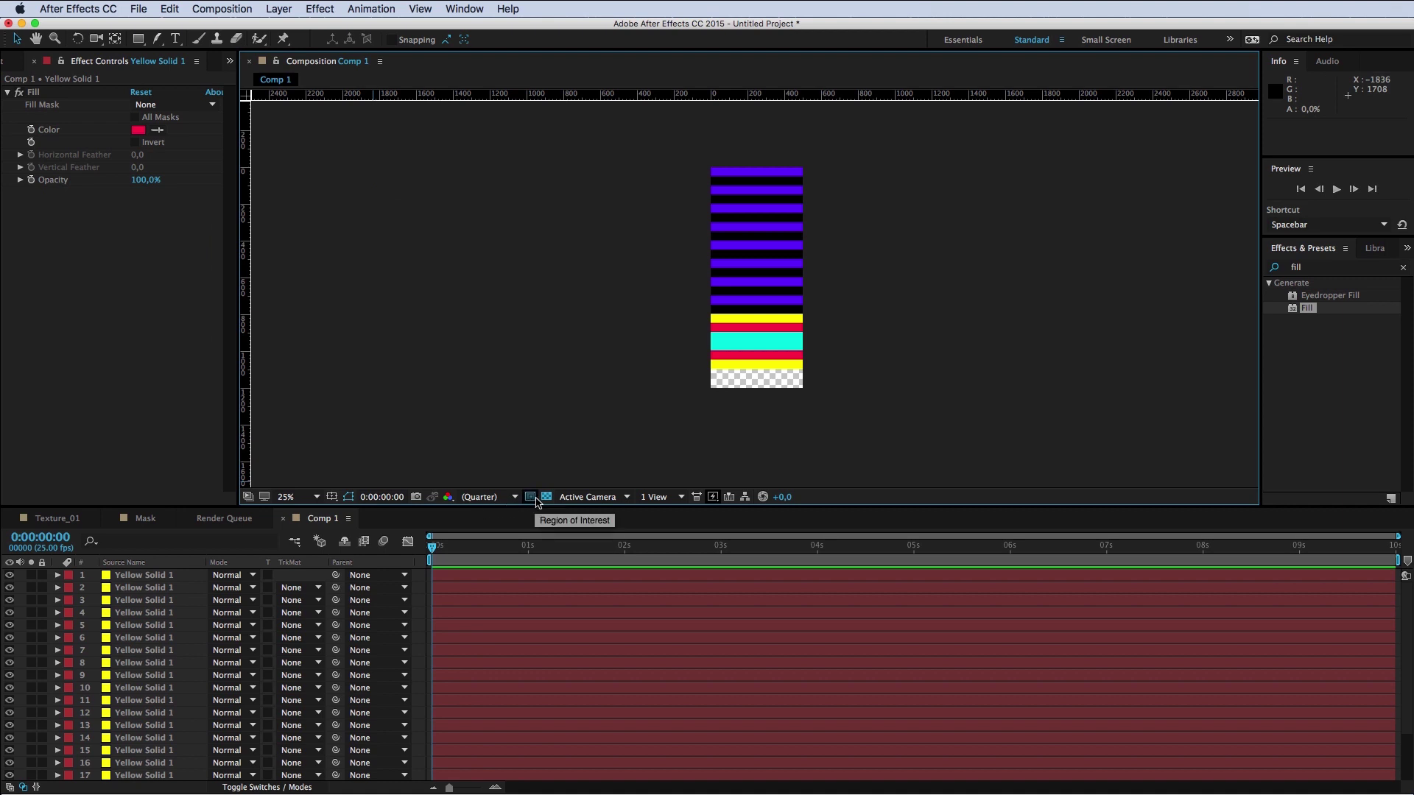
{"action": "key", "text": "period"}
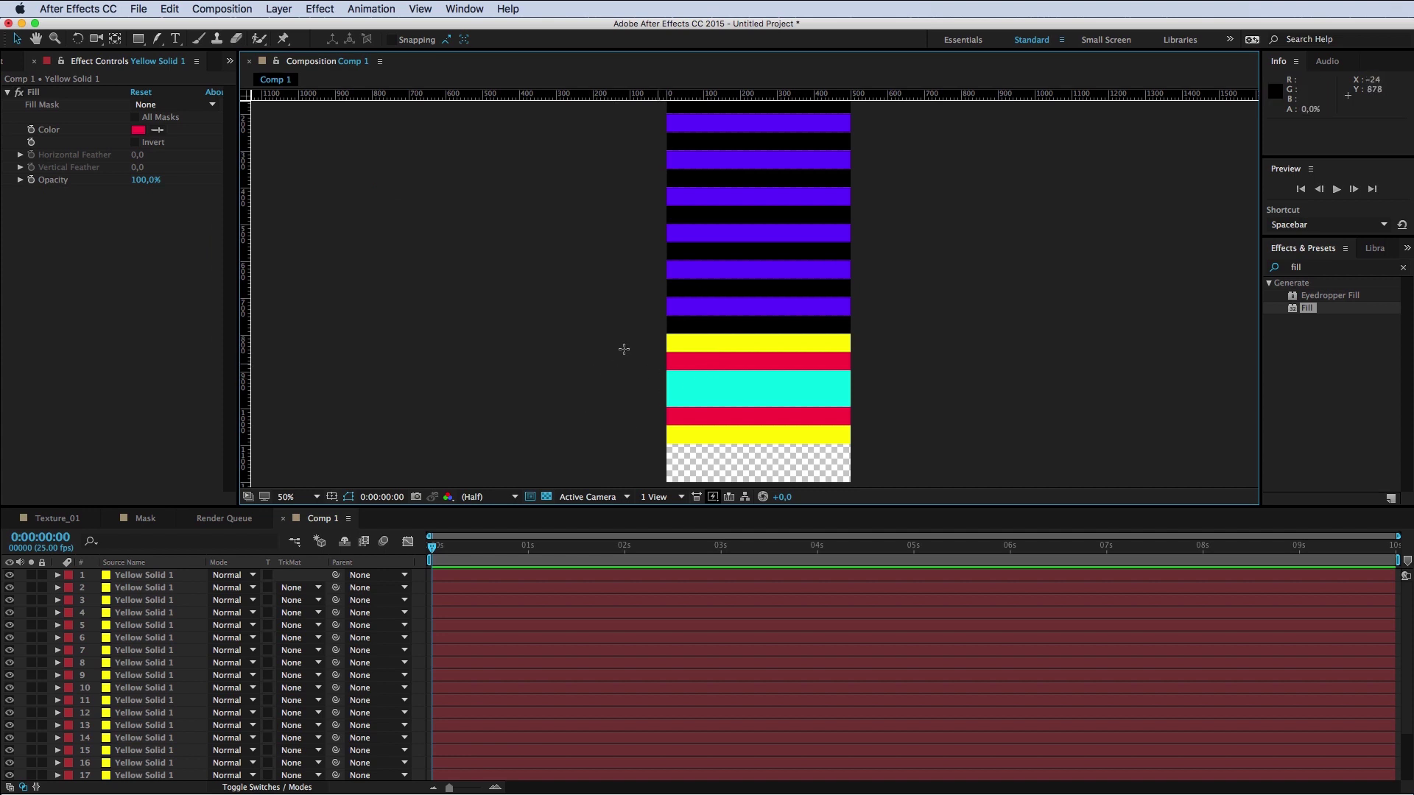
{"action": "key", "text": "grave"}
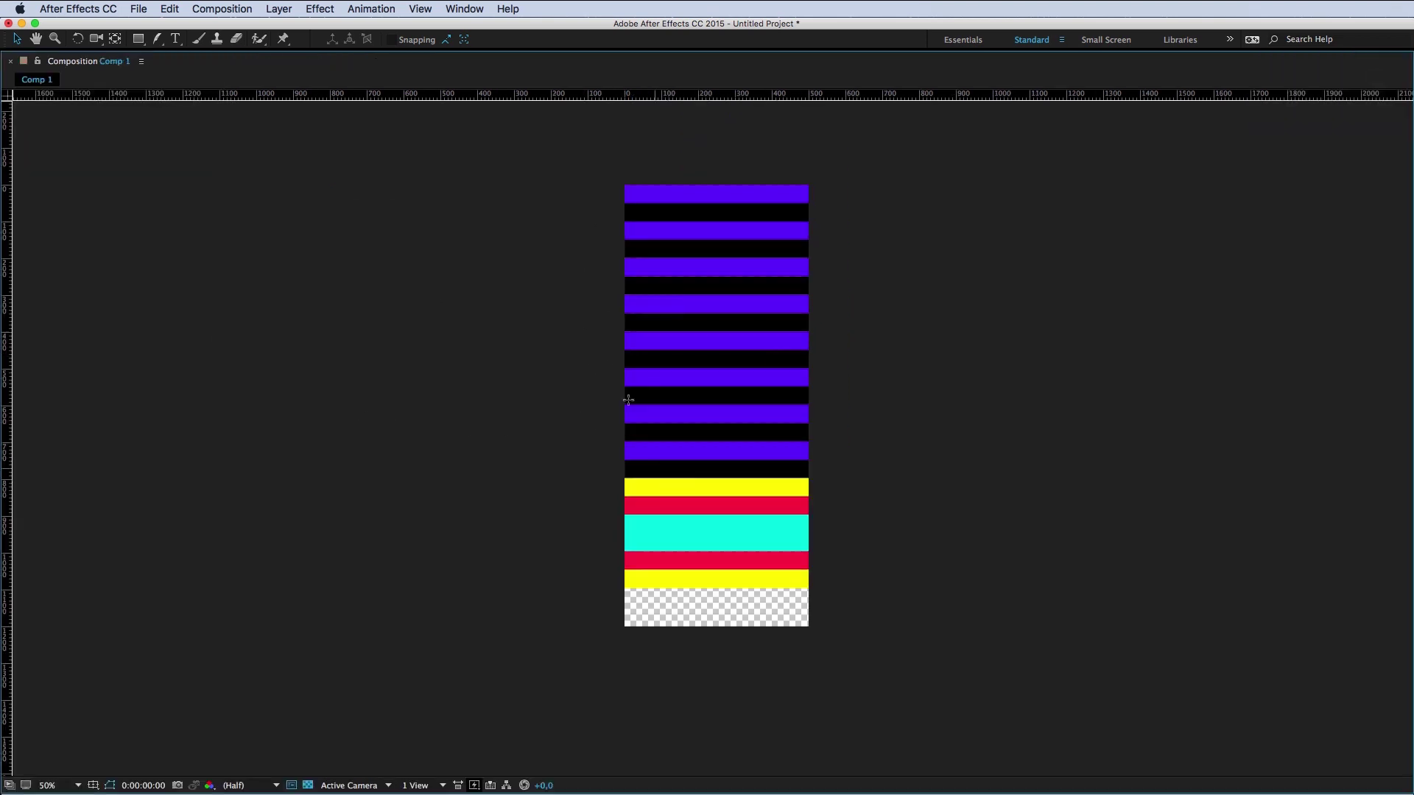
Step: Draw a region of interest around the stripes, bottom edge at the last yellow stripe
{"action": "key", "text": "shift+slash"}
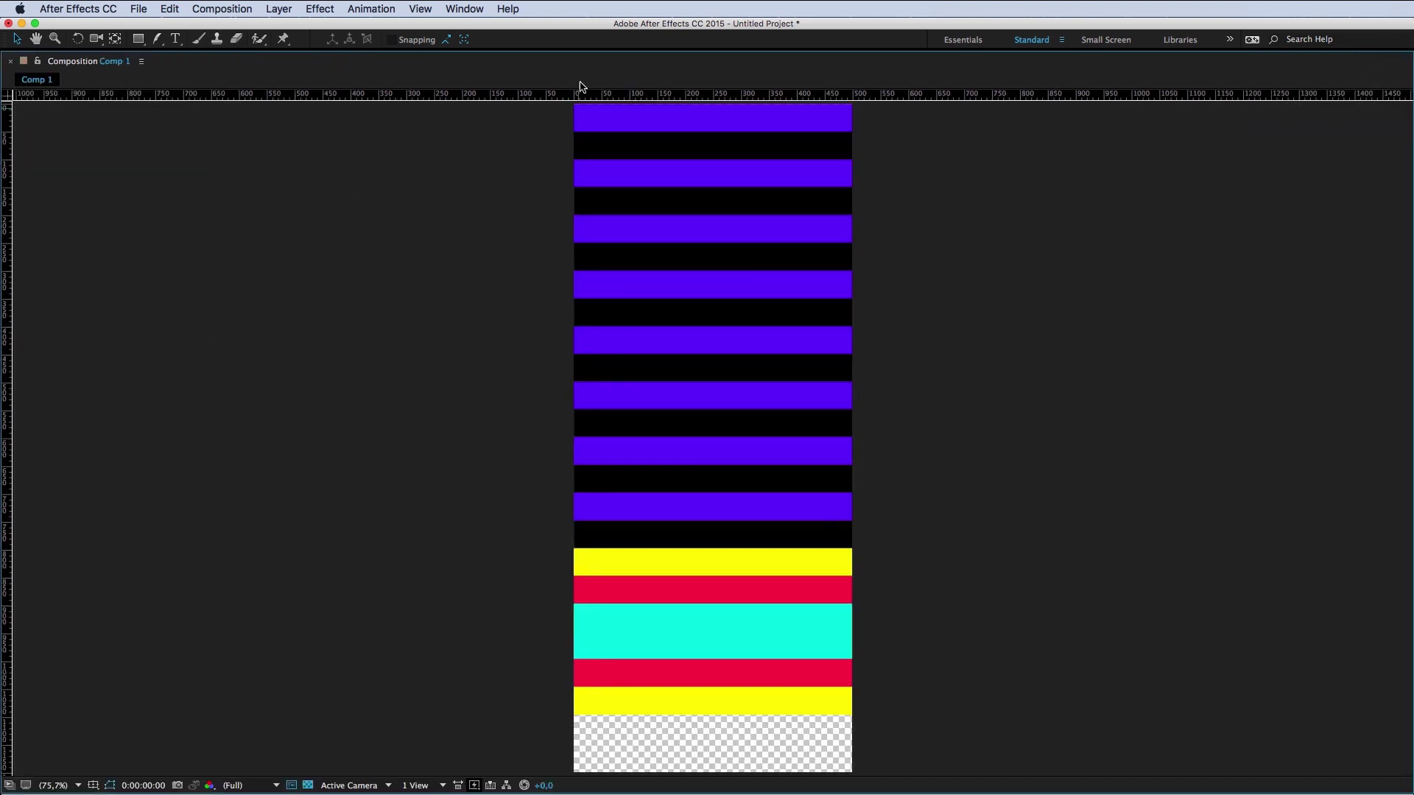
{"action": "left_click_drag", "start_coordinate": [621, 156], "coordinate": [900, 720]}
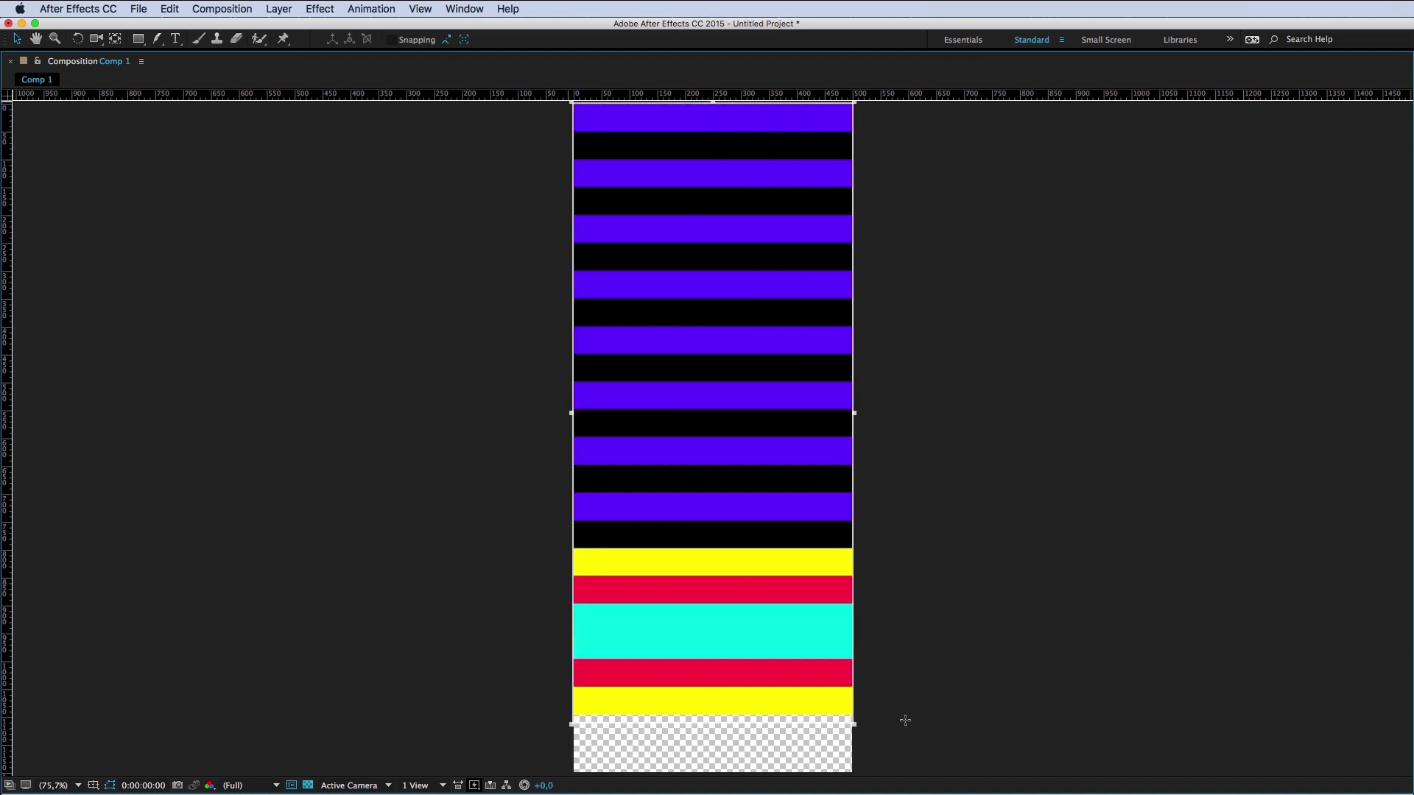
{"action": "scroll", "coordinate": [877, 626], "scroll_direction": "down", "scroll_amount": 5}
{"action": "scroll", "coordinate": [710, 572], "scroll_direction": "up", "scroll_amount": 1, "text": "alt"}
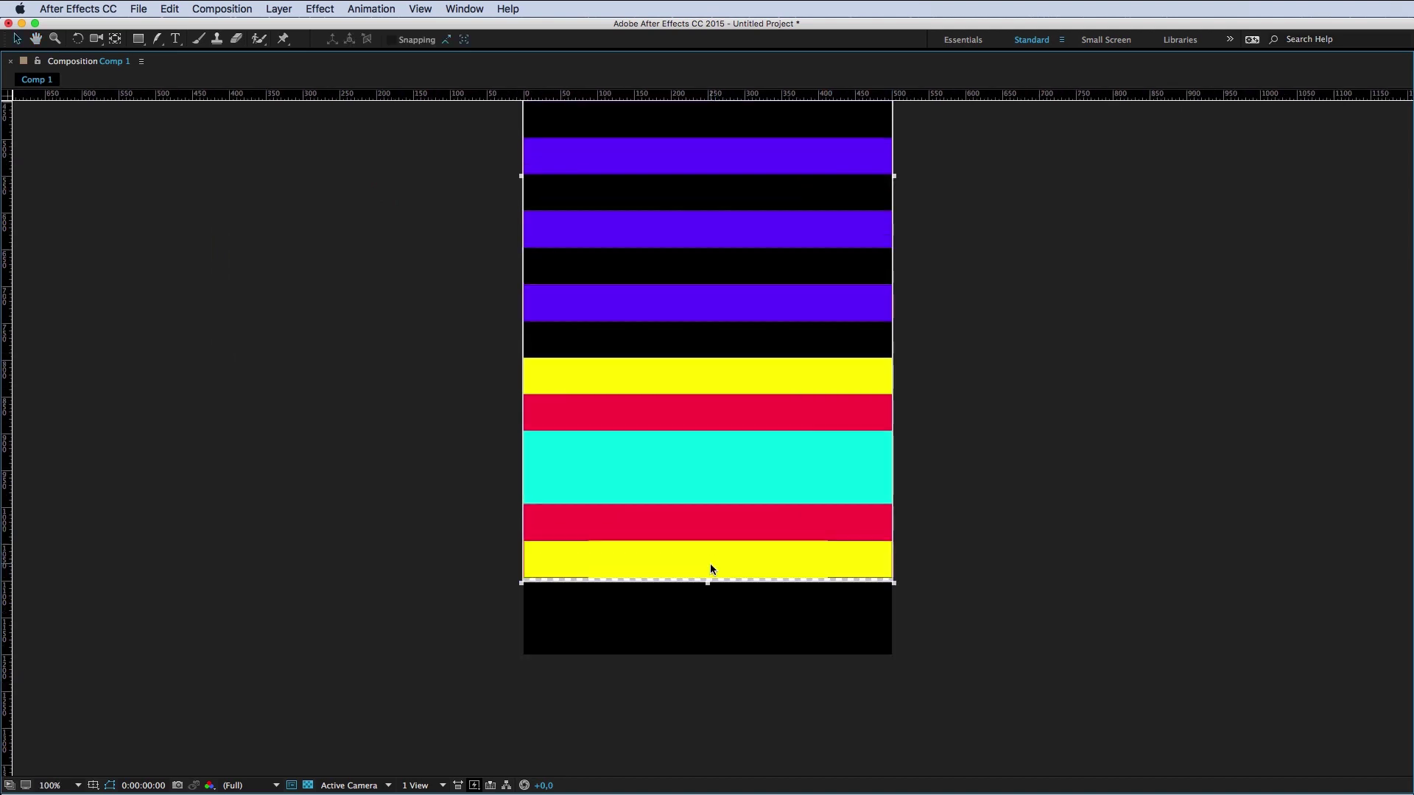
{"action": "scroll", "coordinate": [759, 442], "scroll_direction": "up", "scroll_amount": 4, "text": "alt"}
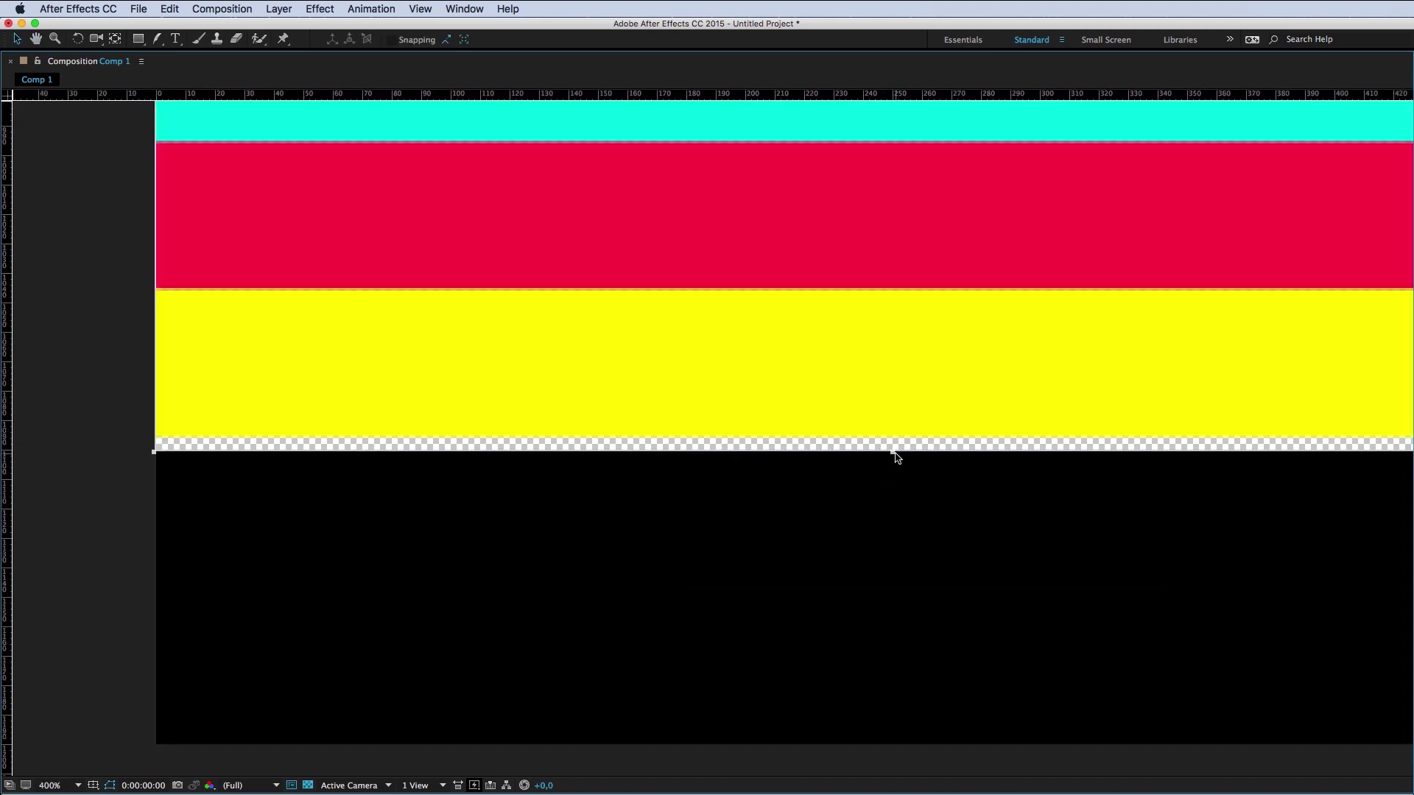
{"action": "left_click_drag", "start_coordinate": [893, 452], "coordinate": [893, 438]}
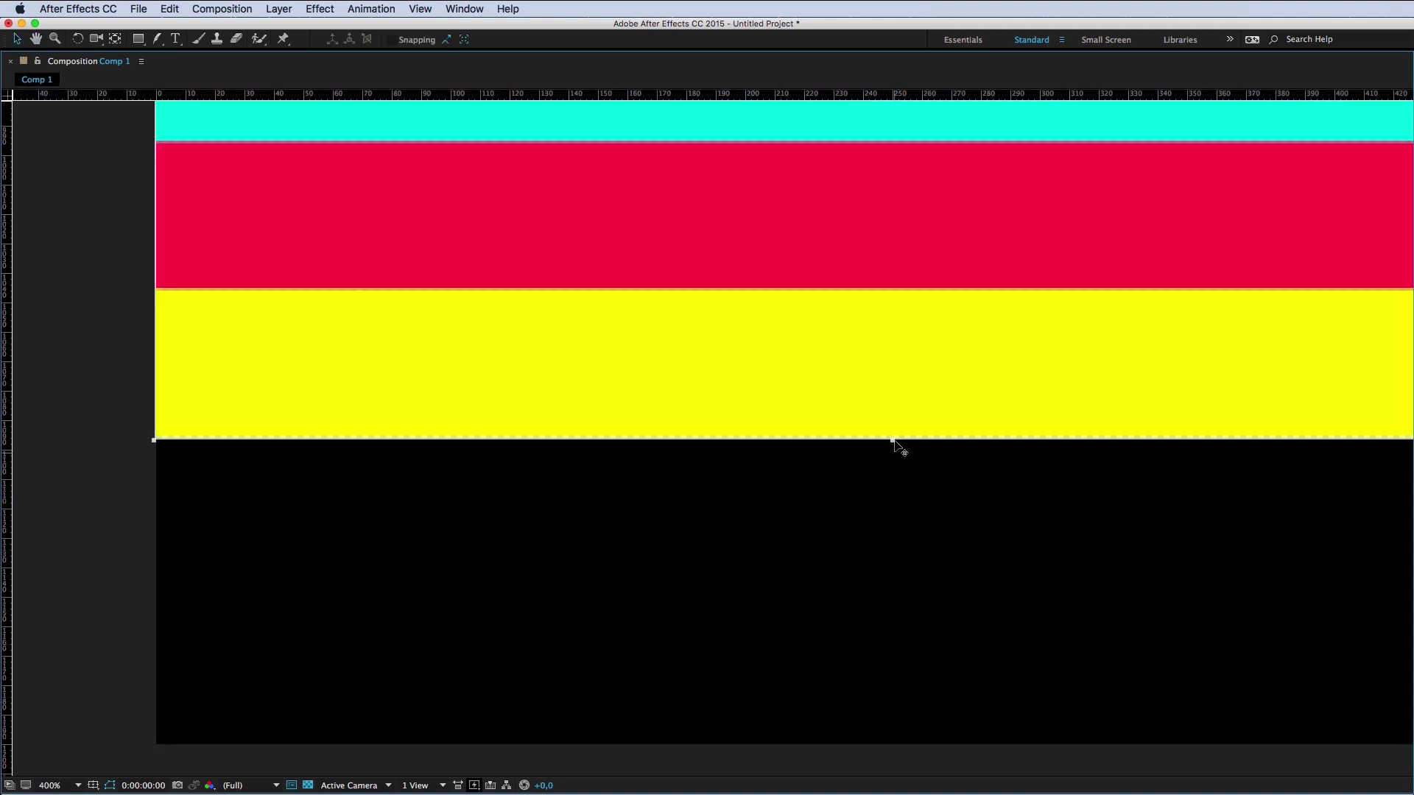
Step: Crop the composition to the region of interest from the Composition menu
{"action": "scroll", "coordinate": [883, 412], "scroll_direction": "down", "scroll_amount": 2, "text": "alt"}
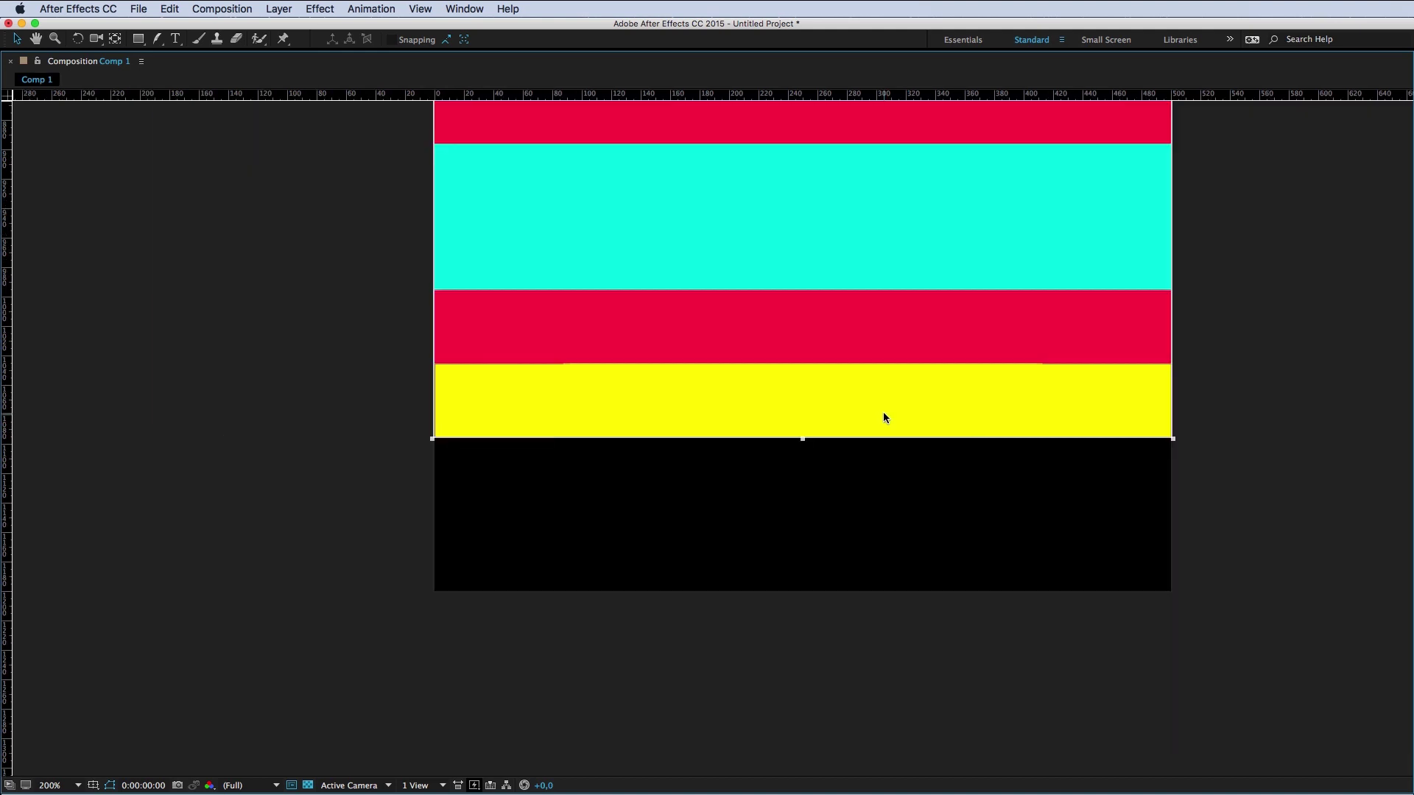
{"action": "scroll", "coordinate": [820, 223], "scroll_direction": "down", "scroll_amount": 2, "text": "alt"}
{"action": "scroll", "coordinate": [842, 418], "scroll_direction": "down", "scroll_amount": 2, "text": "alt"}
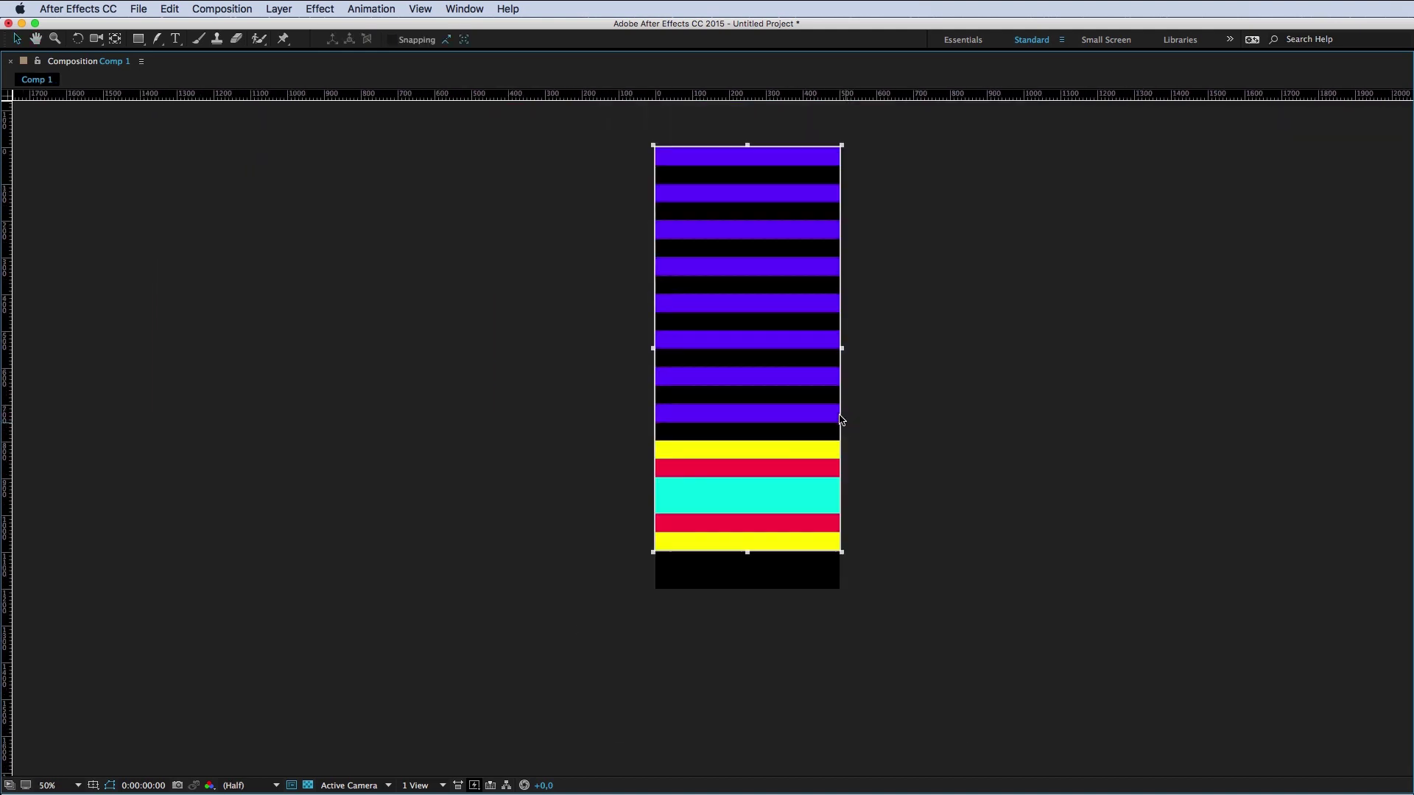
{"action": "left_click", "coordinate": [220, 9]}
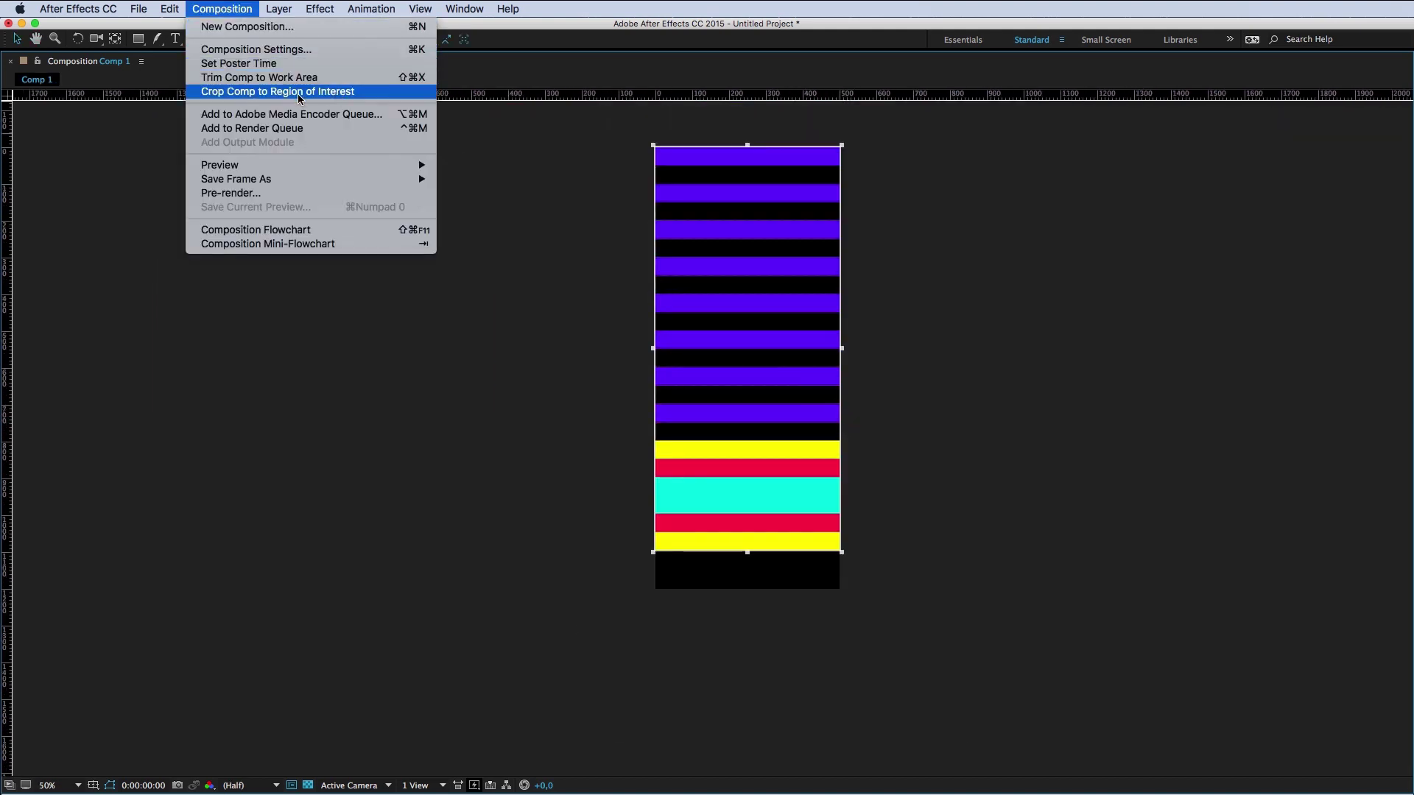
{"action": "left_click", "coordinate": [257, 94]}
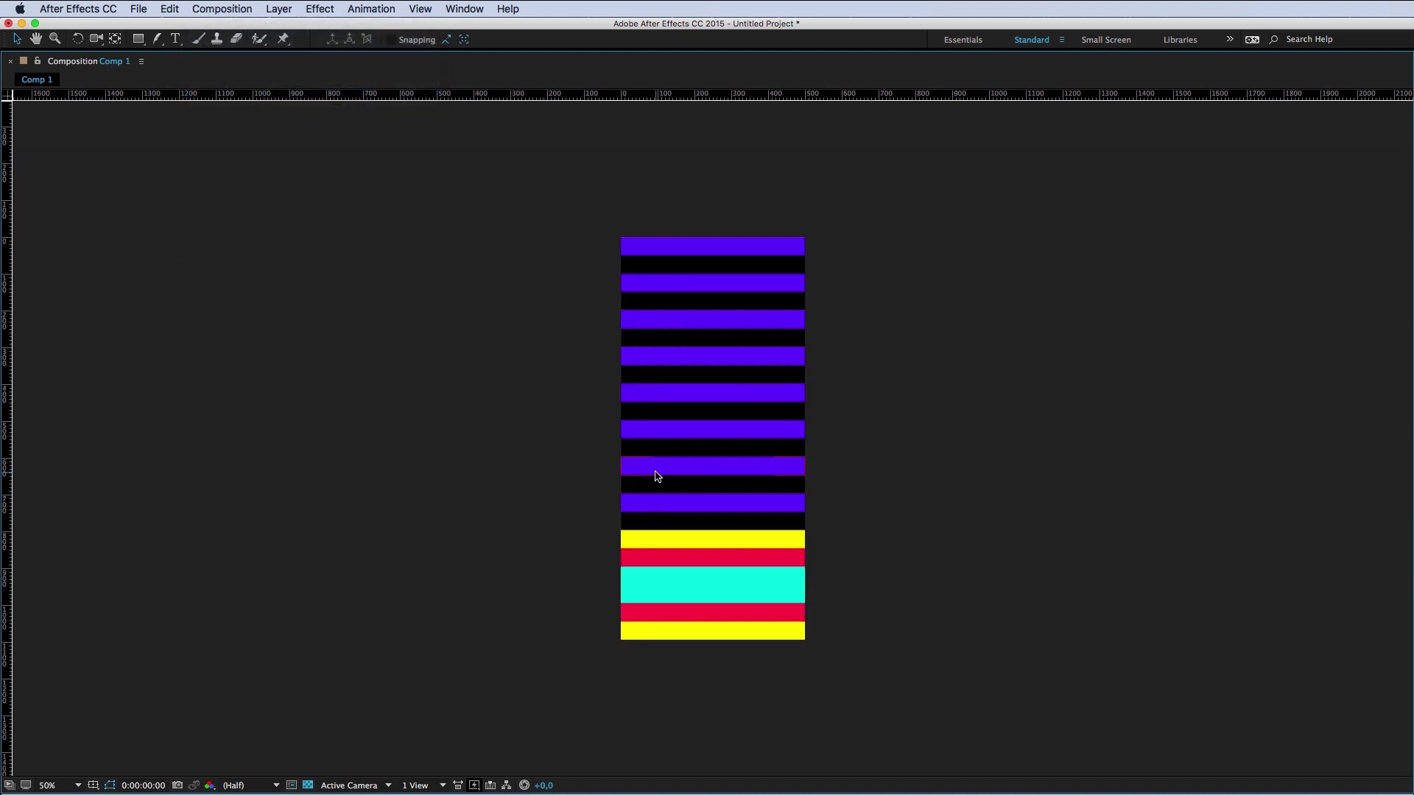
{"action": "key", "text": "grave"}
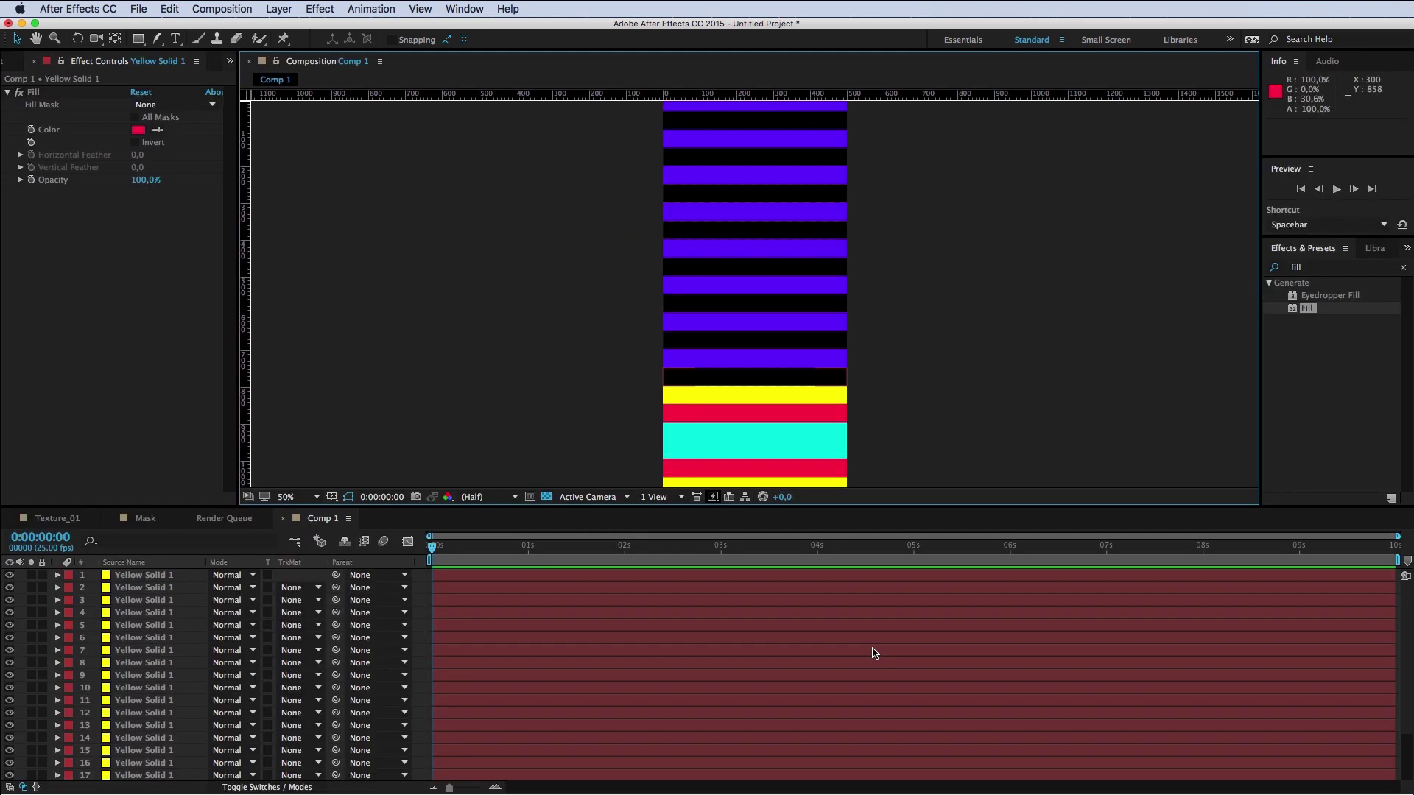
{"action": "left_click", "coordinate": [507, 564]}
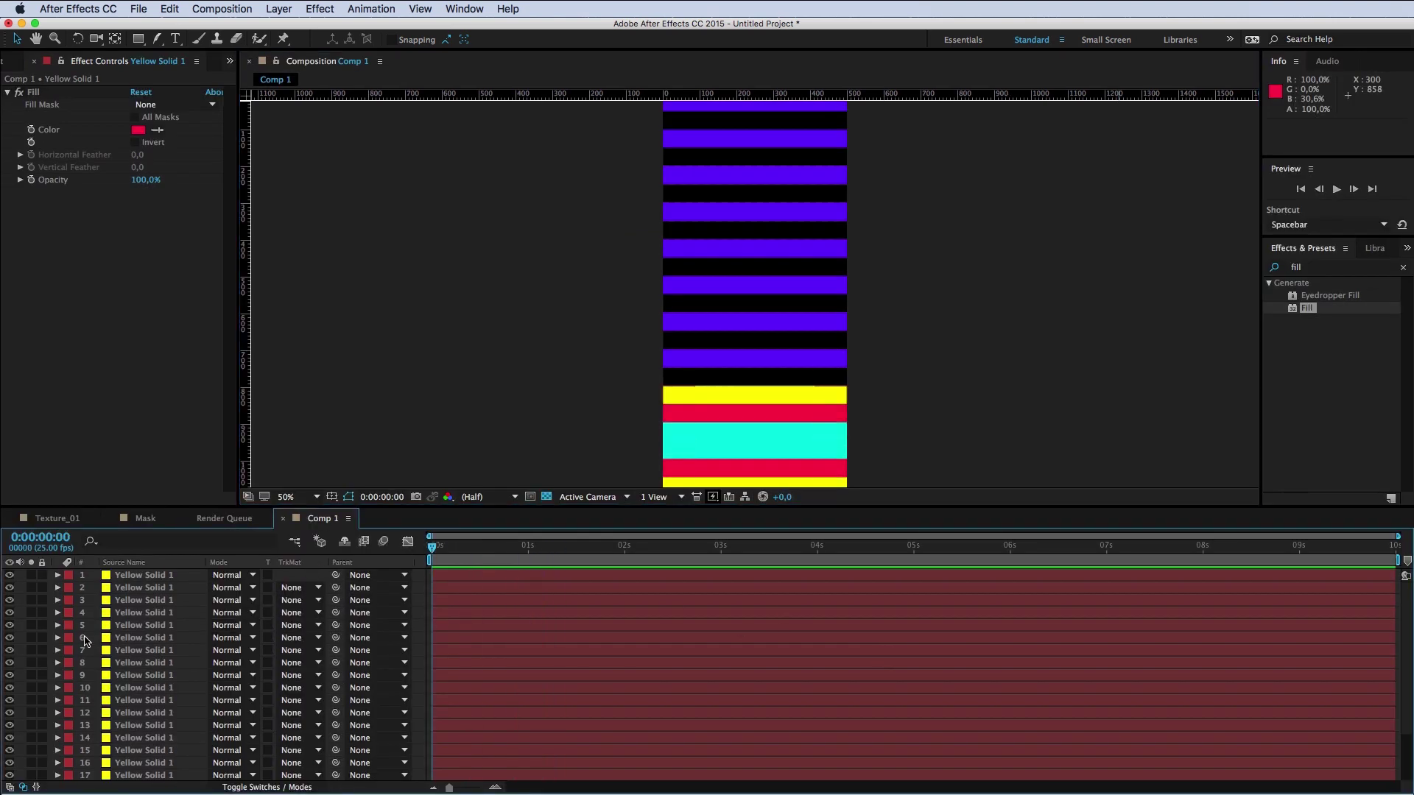
{"action": "key", "text": "comma"}
{"action": "key", "text": "comma"}
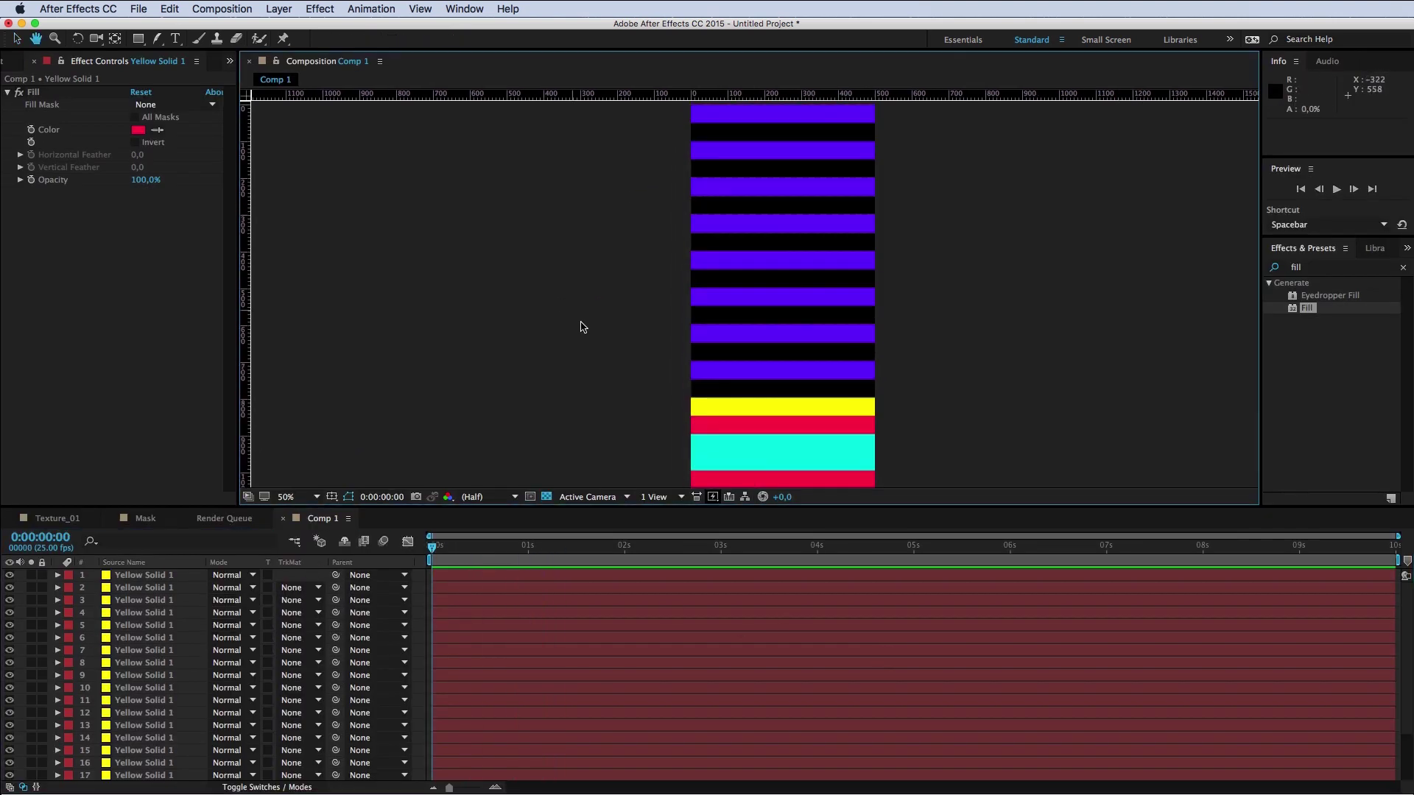
{"action": "key", "text": "space"}
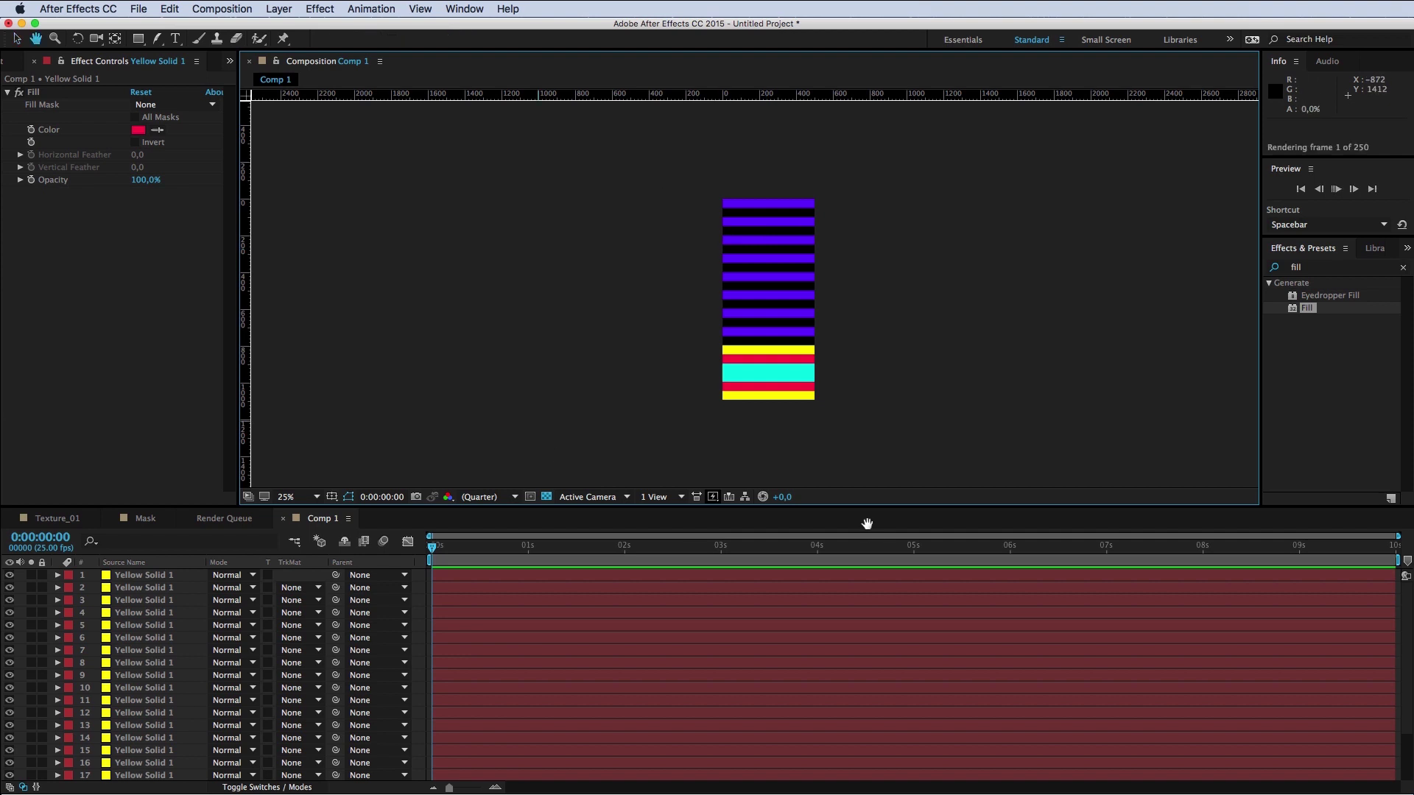
{"action": "left_click", "coordinate": [442, 587]}
{"action": "key", "text": "ctrl+Down"}
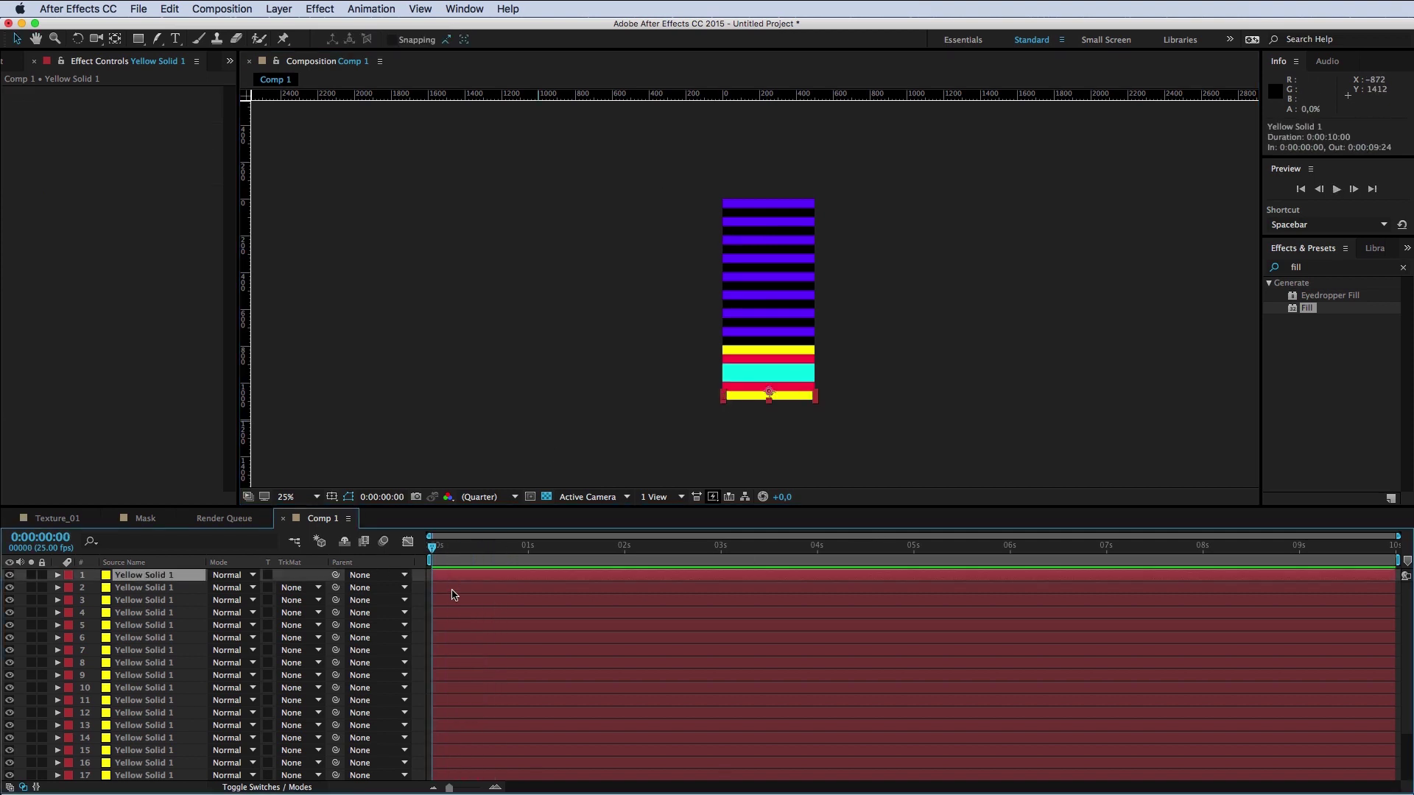
{"action": "left_click", "coordinate": [827, 341]}
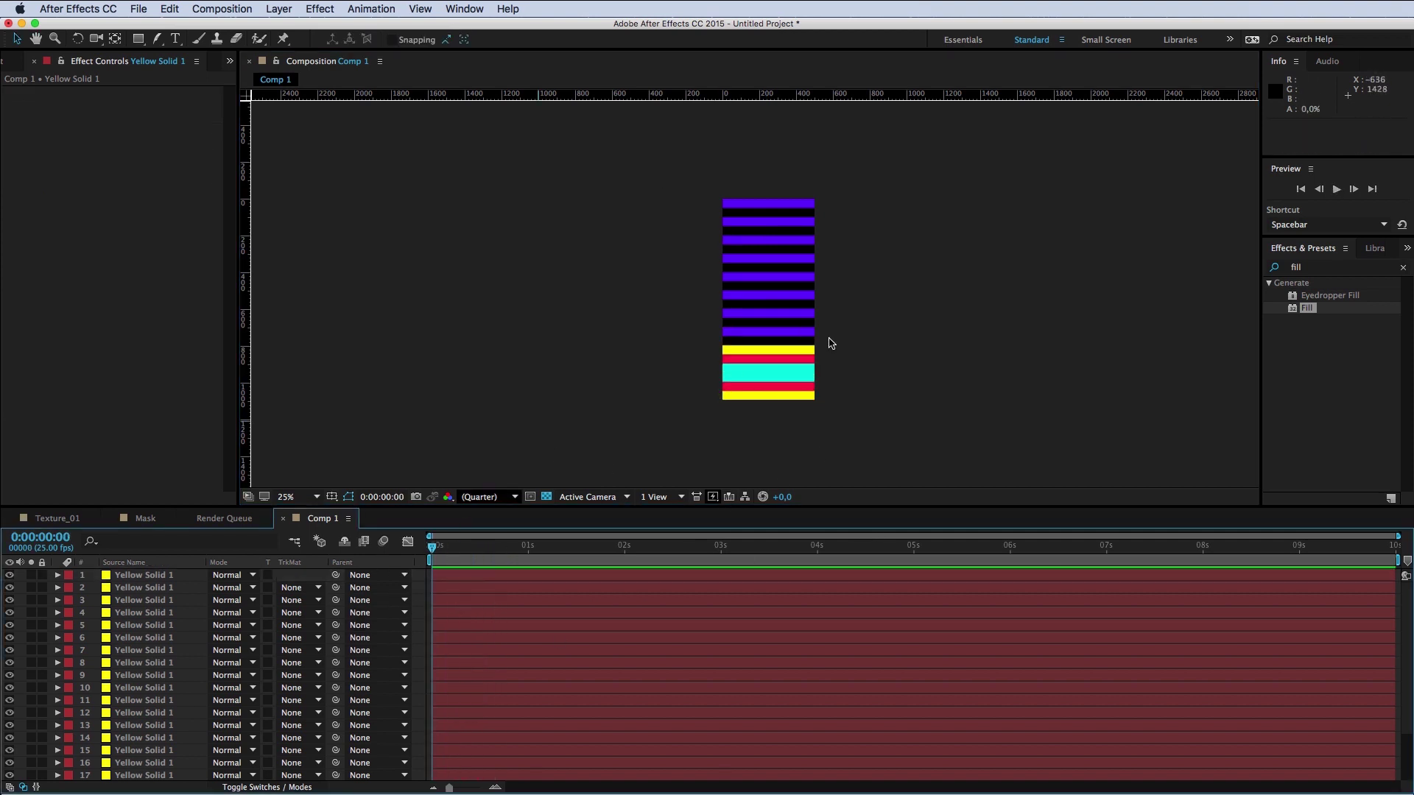
{"action": "scroll", "coordinate": [736, 331], "scroll_direction": "up", "scroll_amount": 2}
{"action": "left_click_drag", "start_coordinate": [808, 315], "coordinate": [807, 315]}
{"action": "left_click", "coordinate": [423, 576]}
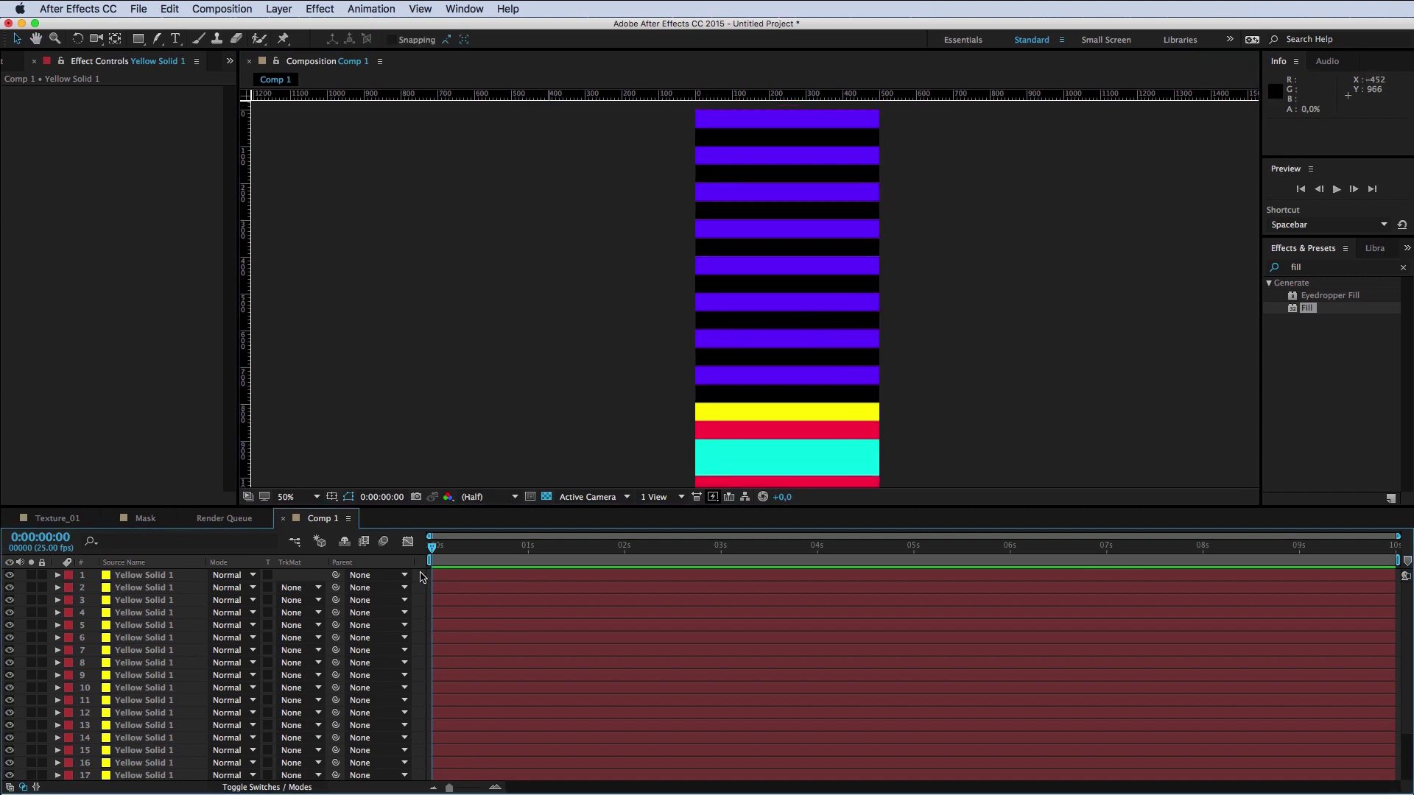
Step: Add Adjustment Layer 1 above the stripes and apply the Offset effect to it
{"action": "key", "text": "ctrl+alt+y"}
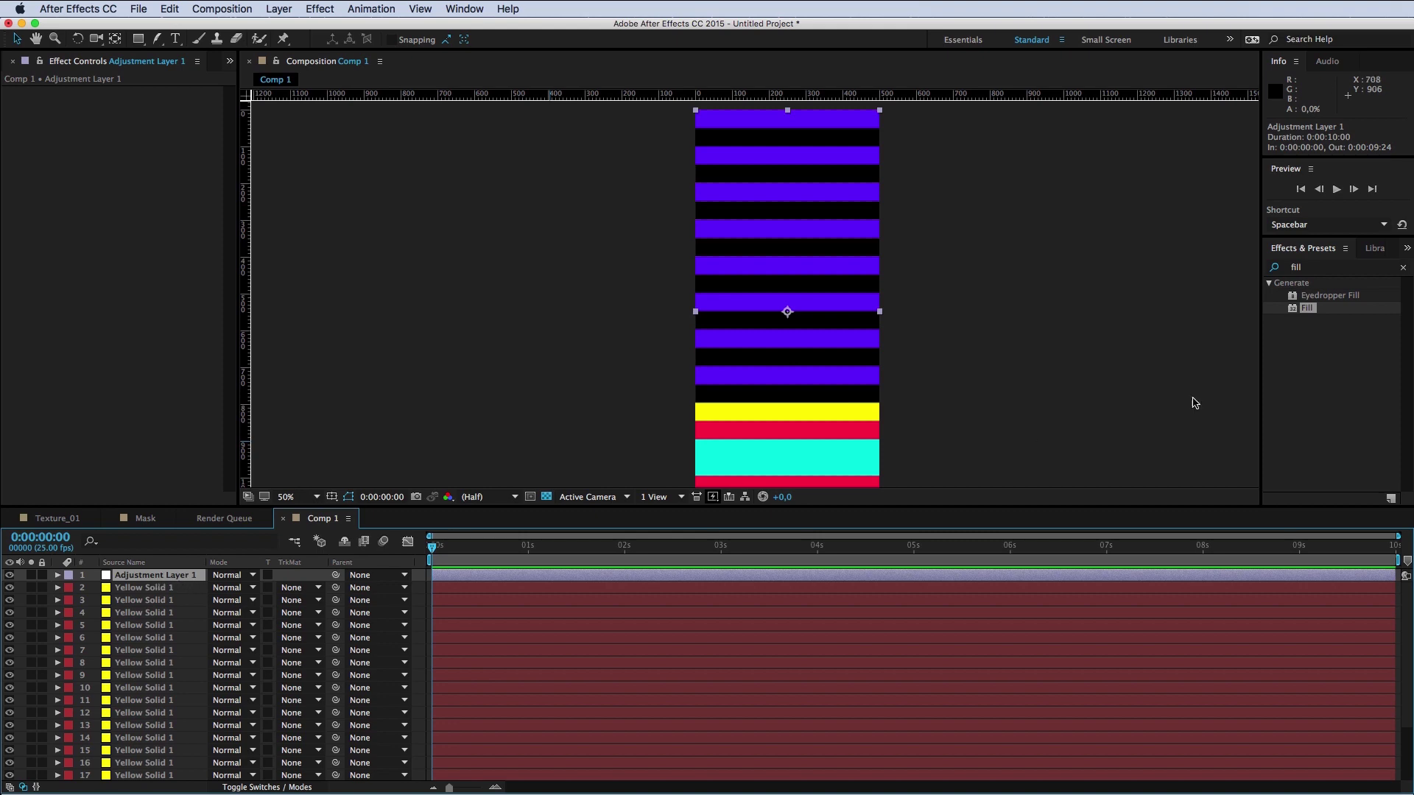
{"action": "left_click", "coordinate": [1335, 269]}
{"action": "left_click_drag", "start_coordinate": [765, 221], "coordinate": [788, 256]}
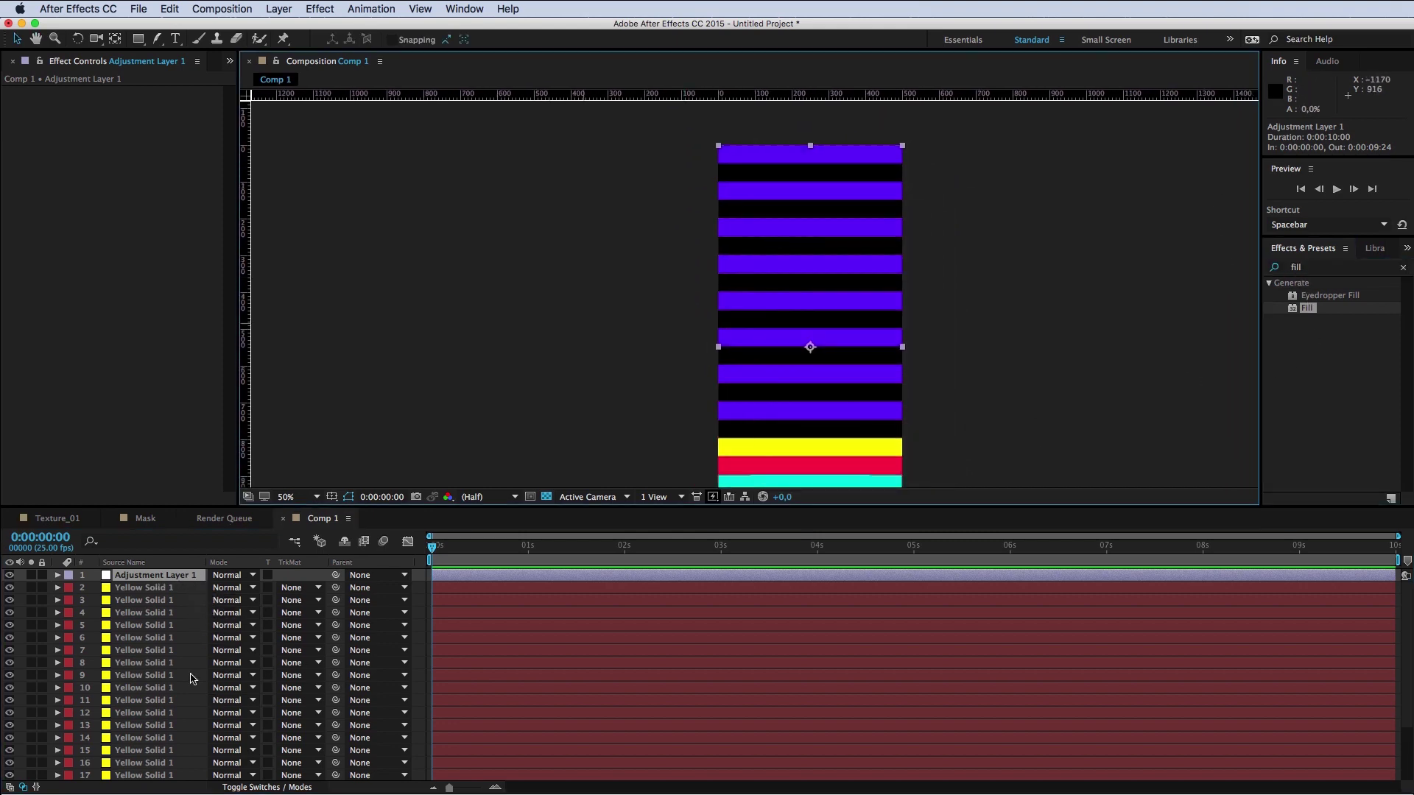
{"action": "left_click", "coordinate": [1319, 270]}
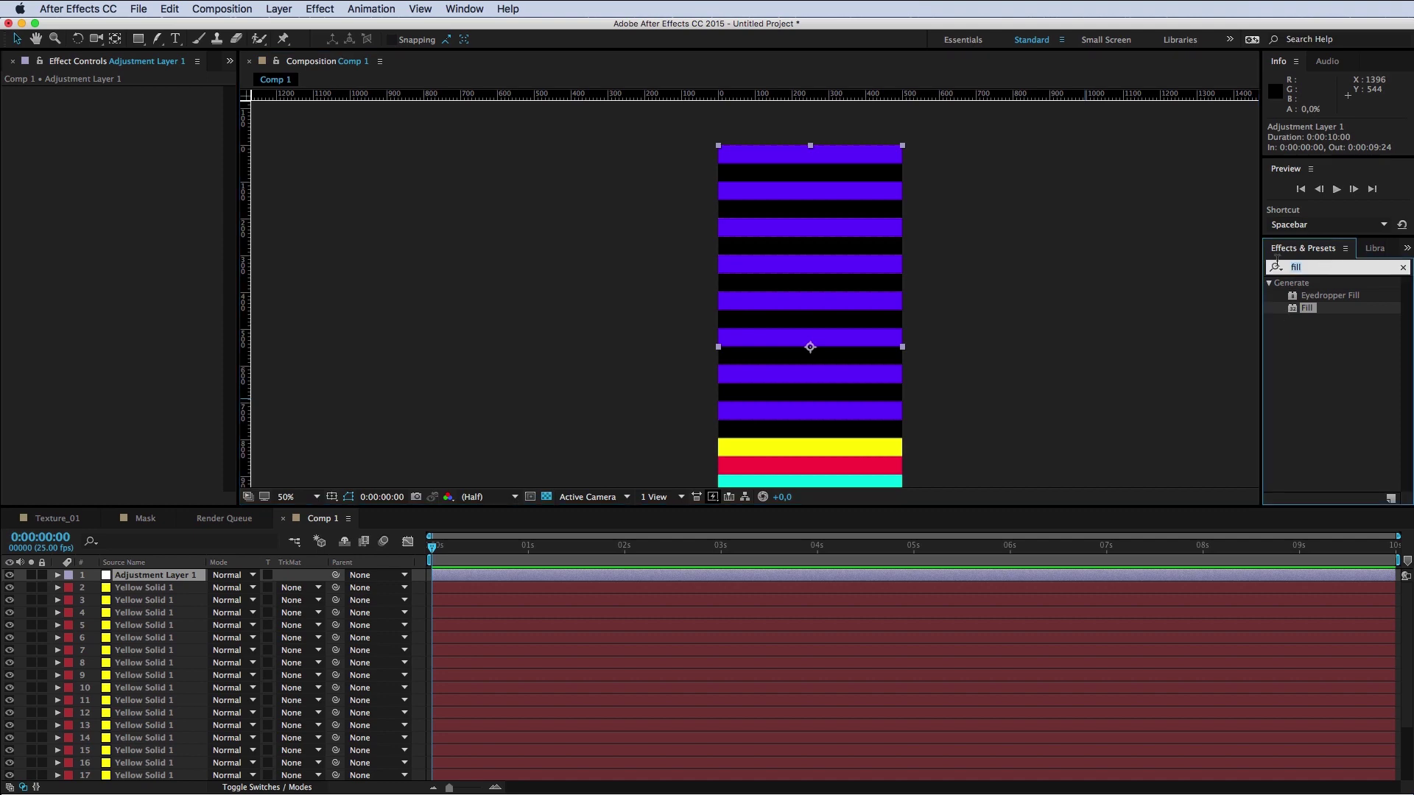
{"action": "type", "text": "offs"}
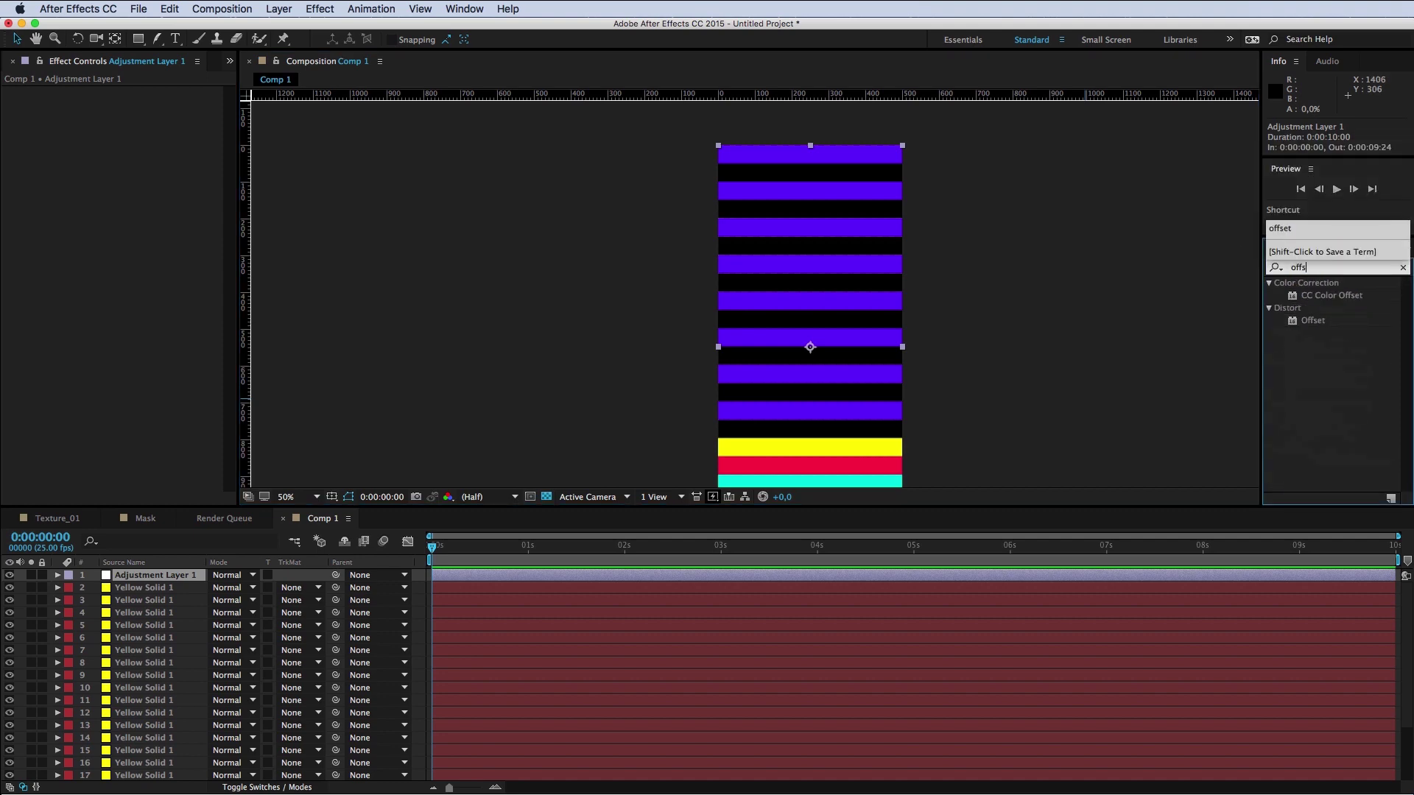
{"action": "left_click_drag", "start_coordinate": [1308, 326], "coordinate": [855, 578]}
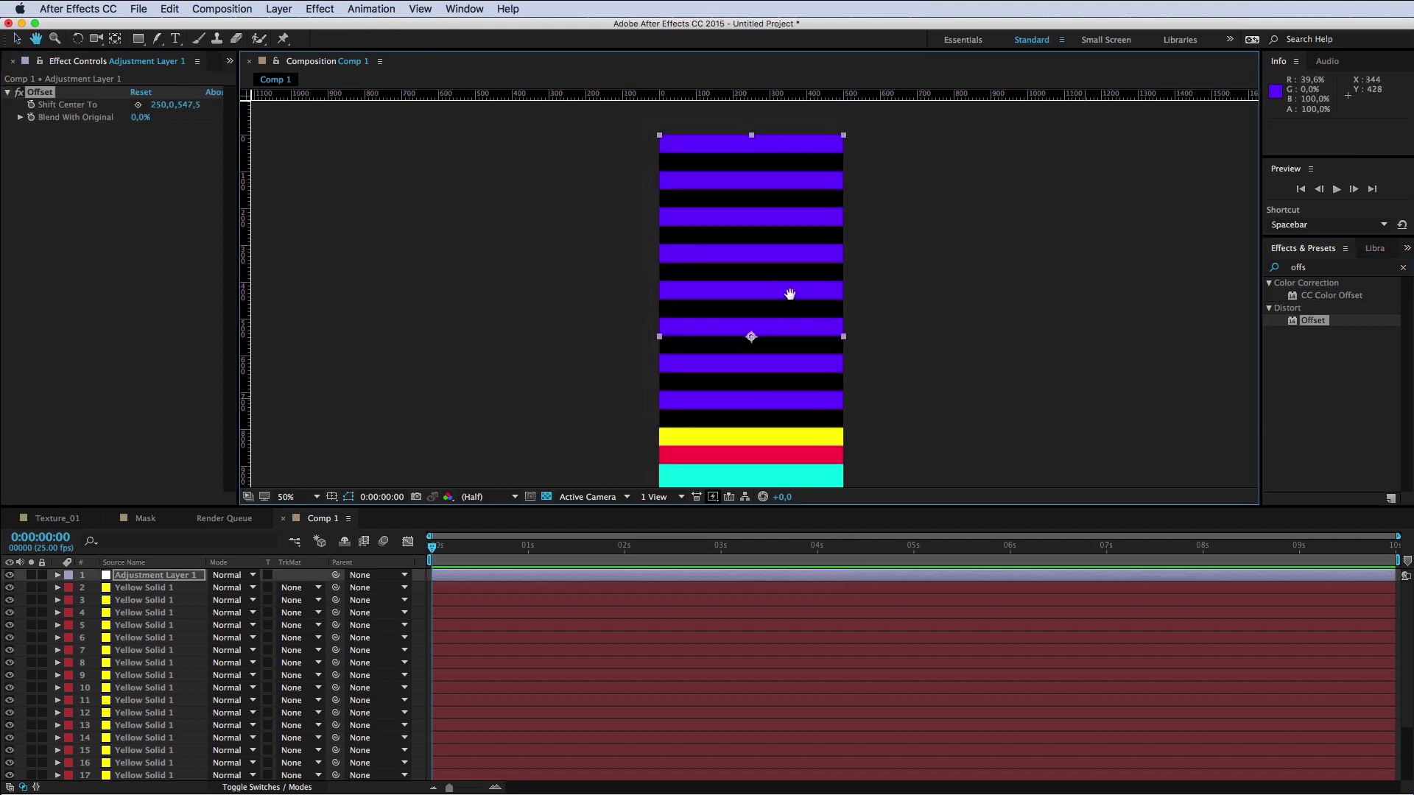
{"action": "scroll", "coordinate": [789, 293], "scroll_direction": "down", "scroll_amount": 2}
{"action": "scroll", "coordinate": [789, 293], "scroll_direction": "right", "scroll_amount": 4}
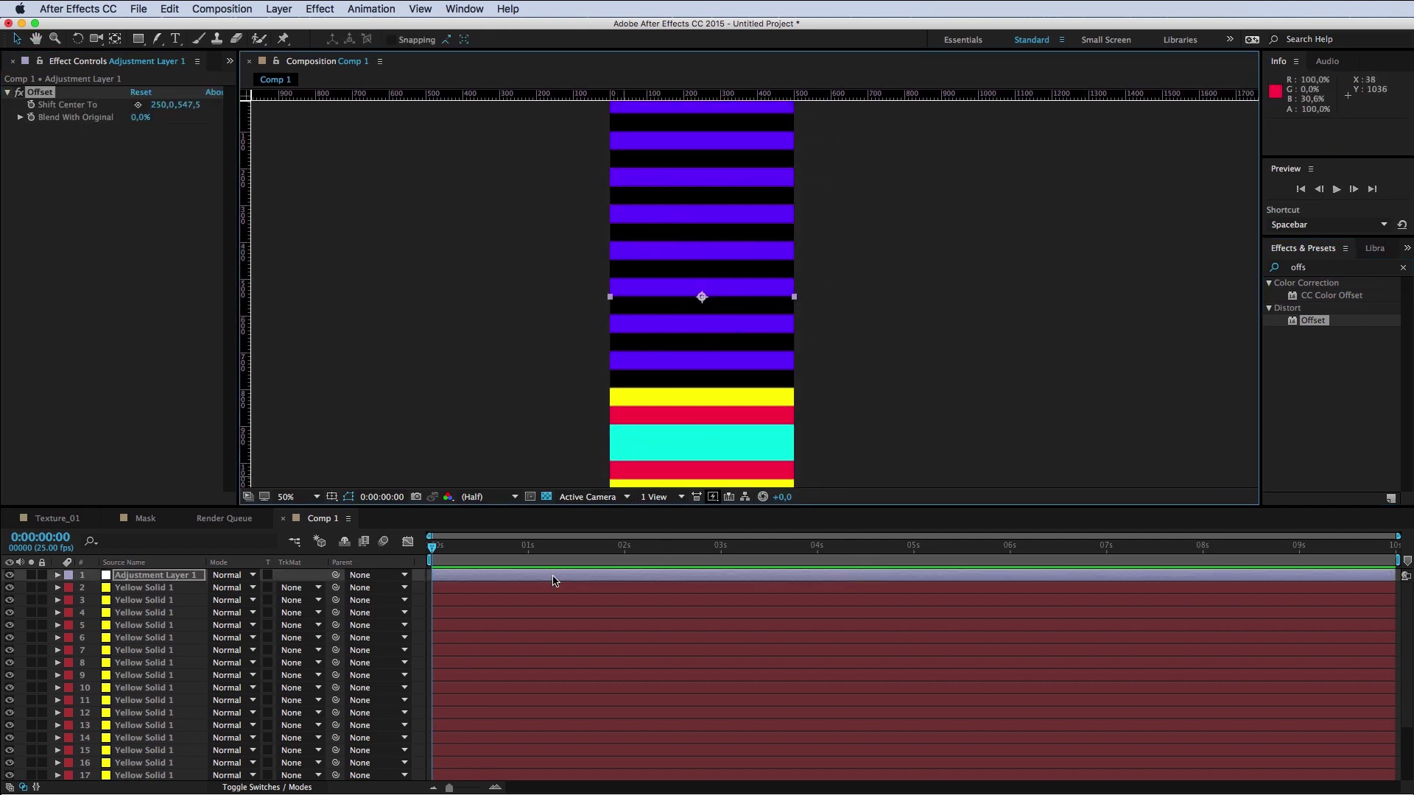
{"action": "key", "text": "comma"}
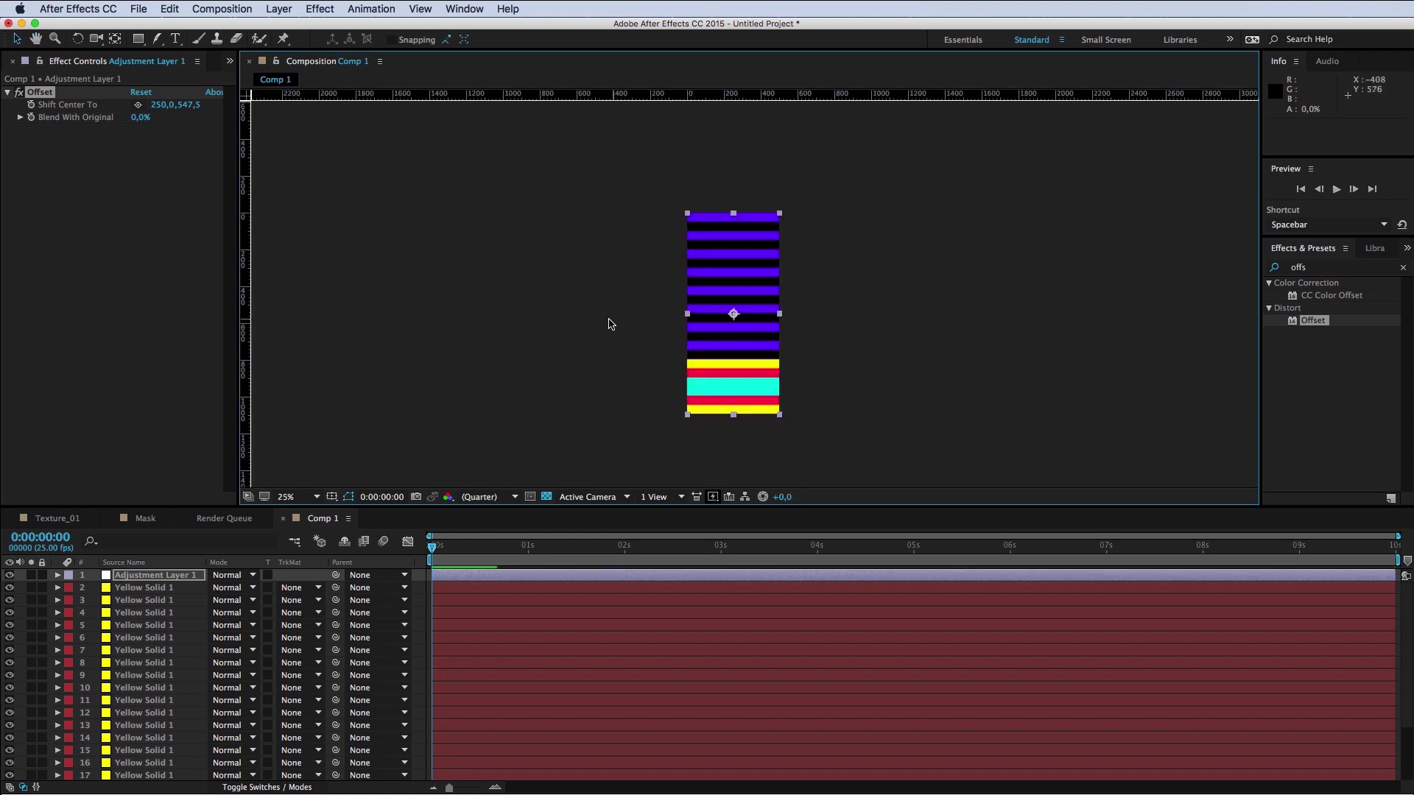
{"action": "left_click_drag", "start_coordinate": [185, 109], "coordinate": [741, 265]}
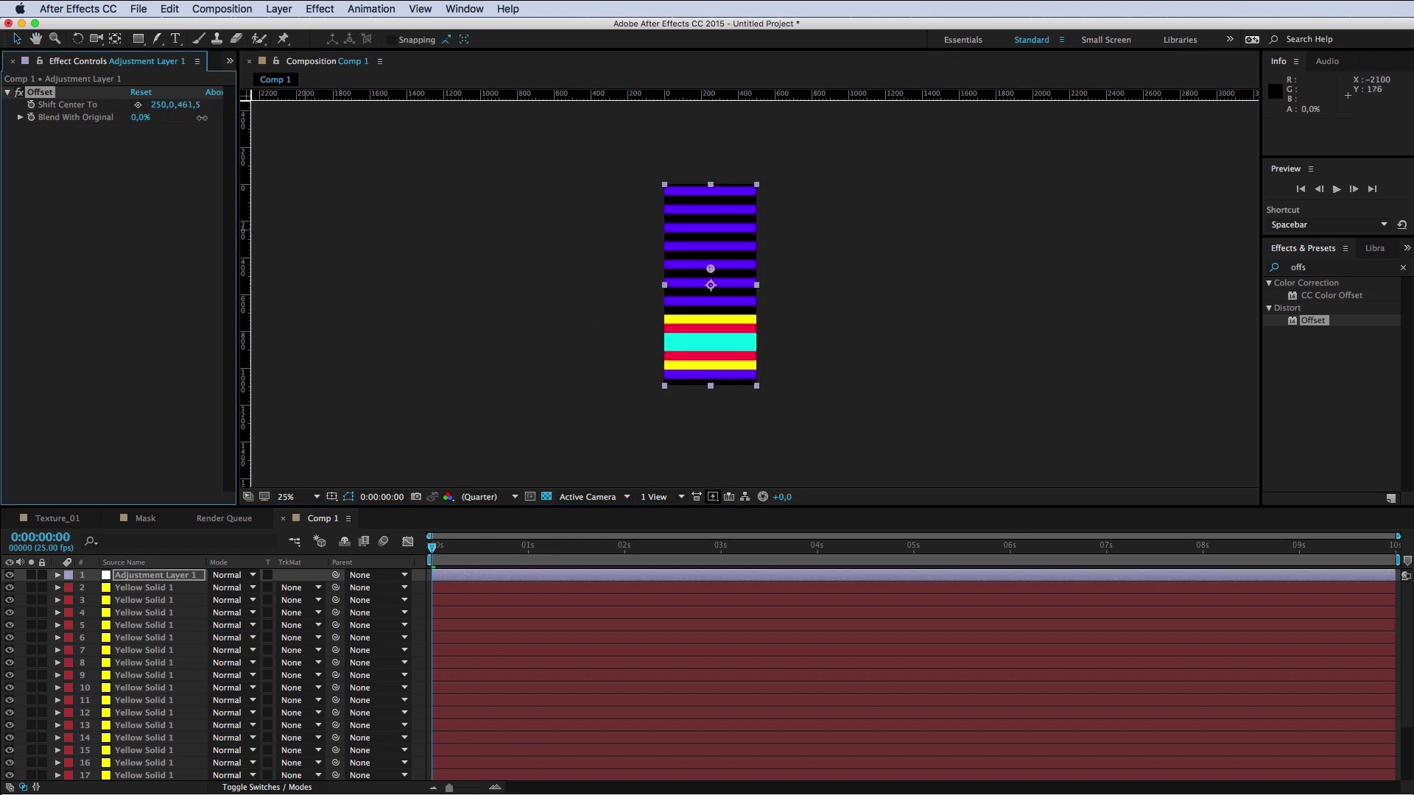
{"action": "key", "text": "super+z"}
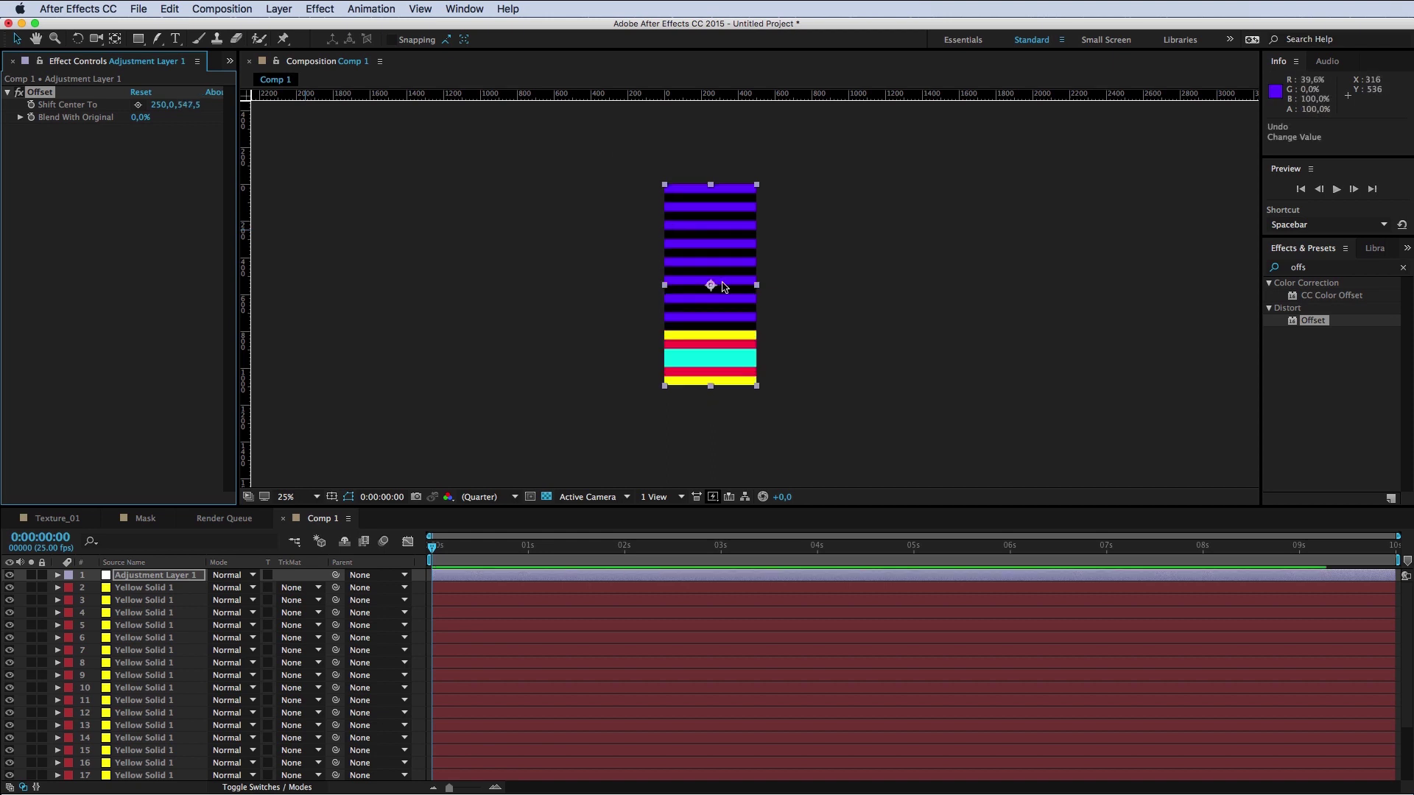
{"action": "key", "text": "period"}
{"action": "key", "text": "comma"}
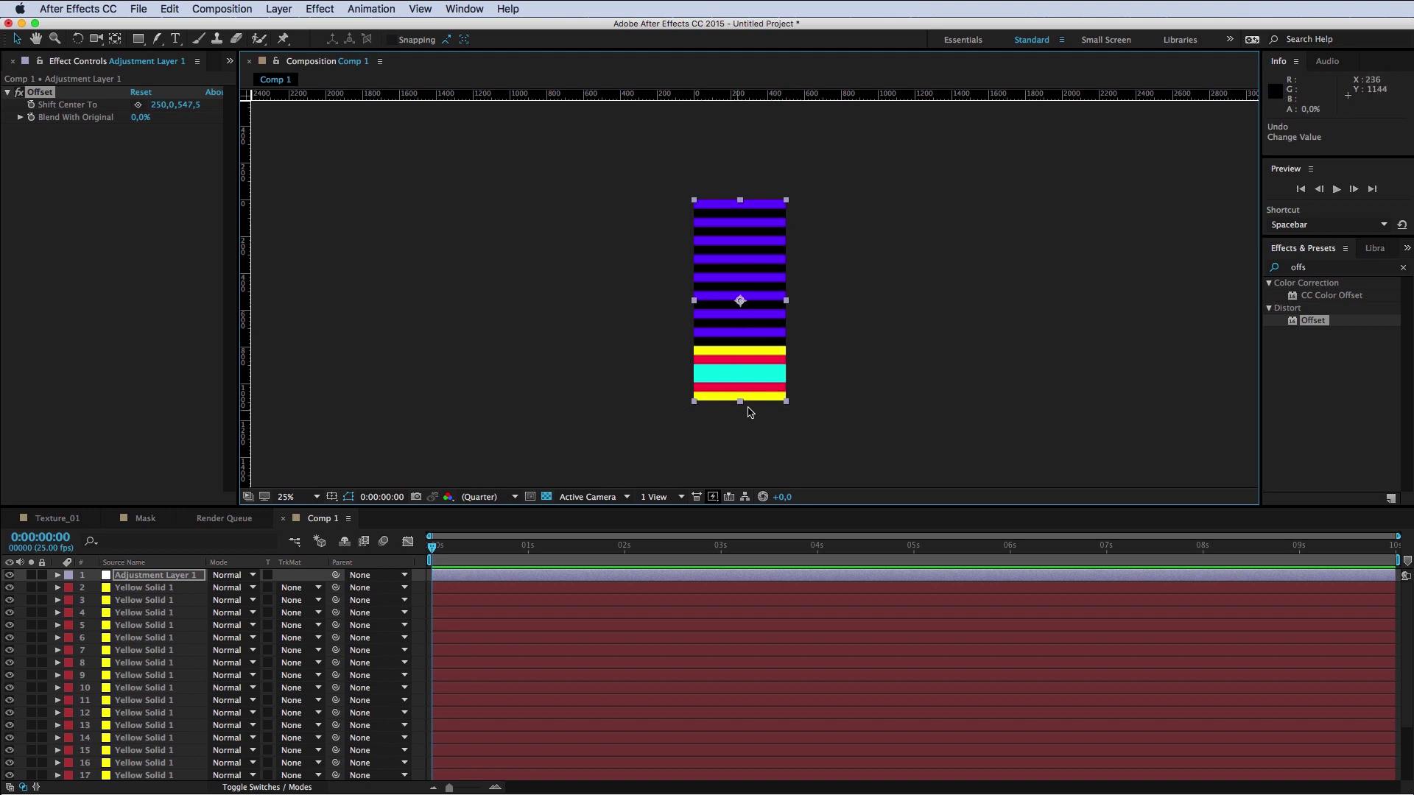
{"action": "left_click_drag", "start_coordinate": [184, 104], "coordinate": [243, 107]}
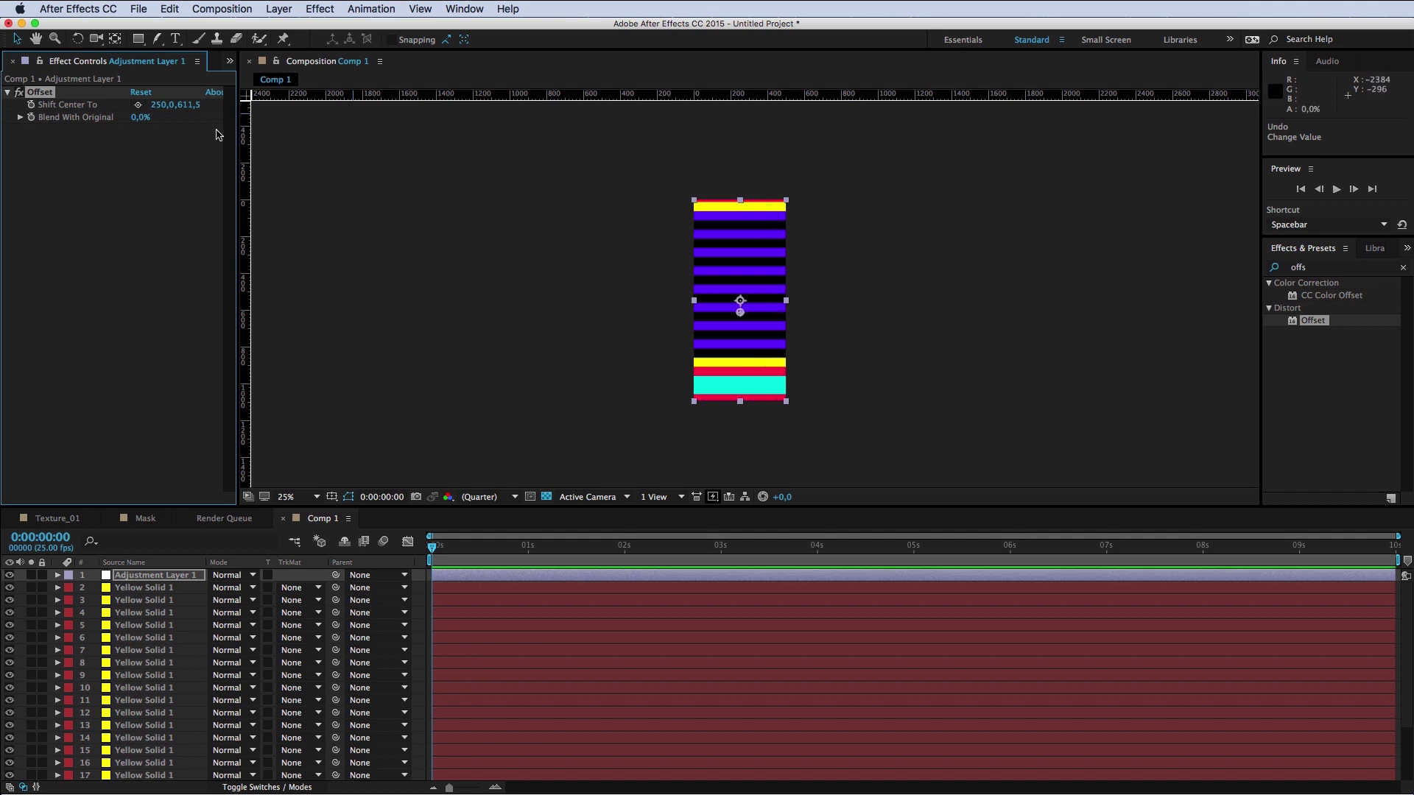
{"action": "mouse_move", "coordinate": [189, 105]}
{"action": "left_mouse_down"}
{"action": "mouse_move", "coordinate": [314, 155]}
{"action": "mouse_move", "coordinate": [175, 122]}
{"action": "left_mouse_up"}
{"action": "left_click", "coordinate": [140, 92]}
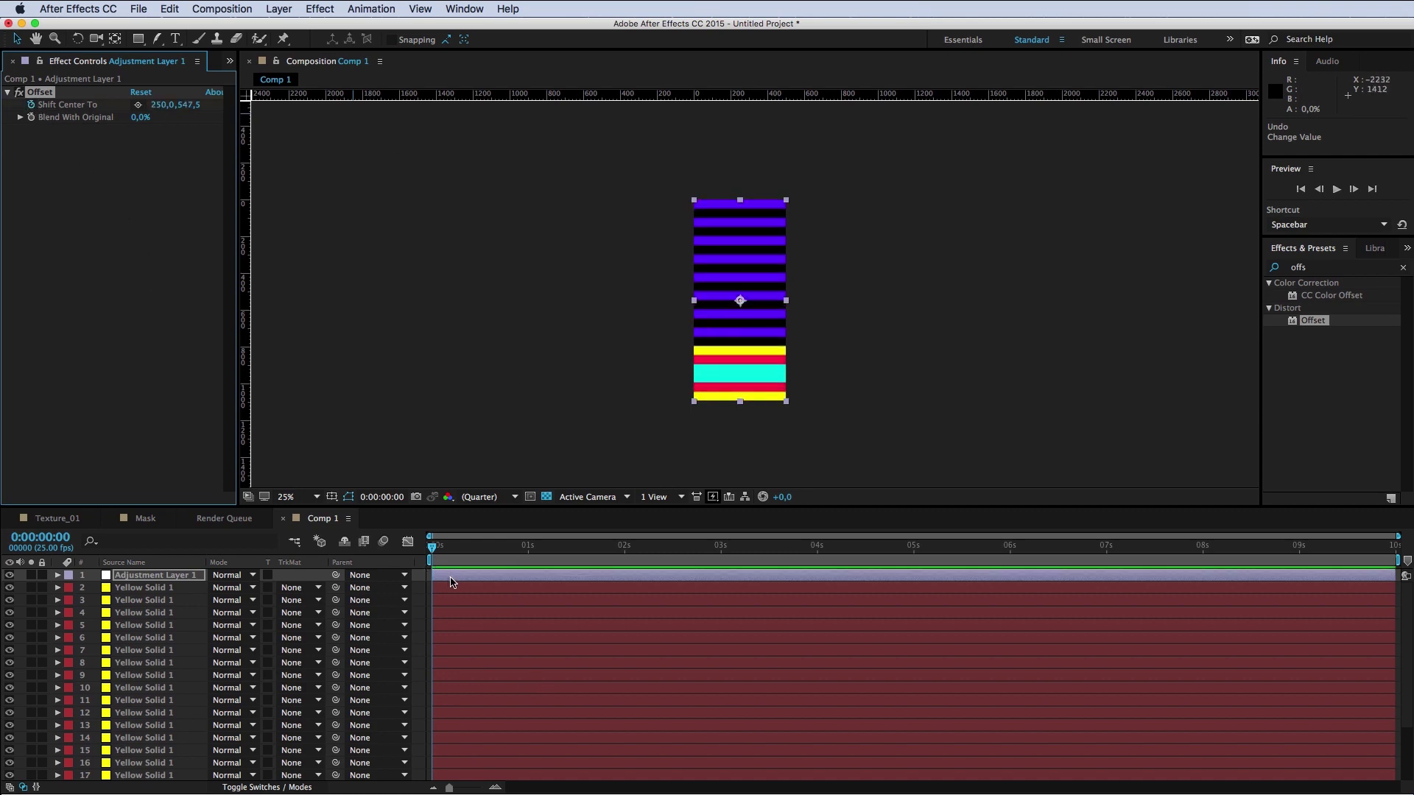
Step: At frame 3, shift Shift Center To Y by +100 to 647,5, adding a second keyframe
{"action": "key", "text": "u"}
{"action": "scroll", "coordinate": [447, 597], "scroll_direction": "up", "scroll_amount": 3}
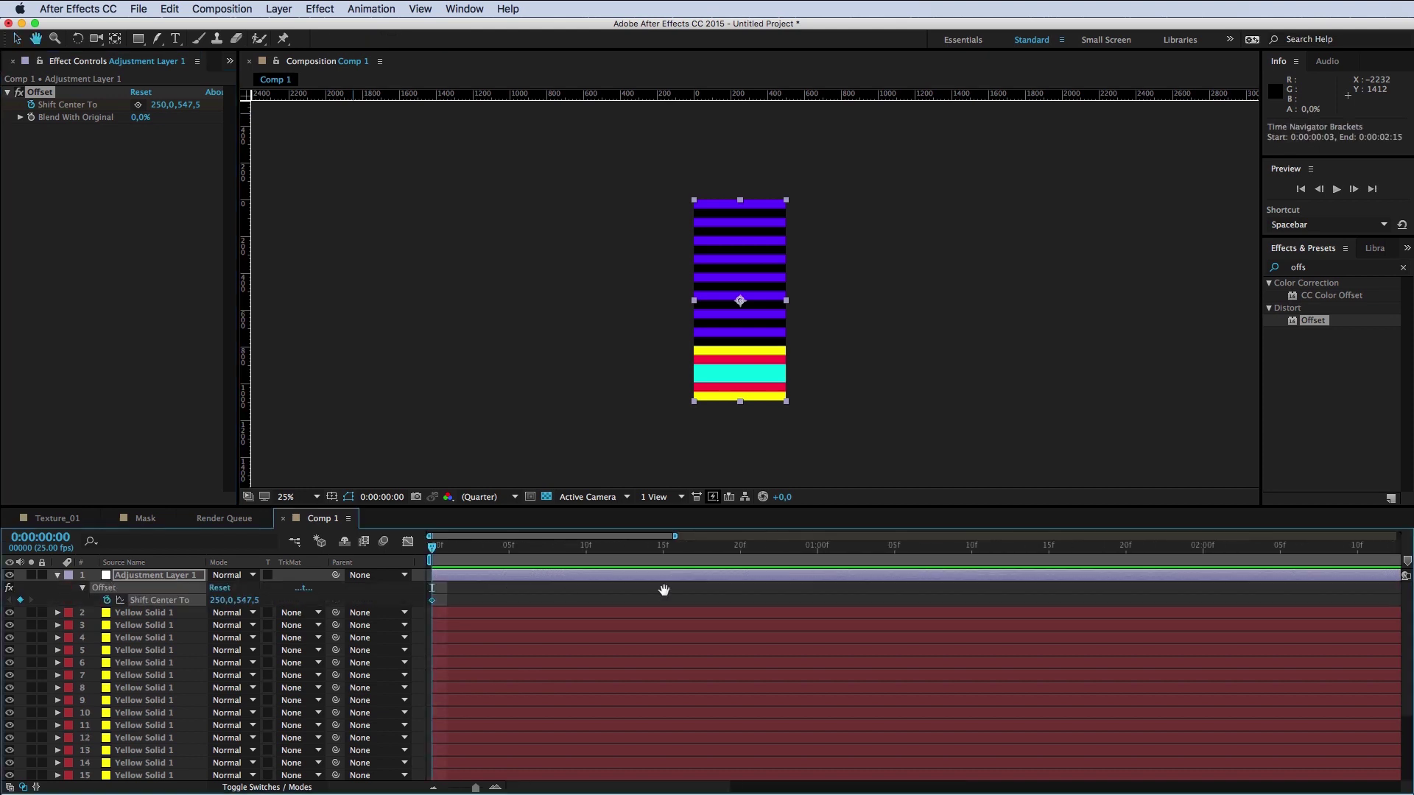
{"action": "key", "text": "Page_Down"}
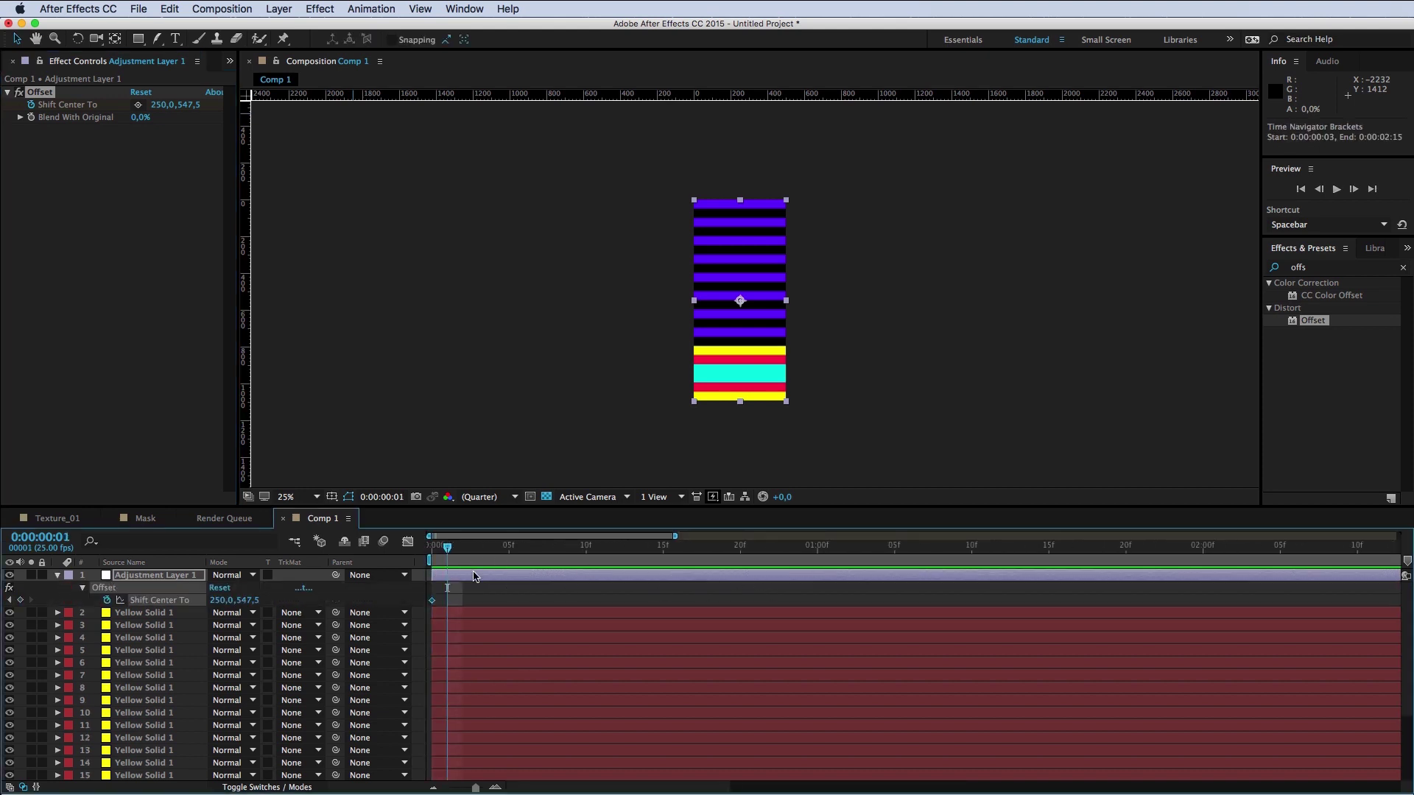
{"action": "key", "text": "Page_Down"}
{"action": "key", "text": "Page_Down"}
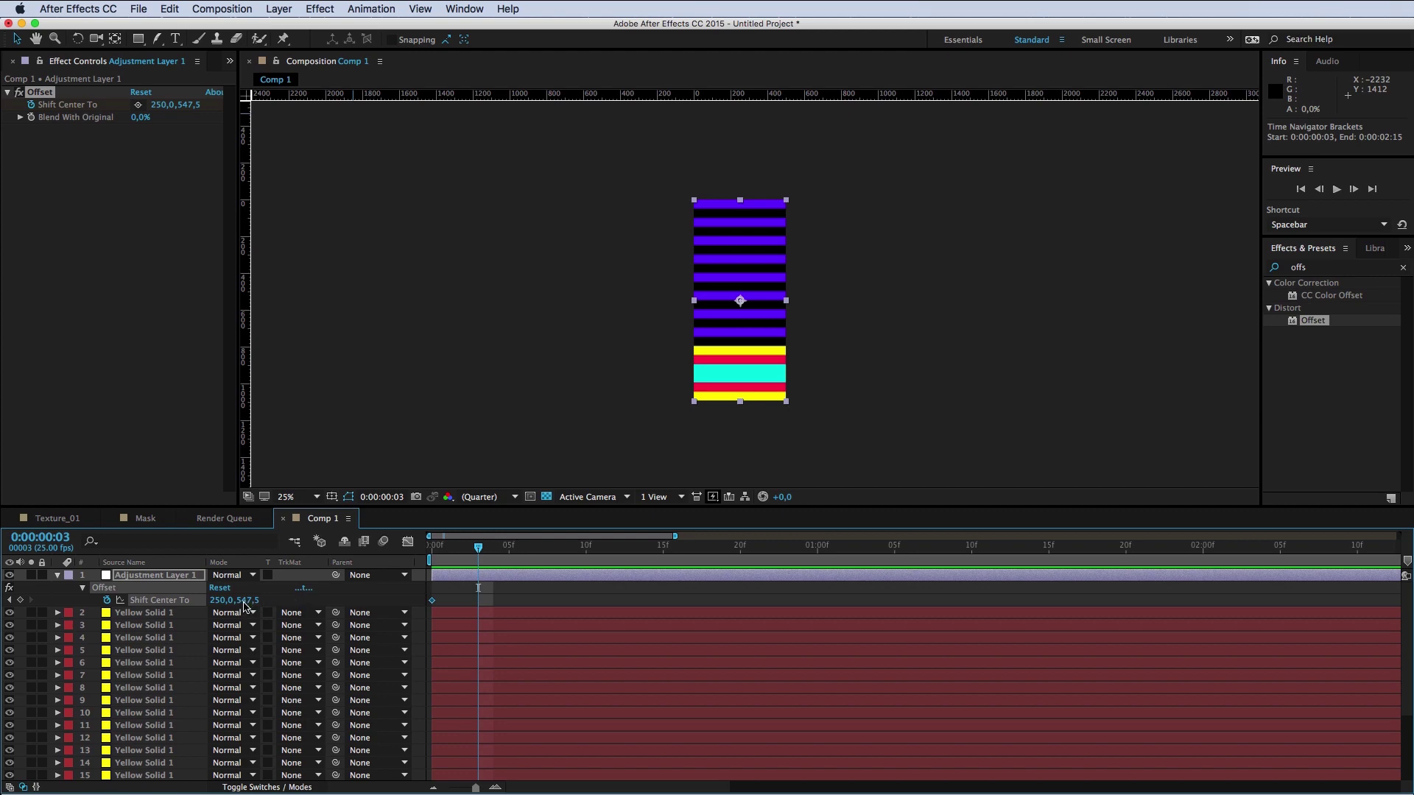
{"action": "left_click", "coordinate": [246, 601]}
{"action": "left_click", "coordinate": [195, 106]}
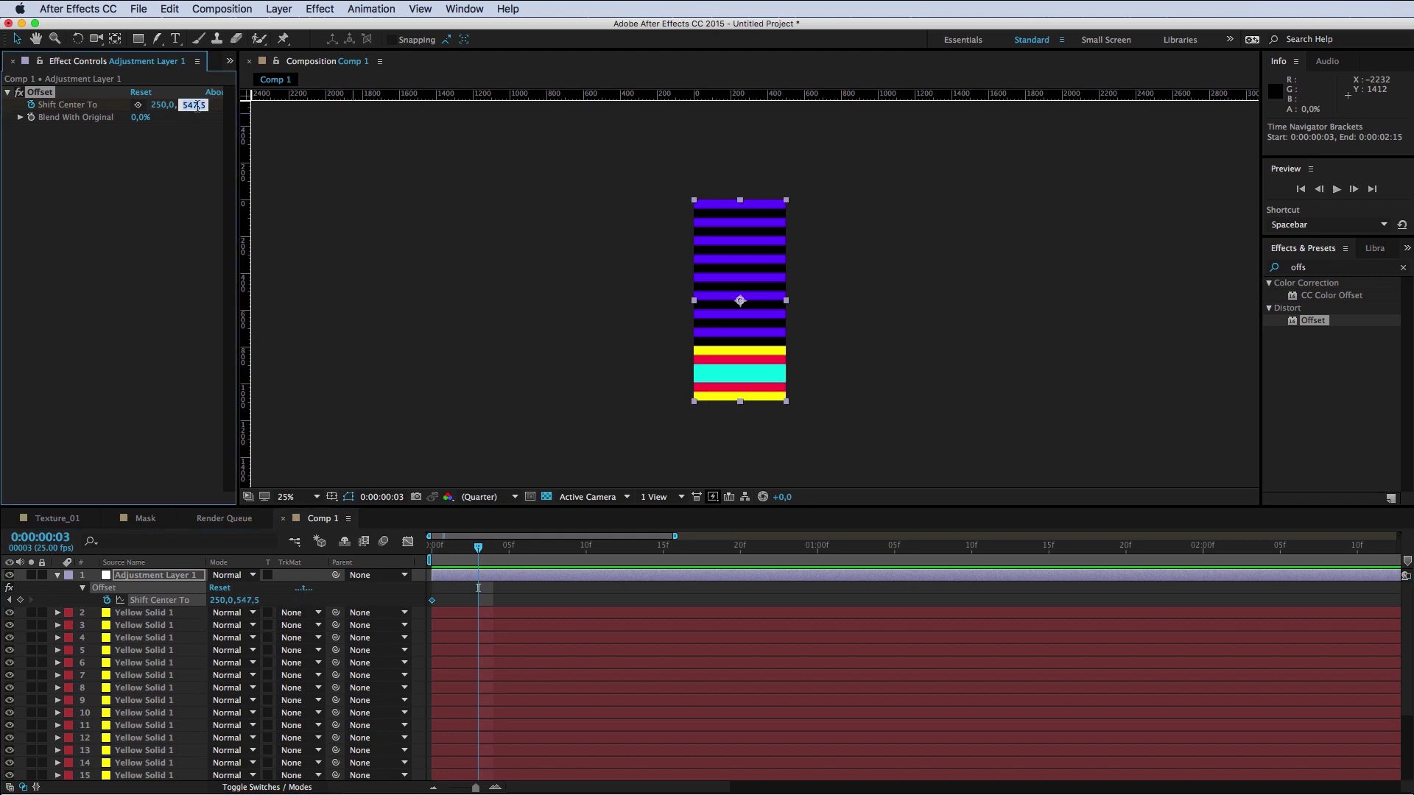
{"action": "left_click", "coordinate": [208, 111]}
{"action": "type", "text": "0"}
{"action": "key", "text": "Return"}
{"action": "key", "text": "ctrl+z"}
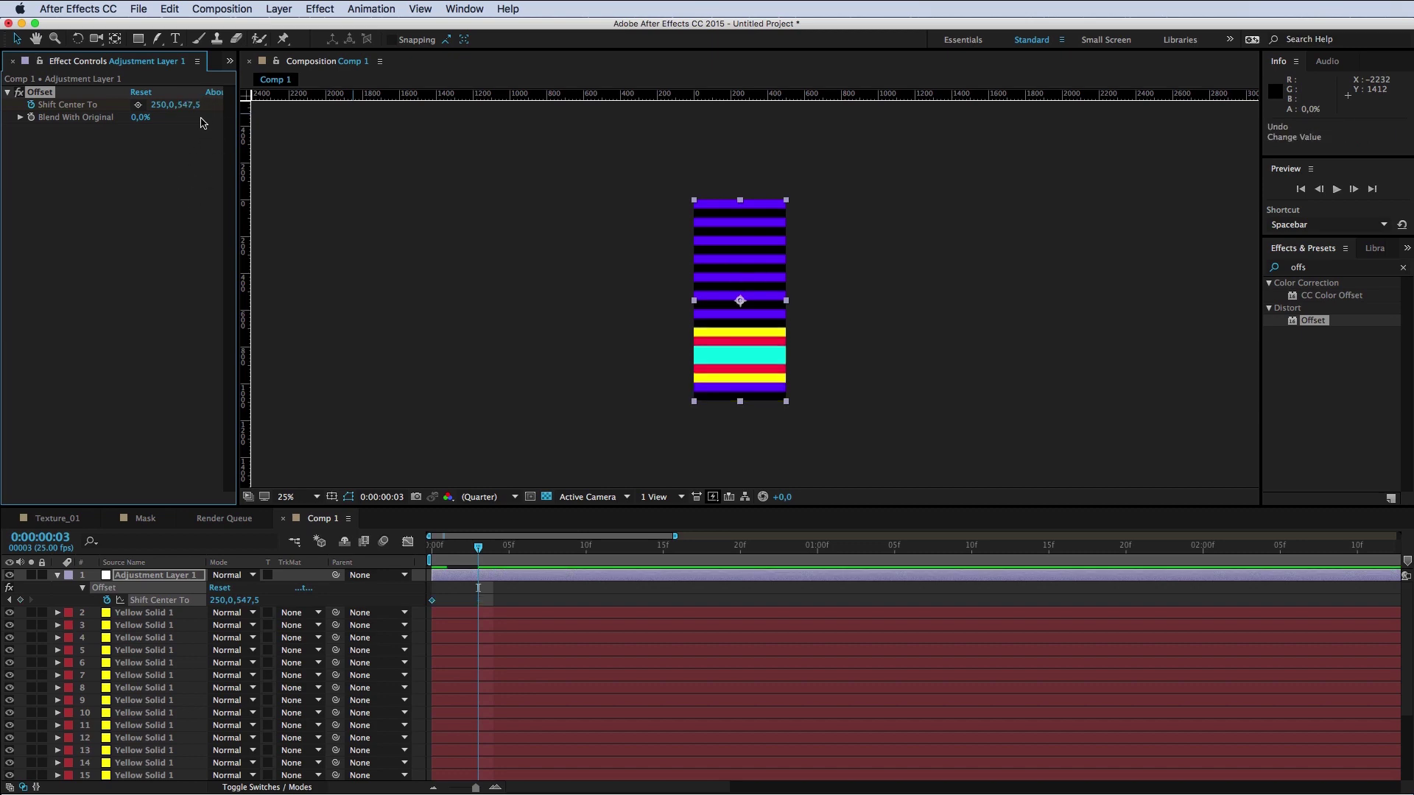
{"action": "left_click", "coordinate": [197, 106]}
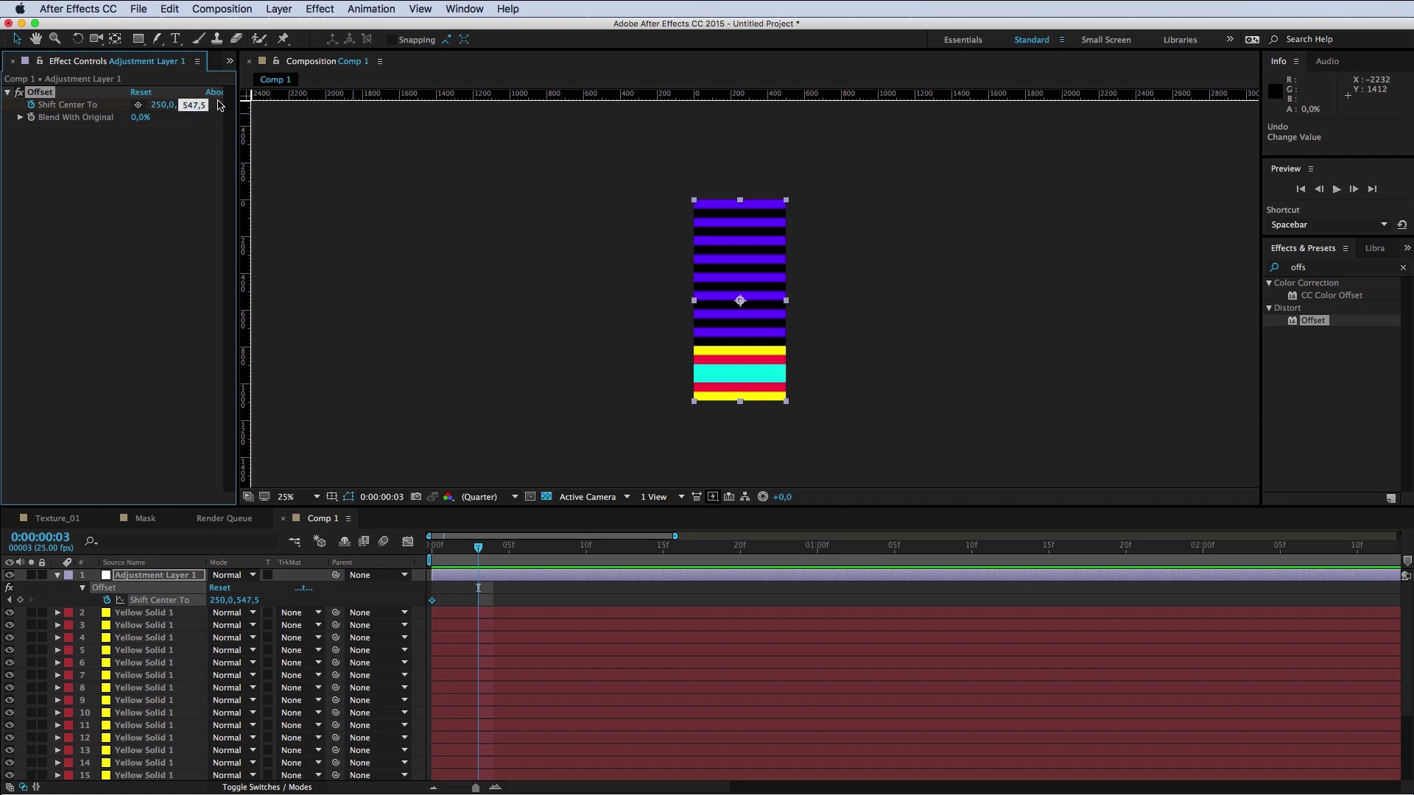
{"action": "type", "text": "+100"}
{"action": "type", "text": "647,5"}
{"action": "key", "text": "Return"}
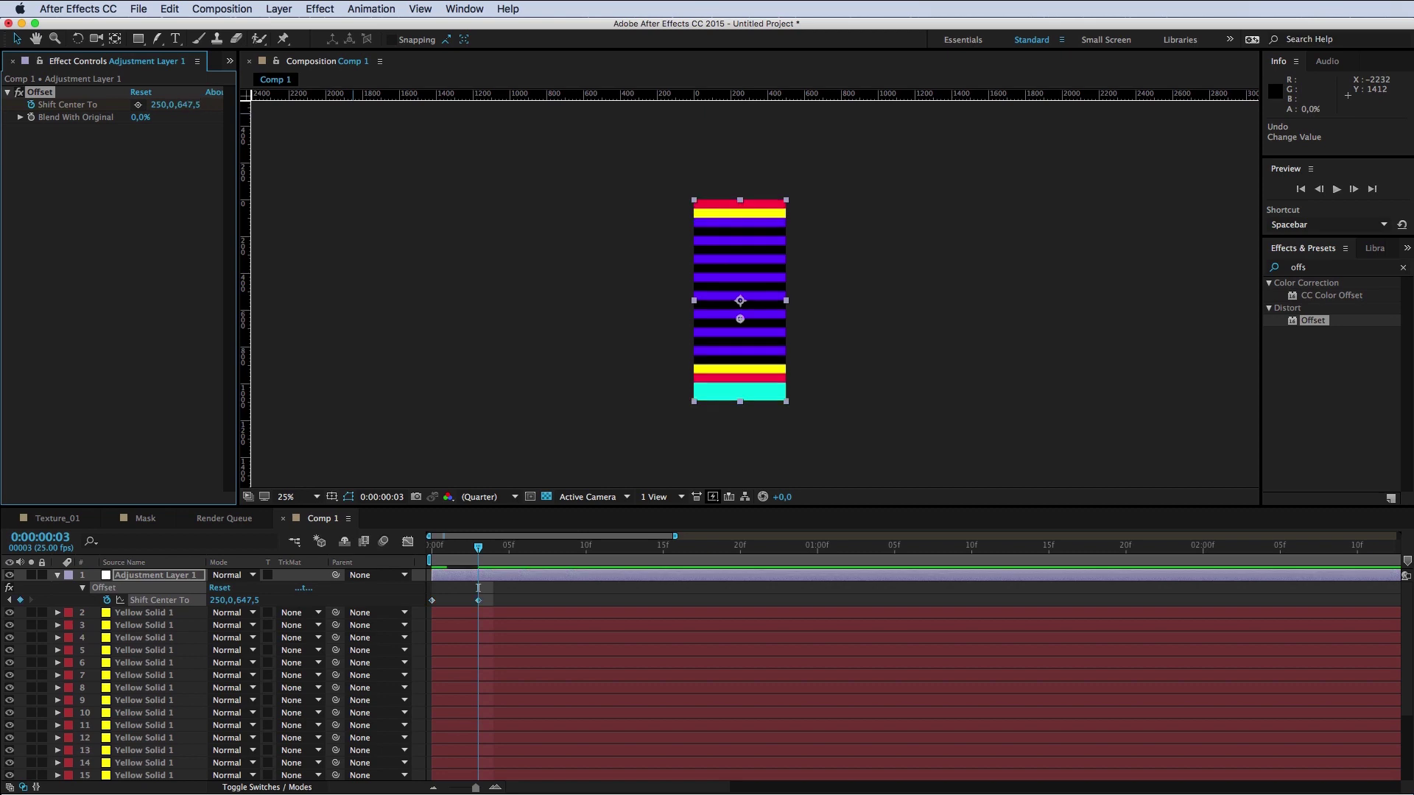
Step: Preview the stripe animation from the start, then return to the frame 3 keyframe
{"action": "left_click", "coordinate": [433, 545]}
{"action": "left_click", "coordinate": [511, 587]}
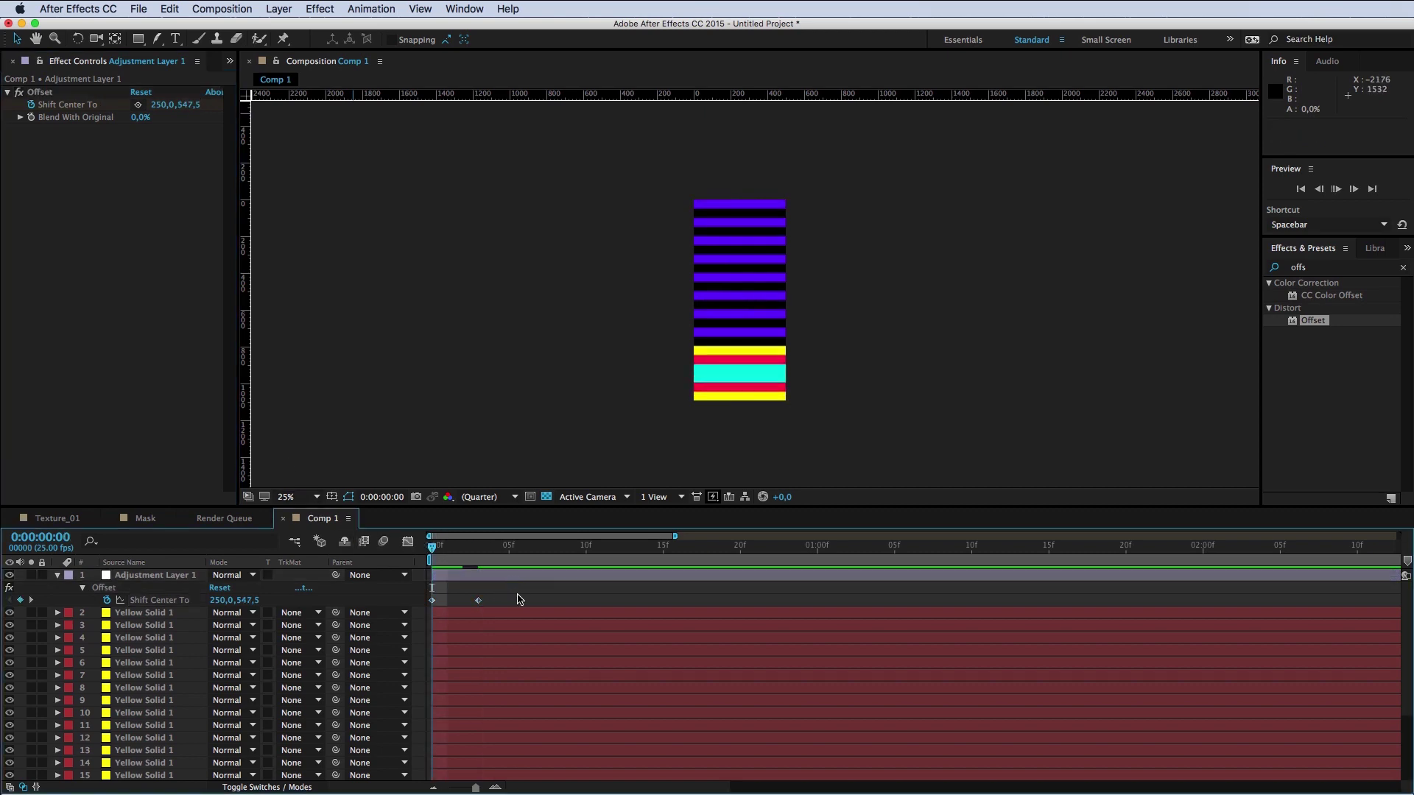
{"action": "key", "text": "space"}
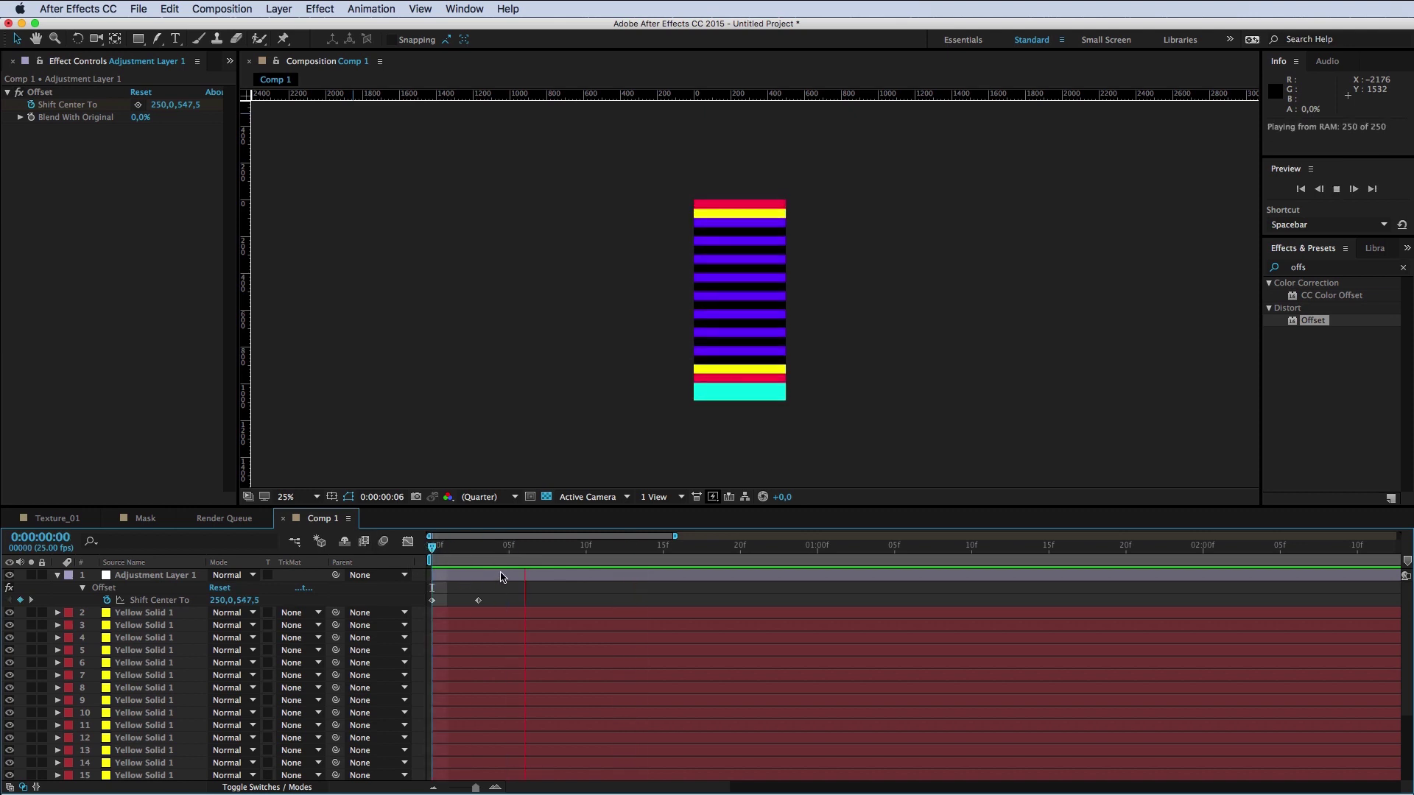
{"action": "key", "text": "space"}
{"action": "left_click", "coordinate": [483, 549]}
{"action": "left_click", "coordinate": [478, 600]}
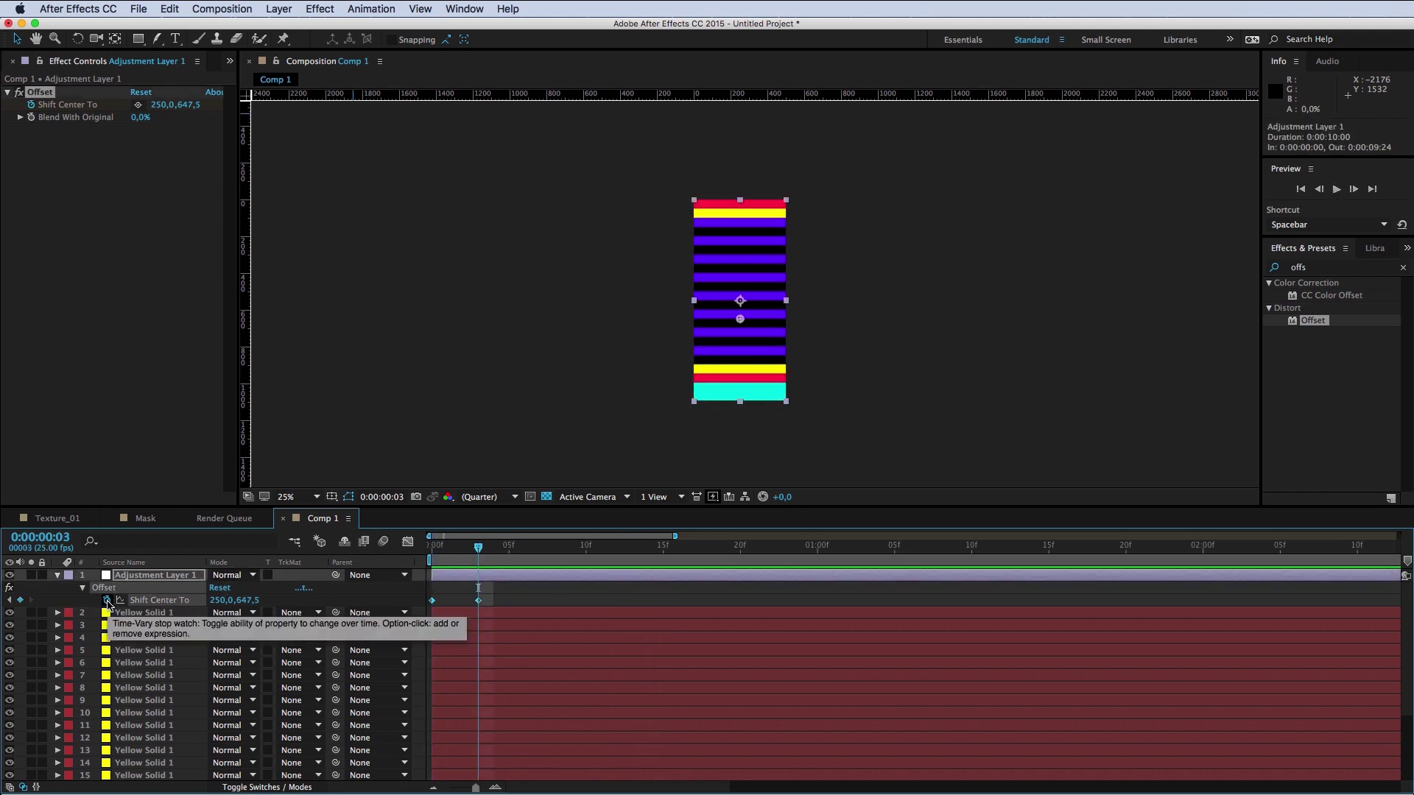
Step: Add a loopOut("continue") expression to Shift Center To
{"action": "left_click", "coordinate": [106, 602], "text": "alt"}
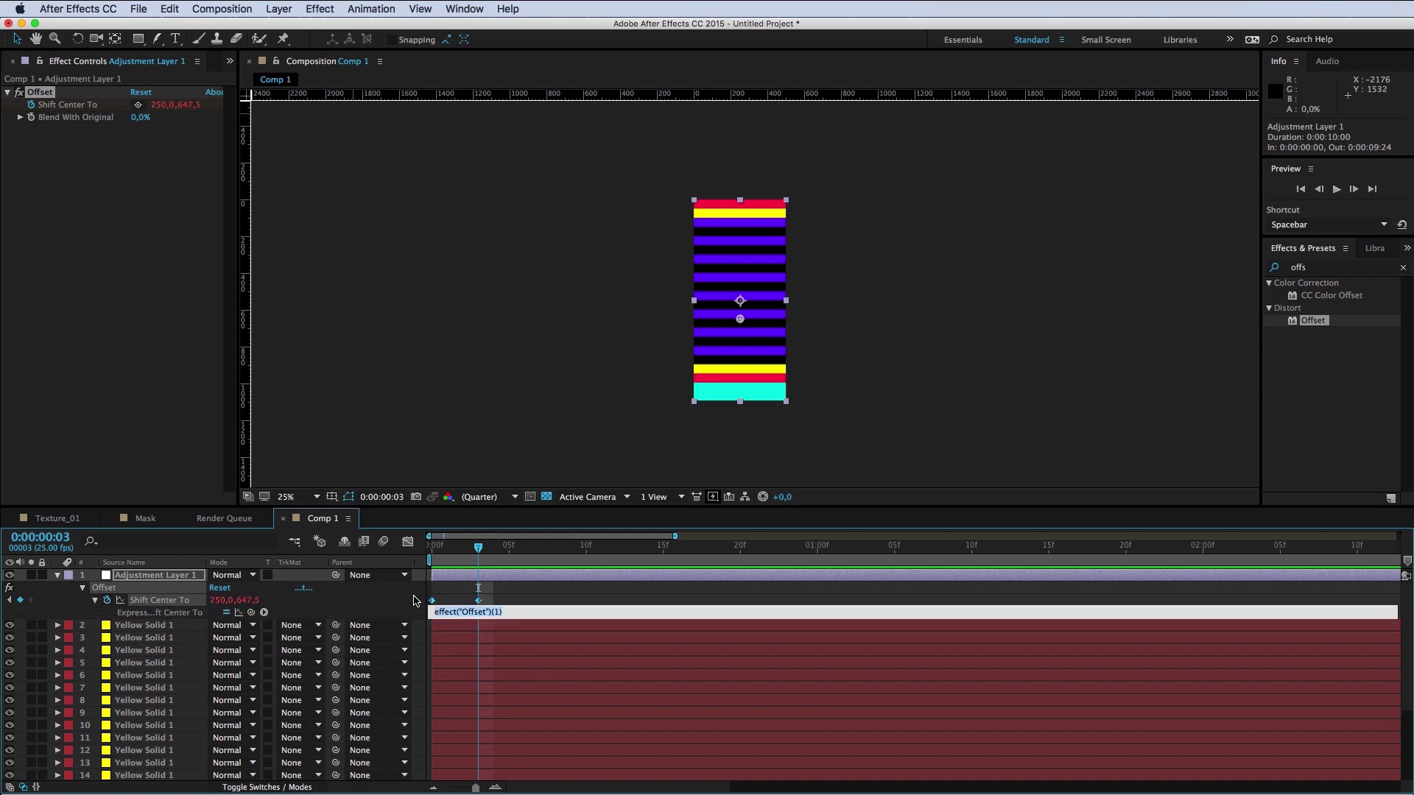
{"action": "type", "text": "loopOut(\"continue\");"}
{"action": "left_click", "coordinate": [500, 588]}
Step: Preview the continuously scrolling stripes from the first frame
{"action": "key", "text": "Home"}
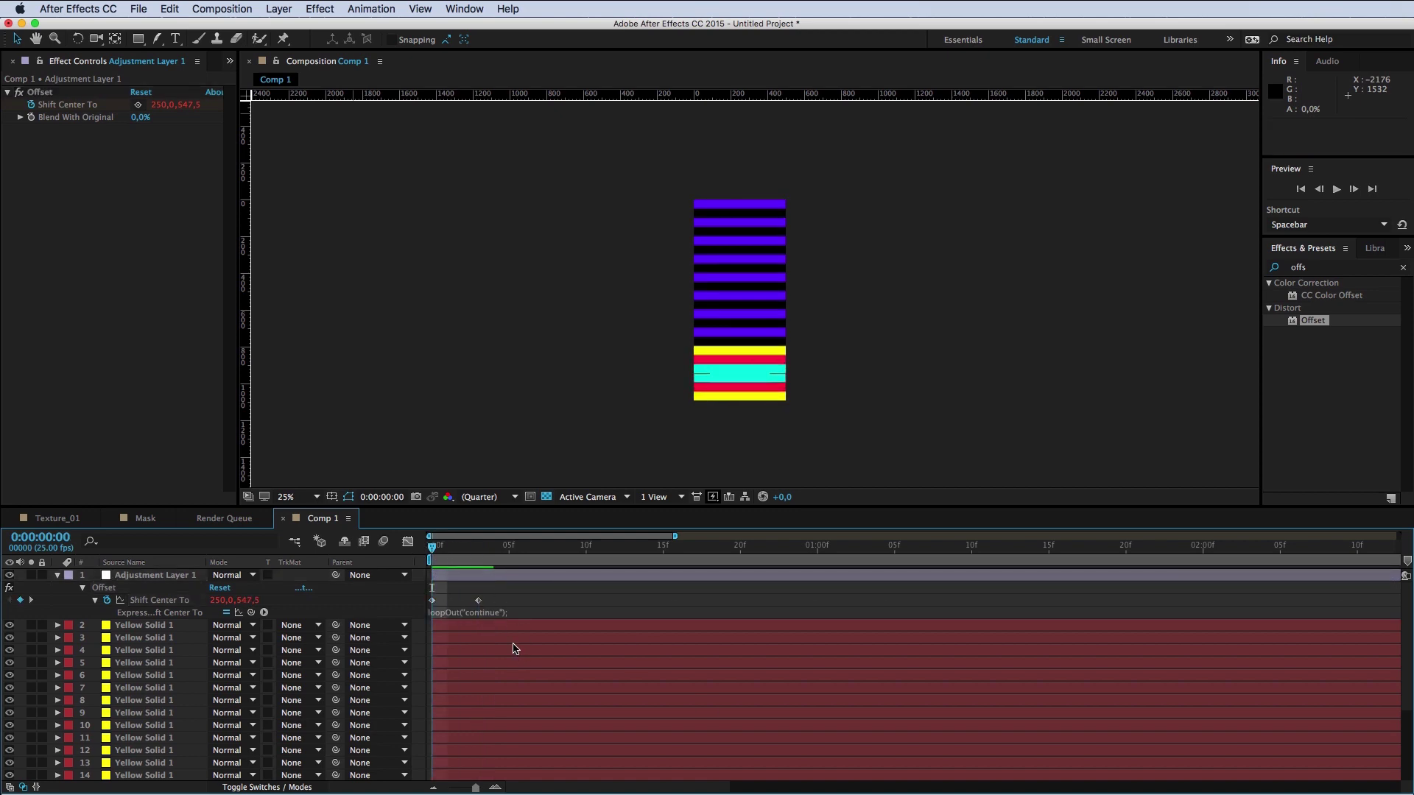
{"action": "key", "text": "space"}
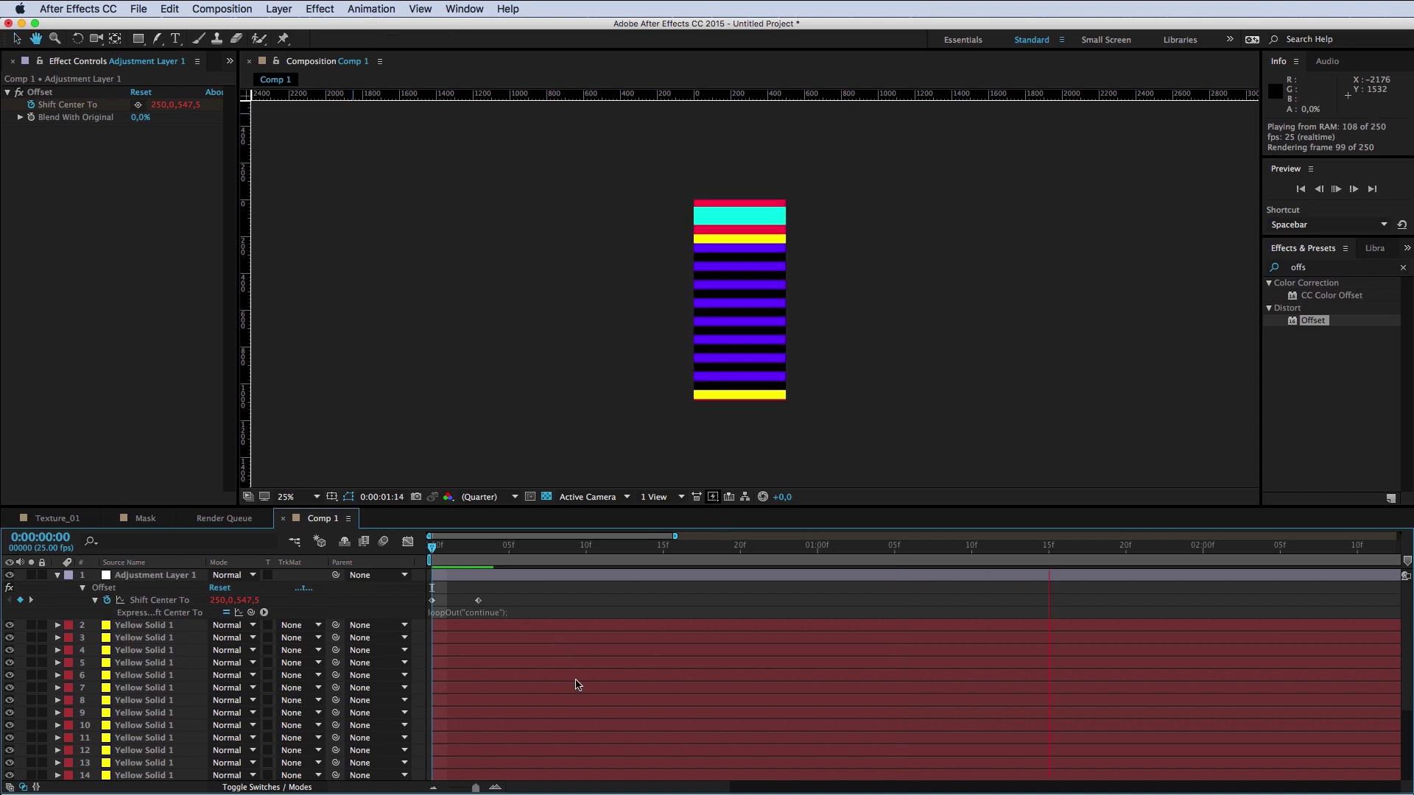
{"action": "key", "text": "semicolon"}
{"action": "left_click", "coordinate": [433, 554]}
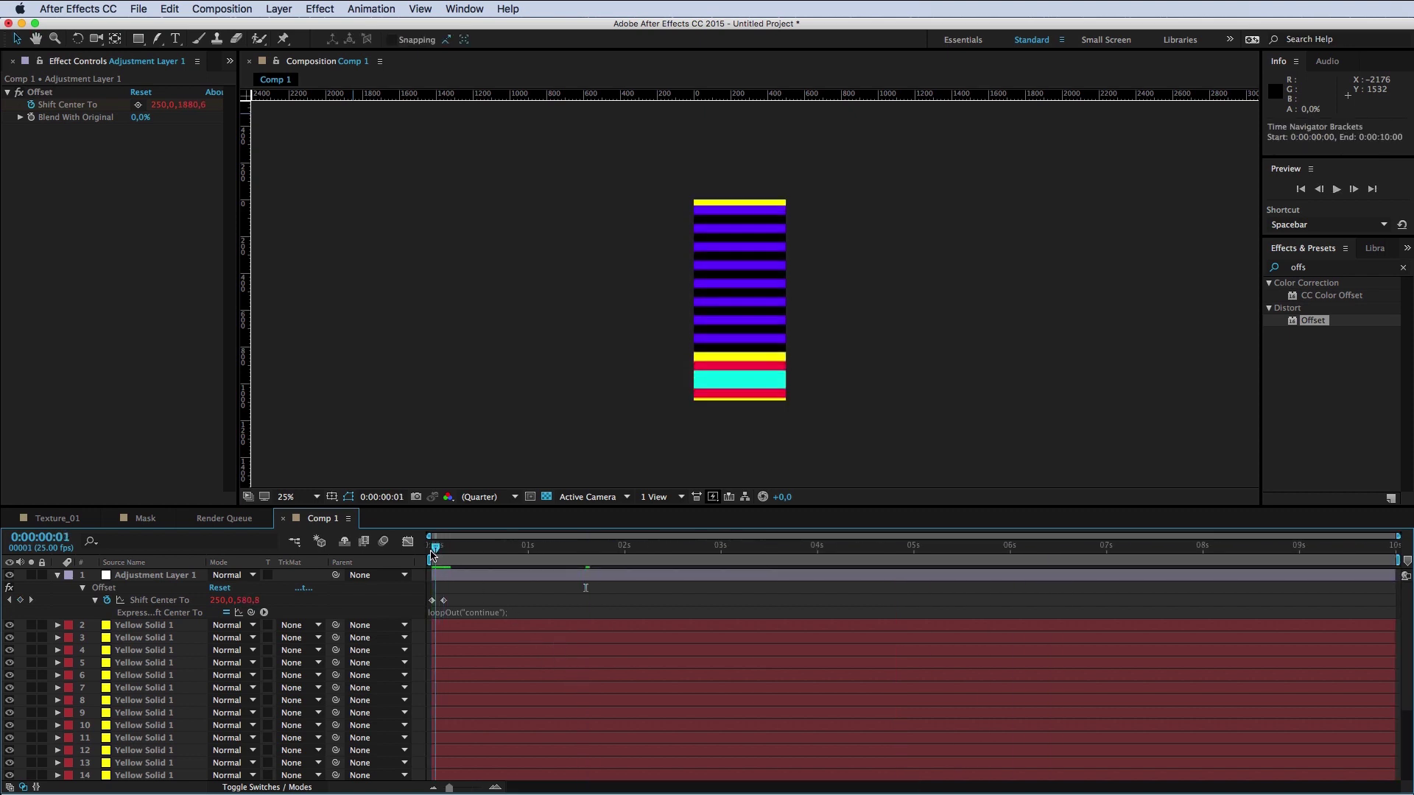
{"action": "key", "text": "space"}
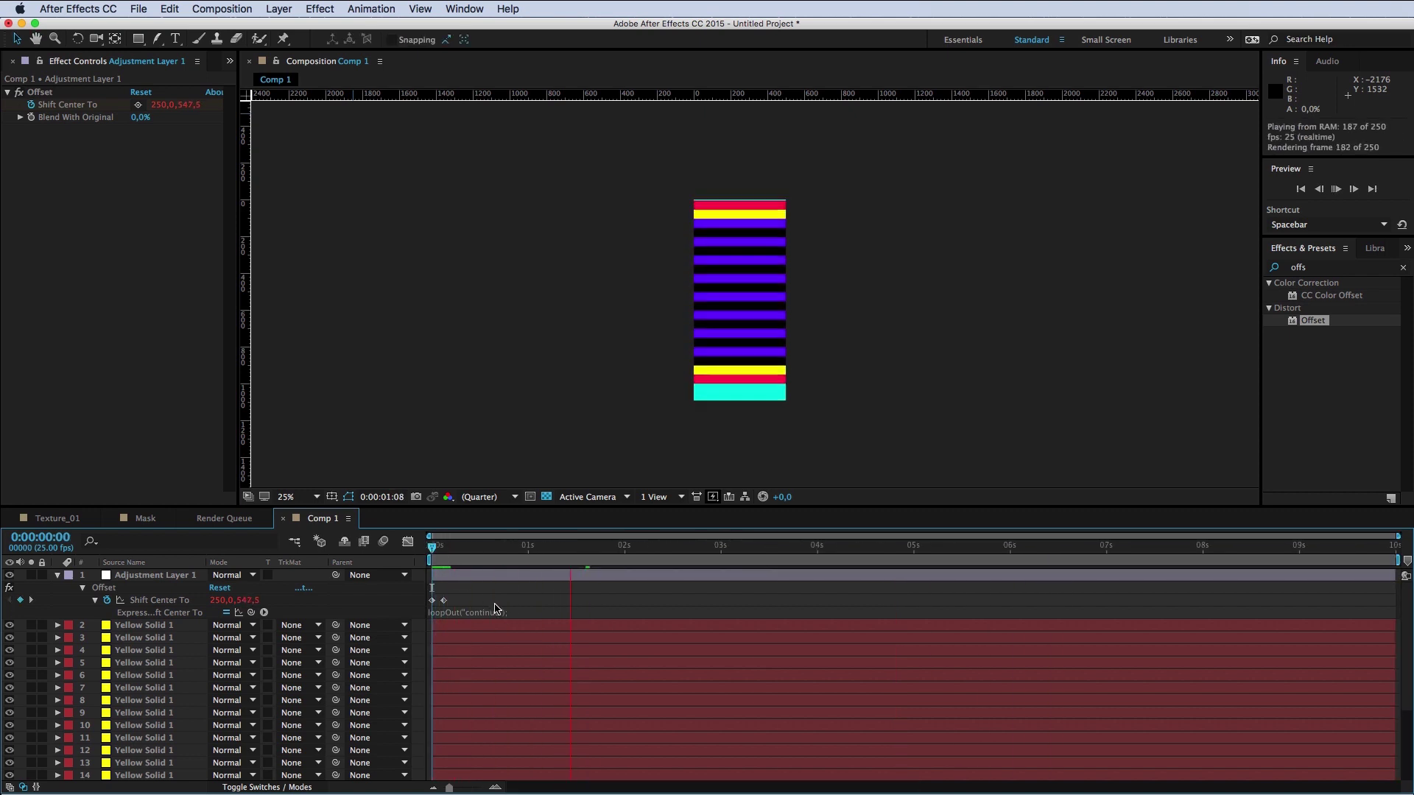
{"action": "key", "text": "space"}
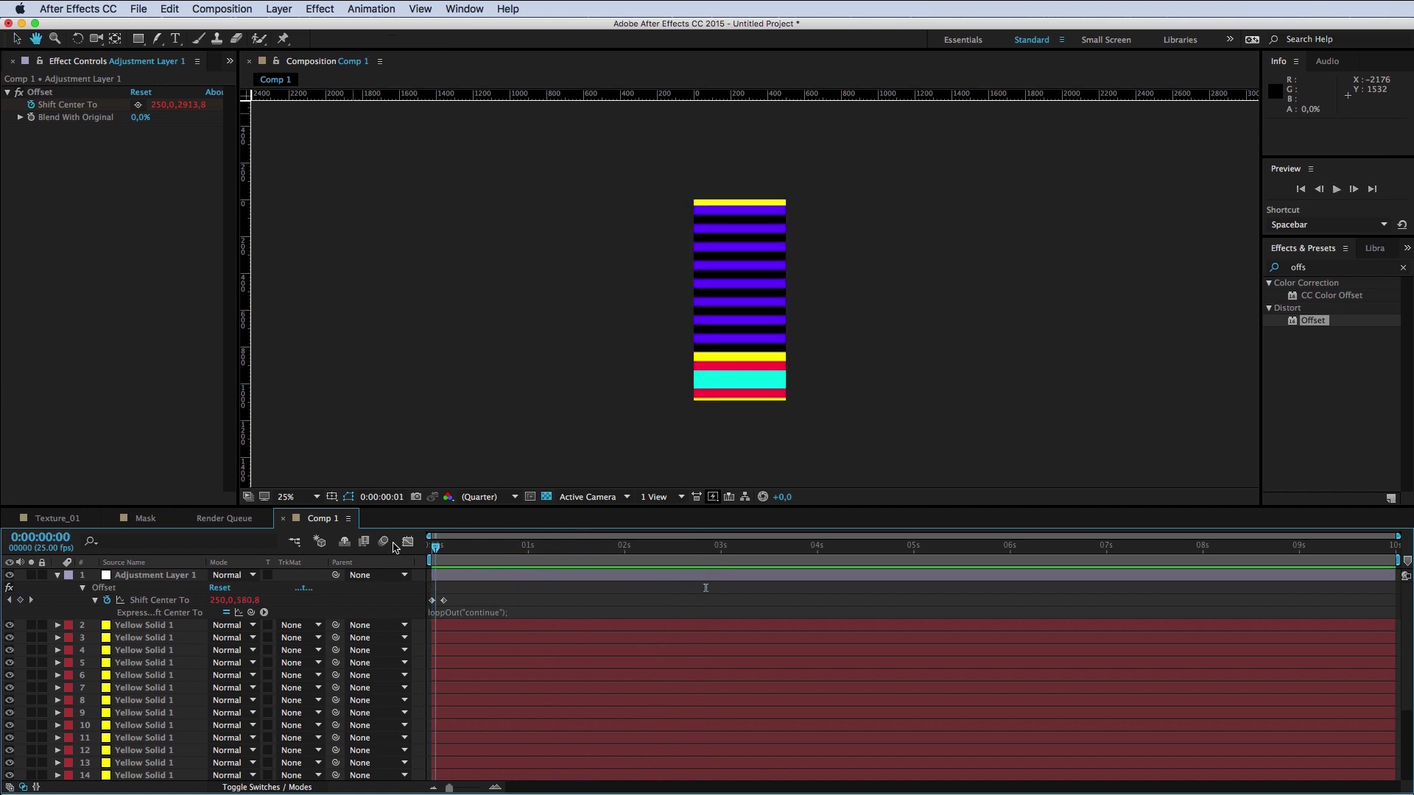
{"action": "key", "text": "space"}
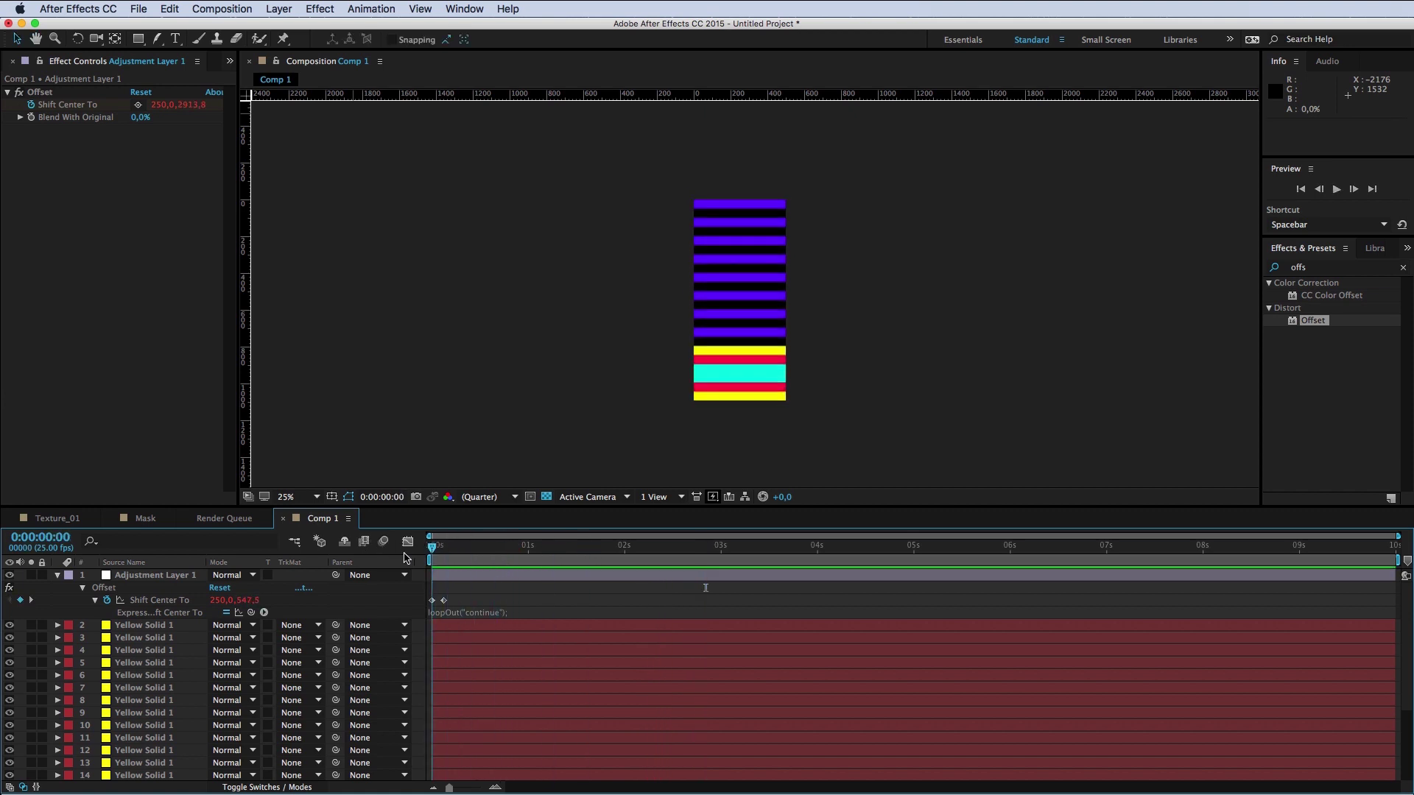
{"action": "scroll", "coordinate": [713, 391], "scroll_direction": "up", "scroll_amount": 2}
Step: Drag horizontal guides from the ruler onto the stripes, one at the cyan stripe's edge
{"action": "left_click_drag", "start_coordinate": [768, 420], "coordinate": [766, 338]}
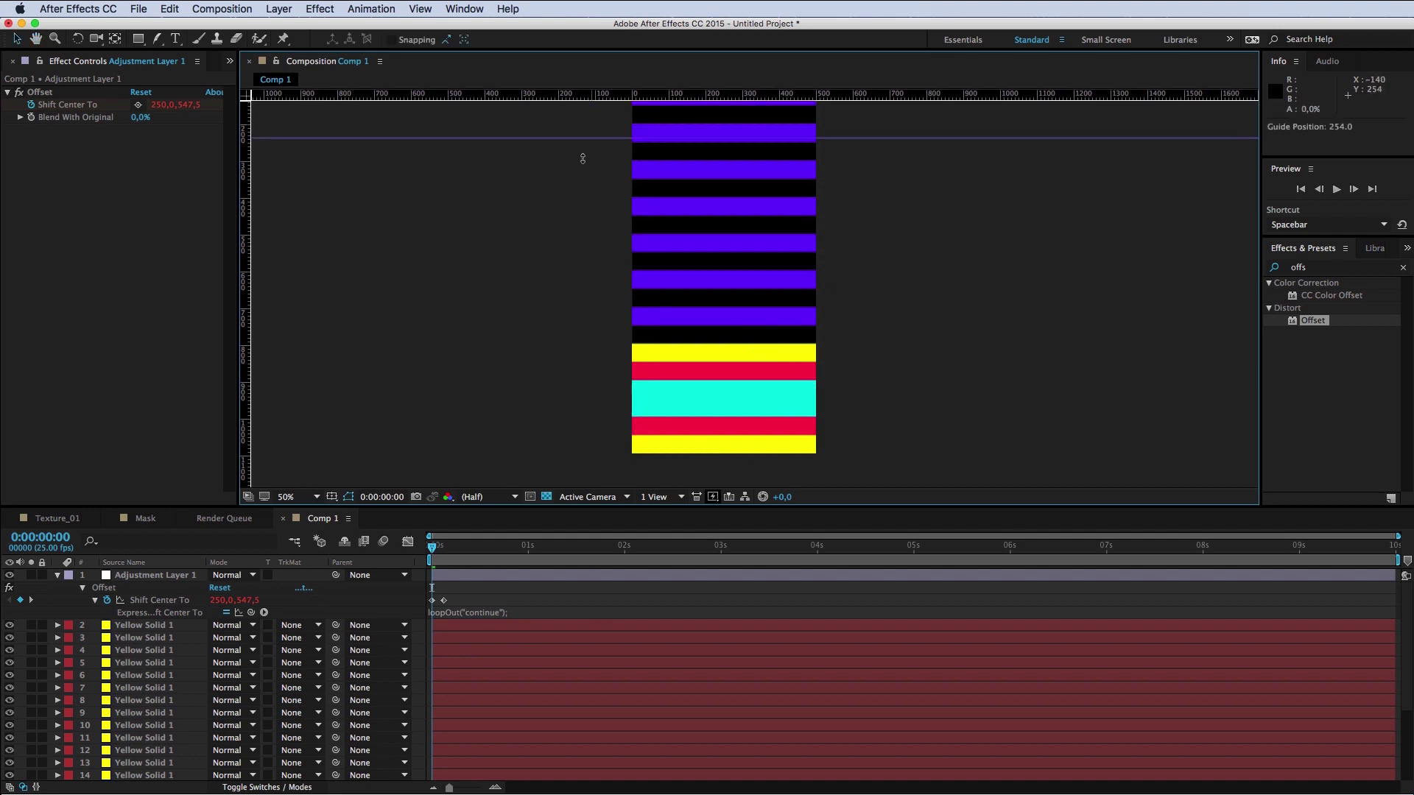
{"action": "mouse_move", "coordinate": [591, 105]}
{"action": "left_mouse_down"}
{"action": "mouse_move", "coordinate": [604, 343]}
{"action": "mouse_move", "coordinate": [1232, 120]}
{"action": "left_mouse_up"}
{"action": "scroll", "coordinate": [580, 368], "scroll_direction": "up", "scroll_amount": 4}
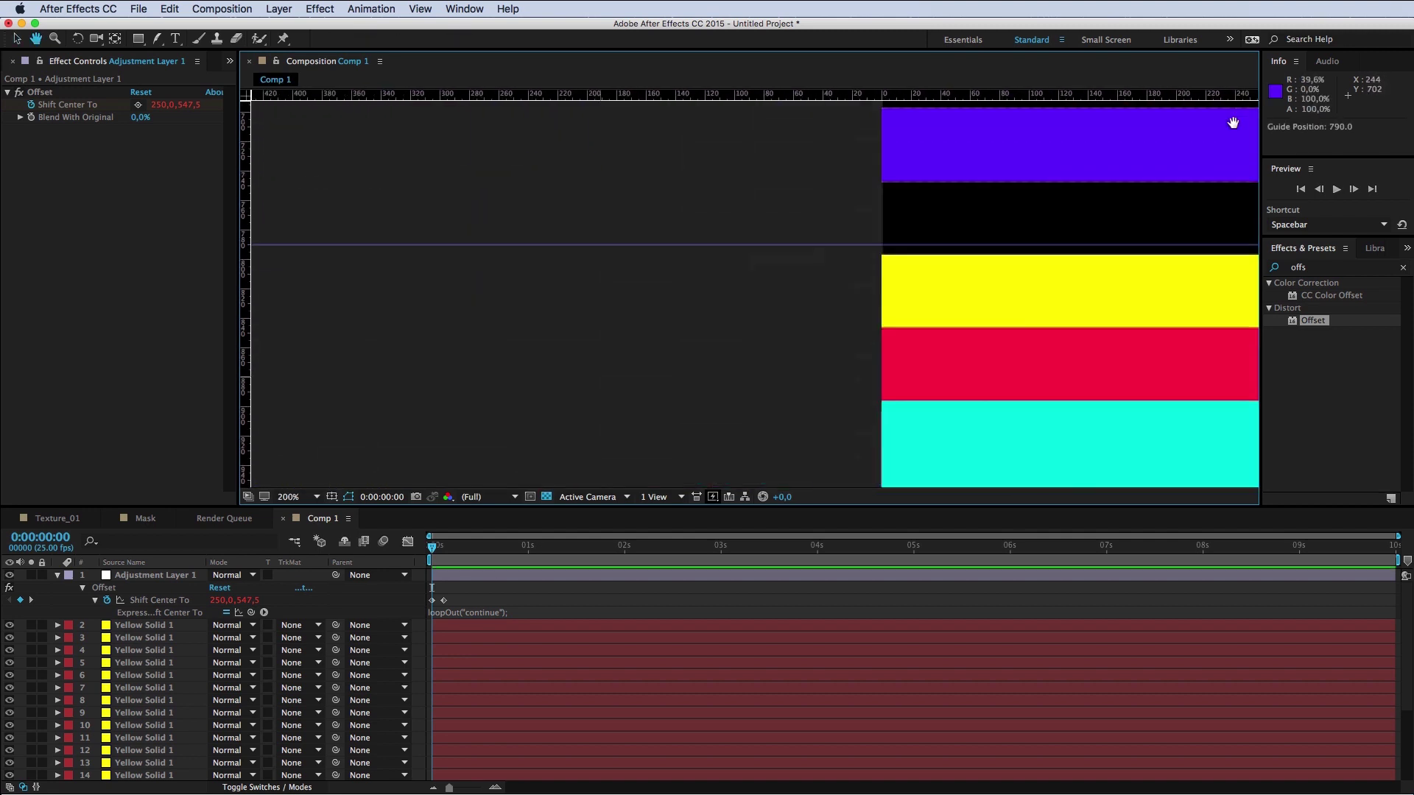
{"action": "mouse_move", "coordinate": [593, 158]}
{"action": "left_mouse_down"}
{"action": "mouse_move", "coordinate": [553, 204]}
{"action": "mouse_move", "coordinate": [517, 306]}
{"action": "left_mouse_up"}
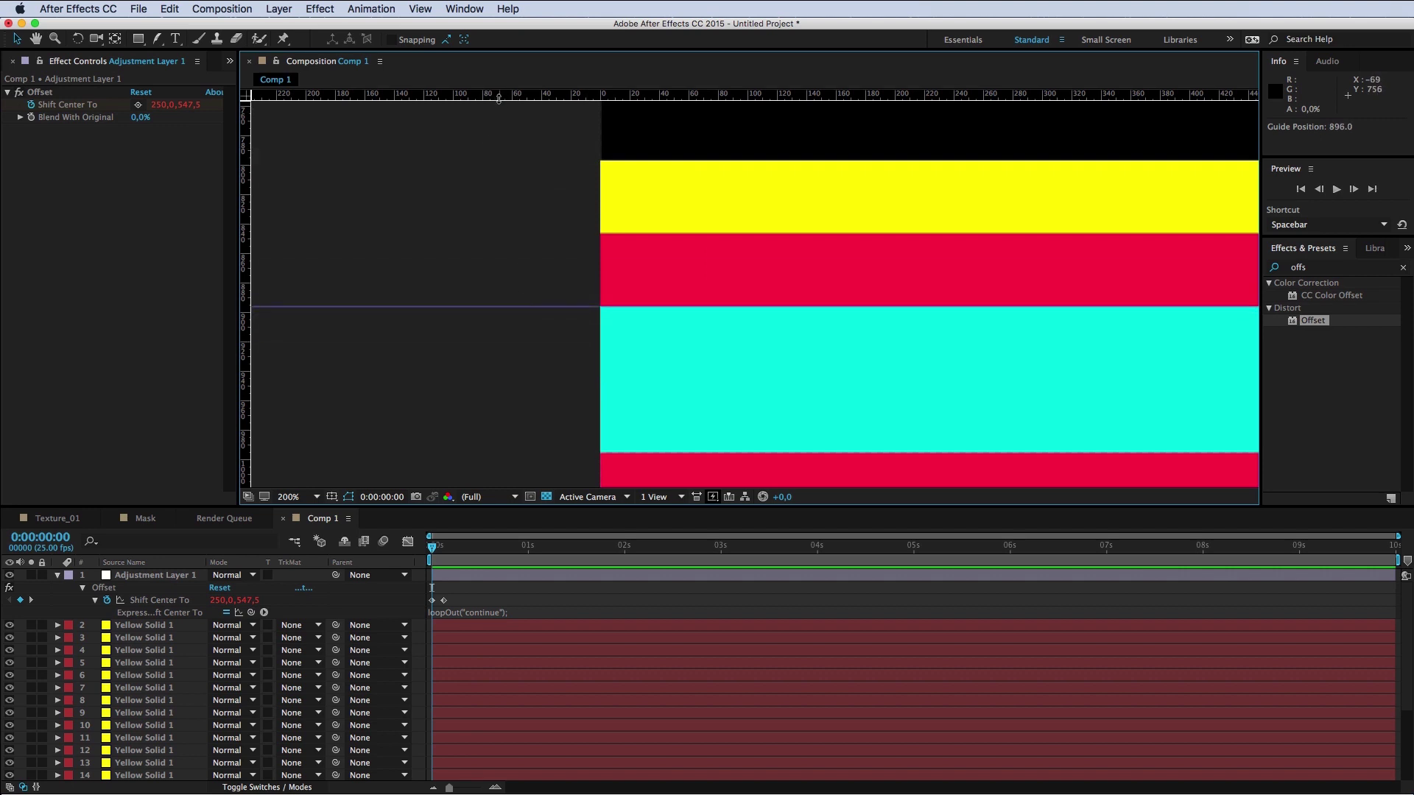
{"action": "left_click_drag", "start_coordinate": [499, 97], "coordinate": [519, 454]}
{"action": "scroll", "coordinate": [775, 309], "scroll_direction": "down", "scroll_amount": 2}
{"action": "scroll", "coordinate": [688, 316], "scroll_direction": "down", "scroll_amount": 2}
{"action": "scroll", "coordinate": [689, 316], "scroll_direction": "down", "scroll_amount": 2}
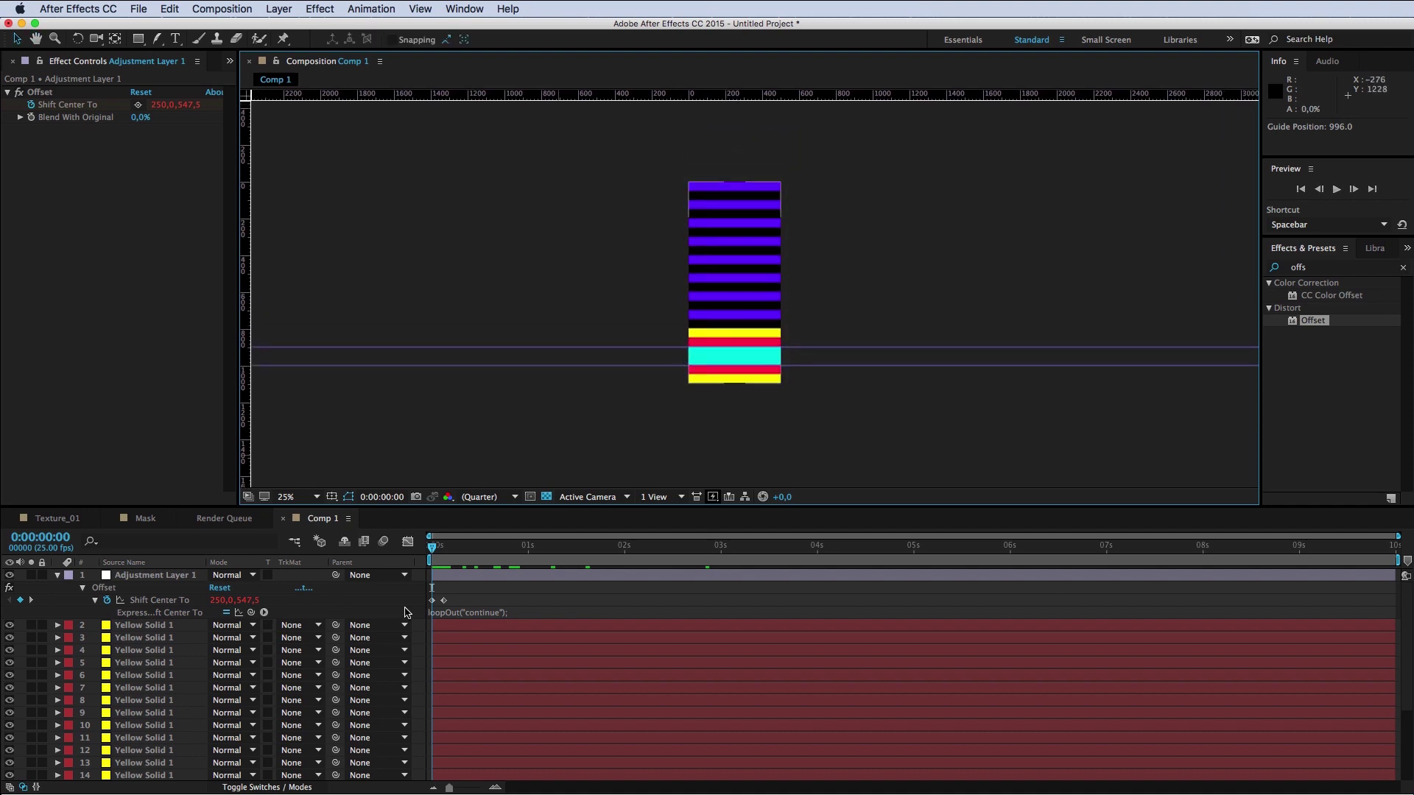
Step: At 100% zoom, move the guide to the yellow stripe's top and remove the extra guide
{"action": "key", "text": "space"}
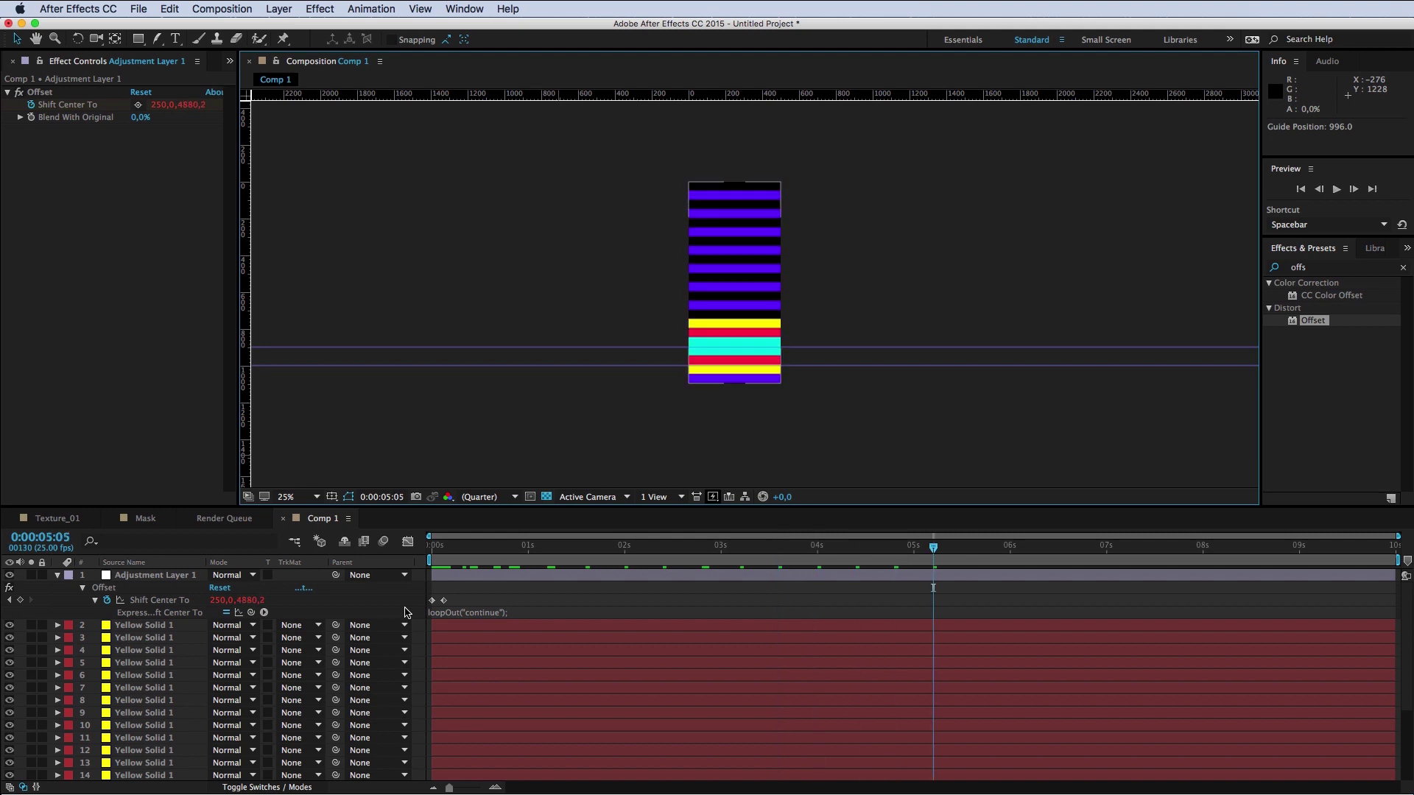
{"action": "key", "text": "space"}
{"action": "key", "text": "slash"}
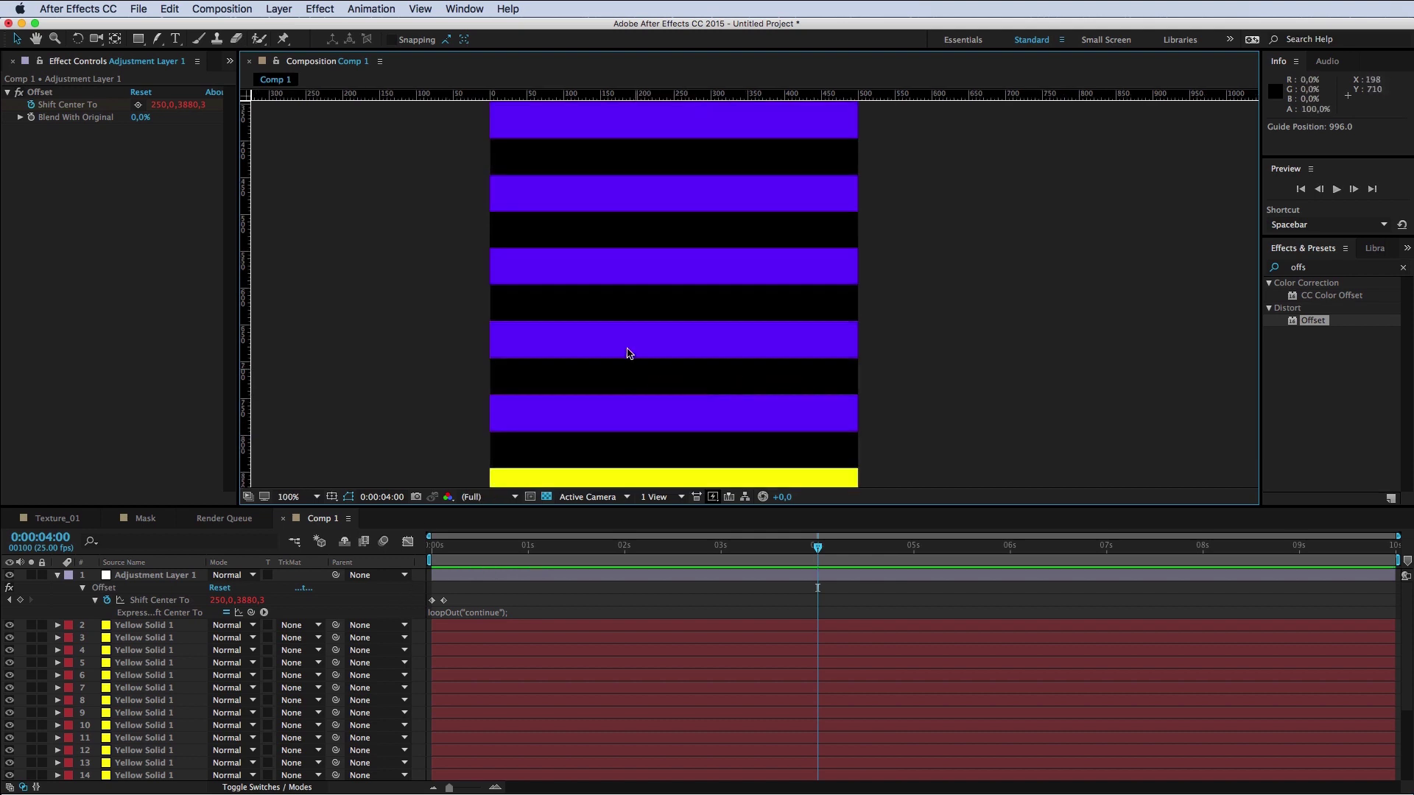
{"action": "left_click_drag", "start_coordinate": [627, 352], "coordinate": [1003, 201]}
{"action": "left_click_drag", "start_coordinate": [826, 354], "coordinate": [827, 317]}
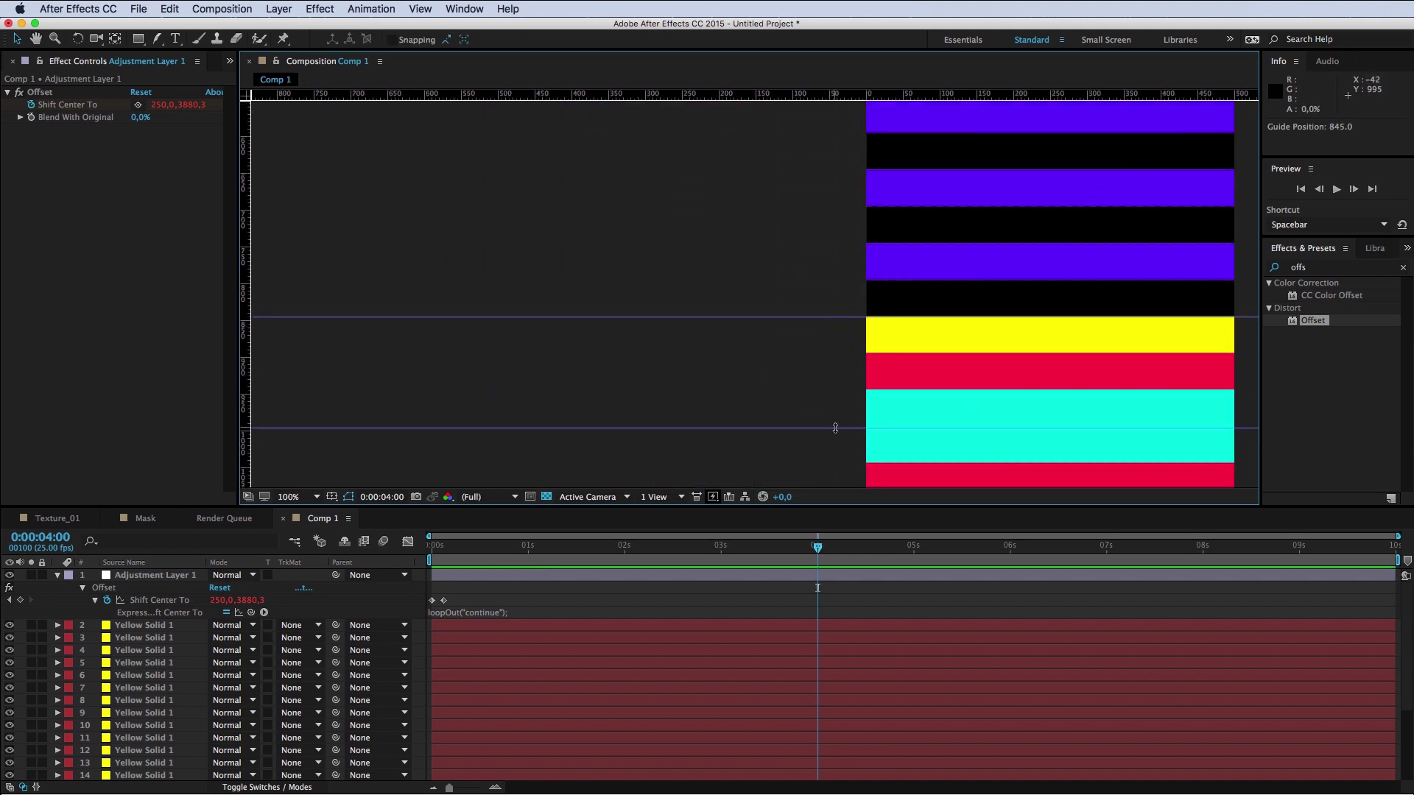
{"action": "left_click_drag", "start_coordinate": [835, 428], "coordinate": [835, 94]}
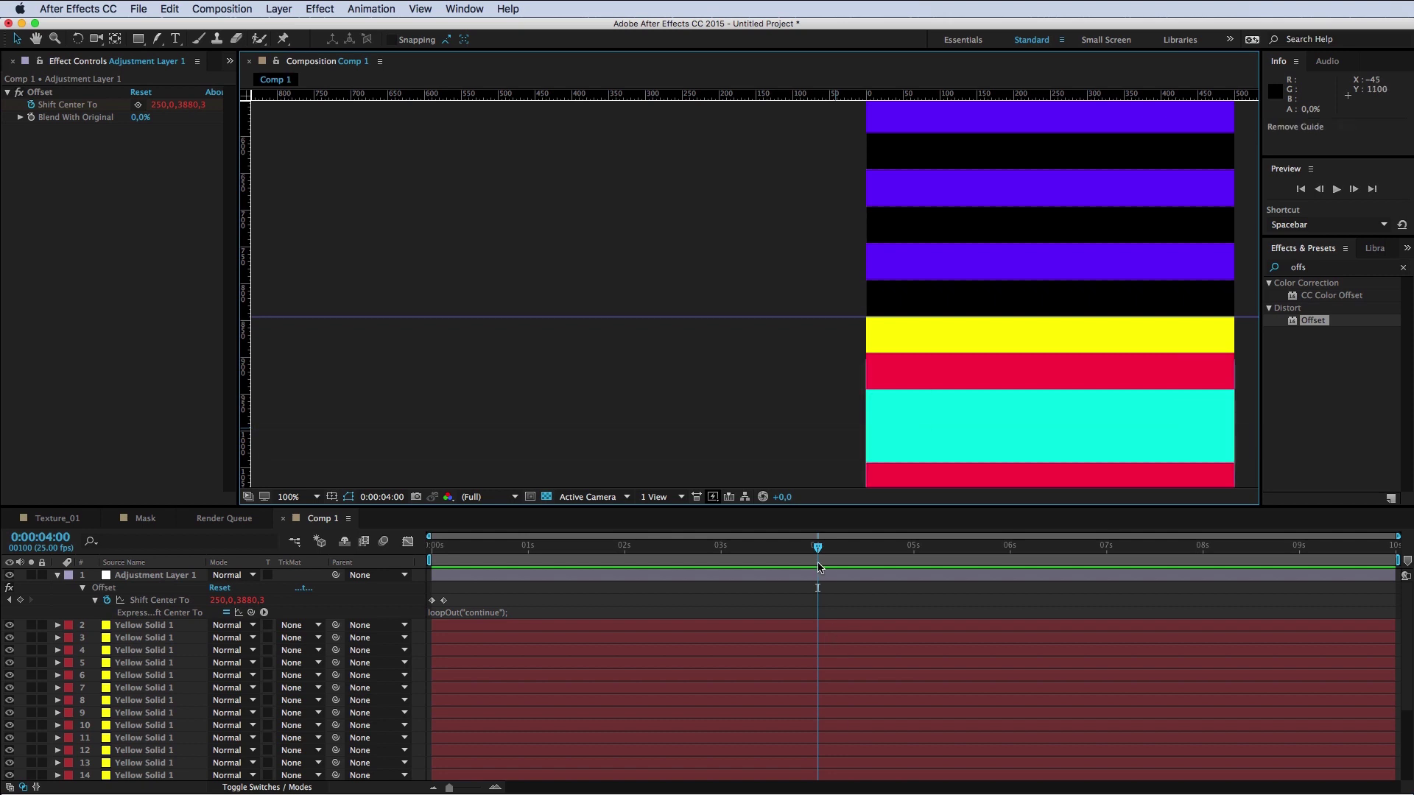
{"action": "key", "text": "Home"}
{"action": "mouse_move", "coordinate": [902, 356]}
{"action": "left_mouse_down"}
{"action": "mouse_move", "coordinate": [881, 335]}
{"action": "mouse_move", "coordinate": [623, 343]}
{"action": "mouse_move", "coordinate": [565, 305]}
{"action": "left_mouse_up"}
Step: End the work area at the pattern's repeat frame, 0:00:02:15
{"action": "key", "text": "space"}
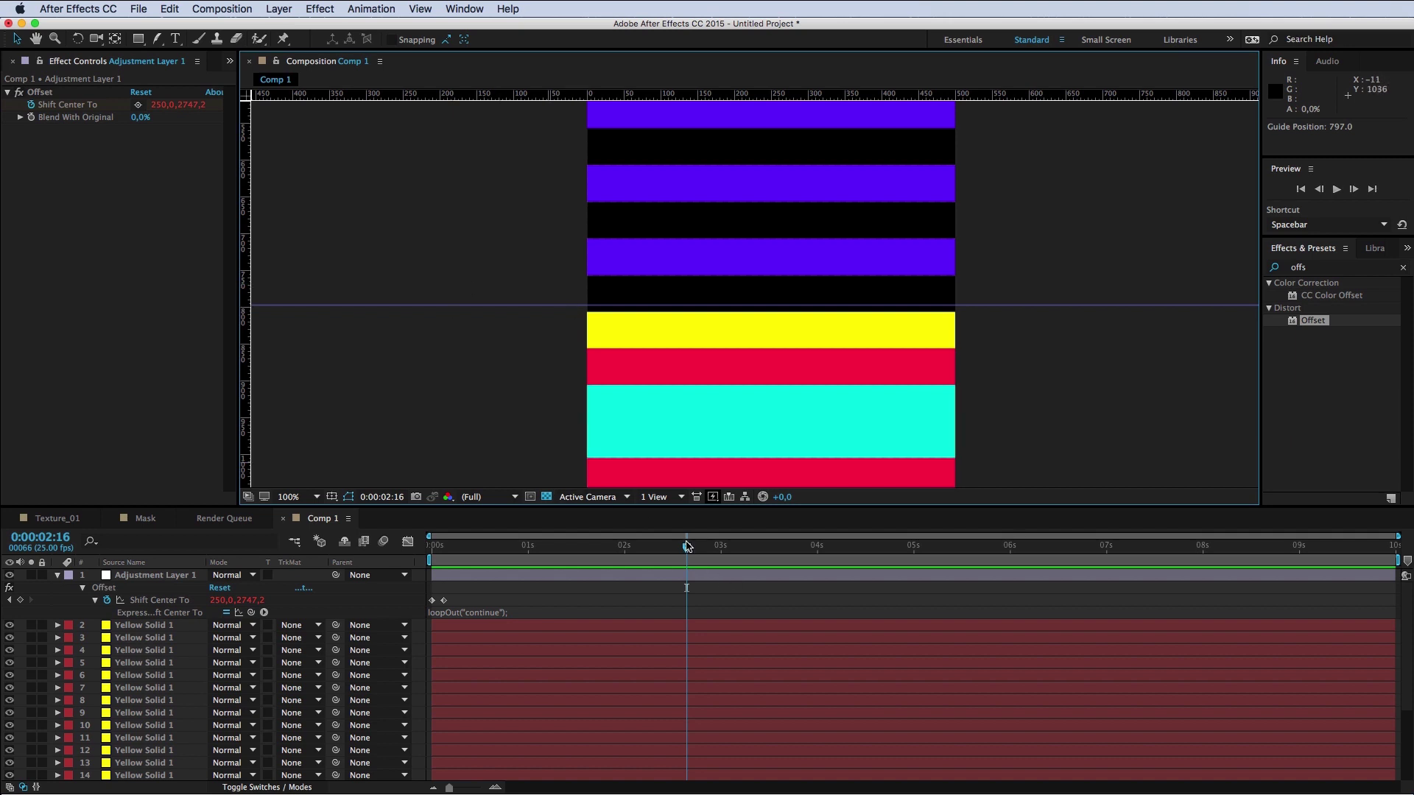
{"action": "key", "text": "n"}
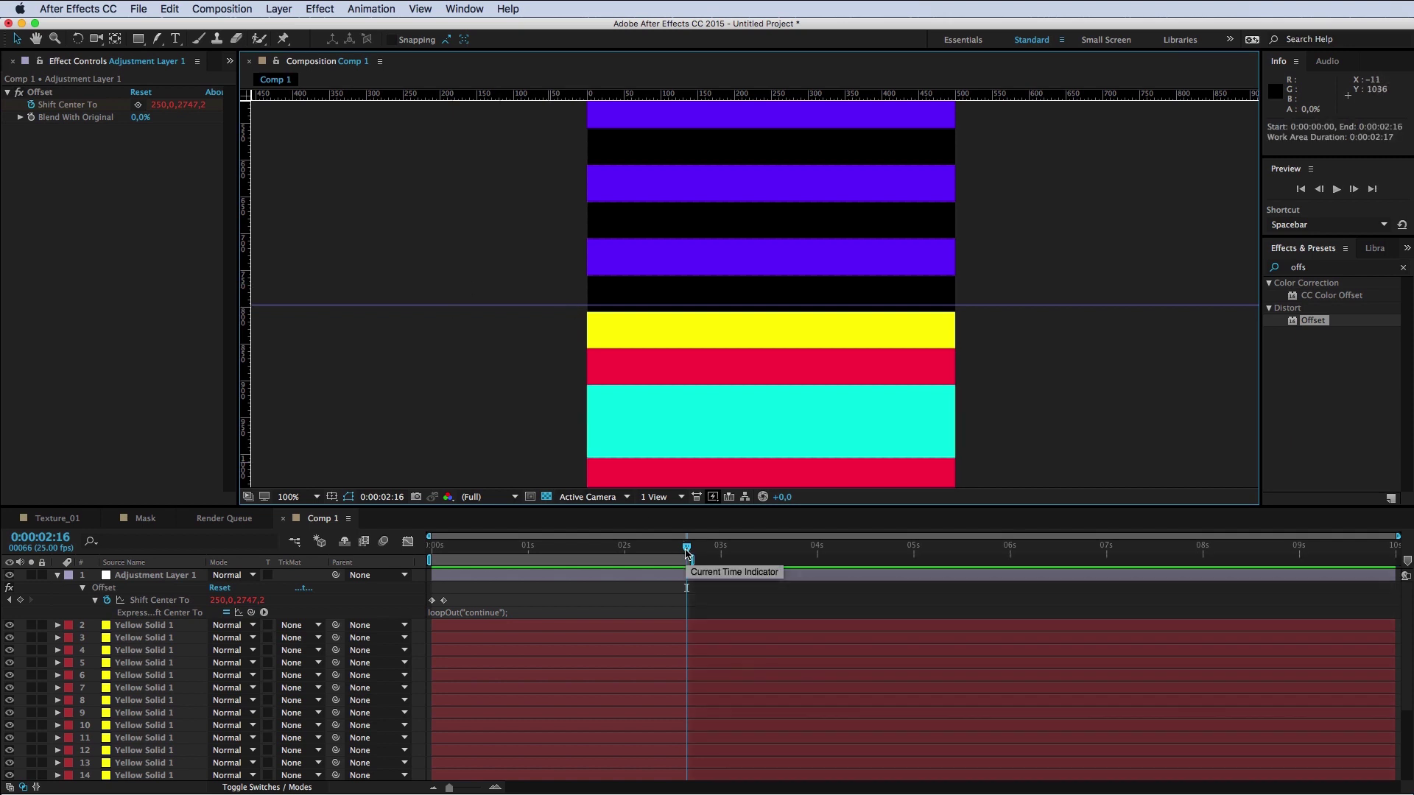
{"action": "left_click_drag", "start_coordinate": [687, 552], "coordinate": [683, 554]}
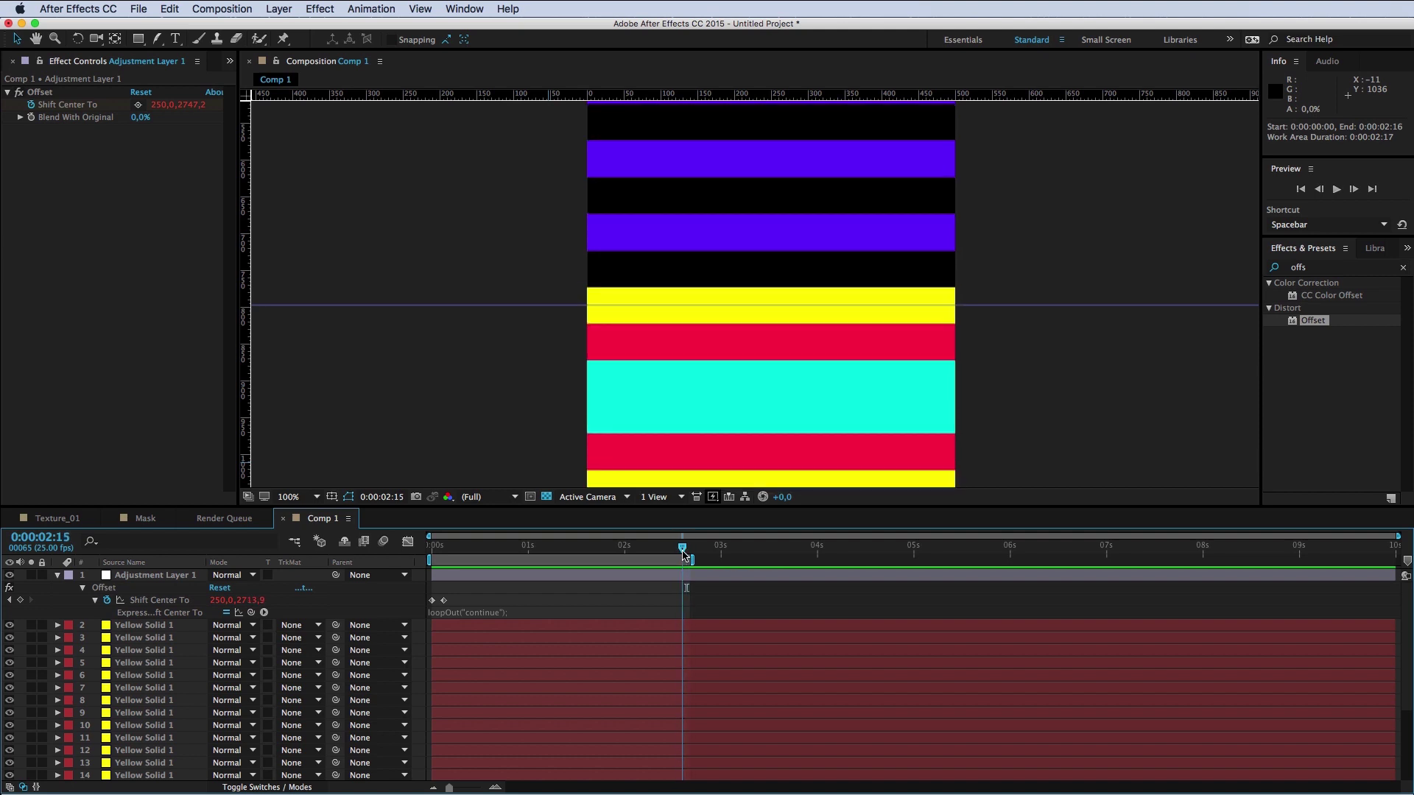
{"action": "scroll", "coordinate": [682, 554], "scroll_direction": "up", "scroll_amount": 5}
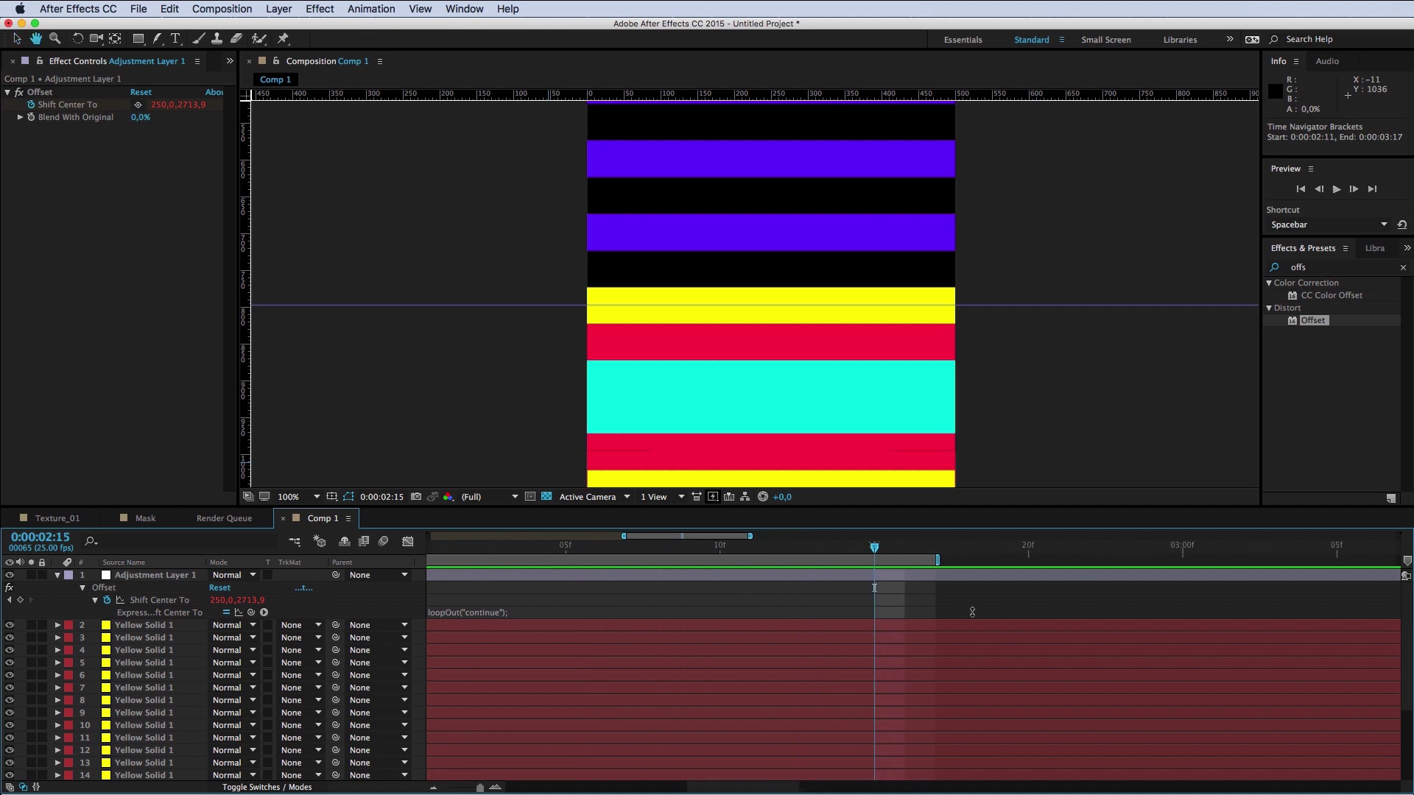
Step: Trim the work area end to 0:00:02:15 and preview the stripe loop
{"action": "left_click_drag", "start_coordinate": [937, 561], "coordinate": [881, 563]}
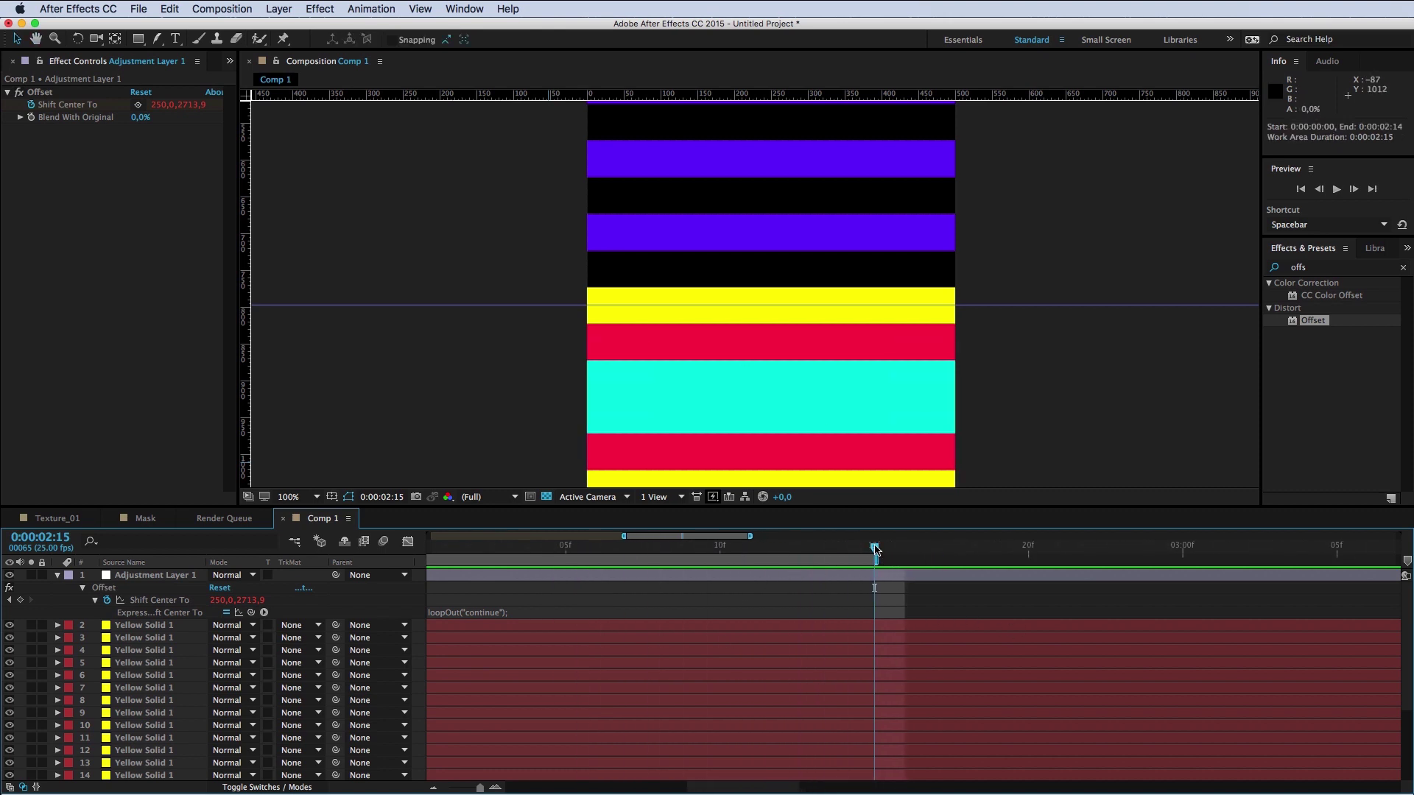
{"action": "key", "text": "Home"}
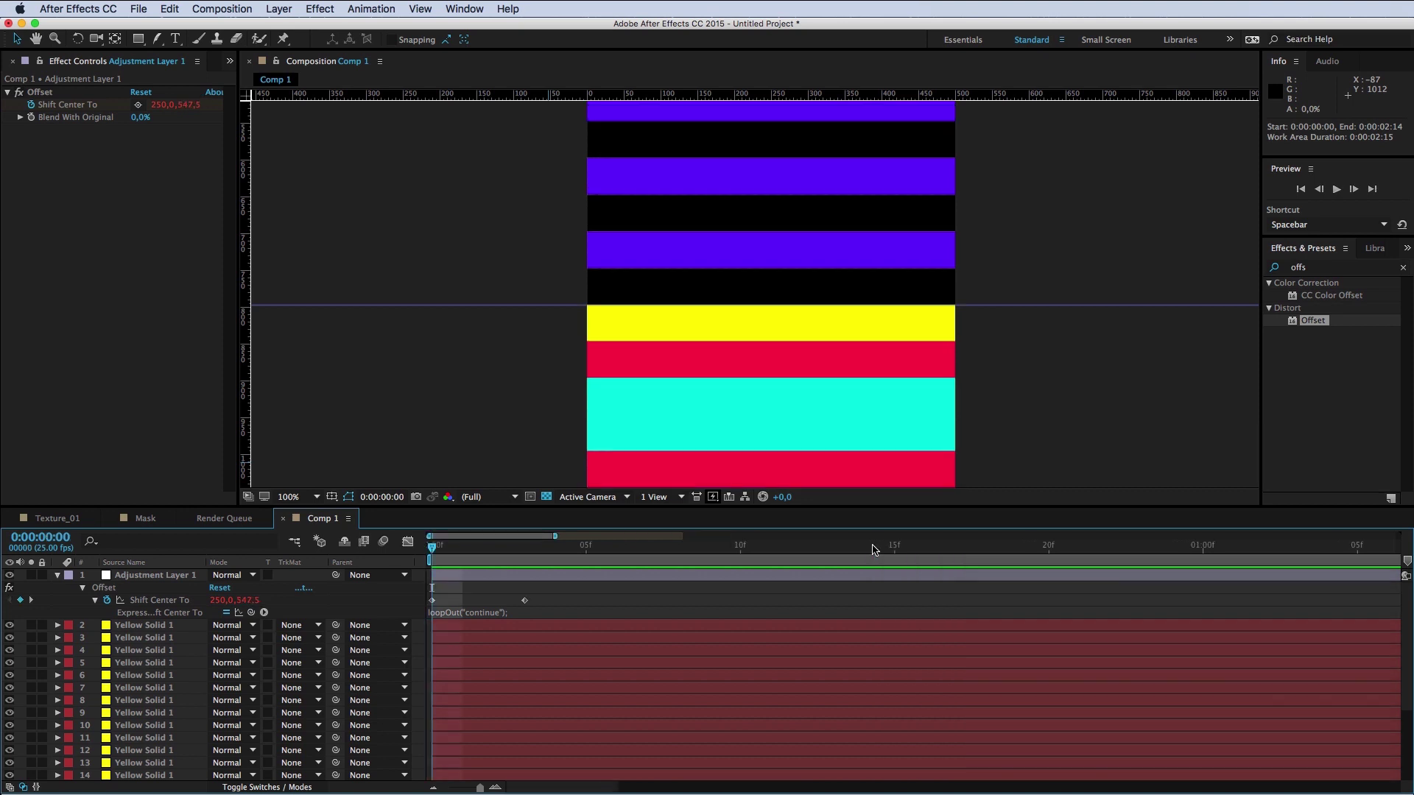
{"action": "key", "text": "minus"}
{"action": "key", "text": "minus"}
{"action": "key", "text": "minus"}
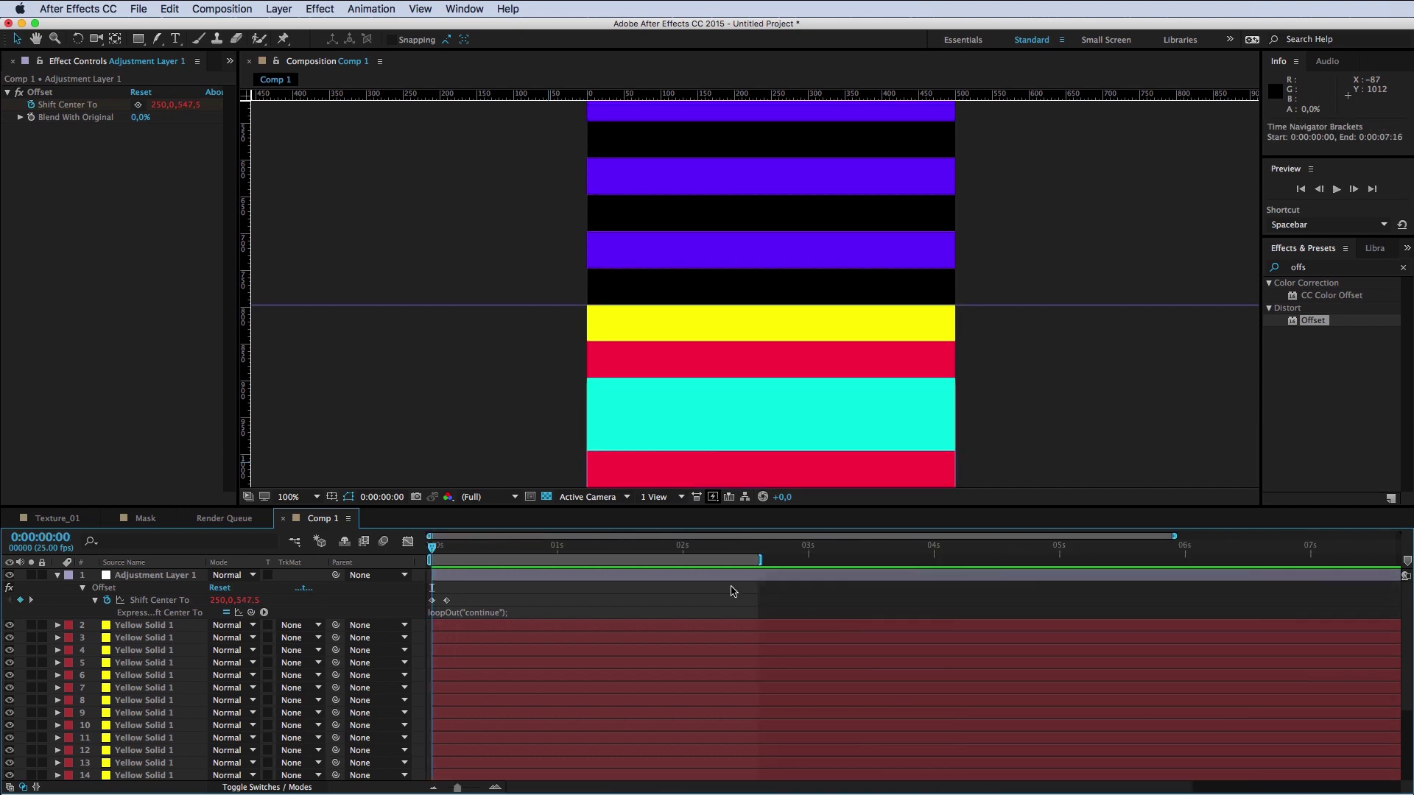
{"action": "key", "text": "space"}
{"action": "key", "text": "comma"}
{"action": "key", "text": "comma"}
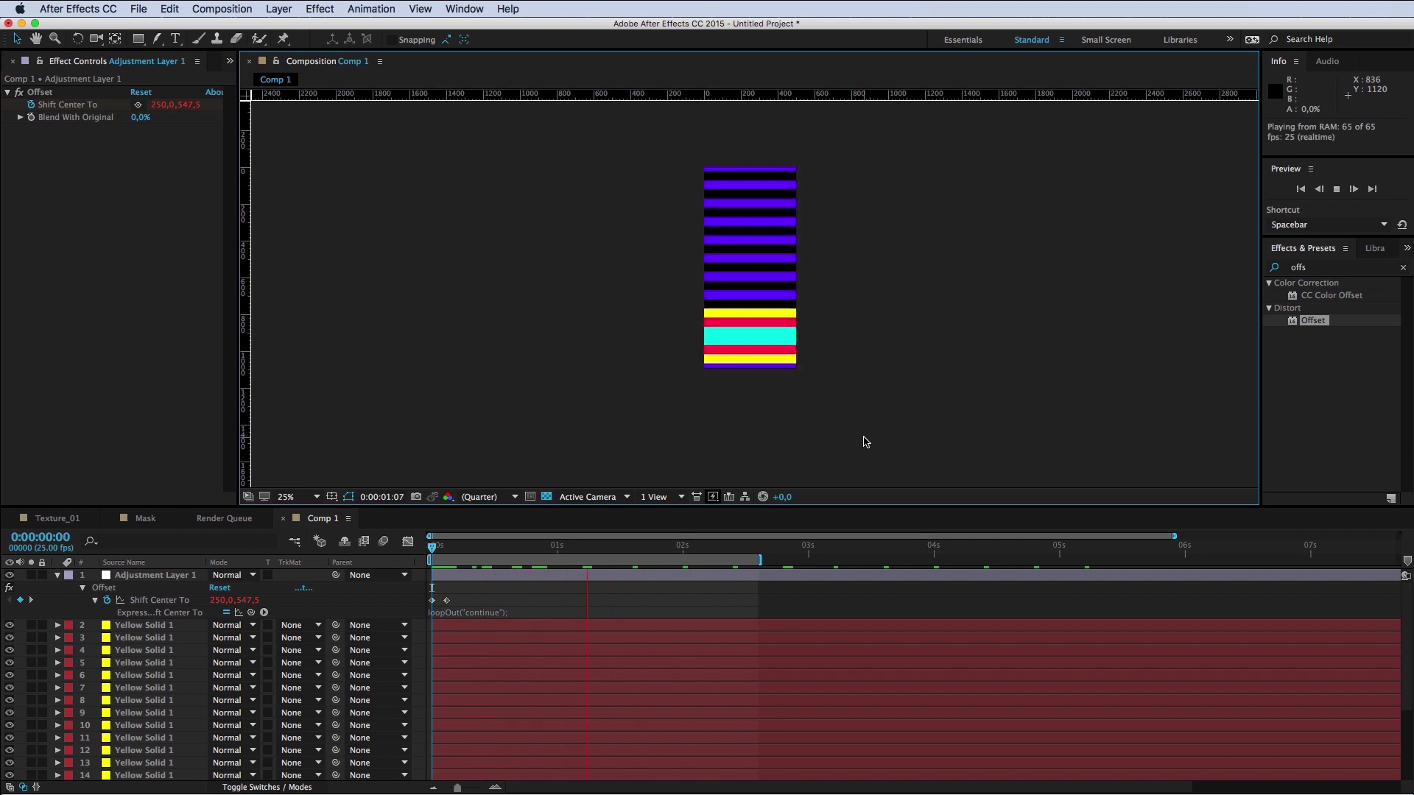
{"action": "key", "text": "space"}
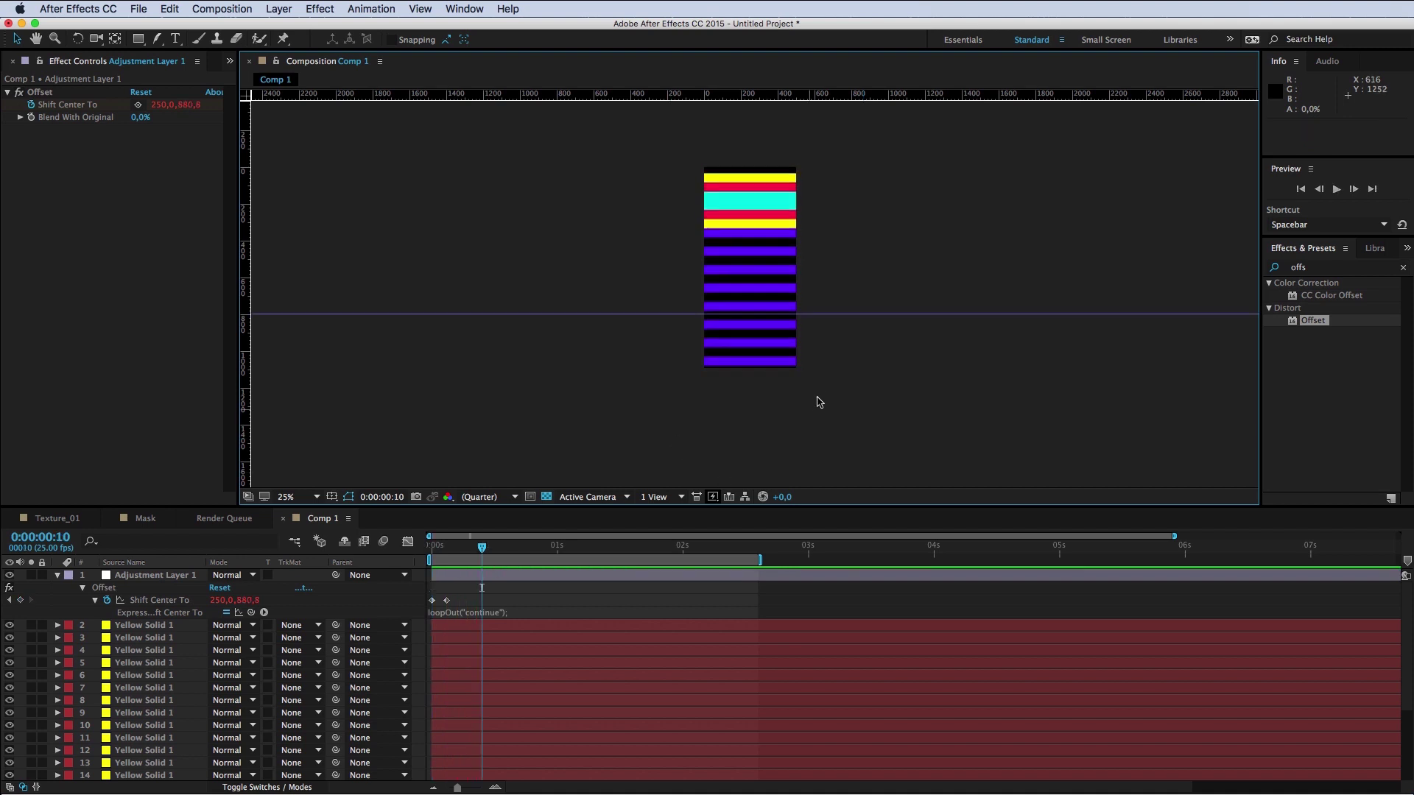
{"action": "key", "text": "period"}
{"action": "key", "text": "space"}
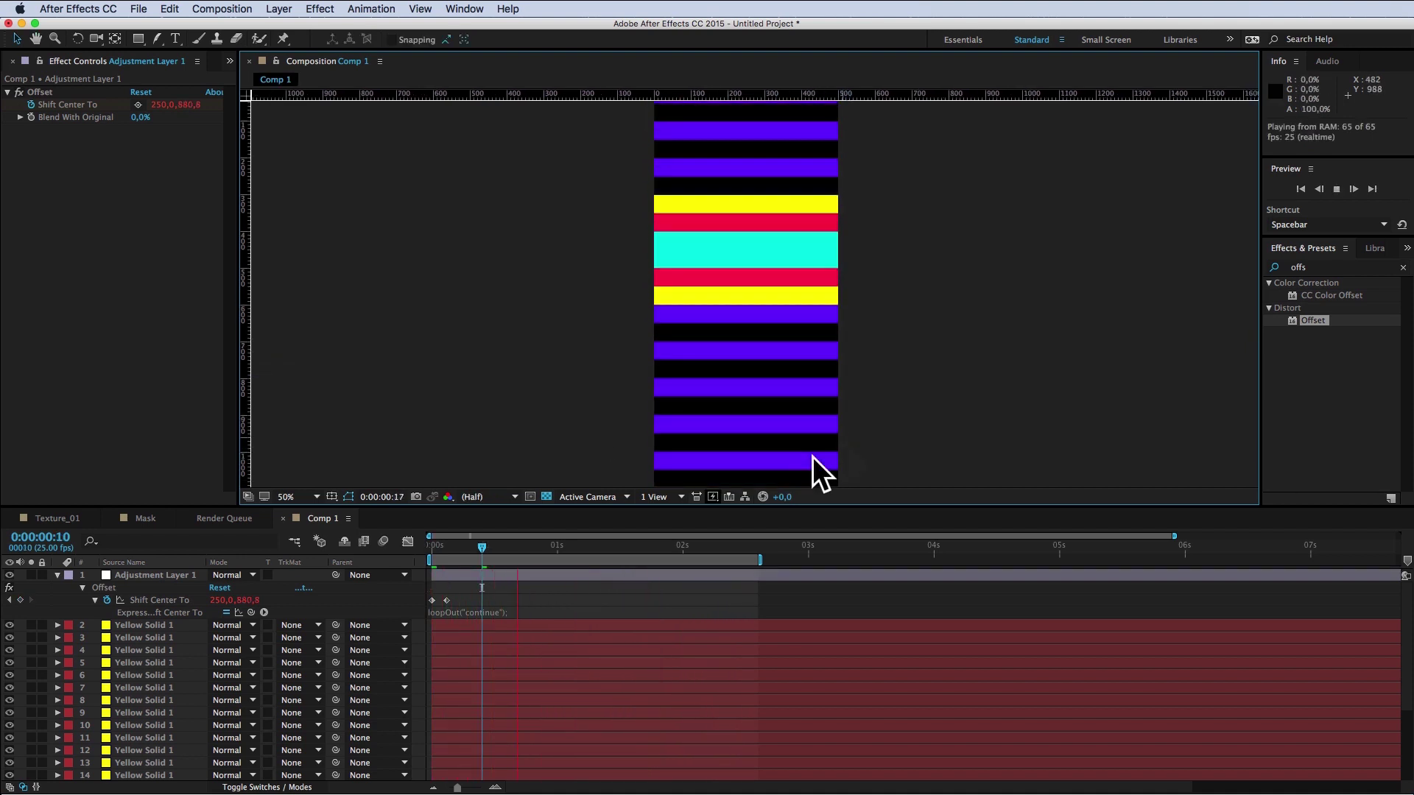
{"action": "key", "text": "space"}
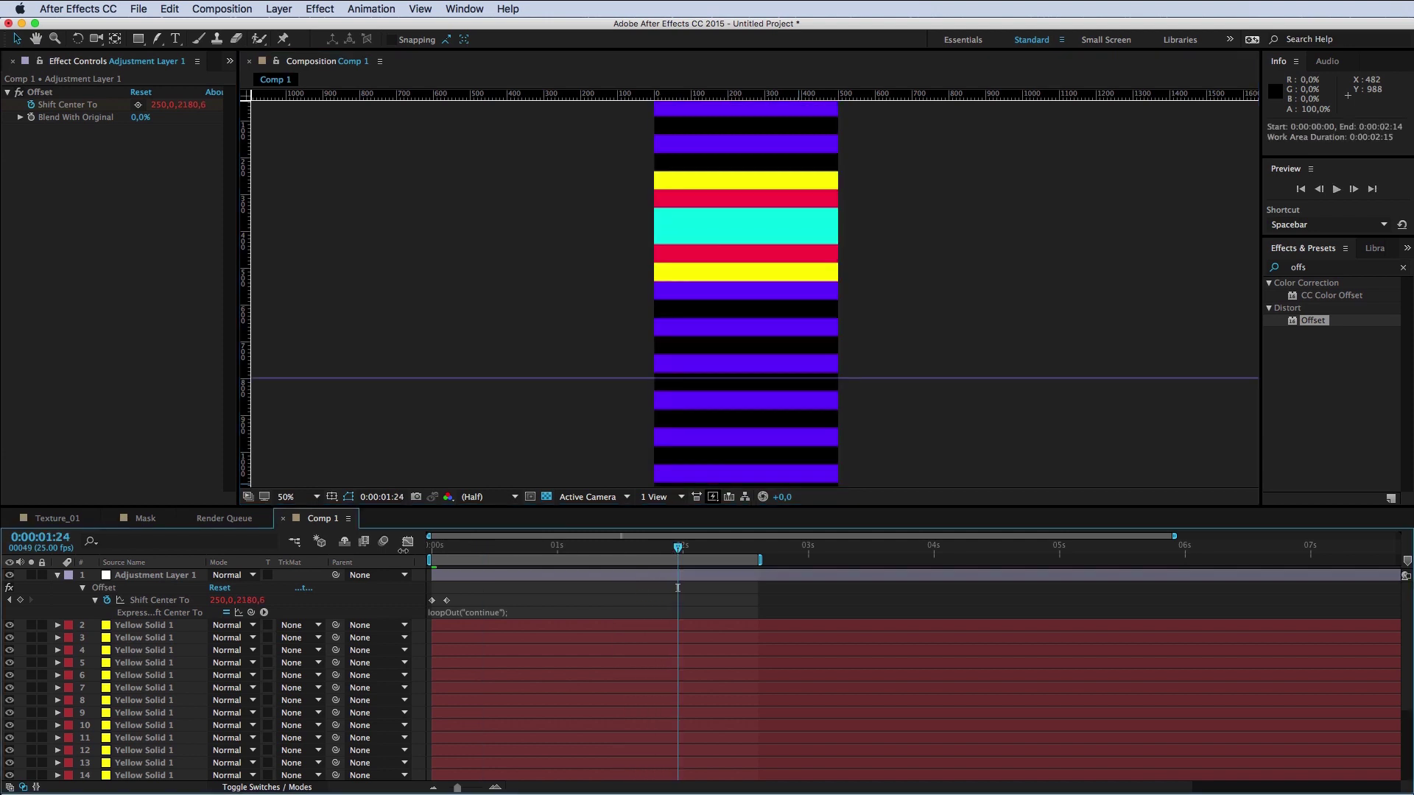
Step: Replay the stripe animation from the first frame, then add Comp 1 to the render queue
{"action": "left_click", "coordinate": [457, 546]}
{"action": "left_click", "coordinate": [429, 545]}
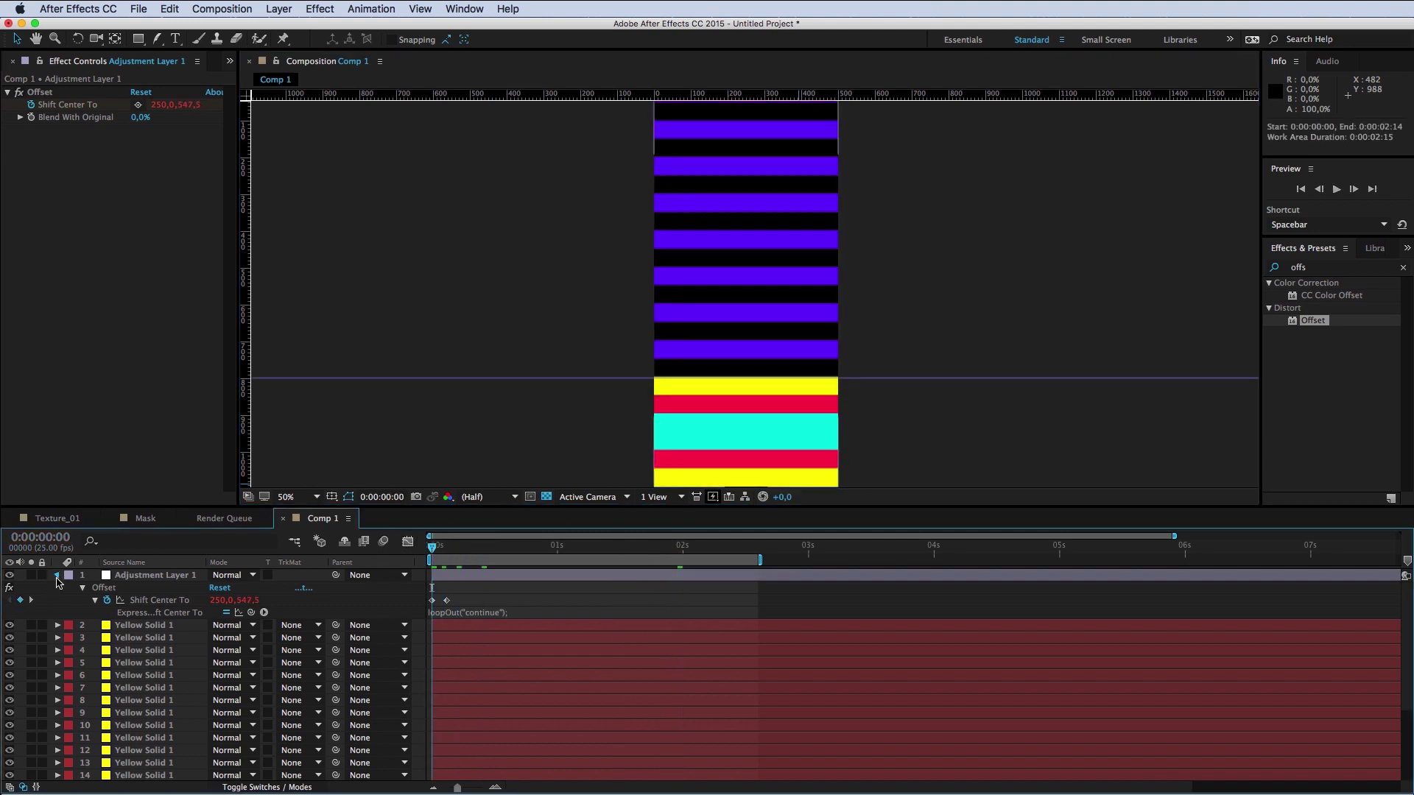
{"action": "left_click", "coordinate": [57, 580]}
{"action": "key", "text": "space"}
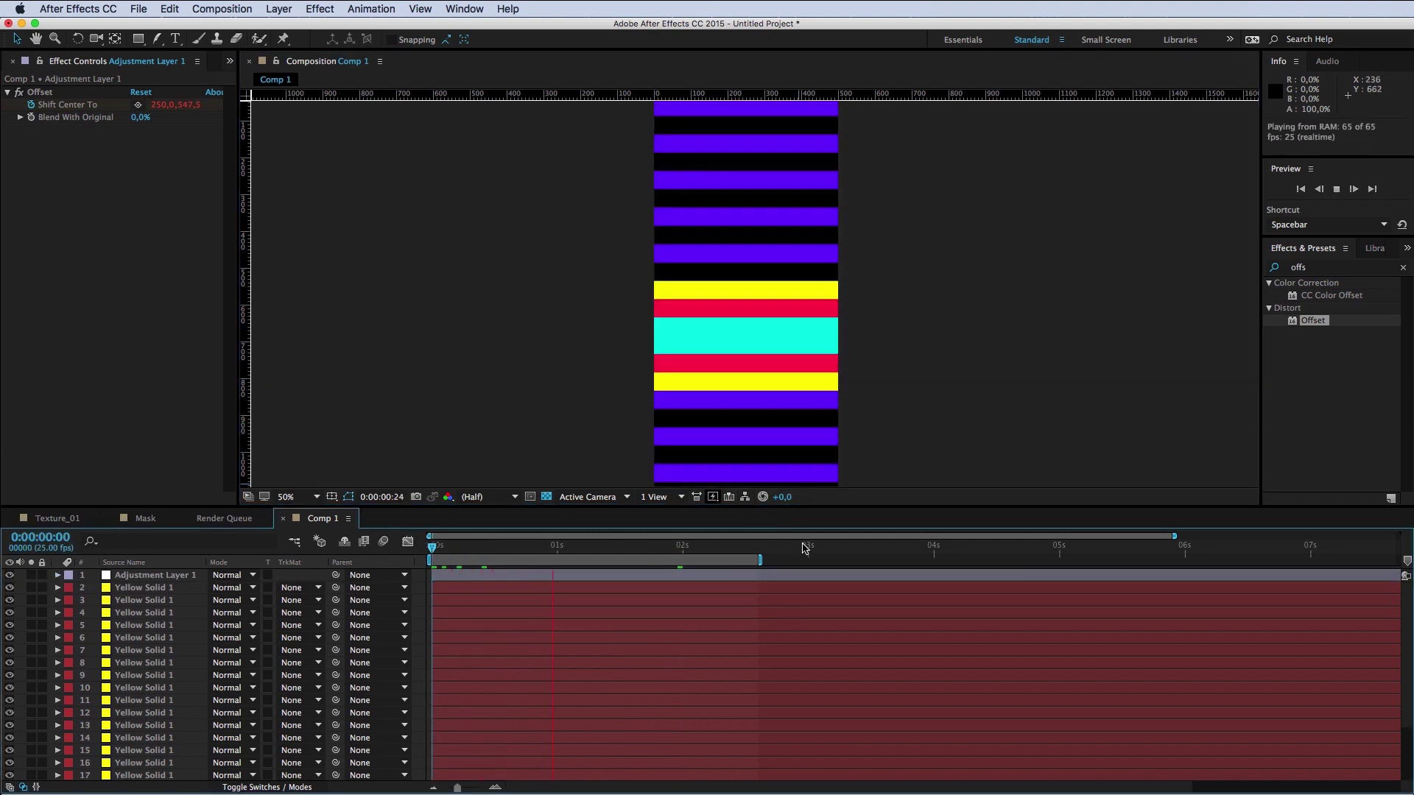
{"action": "key", "text": "space"}
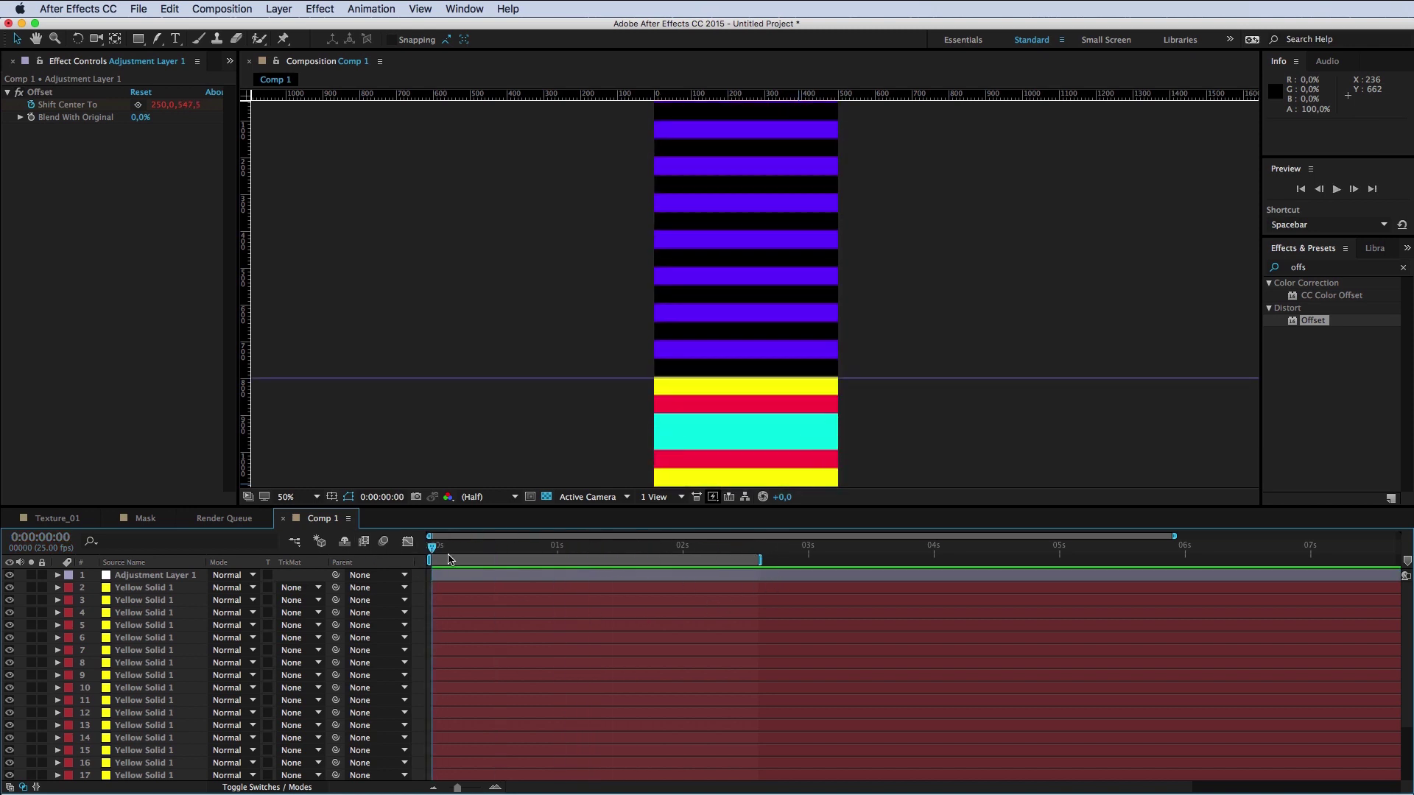
{"action": "key", "text": "ctrl+m"}
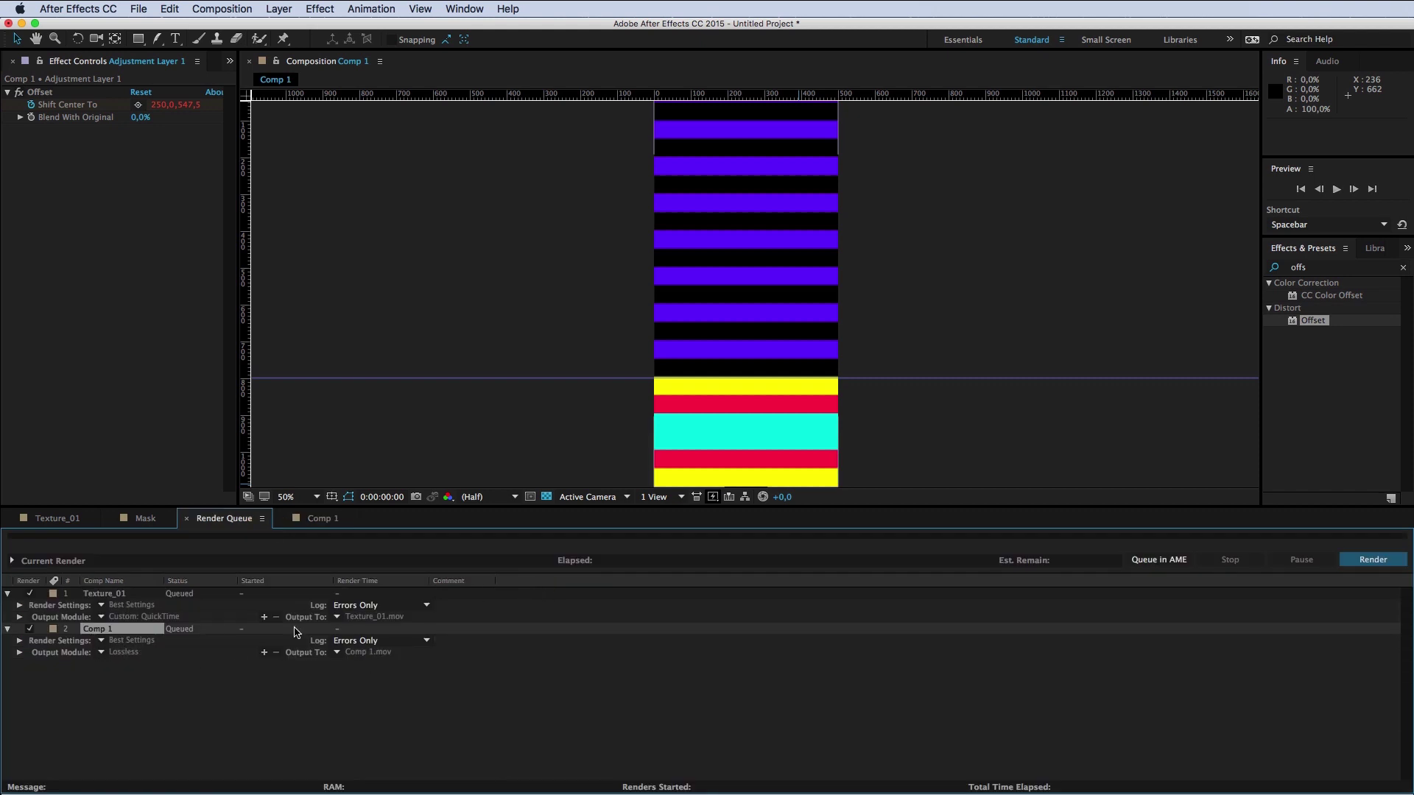
Step: Queue Comp 1 again with its output set to the QuickTime Animation codec
{"action": "left_click", "coordinate": [20, 652]}
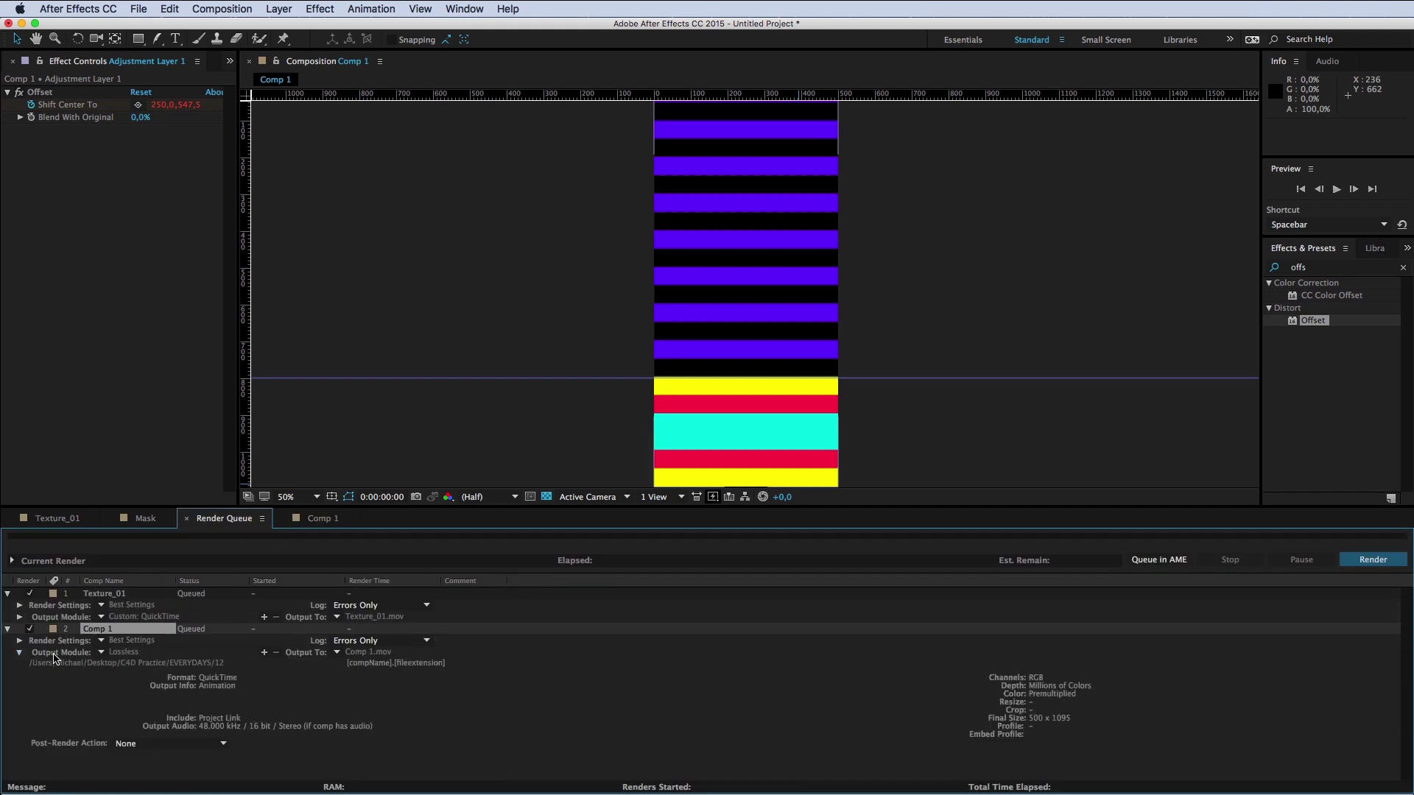
{"action": "left_click", "coordinate": [97, 633]}
{"action": "left_click", "coordinate": [269, 81]}
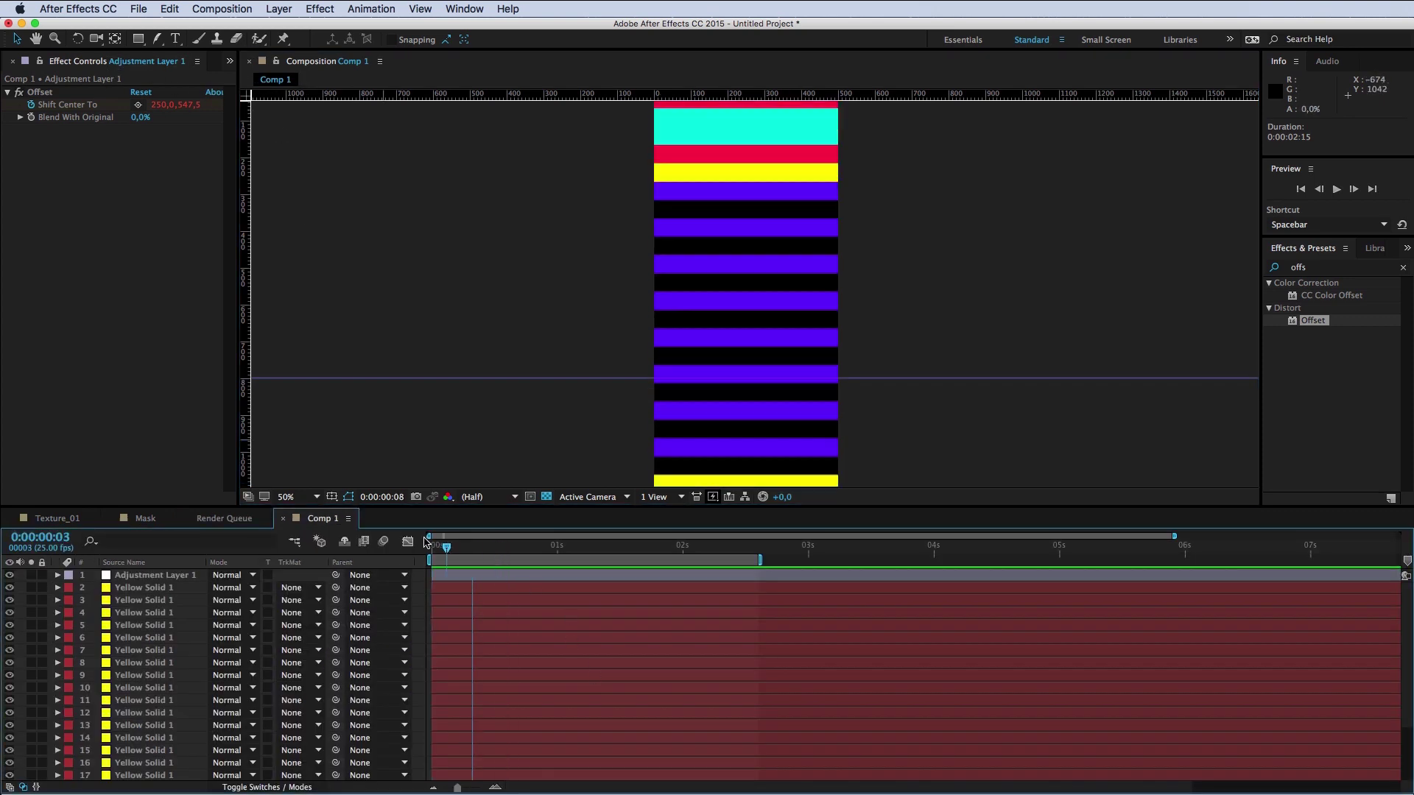
{"action": "key", "text": "super+m"}
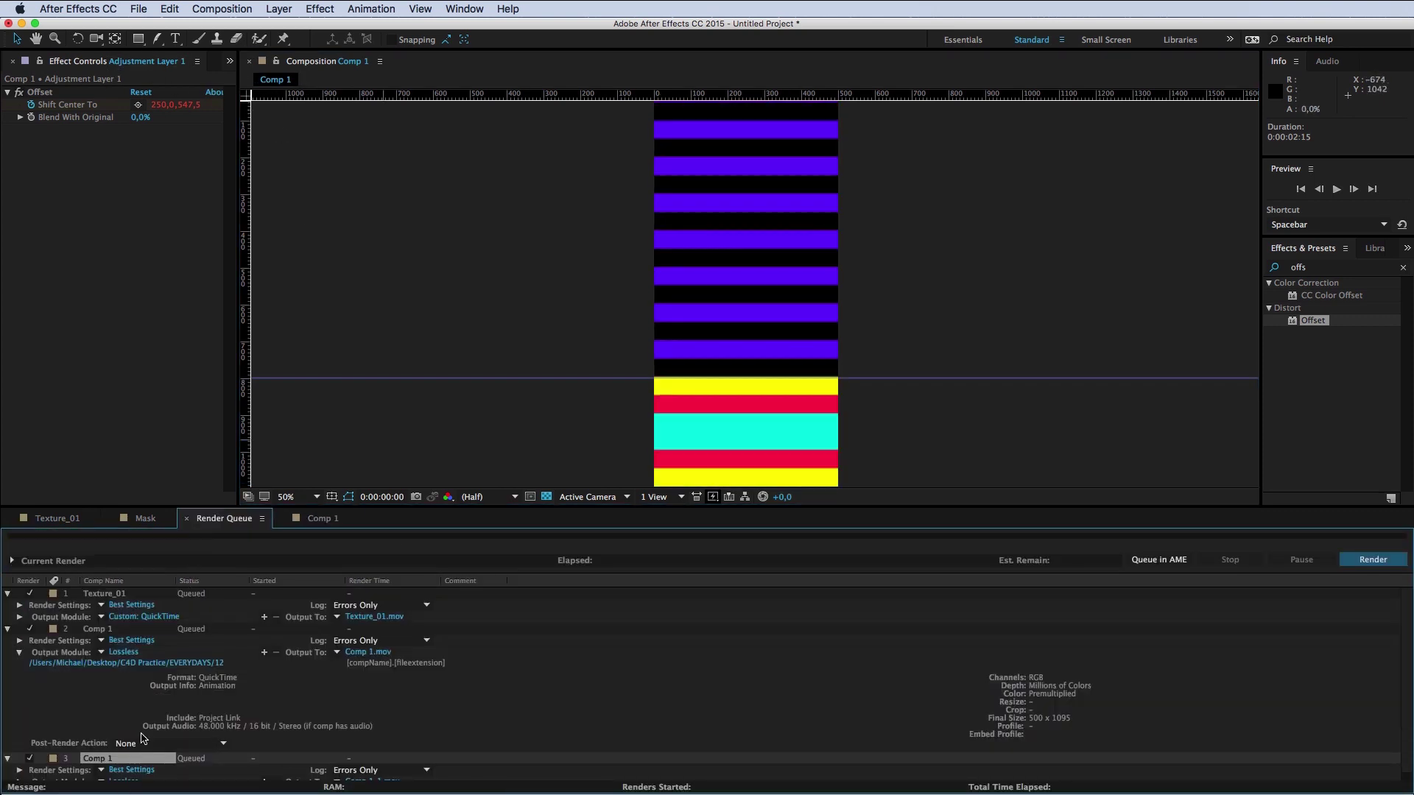
{"action": "scroll", "coordinate": [143, 737], "scroll_direction": "down", "scroll_amount": 1}
{"action": "left_click", "coordinate": [133, 775]}
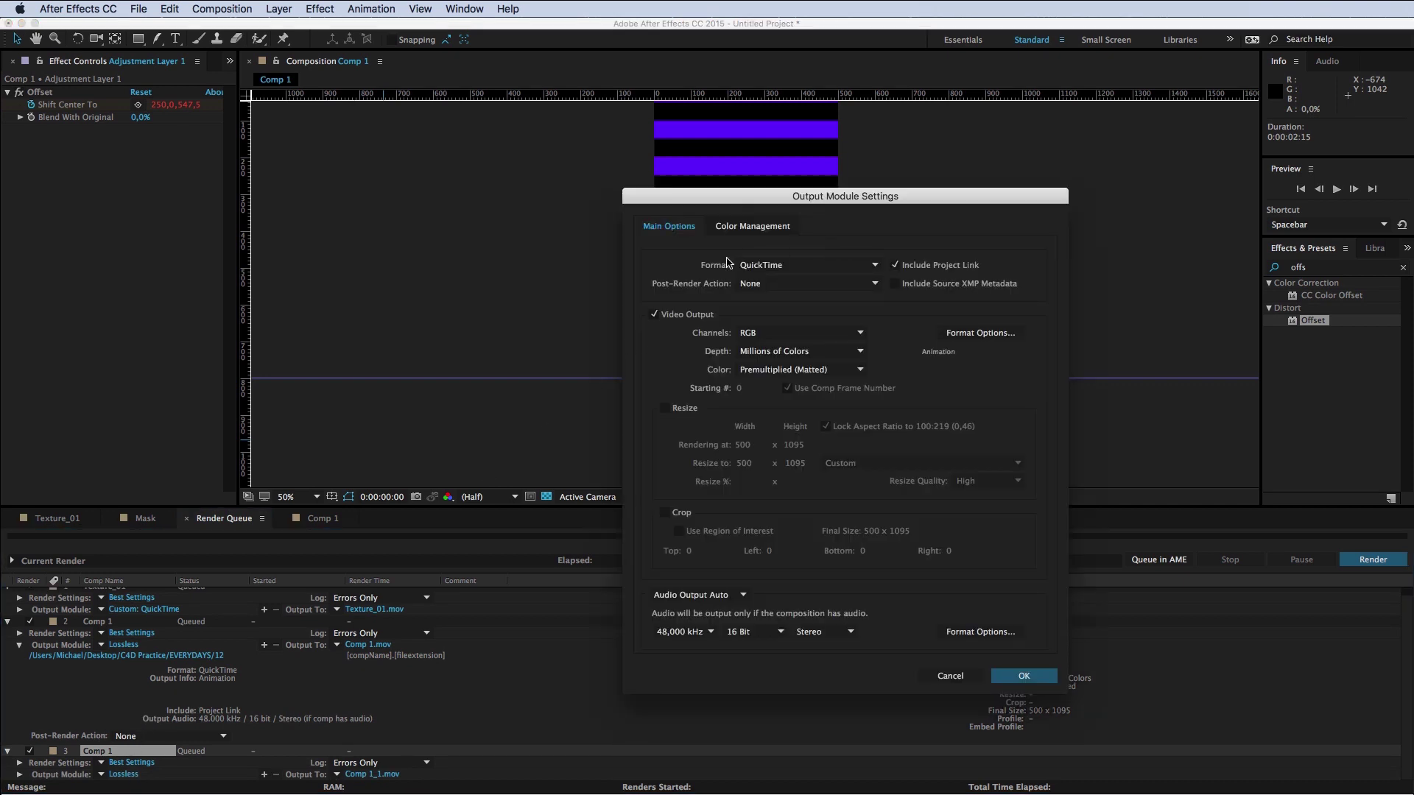
{"action": "left_click", "coordinate": [980, 333]}
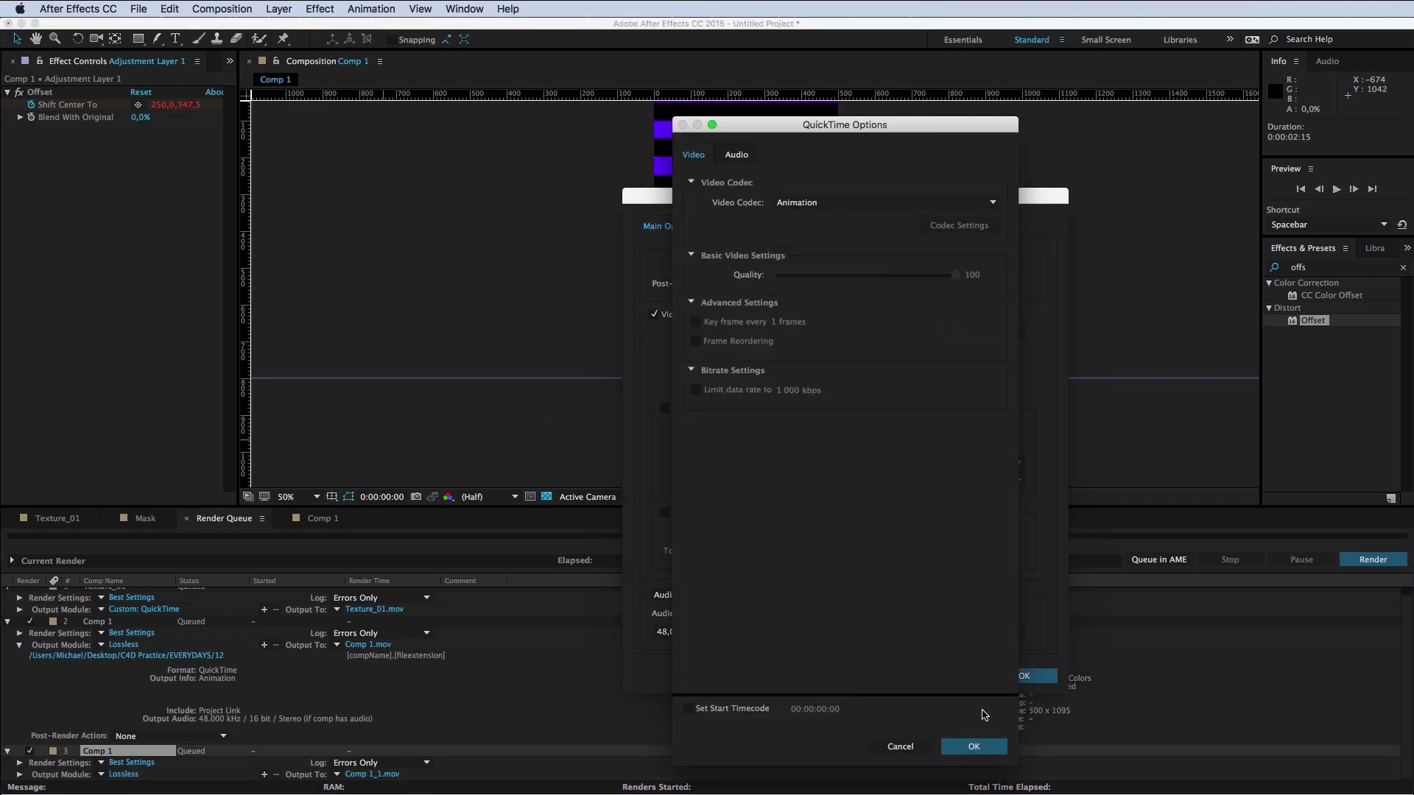
{"action": "left_click", "coordinate": [973, 746]}
{"action": "left_click", "coordinate": [1025, 676]}
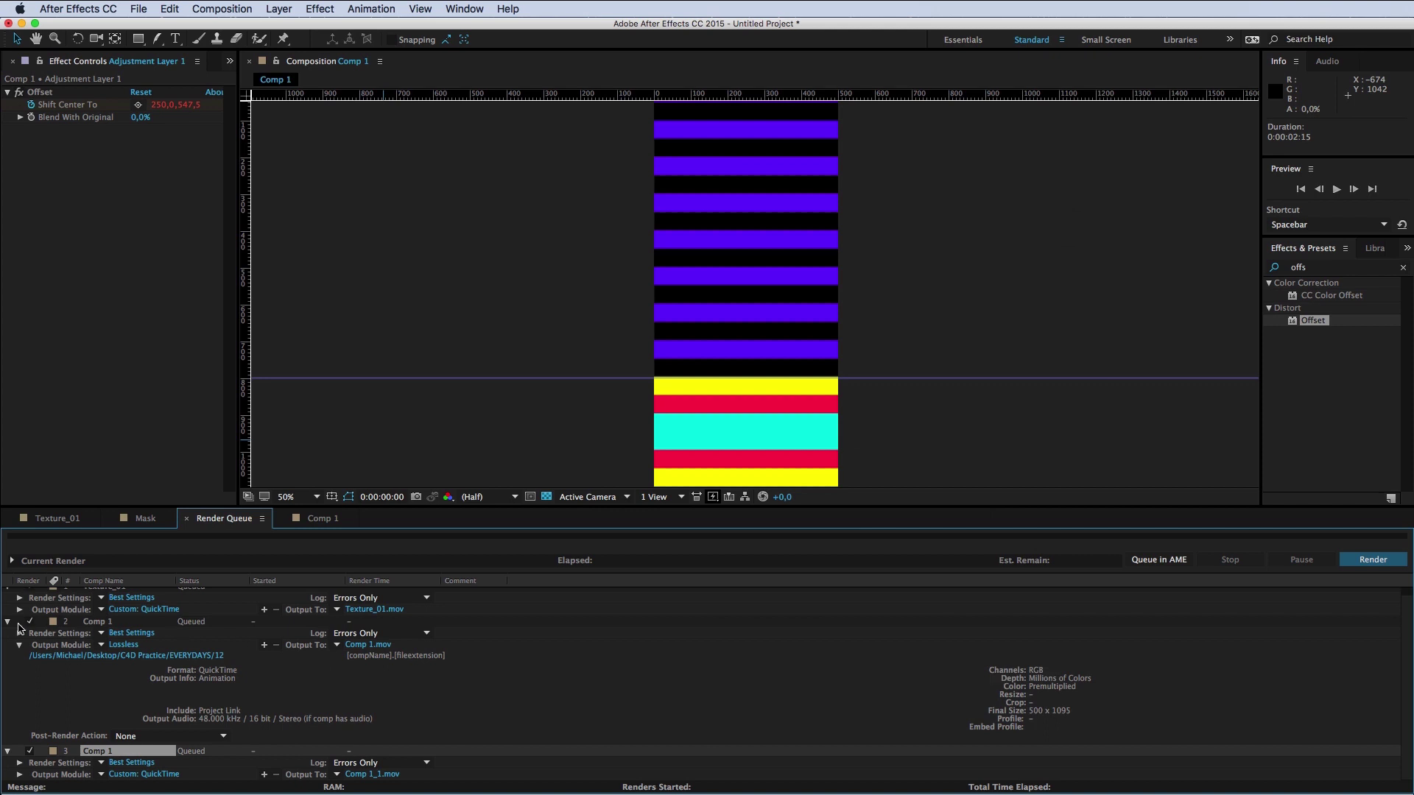
Step: Collapse all three render queue items and return to the Comp 1 timeline
{"action": "left_click", "coordinate": [9, 626]}
{"action": "left_click", "coordinate": [11, 646]}
{"action": "left_click", "coordinate": [9, 597]}
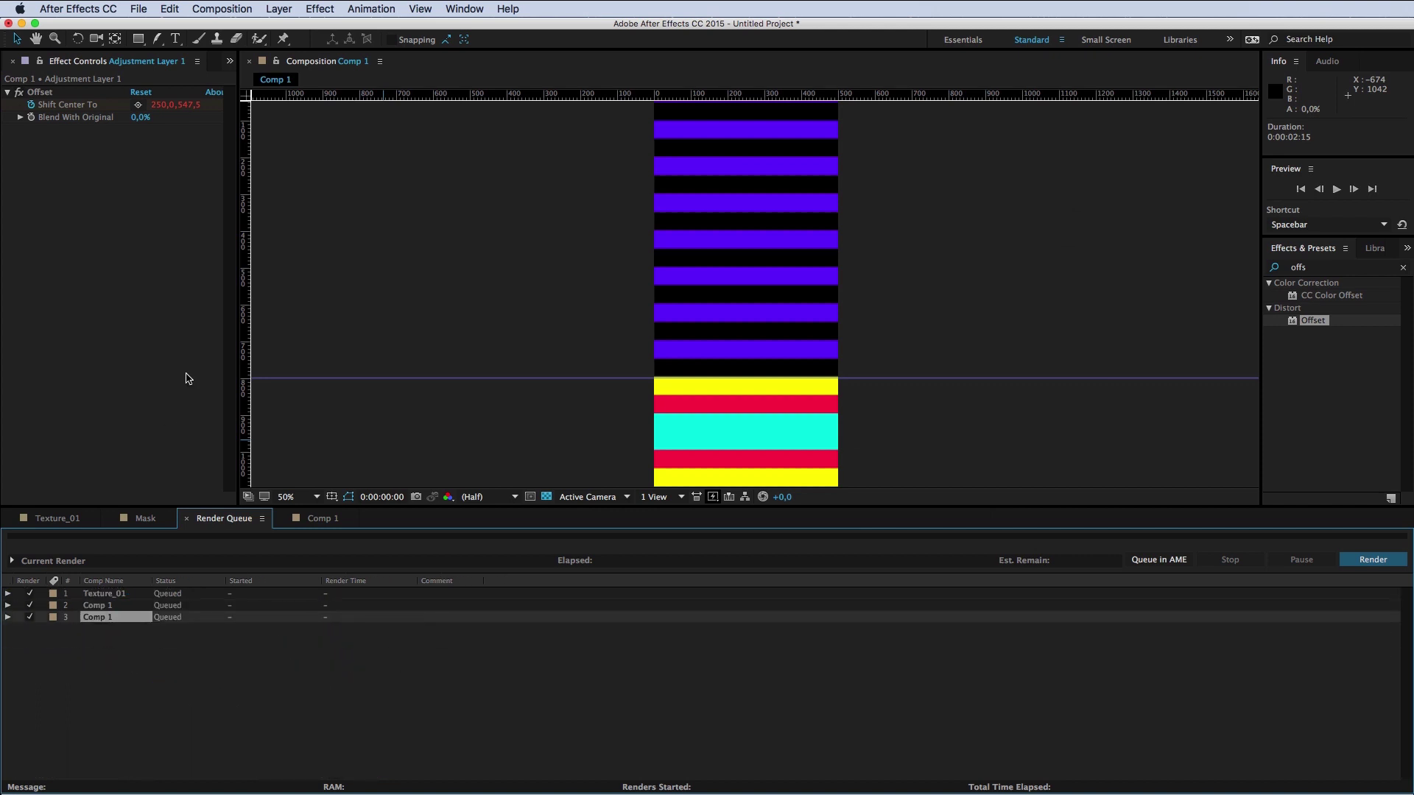
{"action": "left_click", "coordinate": [142, 335]}
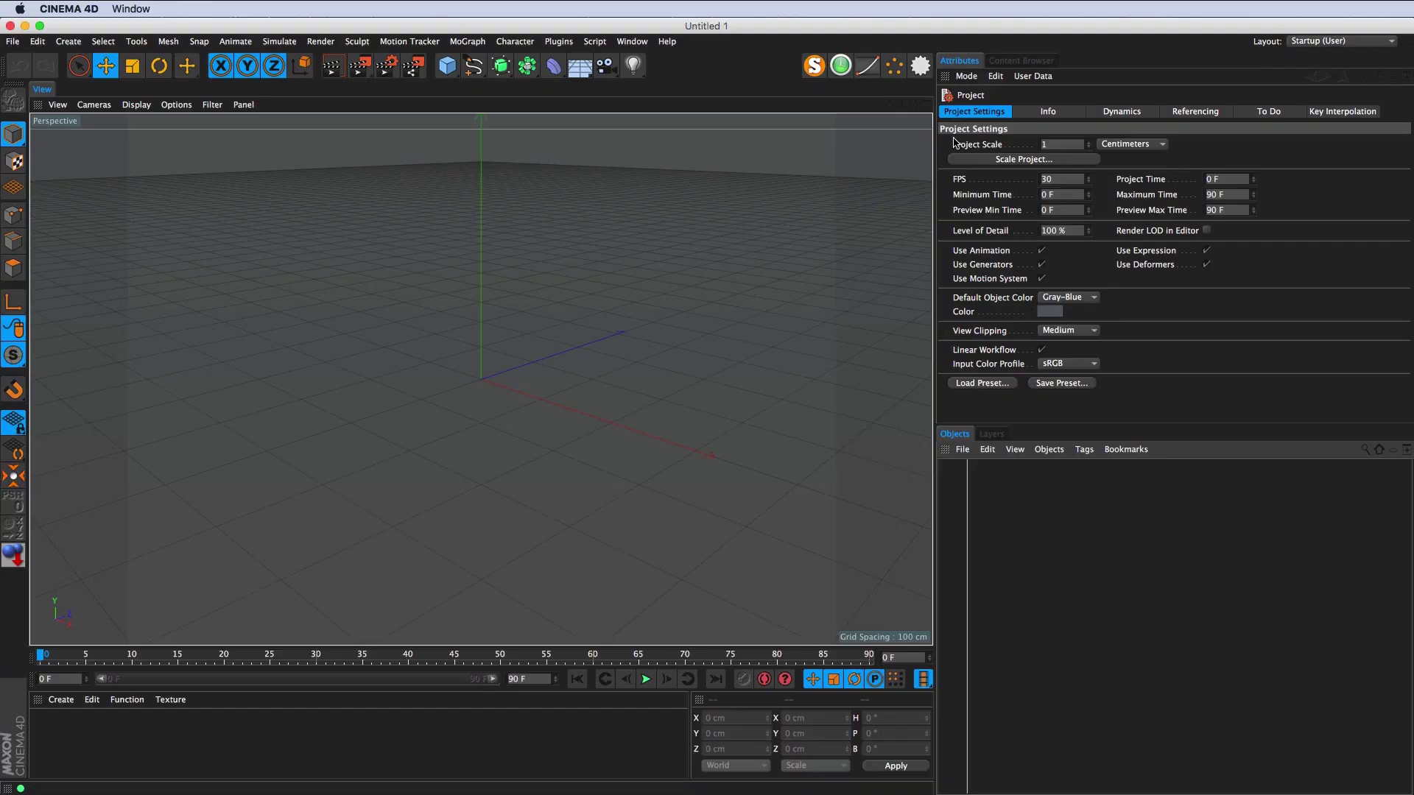
Step: Change the project frame rate from 30 to 25 FPS, giving a 75-frame timeline
{"action": "left_click_drag", "start_coordinate": [1064, 180], "coordinate": [988, 174]}
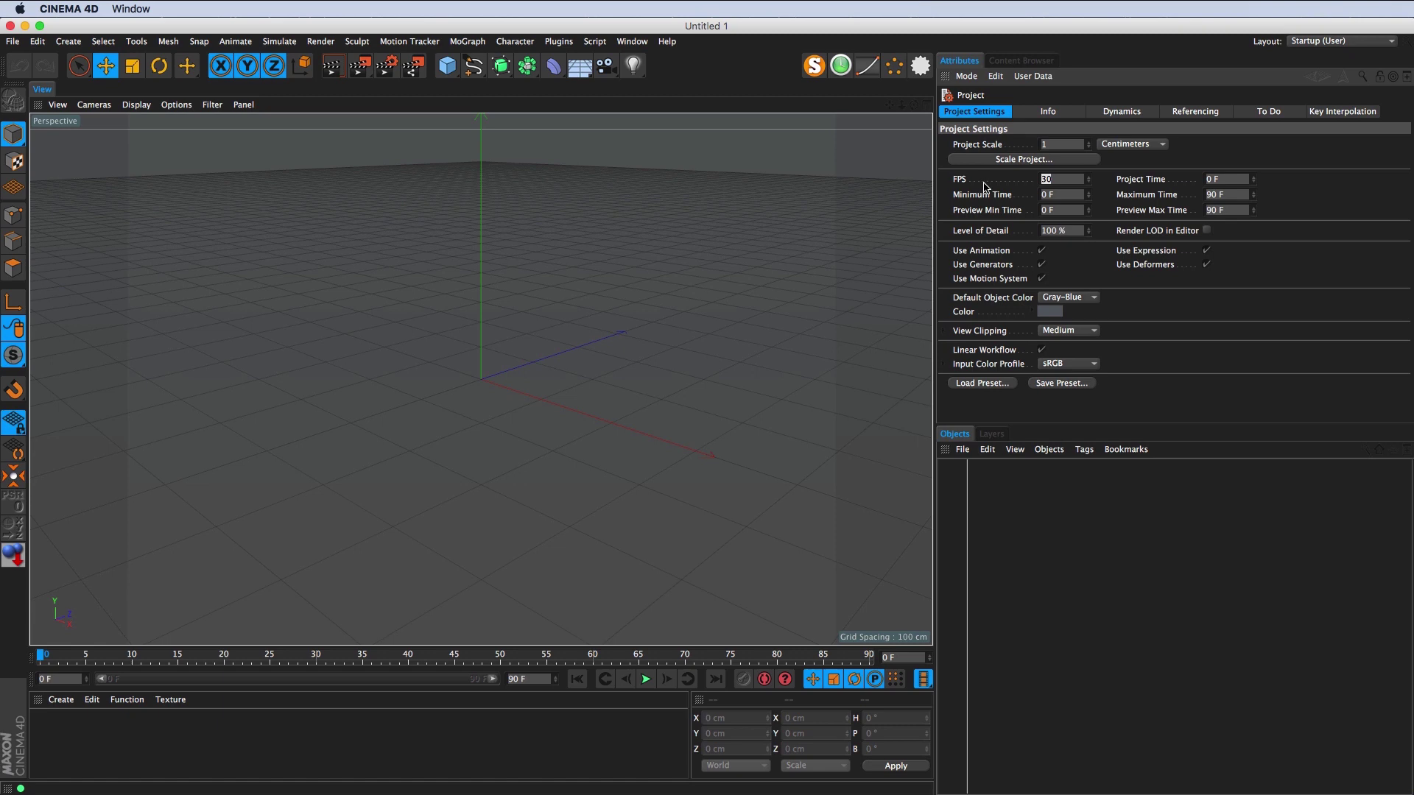
{"action": "type", "text": "25"}
{"action": "key", "text": "Return"}
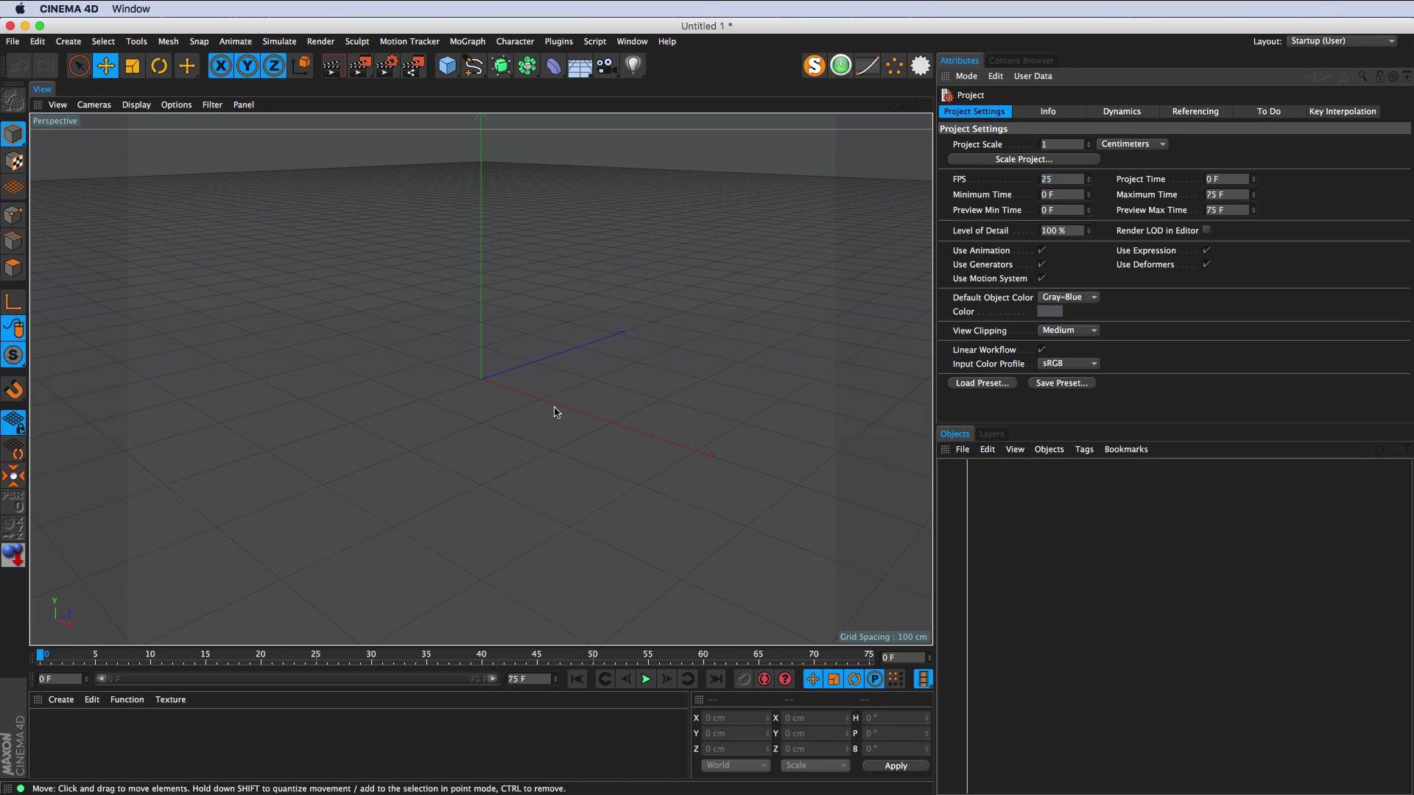
Step: Add a cube 250 cm on each side with 5 segments per axis
{"action": "left_click", "coordinate": [447, 67]}
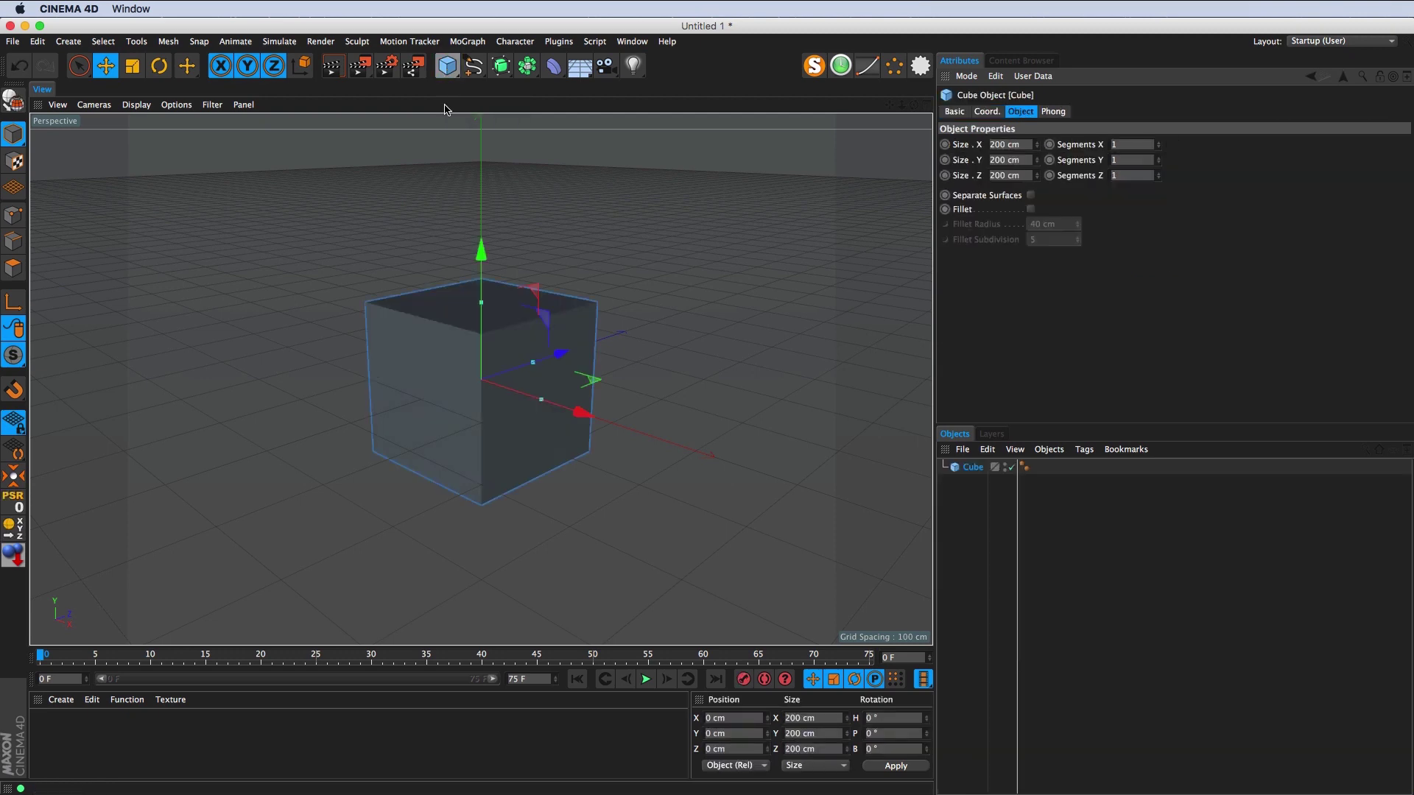
{"action": "left_click", "coordinate": [1023, 145]}
{"action": "key", "text": "Tab"}
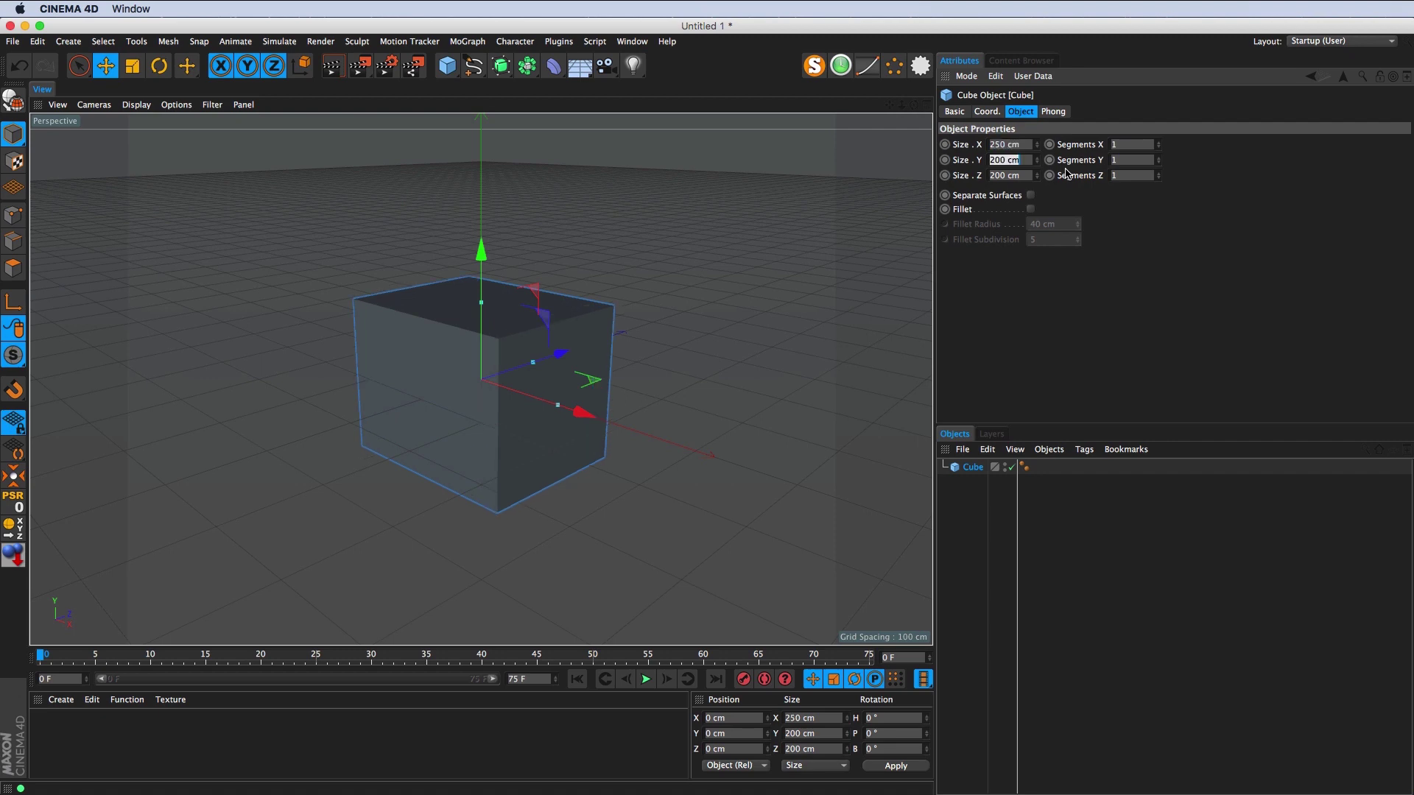
{"action": "key", "text": "Tab"}
{"action": "type", "text": "250"}
{"action": "key", "text": "Return"}
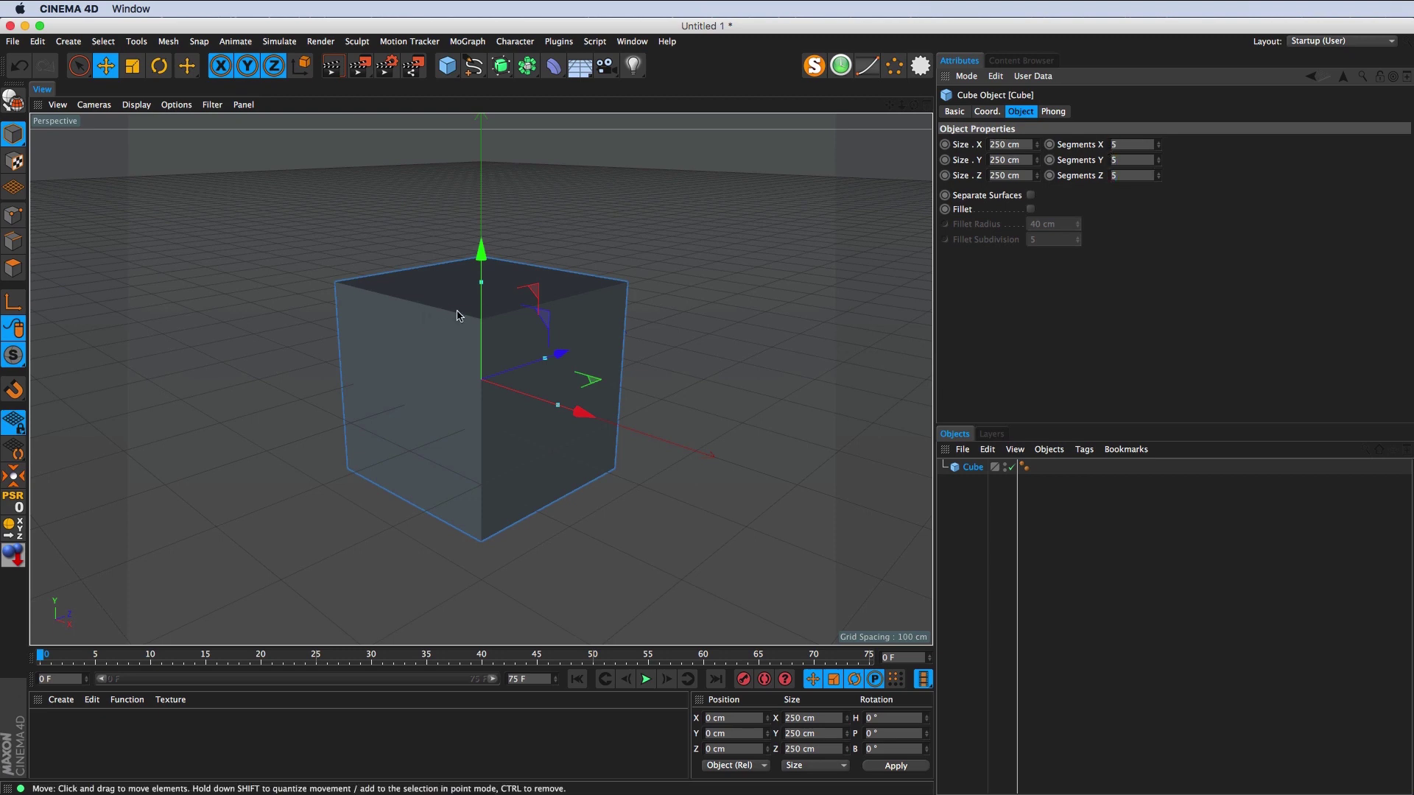
Step: Display the cube in Gouraud Shading (Lines) and view it from eye level
{"action": "left_click_drag", "start_coordinate": [461, 312], "coordinate": [471, 358], "text": "alt"}
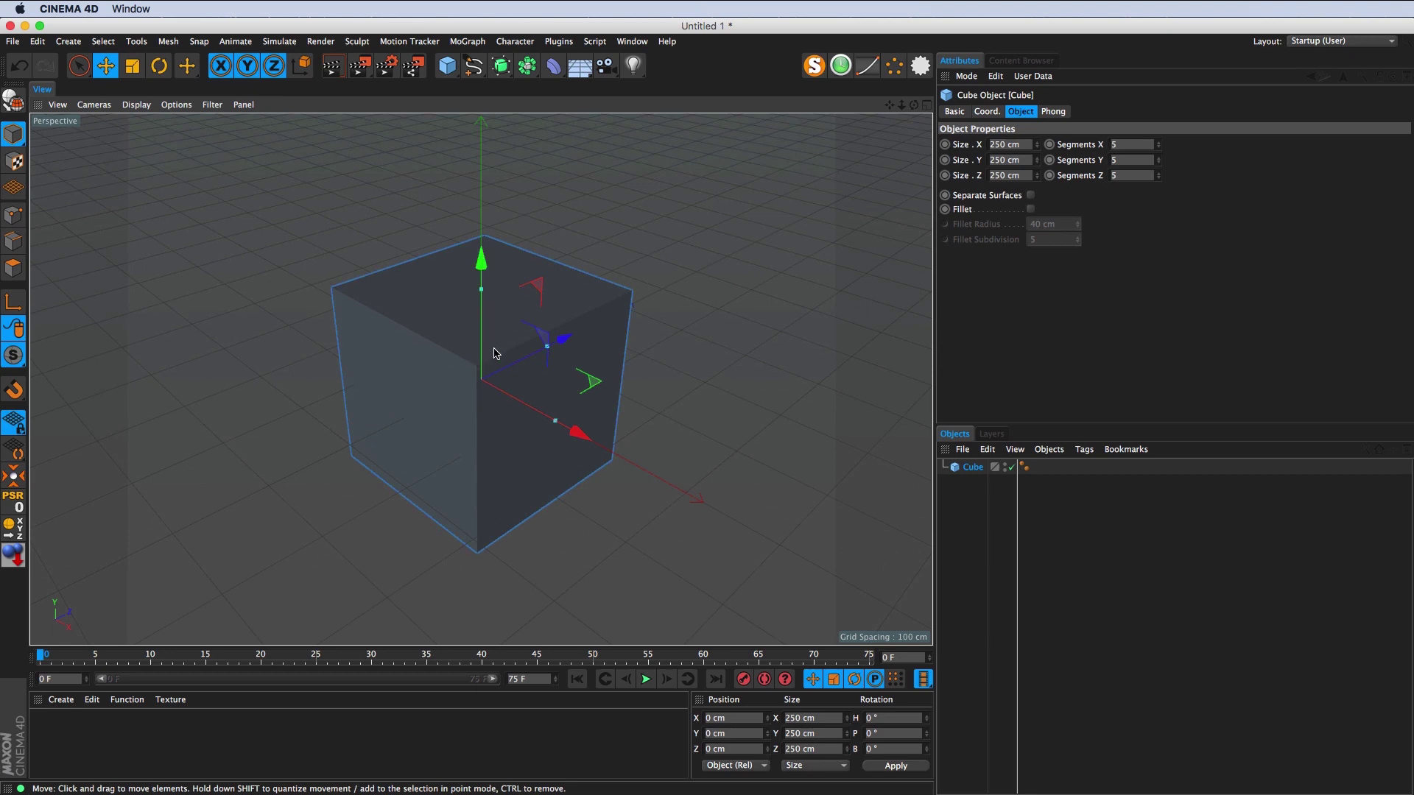
{"action": "key", "text": "n"}
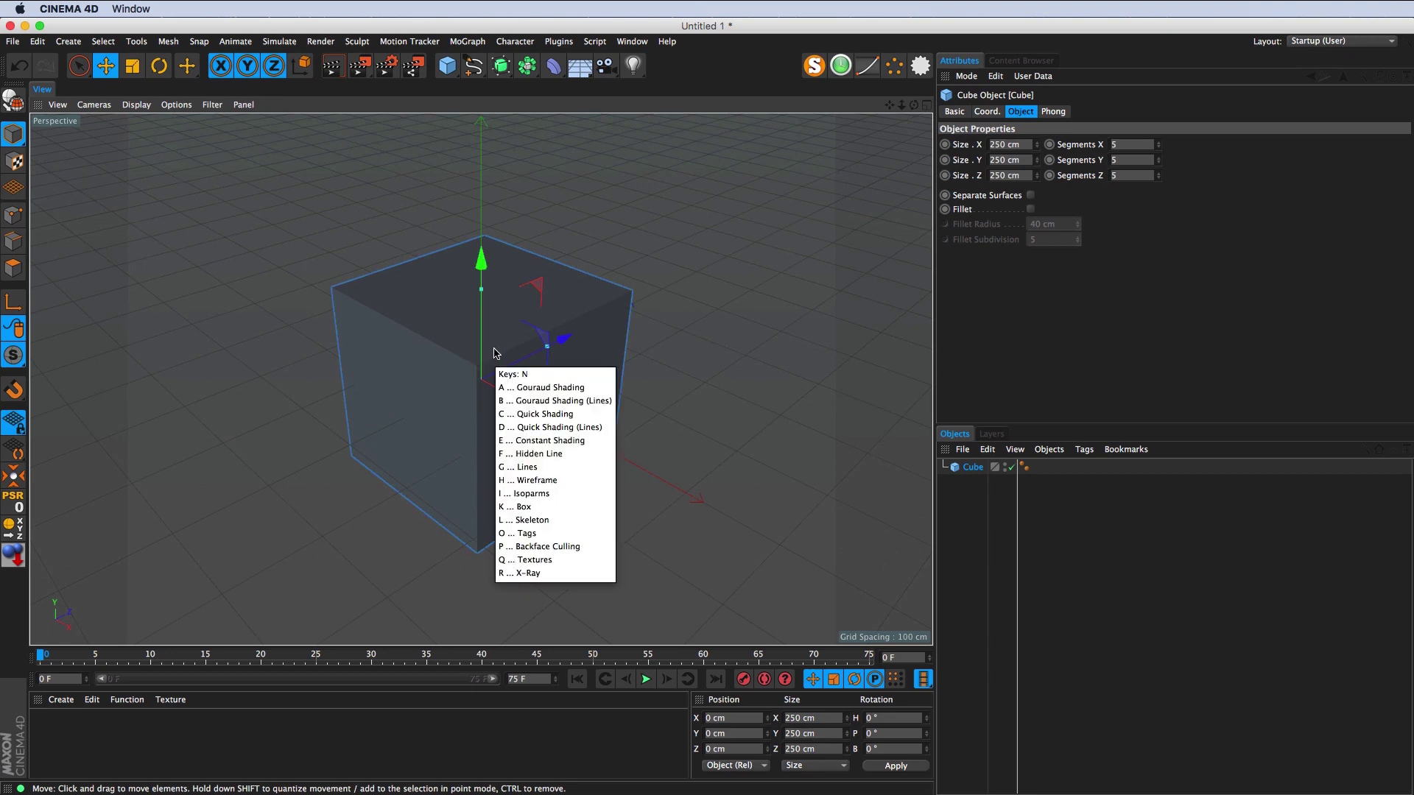
{"action": "key", "text": "b"}
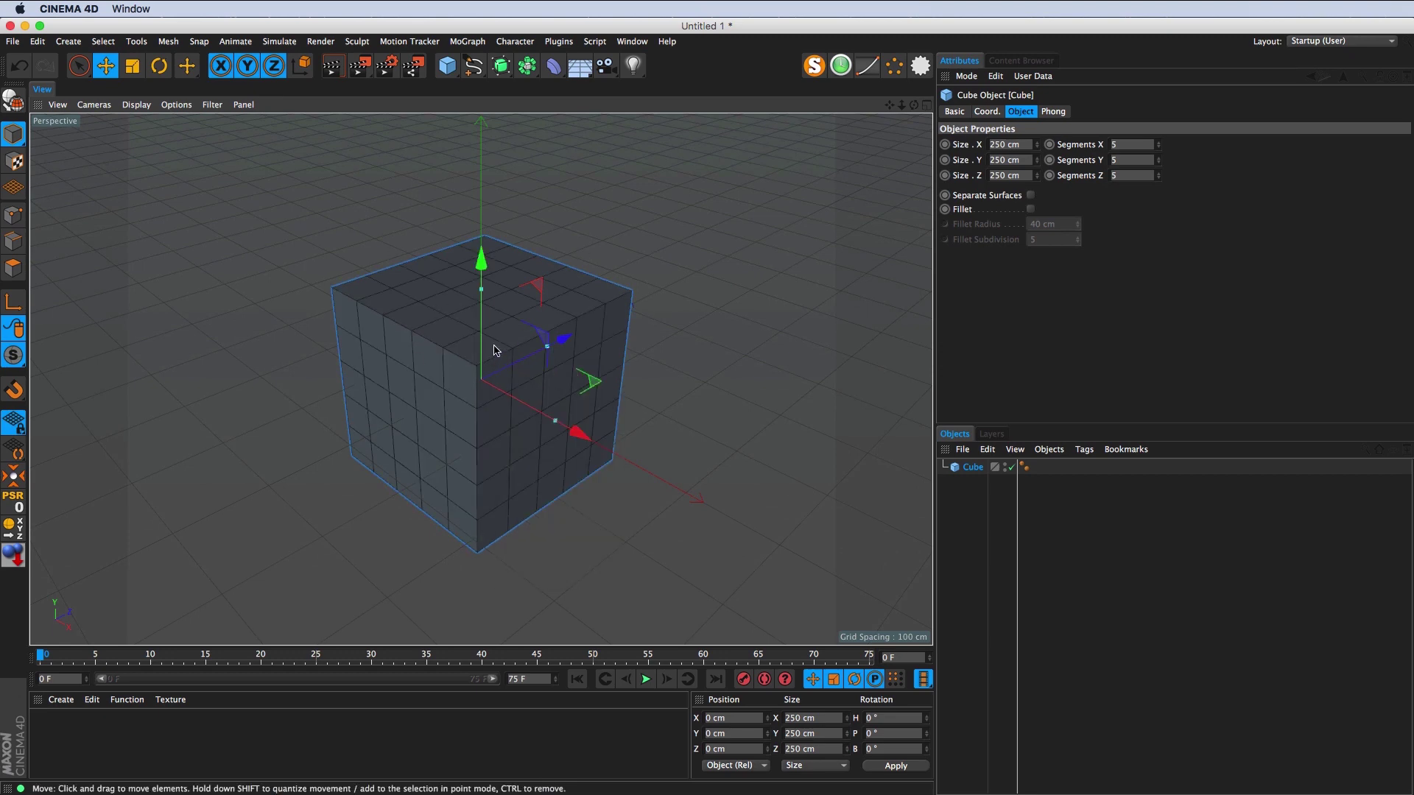
{"action": "scroll", "coordinate": [538, 354], "scroll_direction": "down", "scroll_amount": 5}
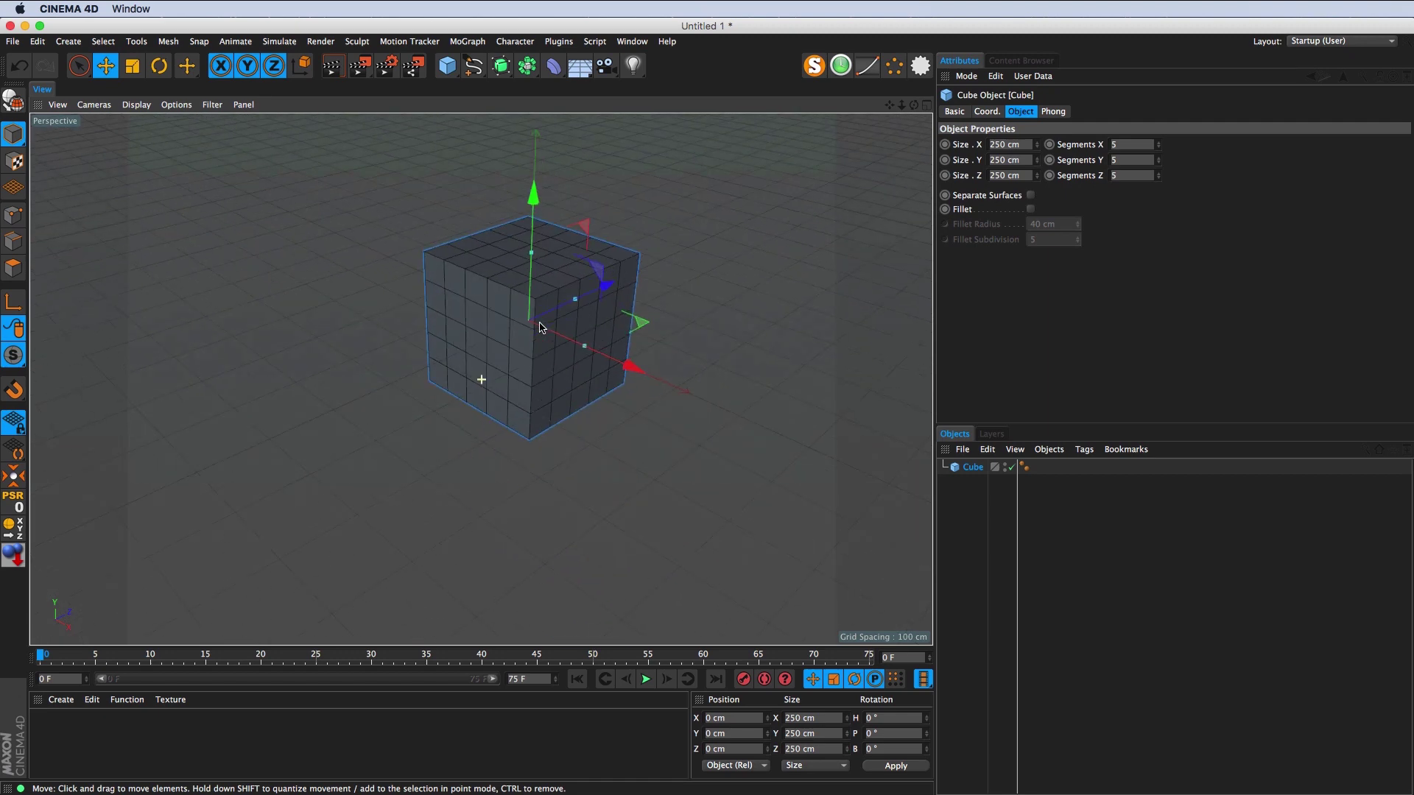
{"action": "mouse_move", "coordinate": [540, 328]}
{"action": "left_mouse_down", "text": "alt"}
{"action": "mouse_move", "coordinate": [662, 366]}
{"action": "mouse_move", "coordinate": [554, 430]}
{"action": "mouse_move", "coordinate": [572, 446]}
{"action": "mouse_move", "coordinate": [657, 379]}
{"action": "mouse_move", "coordinate": [626, 406]}
{"action": "left_mouse_up", "text": "alt"}
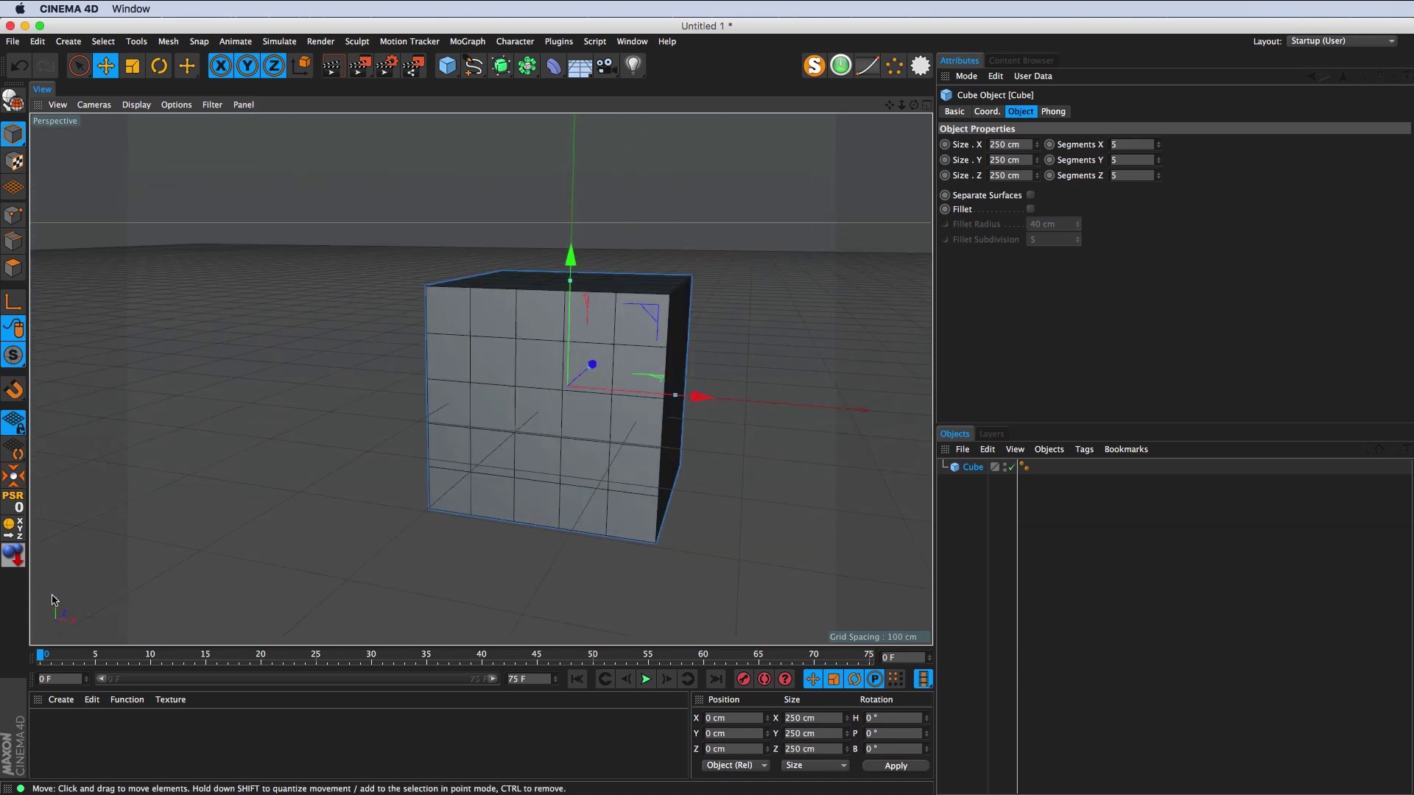
Step: Try Drop To Floor and a manual move in the top view, undoing both
{"action": "left_click", "coordinate": [15, 558]}
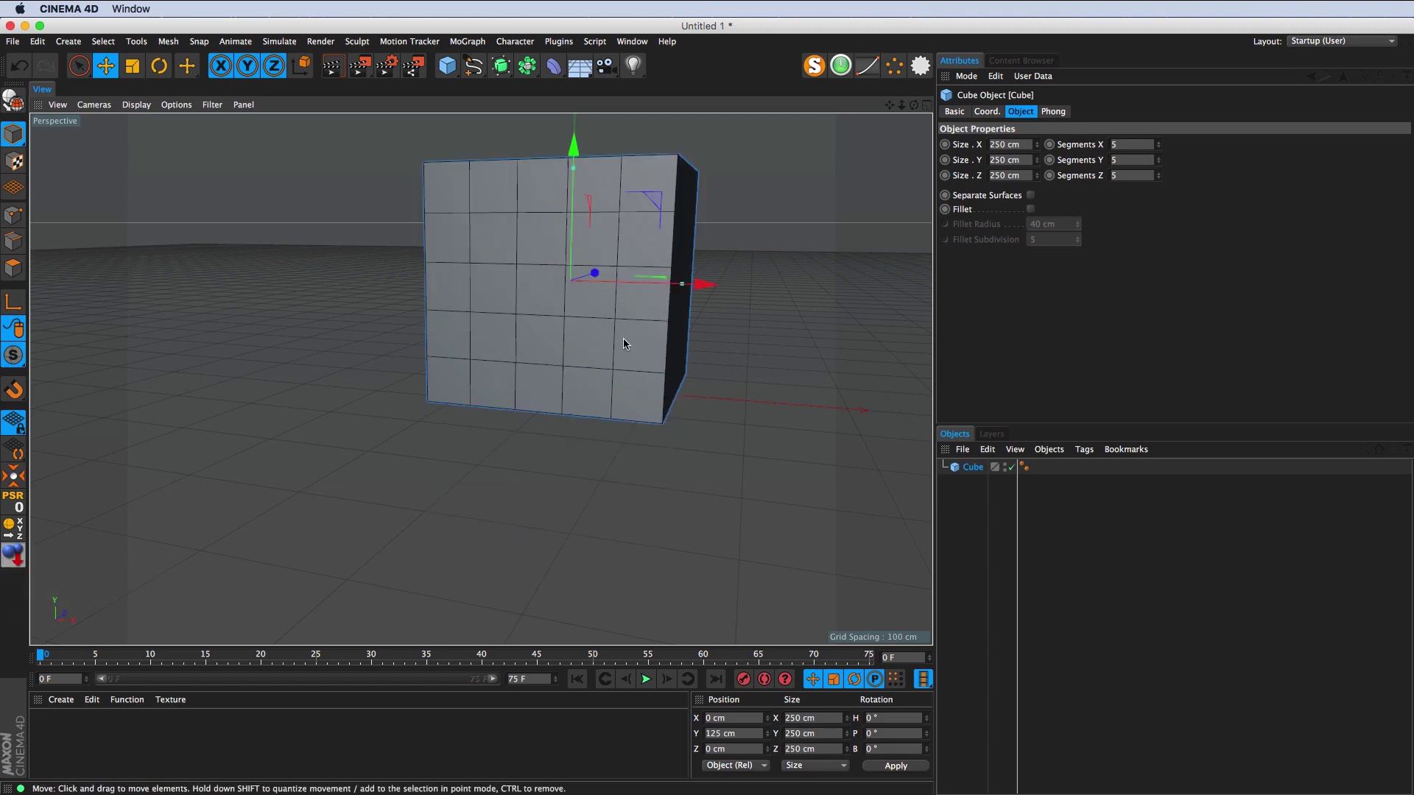
{"action": "key", "text": "ctrl+z"}
{"action": "middle_click", "coordinate": [587, 368]}
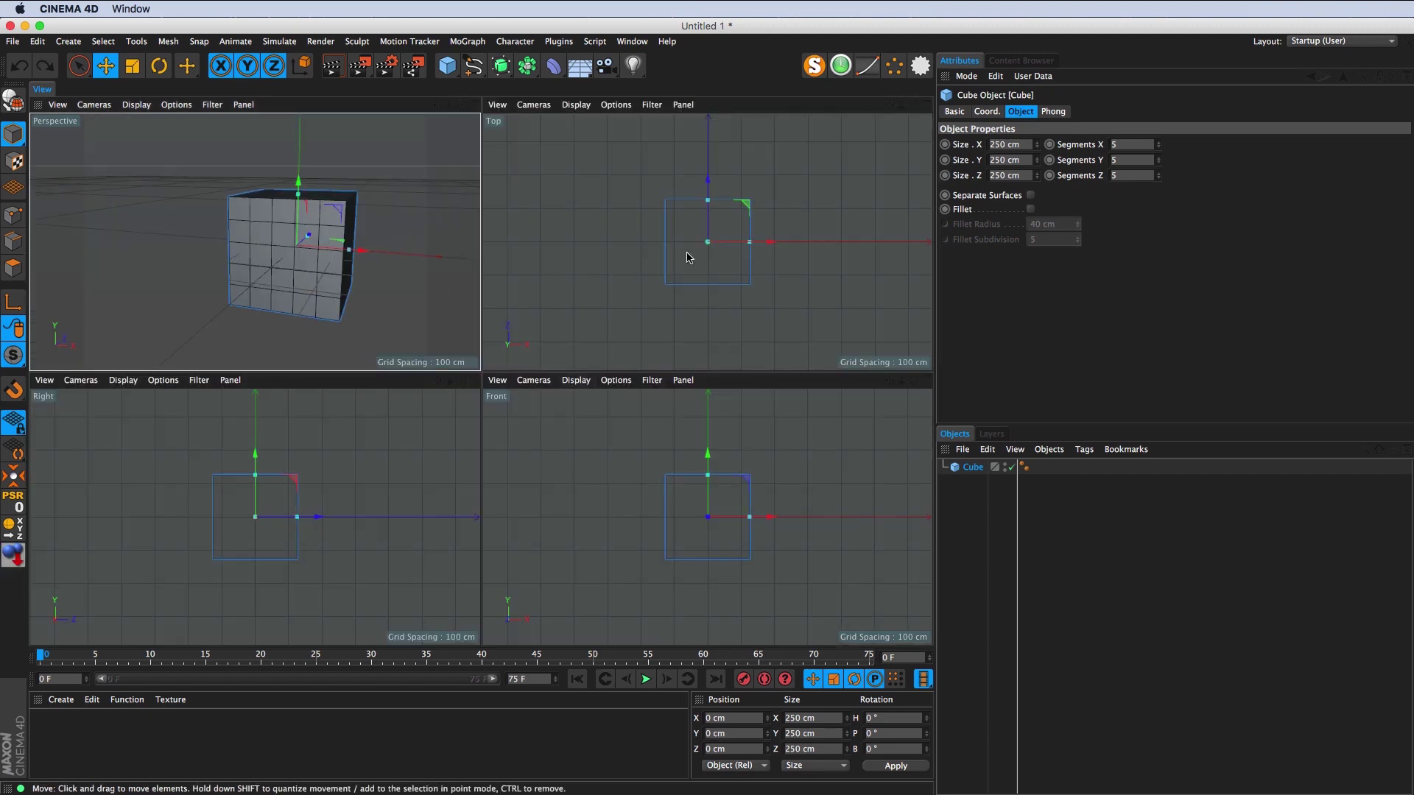
{"action": "middle_click", "coordinate": [774, 274]}
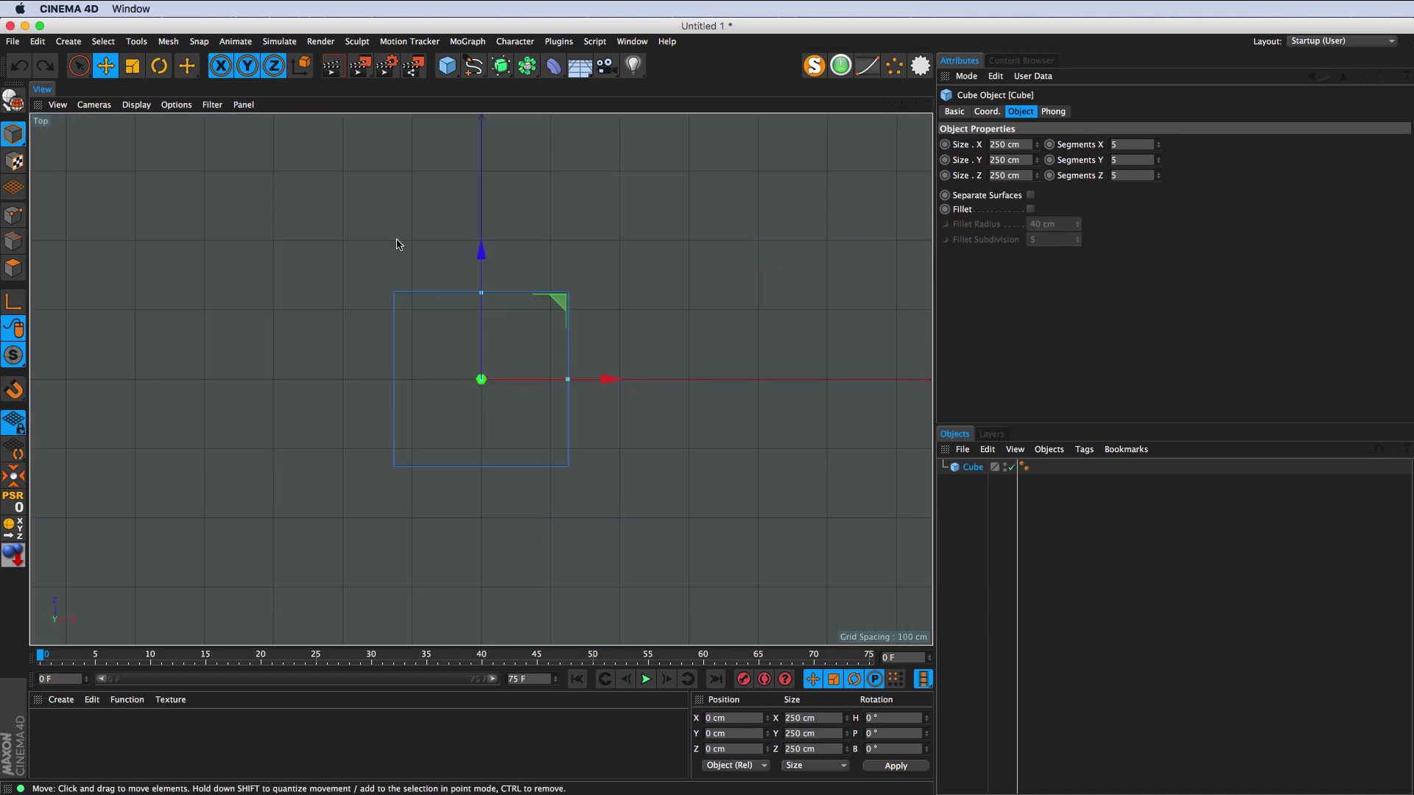
{"action": "left_click_drag", "start_coordinate": [481, 253], "coordinate": [481, 157]}
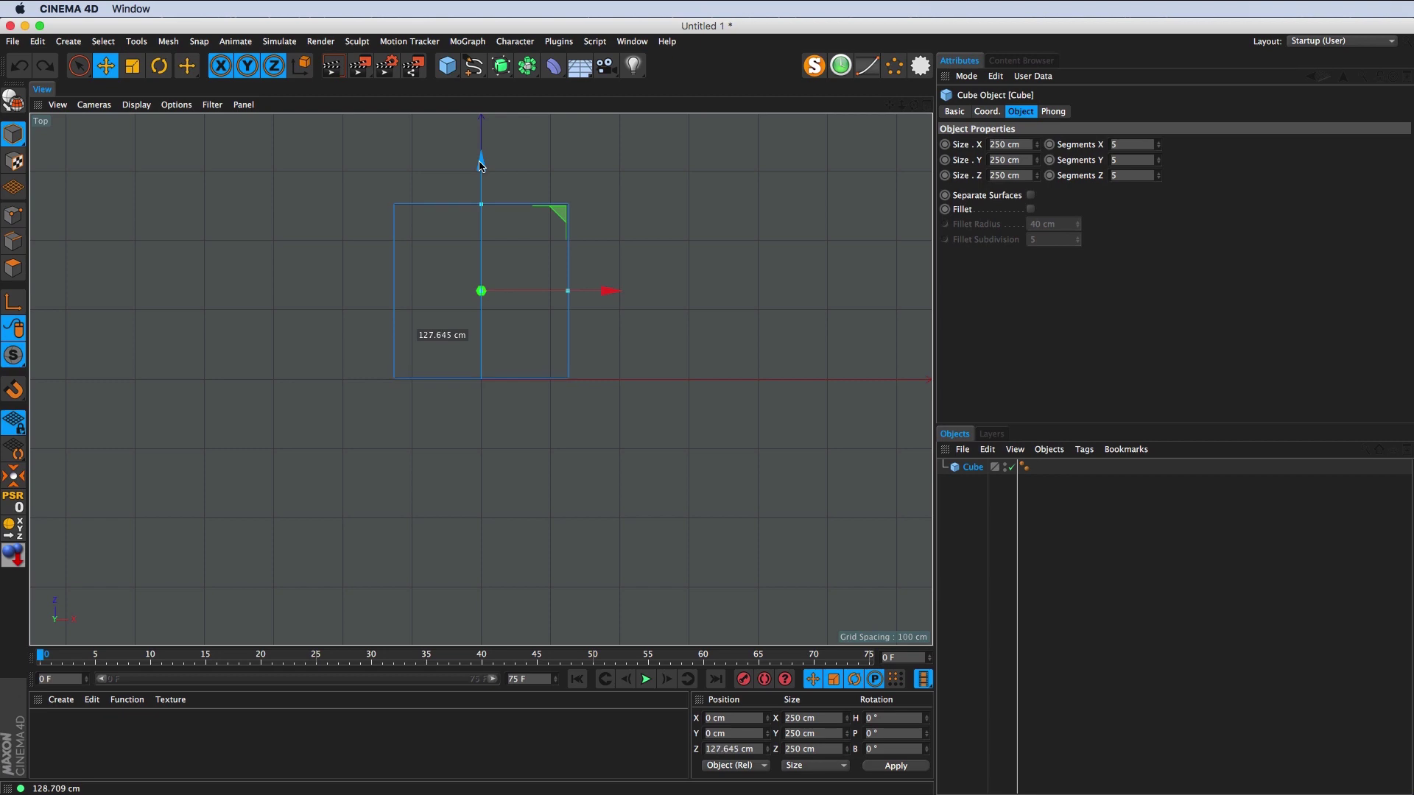
{"action": "key", "text": "super+z"}
{"action": "middle_click", "coordinate": [479, 243]}
{"action": "middle_click", "coordinate": [258, 320]}
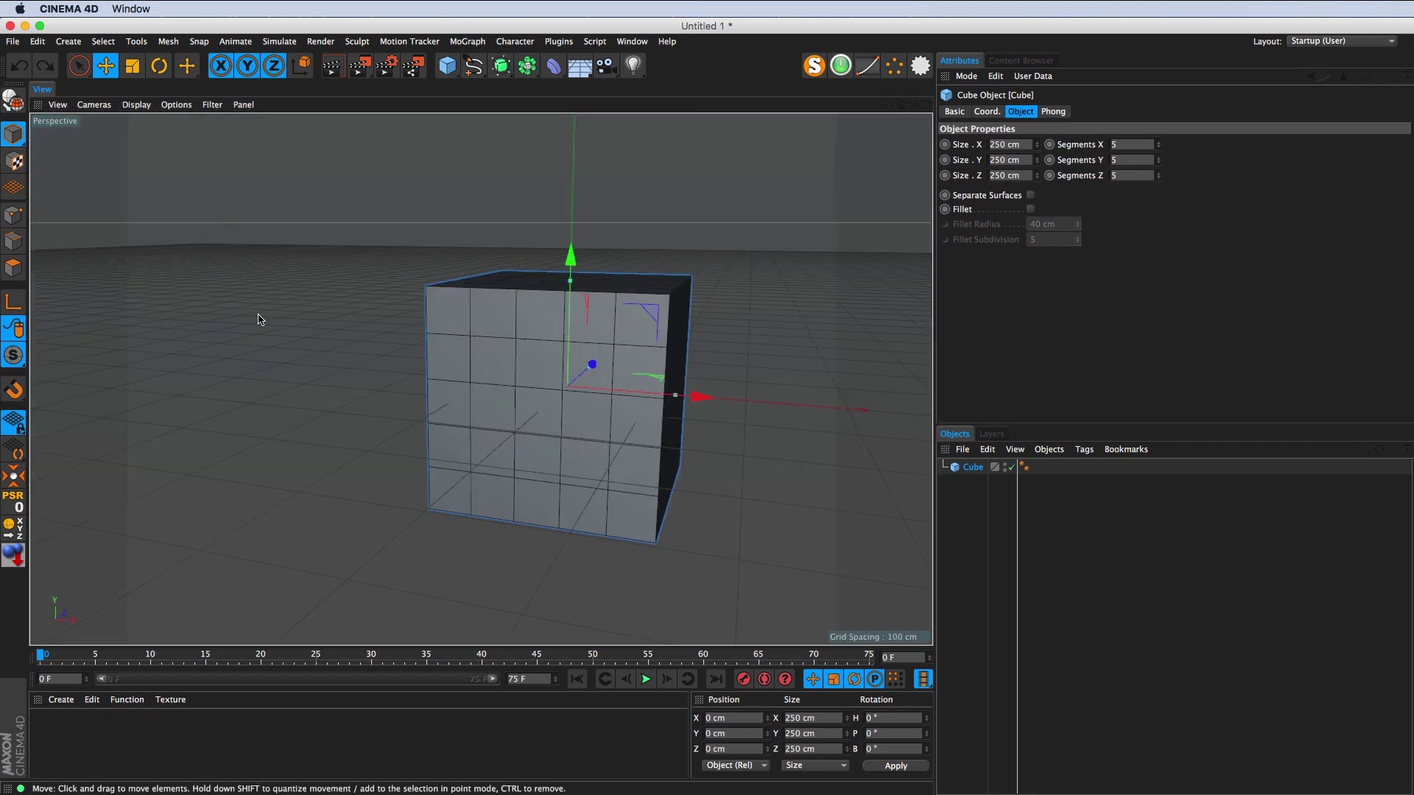
Step: Drop the cube to the floor and confirm its Y position is 125 cm
{"action": "left_click", "coordinate": [16, 555]}
{"action": "left_click_drag", "start_coordinate": [643, 294], "coordinate": [491, 435]}
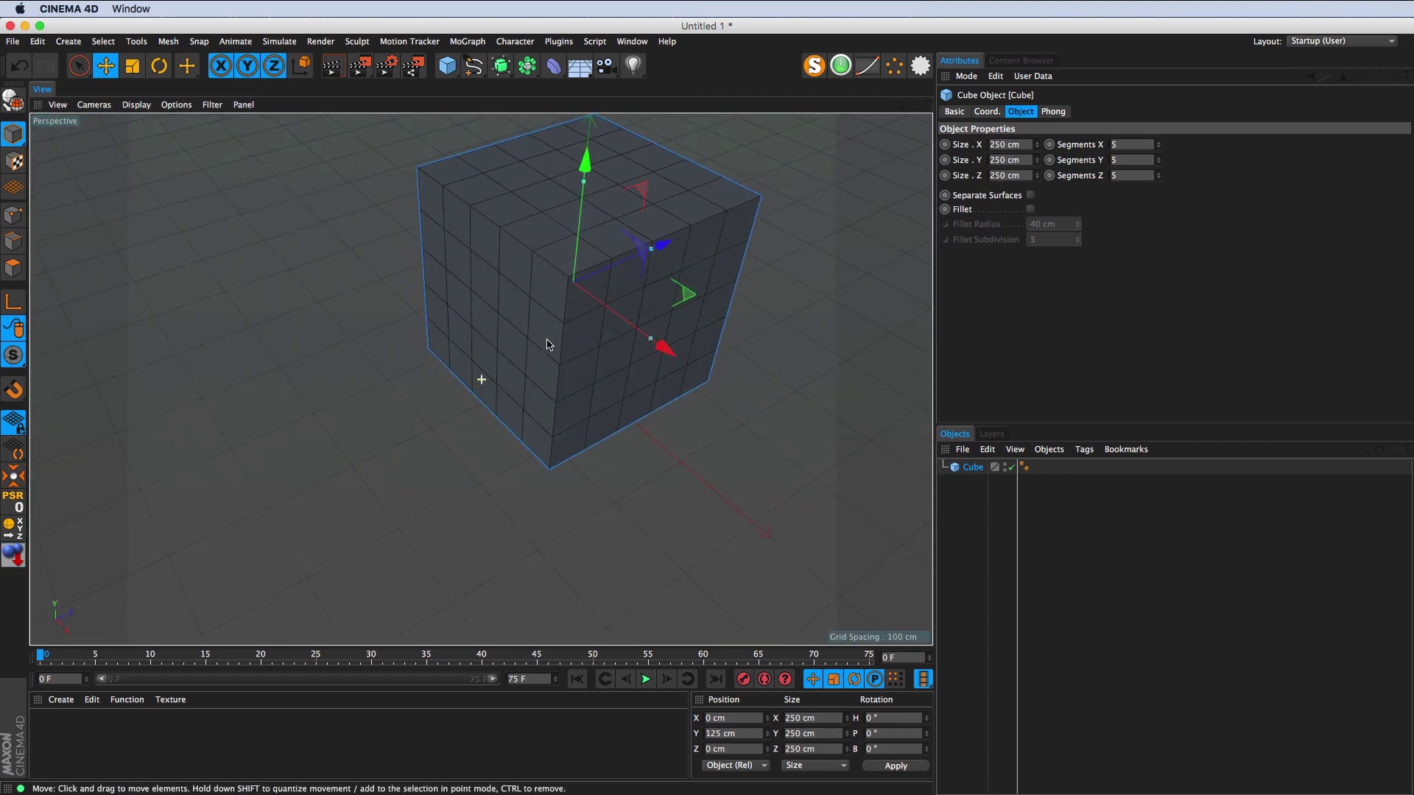
{"action": "left_click", "coordinate": [987, 111]}
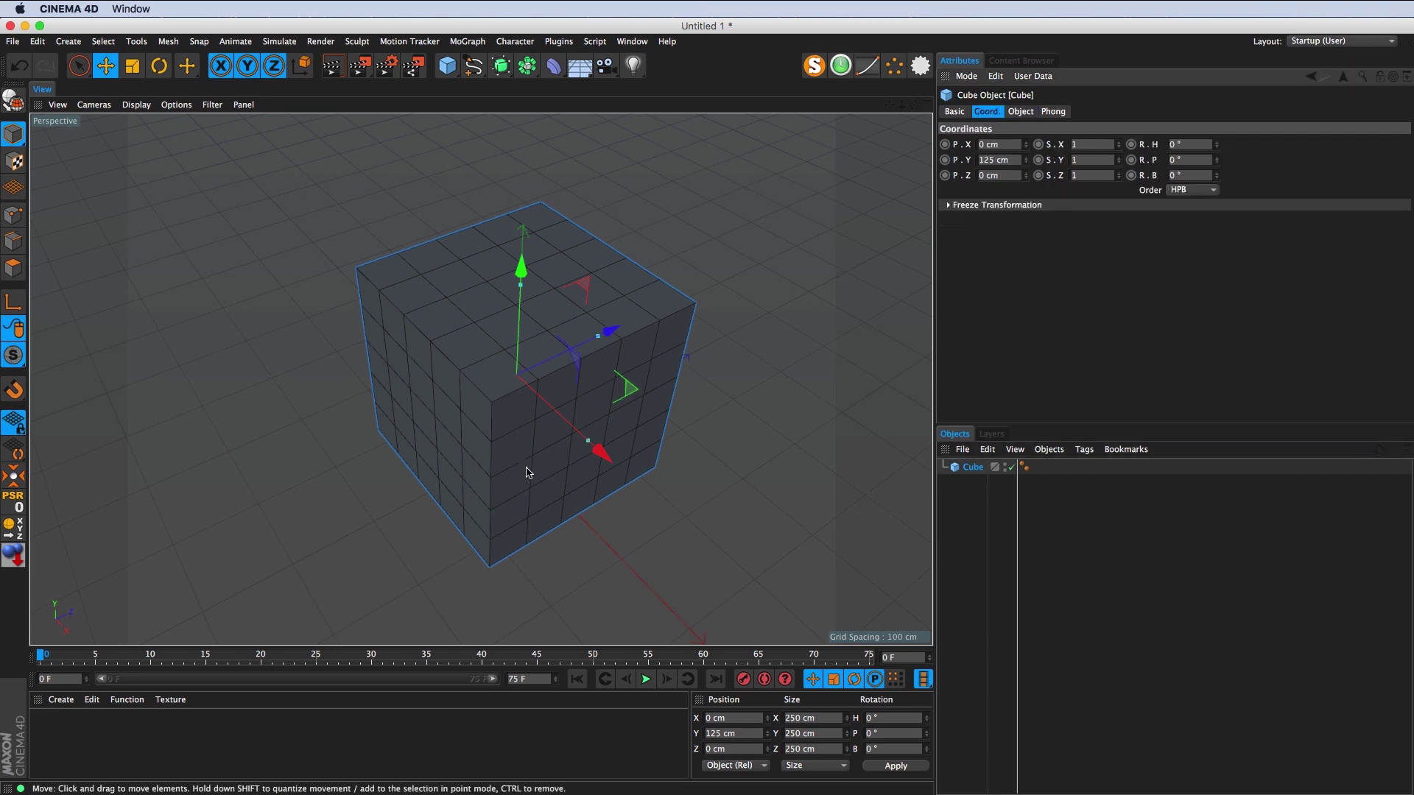
{"action": "left_click_drag", "start_coordinate": [515, 448], "coordinate": [439, 424]}
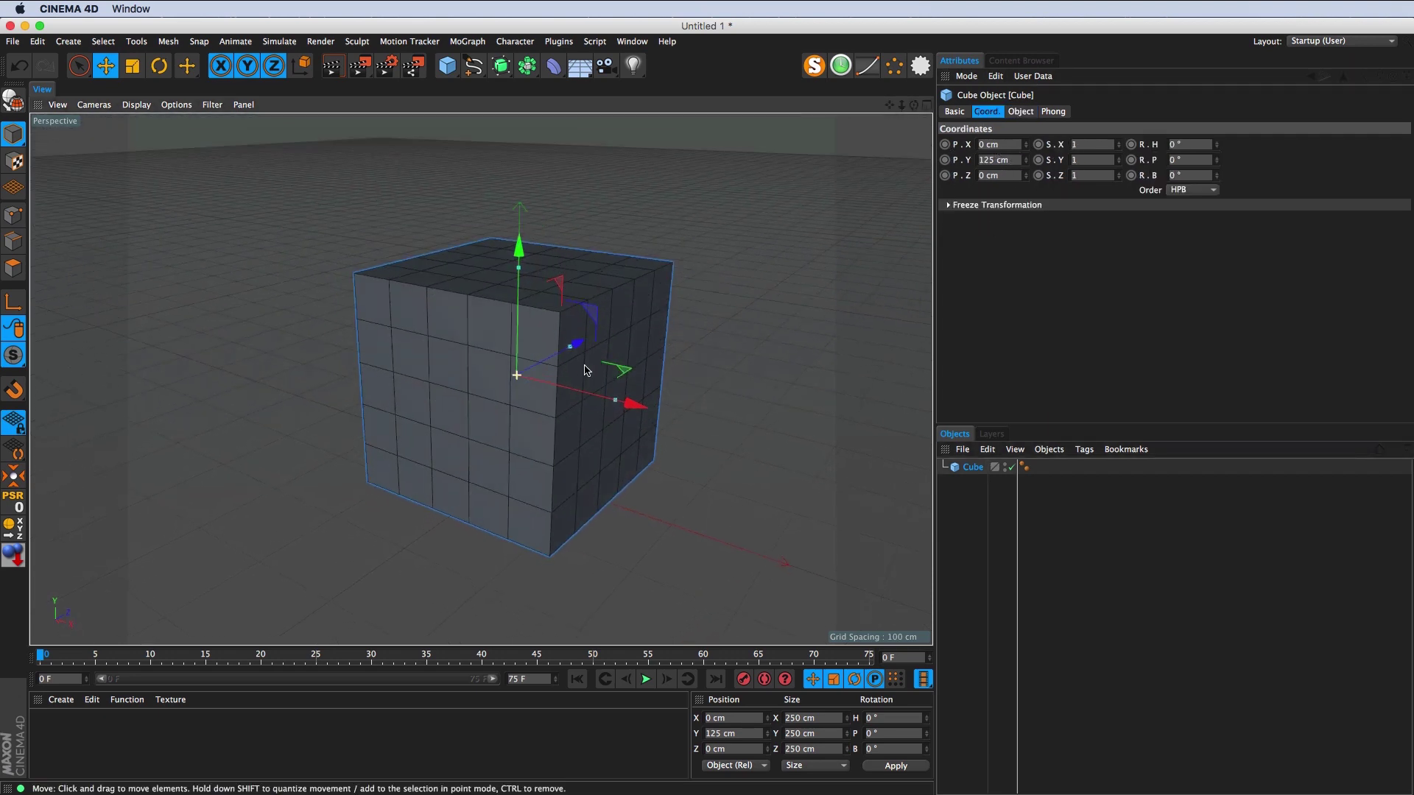
{"action": "left_click_drag", "start_coordinate": [589, 451], "coordinate": [603, 489]}
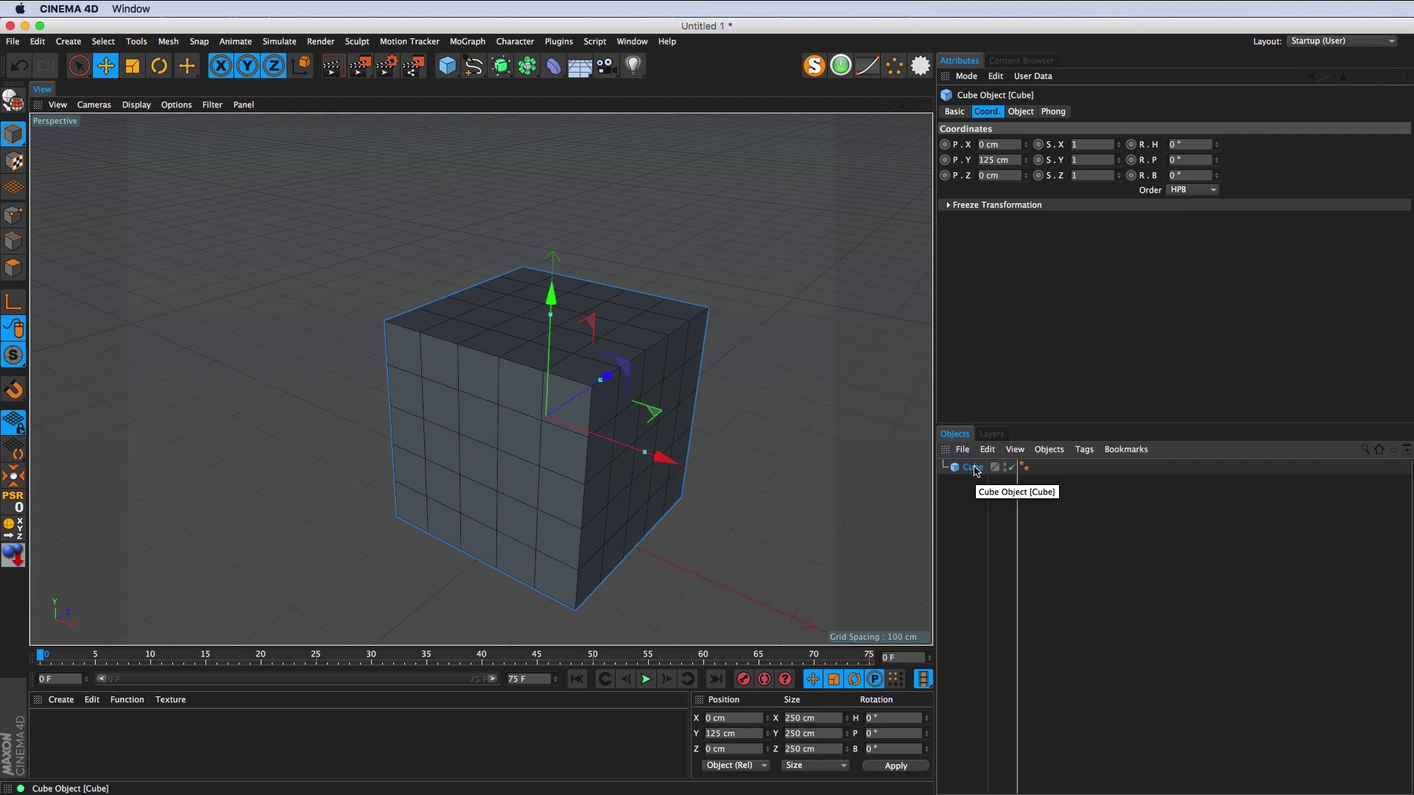
Step: Make the cube editable and Live-select 3x3 polygon blocks on its top and underside
{"action": "left_click", "coordinate": [15, 99]}
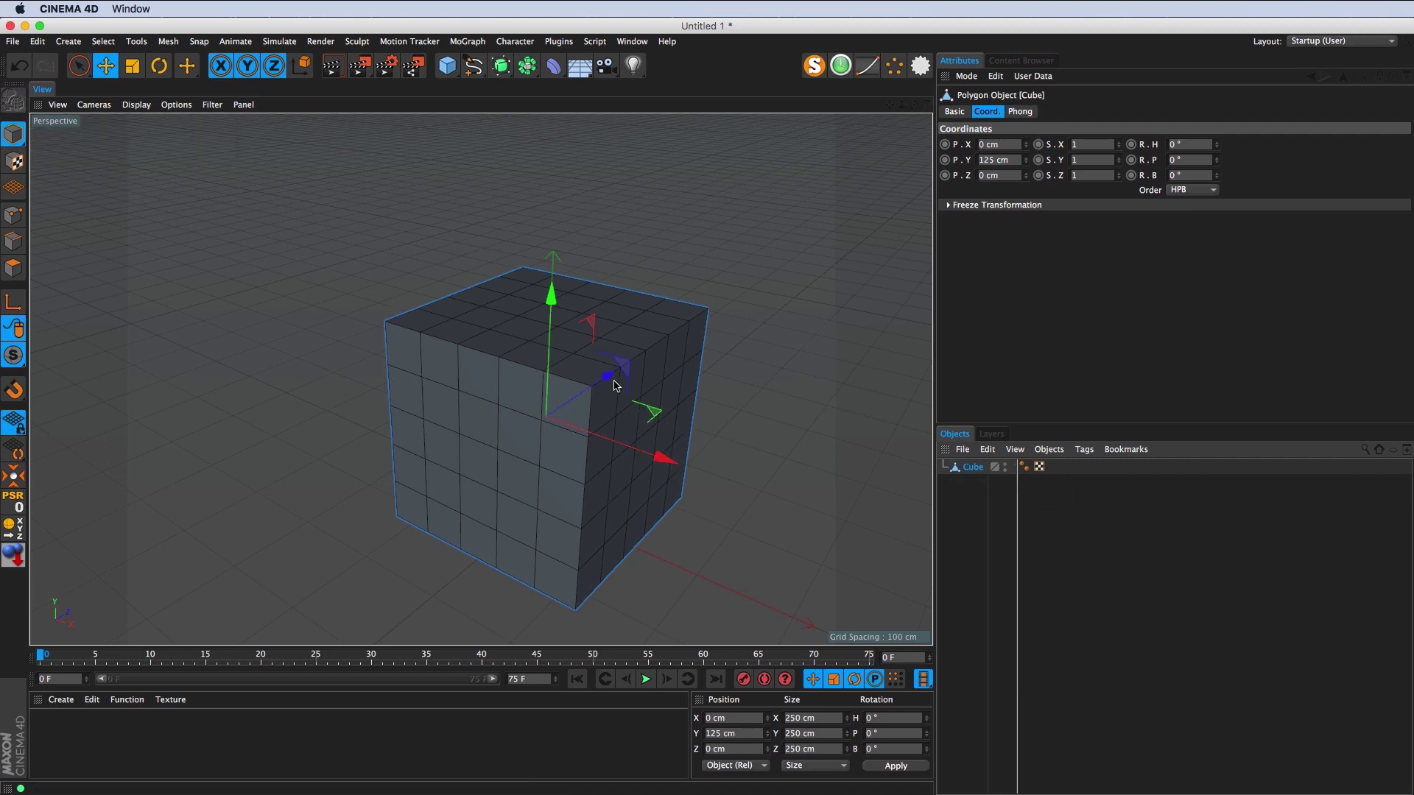
{"action": "mouse_move", "coordinate": [545, 398]}
{"action": "left_mouse_down", "text": "alt"}
{"action": "mouse_move", "coordinate": [577, 403]}
{"action": "mouse_move", "coordinate": [452, 341]}
{"action": "left_mouse_up", "text": "alt"}
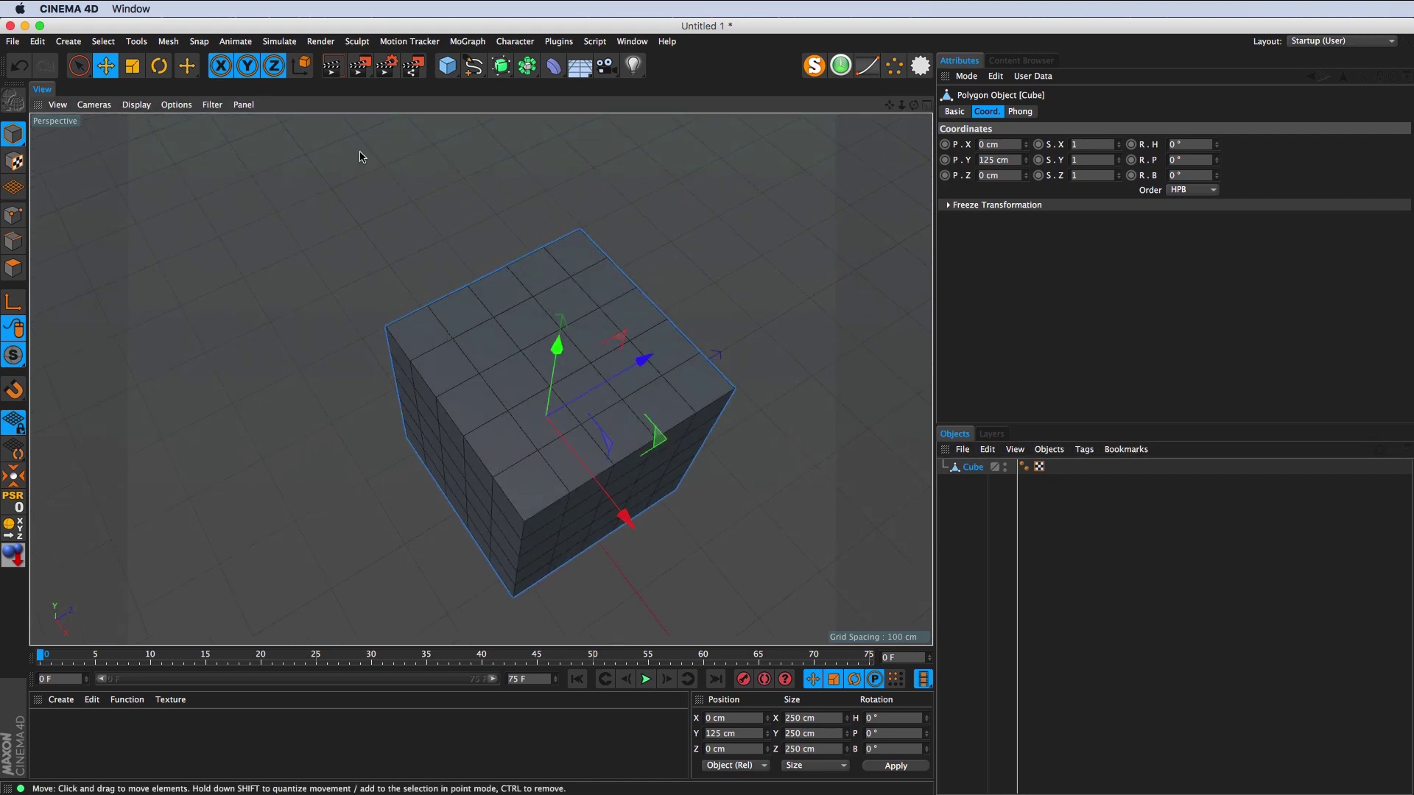
{"action": "left_click", "coordinate": [22, 270]}
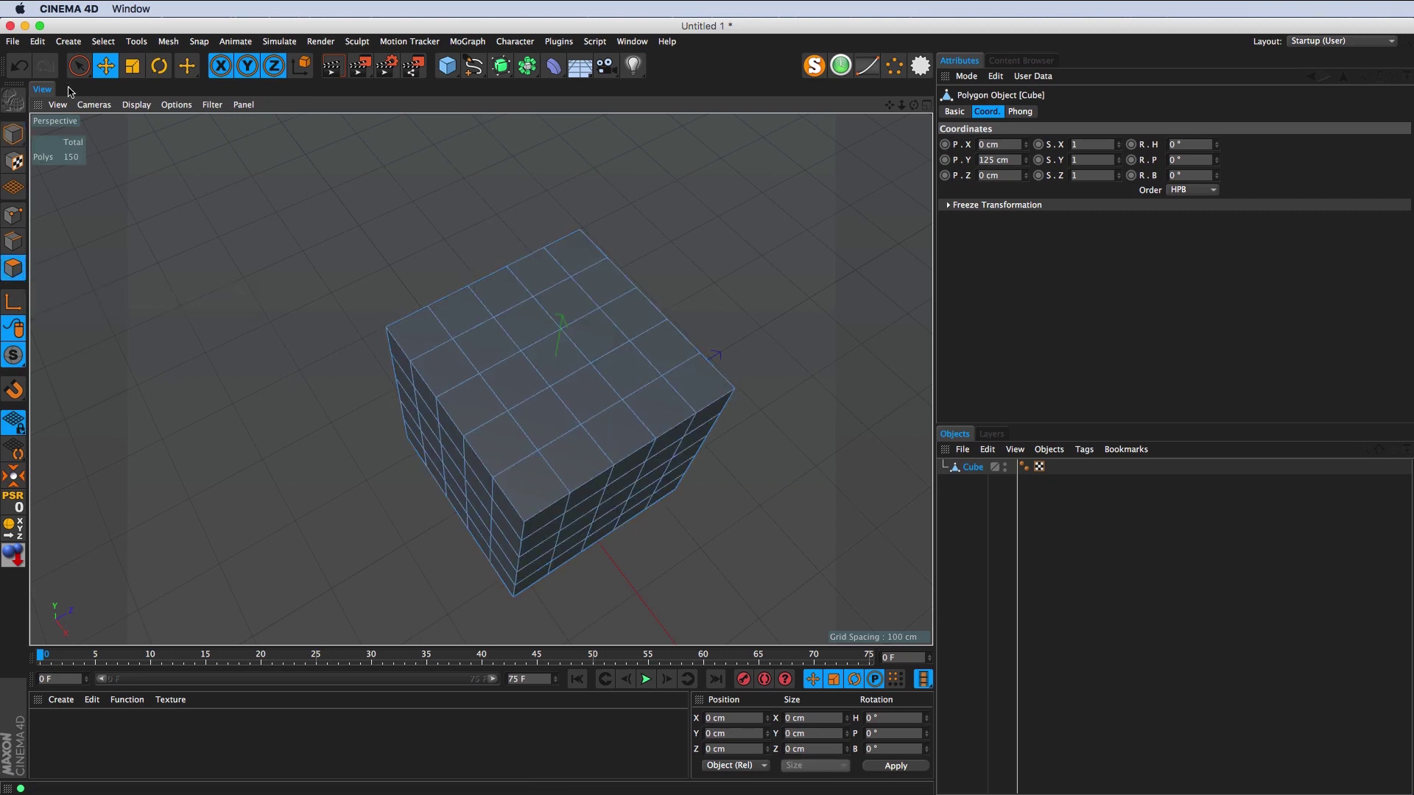
{"action": "left_click", "coordinate": [79, 66]}
{"action": "left_click", "coordinate": [618, 436]}
{"action": "mouse_move", "coordinate": [618, 440]}
{"action": "left_mouse_down", "text": "alt"}
{"action": "mouse_move", "coordinate": [542, 431]}
{"action": "mouse_move", "coordinate": [557, 339]}
{"action": "mouse_move", "coordinate": [551, 398]}
{"action": "left_mouse_up", "text": "alt"}
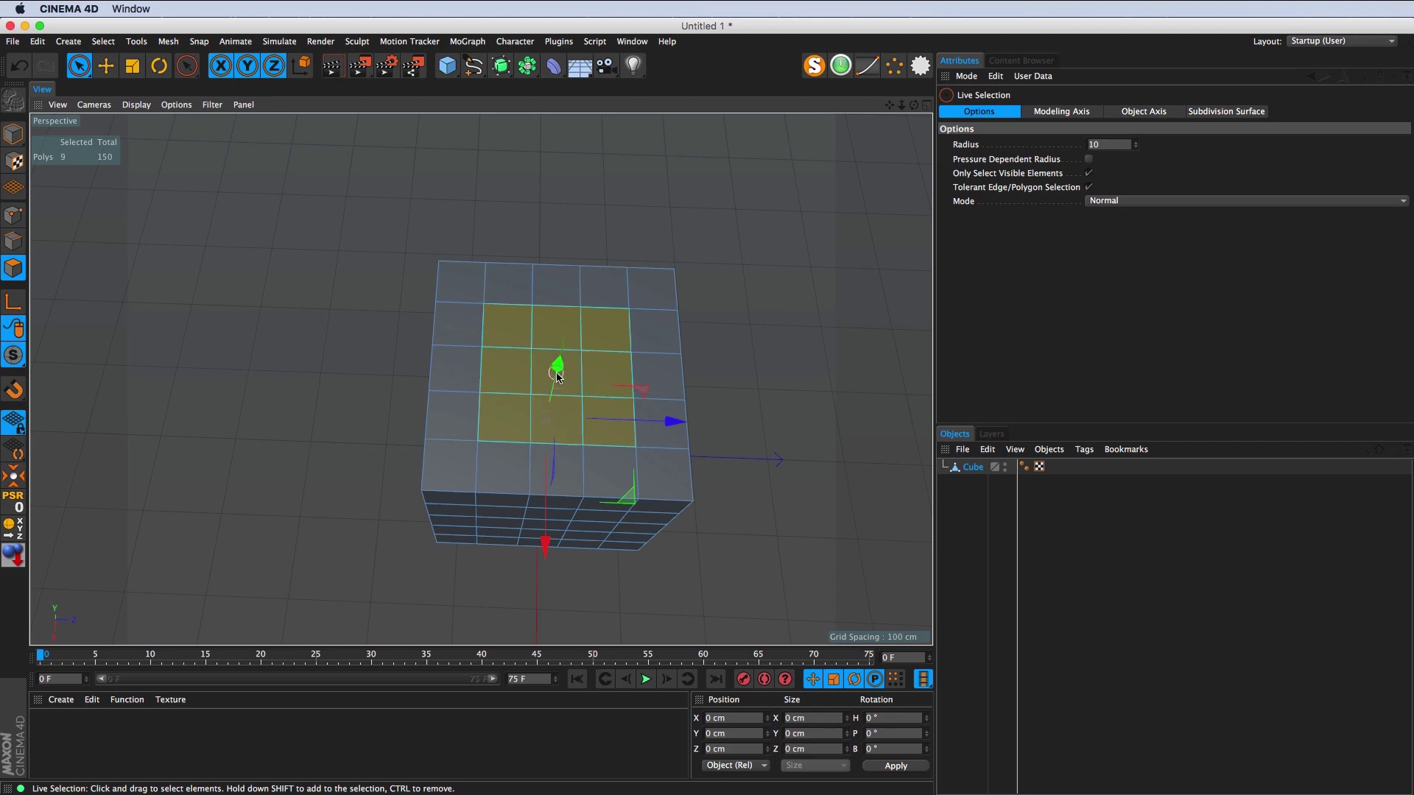
{"action": "mouse_move", "coordinate": [552, 471]}
{"action": "left_mouse_down", "text": "alt"}
{"action": "mouse_move", "coordinate": [604, 339]}
{"action": "mouse_move", "coordinate": [581, 370]}
{"action": "mouse_move", "coordinate": [513, 404]}
{"action": "mouse_move", "coordinate": [599, 369]}
{"action": "left_mouse_up", "text": "alt"}
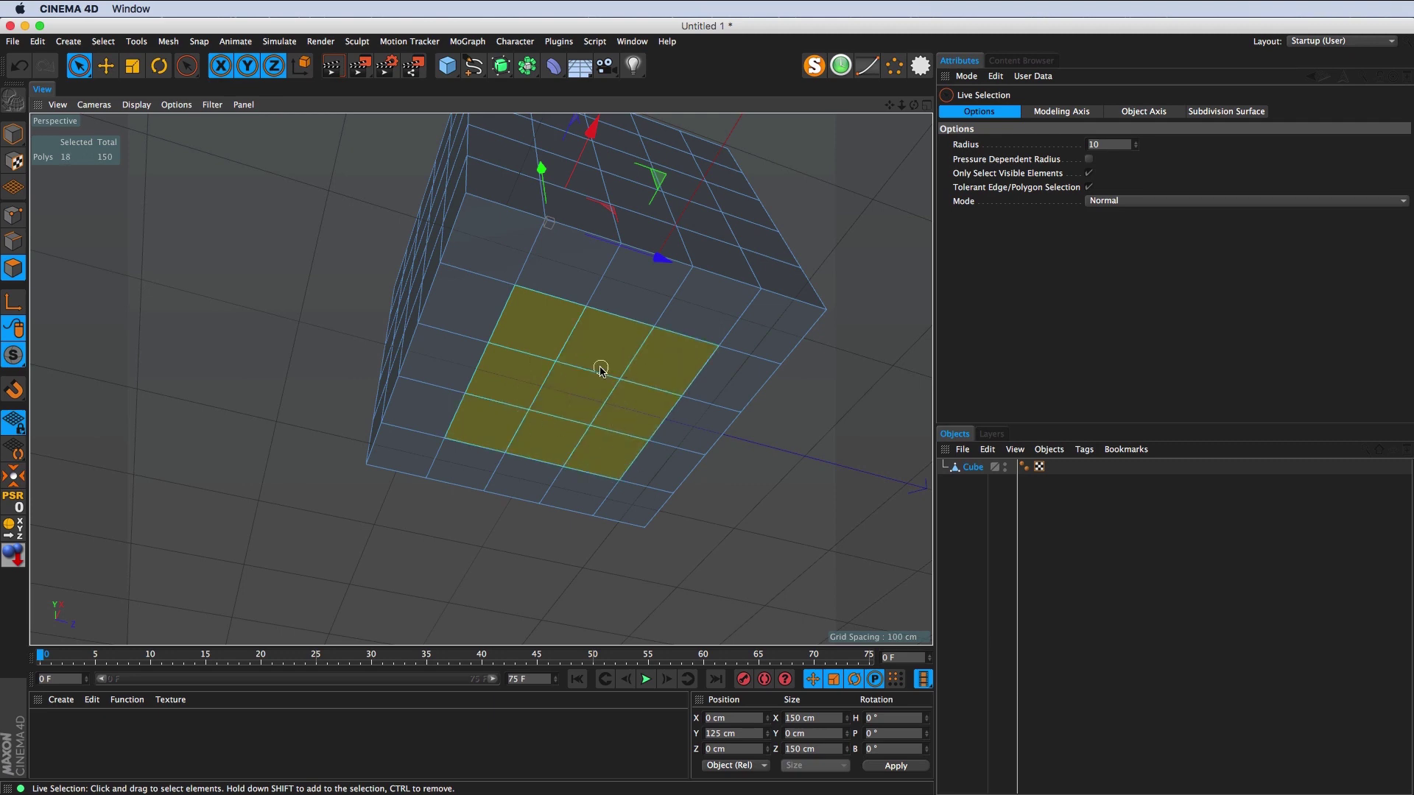
{"action": "mouse_move", "coordinate": [655, 250]}
{"action": "left_mouse_down", "text": "alt"}
{"action": "mouse_move", "coordinate": [648, 362]}
{"action": "mouse_move", "coordinate": [546, 388]}
{"action": "left_mouse_up", "text": "alt"}
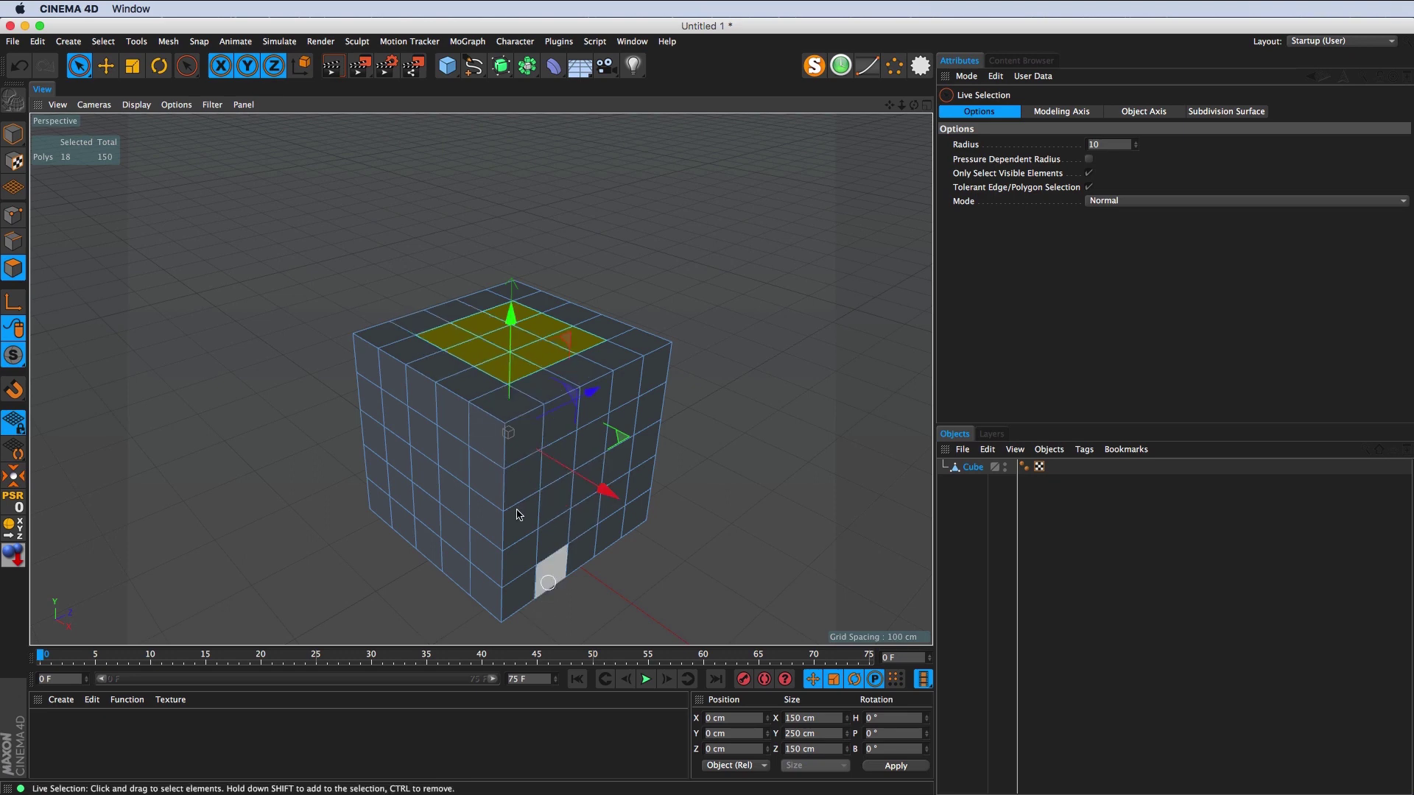
{"action": "left_click", "coordinate": [103, 43]}
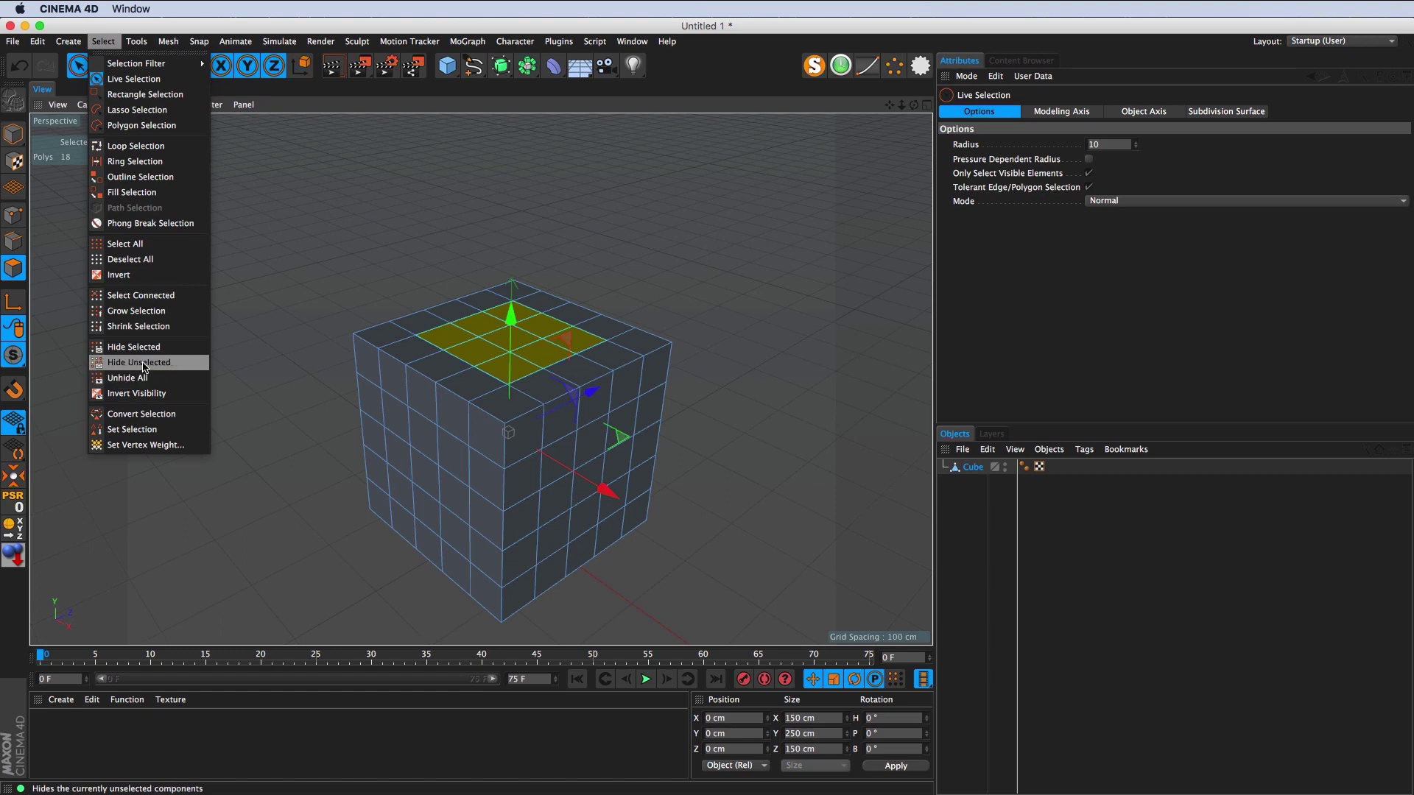
Step: Hide unselected faces and bridge the top patch to the matching bottom corner, redoing a twisted attempt
{"action": "left_click", "coordinate": [183, 364]}
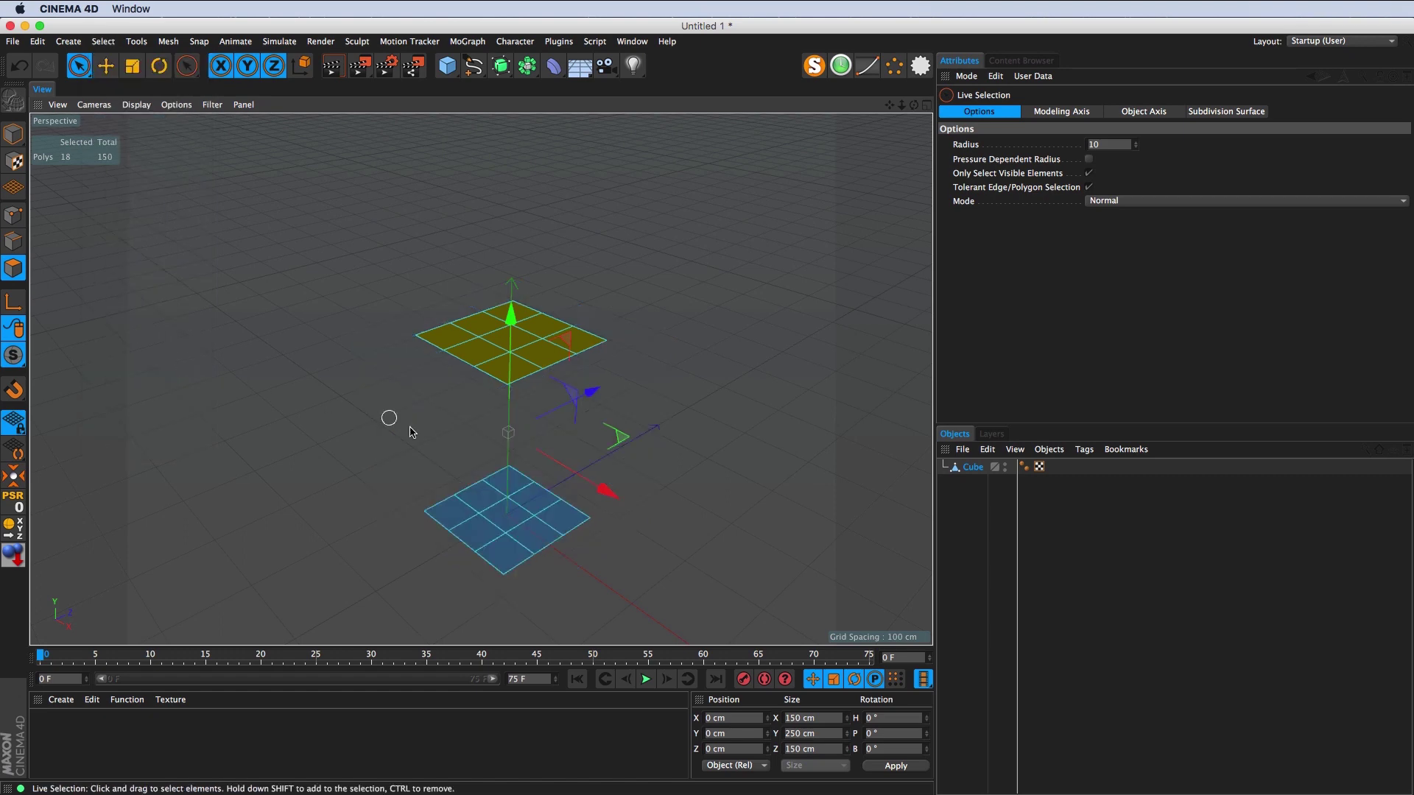
{"action": "mouse_move", "coordinate": [469, 338]}
{"action": "left_mouse_down", "text": "alt"}
{"action": "mouse_move", "coordinate": [501, 373]}
{"action": "mouse_move", "coordinate": [472, 356]}
{"action": "left_mouse_up", "text": "alt"}
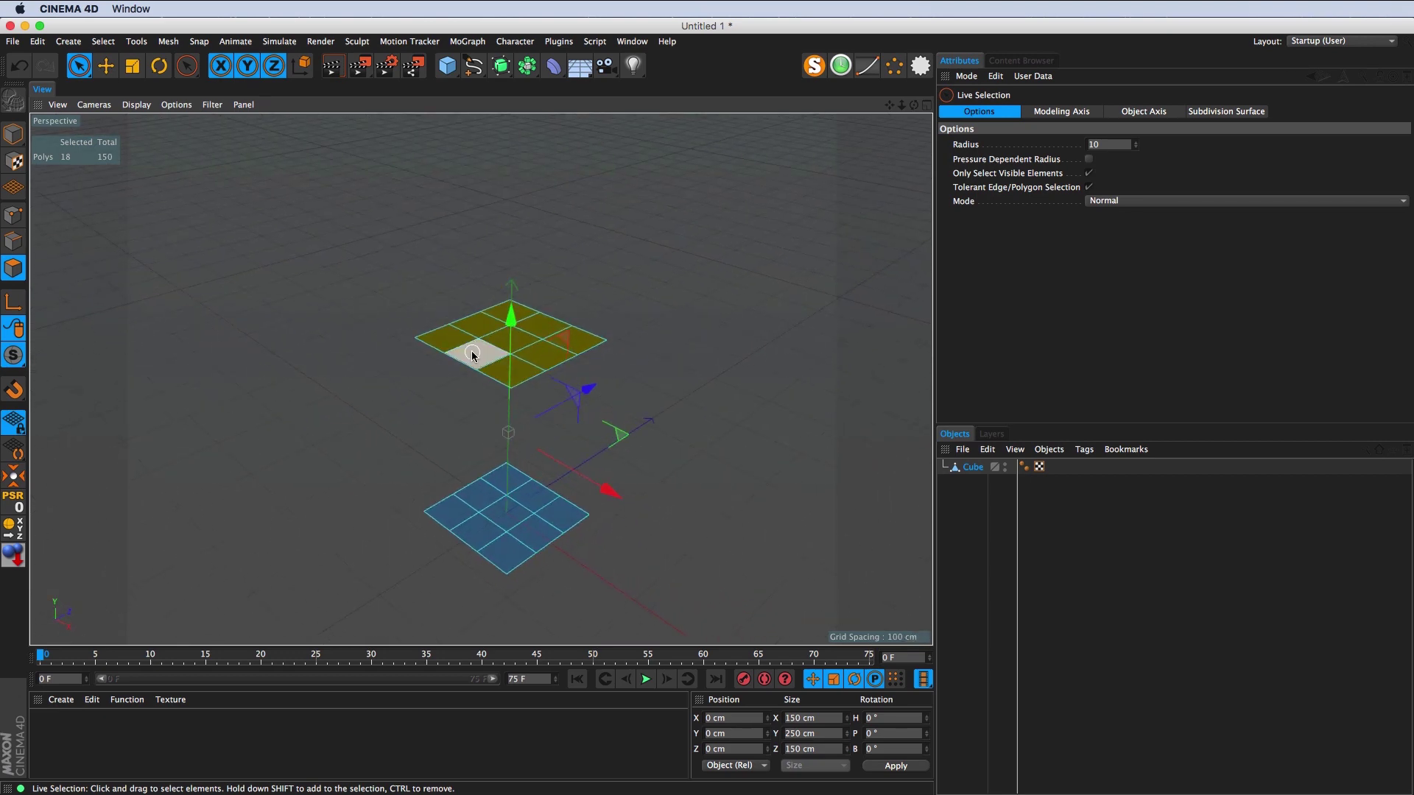
{"action": "right_click", "coordinate": [400, 281]}
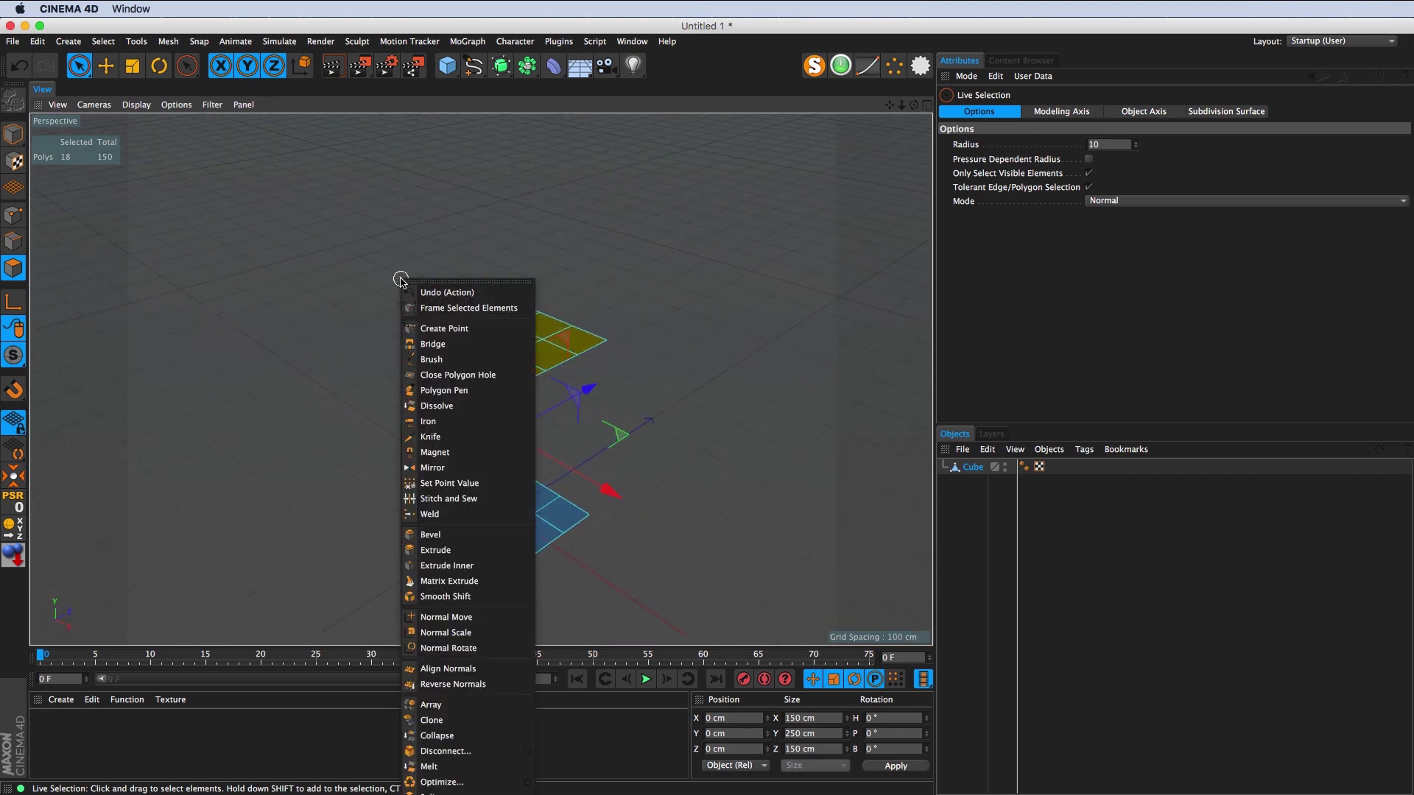
{"action": "left_click", "coordinate": [435, 344]}
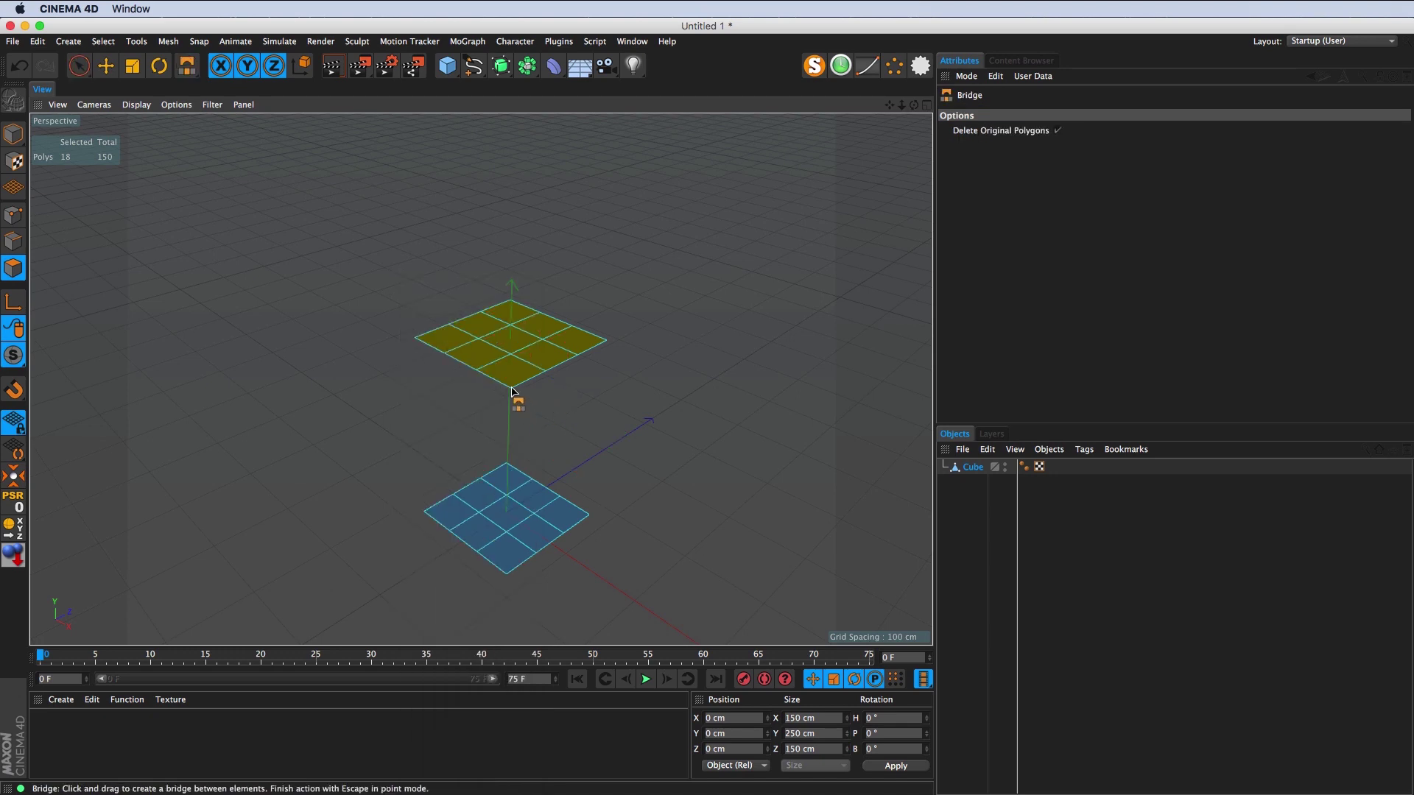
{"action": "left_click_drag", "start_coordinate": [512, 388], "coordinate": [514, 583]}
{"action": "mouse_move", "coordinate": [510, 403]}
{"action": "left_mouse_down"}
{"action": "mouse_move", "coordinate": [519, 508]}
{"action": "mouse_move", "coordinate": [513, 394]}
{"action": "mouse_move", "coordinate": [507, 578]}
{"action": "mouse_move", "coordinate": [532, 486]}
{"action": "mouse_move", "coordinate": [337, 479]}
{"action": "mouse_move", "coordinate": [483, 499]}
{"action": "mouse_move", "coordinate": [413, 483]}
{"action": "mouse_move", "coordinate": [502, 462]}
{"action": "left_mouse_up"}
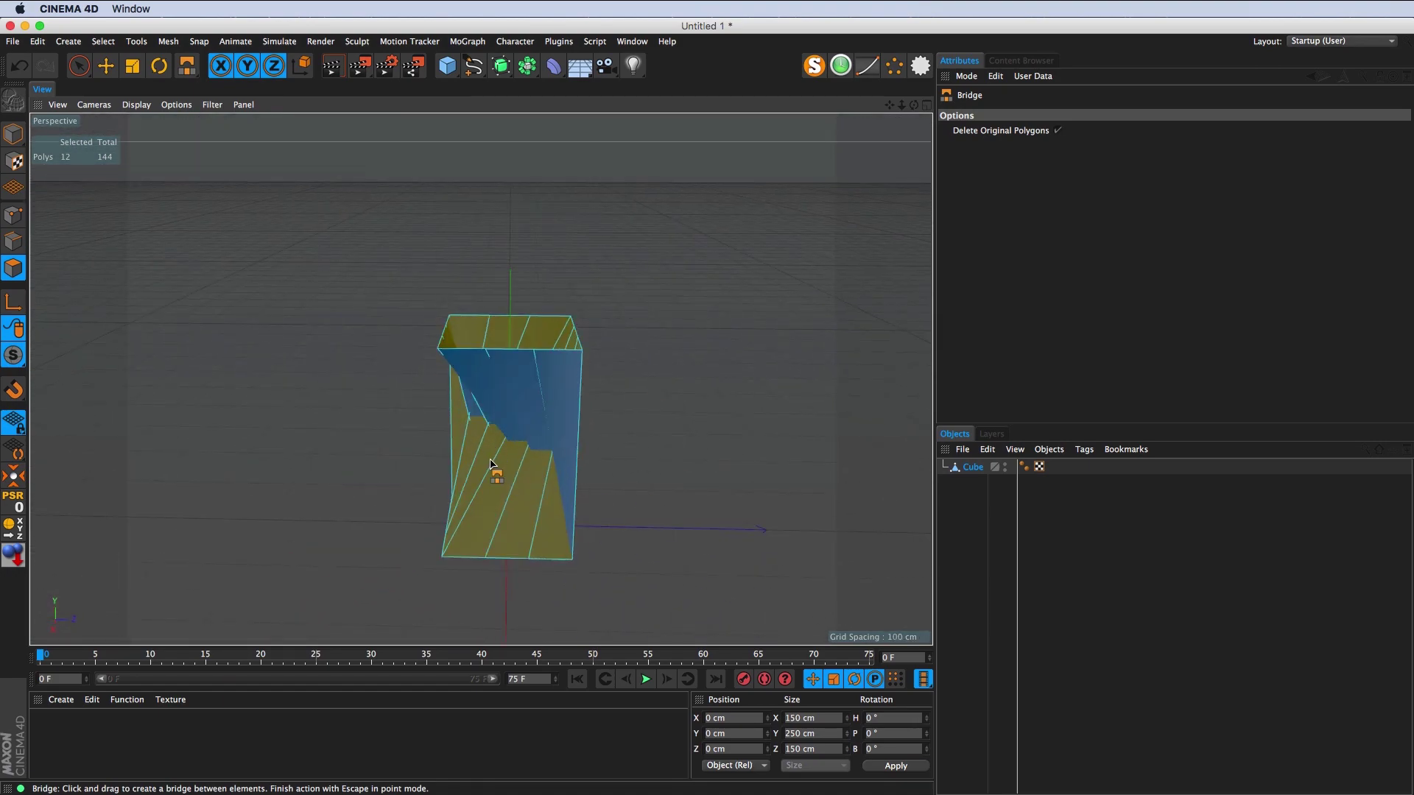
{"action": "key", "text": "ctrl+z"}
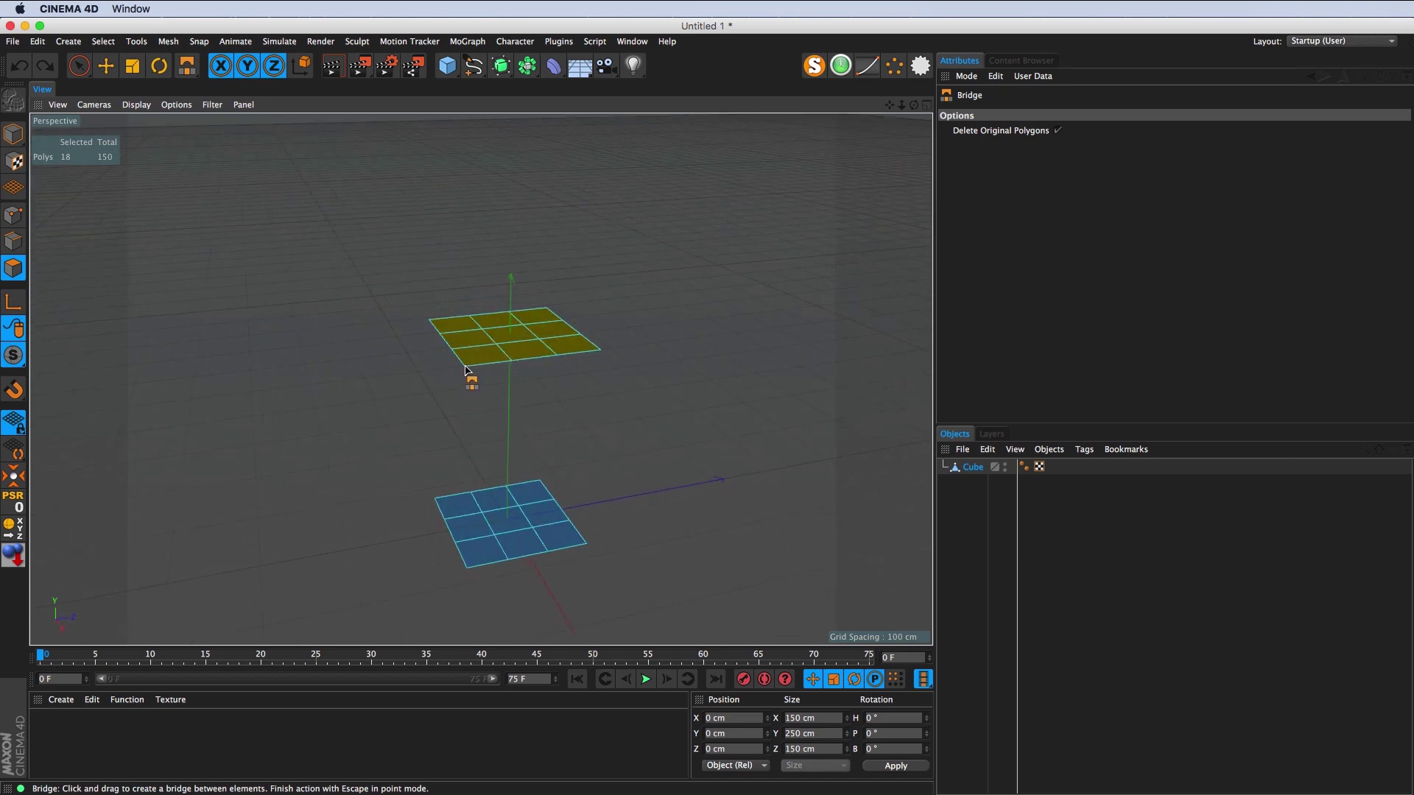
{"action": "left_click_drag", "start_coordinate": [466, 368], "coordinate": [469, 574]}
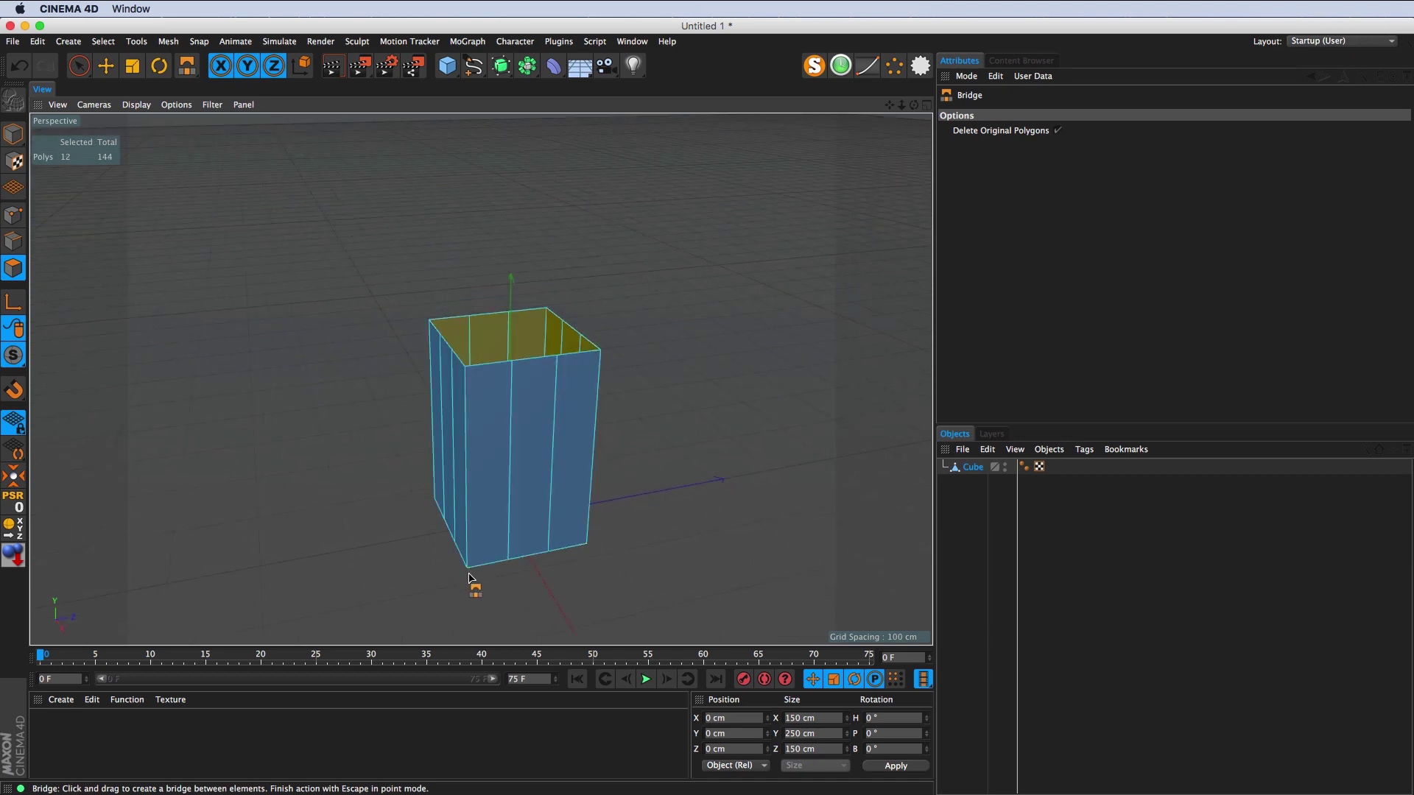
{"action": "left_click_drag", "start_coordinate": [551, 360], "coordinate": [437, 375], "text": "alt"}
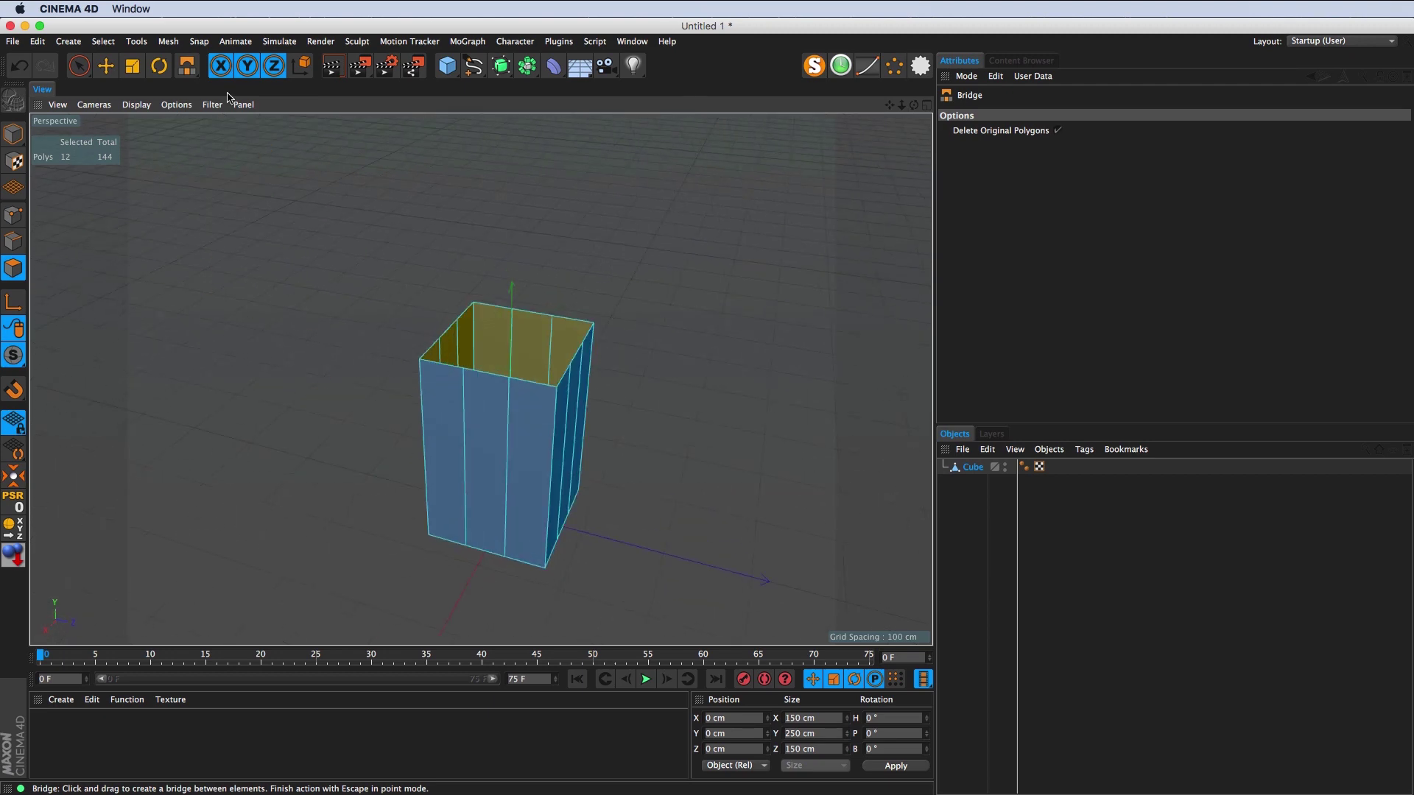
{"action": "left_click", "coordinate": [103, 42]}
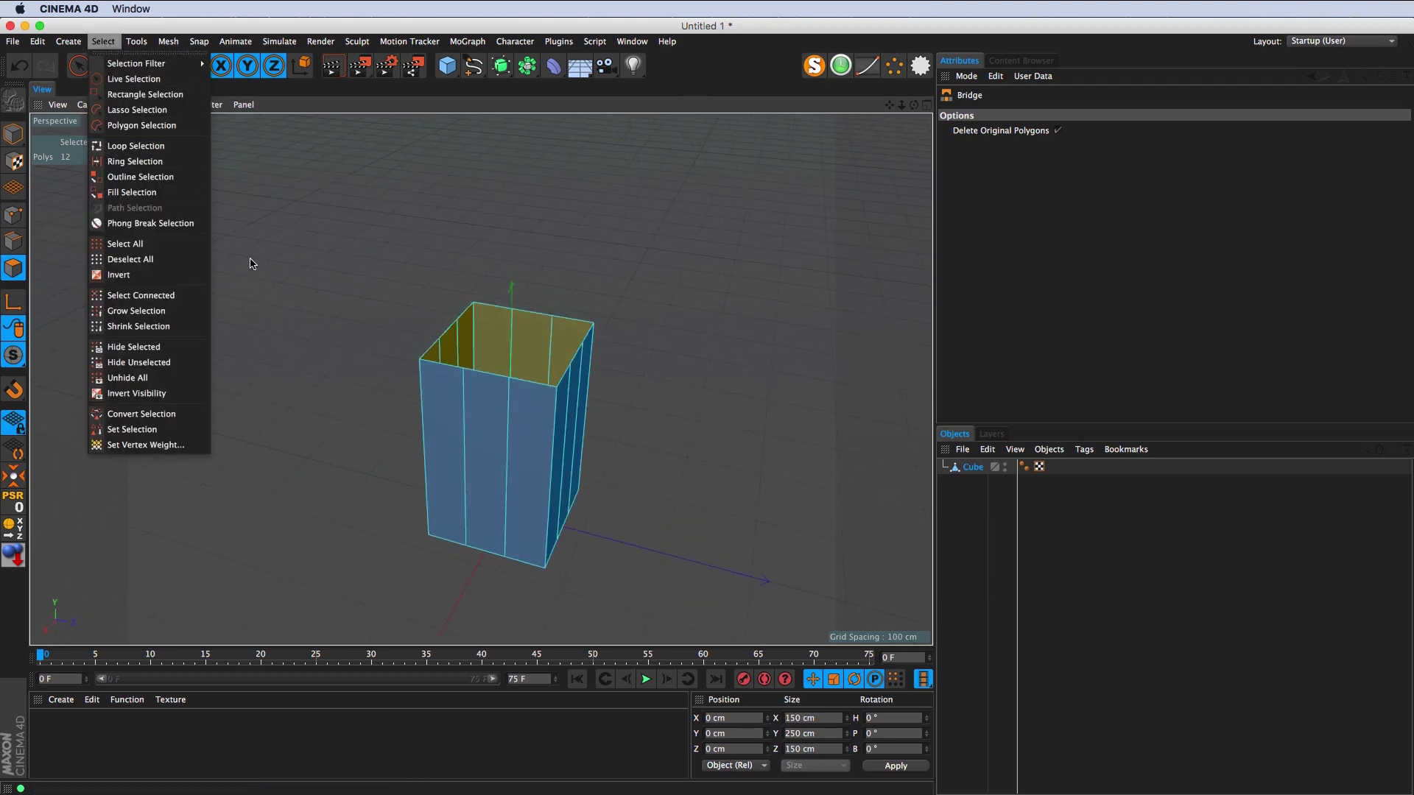
Step: Unhide all the cube's polygons to show the full cube with its shaft
{"action": "left_click", "coordinate": [175, 379]}
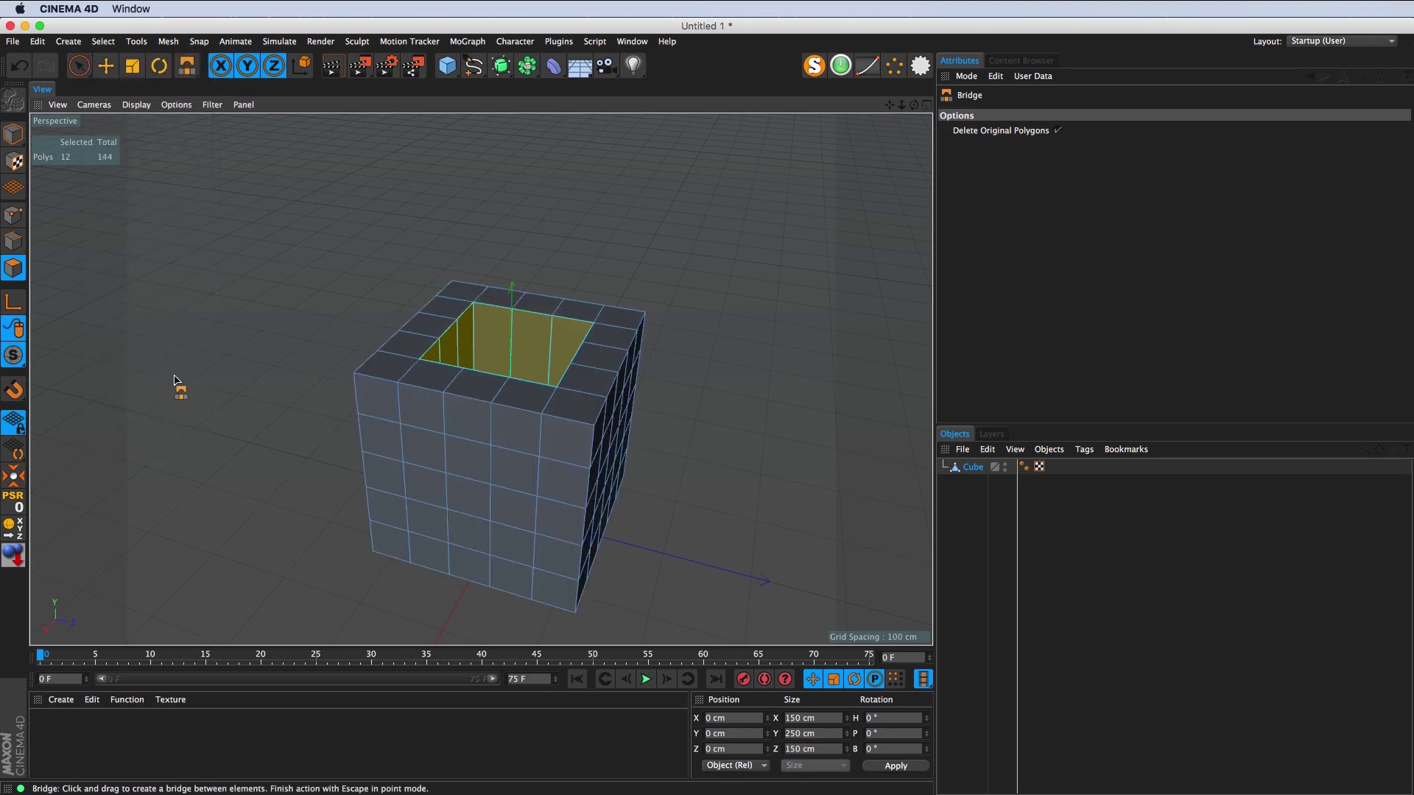
{"action": "left_click_drag", "start_coordinate": [537, 389], "coordinate": [479, 423]}
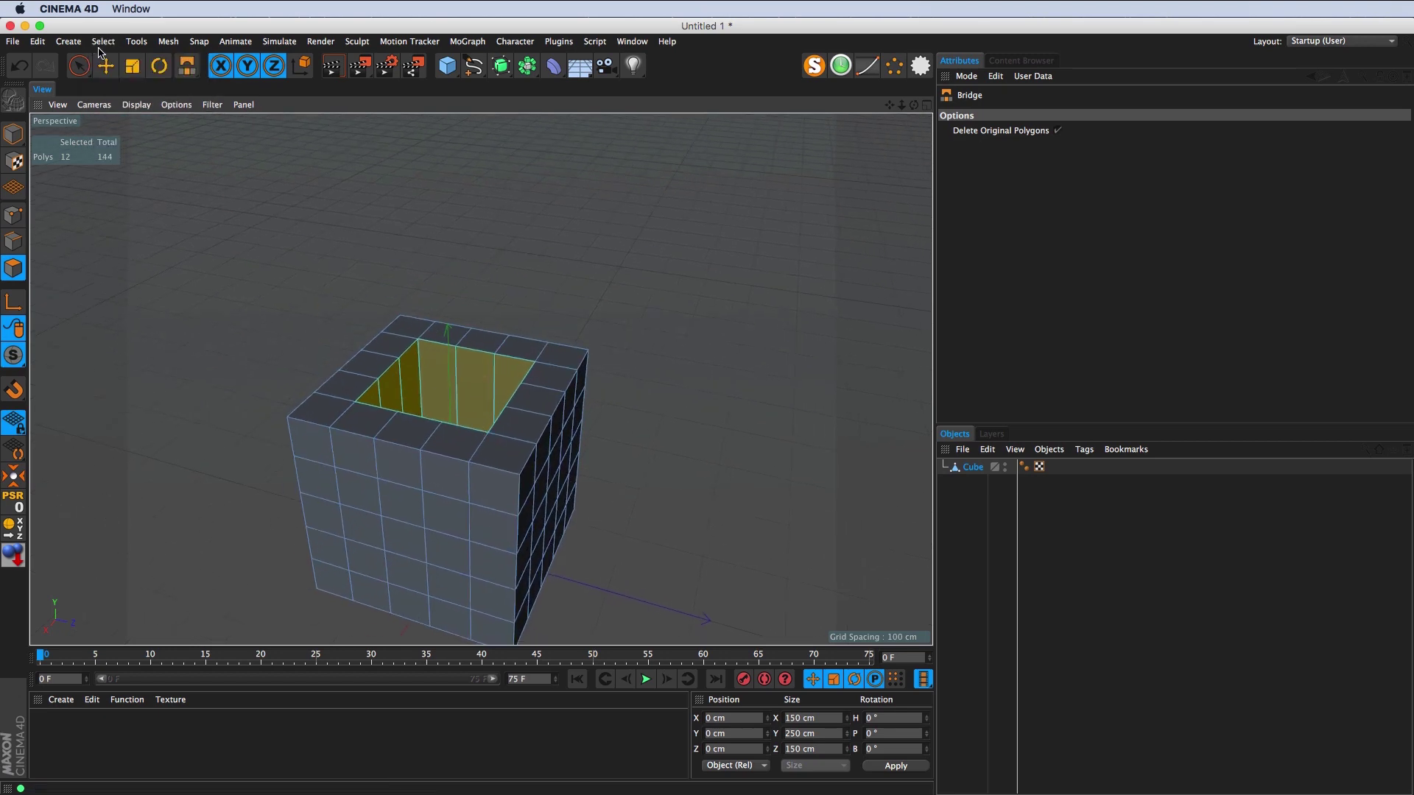
{"action": "left_click", "coordinate": [103, 42]}
{"action": "left_click", "coordinate": [1198, 193]}
Step: Try the Modeling layouts, then return to the Startup (User) layout
{"action": "left_click", "coordinate": [1320, 43]}
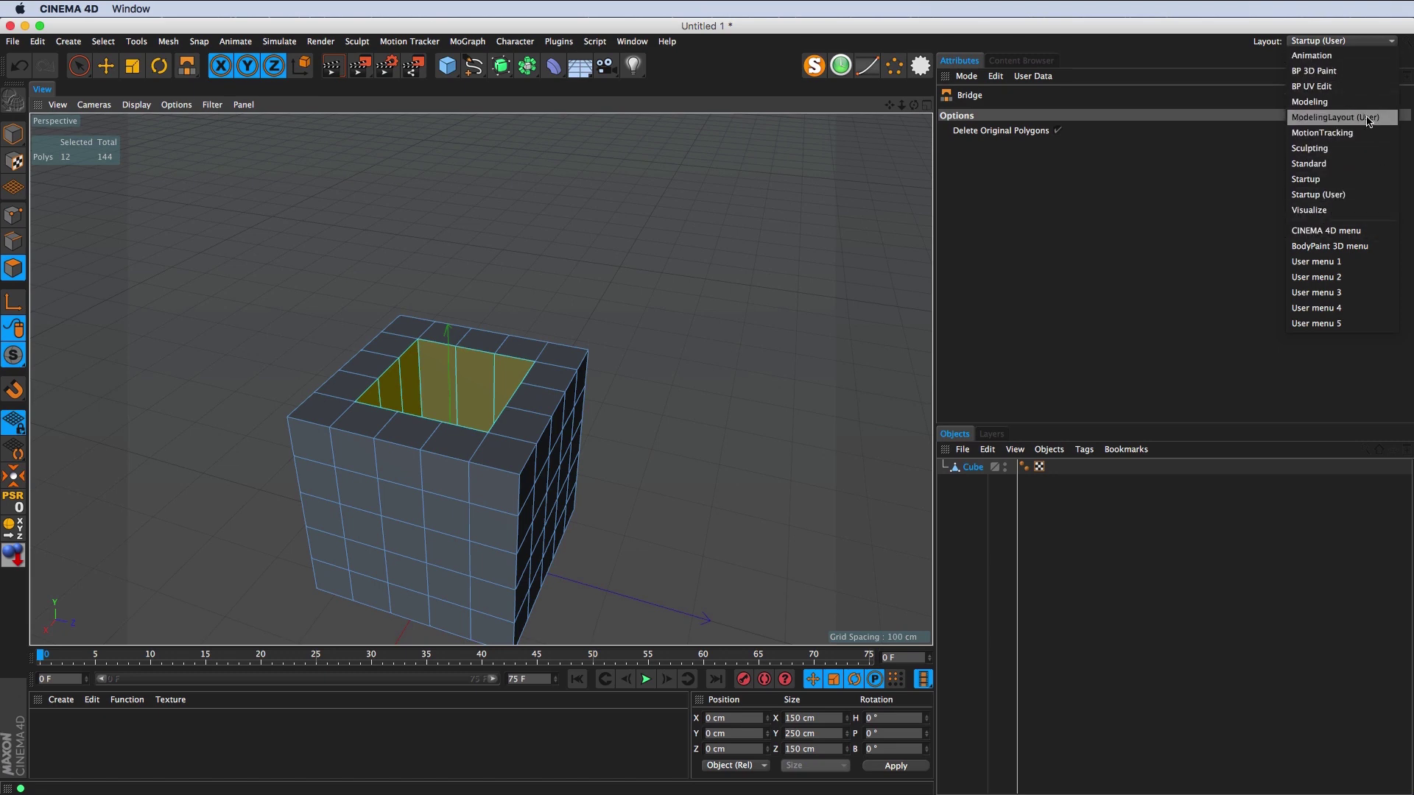
{"action": "left_click", "coordinate": [1368, 120]}
{"action": "left_click", "coordinate": [1013, 46]}
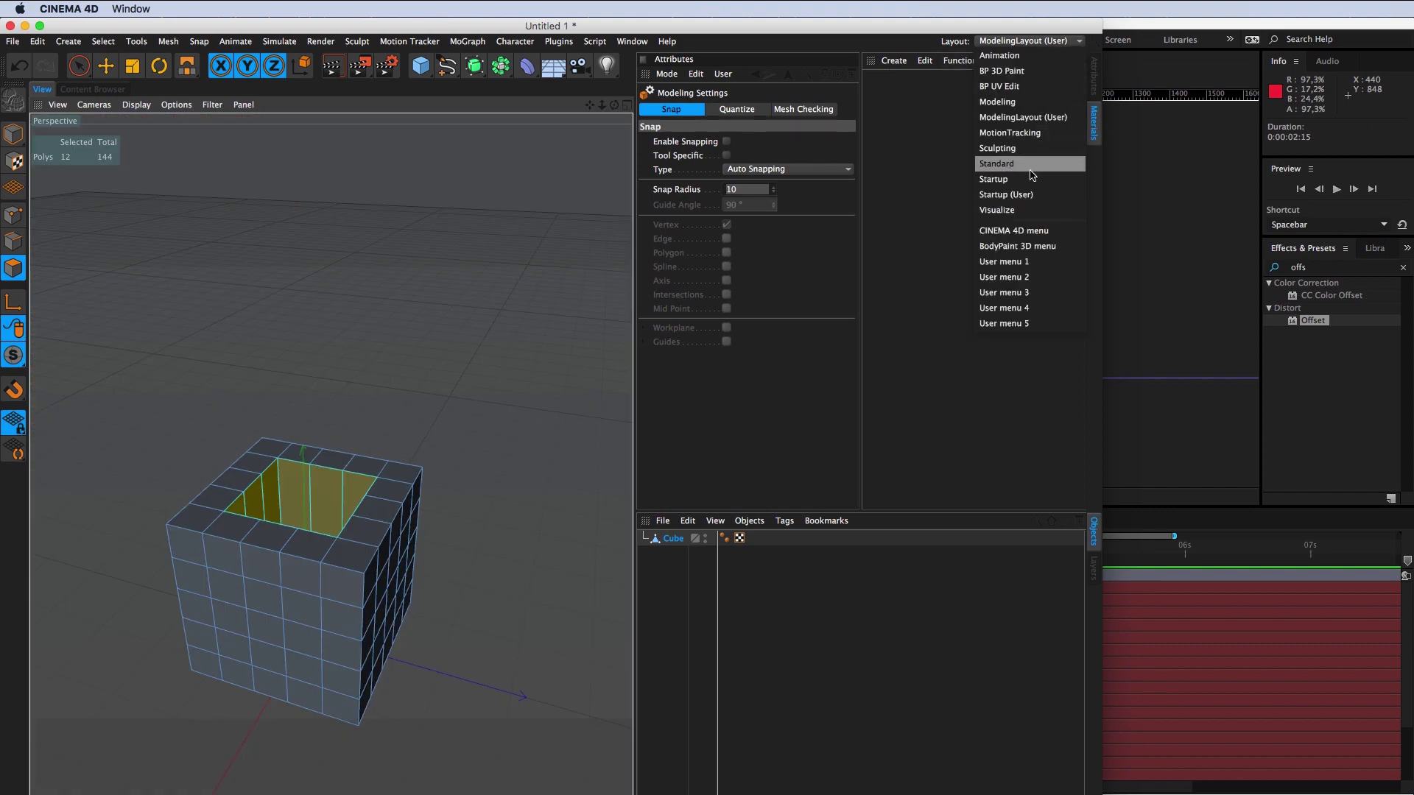
{"action": "left_click", "coordinate": [1057, 112]}
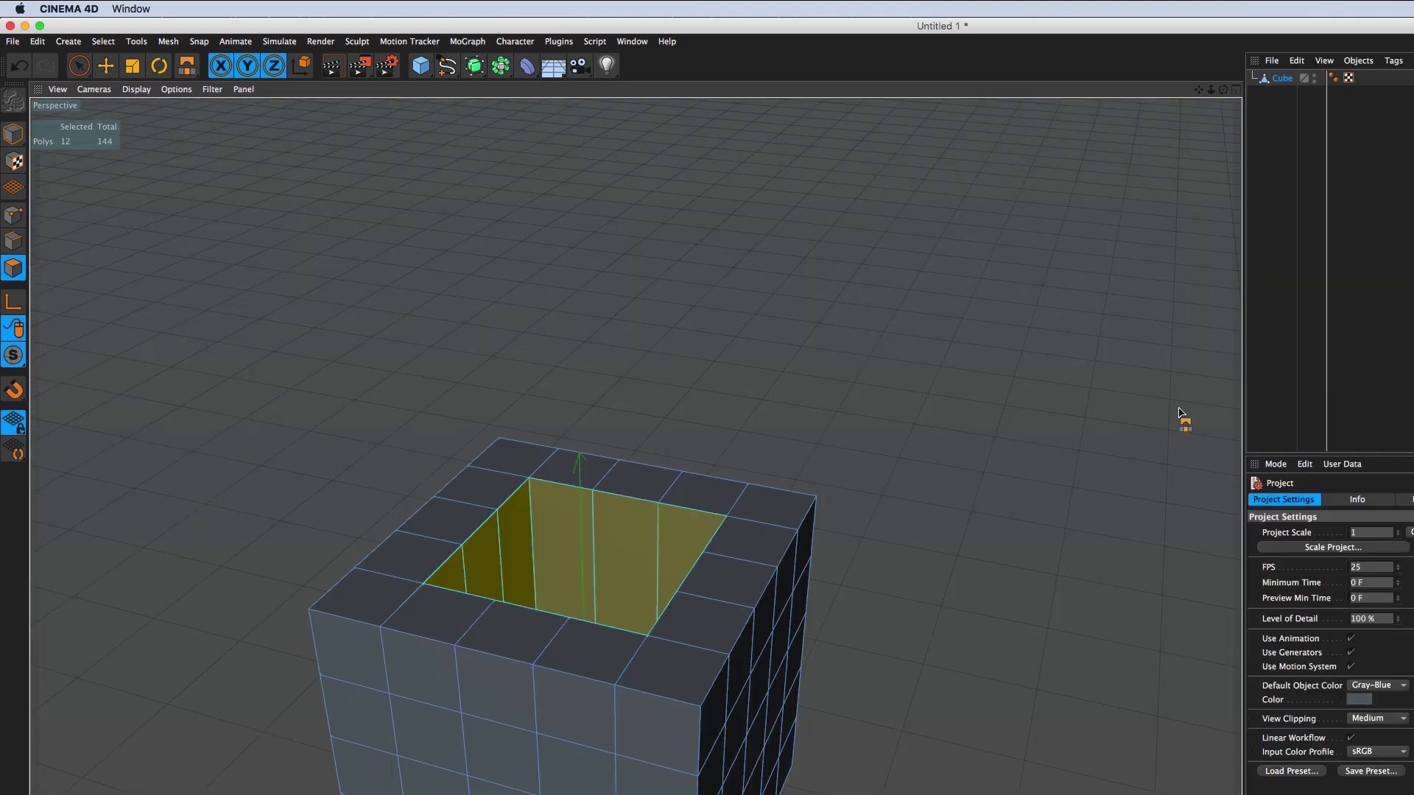
{"action": "left_click", "coordinate": [1232, 452]}
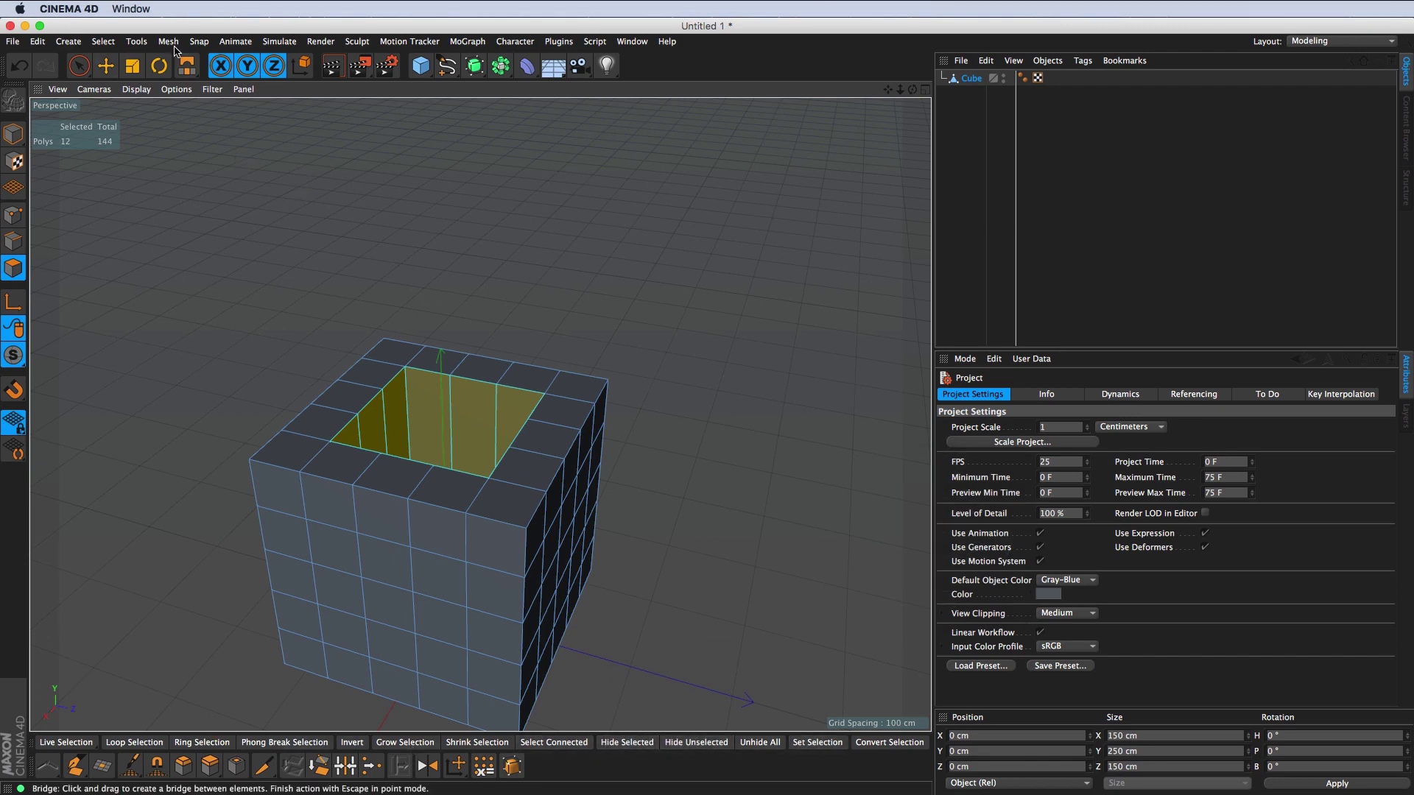
{"action": "left_click", "coordinate": [1336, 41]}
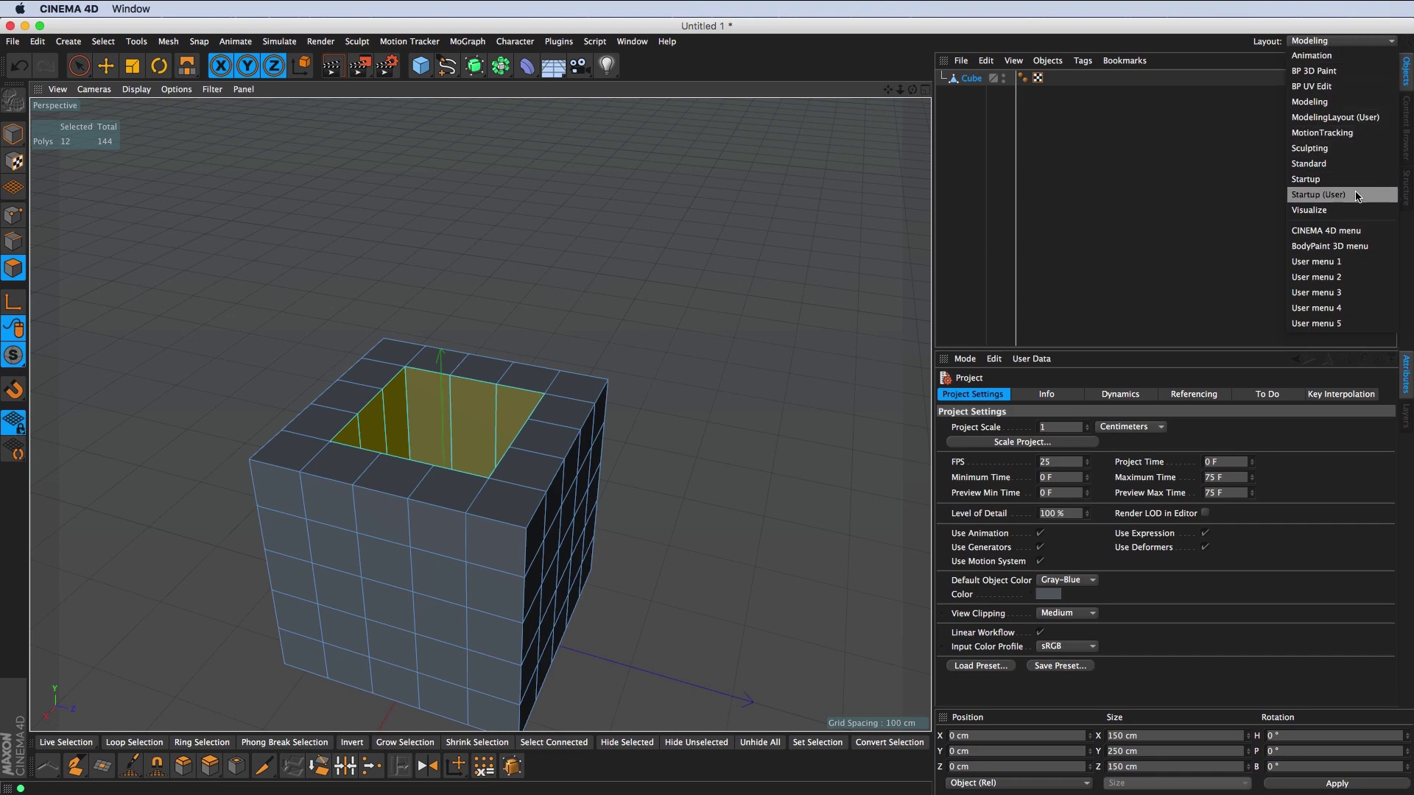
{"action": "left_click", "coordinate": [1357, 196]}
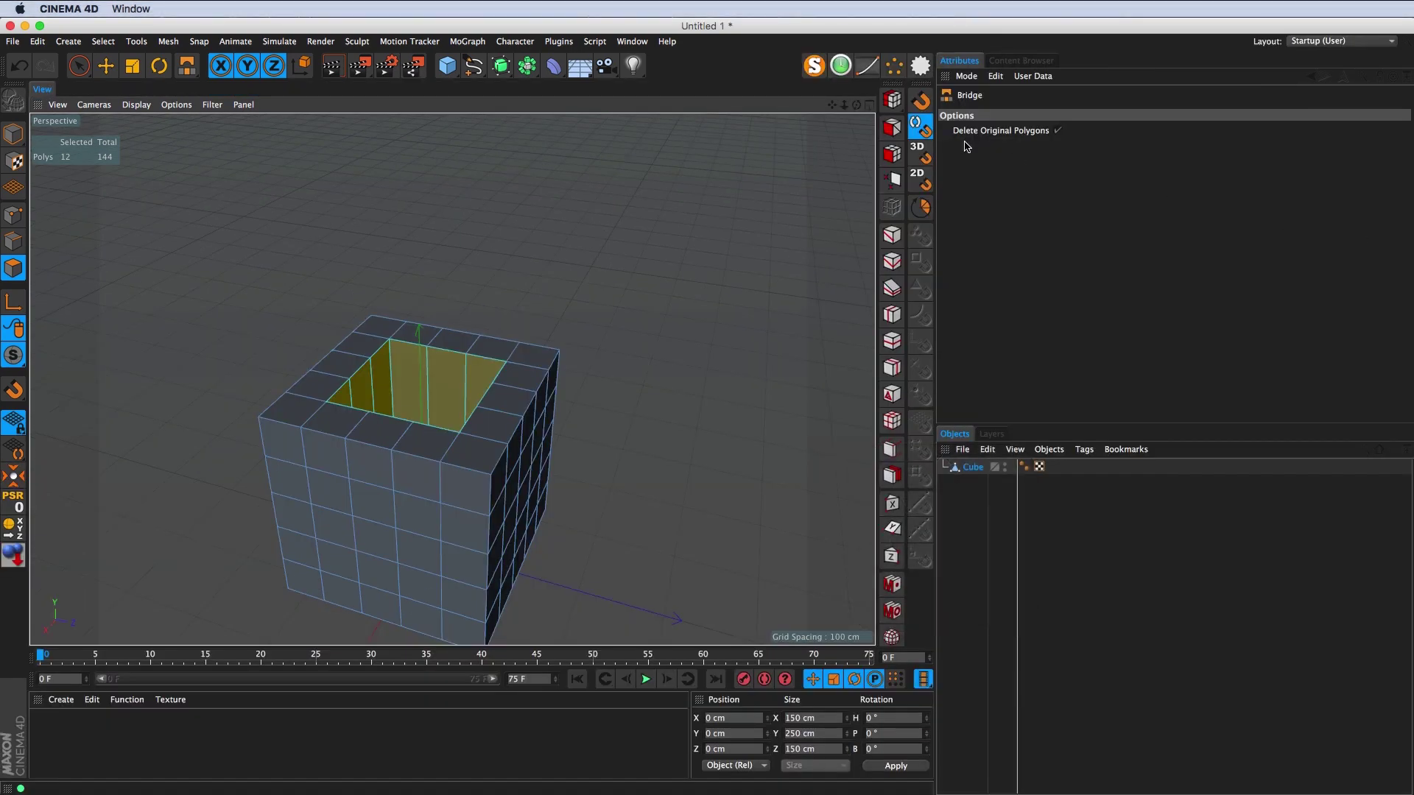
Step: Close the extra icon palettes and return to Live Selection
{"action": "right_click", "coordinate": [892, 87]}
{"action": "left_click", "coordinate": [957, 407]}
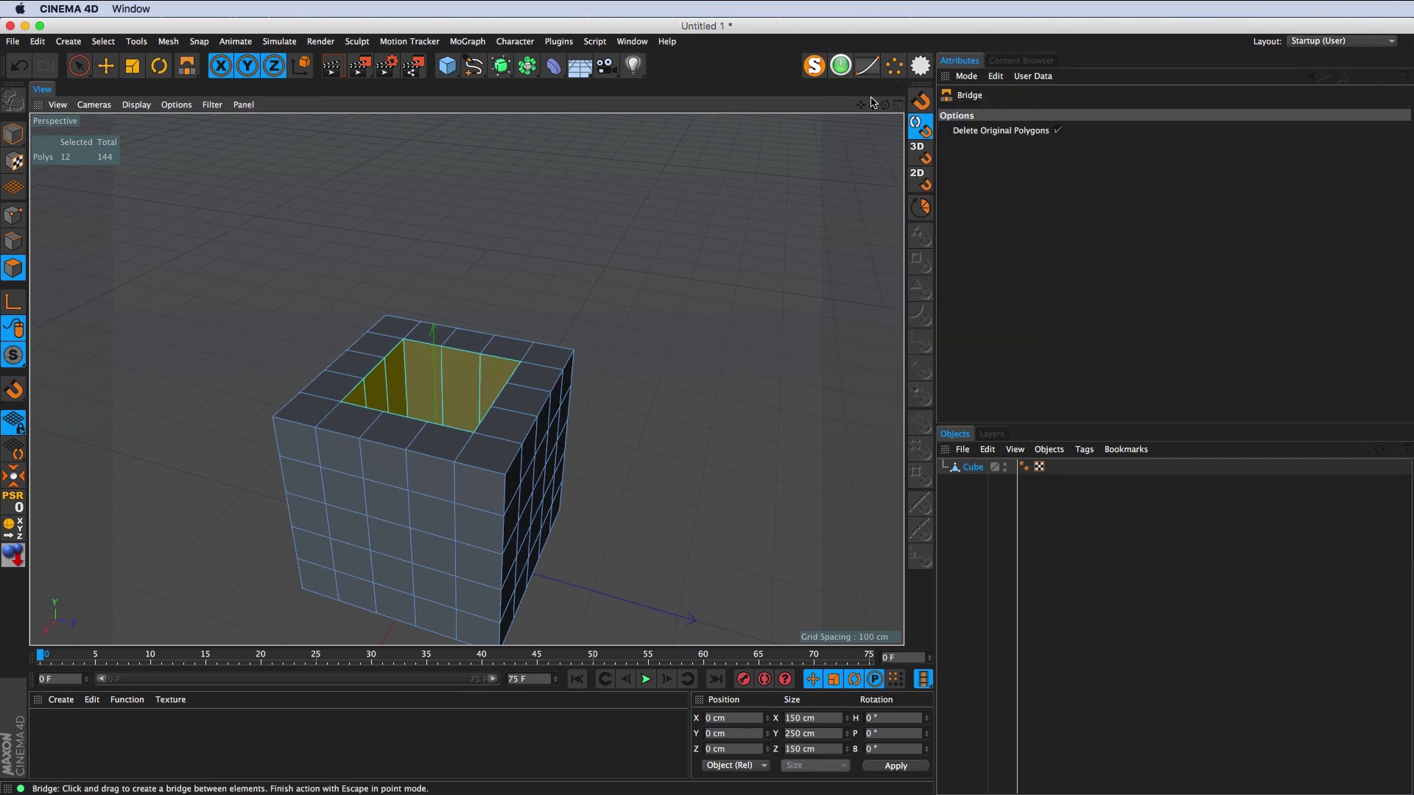
{"action": "right_click", "coordinate": [922, 84]}
{"action": "left_click", "coordinate": [919, 89]}
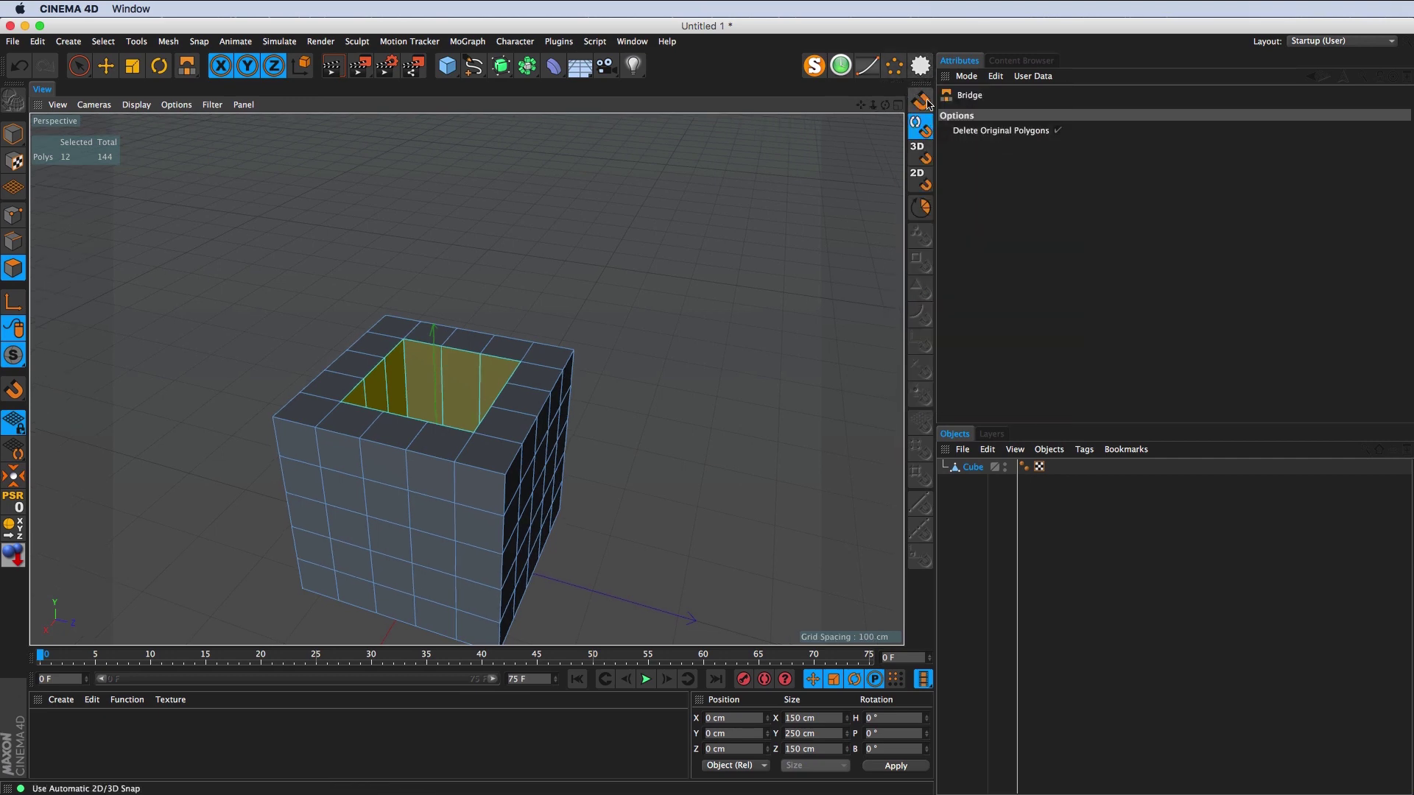
{"action": "right_click", "coordinate": [921, 86]}
{"action": "left_click", "coordinate": [953, 404]}
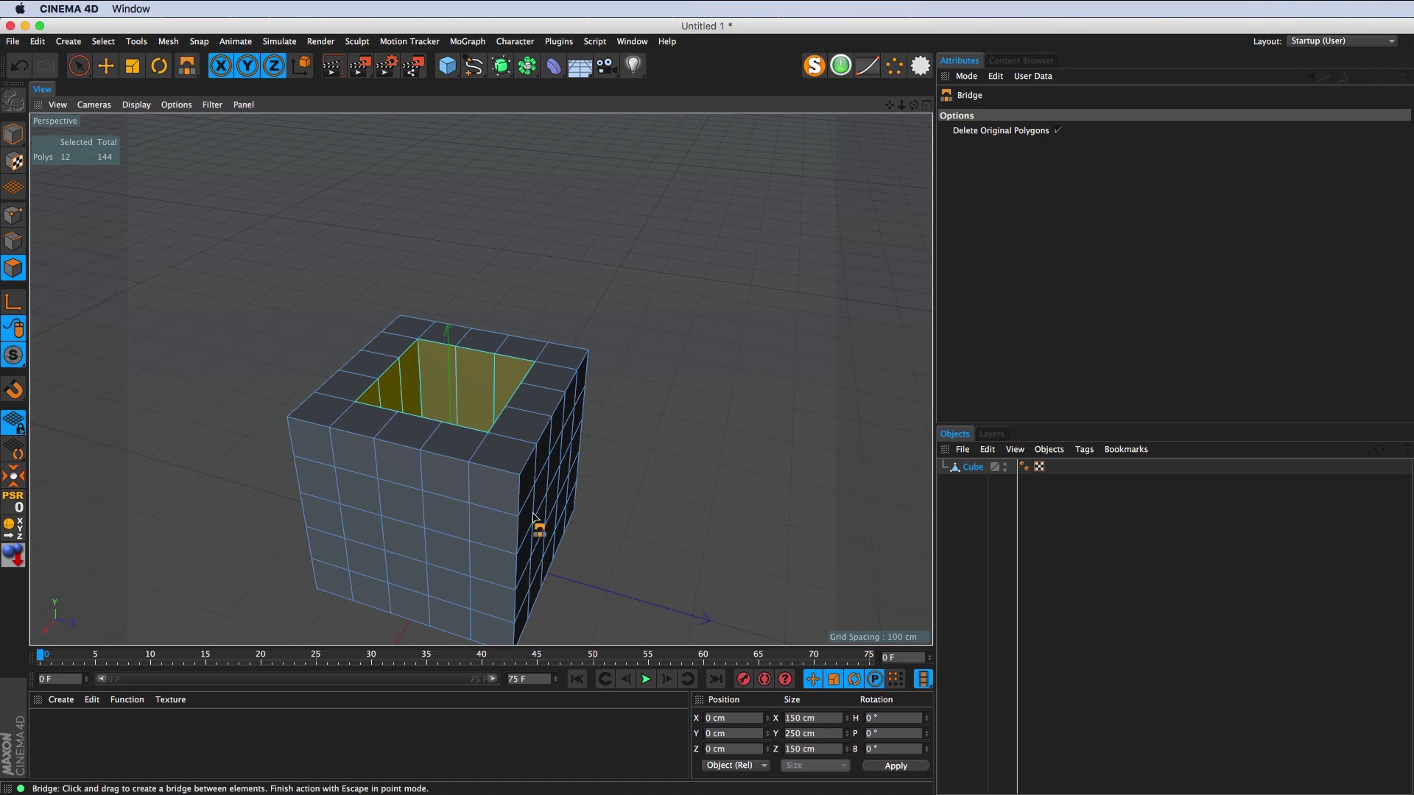
{"action": "mouse_move", "coordinate": [542, 537]}
{"action": "left_mouse_down"}
{"action": "mouse_move", "coordinate": [341, 538]}
{"action": "mouse_move", "coordinate": [420, 436]}
{"action": "left_mouse_up"}
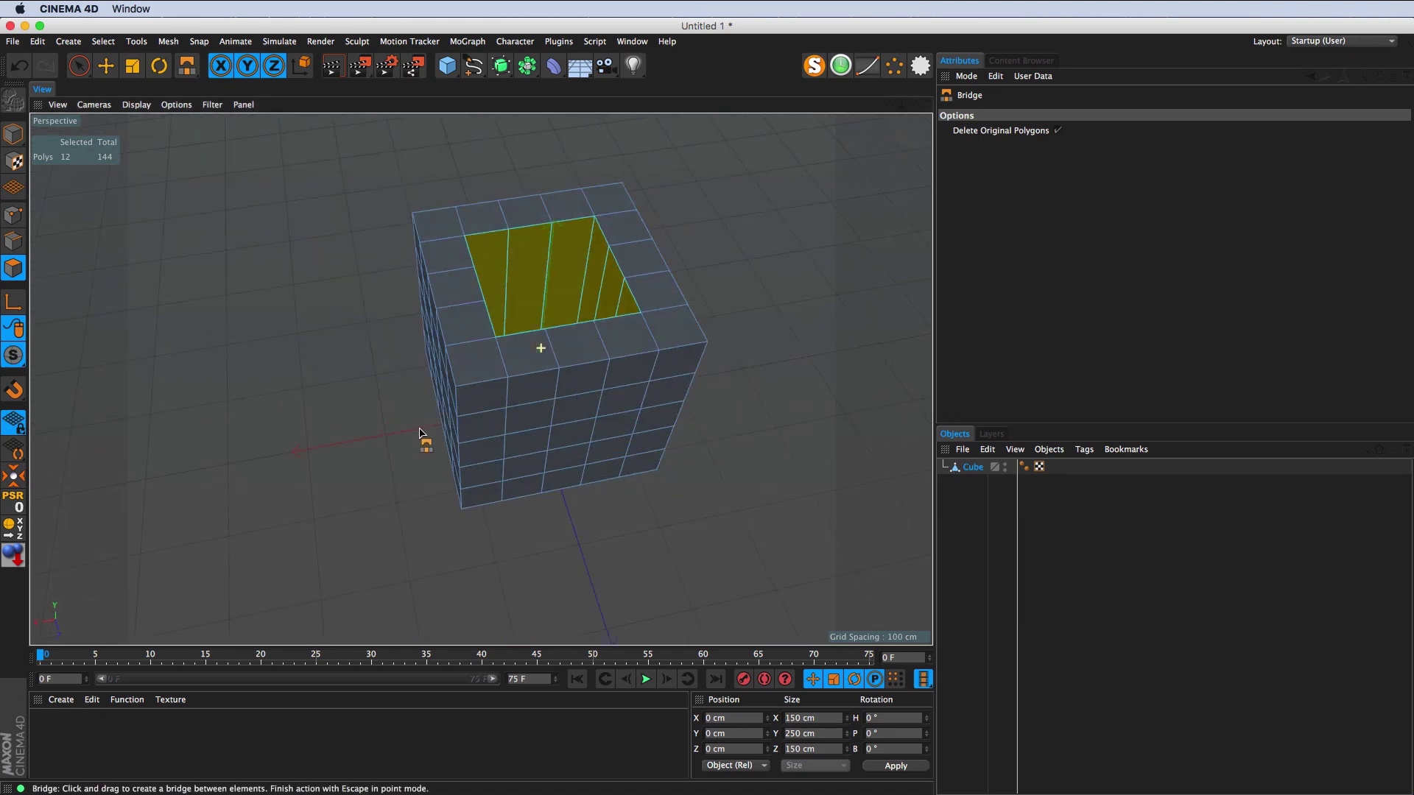
{"action": "key", "text": "space"}
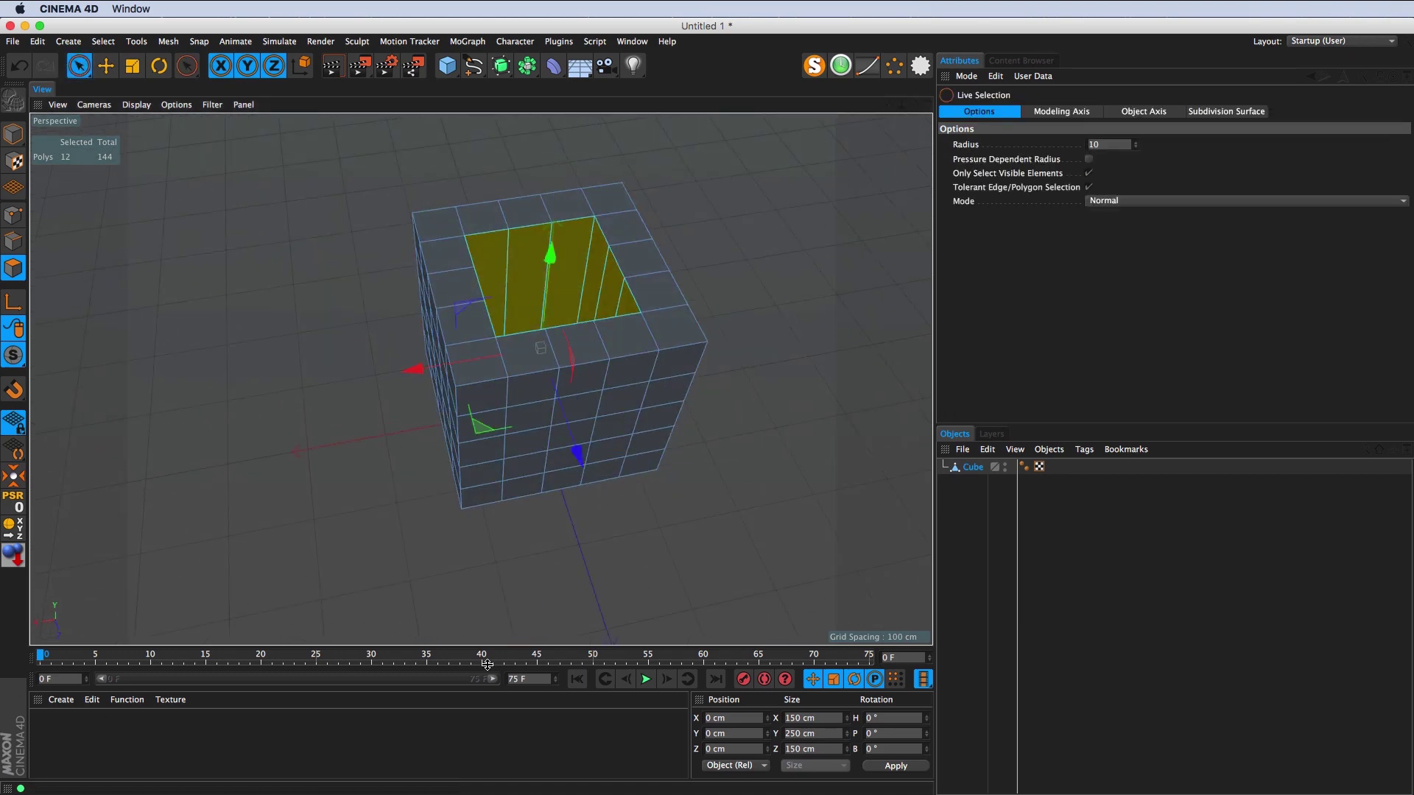
Step: Create a new material, Mat, and open it in the Material Editor
{"action": "left_click_drag", "start_coordinate": [486, 648], "coordinate": [487, 525]}
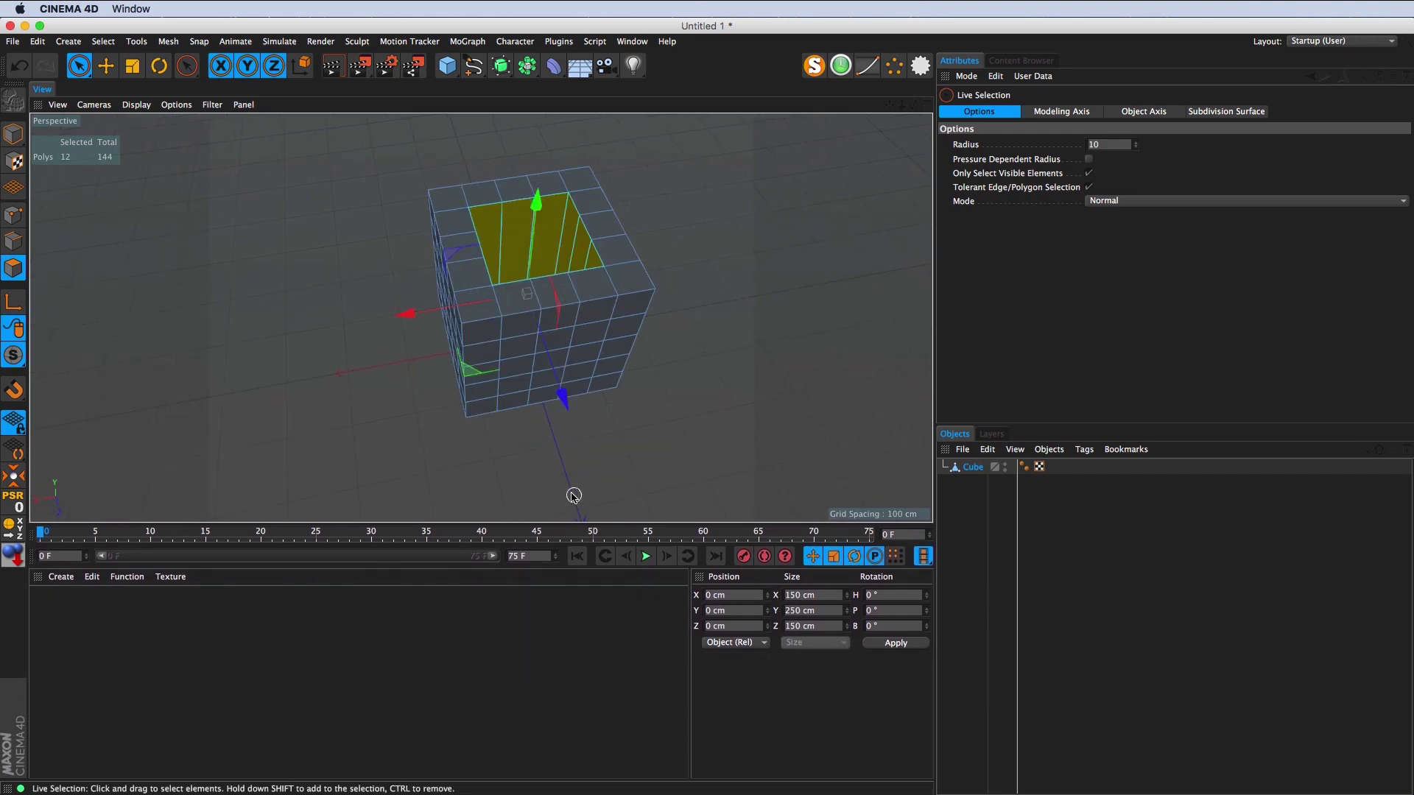
{"action": "double_click", "coordinate": [67, 610]}
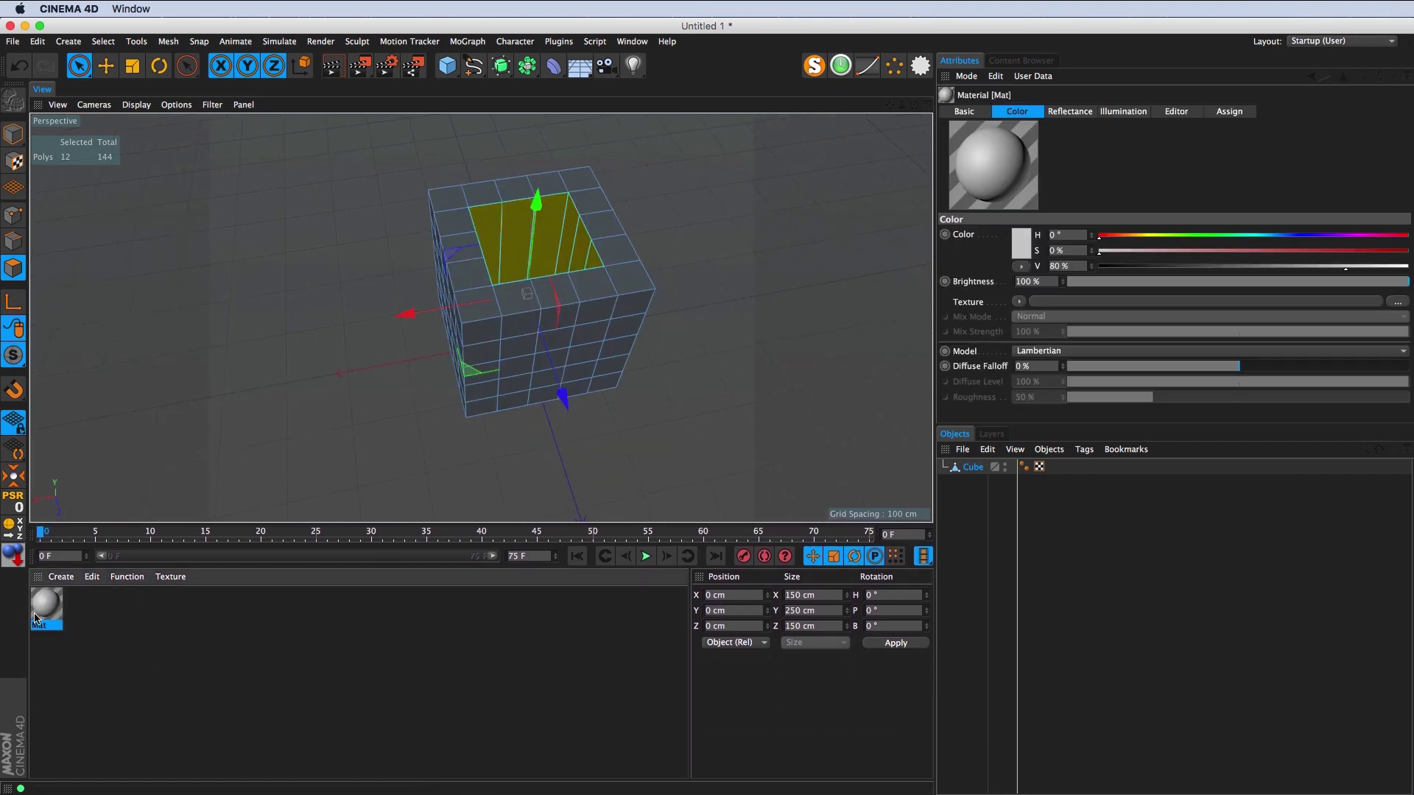
{"action": "double_click", "coordinate": [48, 608]}
{"action": "left_click_drag", "start_coordinate": [475, 104], "coordinate": [634, 153]}
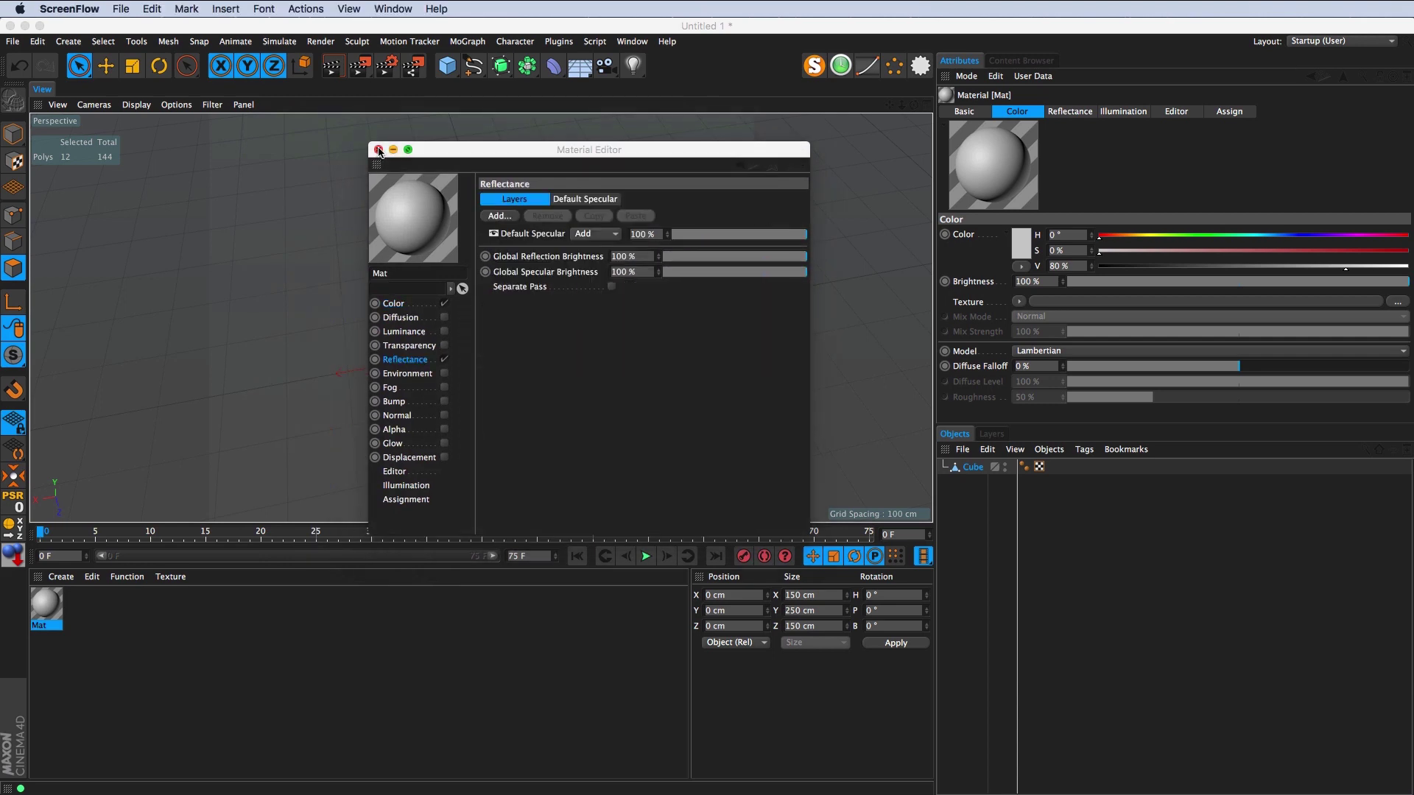
{"action": "left_click", "coordinate": [446, 160]}
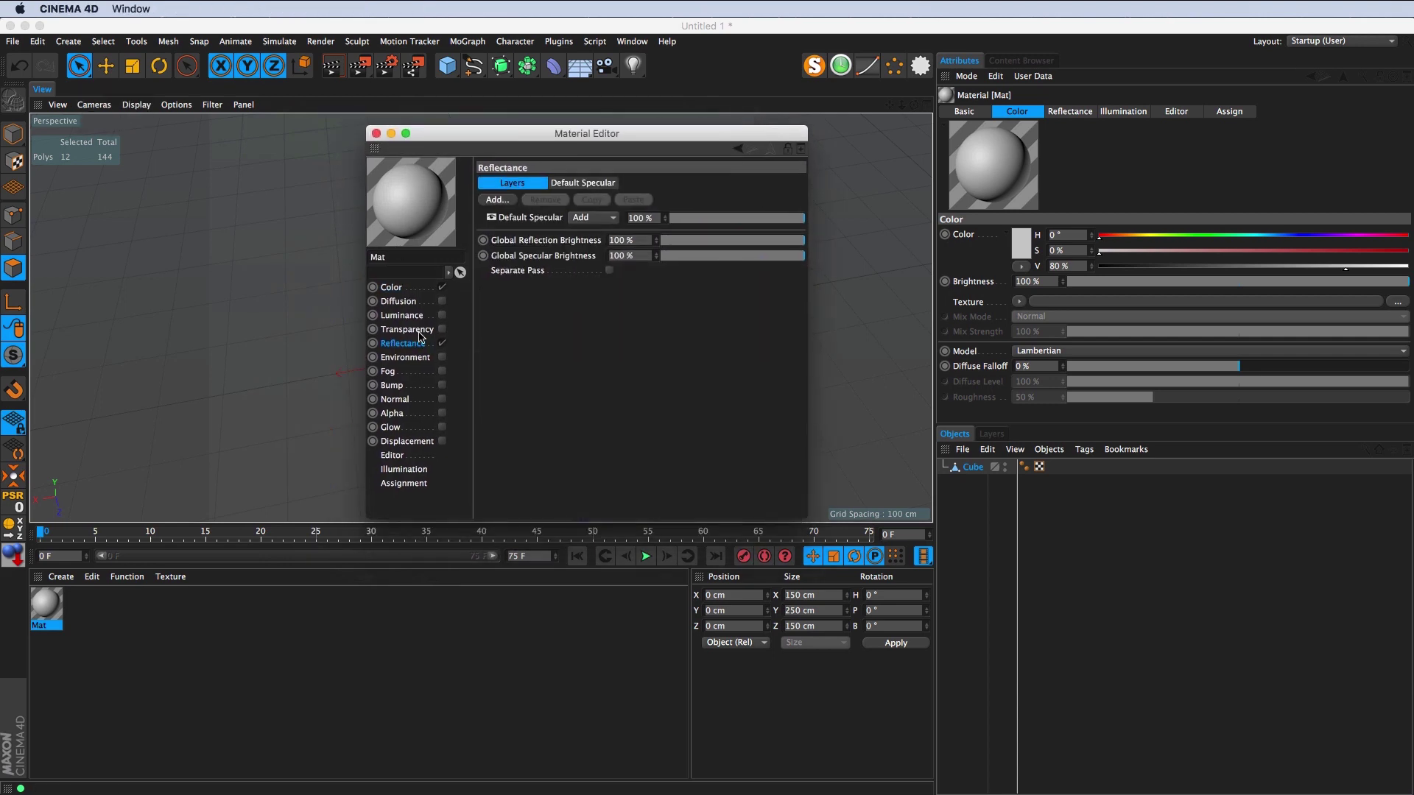
Step: Disable Color and Reflectance, enable Luminance, and load Tex_01.mov as its texture
{"action": "left_click", "coordinate": [442, 344]}
{"action": "left_click", "coordinate": [442, 287]}
{"action": "left_click", "coordinate": [391, 317]}
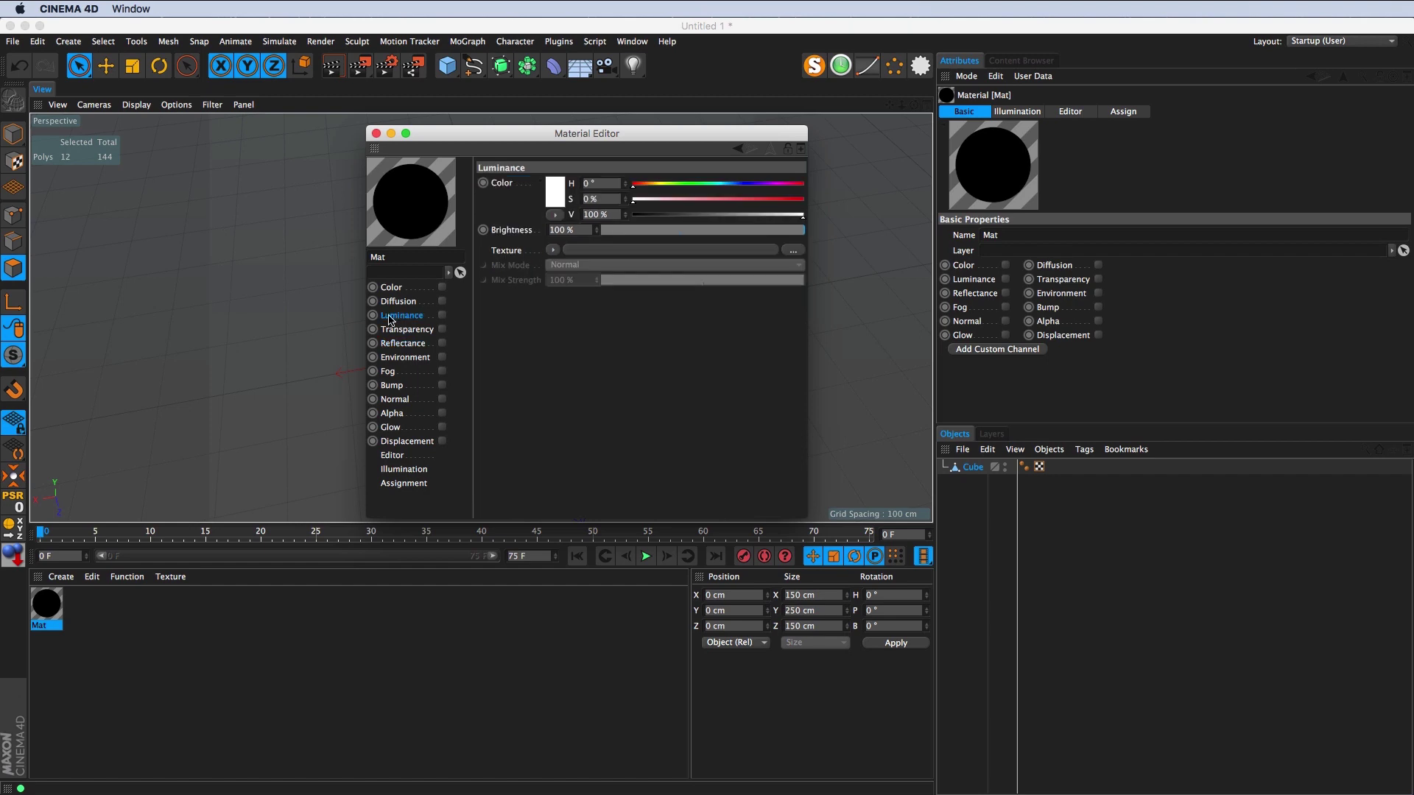
{"action": "left_click", "coordinate": [443, 316]}
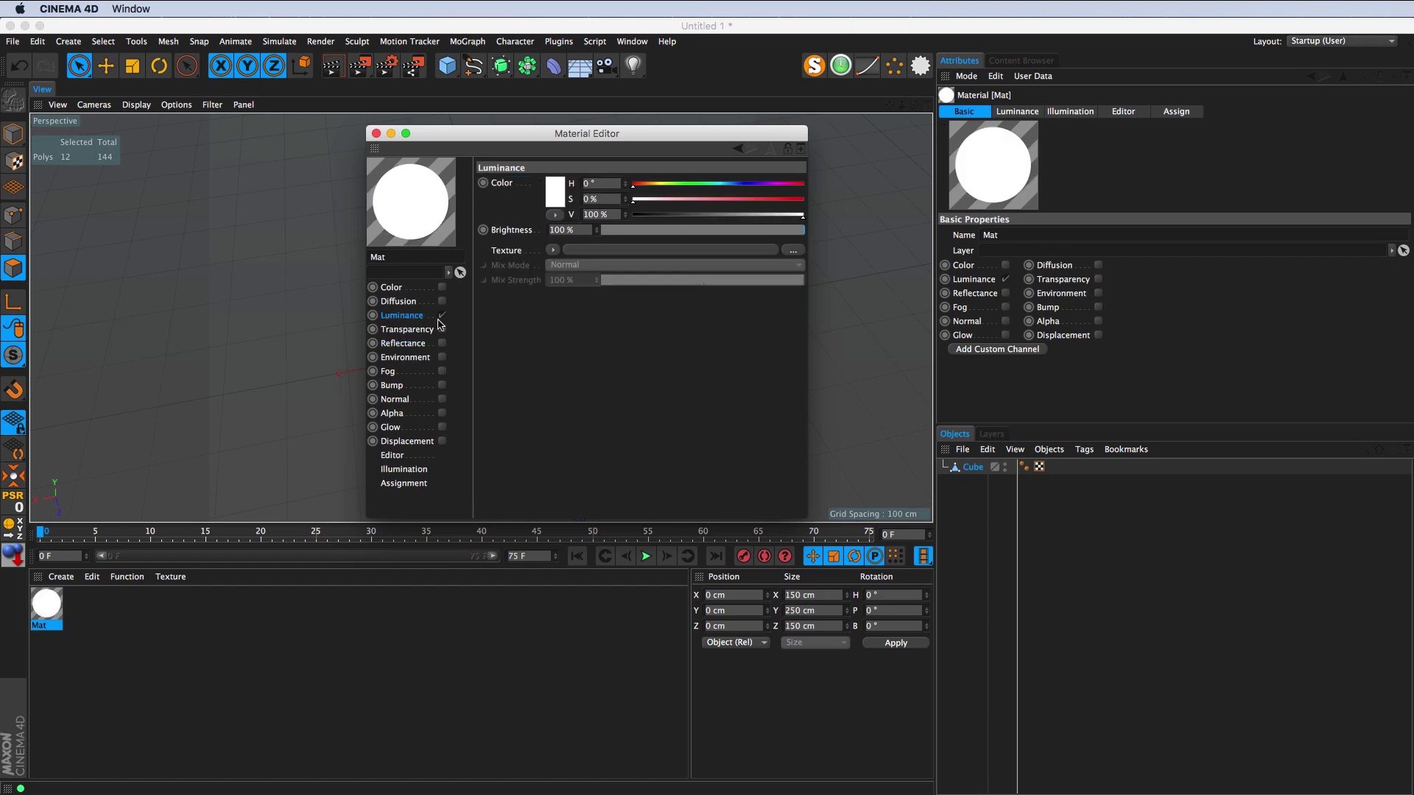
{"action": "left_click", "coordinate": [770, 251]}
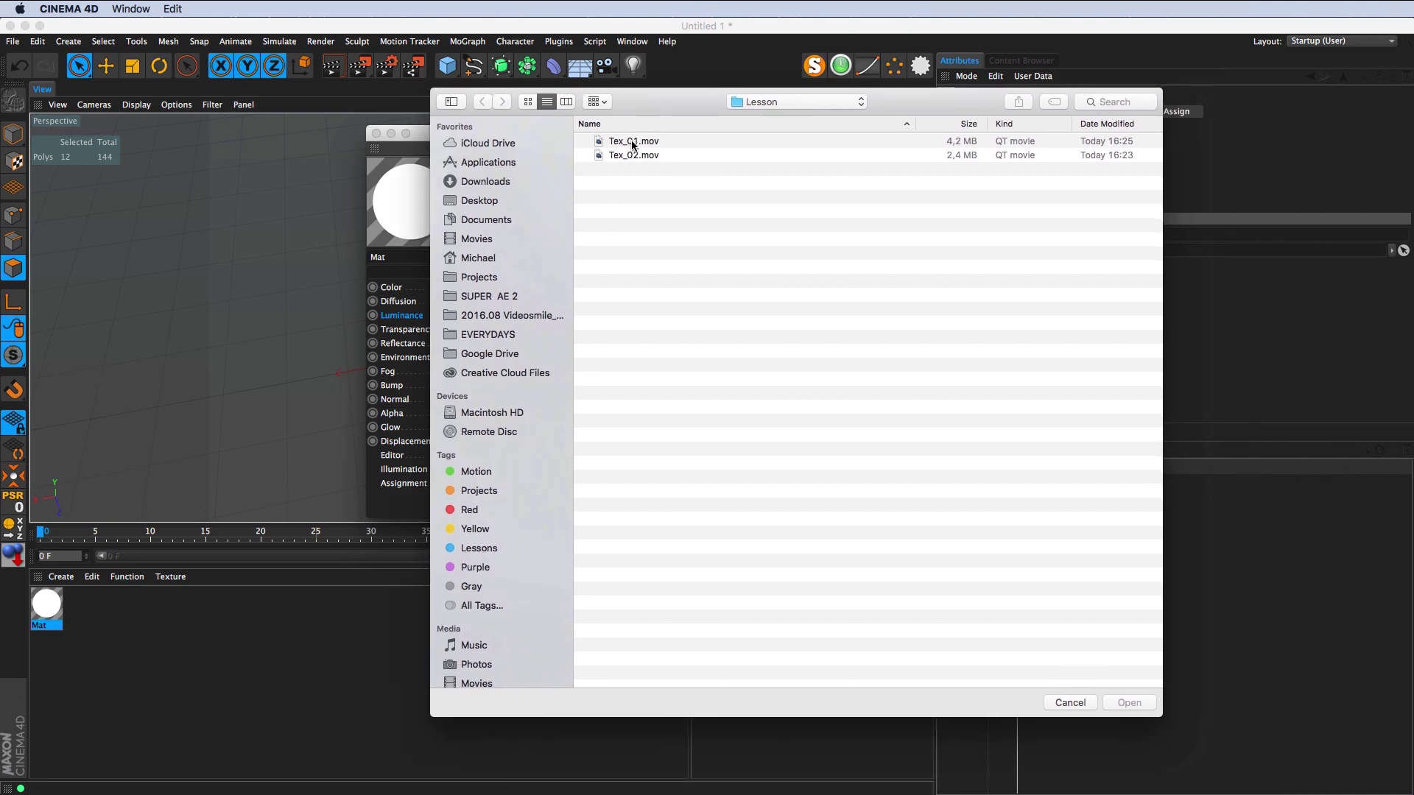
{"action": "left_click", "coordinate": [630, 141]}
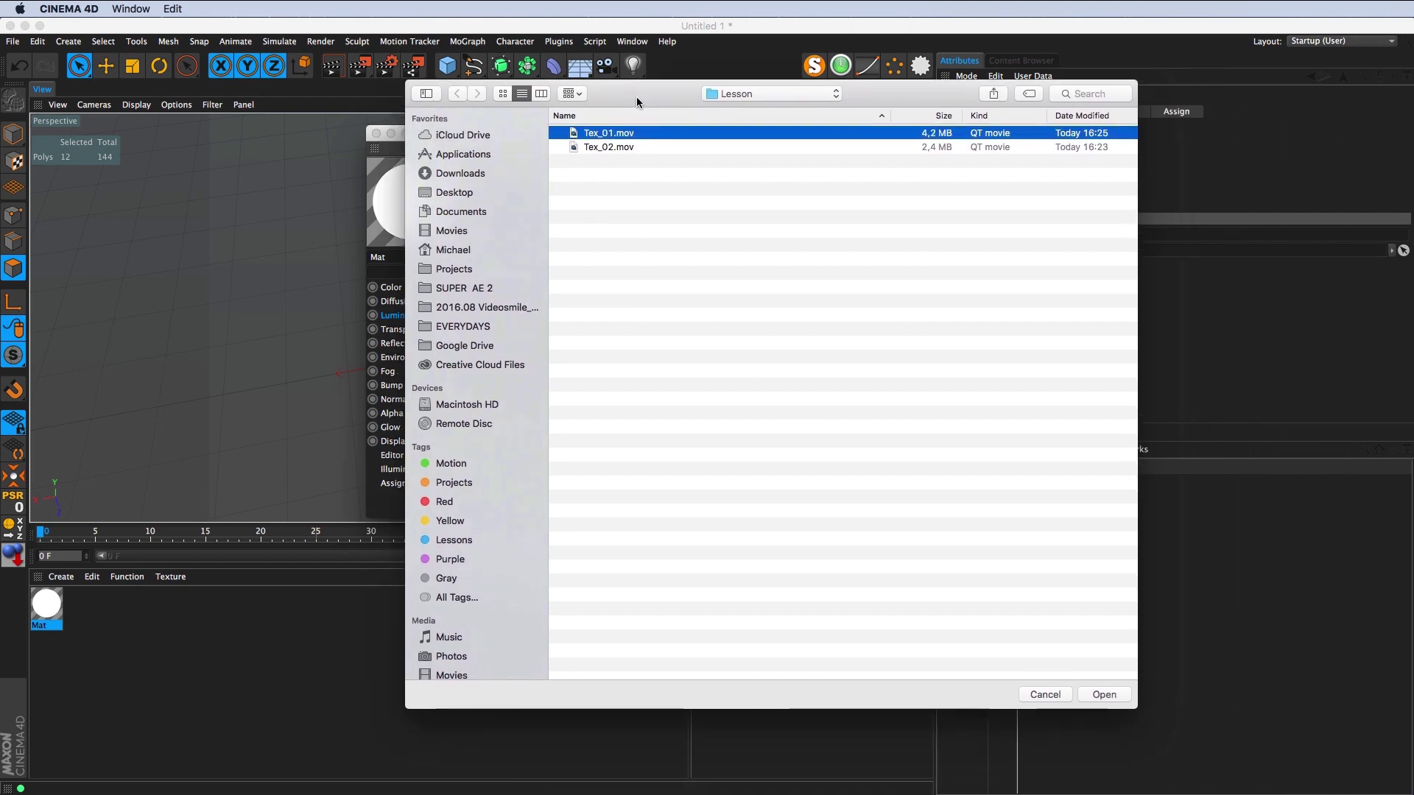
{"action": "left_click", "coordinate": [1114, 694]}
{"action": "left_click", "coordinate": [985, 340]}
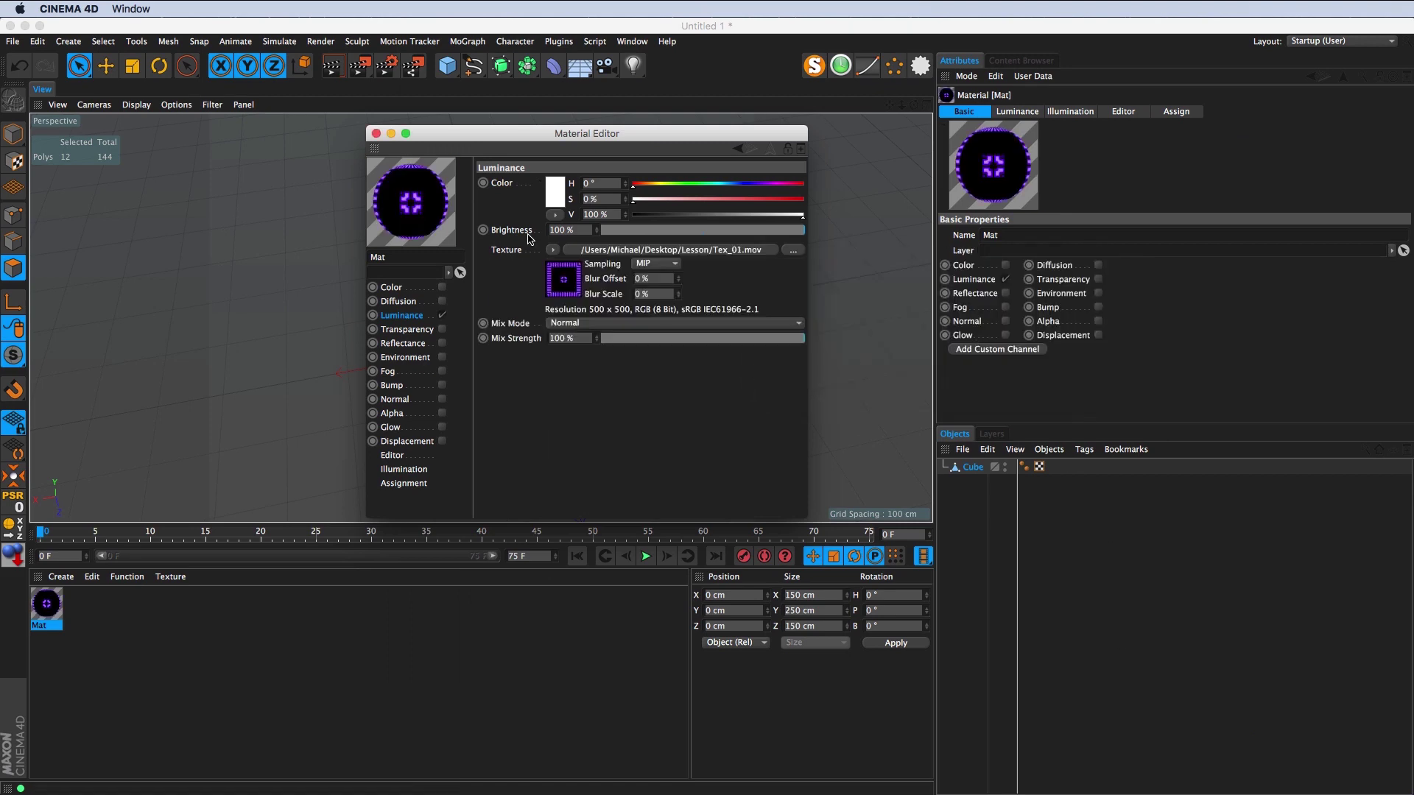
{"action": "mouse_move", "coordinate": [503, 143]}
{"action": "left_mouse_down"}
{"action": "mouse_move", "coordinate": [441, 131]}
{"action": "mouse_move", "coordinate": [495, 190]}
{"action": "left_mouse_up"}
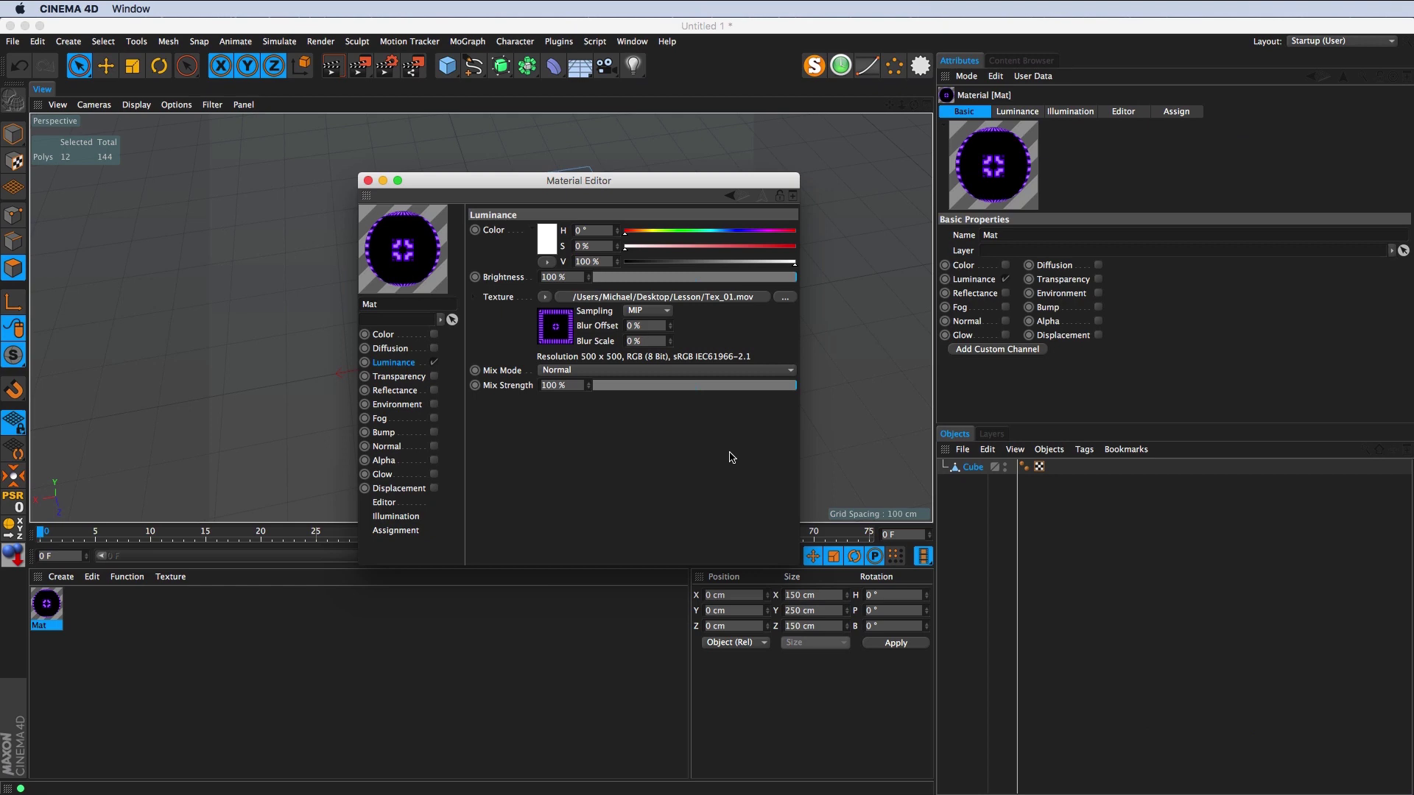
{"action": "left_click", "coordinate": [651, 298]}
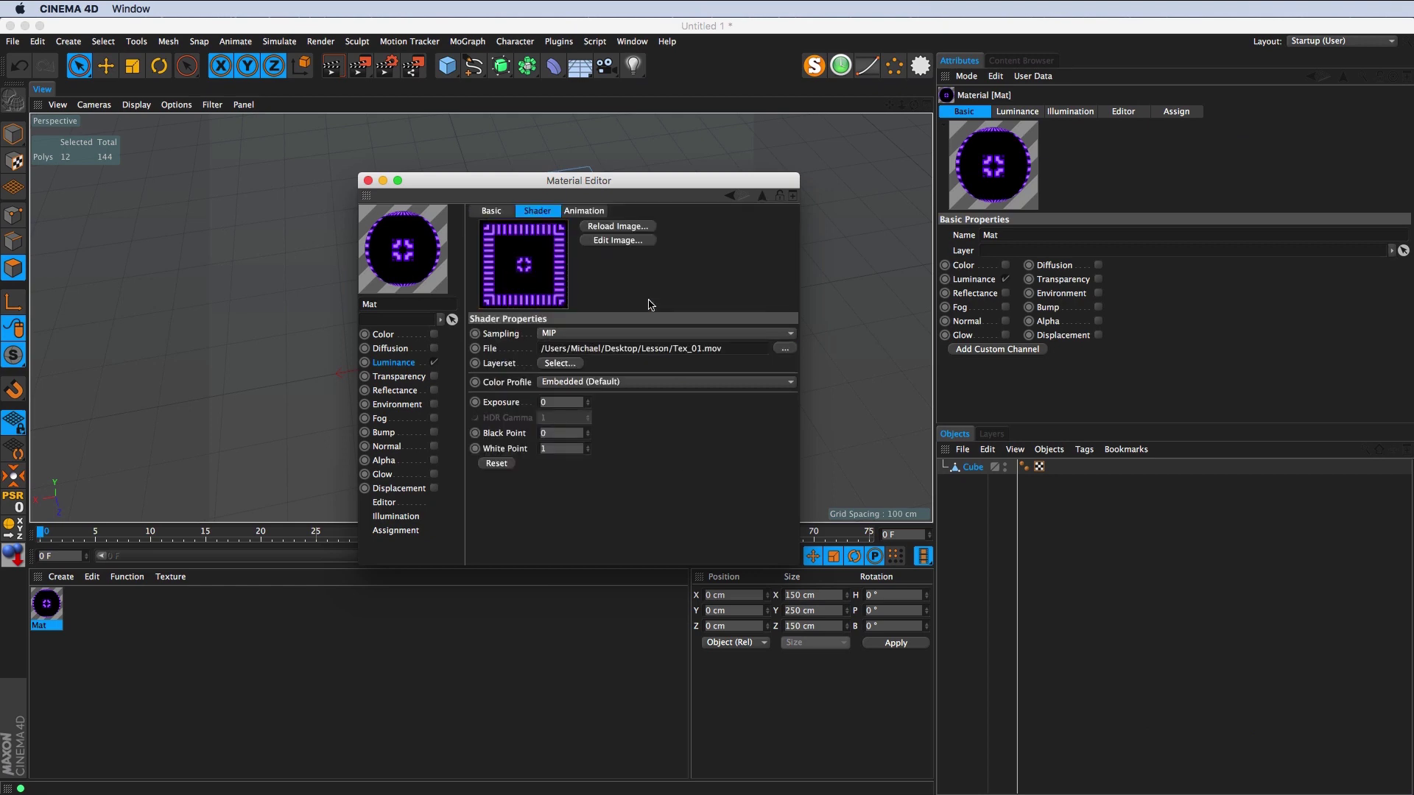
Step: Set the Tex_01.mov texture's animation Mode to Loop
{"action": "left_click", "coordinate": [587, 210]}
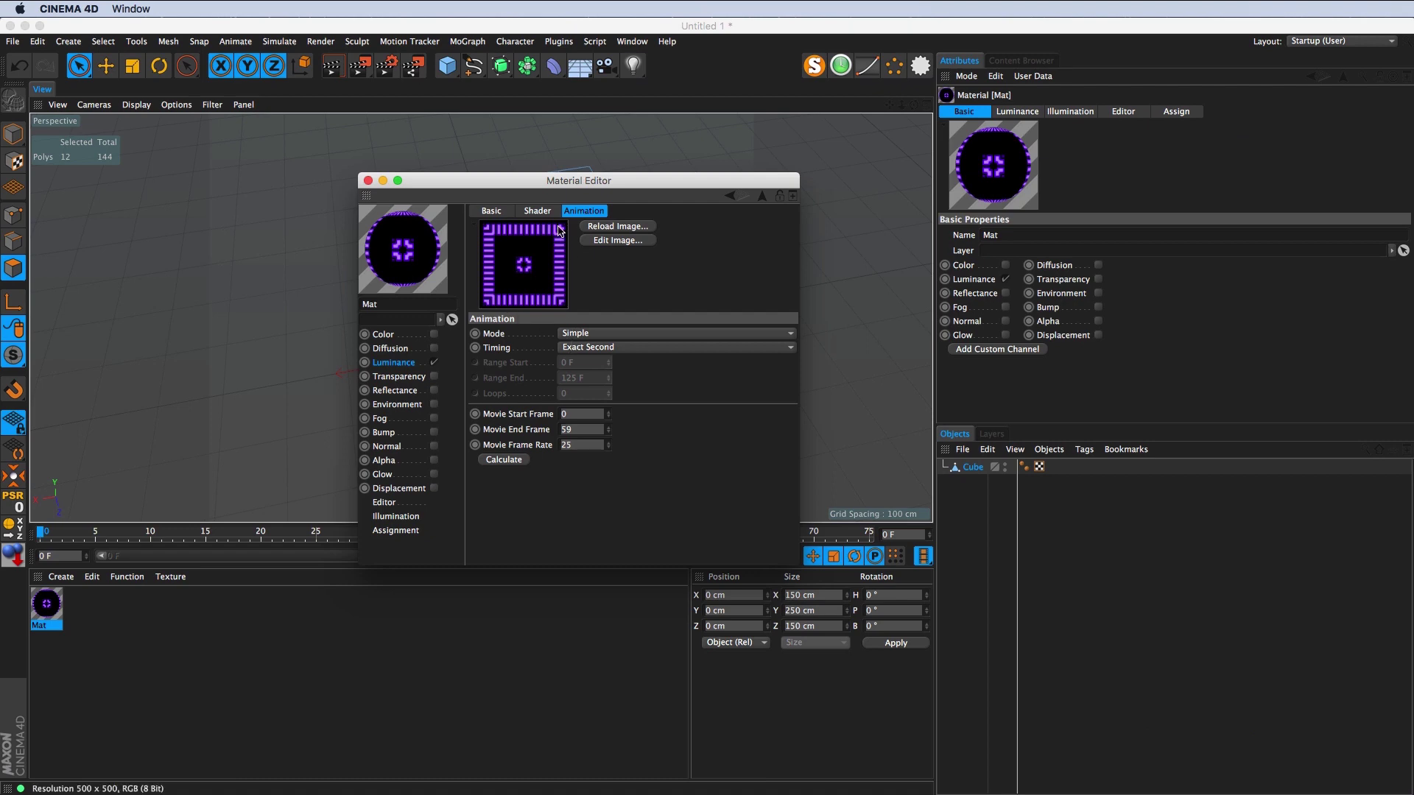
{"action": "left_click", "coordinate": [537, 210]}
{"action": "left_click", "coordinate": [592, 212]}
{"action": "left_click", "coordinate": [403, 363]}
{"action": "left_click", "coordinate": [556, 326]}
{"action": "left_click", "coordinate": [588, 335]}
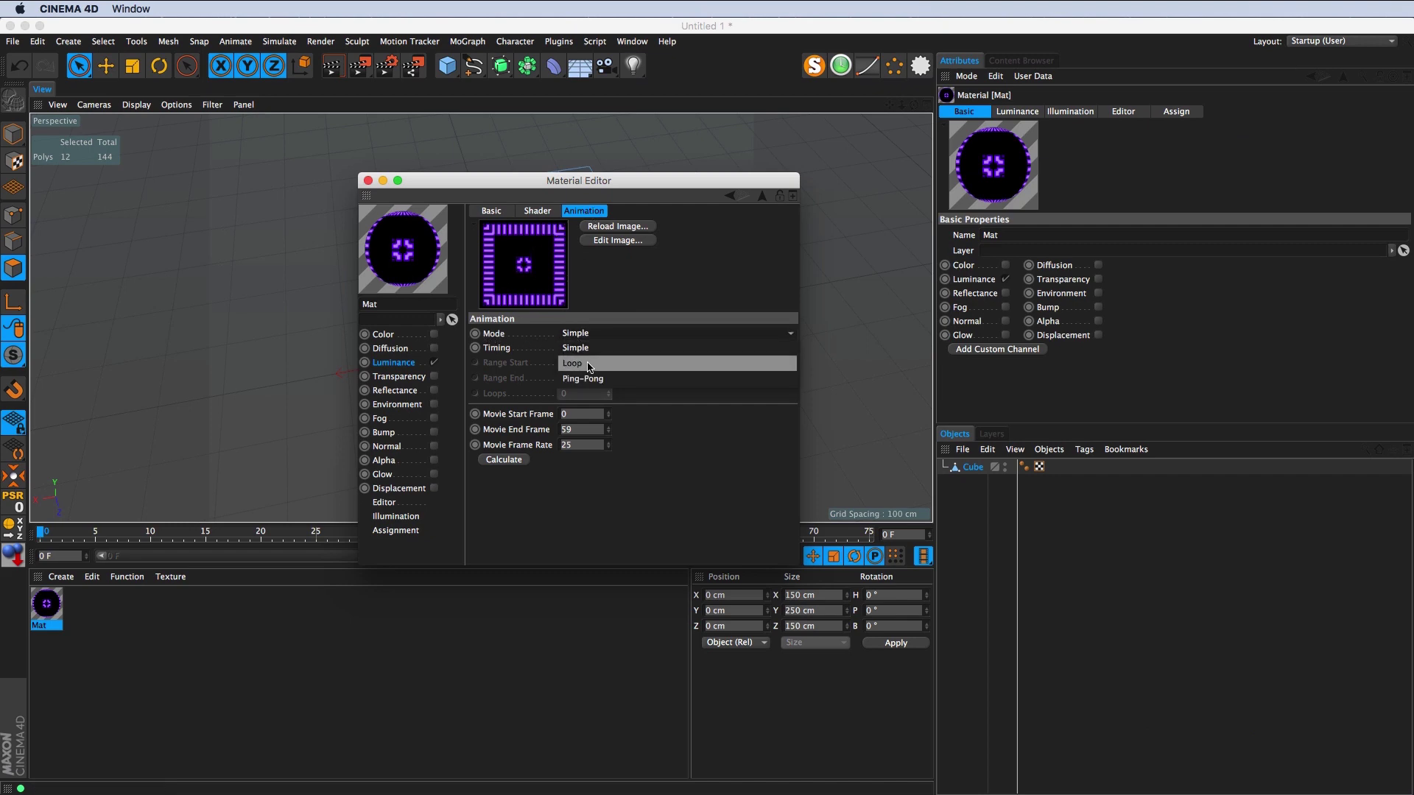
{"action": "left_click", "coordinate": [589, 362]}
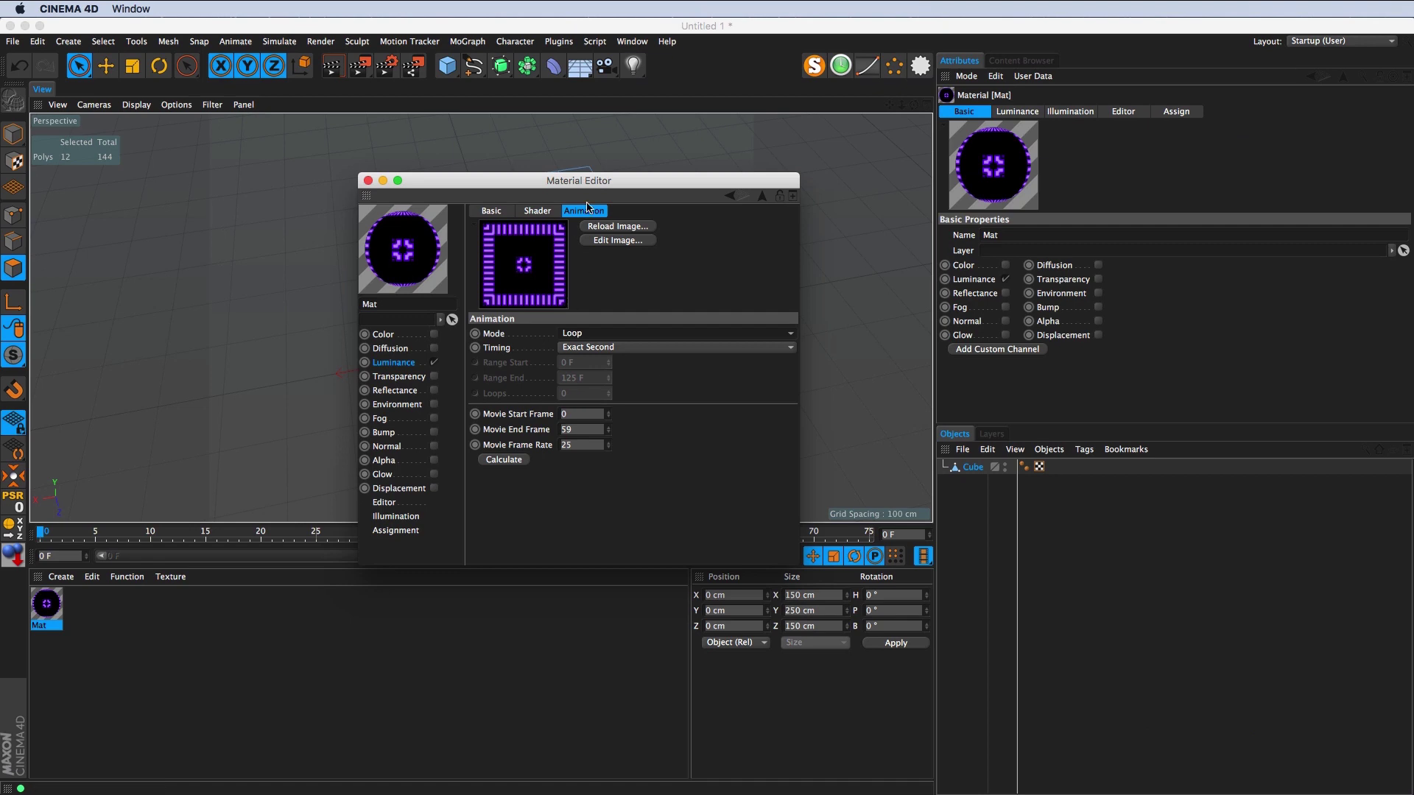
Step: Check the material's Editor settings and close the Material Editor
{"action": "left_click_drag", "start_coordinate": [582, 181], "coordinate": [722, 168]}
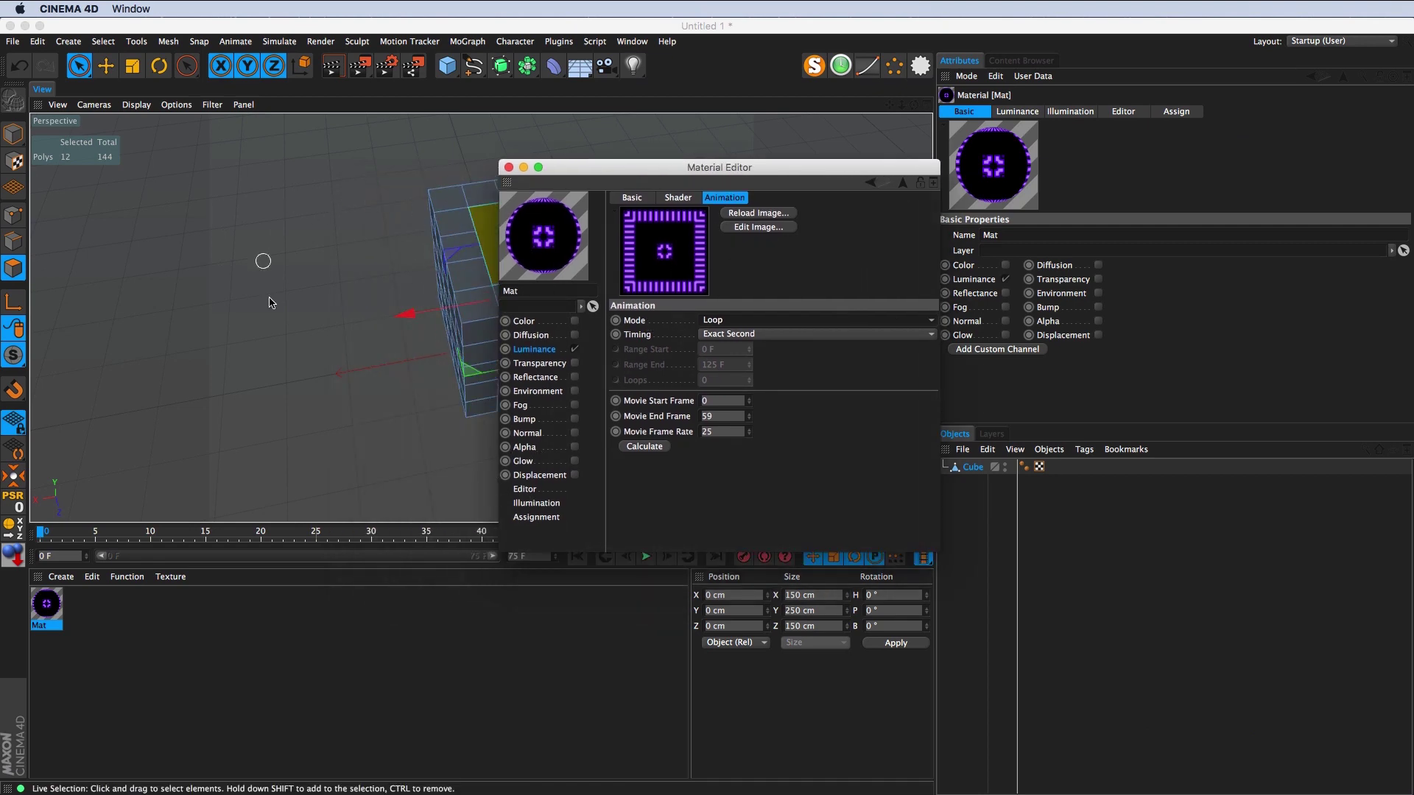
{"action": "left_click", "coordinate": [524, 490]}
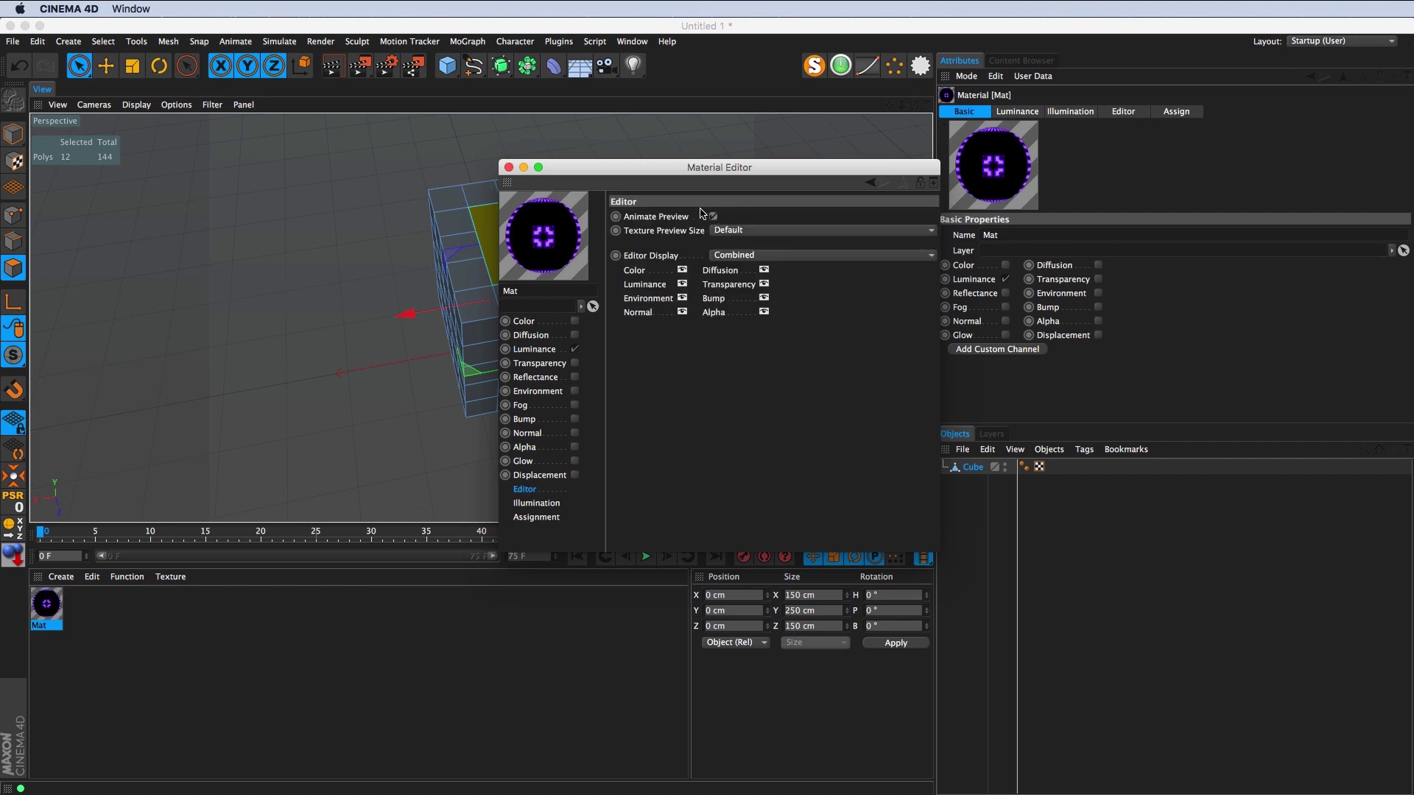
{"action": "left_click", "coordinate": [508, 168]}
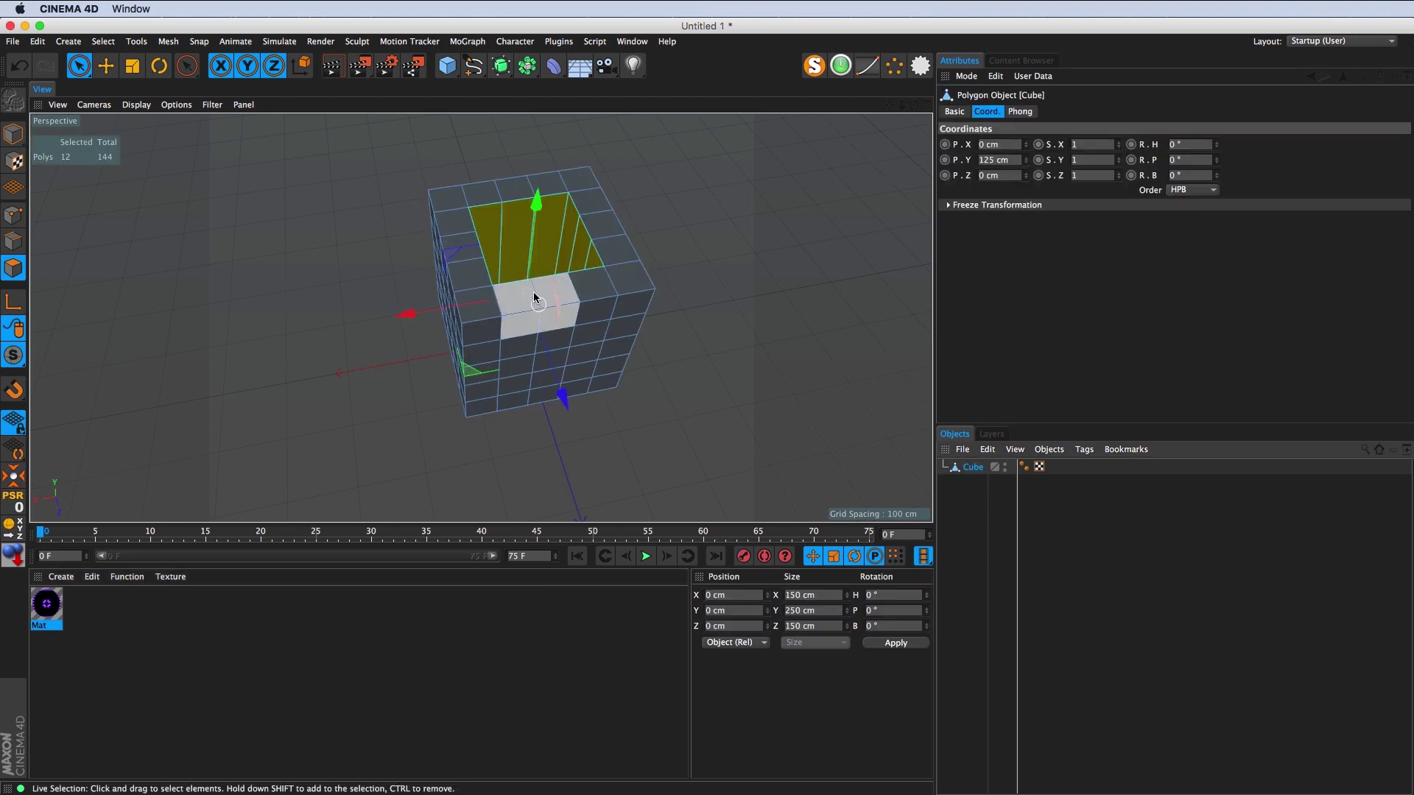
{"action": "mouse_move", "coordinate": [533, 292]}
{"action": "left_mouse_down", "text": "alt"}
{"action": "mouse_move", "coordinate": [507, 392]}
{"action": "mouse_move", "coordinate": [477, 319]}
{"action": "left_mouse_up", "text": "alt"}
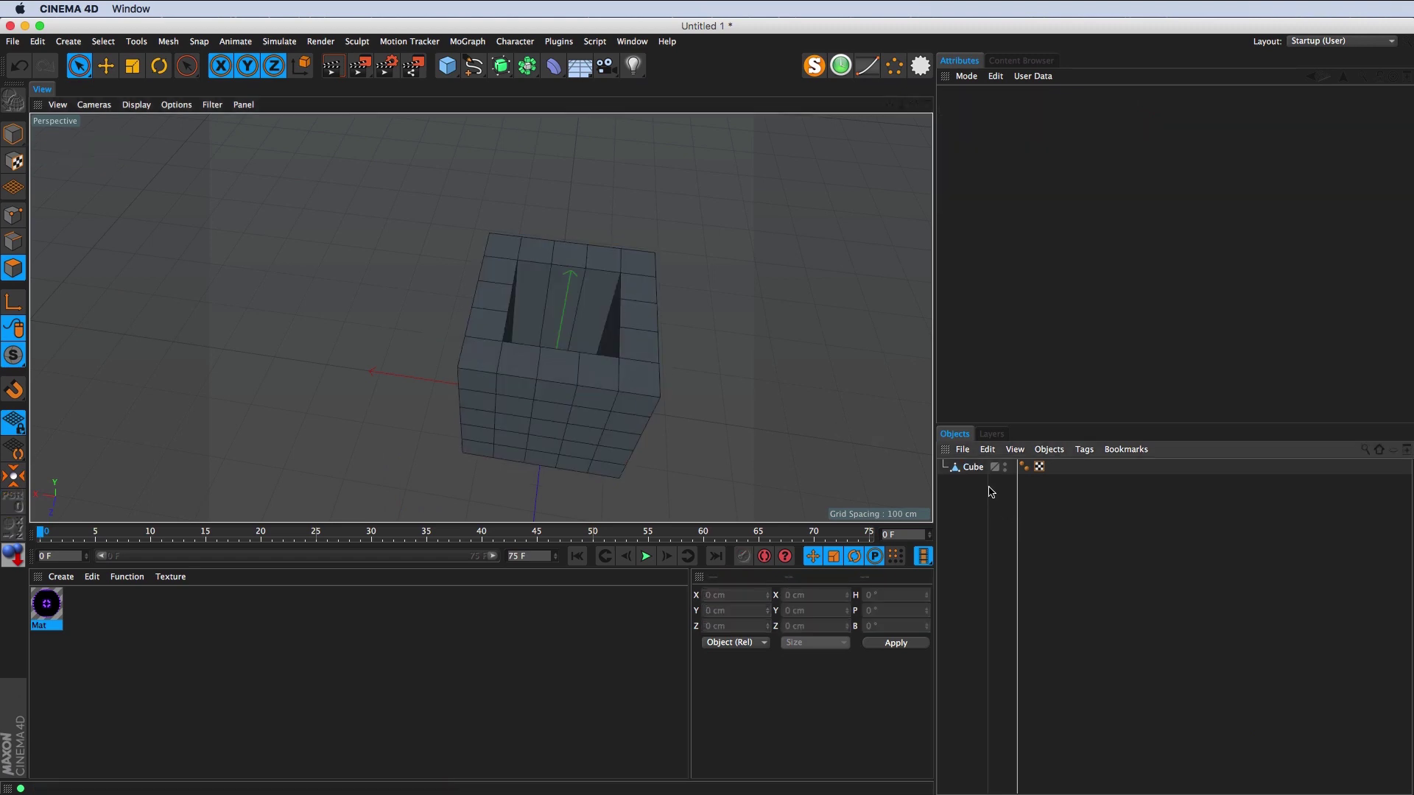
Step: Clear the selection and pick the top ring of faces around the opening with Phong Break Selection
{"action": "scroll", "coordinate": [682, 379], "scroll_direction": "up", "scroll_amount": 5}
{"action": "key", "text": "ctrl+shift+a"}
{"action": "left_click", "coordinate": [386, 356]}
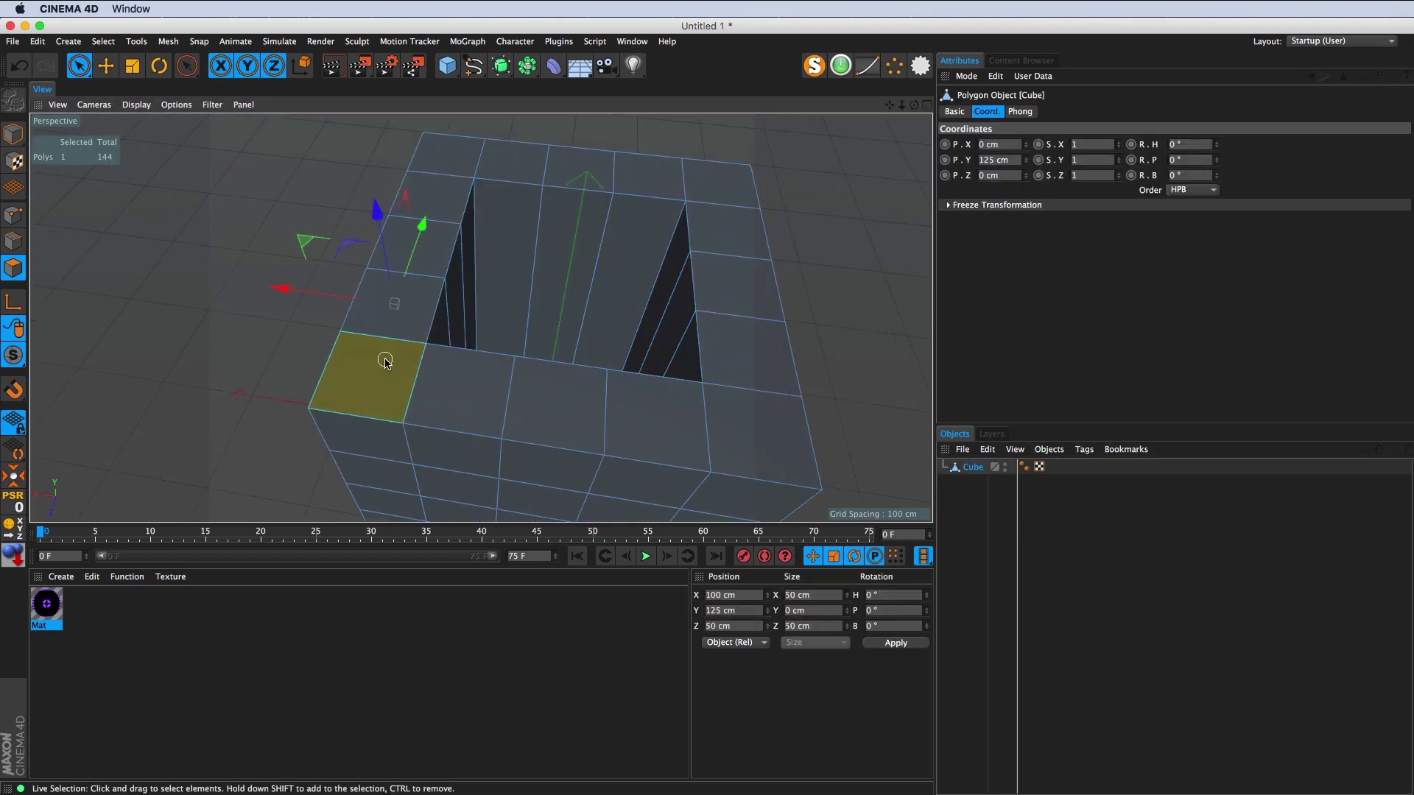
{"action": "left_click", "coordinate": [458, 381]}
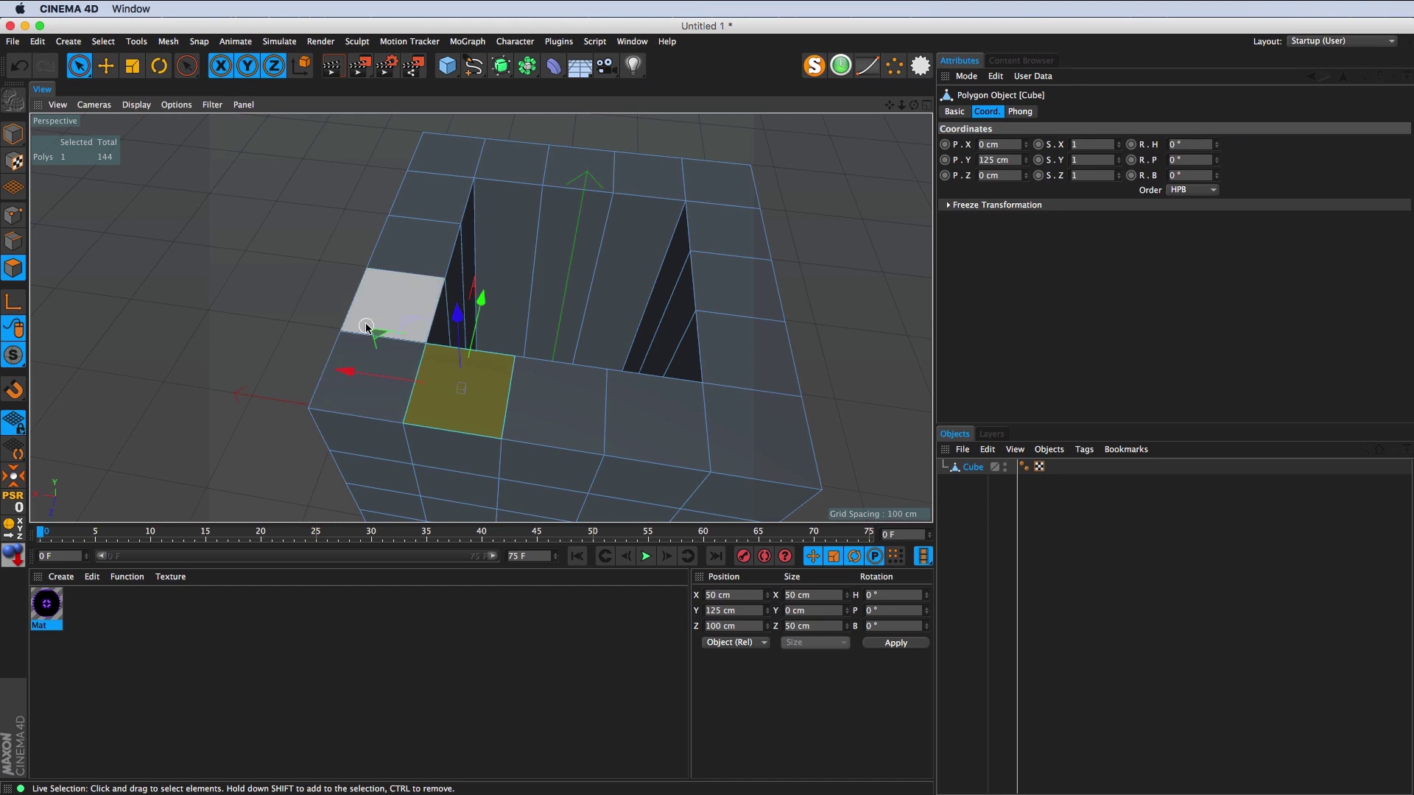
{"action": "left_click", "coordinate": [103, 41]}
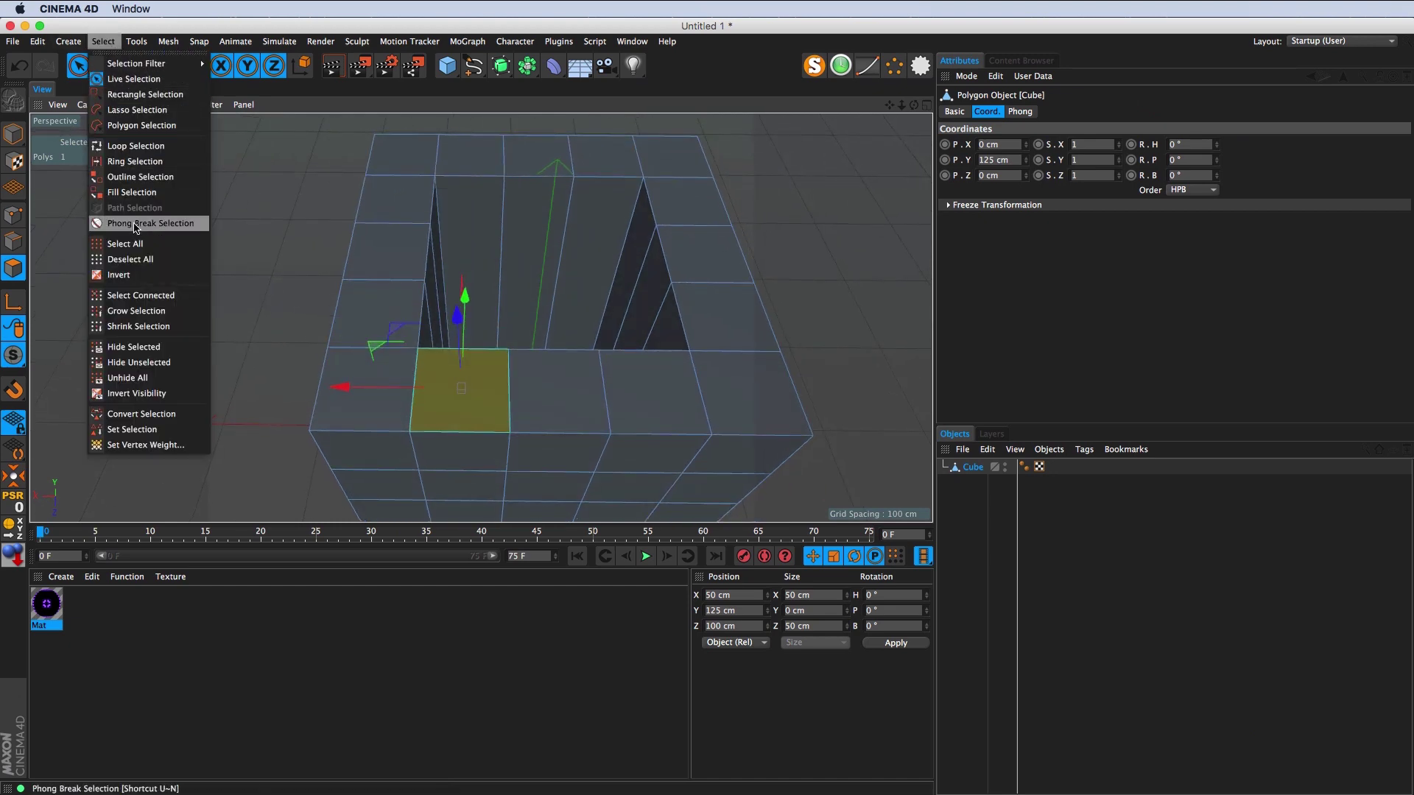
{"action": "left_click", "coordinate": [180, 224]}
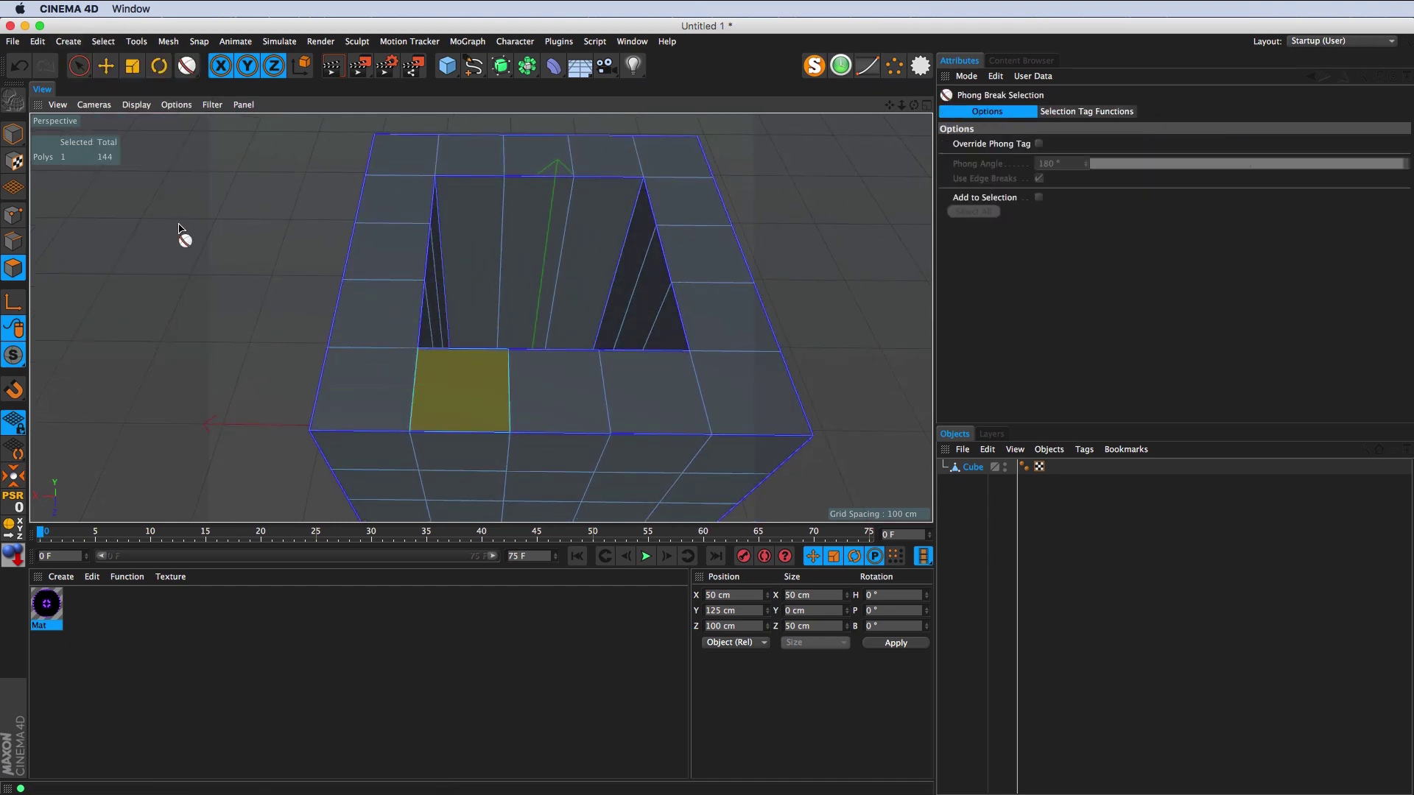
{"action": "left_click", "coordinate": [370, 363]}
Step: Check the top ring from above and drop the Mat material onto the selected faces
{"action": "mouse_move", "coordinate": [483, 243]}
{"action": "left_mouse_down"}
{"action": "mouse_move", "coordinate": [435, 225]}
{"action": "mouse_move", "coordinate": [600, 372]}
{"action": "left_mouse_up"}
{"action": "scroll", "coordinate": [436, 347], "scroll_direction": "down", "scroll_amount": 3}
{"action": "scroll", "coordinate": [411, 369], "scroll_direction": "down", "scroll_amount": 2}
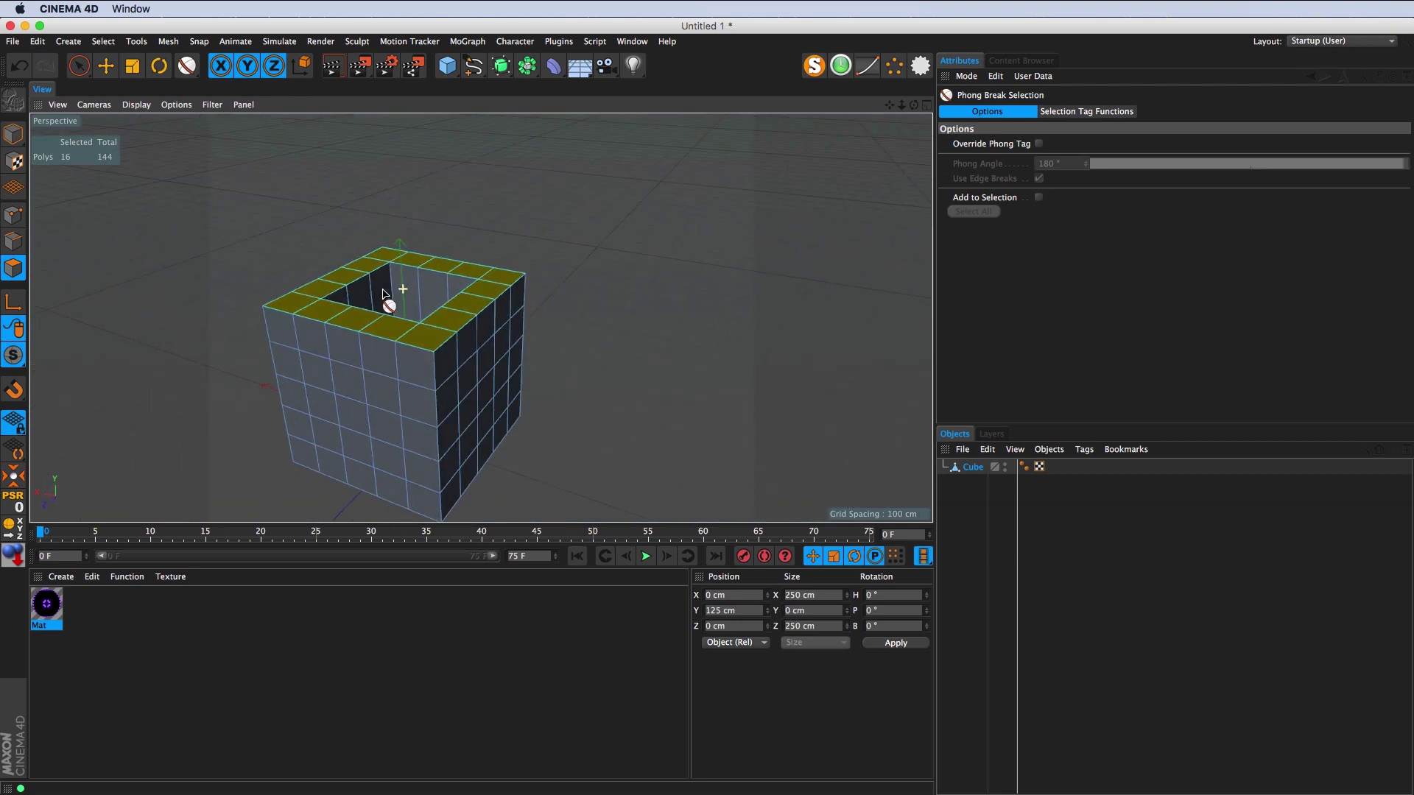
{"action": "scroll", "coordinate": [383, 293], "scroll_direction": "up", "scroll_amount": 1}
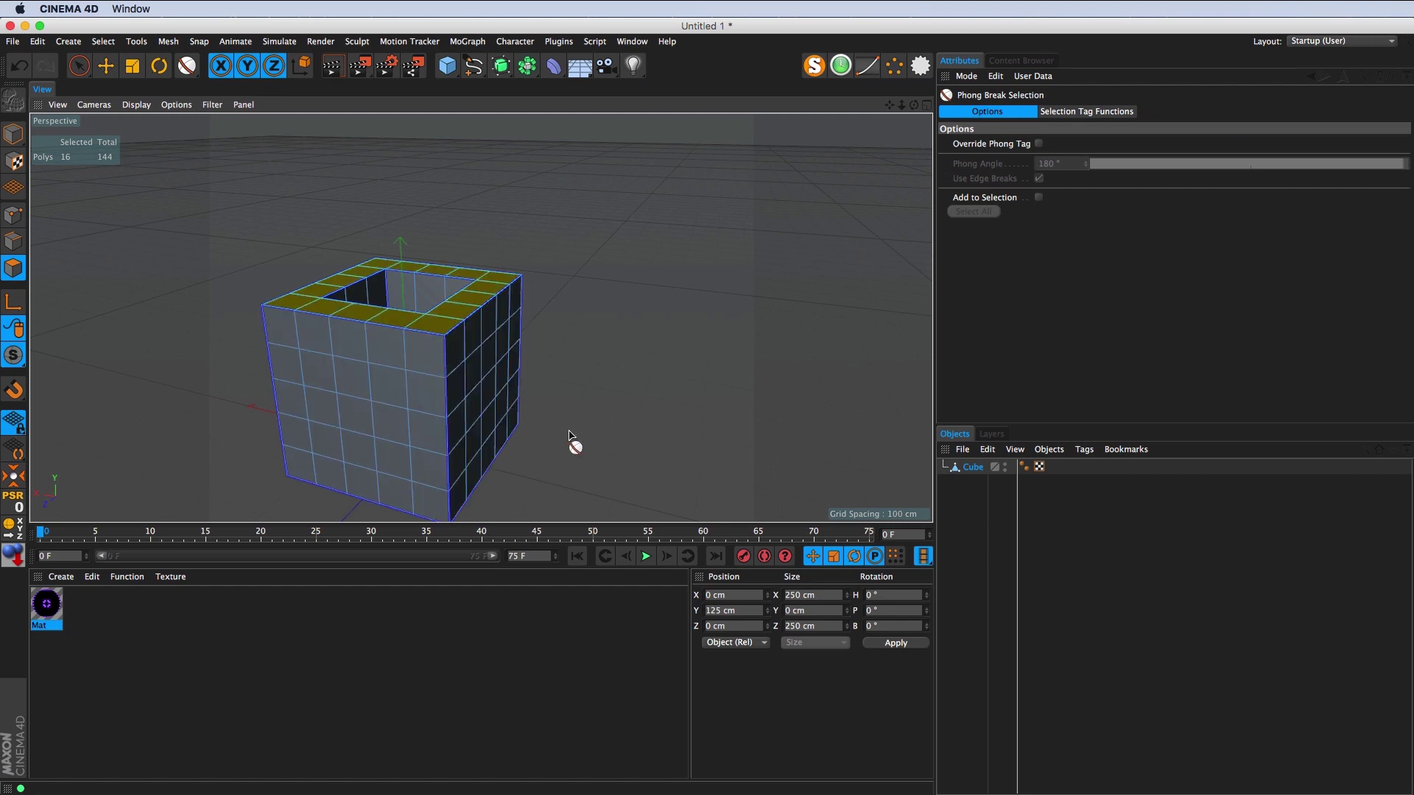
{"action": "mouse_move", "coordinate": [435, 337]}
{"action": "left_mouse_down"}
{"action": "mouse_move", "coordinate": [501, 364]}
{"action": "mouse_move", "coordinate": [508, 339]}
{"action": "left_mouse_up"}
{"action": "left_click", "coordinate": [1023, 469]}
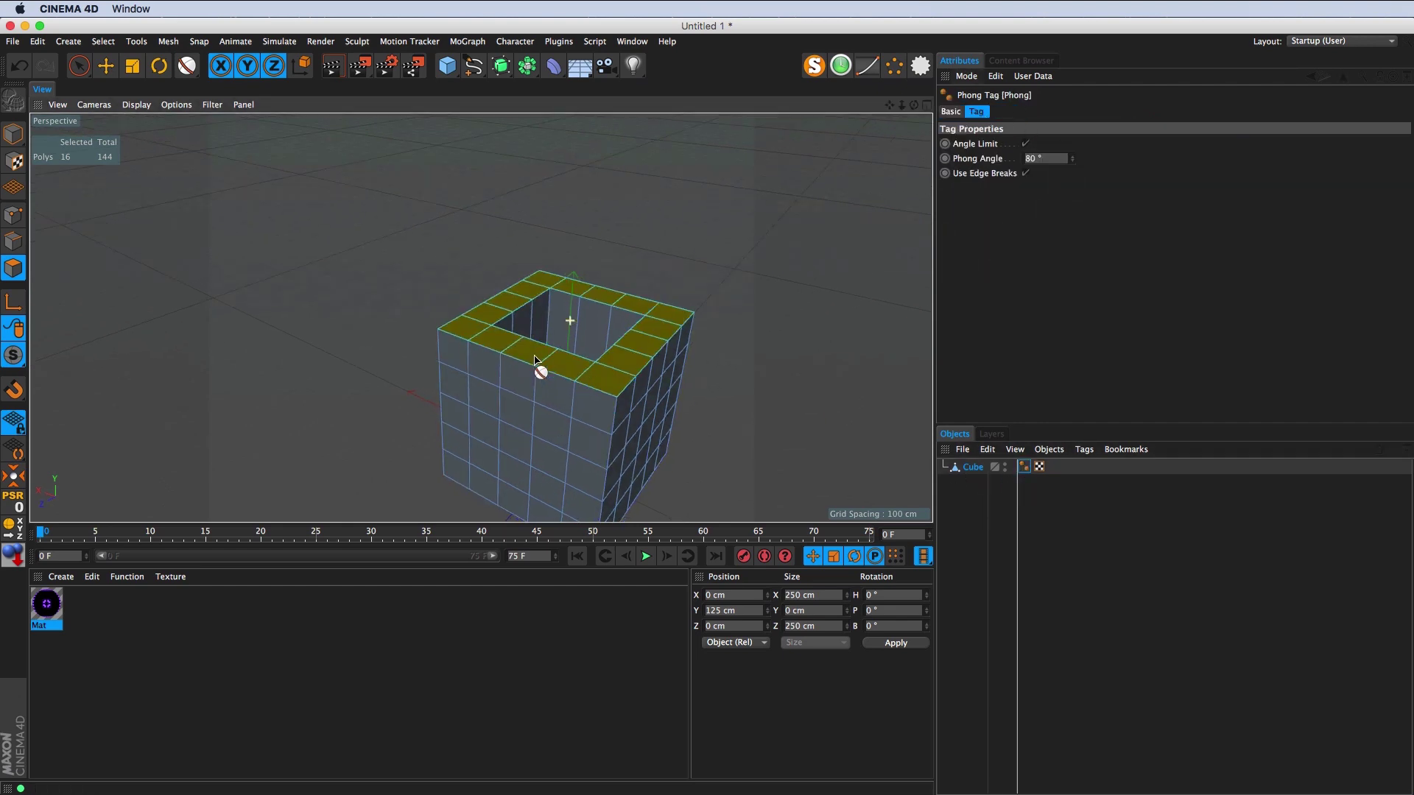
{"action": "left_click_drag", "start_coordinate": [674, 324], "coordinate": [555, 401]}
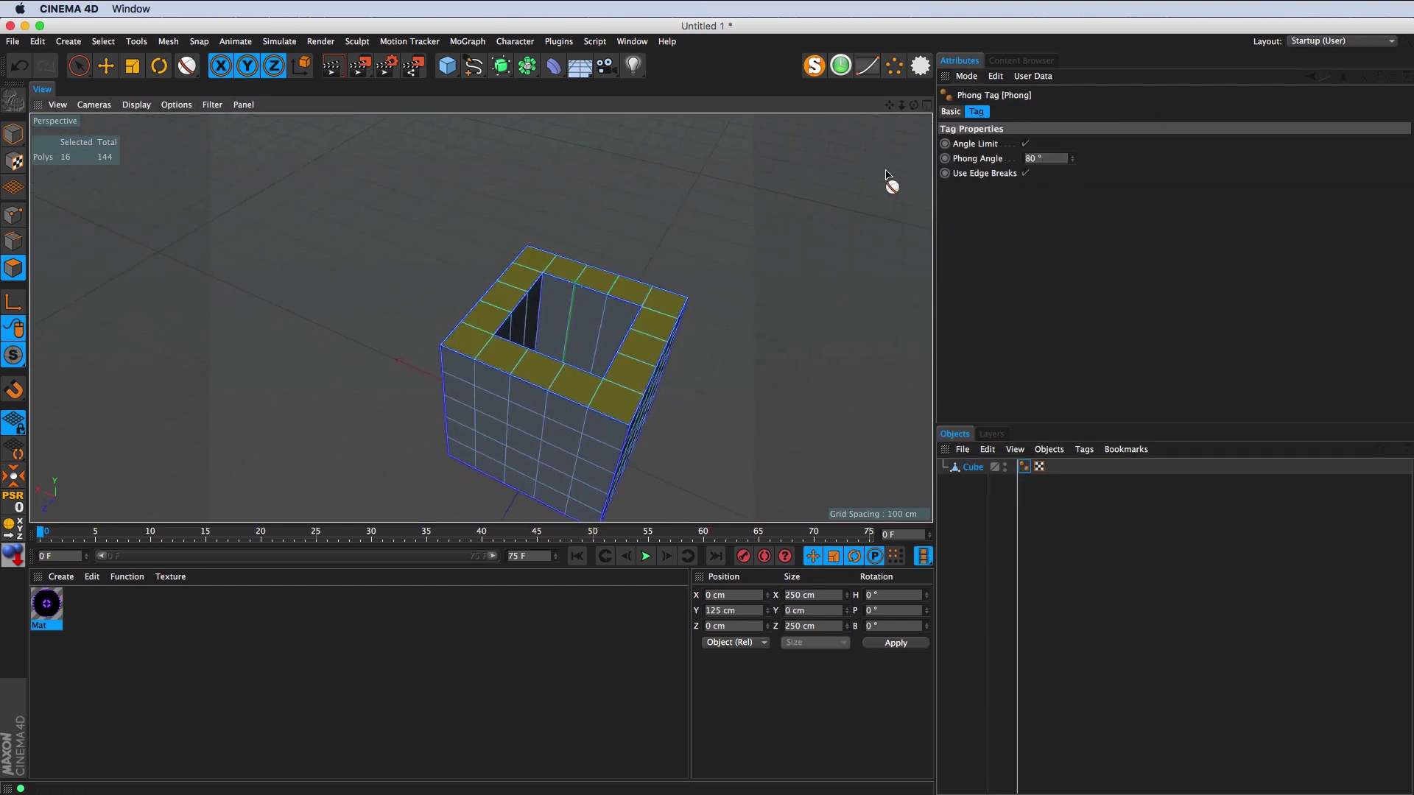
{"action": "mouse_move", "coordinate": [886, 175]}
{"action": "left_mouse_down"}
{"action": "mouse_move", "coordinate": [634, 395]}
{"action": "mouse_move", "coordinate": [512, 379]}
{"action": "left_mouse_up"}
{"action": "left_click", "coordinate": [973, 469]}
{"action": "scroll", "coordinate": [496, 338], "scroll_direction": "up", "scroll_amount": 3}
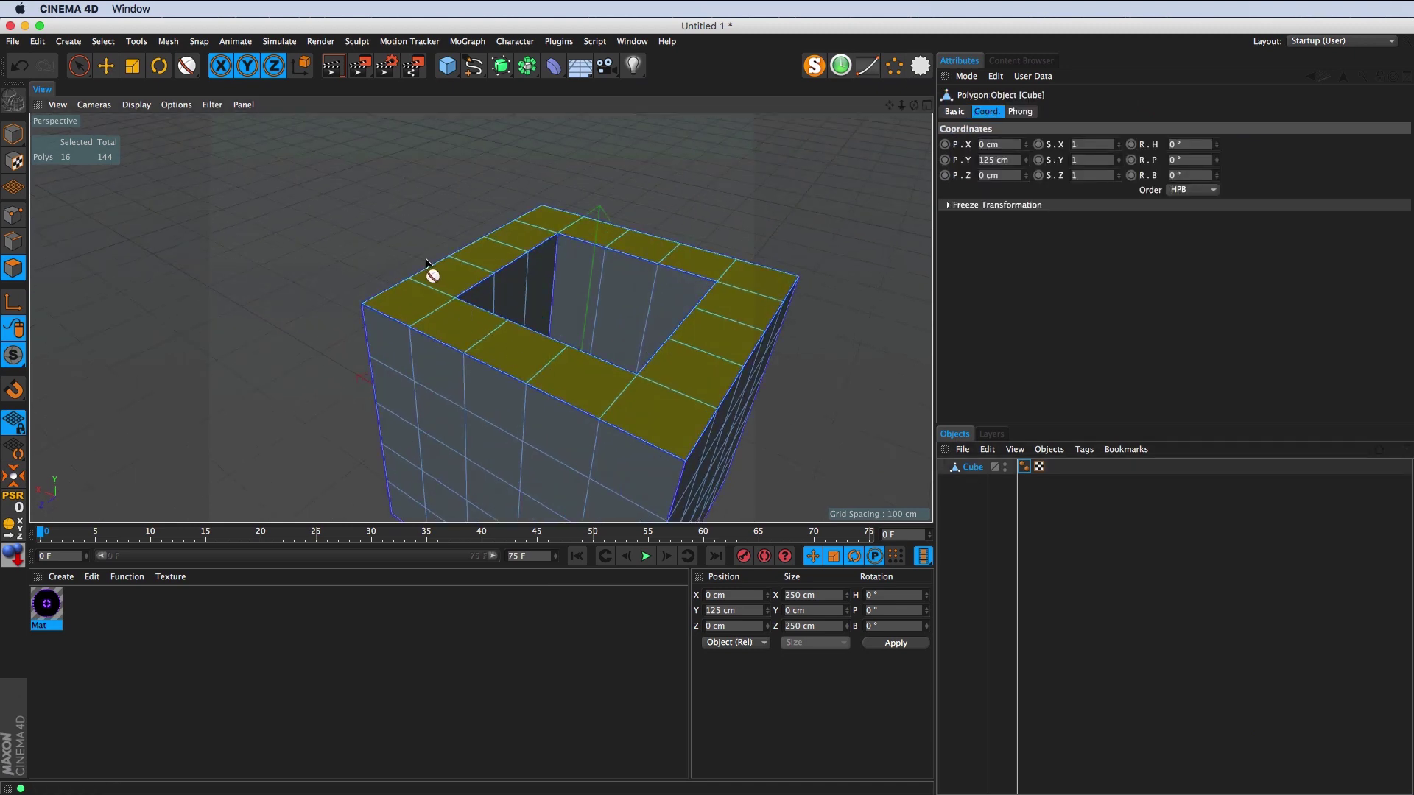
{"action": "left_click_drag", "start_coordinate": [427, 262], "coordinate": [500, 361]}
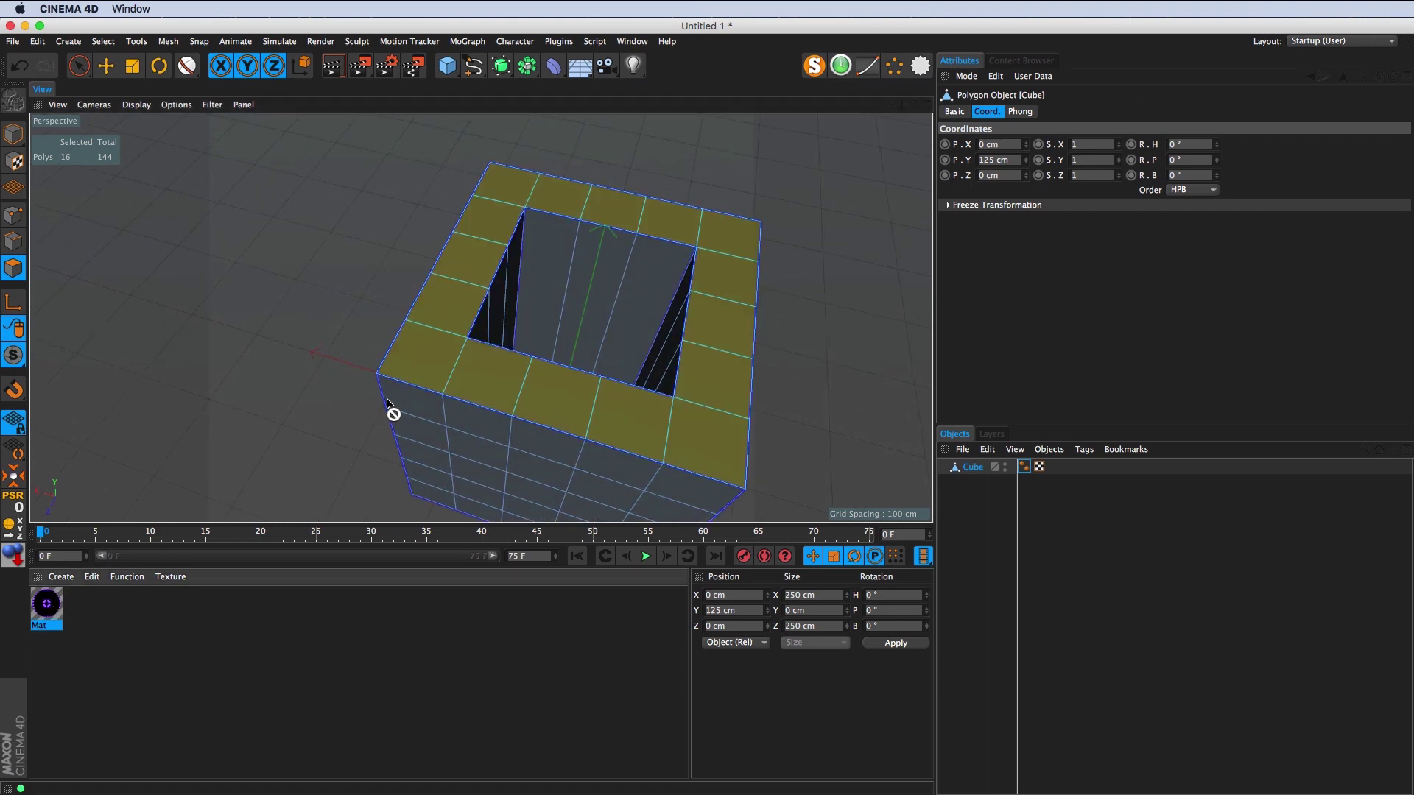
{"action": "mouse_move", "coordinate": [240, 513]}
{"action": "left_mouse_down"}
{"action": "mouse_move", "coordinate": [445, 383]}
{"action": "mouse_move", "coordinate": [521, 395]}
{"action": "left_mouse_up"}
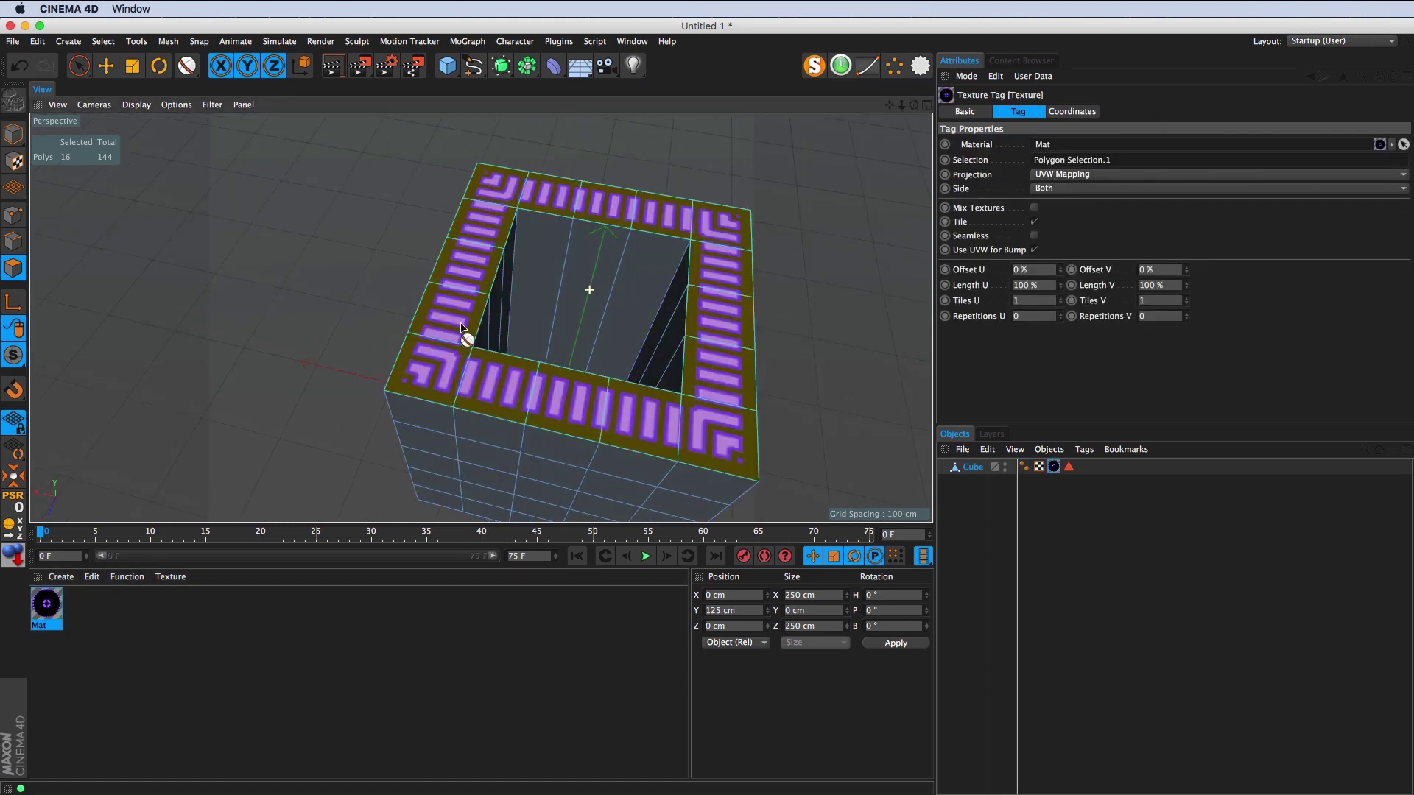
Step: After a quick playback preview, set the texture tag to 5 horizontal and 5 vertical tiles
{"action": "left_click", "coordinate": [645, 556]}
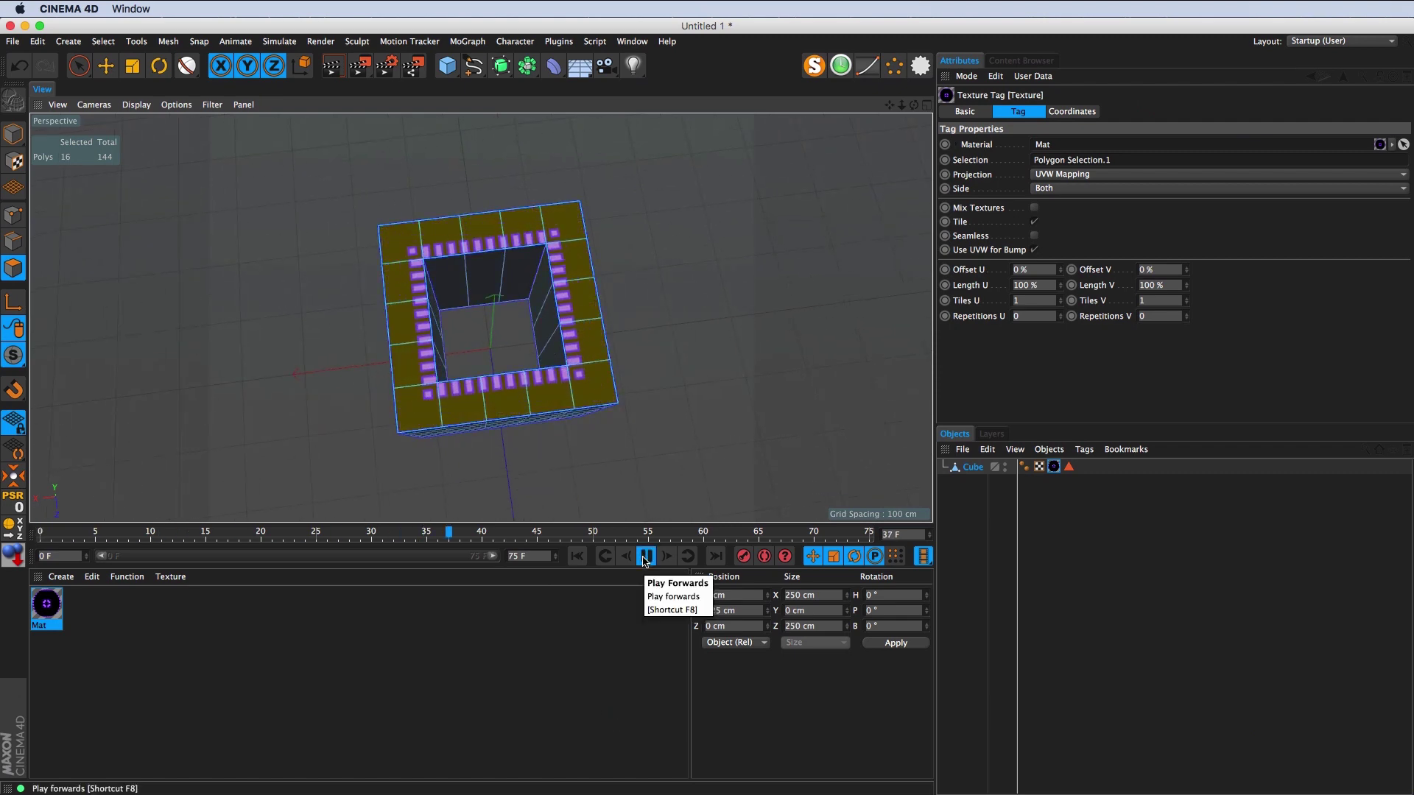
{"action": "left_click", "coordinate": [645, 557]}
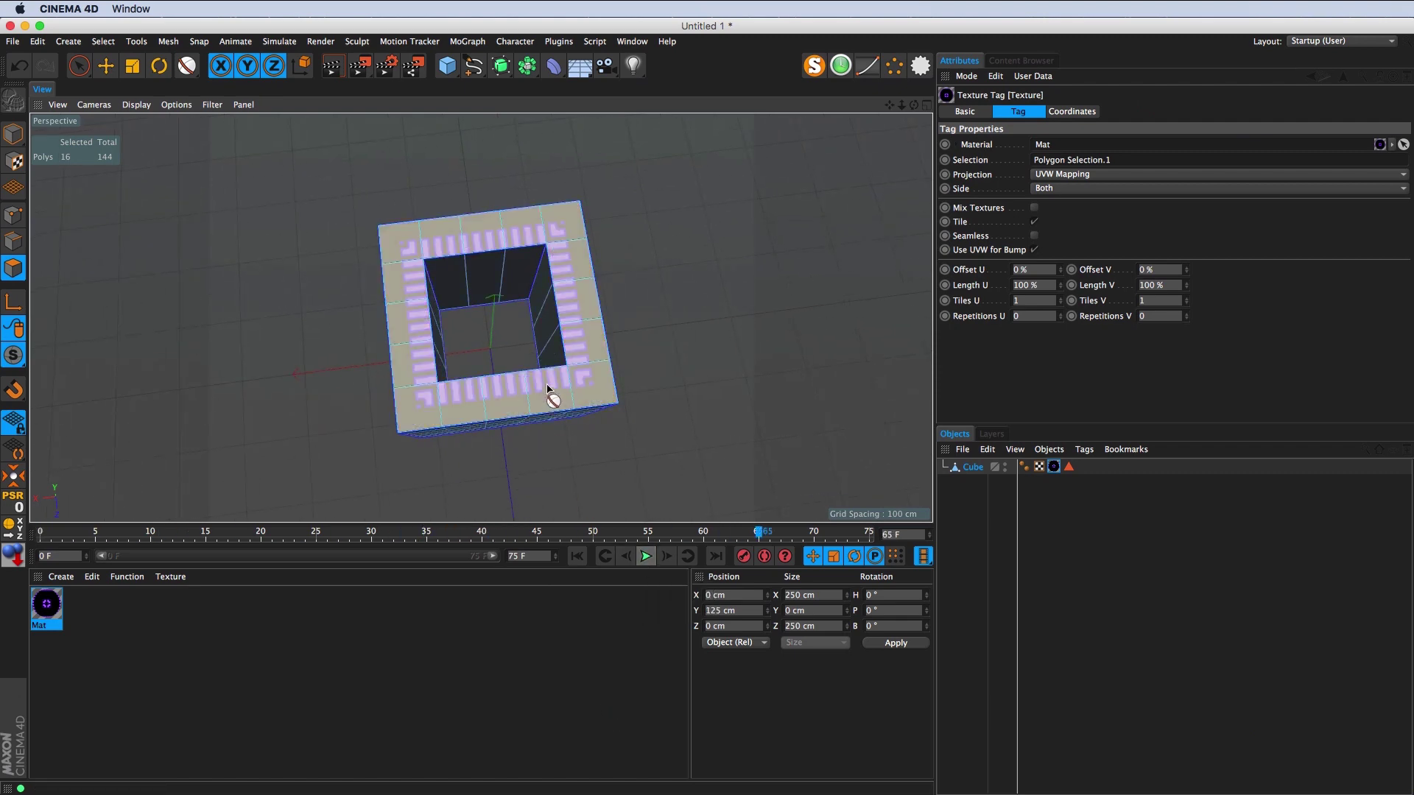
{"action": "left_click_drag", "start_coordinate": [552, 394], "coordinate": [420, 232]}
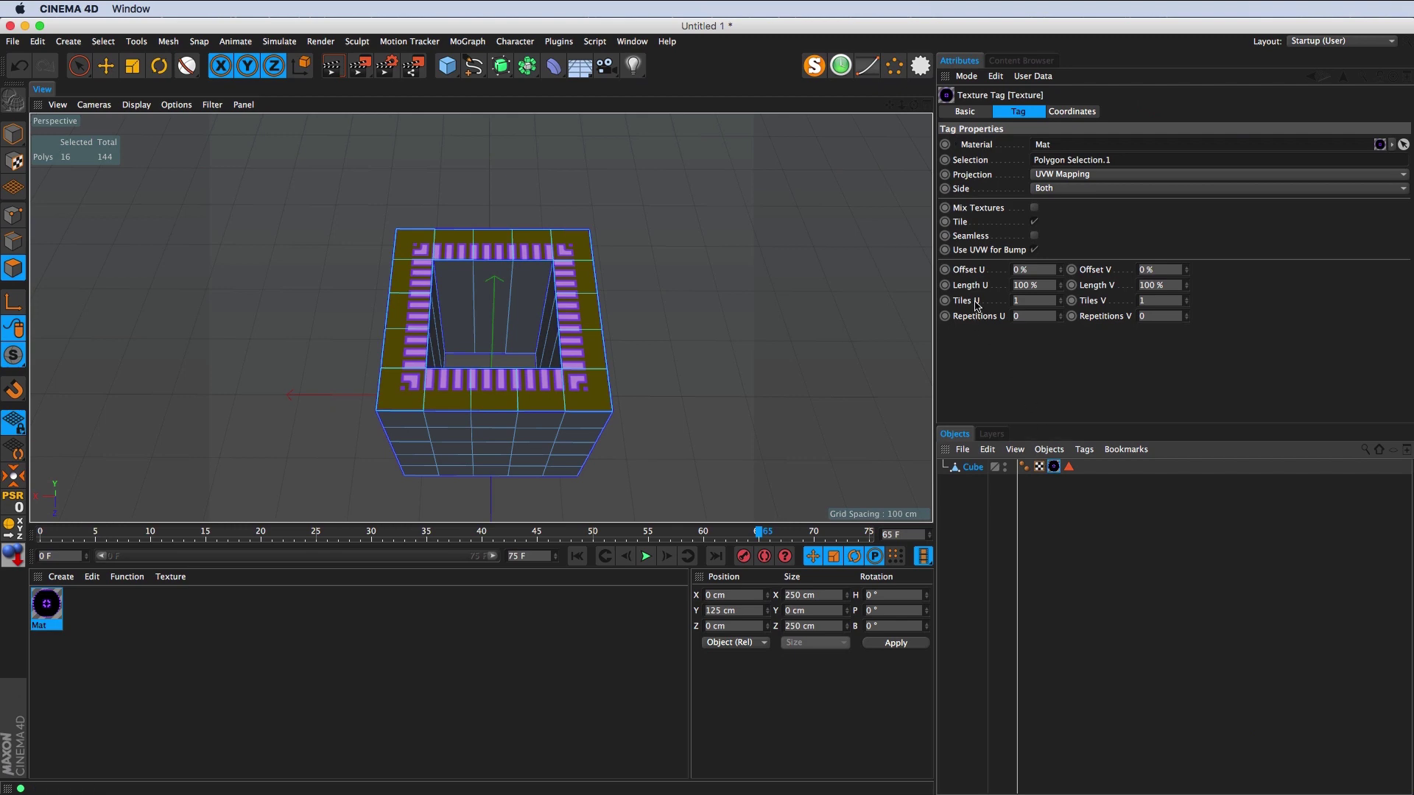
{"action": "double_click", "coordinate": [1039, 300]}
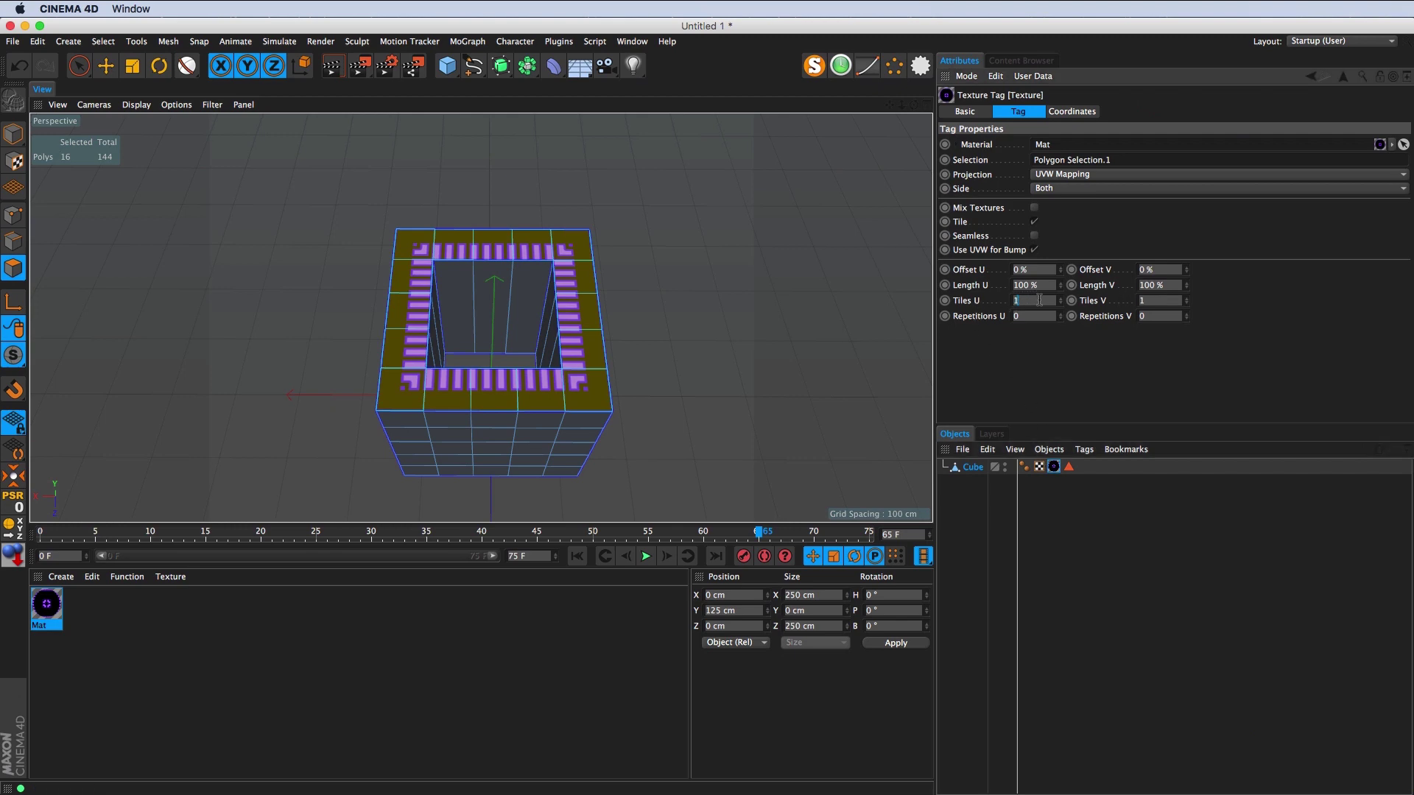
{"action": "type", "text": "5"}
{"action": "key", "text": "Return"}
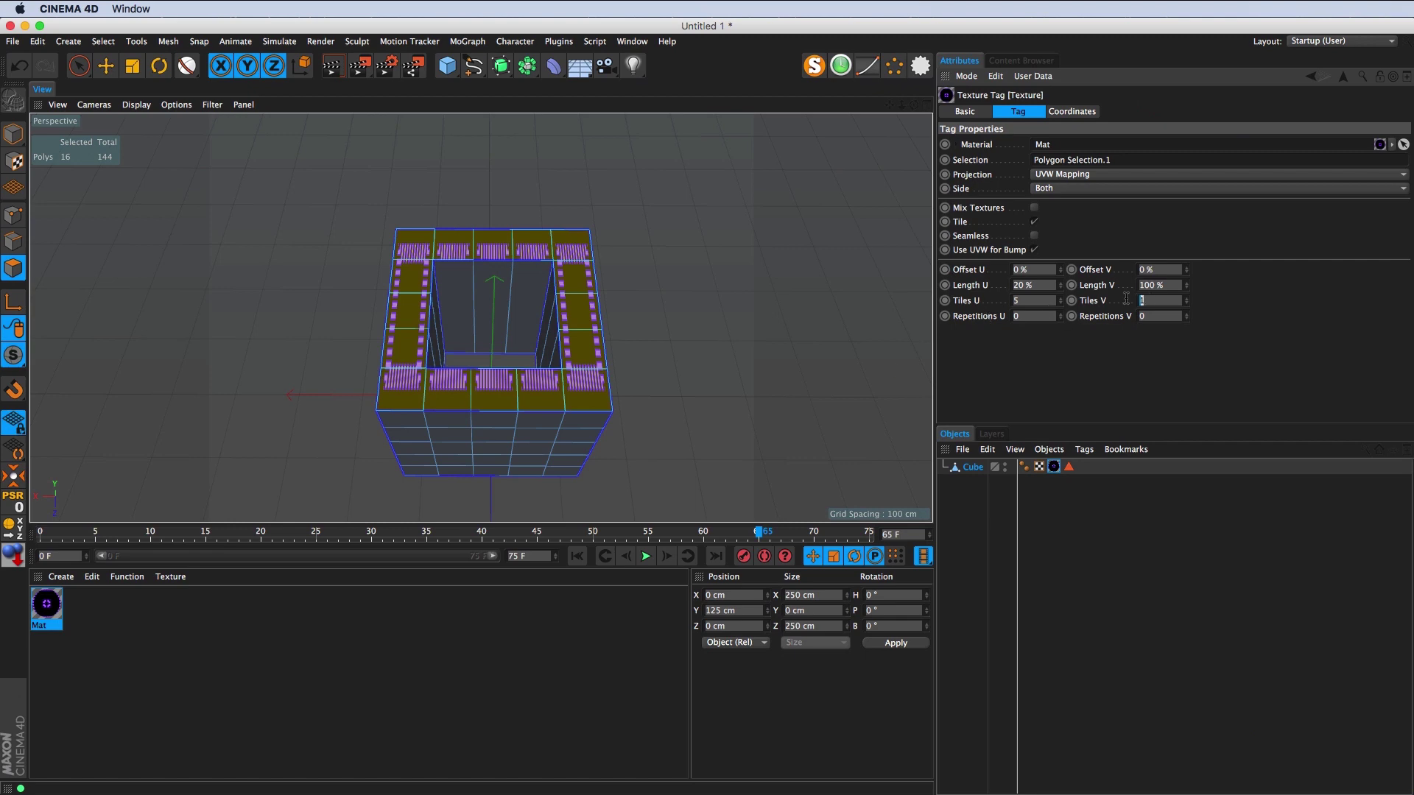
{"action": "type", "text": "5"}
{"action": "key", "text": "Return"}
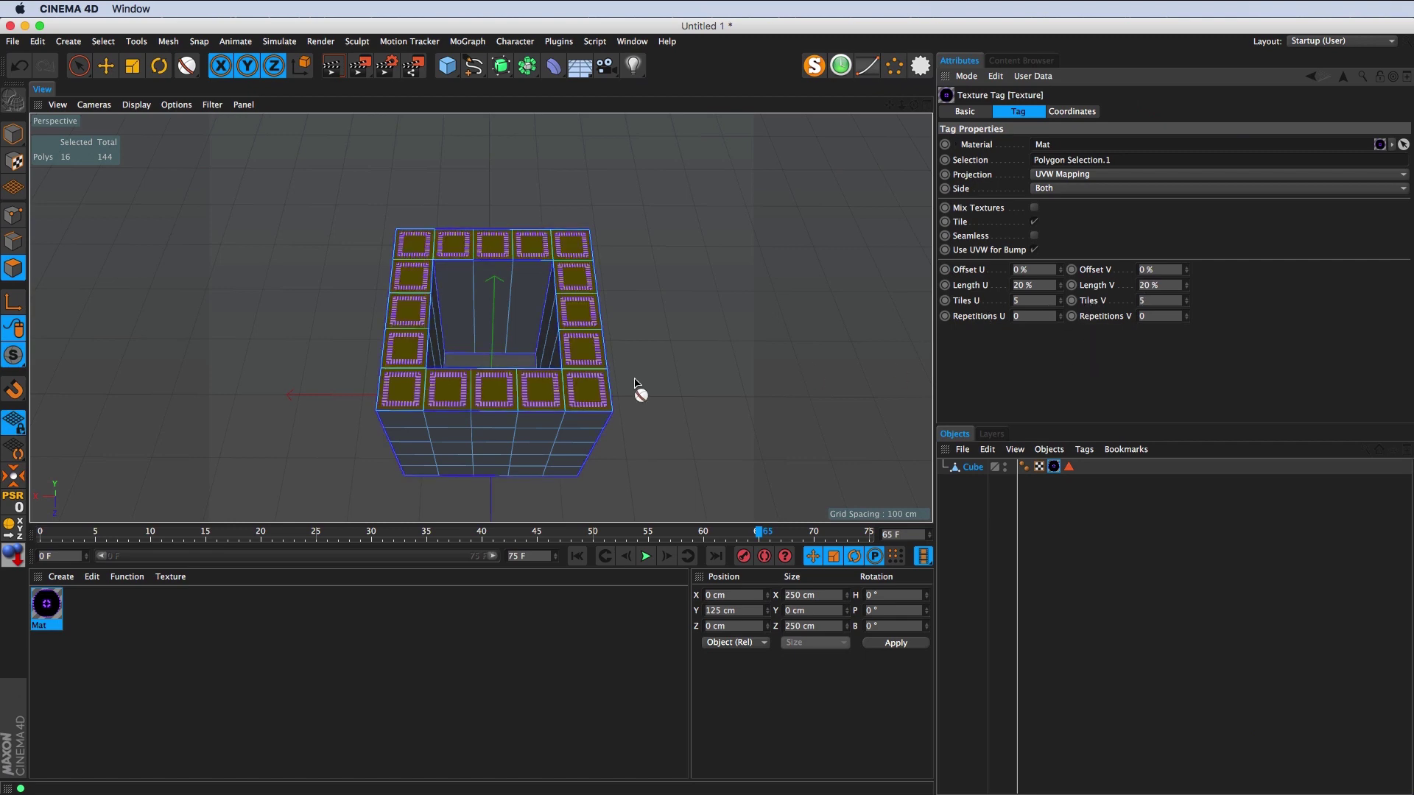
Step: Replay the animation from the first frame and stop it at frame 33
{"action": "mouse_move", "coordinate": [638, 391]}
{"action": "left_mouse_down", "text": "alt"}
{"action": "mouse_move", "coordinate": [600, 349]}
{"action": "mouse_move", "coordinate": [596, 388]}
{"action": "left_mouse_up", "text": "alt"}
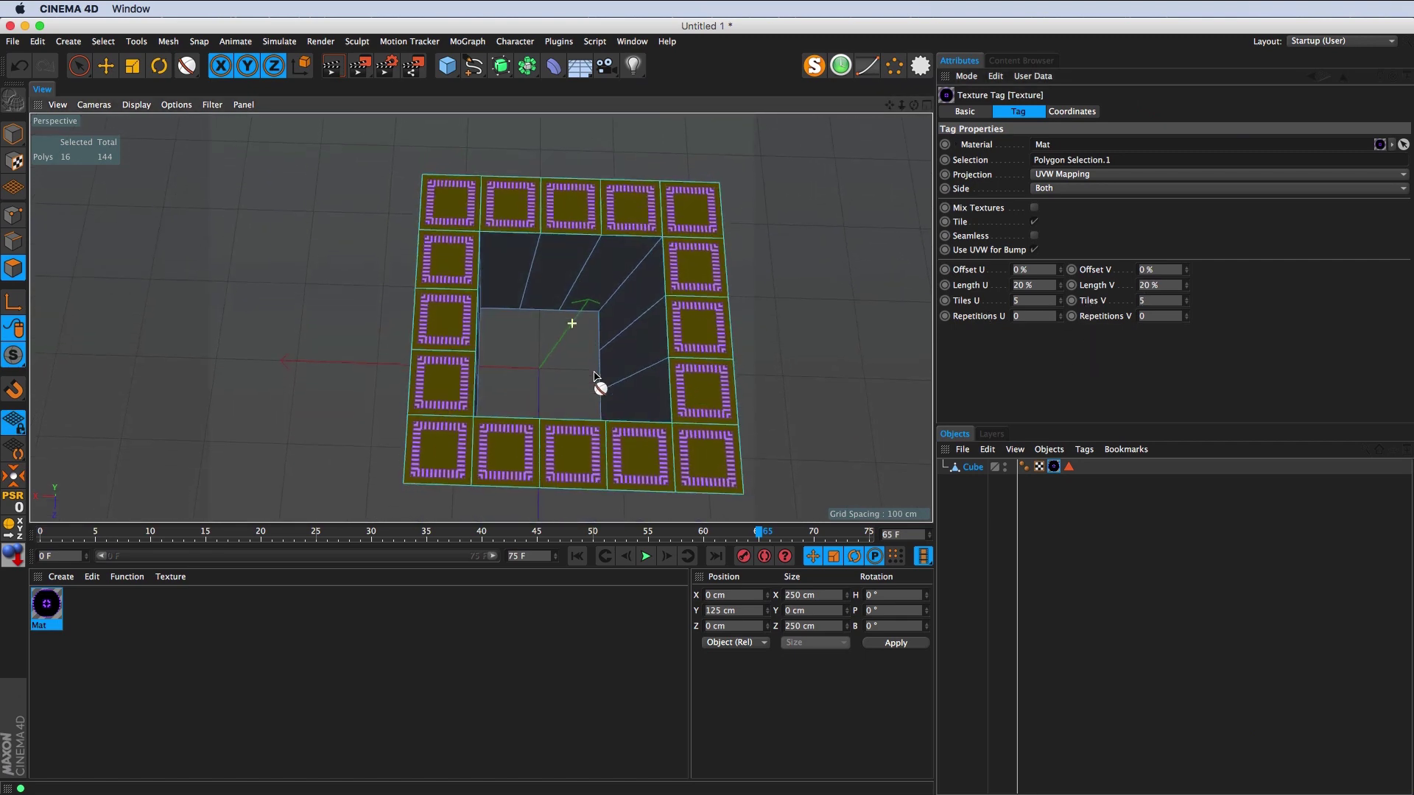
{"action": "left_click", "coordinate": [646, 557]}
{"action": "left_click", "coordinate": [647, 558]}
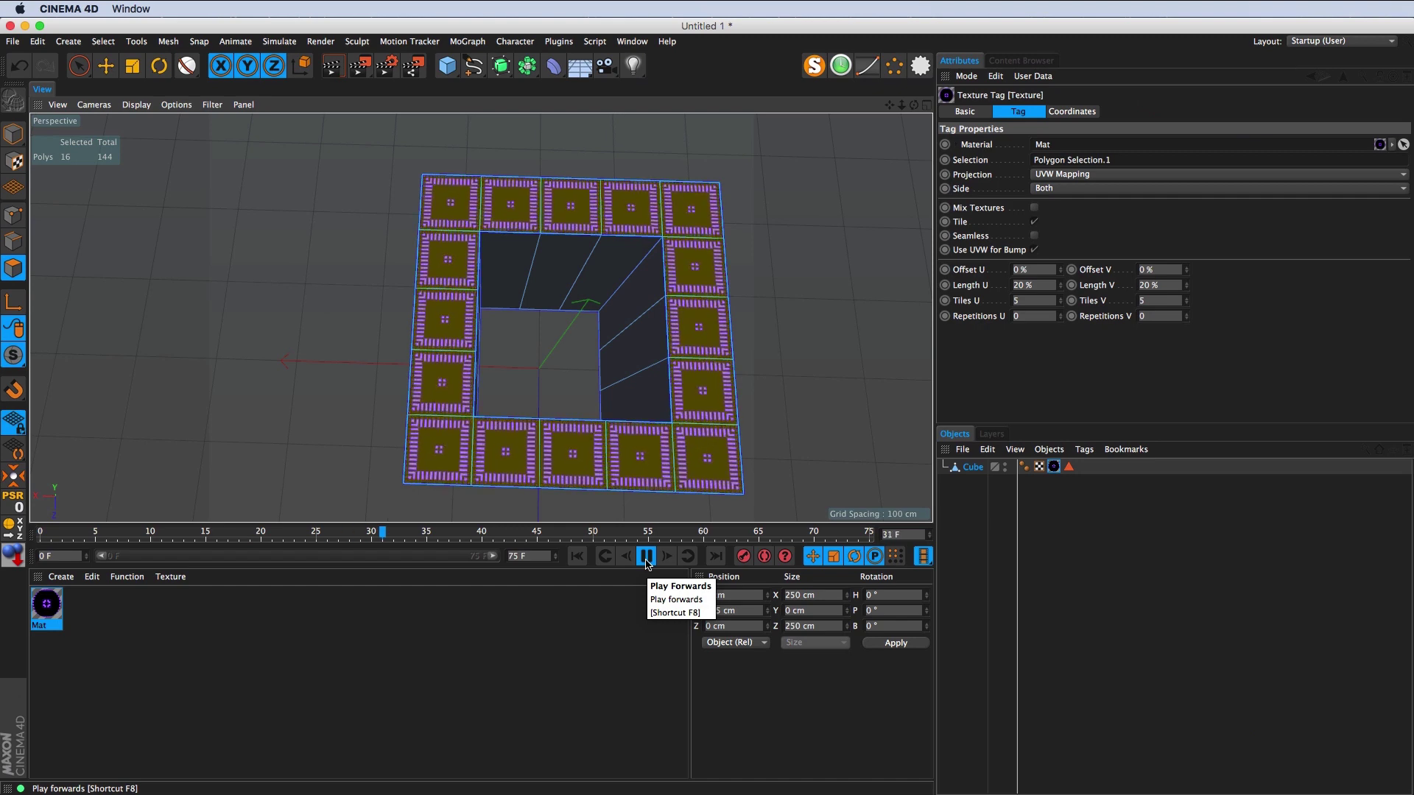
{"action": "left_click", "coordinate": [647, 558]}
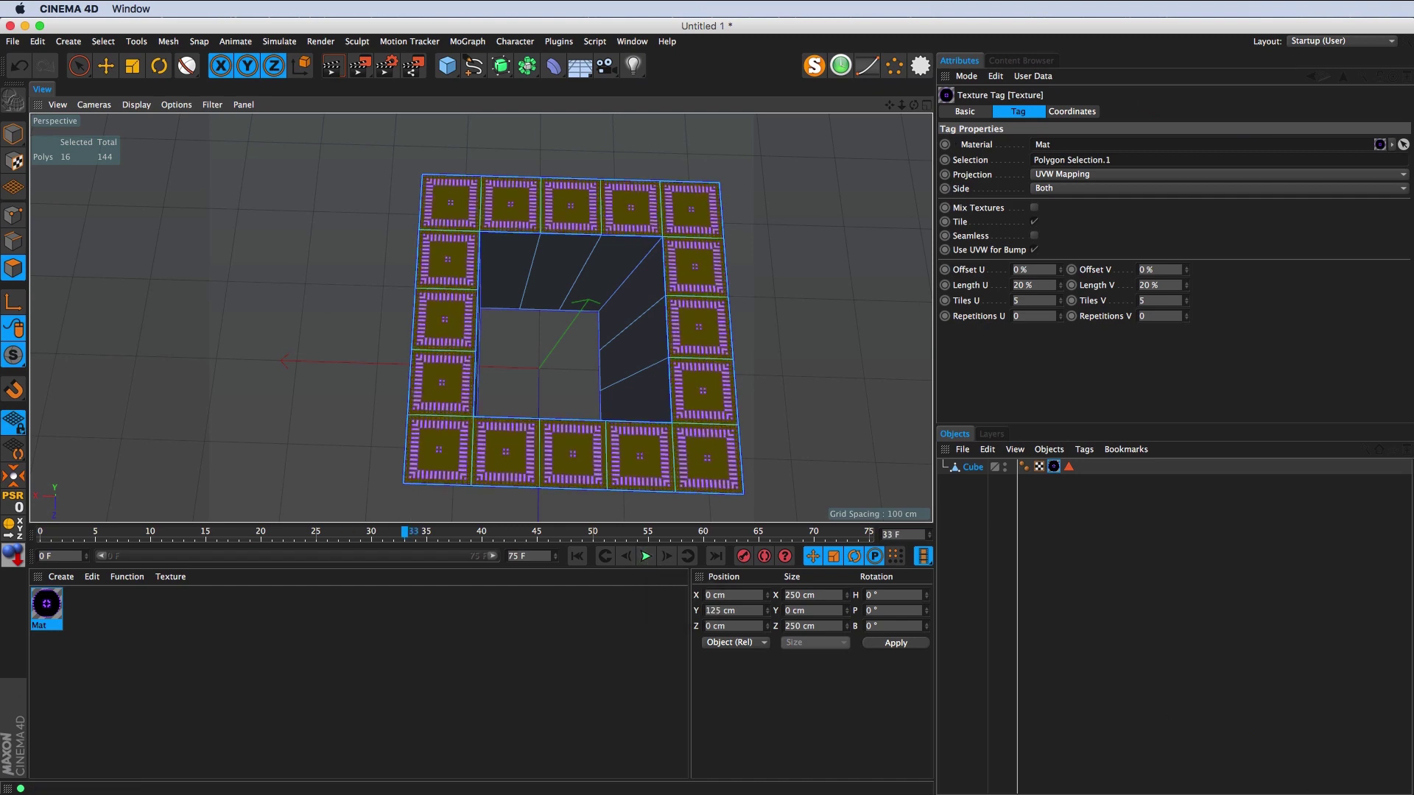
Step: Step through ru9gag.gif's frames in Preview, move that window aside, and return to Cinema 4D
{"action": "key", "text": "super+Tab"}
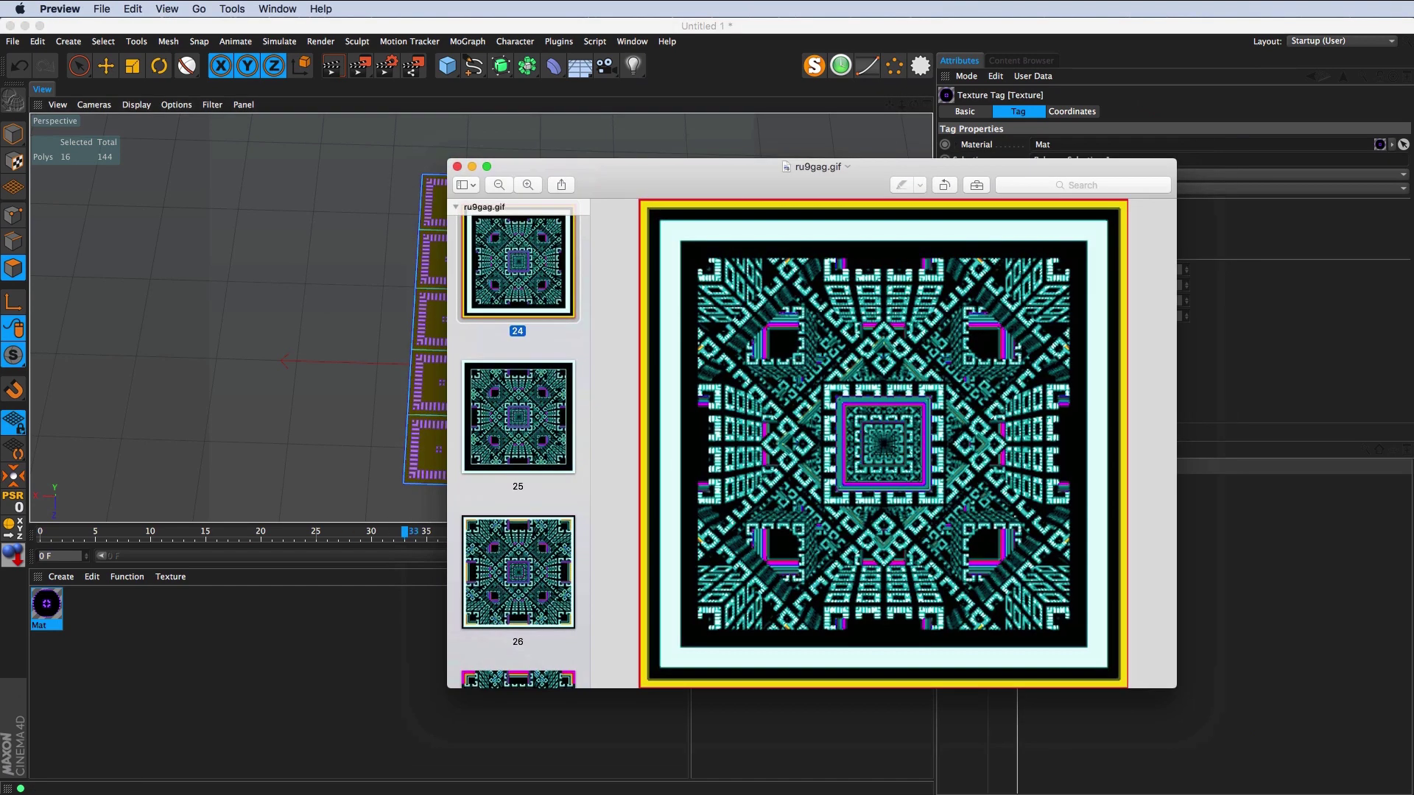
{"action": "scroll", "coordinate": [847, 423], "scroll_direction": "down", "scroll_amount": 3}
{"action": "scroll", "coordinate": [832, 409], "scroll_direction": "down", "scroll_amount": 4}
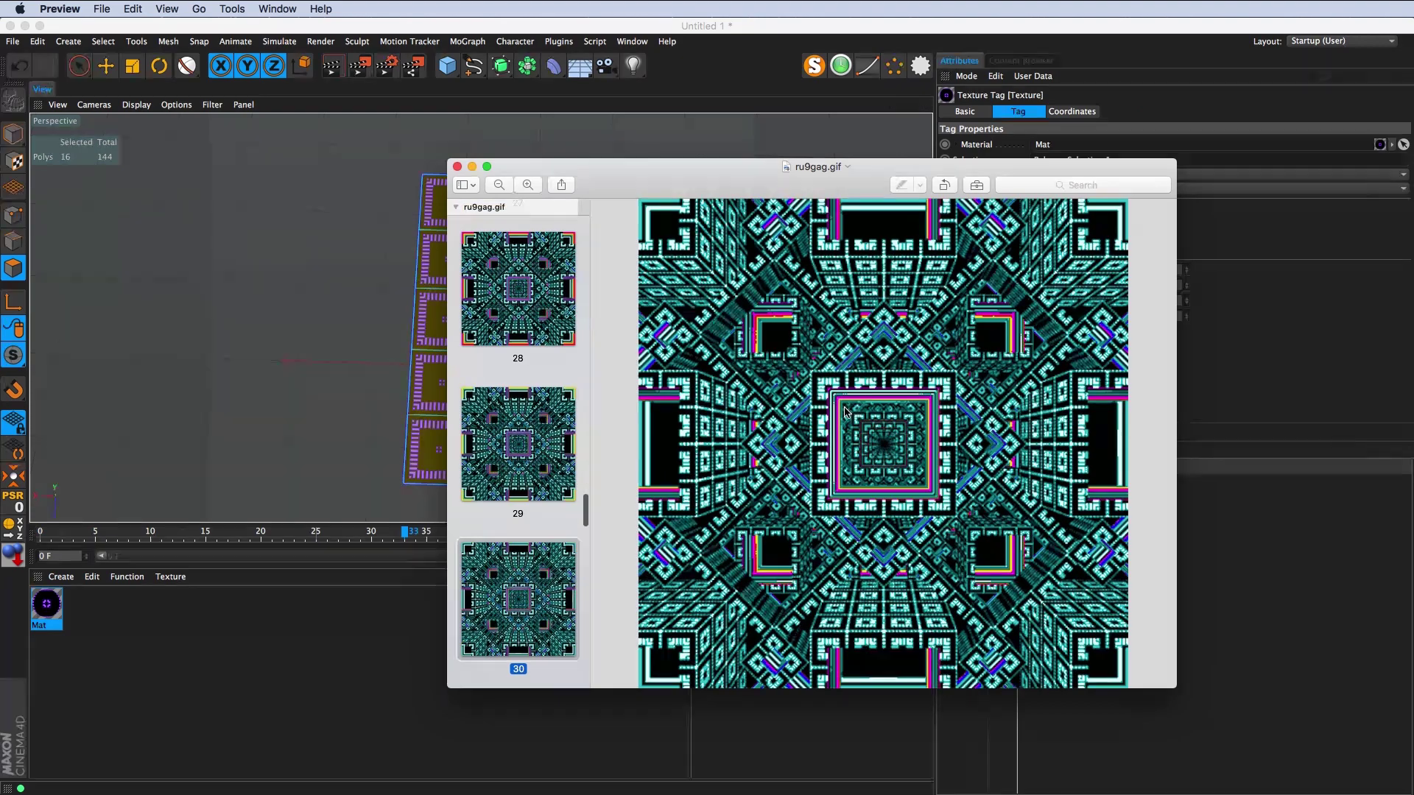
{"action": "scroll", "coordinate": [818, 390], "scroll_direction": "down", "scroll_amount": 4}
{"action": "scroll", "coordinate": [801, 373], "scroll_direction": "down", "scroll_amount": 3}
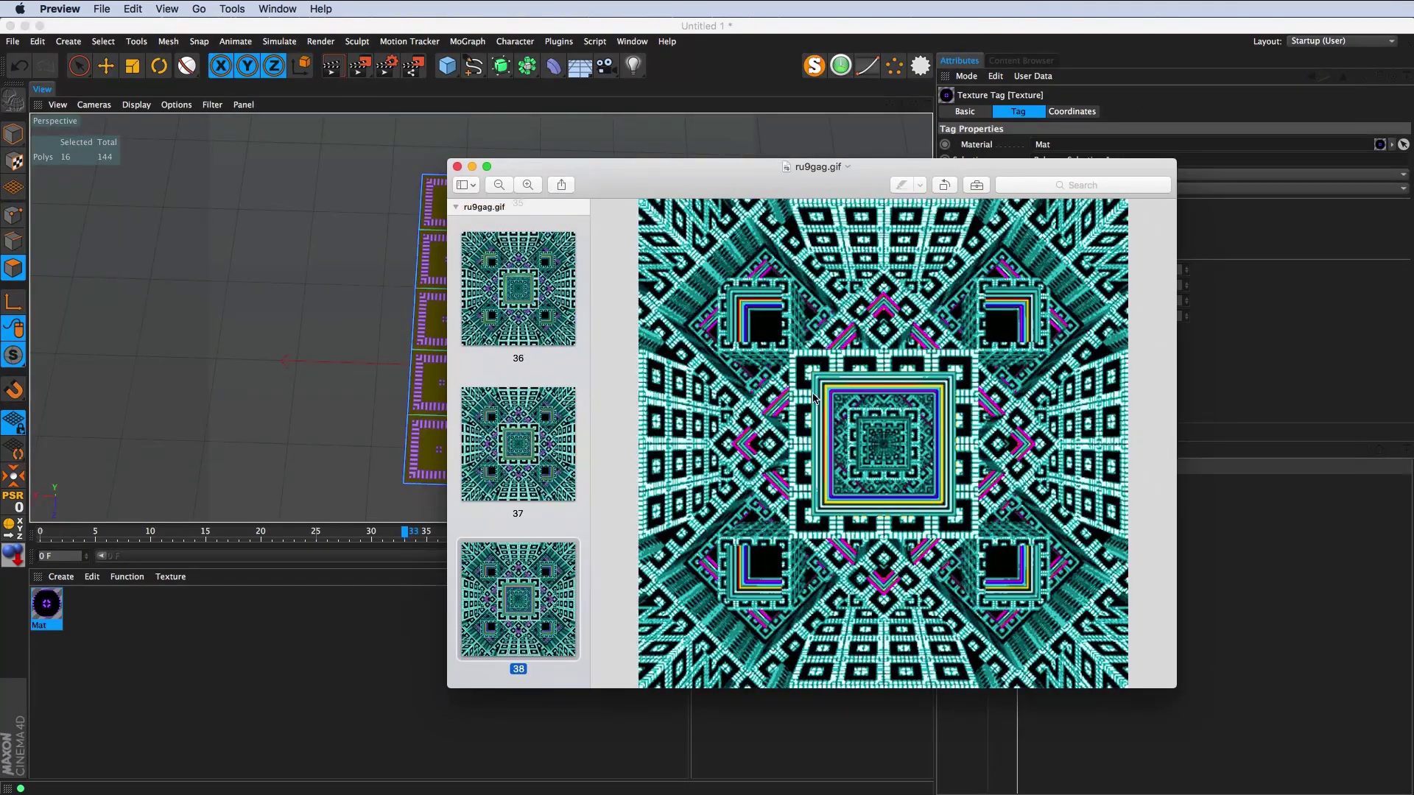
{"action": "left_click_drag", "start_coordinate": [774, 178], "coordinate": [592, 161]}
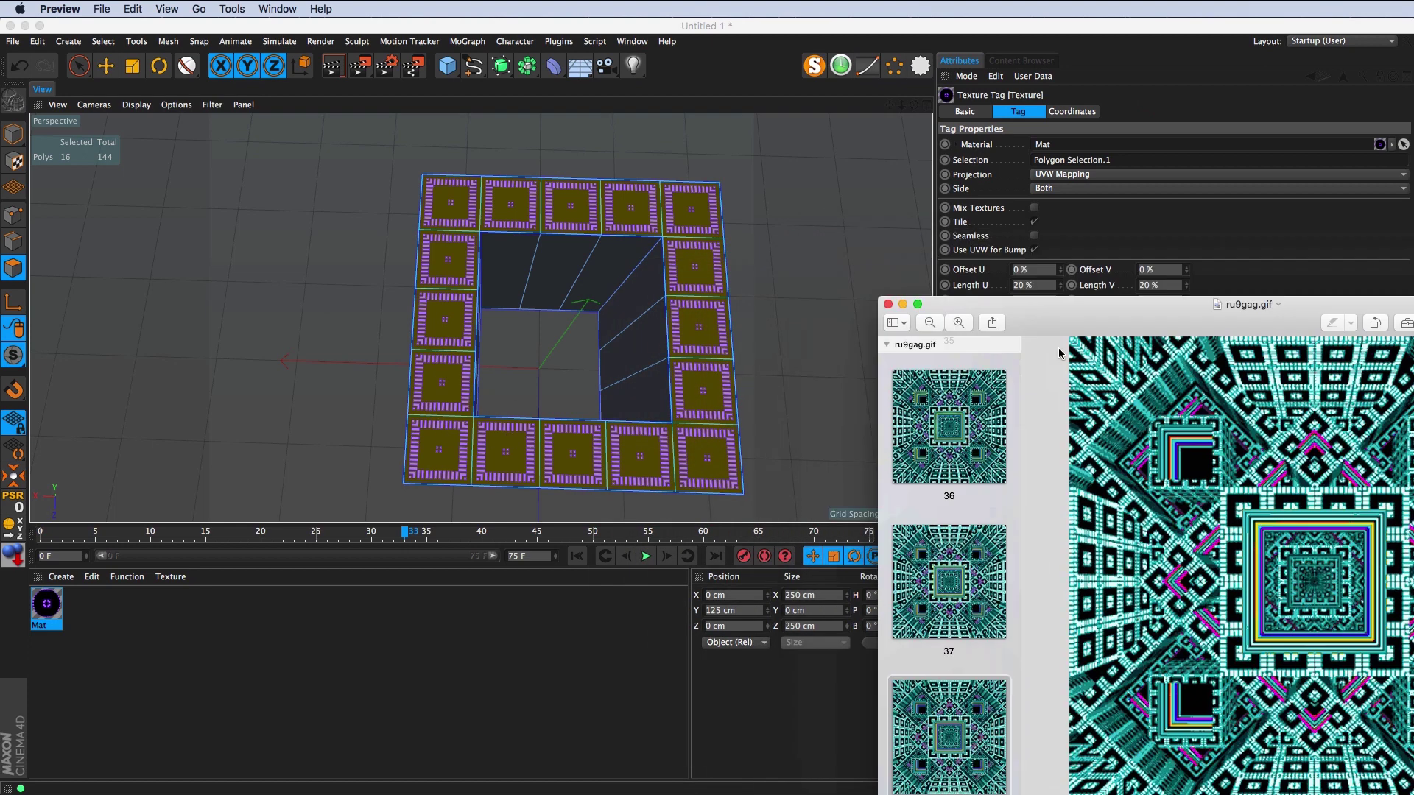
{"action": "left_click", "coordinate": [964, 499]}
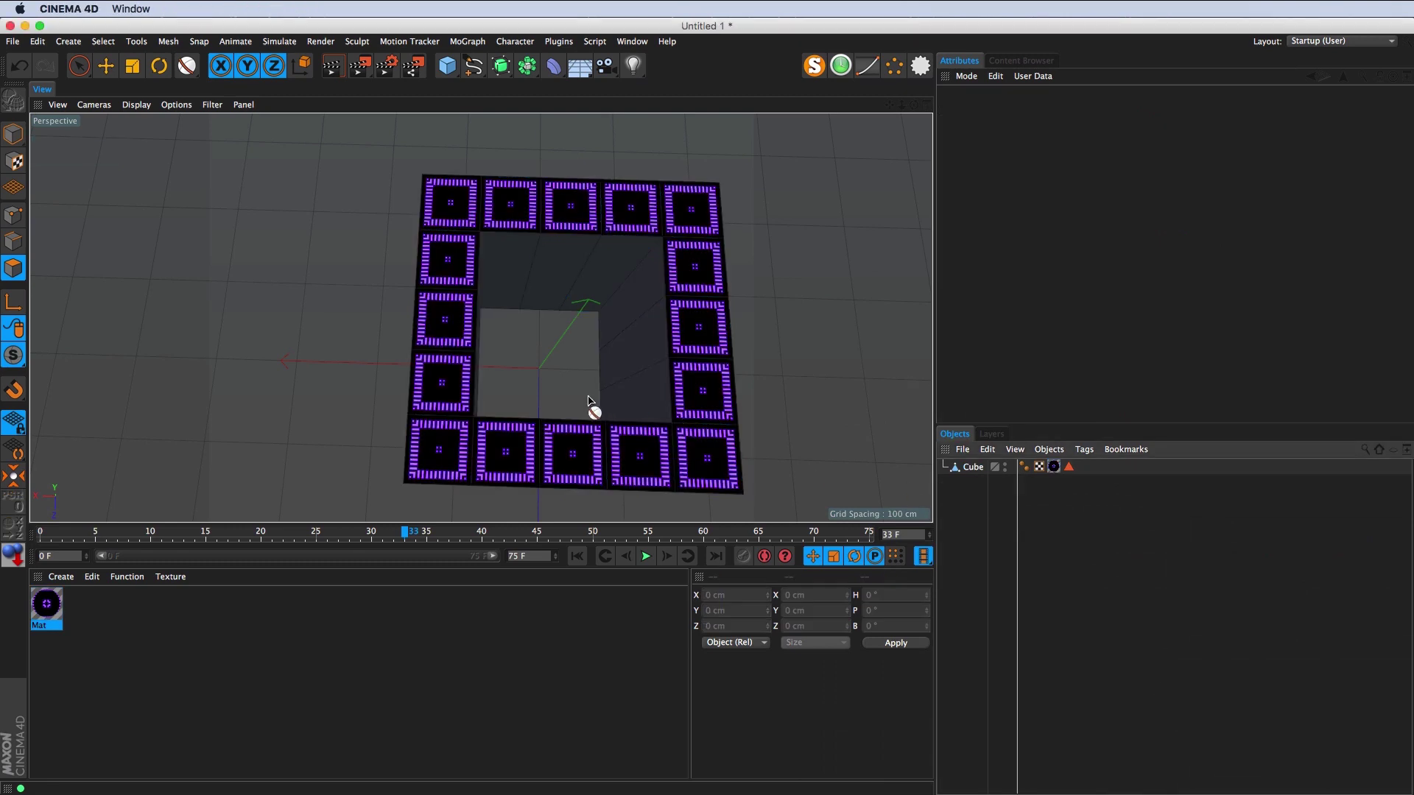
Step: Replay the animated top texture to frame 61, then orbit to show the cube's bare sides
{"action": "left_click_drag", "start_coordinate": [589, 401], "coordinate": [729, 505]}
{"action": "left_click", "coordinate": [647, 557]}
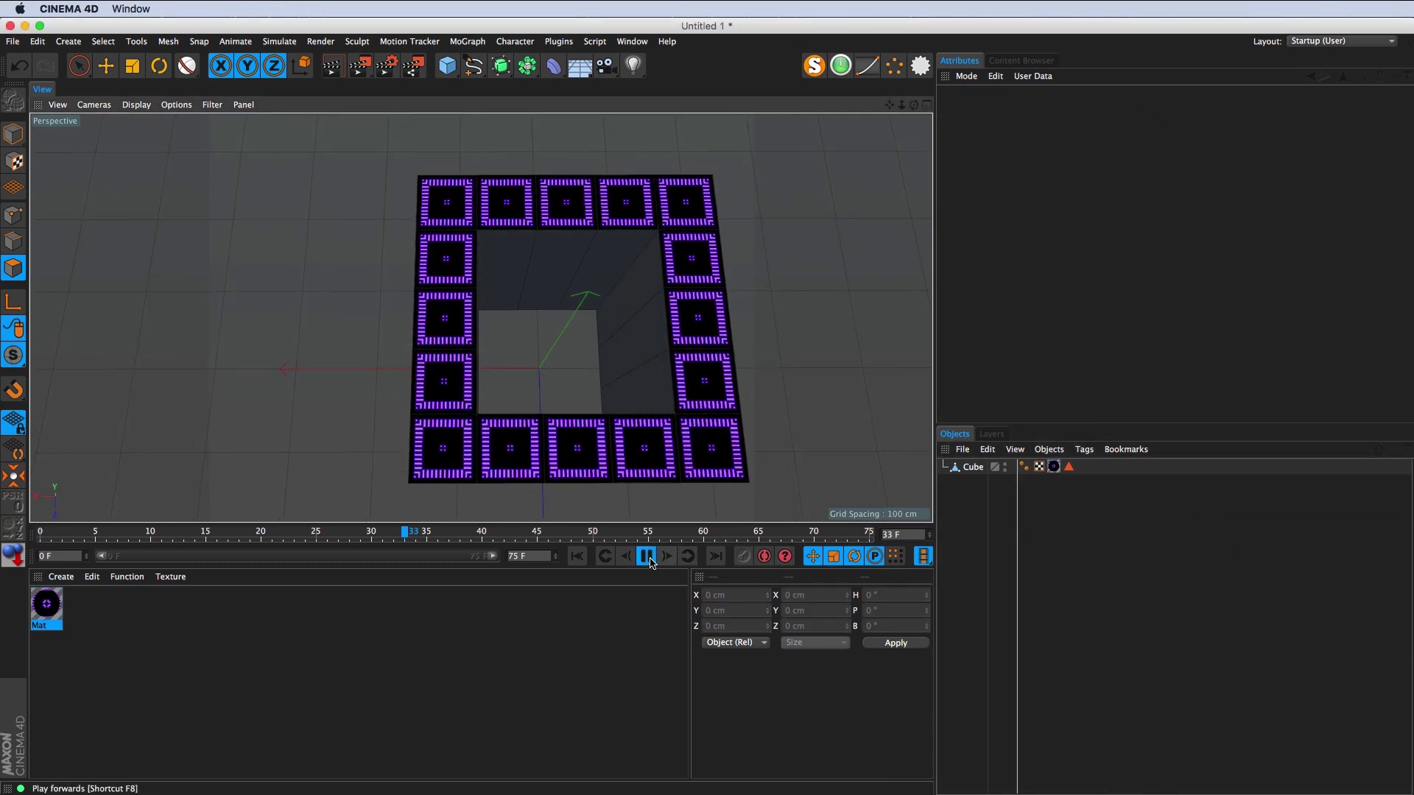
{"action": "left_click", "coordinate": [651, 561]}
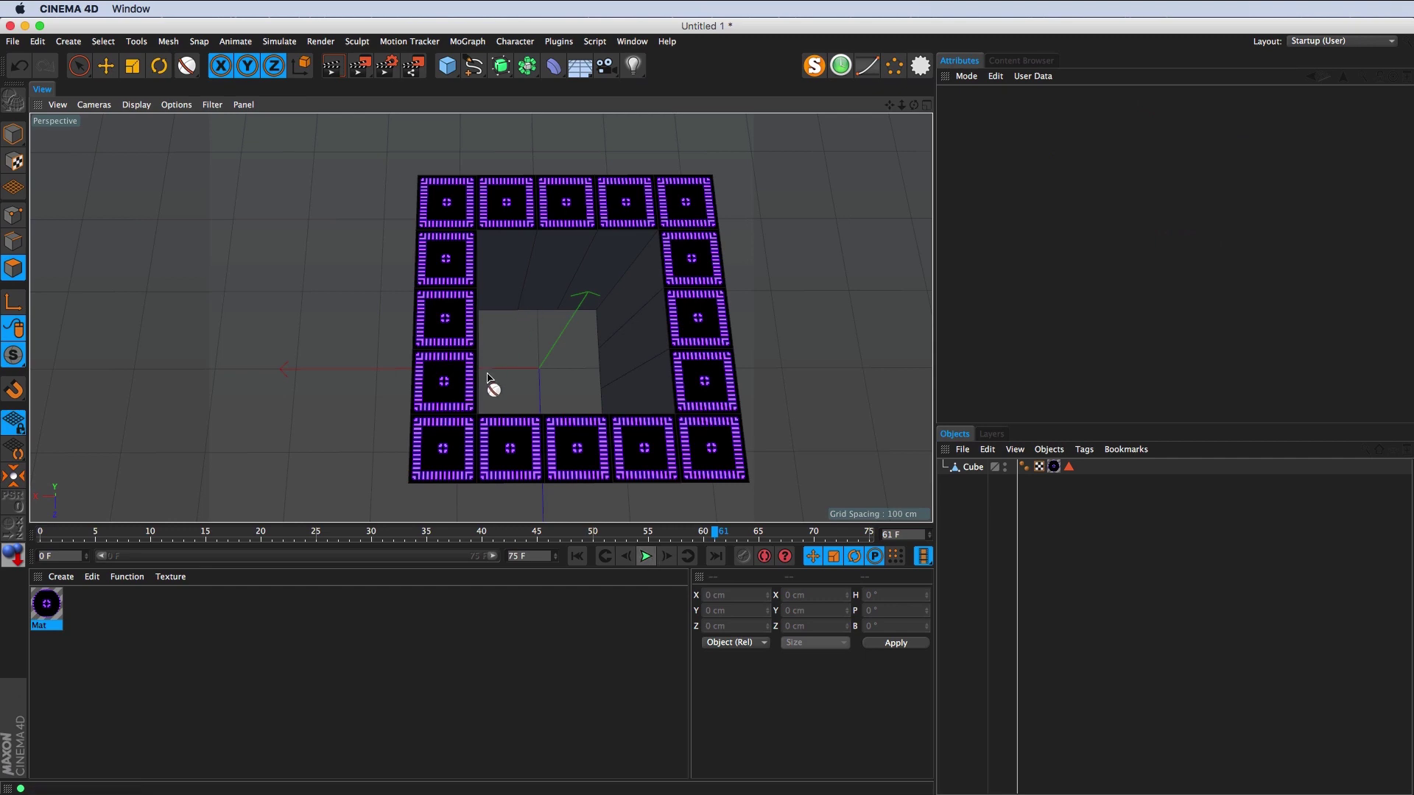
{"action": "left_click_drag", "start_coordinate": [487, 378], "coordinate": [645, 284]}
{"action": "left_click", "coordinate": [975, 472]}
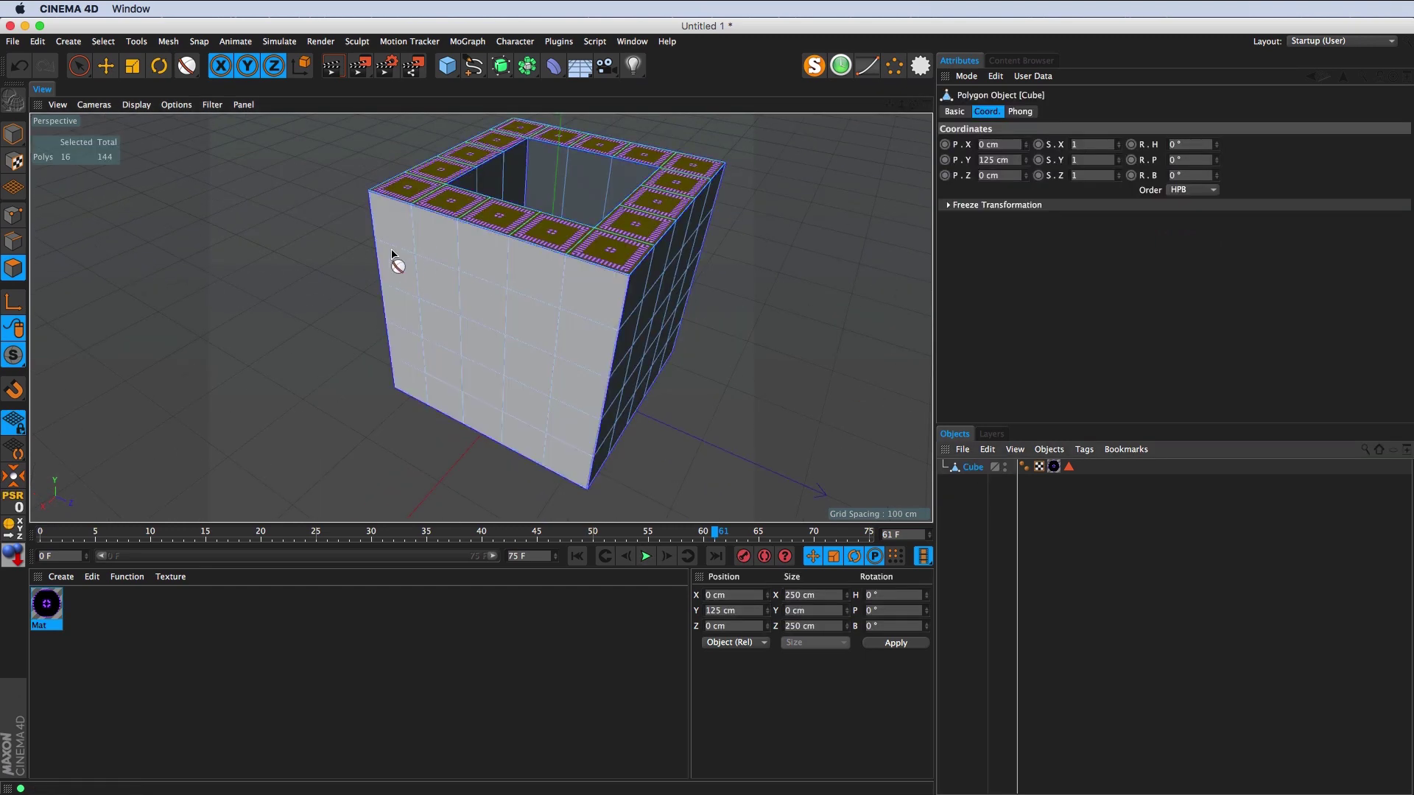
{"action": "left_click_drag", "start_coordinate": [536, 385], "coordinate": [464, 372]}
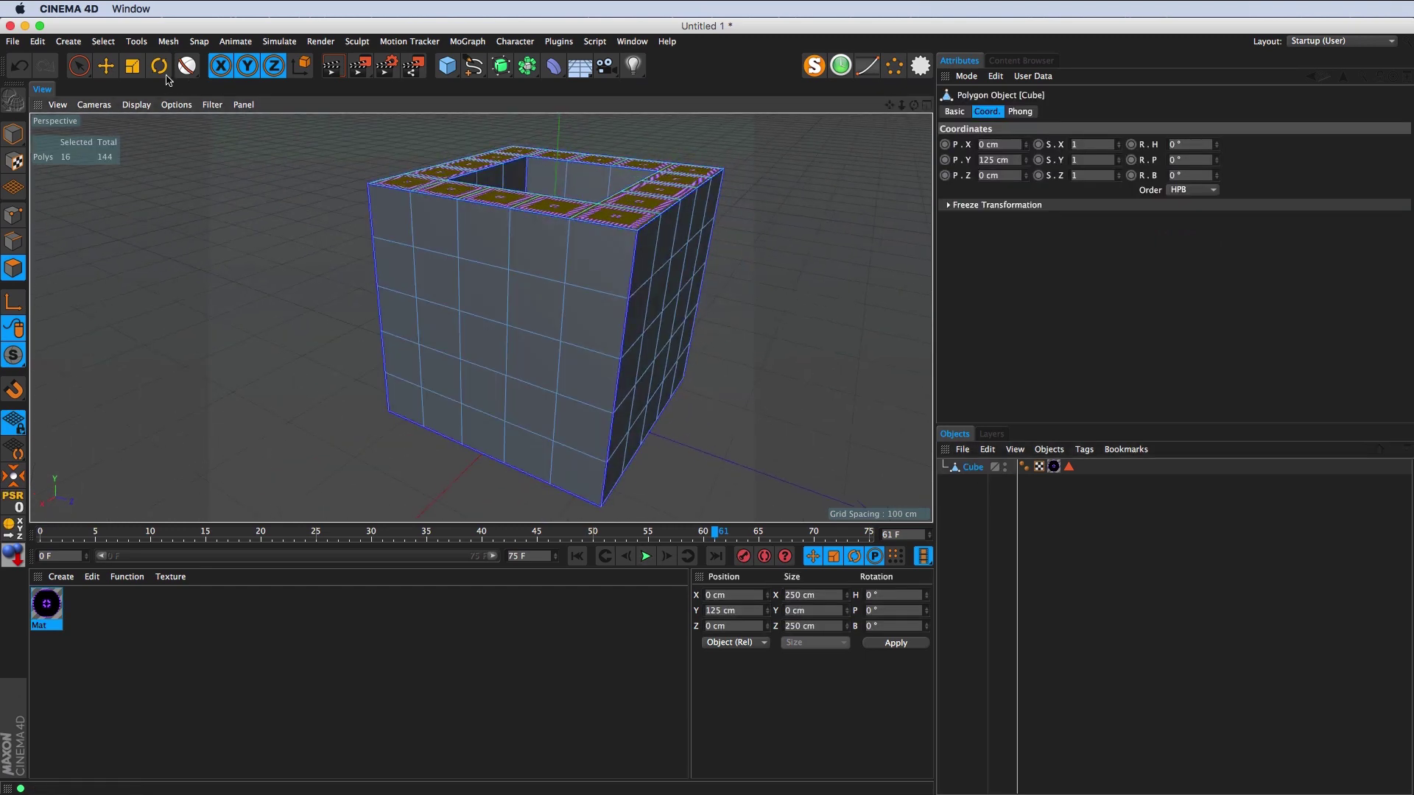
Step: Select the front face's 25 polygons, apply Mat, and tile it 5 by 5
{"action": "left_click", "coordinate": [421, 251]}
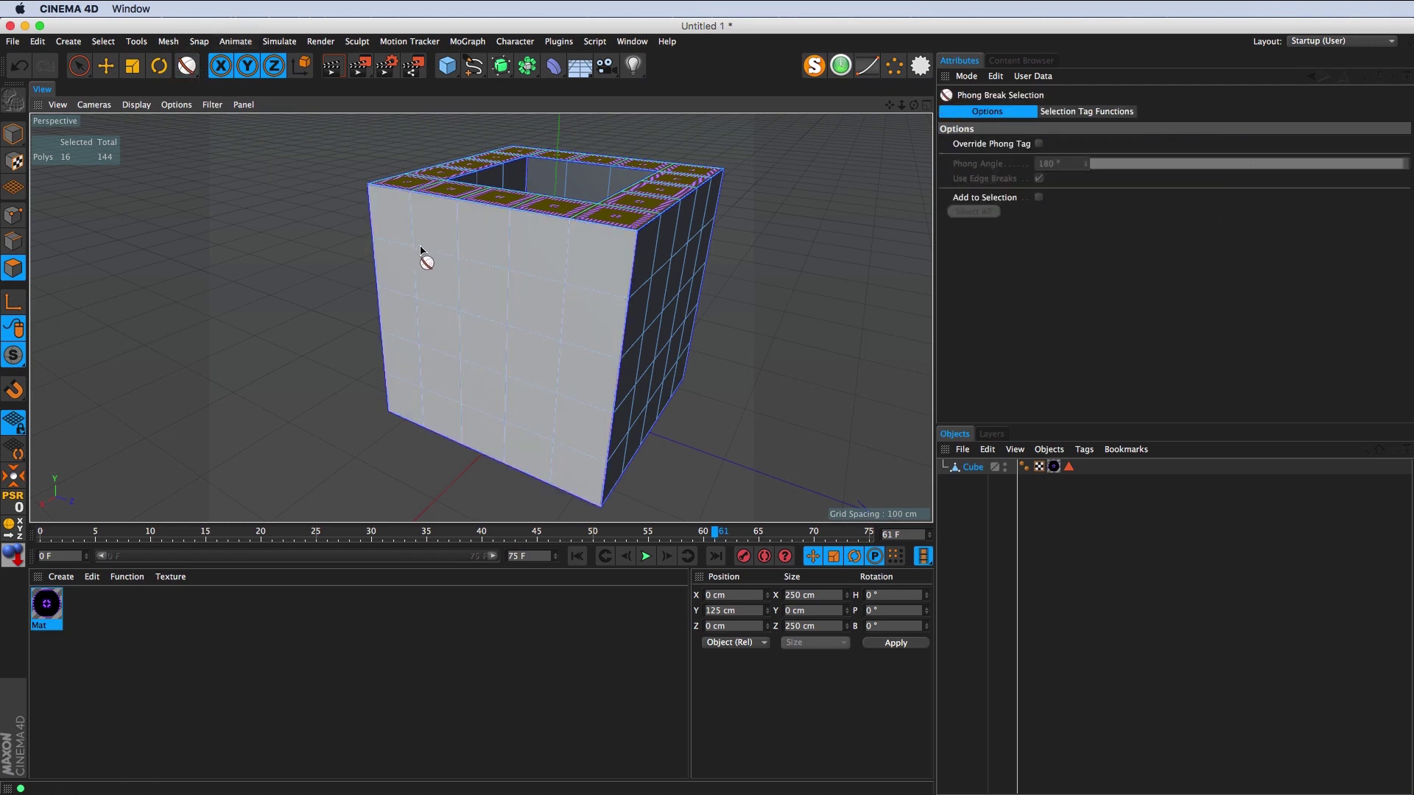
{"action": "left_click", "coordinate": [464, 261]}
{"action": "mouse_move", "coordinate": [720, 457]}
{"action": "left_mouse_down"}
{"action": "mouse_move", "coordinate": [514, 246]}
{"action": "mouse_move", "coordinate": [618, 363]}
{"action": "mouse_move", "coordinate": [168, 594]}
{"action": "left_mouse_up"}
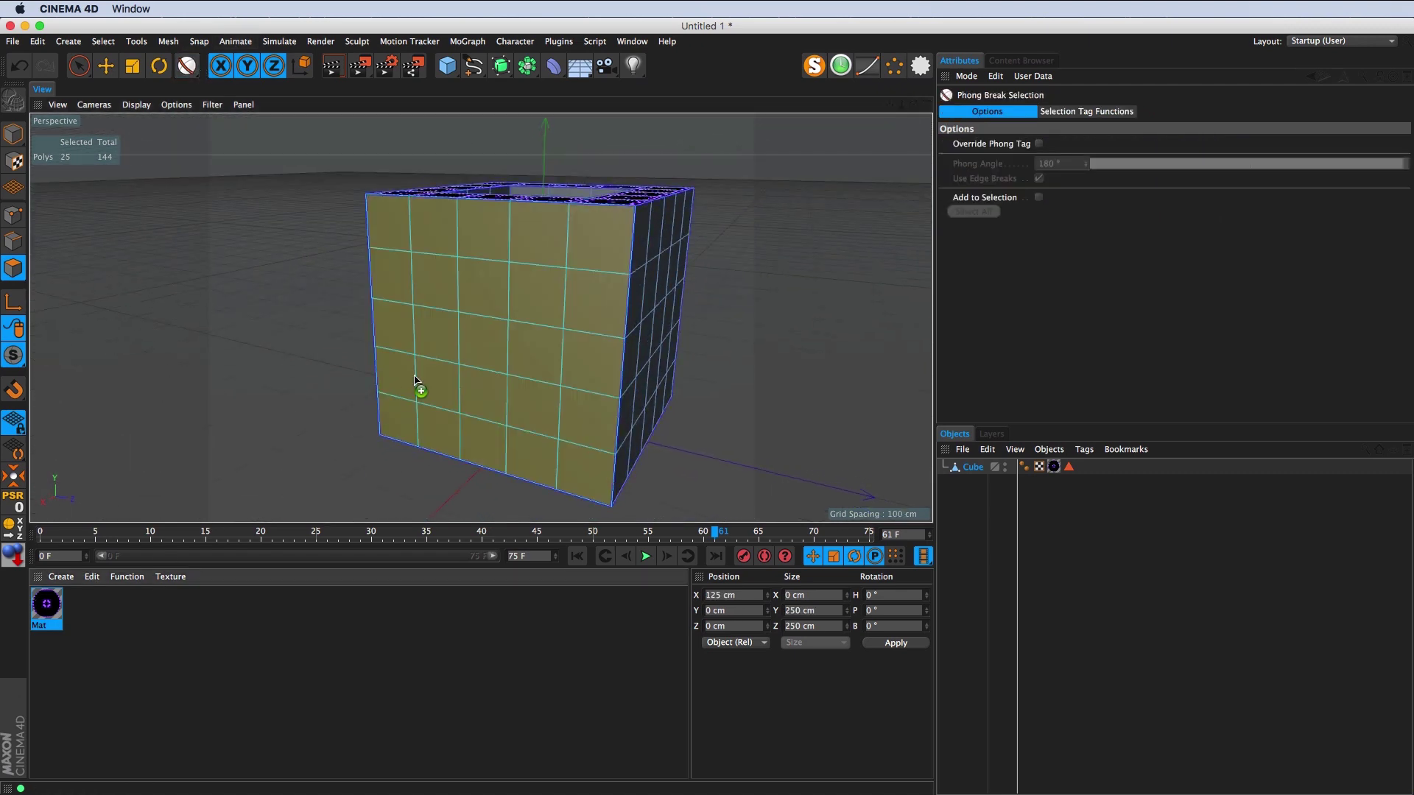
{"action": "mouse_move", "coordinate": [37, 605]}
{"action": "left_mouse_down"}
{"action": "mouse_move", "coordinate": [545, 368]}
{"action": "mouse_move", "coordinate": [574, 315]}
{"action": "left_mouse_up"}
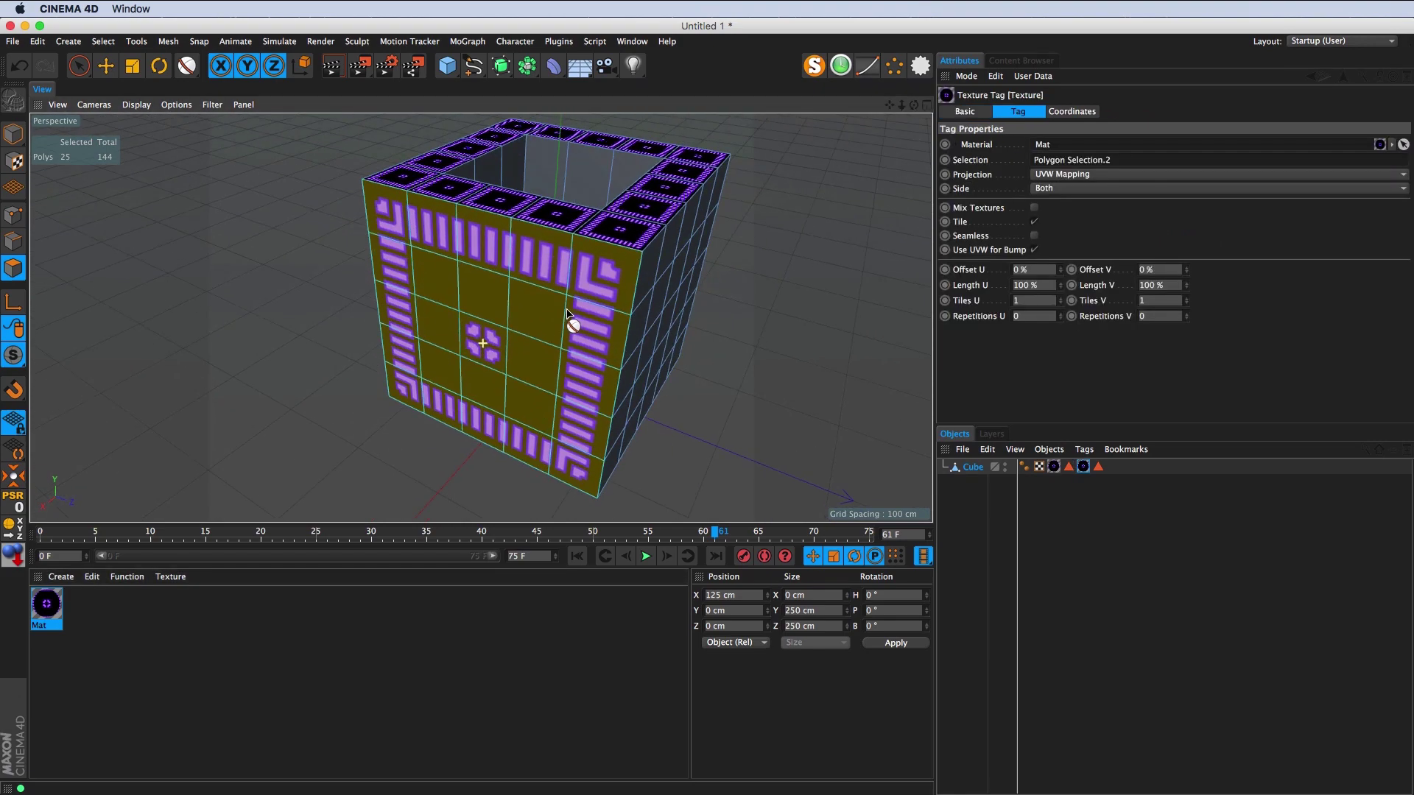
{"action": "left_click", "coordinate": [1041, 299]}
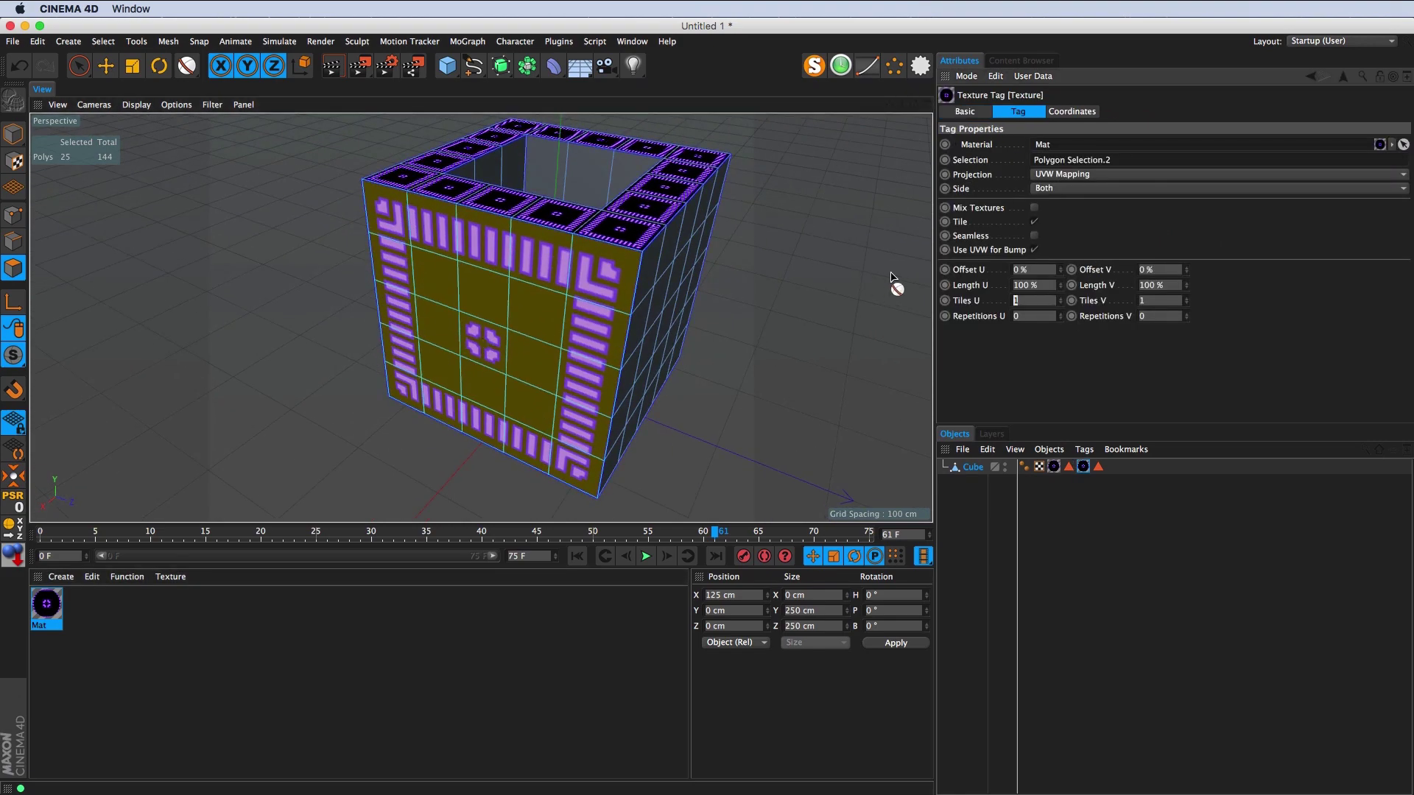
{"action": "type", "text": "5"}
{"action": "key", "text": "Tab"}
{"action": "type", "text": "5"}
{"action": "key", "text": "Return"}
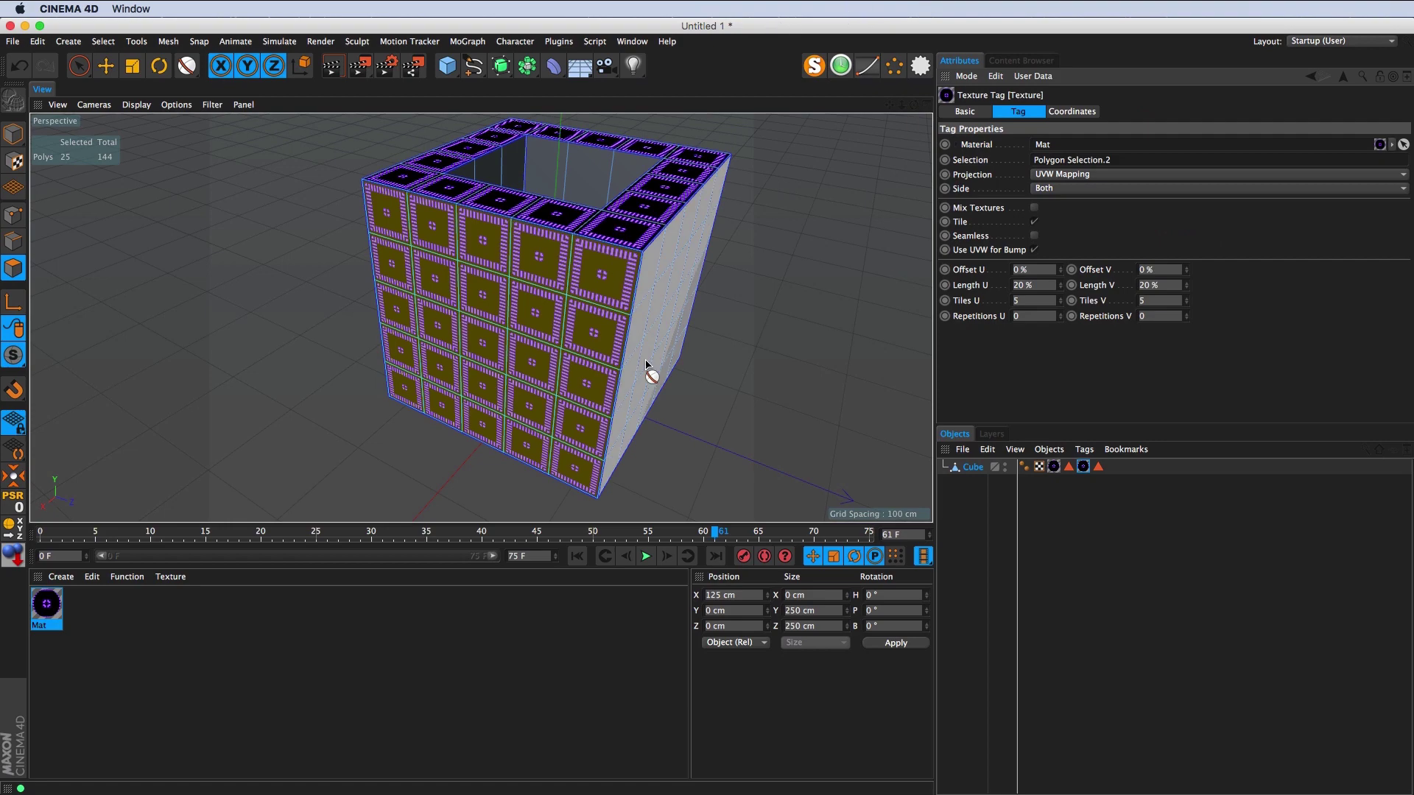
Step: Apply Mat to the next selected side, tiled 5 by 5
{"action": "mouse_move", "coordinate": [650, 369]}
{"action": "left_mouse_down"}
{"action": "mouse_move", "coordinate": [447, 374]}
{"action": "mouse_move", "coordinate": [467, 338]}
{"action": "left_mouse_up"}
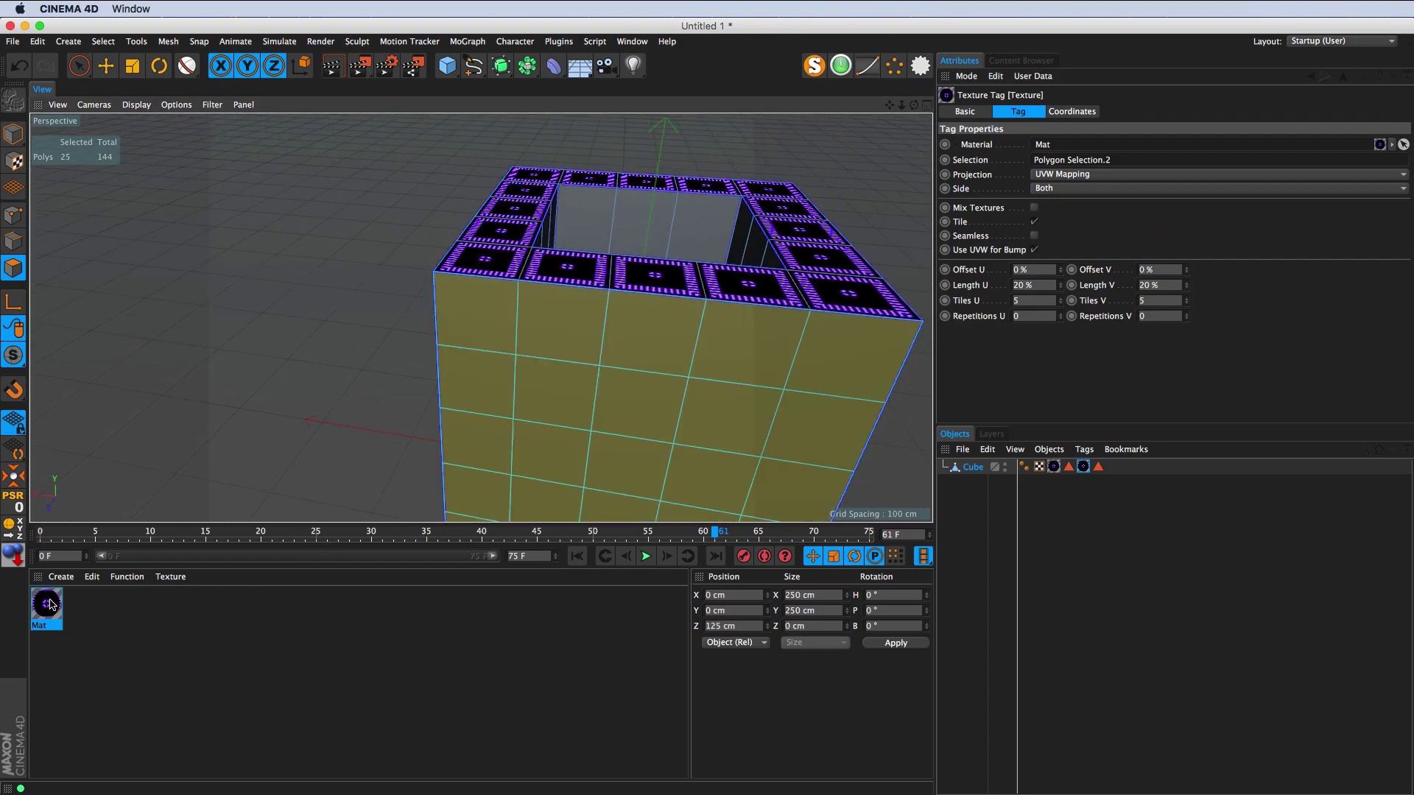
{"action": "left_click_drag", "start_coordinate": [51, 604], "coordinate": [501, 413]}
{"action": "left_click", "coordinate": [1031, 301]}
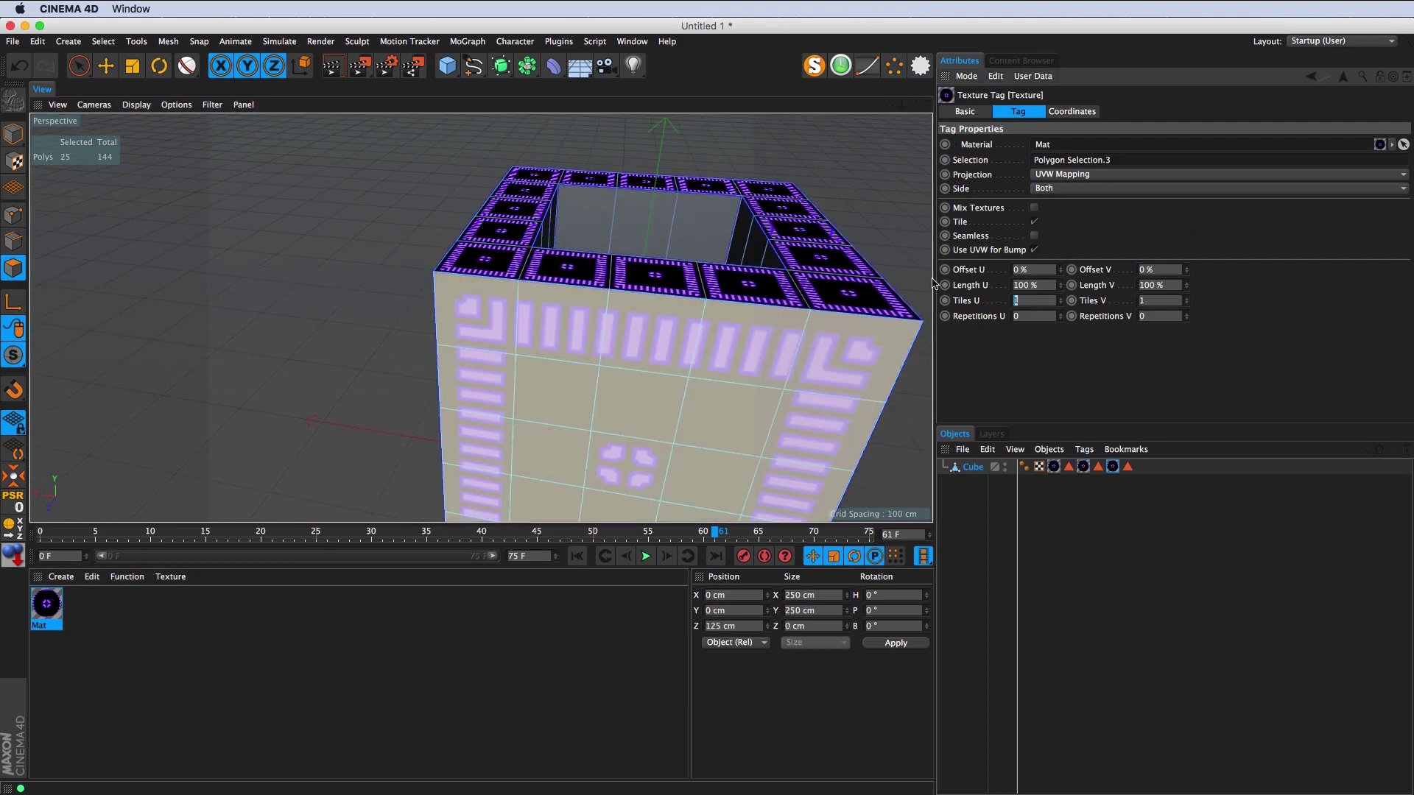
{"action": "type", "text": "5"}
{"action": "key", "text": "Tab"}
{"action": "type", "text": "5"}
{"action": "key", "text": "Return"}
Step: Select the left face's 25 polygons, apply Mat, and tile it 5 by 5
{"action": "mouse_move", "coordinate": [758, 319]}
{"action": "left_mouse_down"}
{"action": "mouse_move", "coordinate": [616, 346]}
{"action": "mouse_move", "coordinate": [474, 246]}
{"action": "left_mouse_up"}
{"action": "scroll", "coordinate": [594, 331], "scroll_direction": "down", "scroll_amount": 3}
{"action": "left_click", "coordinate": [474, 410]}
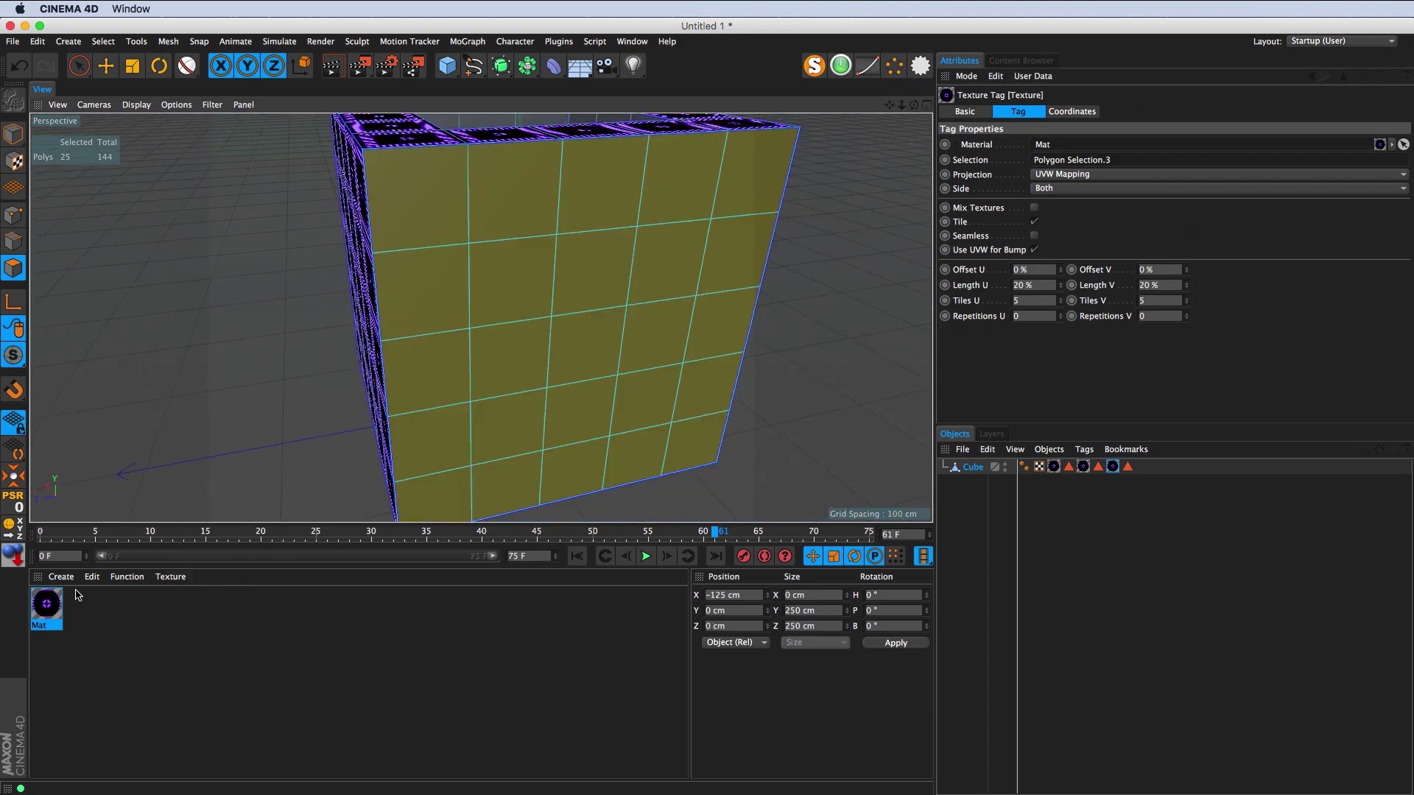
{"action": "left_click_drag", "start_coordinate": [77, 595], "coordinate": [694, 325]}
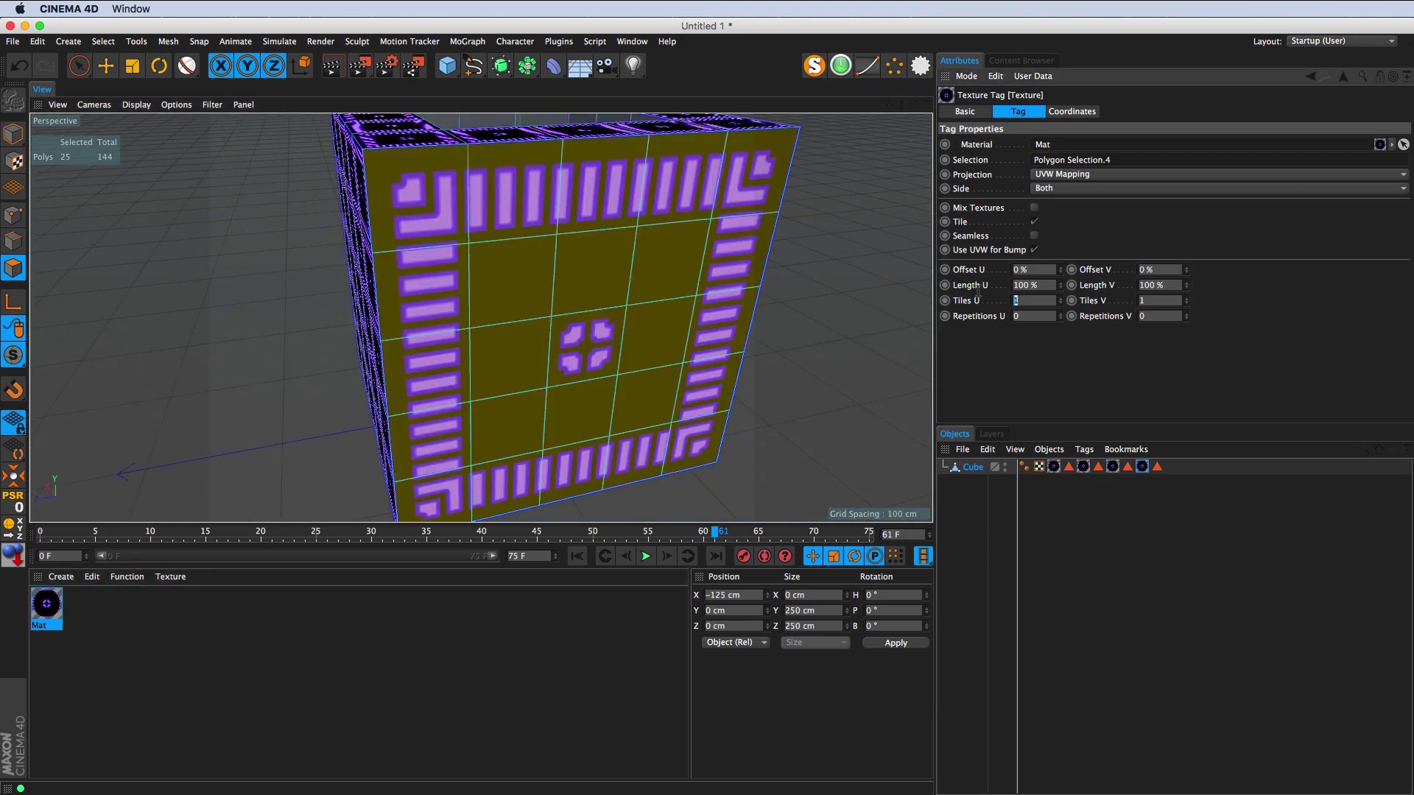
{"action": "type", "text": "5"}
{"action": "key", "text": "Tab"}
{"action": "type", "text": "5"}
{"action": "key", "text": "Return"}
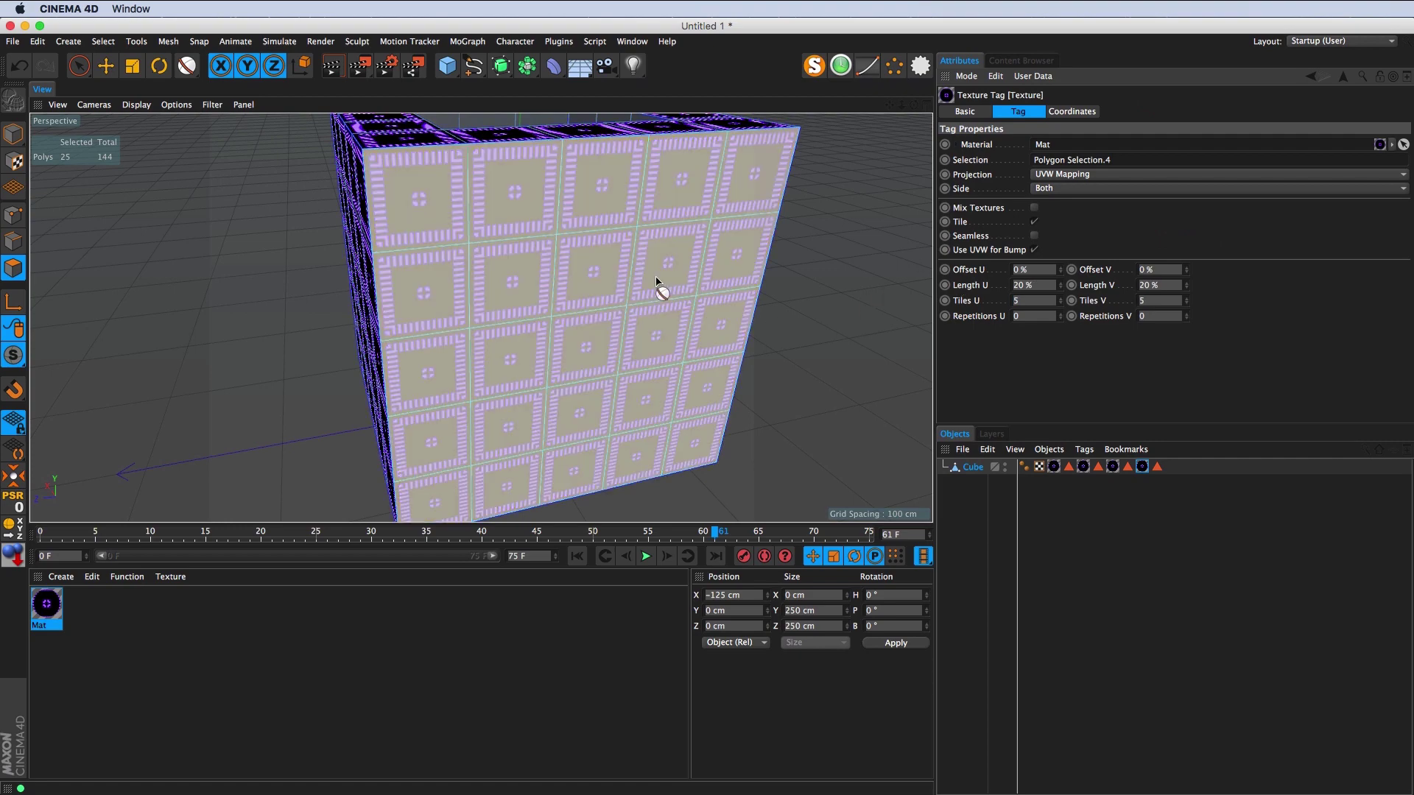
Step: Select the last side's 25 polygons and set its Mat tiling to 5 by 5
{"action": "scroll", "coordinate": [656, 284], "scroll_direction": "down", "scroll_amount": 5}
{"action": "mouse_move", "coordinate": [656, 284]}
{"action": "left_mouse_down"}
{"action": "mouse_move", "coordinate": [575, 251]}
{"action": "mouse_move", "coordinate": [726, 347]}
{"action": "mouse_move", "coordinate": [703, 373]}
{"action": "left_mouse_up"}
{"action": "left_click", "coordinate": [726, 347]}
{"action": "double_click", "coordinate": [1045, 301]}
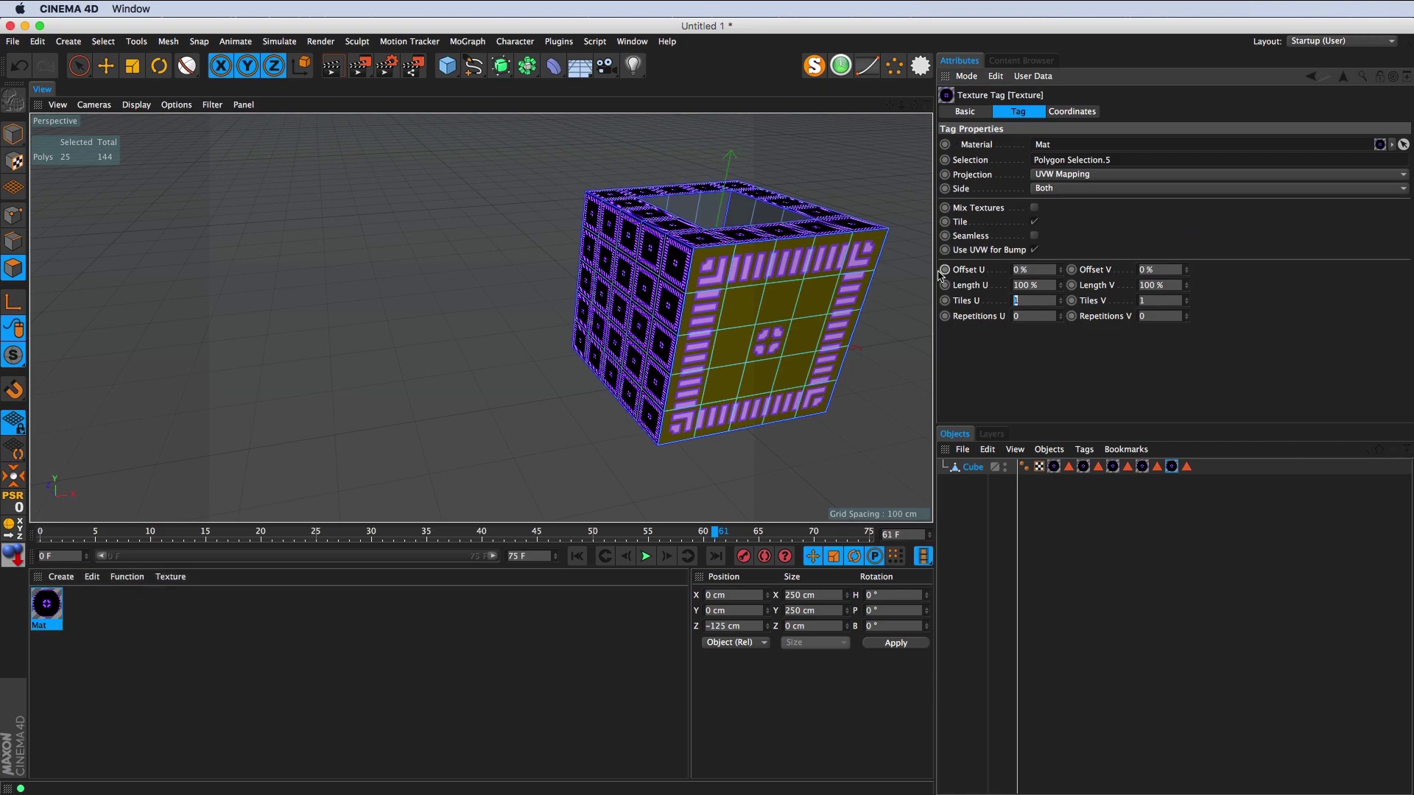
{"action": "type", "text": "5"}
{"action": "key", "text": "Tab"}
{"action": "type", "text": "5"}
{"action": "key", "text": "Return"}
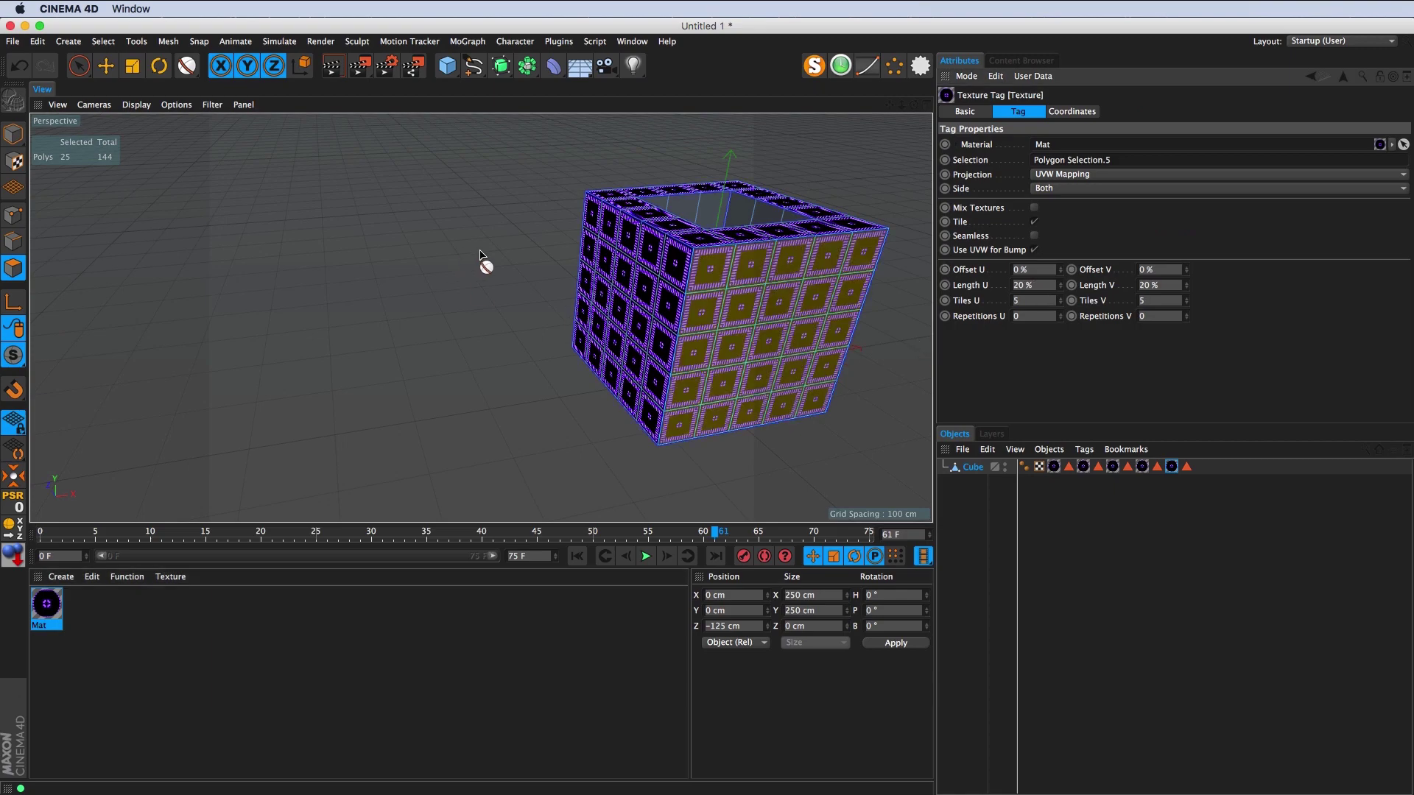
Step: Inspect the cube from below and inside, and enlarge the 3D view
{"action": "mouse_move", "coordinate": [489, 262]}
{"action": "left_mouse_down", "text": "alt"}
{"action": "mouse_move", "coordinate": [684, 131]}
{"action": "mouse_move", "coordinate": [510, 315]}
{"action": "mouse_move", "coordinate": [566, 377]}
{"action": "left_mouse_up", "text": "alt"}
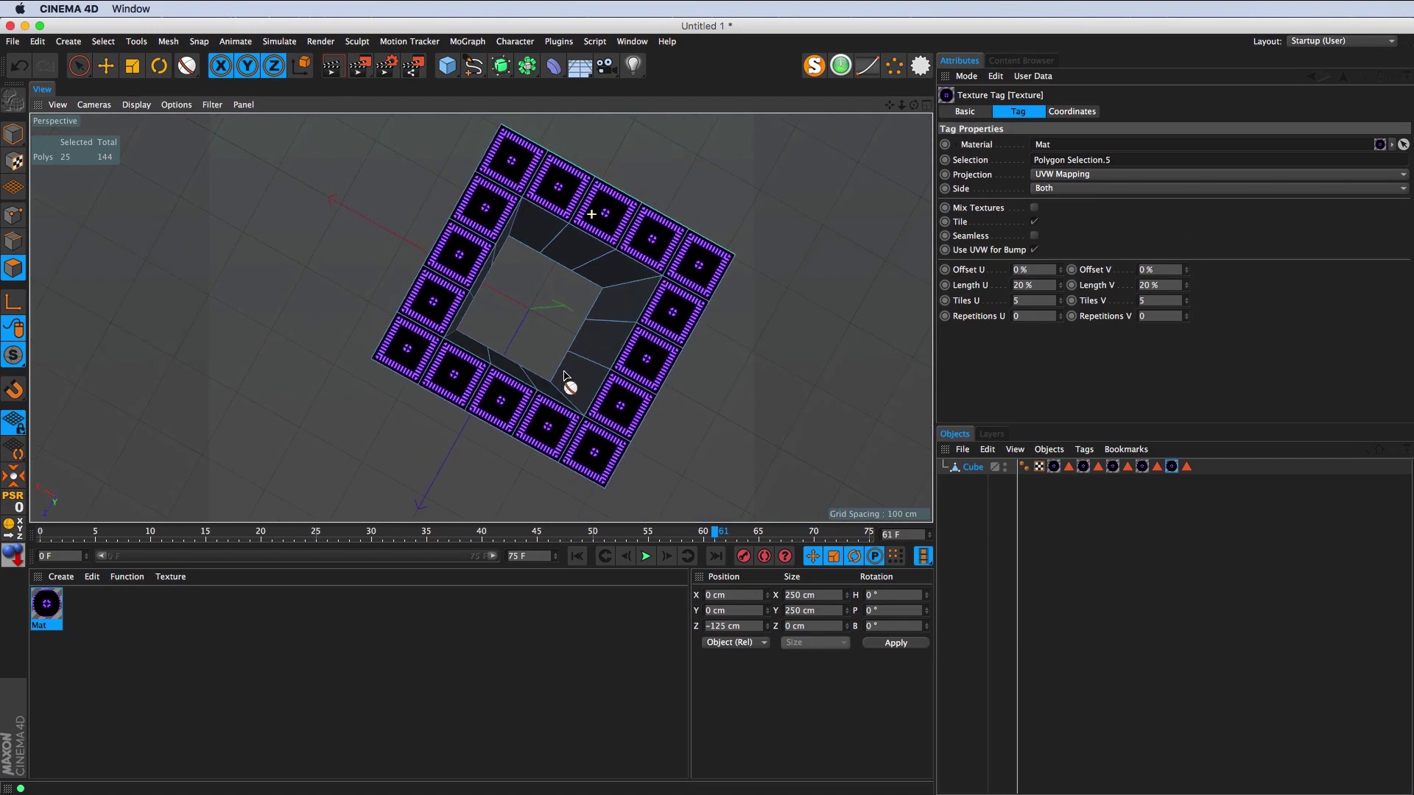
{"action": "mouse_move", "coordinate": [531, 304]}
{"action": "left_mouse_down", "text": "alt"}
{"action": "mouse_move", "coordinate": [569, 249]}
{"action": "mouse_move", "coordinate": [542, 273]}
{"action": "mouse_move", "coordinate": [661, 318]}
{"action": "left_mouse_up", "text": "alt"}
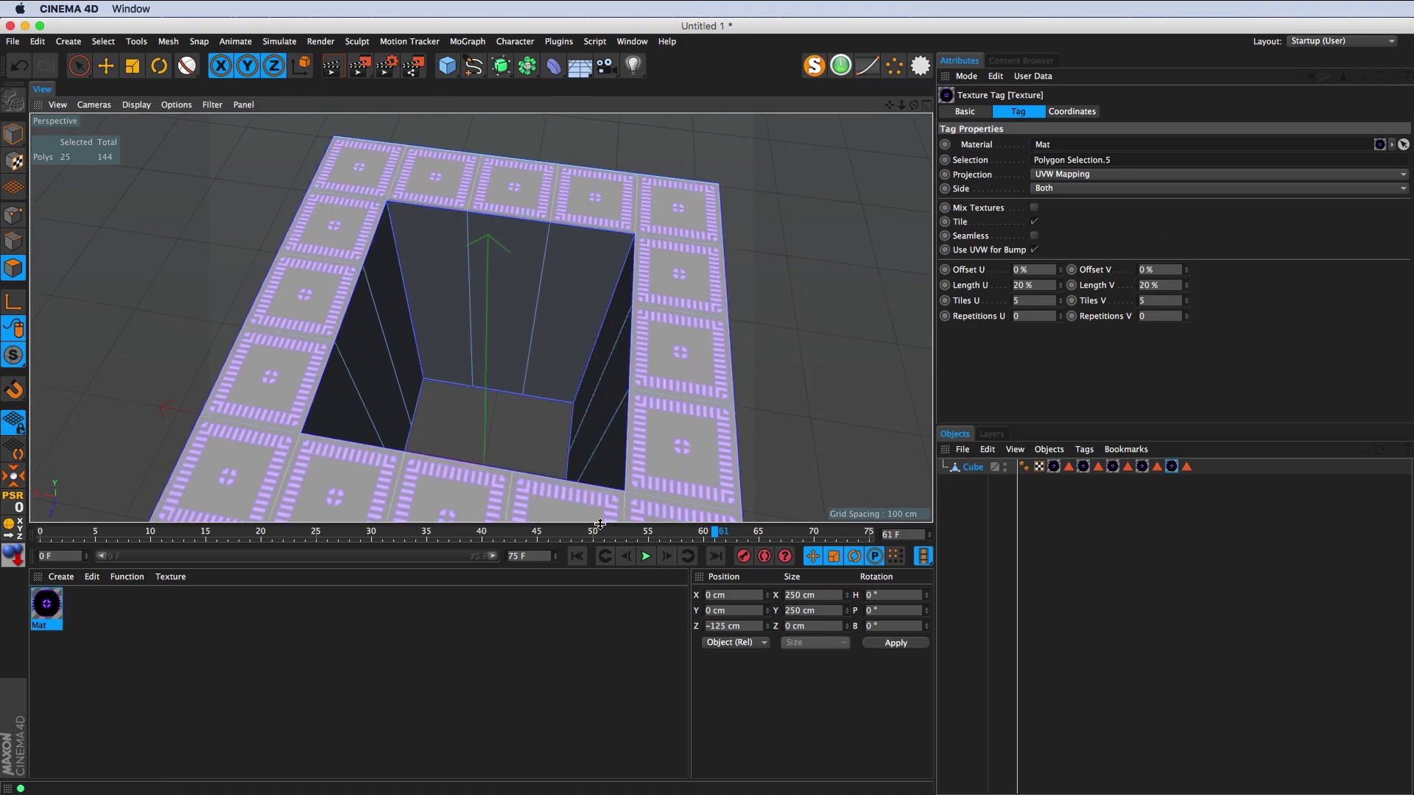
{"action": "left_click_drag", "start_coordinate": [615, 525], "coordinate": [604, 617]}
{"action": "left_click_drag", "start_coordinate": [599, 618], "coordinate": [599, 608]}
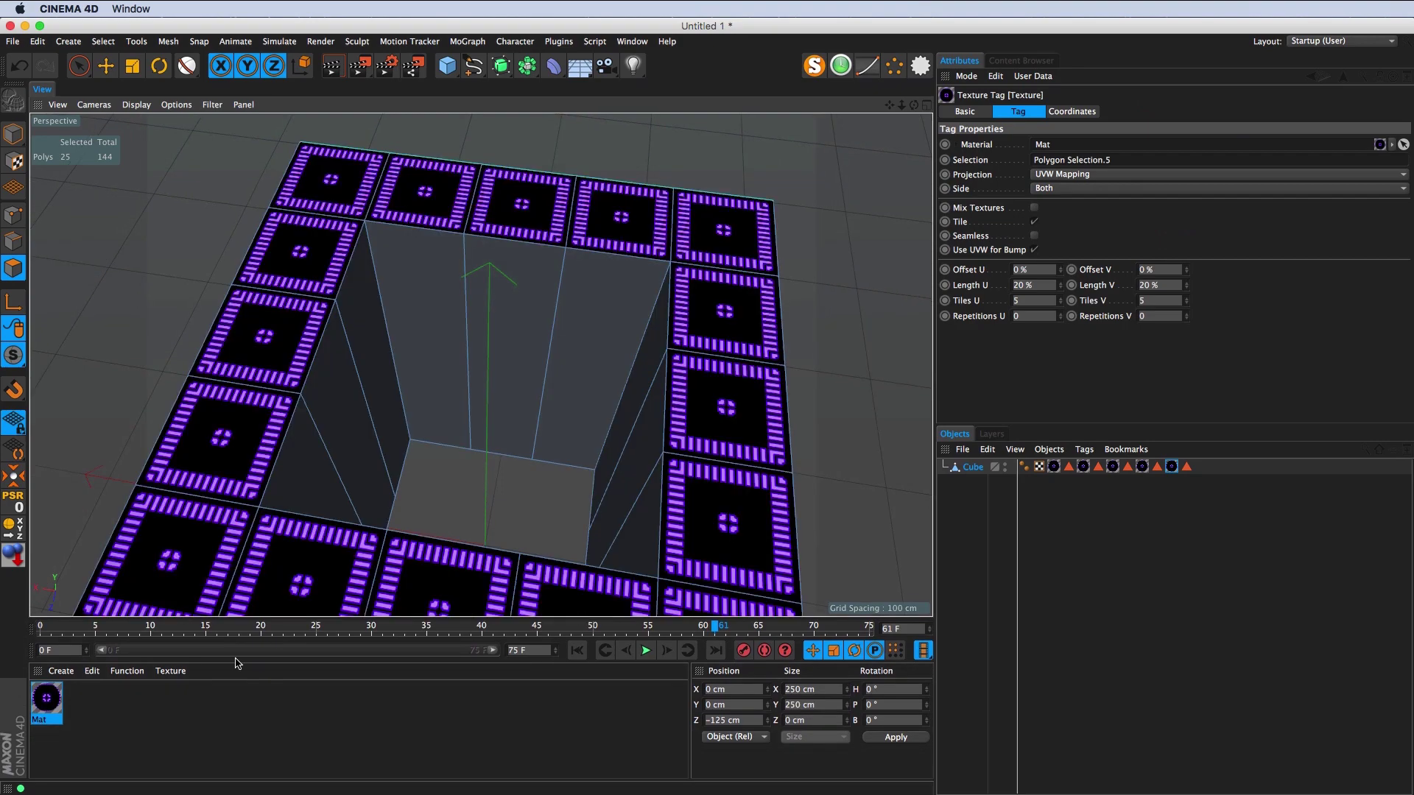
{"action": "left_click_drag", "start_coordinate": [365, 619], "coordinate": [365, 645]}
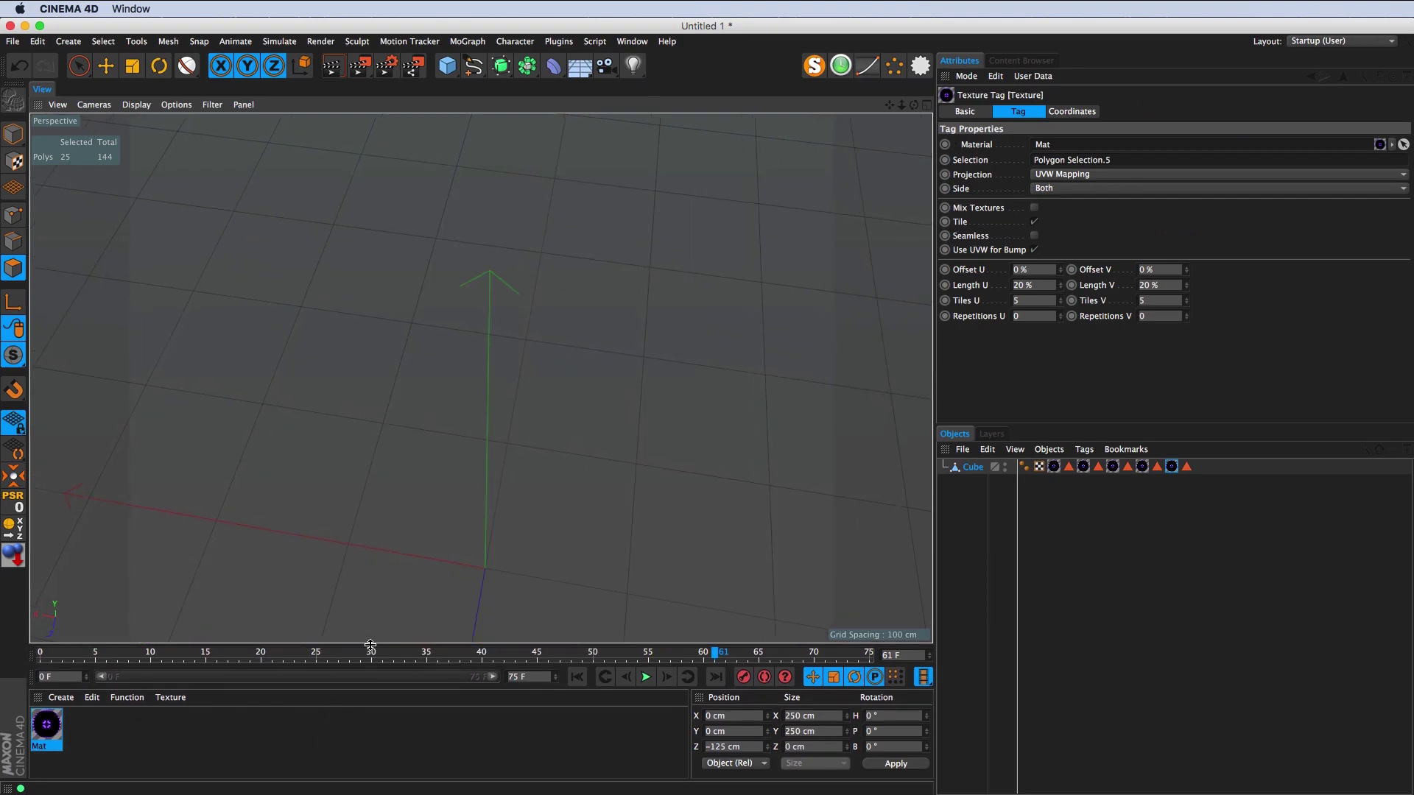
{"action": "left_click_drag", "start_coordinate": [430, 528], "coordinate": [167, 591]}
Step: Rename Mat to Tex_01, duplicate it, and name the copy Tex_02
{"action": "left_click", "coordinate": [94, 764]}
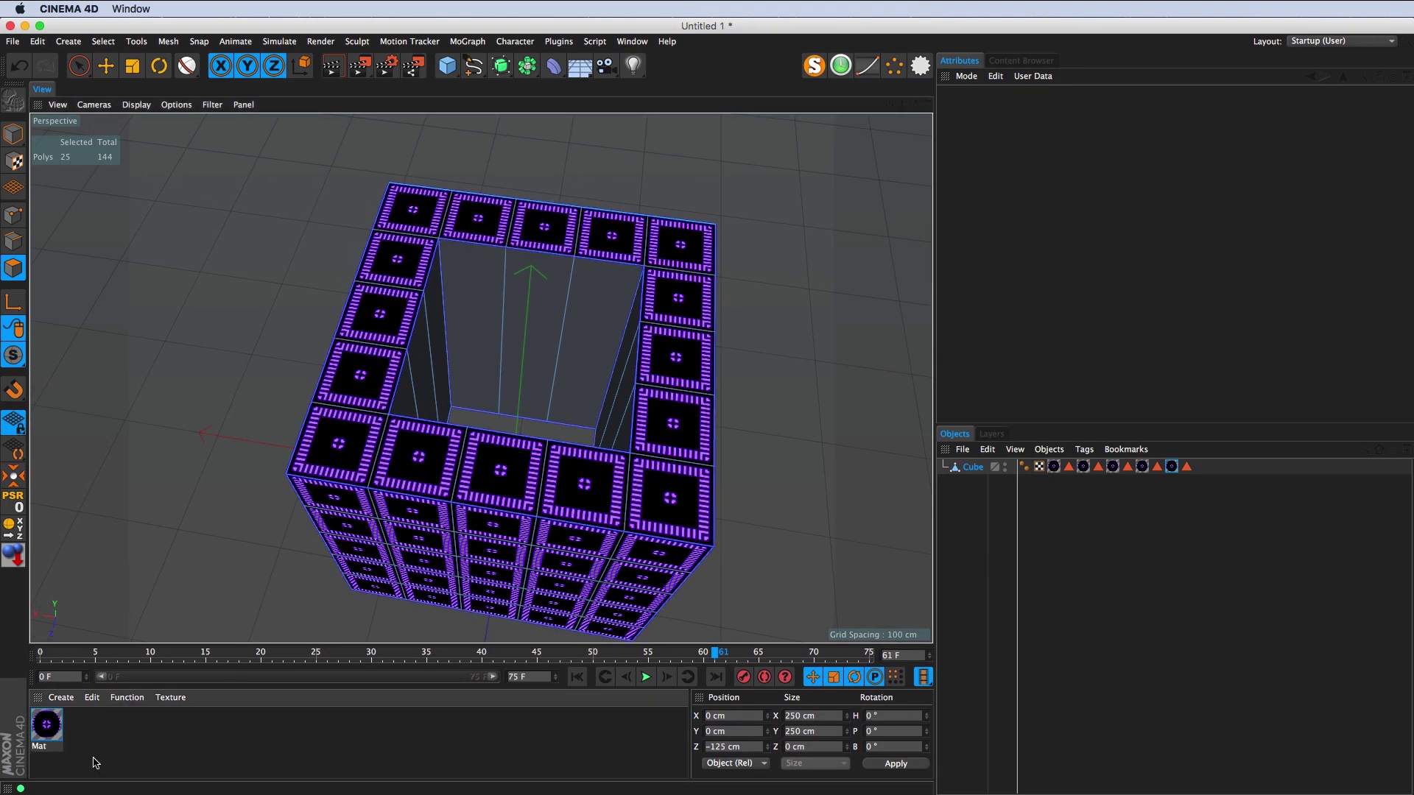
{"action": "double_click", "coordinate": [52, 748]}
{"action": "type", "text": "ex_01"}
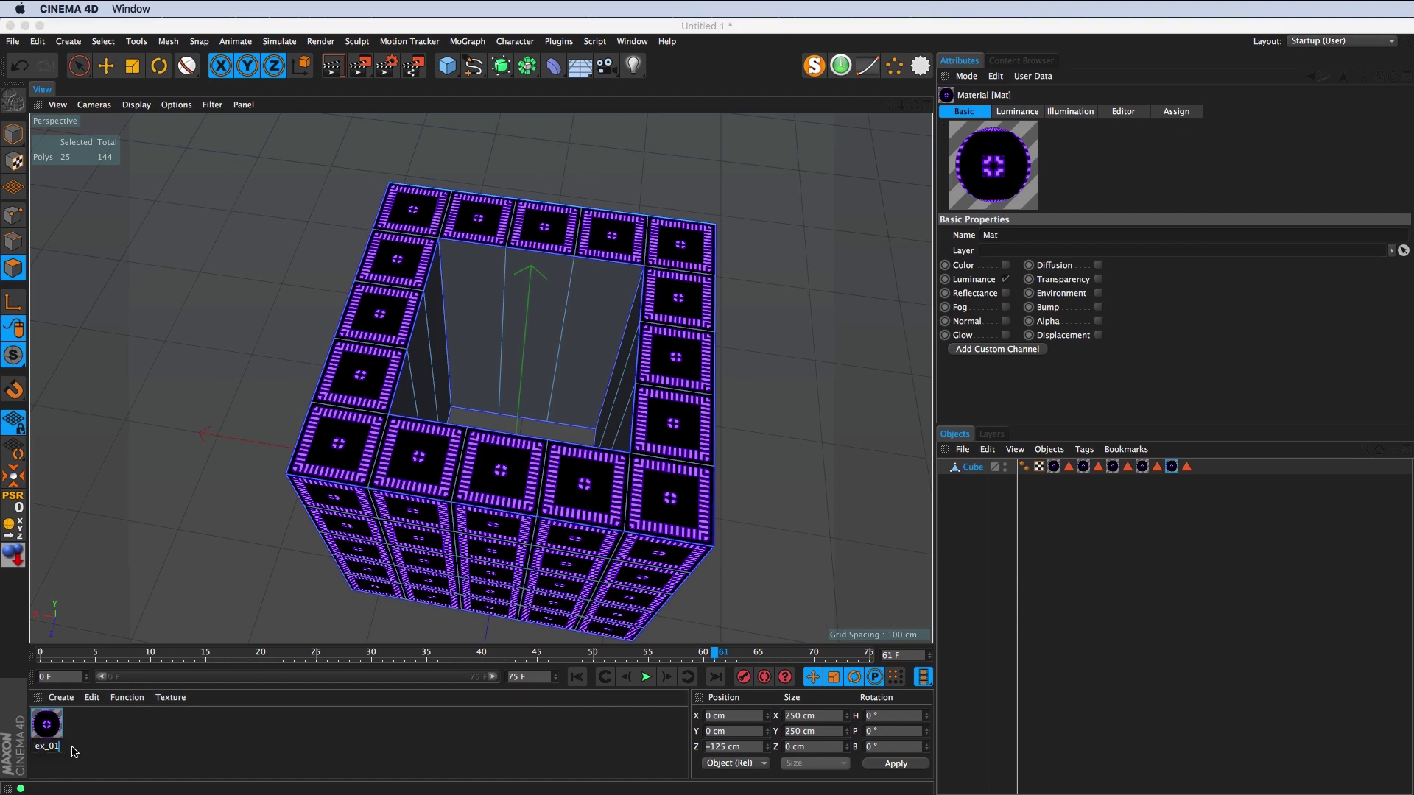
{"action": "left_click", "coordinate": [74, 751]}
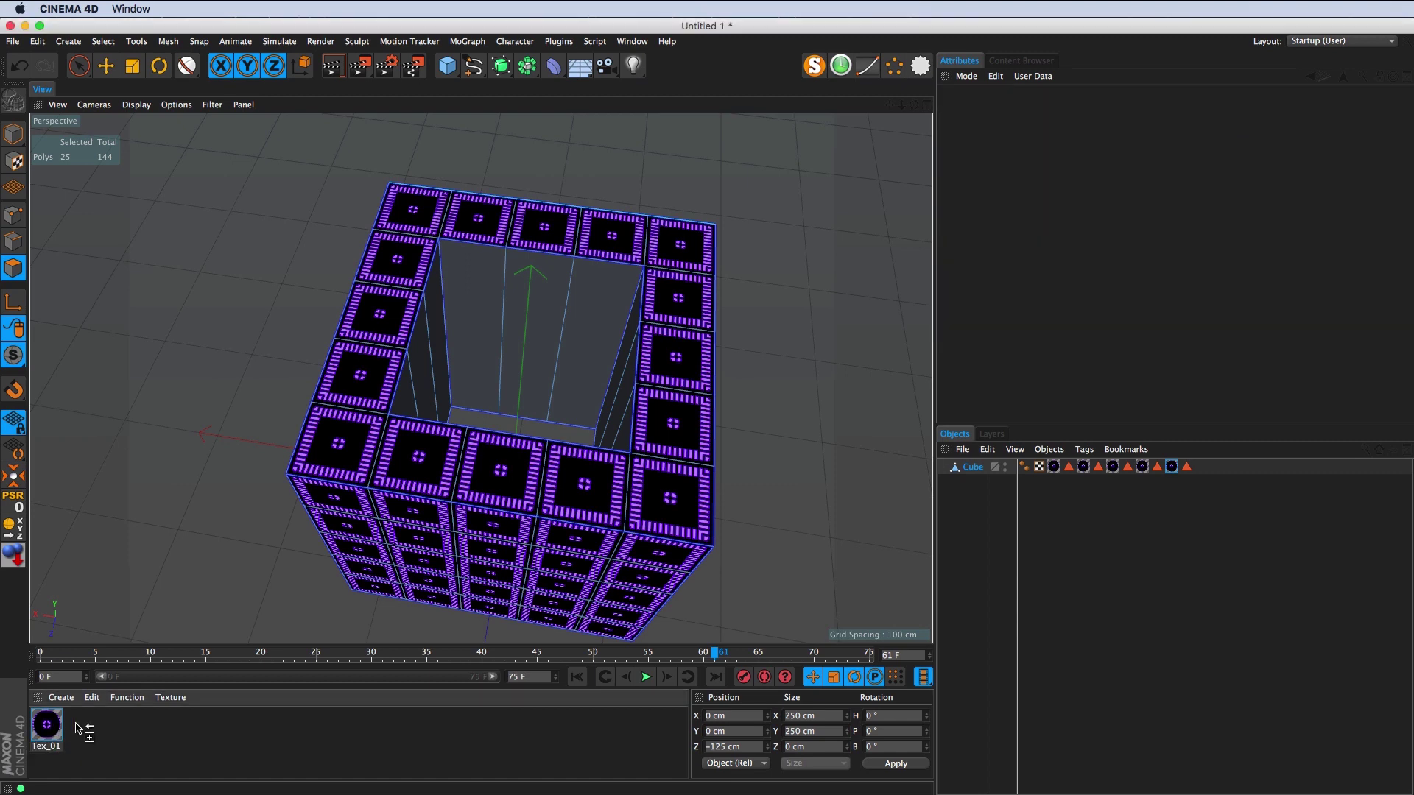
{"action": "left_click_drag", "start_coordinate": [77, 729], "coordinate": [57, 750]}
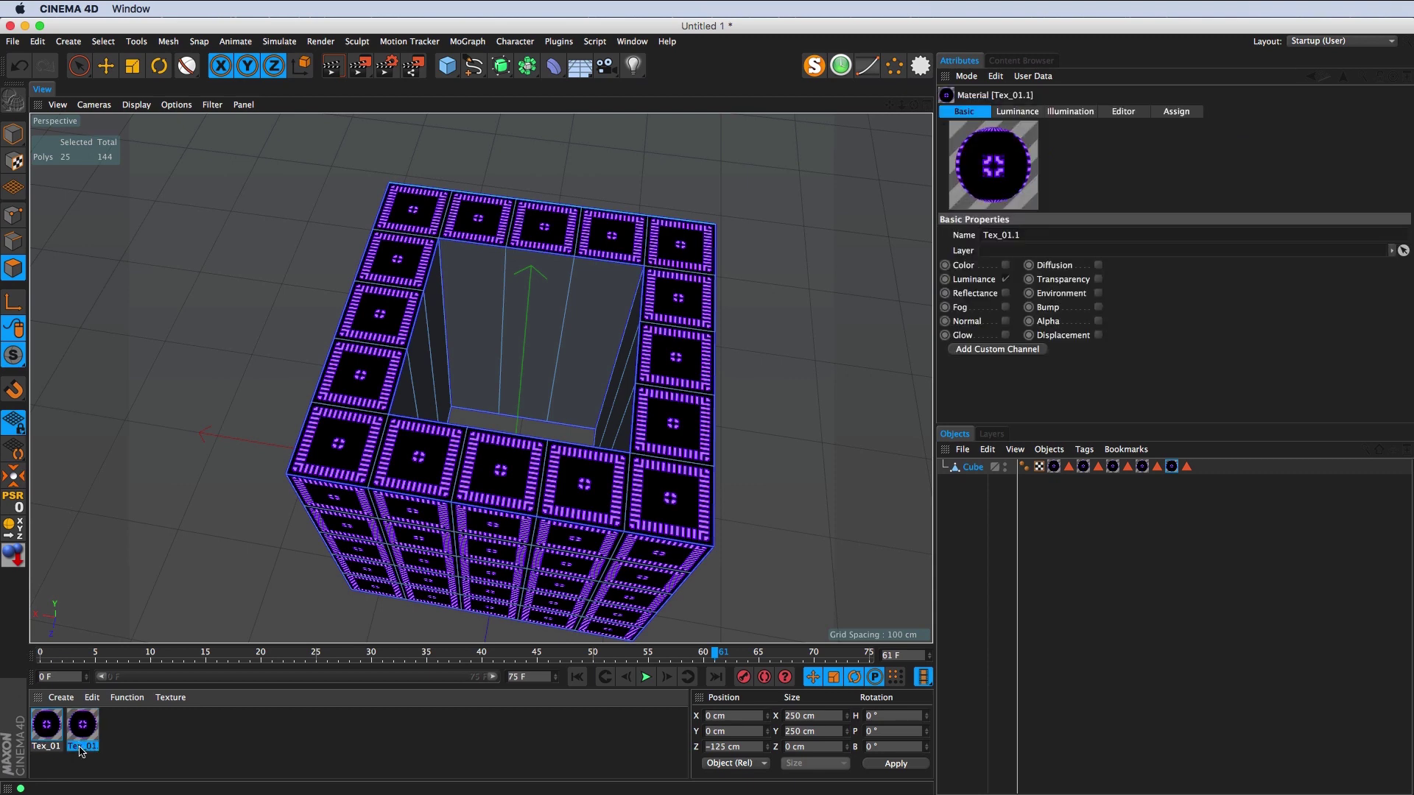
{"action": "double_click", "coordinate": [82, 748]}
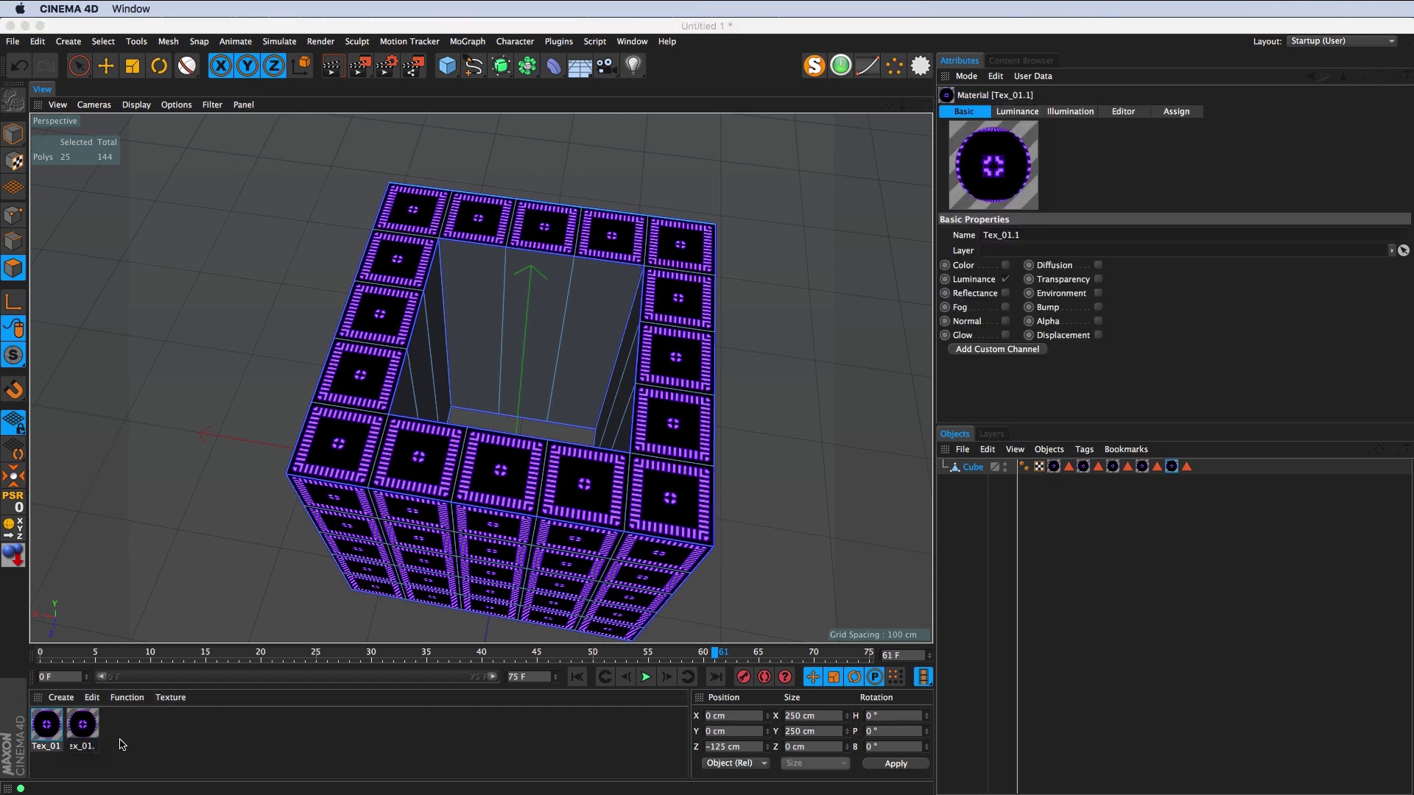
{"action": "left_click", "coordinate": [184, 758]}
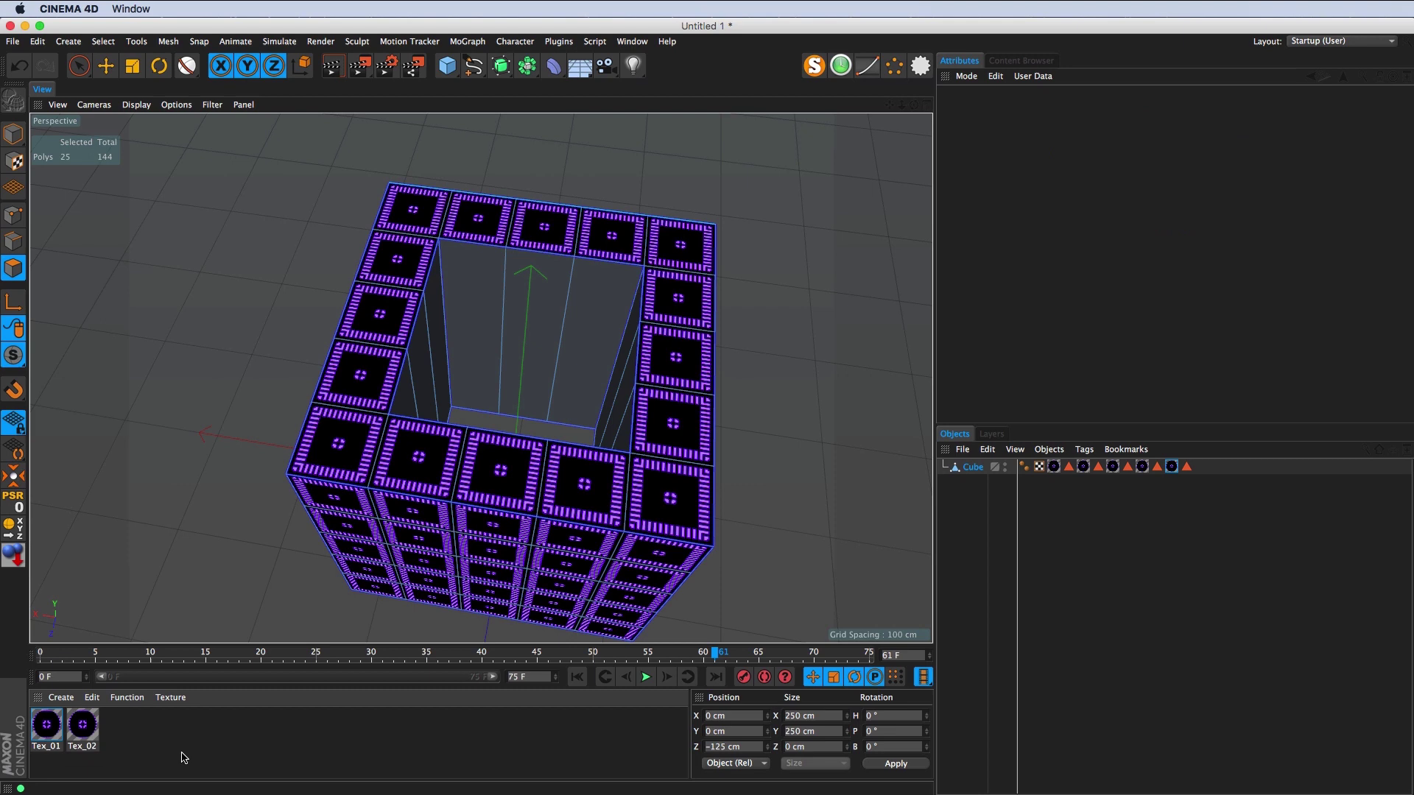
Step: Load Tex_02.mov as Tex_02's luminance texture and close the Material Editor
{"action": "double_click", "coordinate": [94, 727]}
{"action": "left_click", "coordinate": [234, 301]}
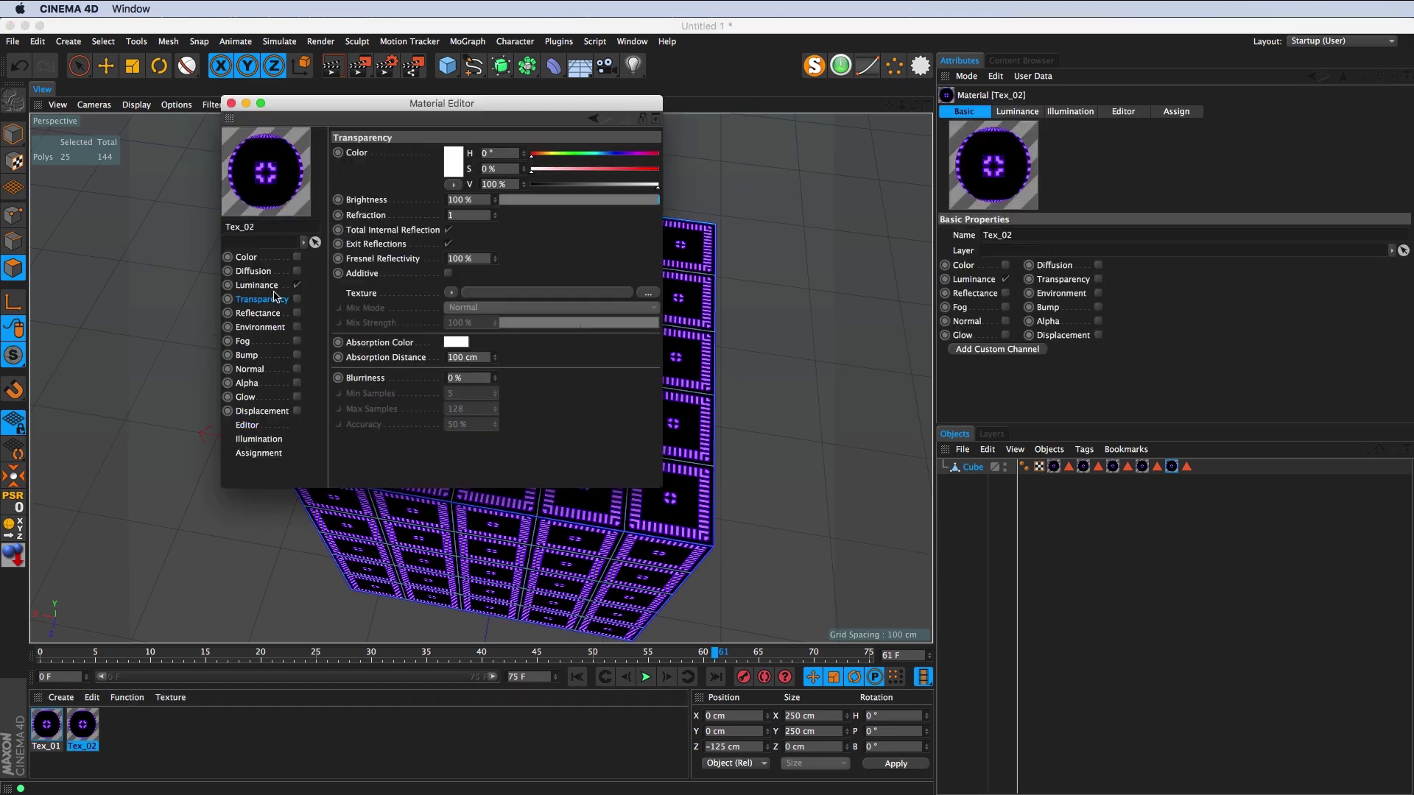
{"action": "left_click", "coordinate": [257, 283]}
{"action": "left_click", "coordinate": [560, 220]}
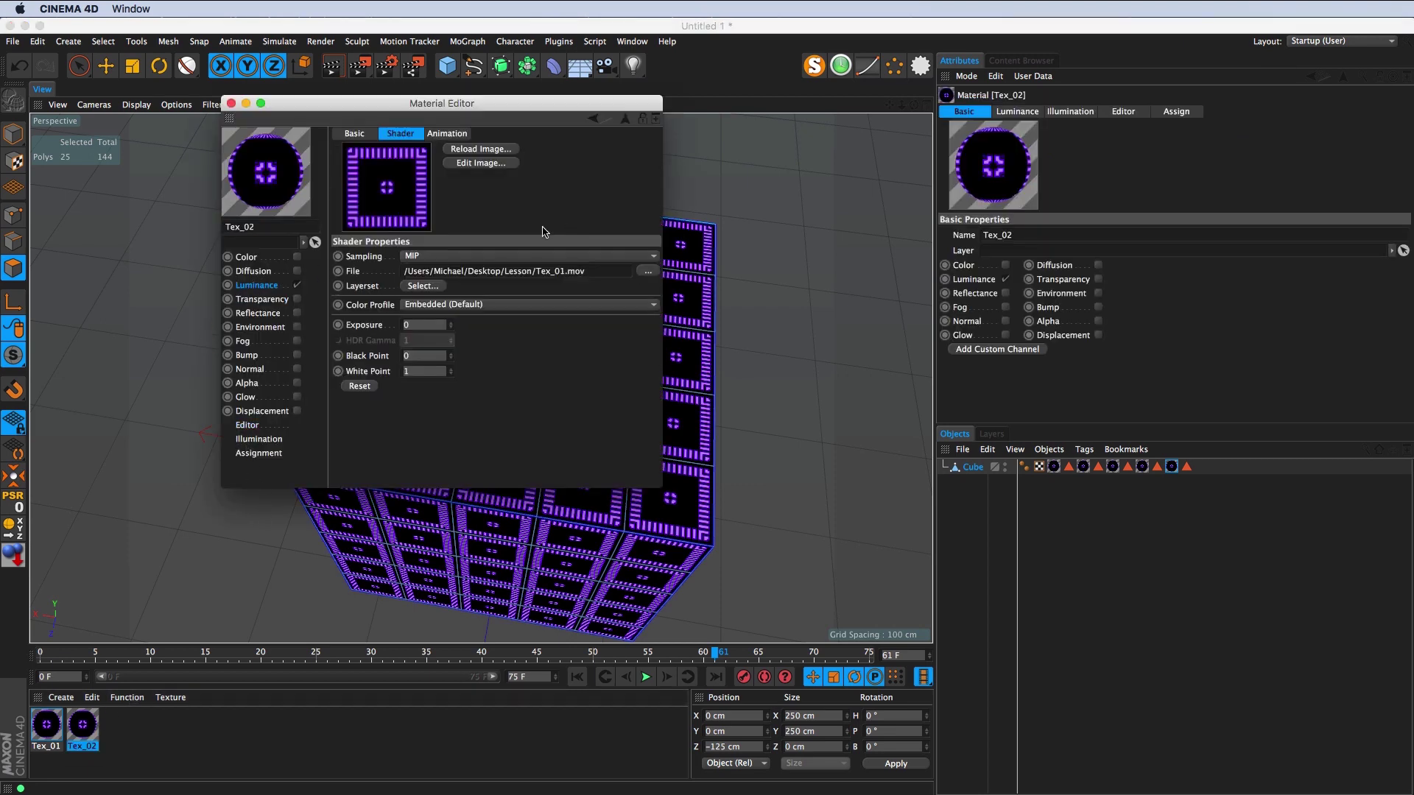
{"action": "left_click", "coordinate": [650, 271]}
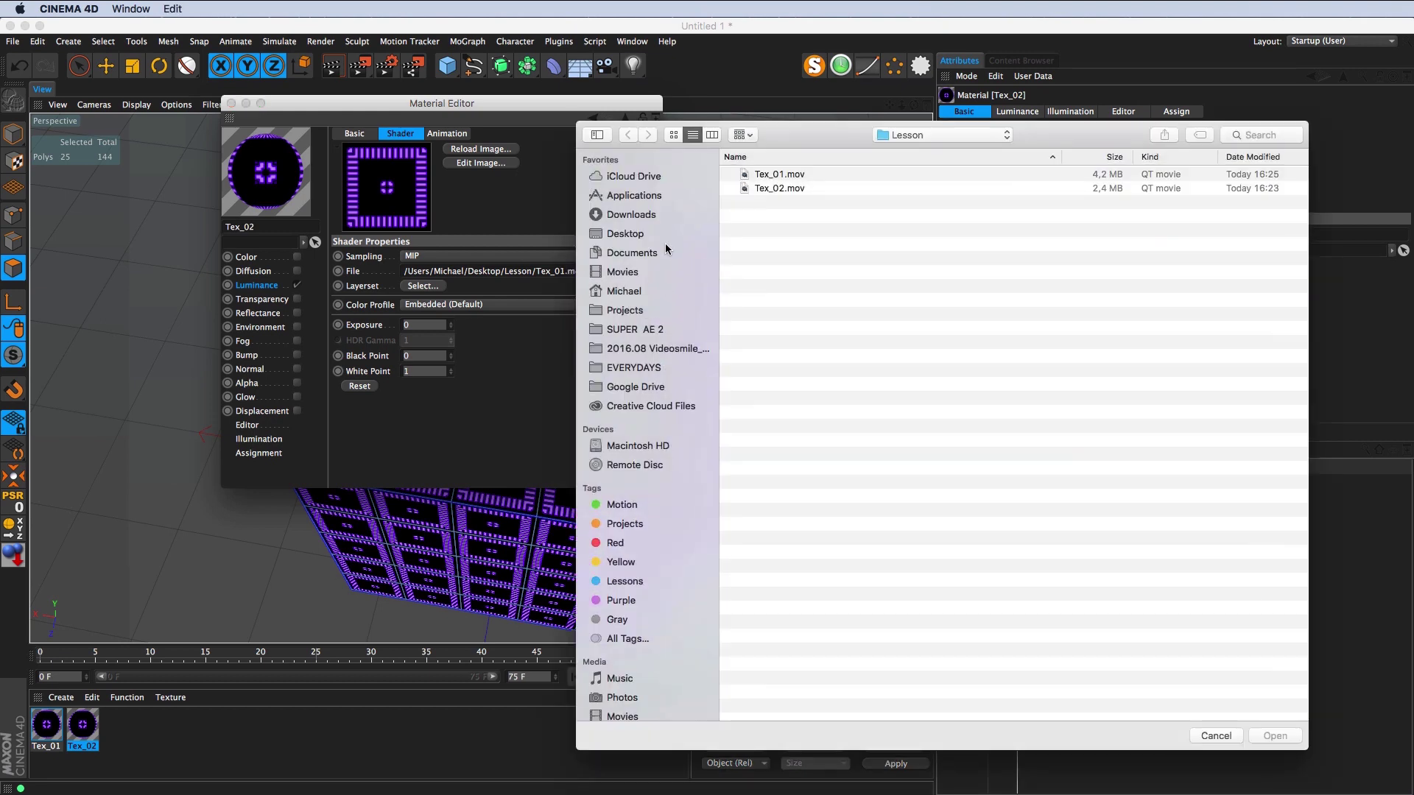
{"action": "left_click", "coordinate": [778, 190]}
{"action": "left_click", "coordinate": [1274, 736]}
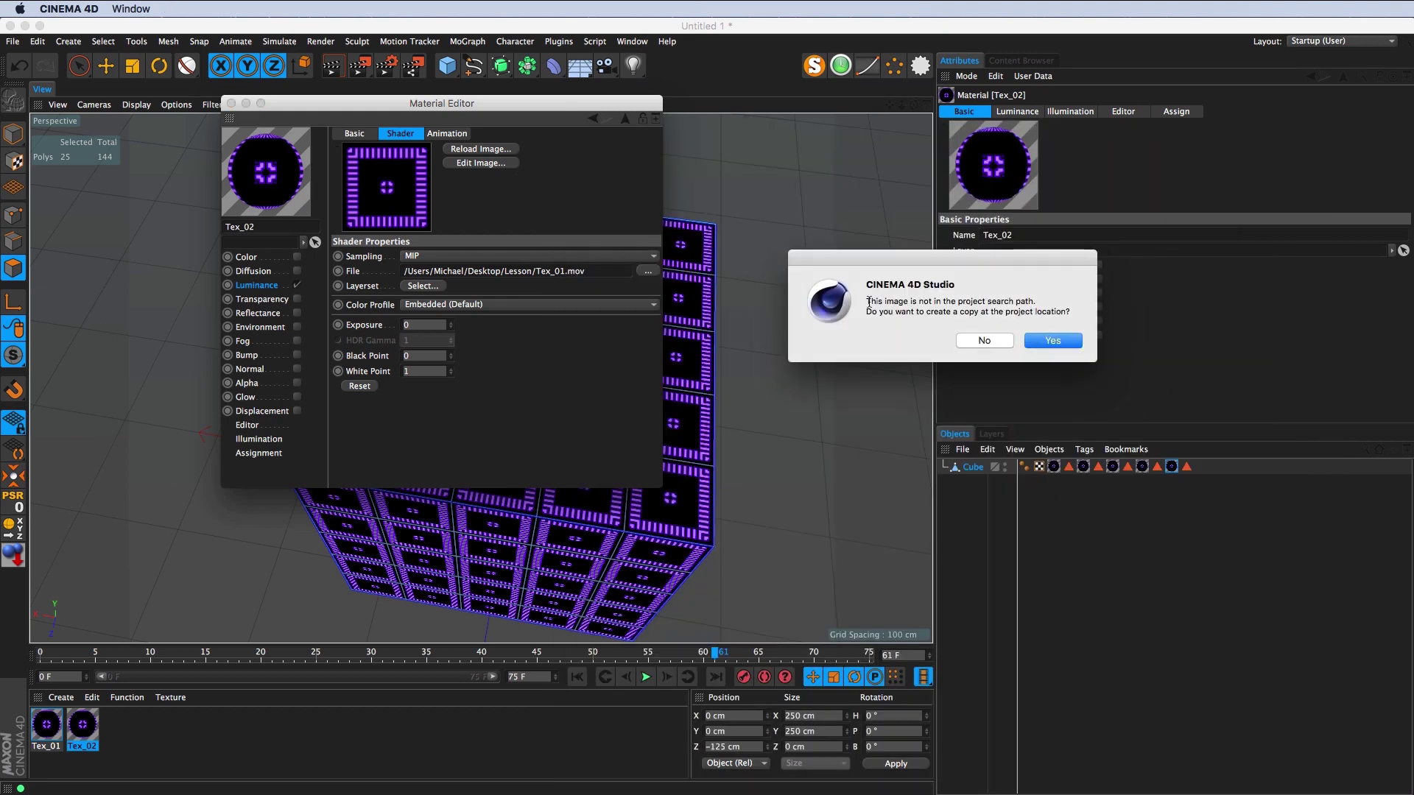
{"action": "left_click", "coordinate": [997, 344]}
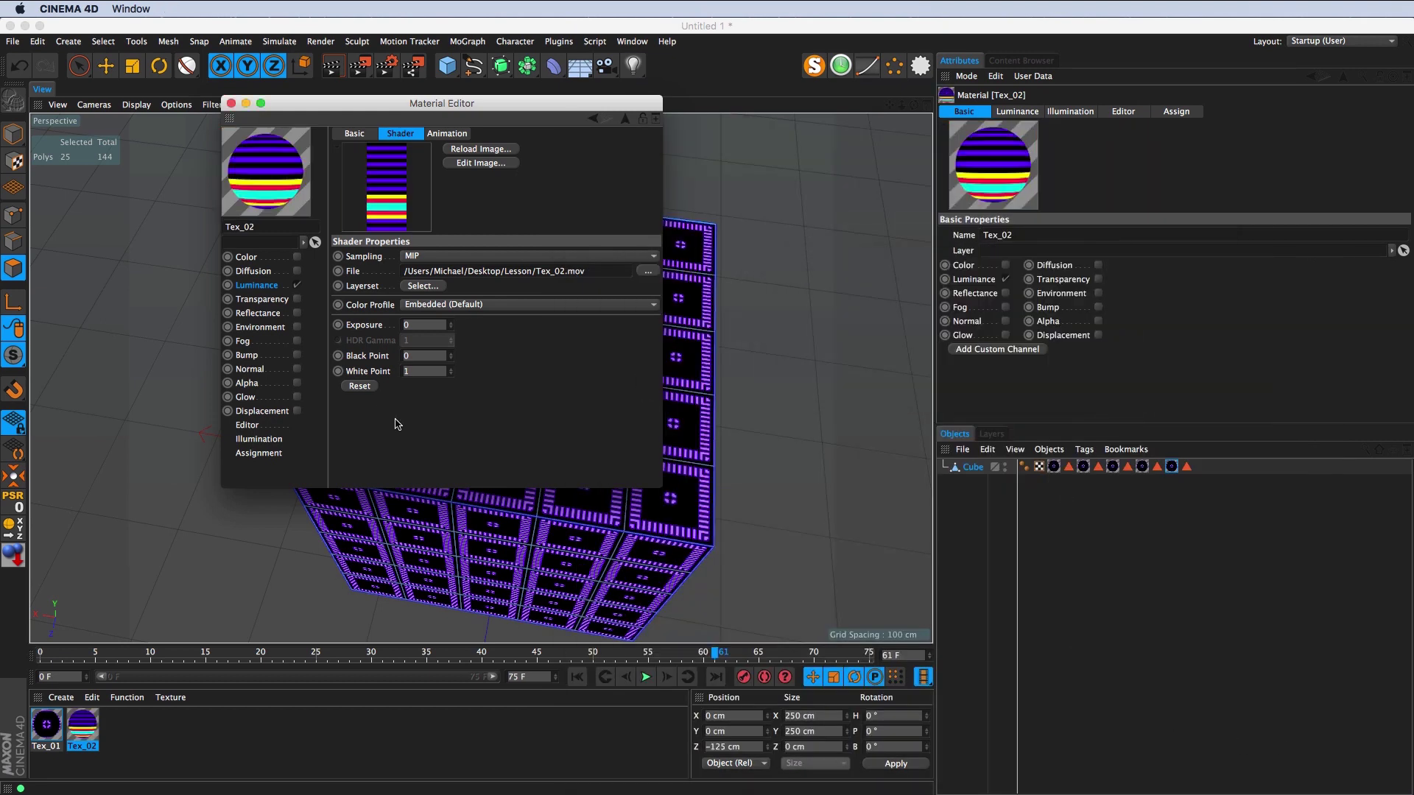
{"action": "left_click", "coordinate": [232, 103]}
Step: Loop-select the ring of inner-wall polygons and apply Tex_02 to them
{"action": "left_click", "coordinate": [974, 467]}
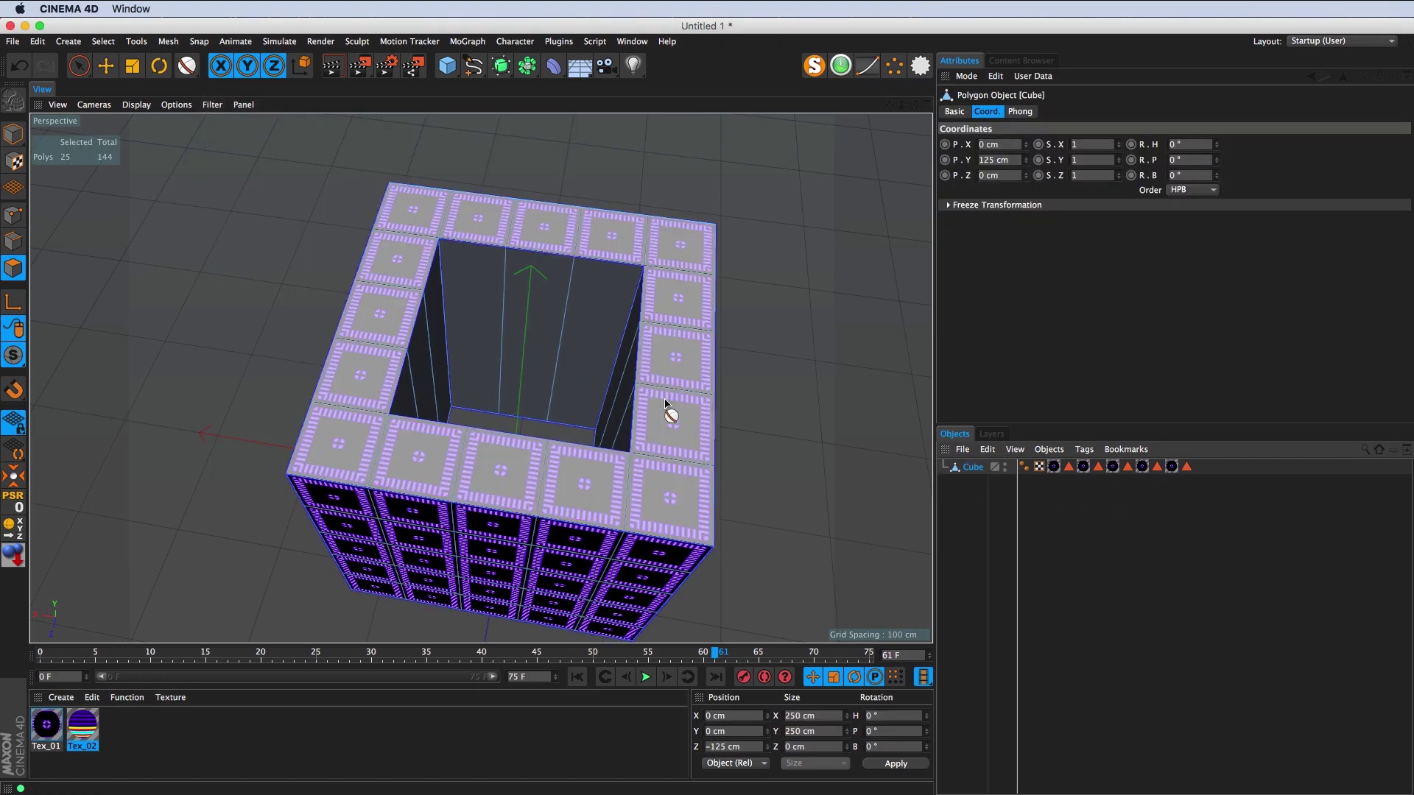
{"action": "left_click_drag", "start_coordinate": [665, 403], "coordinate": [487, 356]}
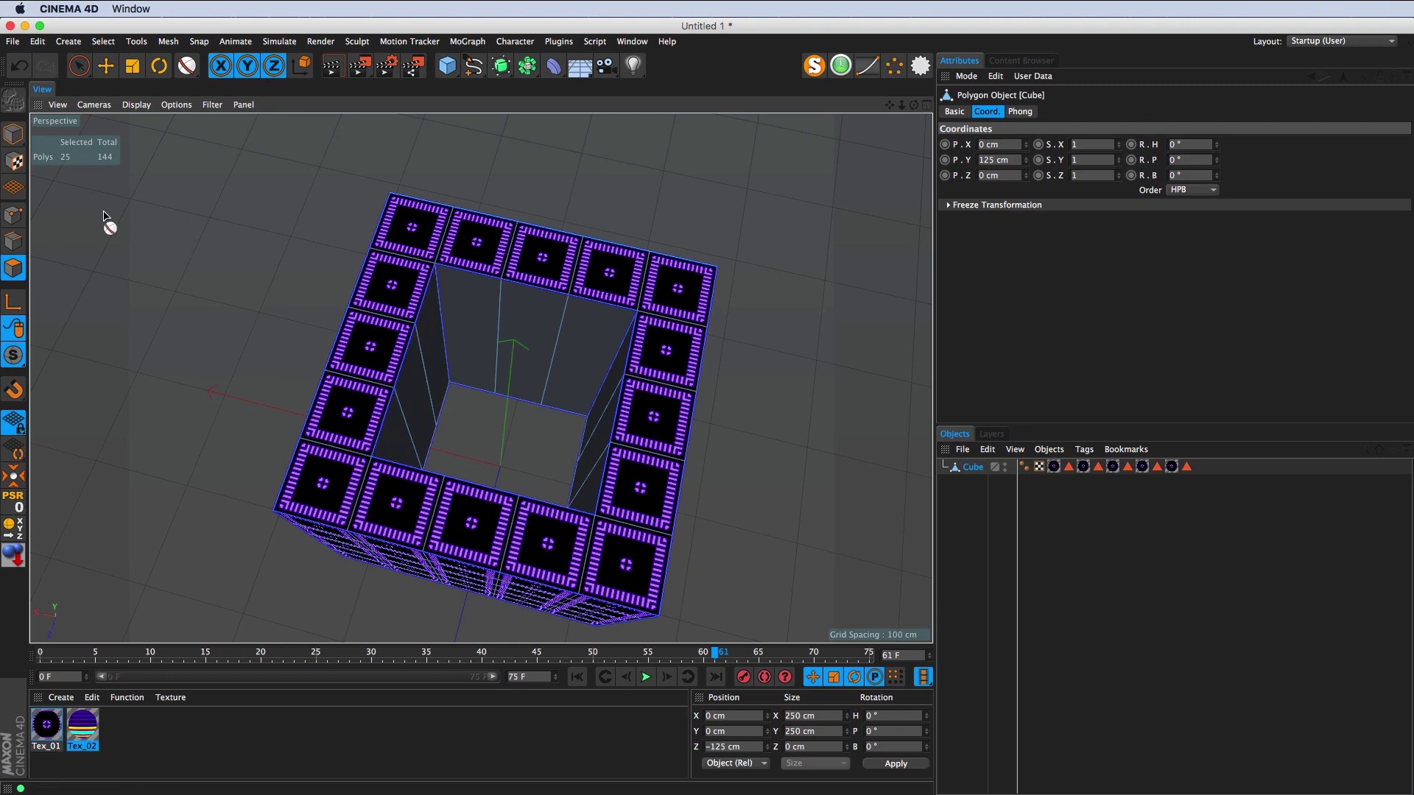
{"action": "key", "text": "u"}
{"action": "key", "text": "l"}
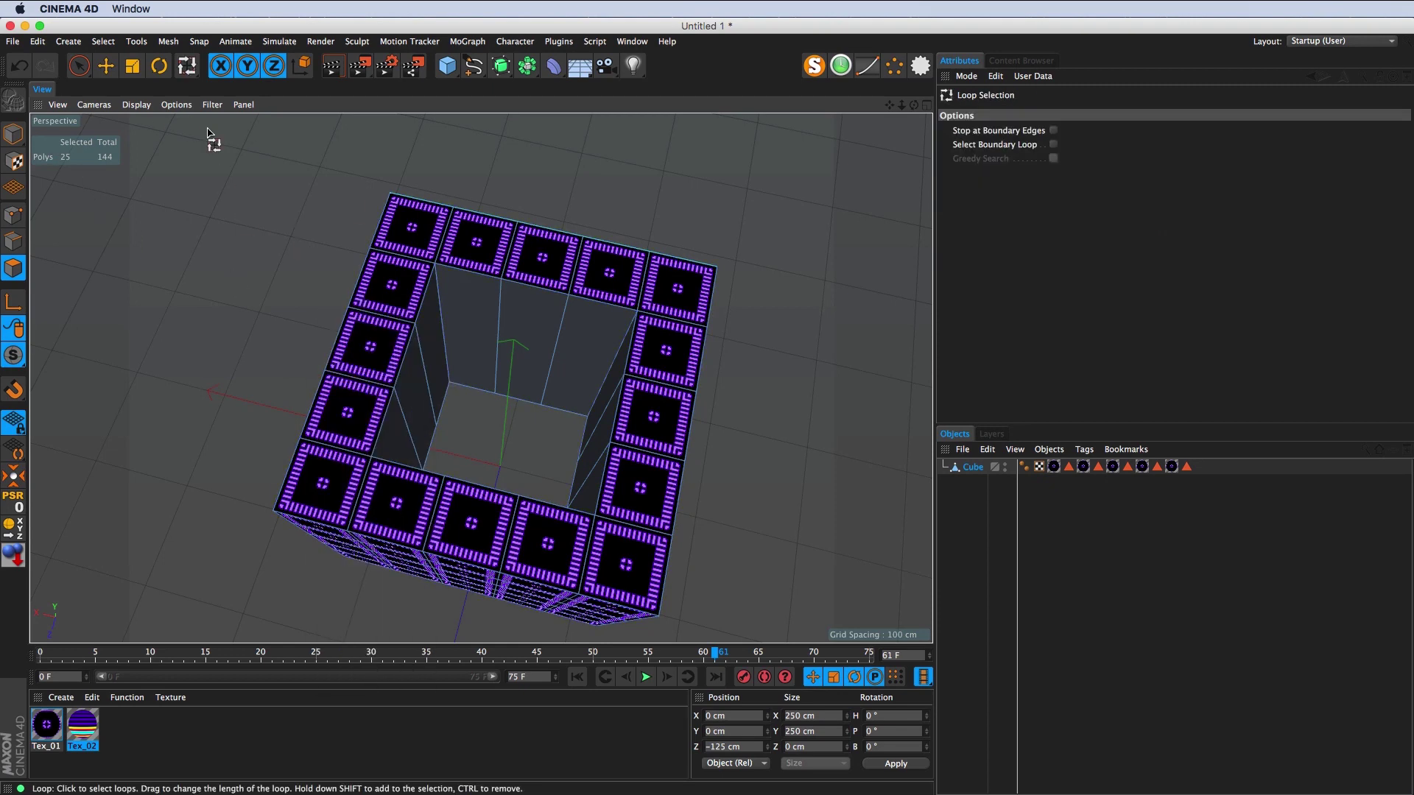
{"action": "key", "text": "u"}
{"action": "left_click", "coordinate": [205, 146]}
{"action": "left_click_drag", "start_coordinate": [280, 198], "coordinate": [479, 316], "text": "alt"}
{"action": "left_click", "coordinate": [479, 328]}
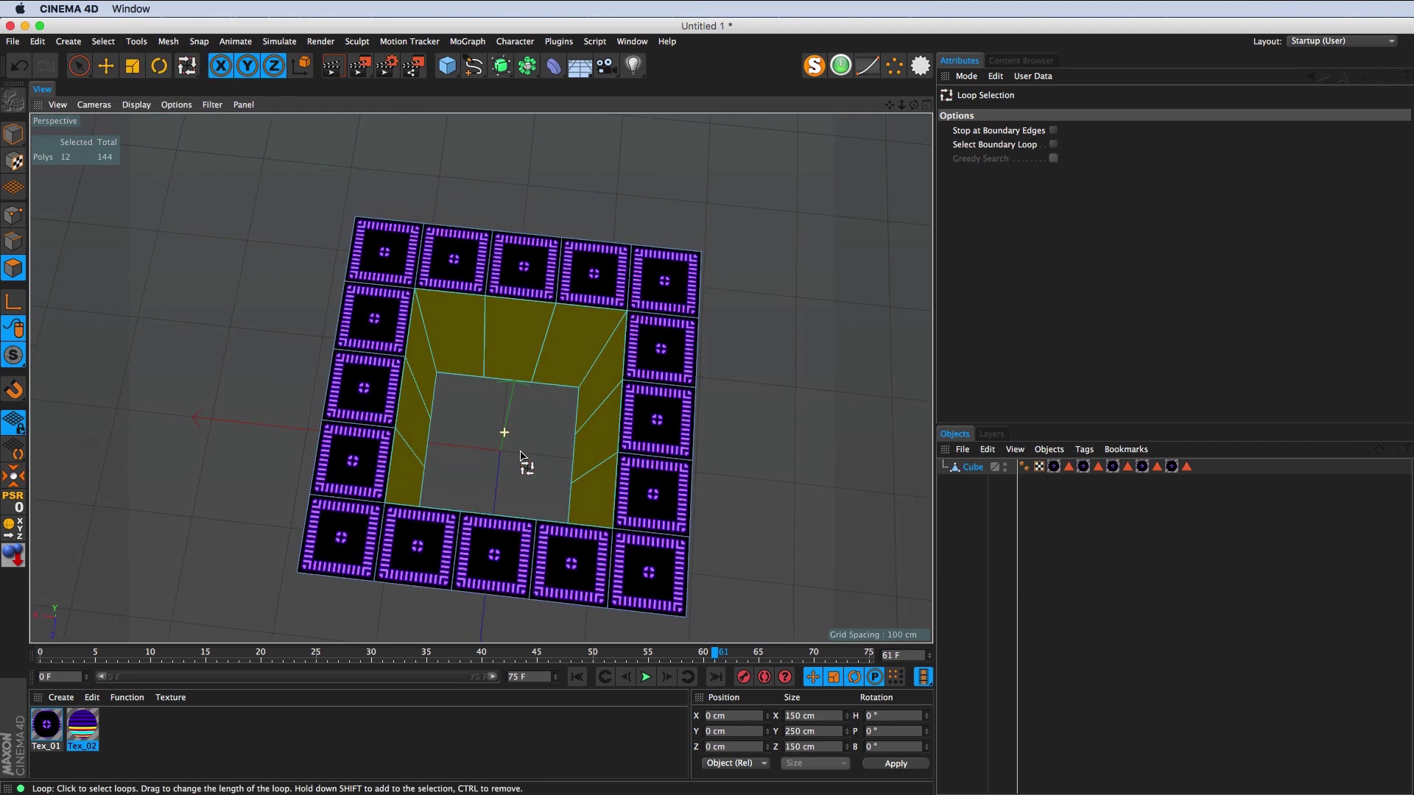
{"action": "left_click_drag", "start_coordinate": [82, 726], "coordinate": [493, 344]}
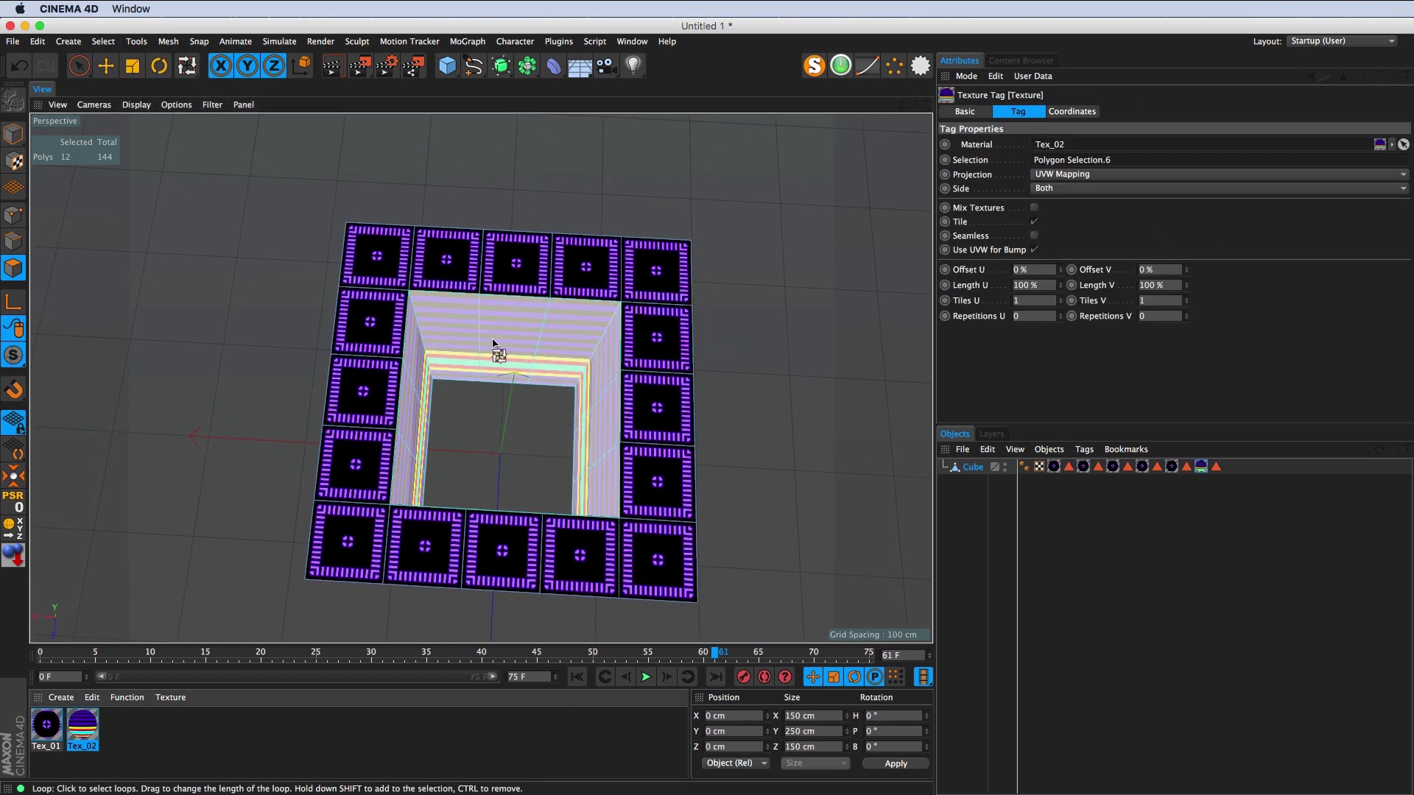
Step: Play the animation to preview the textured inner walls, then stop
{"action": "left_click_drag", "start_coordinate": [479, 404], "coordinate": [491, 427], "text": "alt"}
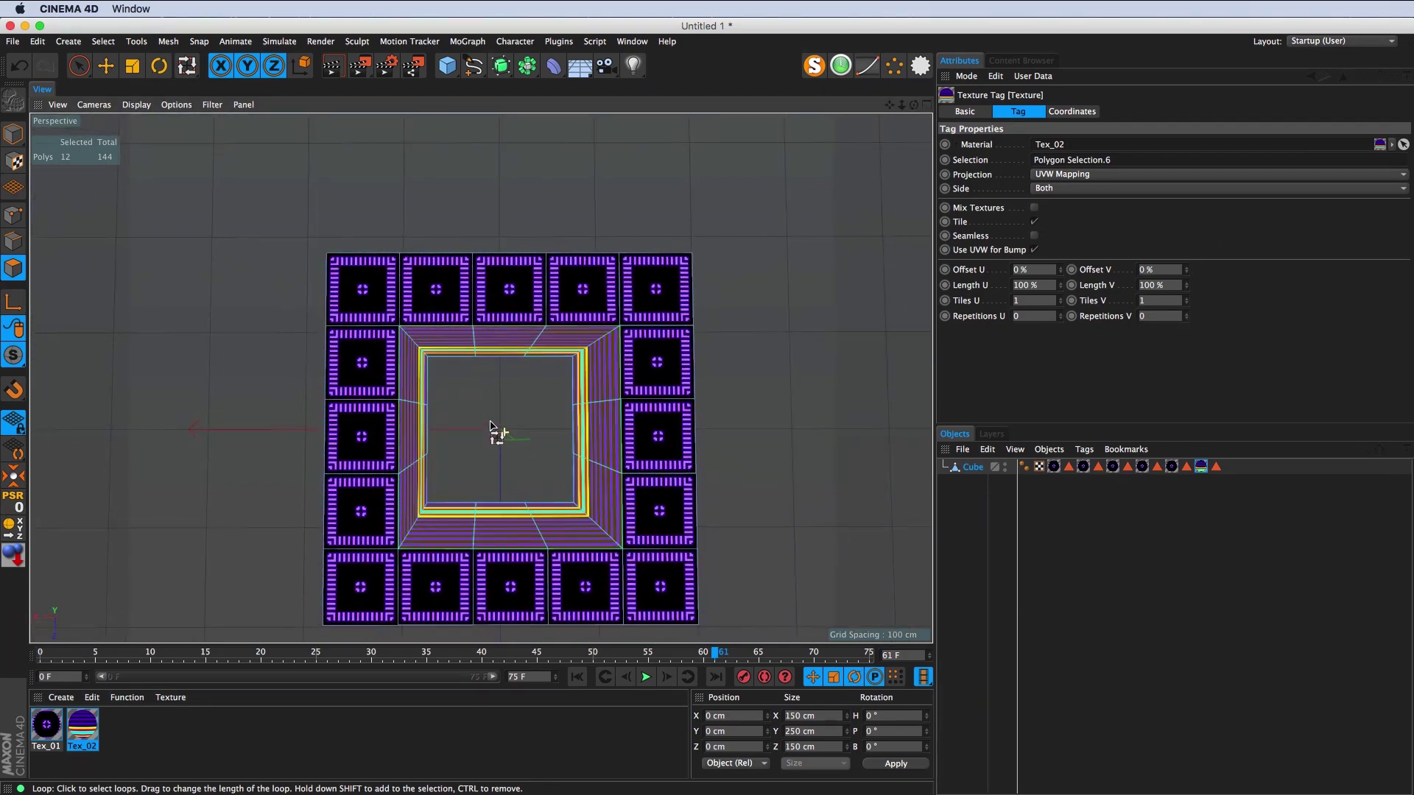
{"action": "left_click", "coordinate": [647, 678]}
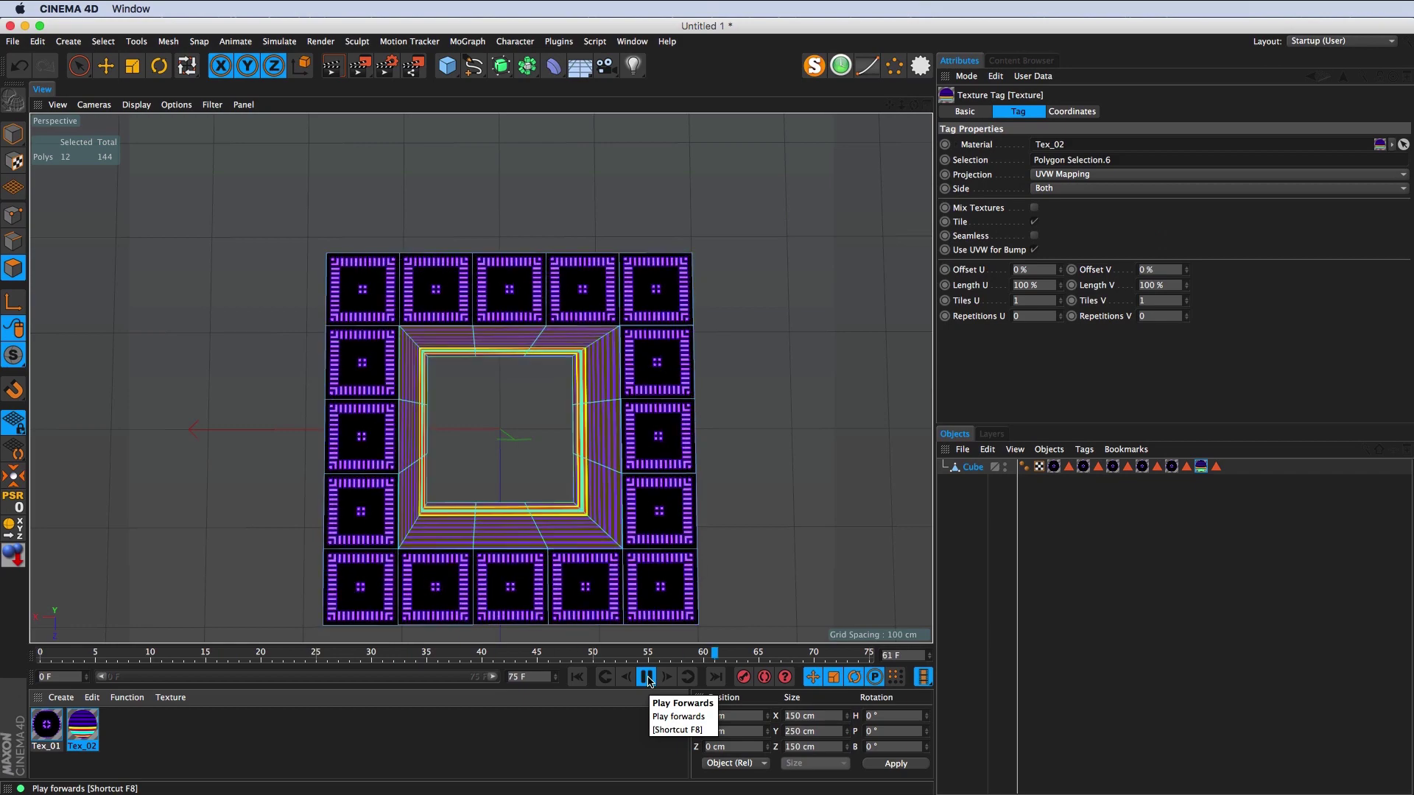
{"action": "left_click", "coordinate": [647, 678]}
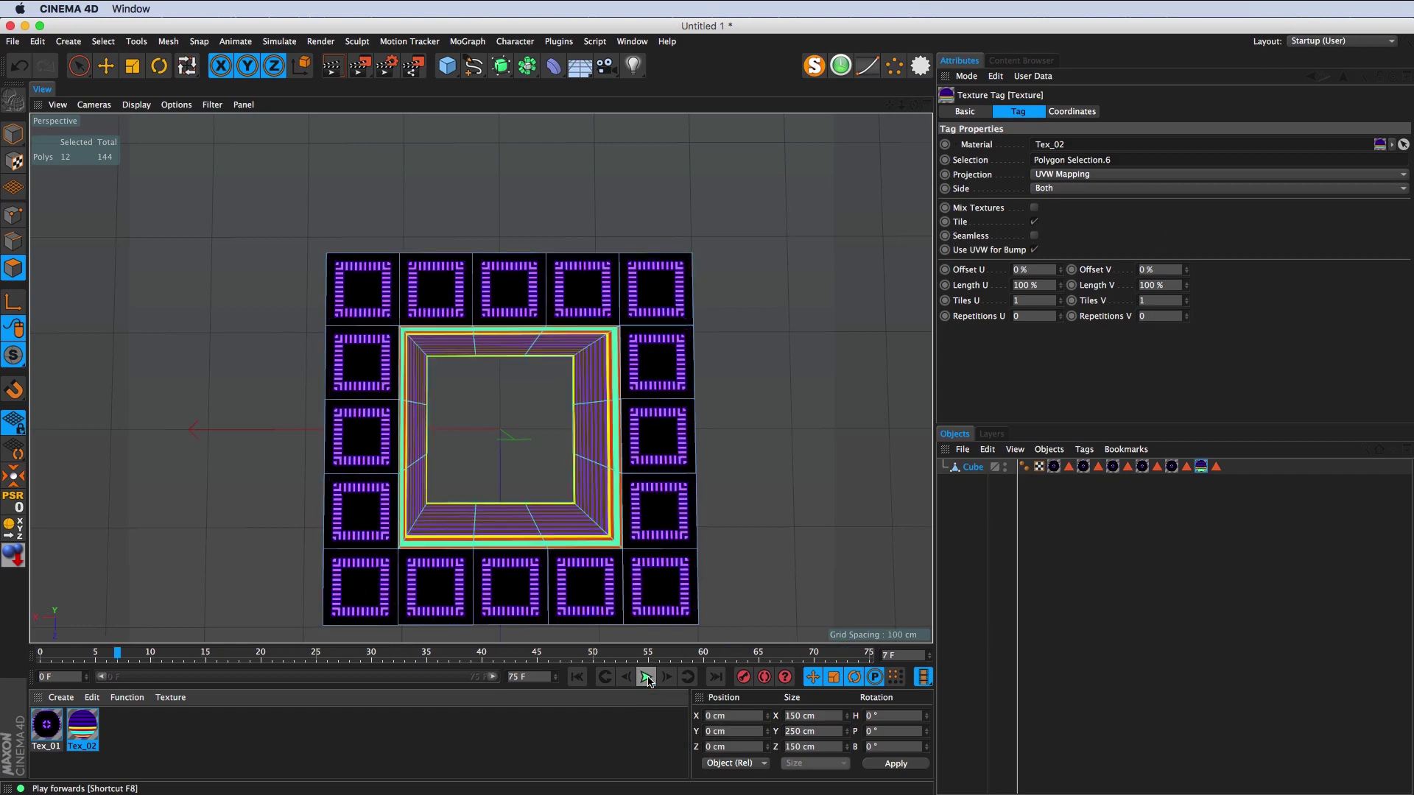
Step: Select the Tex_02 texture tag in Texture mode and set its projection to Flat
{"action": "mouse_move", "coordinate": [492, 514]}
{"action": "left_mouse_down", "text": "alt"}
{"action": "mouse_move", "coordinate": [514, 436]}
{"action": "mouse_move", "coordinate": [495, 372]}
{"action": "left_mouse_up", "text": "alt"}
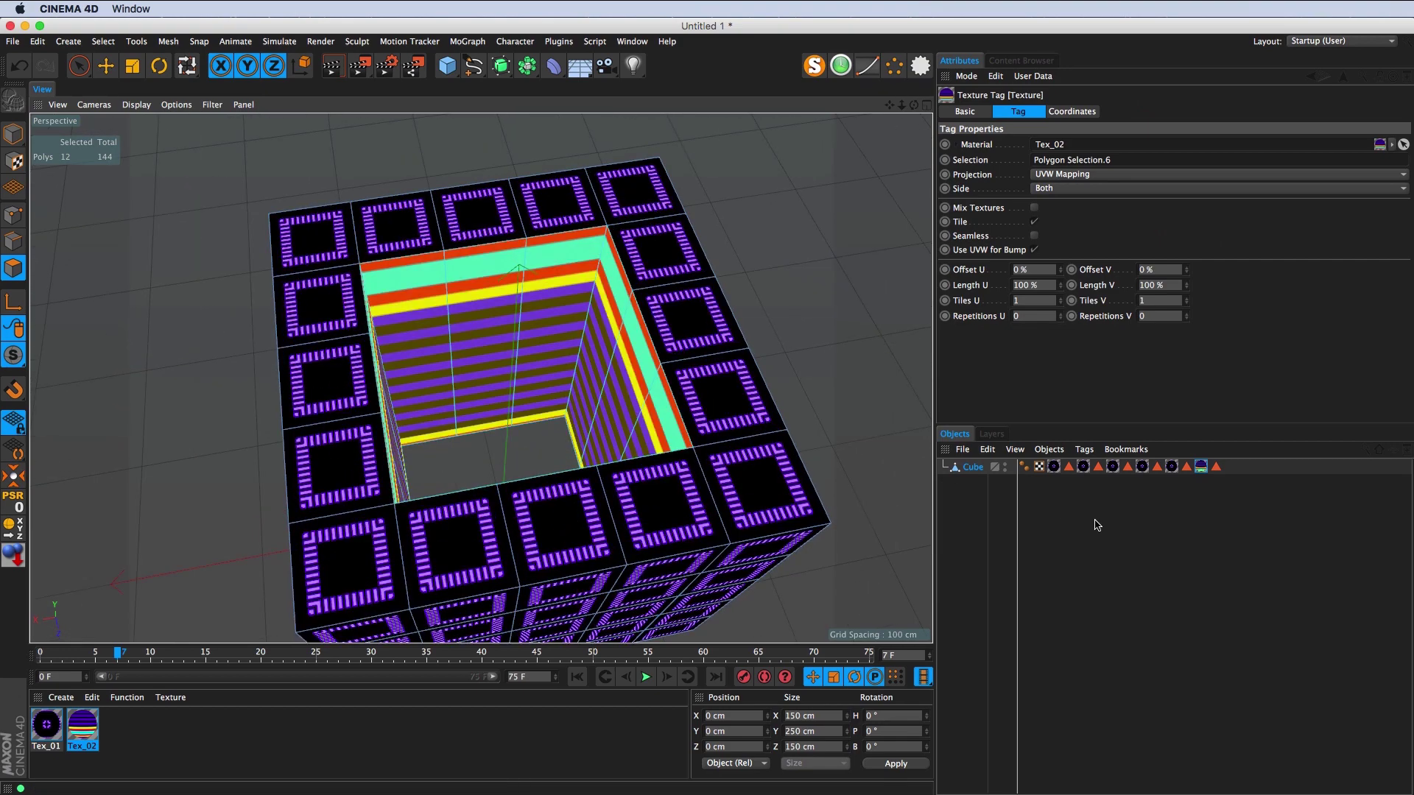
{"action": "left_click", "coordinate": [1191, 505]}
{"action": "left_click", "coordinate": [1202, 469]}
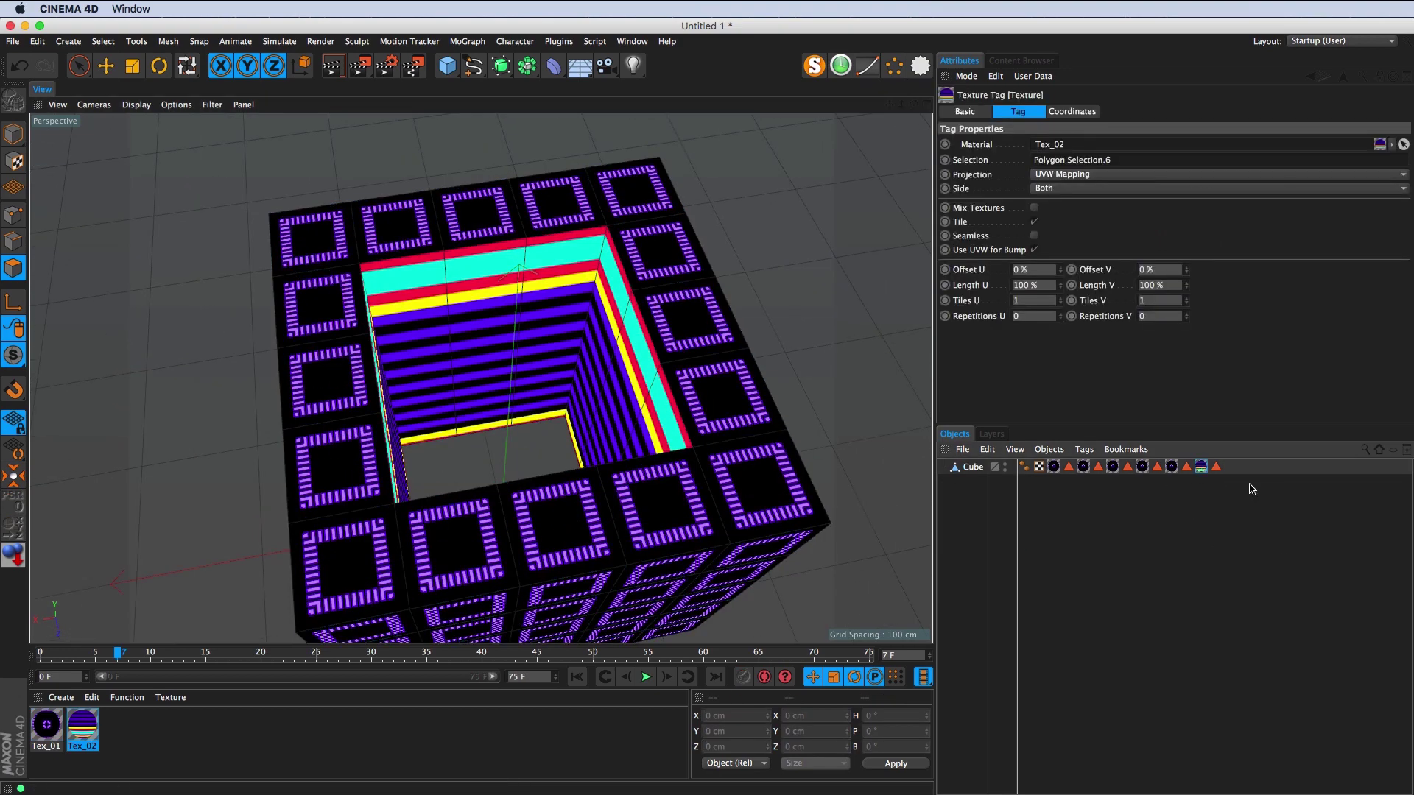
{"action": "left_click", "coordinate": [14, 163]}
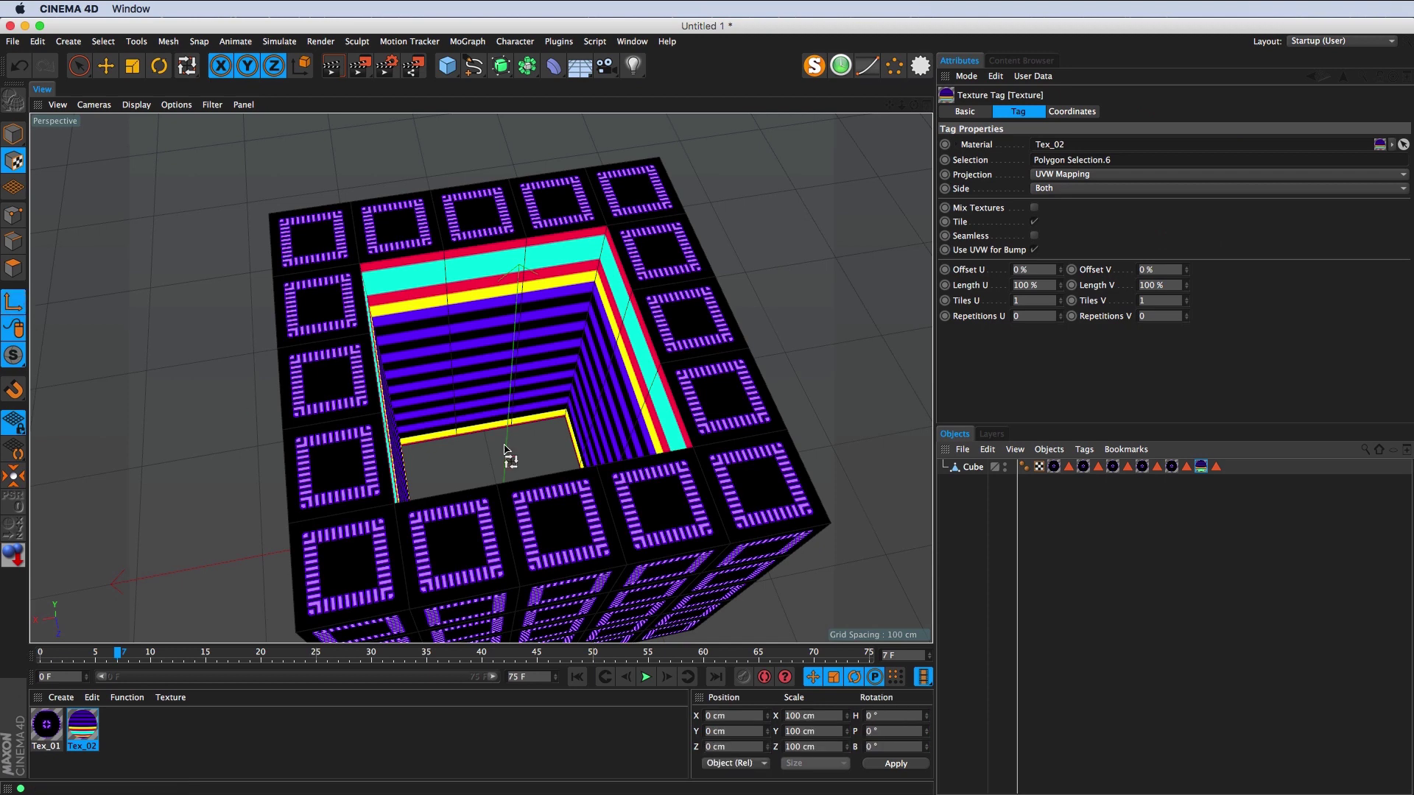
{"action": "key", "text": "r"}
{"action": "left_click_drag", "start_coordinate": [505, 458], "coordinate": [546, 420], "text": "alt"}
{"action": "left_click", "coordinate": [1045, 176]}
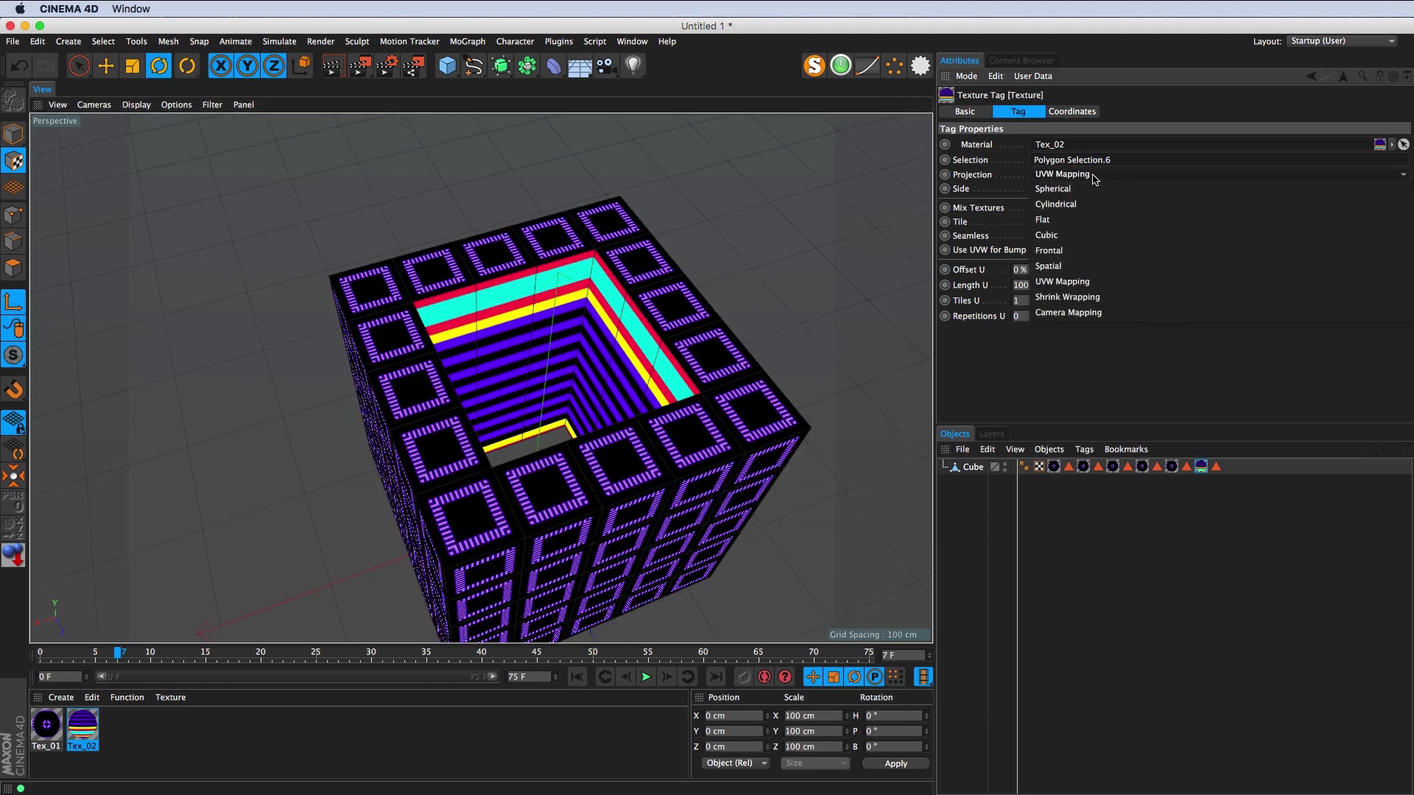
{"action": "left_click", "coordinate": [1083, 220]}
Step: Reselect the Tex_02 tag and reframe the view, undoing an accidental rotation
{"action": "left_click", "coordinate": [1213, 500]}
{"action": "left_click", "coordinate": [1201, 466]}
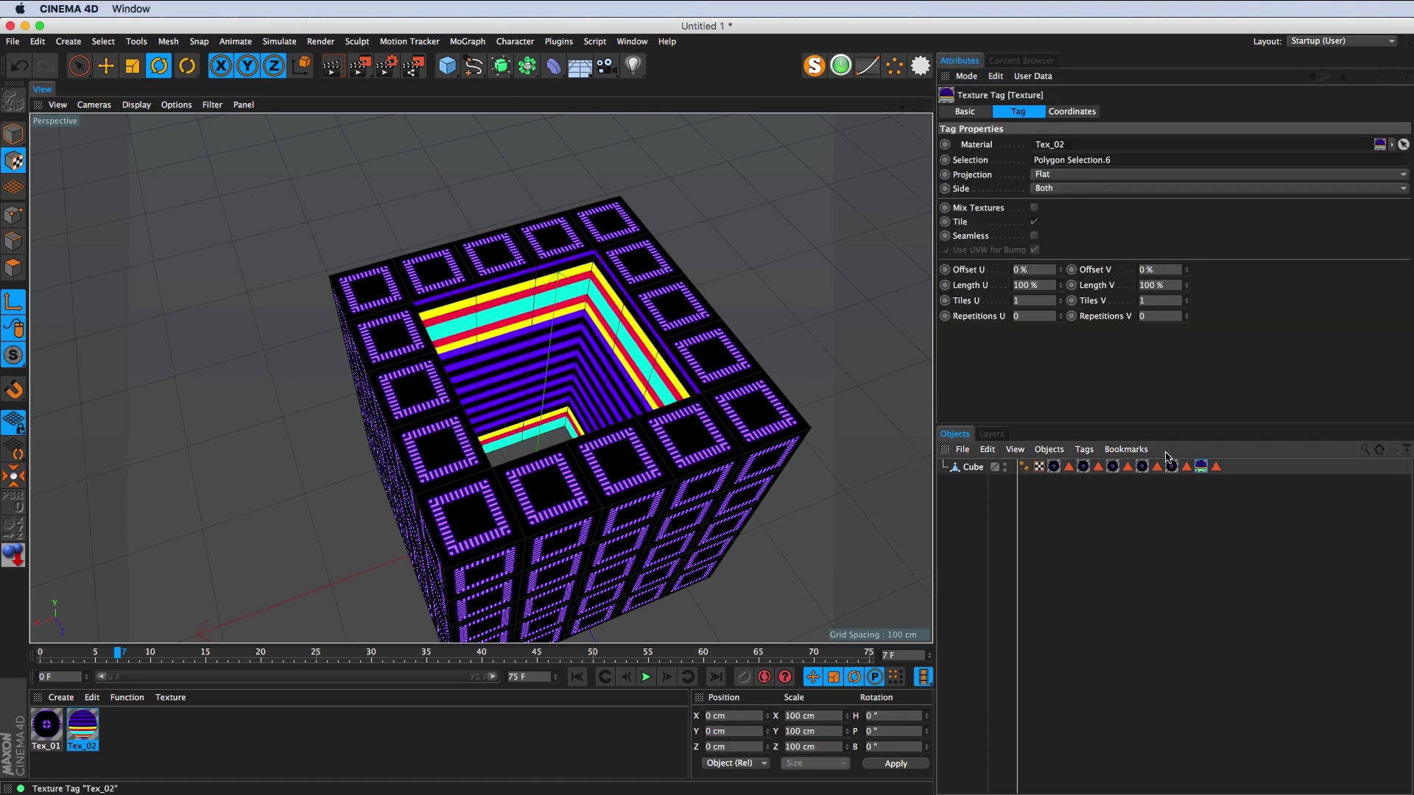
{"action": "left_click", "coordinate": [88, 66]}
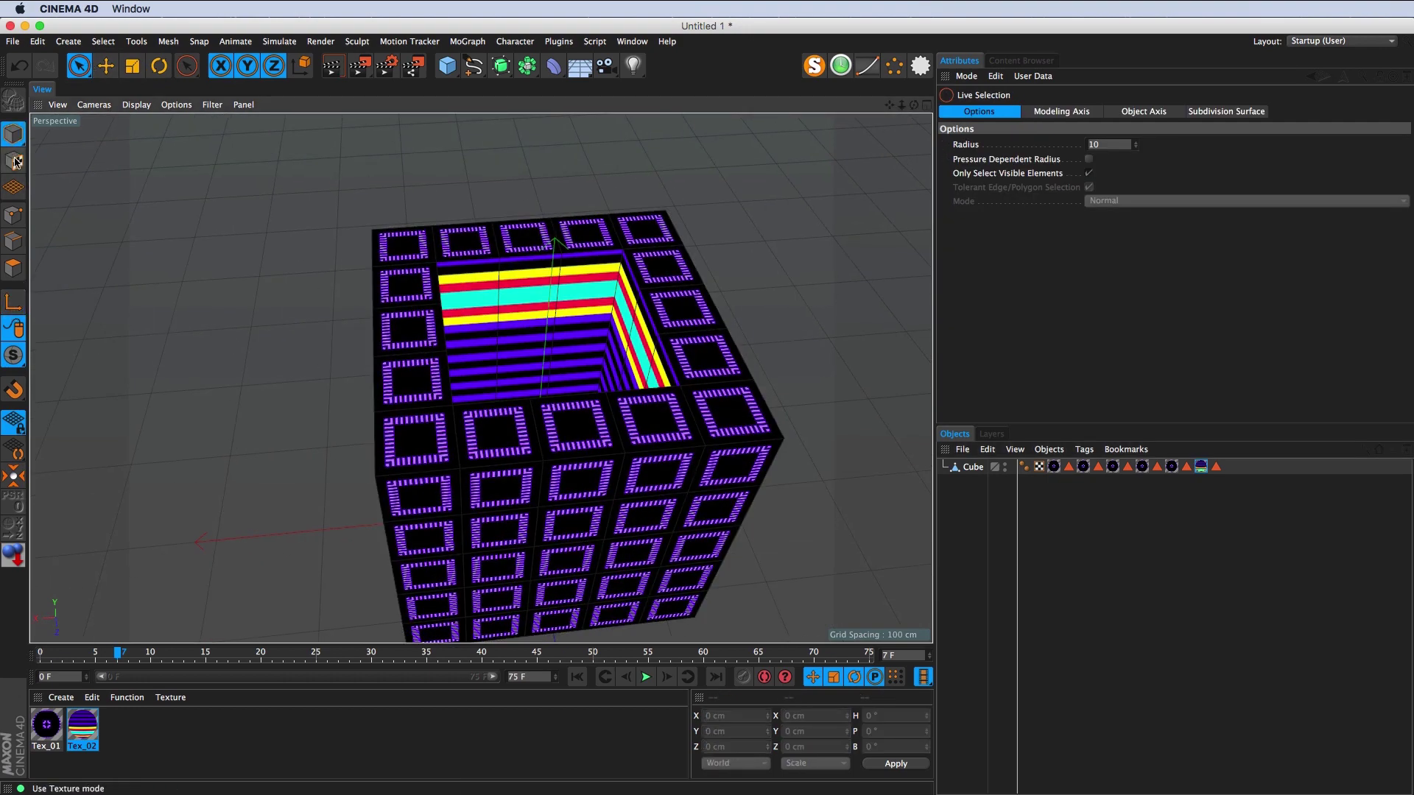
{"action": "left_click_drag", "start_coordinate": [347, 252], "coordinate": [1280, 542], "text": "alt"}
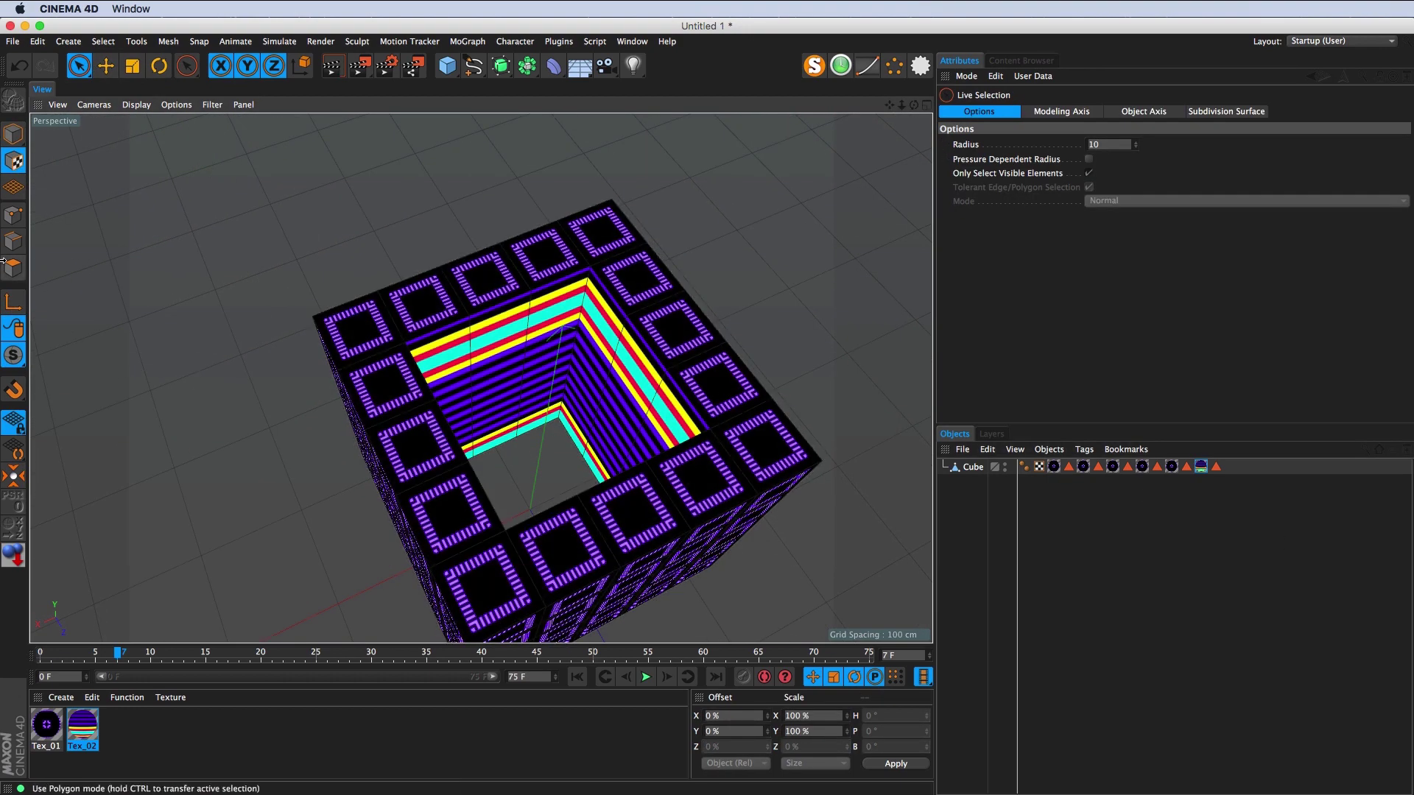
{"action": "scroll", "coordinate": [559, 446], "scroll_direction": "down", "scroll_amount": 5}
{"action": "mouse_move", "coordinate": [559, 446]}
{"action": "left_mouse_down", "text": "alt"}
{"action": "mouse_move", "coordinate": [562, 395]}
{"action": "mouse_move", "coordinate": [538, 404]}
{"action": "mouse_move", "coordinate": [598, 371]}
{"action": "left_mouse_up", "text": "alt"}
{"action": "key", "text": "r"}
{"action": "scroll", "coordinate": [562, 395], "scroll_direction": "up", "scroll_amount": 3}
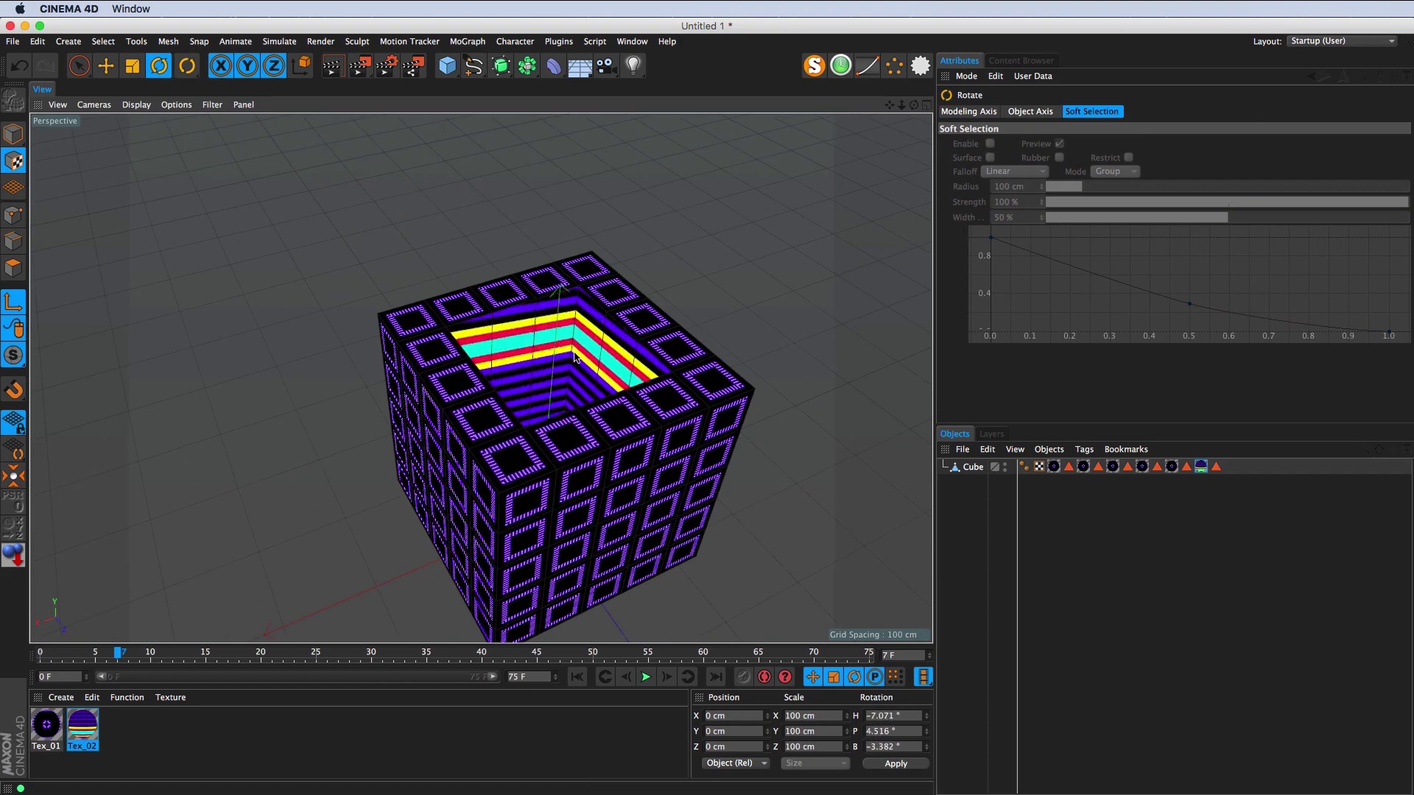
{"action": "key", "text": "ctrl+z"}
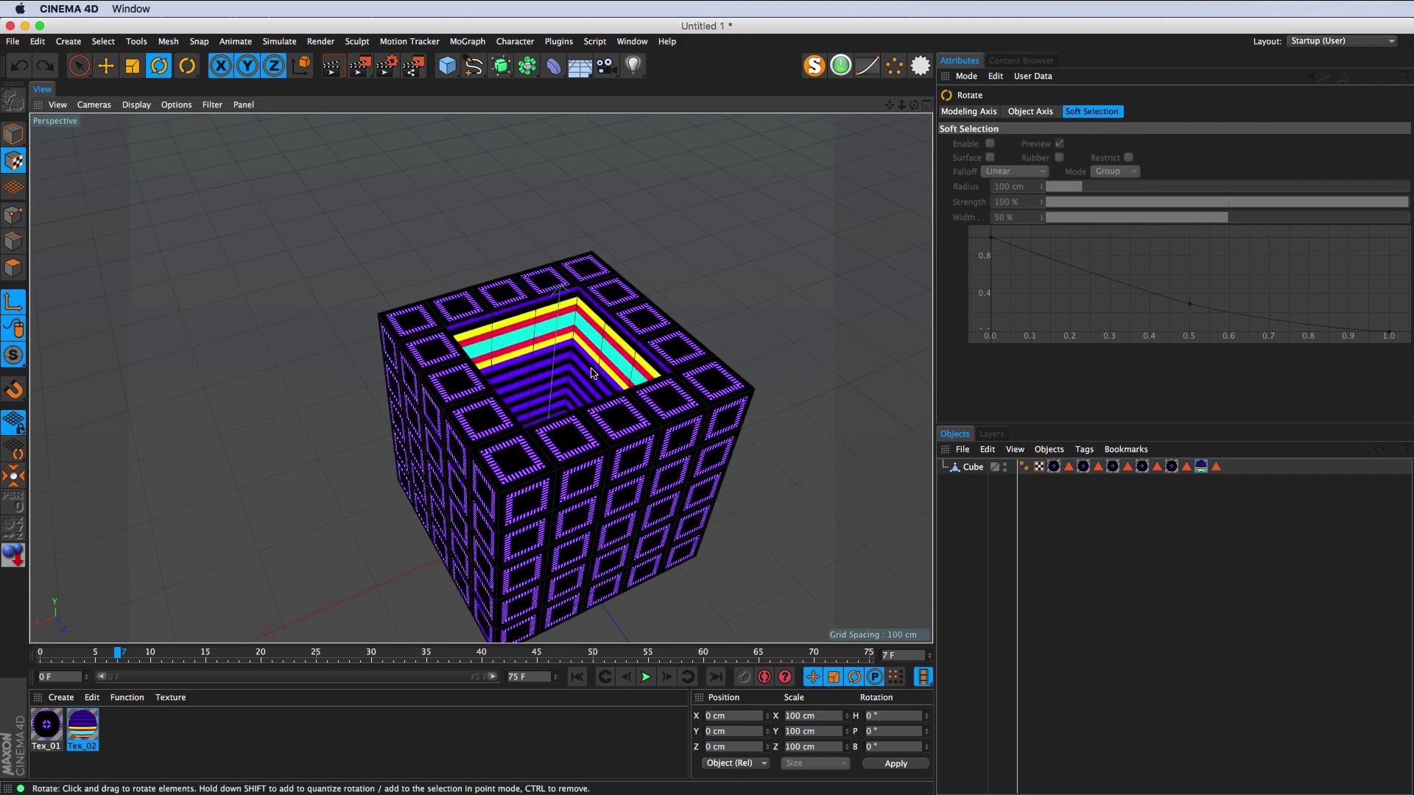
{"action": "scroll", "coordinate": [663, 479], "scroll_direction": "up", "scroll_amount": 2}
{"action": "type", "text": "45"}
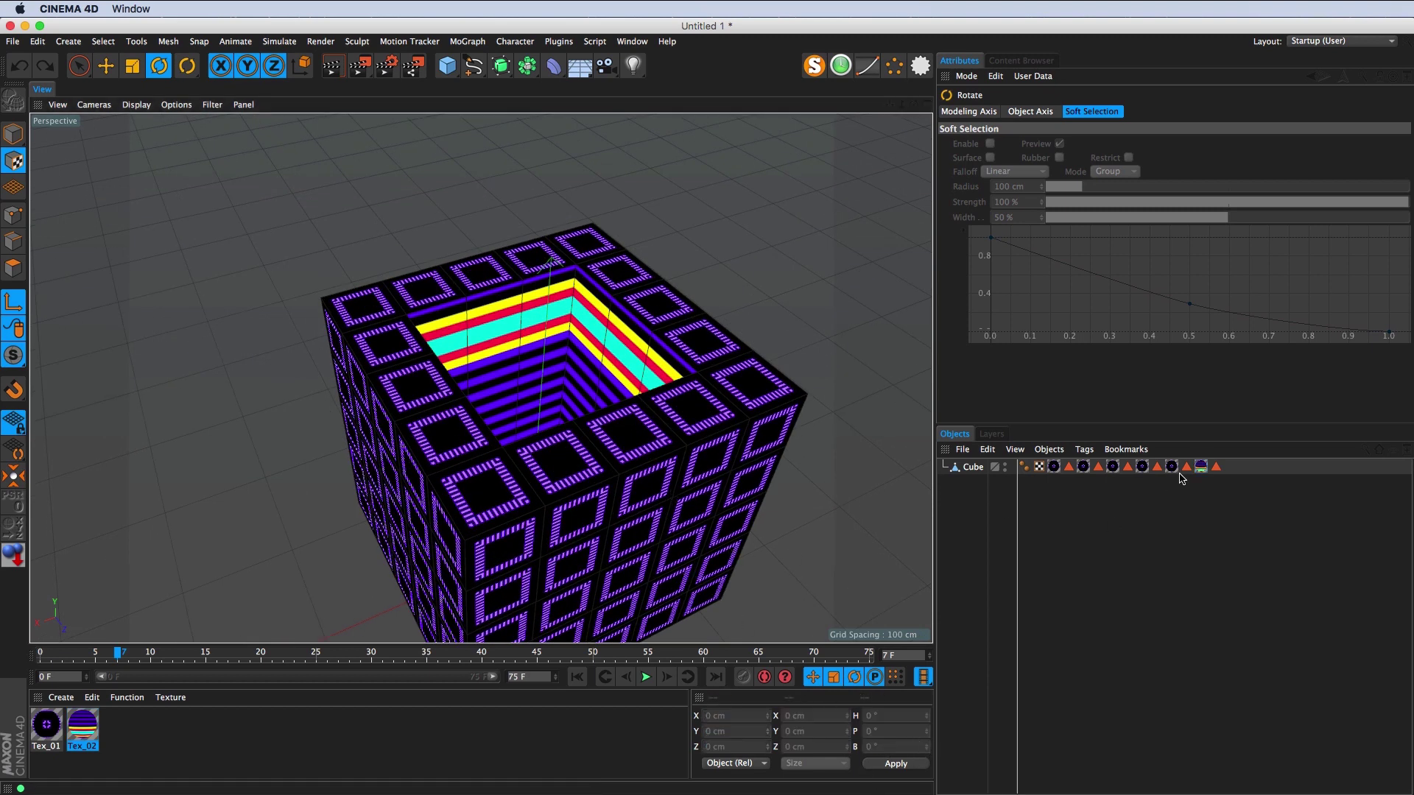
Step: Set the Tex_02 tag's bank rotation to 180° and play the animation
{"action": "left_click", "coordinate": [1143, 466]}
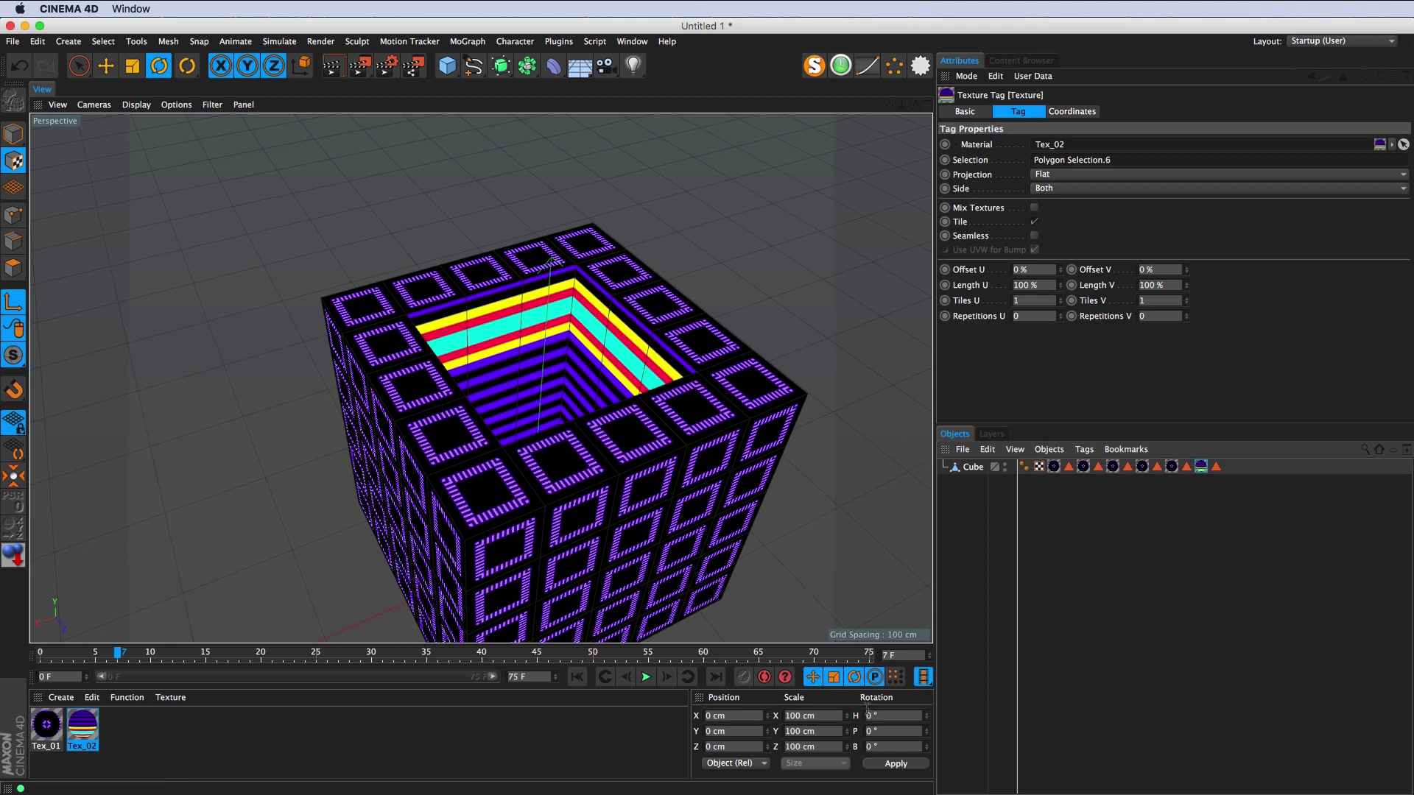
{"action": "left_click", "coordinate": [884, 748]}
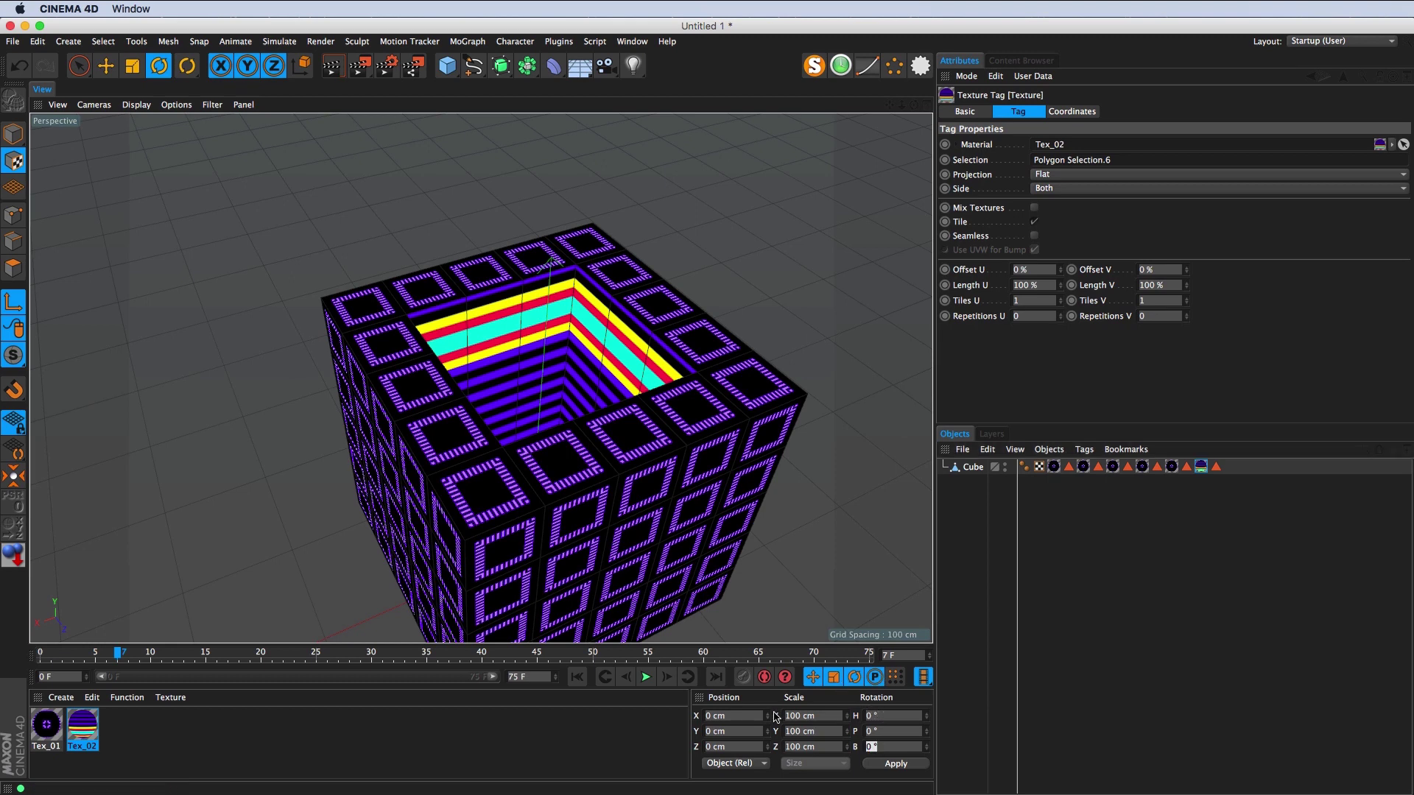
{"action": "type", "text": "180"}
{"action": "key", "text": "Return"}
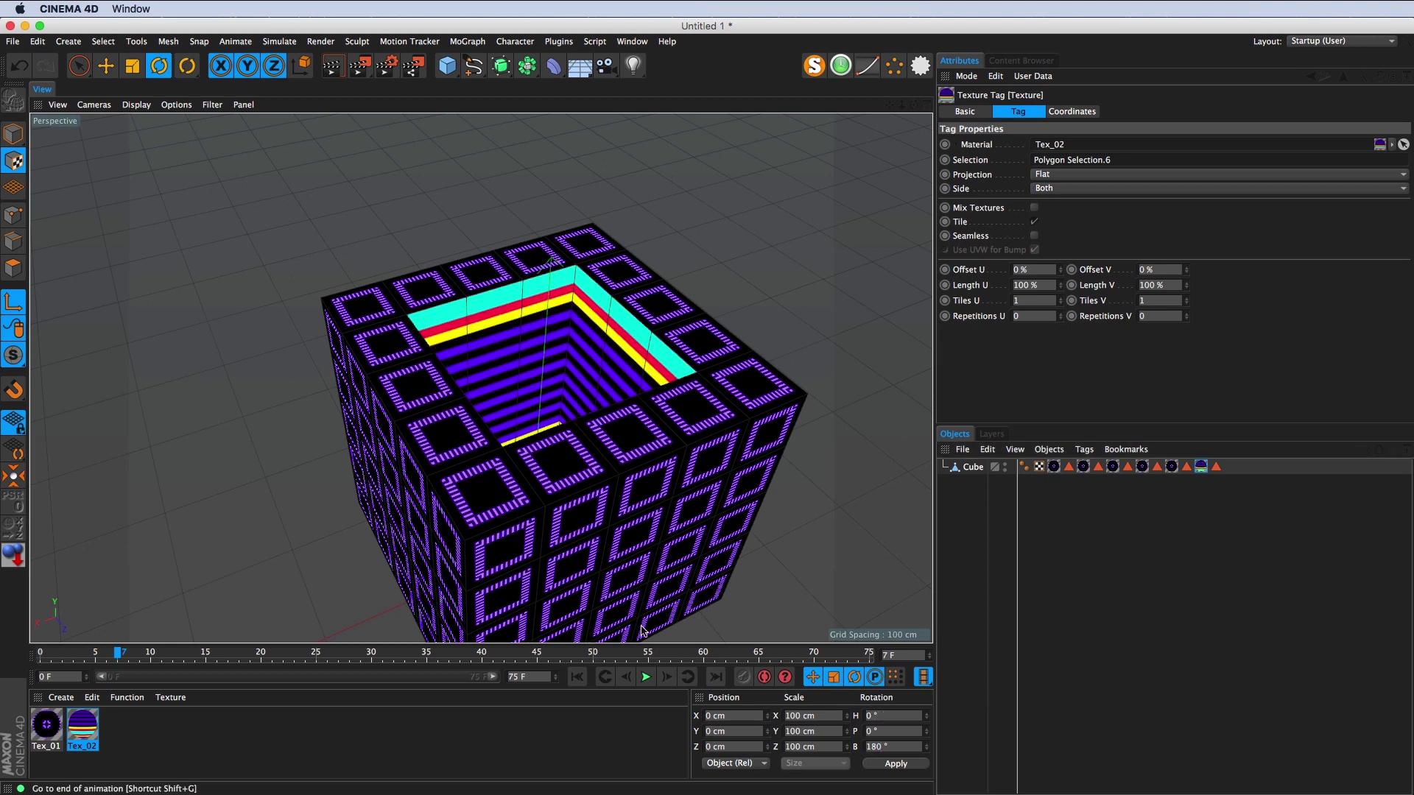
{"action": "left_click_drag", "start_coordinate": [442, 442], "coordinate": [500, 526]}
{"action": "left_click", "coordinate": [645, 678]}
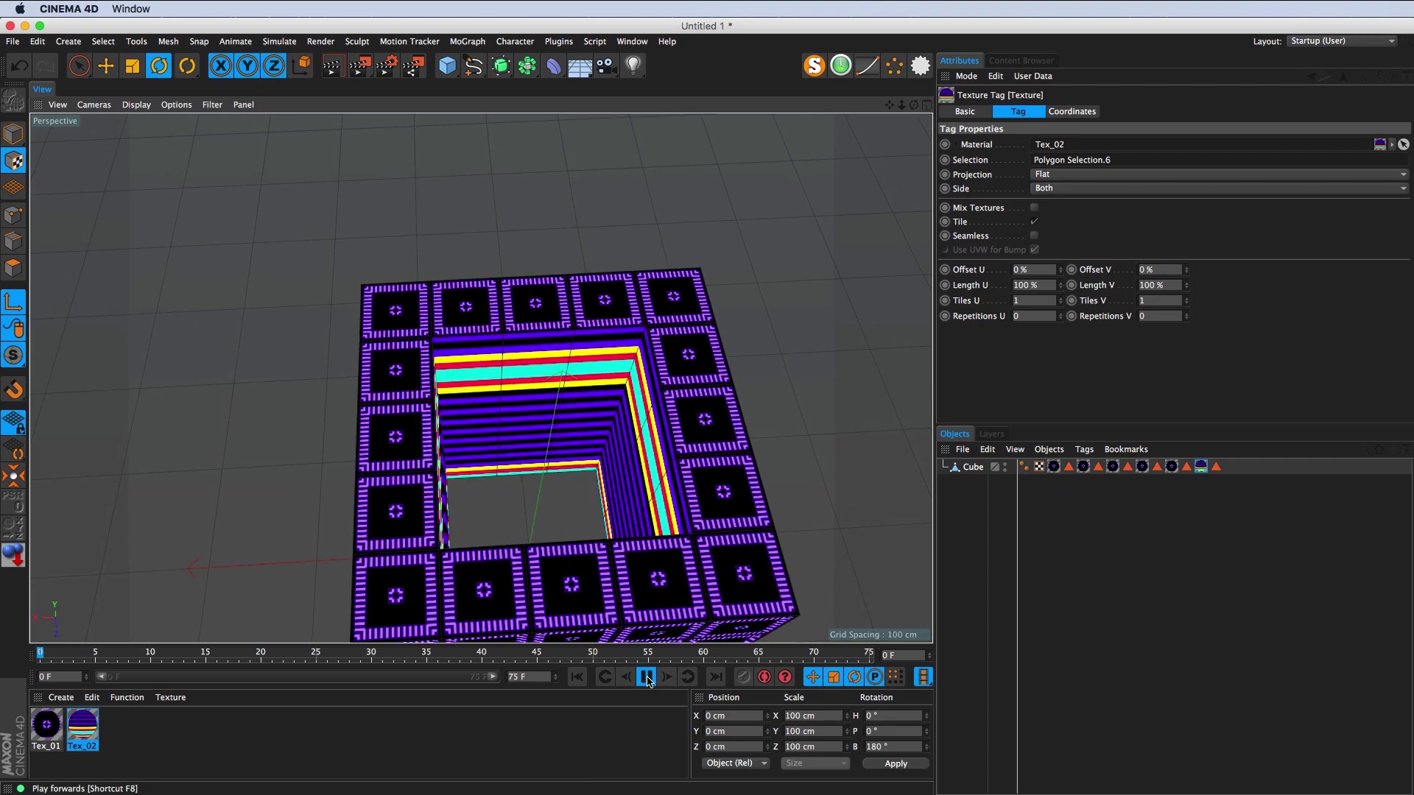
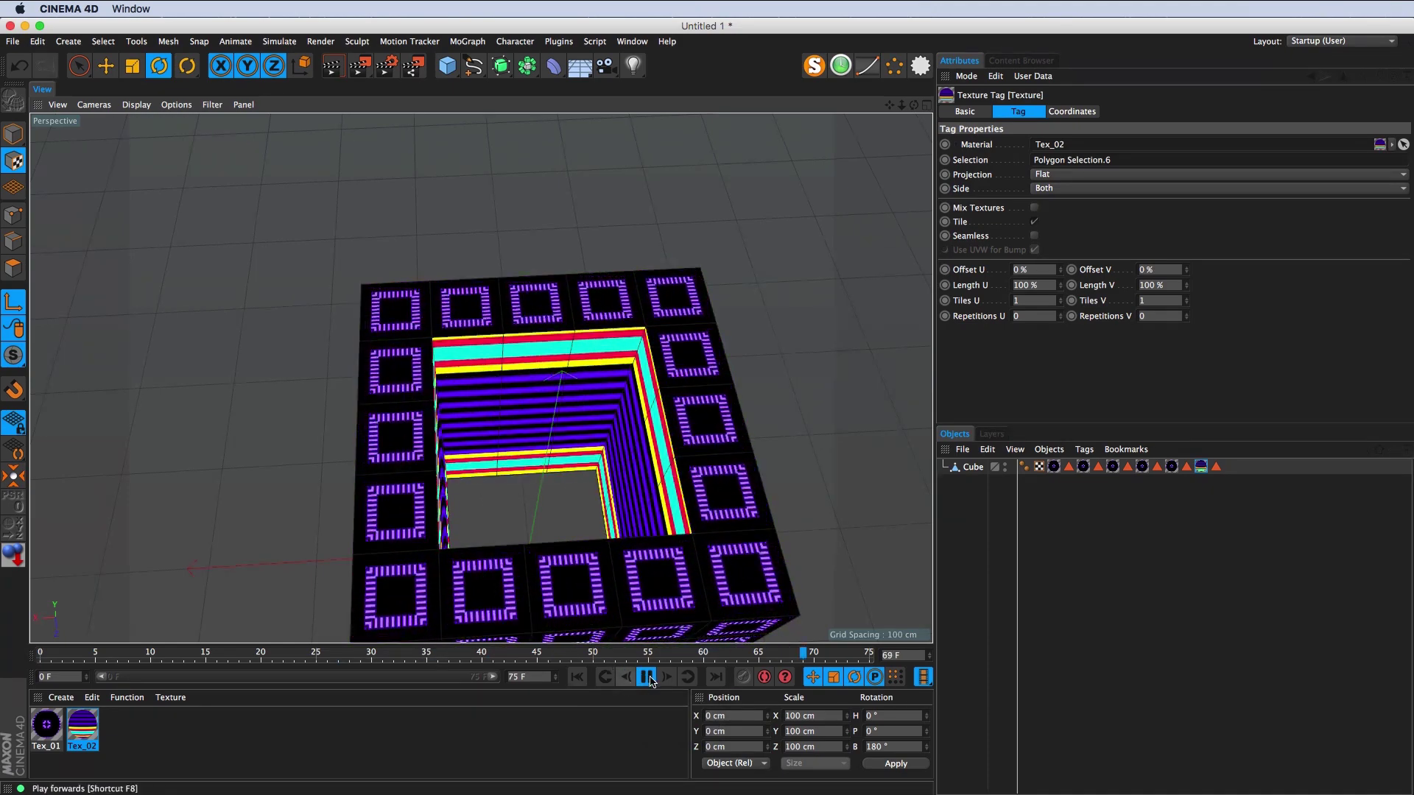
Step: Stop playback at frame 72 and add a new plain cube, Cube.1
{"action": "left_click", "coordinate": [834, 656]}
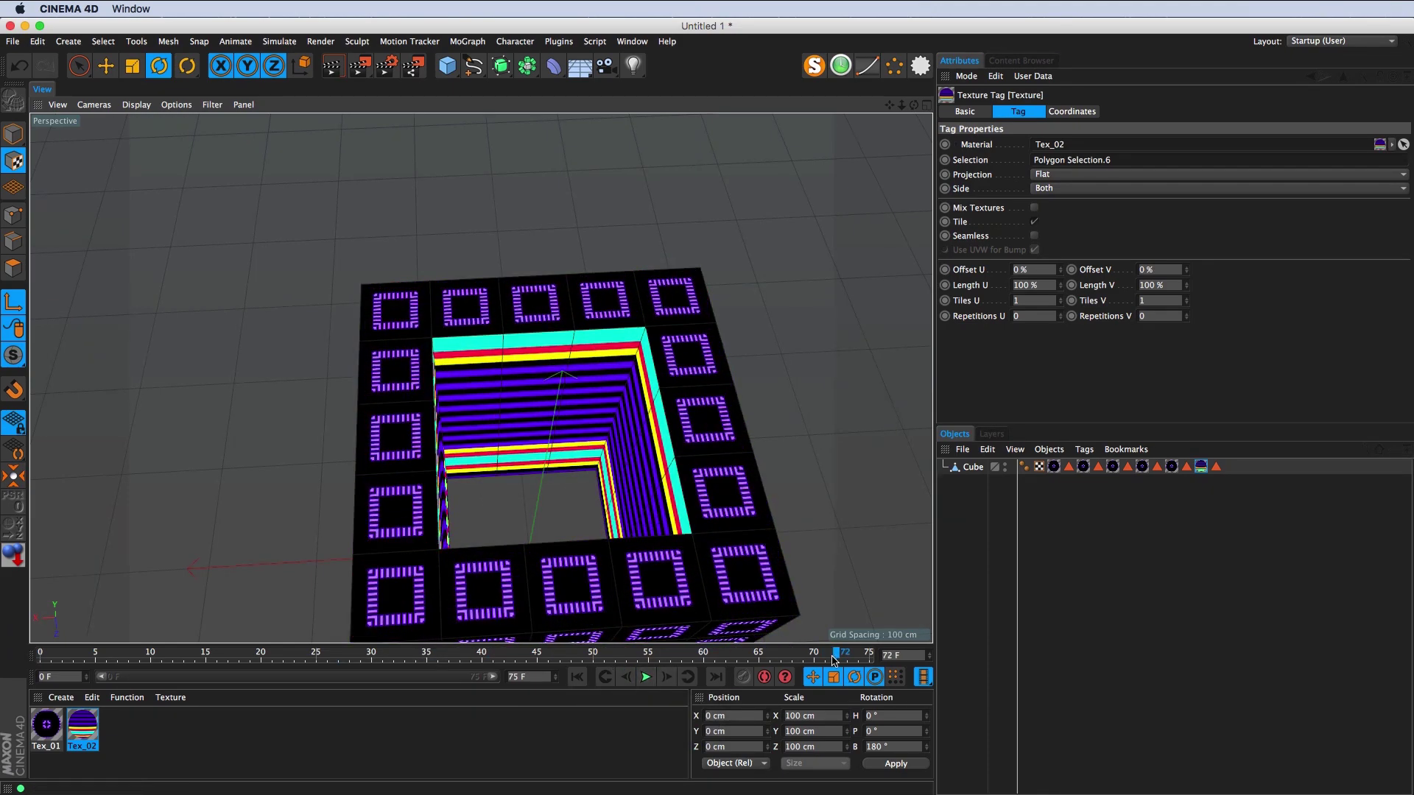
{"action": "key", "text": "super+shift+2"}
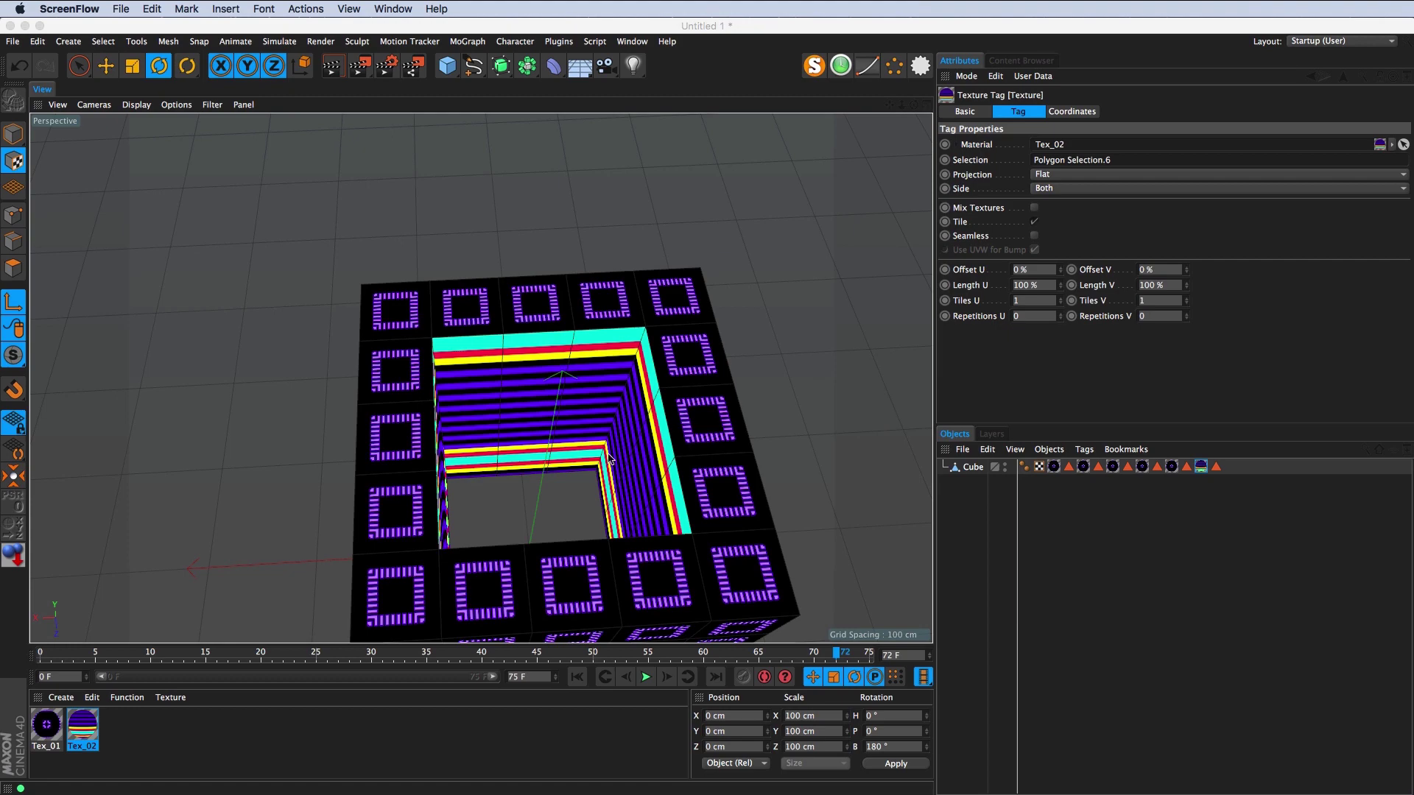
{"action": "left_click_drag", "start_coordinate": [684, 574], "coordinate": [617, 504]}
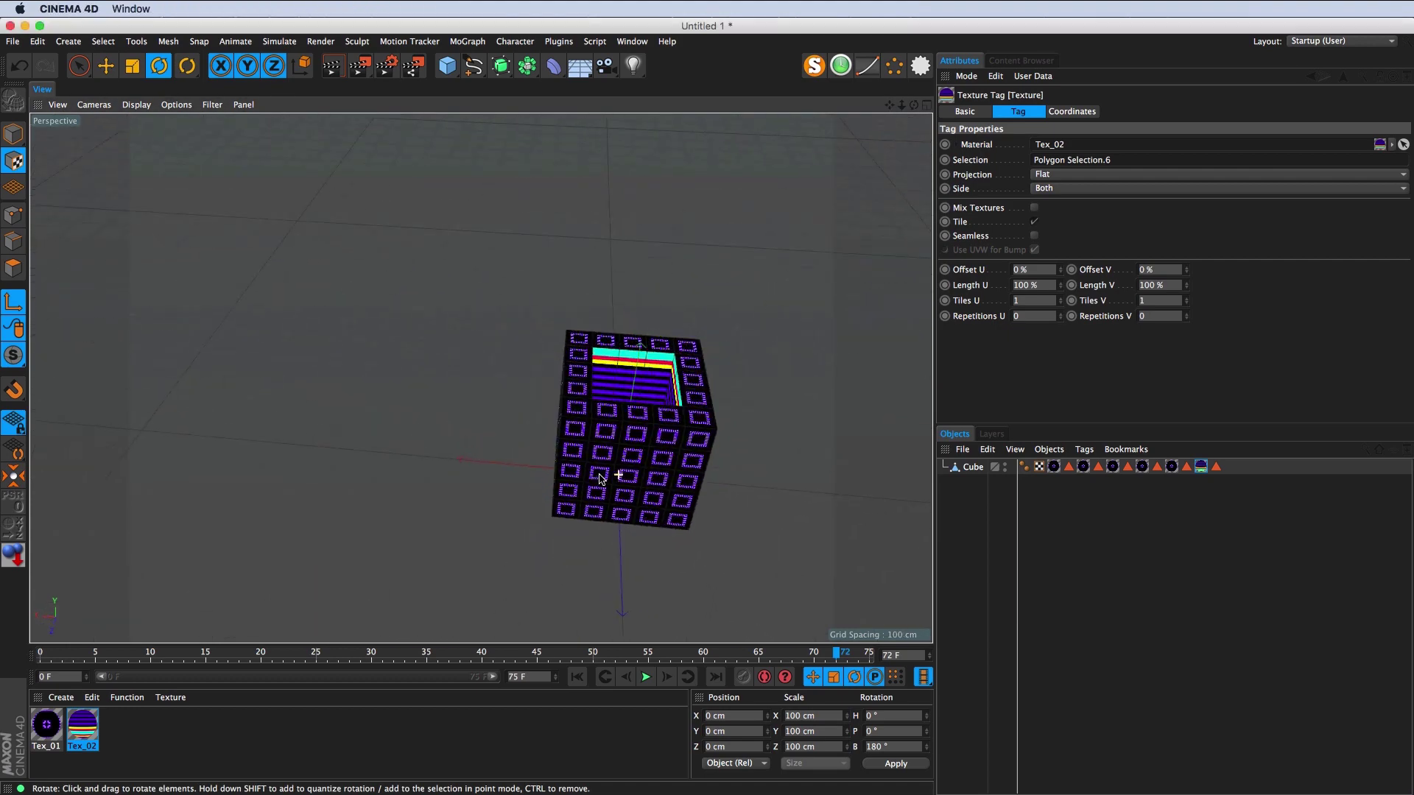
{"action": "left_click", "coordinate": [455, 70]}
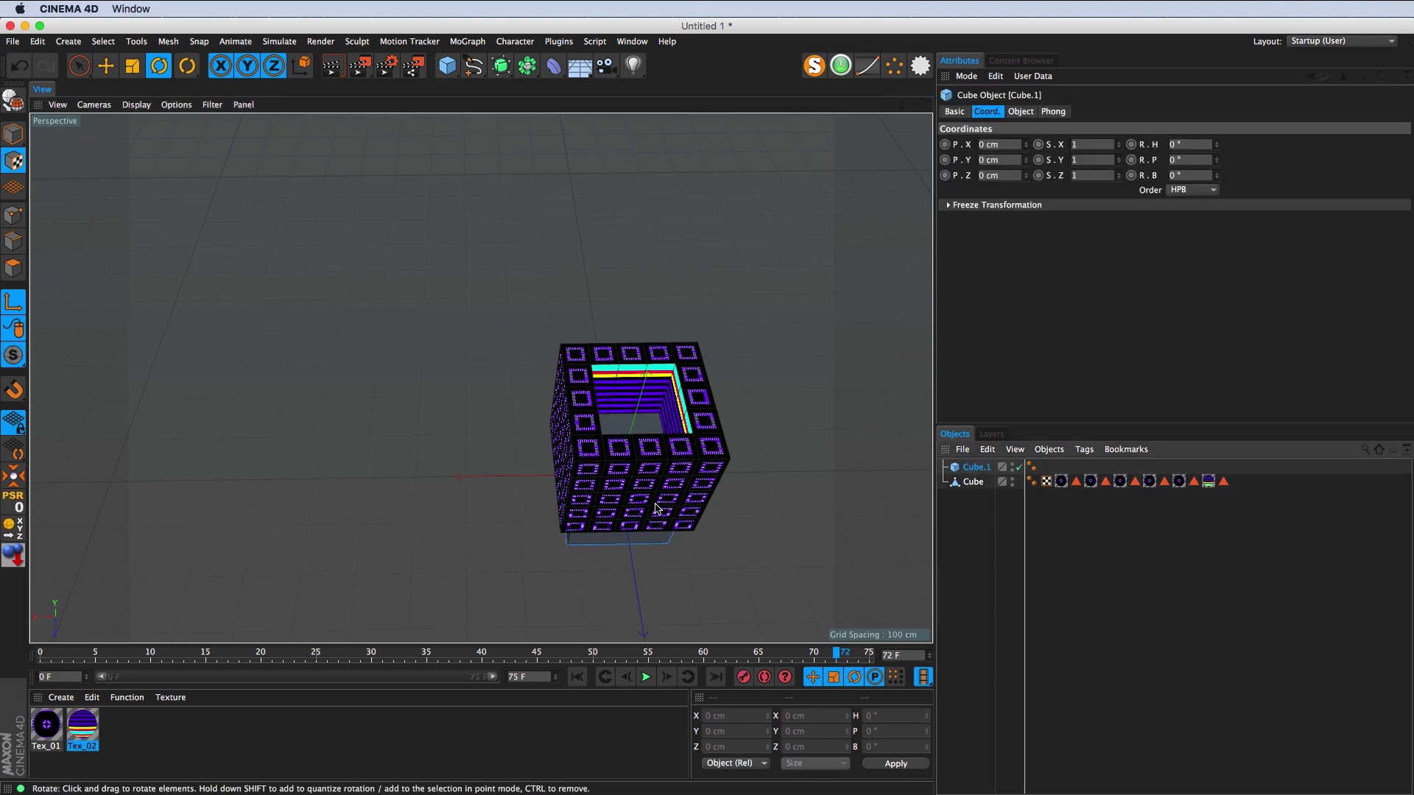
{"action": "left_click_drag", "start_coordinate": [729, 346], "coordinate": [733, 394]}
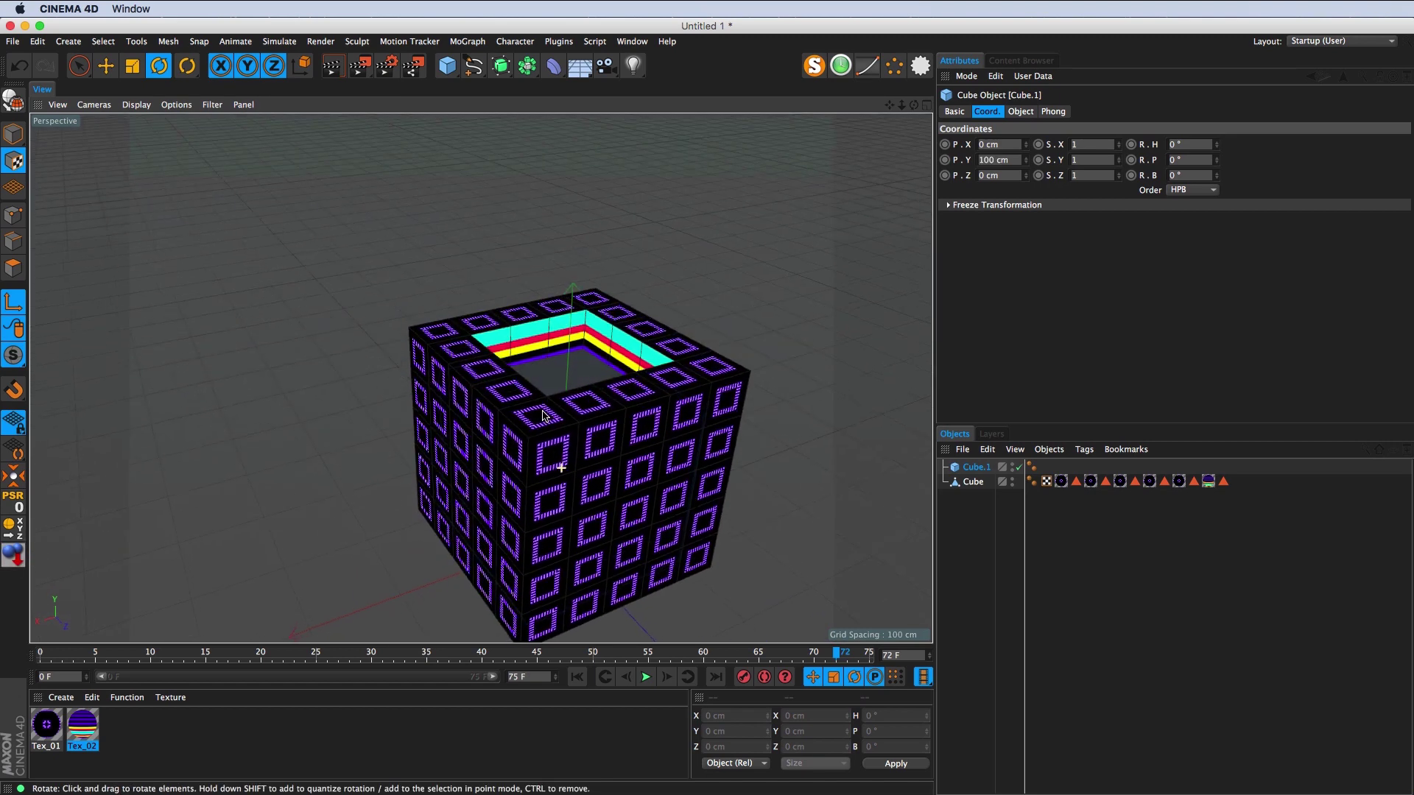
Step: Hide the textured tunnel Cube in the viewport and select the new Cube.1
{"action": "key", "text": "Down"}
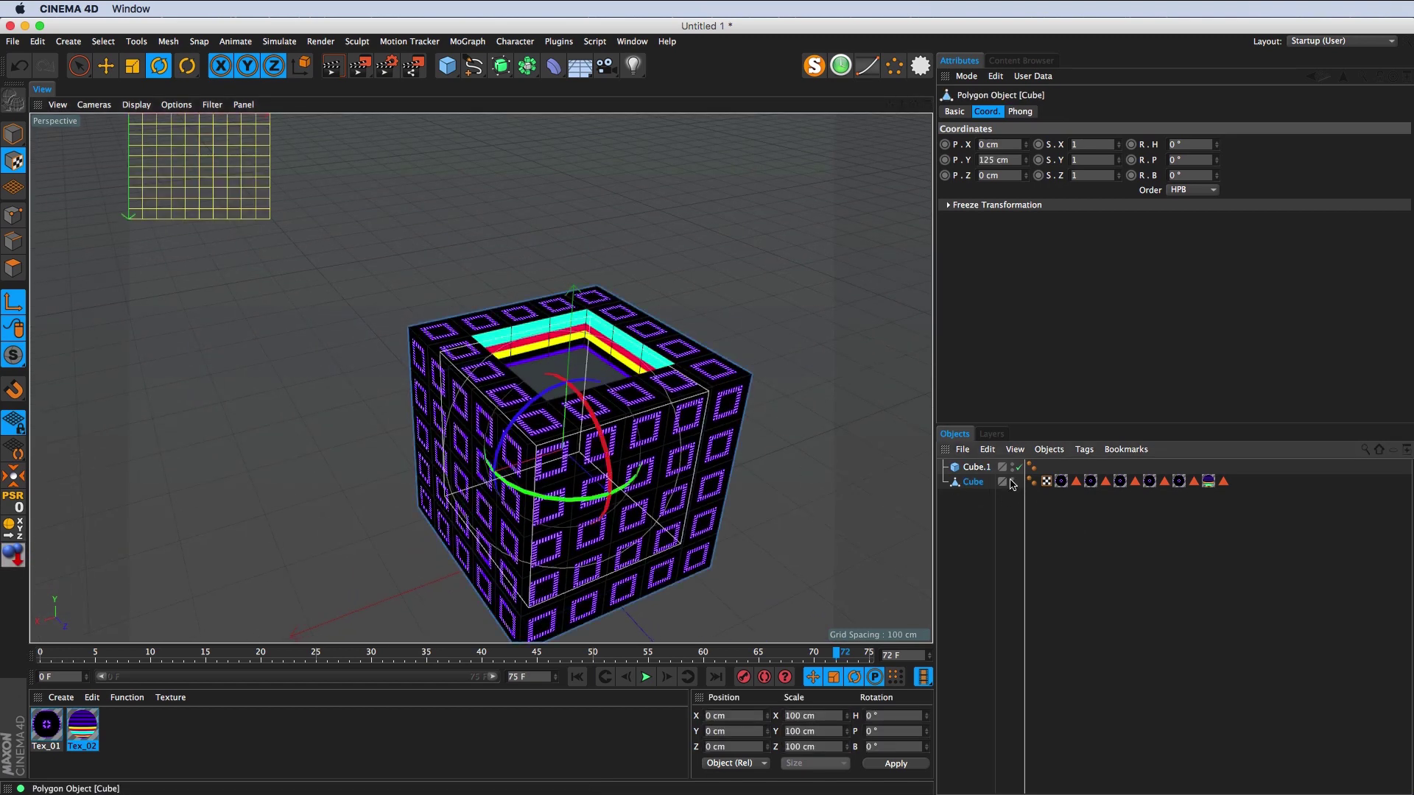
{"action": "left_click", "coordinate": [1012, 483]}
{"action": "left_click", "coordinate": [18, 157]}
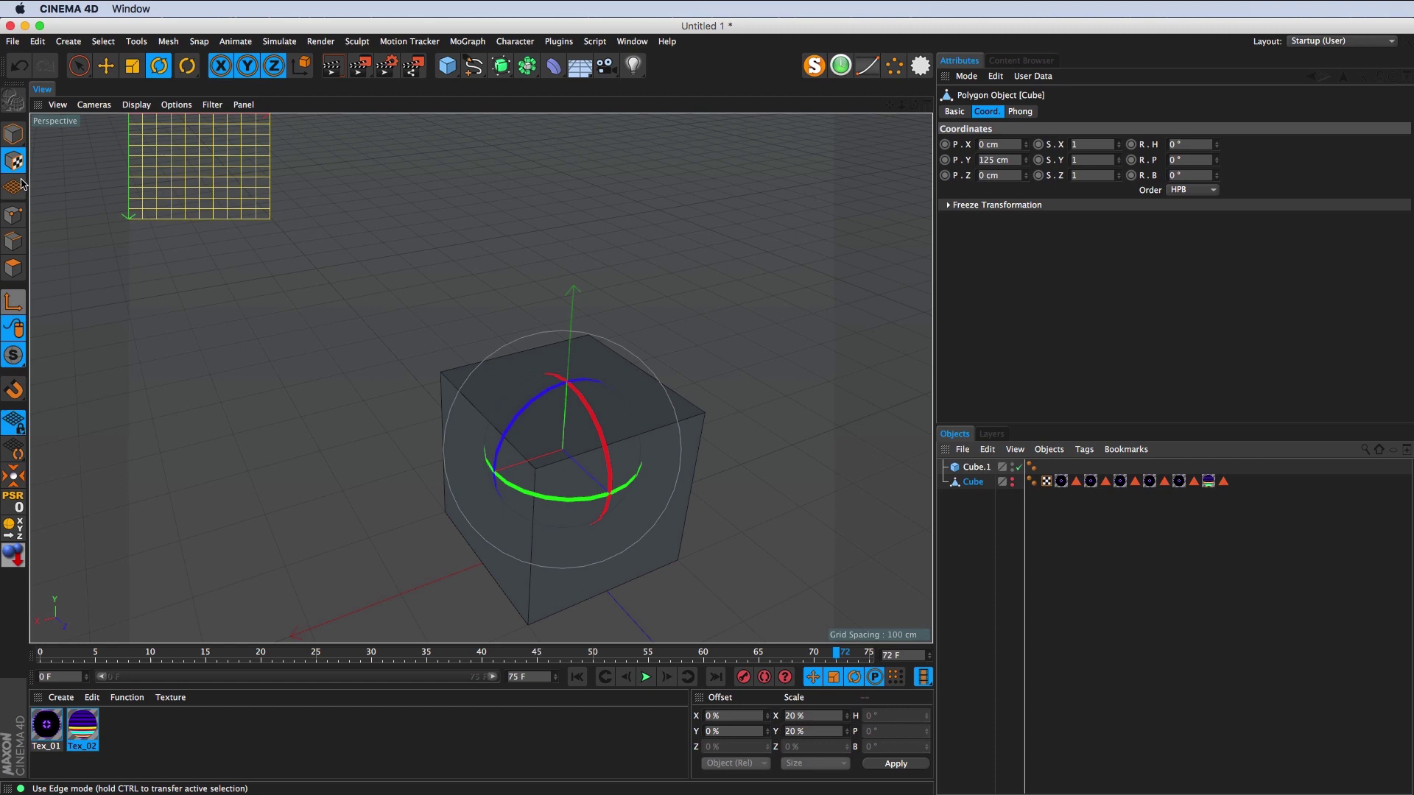
{"action": "left_click", "coordinate": [13, 135]}
{"action": "left_click_drag", "start_coordinate": [558, 492], "coordinate": [533, 514]}
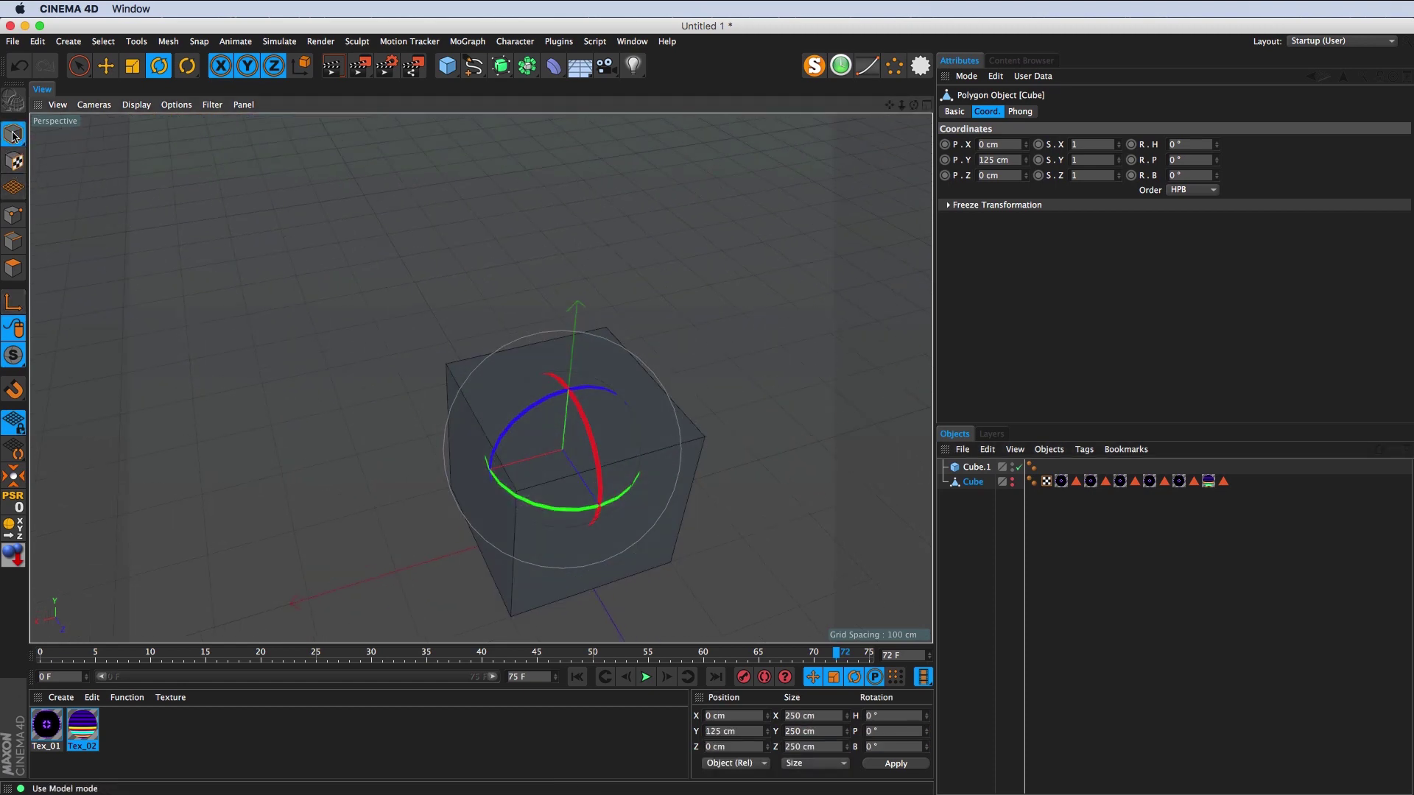
{"action": "left_click", "coordinate": [629, 508]}
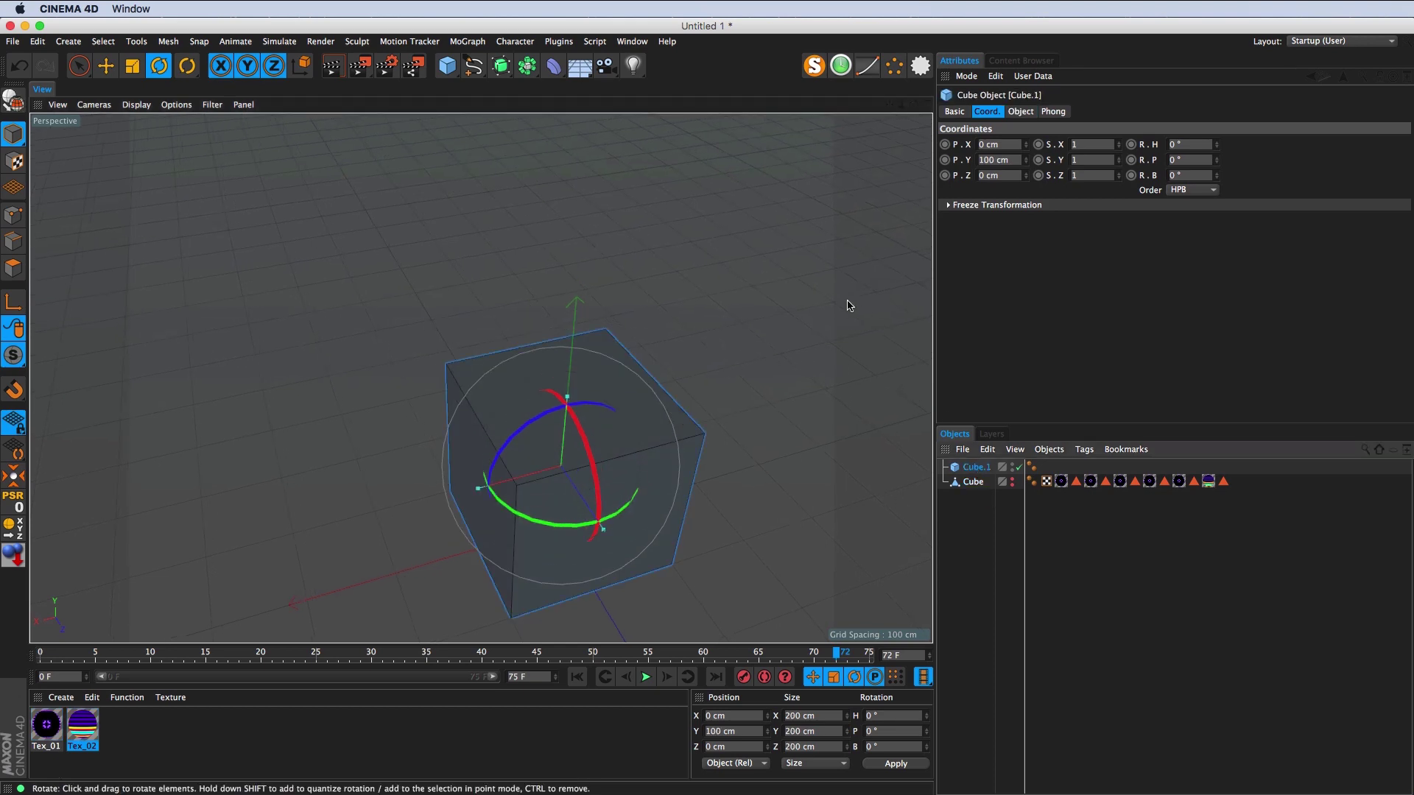
Step: Enter Cube.1's Size X/Y/Z as 310, 250, 310 cm with 10 segments per axis
{"action": "left_click", "coordinate": [1030, 112]}
{"action": "type", "text": "310"}
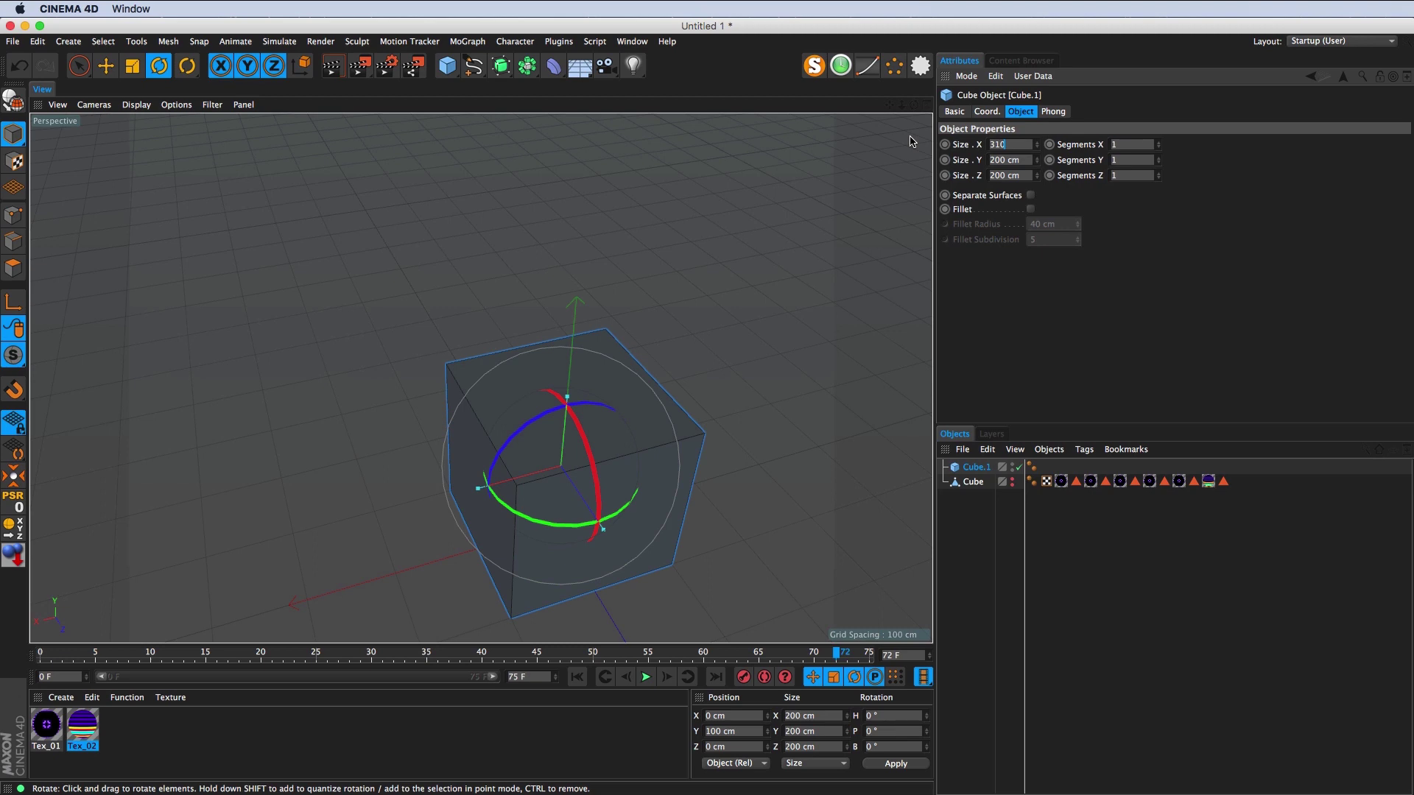
{"action": "key", "text": "Tab"}
{"action": "type", "text": "25"}
{"action": "key", "text": "Tab"}
{"action": "type", "text": "3"}
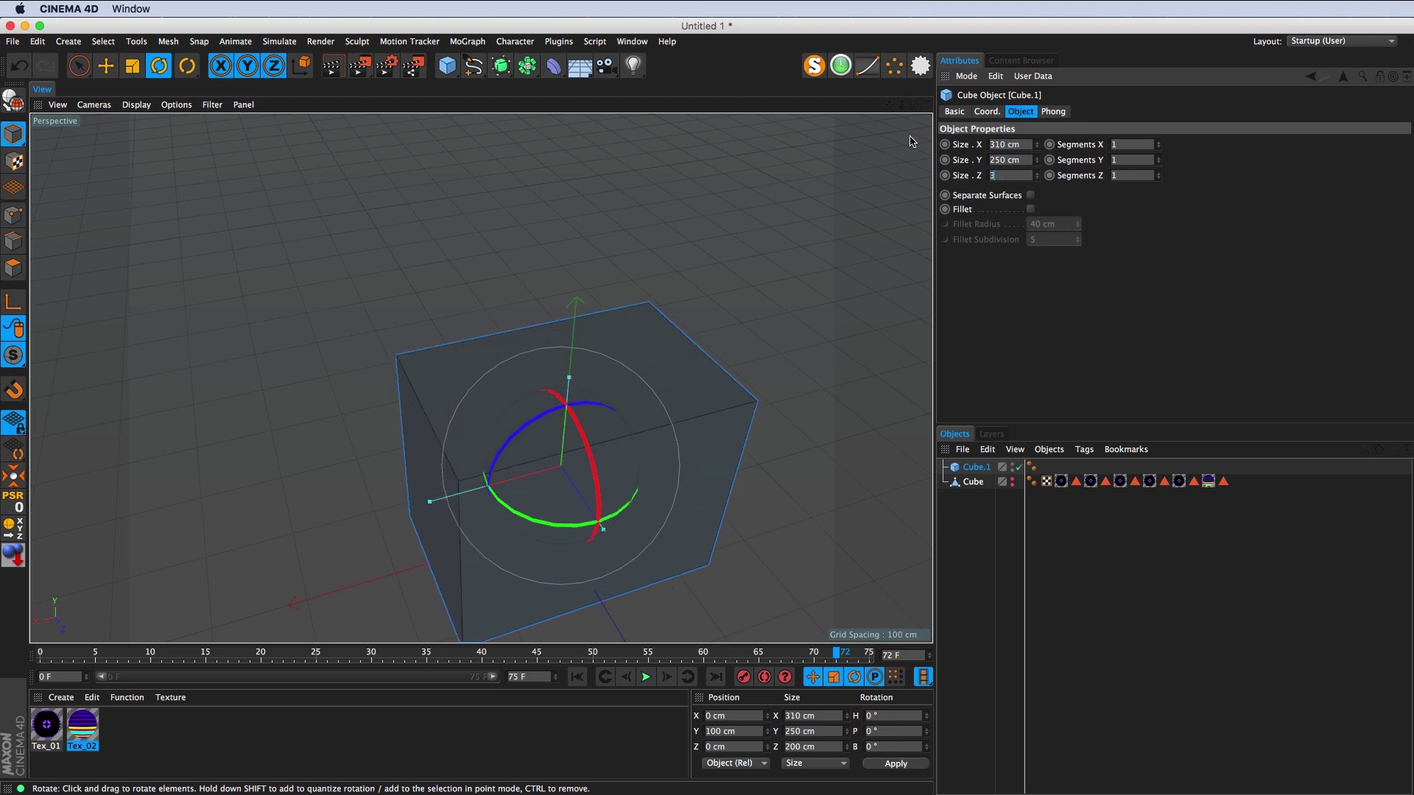
{"action": "type", "text": "10"}
{"action": "key", "text": "Return"}
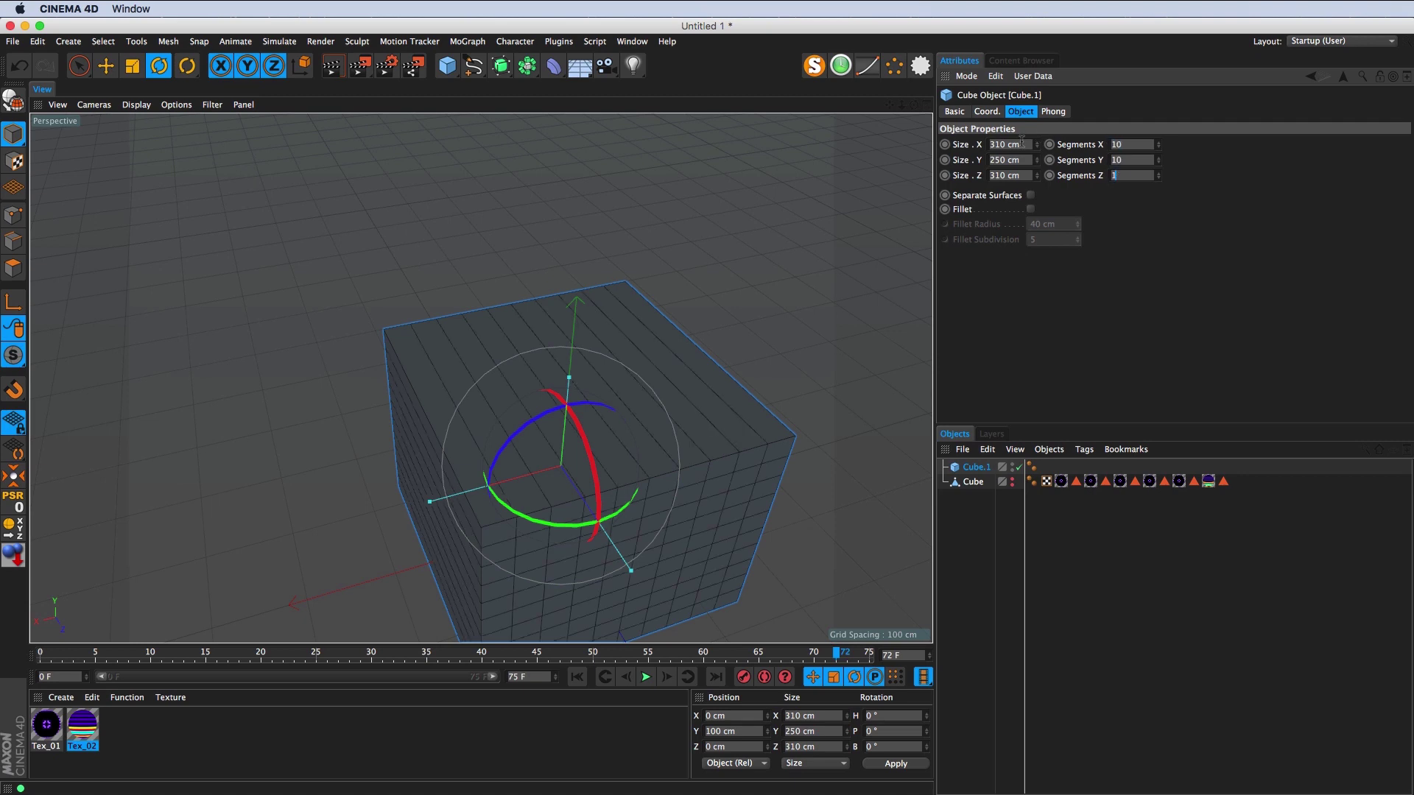
{"action": "mouse_move", "coordinate": [604, 386]}
{"action": "left_mouse_down", "text": "alt"}
{"action": "mouse_move", "coordinate": [556, 419]}
{"action": "mouse_move", "coordinate": [567, 484]}
{"action": "mouse_move", "coordinate": [541, 501]}
{"action": "left_mouse_up", "text": "alt"}
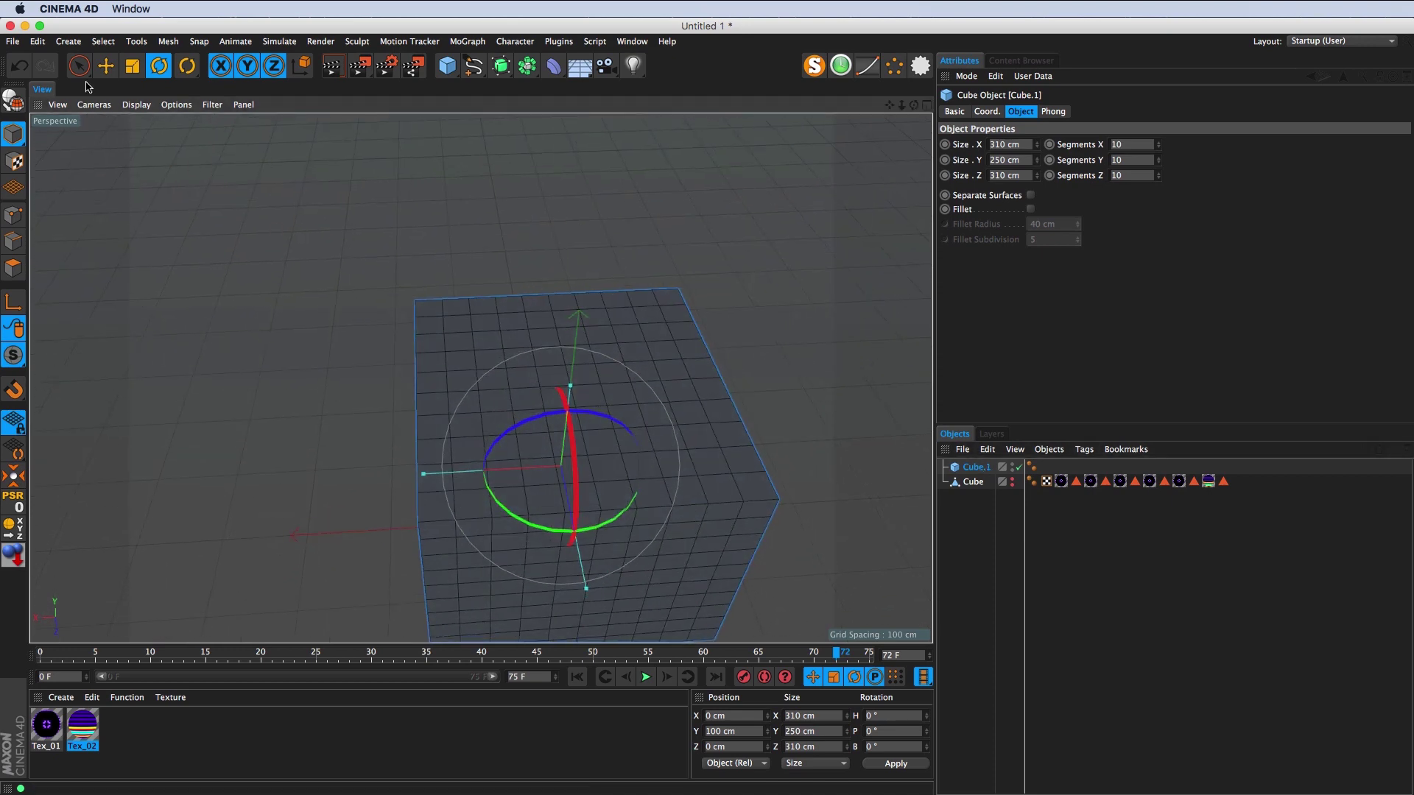
Step: Make Cube.1 editable and switch to Polygon mode with Live Selection
{"action": "left_click", "coordinate": [79, 66]}
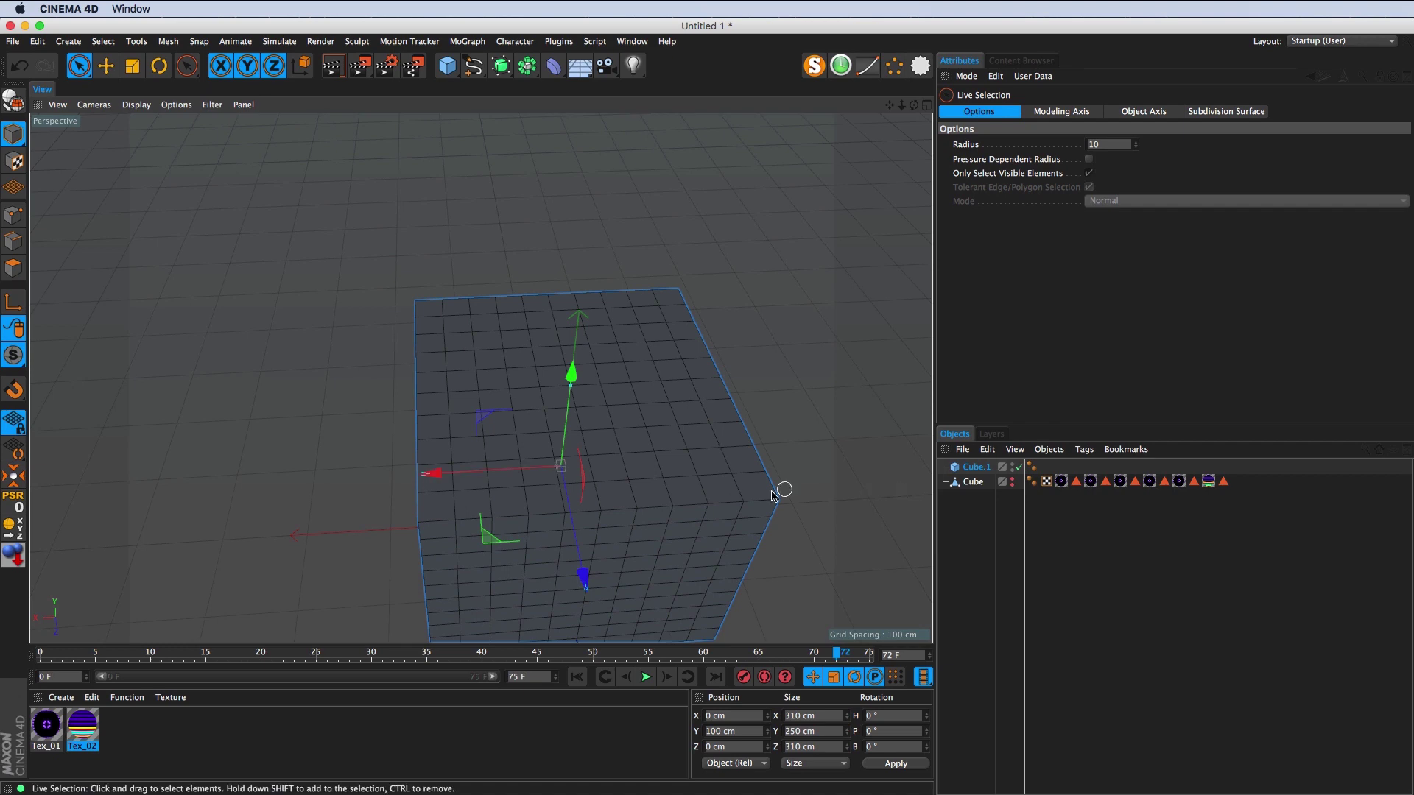
{"action": "left_click", "coordinate": [978, 467]}
{"action": "left_click_drag", "start_coordinate": [604, 412], "coordinate": [633, 431], "text": "alt"}
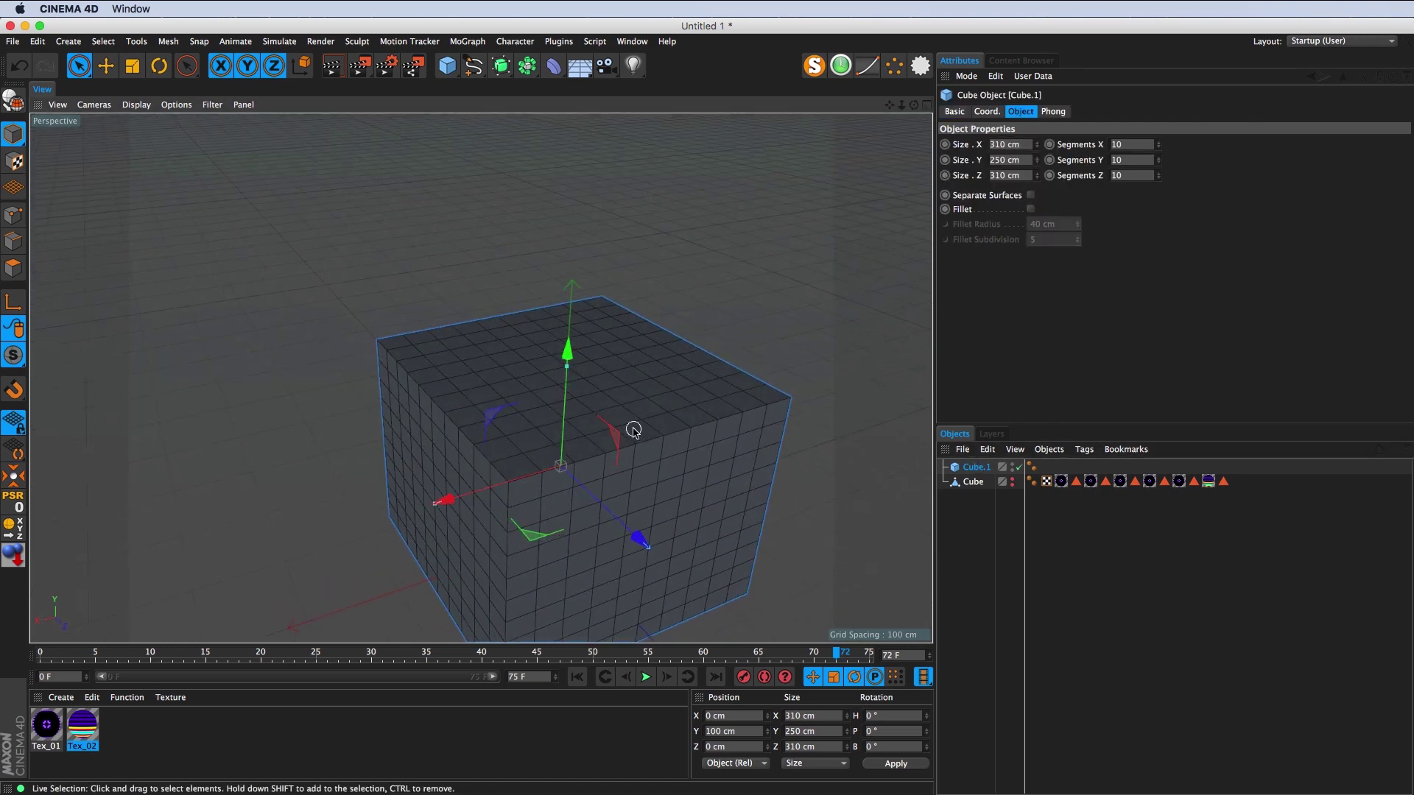
{"action": "key", "text": "c"}
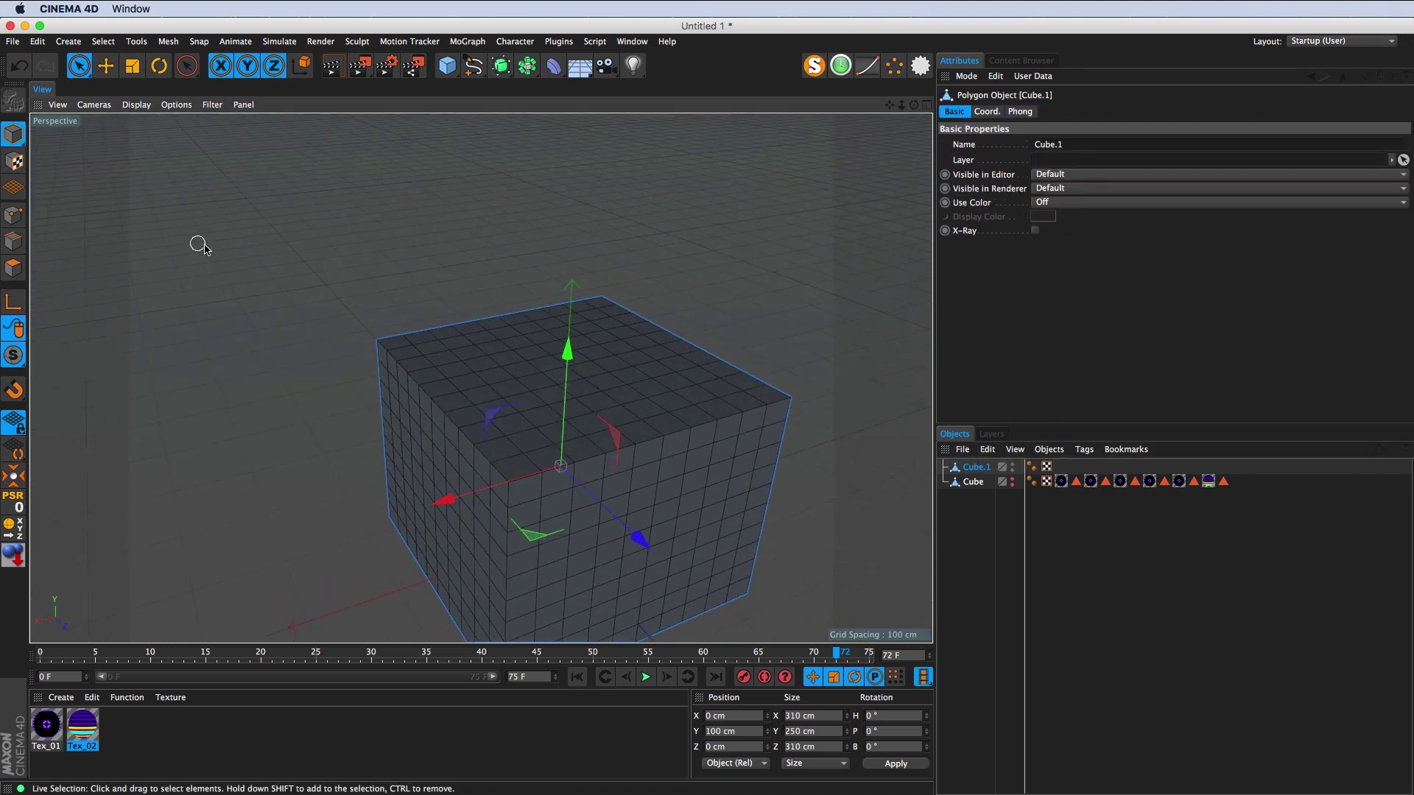
{"action": "left_click_drag", "start_coordinate": [649, 451], "coordinate": [602, 466], "text": "alt"}
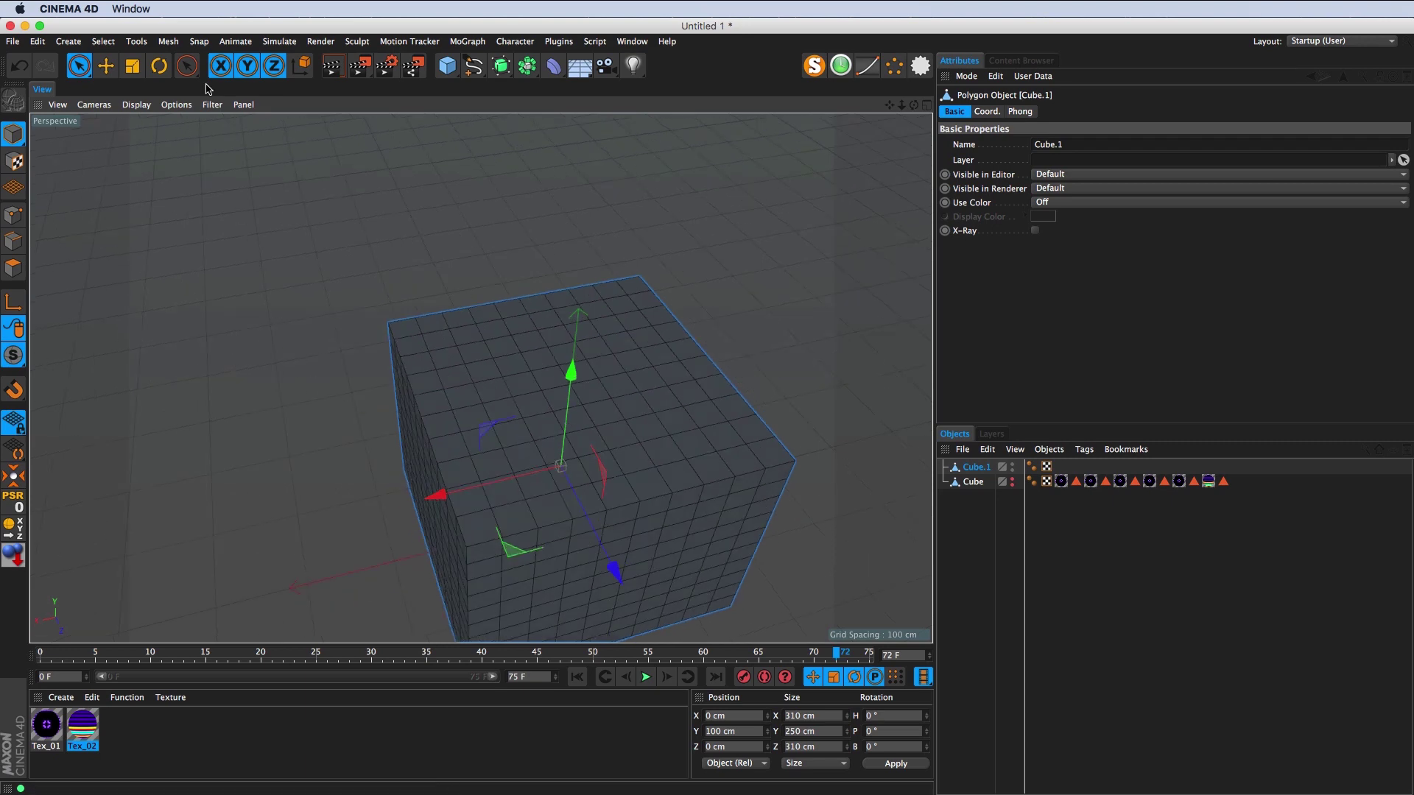
{"action": "left_click", "coordinate": [15, 271]}
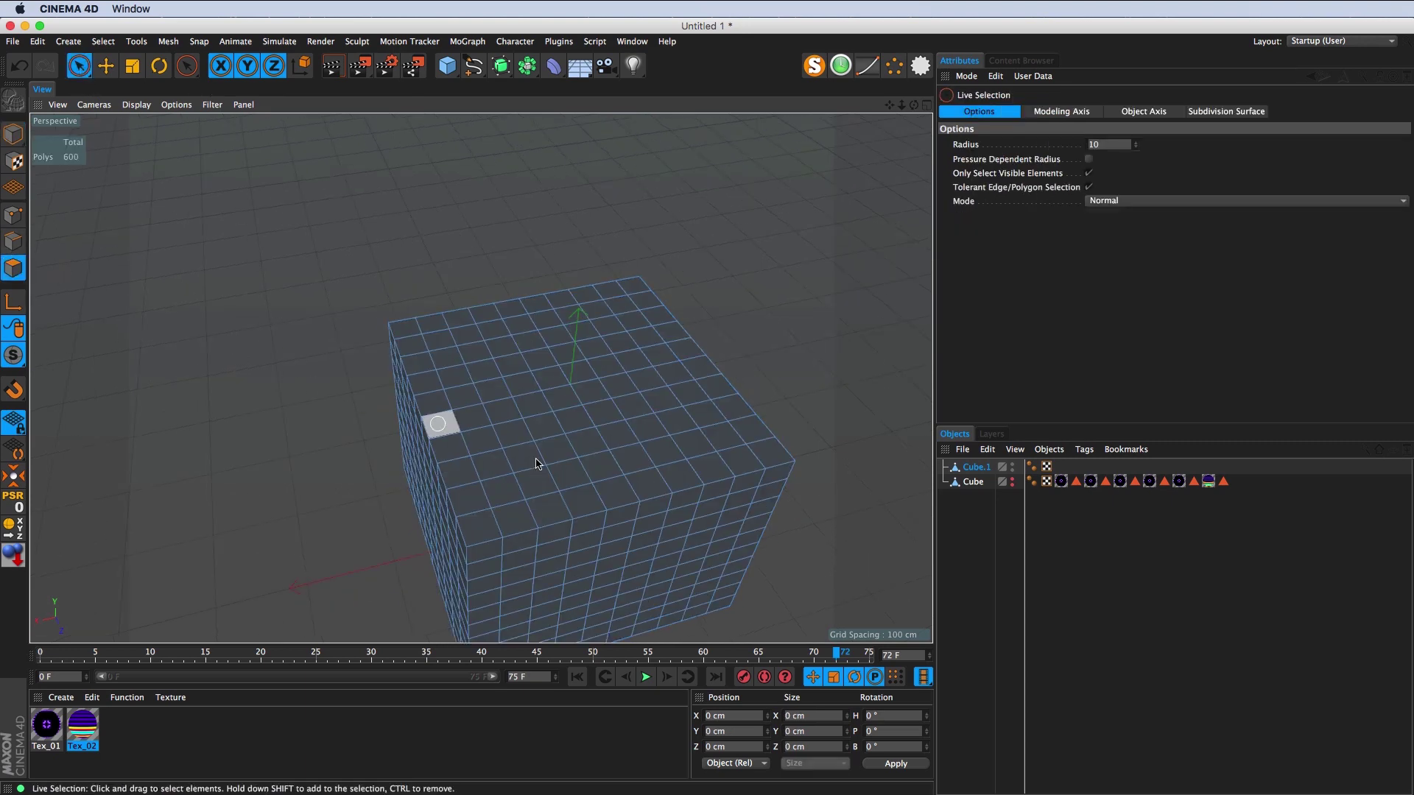
Step: Paint a polygon ring on the top face, then Fill Selection to grab all 64 top polygons
{"action": "mouse_move", "coordinate": [493, 477]}
{"action": "left_mouse_down"}
{"action": "mouse_move", "coordinate": [449, 350]}
{"action": "mouse_move", "coordinate": [611, 306]}
{"action": "mouse_move", "coordinate": [694, 412]}
{"action": "mouse_move", "coordinate": [685, 438]}
{"action": "mouse_move", "coordinate": [589, 475]}
{"action": "mouse_move", "coordinate": [479, 449]}
{"action": "mouse_move", "coordinate": [930, 409]}
{"action": "left_mouse_up"}
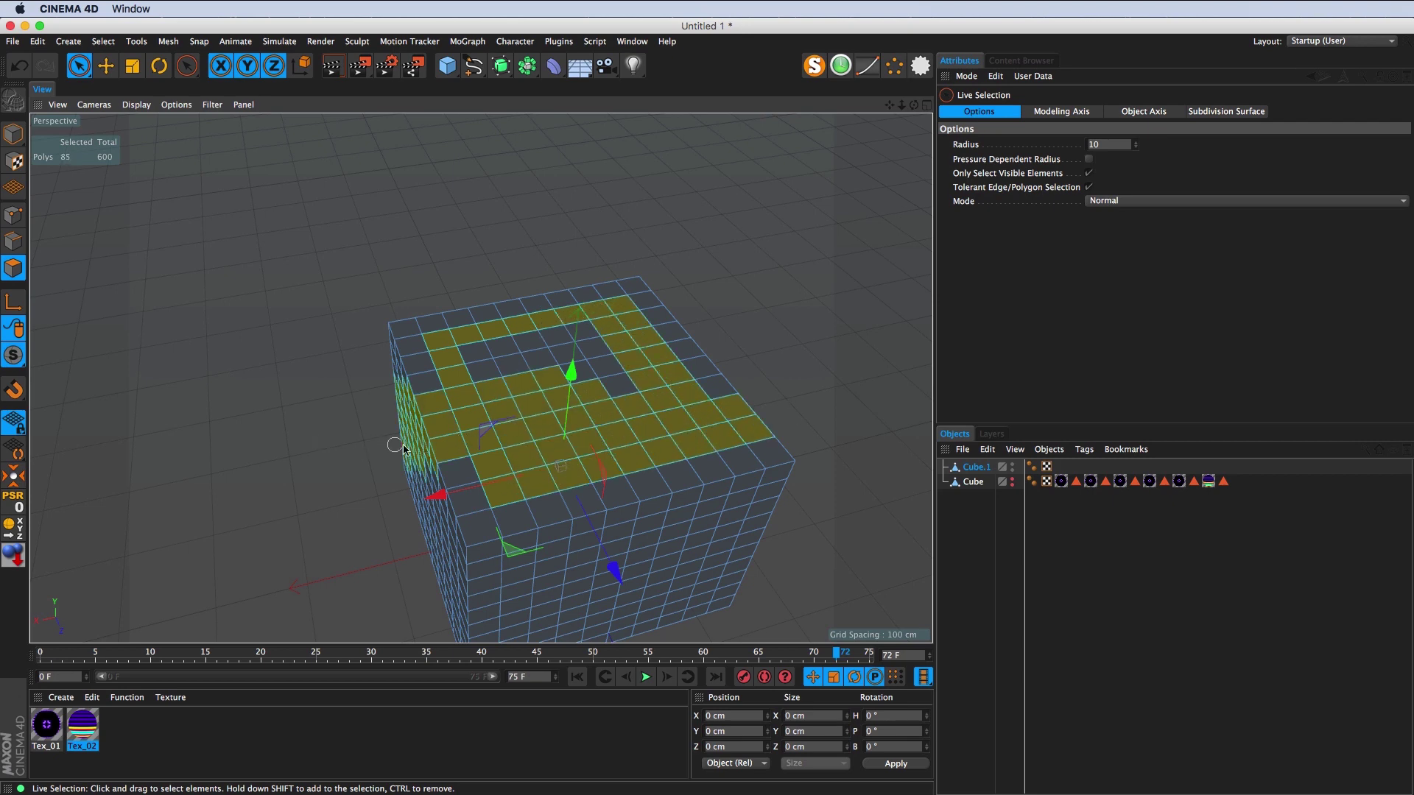
{"action": "key", "text": "super+shift+a"}
{"action": "mouse_move", "coordinate": [509, 480]}
{"action": "left_mouse_down"}
{"action": "mouse_move", "coordinate": [471, 431]}
{"action": "mouse_move", "coordinate": [440, 340]}
{"action": "mouse_move", "coordinate": [604, 316]}
{"action": "mouse_move", "coordinate": [691, 413]}
{"action": "mouse_move", "coordinate": [662, 451]}
{"action": "mouse_move", "coordinate": [545, 480]}
{"action": "left_mouse_up"}
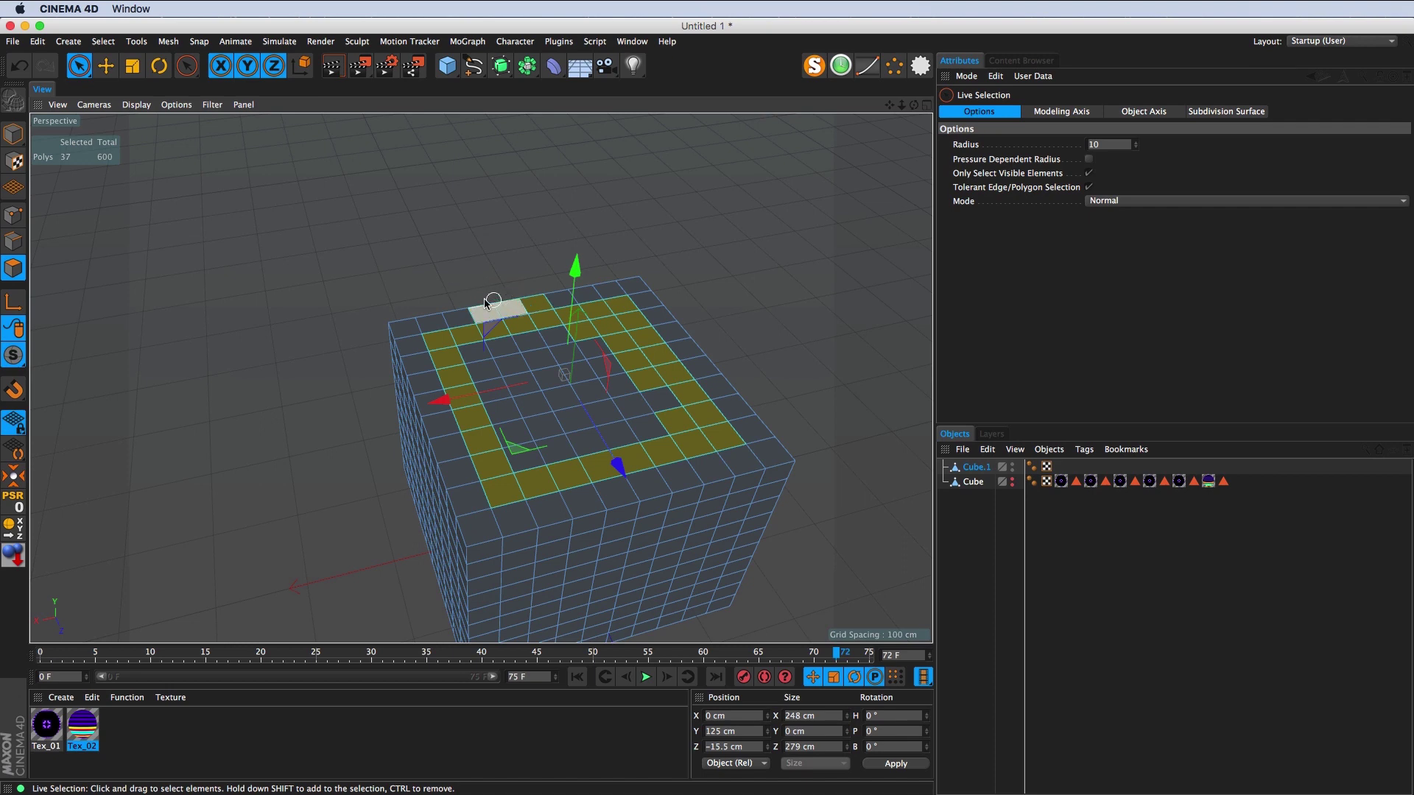
{"action": "mouse_move", "coordinate": [486, 302]}
{"action": "left_mouse_down", "text": "ctrl"}
{"action": "mouse_move", "coordinate": [453, 306]}
{"action": "mouse_move", "coordinate": [545, 294]}
{"action": "left_mouse_up", "text": "ctrl"}
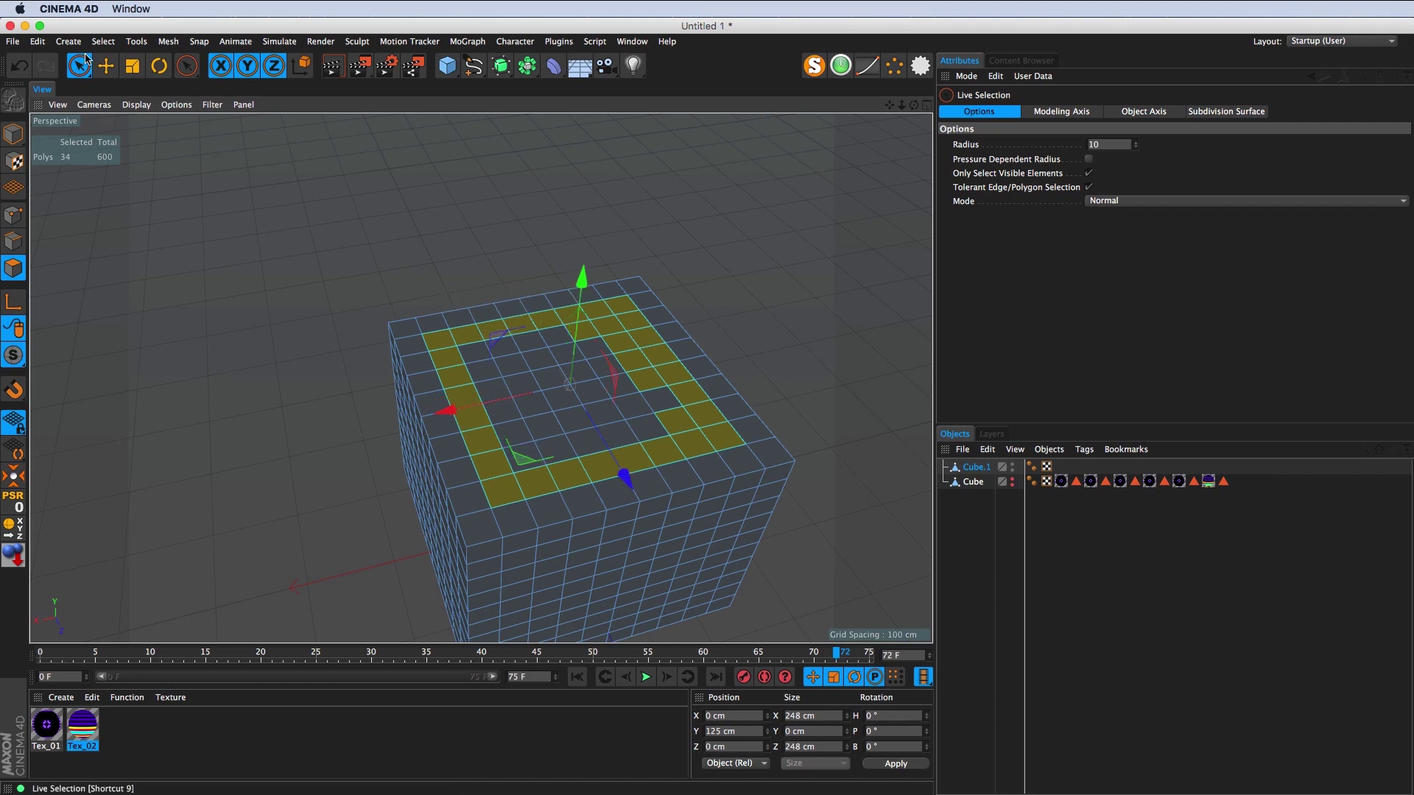
{"action": "left_click", "coordinate": [103, 42]}
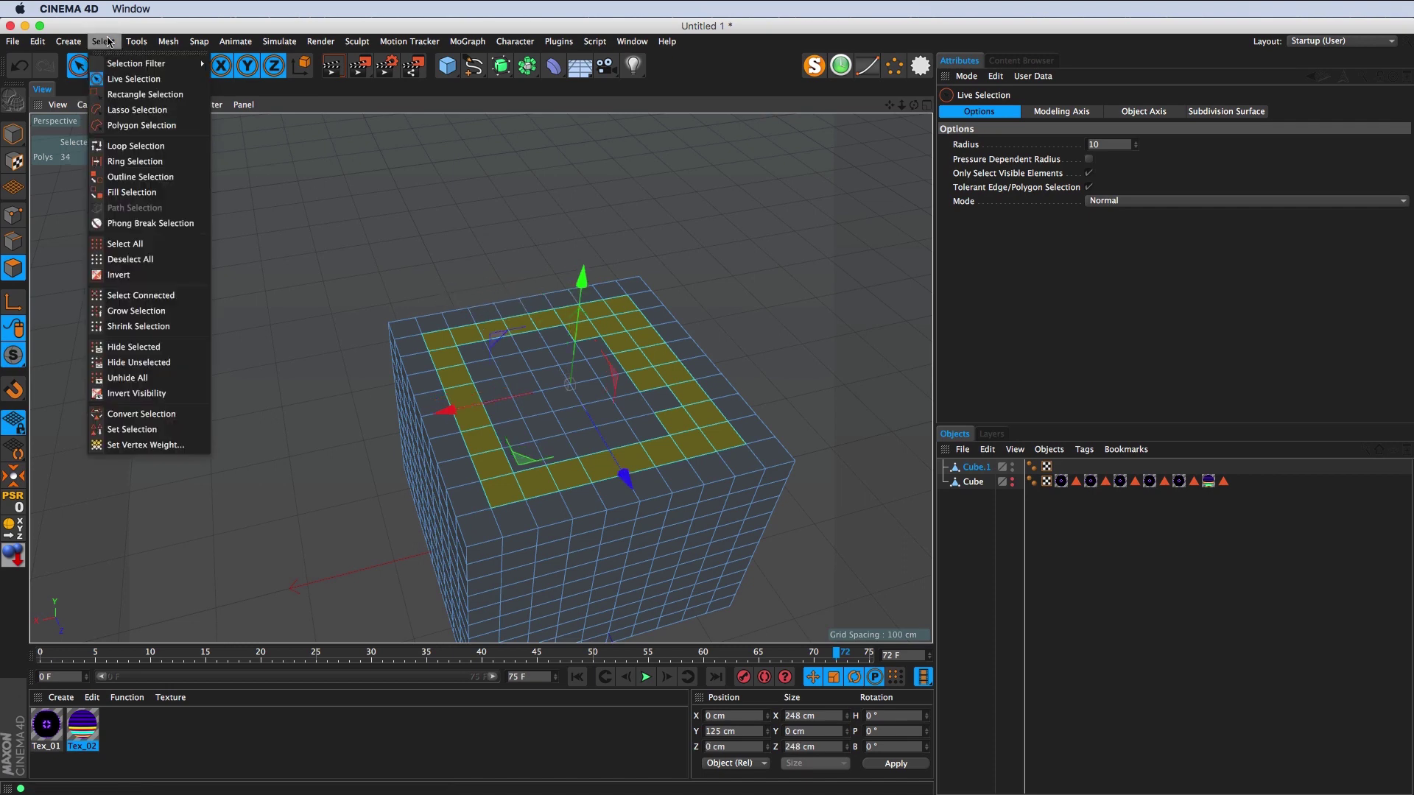
{"action": "left_click", "coordinate": [133, 192]}
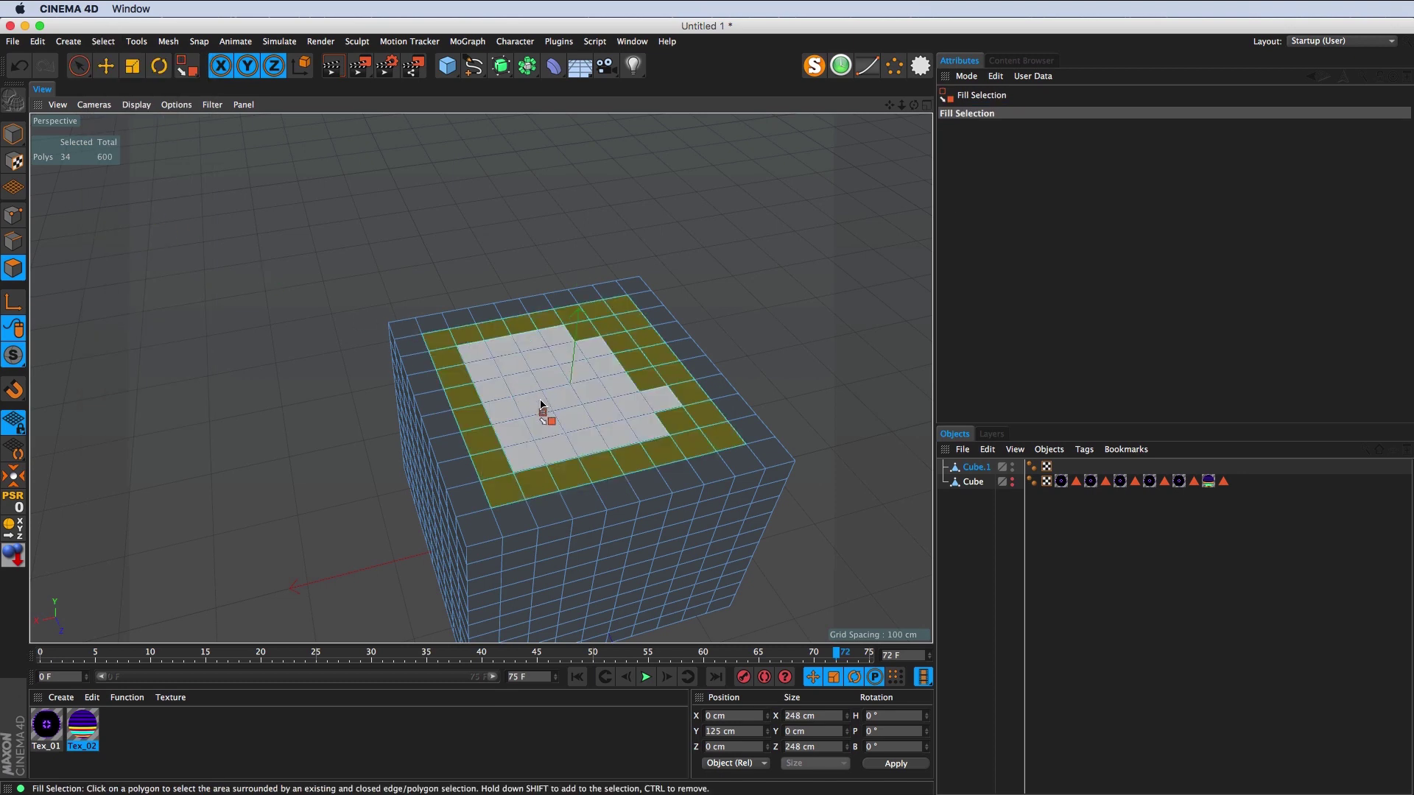
{"action": "left_click", "coordinate": [551, 411]}
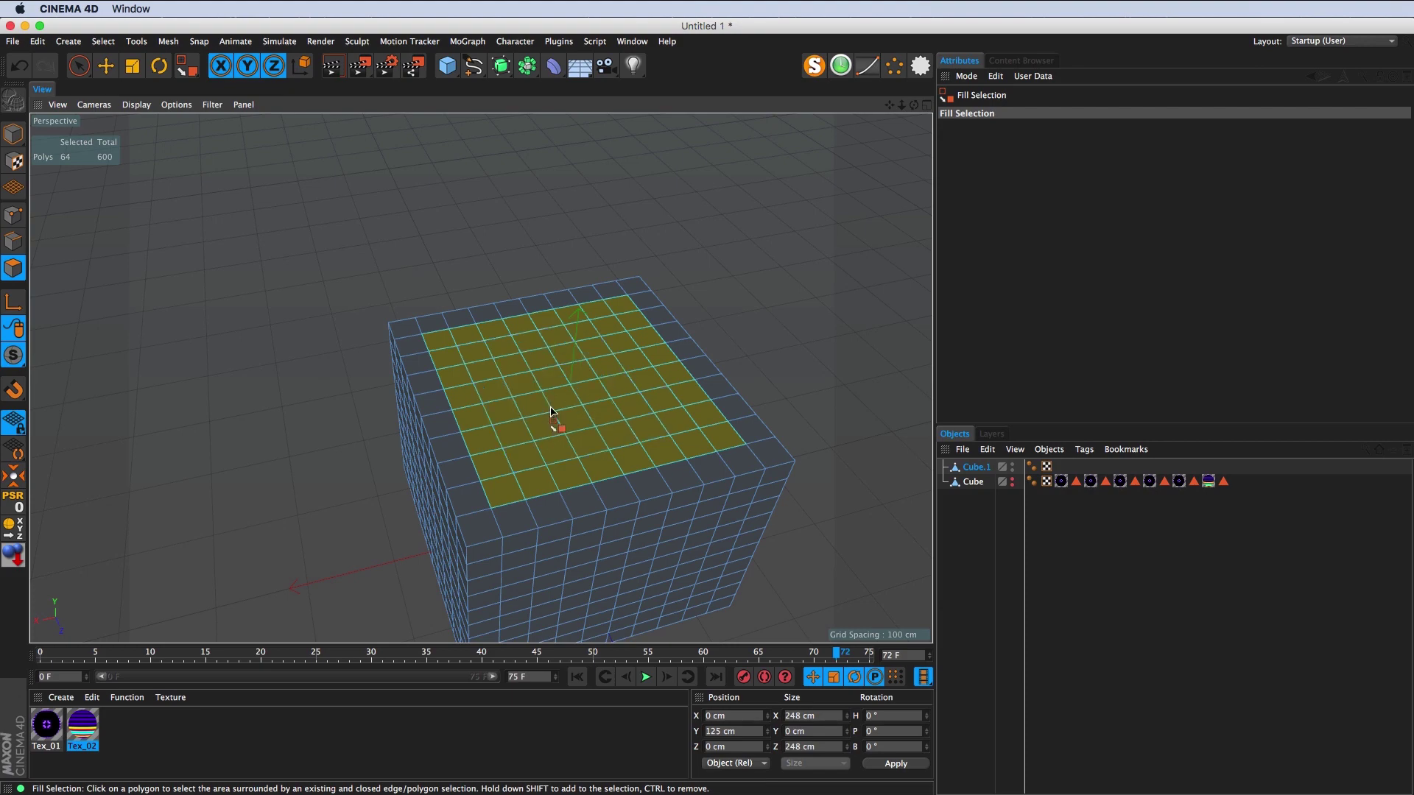
{"action": "mouse_move", "coordinate": [551, 411]}
{"action": "left_mouse_down", "text": "alt"}
{"action": "mouse_move", "coordinate": [518, 442]}
{"action": "mouse_move", "coordinate": [562, 227]}
{"action": "left_mouse_up", "text": "alt"}
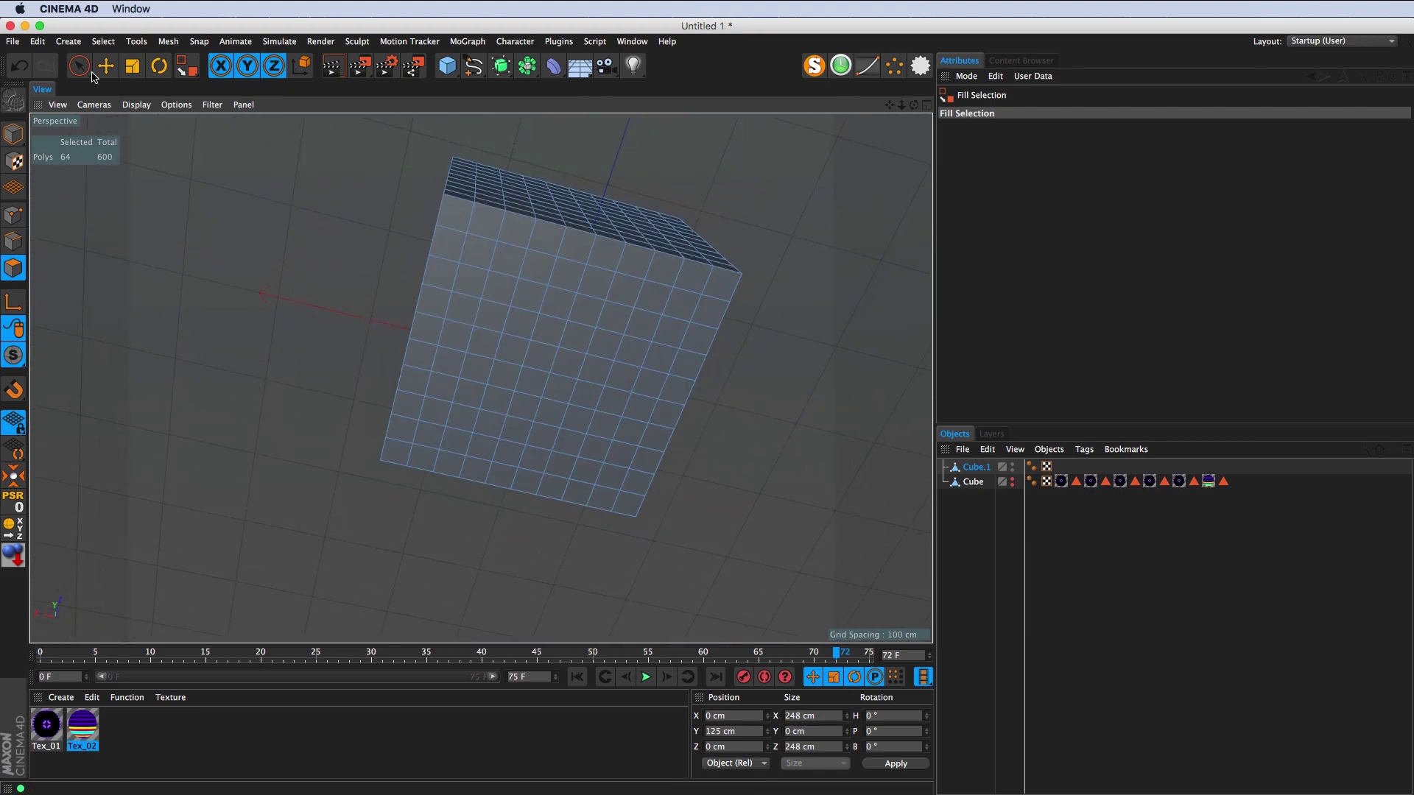
Step: Add the bottom panel to the selection and hide all unselected polygons
{"action": "left_click", "coordinate": [79, 65]}
{"action": "mouse_move", "coordinate": [482, 259]}
{"action": "left_mouse_down", "text": "alt"}
{"action": "mouse_move", "coordinate": [540, 285]}
{"action": "mouse_move", "coordinate": [520, 188]}
{"action": "left_mouse_up", "text": "alt"}
{"action": "left_click_drag", "start_coordinate": [466, 227], "coordinate": [594, 443]}
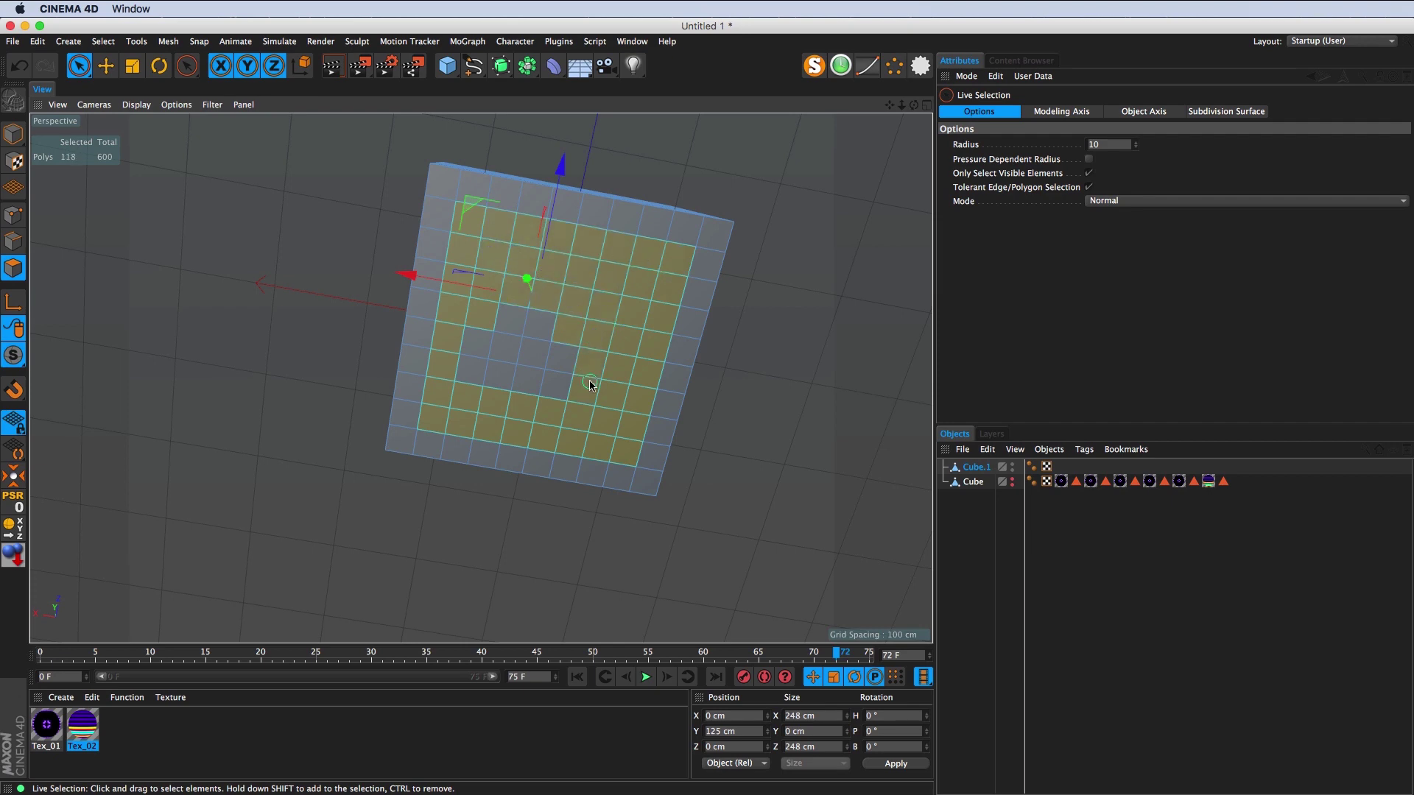
{"action": "left_click_drag", "start_coordinate": [547, 352], "coordinate": [543, 313]}
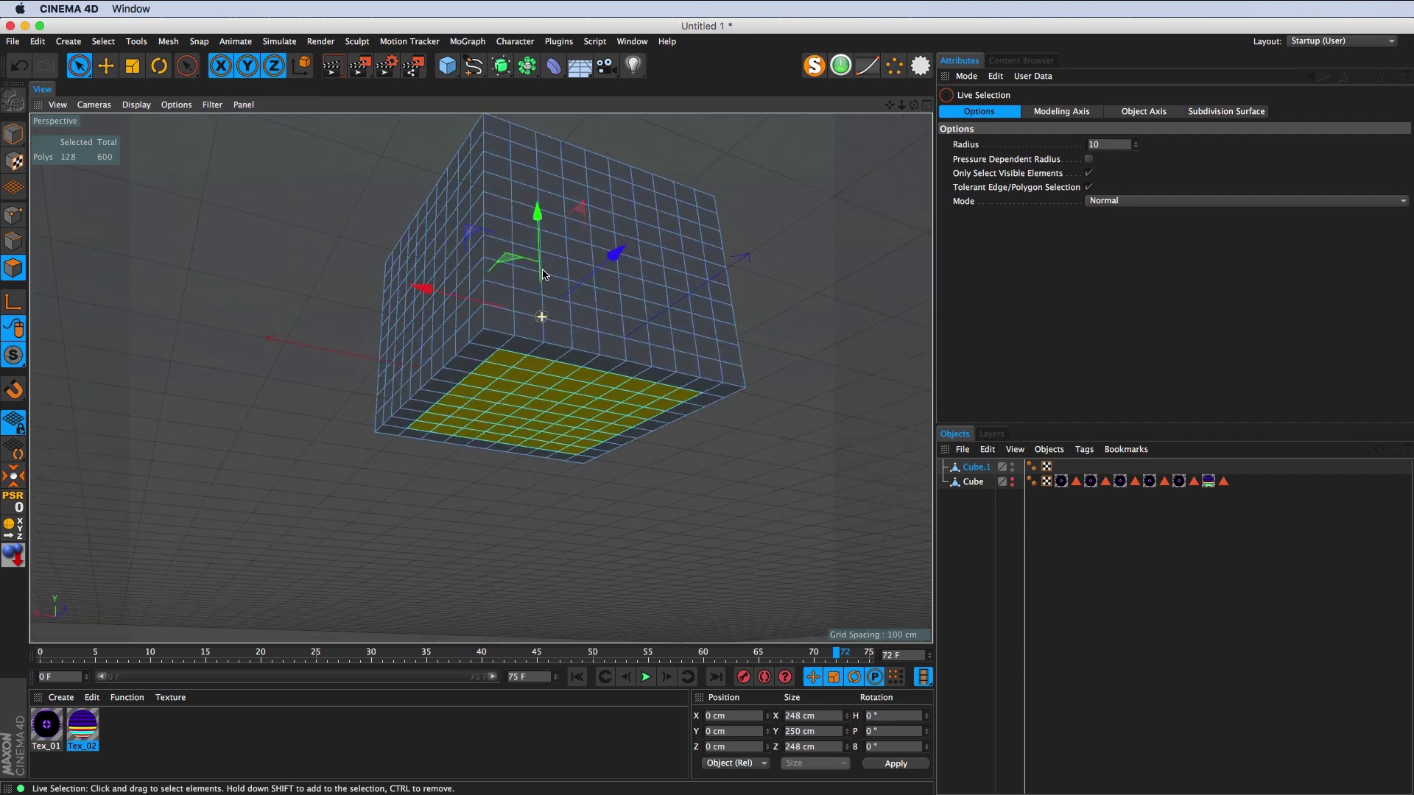
{"action": "left_click", "coordinate": [103, 41]}
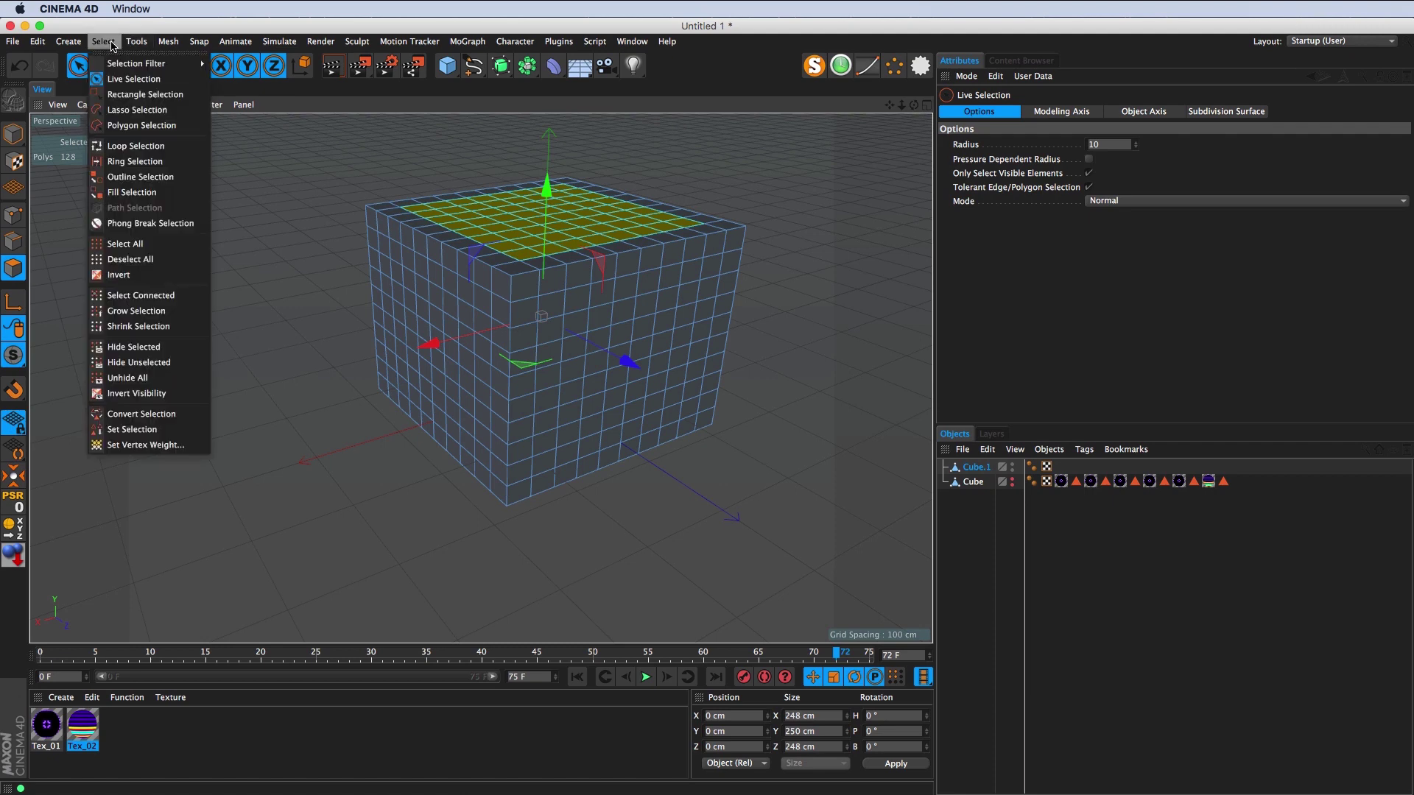
{"action": "left_click", "coordinate": [140, 362]}
Step: Bridge the top and bottom panels into an open box shaft
{"action": "right_click", "coordinate": [374, 301]}
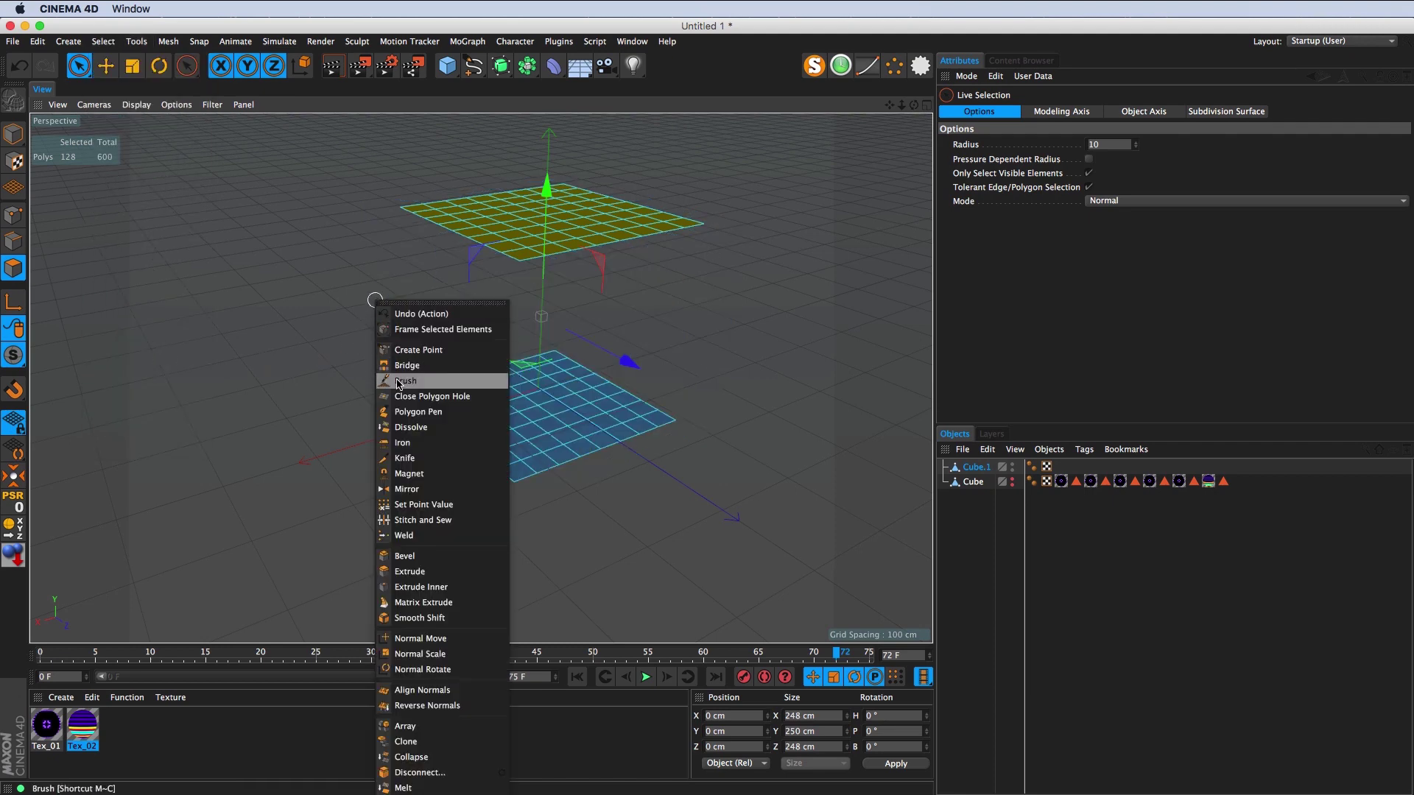
{"action": "left_click", "coordinate": [424, 366]}
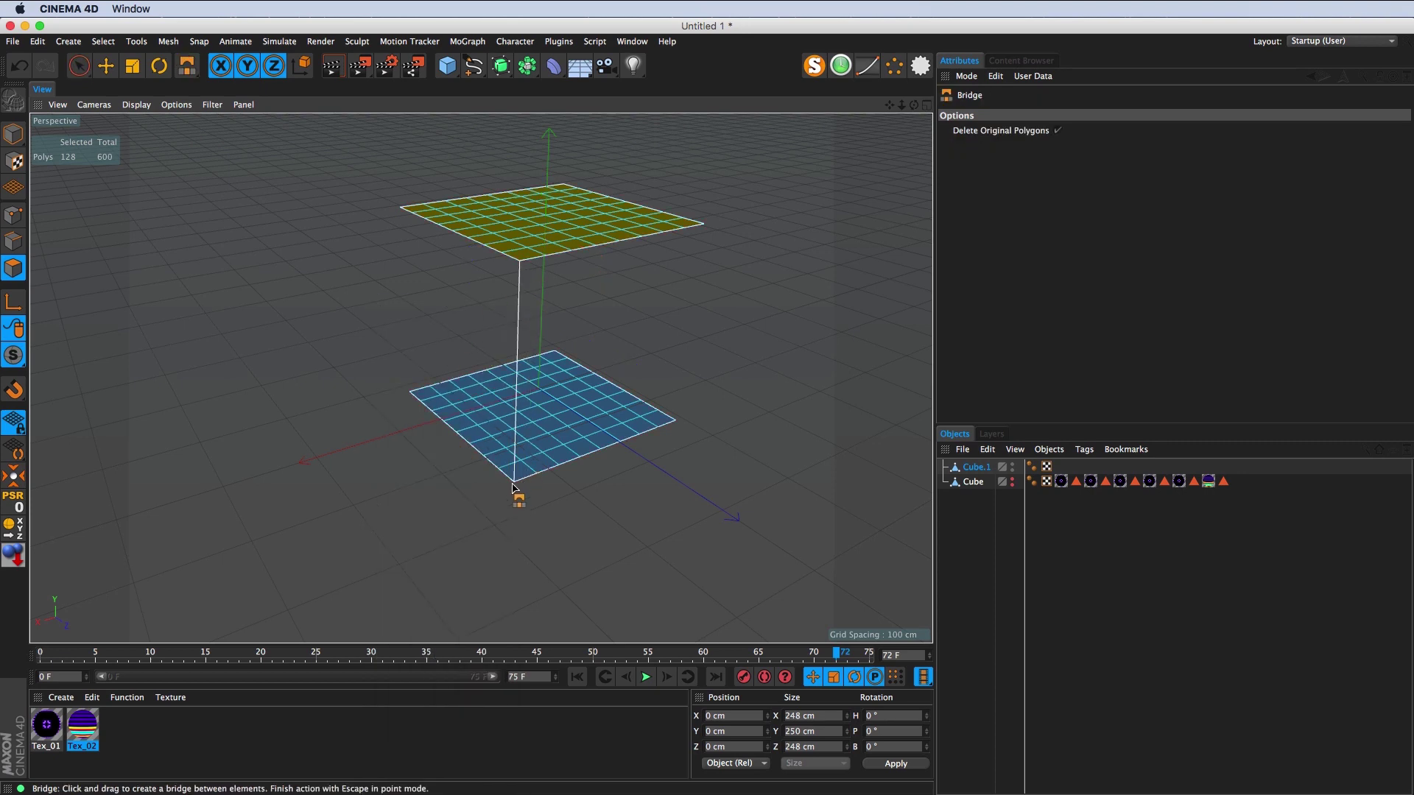
{"action": "left_click_drag", "start_coordinate": [514, 486], "coordinate": [513, 486]}
{"action": "left_click_drag", "start_coordinate": [560, 279], "coordinate": [543, 320], "text": "alt"}
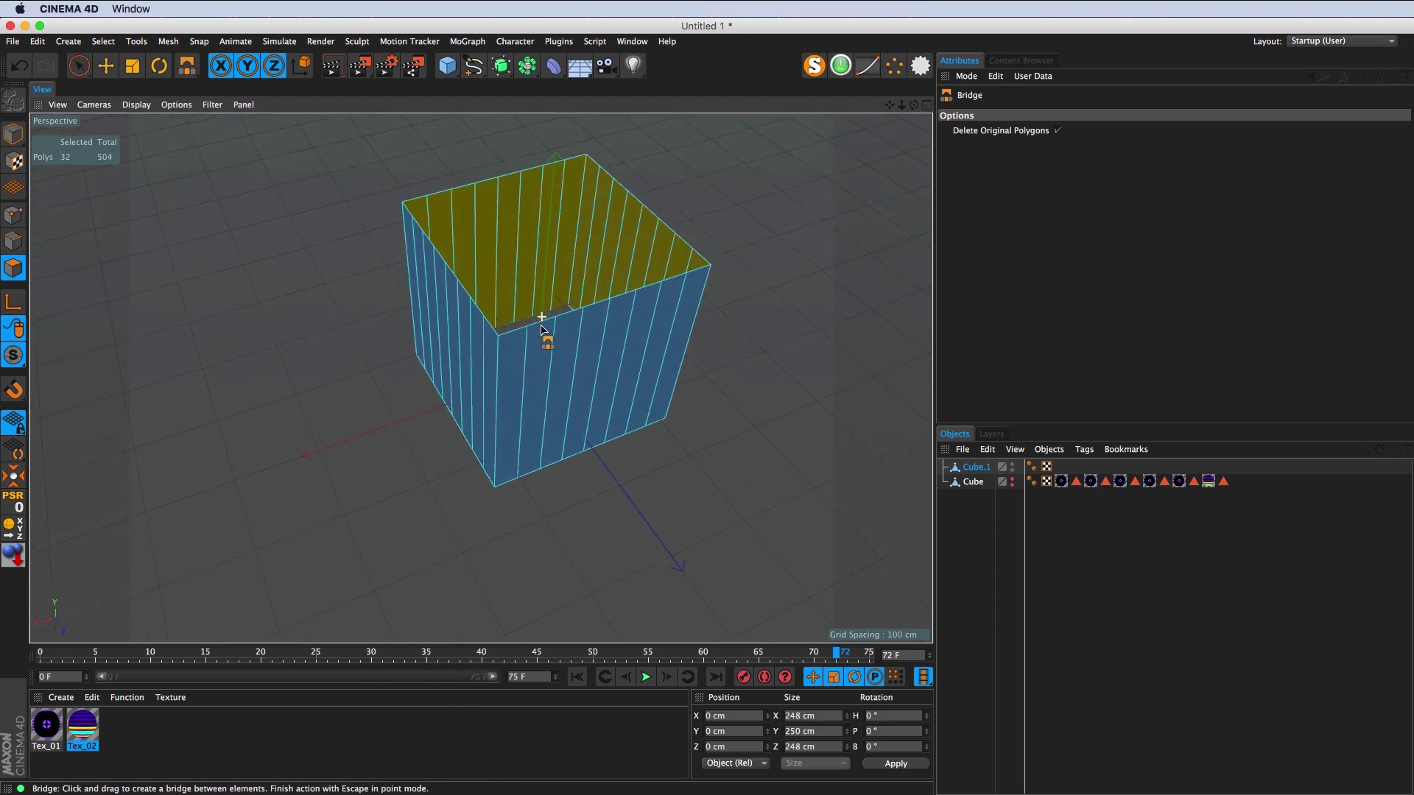
Step: Unhide all of the cube's polygons and hide Cube.1 from the viewport
{"action": "left_click", "coordinate": [104, 41]}
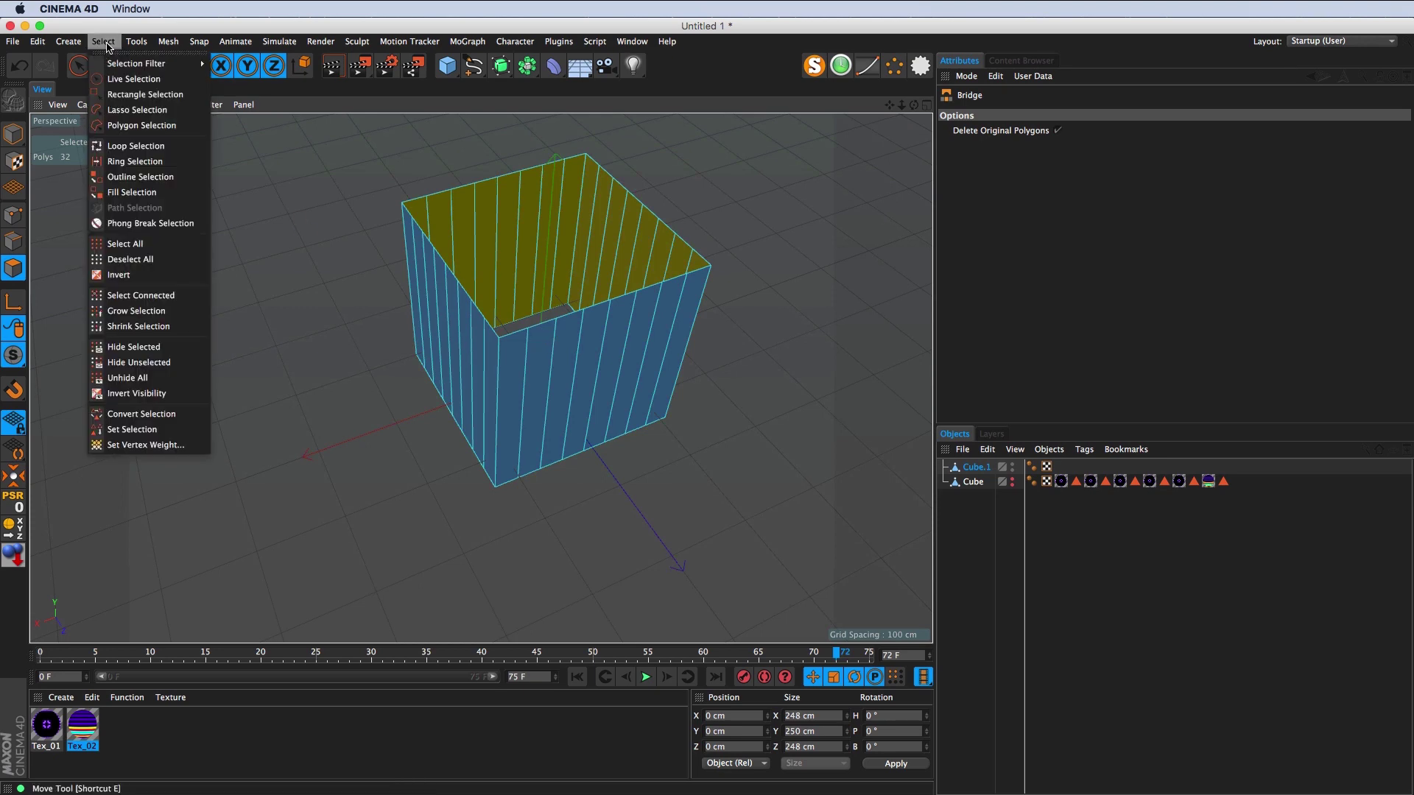
{"action": "left_click", "coordinate": [158, 378]}
{"action": "scroll", "coordinate": [569, 325], "scroll_direction": "down", "scroll_amount": 3}
{"action": "left_click_drag", "start_coordinate": [568, 325], "coordinate": [513, 344], "text": "alt"}
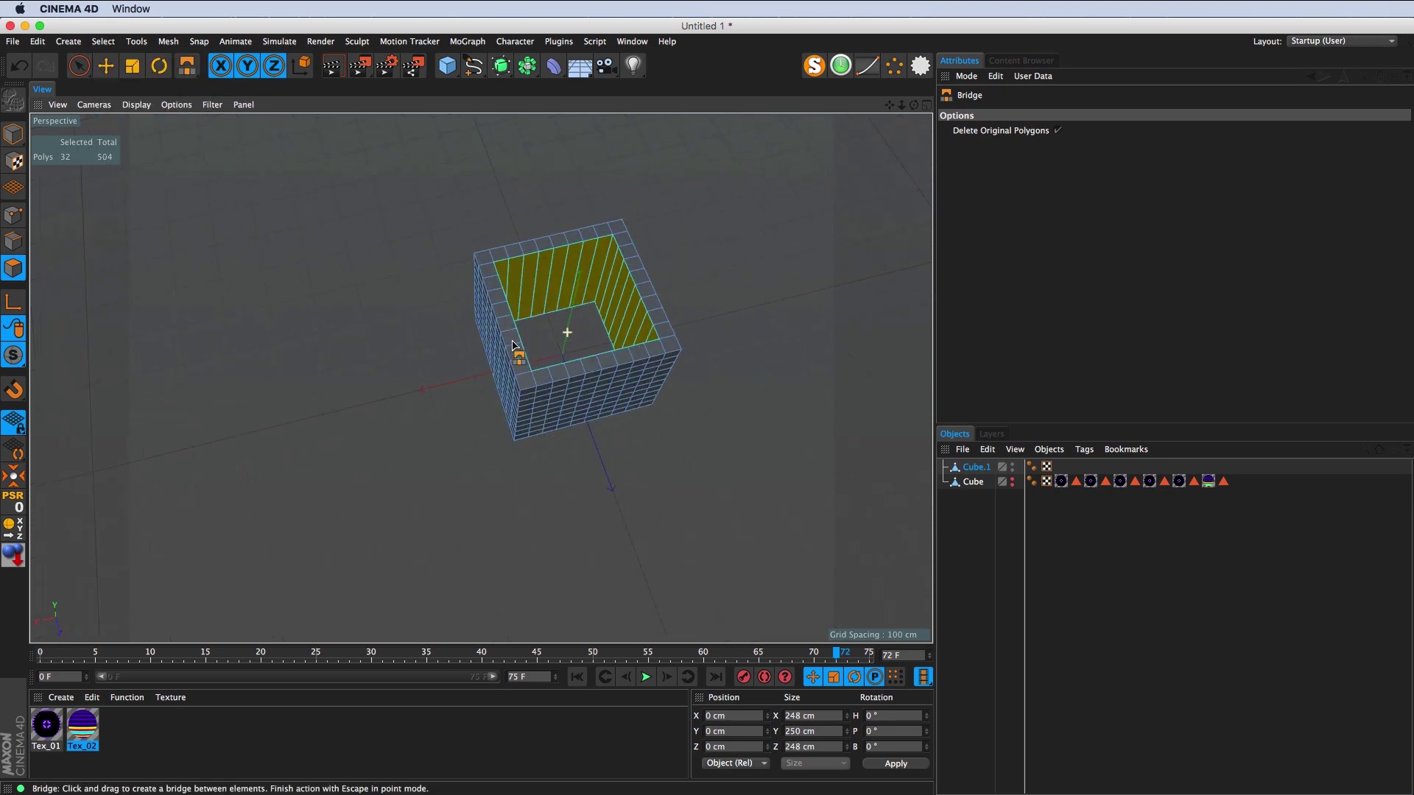
{"action": "left_click", "coordinate": [1014, 466]}
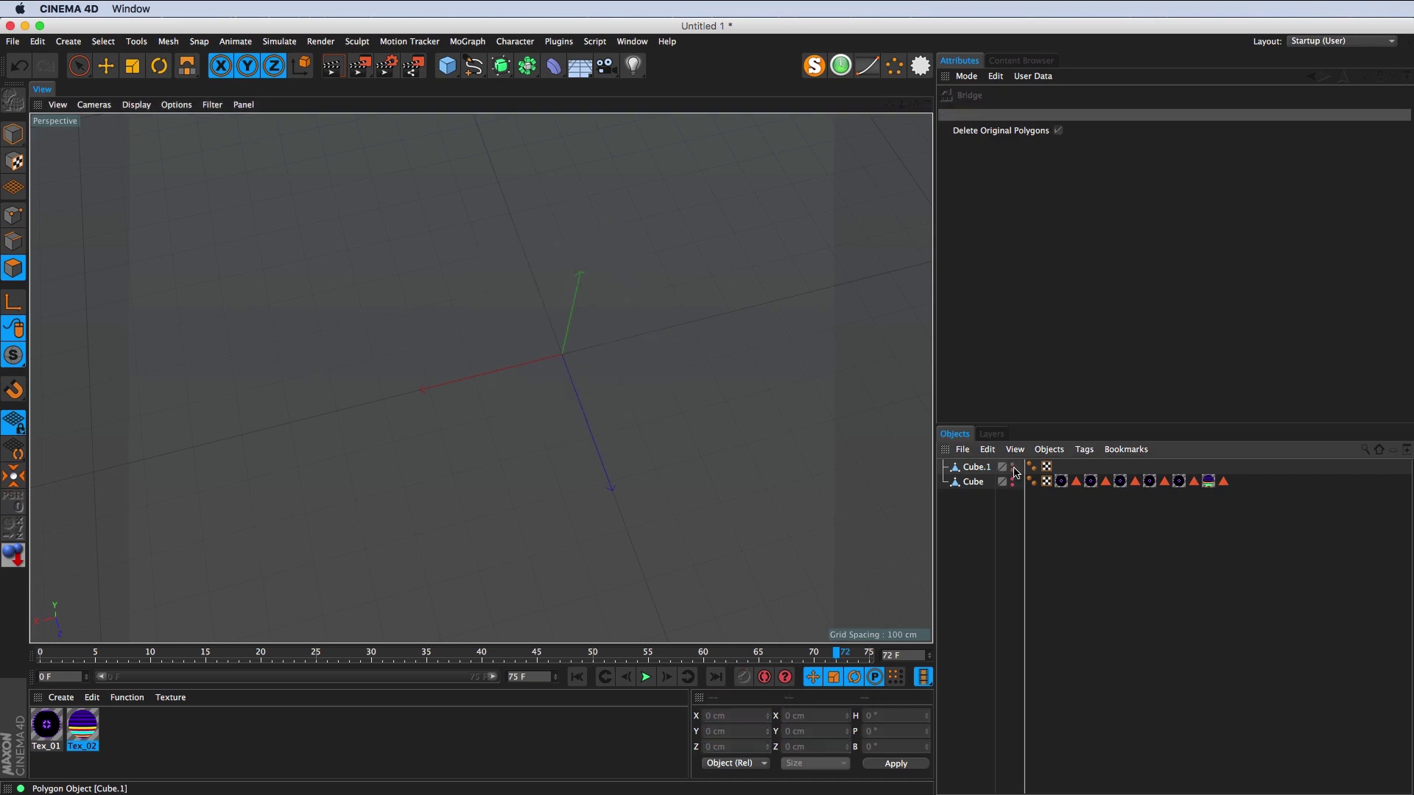
Step: Make both cubes visible in the viewport again and select Cube.1
{"action": "left_click", "coordinate": [1013, 466]}
{"action": "left_click", "coordinate": [1013, 481]}
{"action": "left_click", "coordinate": [1025, 543]}
{"action": "scroll", "coordinate": [677, 403], "scroll_direction": "up", "scroll_amount": 3}
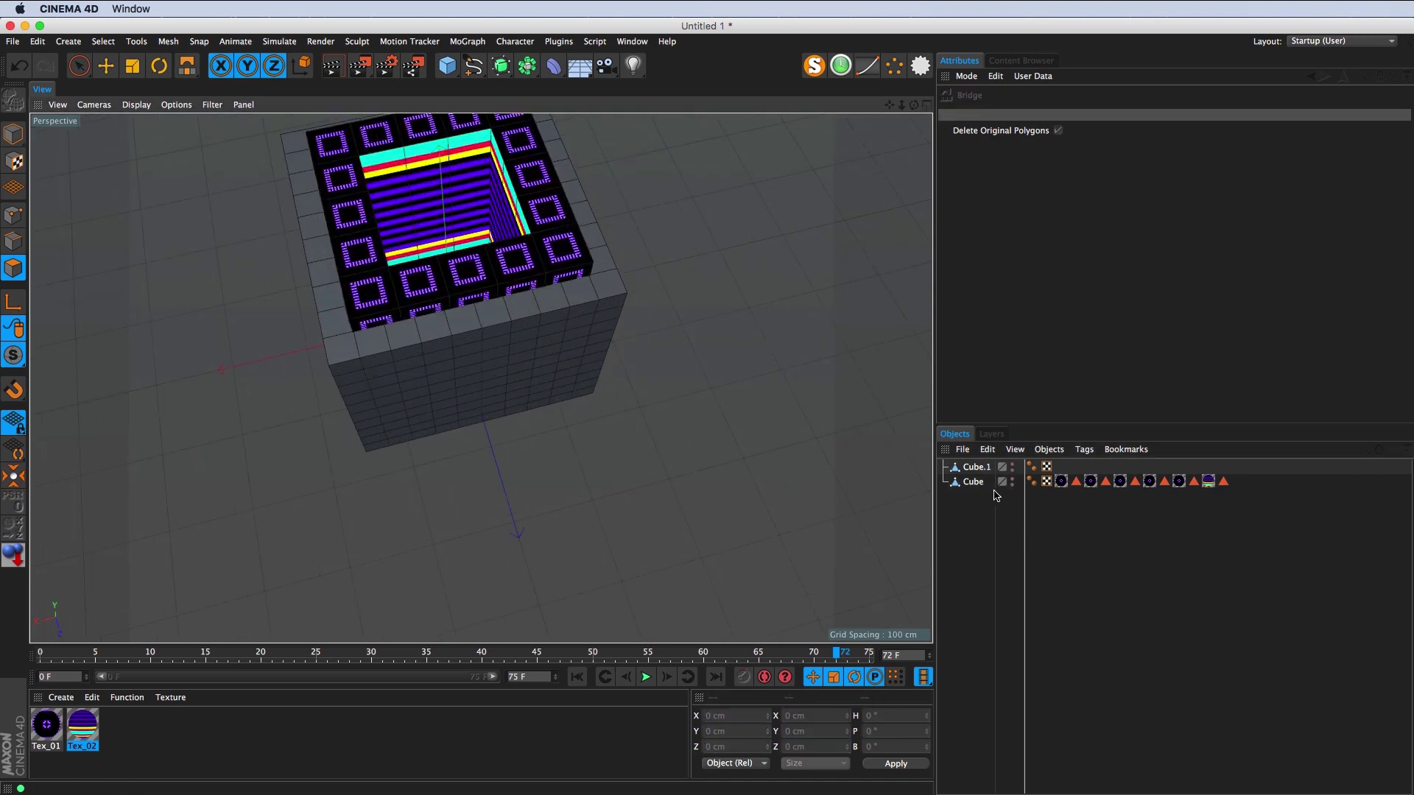
{"action": "left_click", "coordinate": [973, 481]}
{"action": "scroll", "coordinate": [635, 442], "scroll_direction": "down", "scroll_amount": 3}
{"action": "left_click", "coordinate": [977, 469]}
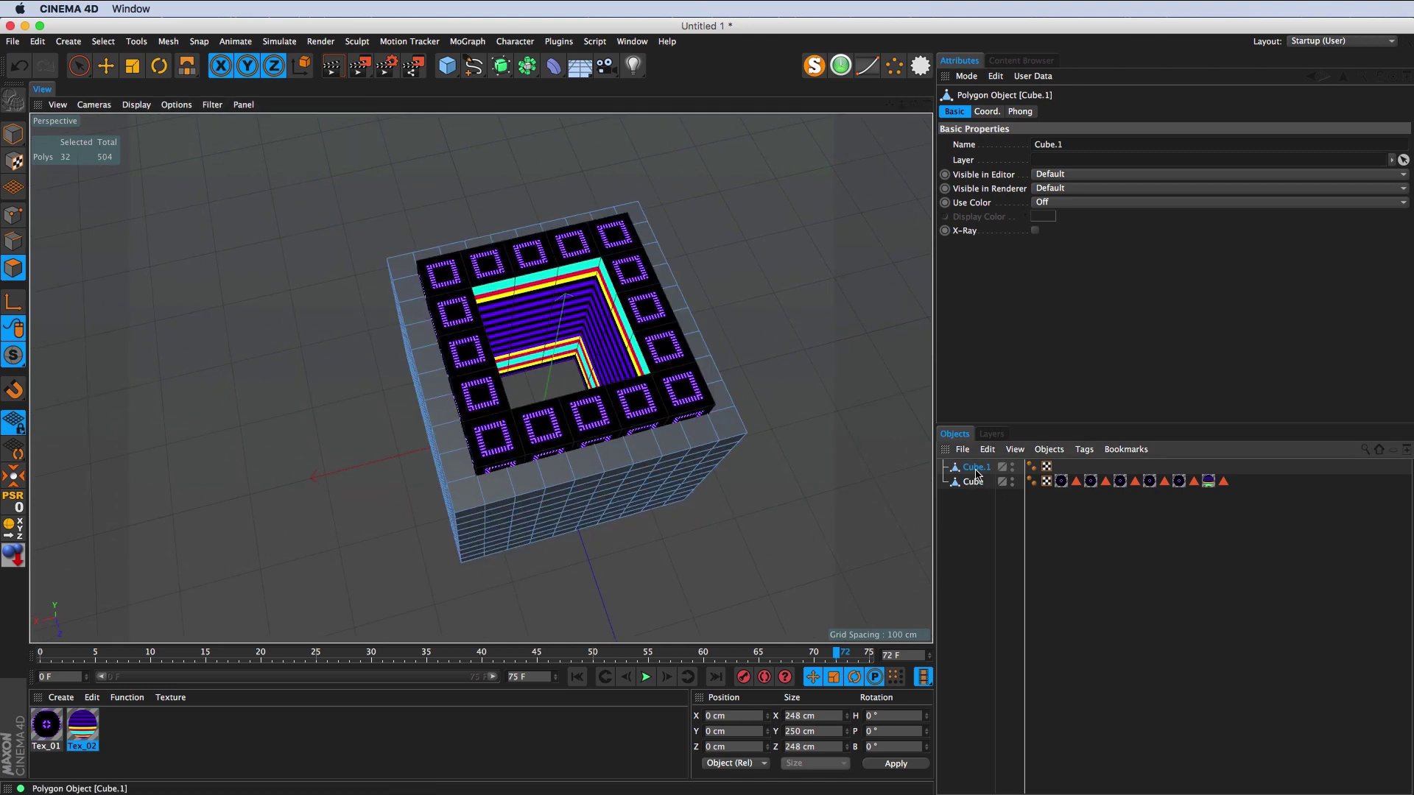
Step: Rotate Cube.1 45° in heading
{"action": "left_click", "coordinate": [11, 140]}
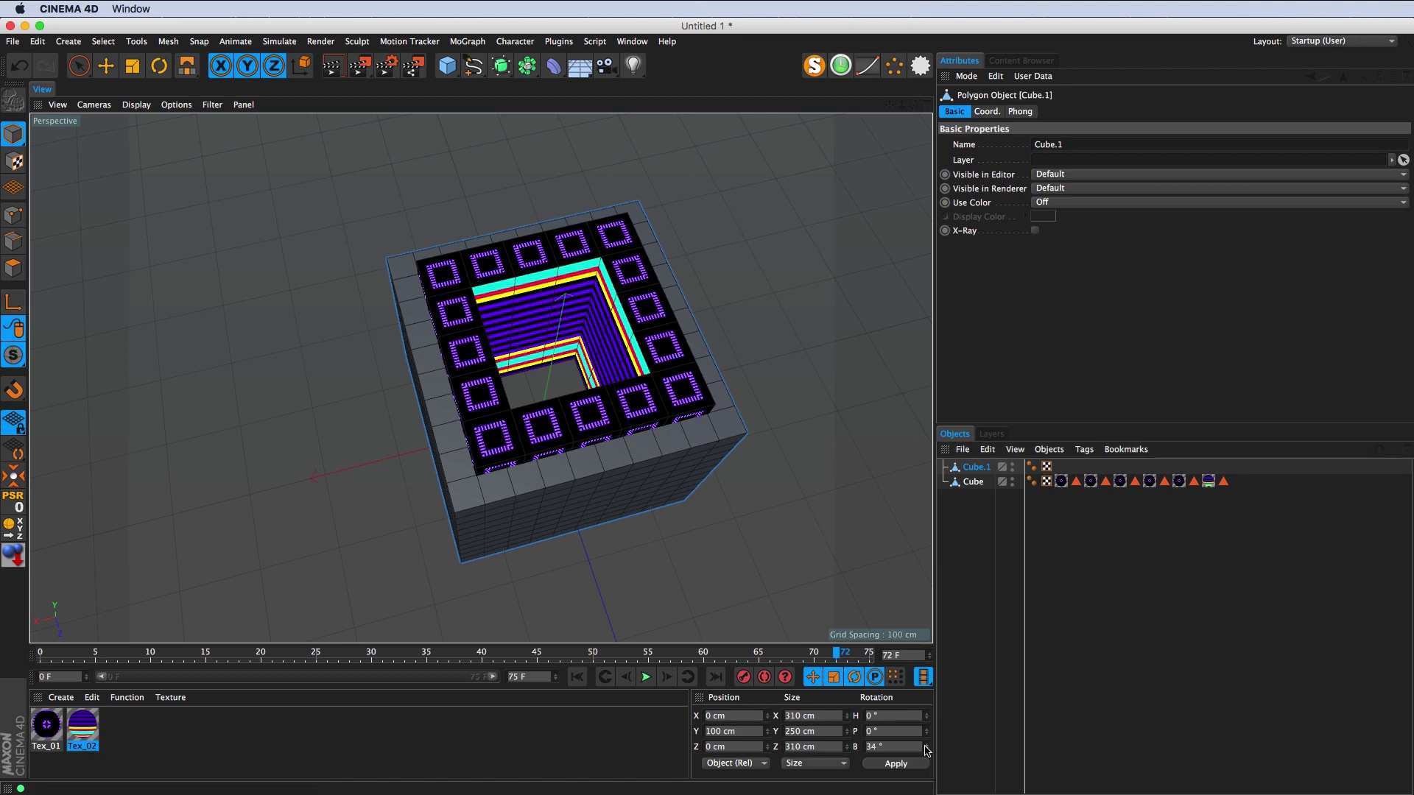
{"action": "key", "text": "super+z"}
{"action": "left_click", "coordinate": [976, 467]}
{"action": "key", "text": "r"}
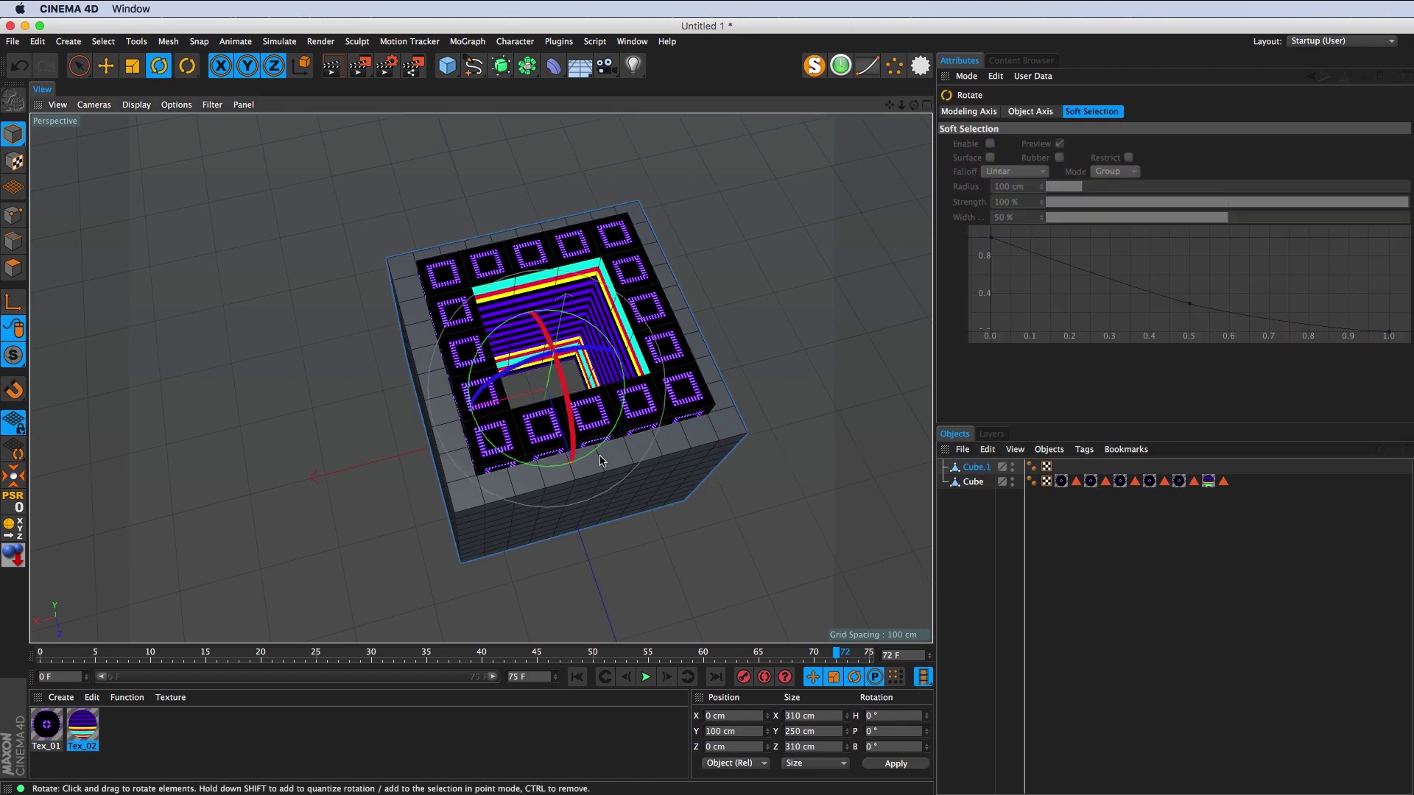
{"action": "left_click_drag", "start_coordinate": [542, 464], "coordinate": [663, 472]}
{"action": "key", "text": "super+z"}
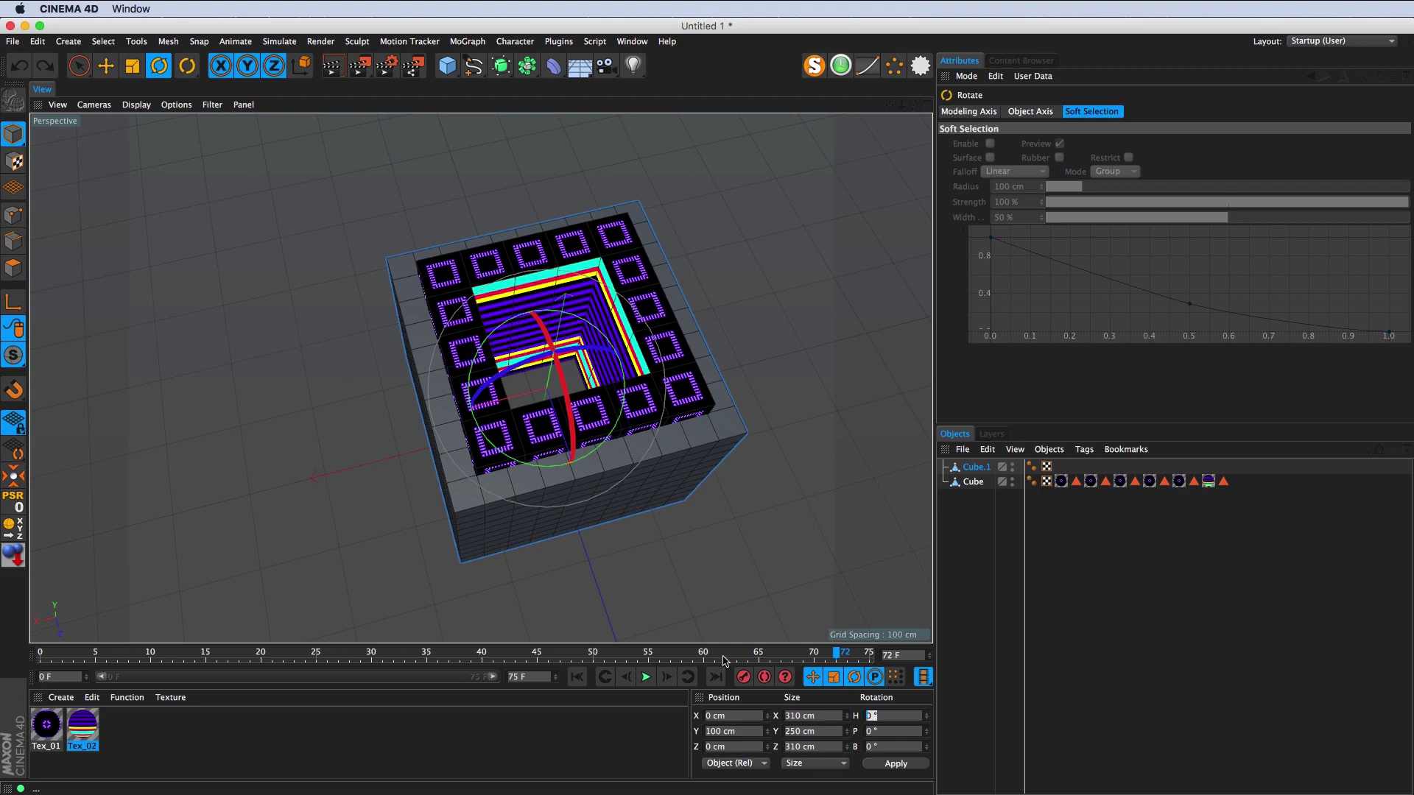
{"action": "type", "text": "45"}
{"action": "key", "text": "Return"}
{"action": "left_click_drag", "start_coordinate": [516, 560], "coordinate": [544, 352]}
Step: In Polygon mode with Live Selection, choose Select > Phong Break Selection
{"action": "left_click", "coordinate": [468, 479]}
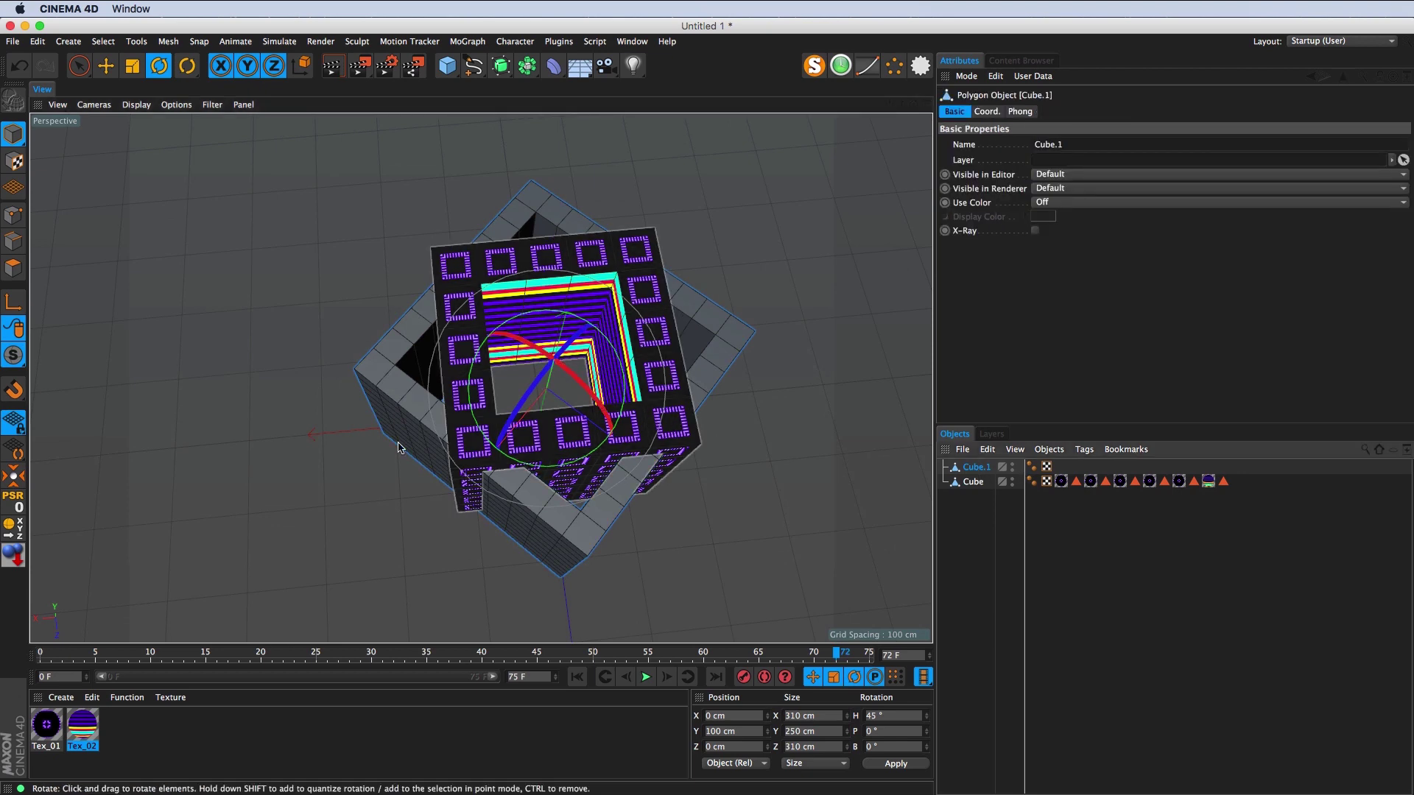
{"action": "left_click", "coordinate": [14, 269]}
{"action": "left_click", "coordinate": [81, 70]}
{"action": "left_click", "coordinate": [103, 42]}
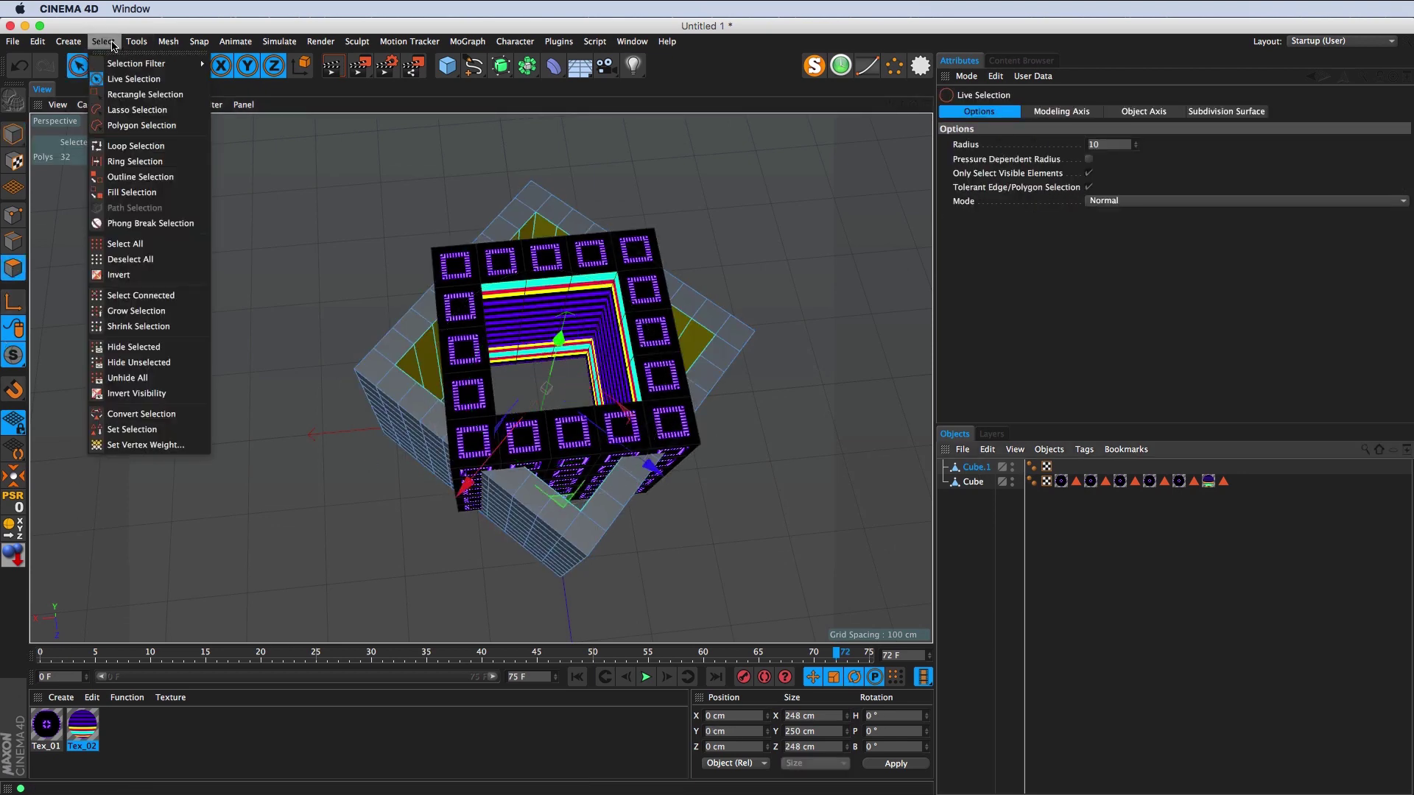
{"action": "left_click", "coordinate": [160, 225]}
Step: Drop Tex_01 onto the selected top rim faces and preview the animation
{"action": "left_click", "coordinate": [381, 382]}
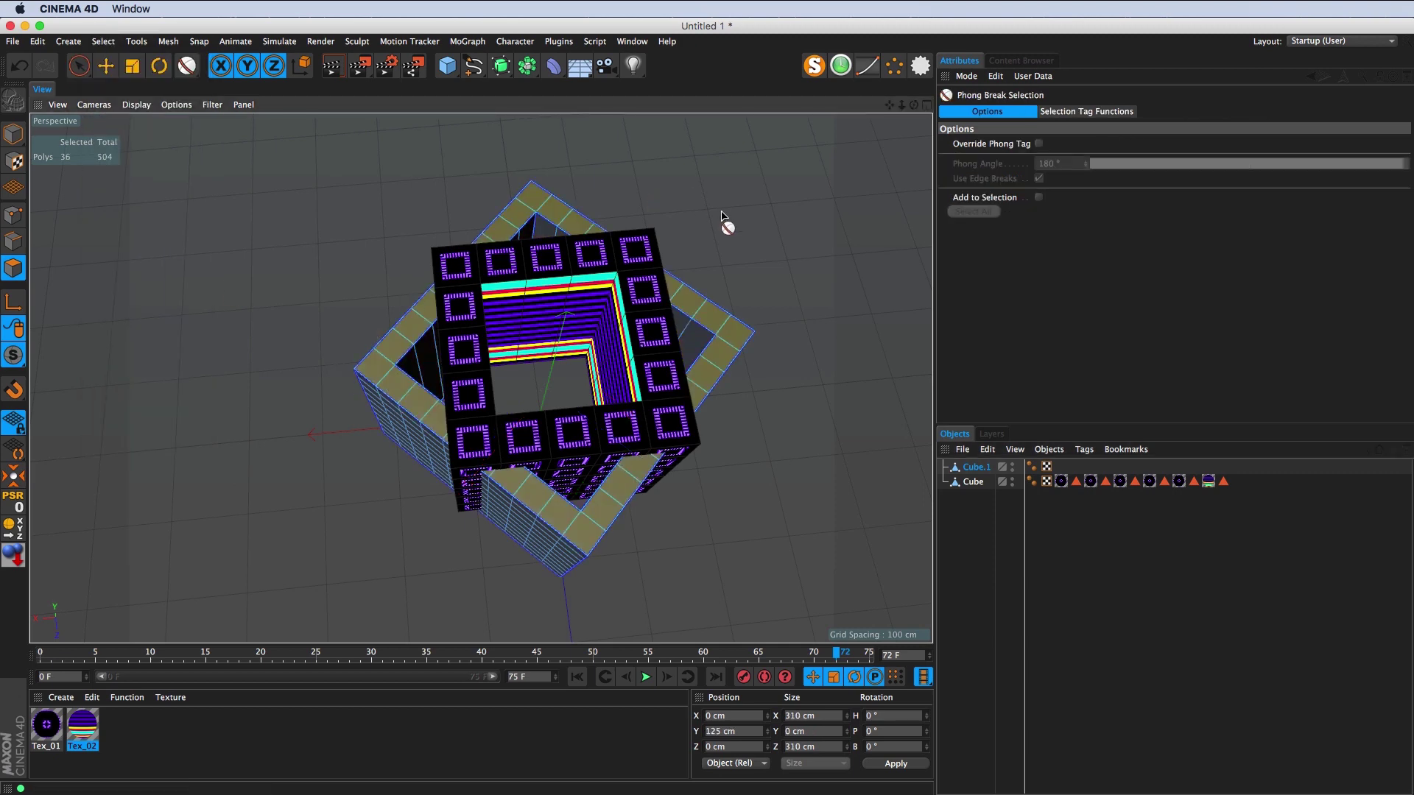
{"action": "left_click_drag", "start_coordinate": [77, 742], "coordinate": [79, 711]}
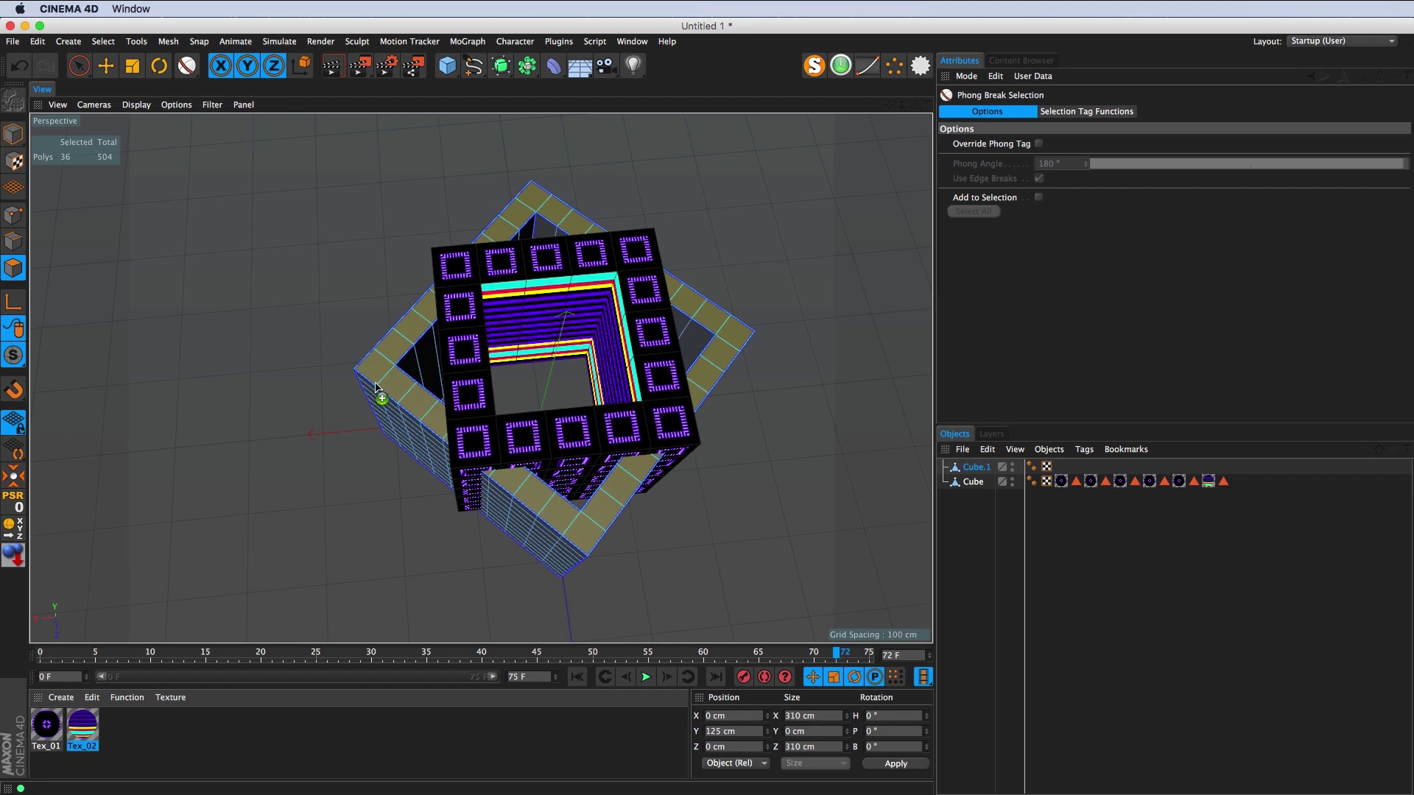
{"action": "left_click_drag", "start_coordinate": [376, 388], "coordinate": [377, 389]}
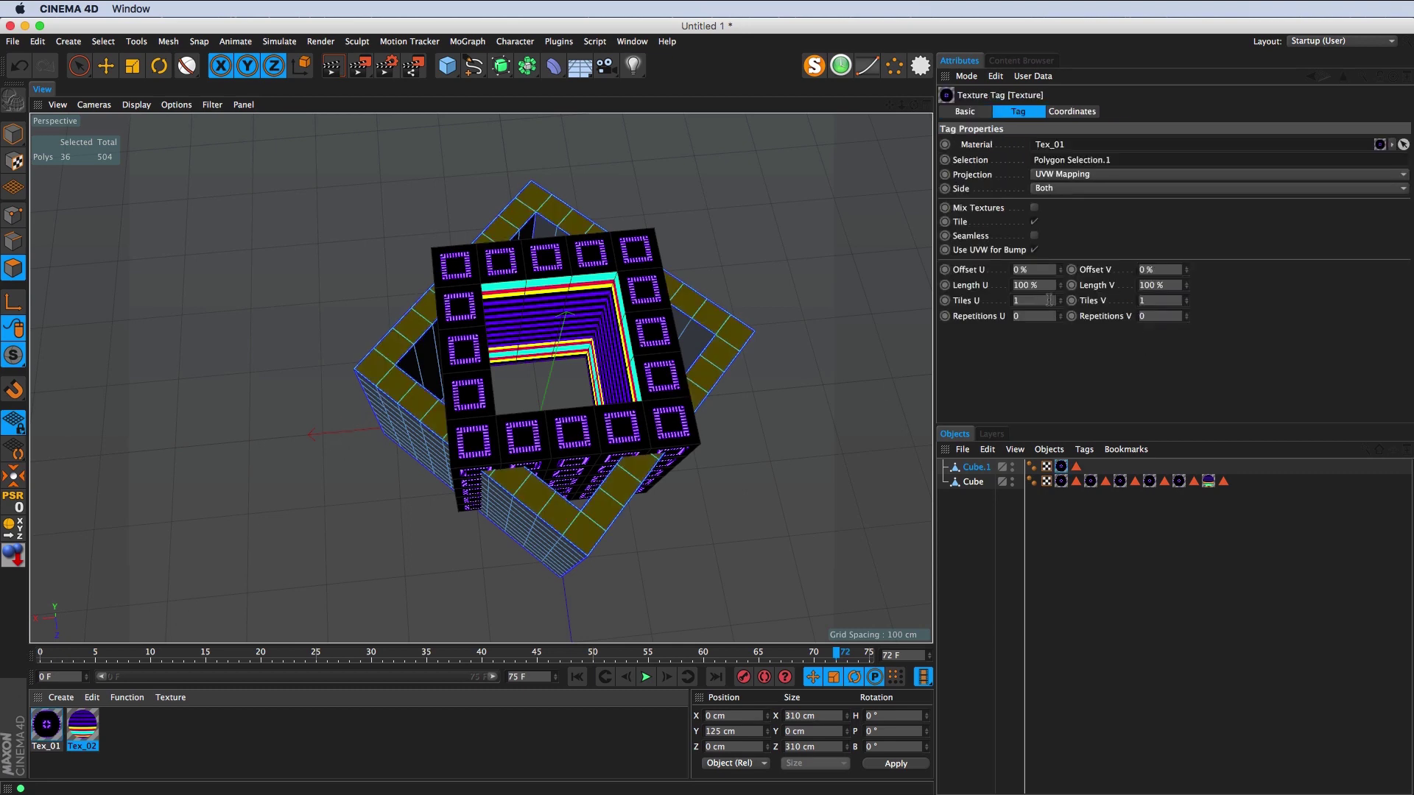
{"action": "left_click_drag", "start_coordinate": [1049, 299], "coordinate": [913, 290]}
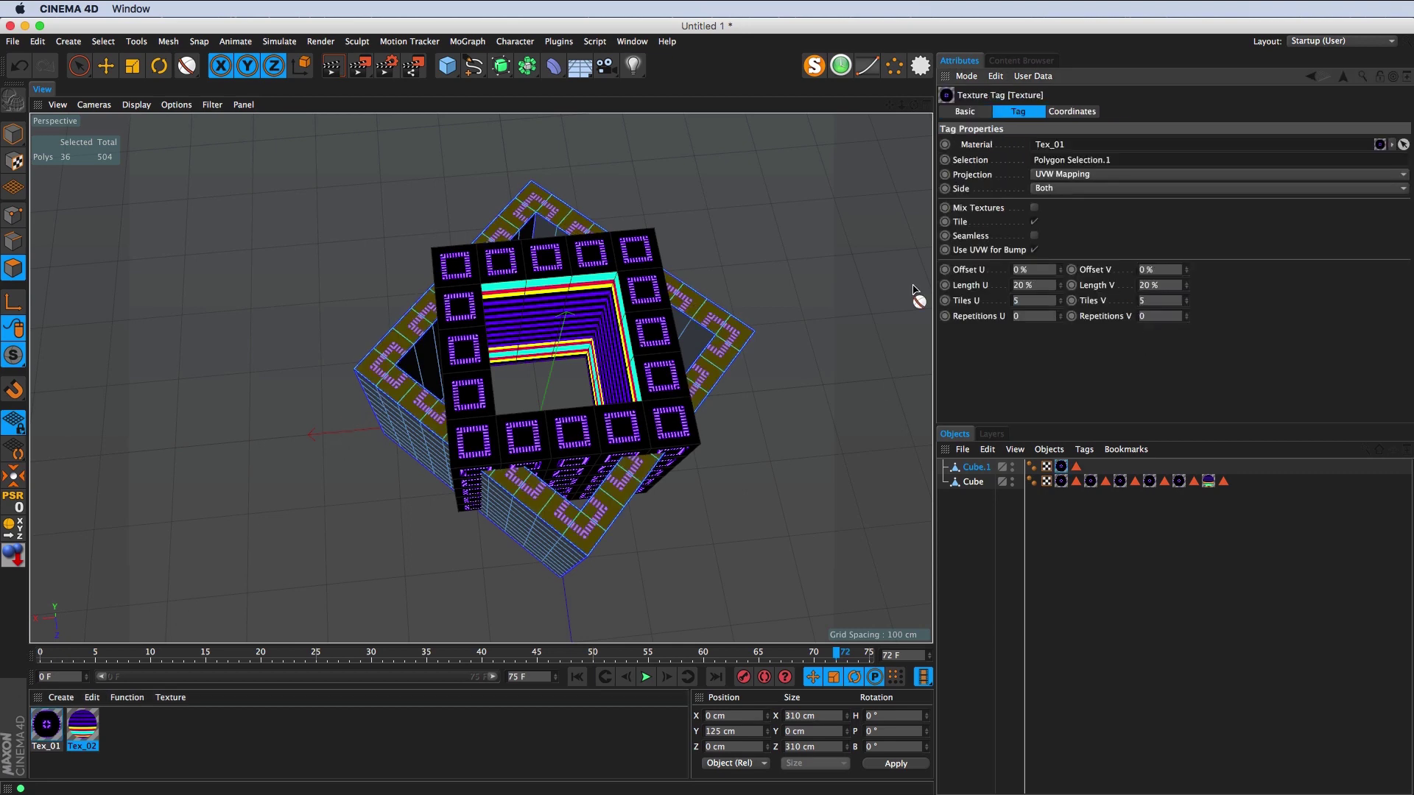
{"action": "left_click", "coordinate": [930, 612]}
{"action": "left_click_drag", "start_coordinate": [669, 410], "coordinate": [600, 405]}
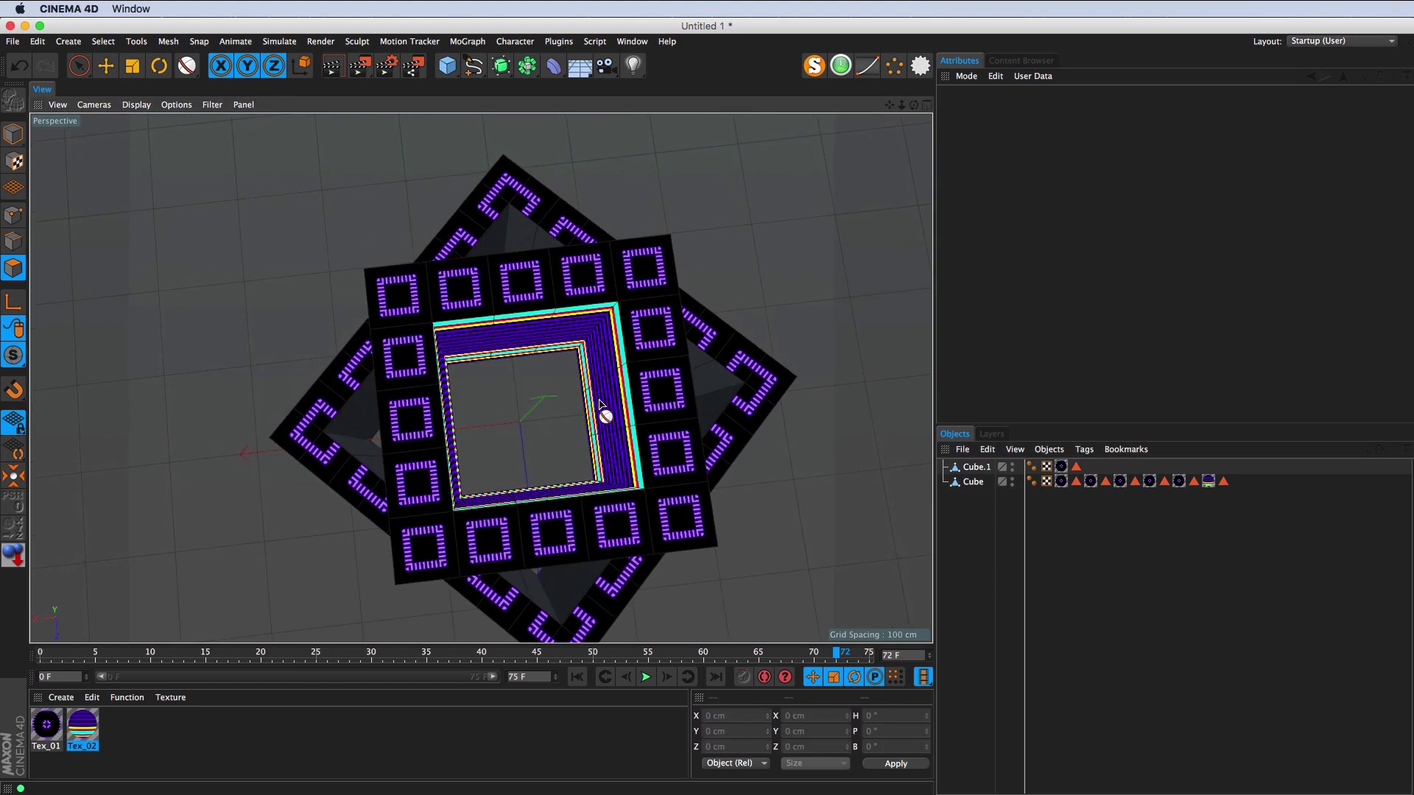
{"action": "left_click", "coordinate": [646, 678]}
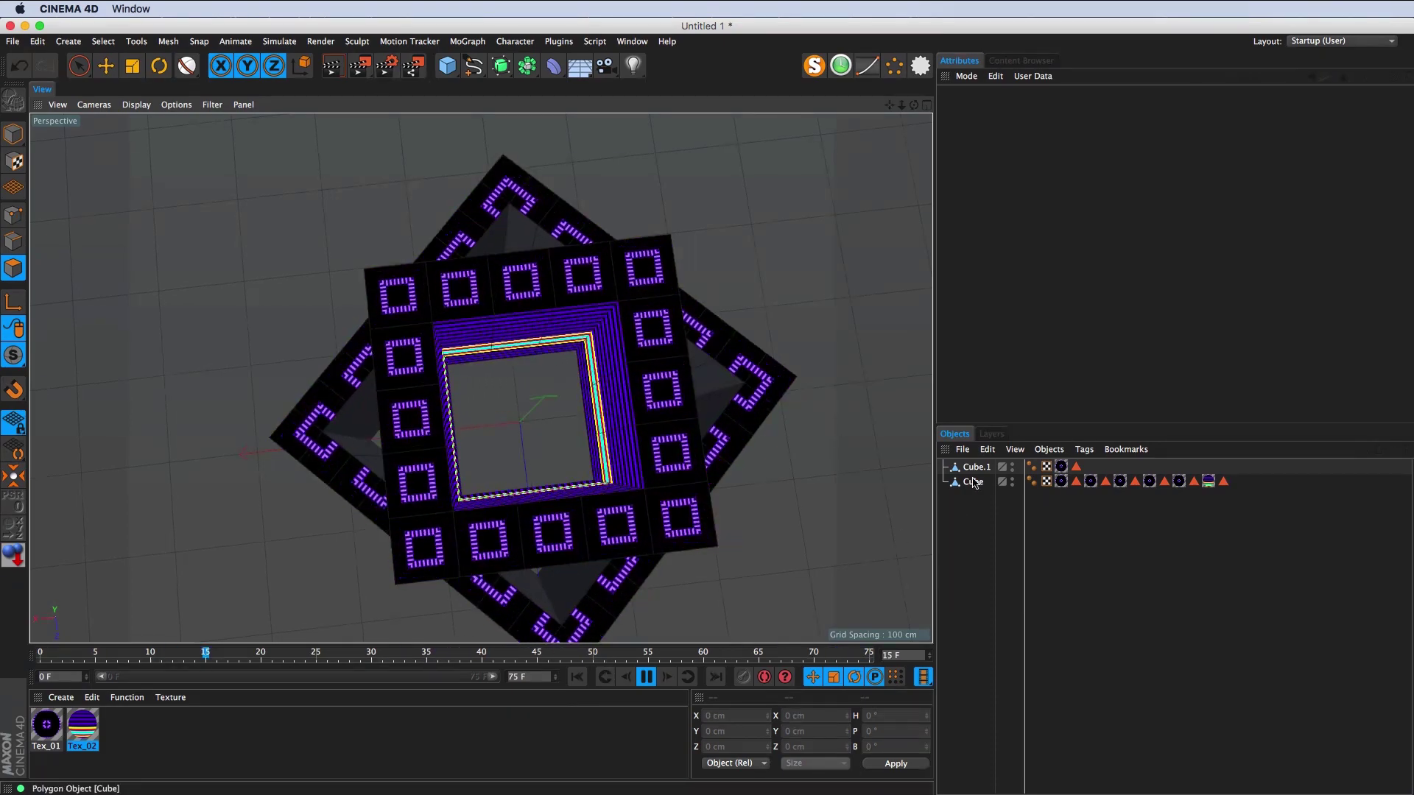
{"action": "left_click", "coordinate": [646, 677]}
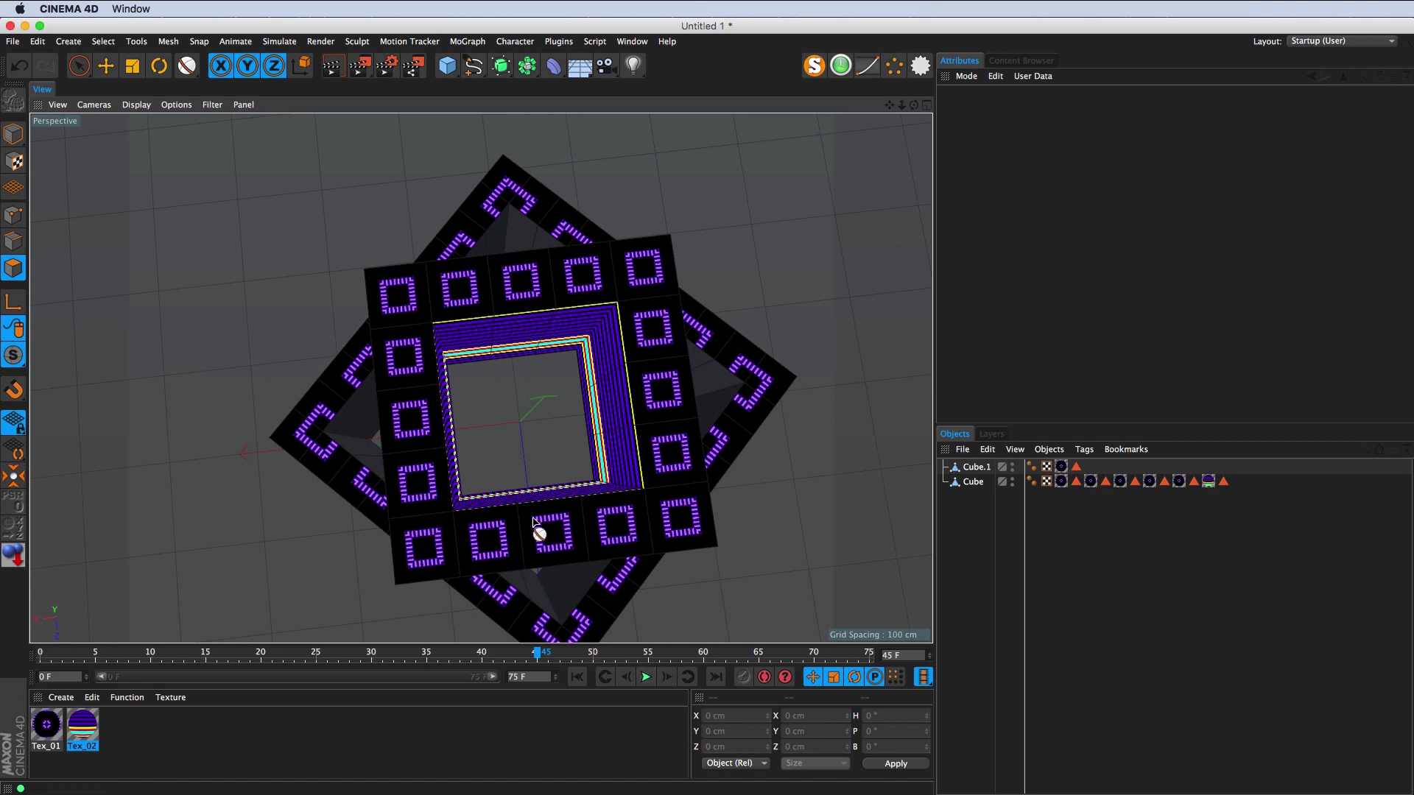
{"action": "left_click_drag", "start_coordinate": [539, 430], "coordinate": [527, 416]}
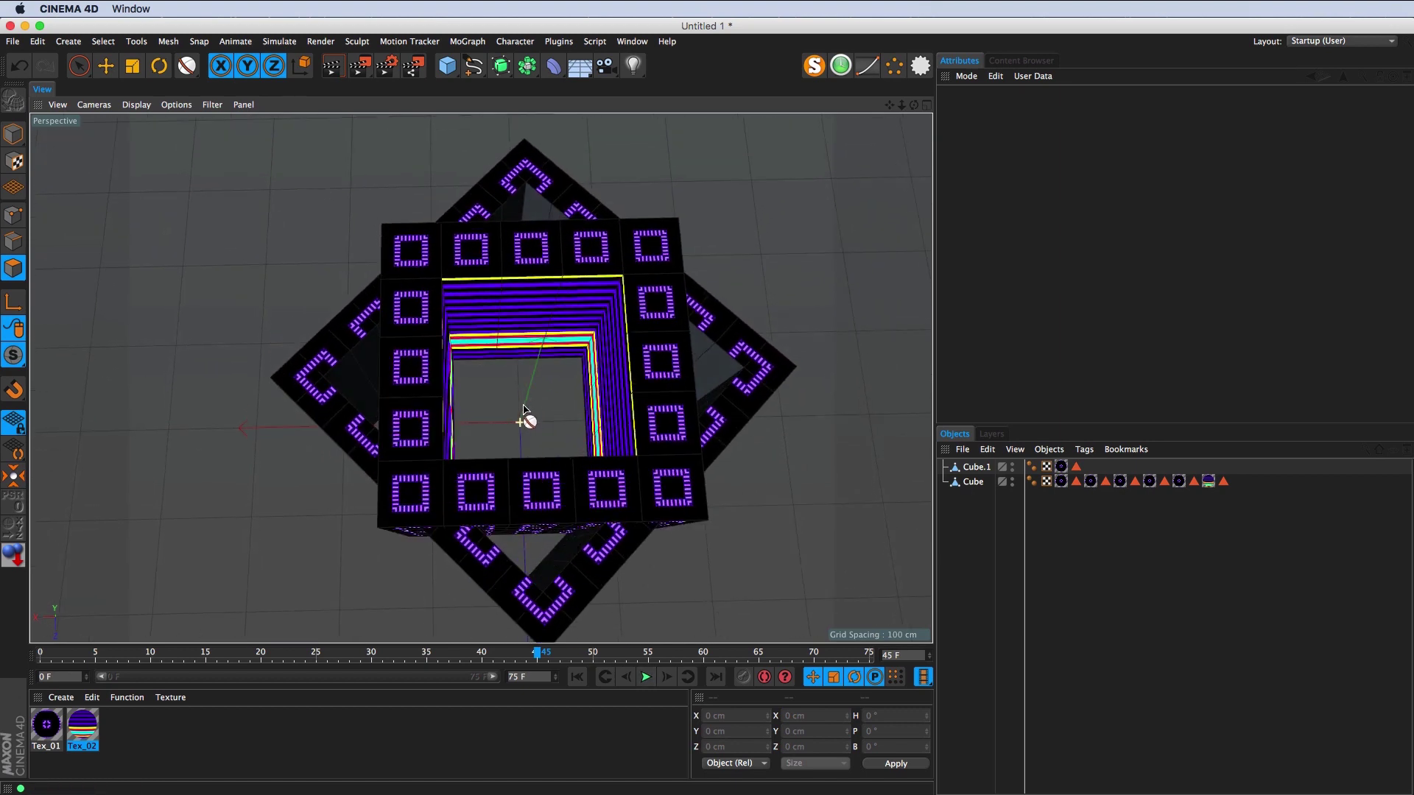
Step: Set the rim Tex_01 tag's tiling to 10 × 10, replay the animation, and reselect Cube.1
{"action": "left_click", "coordinate": [1062, 467]}
{"action": "double_click", "coordinate": [1015, 300]}
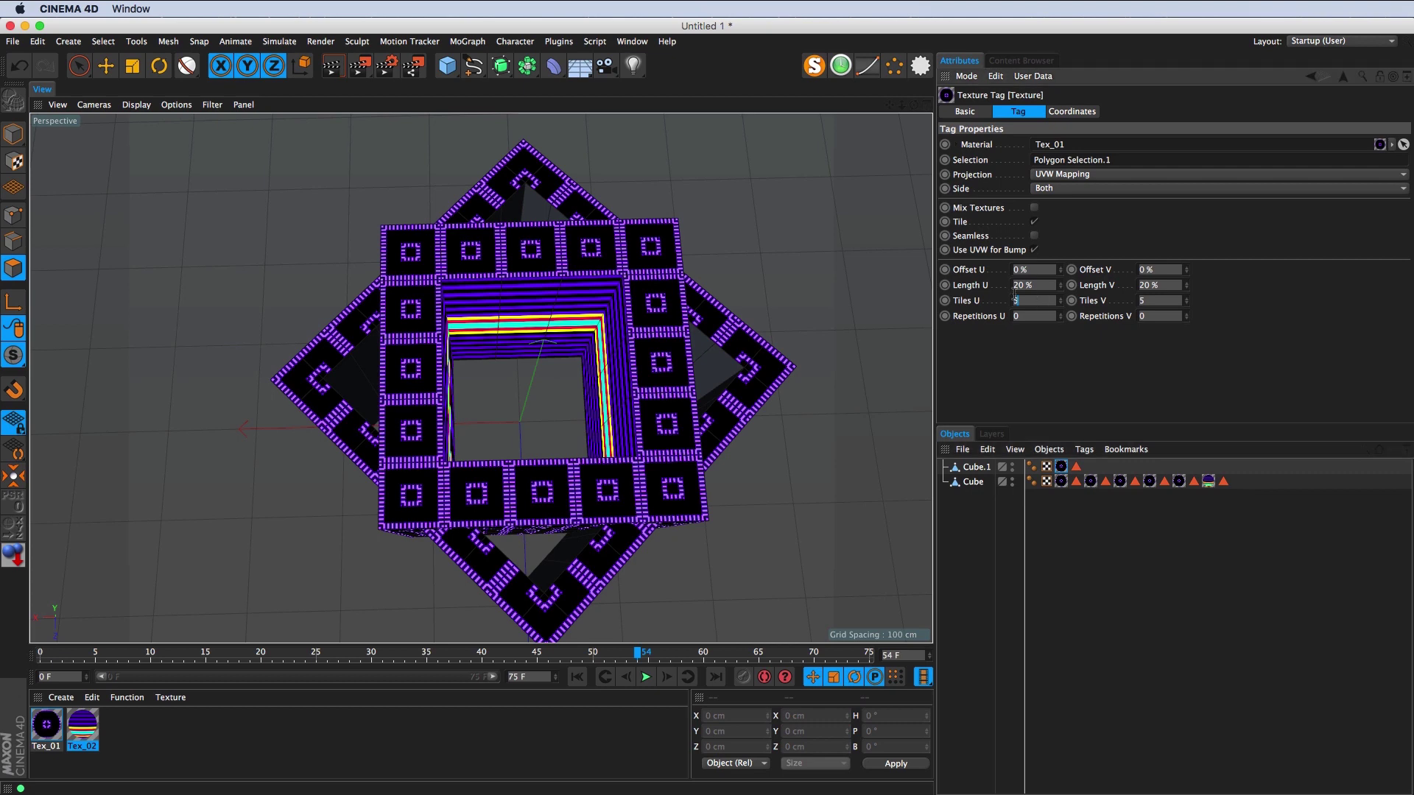
{"action": "type", "text": "10"}
{"action": "key", "text": "Tab"}
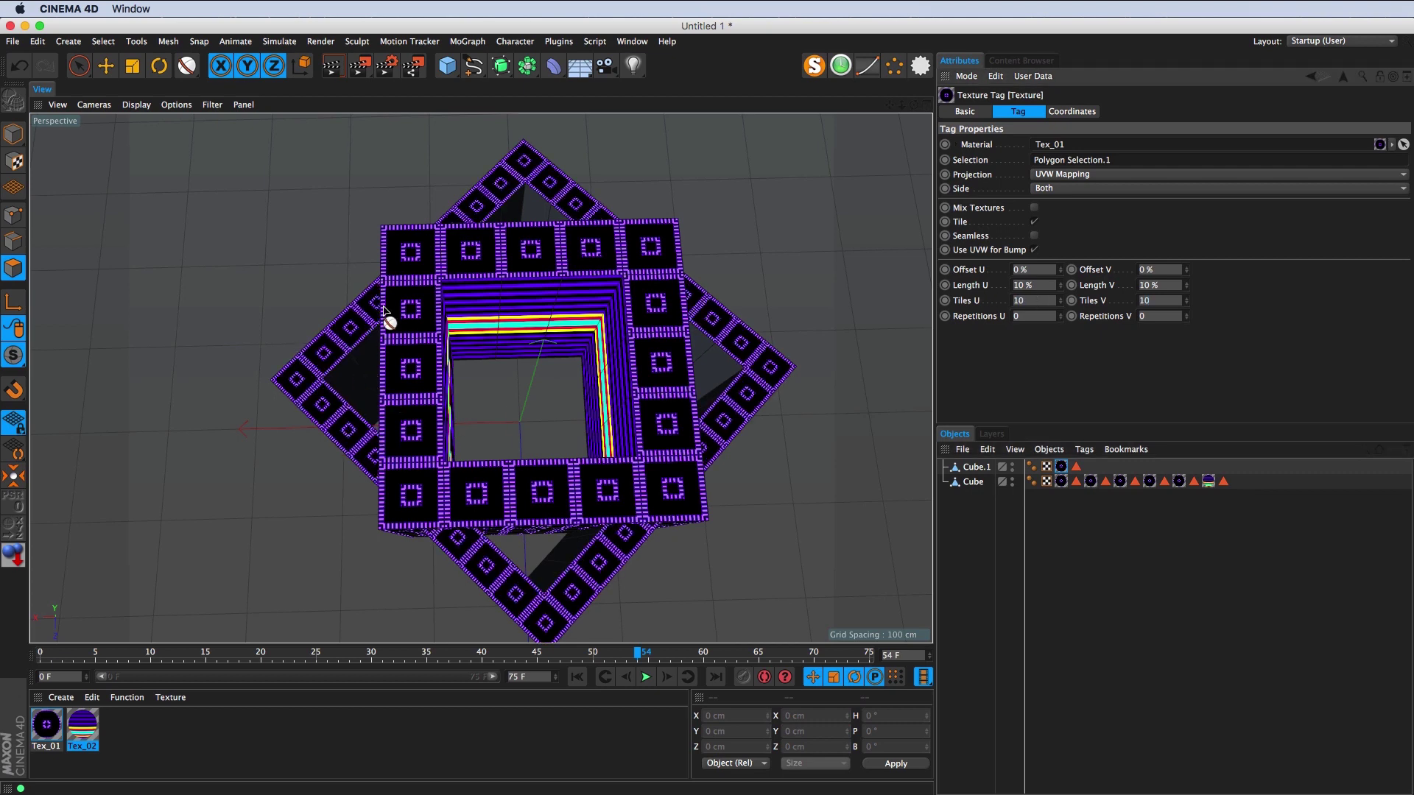
{"action": "left_click_drag", "start_coordinate": [384, 311], "coordinate": [522, 277]}
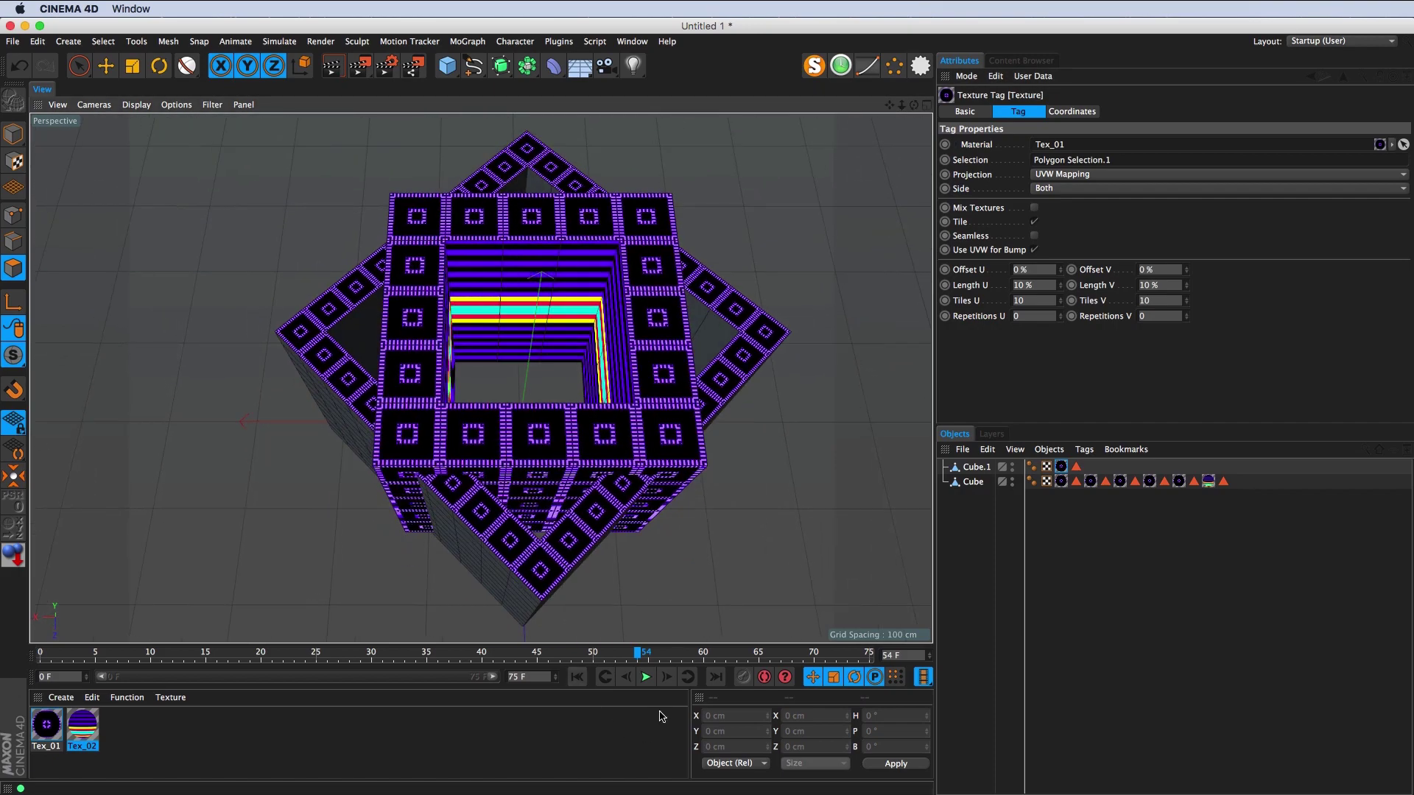
{"action": "left_click", "coordinate": [646, 678]}
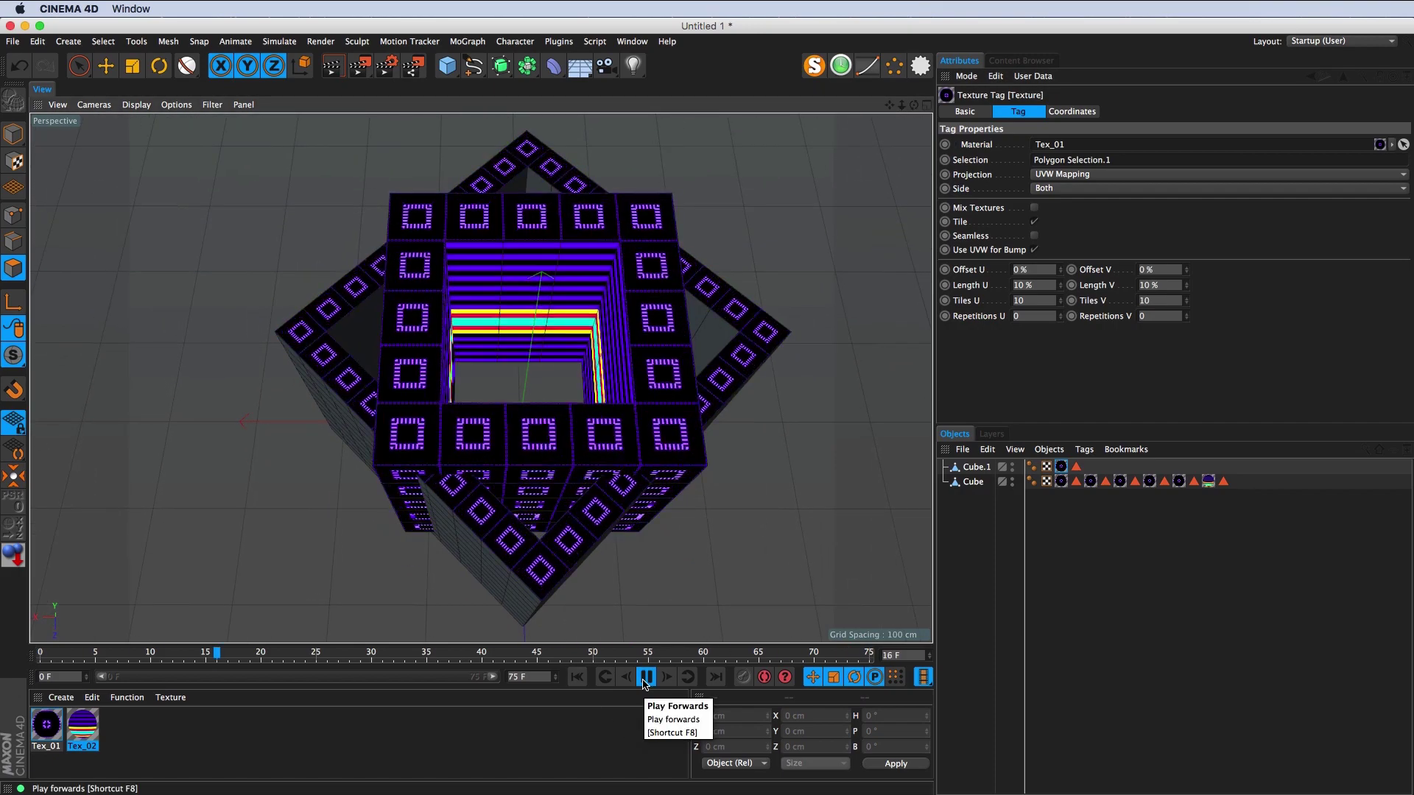
{"action": "left_click", "coordinate": [646, 677]}
{"action": "mouse_move", "coordinate": [602, 552]}
{"action": "left_mouse_down"}
{"action": "mouse_move", "coordinate": [622, 391]}
{"action": "mouse_move", "coordinate": [658, 422]}
{"action": "left_mouse_up"}
{"action": "left_click", "coordinate": [982, 469]}
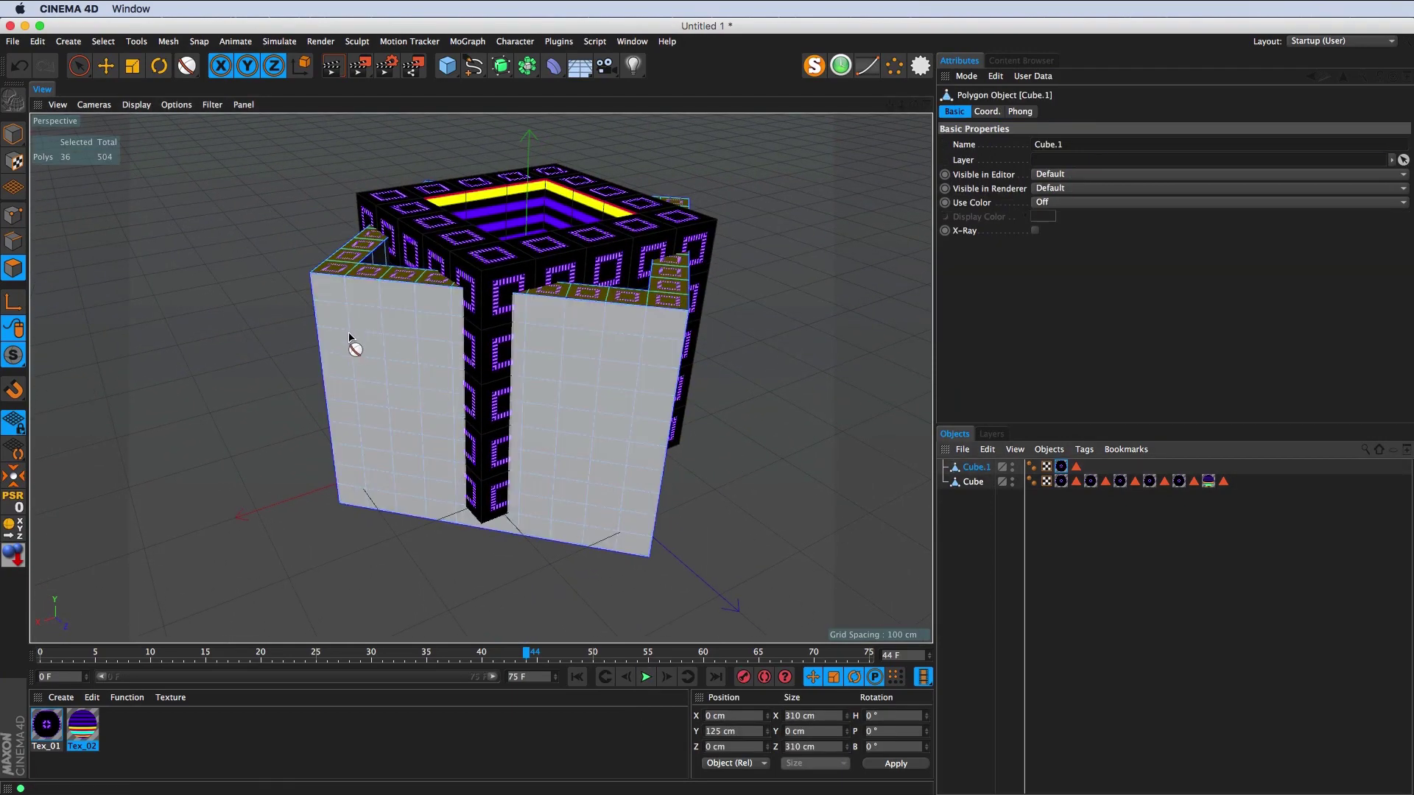
Step: Apply Tex_01 to the cube's front faces with Tiles U and V set to 10
{"action": "mouse_move", "coordinate": [40, 732]}
{"action": "left_mouse_down"}
{"action": "mouse_move", "coordinate": [340, 441]}
{"action": "mouse_move", "coordinate": [383, 440]}
{"action": "left_mouse_up"}
{"action": "double_click", "coordinate": [1016, 301]}
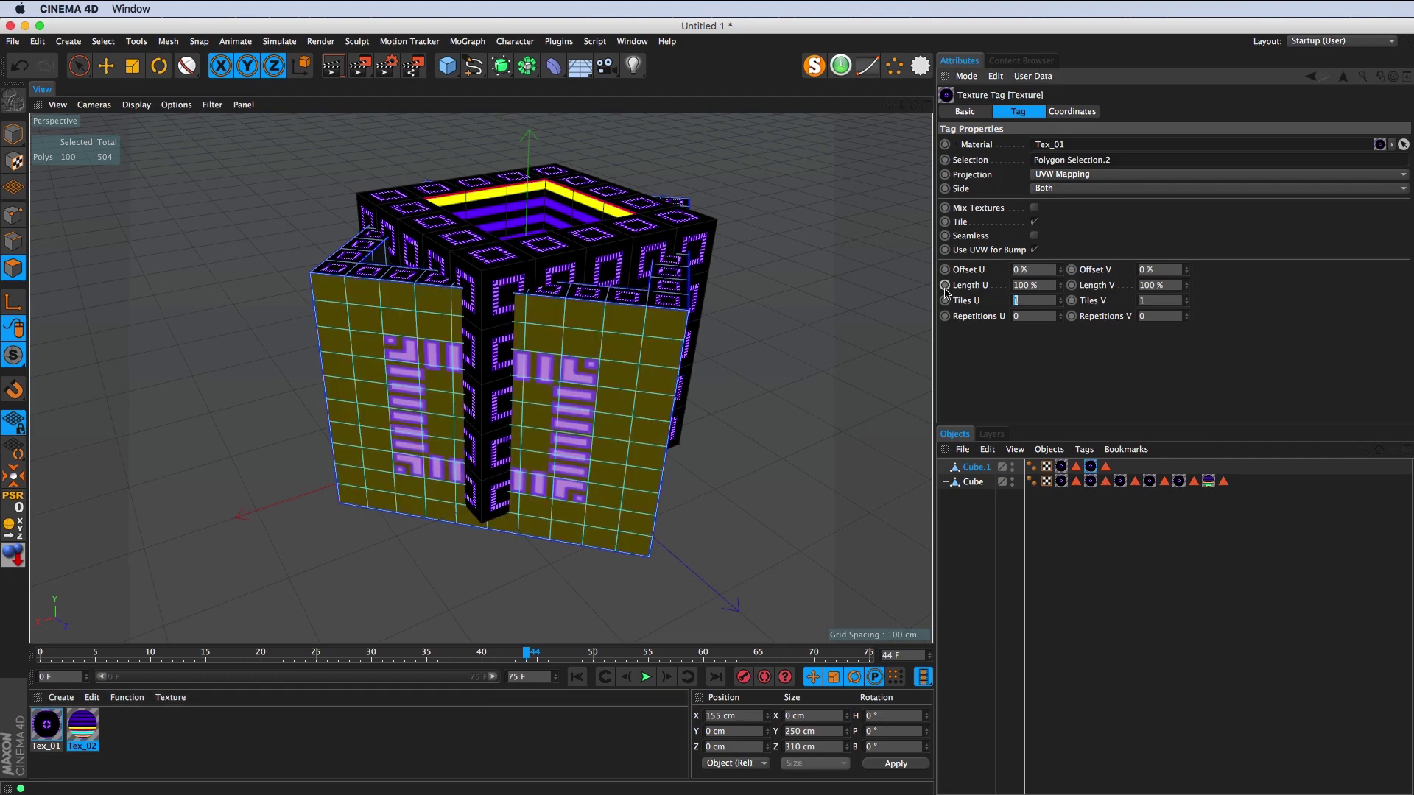
{"action": "type", "text": "10"}
{"action": "key", "text": "Tab"}
{"action": "type", "text": "10"}
{"action": "key", "text": "Return"}
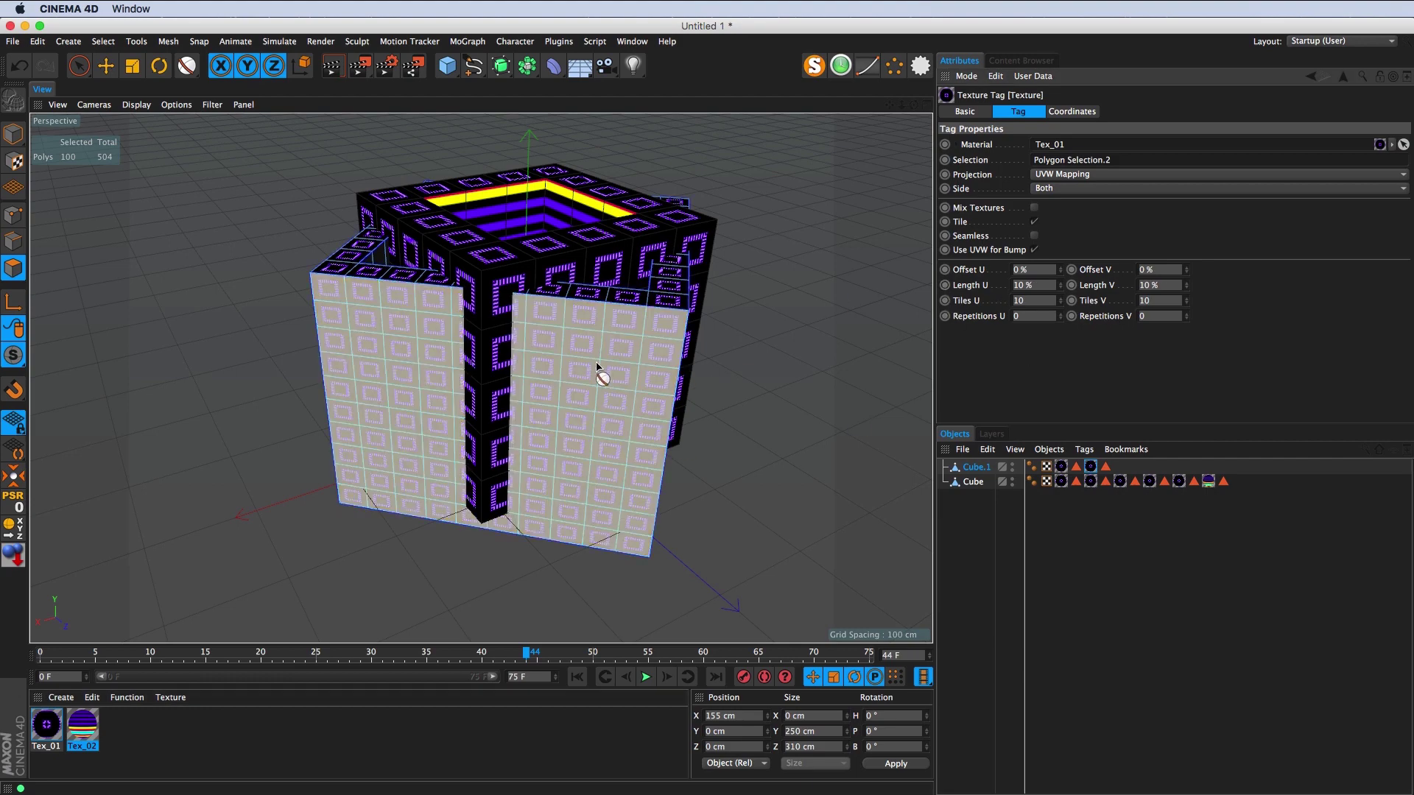
{"action": "mouse_move", "coordinate": [600, 369]}
{"action": "left_mouse_down"}
{"action": "mouse_move", "coordinate": [370, 340]}
{"action": "mouse_move", "coordinate": [163, 623]}
{"action": "mouse_move", "coordinate": [431, 442]}
{"action": "left_mouse_up"}
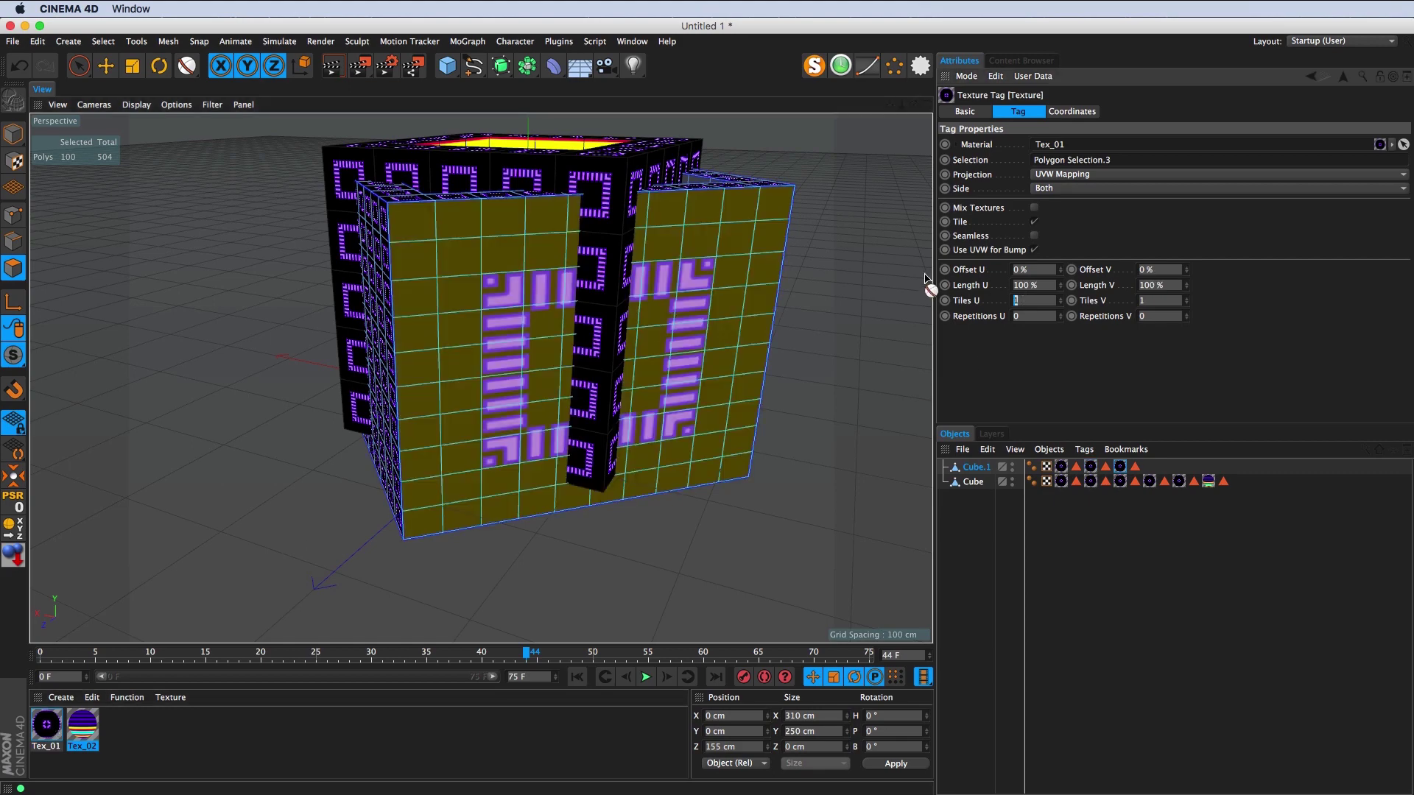
{"action": "type", "text": "10"}
{"action": "key", "text": "Tab"}
{"action": "type", "text": "10"}
{"action": "key", "text": "Return"}
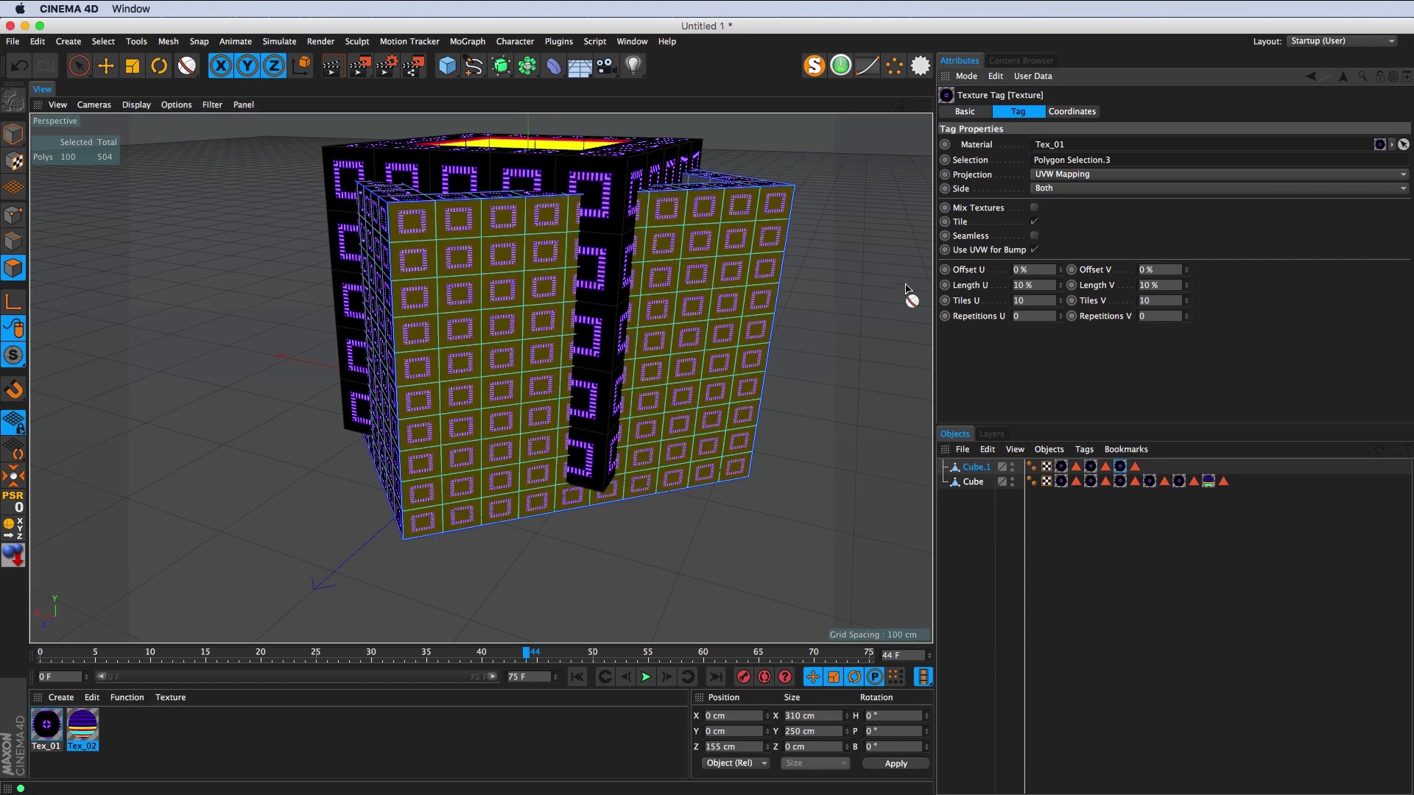
{"action": "left_click_drag", "start_coordinate": [911, 295], "coordinate": [352, 383], "text": "alt"}
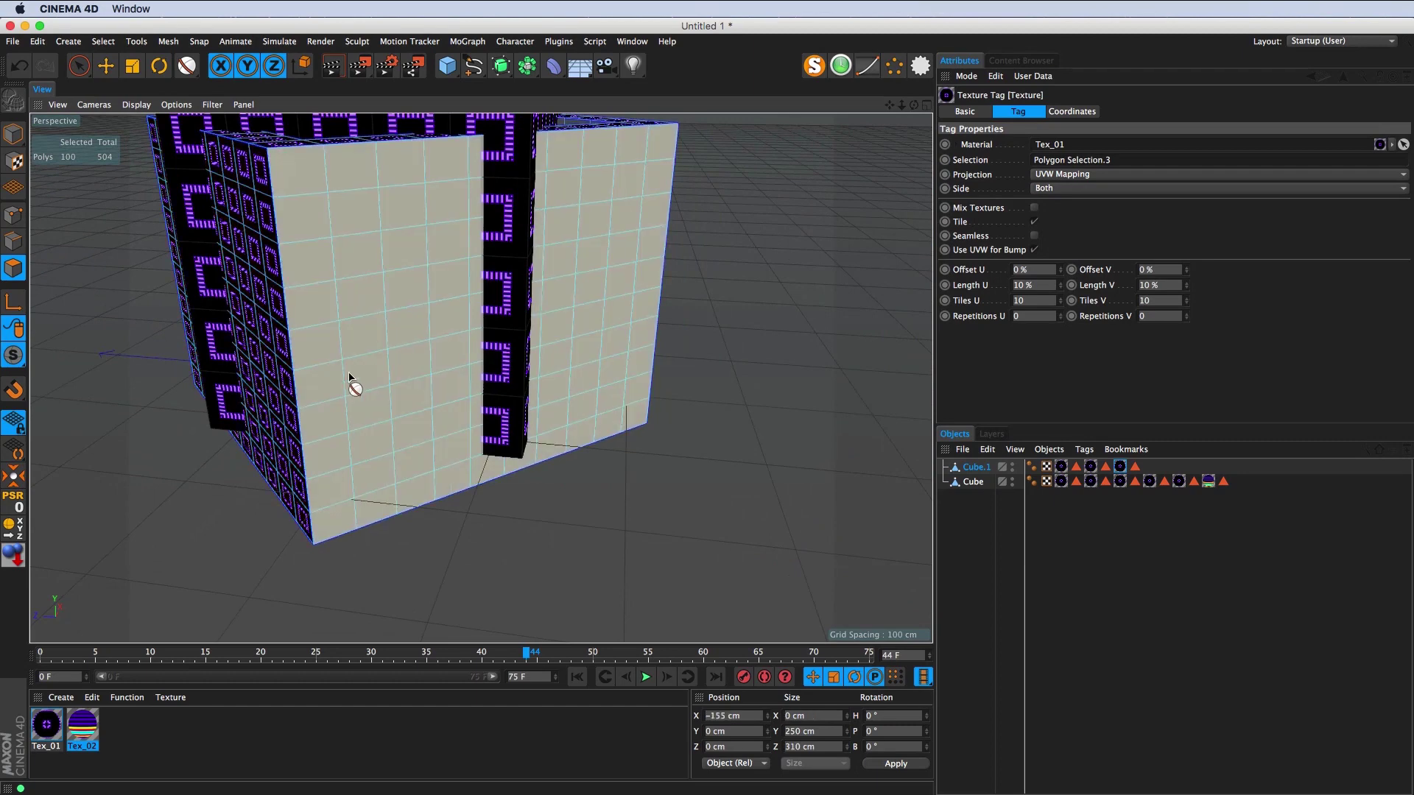
Step: Apply Tex_01 to the untextured side faces, tiled 10 × 10
{"action": "left_click_drag", "start_coordinate": [46, 726], "coordinate": [381, 404]}
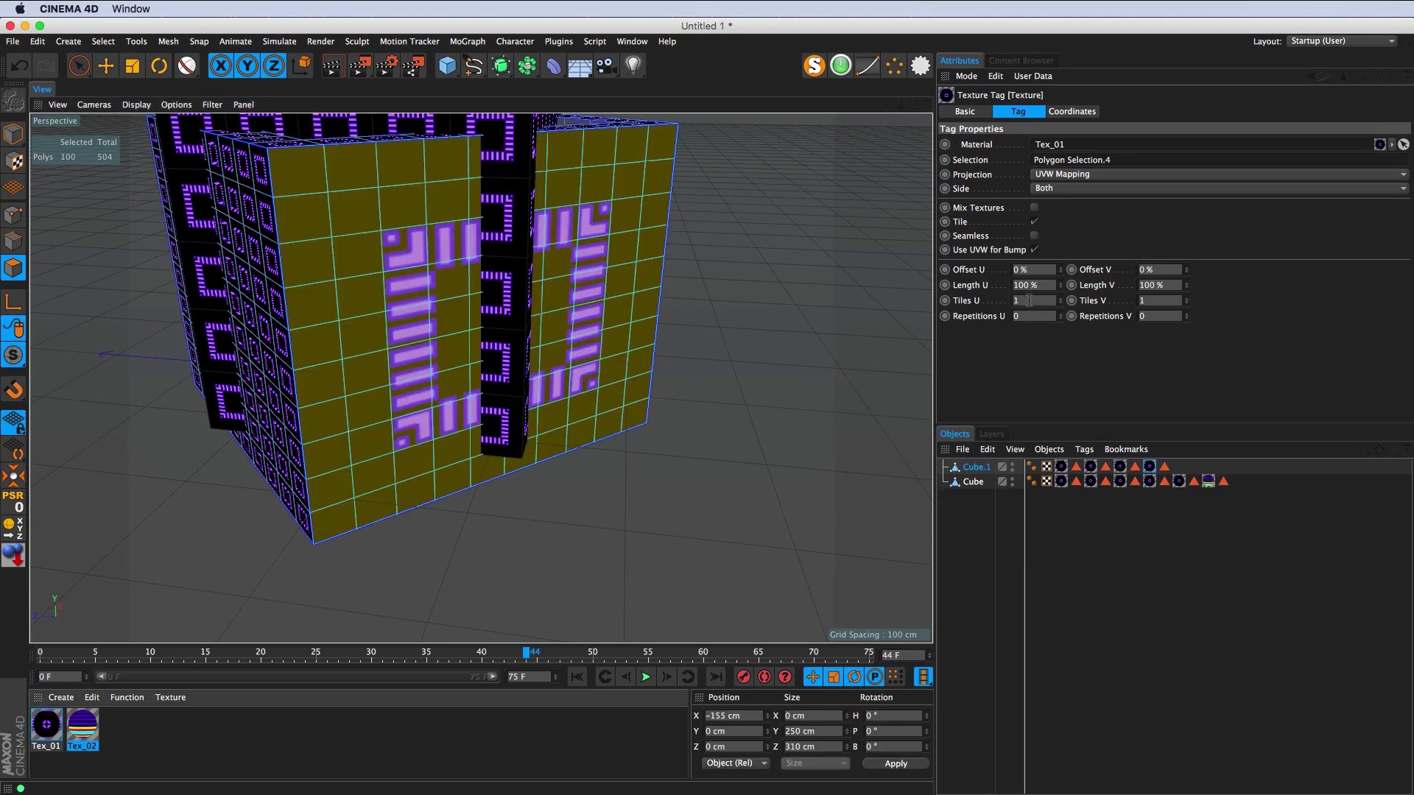
{"action": "double_click", "coordinate": [1029, 300]}
{"action": "type", "text": "10"}
{"action": "key", "text": "Tab"}
{"action": "type", "text": "10"}
{"action": "key", "text": "Return"}
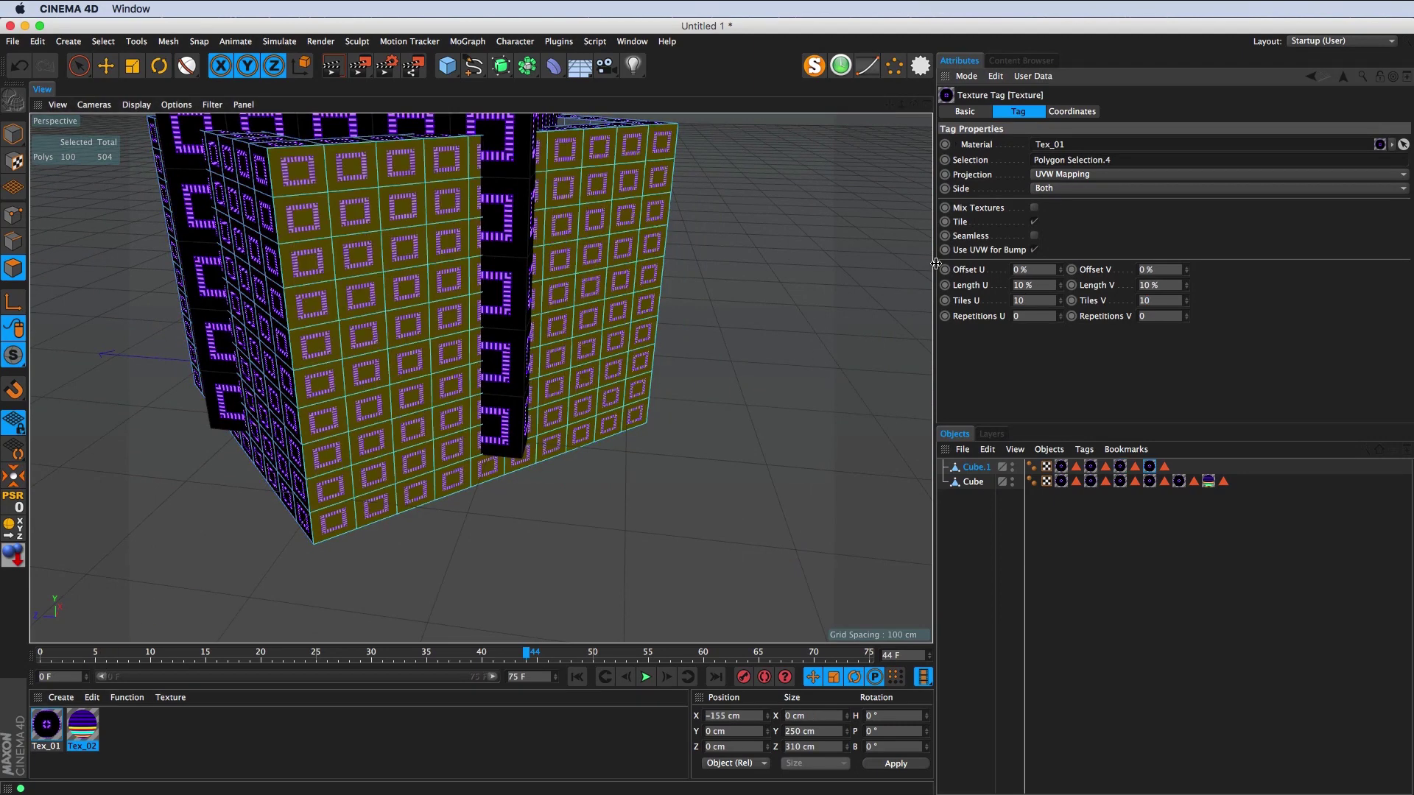
{"action": "mouse_move", "coordinate": [654, 306]}
{"action": "left_mouse_down", "text": "alt"}
{"action": "mouse_move", "coordinate": [392, 250]}
{"action": "mouse_move", "coordinate": [649, 316]}
{"action": "left_mouse_up", "text": "alt"}
Step: Select another inner-cube face and give it Tex_01 tiled 10 × 10
{"action": "left_click", "coordinate": [679, 331]}
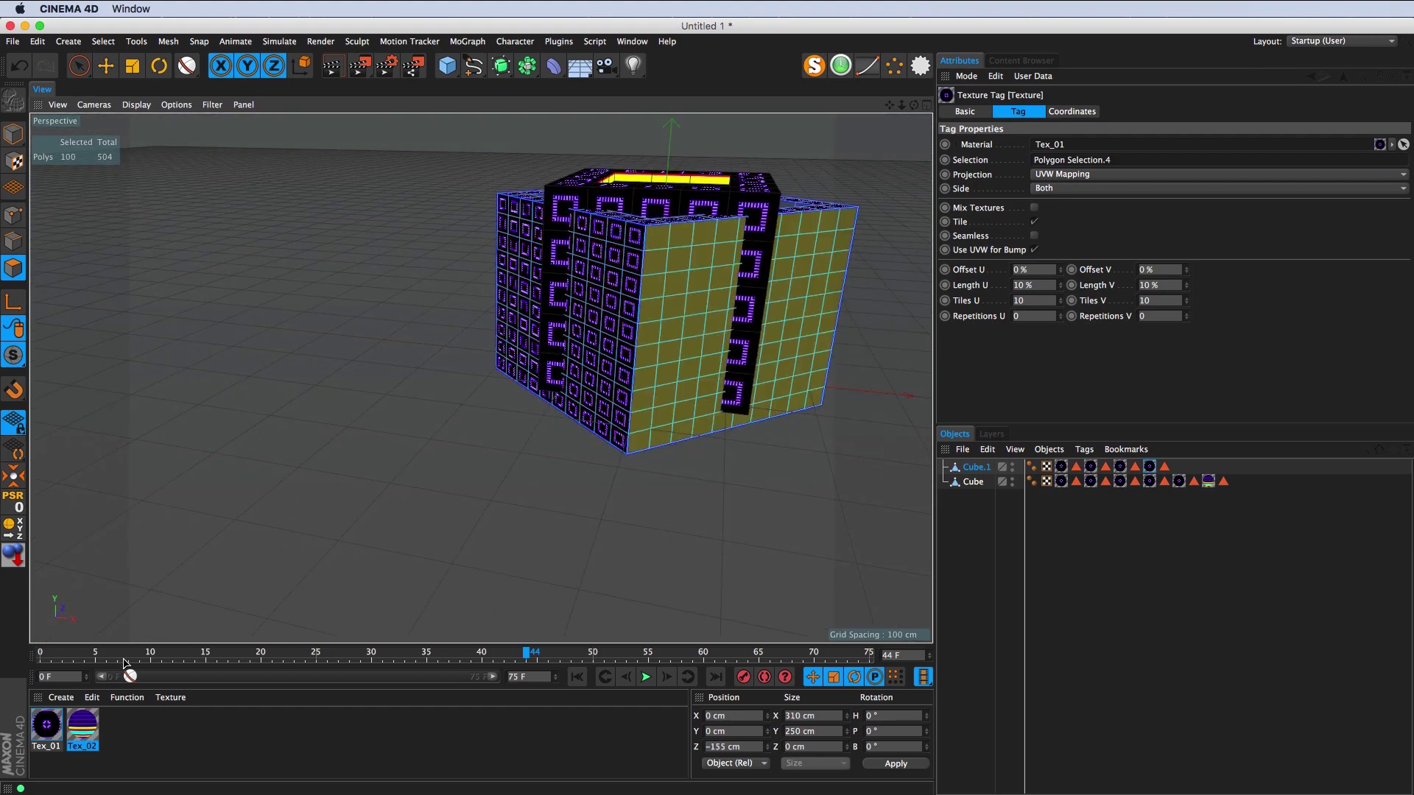
{"action": "left_click_drag", "start_coordinate": [54, 746], "coordinate": [648, 383]}
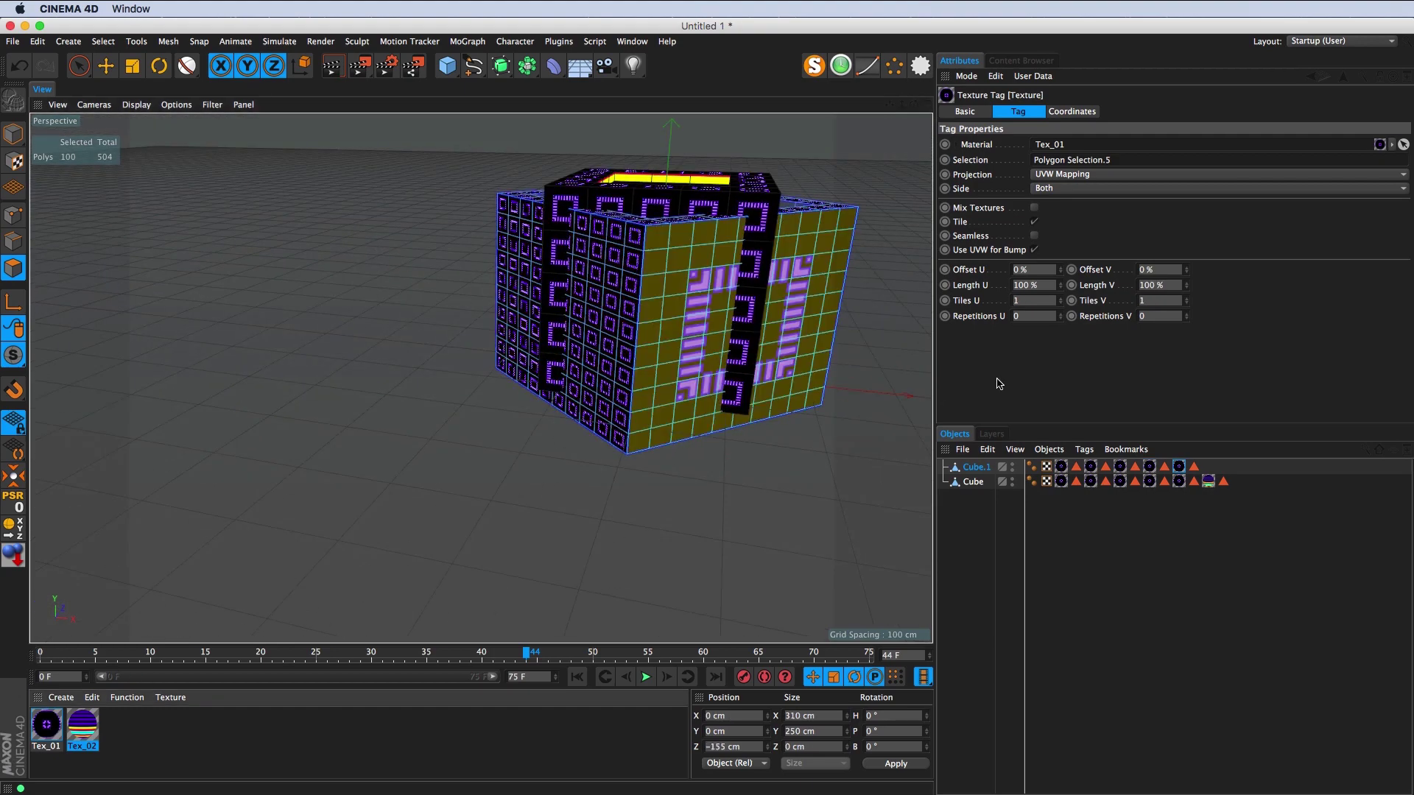
{"action": "left_click", "coordinate": [1035, 301]}
{"action": "key", "text": "Tab"}
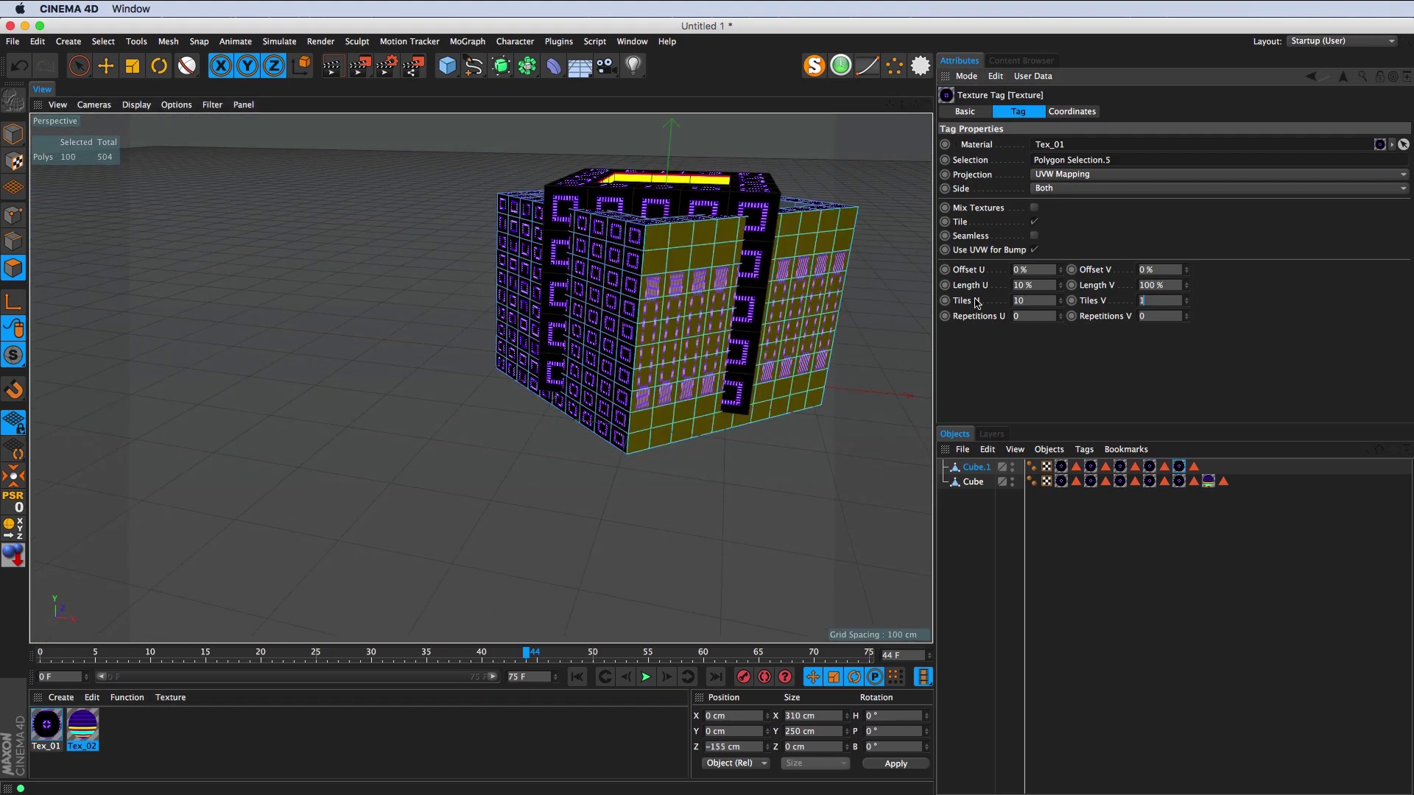
{"action": "type", "text": "10"}
{"action": "key", "text": "Return"}
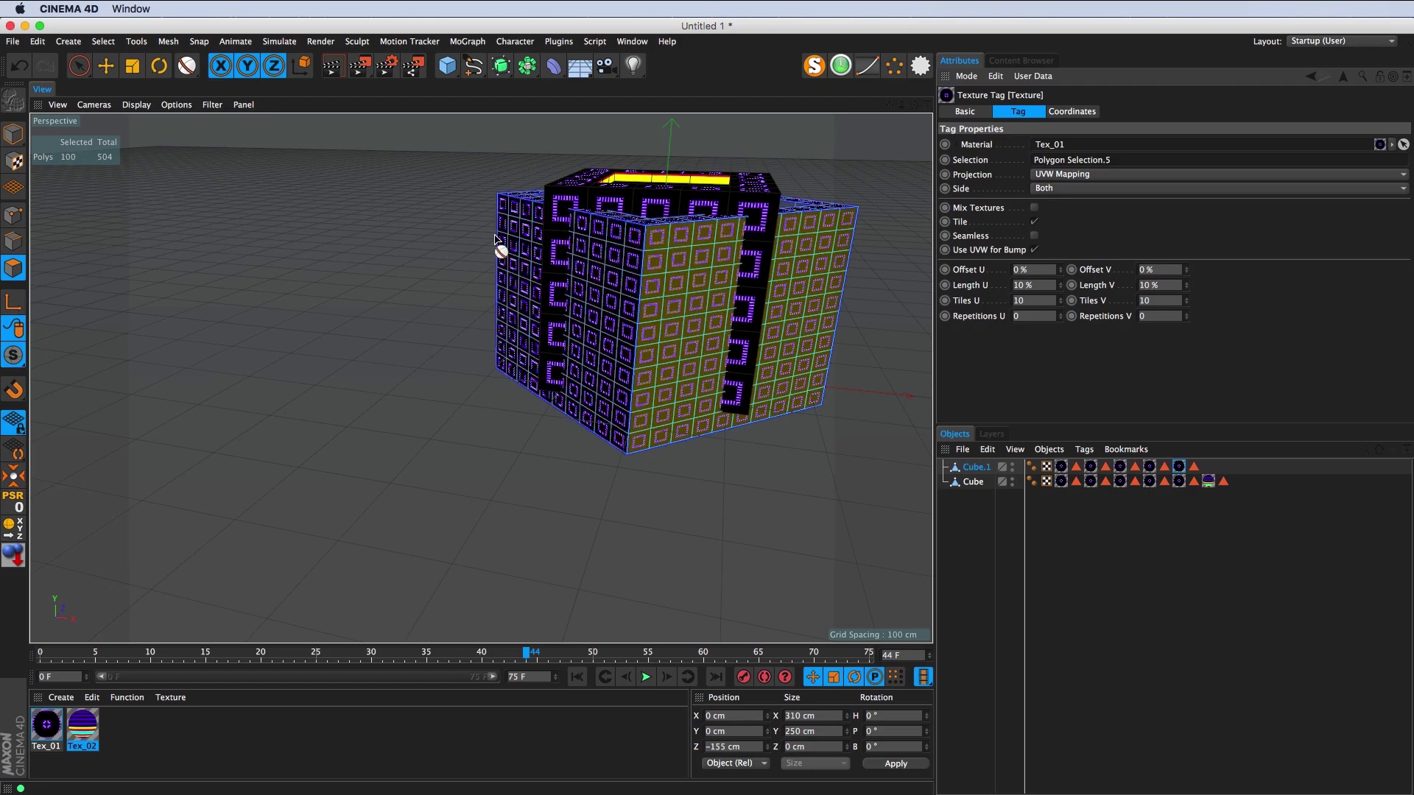
{"action": "mouse_move", "coordinate": [495, 240]}
{"action": "left_mouse_down"}
{"action": "mouse_move", "coordinate": [716, 298]}
{"action": "mouse_move", "coordinate": [520, 379]}
{"action": "left_mouse_up"}
Step: Loop-select the 32 polygons lining the opening and apply Tex_02 to them
{"action": "left_click", "coordinate": [79, 66]}
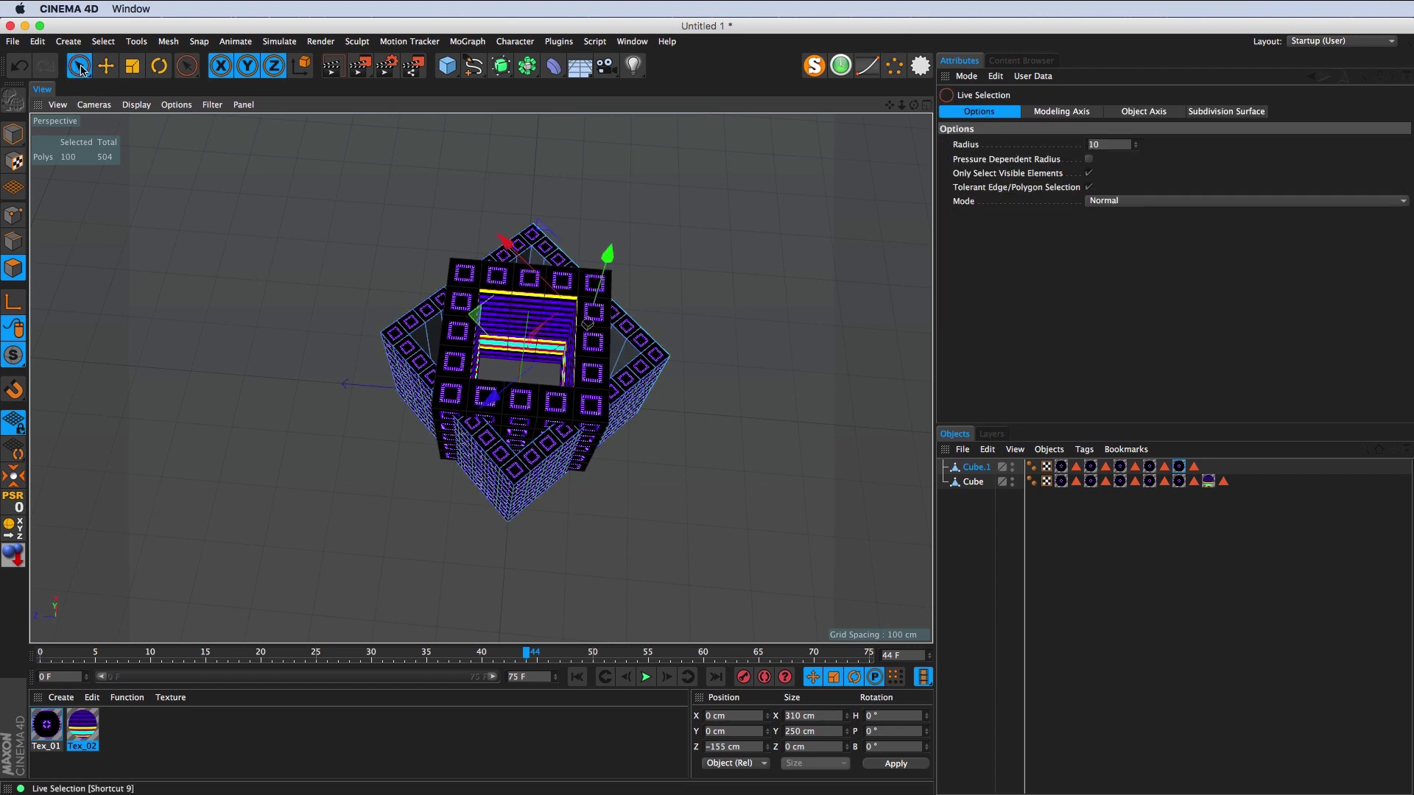
{"action": "left_click", "coordinate": [976, 467]}
{"action": "scroll", "coordinate": [369, 312], "scroll_direction": "up", "scroll_amount": 3}
{"action": "left_click_drag", "start_coordinate": [369, 312], "coordinate": [453, 338]}
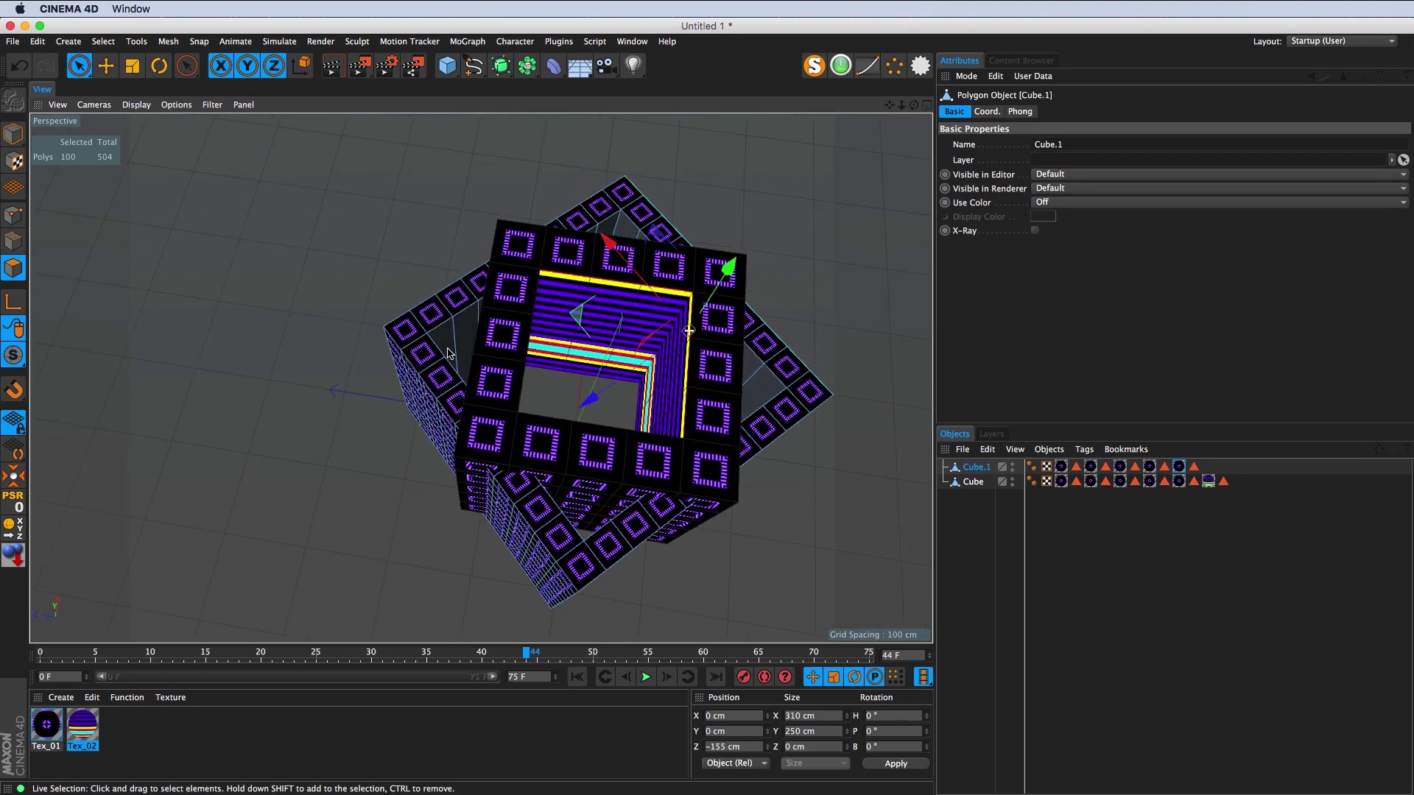
{"action": "key", "text": "u"}
{"action": "key", "text": "l"}
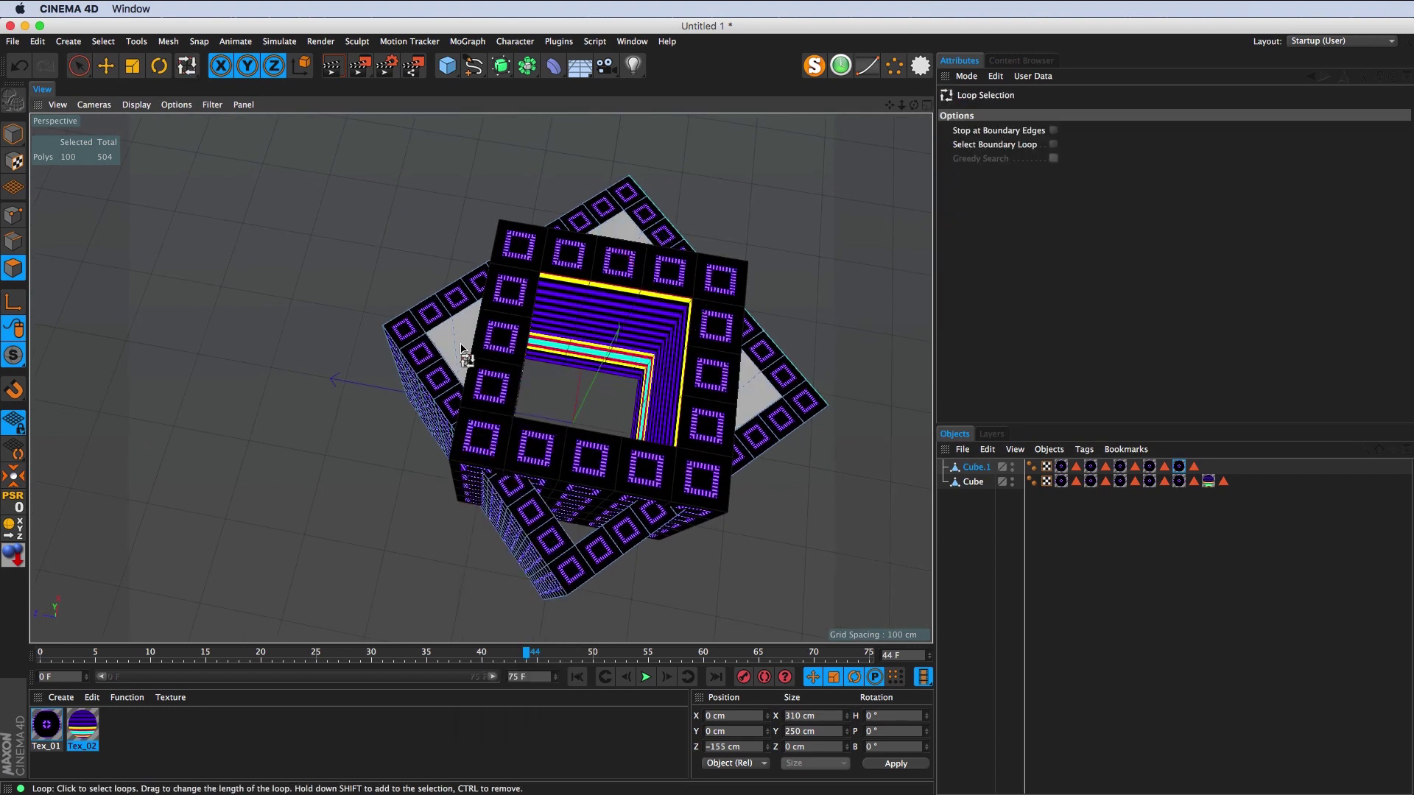
{"action": "left_click", "coordinate": [458, 350]}
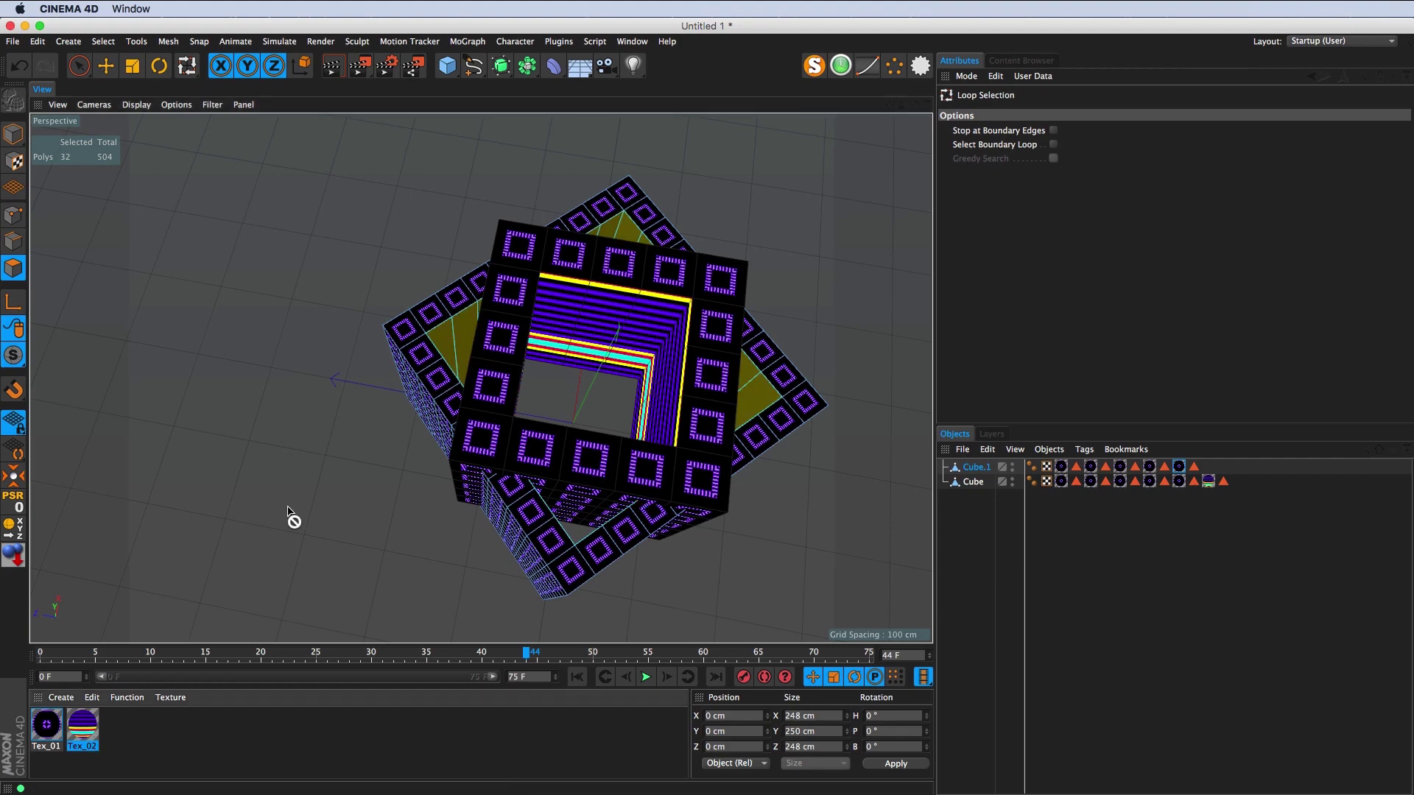
{"action": "mouse_move", "coordinate": [451, 359]}
{"action": "left_mouse_down"}
{"action": "mouse_move", "coordinate": [463, 404]}
{"action": "mouse_move", "coordinate": [505, 412]}
{"action": "left_mouse_up"}
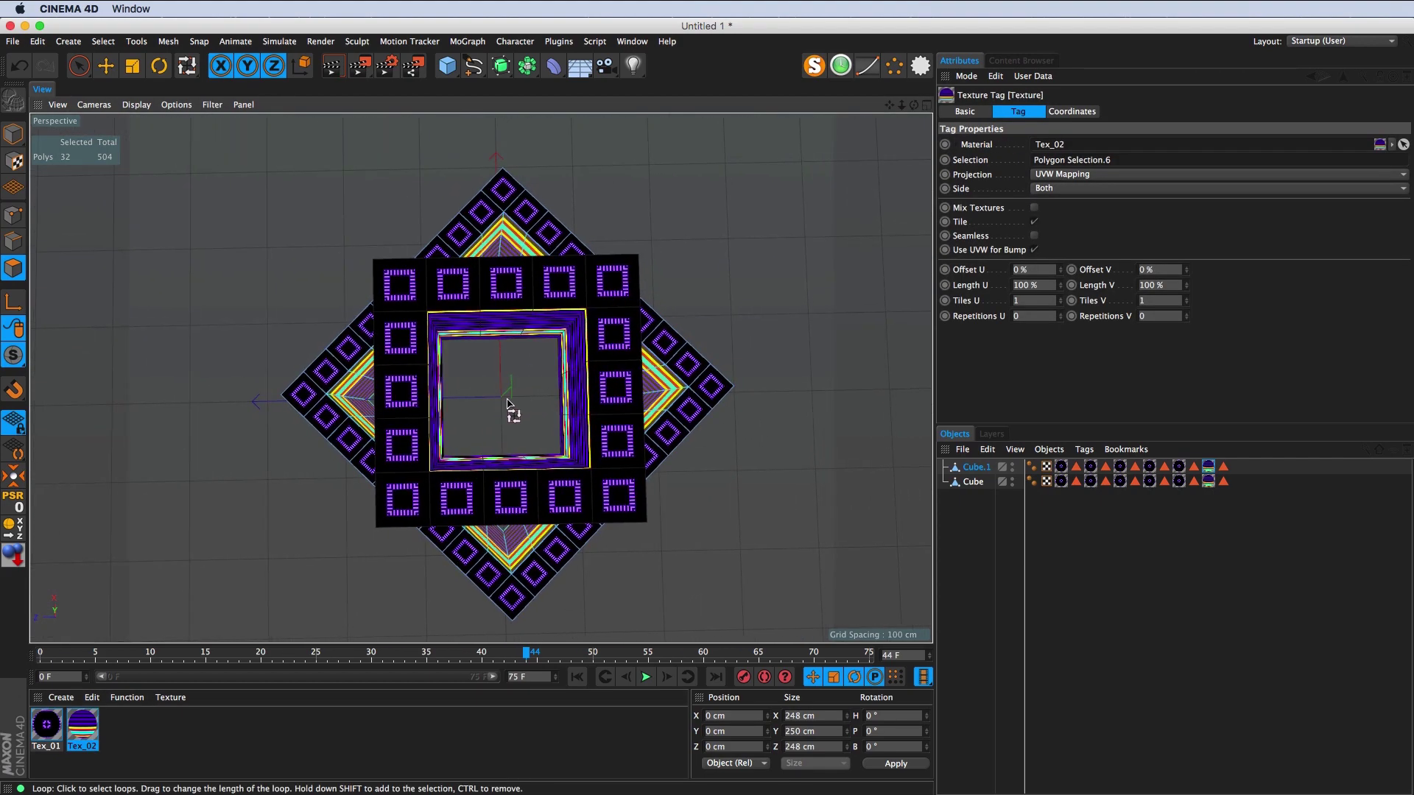
Step: Play and stop the animation twice to preview the Tex_02 stripes
{"action": "left_click", "coordinate": [647, 677]}
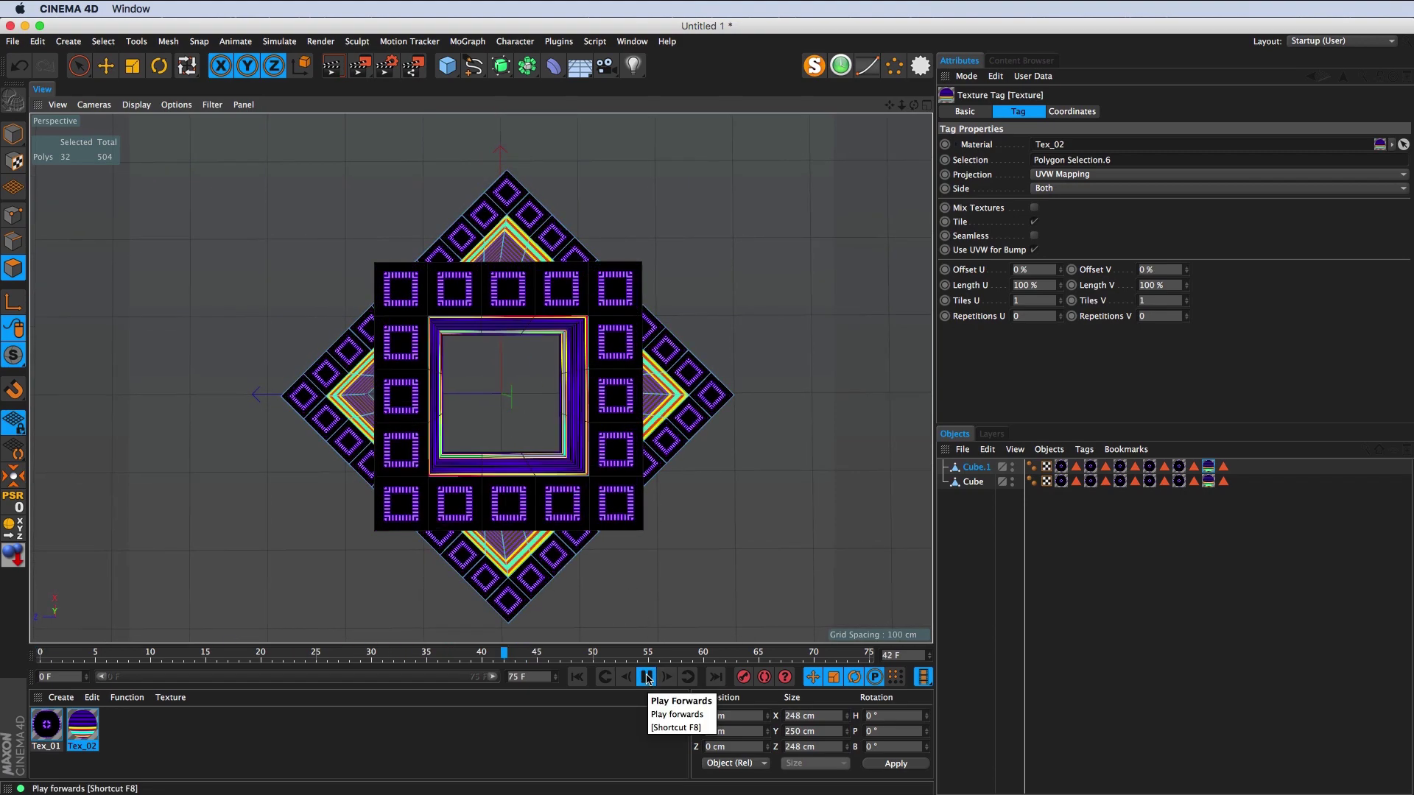
{"action": "left_click", "coordinate": [647, 677]}
{"action": "left_click", "coordinate": [647, 677]}
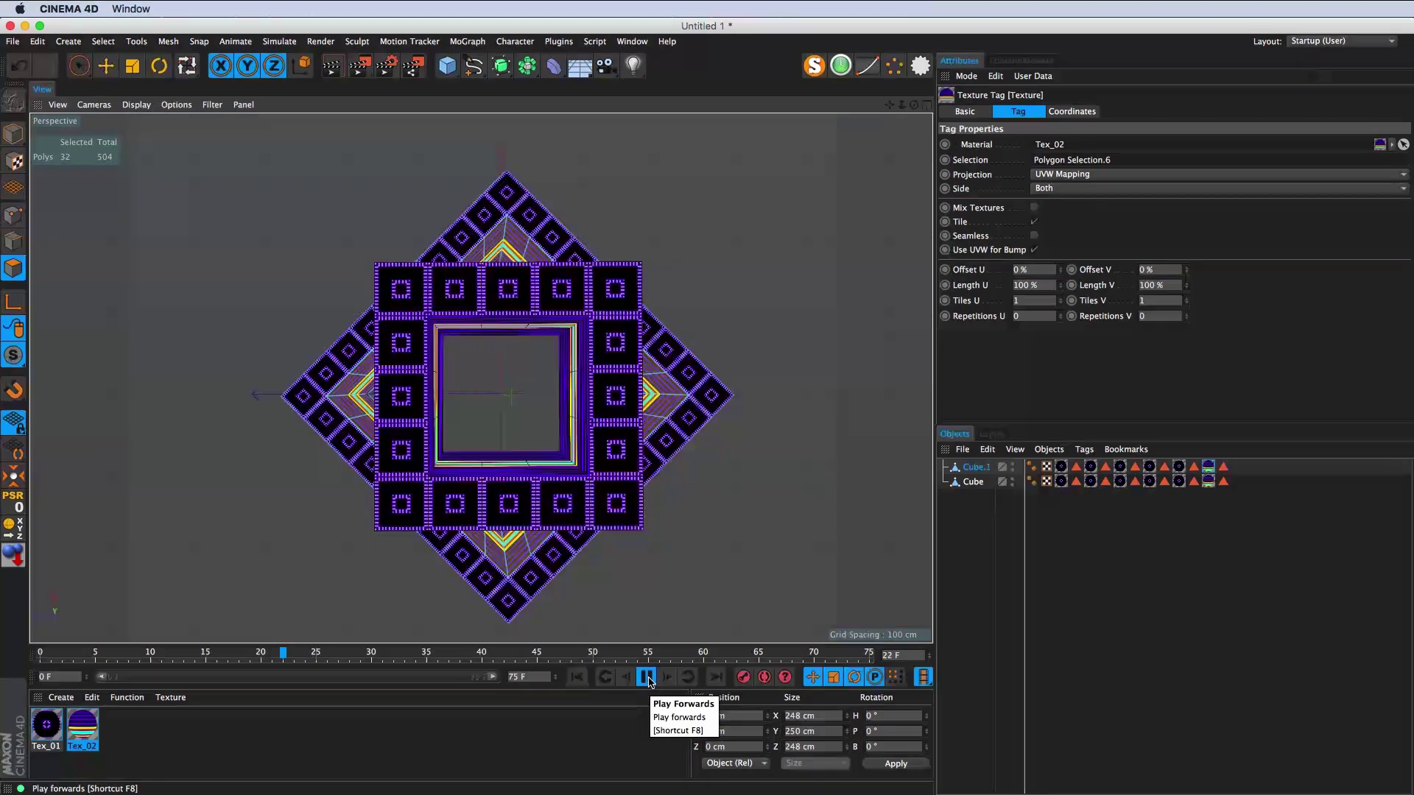
{"action": "left_click", "coordinate": [647, 677]}
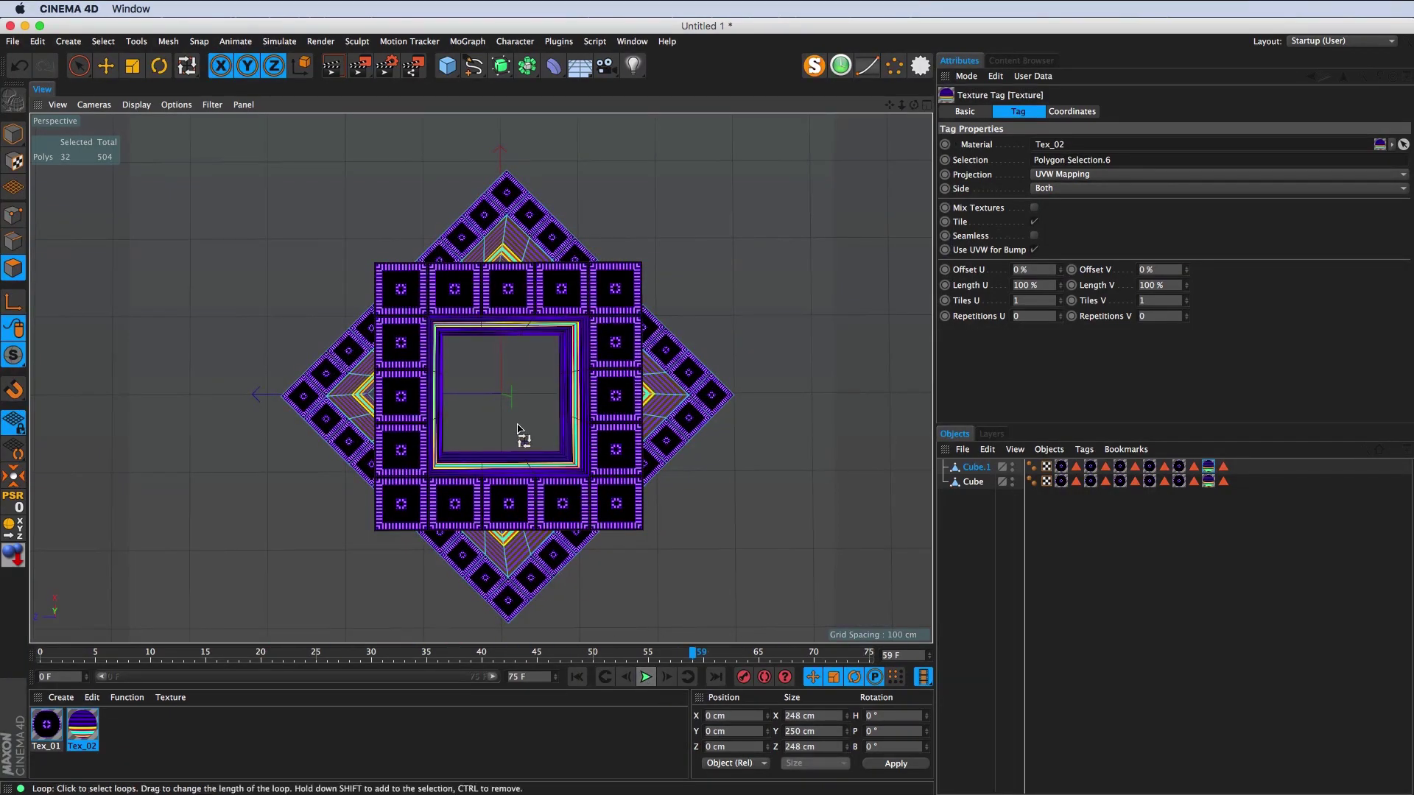
{"action": "left_click_drag", "start_coordinate": [521, 436], "coordinate": [584, 366]}
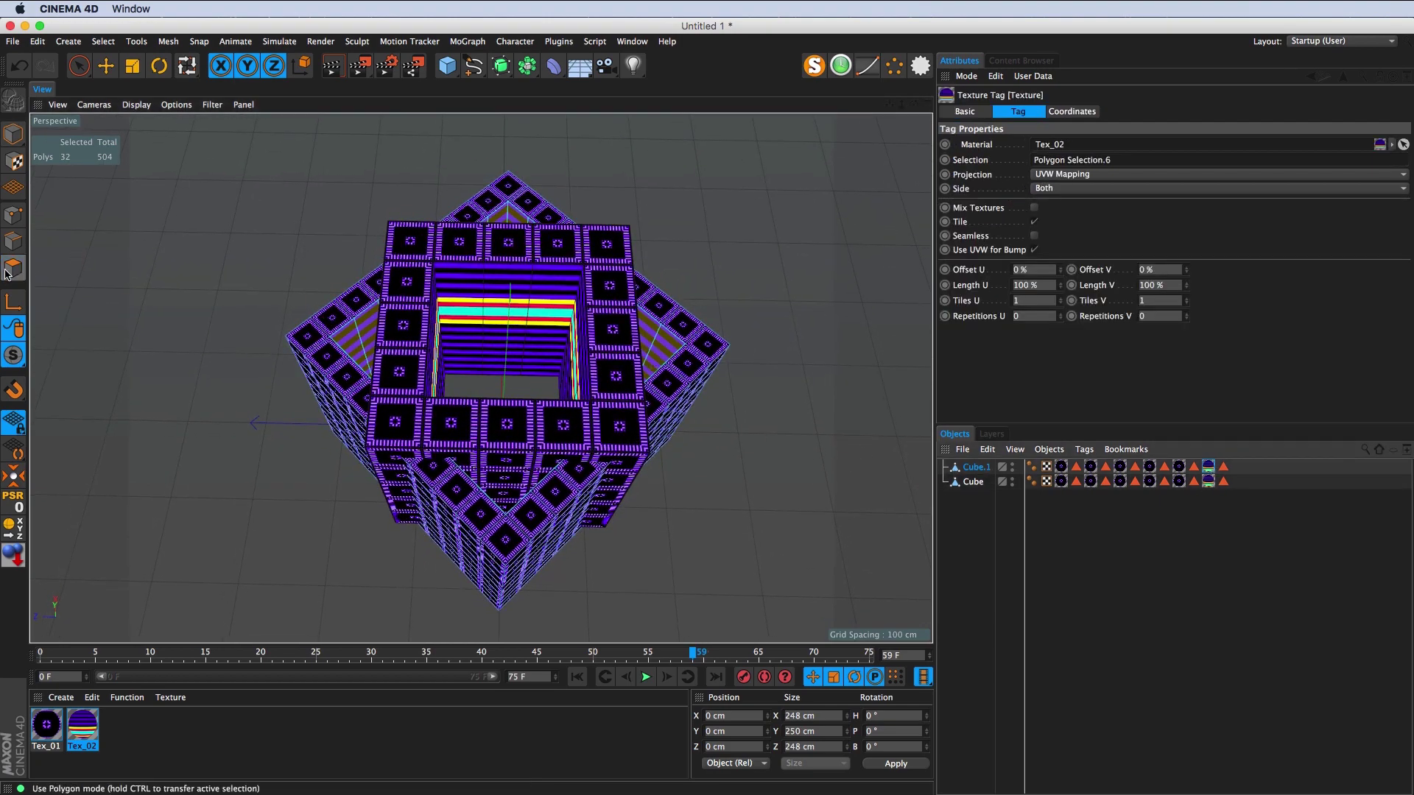
Step: In Texture mode, set the Tex_02 tag's projection to Flat
{"action": "left_click", "coordinate": [14, 135]}
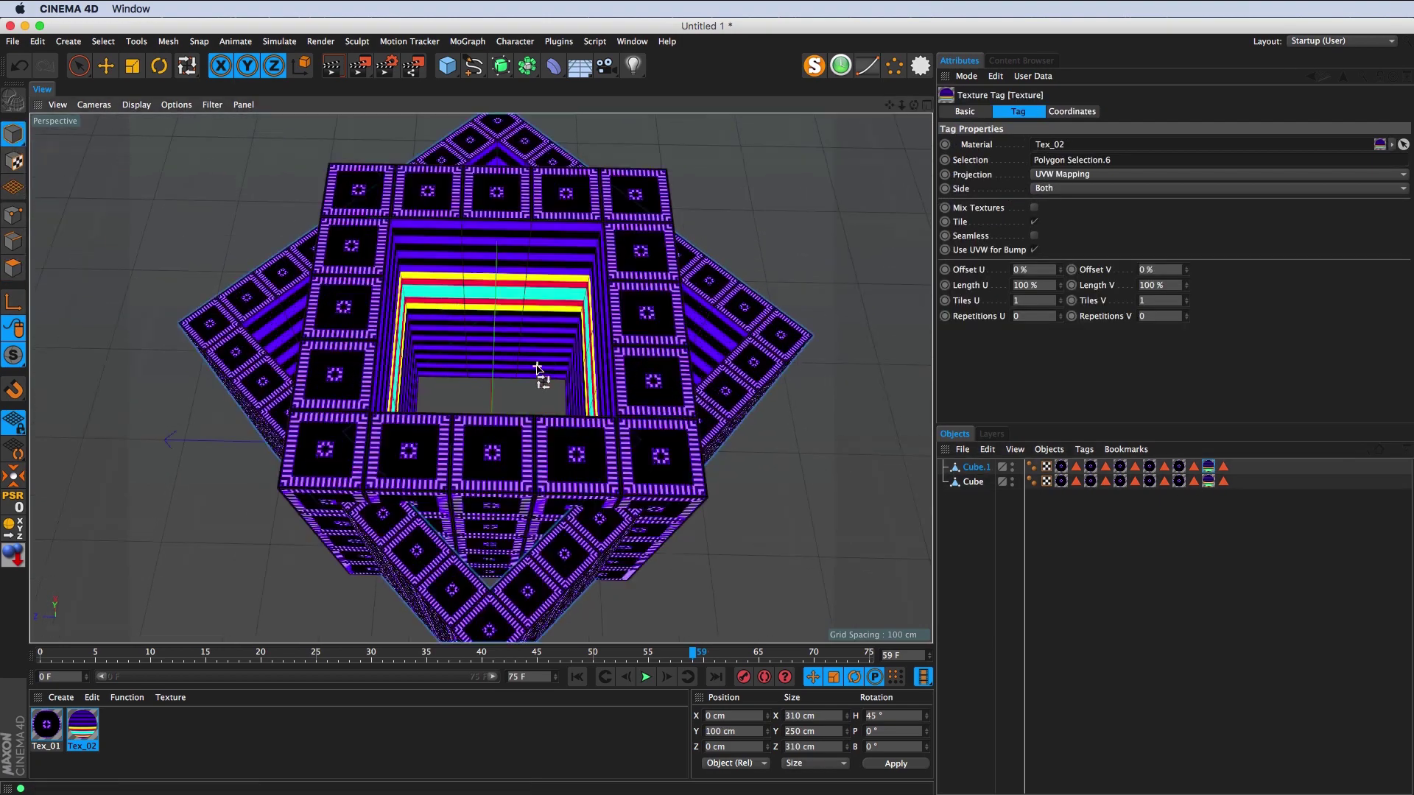
{"action": "scroll", "coordinate": [543, 372], "scroll_direction": "up", "scroll_amount": 5}
{"action": "scroll", "coordinate": [520, 376], "scroll_direction": "down", "scroll_amount": 1}
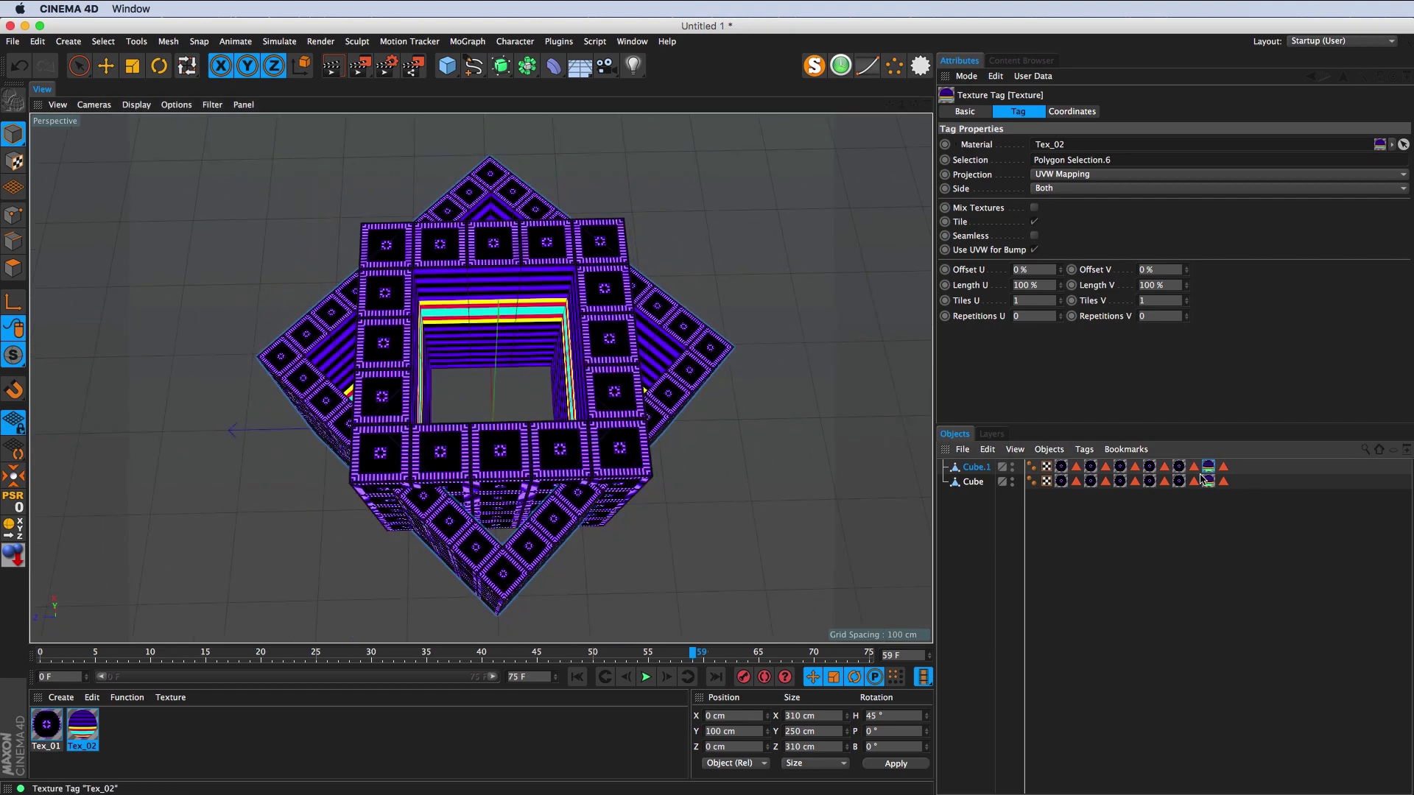
{"action": "left_click", "coordinate": [13, 163]}
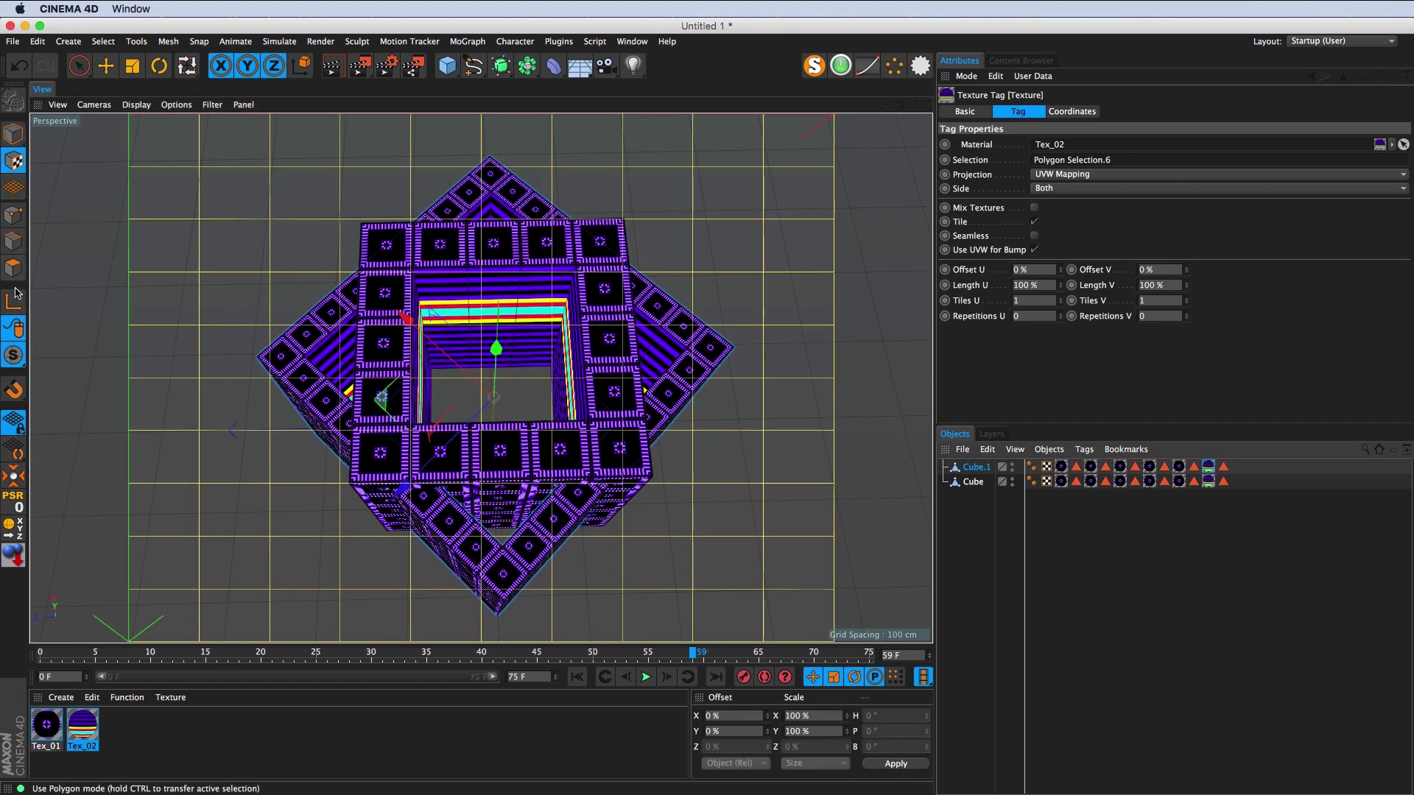
{"action": "left_click", "coordinate": [14, 304]}
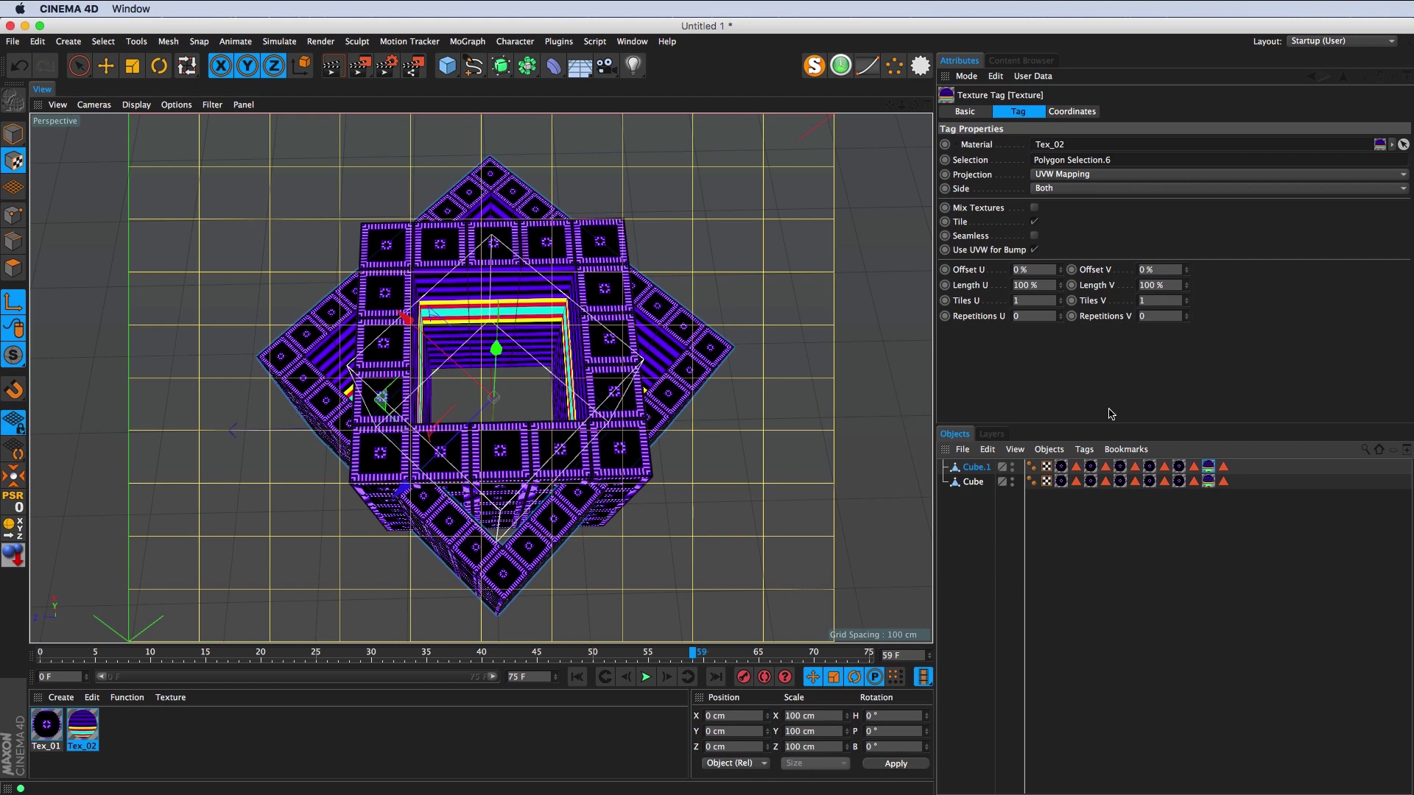
{"action": "left_click", "coordinate": [1067, 177]}
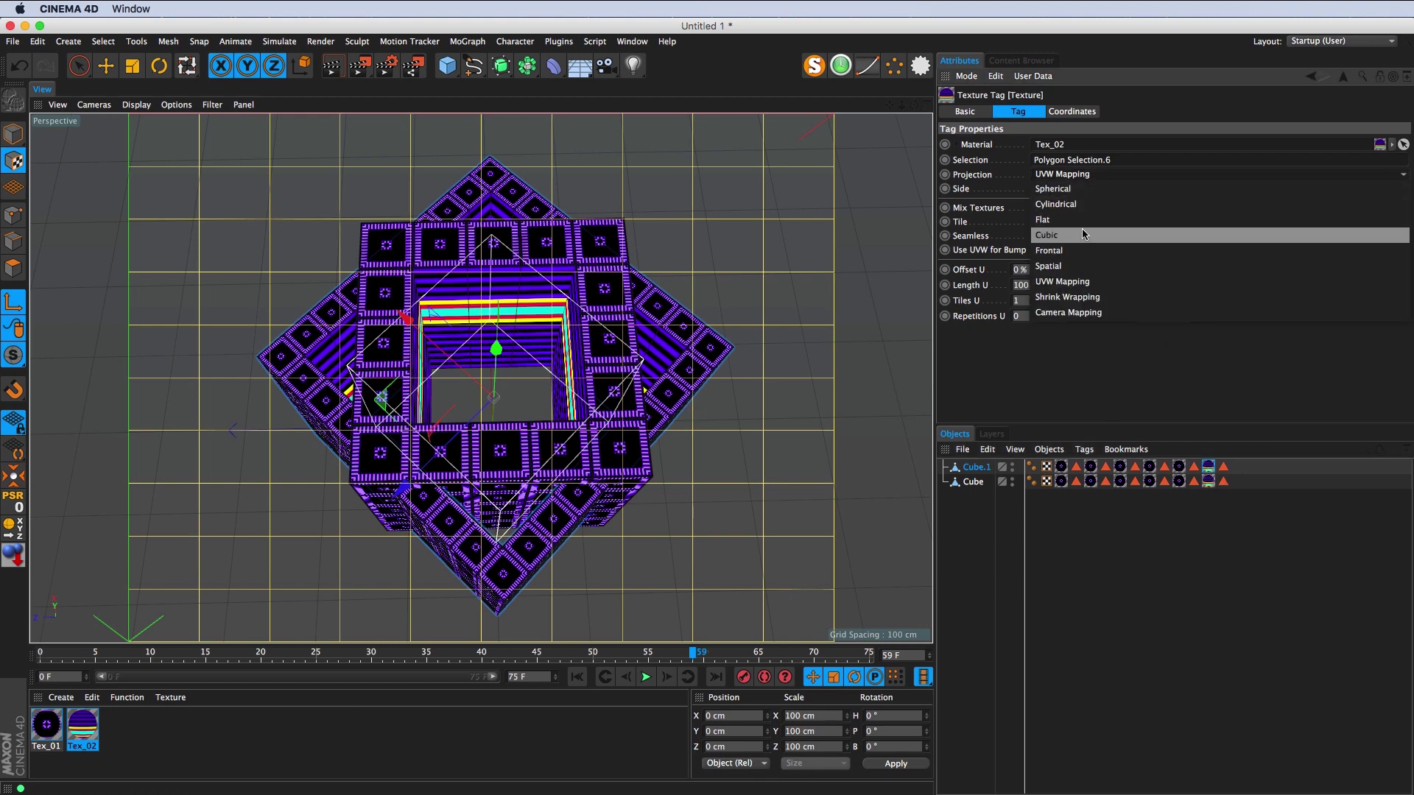
{"action": "left_click", "coordinate": [1083, 221]}
Step: Rotate the flat texture projection 180° and preview the animation
{"action": "left_click_drag", "start_coordinate": [534, 384], "coordinate": [529, 384]}
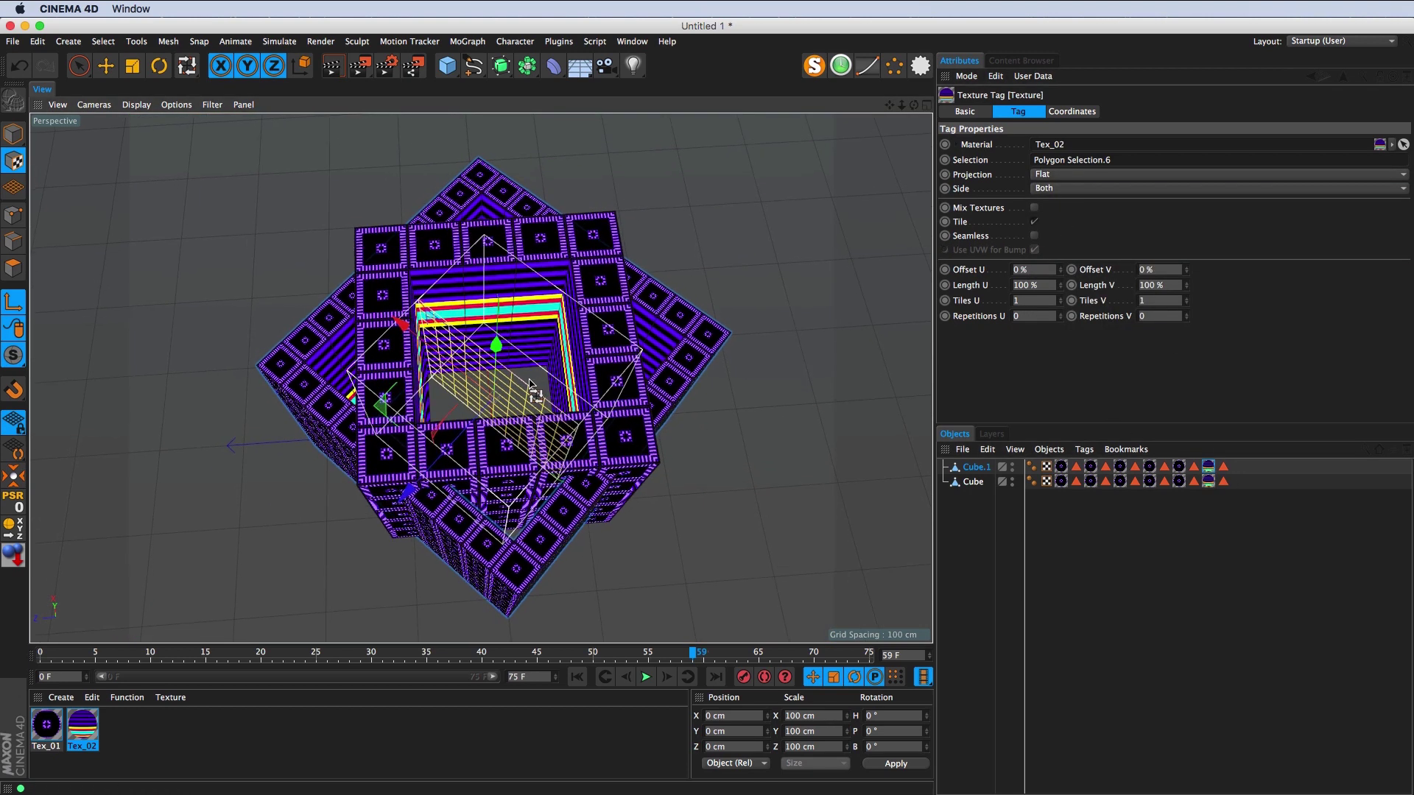
{"action": "key", "text": "r"}
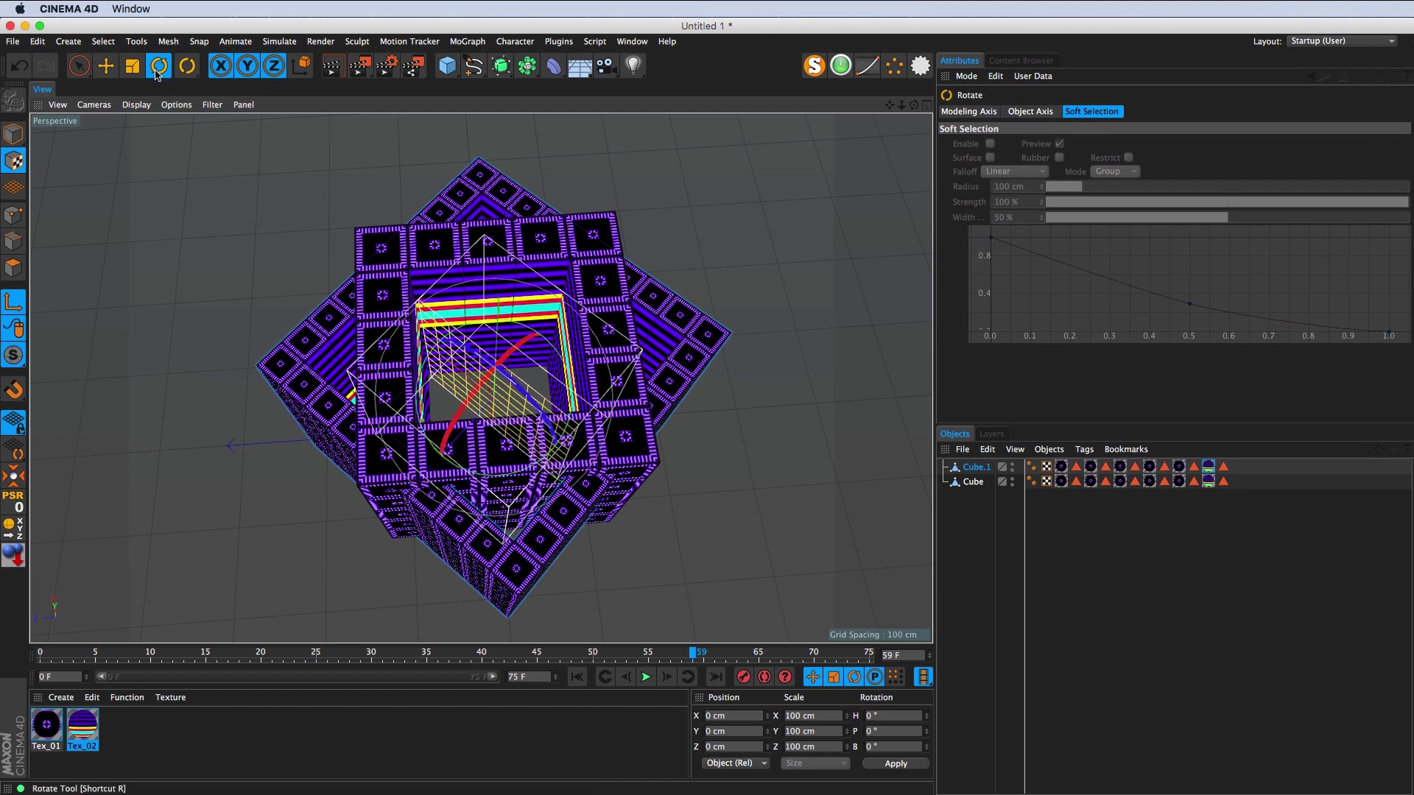
{"action": "left_click_drag", "start_coordinate": [496, 412], "coordinate": [519, 387]}
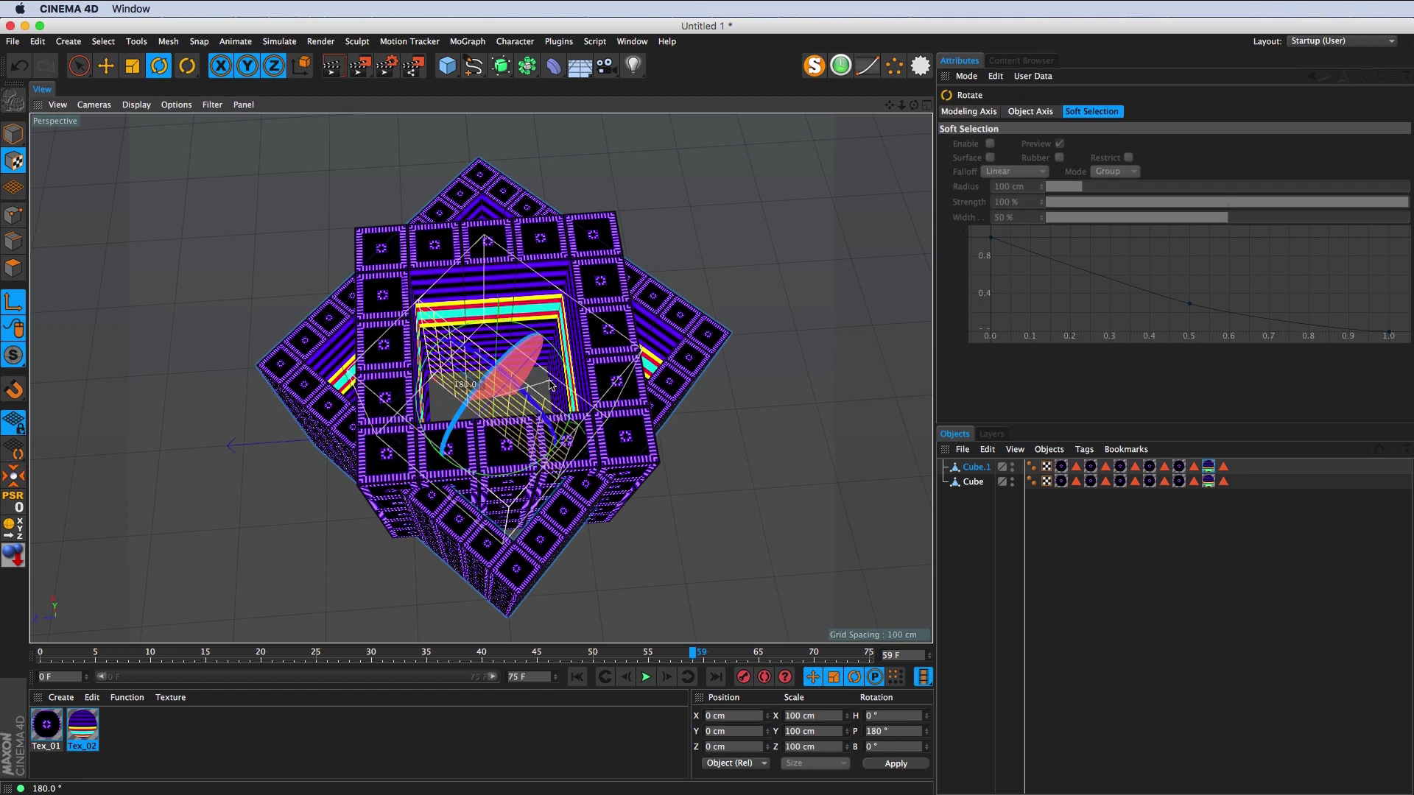
{"action": "left_click", "coordinate": [646, 677]}
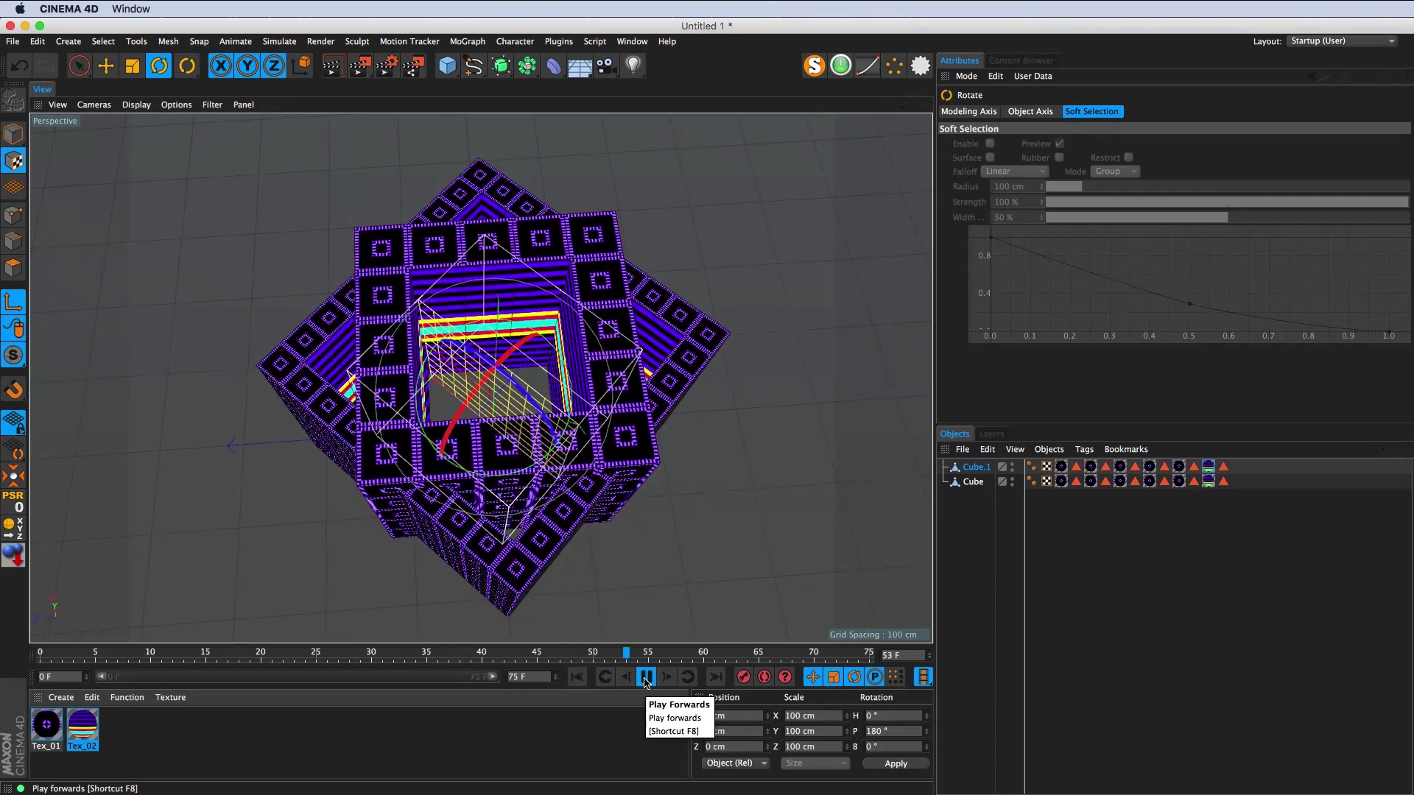
{"action": "left_click", "coordinate": [646, 677]}
{"action": "left_click", "coordinate": [873, 522]}
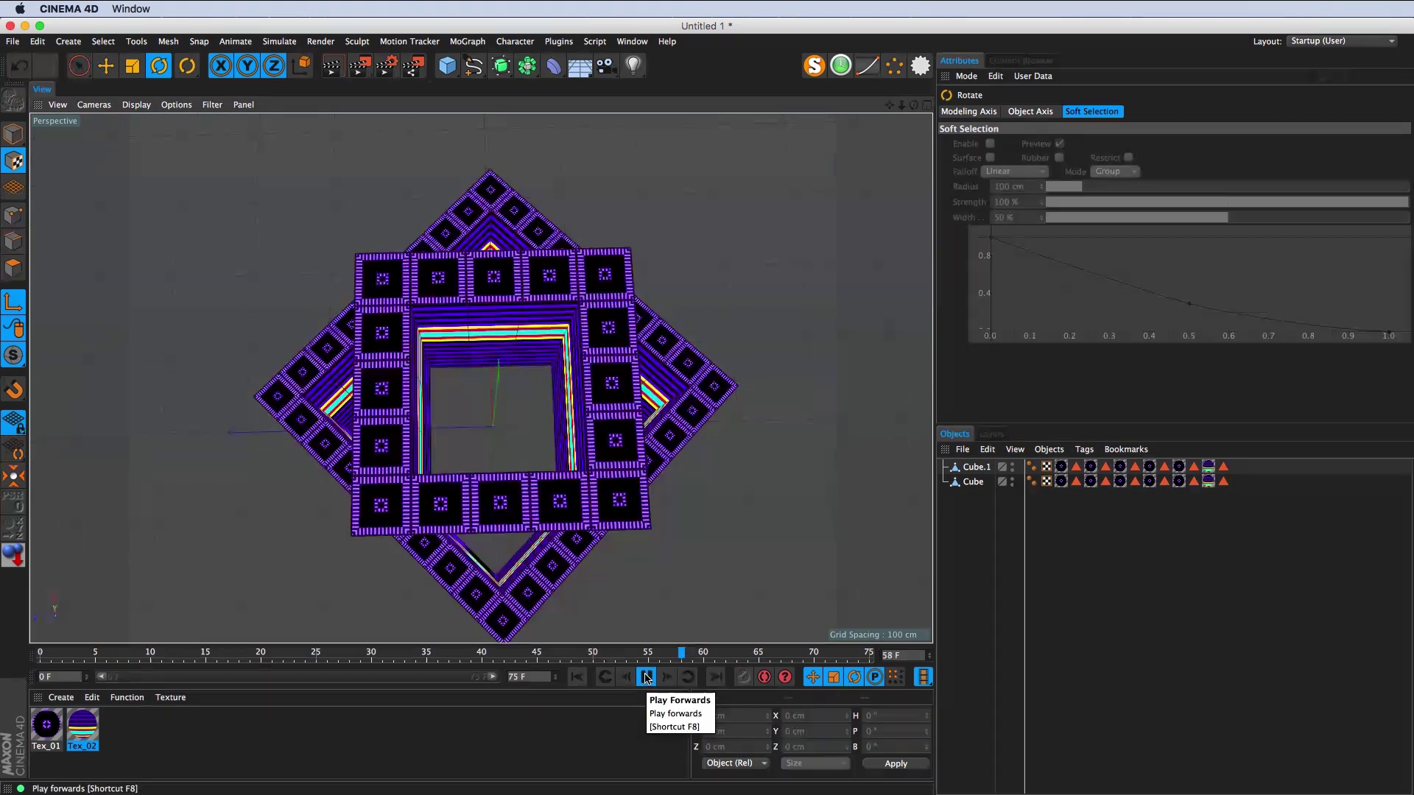
Step: Play the animation, then orbit around the rotated cube stack to inspect its open top and panels
{"action": "left_click", "coordinate": [647, 679]}
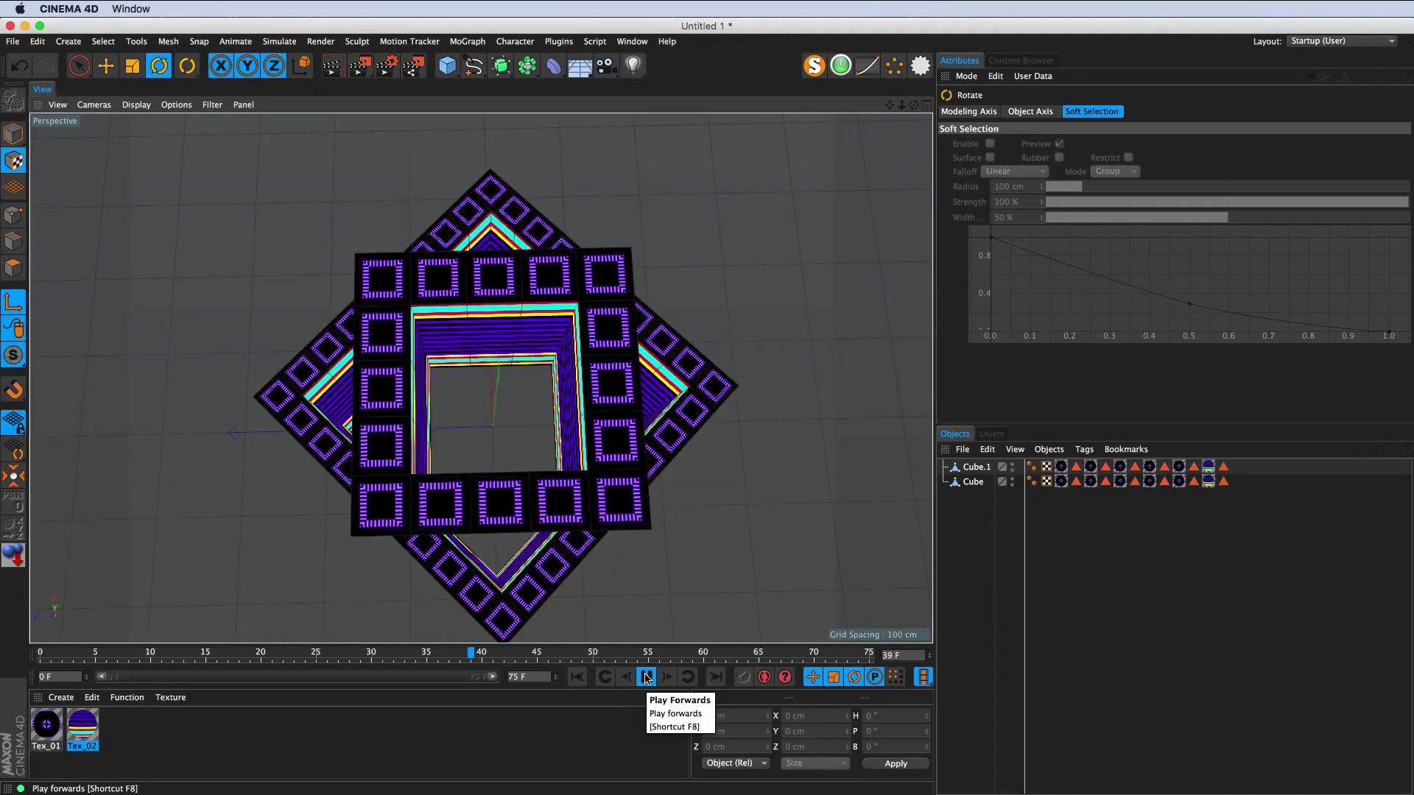
{"action": "left_click", "coordinate": [646, 678]}
{"action": "mouse_move", "coordinate": [489, 426]}
{"action": "left_mouse_down"}
{"action": "mouse_move", "coordinate": [501, 343]}
{"action": "mouse_move", "coordinate": [589, 262]}
{"action": "mouse_move", "coordinate": [333, 301]}
{"action": "left_mouse_up"}
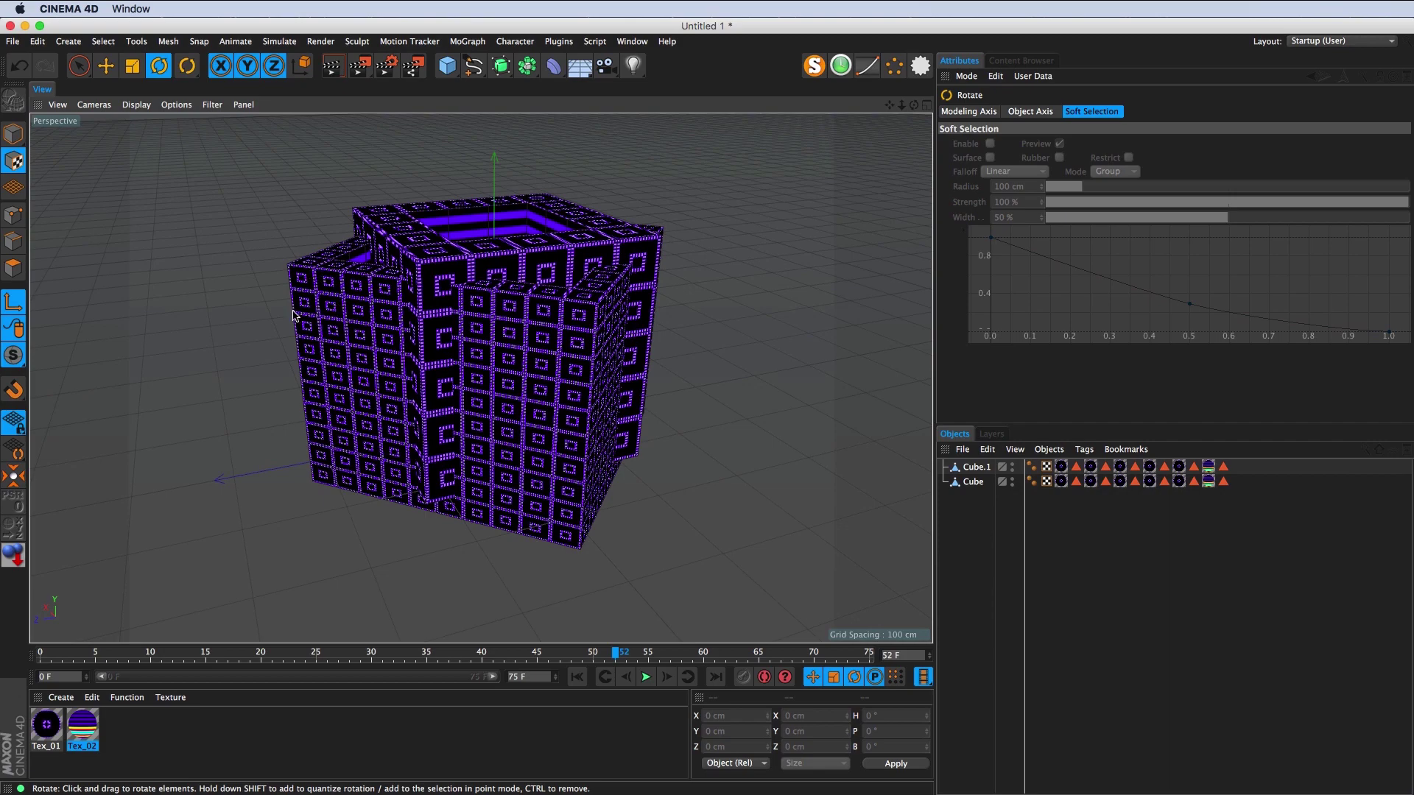
{"action": "left_click_drag", "start_coordinate": [587, 322], "coordinate": [372, 386]}
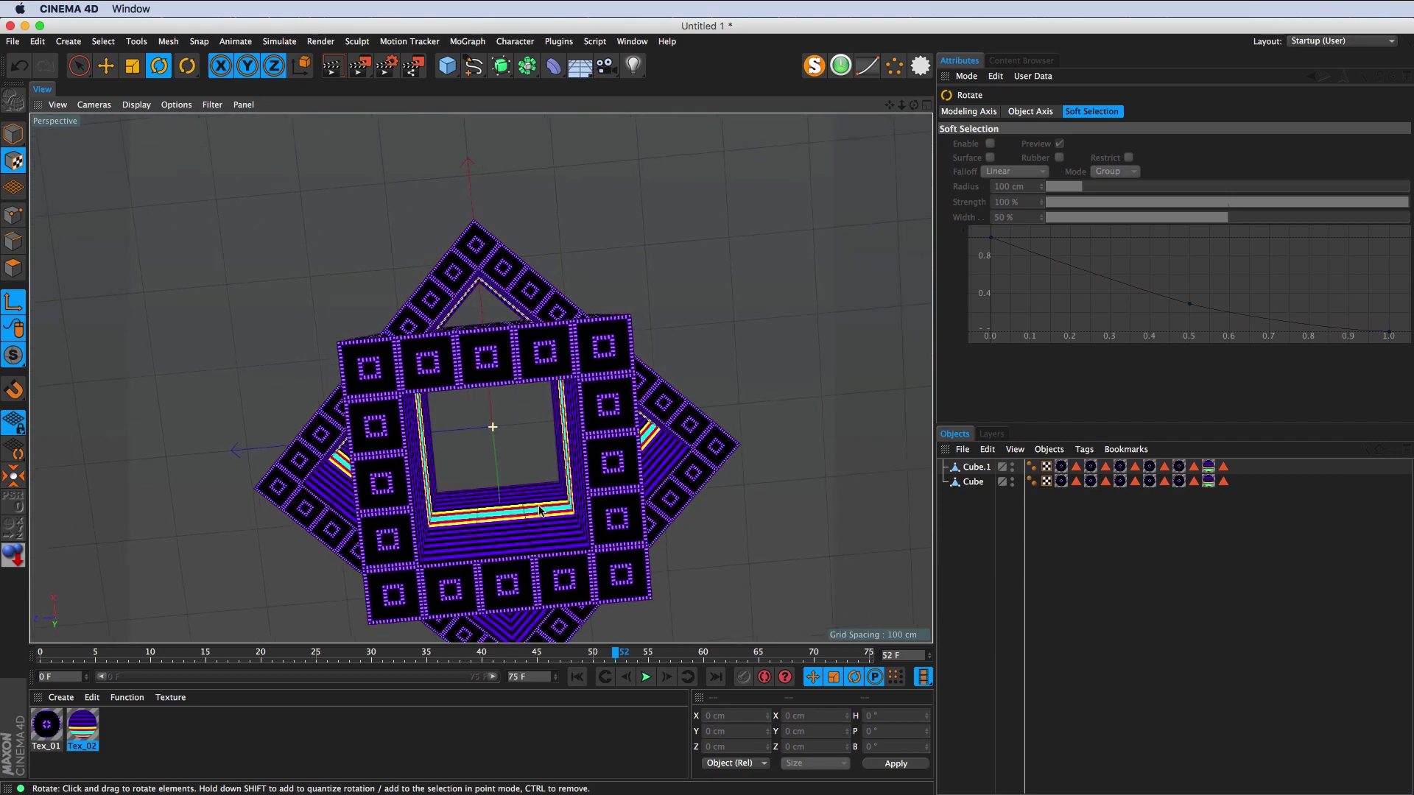
{"action": "scroll", "coordinate": [372, 386], "scroll_direction": "up", "scroll_amount": 5}
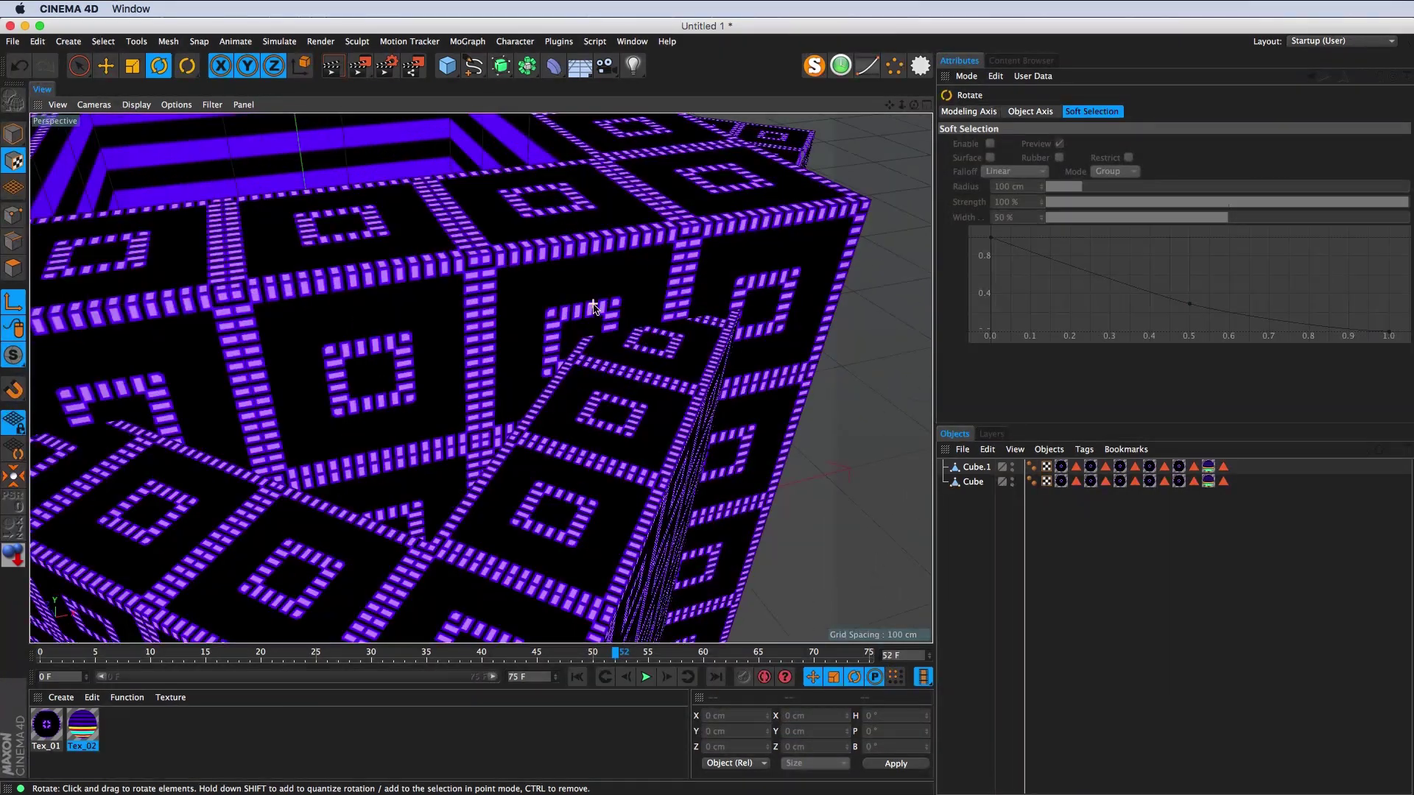
{"action": "mouse_move", "coordinate": [561, 315]}
{"action": "left_mouse_down"}
{"action": "mouse_move", "coordinate": [635, 333]}
{"action": "mouse_move", "coordinate": [601, 490]}
{"action": "mouse_move", "coordinate": [539, 479]}
{"action": "mouse_move", "coordinate": [542, 508]}
{"action": "left_mouse_up"}
{"action": "scroll", "coordinate": [634, 334], "scroll_direction": "down", "scroll_amount": 10}
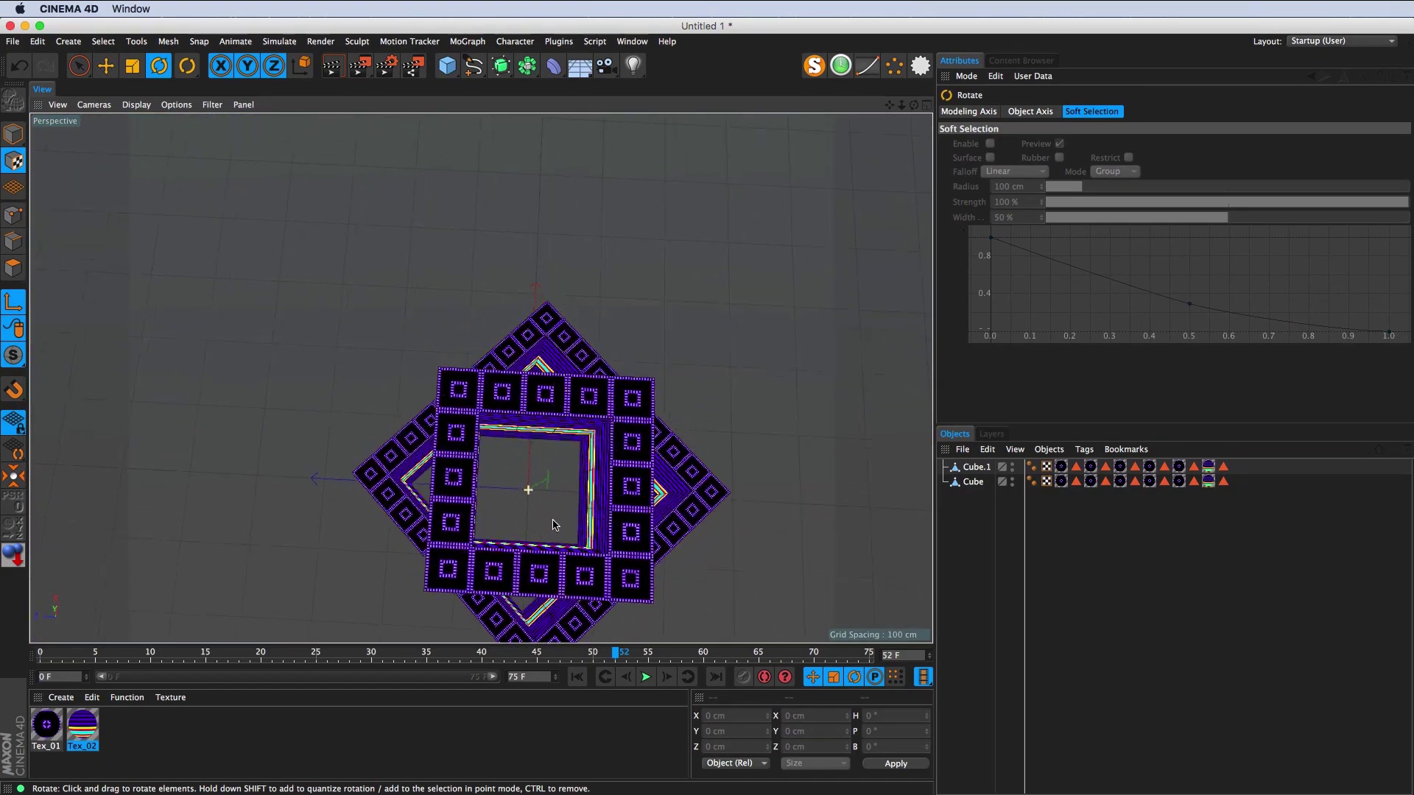
Step: Check the ru9gag.gif reference animation in Preview and hide it again
{"action": "key", "text": "super+Tab"}
{"action": "mouse_move", "coordinate": [729, 311]}
{"action": "left_mouse_down"}
{"action": "mouse_move", "coordinate": [600, 204]}
{"action": "mouse_move", "coordinate": [680, 285]}
{"action": "mouse_move", "coordinate": [939, 478]}
{"action": "left_mouse_up"}
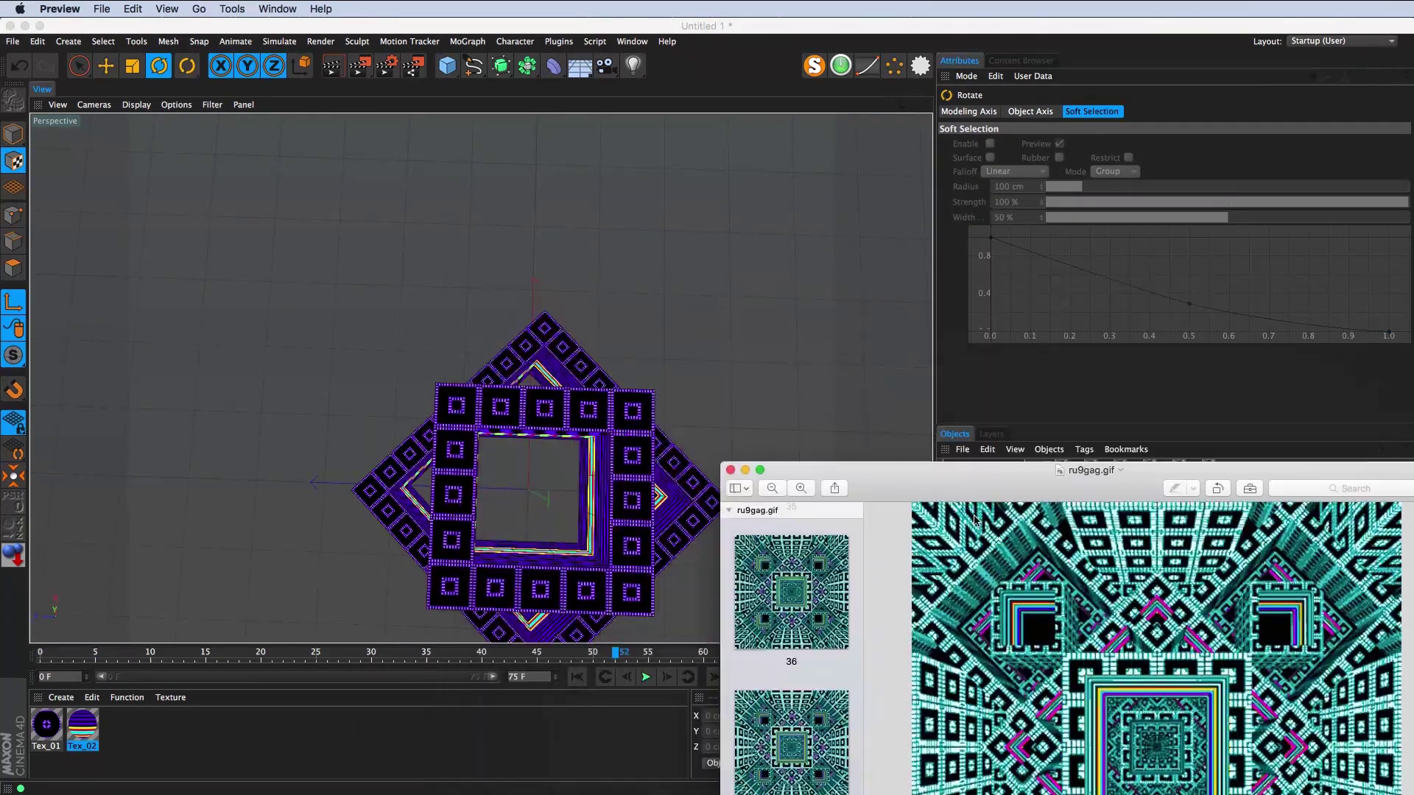
{"action": "key", "text": "super+w"}
Step: Rotate the upper cube back into line and group Cube and Cube.1 under a Null
{"action": "left_click_drag", "start_coordinate": [571, 427], "coordinate": [662, 413]}
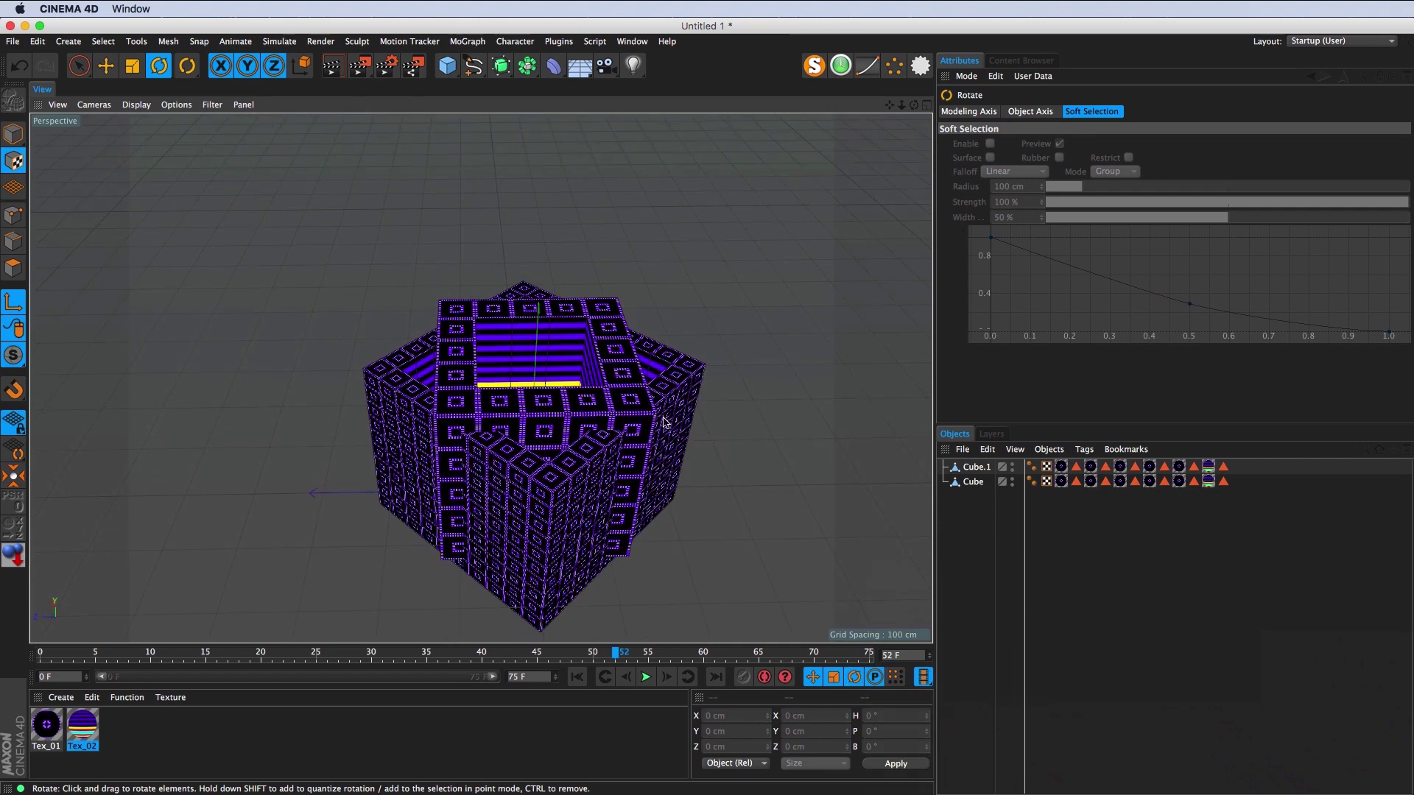
{"action": "left_click_drag", "start_coordinate": [1028, 536], "coordinate": [943, 461]}
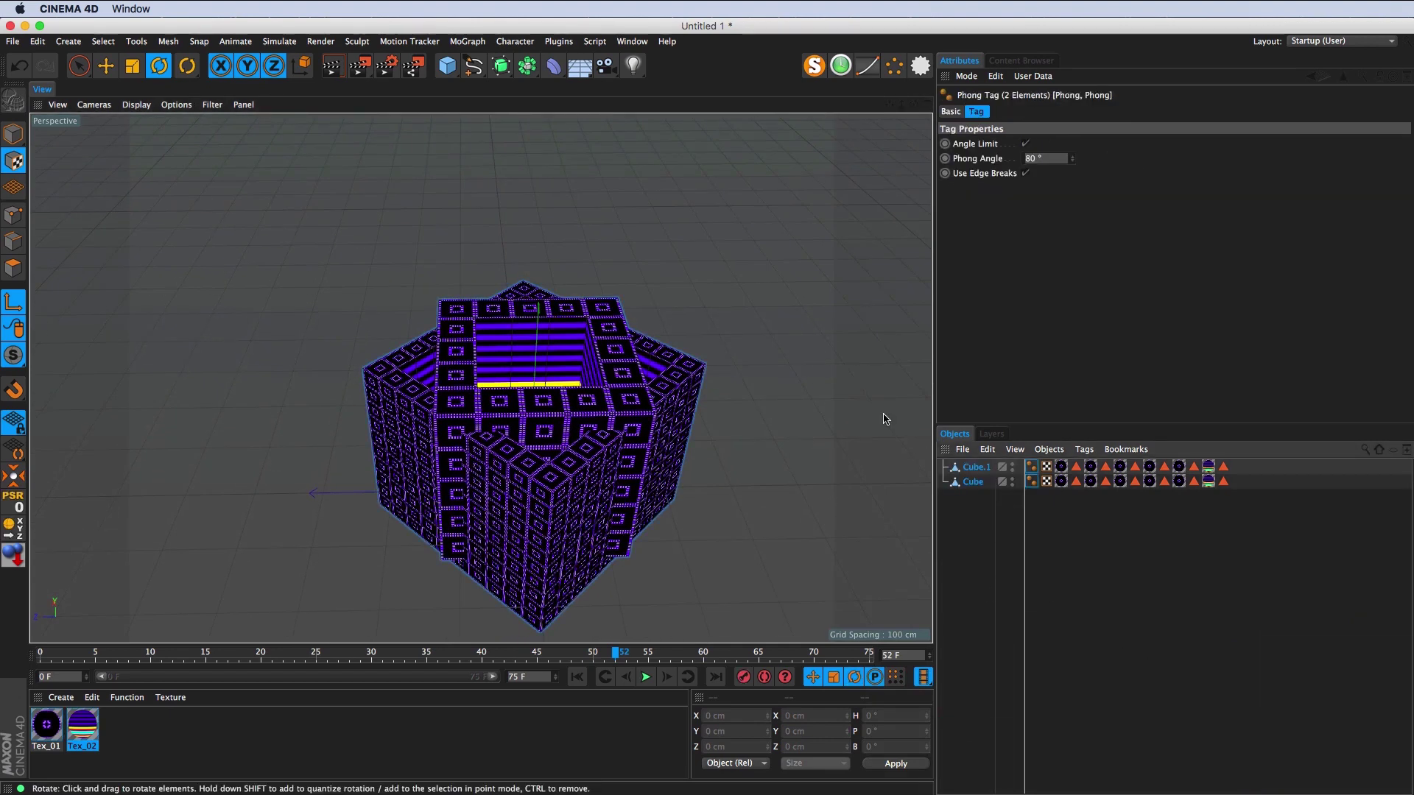
{"action": "key", "text": "alt+g"}
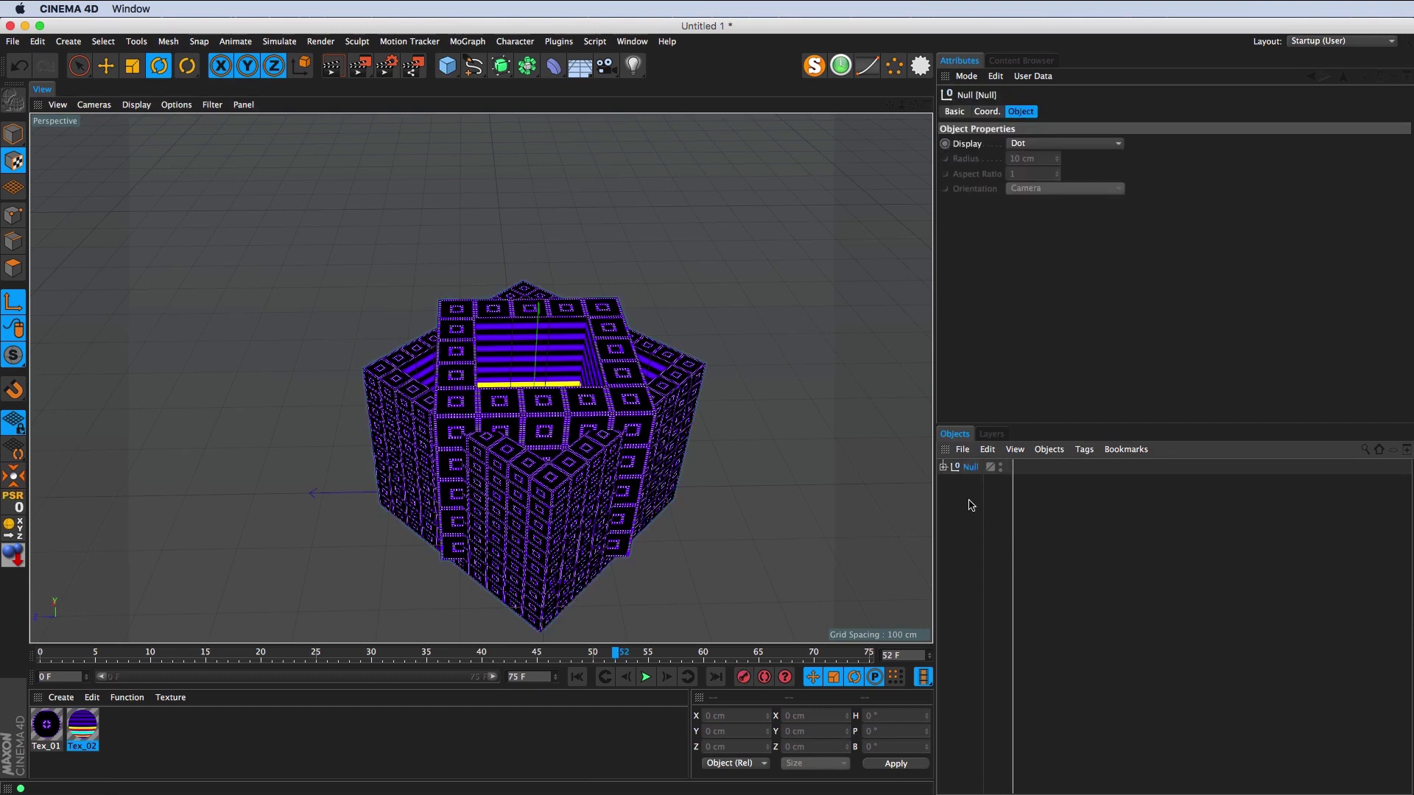
Step: Add a MoGraph Cloner and nest the cube Null inside it
{"action": "left_click", "coordinate": [971, 505]}
{"action": "left_click", "coordinate": [468, 41]}
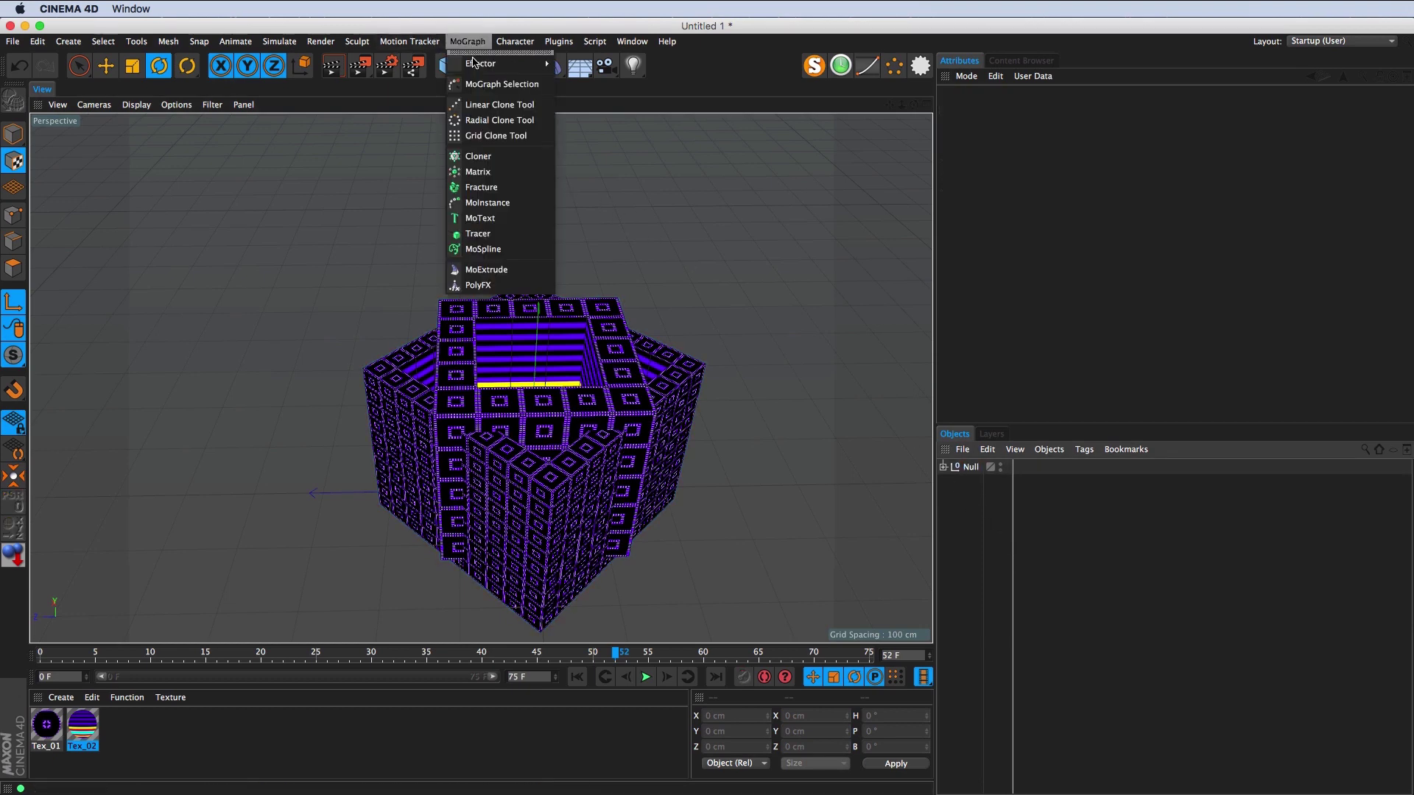
{"action": "mouse_move", "coordinate": [481, 67]}
{"action": "left_click", "coordinate": [480, 157]}
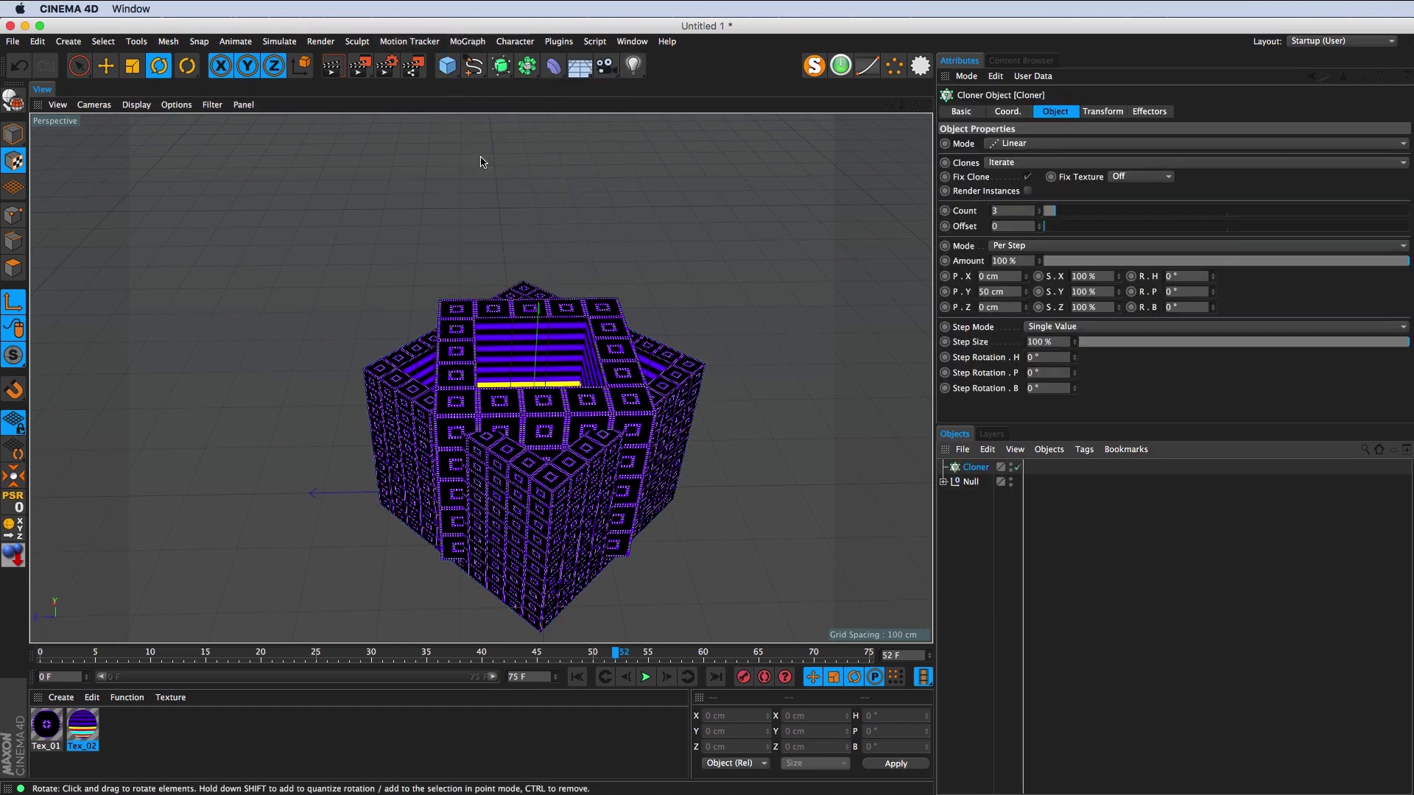
{"action": "left_click", "coordinate": [972, 501]}
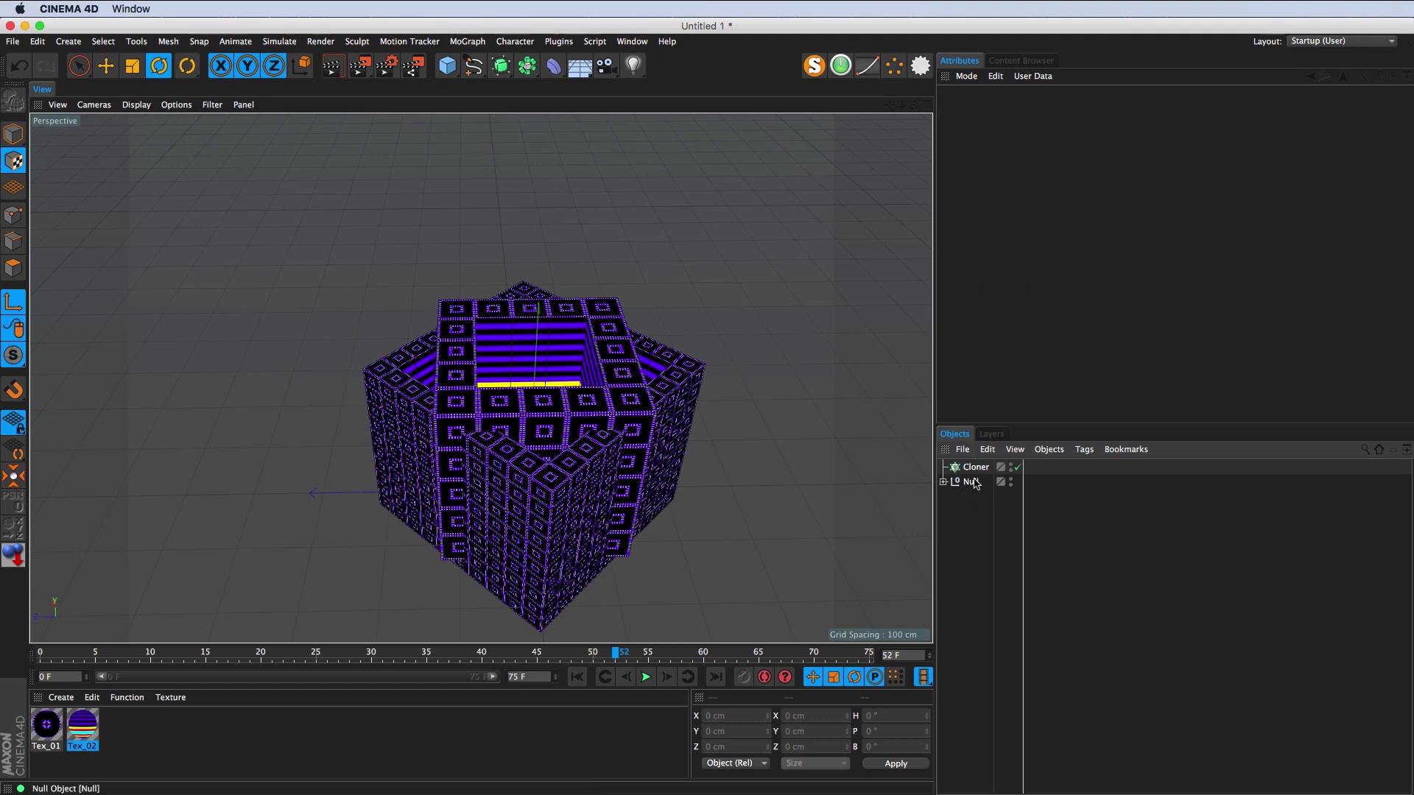
{"action": "left_click_drag", "start_coordinate": [972, 472], "coordinate": [972, 472]}
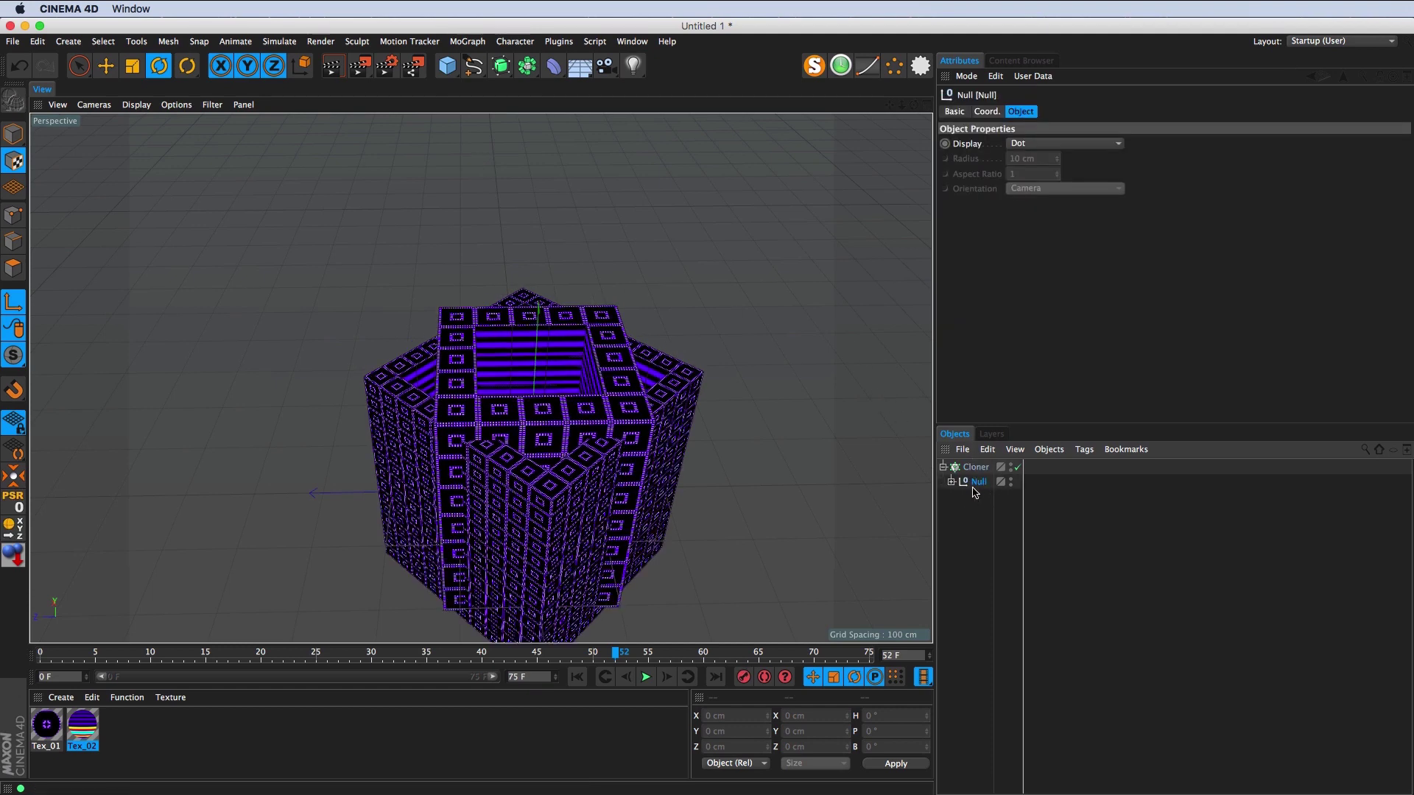
{"action": "left_click", "coordinate": [975, 467]}
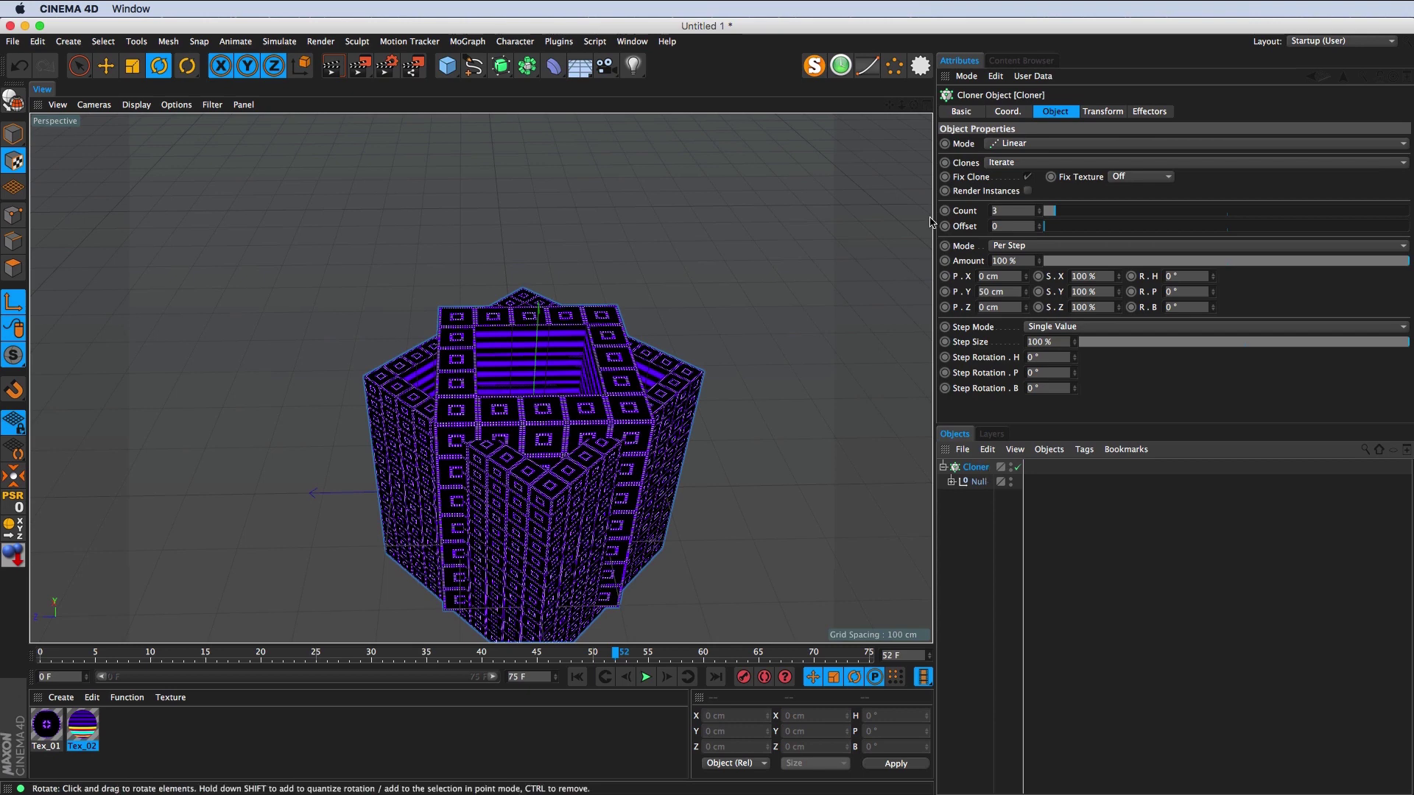
Step: Turn off Fix Clone and switch the Cloner to Grid Array mode
{"action": "left_click", "coordinate": [1028, 178]}
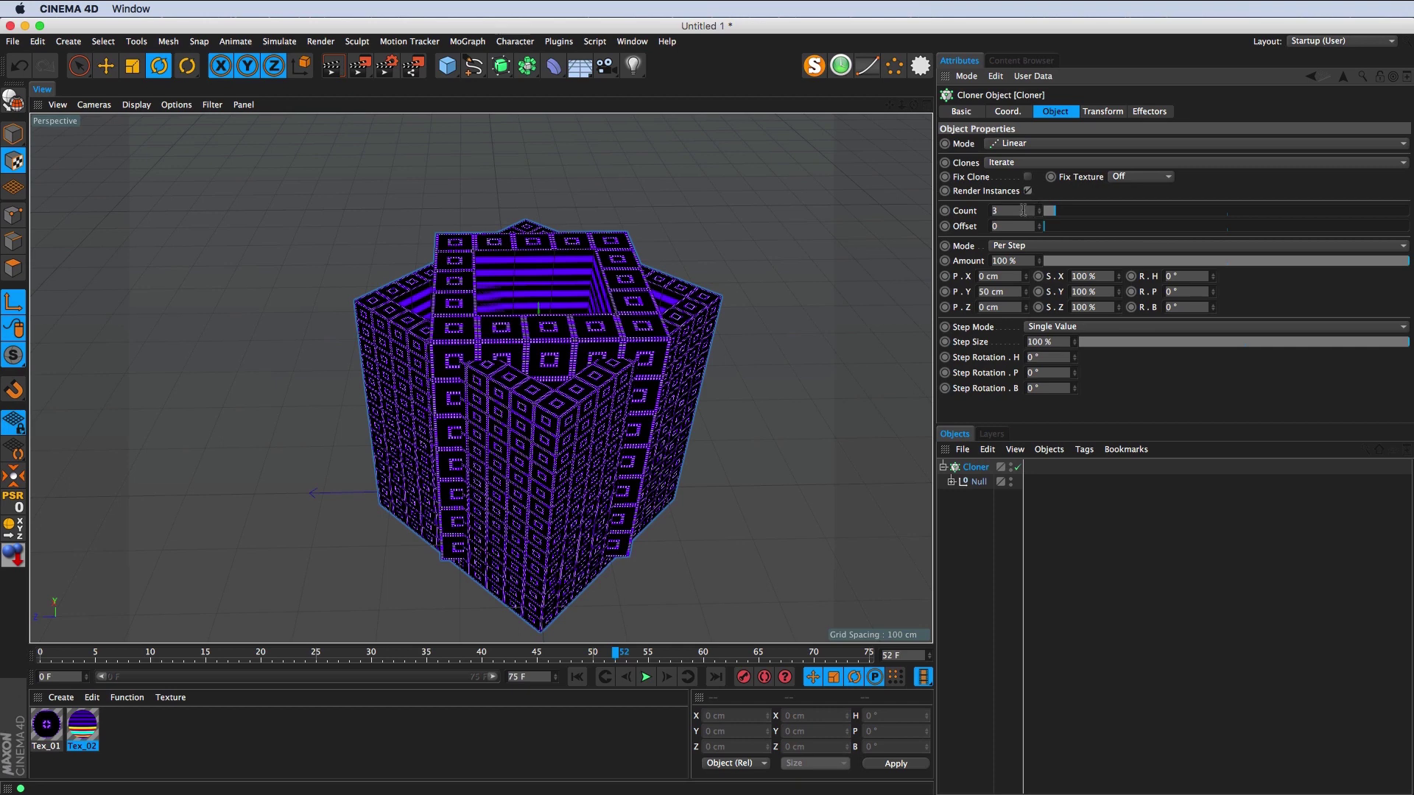
{"action": "double_click", "coordinate": [1023, 211]}
{"action": "left_click", "coordinate": [1020, 144]}
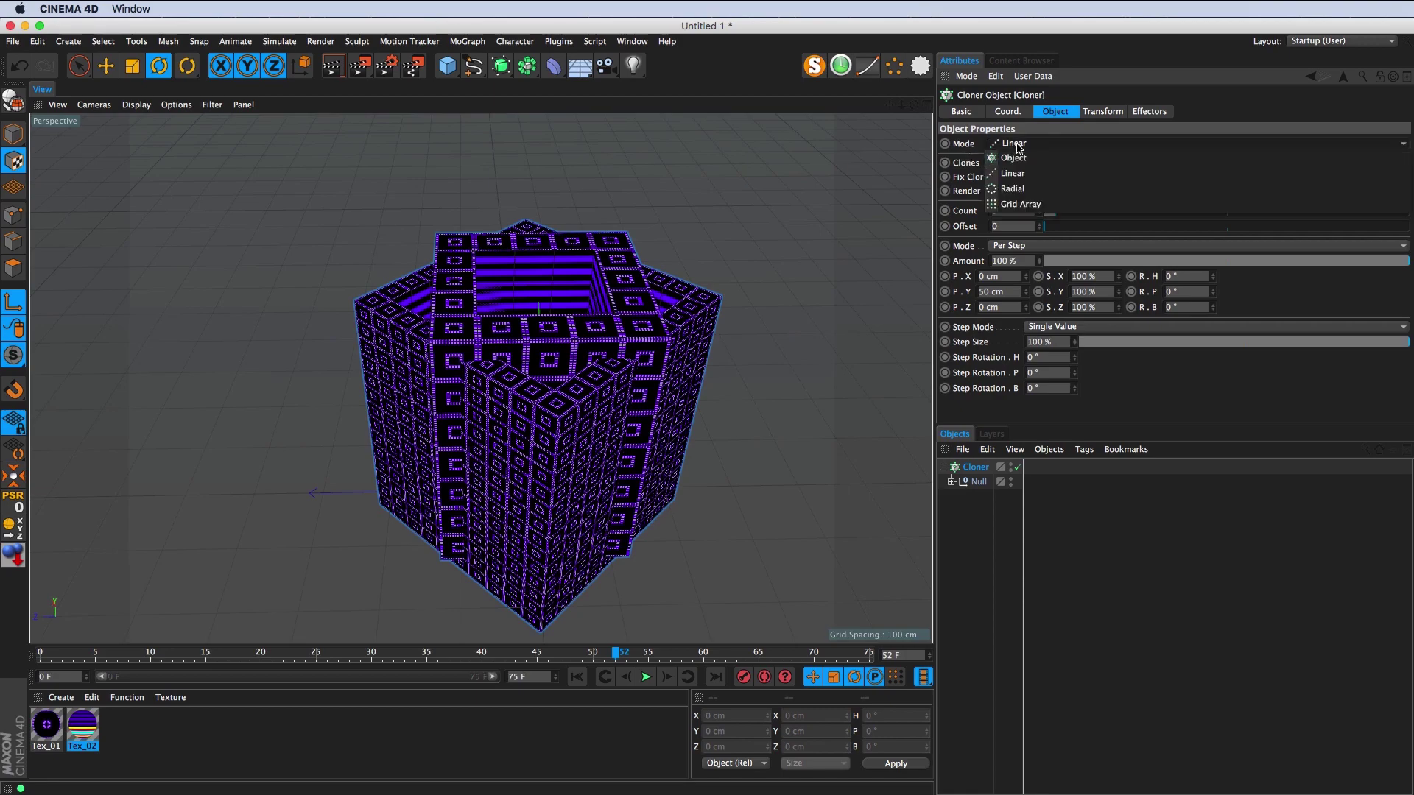
{"action": "left_click", "coordinate": [1039, 205]}
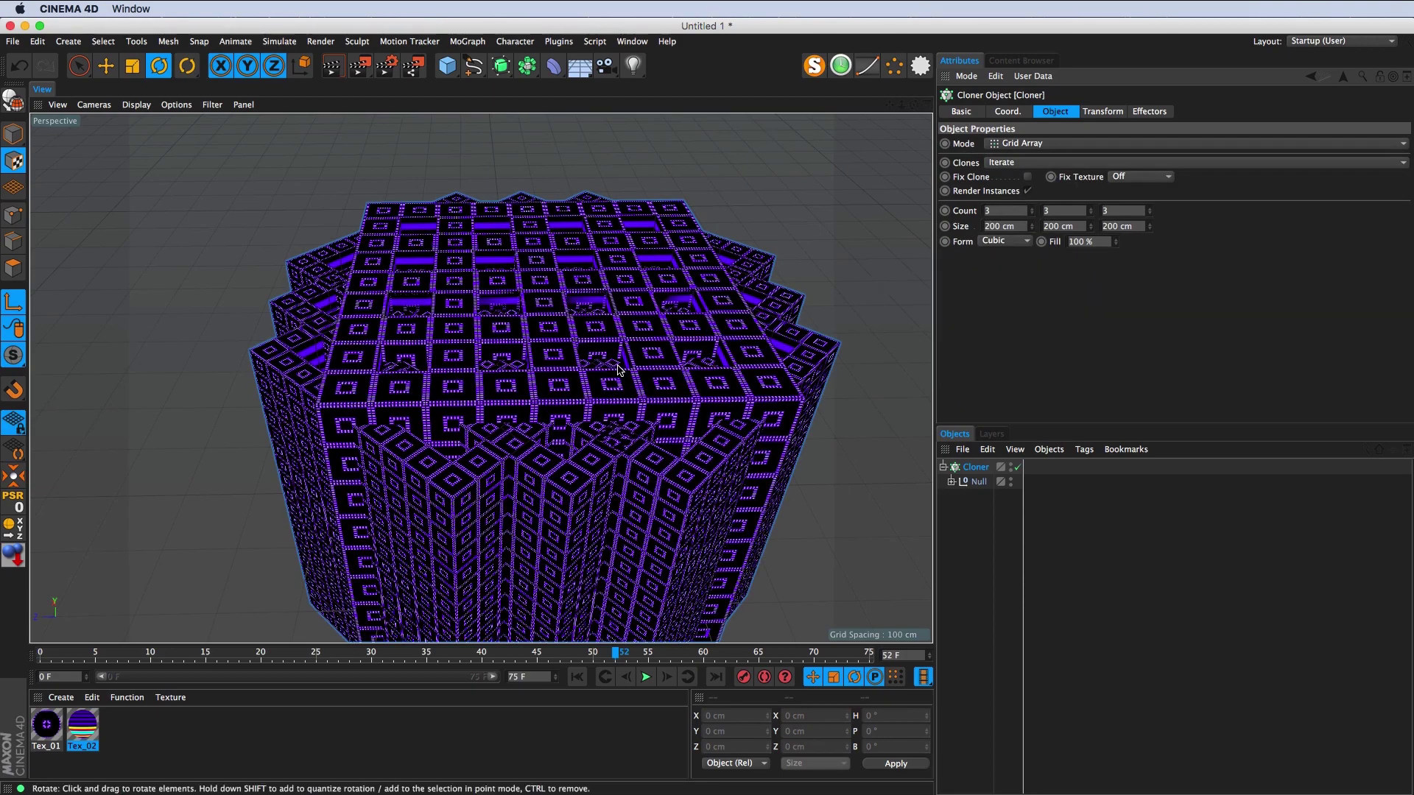
Step: Preview the 3×3×3 clone grid animation and orbit to a side view
{"action": "left_click", "coordinate": [648, 678]}
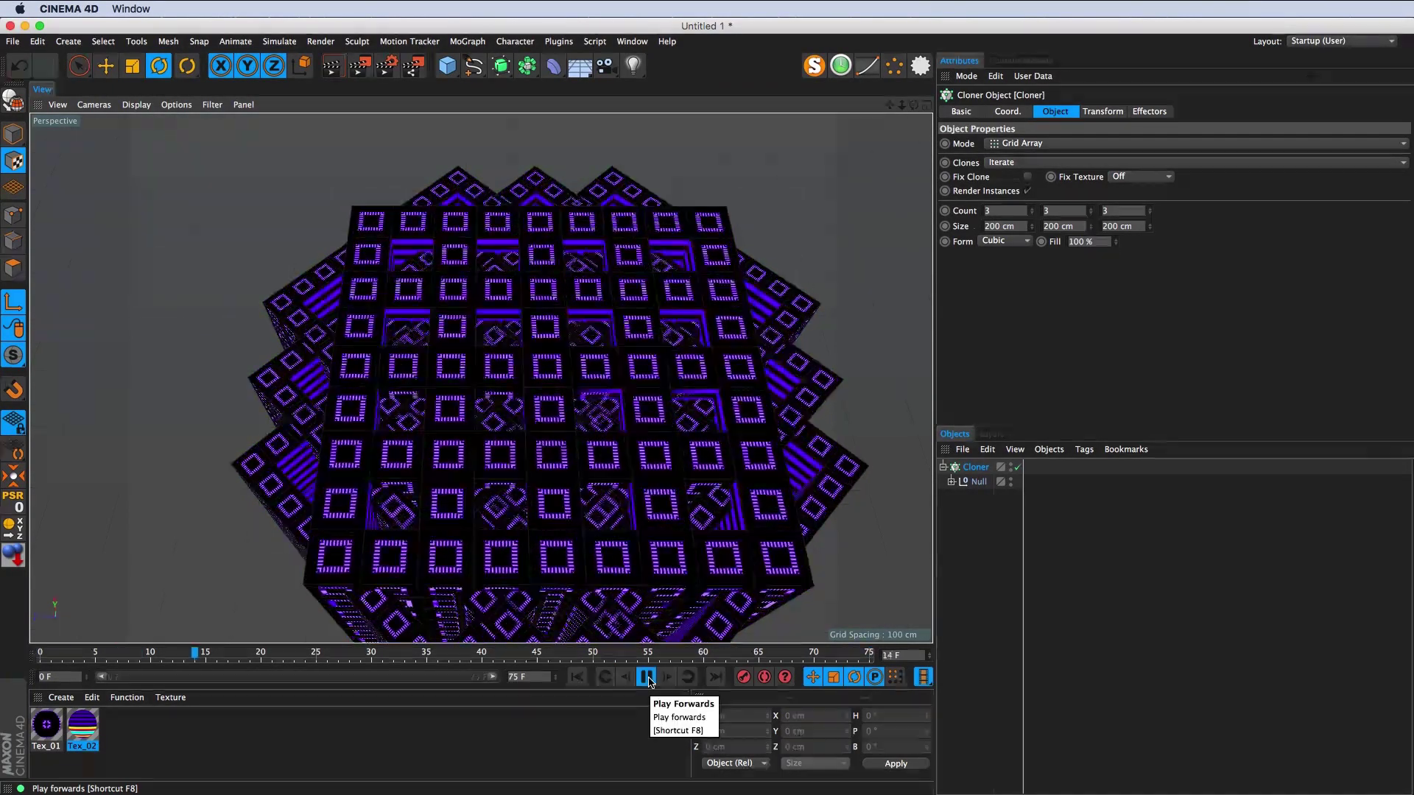
{"action": "left_click", "coordinate": [648, 678]}
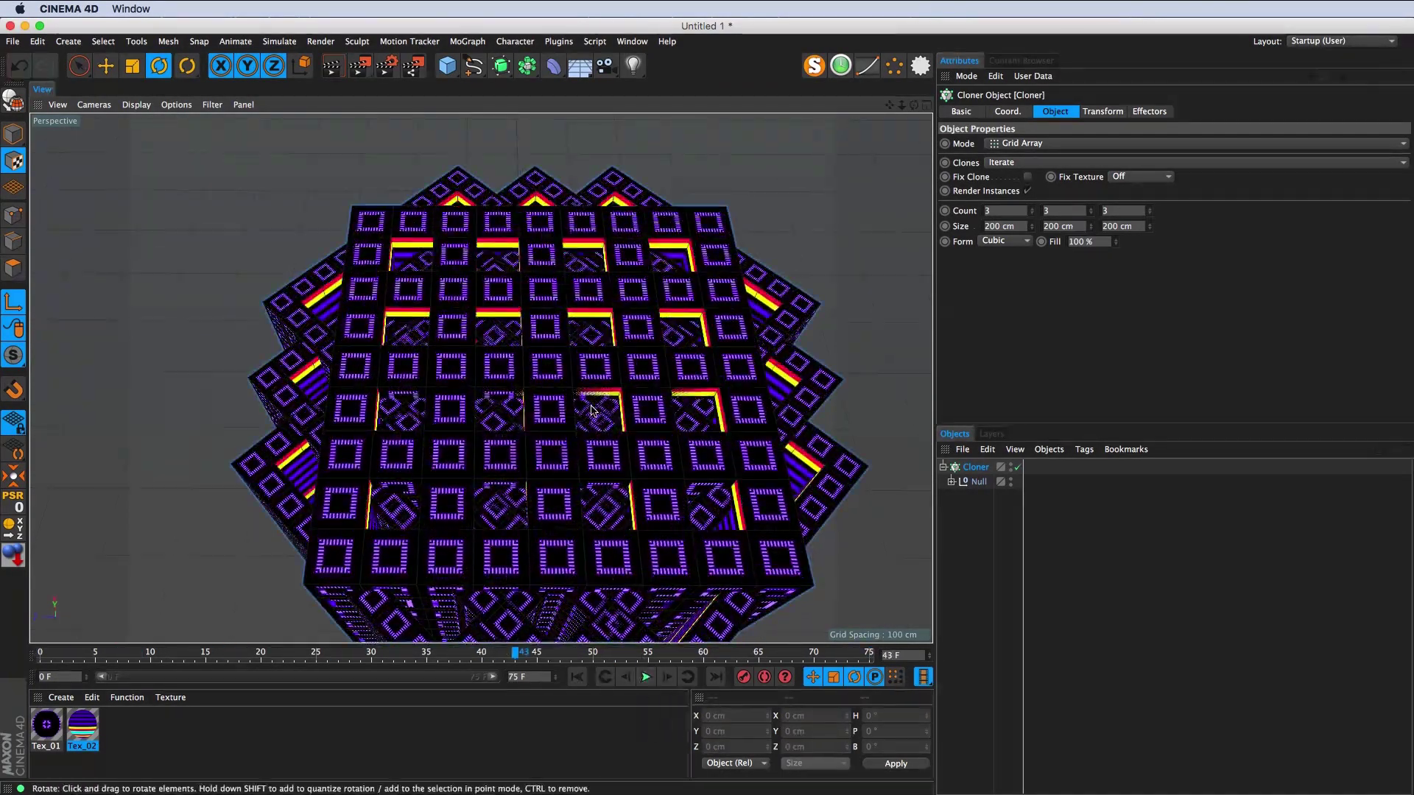
{"action": "mouse_move", "coordinate": [581, 477]}
{"action": "left_mouse_down"}
{"action": "mouse_move", "coordinate": [587, 287]}
{"action": "mouse_move", "coordinate": [711, 390]}
{"action": "mouse_move", "coordinate": [667, 394]}
{"action": "mouse_move", "coordinate": [648, 488]}
{"action": "mouse_move", "coordinate": [611, 379]}
{"action": "mouse_move", "coordinate": [589, 441]}
{"action": "left_mouse_up"}
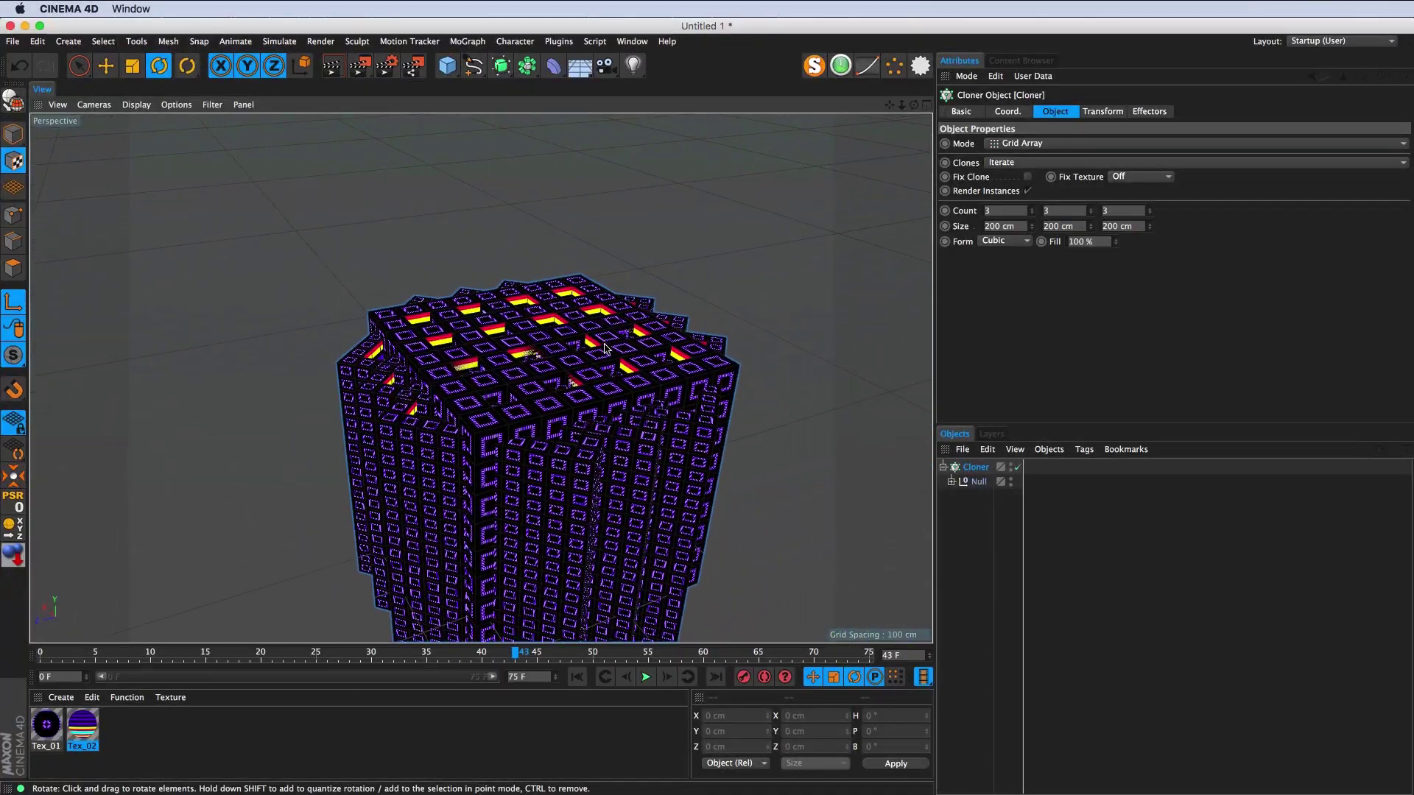
Step: Set the grid's Y clone count to 10
{"action": "left_click", "coordinate": [1002, 211]}
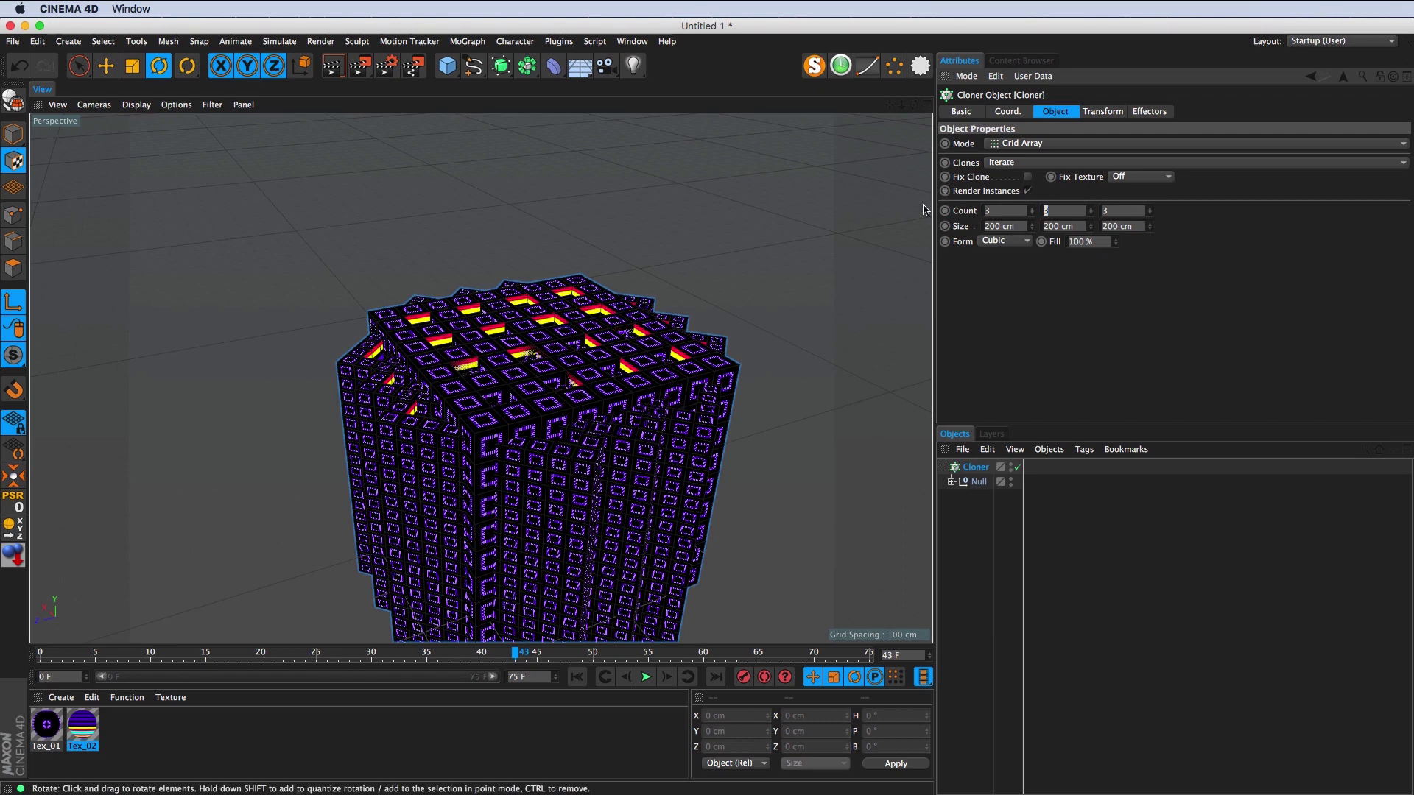
{"action": "left_click", "coordinate": [1066, 211]}
{"action": "type", "text": "10"}
{"action": "key", "text": "Tab"}
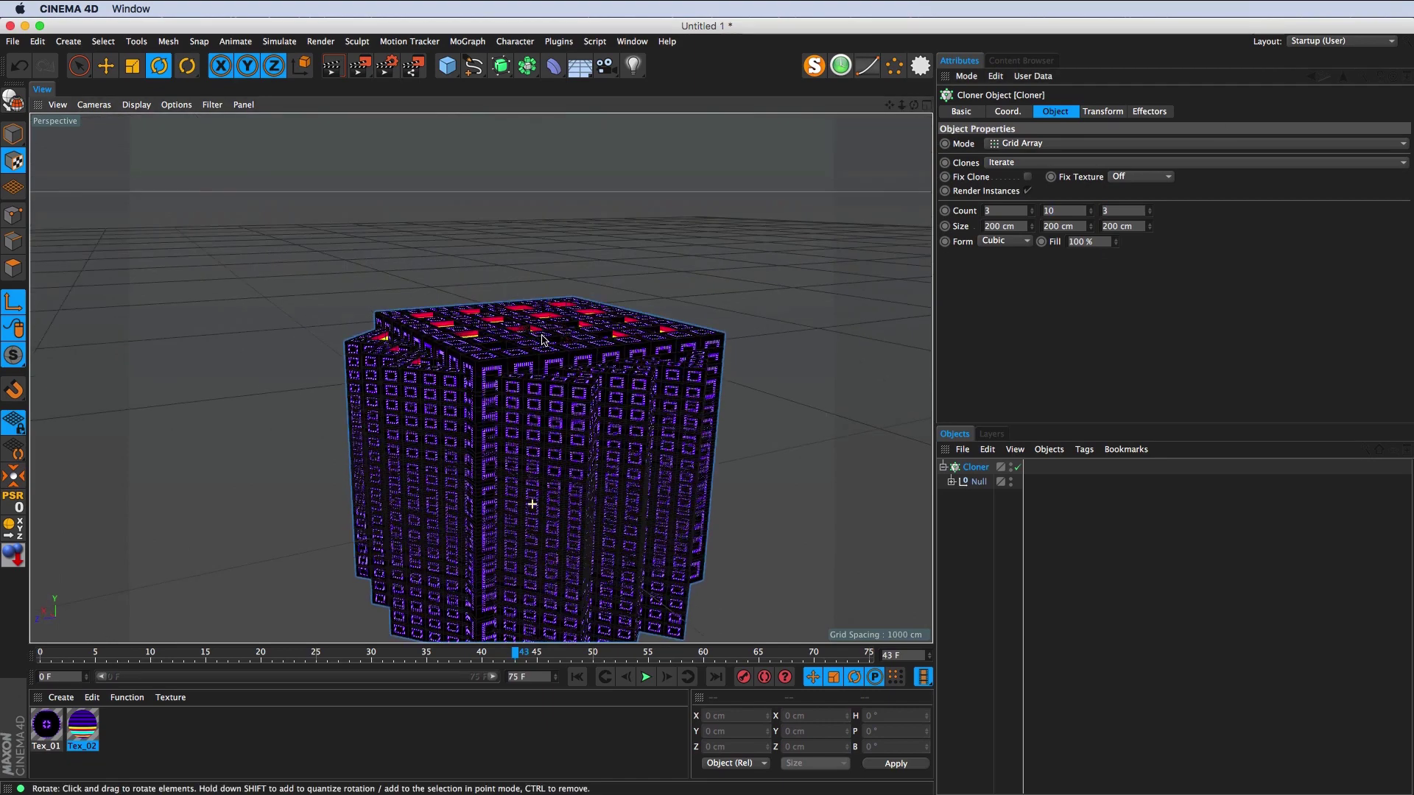
{"action": "scroll", "coordinate": [545, 471], "scroll_direction": "down", "scroll_amount": 5}
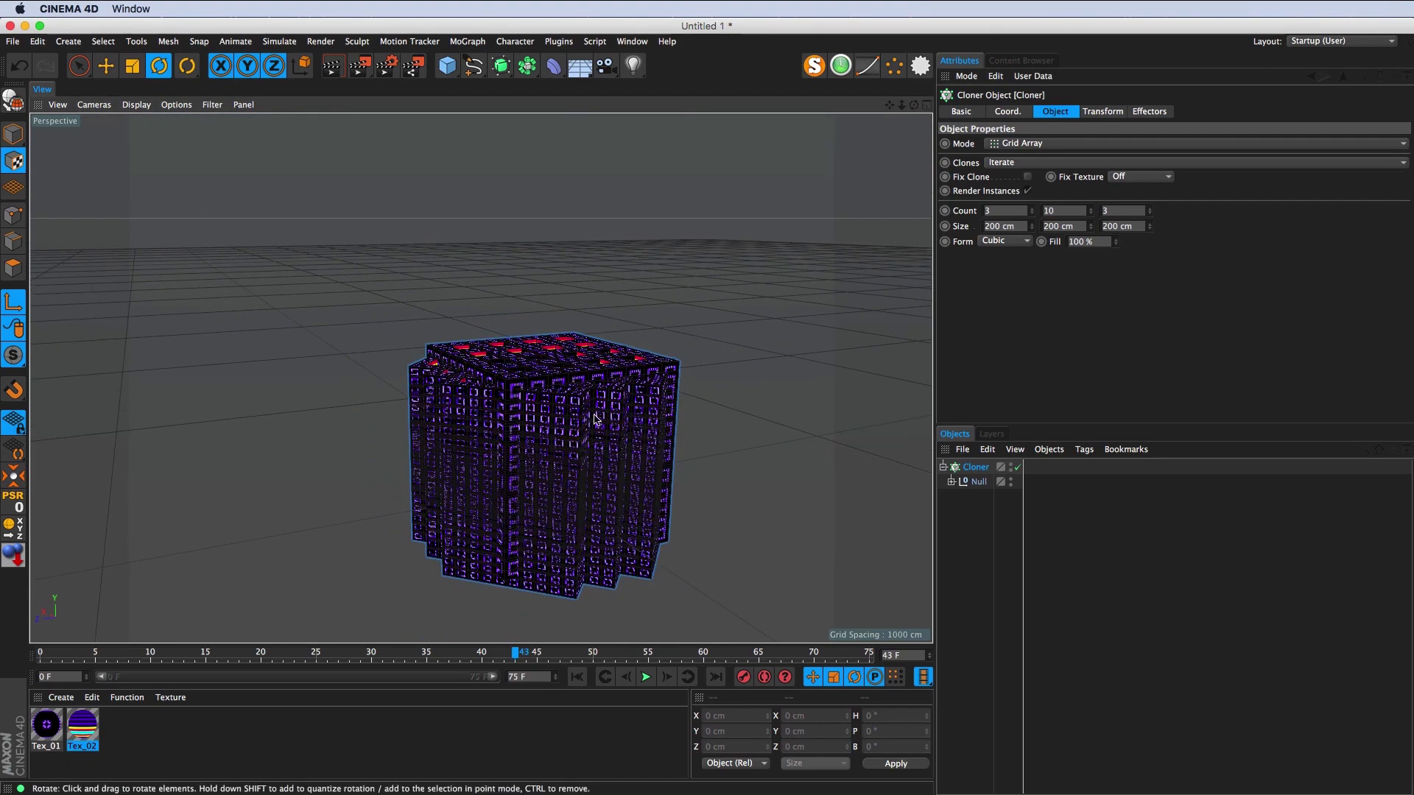
{"action": "left_click_drag", "start_coordinate": [543, 482], "coordinate": [472, 403]}
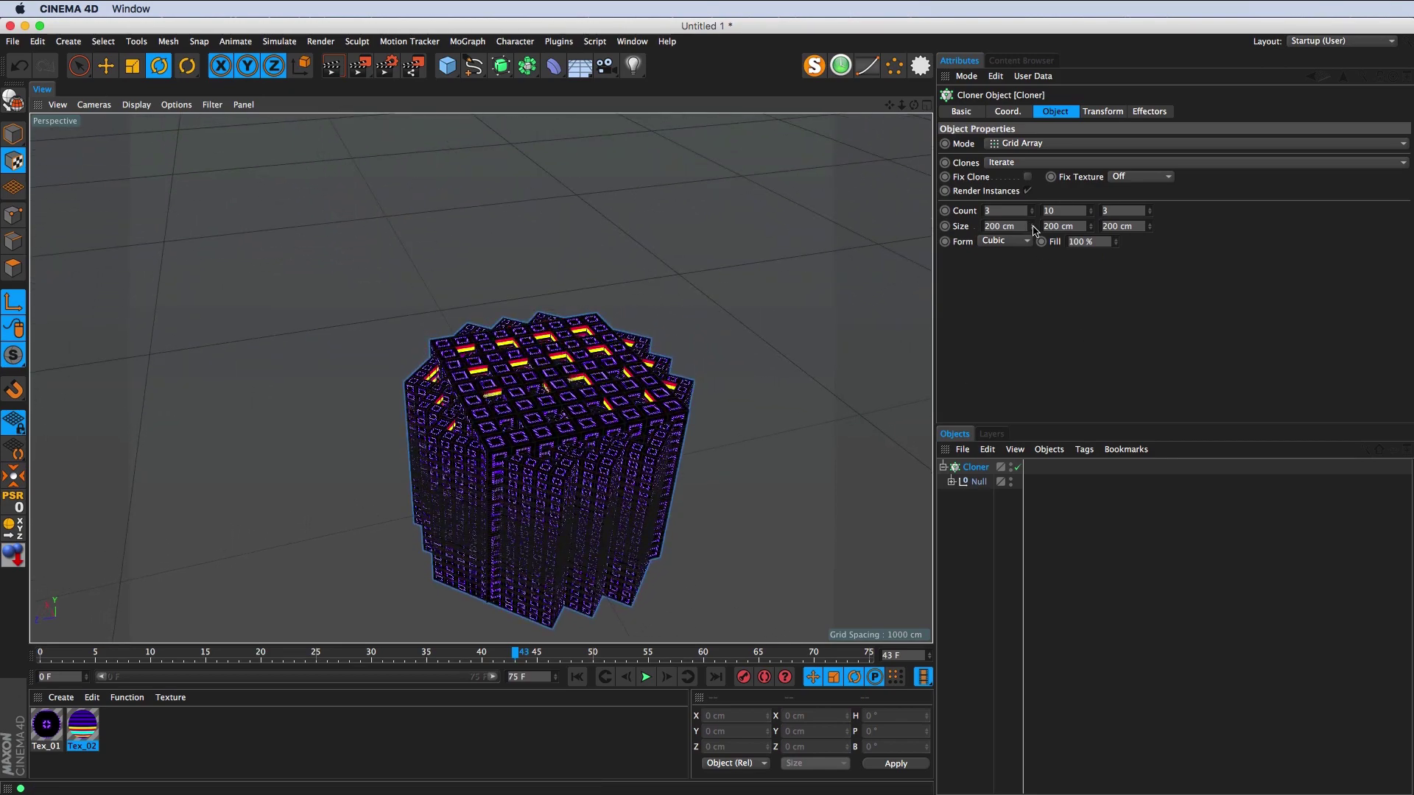
Step: Widen the grid's Size X to 620 cm and start stretching Size Z
{"action": "mouse_move", "coordinate": [1032, 227]}
{"action": "left_mouse_down"}
{"action": "mouse_move", "coordinate": [1082, 226]}
{"action": "mouse_move", "coordinate": [1045, 226]}
{"action": "left_mouse_up"}
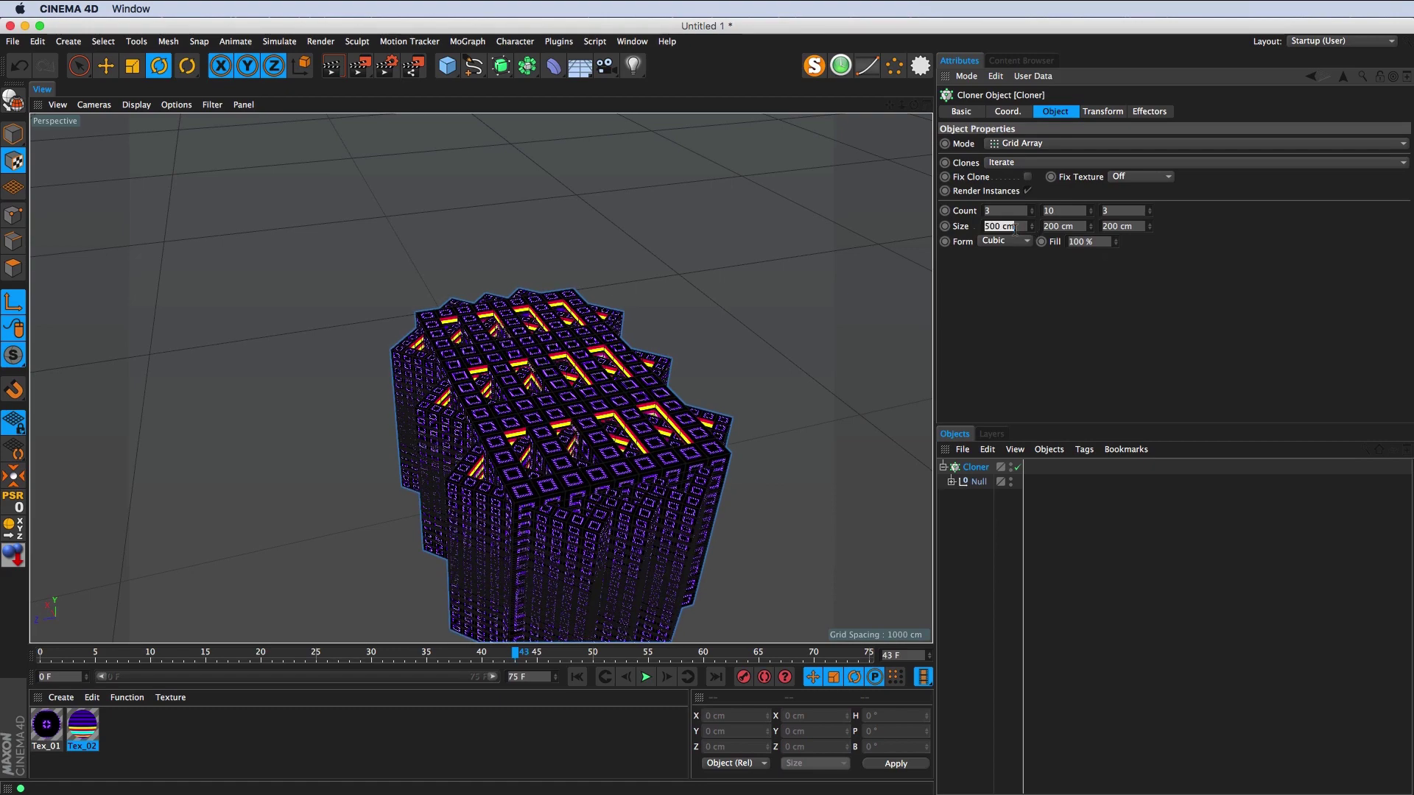
{"action": "type", "text": "620"}
{"action": "key", "text": "Return"}
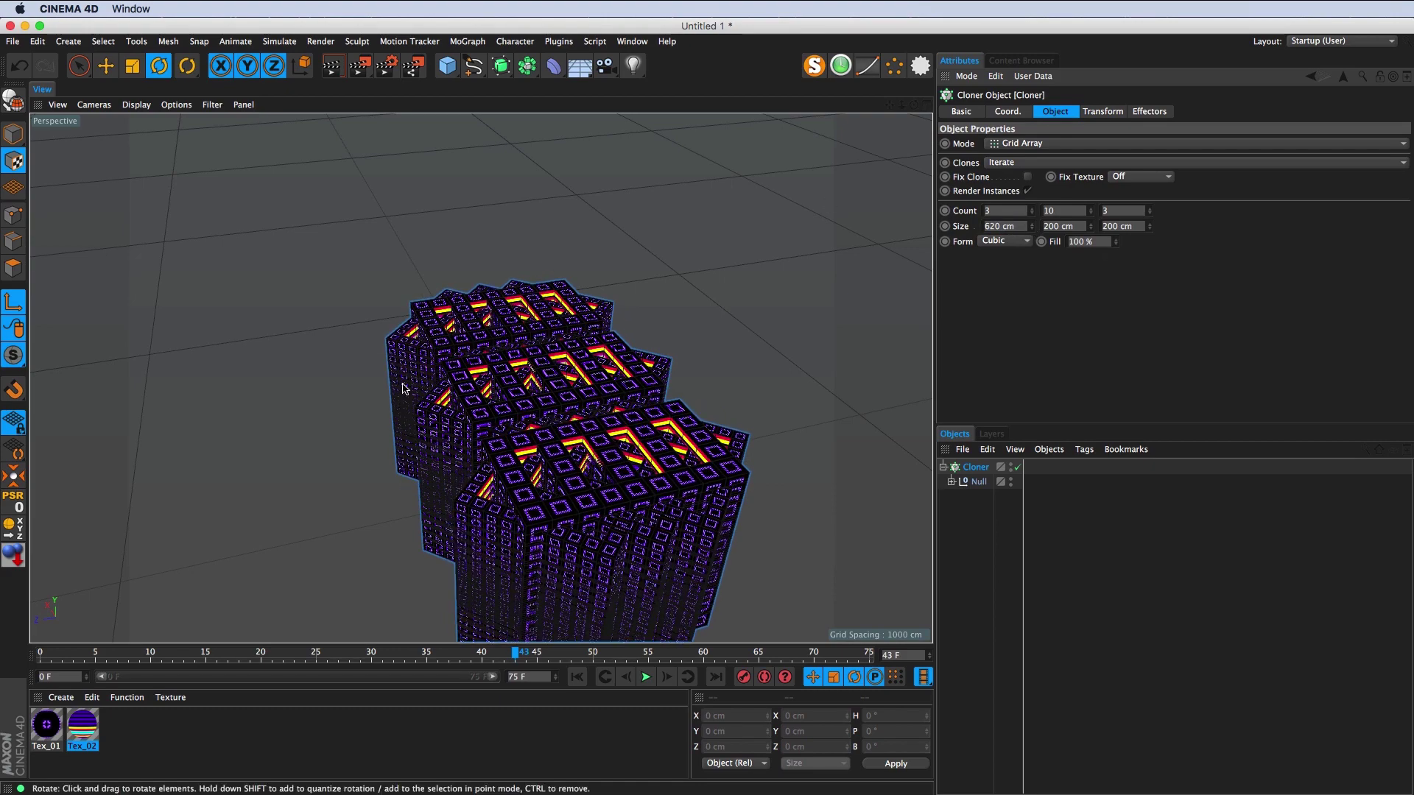
{"action": "mouse_move", "coordinate": [450, 456]}
{"action": "left_mouse_down"}
{"action": "mouse_move", "coordinate": [475, 500]}
{"action": "mouse_move", "coordinate": [563, 498]}
{"action": "mouse_move", "coordinate": [589, 472]}
{"action": "left_mouse_up"}
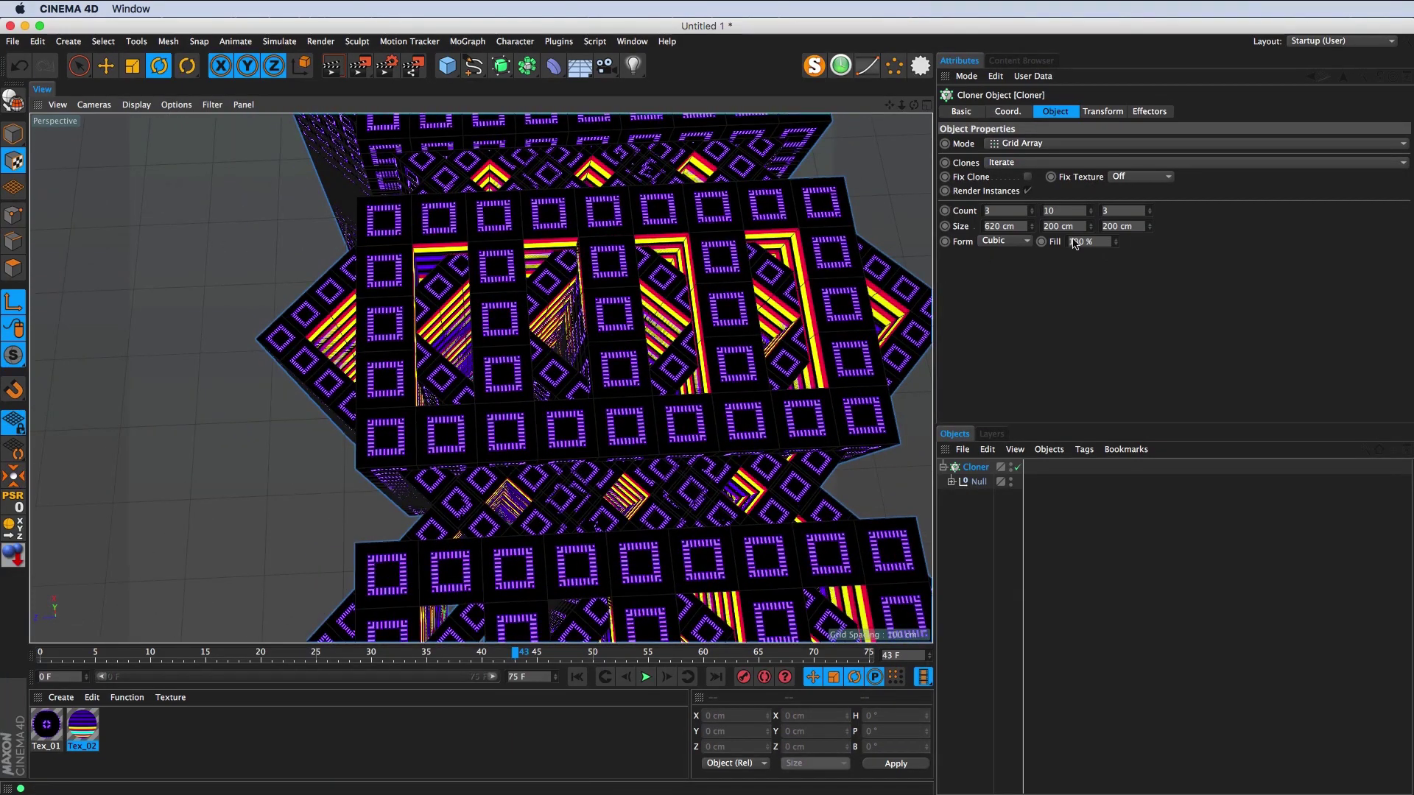
{"action": "mouse_move", "coordinate": [1149, 227]}
{"action": "left_mouse_down"}
{"action": "mouse_move", "coordinate": [1179, 227]}
{"action": "mouse_move", "coordinate": [1150, 250]}
{"action": "mouse_move", "coordinate": [1150, 232]}
{"action": "left_mouse_up"}
{"action": "type", "text": "65"}
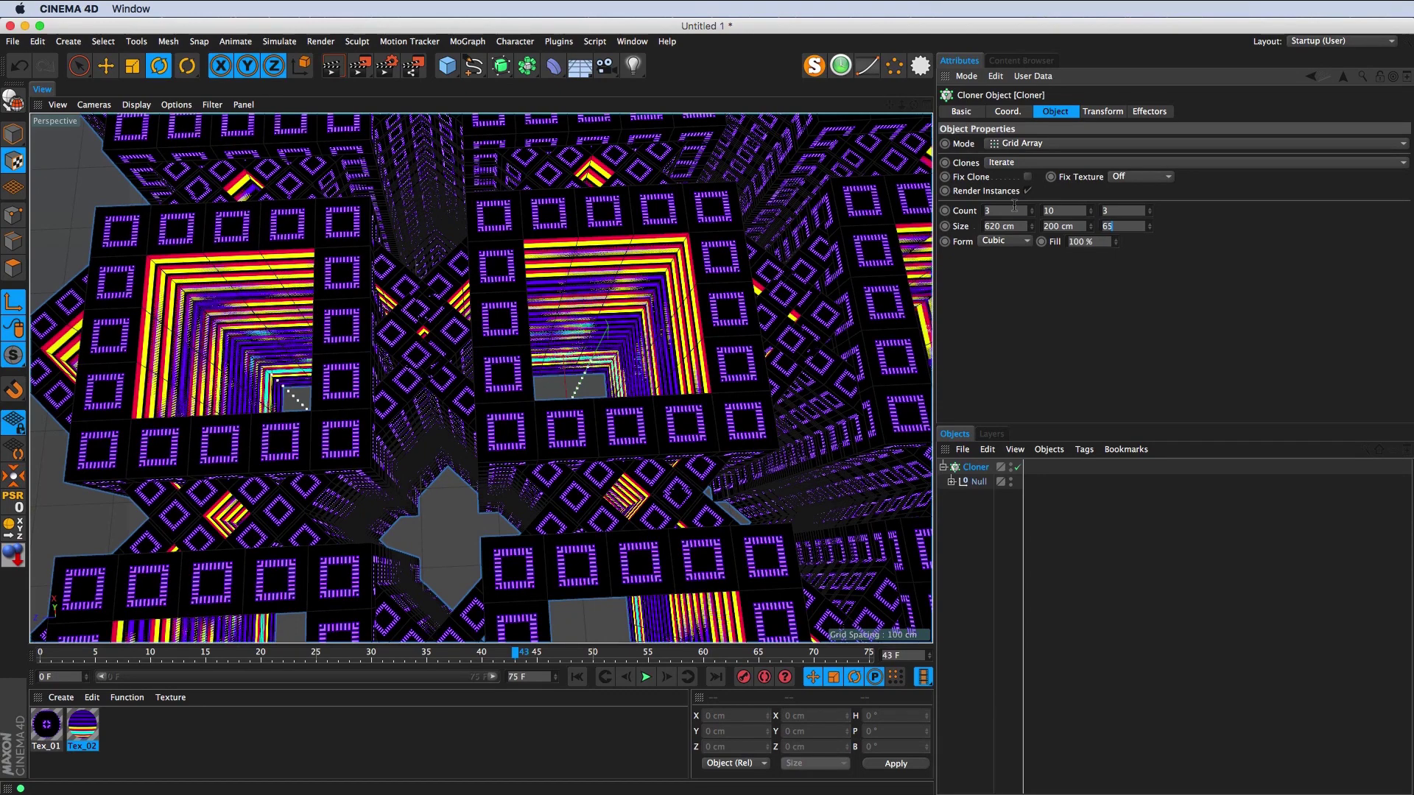
Step: Set the Cloner grid's Size Z to 650 cm and Size Y to 3000 cm
{"action": "type", "text": "0"}
{"action": "key", "text": "Return"}
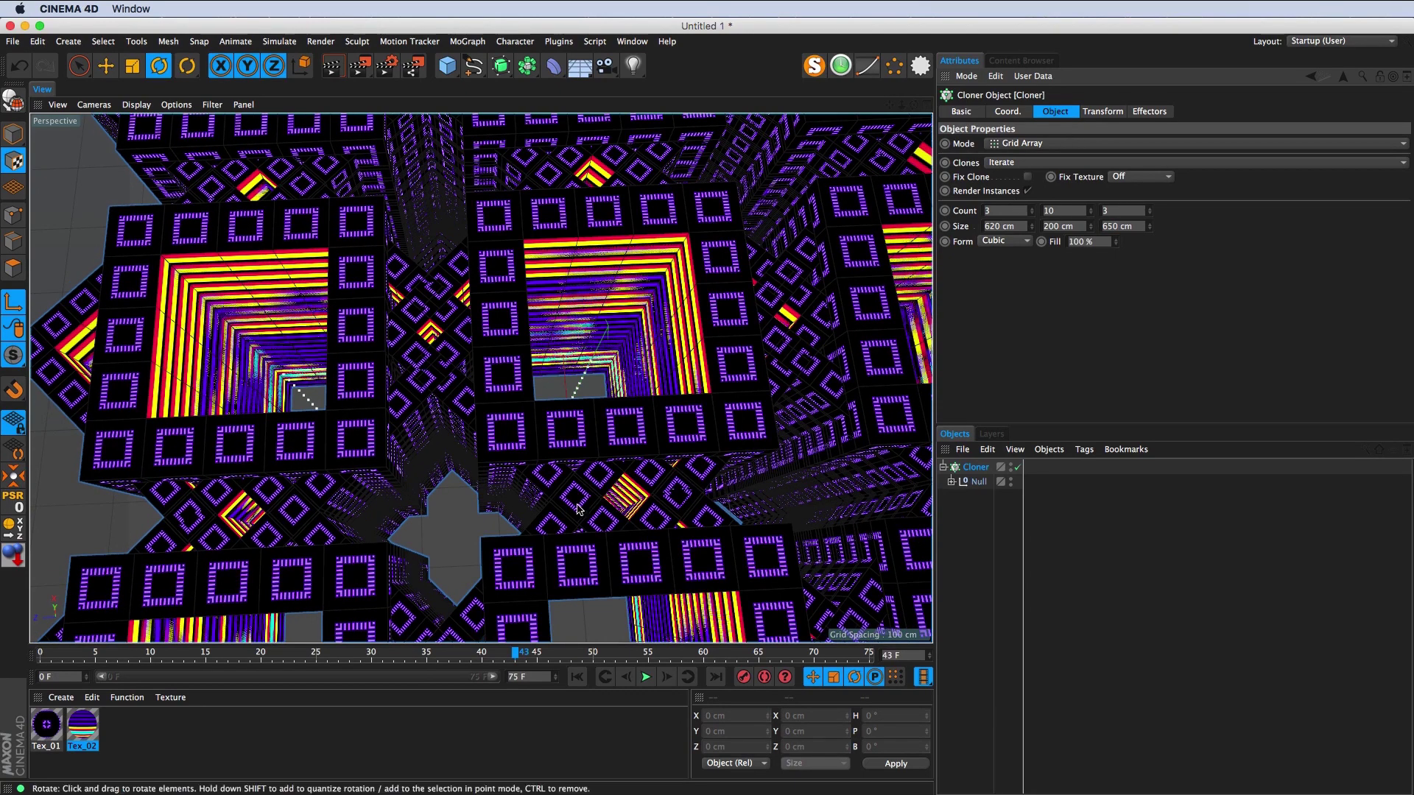
{"action": "left_click_drag", "start_coordinate": [622, 405], "coordinate": [572, 401]}
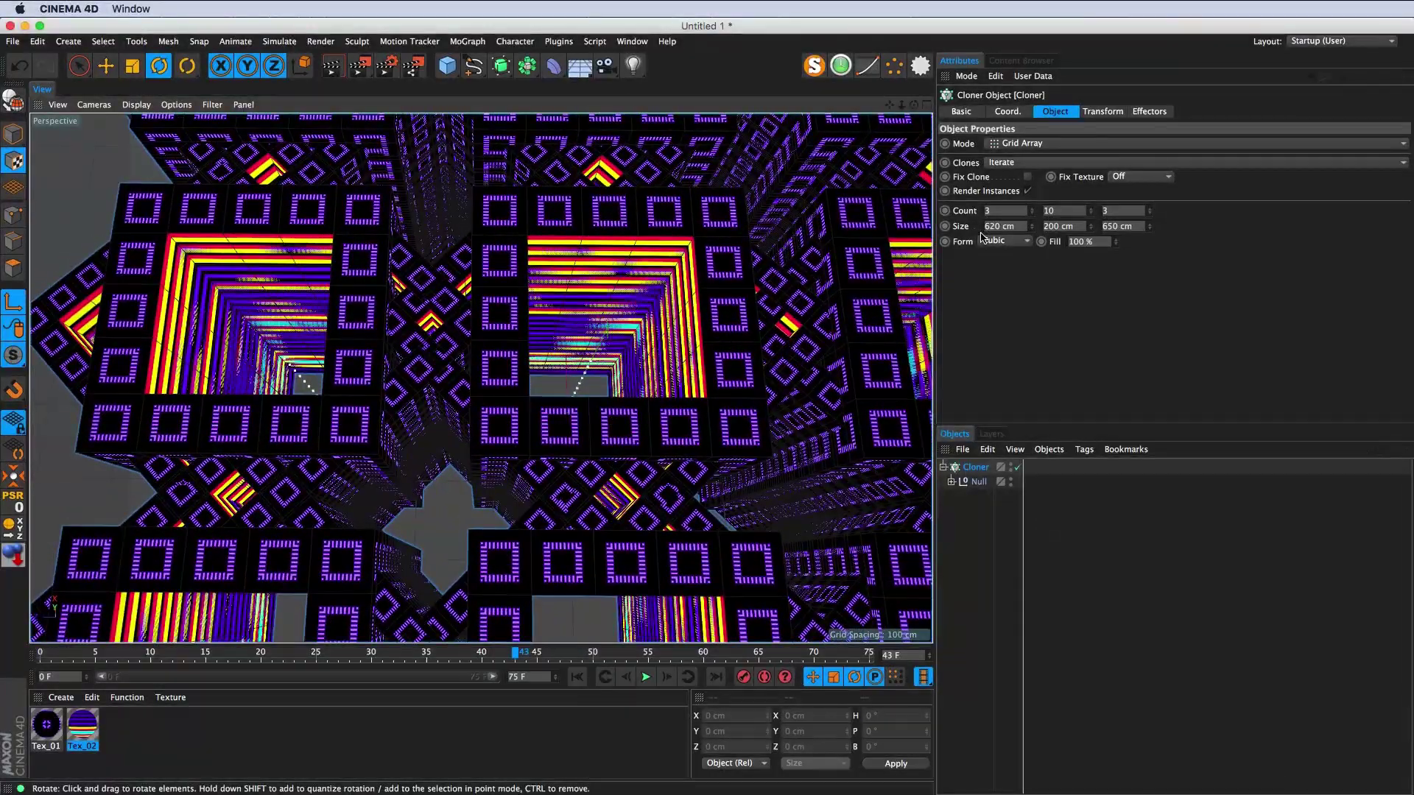
{"action": "left_click", "coordinate": [1066, 210]}
{"action": "type", "text": "30"}
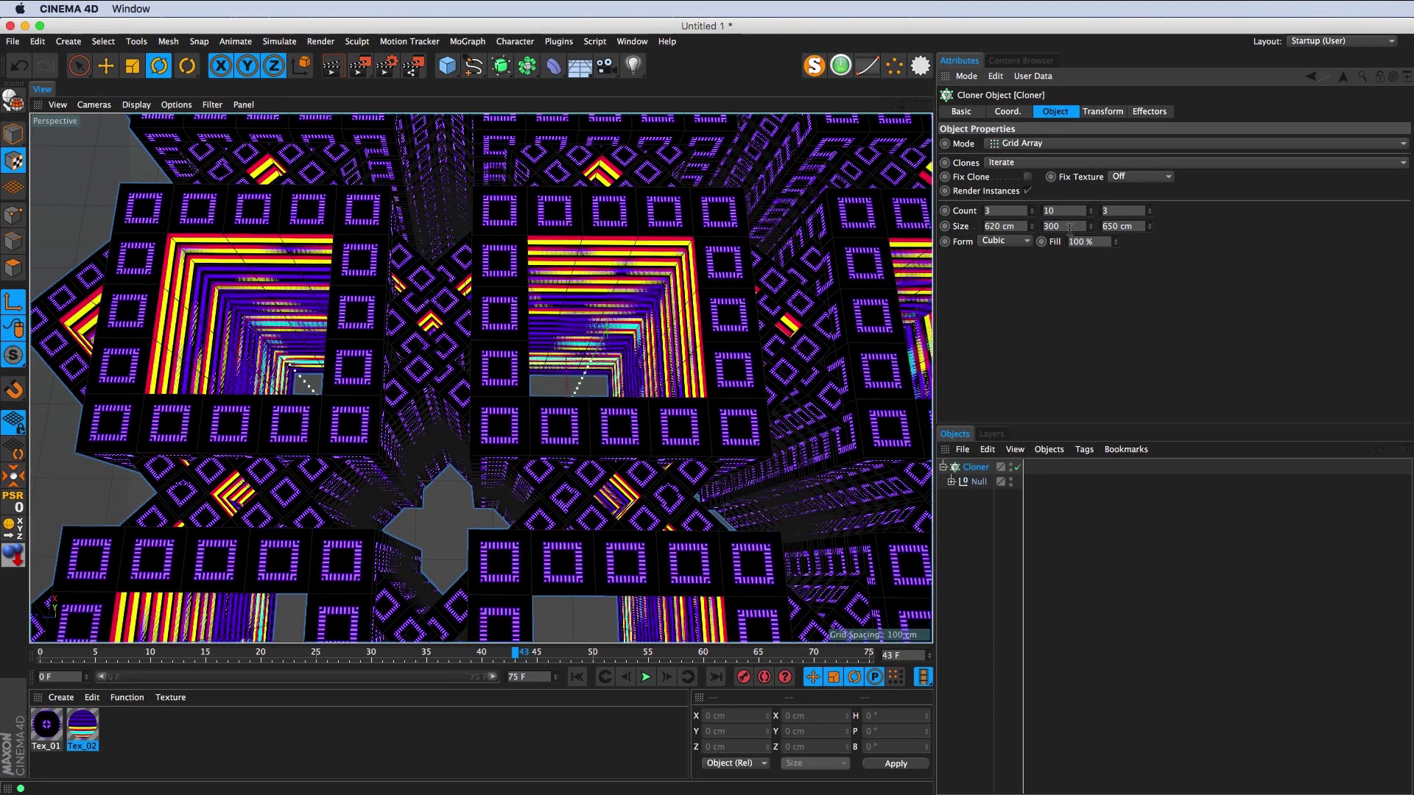
{"action": "type", "text": "0"}
{"action": "key", "text": "Return"}
Step: Orbit and zoom out to see the whole 620 × 3000 × 650 cm tower from the side
{"action": "left_click_drag", "start_coordinate": [552, 537], "coordinate": [578, 511]}
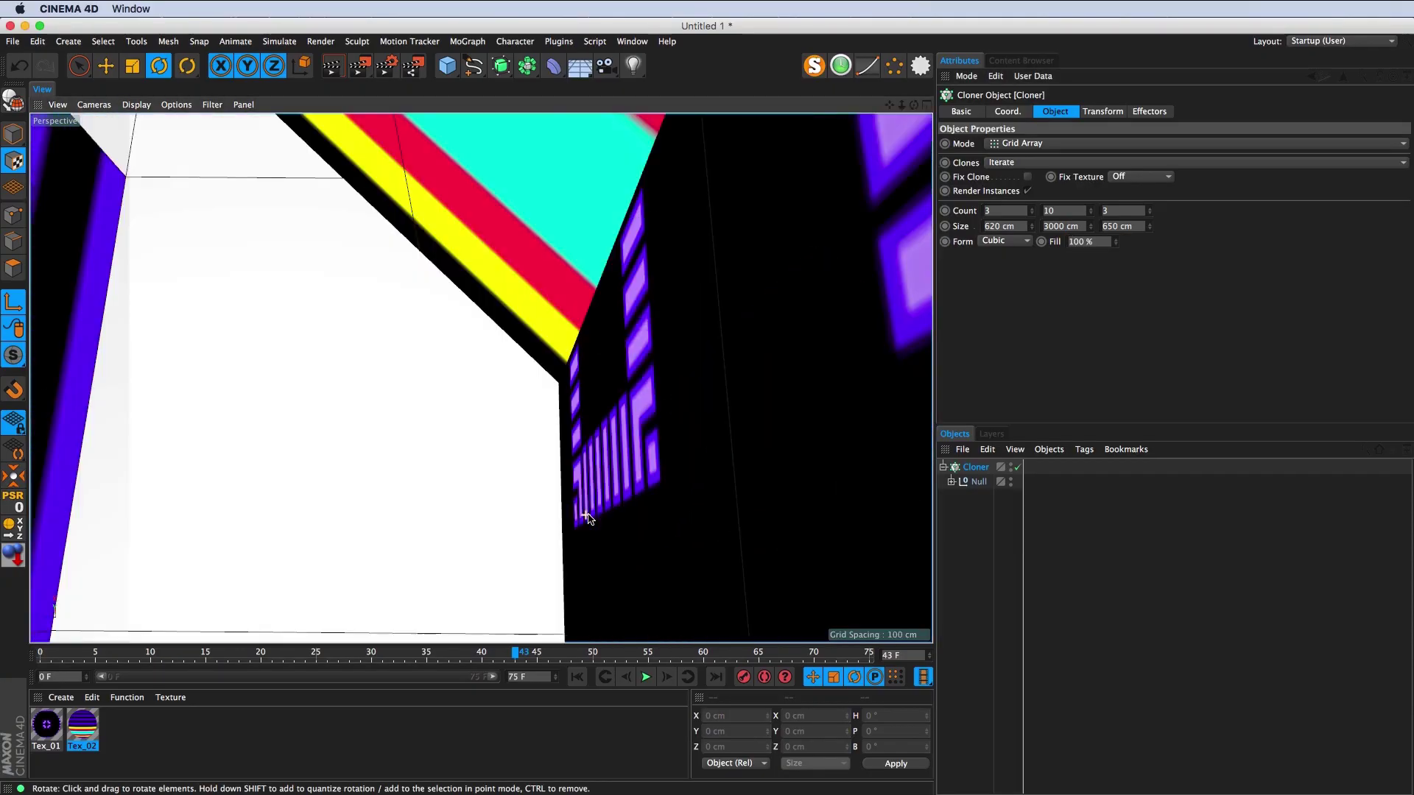
{"action": "scroll", "coordinate": [577, 501], "scroll_direction": "down", "scroll_amount": 5}
{"action": "mouse_move", "coordinate": [638, 414]}
{"action": "left_mouse_down"}
{"action": "mouse_move", "coordinate": [622, 297]}
{"action": "mouse_move", "coordinate": [492, 489]}
{"action": "left_mouse_up"}
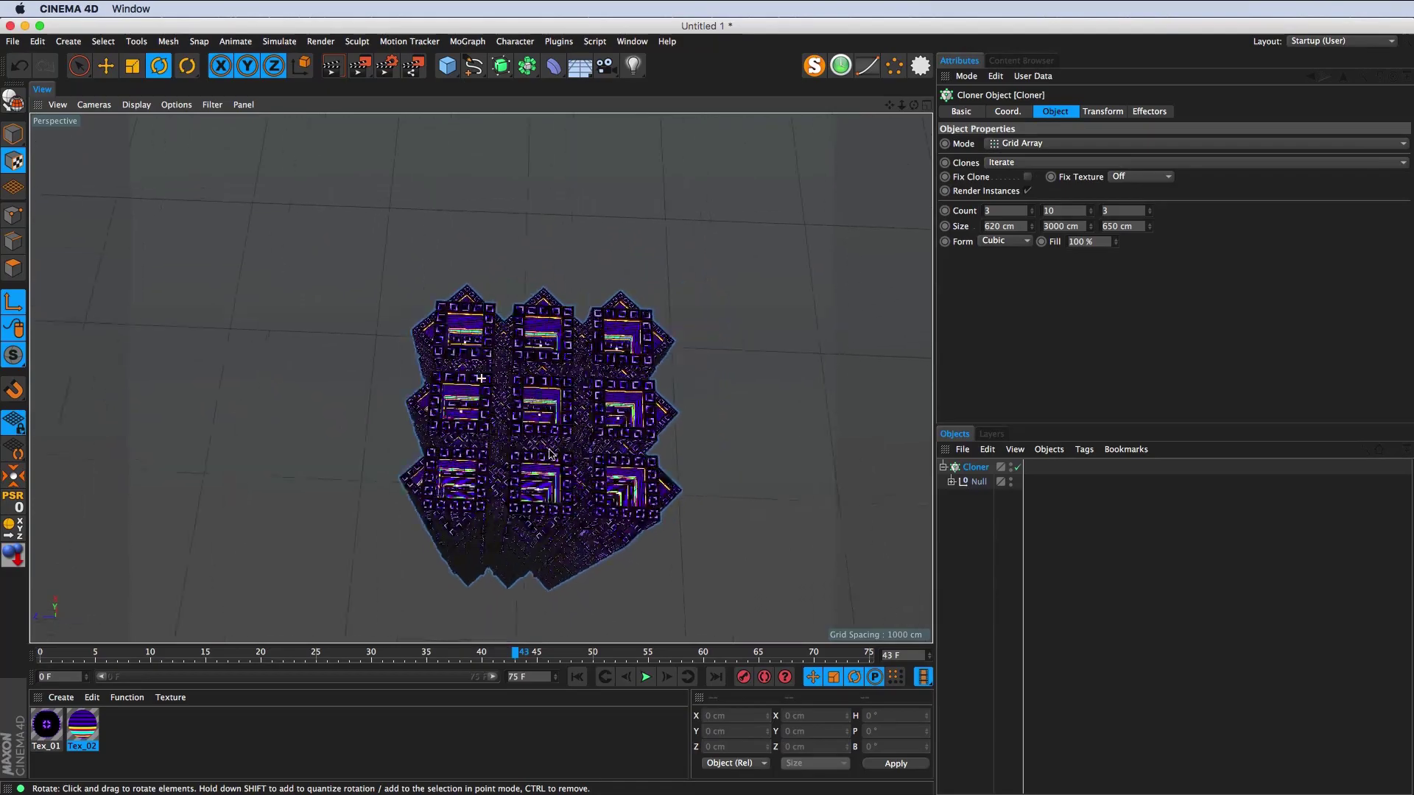
Step: Raise the Cloner's Size Y to 6000 cm and add a Camera object to the scene
{"action": "scroll", "coordinate": [492, 489], "scroll_direction": "up", "scroll_amount": 3}
{"action": "scroll", "coordinate": [501, 483], "scroll_direction": "up", "scroll_amount": 4}
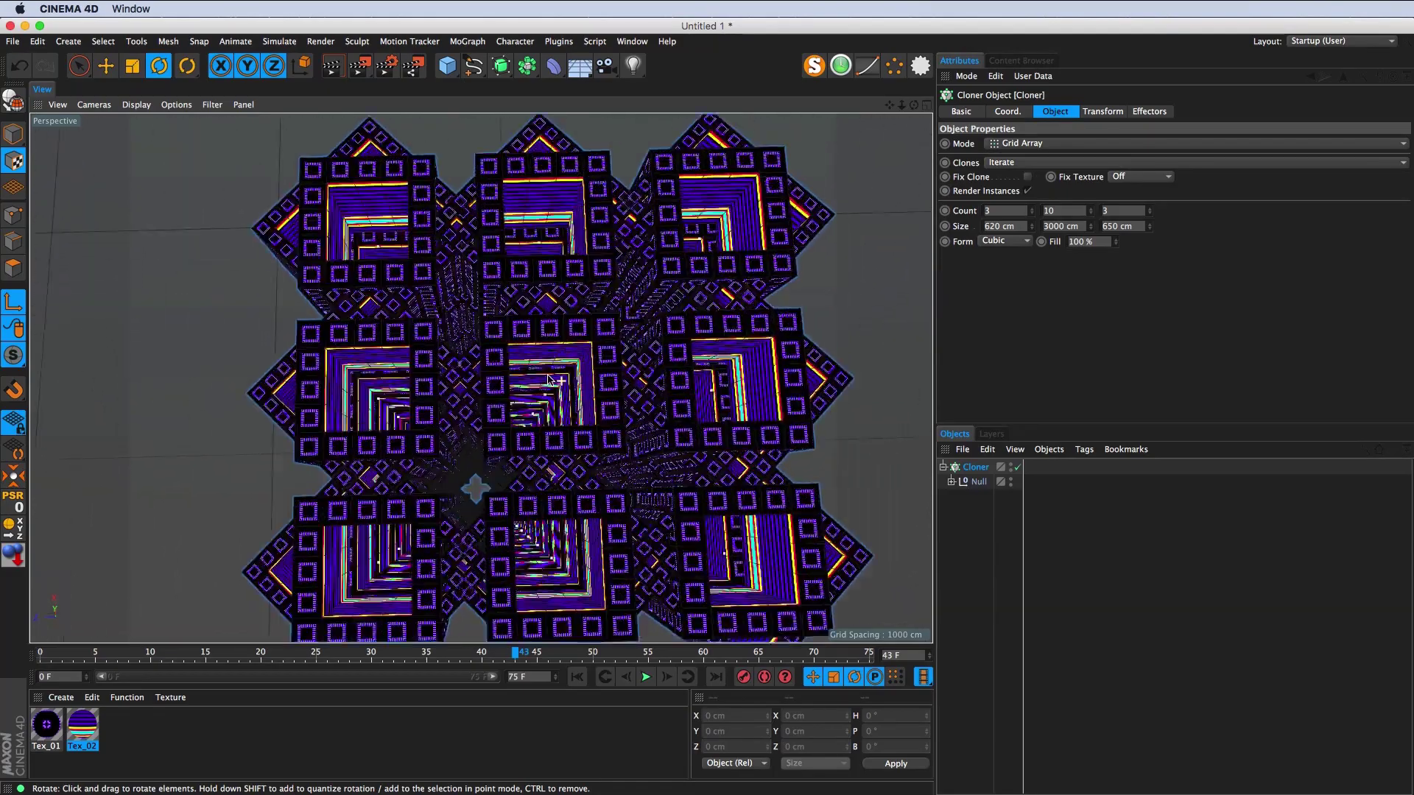
{"action": "scroll", "coordinate": [515, 475], "scroll_direction": "up", "scroll_amount": 4}
{"action": "scroll", "coordinate": [533, 466], "scroll_direction": "up", "scroll_amount": 3}
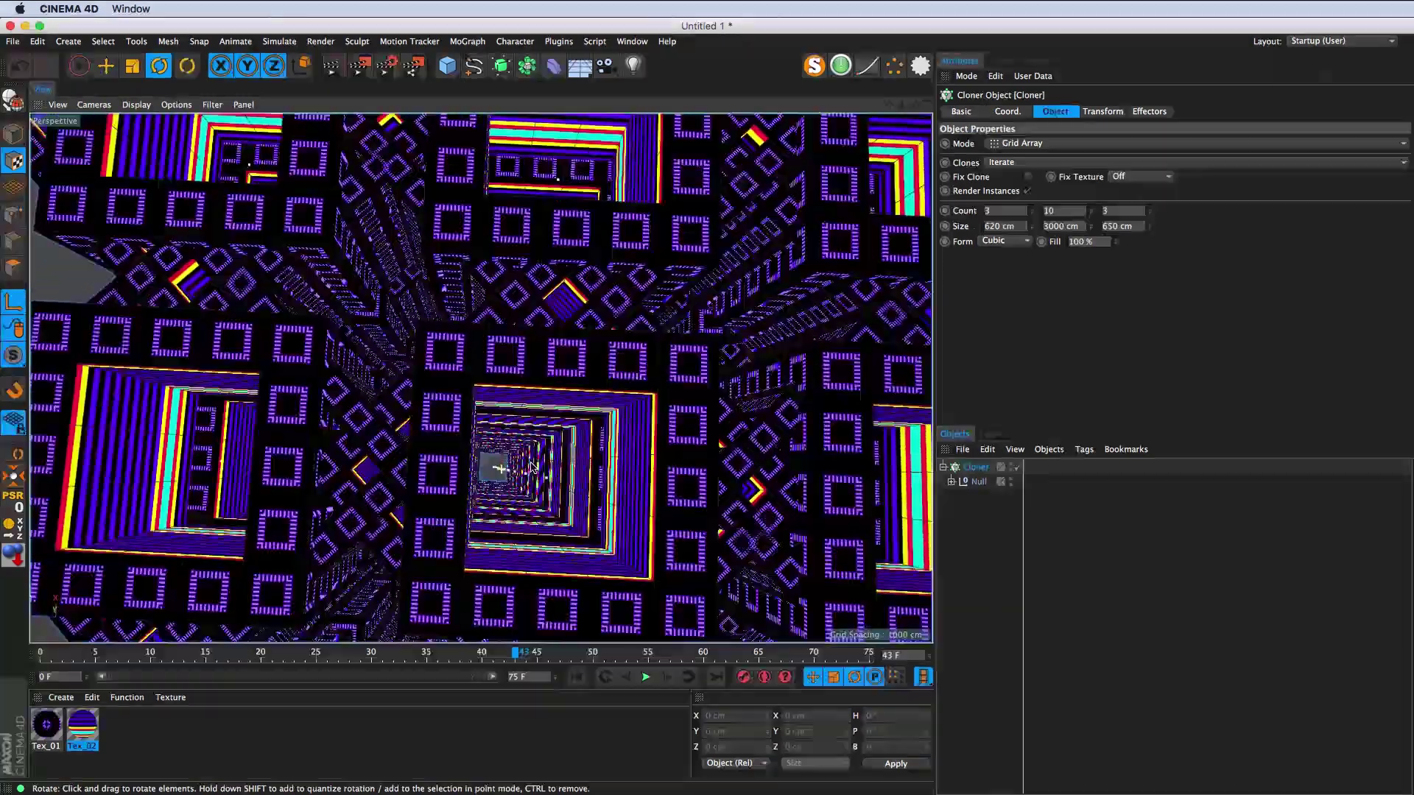
{"action": "scroll", "coordinate": [534, 466], "scroll_direction": "up", "scroll_amount": 3}
{"action": "scroll", "coordinate": [515, 464], "scroll_direction": "up", "scroll_amount": 3}
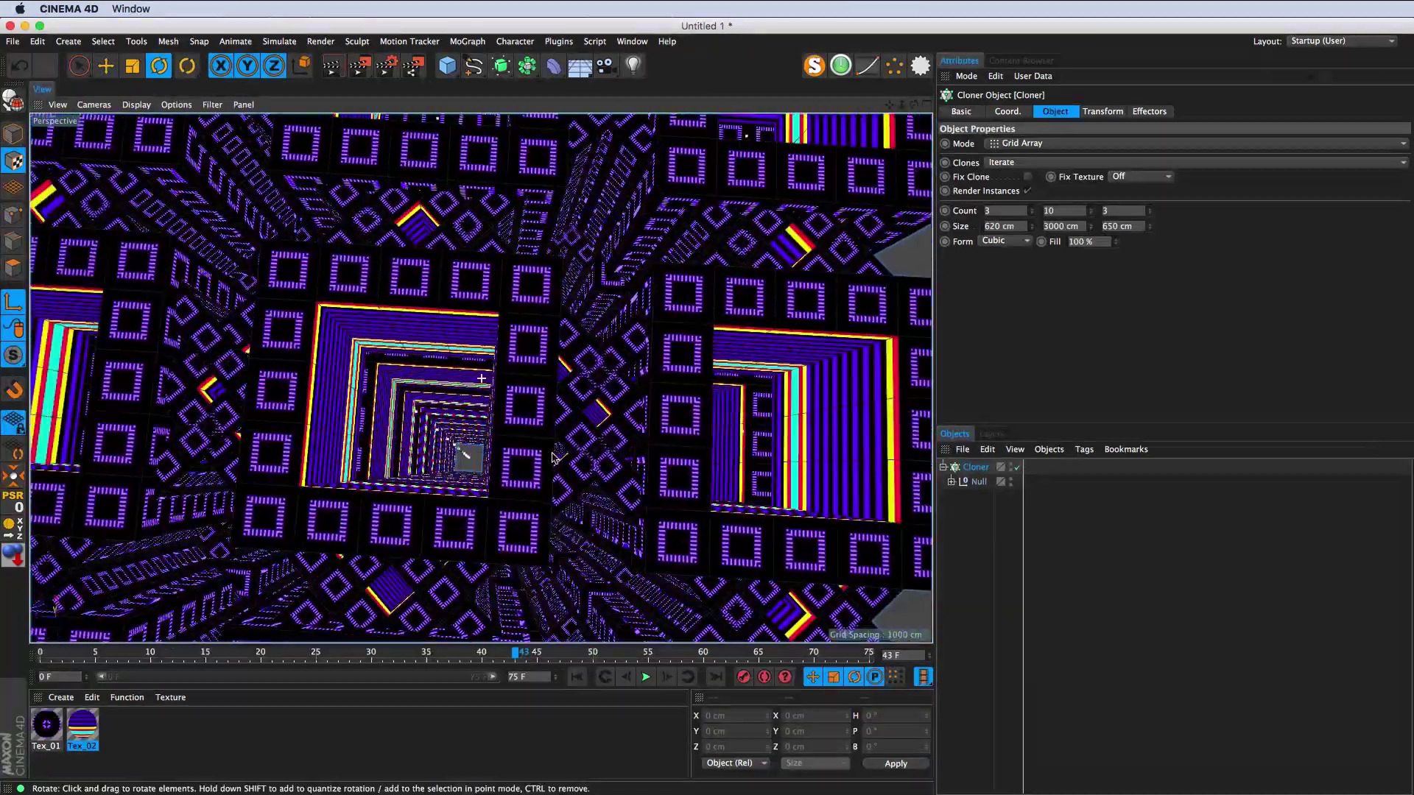
{"action": "scroll", "coordinate": [500, 462], "scroll_direction": "up", "scroll_amount": 3}
{"action": "scroll", "coordinate": [494, 462], "scroll_direction": "up", "scroll_amount": 2}
{"action": "scroll", "coordinate": [492, 461], "scroll_direction": "up", "scroll_amount": 3}
{"action": "scroll", "coordinate": [489, 460], "scroll_direction": "up", "scroll_amount": 3}
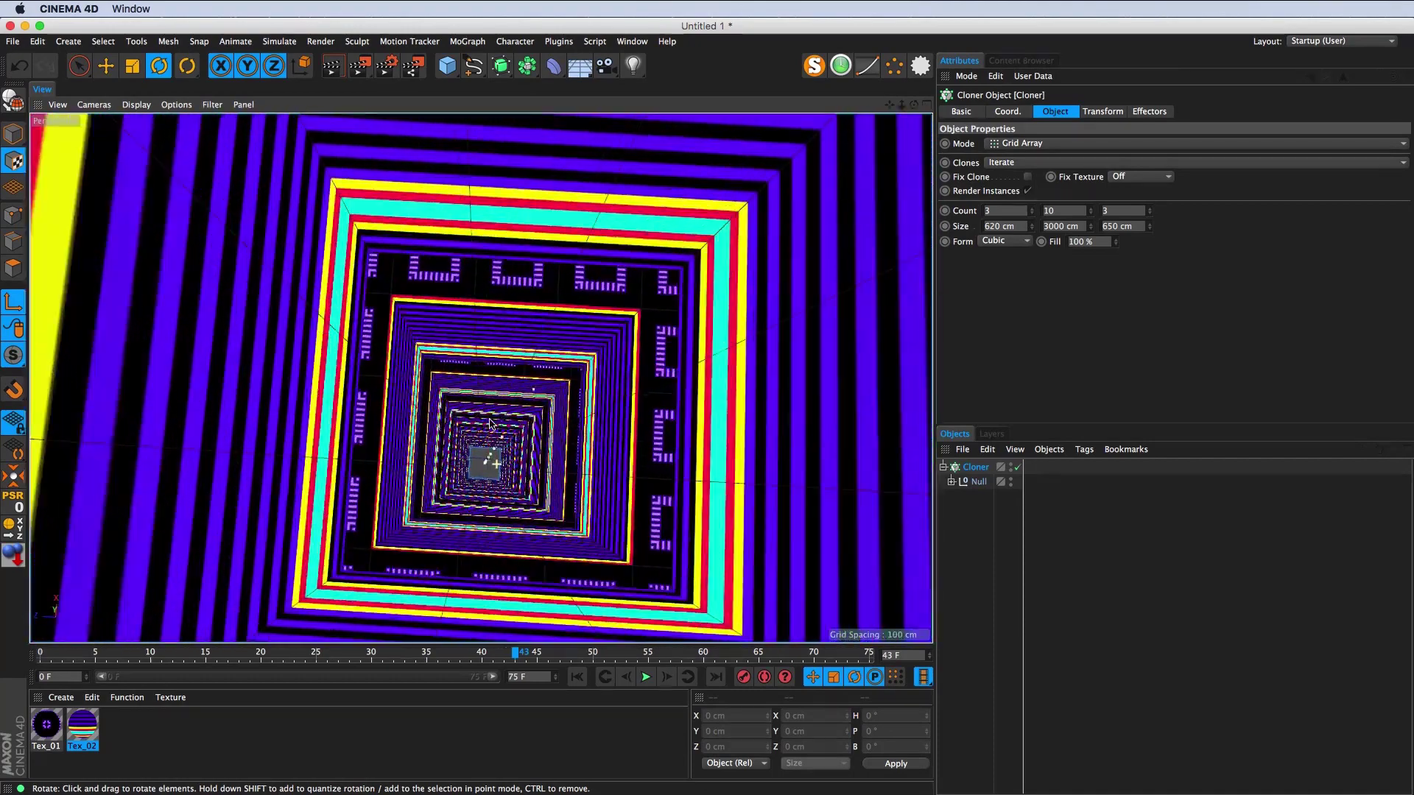
{"action": "scroll", "coordinate": [486, 458], "scroll_direction": "up", "scroll_amount": 3}
{"action": "scroll", "coordinate": [472, 453], "scroll_direction": "up", "scroll_amount": 3}
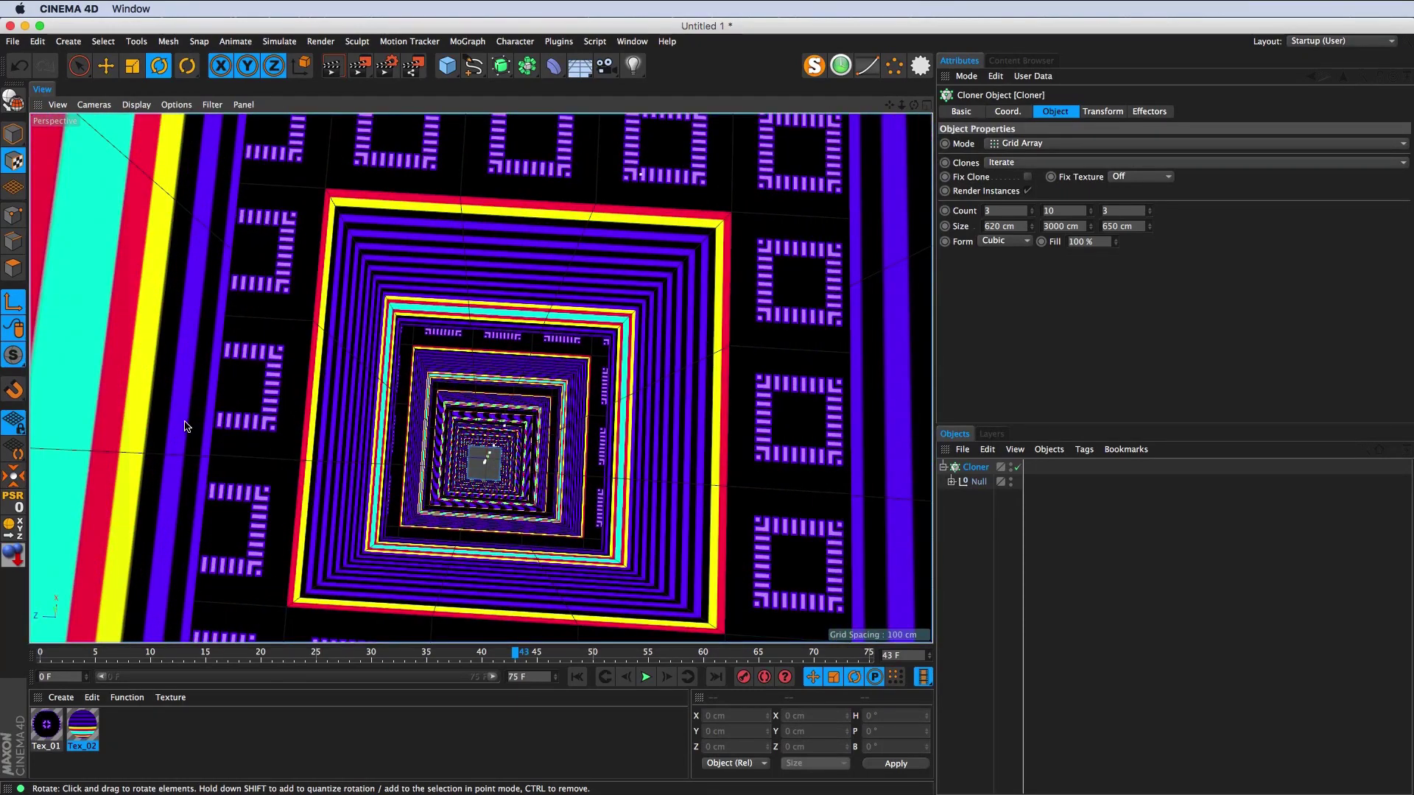
{"action": "scroll", "coordinate": [498, 521], "scroll_direction": "down", "scroll_amount": 3}
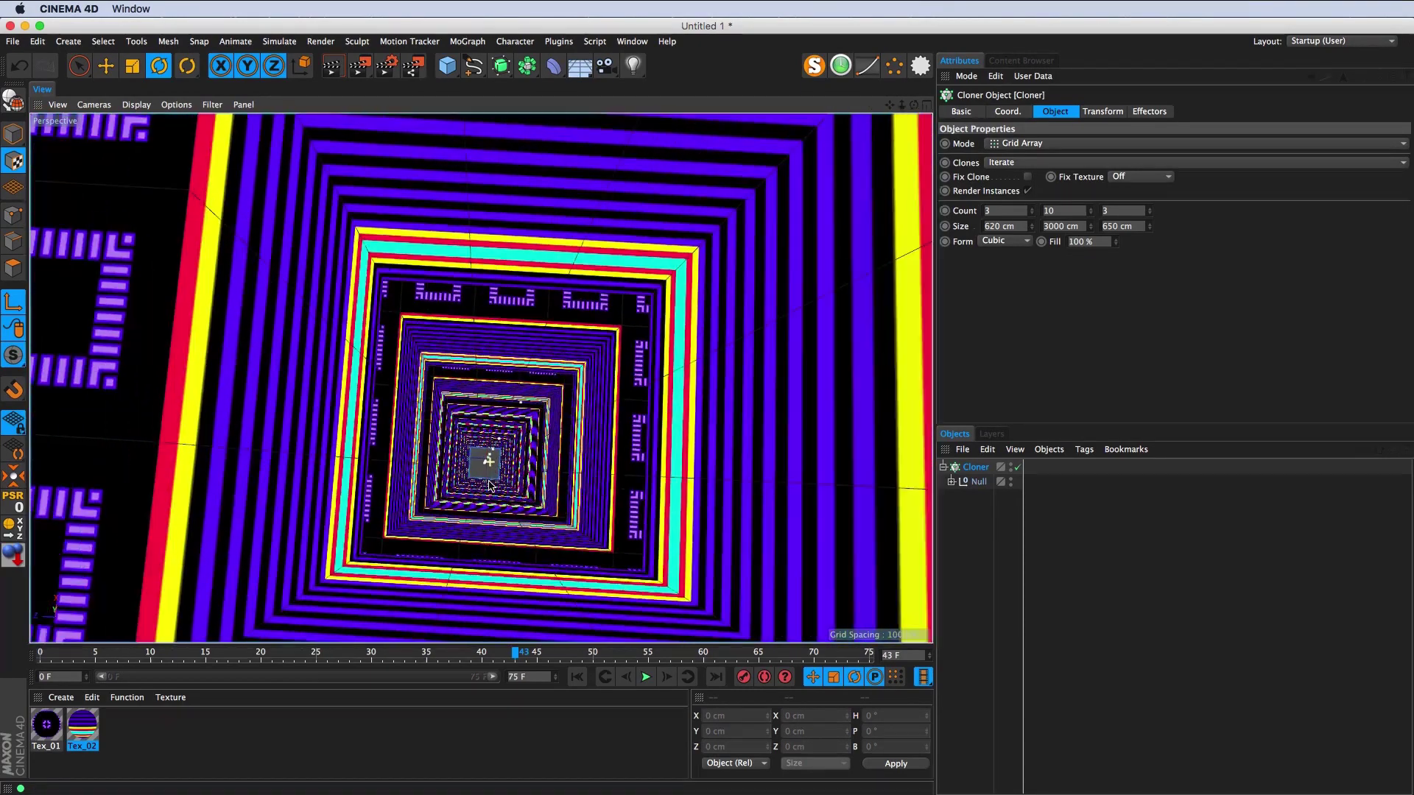
{"action": "scroll", "coordinate": [498, 521], "scroll_direction": "down", "scroll_amount": 3}
{"action": "scroll", "coordinate": [498, 521], "scroll_direction": "down", "scroll_amount": 3}
{"action": "scroll", "coordinate": [498, 521], "scroll_direction": "down", "scroll_amount": 3}
{"action": "scroll", "coordinate": [499, 521], "scroll_direction": "down", "scroll_amount": 3}
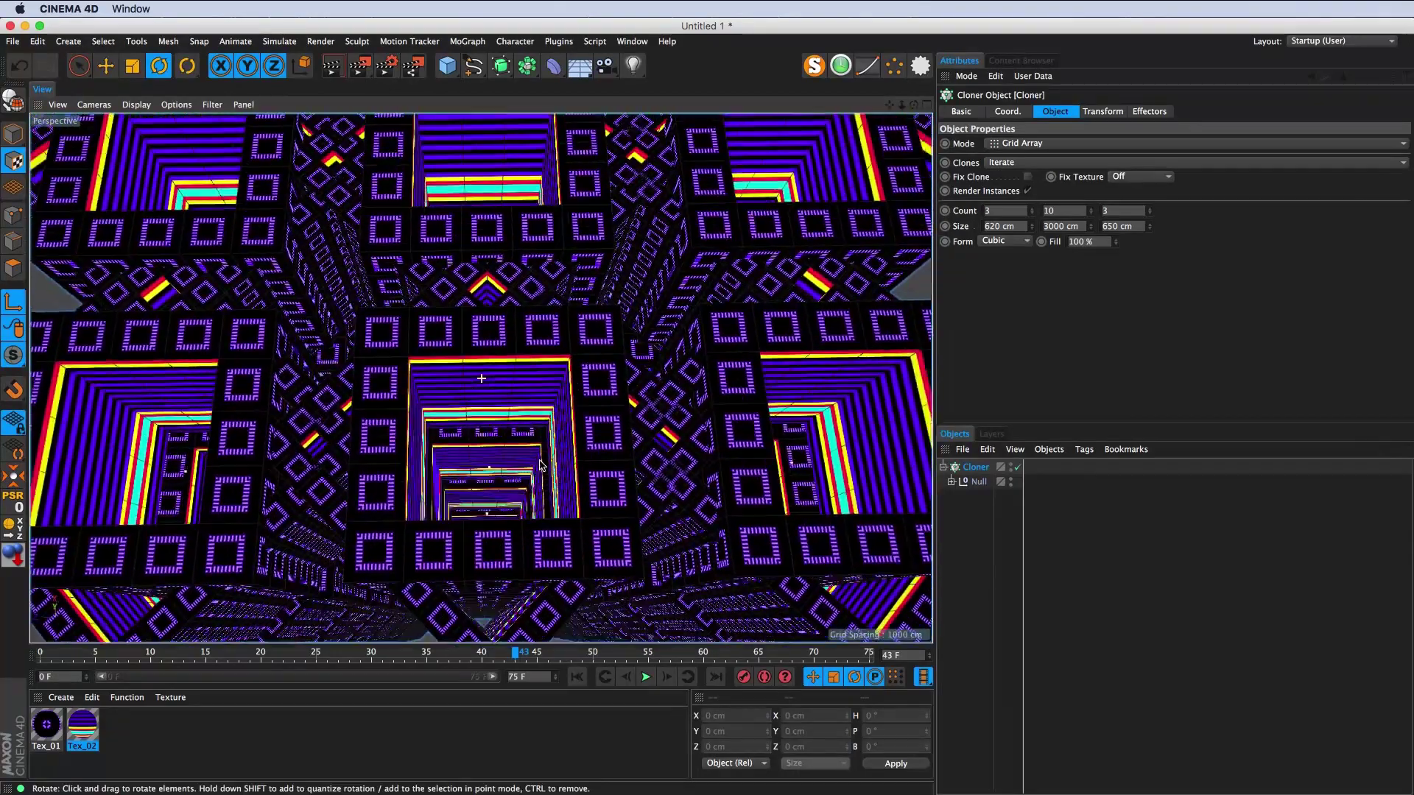
{"action": "scroll", "coordinate": [499, 521], "scroll_direction": "down", "scroll_amount": 3}
{"action": "left_click", "coordinate": [1049, 227]}
{"action": "type", "text": "600"}
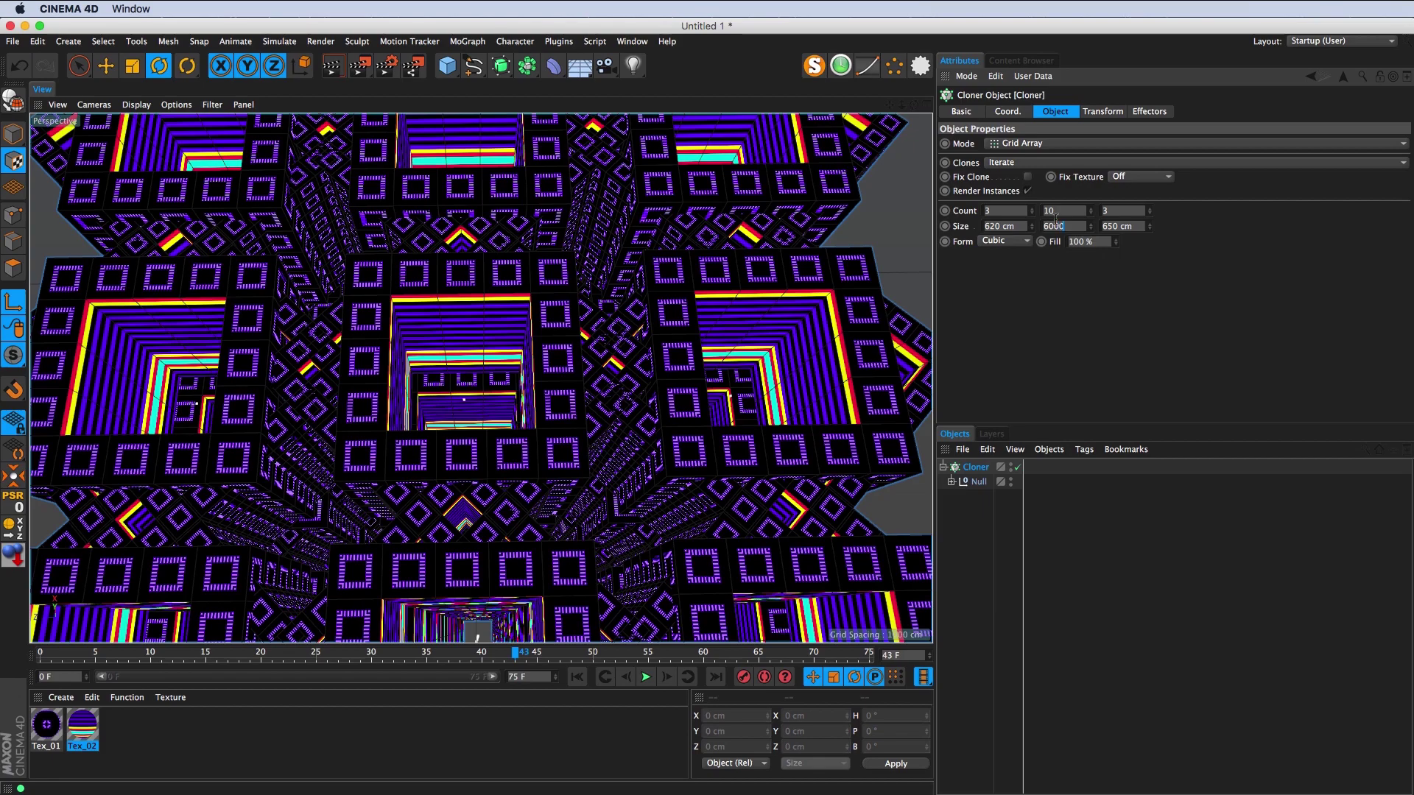
{"action": "key", "text": "Return"}
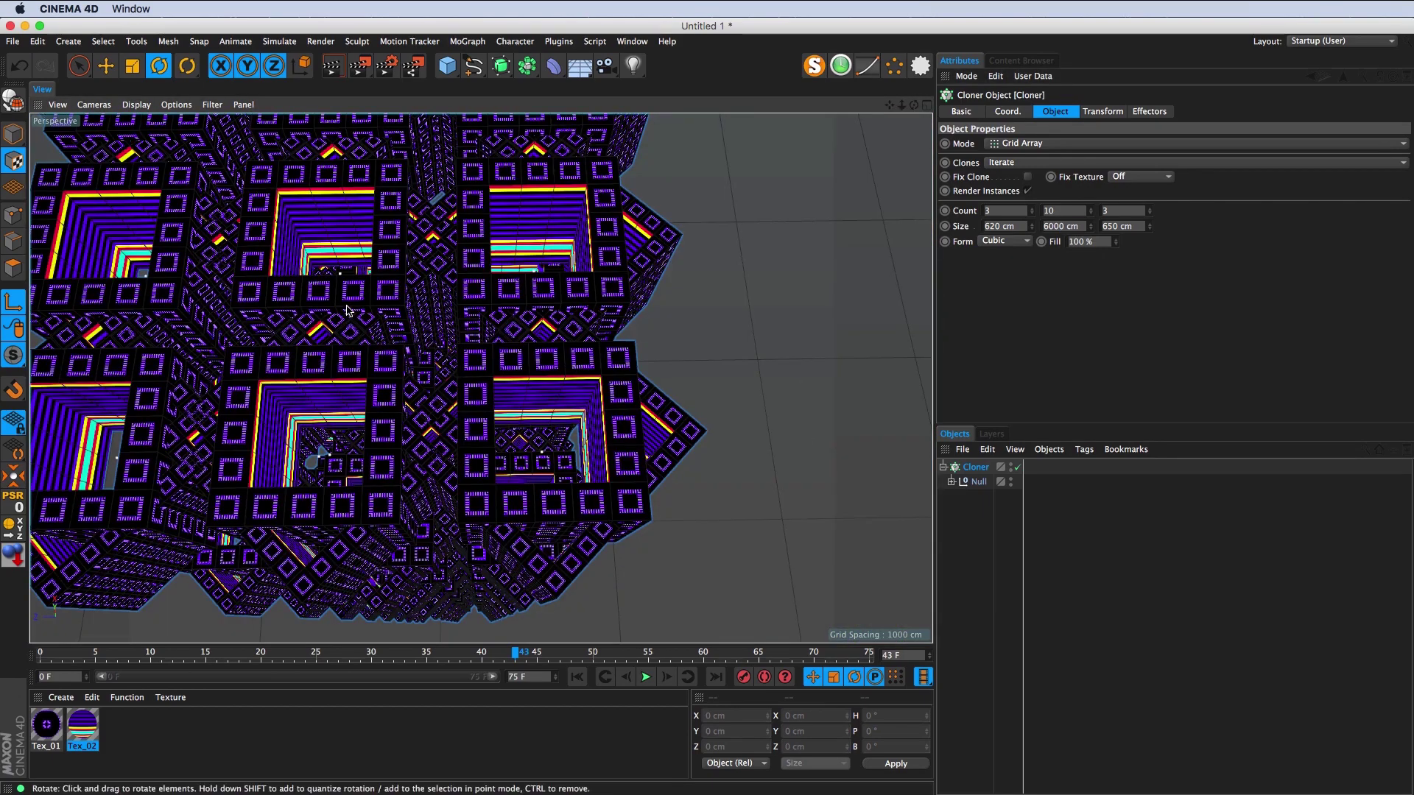
{"action": "mouse_move", "coordinate": [348, 310]}
{"action": "left_mouse_down"}
{"action": "mouse_move", "coordinate": [568, 467]}
{"action": "mouse_move", "coordinate": [550, 446]}
{"action": "left_mouse_up"}
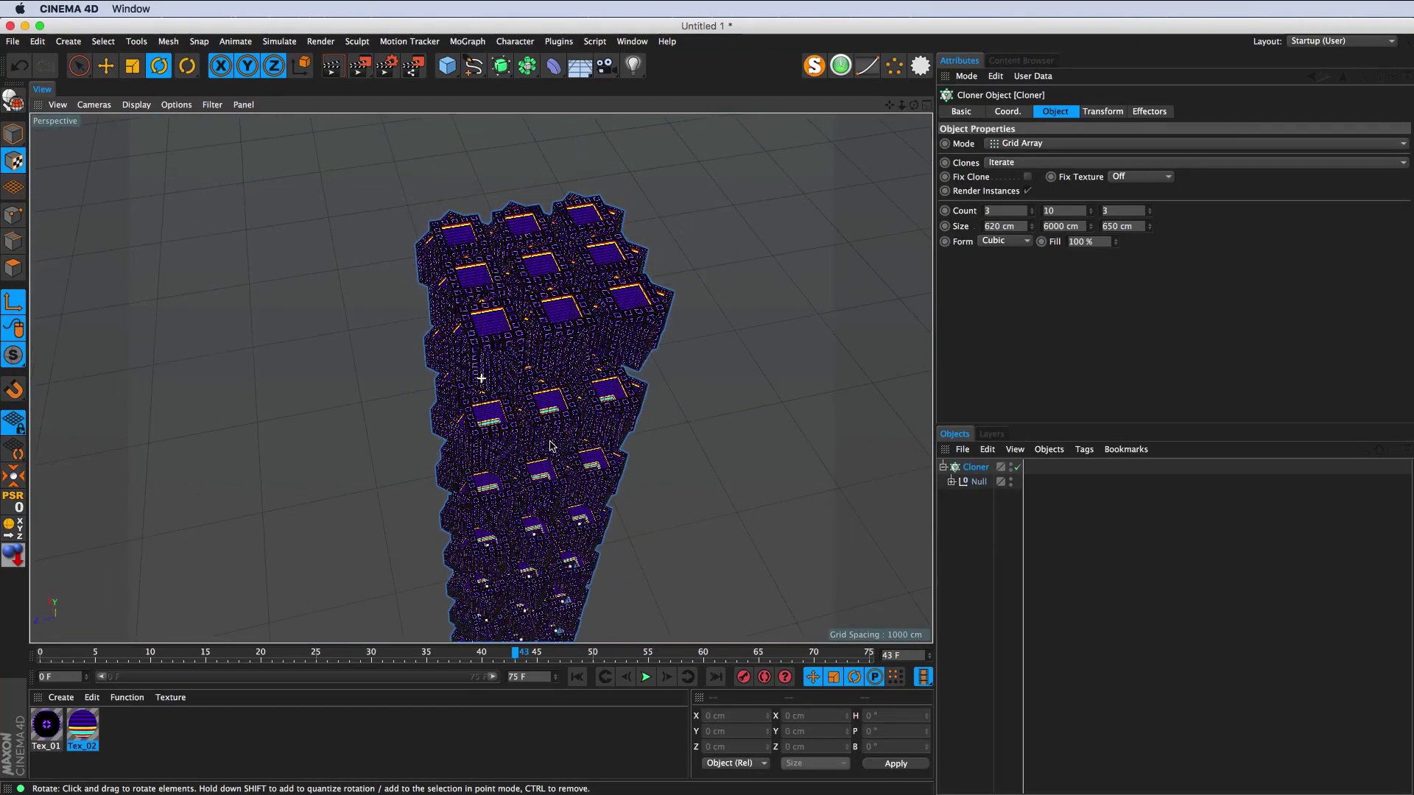
{"action": "left_click", "coordinate": [606, 66]}
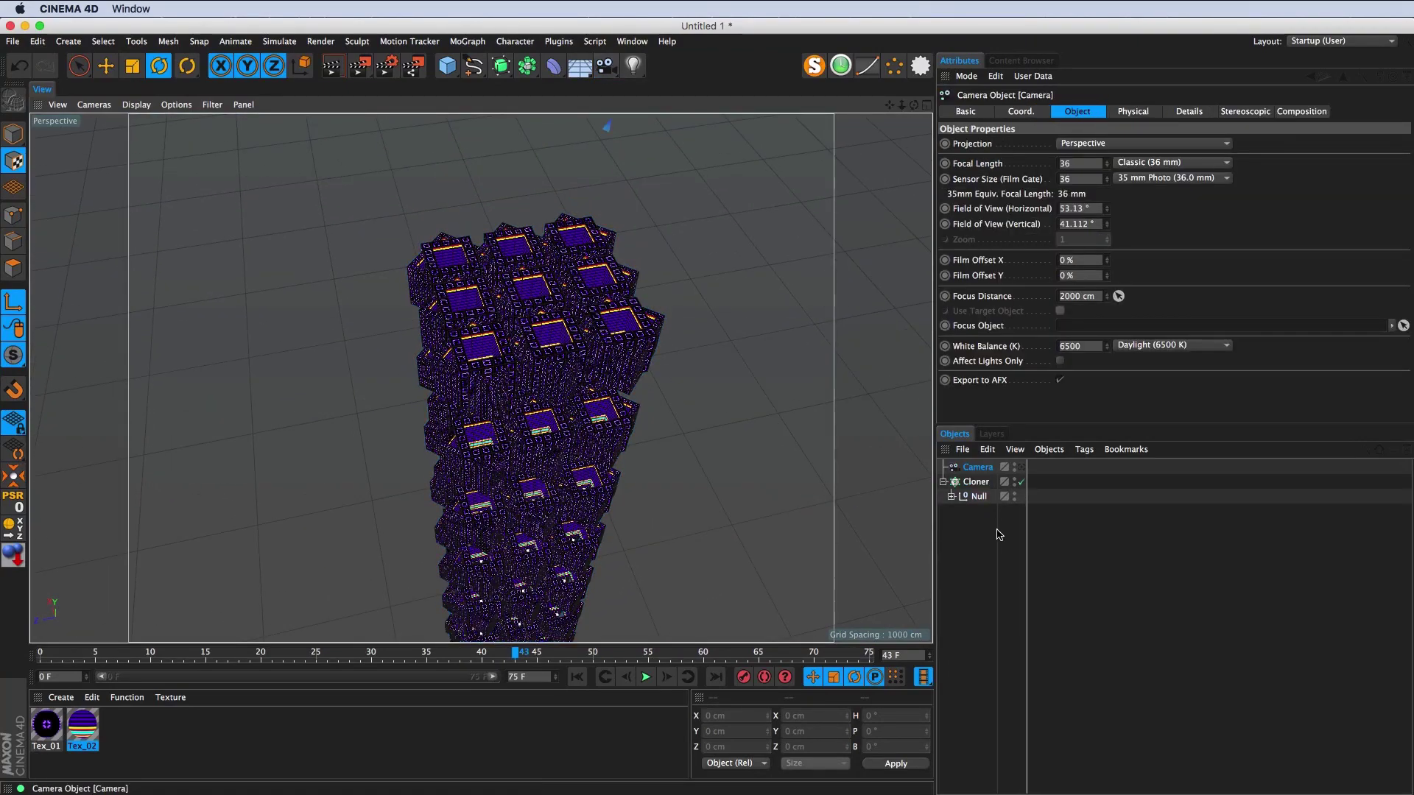
Step: In Model mode, zero the camera's position and rotation values in the Coordinates manager
{"action": "left_click", "coordinate": [978, 469]}
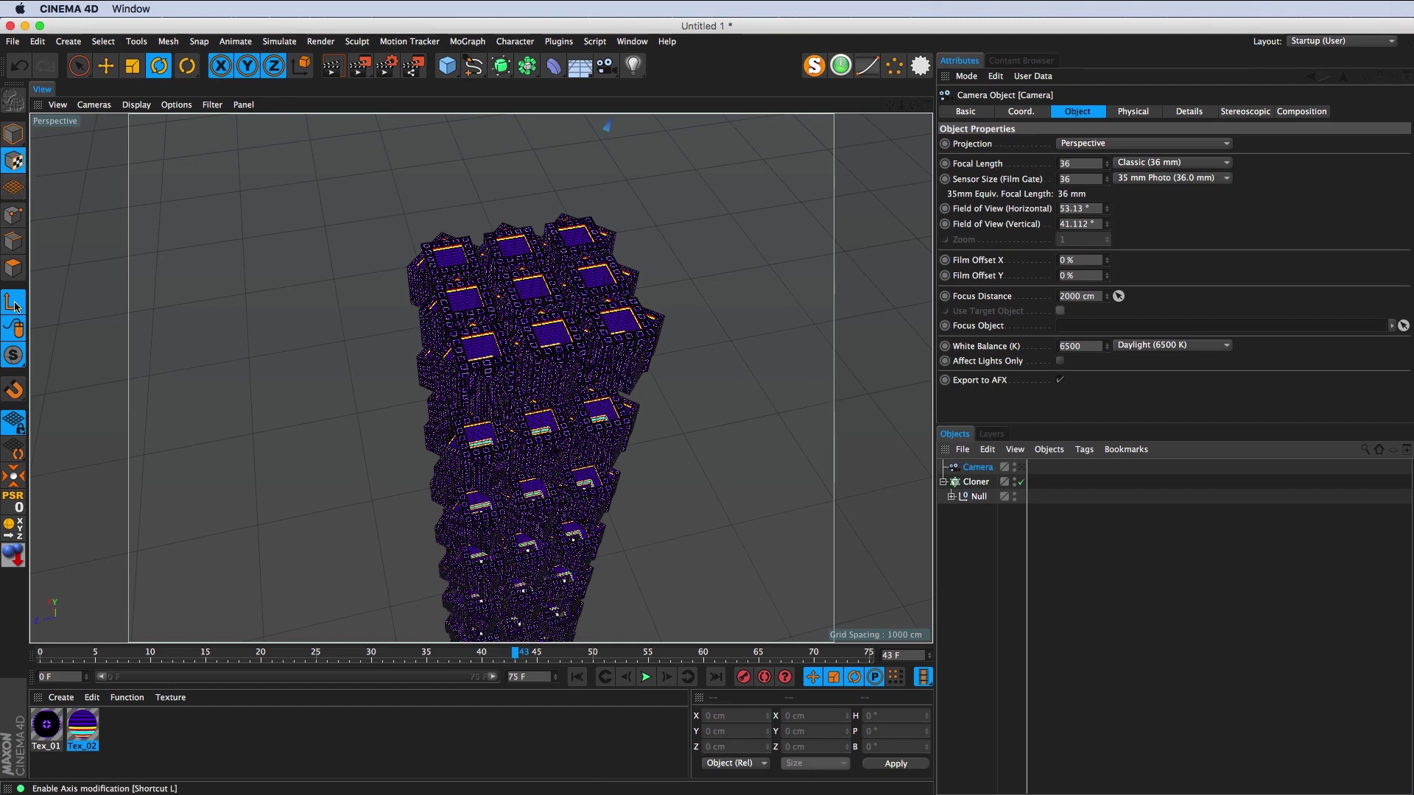
{"action": "left_click", "coordinate": [13, 133]}
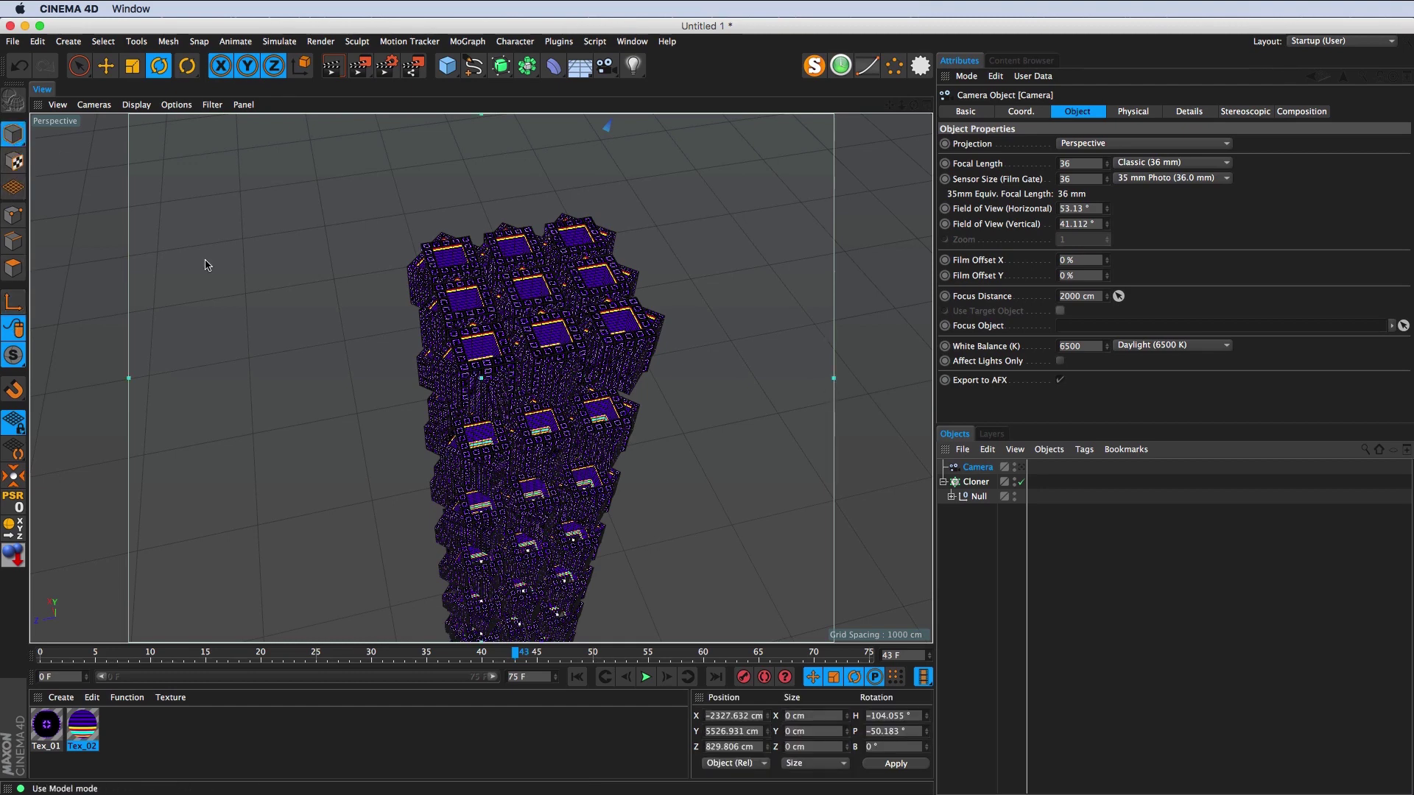
{"action": "left_click", "coordinate": [728, 716]}
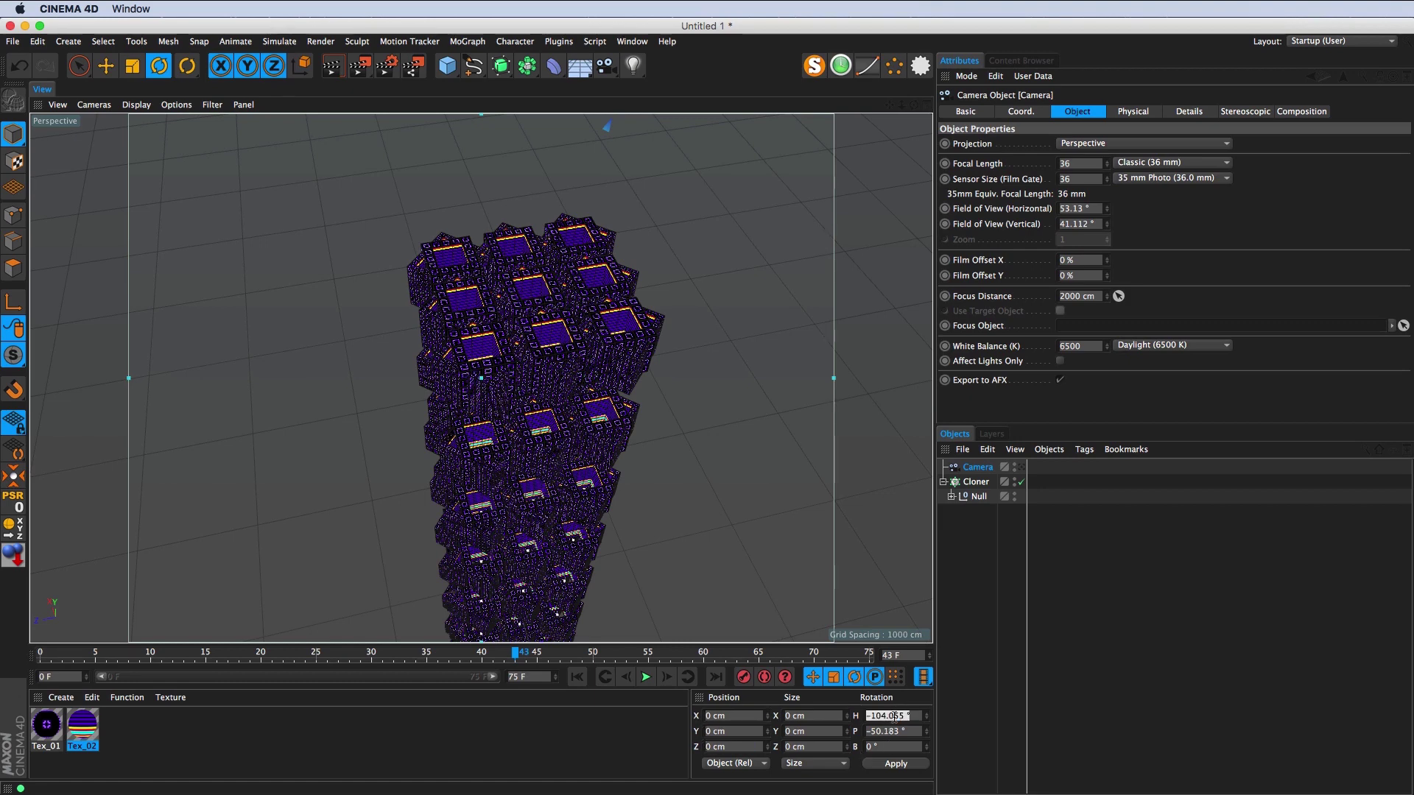
{"action": "type", "text": "0"}
{"action": "key", "text": "Return"}
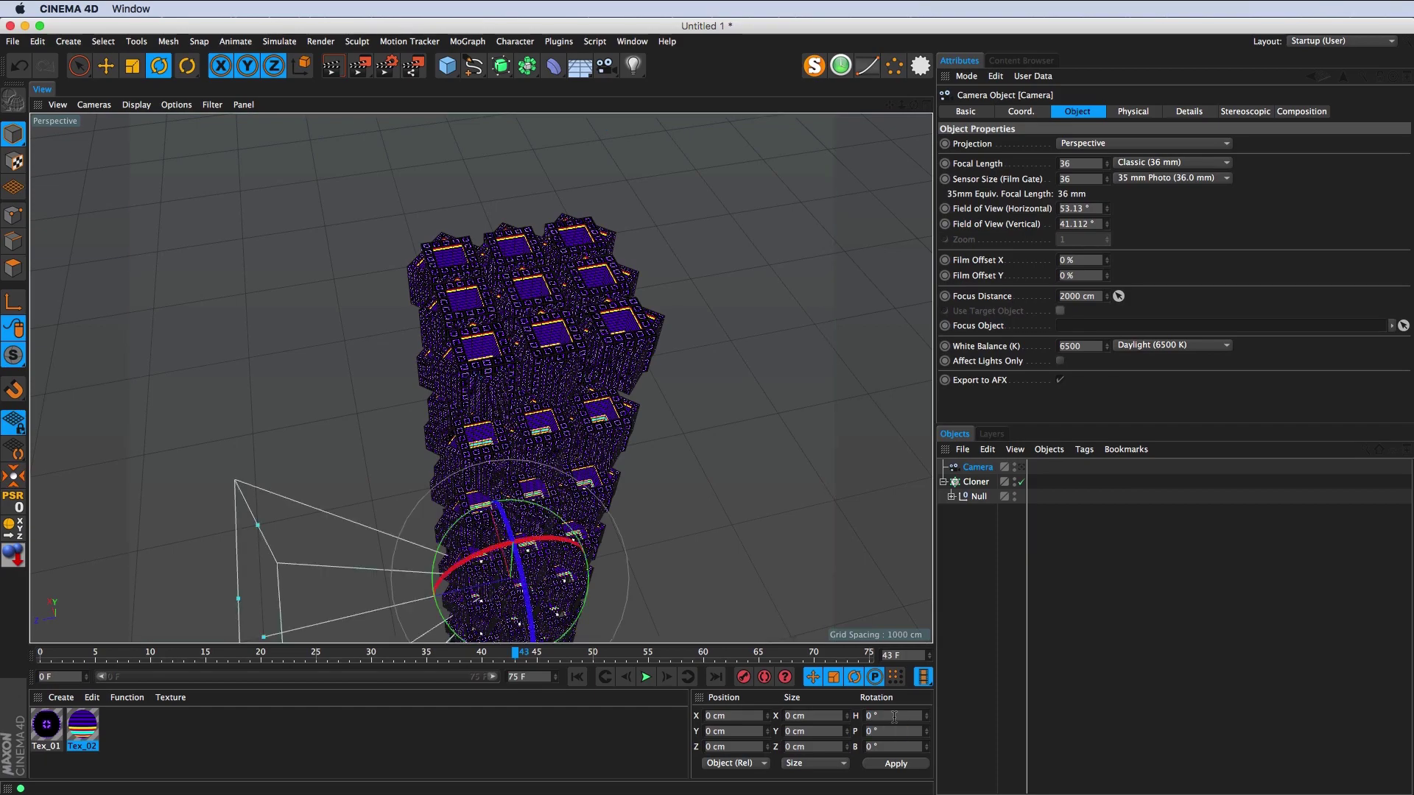
{"action": "mouse_move", "coordinate": [516, 369]}
{"action": "left_mouse_down"}
{"action": "mouse_move", "coordinate": [492, 493]}
{"action": "mouse_move", "coordinate": [496, 437]}
{"action": "mouse_move", "coordinate": [440, 493]}
{"action": "mouse_move", "coordinate": [506, 232]}
{"action": "mouse_move", "coordinate": [588, 292]}
{"action": "mouse_move", "coordinate": [575, 252]}
{"action": "mouse_move", "coordinate": [580, 416]}
{"action": "mouse_move", "coordinate": [579, 341]}
{"action": "left_mouse_up"}
{"action": "key", "text": "e"}
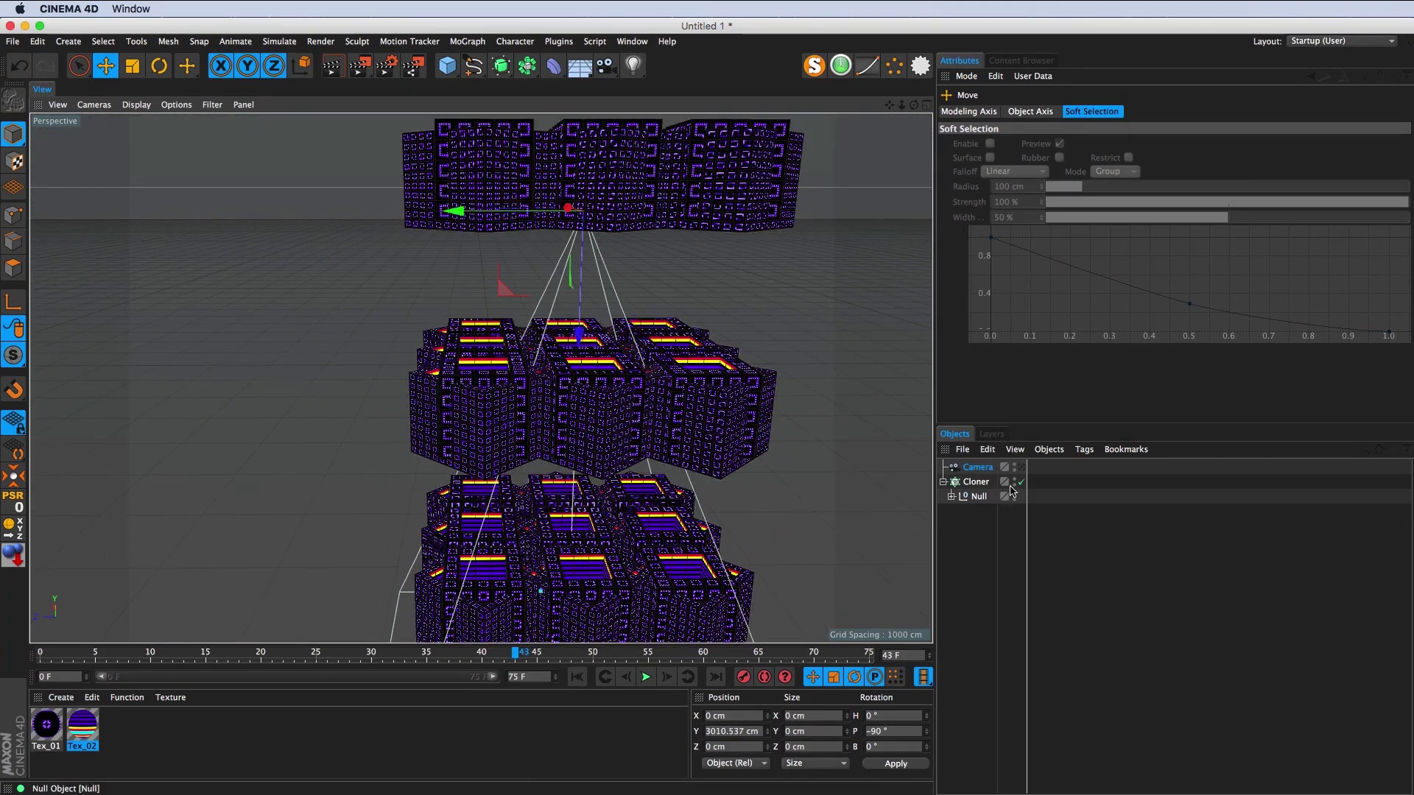
Step: Look through the new camera and add its Y position as a Camera.Y readout in the viewport
{"action": "left_click", "coordinate": [1022, 469]}
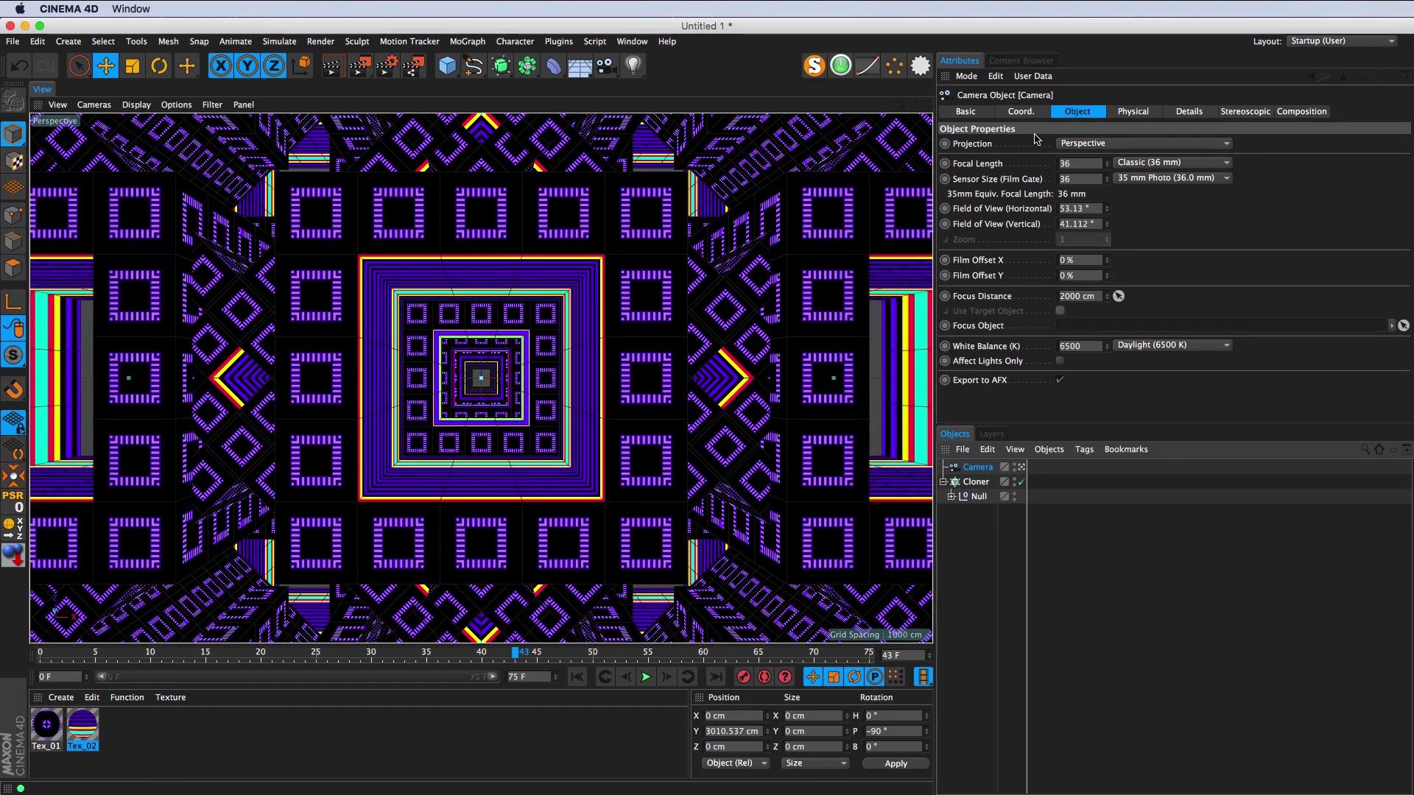
{"action": "left_click", "coordinate": [1021, 111]}
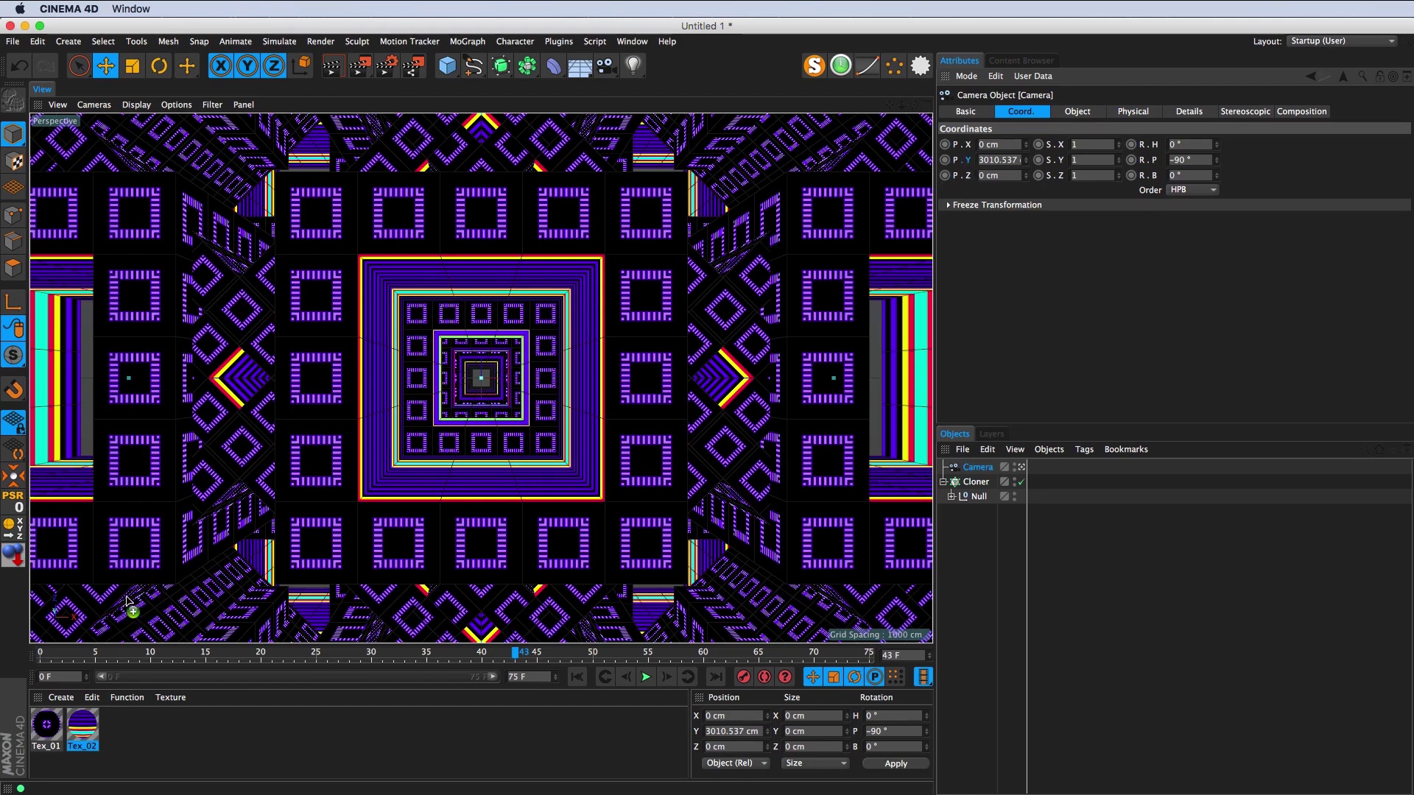
{"action": "left_click_drag", "start_coordinate": [155, 583], "coordinate": [157, 585]}
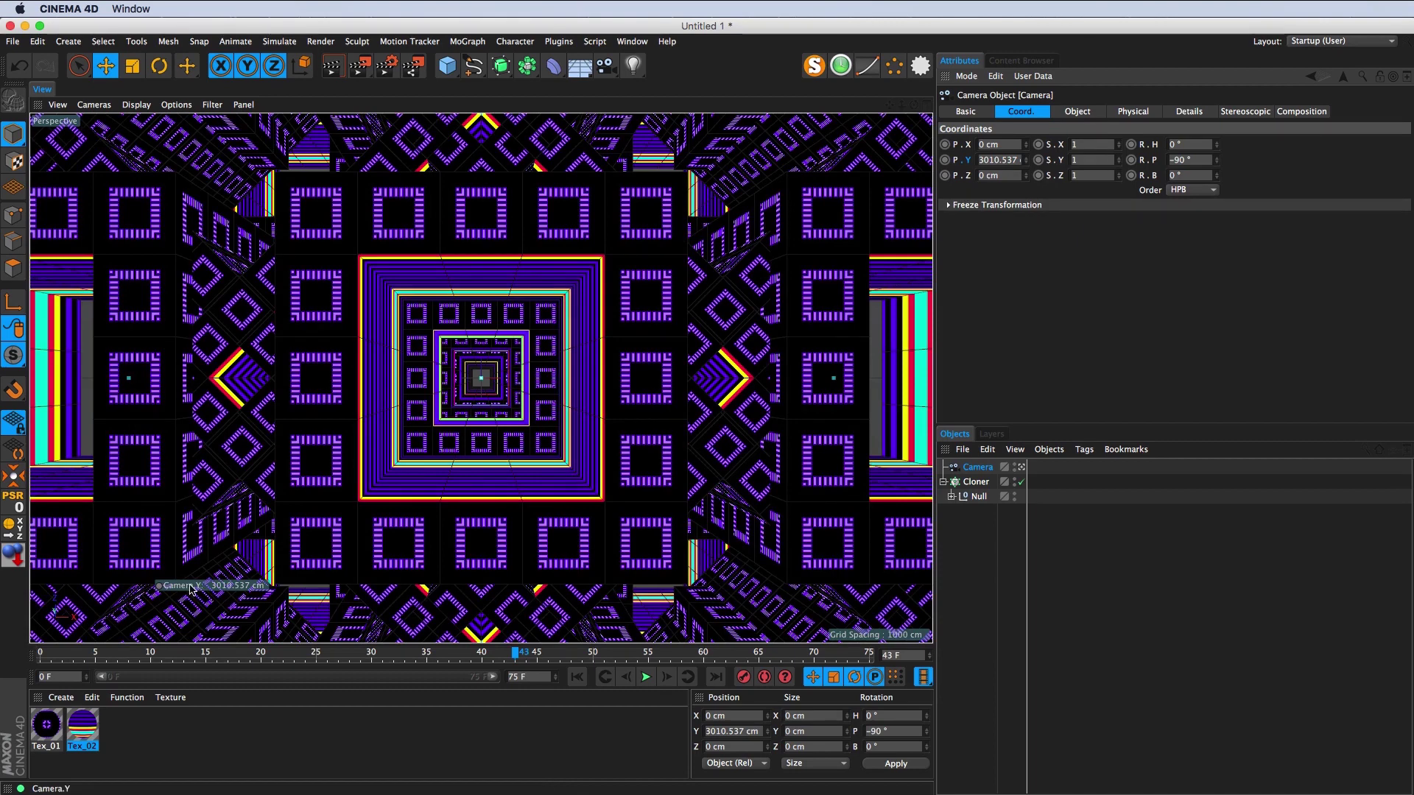
{"action": "mouse_move", "coordinate": [184, 590]}
{"action": "left_mouse_down"}
{"action": "mouse_move", "coordinate": [215, 327]}
{"action": "mouse_move", "coordinate": [153, 574]}
{"action": "left_mouse_up"}
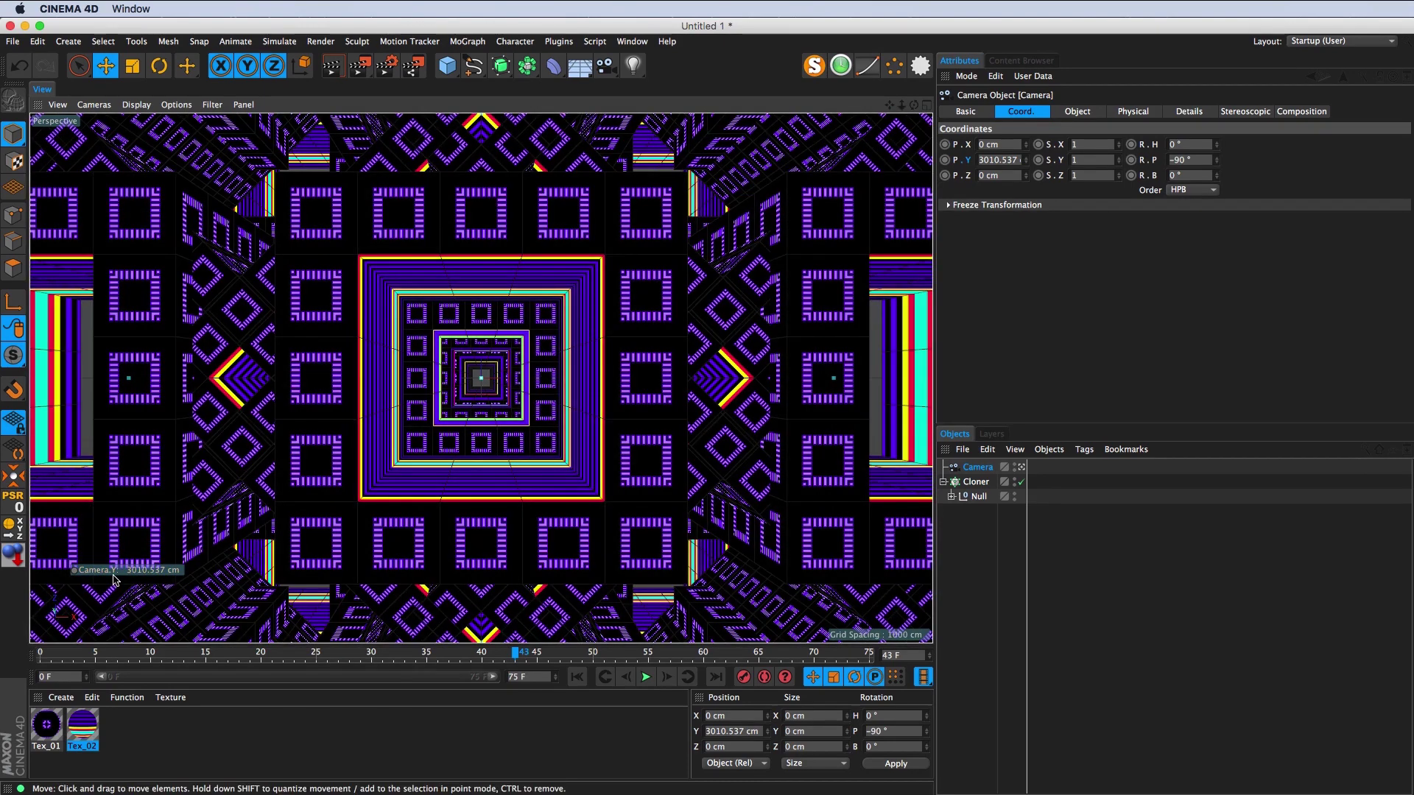
{"action": "left_click", "coordinate": [138, 573]}
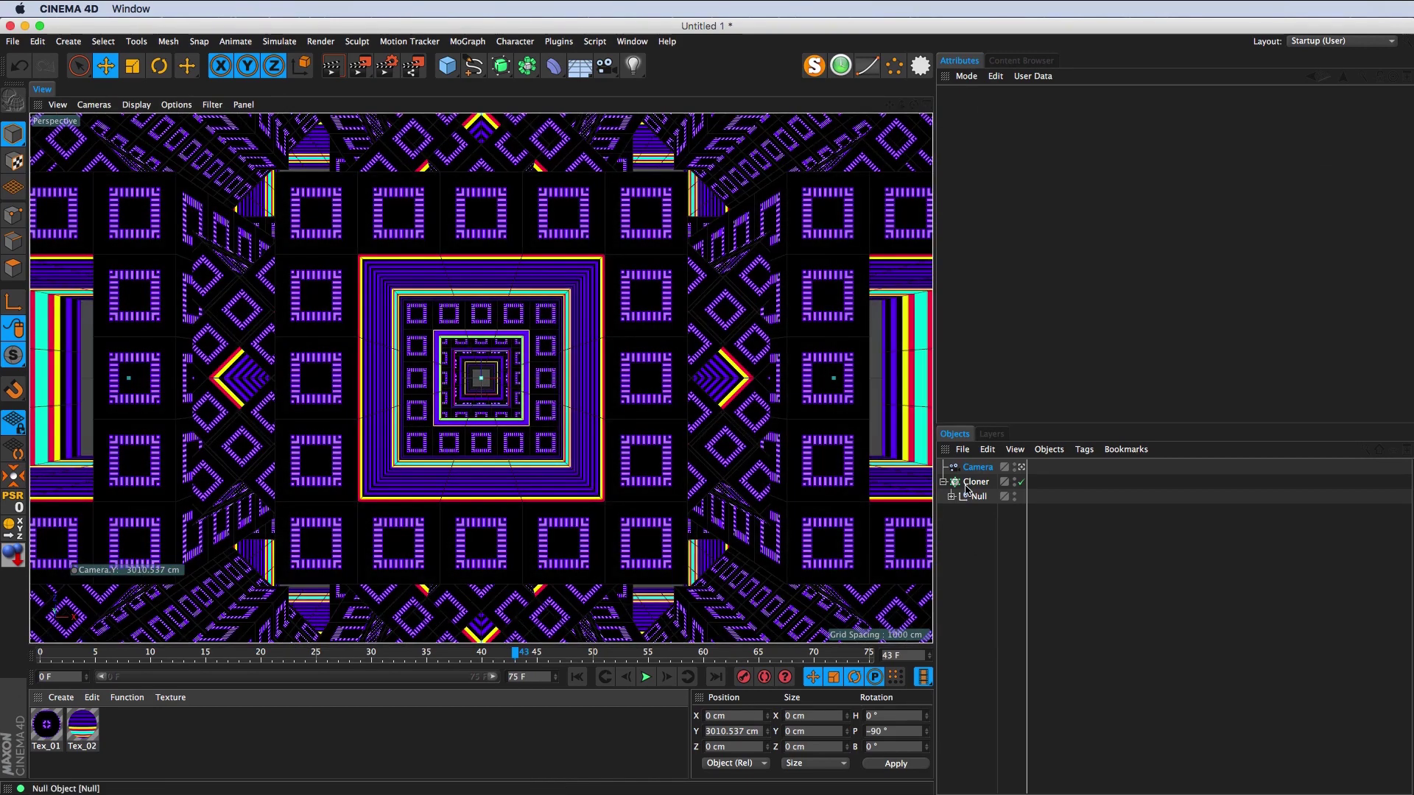
Step: Show the camera's Focal Length presets, currently Classic 36 mm
{"action": "left_click", "coordinate": [980, 467]}
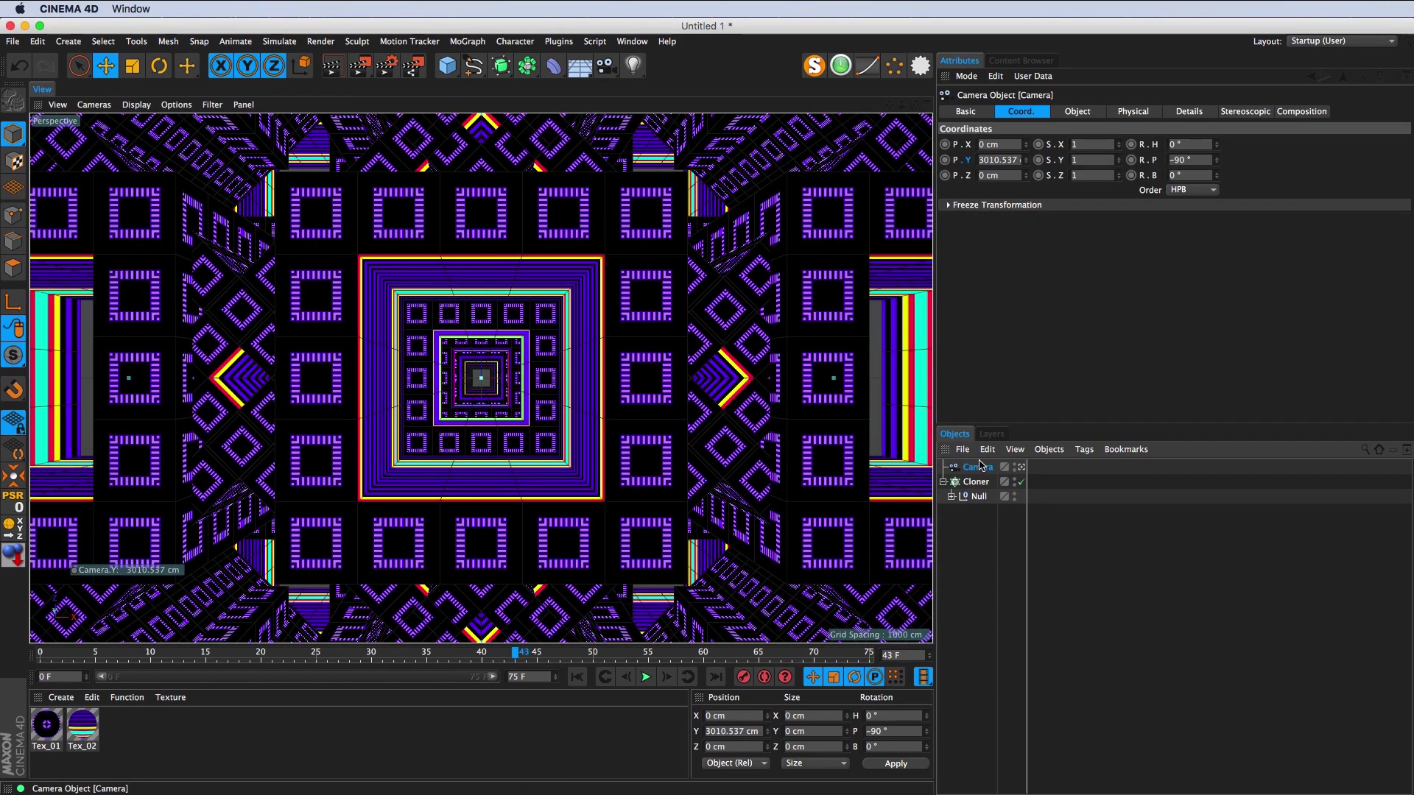
{"action": "left_click", "coordinate": [1082, 112]}
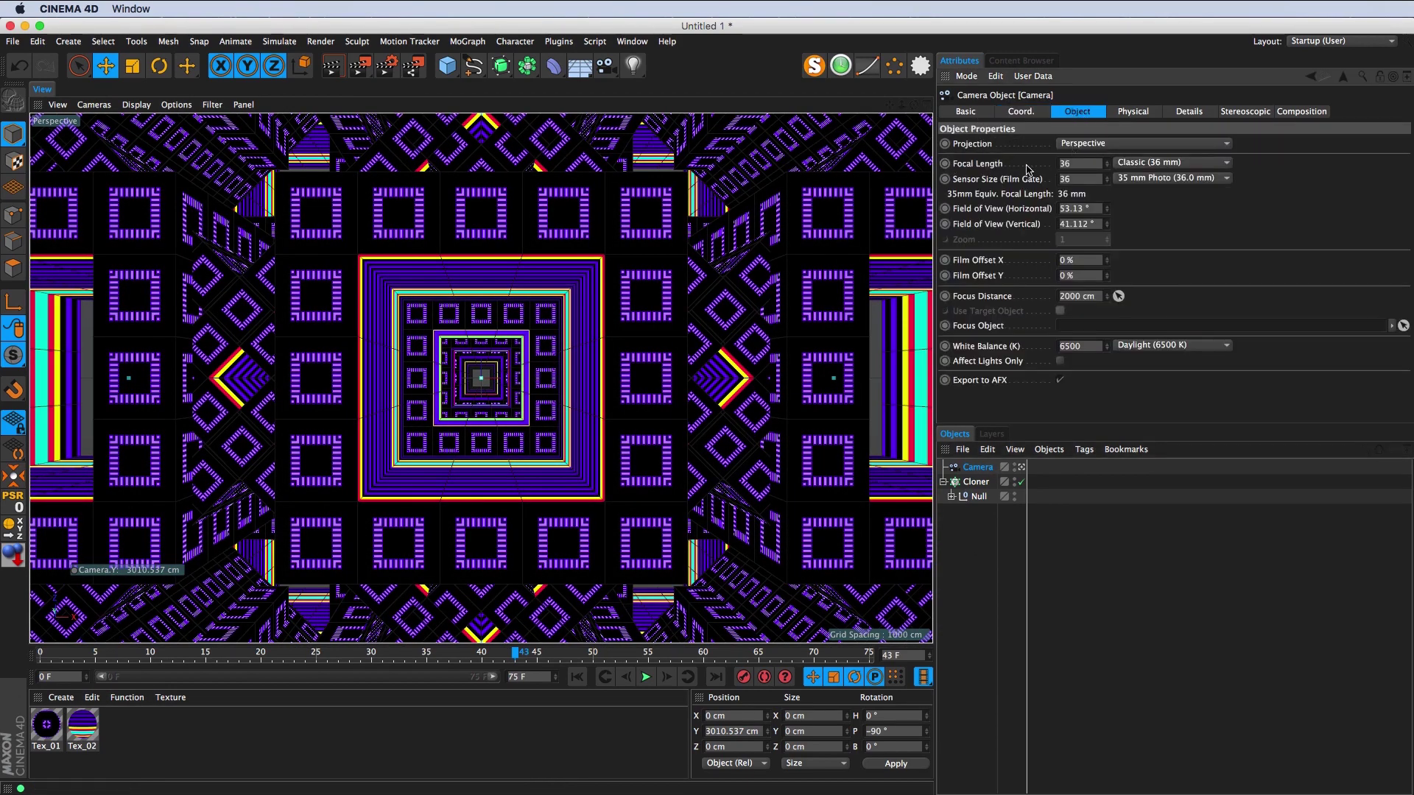
{"action": "left_click", "coordinate": [1171, 165]}
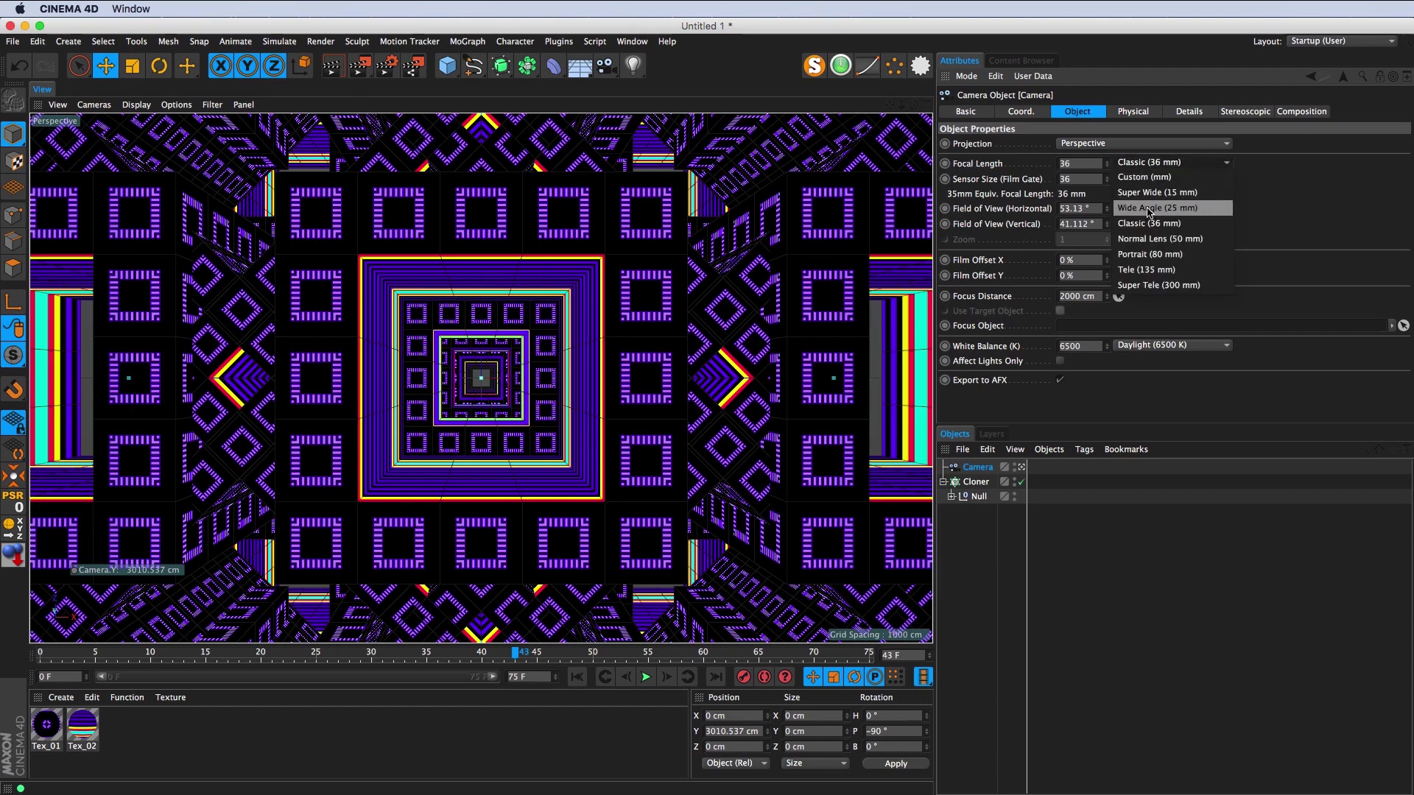
Step: Give the camera a Wide Angle 25 mm lens and set its height to 2947 cm at frame 0
{"action": "left_click", "coordinate": [1150, 210]}
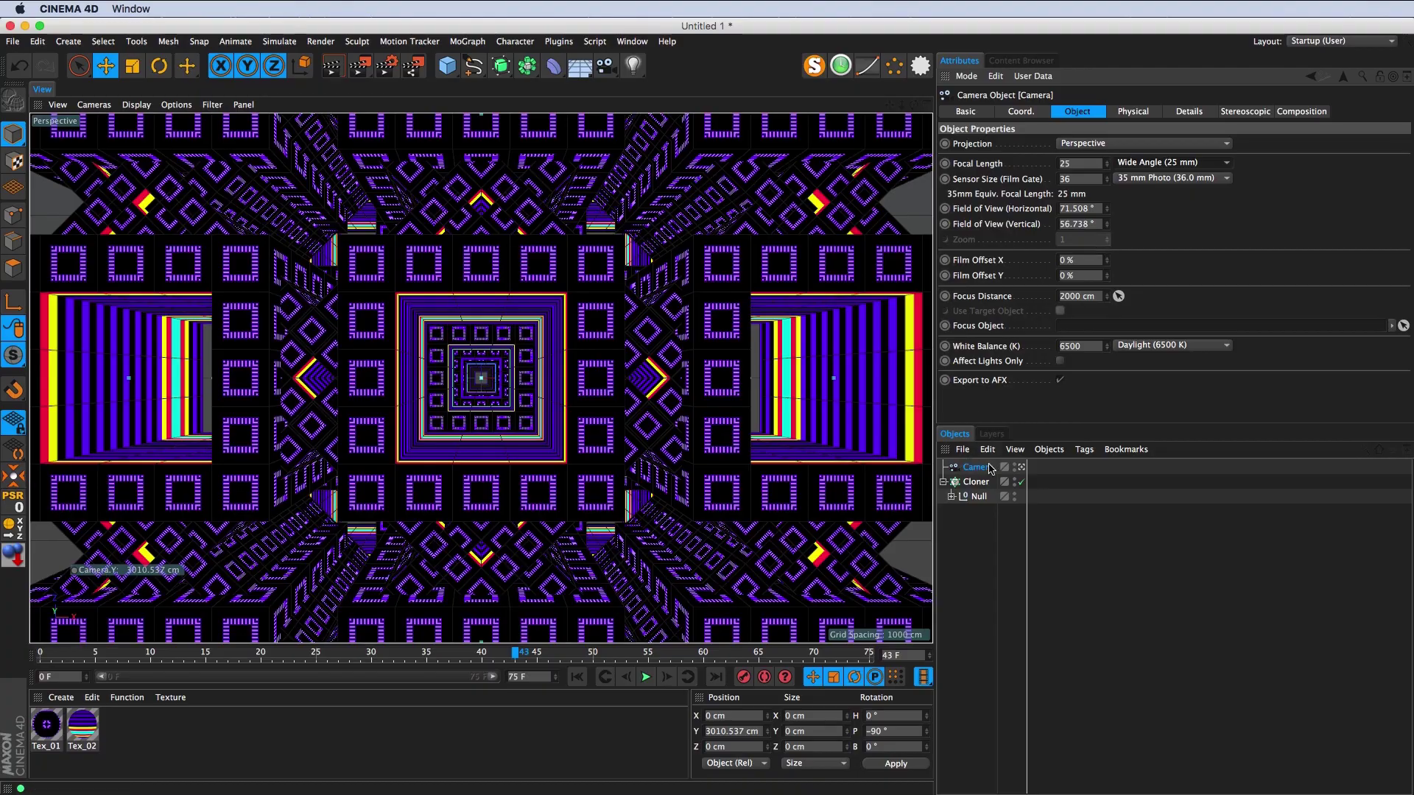
{"action": "mouse_move", "coordinate": [144, 570]}
{"action": "left_mouse_down"}
{"action": "mouse_move", "coordinate": [158, 570]}
{"action": "mouse_move", "coordinate": [74, 570]}
{"action": "left_mouse_up"}
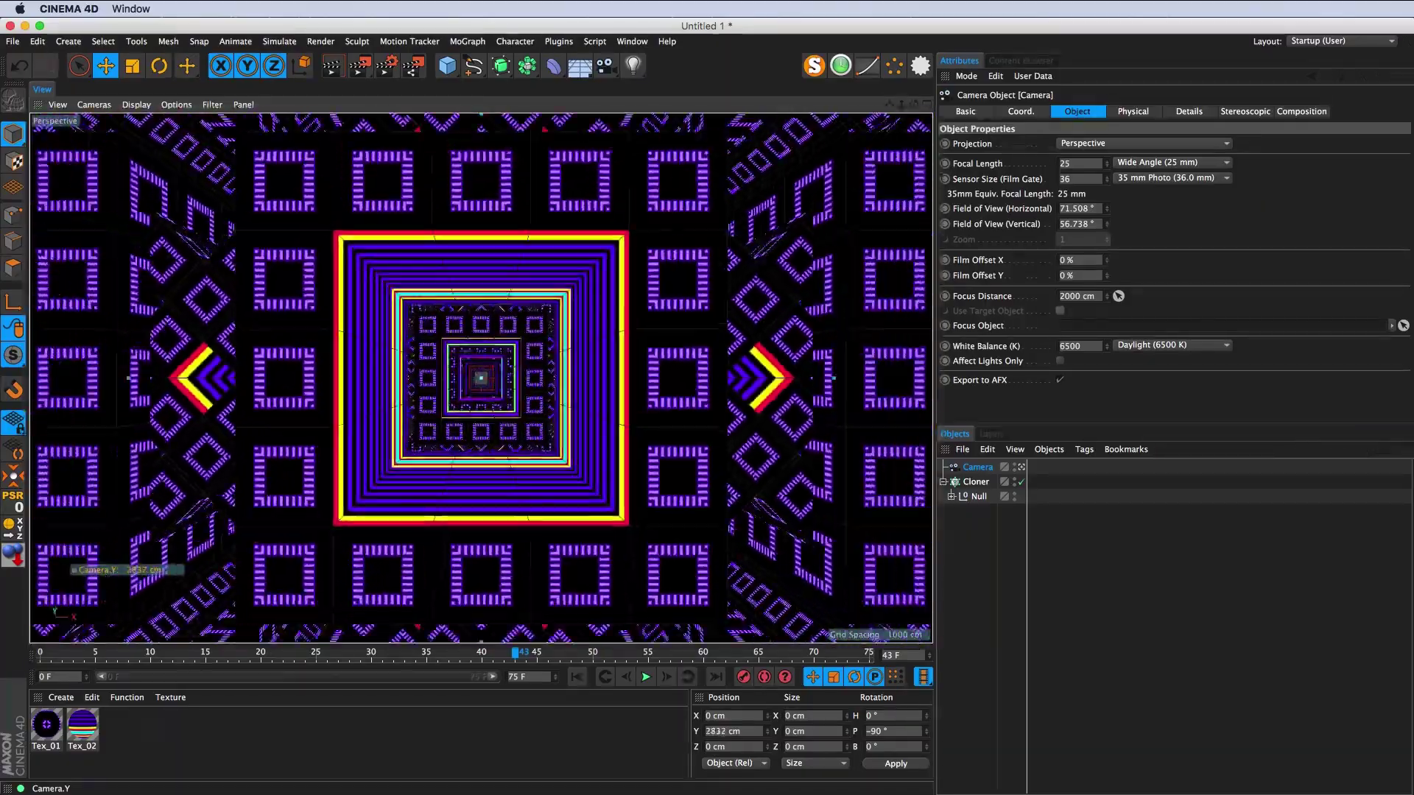
{"action": "mouse_move", "coordinate": [118, 570]}
{"action": "left_mouse_down"}
{"action": "mouse_move", "coordinate": [413, 558]}
{"action": "mouse_move", "coordinate": [414, 203]}
{"action": "left_mouse_up"}
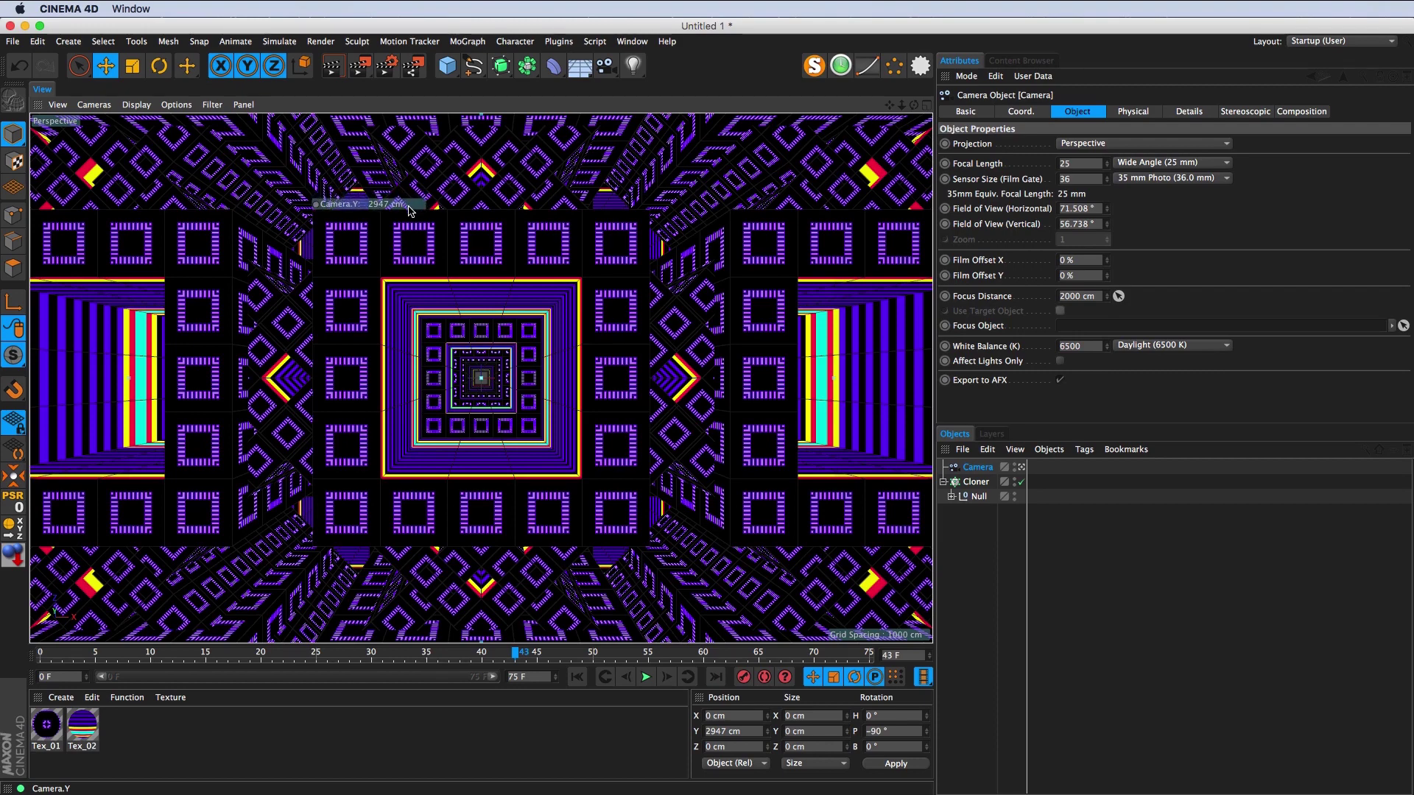
{"action": "left_click_drag", "start_coordinate": [409, 211], "coordinate": [409, 210]}
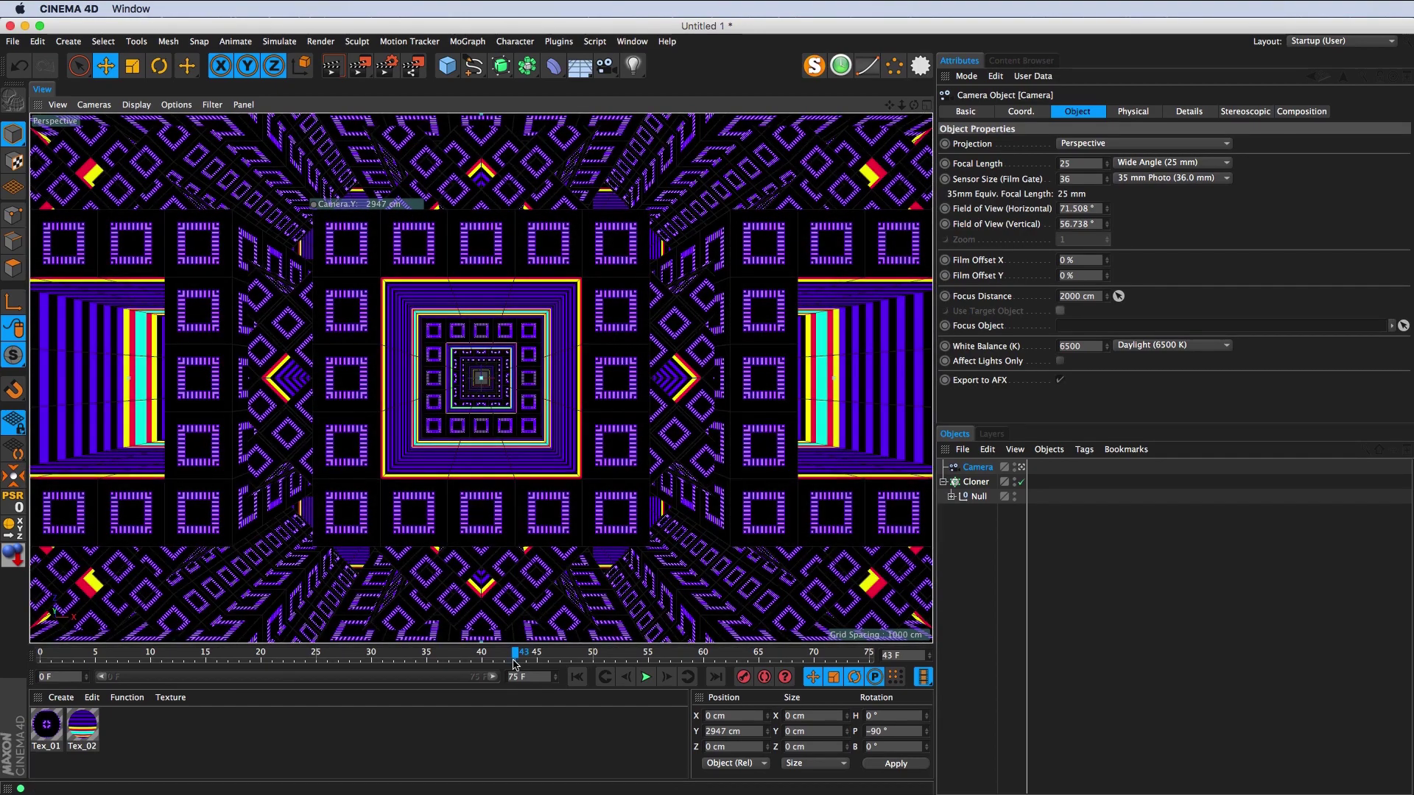
{"action": "left_click_drag", "start_coordinate": [305, 656], "coordinate": [2, 639]}
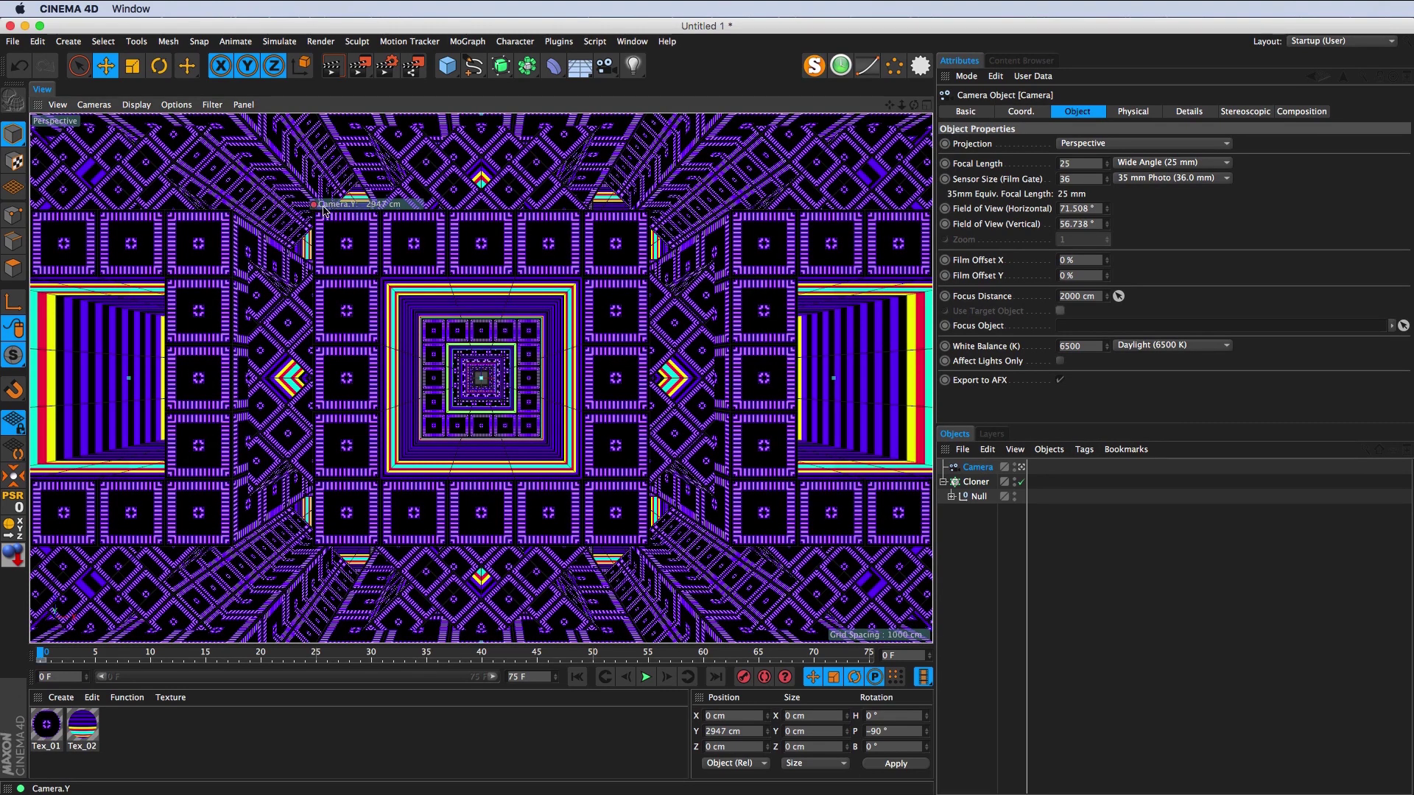
Step: Scrub to the animation's end and lower the camera to about 2279 cm
{"action": "left_click_drag", "start_coordinate": [42, 654], "coordinate": [117, 658]}
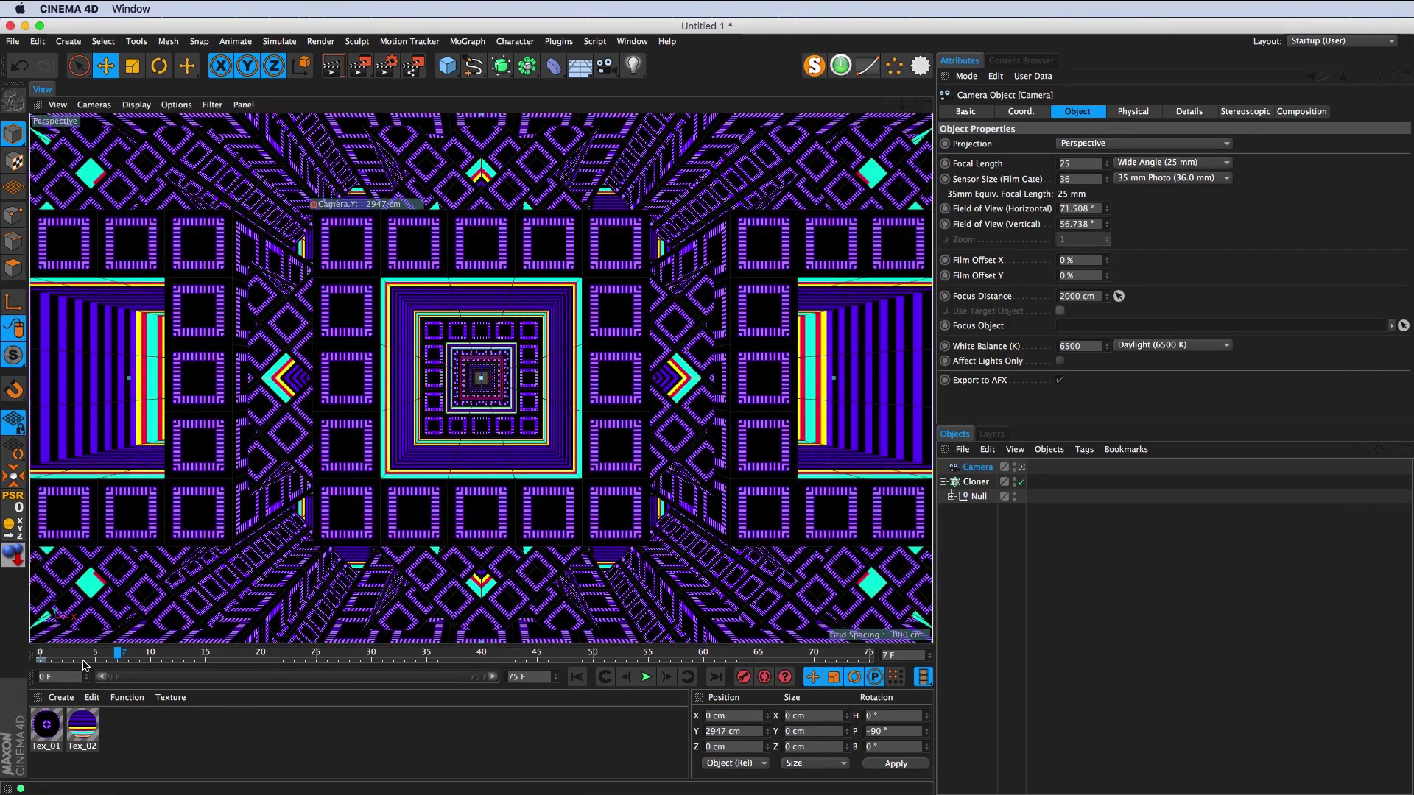
{"action": "left_click", "coordinate": [125, 655]}
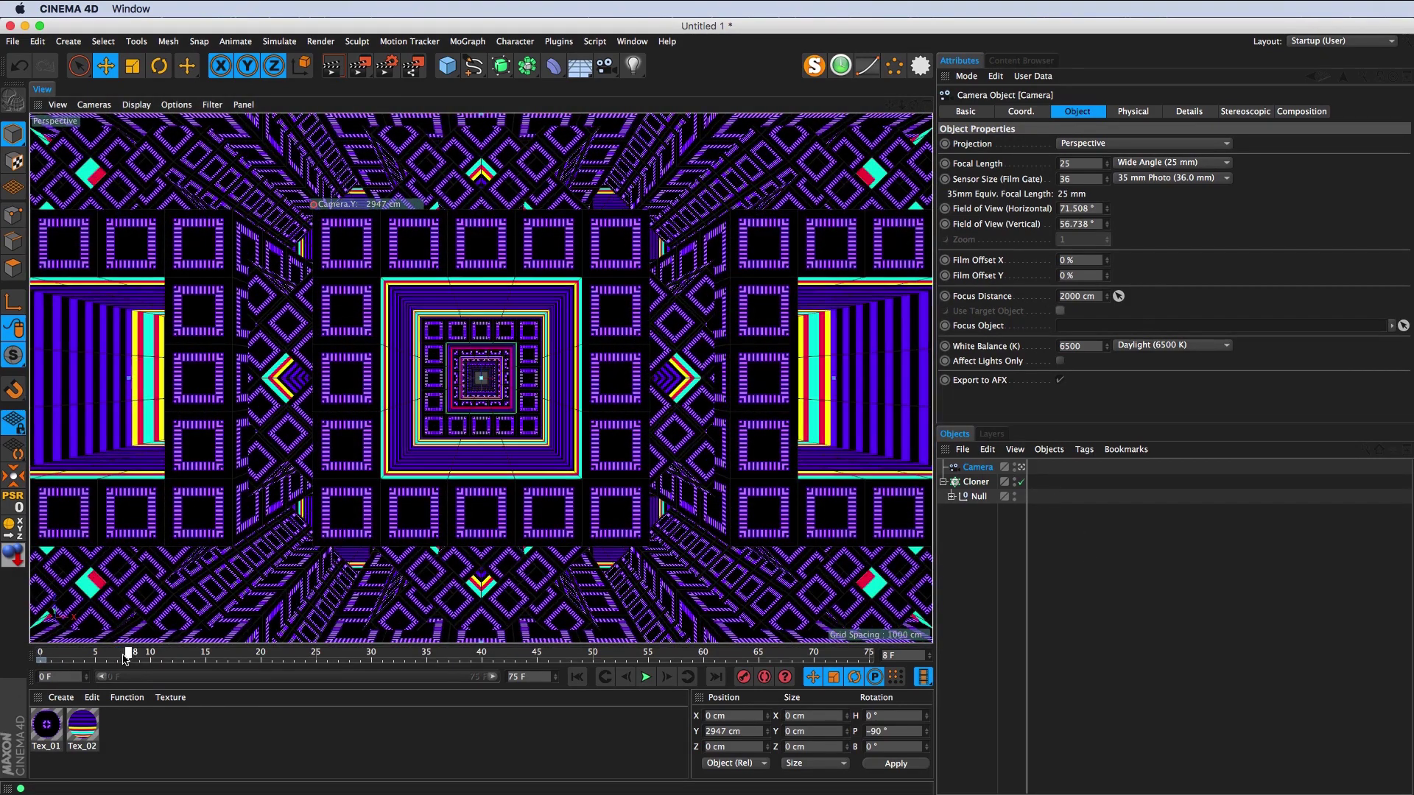
{"action": "left_click_drag", "start_coordinate": [127, 658], "coordinate": [270, 671]}
{"action": "left_click_drag", "start_coordinate": [137, 669], "coordinate": [704, 690]}
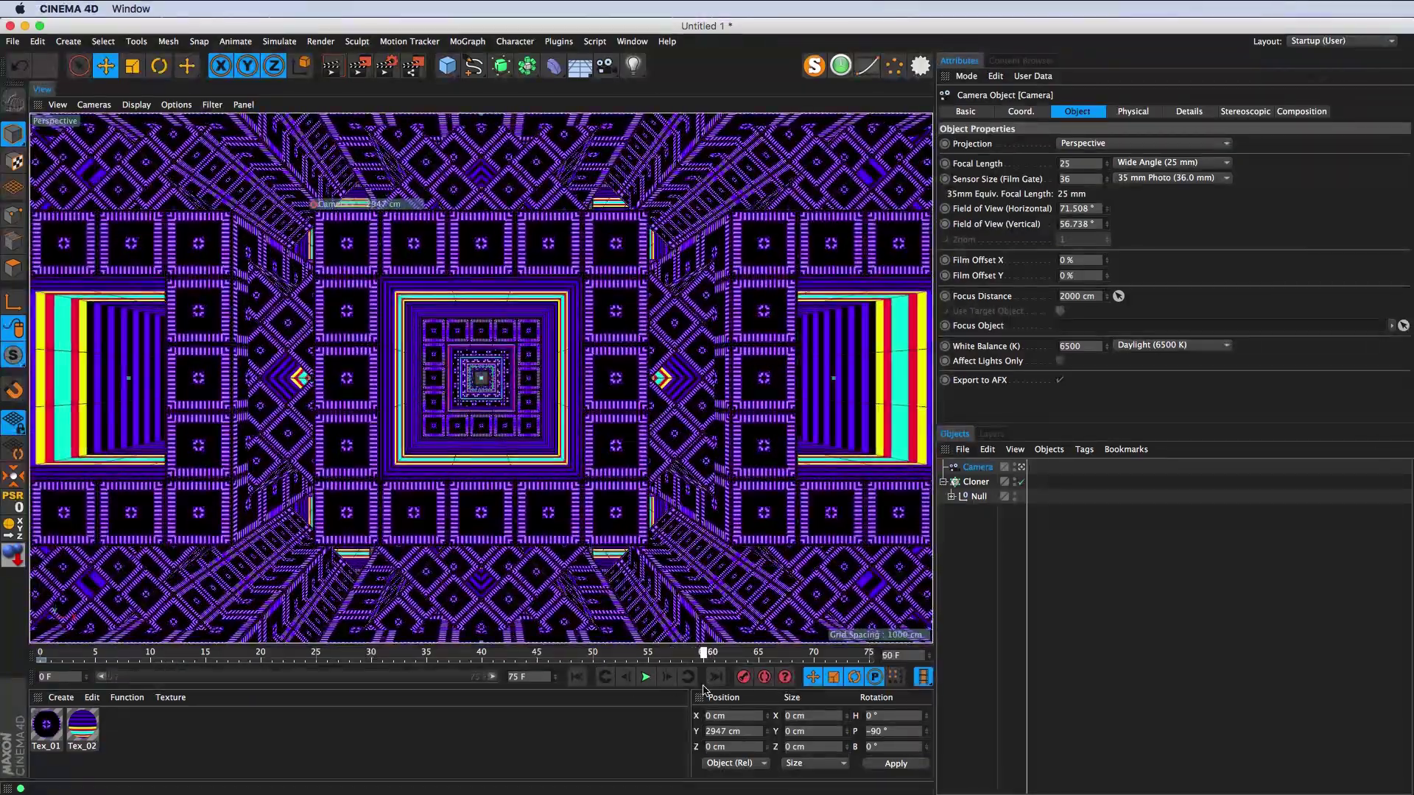
{"action": "left_click_drag", "start_coordinate": [368, 204], "coordinate": [274, 204]}
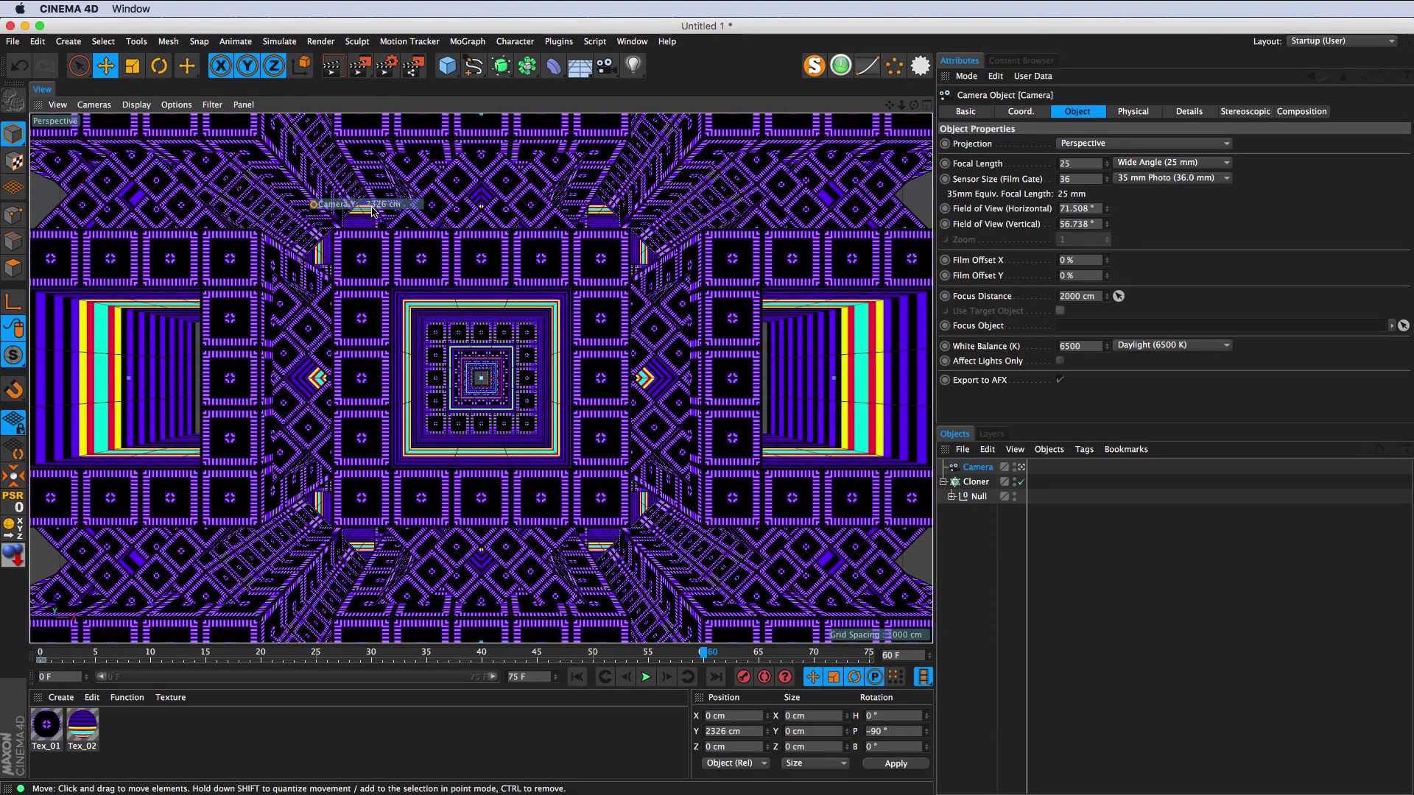
{"action": "mouse_move", "coordinate": [402, 205]}
{"action": "left_mouse_down"}
{"action": "mouse_move", "coordinate": [416, 205]}
{"action": "mouse_move", "coordinate": [387, 205]}
{"action": "left_mouse_up"}
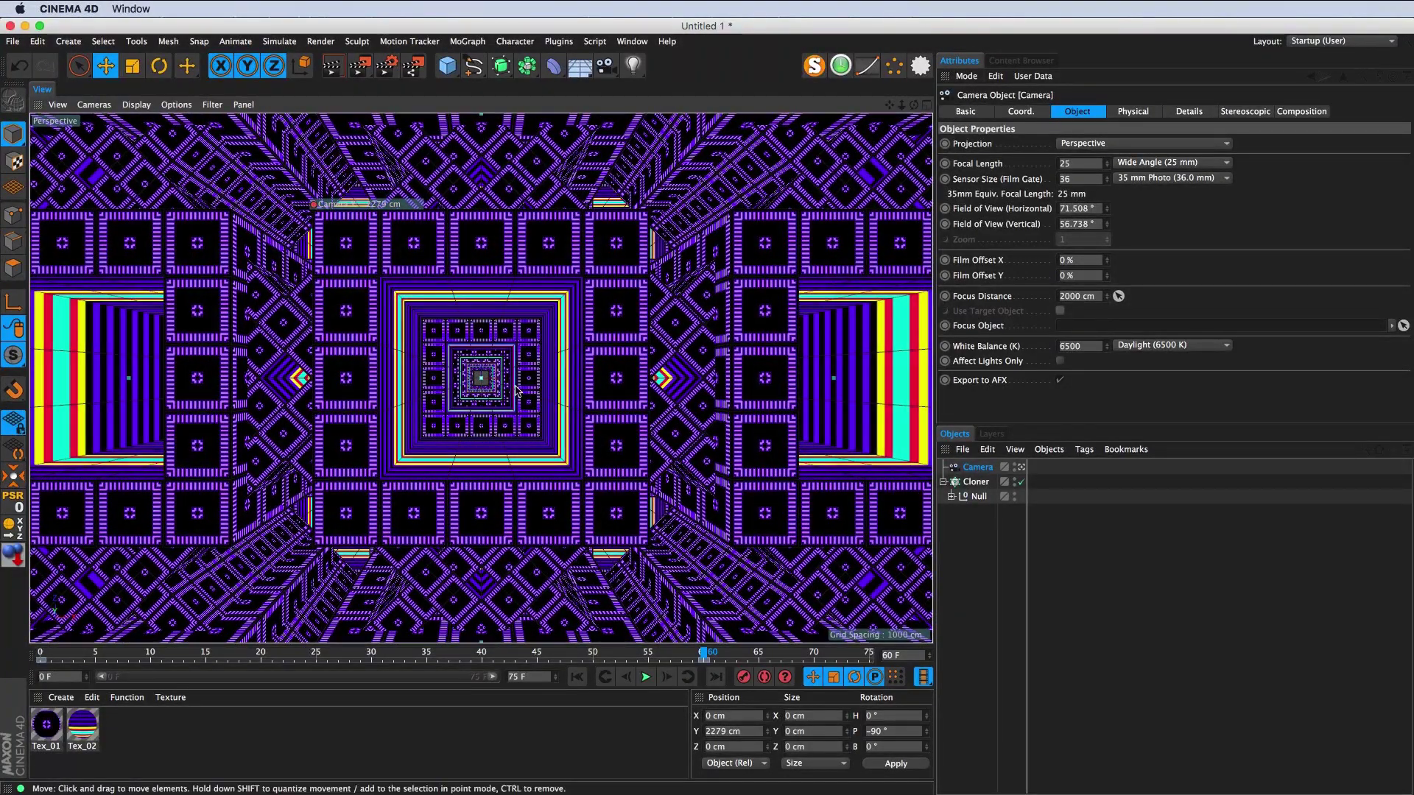
Step: Shorten the scene to 60 frames, preview the flythrough and show the camera keys in the Timeline
{"action": "left_click", "coordinate": [530, 677]}
{"action": "type", "text": "60"}
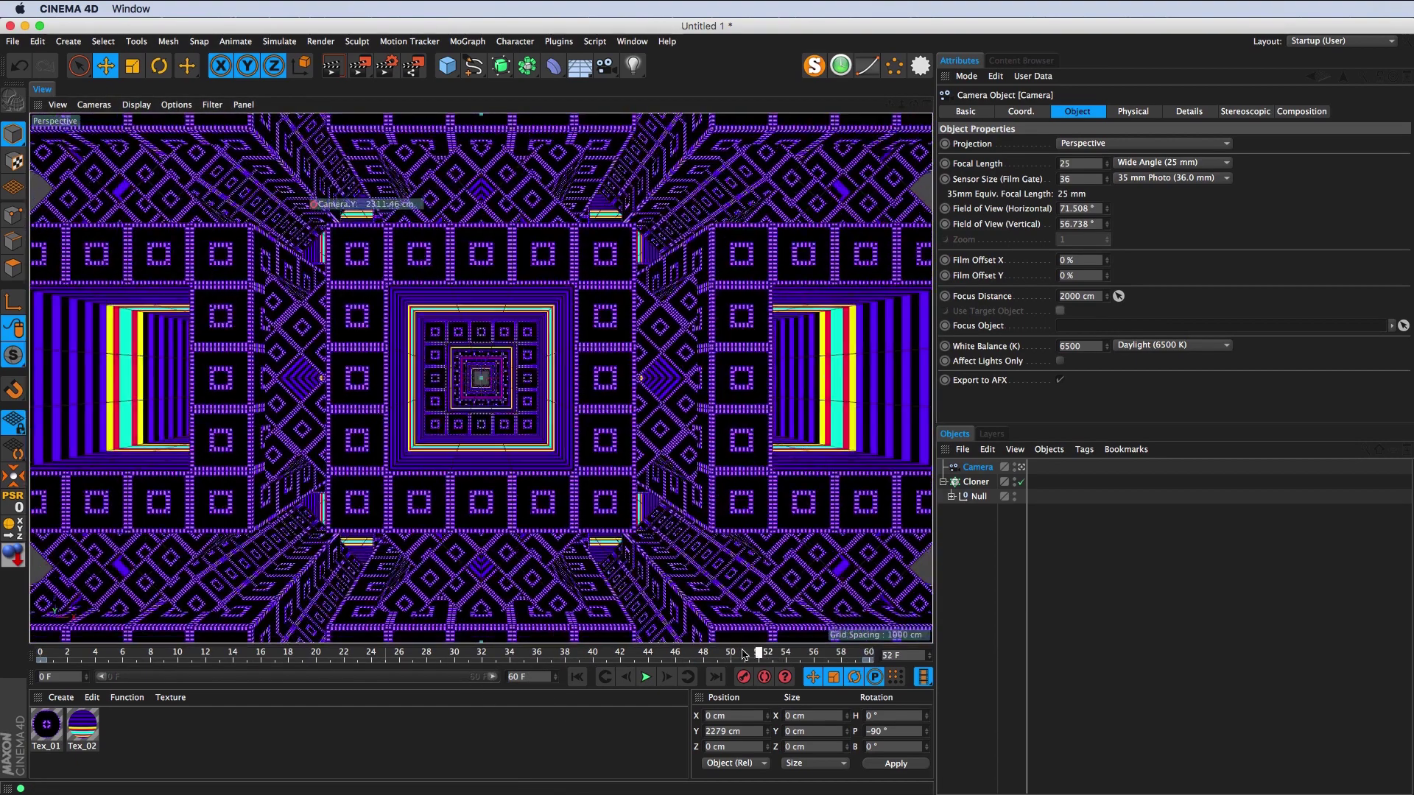
{"action": "left_click_drag", "start_coordinate": [742, 653], "coordinate": [40, 654]}
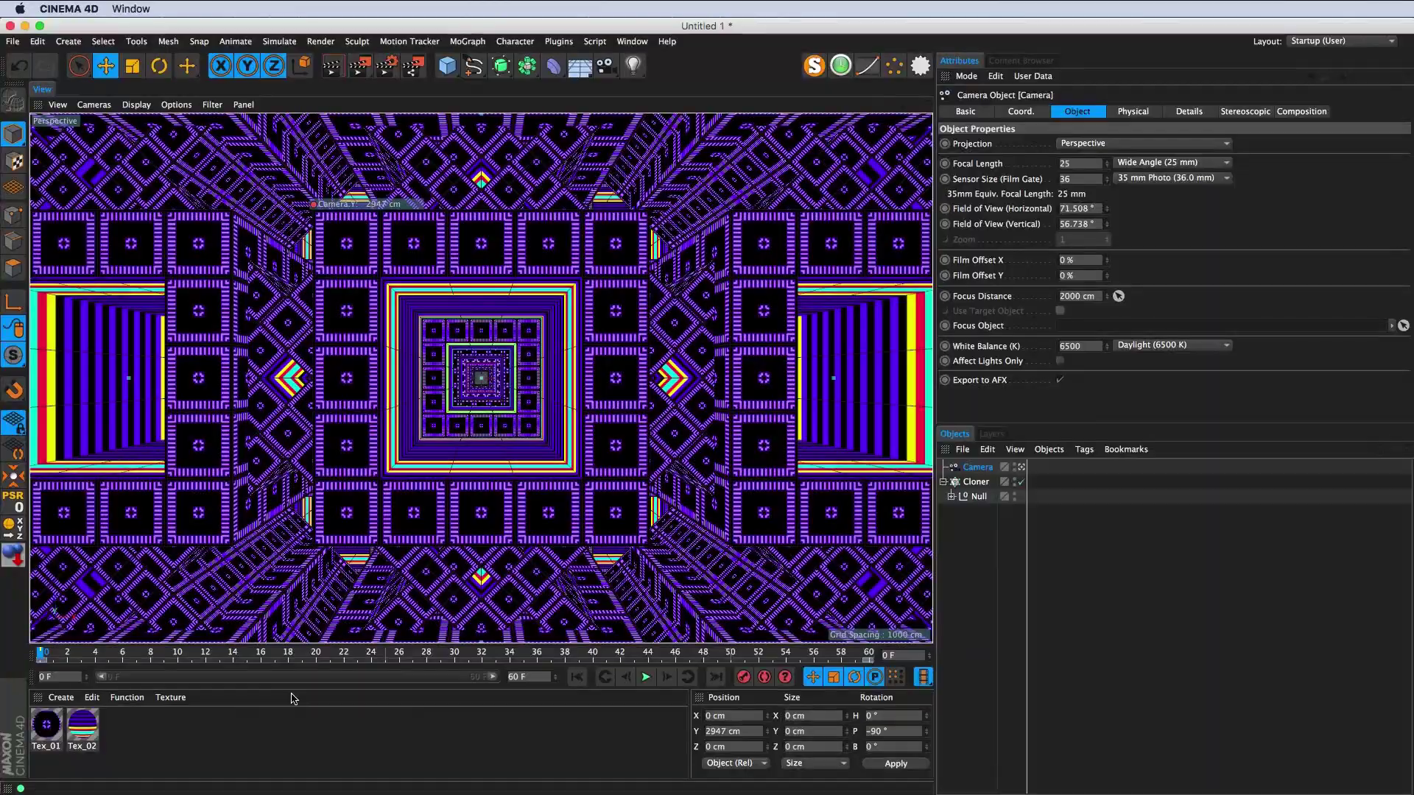
{"action": "left_click", "coordinate": [644, 685]}
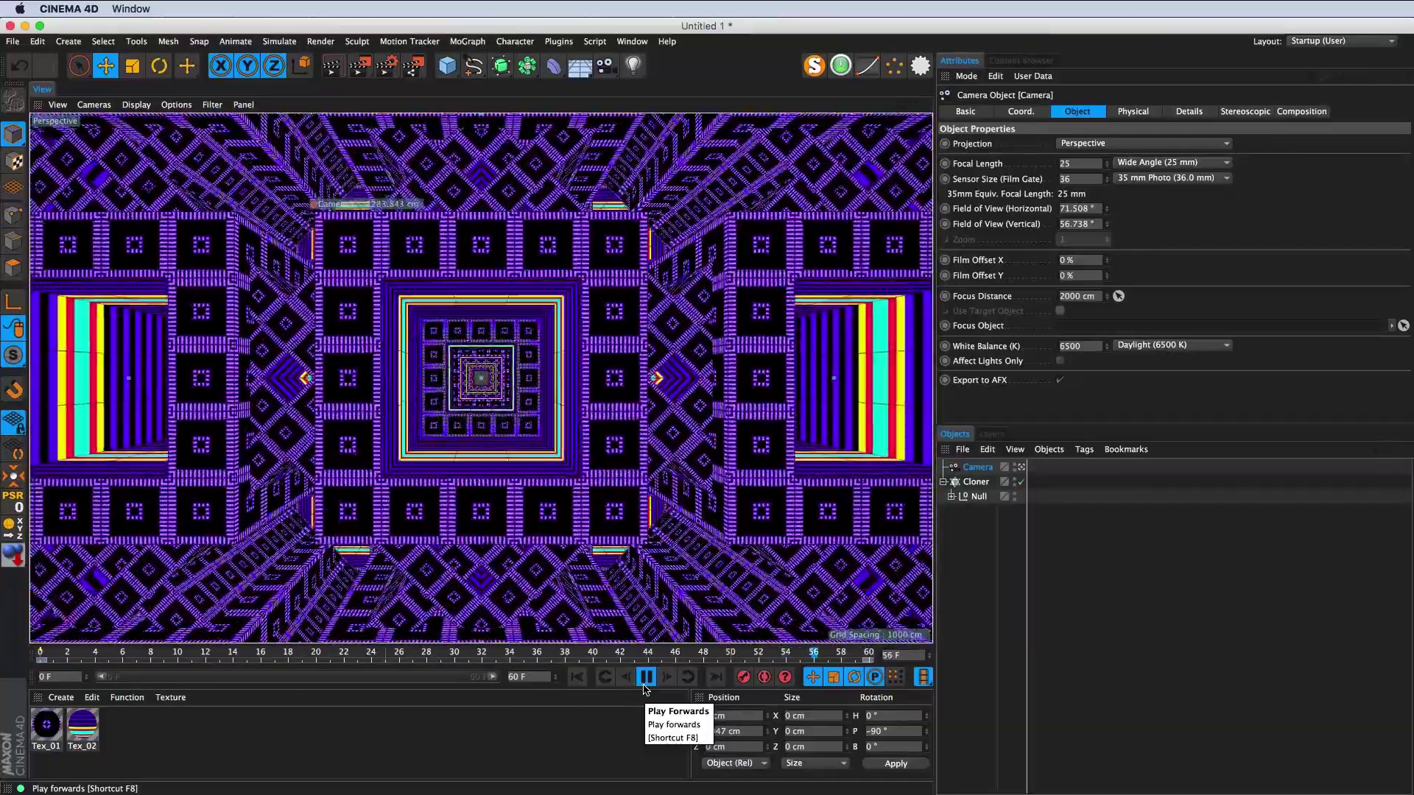
{"action": "left_click", "coordinate": [646, 688]}
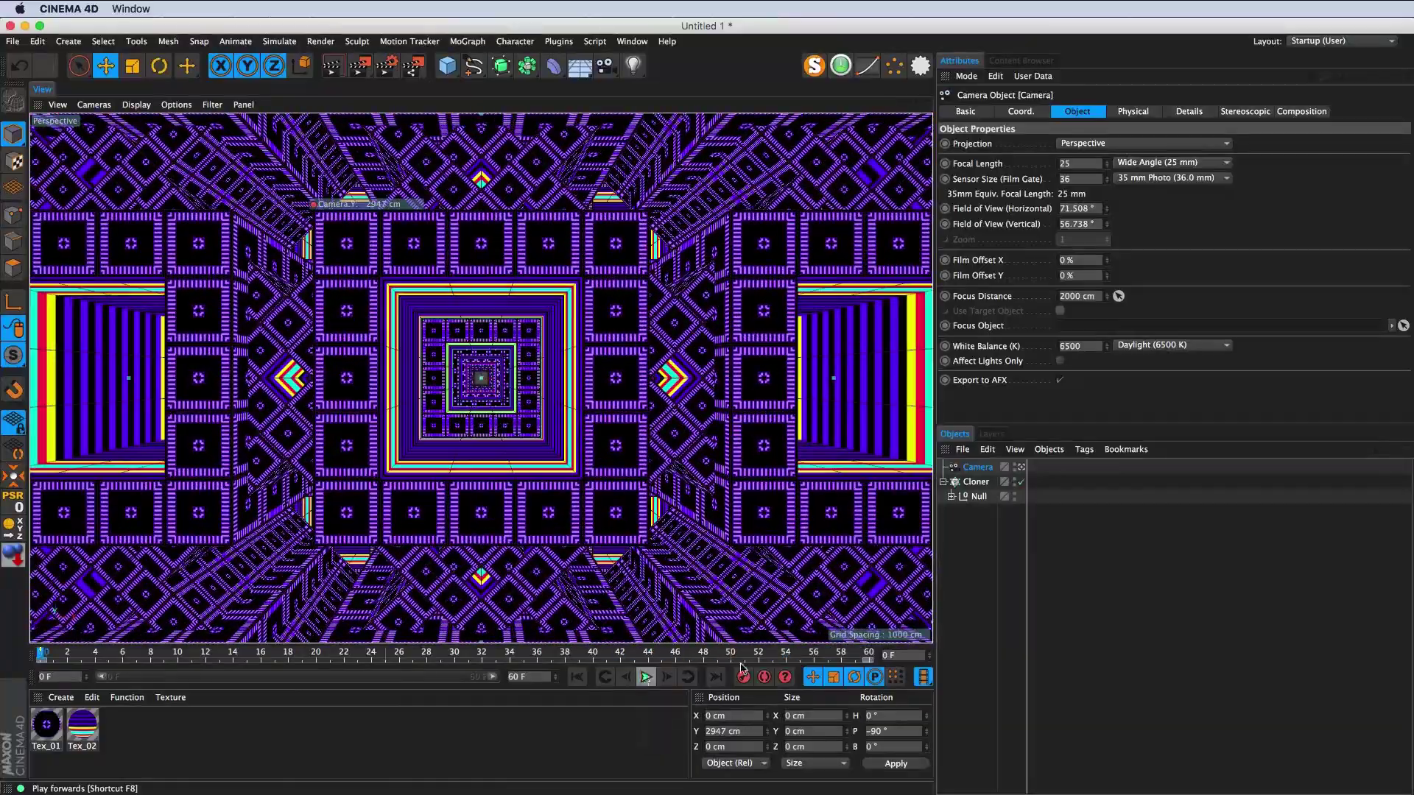
{"action": "left_click_drag", "start_coordinate": [854, 655], "coordinate": [41, 655]}
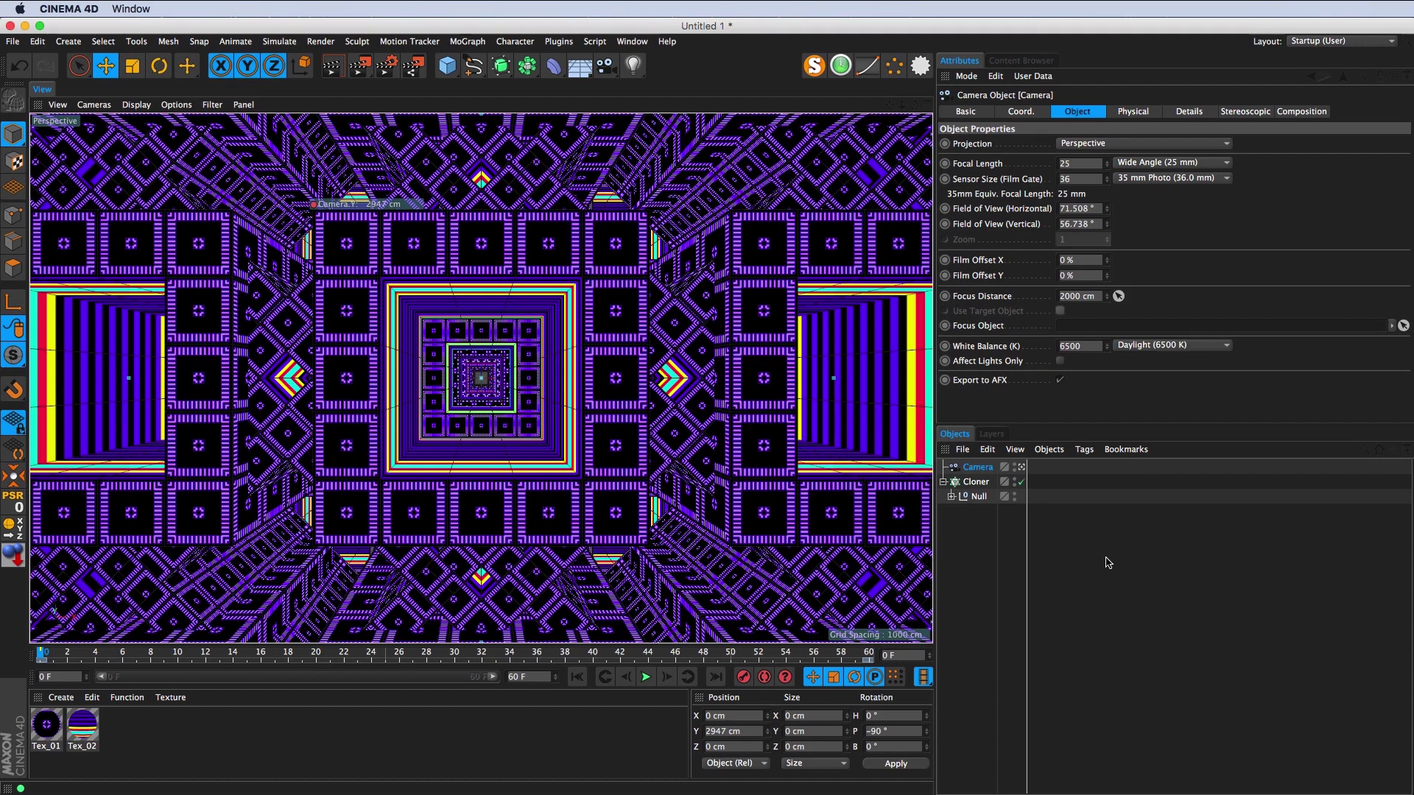
{"action": "key", "text": "shift+F3"}
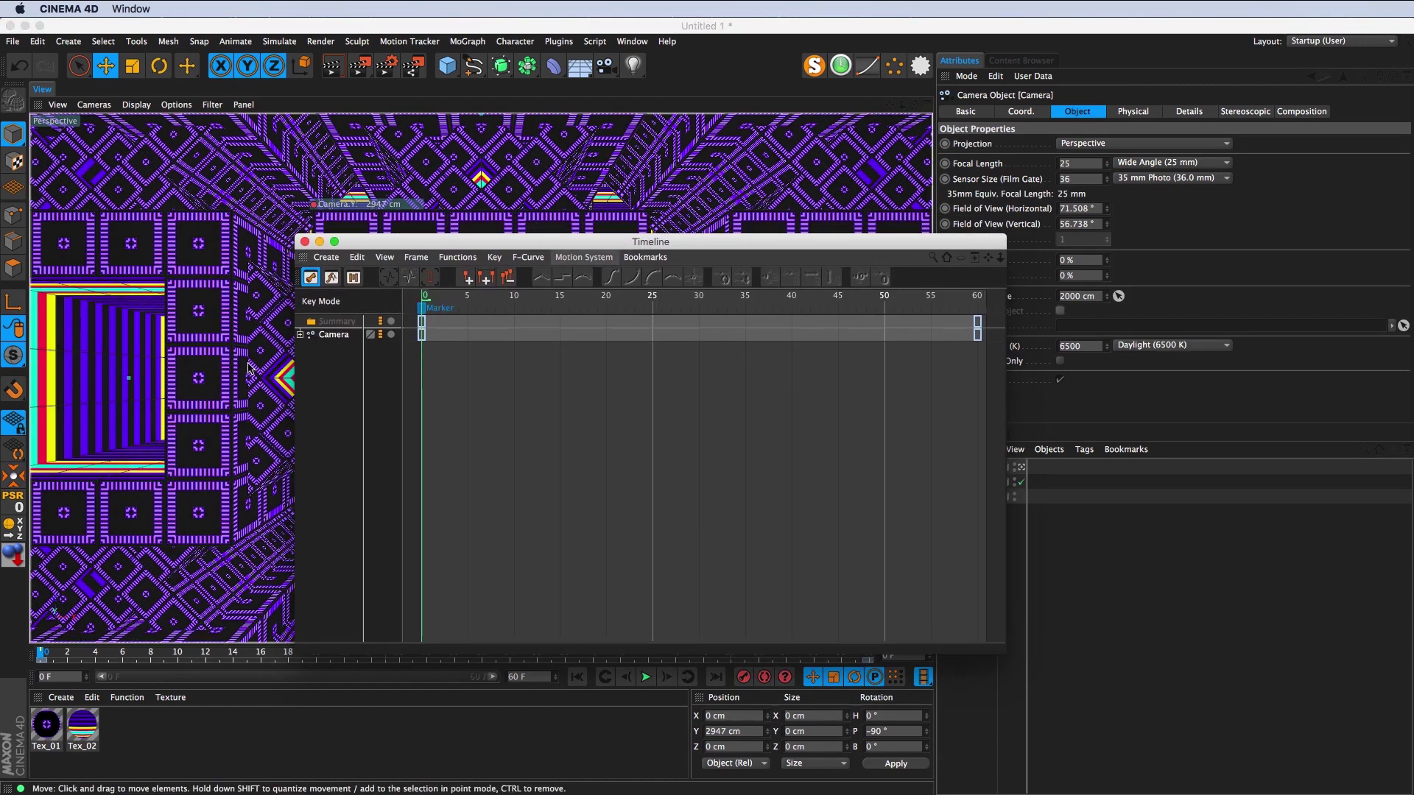
Step: Show the camera's Position . Y curve in the Timeline's F-Curve mode
{"action": "key", "text": "ctrl+a"}
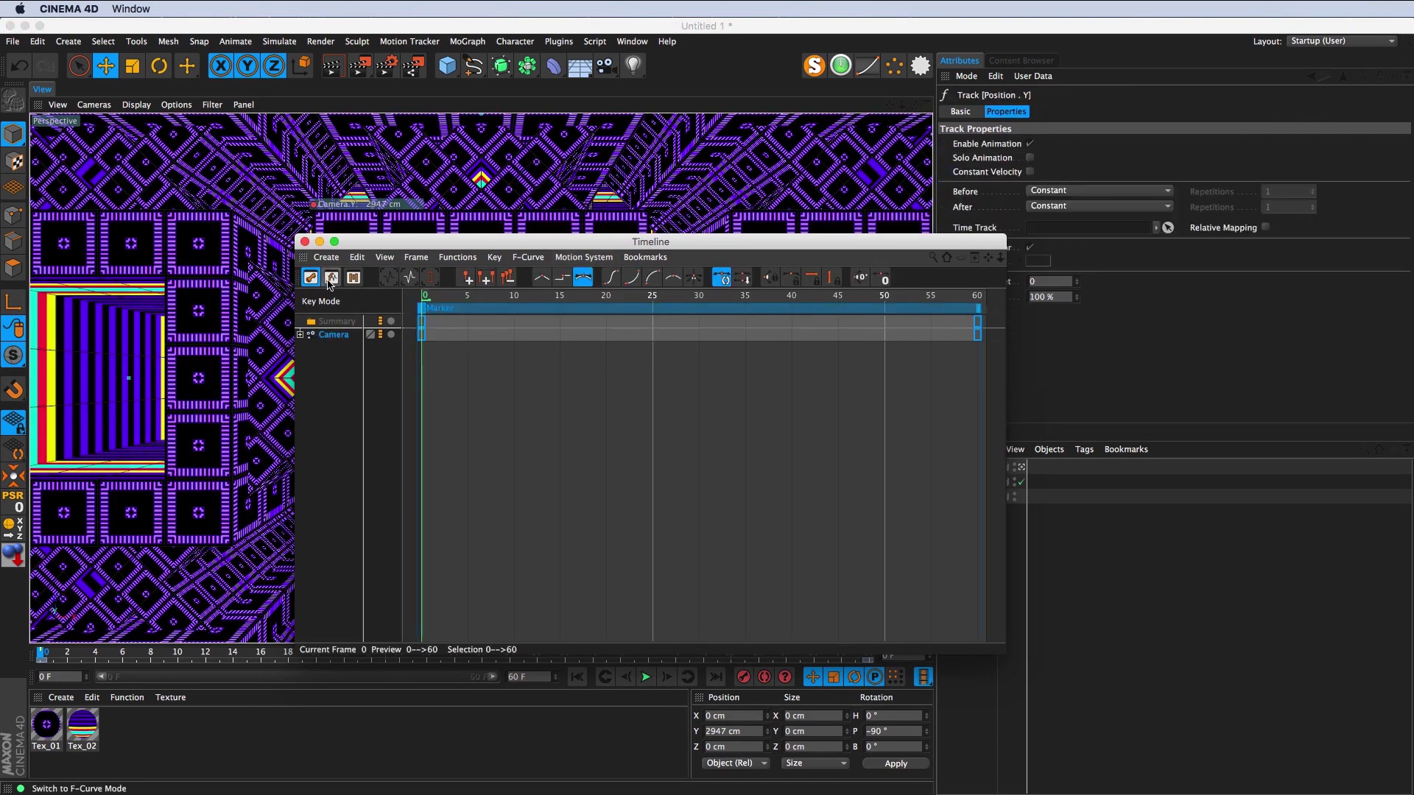
{"action": "left_click", "coordinate": [331, 277]}
{"action": "left_click", "coordinate": [343, 326]}
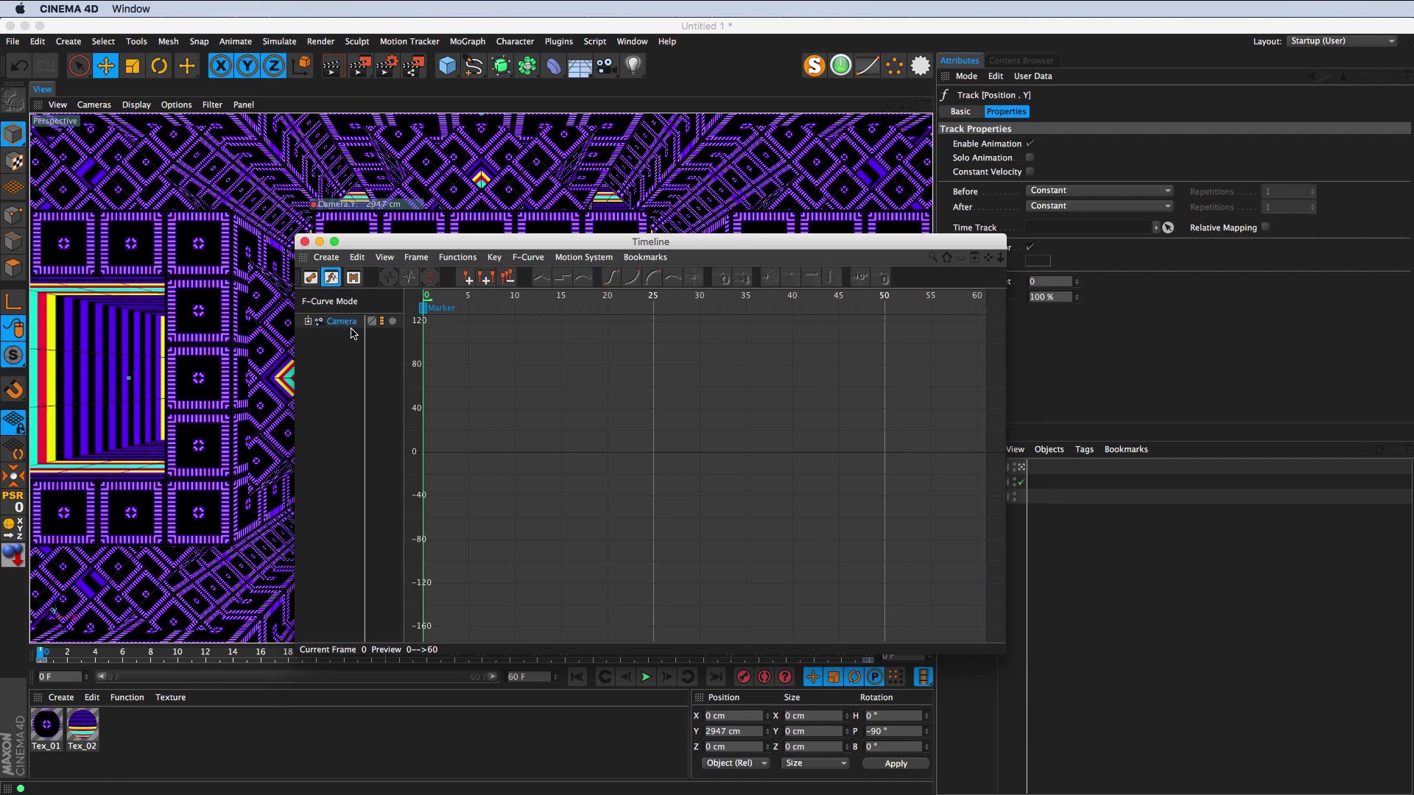
{"action": "left_click", "coordinate": [308, 321]}
{"action": "left_click", "coordinate": [316, 335]}
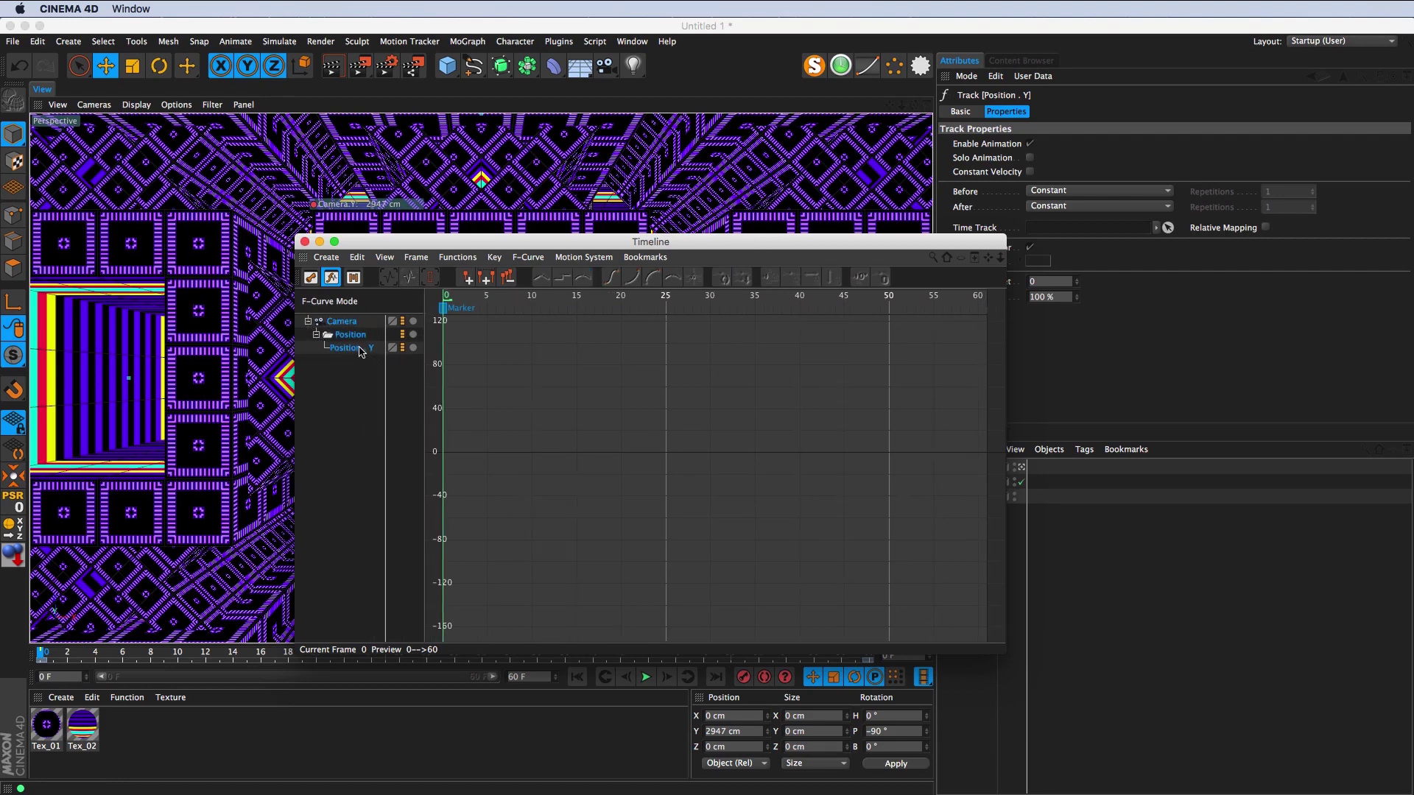
{"action": "key", "text": "h"}
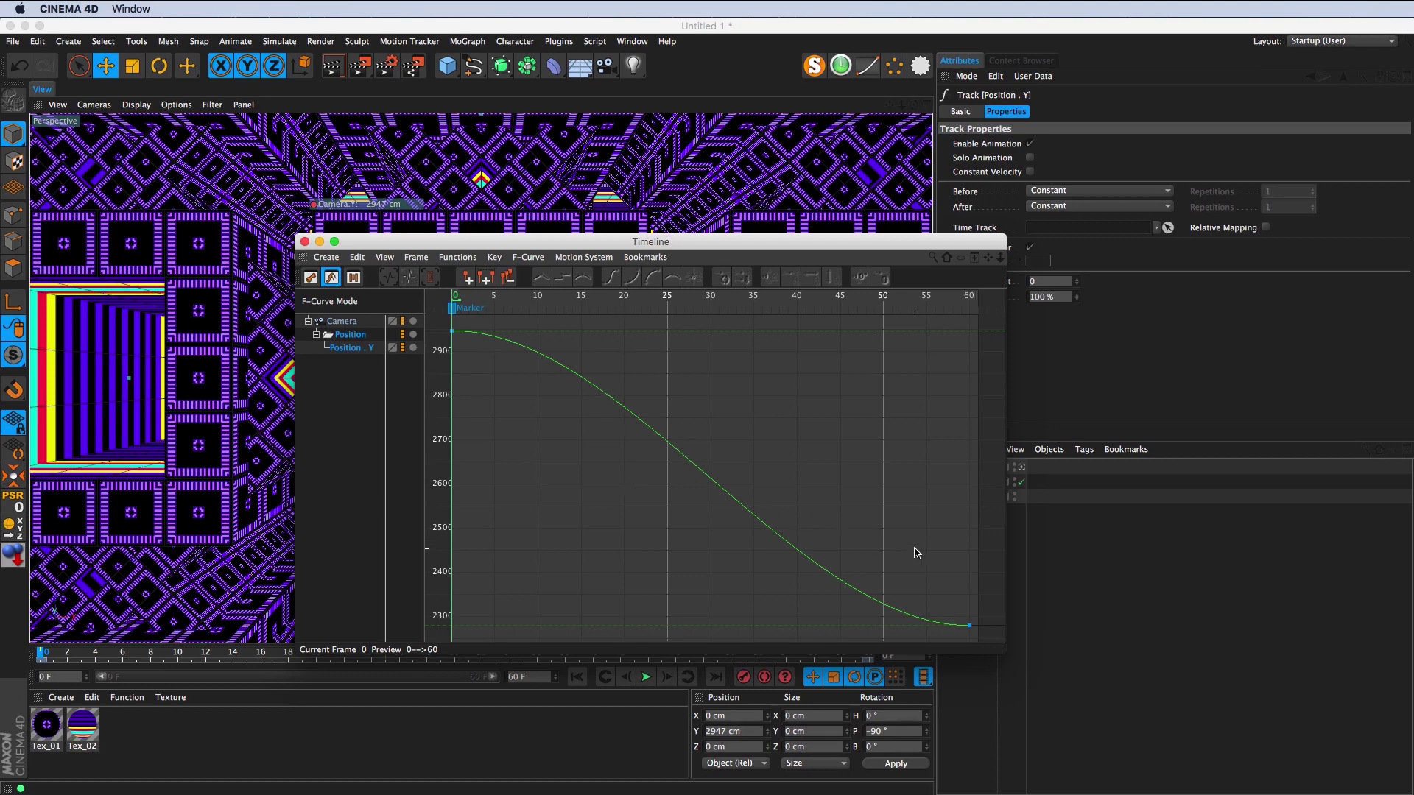
Step: Make both Position . Y keys Linear, preview the move, and close the Timeline
{"action": "scroll", "coordinate": [950, 530], "scroll_direction": "down", "scroll_amount": 5}
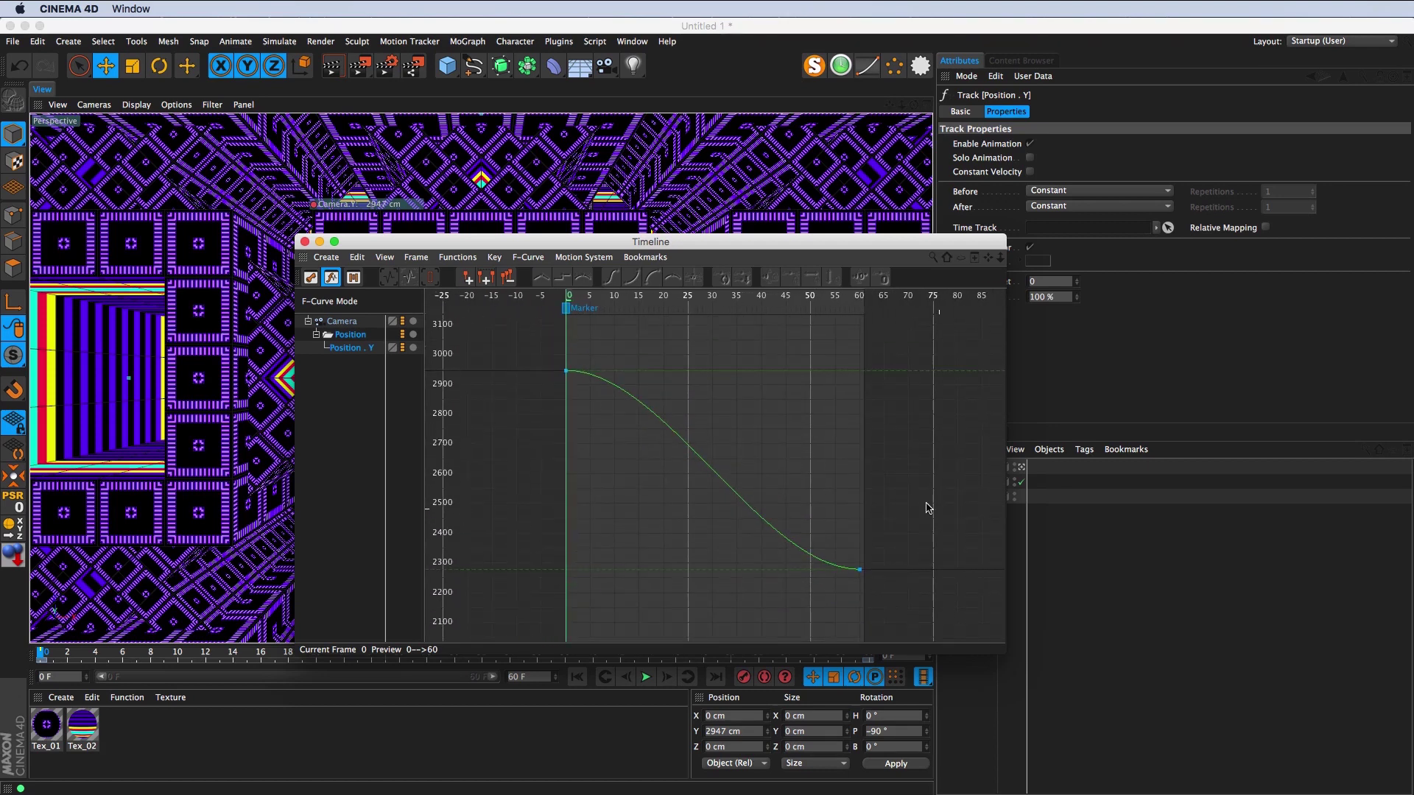
{"action": "left_click_drag", "start_coordinate": [553, 344], "coordinate": [855, 600]}
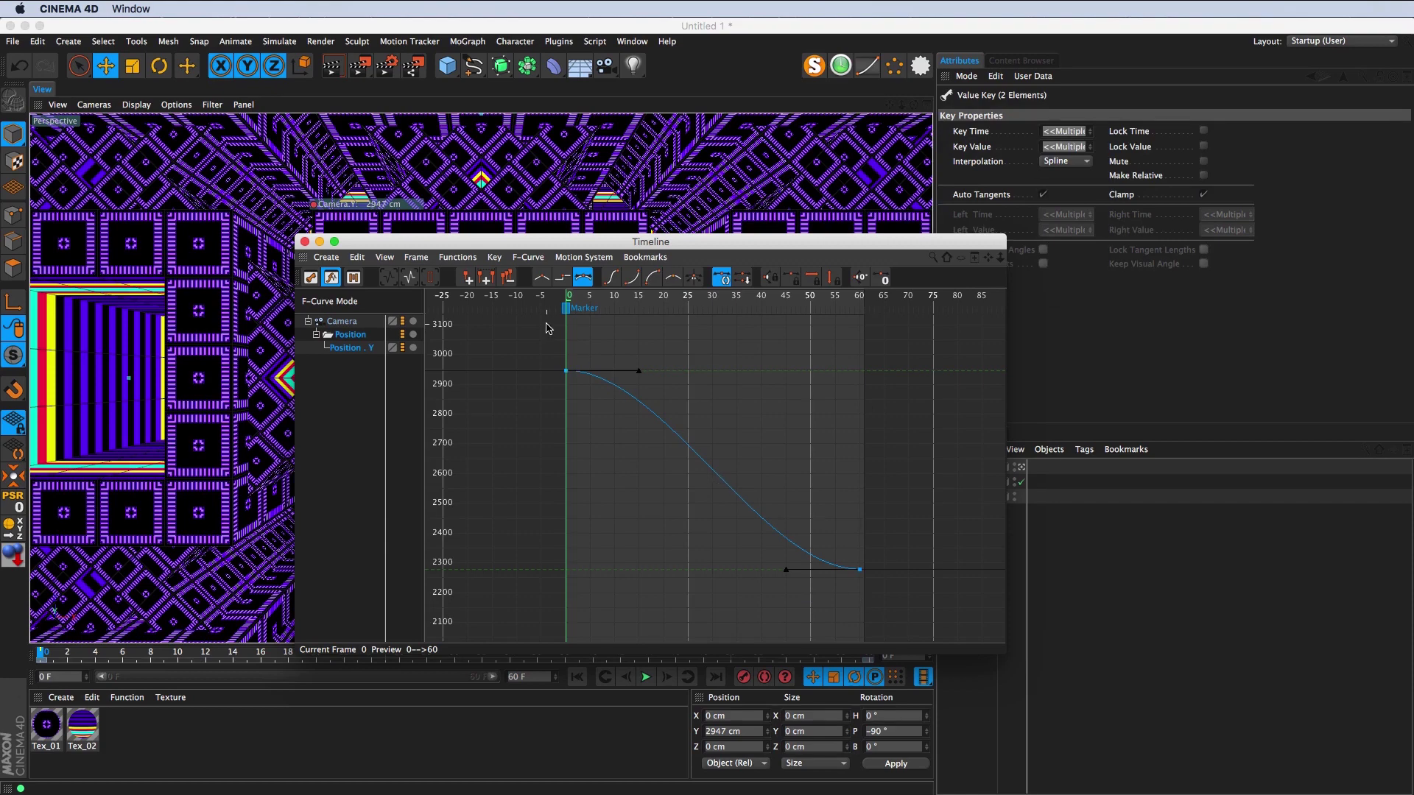
{"action": "left_click", "coordinate": [544, 280]}
{"action": "left_click_drag", "start_coordinate": [674, 314], "coordinate": [458, 301]}
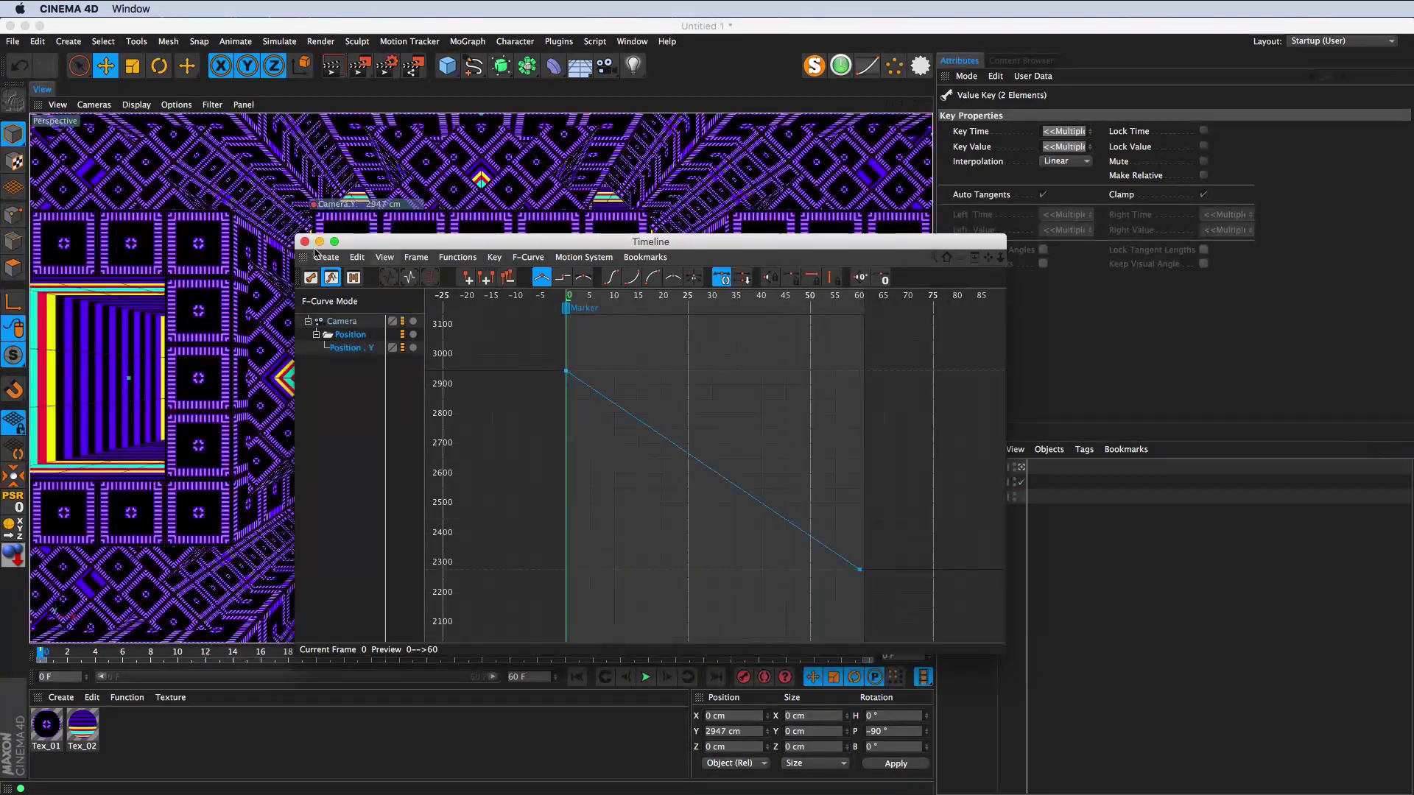
{"action": "left_click", "coordinate": [305, 242]}
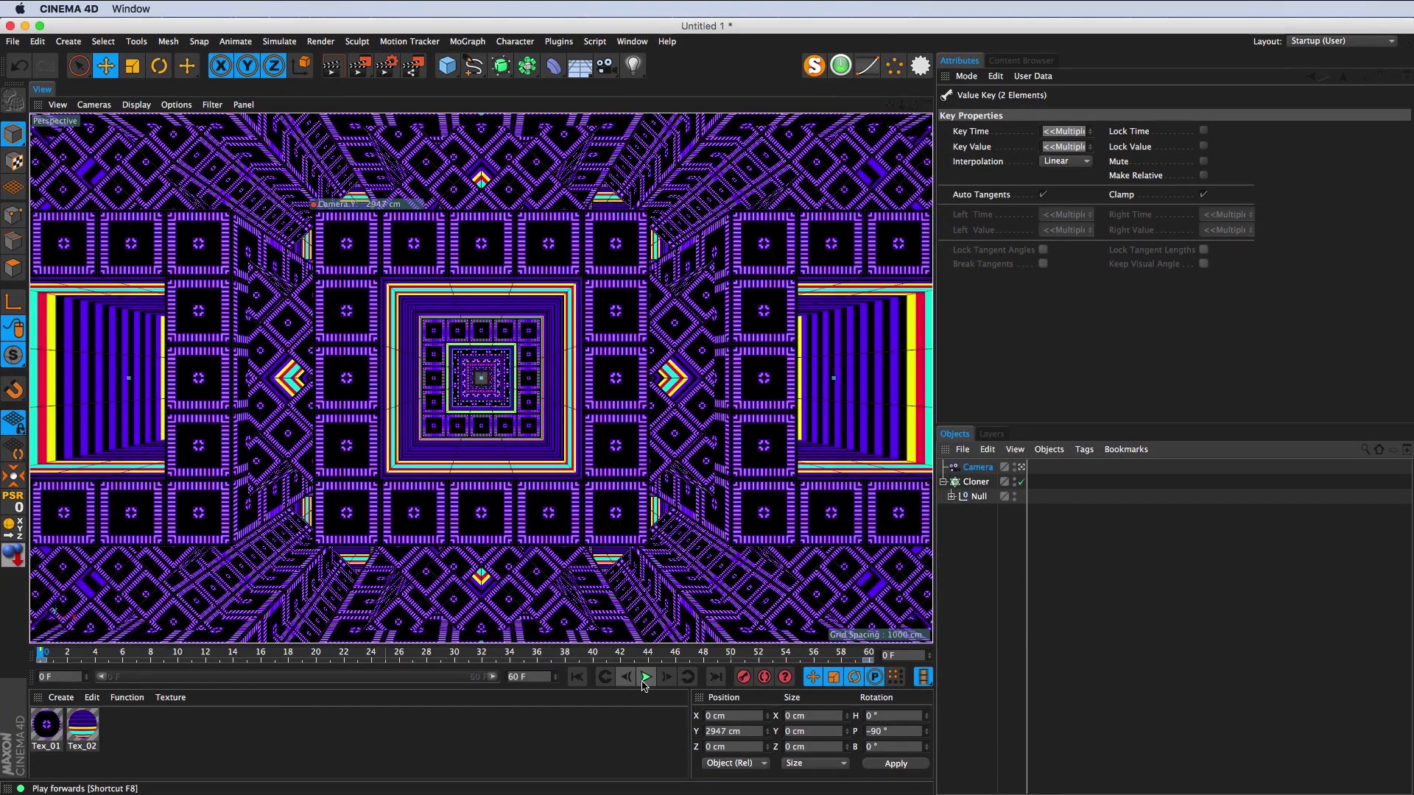
Step: Play the flythrough, then check the camera at frames 0 and 60
{"action": "left_click", "coordinate": [644, 678]}
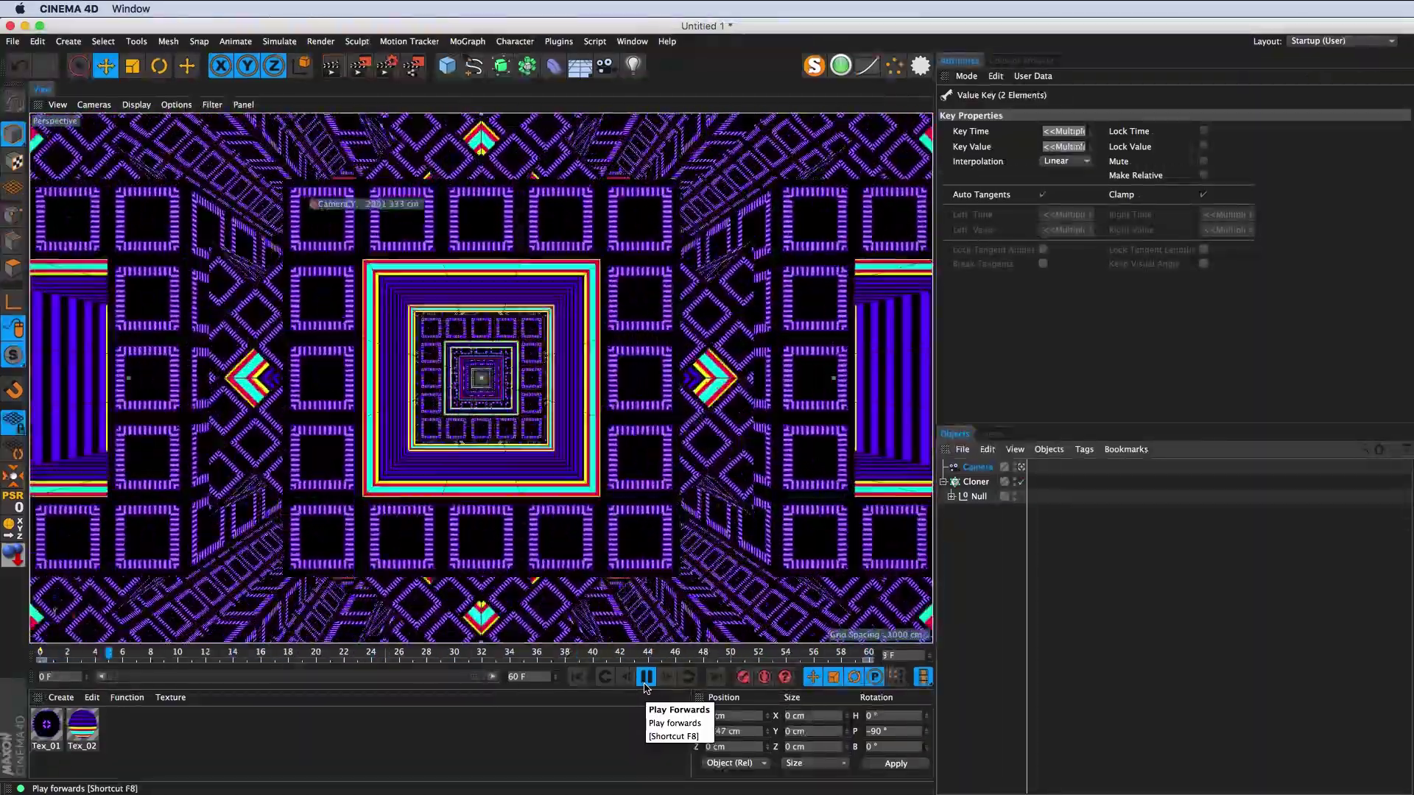
{"action": "left_click", "coordinate": [645, 677]}
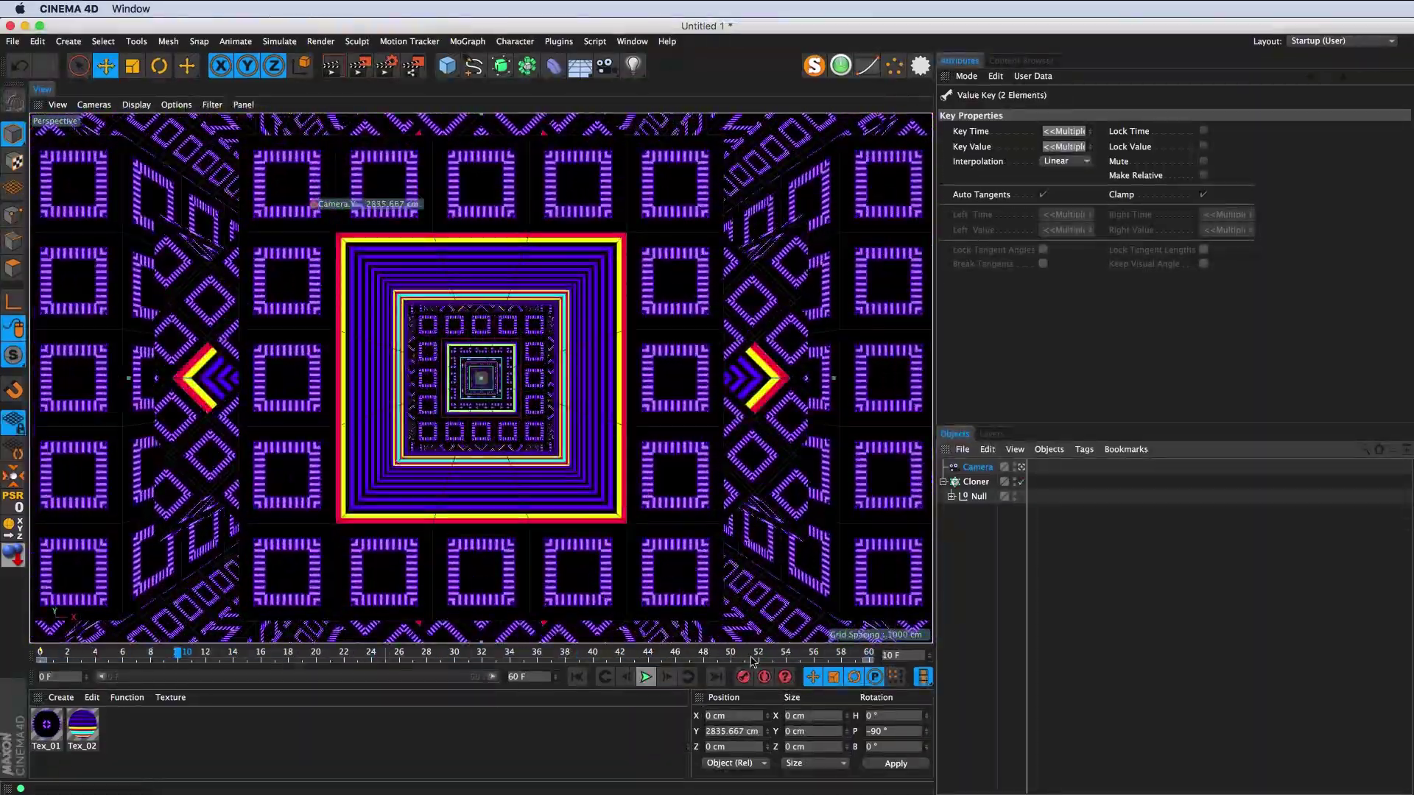
{"action": "mouse_move", "coordinate": [760, 653]}
{"action": "left_mouse_down"}
{"action": "mouse_move", "coordinate": [72, 635]}
{"action": "mouse_move", "coordinate": [883, 653]}
{"action": "left_mouse_up"}
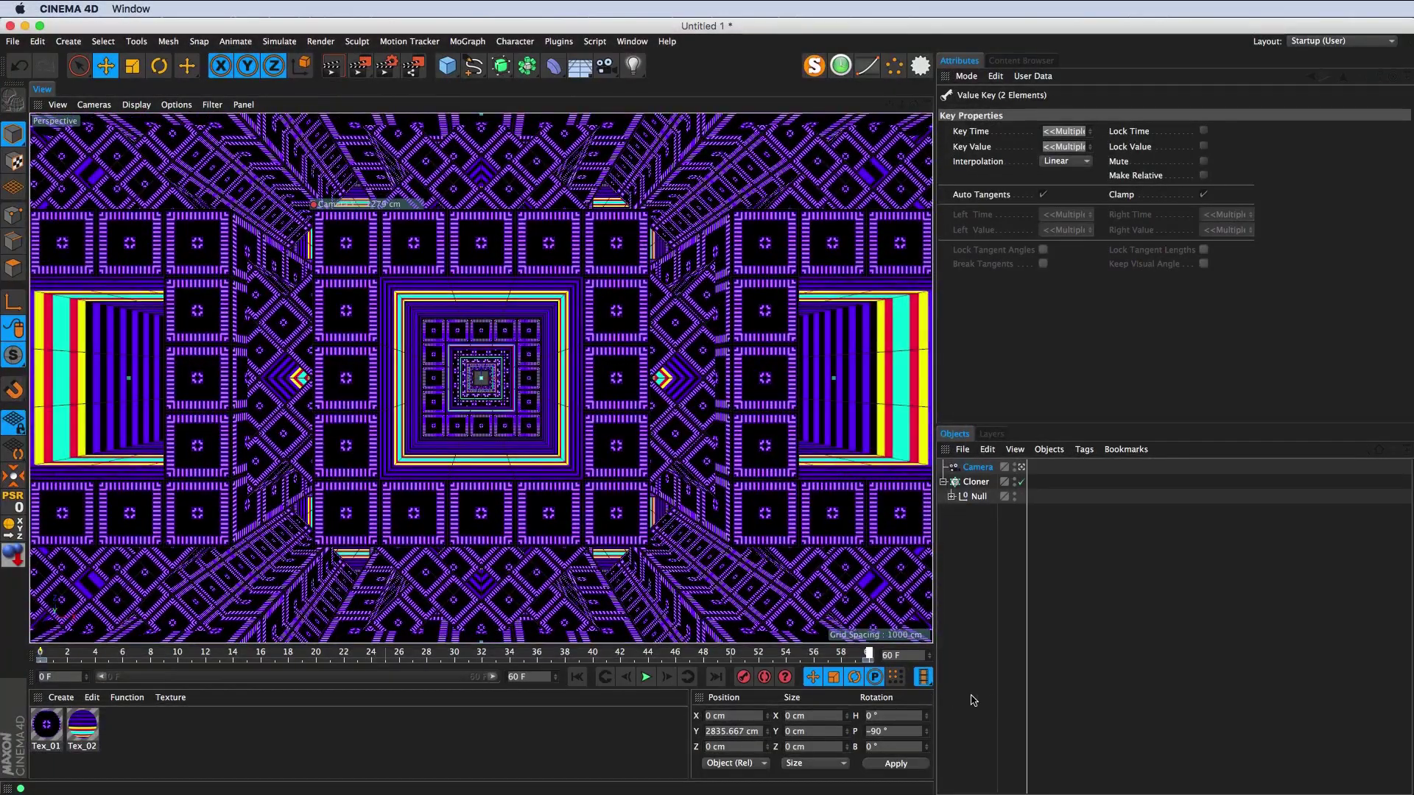
{"action": "left_click", "coordinate": [42, 652]}
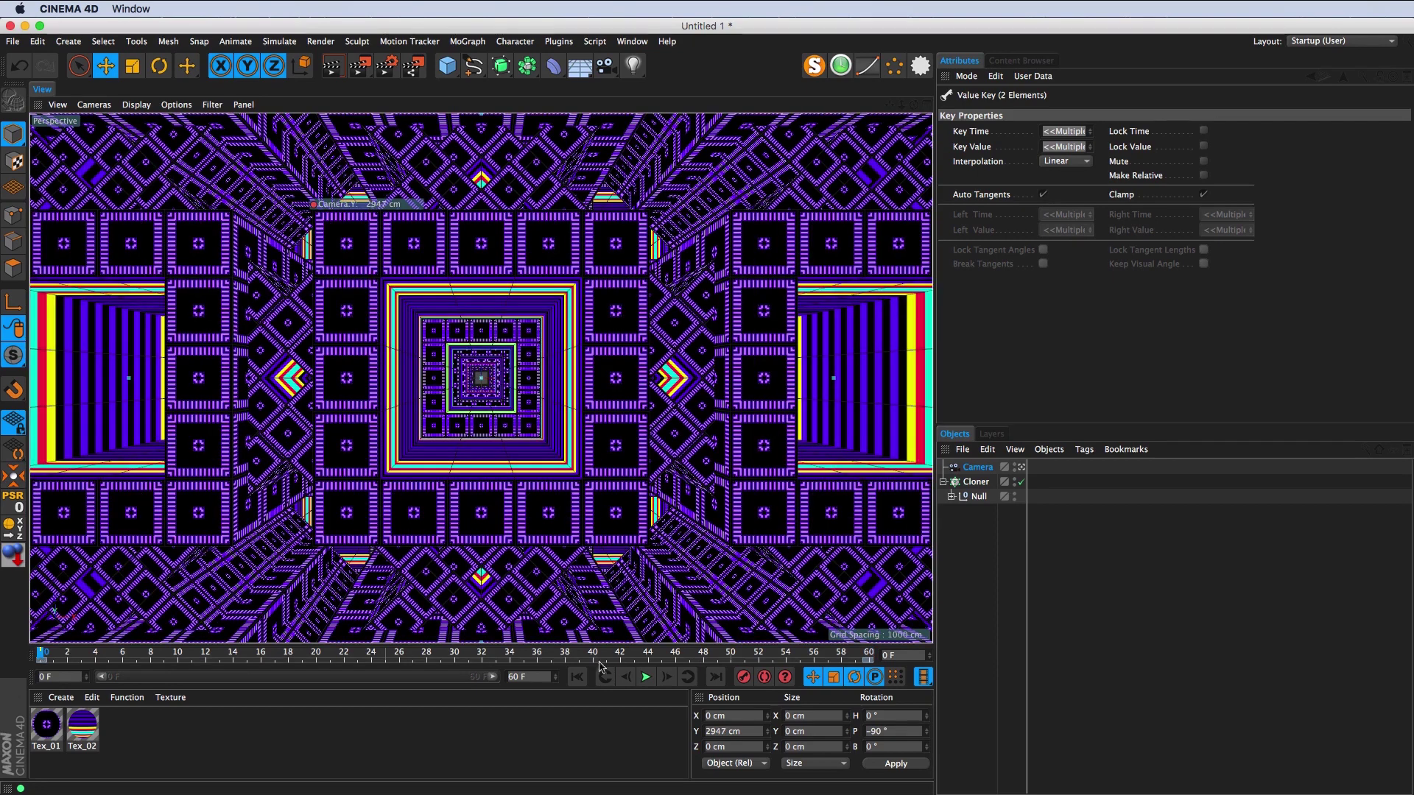
{"action": "left_click", "coordinate": [870, 654]}
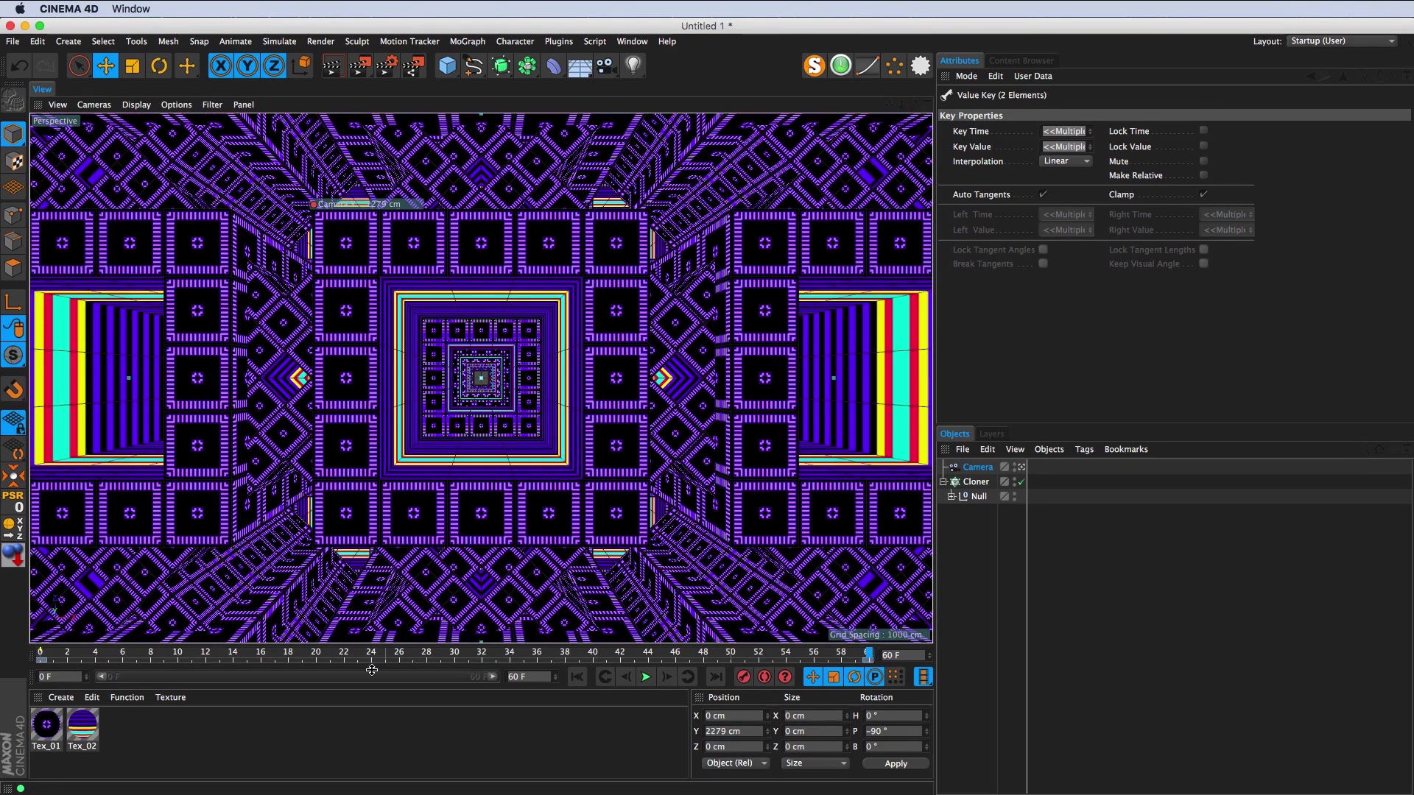
{"action": "left_click", "coordinate": [41, 654]}
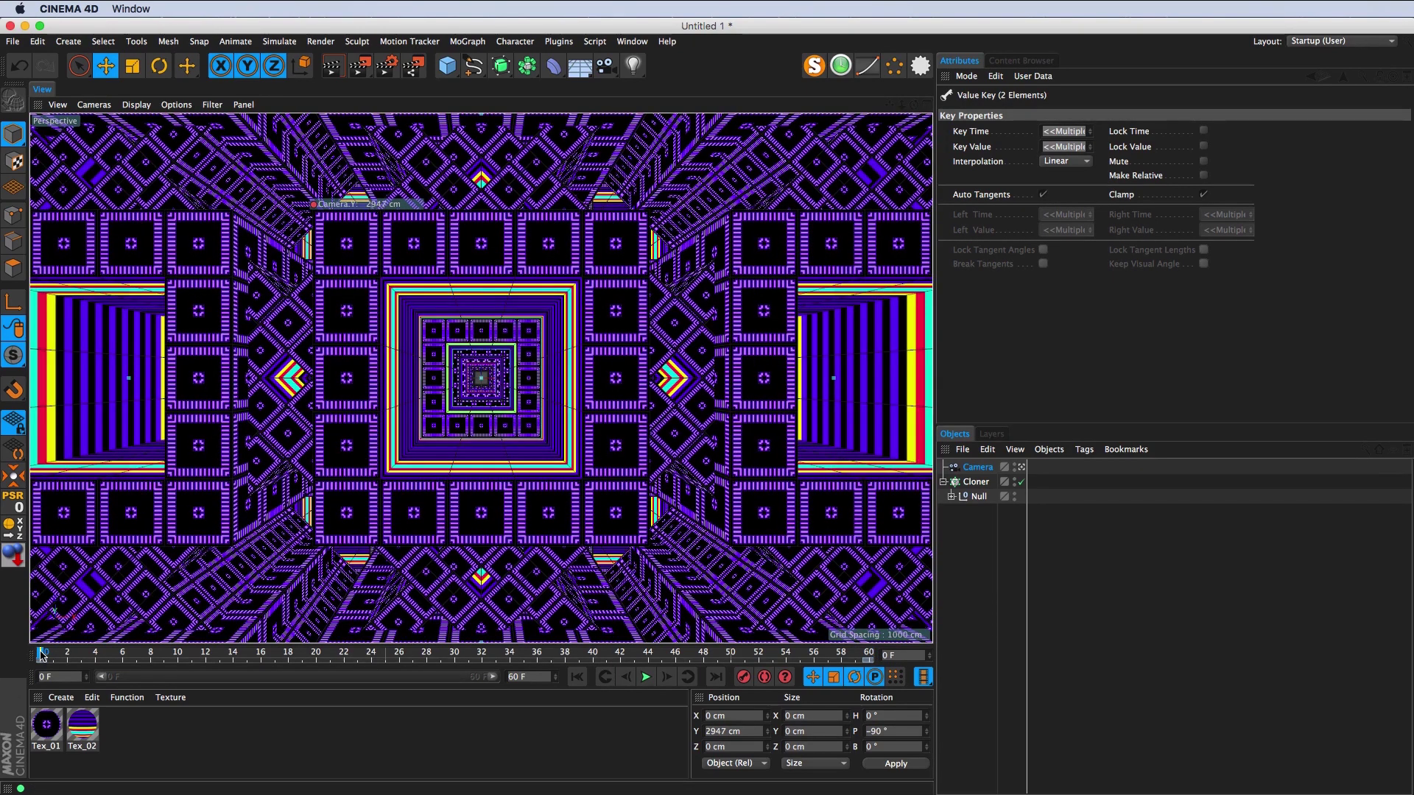
{"action": "left_click", "coordinate": [870, 654]}
{"action": "type", "text": "55"}
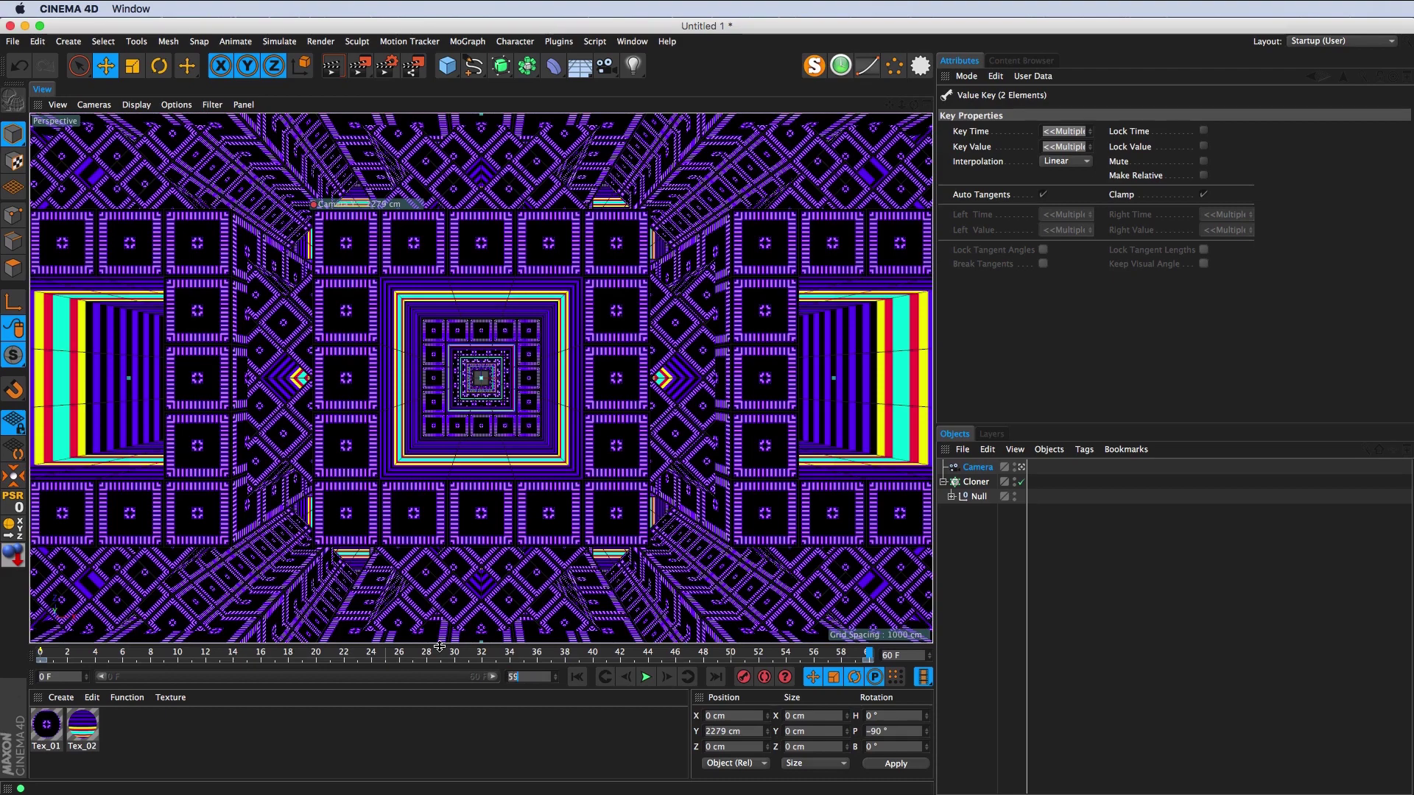
Step: Rewind from frame 59 to frame 0 and replay, pausing at frame 54
{"action": "key", "text": "Return"}
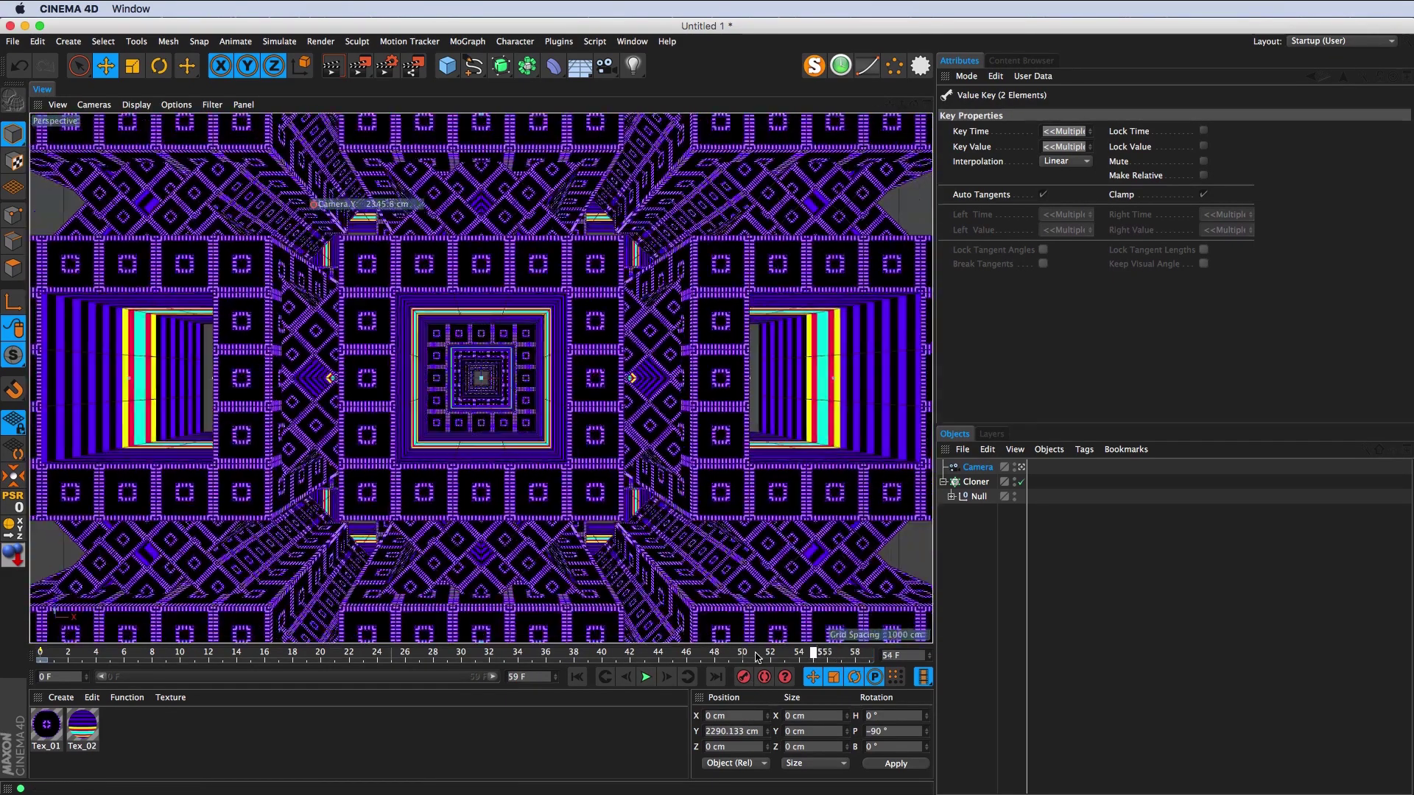
{"action": "left_click_drag", "start_coordinate": [841, 656], "coordinate": [41, 653]}
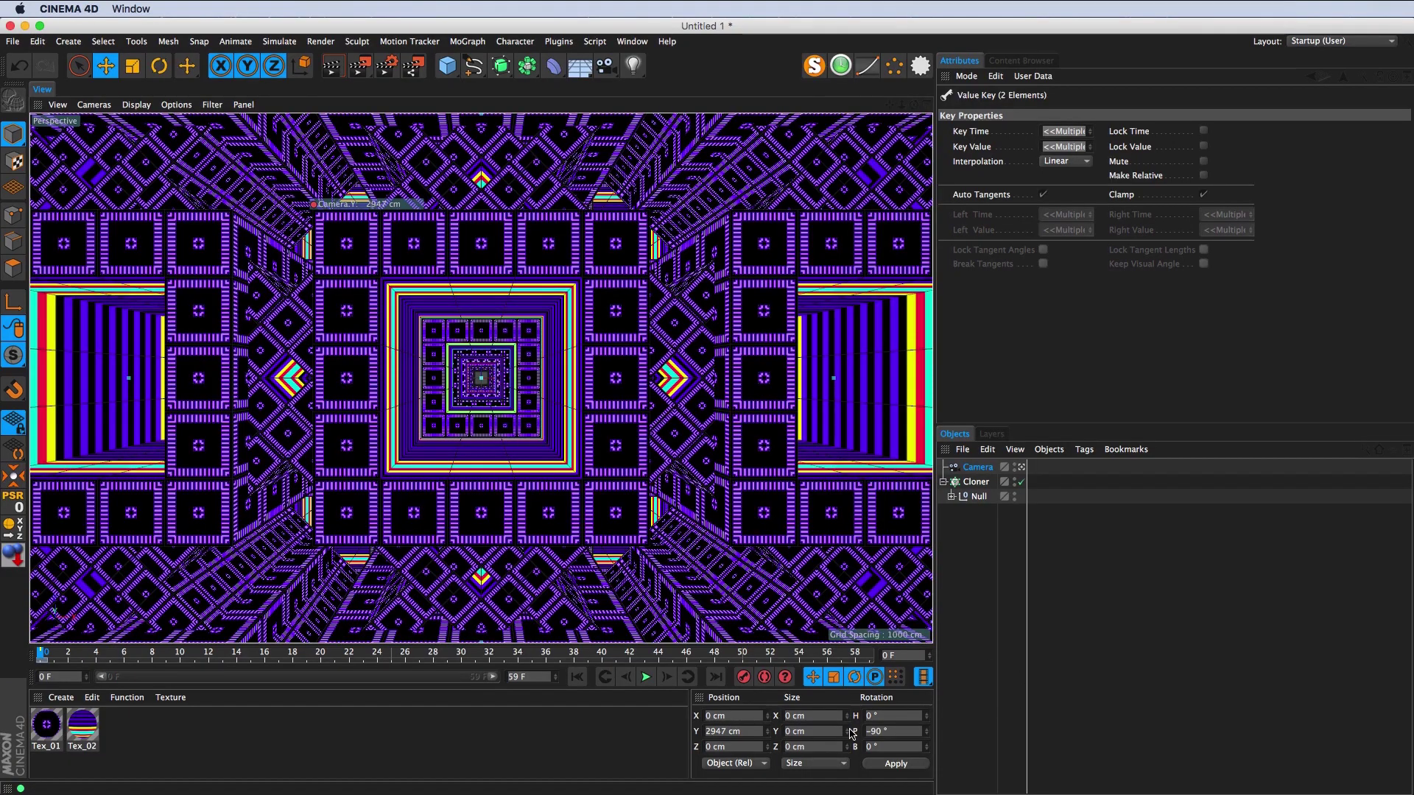
{"action": "left_click", "coordinate": [647, 677]}
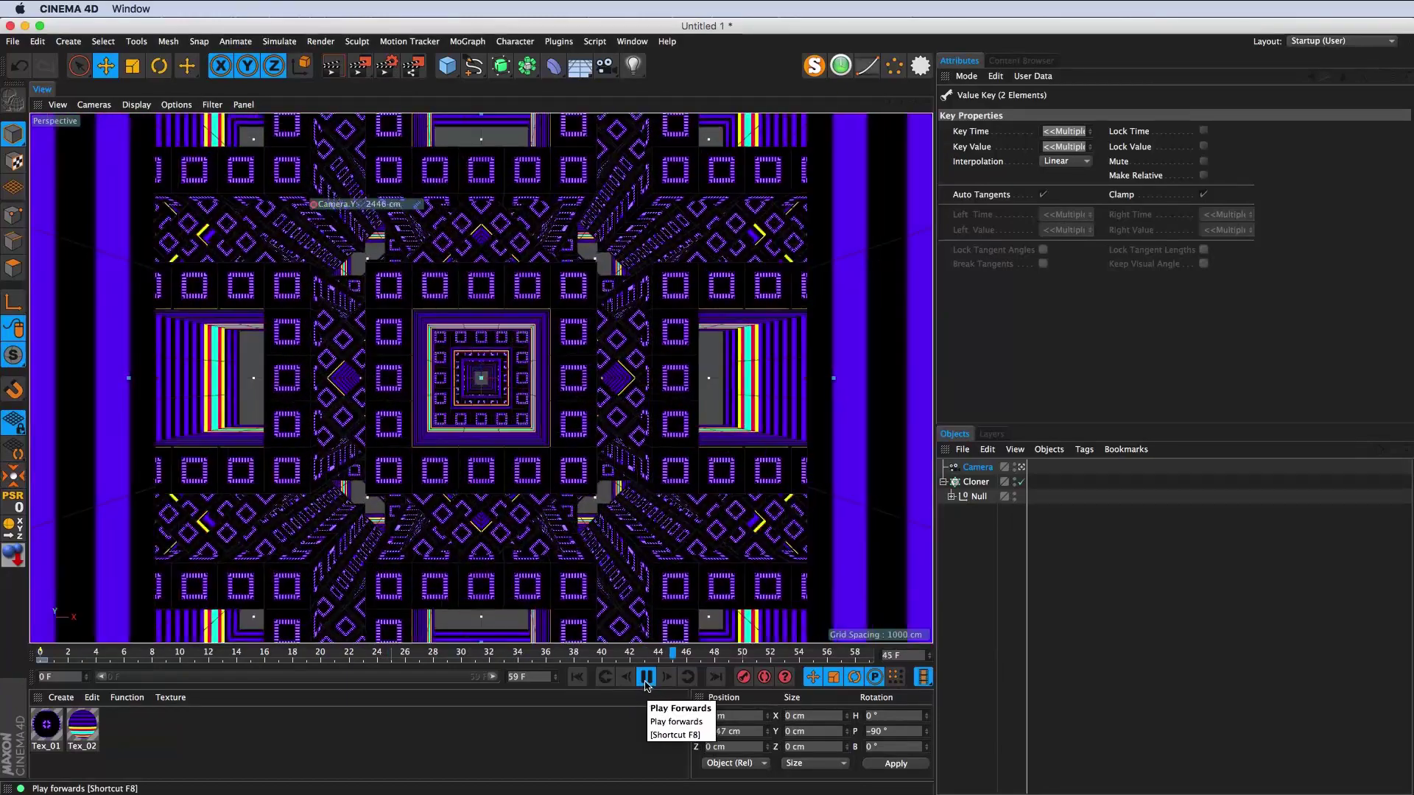
{"action": "left_click", "coordinate": [645, 684]}
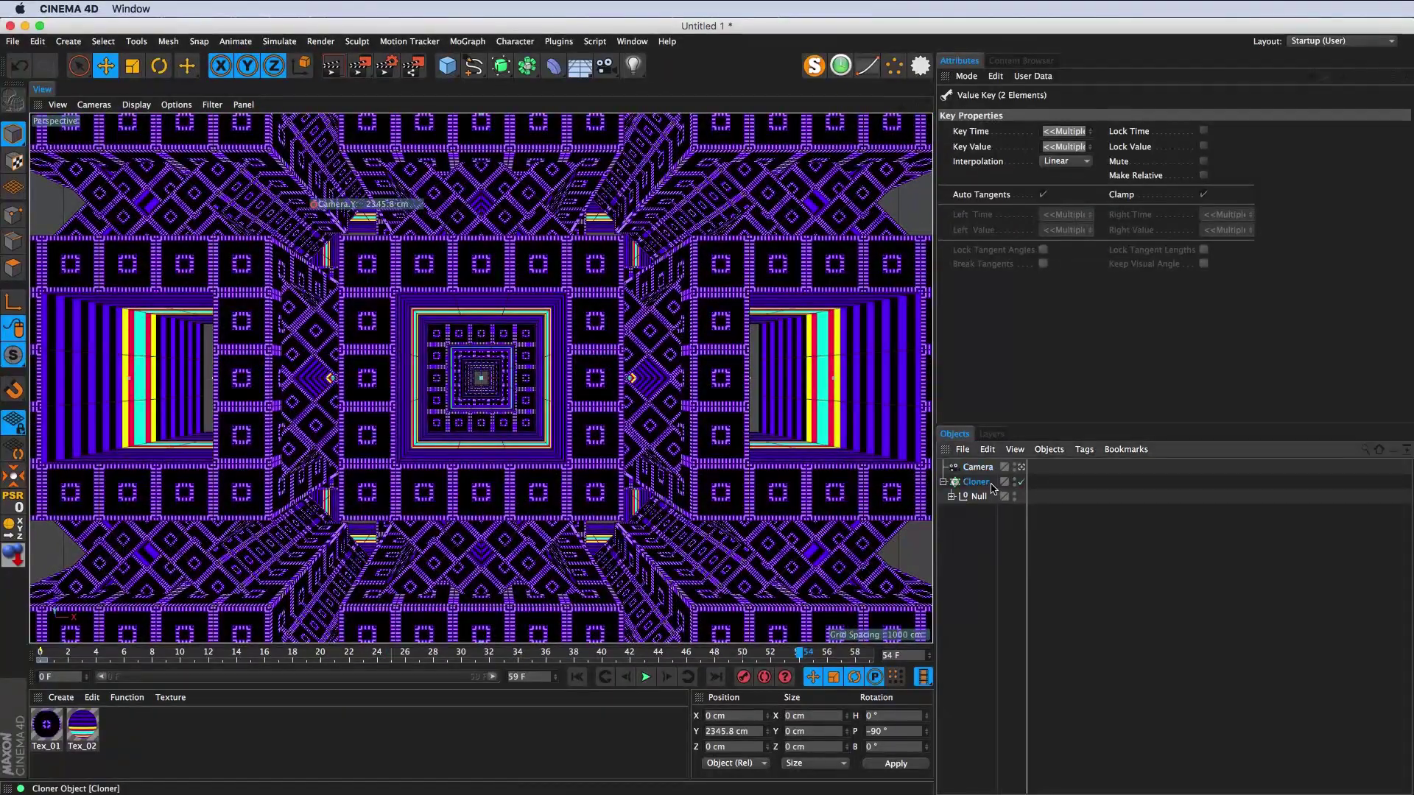
Step: Try a Cloner Count Y of 12, undo back to 10, and replay the flythrough
{"action": "left_click", "coordinate": [976, 481]}
{"action": "double_click", "coordinate": [1044, 211]}
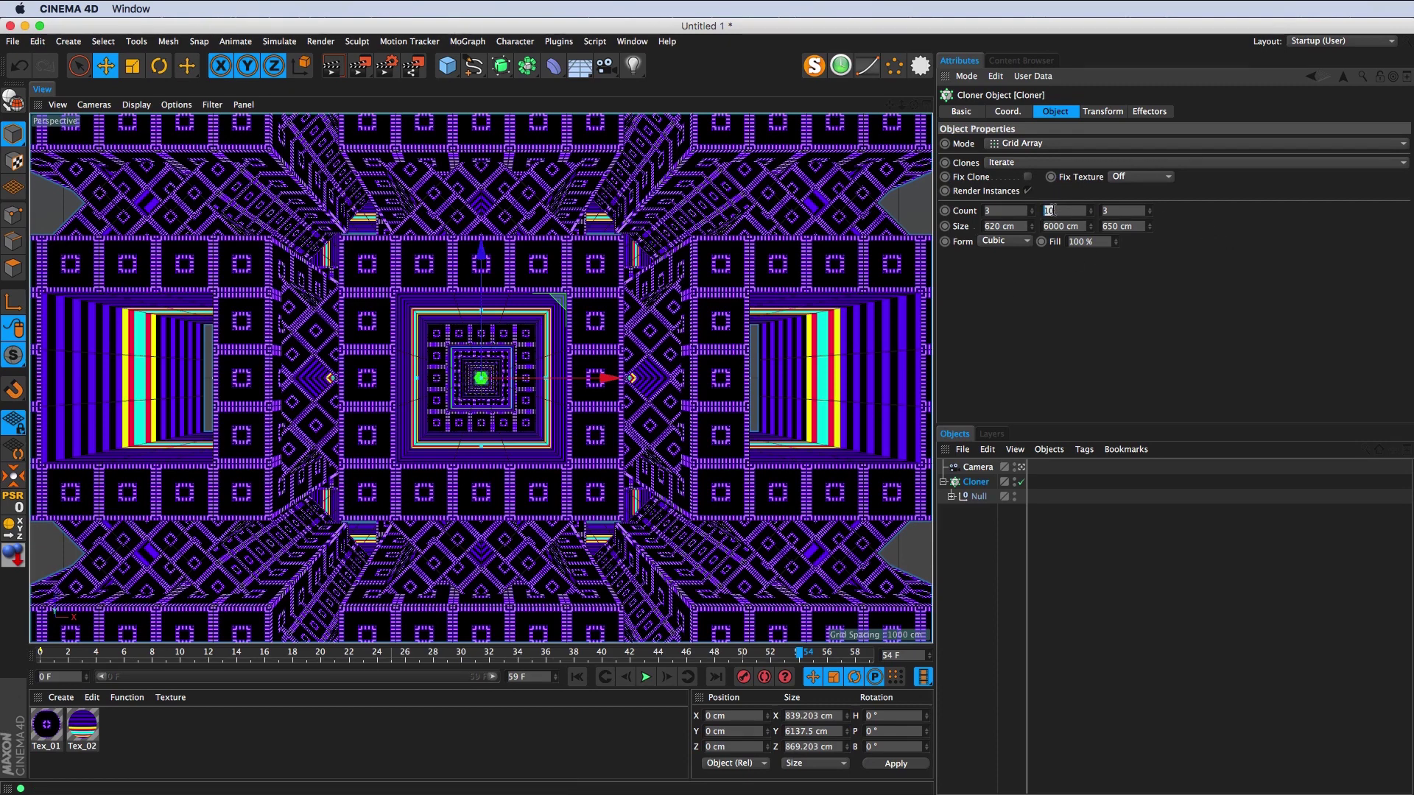
{"action": "type", "text": "12"}
{"action": "key", "text": "Return"}
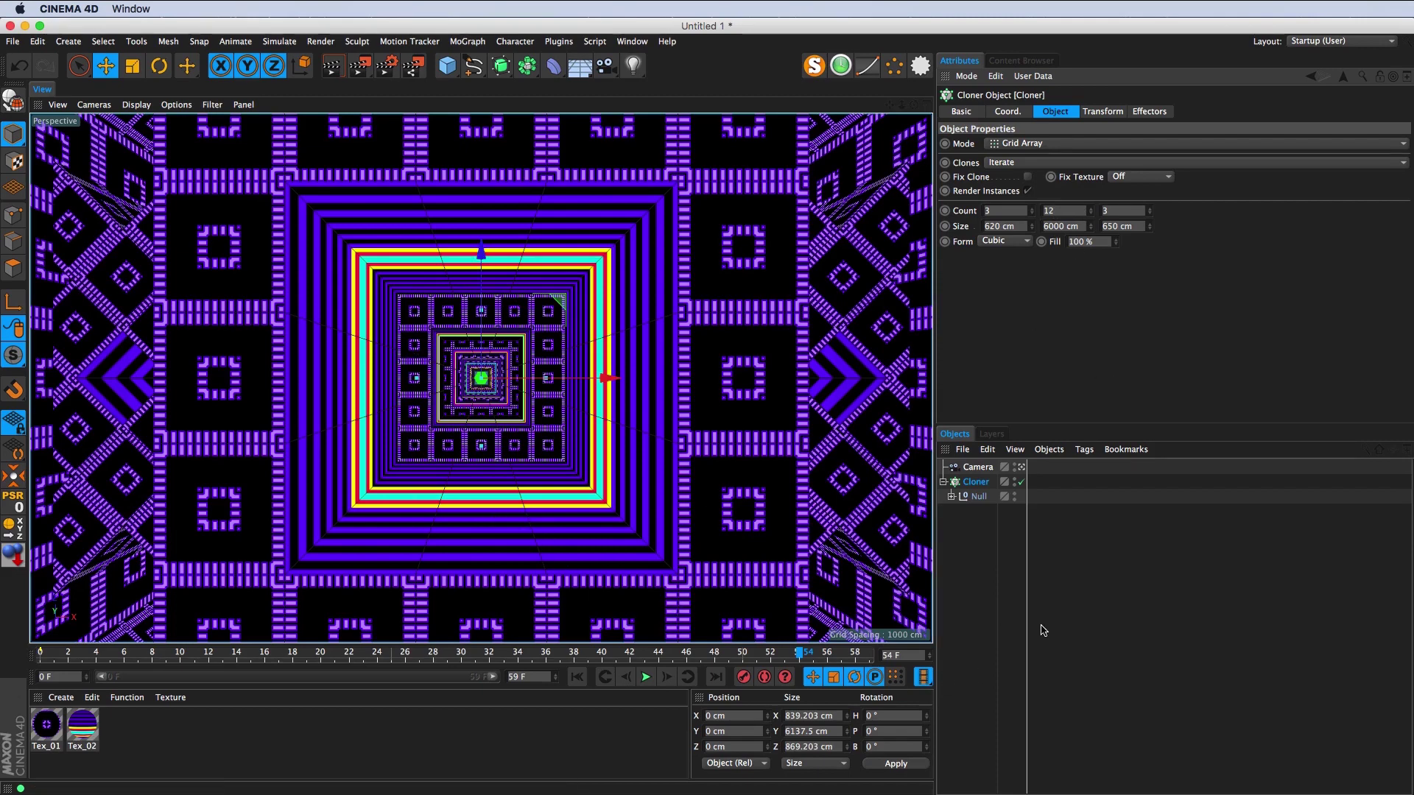
{"action": "key", "text": "ctrl+z"}
{"action": "double_click", "coordinate": [1077, 209]}
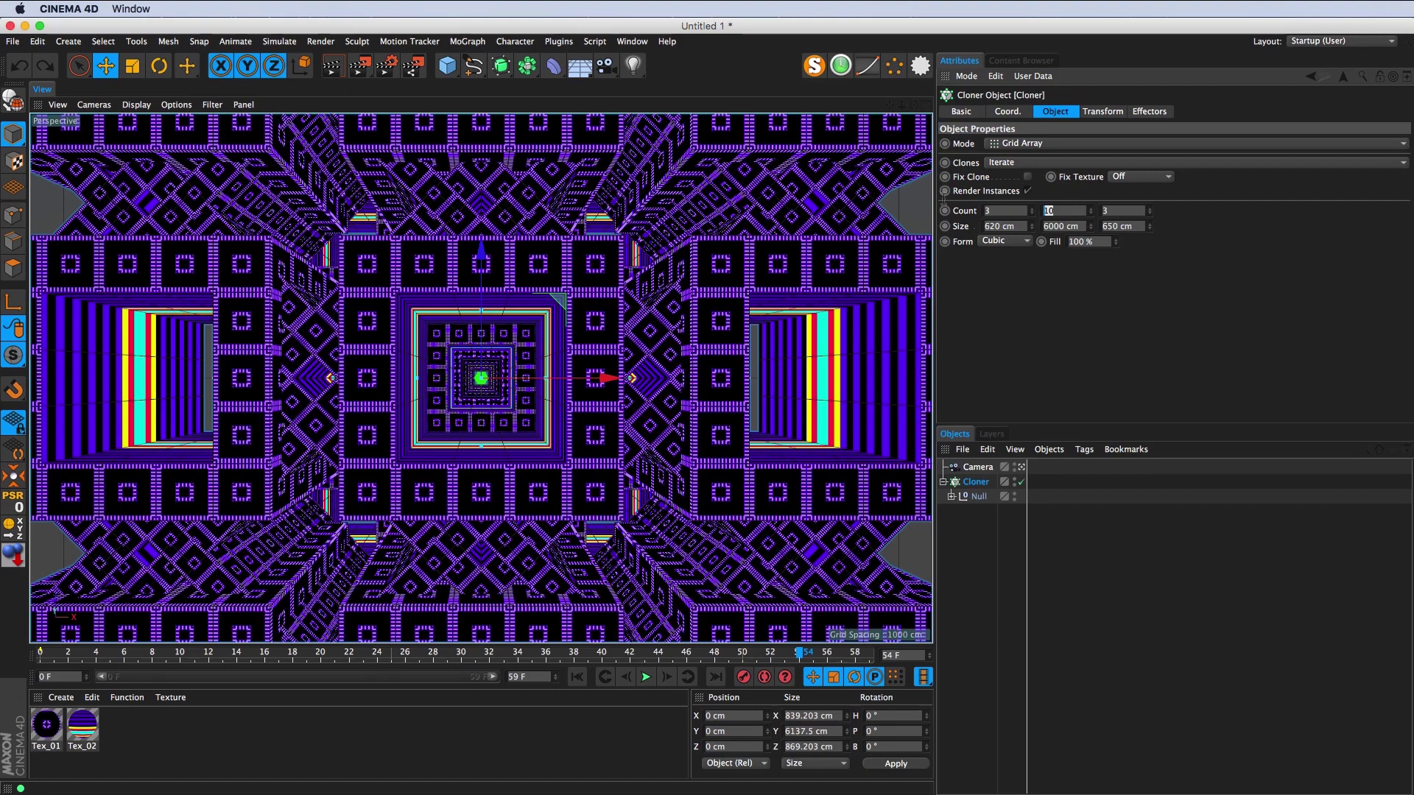
{"action": "left_click", "coordinate": [1050, 597]}
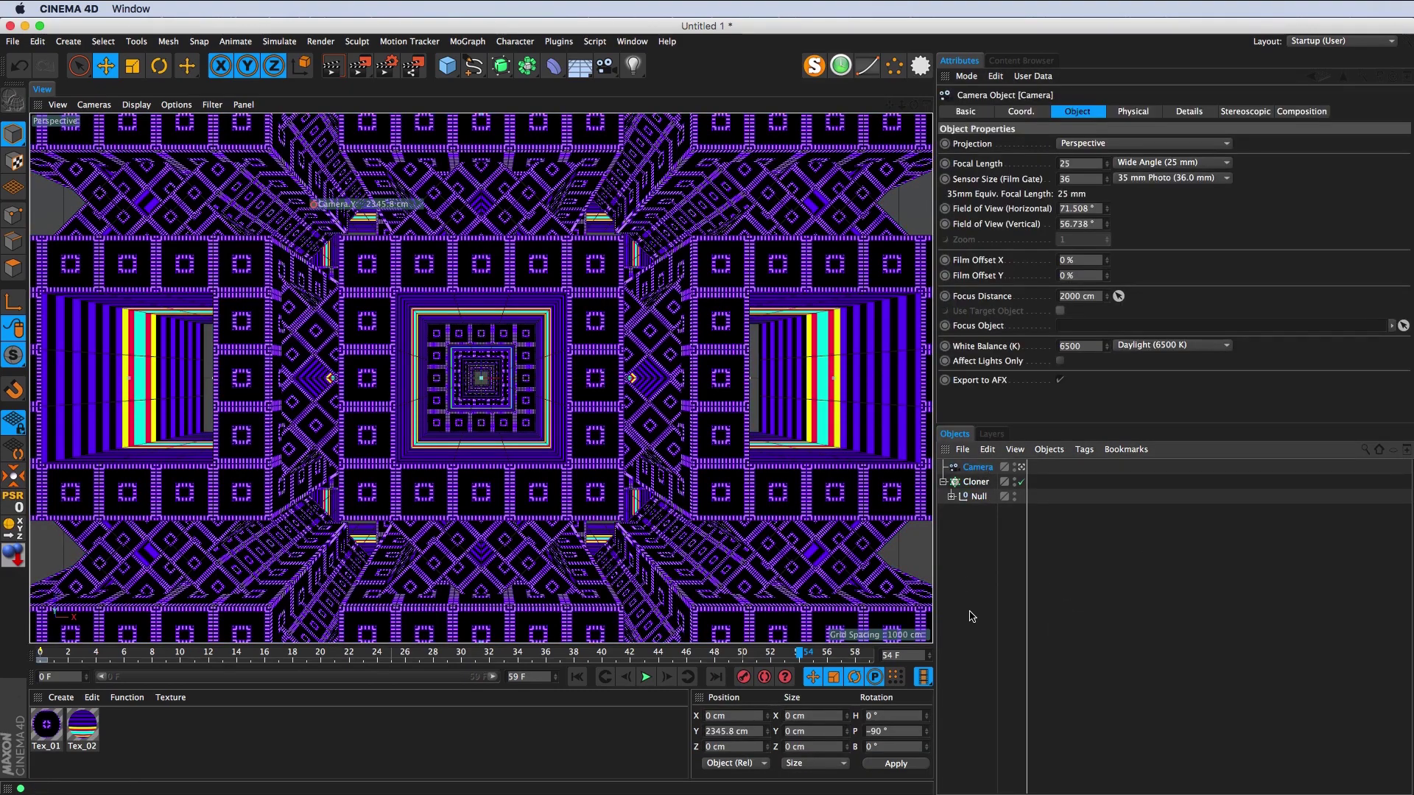
{"action": "left_click", "coordinate": [647, 678]}
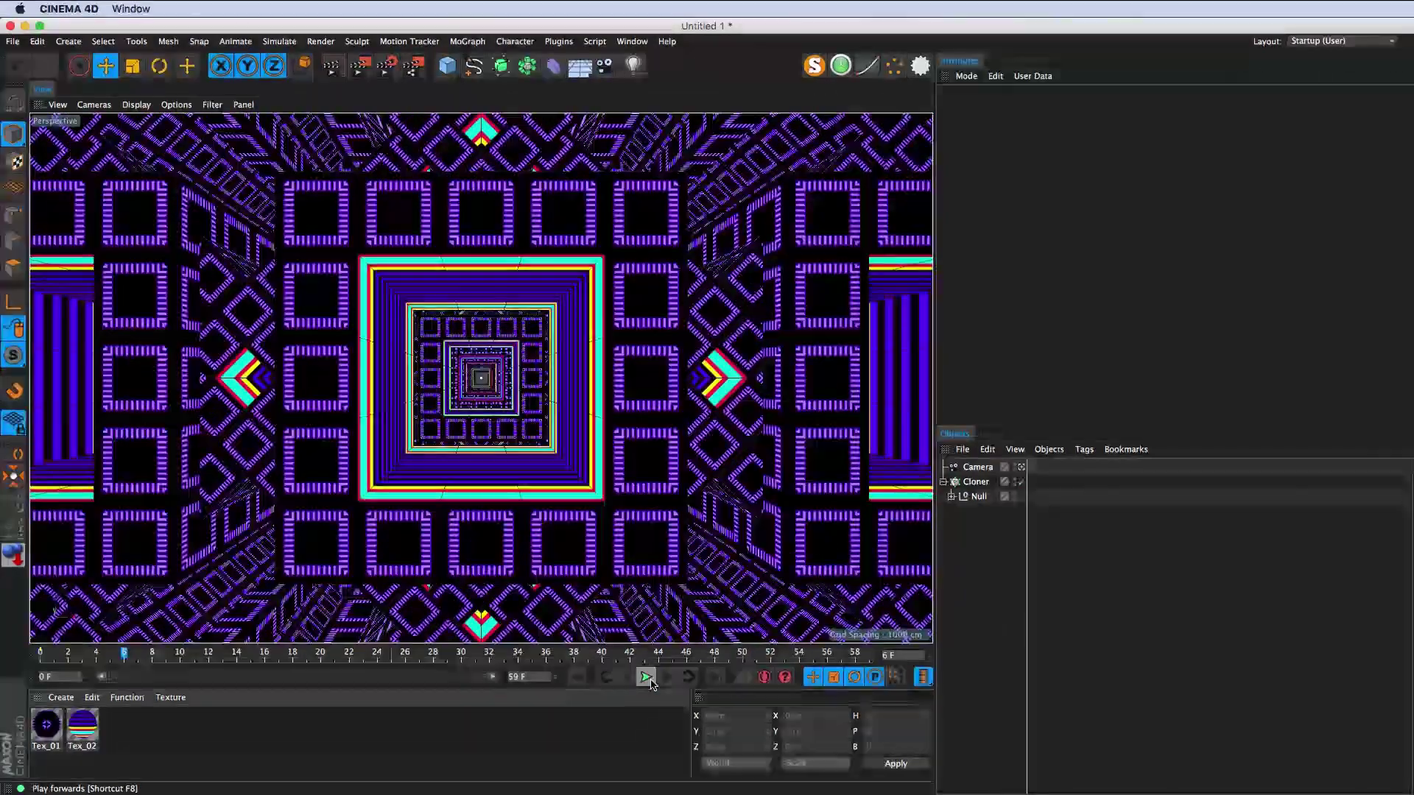
Step: Scrub and replay frames 0–27, return to frame 0, and open Render Settings with Ctrl+B
{"action": "left_click", "coordinate": [648, 678]}
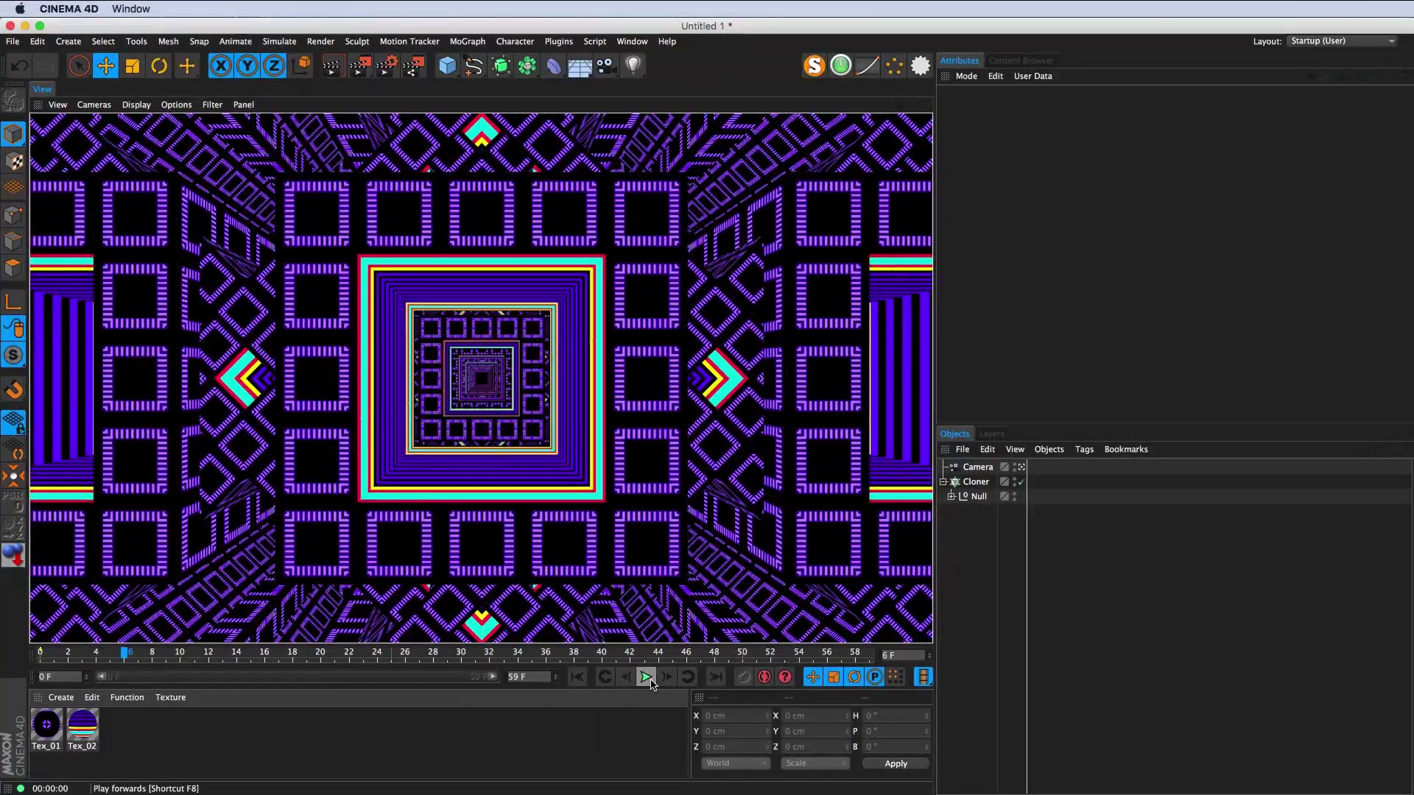
{"action": "left_click_drag", "start_coordinate": [492, 654], "coordinate": [4, 642]}
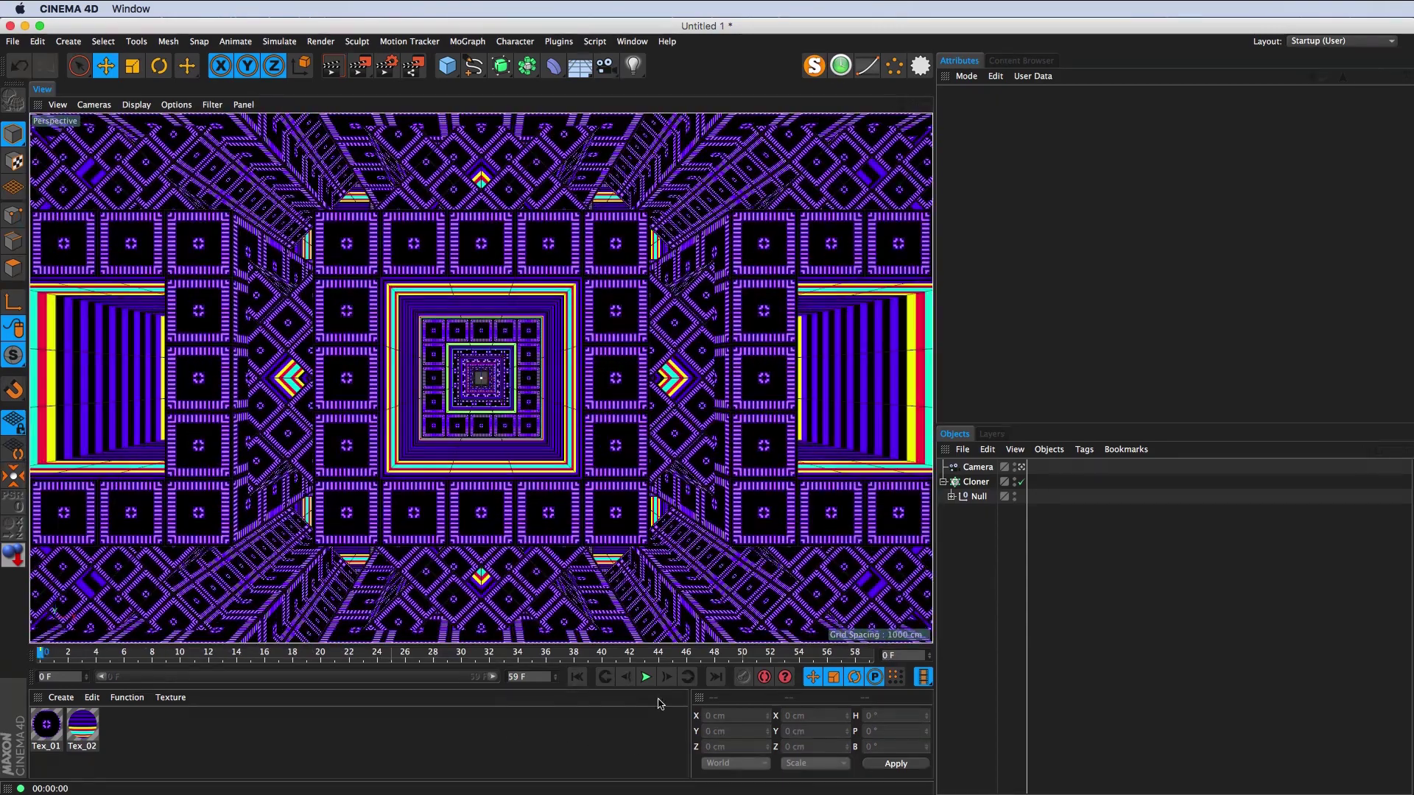
{"action": "left_click", "coordinate": [646, 679]}
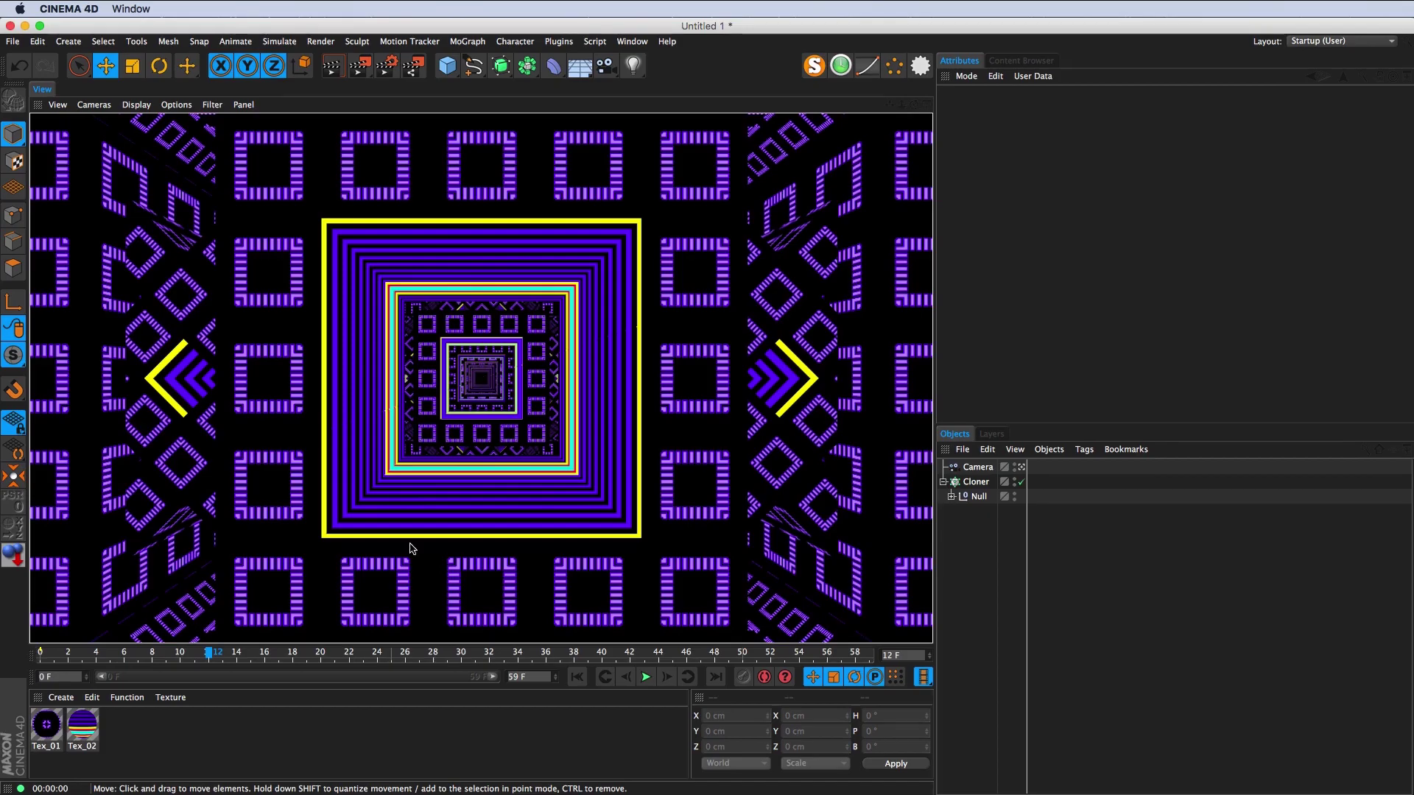
{"action": "left_click_drag", "start_coordinate": [209, 654], "coordinate": [559, 688]}
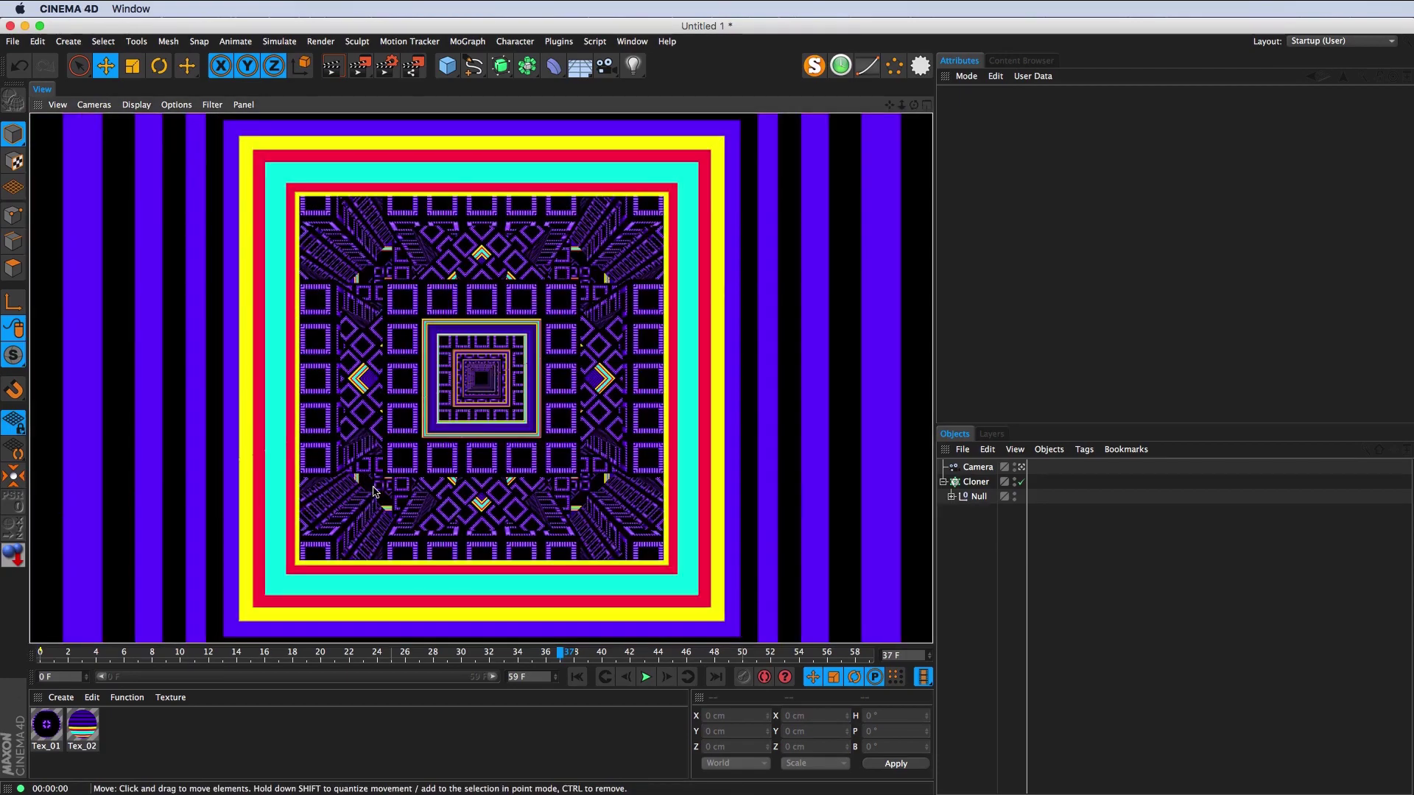
{"action": "left_click_drag", "start_coordinate": [511, 660], "coordinate": [16, 674]}
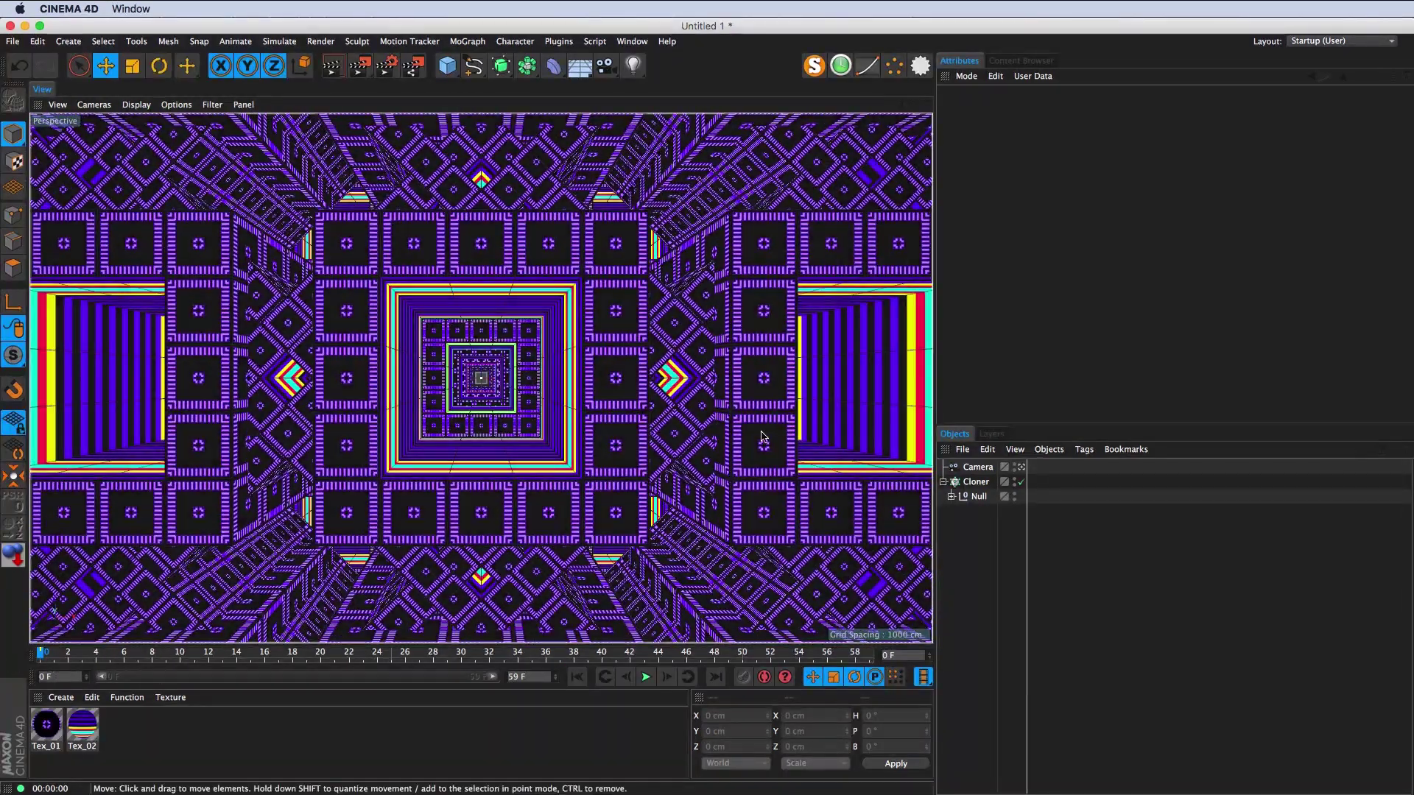
{"action": "key", "text": "ctrl+b"}
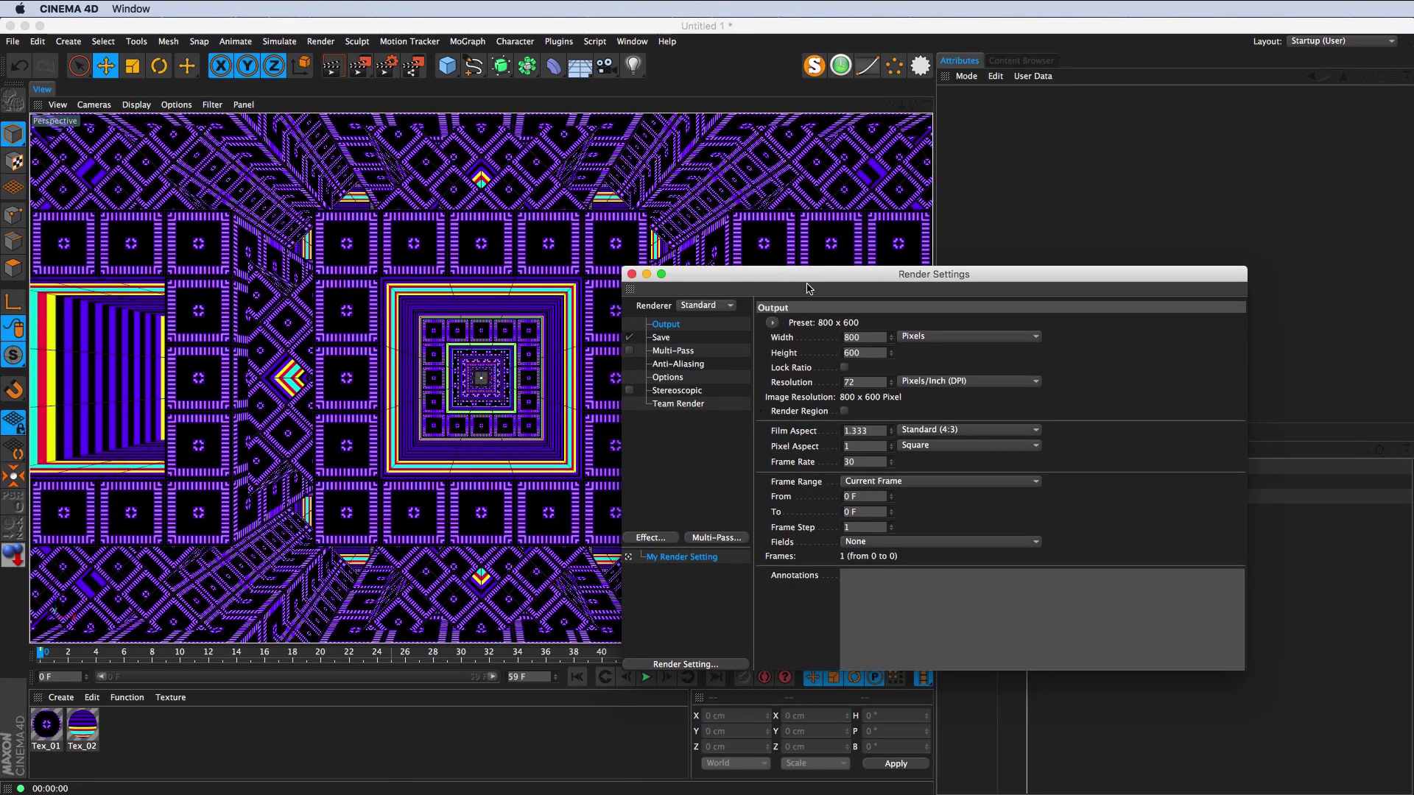
Step: Set the render range to end at 60 F, switching Frame Range to Manual
{"action": "left_click_drag", "start_coordinate": [809, 287], "coordinate": [738, 245]}
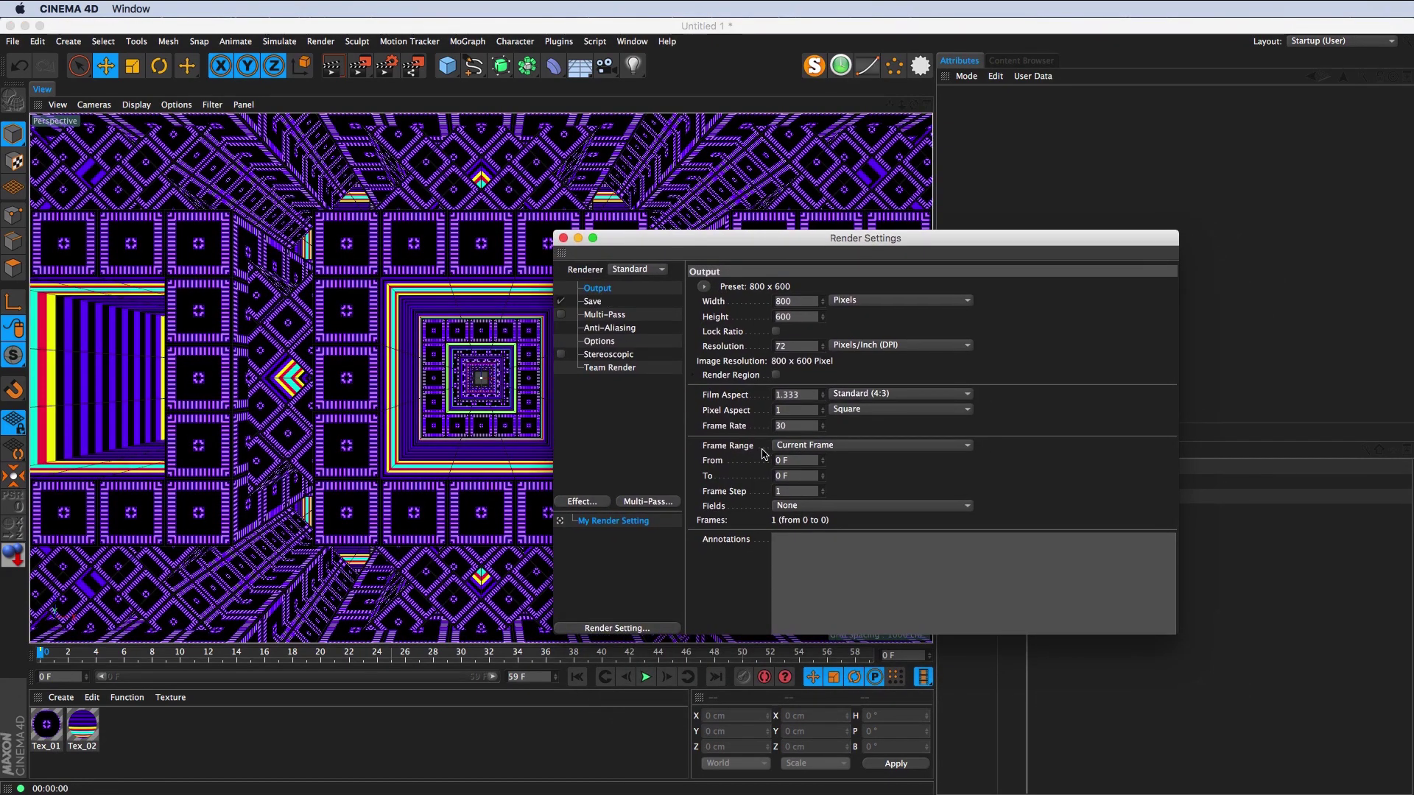
{"action": "key", "text": "Tab"}
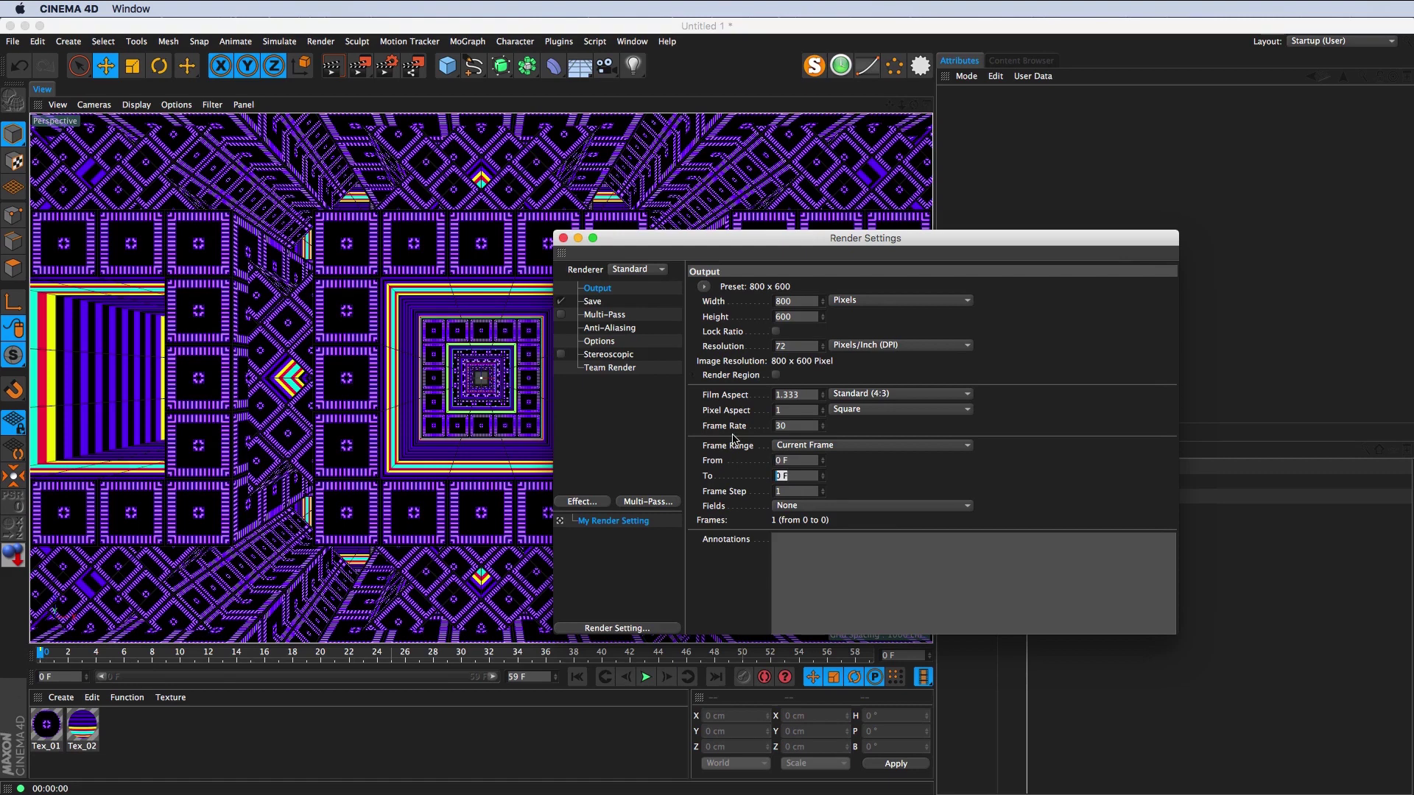
{"action": "key", "text": "Return"}
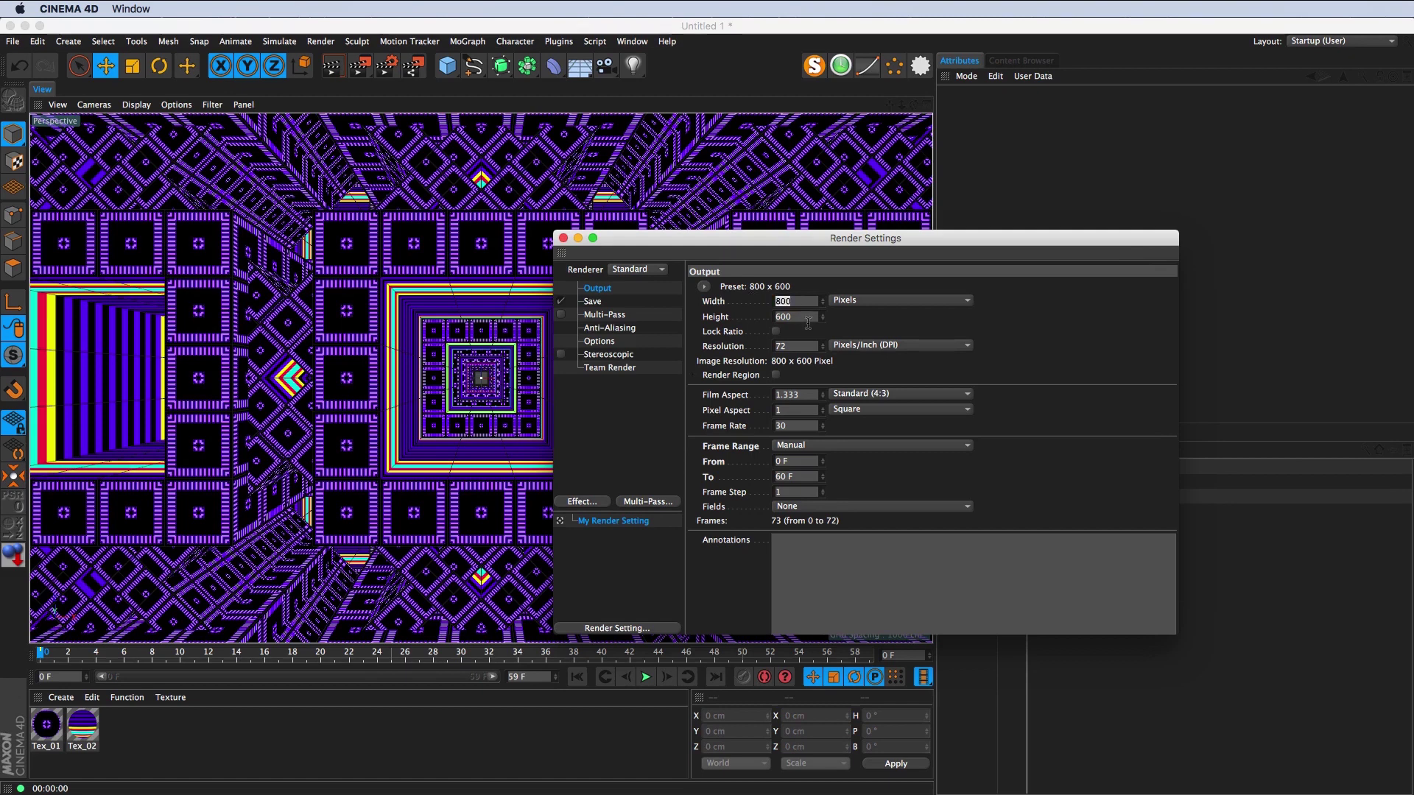
Step: Set output Height to 800 for a square 800 × 800 frame and preview playback
{"action": "left_click_drag", "start_coordinate": [698, 259], "coordinate": [676, 261]}
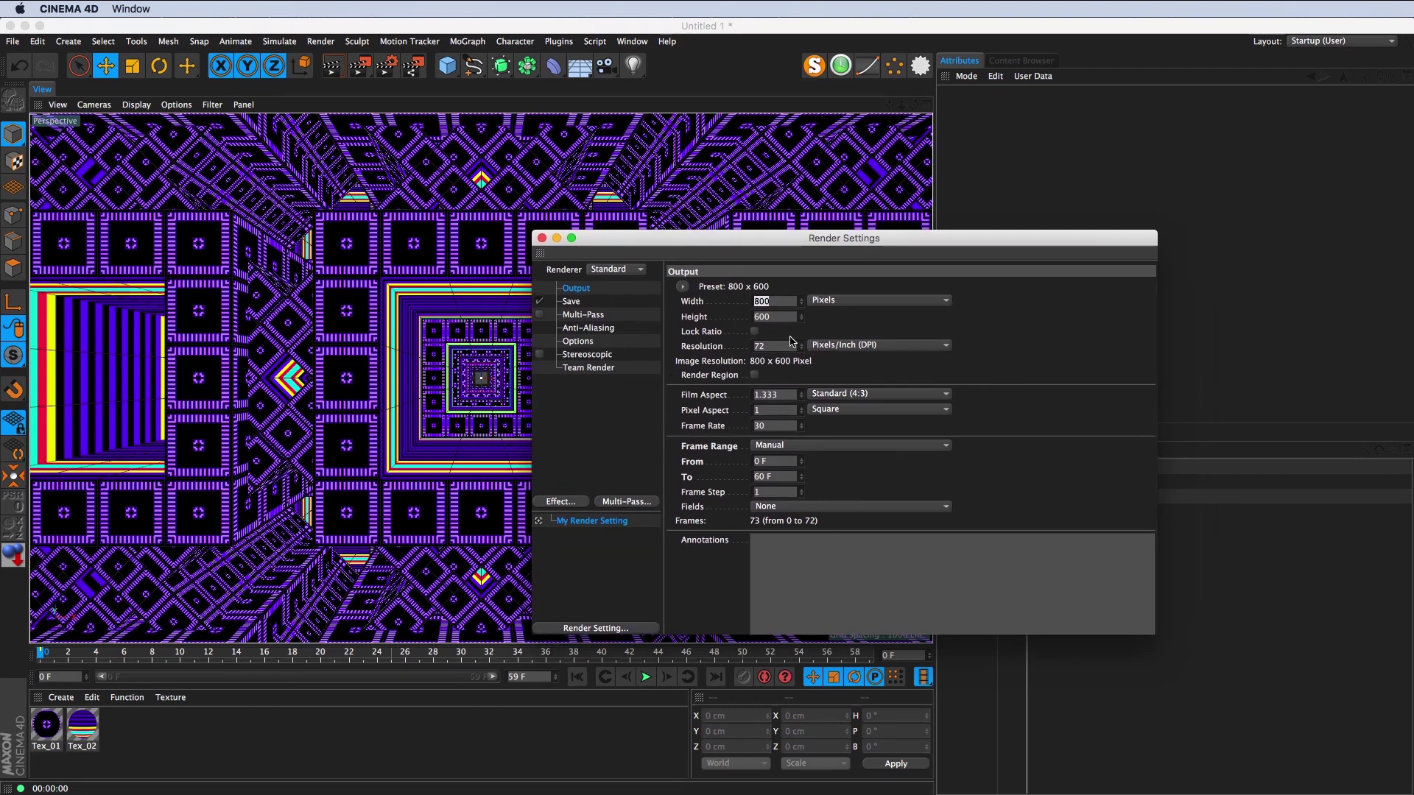
{"action": "left_click_drag", "start_coordinate": [673, 245], "coordinate": [661, 240]}
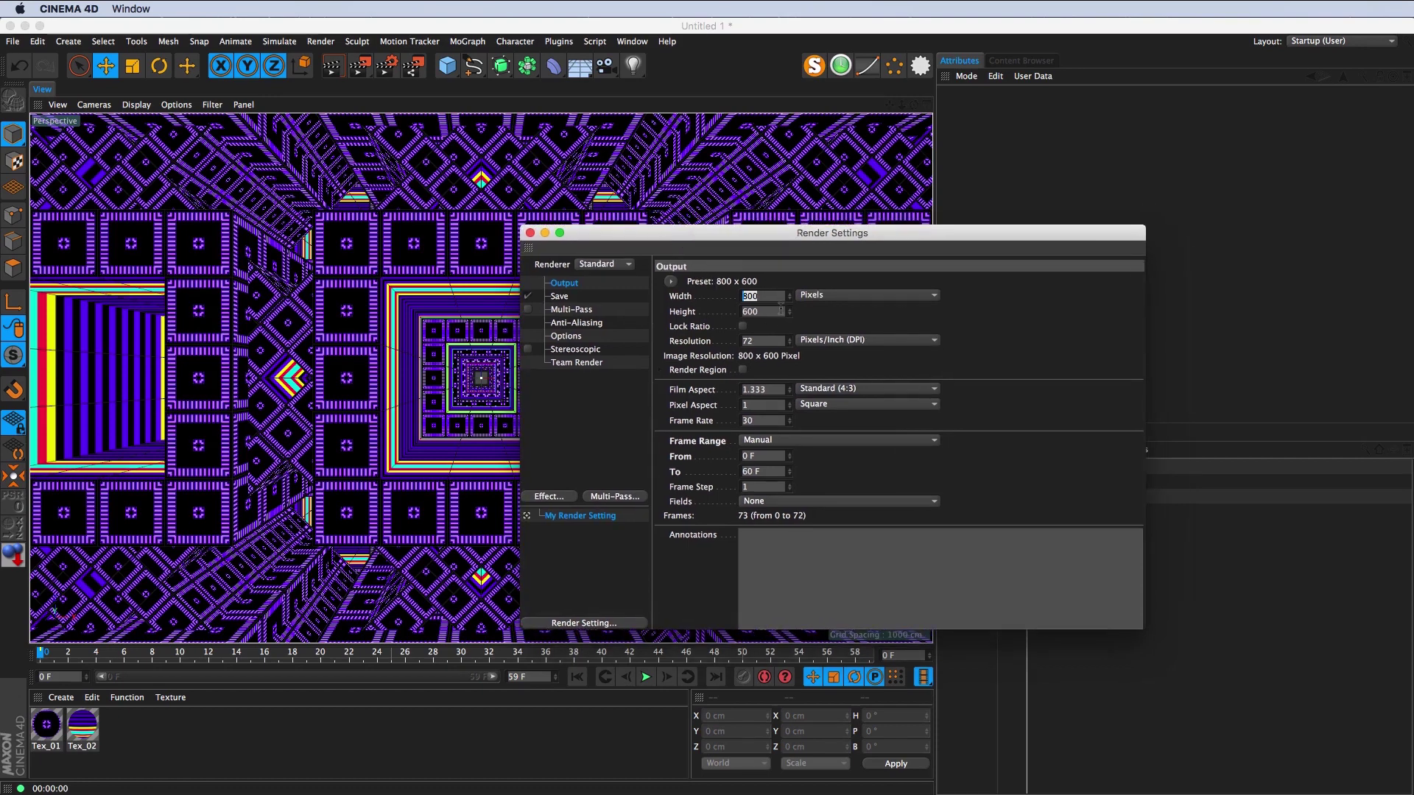
{"action": "key", "text": "Tab"}
{"action": "type", "text": "8"}
{"action": "key", "text": "Return"}
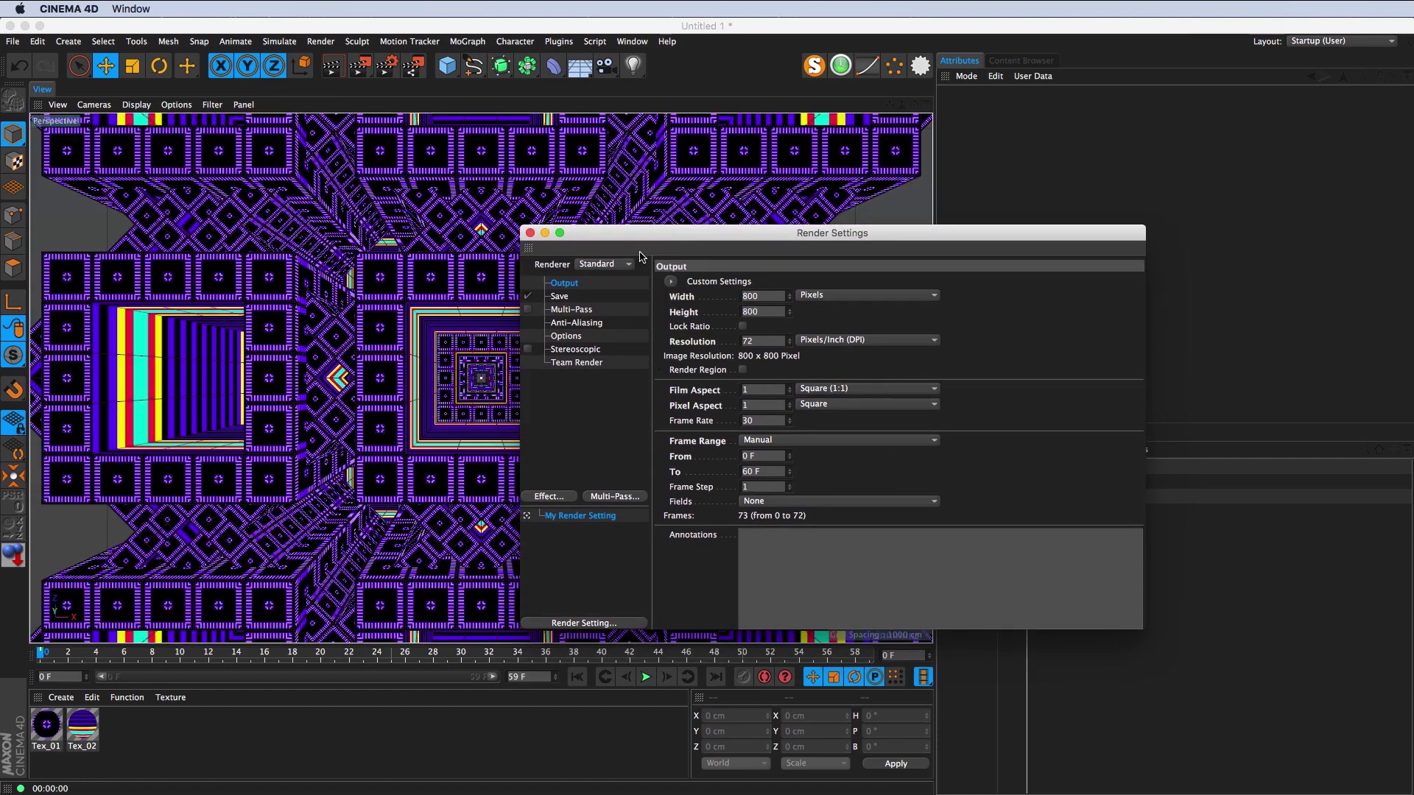
{"action": "left_click_drag", "start_coordinate": [758, 236], "coordinate": [1017, 292]}
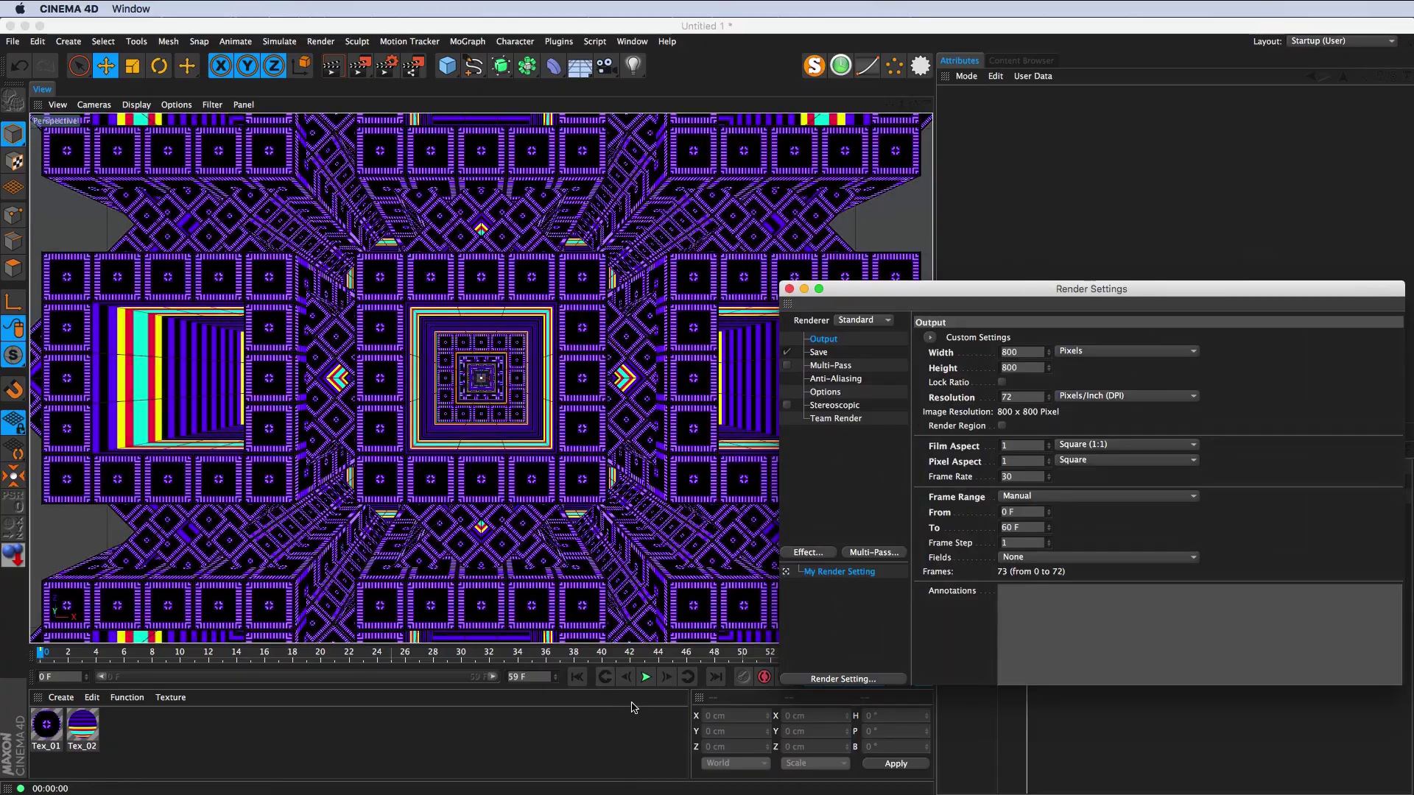
{"action": "left_click", "coordinate": [647, 678]}
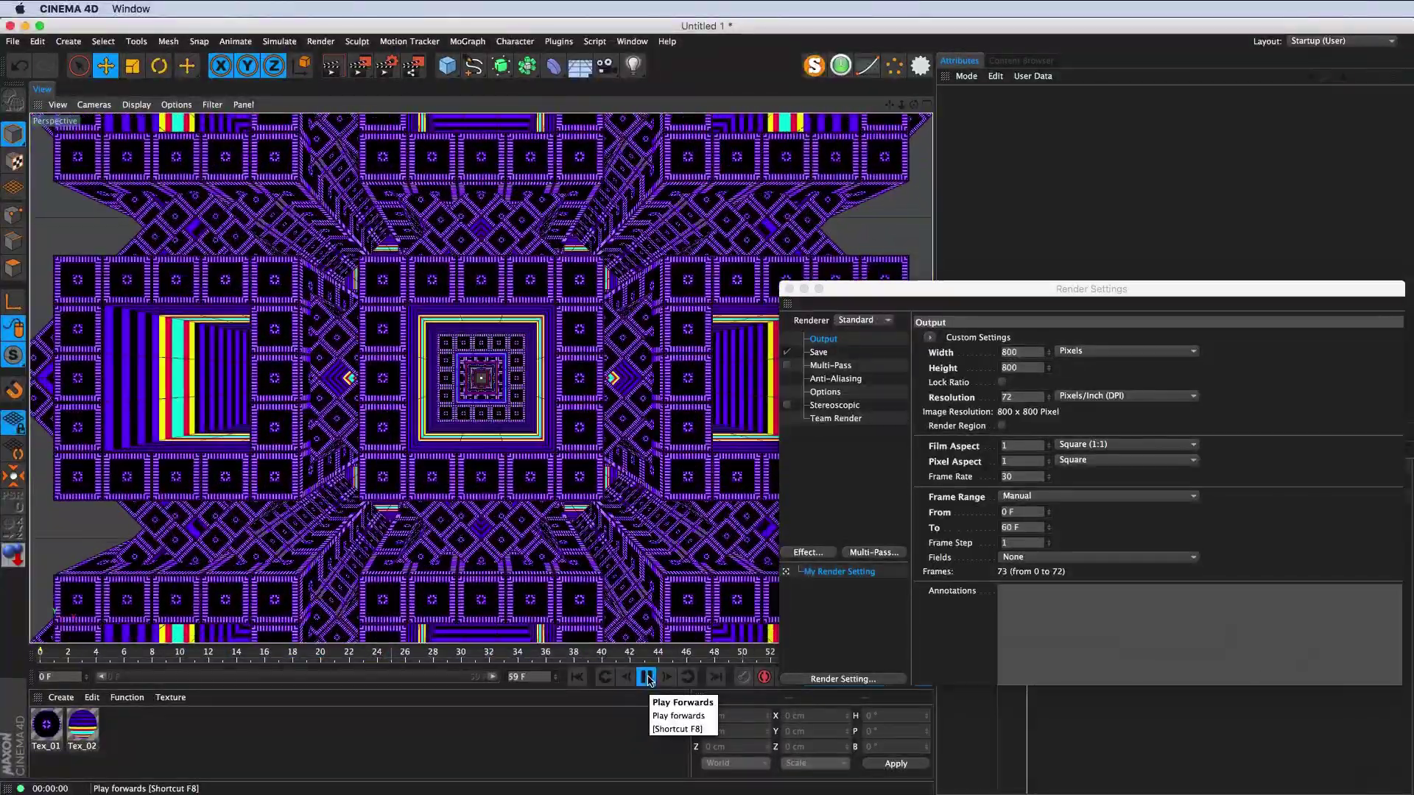
{"action": "left_click", "coordinate": [648, 679]}
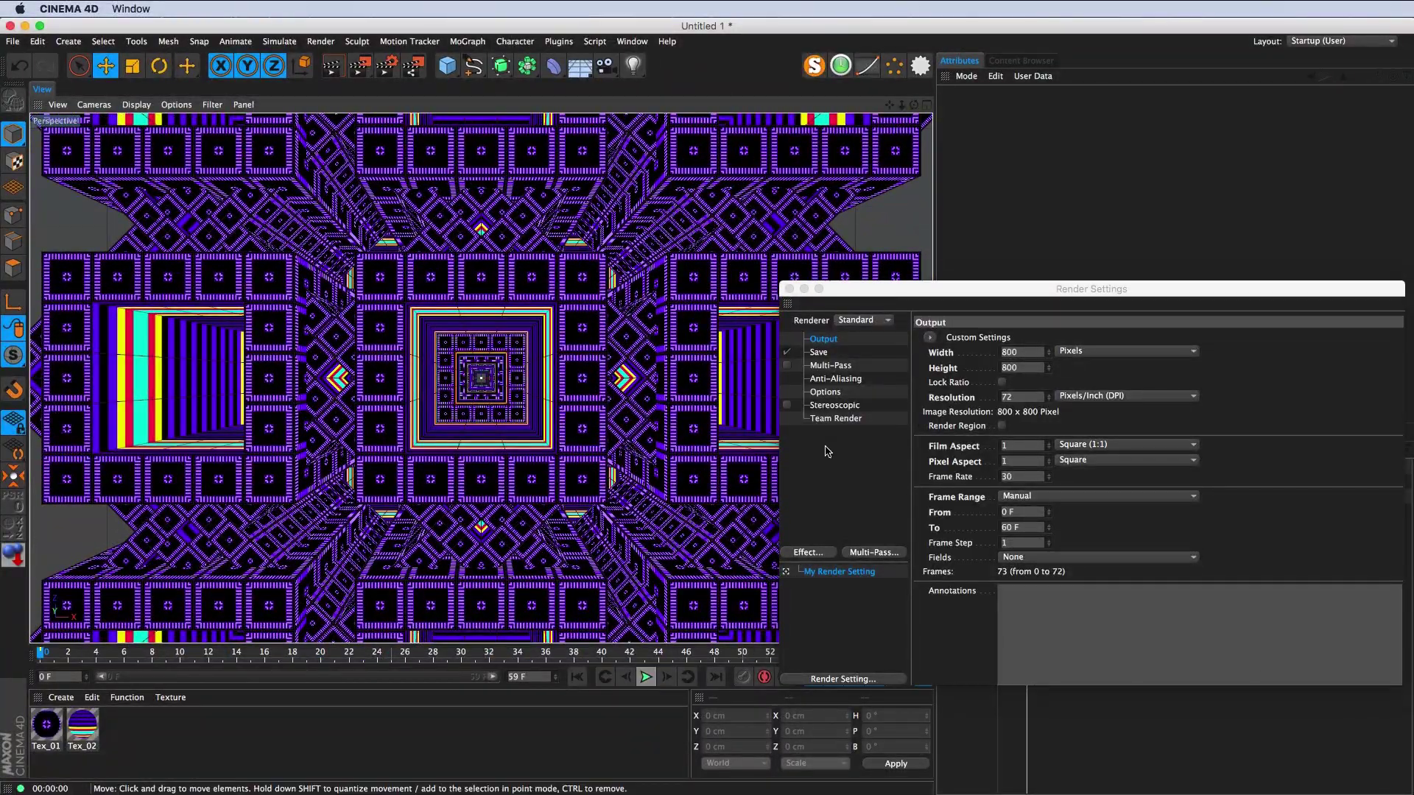
{"action": "left_click_drag", "start_coordinate": [891, 287], "coordinate": [769, 268]}
Step: Switch the renderer to Physical, keeping its Sampling Quality at Low
{"action": "left_click", "coordinate": [740, 298]}
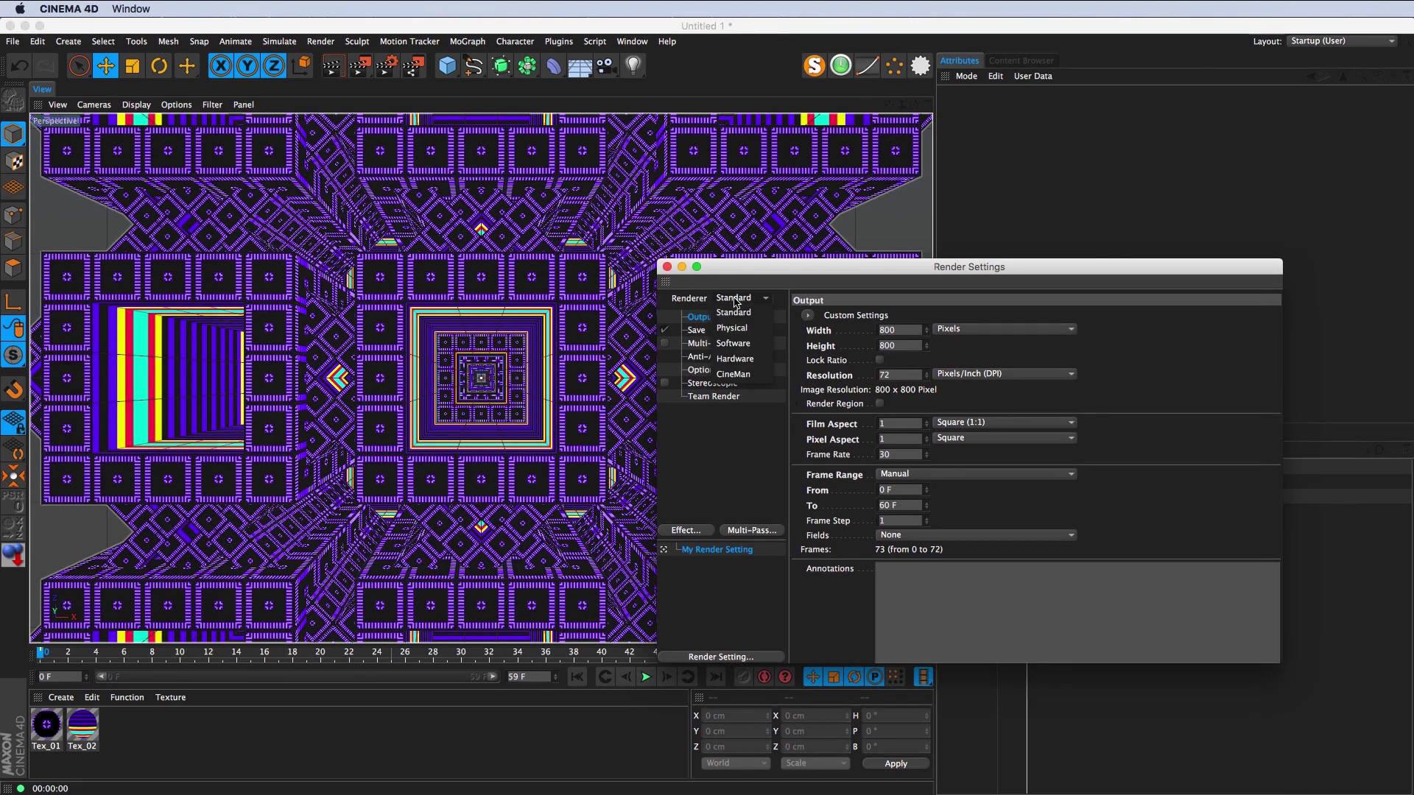
{"action": "left_click", "coordinate": [736, 311]}
{"action": "left_click_drag", "start_coordinate": [750, 277], "coordinate": [713, 250]}
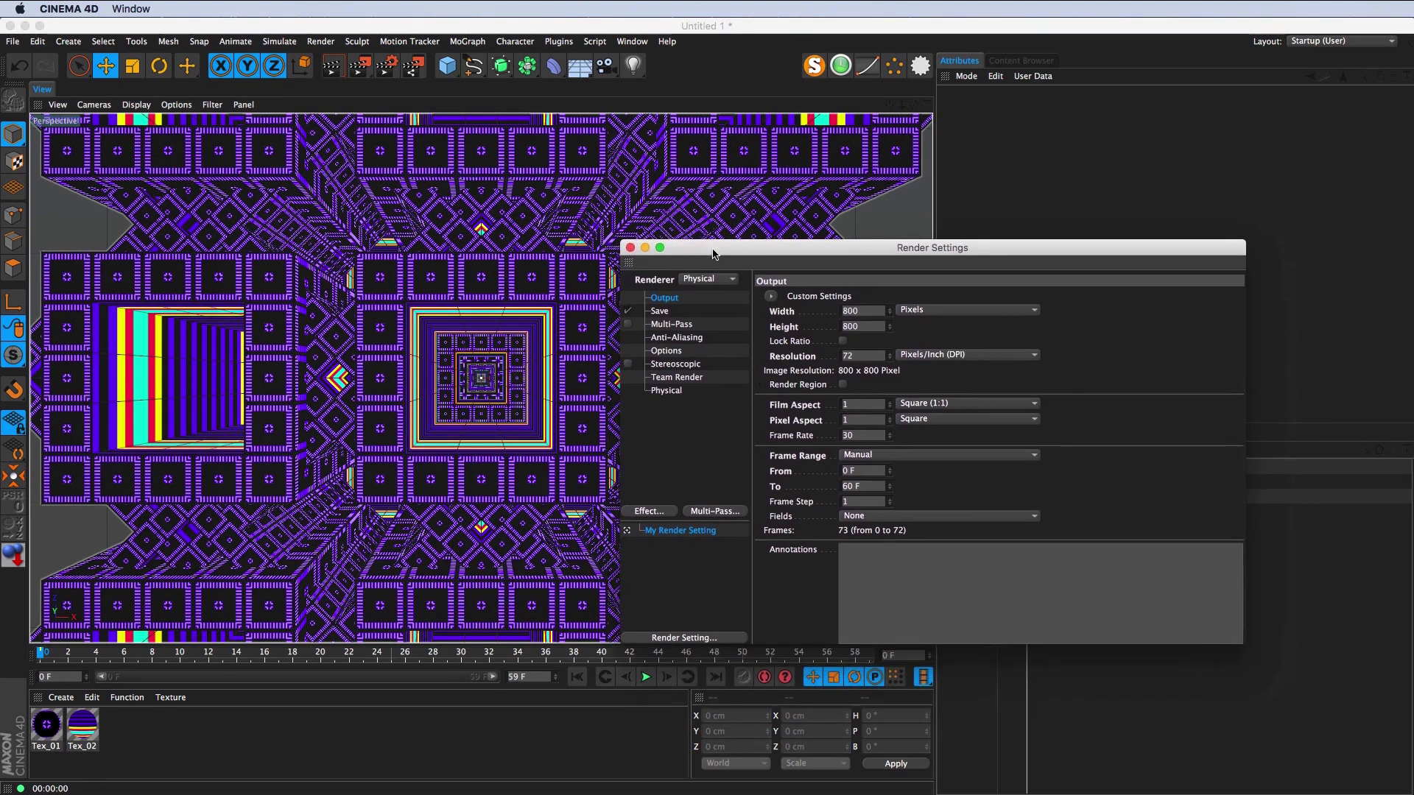
{"action": "left_click", "coordinate": [666, 391]}
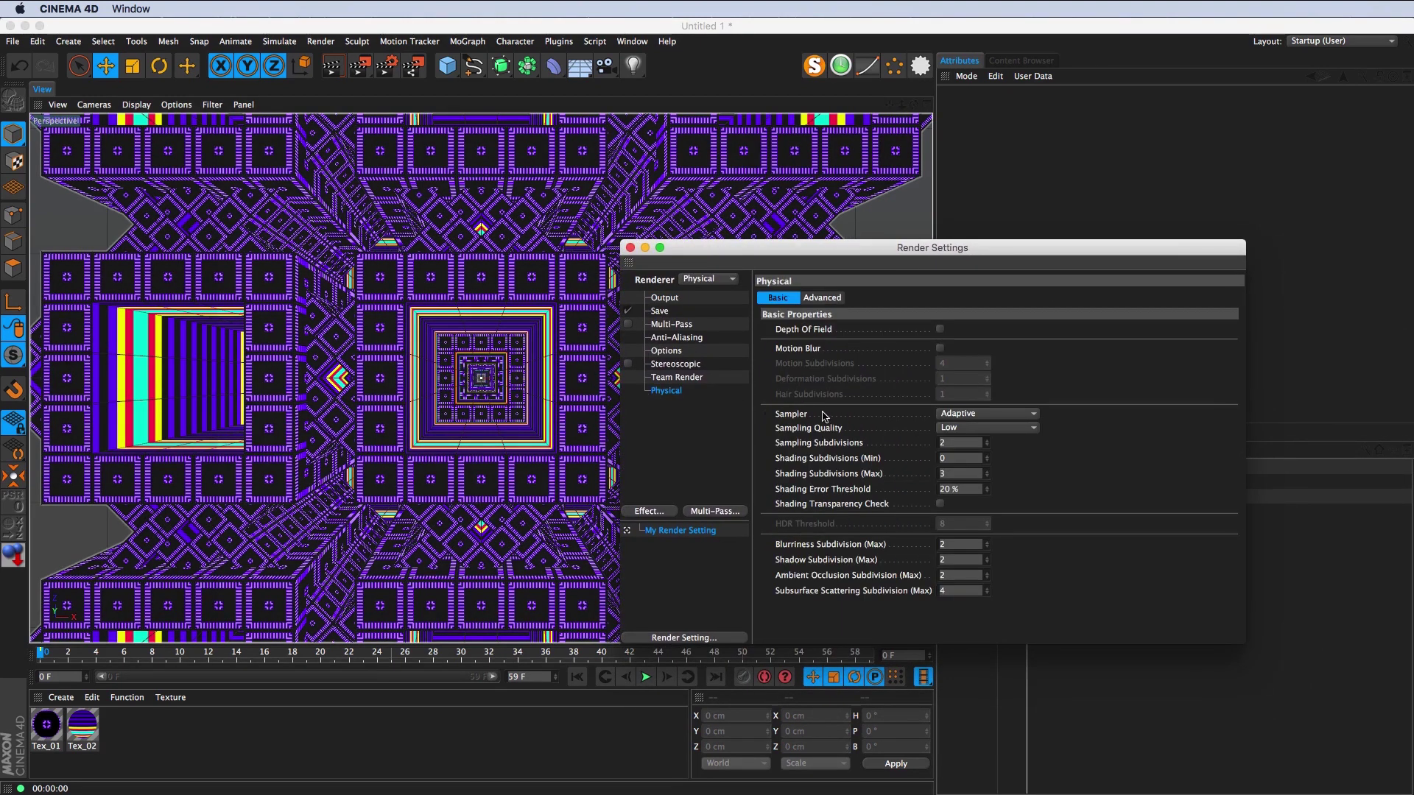
{"action": "left_click", "coordinate": [984, 429]}
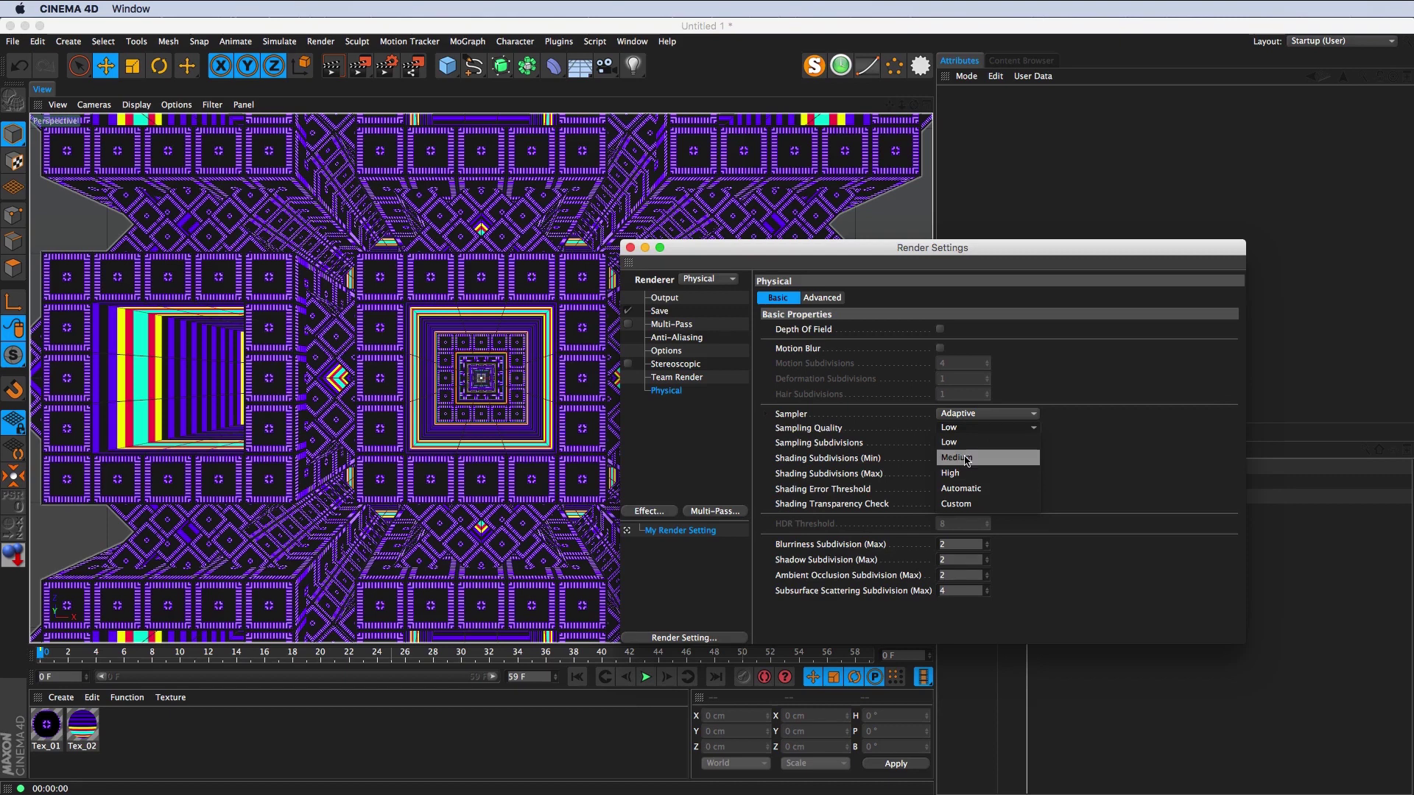
{"action": "left_click", "coordinate": [792, 417]}
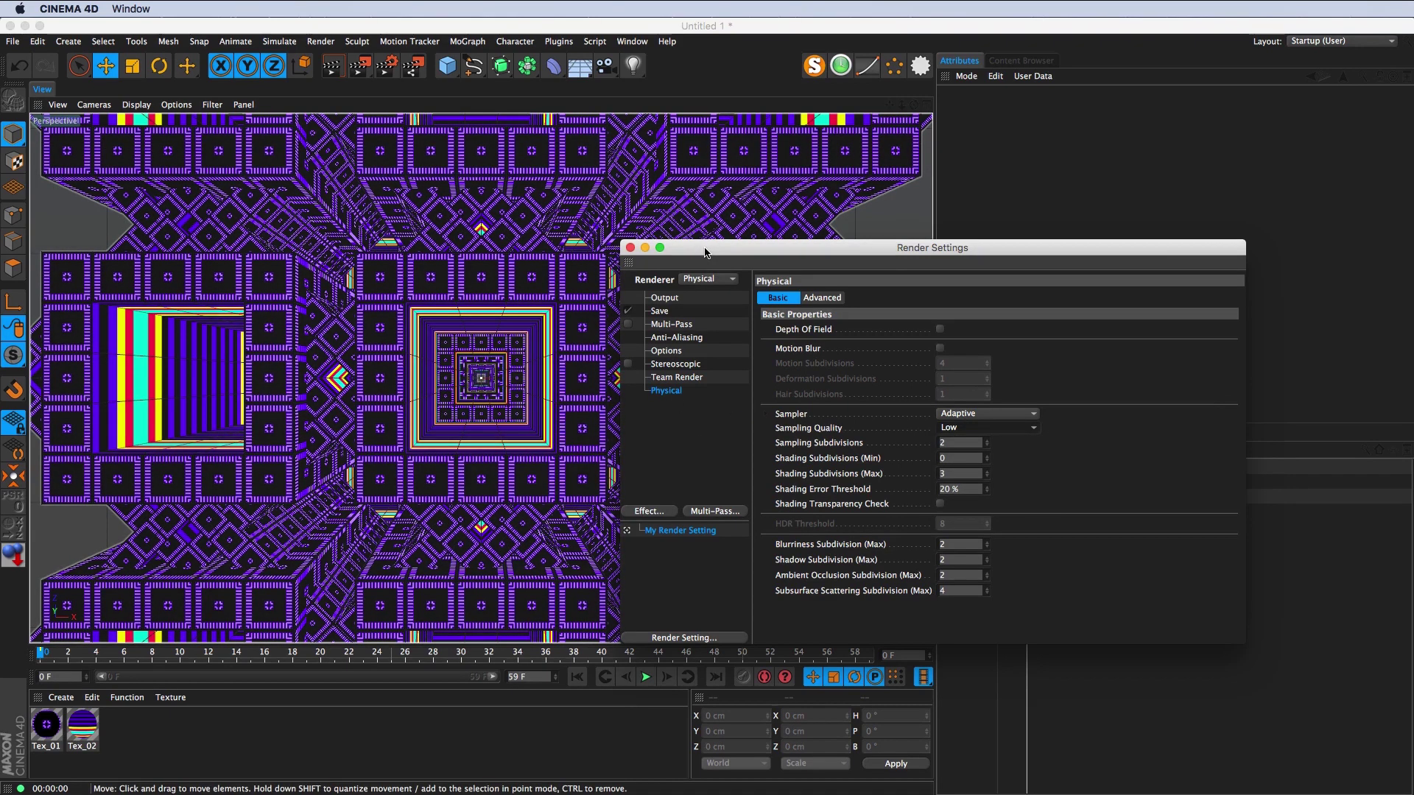
{"action": "left_click_drag", "start_coordinate": [696, 253], "coordinate": [919, 572]}
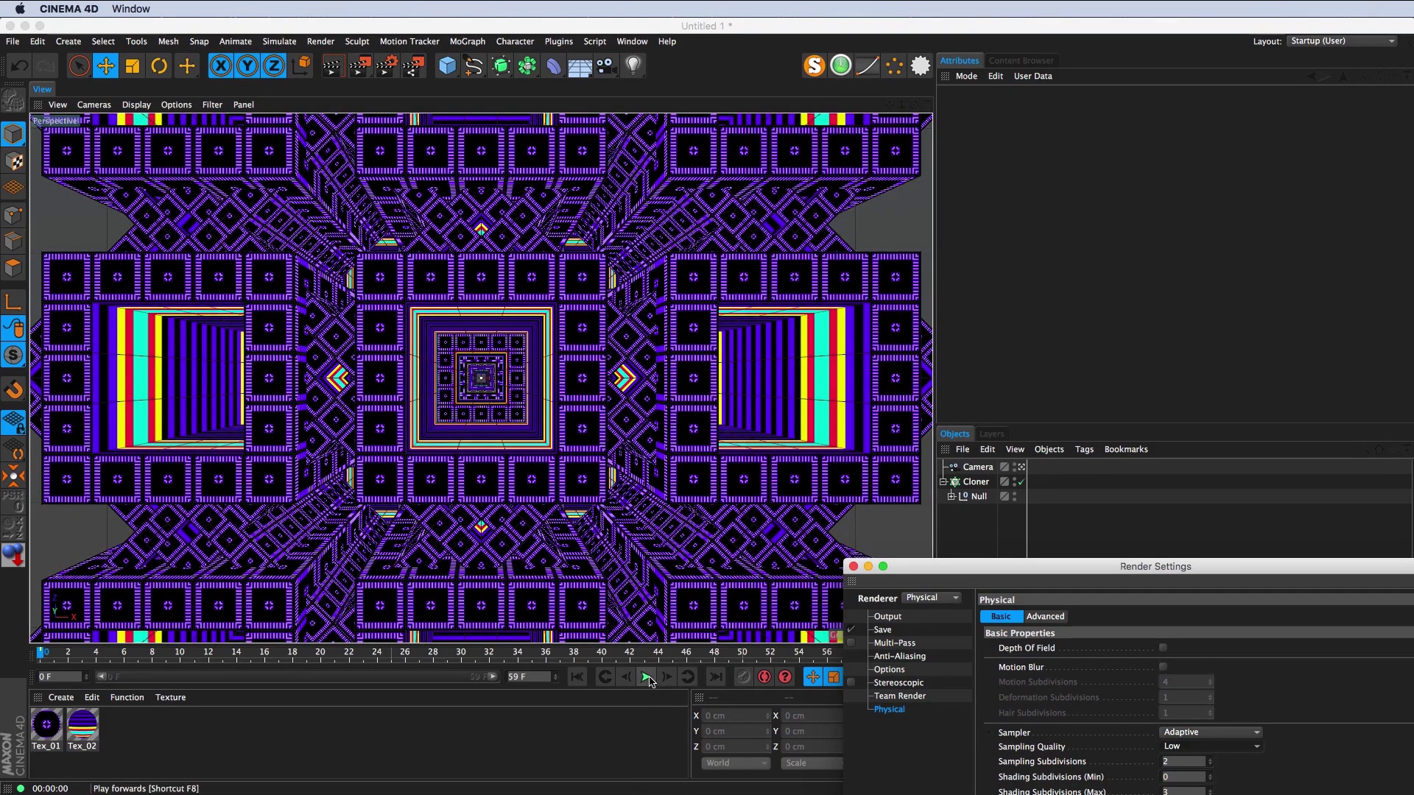
Step: Replay the flythrough from frame 0, then close the Render Settings window
{"action": "left_click", "coordinate": [646, 677]}
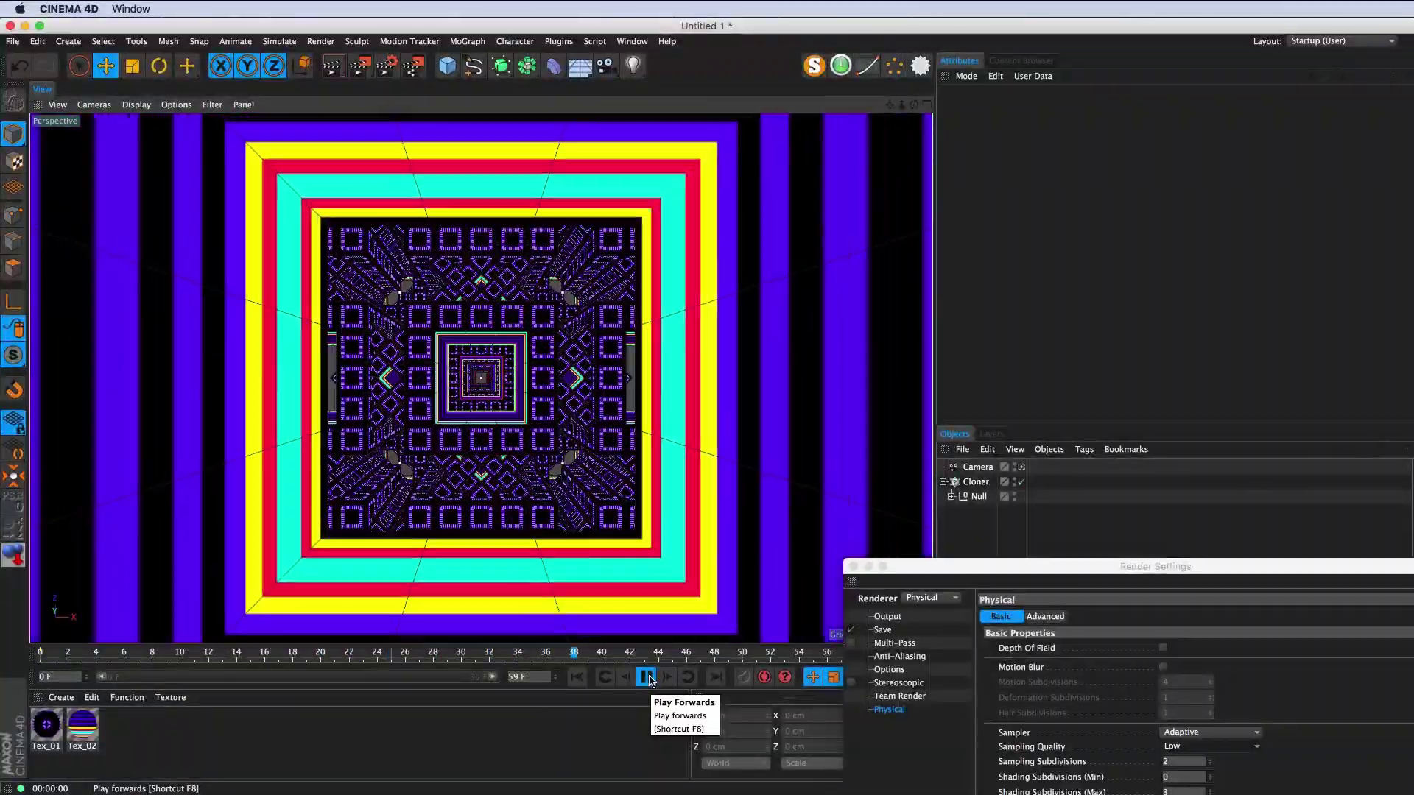
{"action": "left_click", "coordinate": [648, 678]}
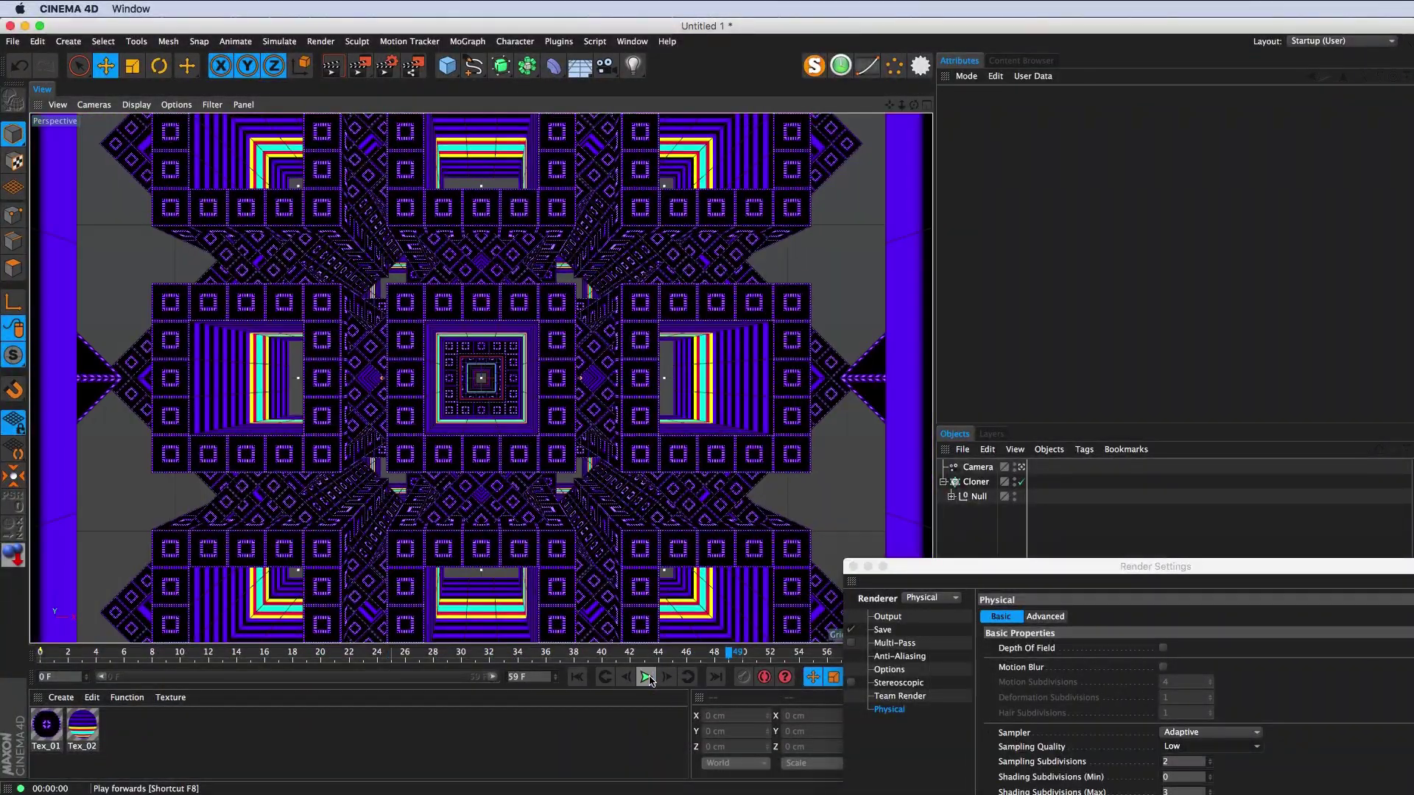
{"action": "left_click", "coordinate": [648, 678]}
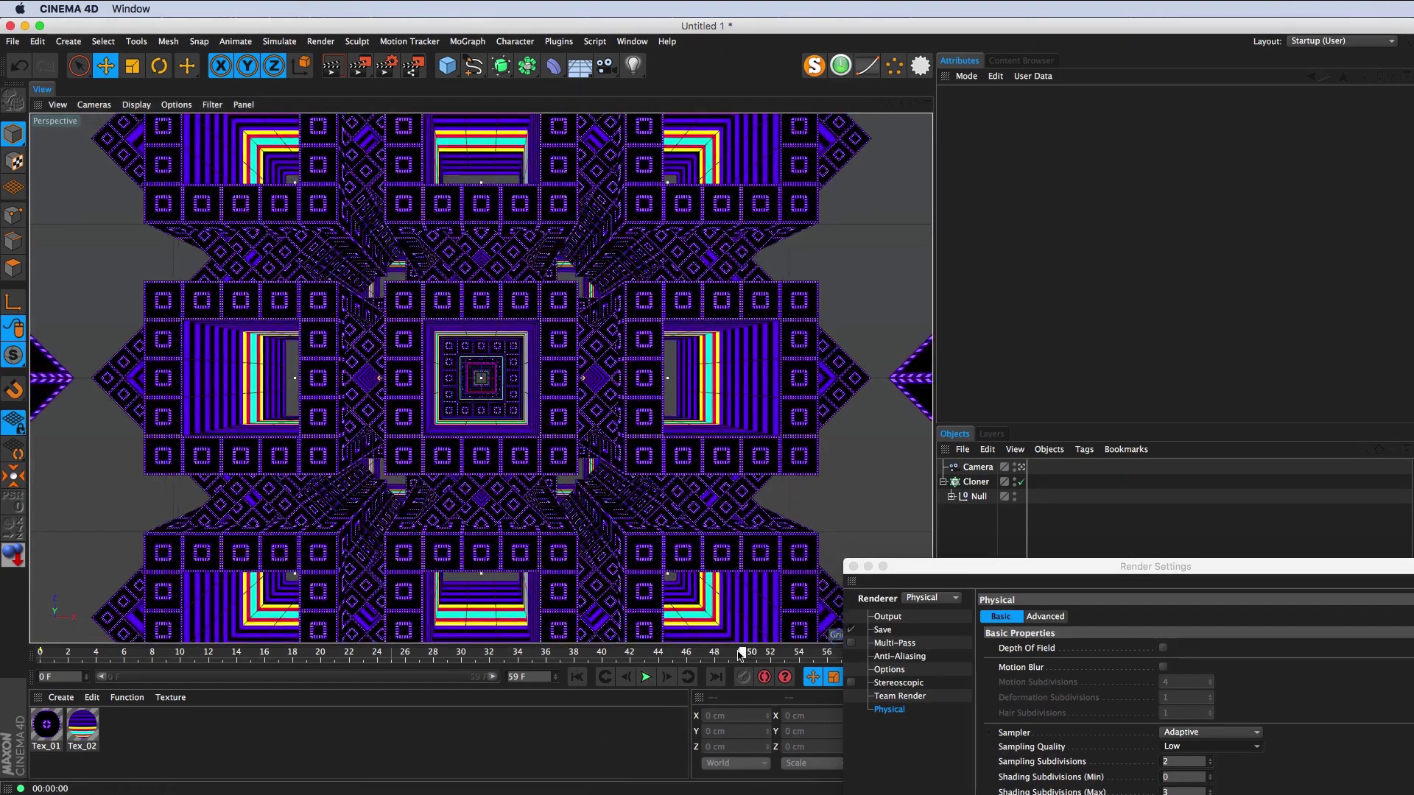
{"action": "left_click", "coordinate": [475, 652]}
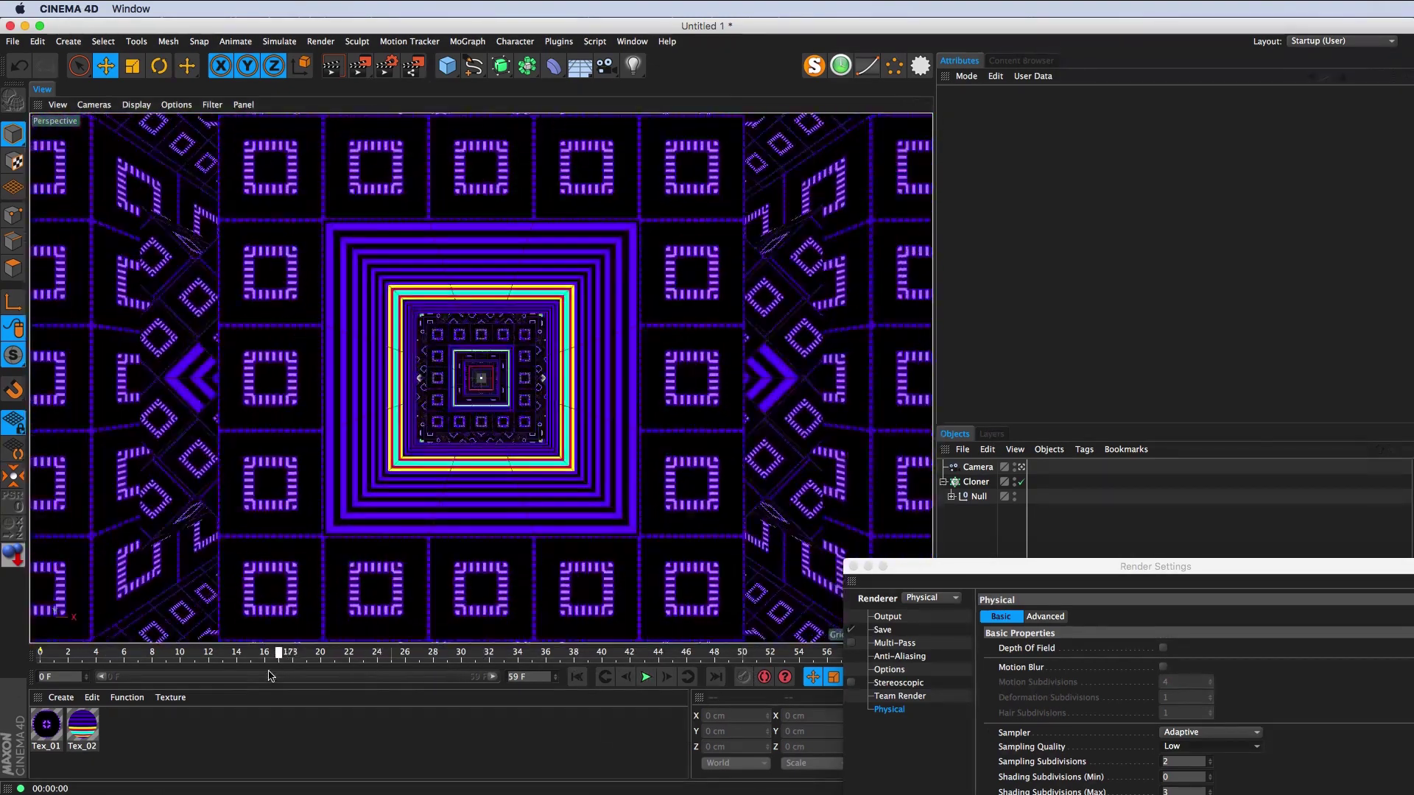
{"action": "left_click_drag", "start_coordinate": [270, 676], "coordinate": [26, 698]}
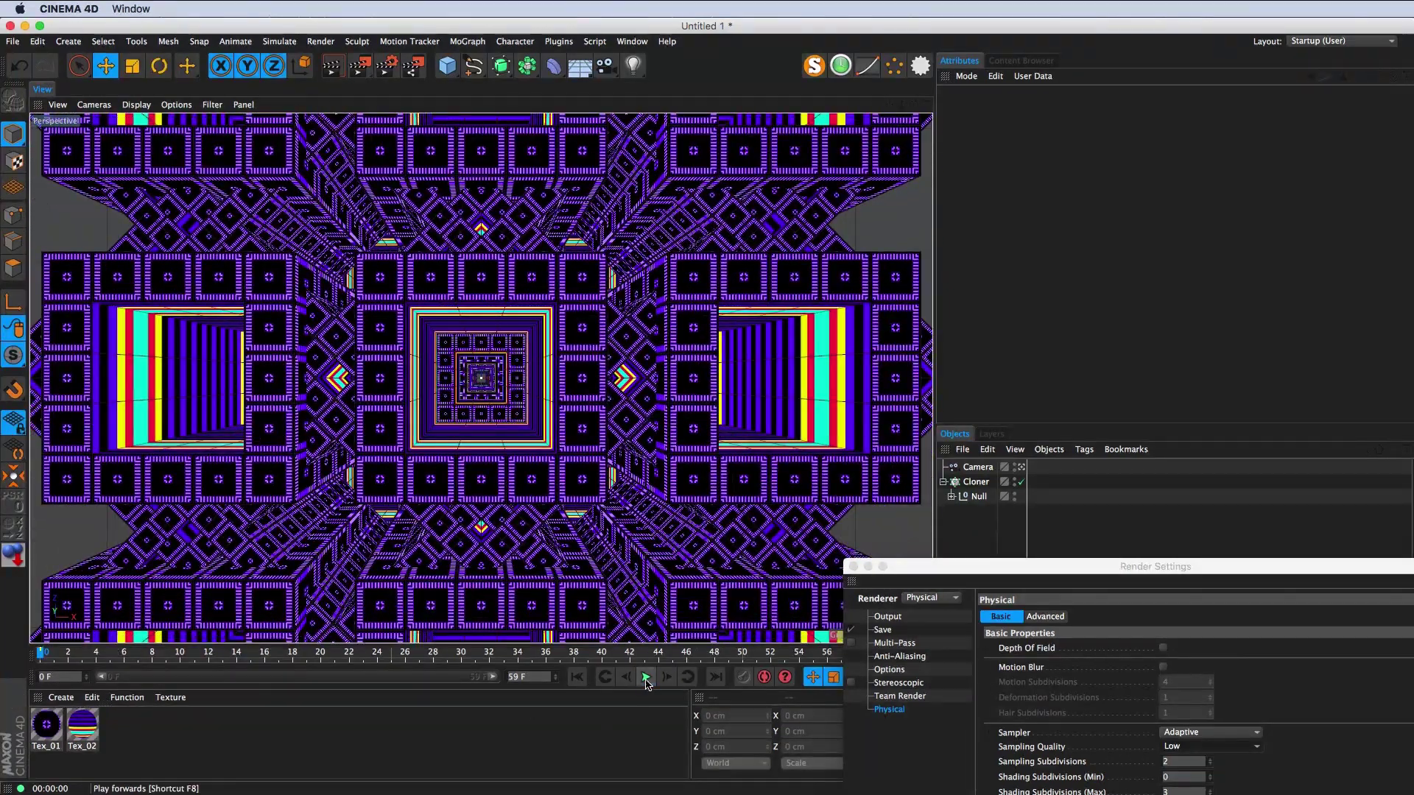
{"action": "left_click", "coordinate": [645, 679]}
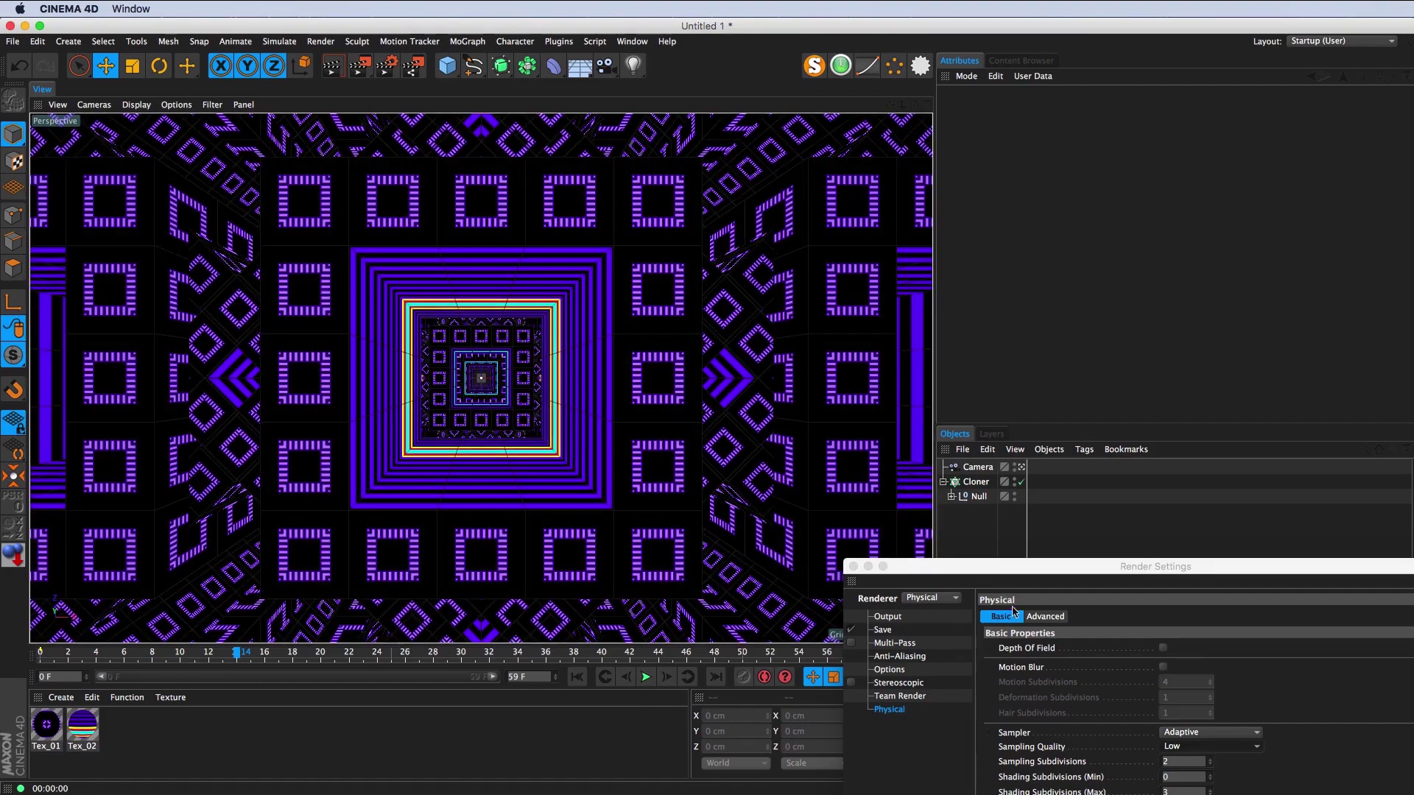
{"action": "left_click_drag", "start_coordinate": [869, 559], "coordinate": [905, 511]}
{"action": "left_click", "coordinate": [890, 519]}
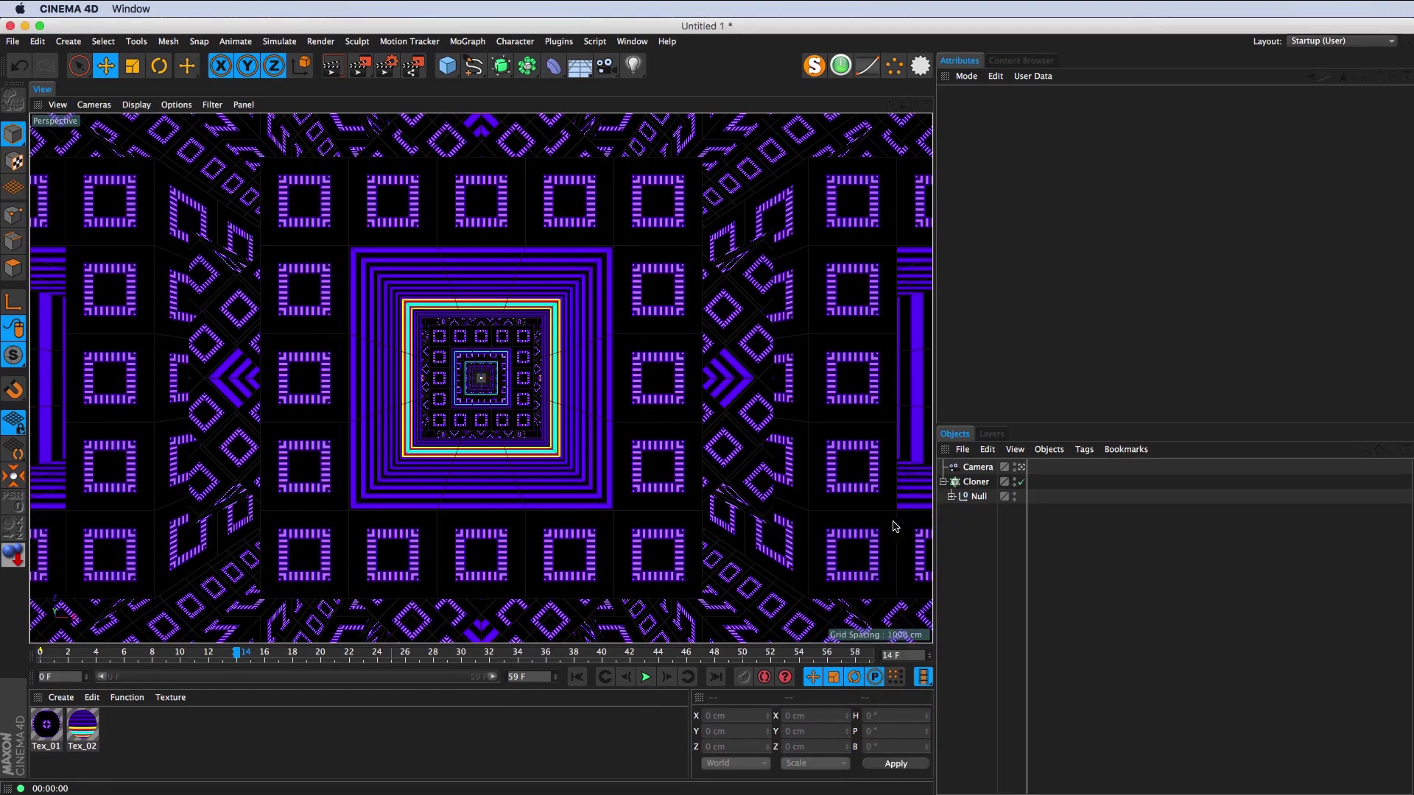
Step: Switch to the editor camera, frame all, and orbit around the cloned cube tower
{"action": "left_click", "coordinate": [1022, 467]}
{"action": "key", "text": "h"}
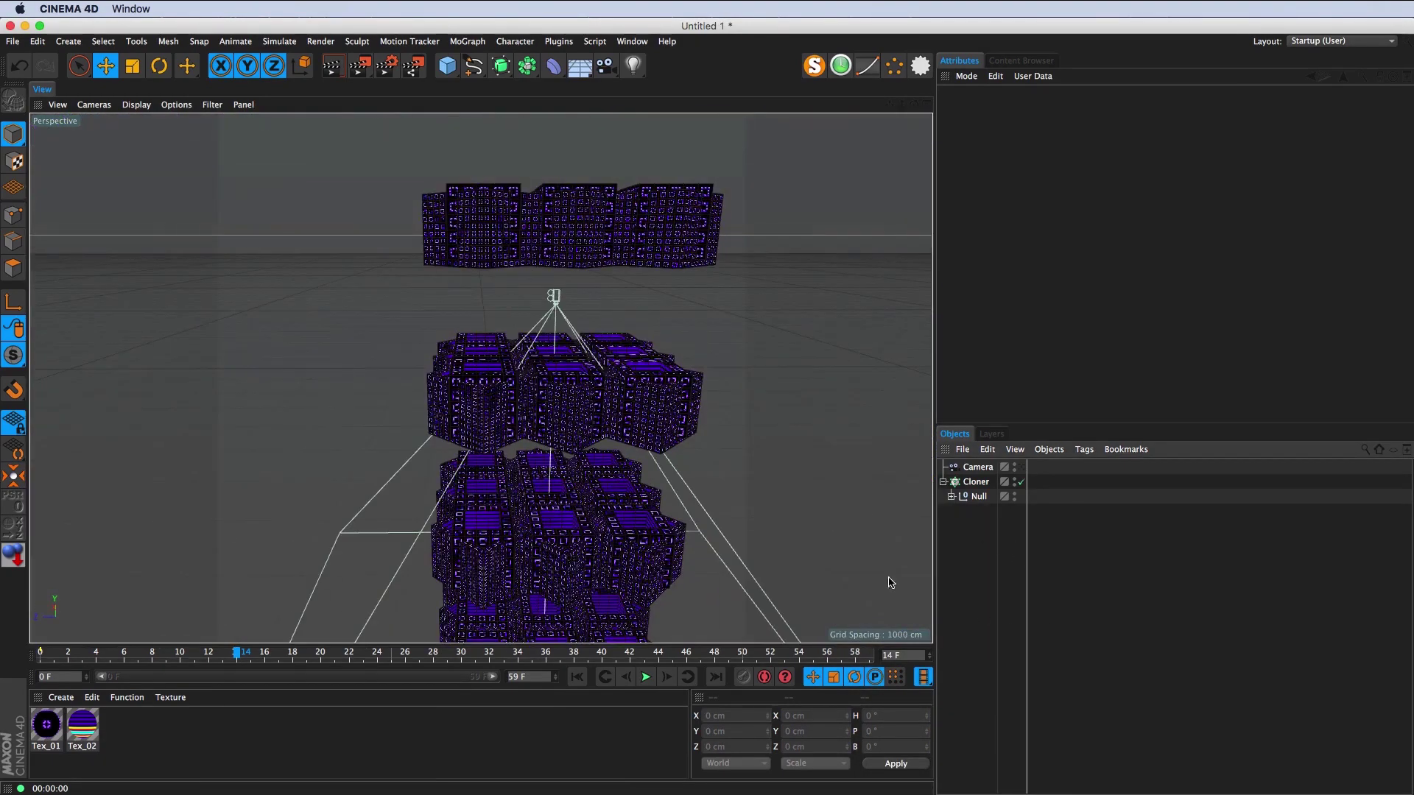
{"action": "scroll", "coordinate": [556, 302], "scroll_direction": "up", "scroll_amount": 5}
{"action": "left_click_drag", "start_coordinate": [443, 440], "coordinate": [347, 436]}
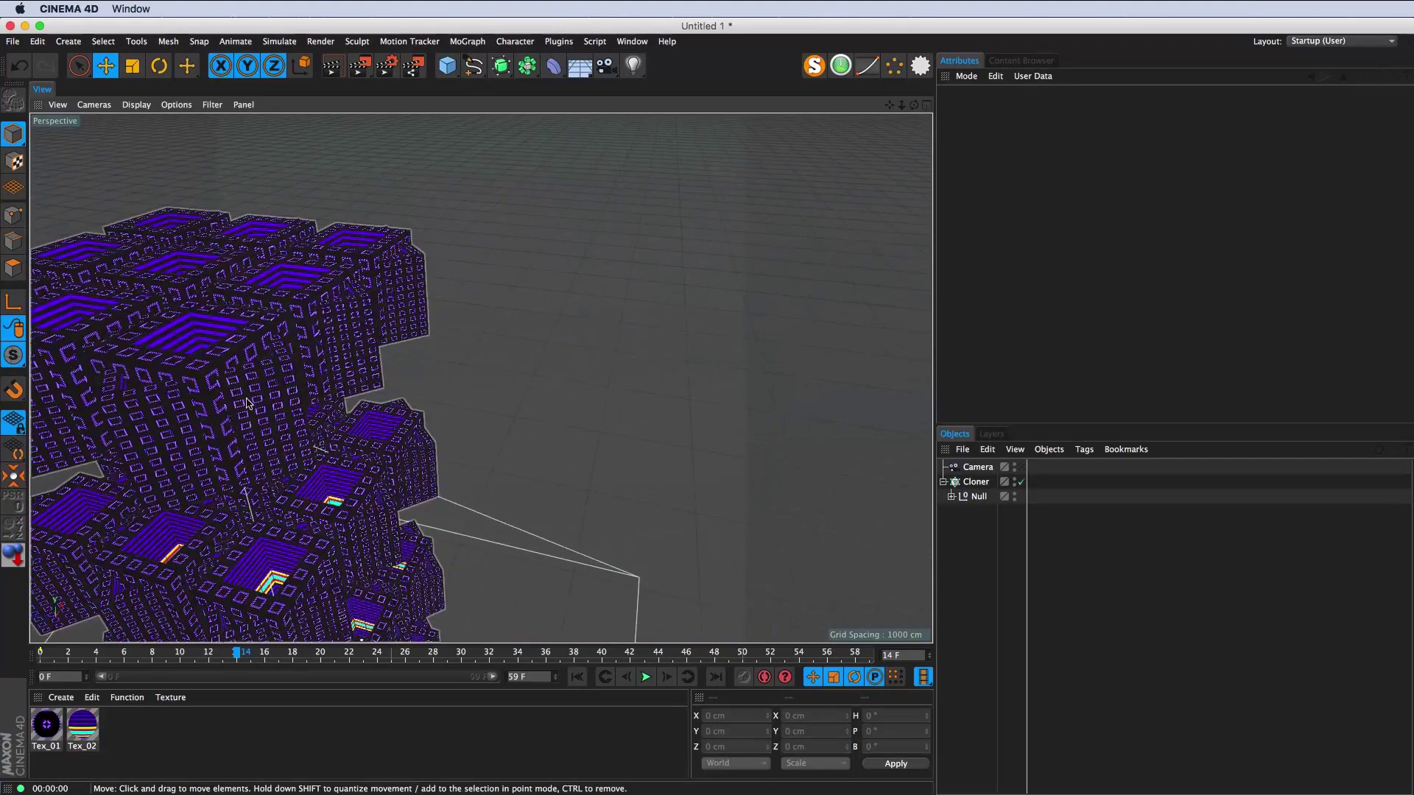
{"action": "scroll", "coordinate": [438, 368], "scroll_direction": "up", "scroll_amount": 5}
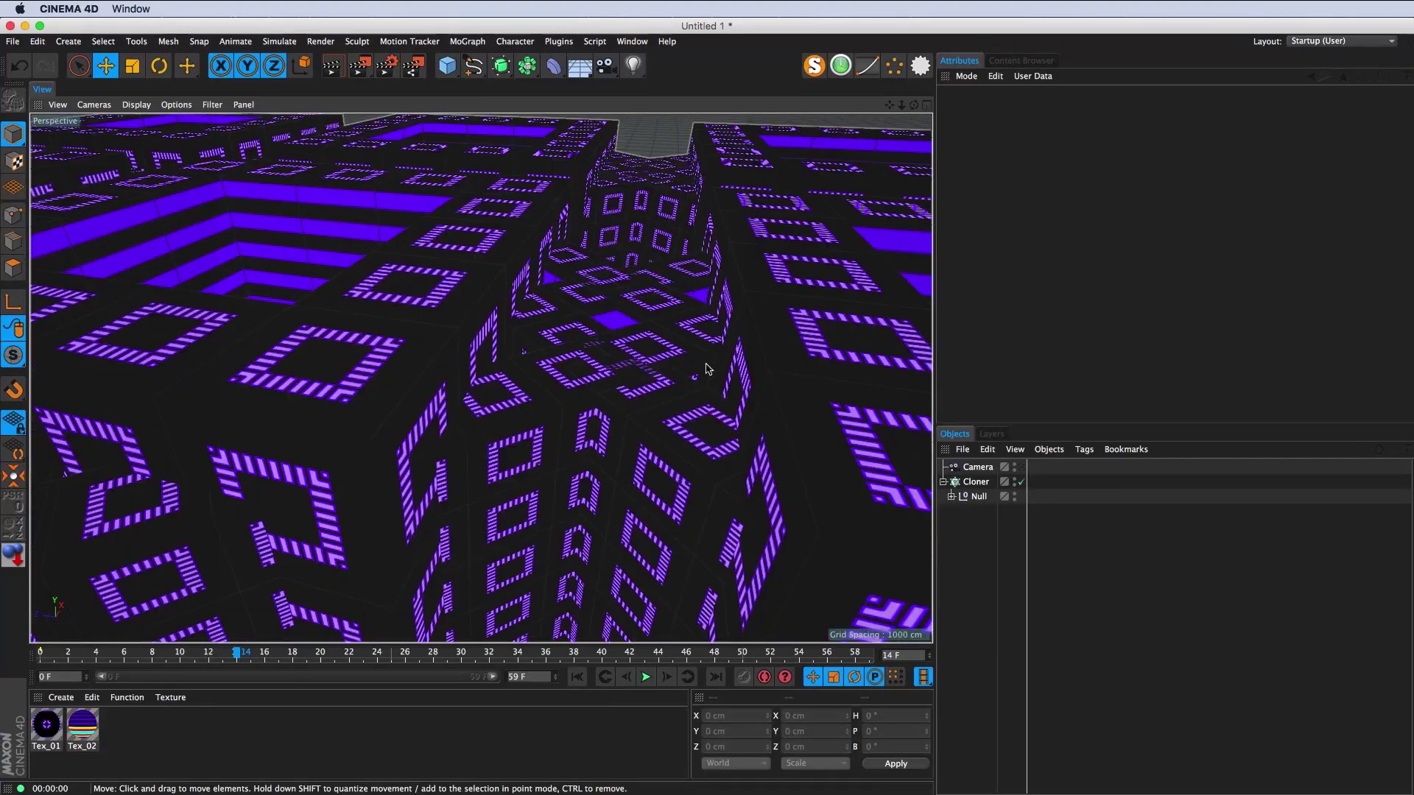
{"action": "scroll", "coordinate": [619, 383], "scroll_direction": "up", "scroll_amount": 5}
{"action": "scroll", "coordinate": [617, 379], "scroll_direction": "down", "scroll_amount": 5}
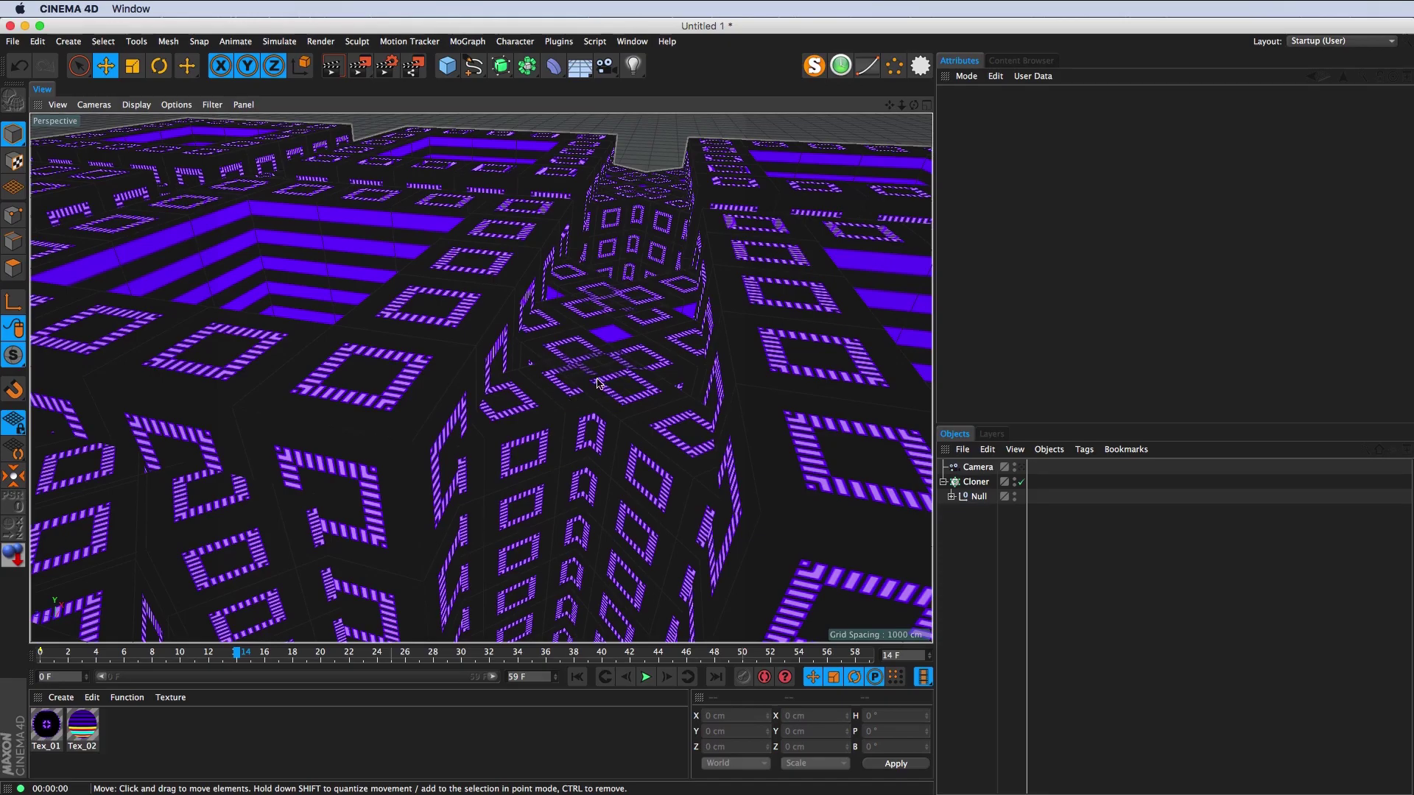
{"action": "scroll", "coordinate": [598, 382], "scroll_direction": "down", "scroll_amount": 5}
{"action": "mouse_move", "coordinate": [598, 383]}
{"action": "left_mouse_down"}
{"action": "mouse_move", "coordinate": [535, 421]}
{"action": "mouse_move", "coordinate": [519, 410]}
{"action": "left_mouse_up"}
{"action": "scroll", "coordinate": [535, 421], "scroll_direction": "down", "scroll_amount": 5}
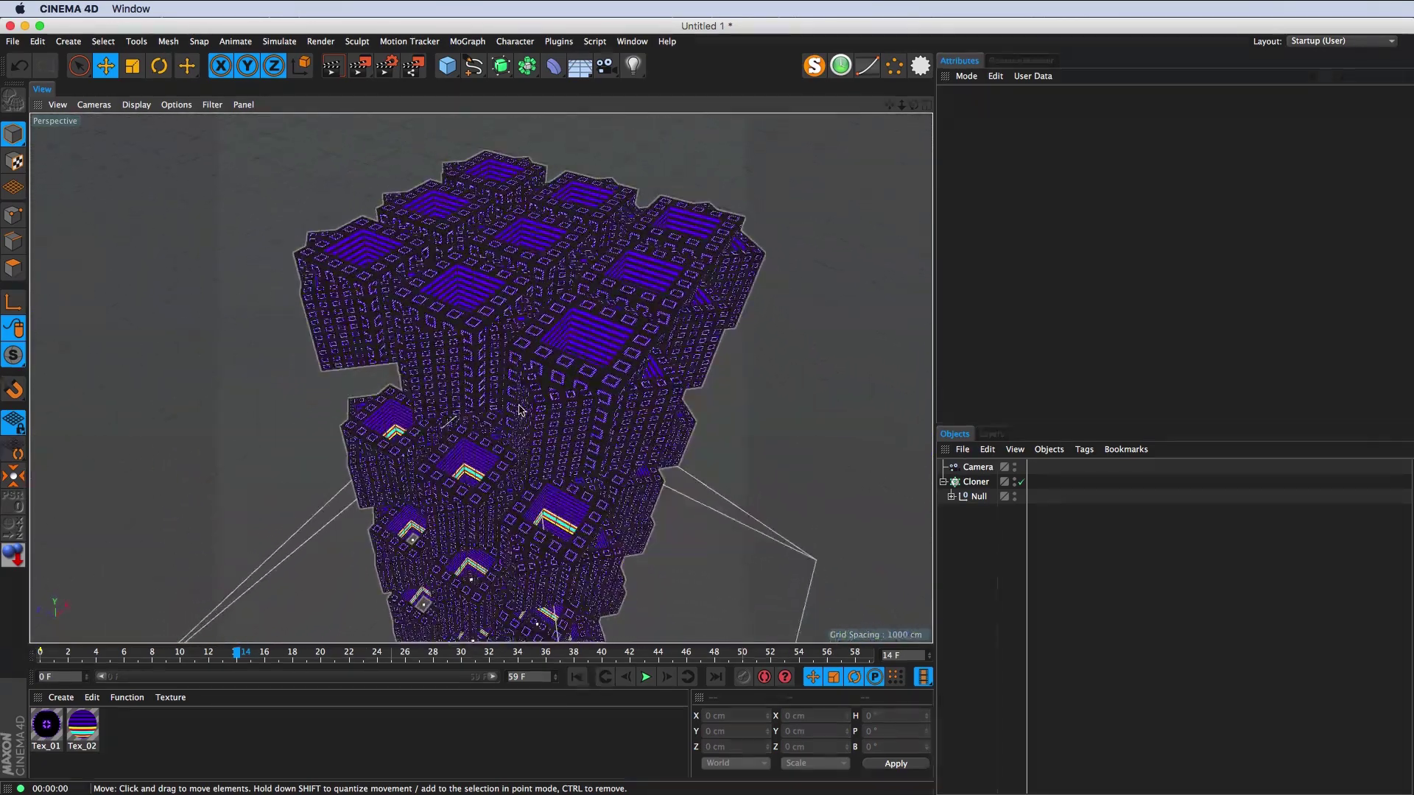
{"action": "scroll", "coordinate": [554, 267], "scroll_direction": "up", "scroll_amount": 2}
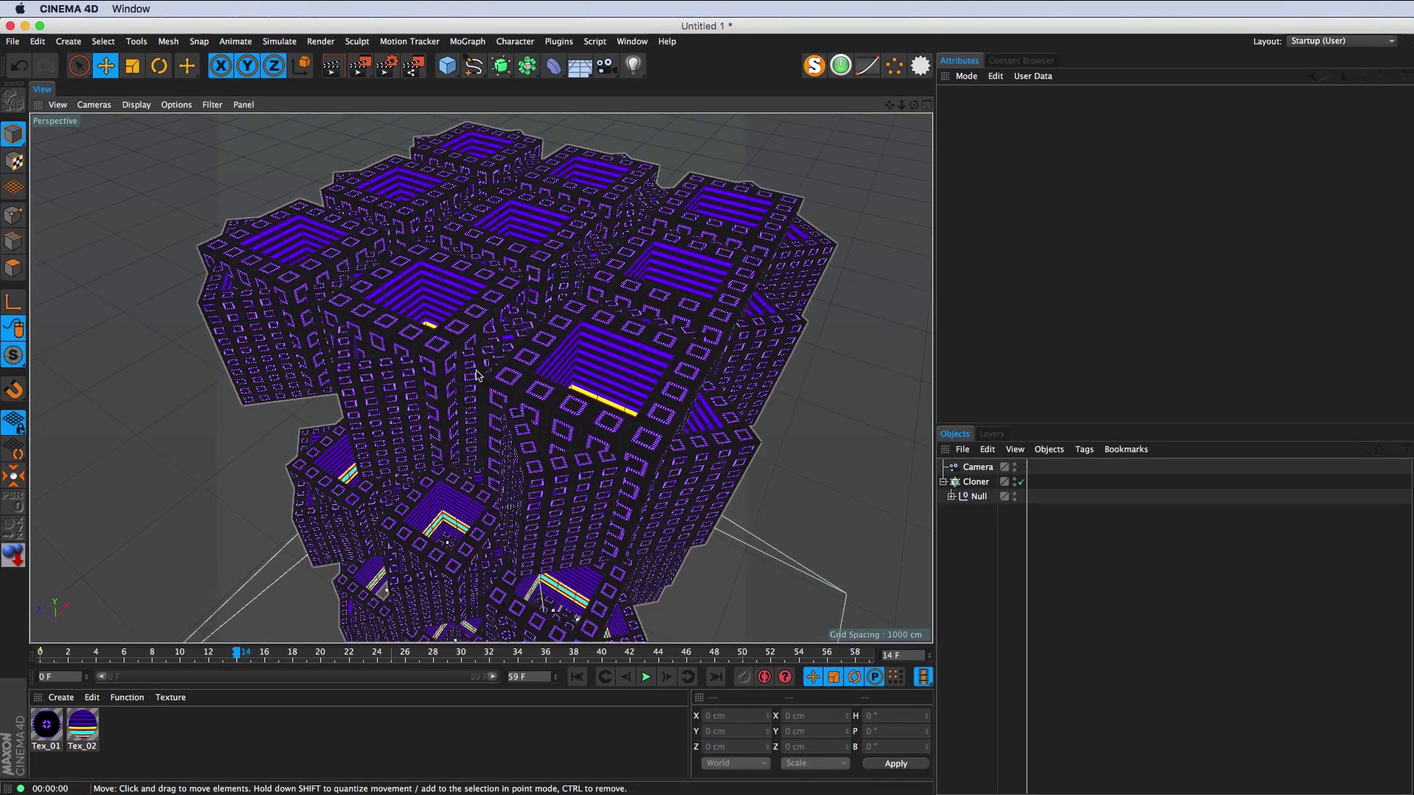
Step: Add a MoGraph Selection to the Cloner
{"action": "left_click", "coordinate": [549, 385]}
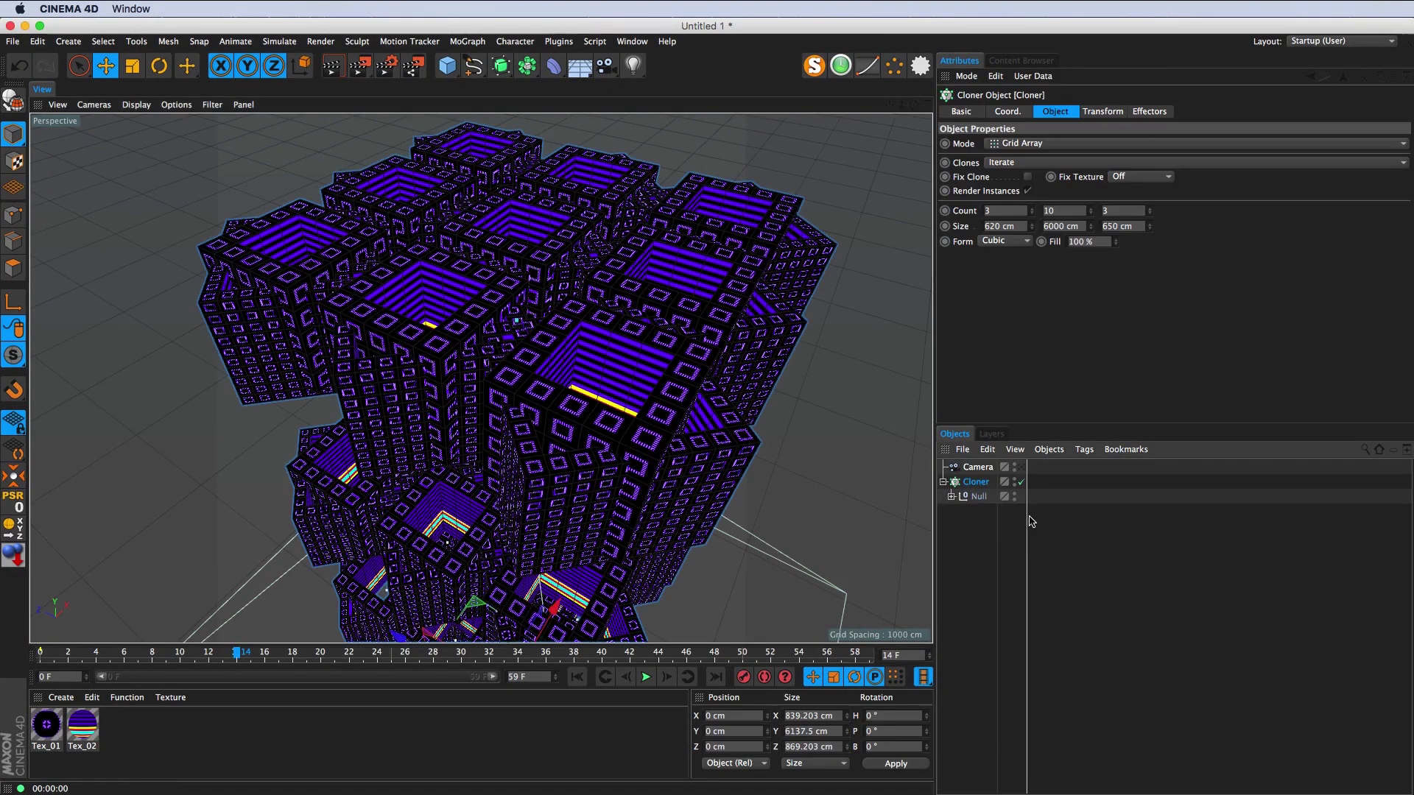
{"action": "left_click", "coordinate": [469, 44]}
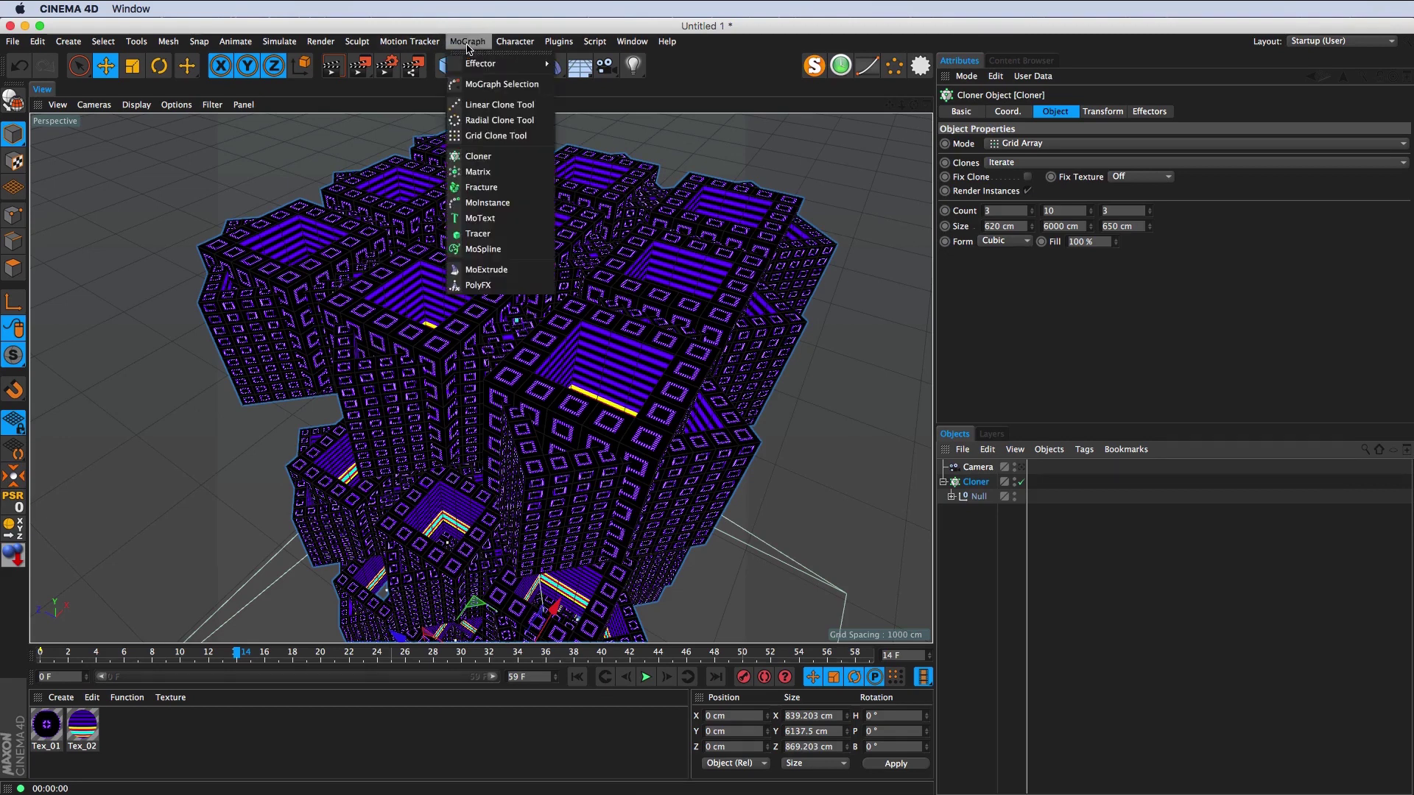
{"action": "left_click", "coordinate": [502, 85]}
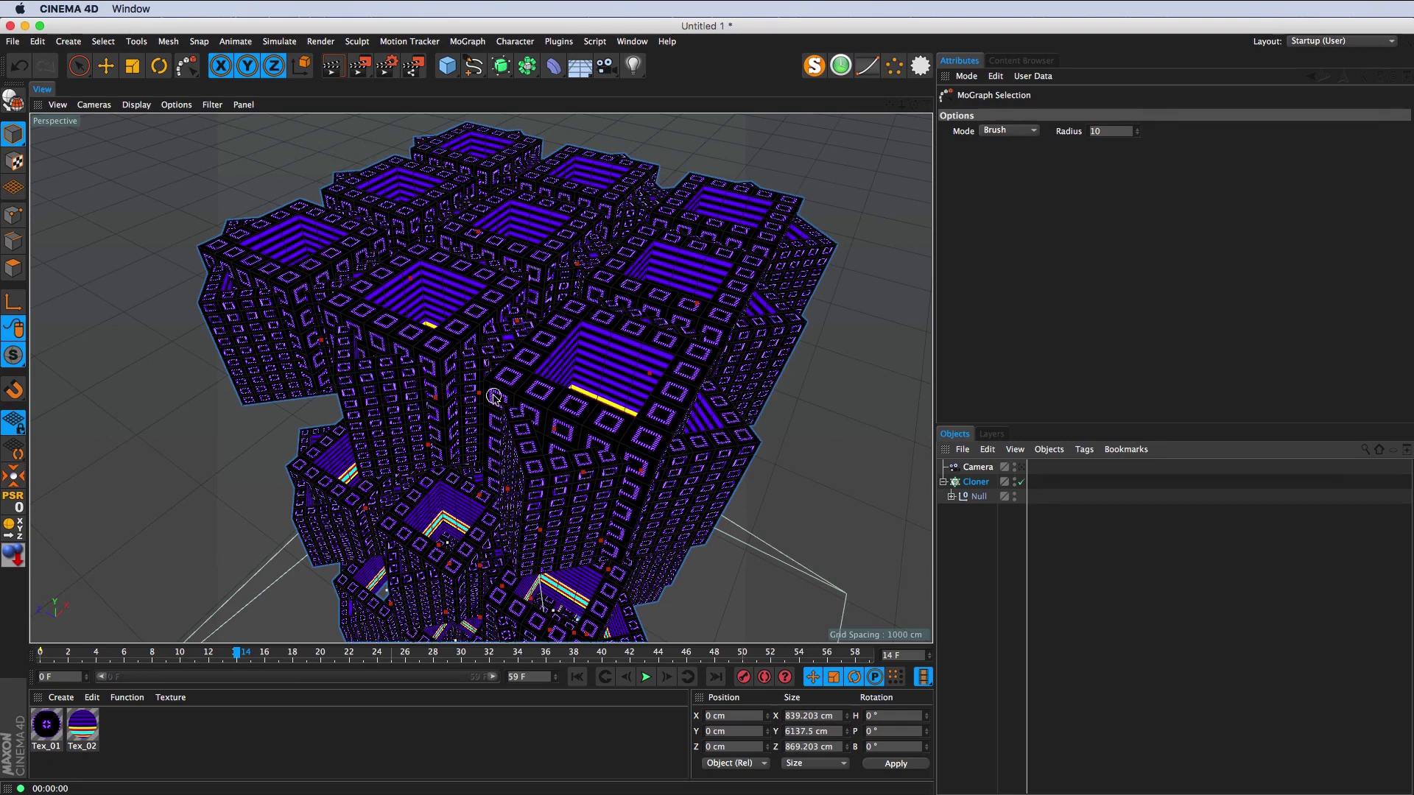
Step: Turn off viewport textures and set the selection brush radius to 18
{"action": "left_click", "coordinate": [177, 104]}
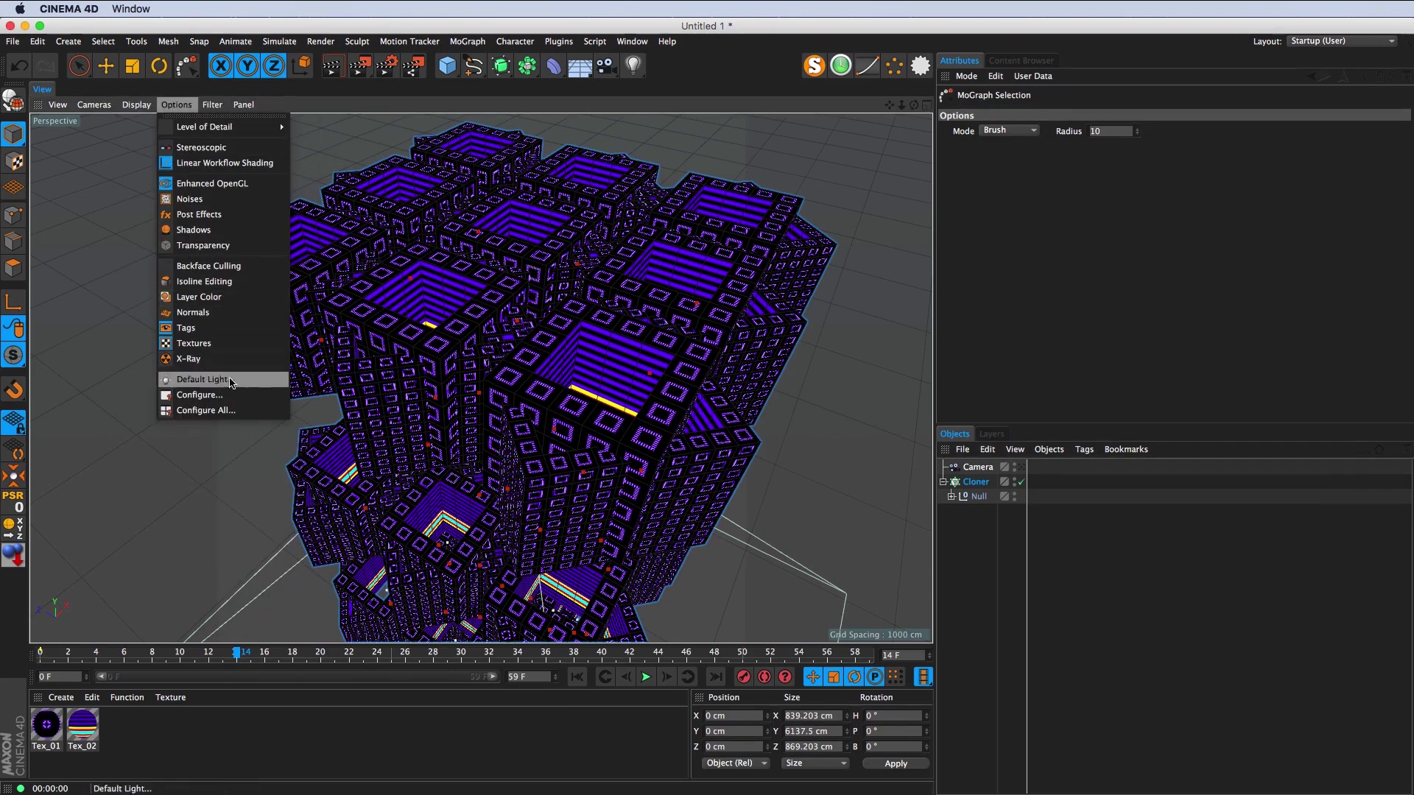
{"action": "left_click", "coordinate": [193, 343]}
{"action": "left_click_drag", "start_coordinate": [426, 428], "coordinate": [503, 366]}
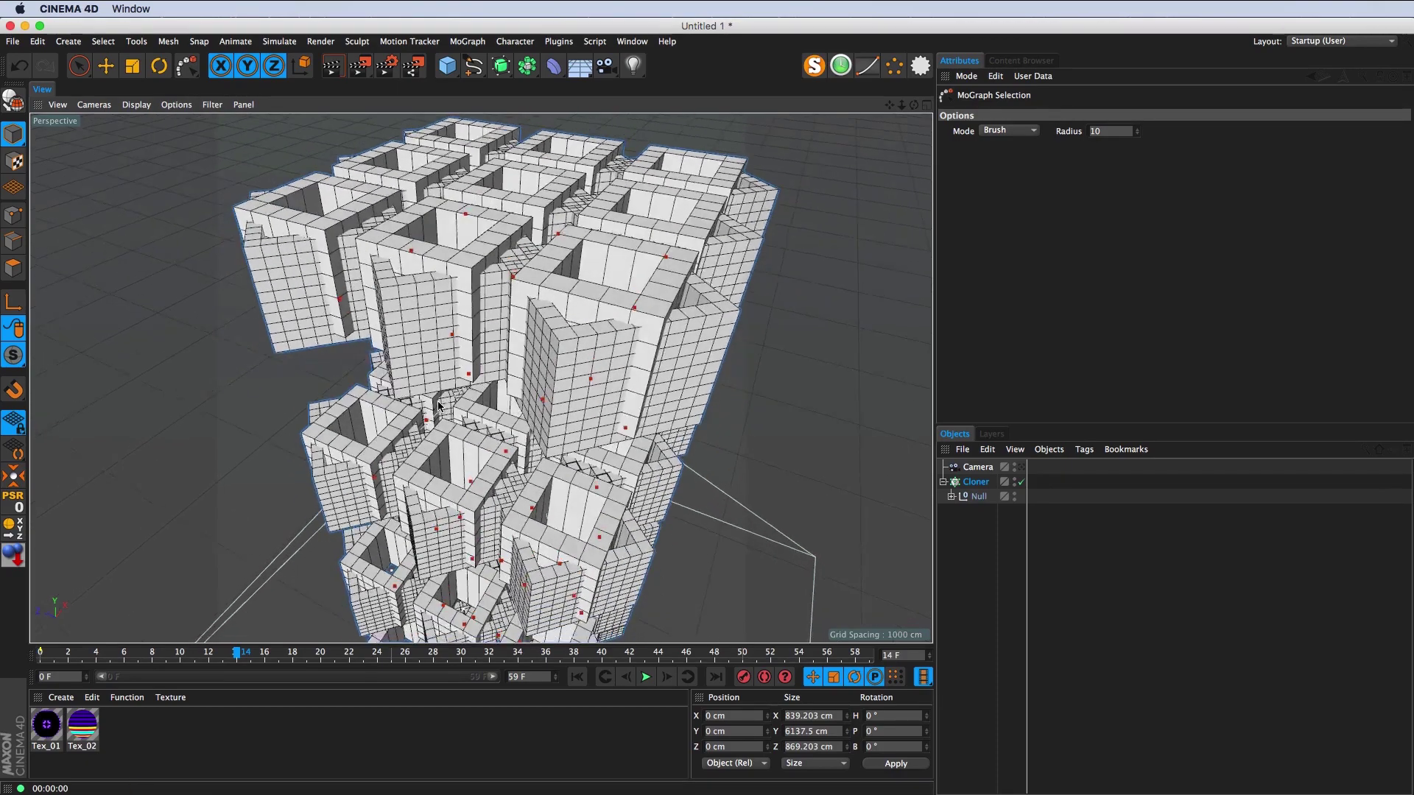
{"action": "scroll", "coordinate": [504, 366], "scroll_direction": "up", "scroll_amount": 5}
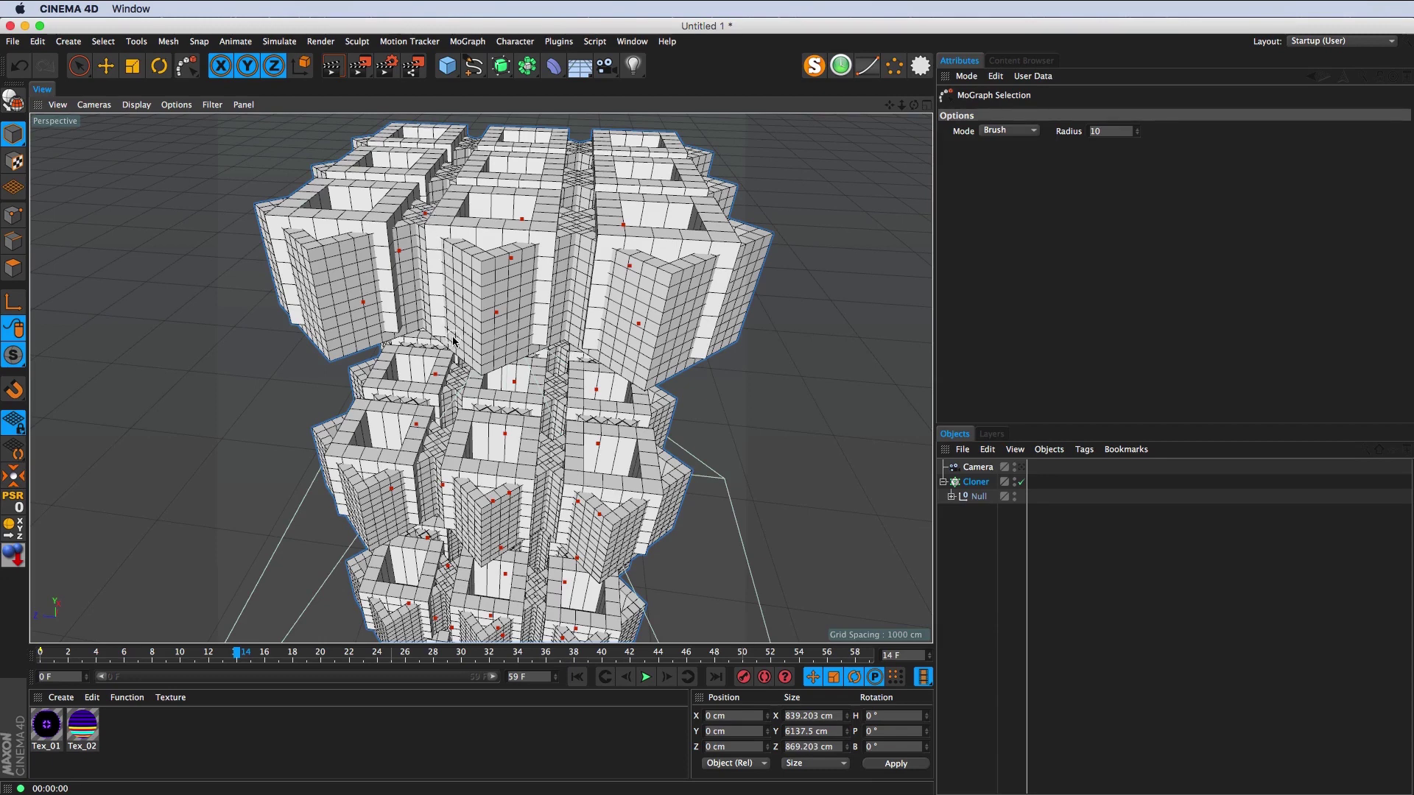
{"action": "middle_click", "coordinate": [424, 367]}
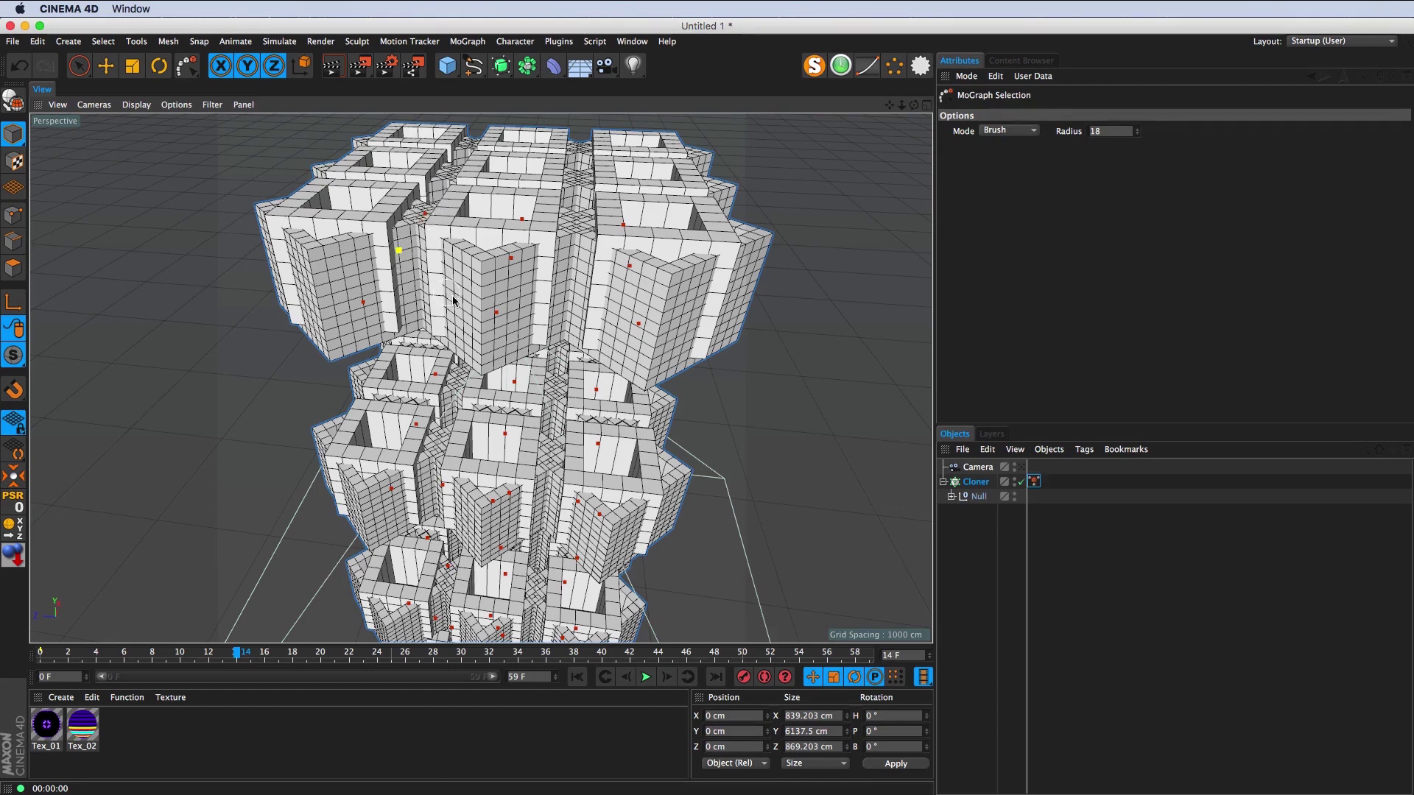
Step: Paint four clones on the upper and middle tower blocks into the MoGraph selection
{"action": "left_click", "coordinate": [521, 218], "text": "shift"}
{"action": "left_click", "coordinate": [629, 266], "text": "shift"}
{"action": "scroll", "coordinate": [542, 257], "scroll_direction": "down", "scroll_amount": 2}
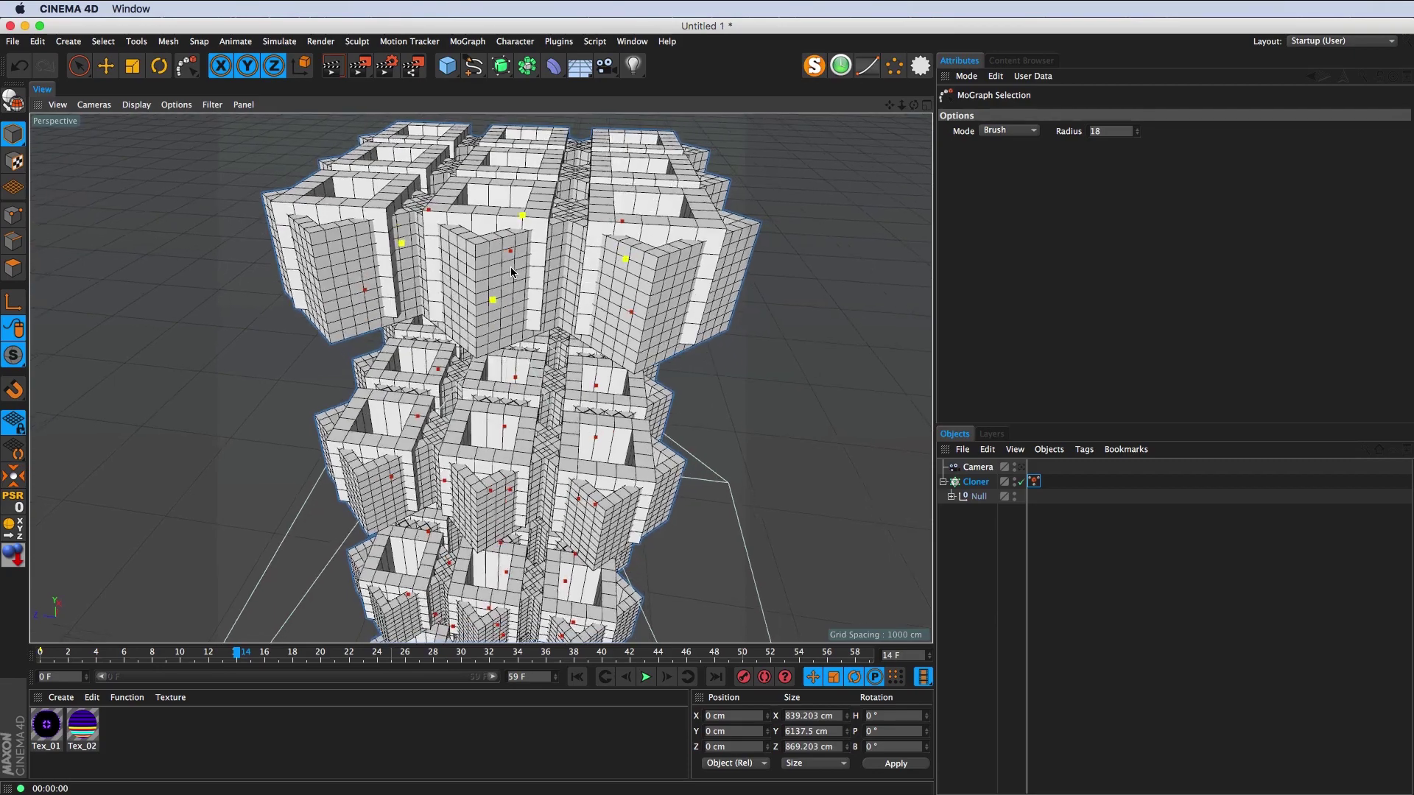
{"action": "scroll", "coordinate": [521, 381], "scroll_direction": "down", "scroll_amount": 2}
{"action": "scroll", "coordinate": [438, 308], "scroll_direction": "up", "scroll_amount": 2}
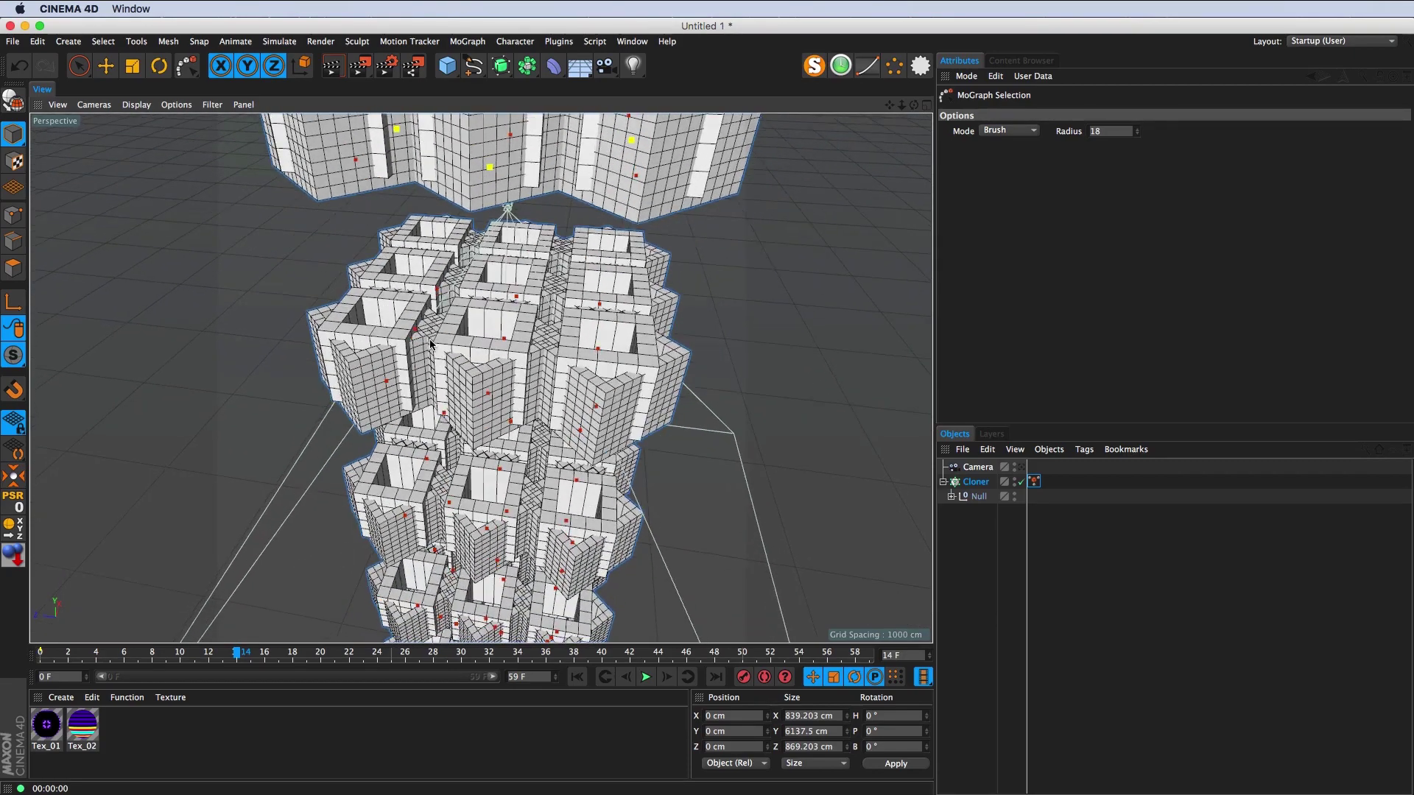
{"action": "scroll", "coordinate": [434, 317], "scroll_direction": "up", "scroll_amount": 1}
{"action": "left_click", "coordinate": [413, 339], "text": "shift"}
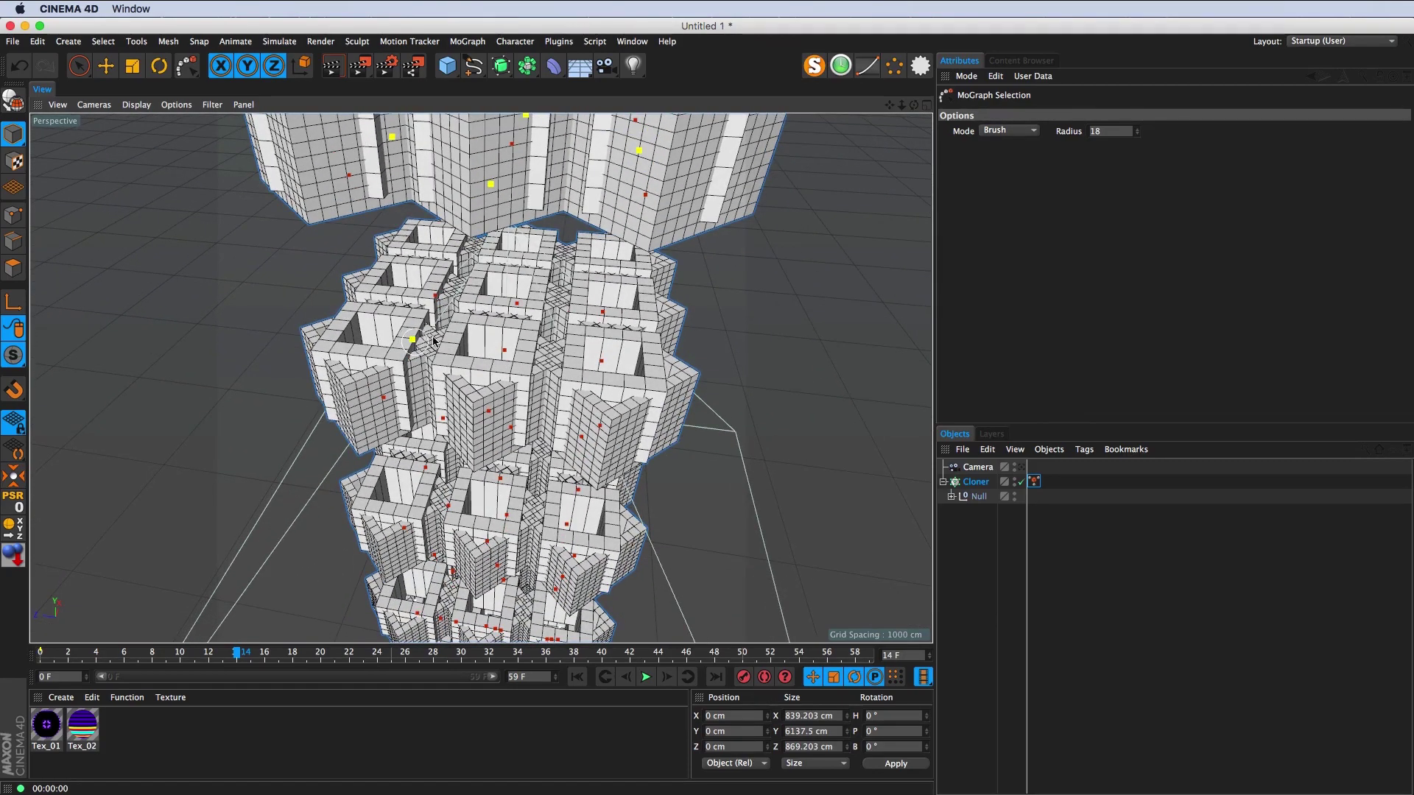
{"action": "left_click", "coordinate": [596, 371], "text": "shift"}
Step: Orbit and zoom in close to the tower's top to reach more clones
{"action": "scroll", "coordinate": [491, 478], "scroll_direction": "down", "scroll_amount": 2}
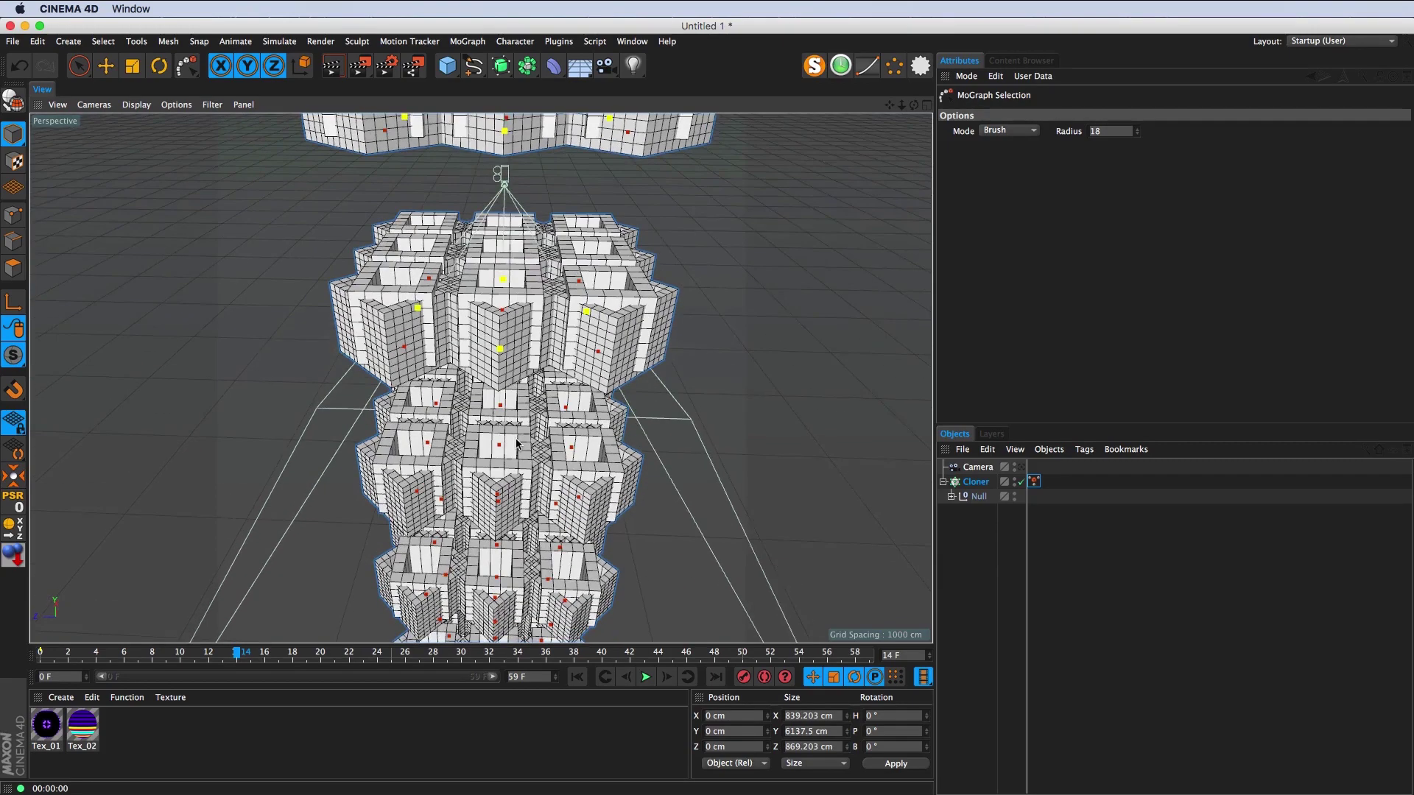
{"action": "scroll", "coordinate": [431, 299], "scroll_direction": "up", "scroll_amount": 5}
{"action": "scroll", "coordinate": [427, 265], "scroll_direction": "up", "scroll_amount": 4}
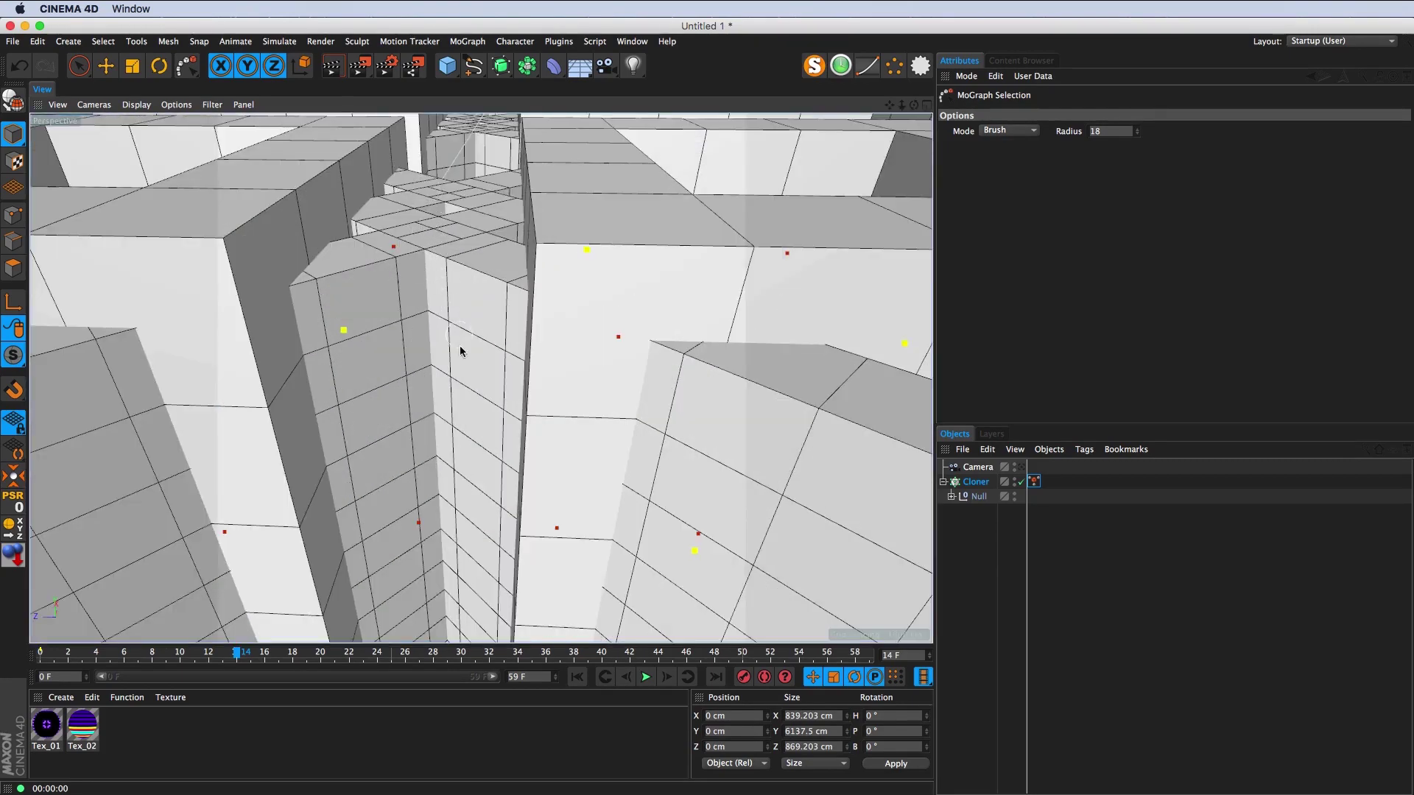
{"action": "scroll", "coordinate": [460, 351], "scroll_direction": "down", "scroll_amount": 6}
{"action": "scroll", "coordinate": [527, 435], "scroll_direction": "up", "scroll_amount": 5}
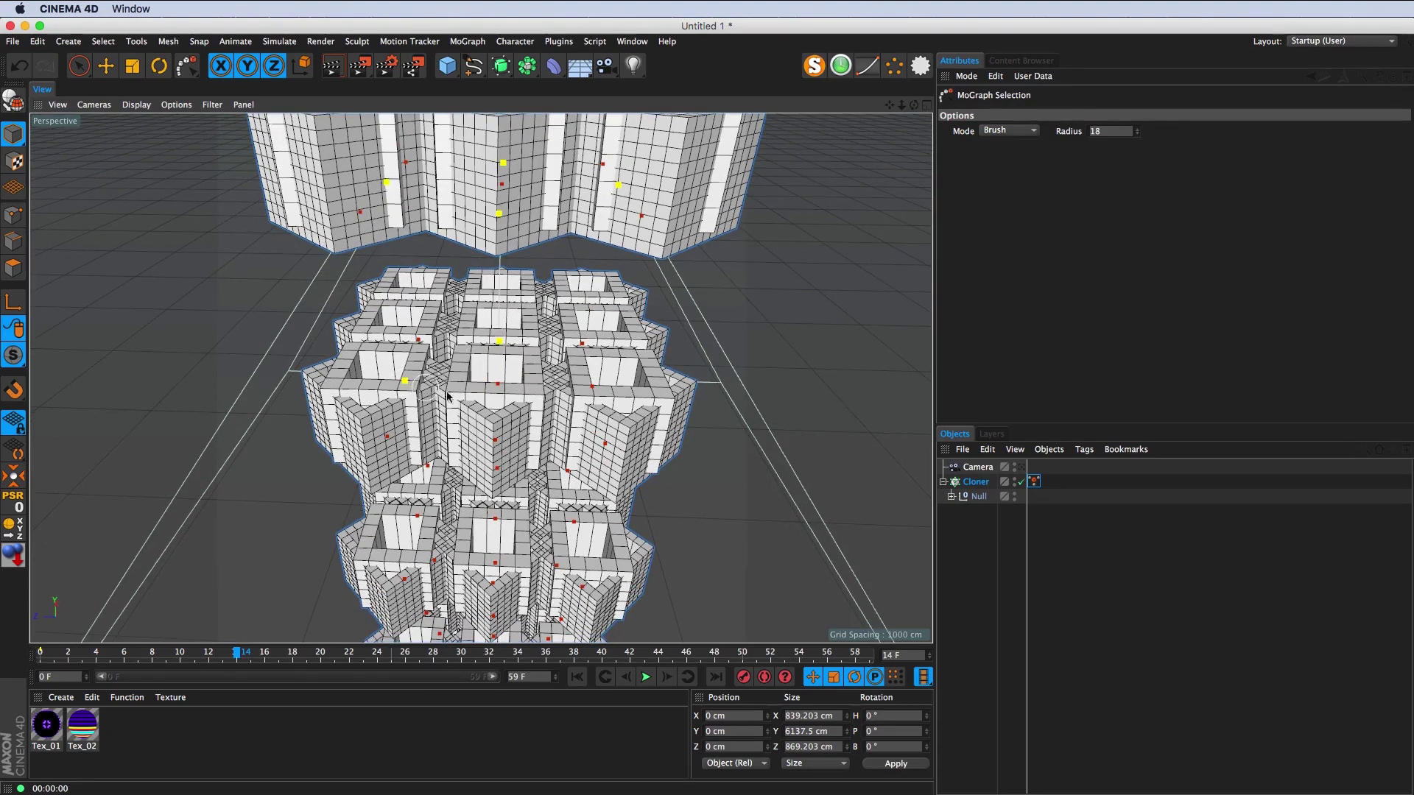
{"action": "scroll", "coordinate": [490, 460], "scroll_direction": "down", "scroll_amount": 2}
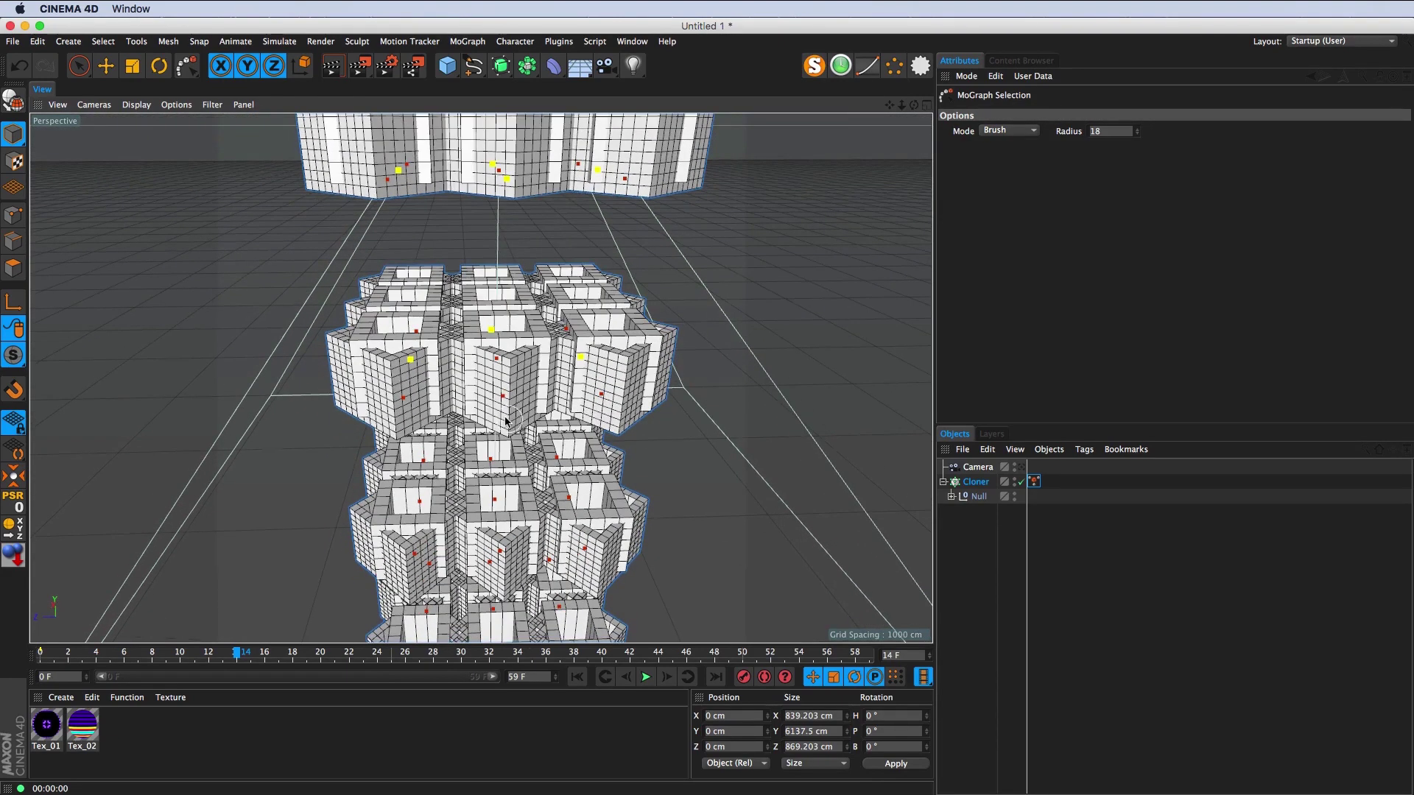
{"action": "left_click_drag", "start_coordinate": [496, 480], "coordinate": [512, 458]}
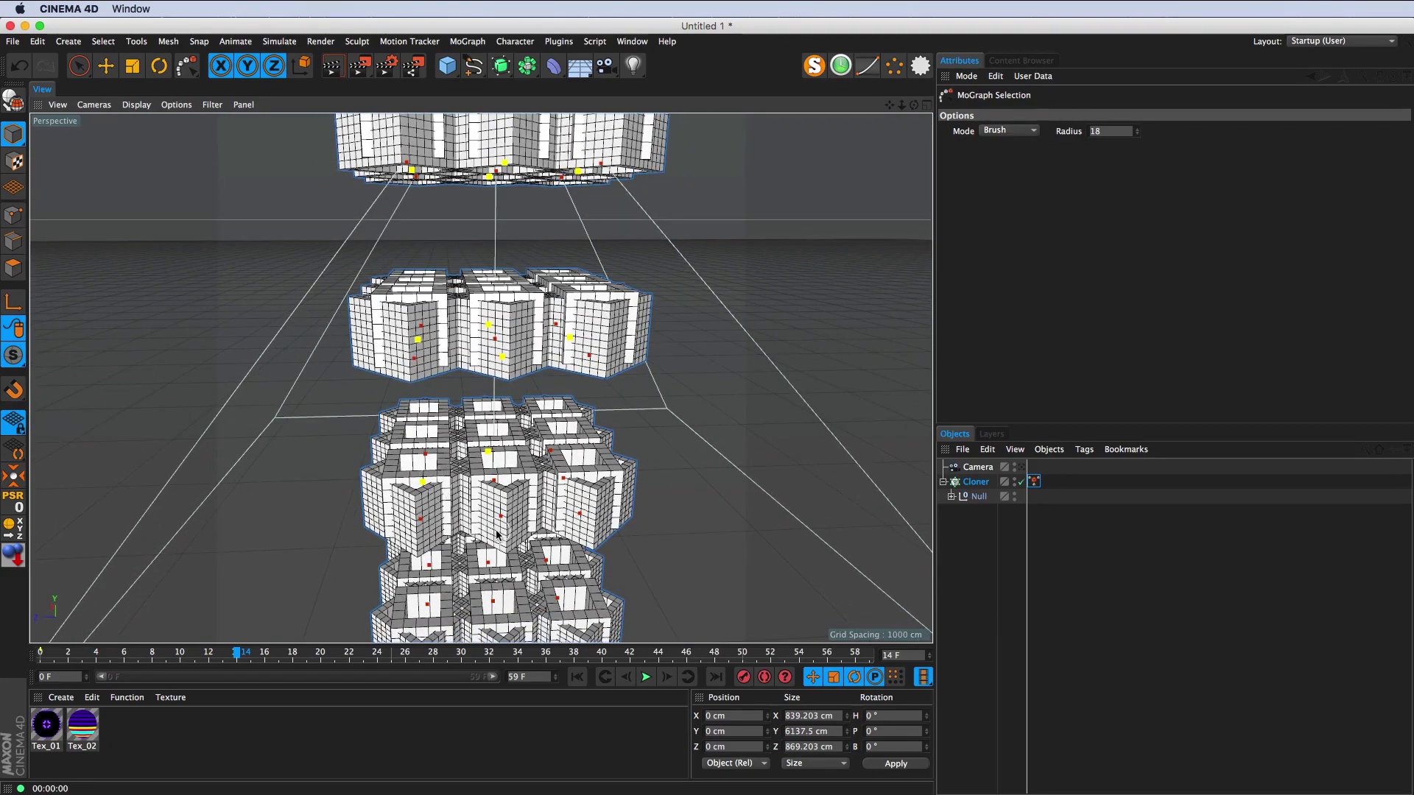
{"action": "left_click_drag", "start_coordinate": [498, 536], "coordinate": [353, 471]}
{"action": "left_click_drag", "start_coordinate": [527, 513], "coordinate": [603, 499]}
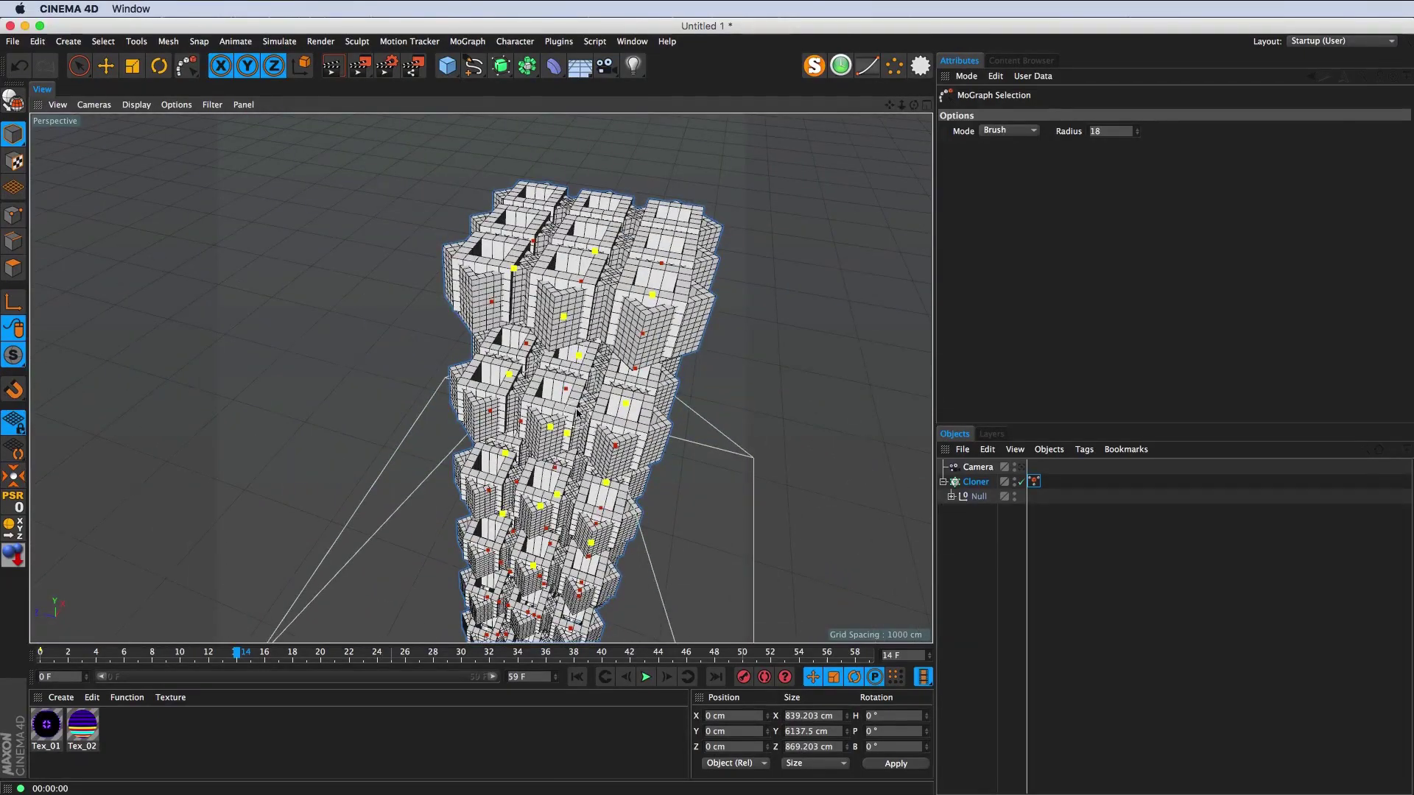
{"action": "left_click_drag", "start_coordinate": [578, 414], "coordinate": [469, 291]}
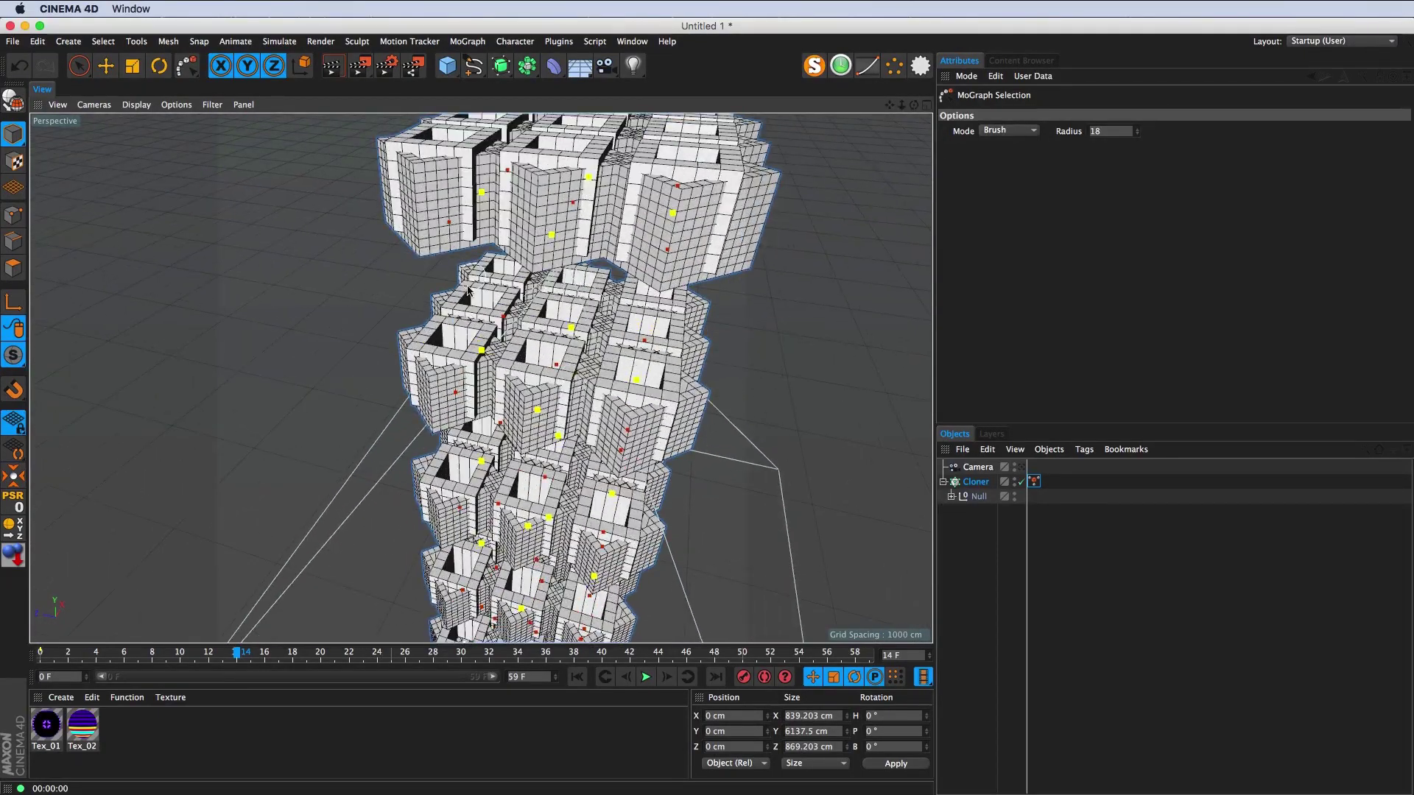
{"action": "left_click_drag", "start_coordinate": [570, 369], "coordinate": [549, 377]}
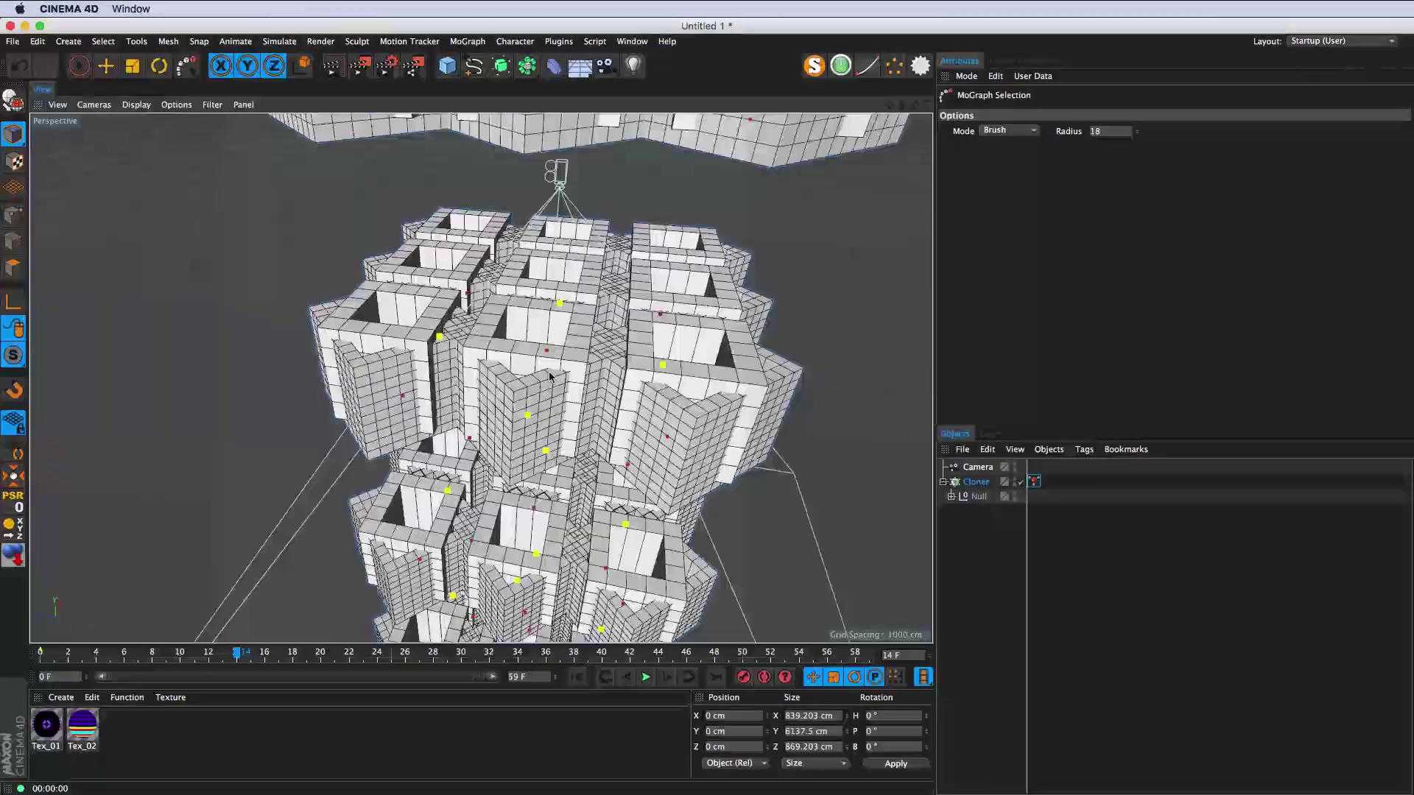
Step: Create a Plain effector and add it to the Cloner's Effectors list
{"action": "left_click", "coordinate": [1073, 555]}
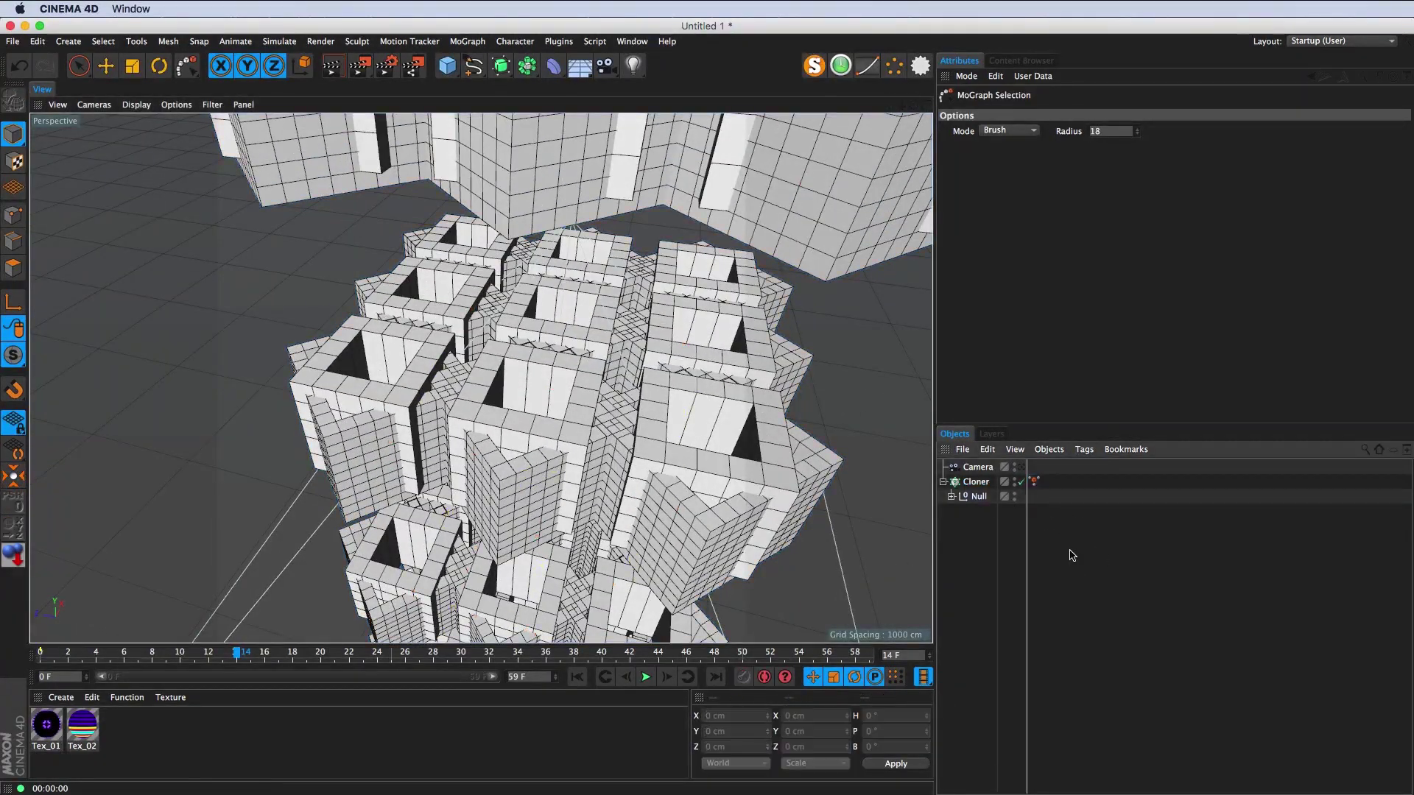
{"action": "left_click", "coordinate": [1024, 551]}
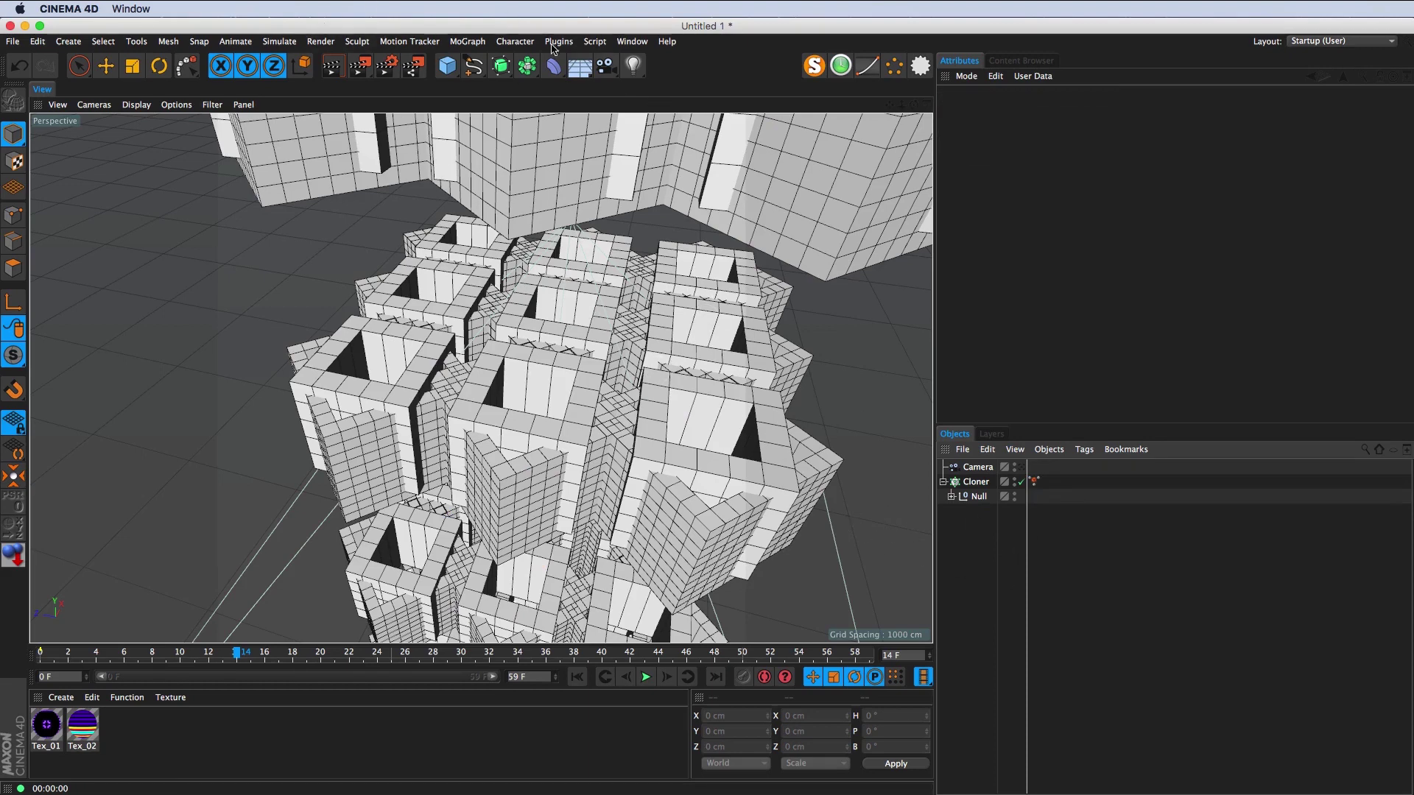
{"action": "left_click", "coordinate": [477, 47]}
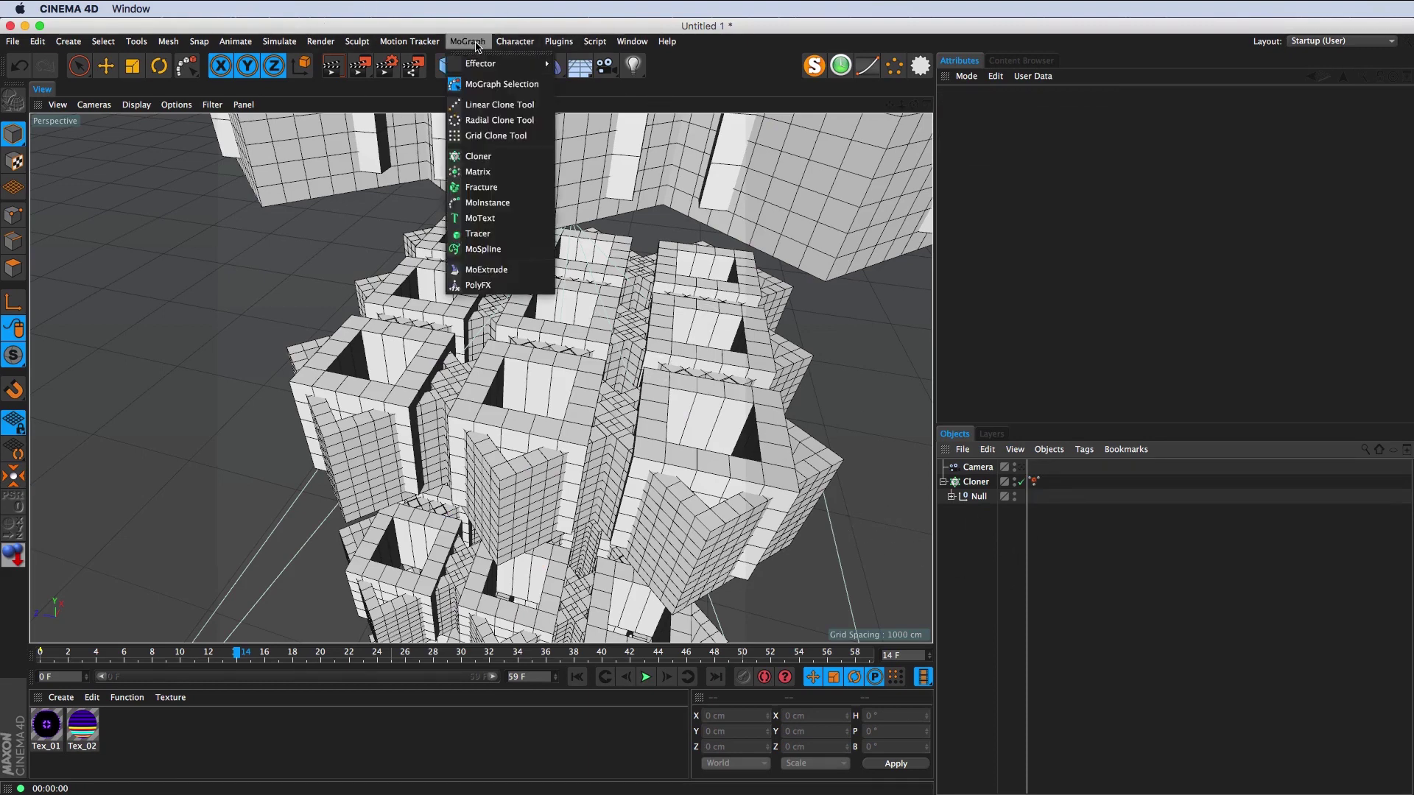
{"action": "mouse_move", "coordinate": [525, 70]}
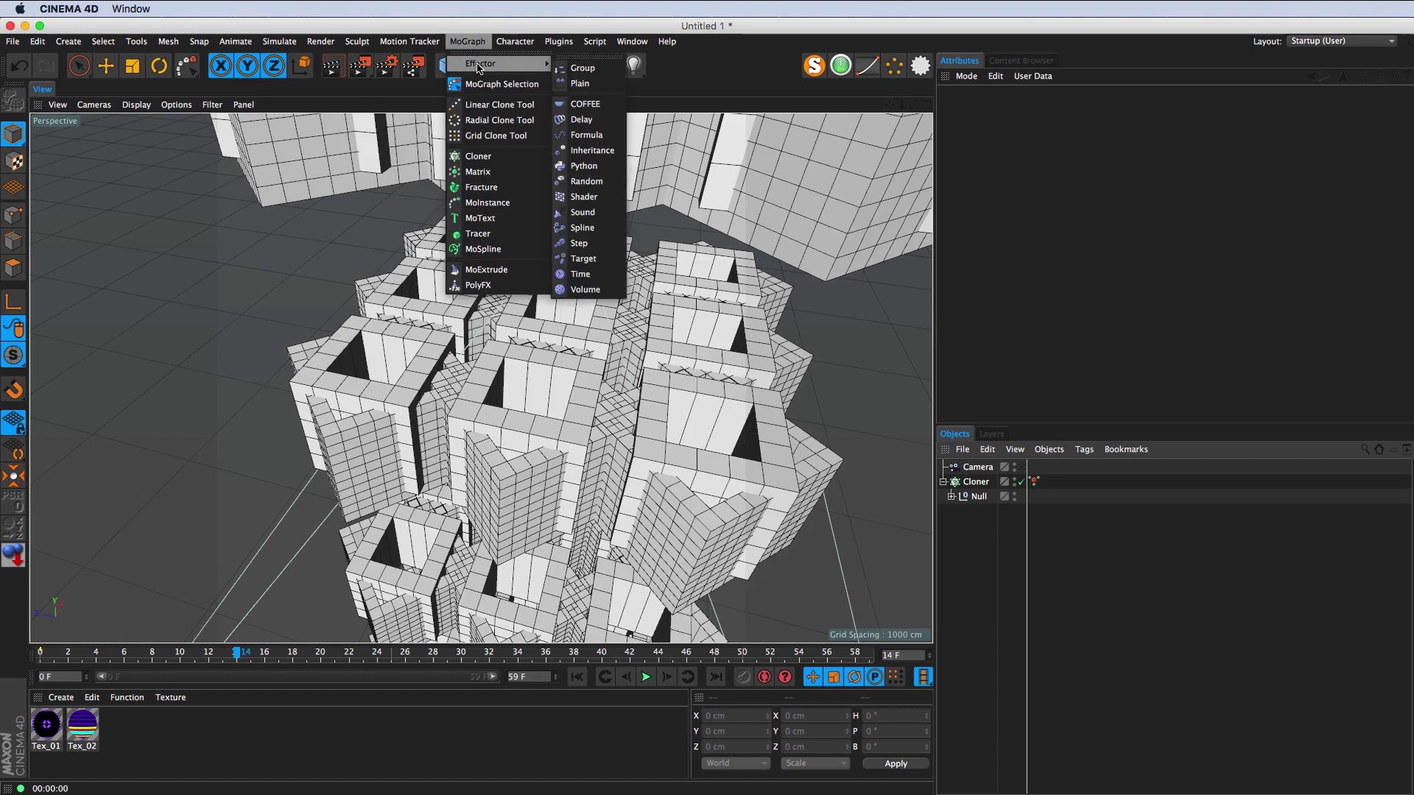
{"action": "left_click", "coordinate": [586, 83]}
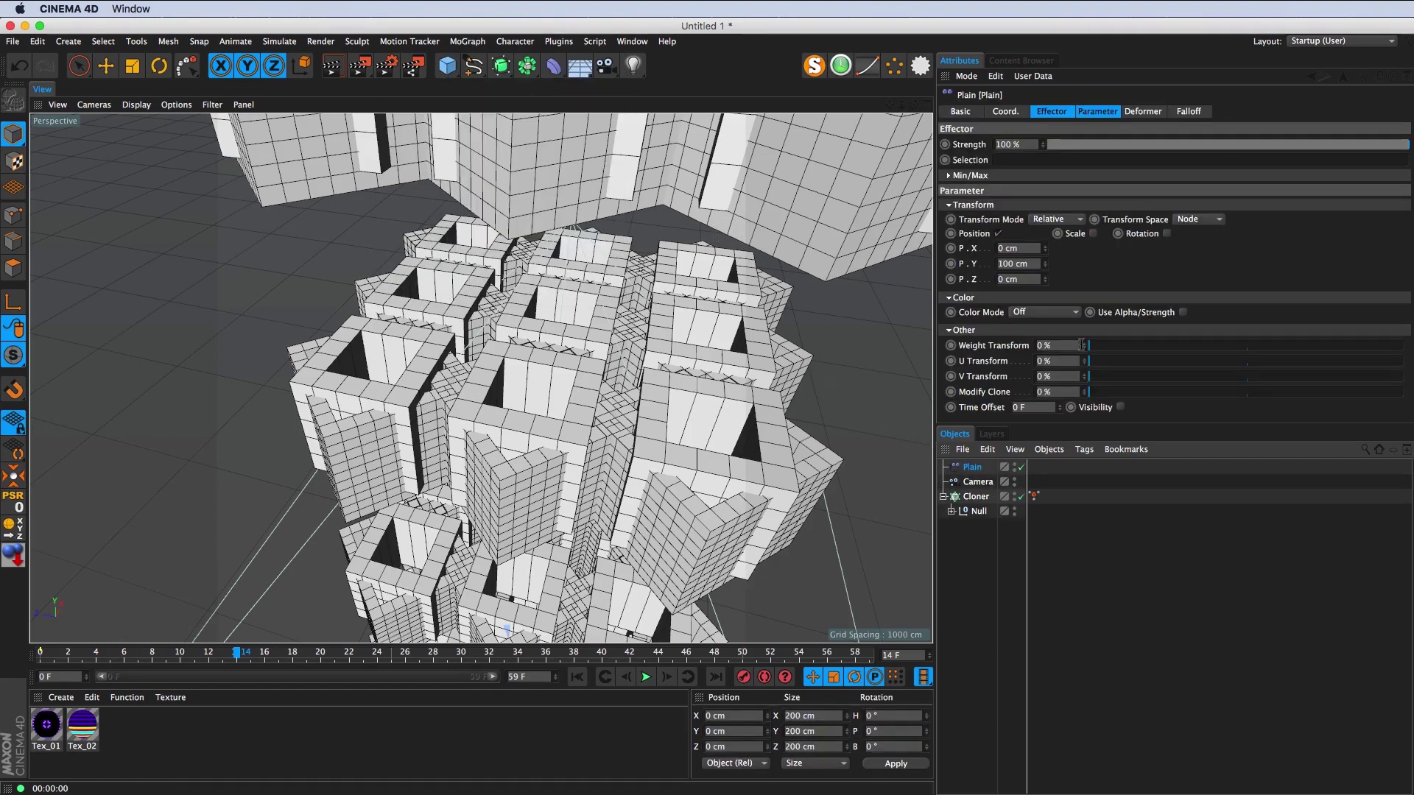
{"action": "left_click", "coordinate": [976, 496]}
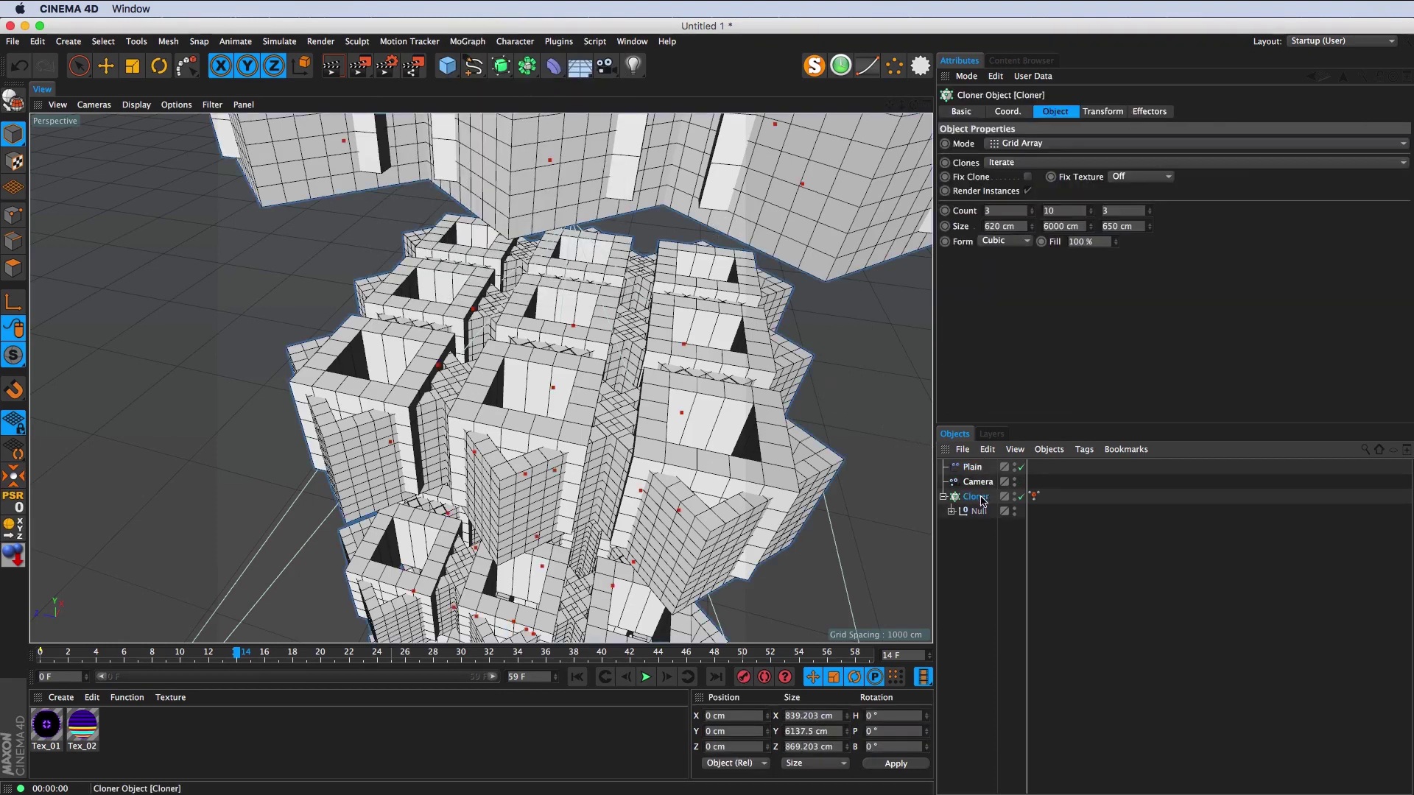
{"action": "left_click", "coordinate": [1148, 111]}
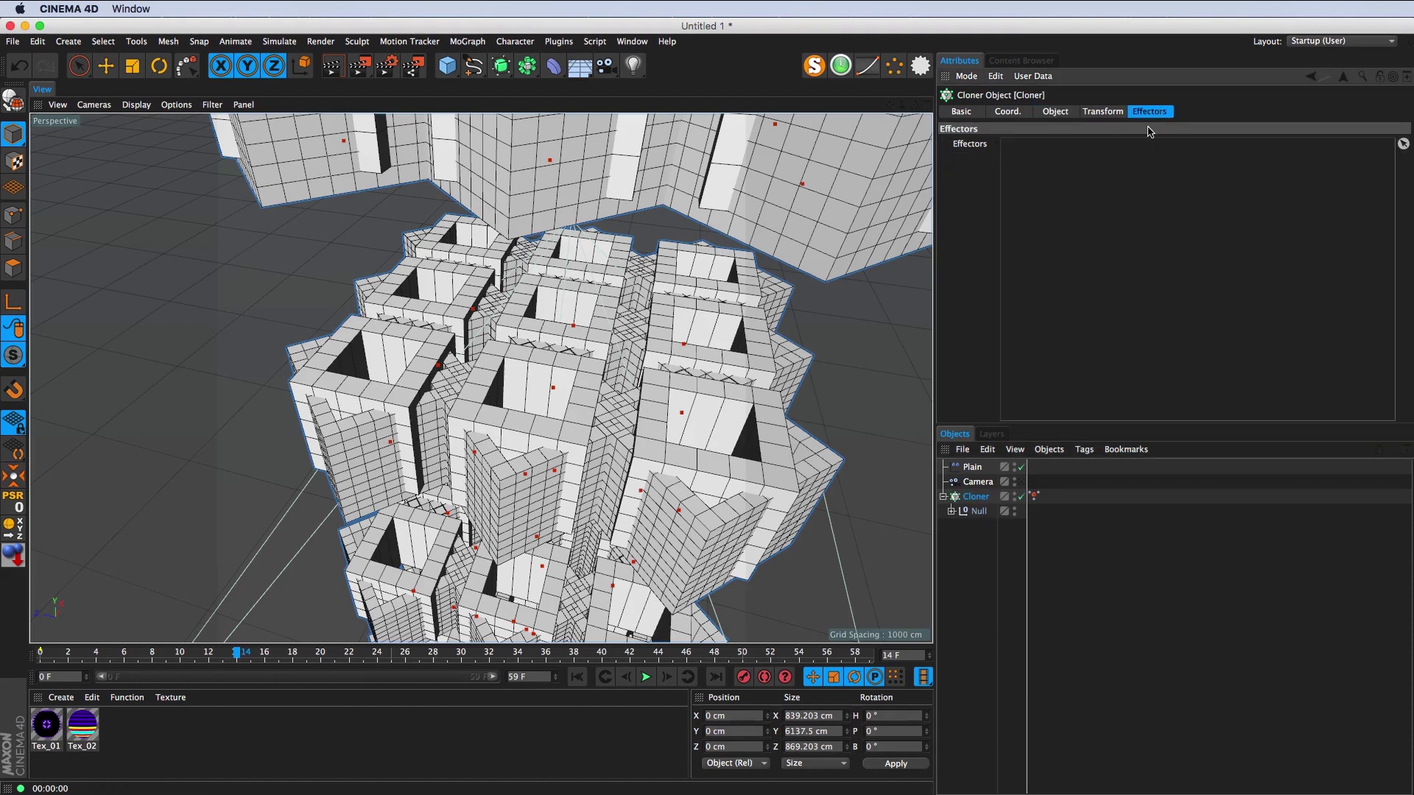
{"action": "left_click", "coordinate": [976, 469]}
{"action": "left_click_drag", "start_coordinate": [1053, 331], "coordinate": [1051, 330]}
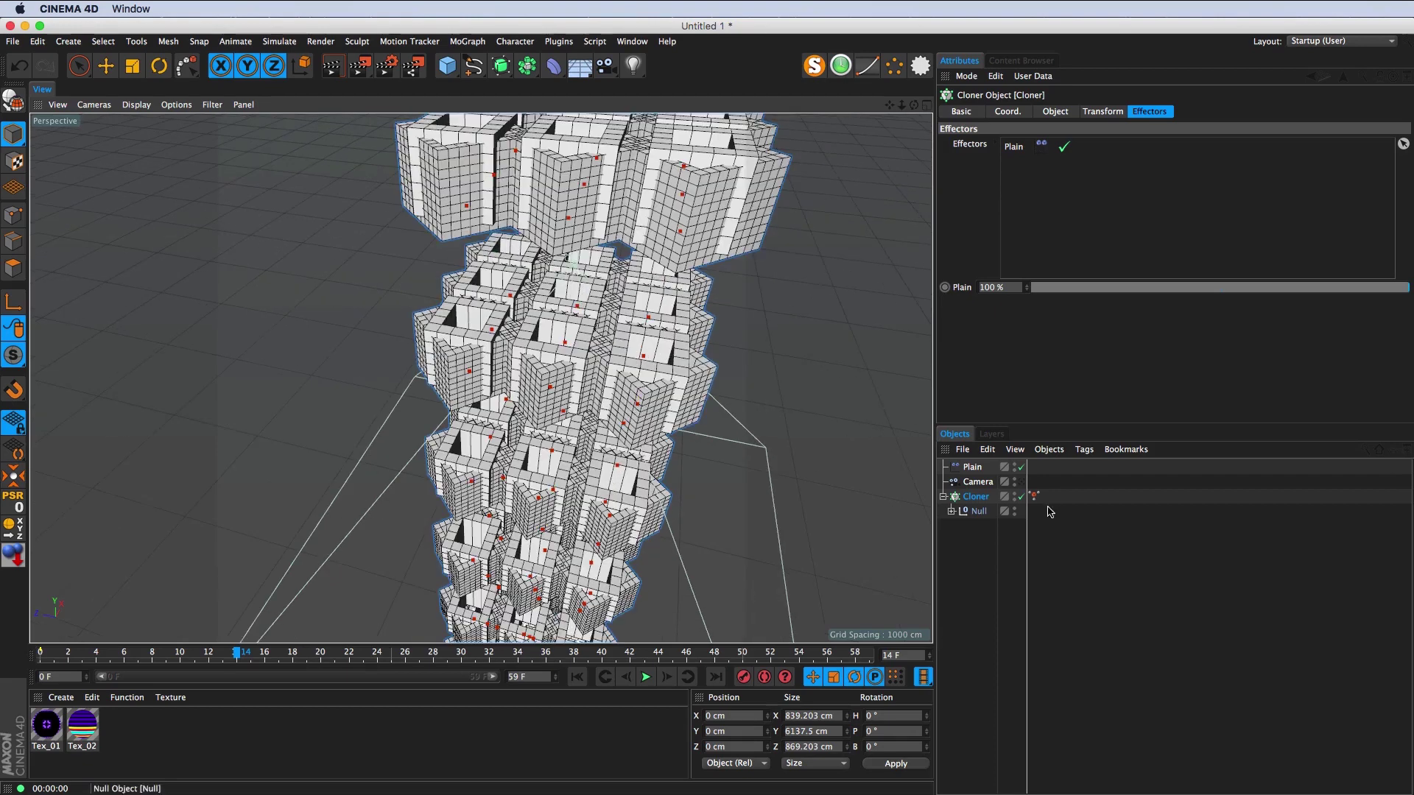
Step: Set the Plain effector's Y position offset to 0 cm
{"action": "left_click", "coordinate": [973, 466]}
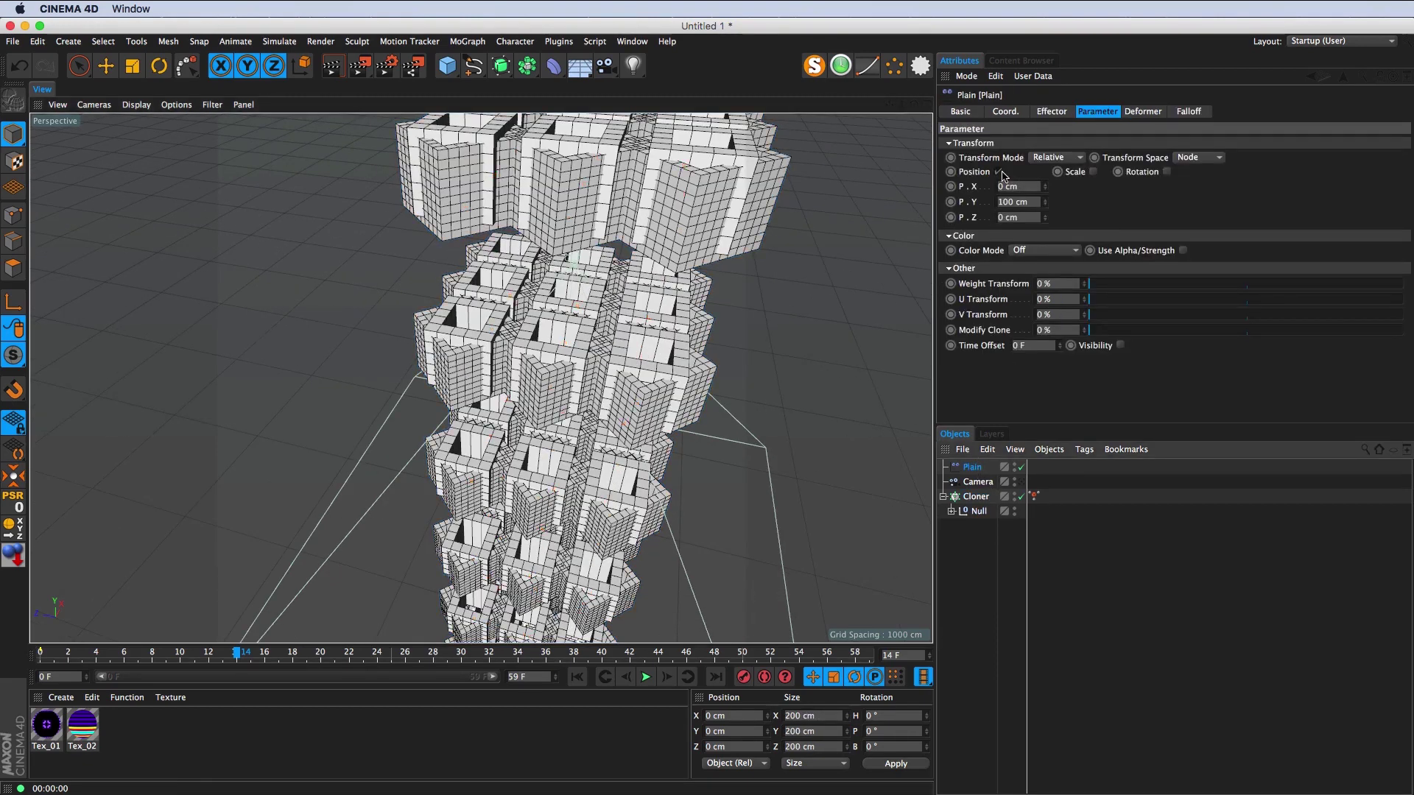
{"action": "left_click", "coordinate": [1031, 202]}
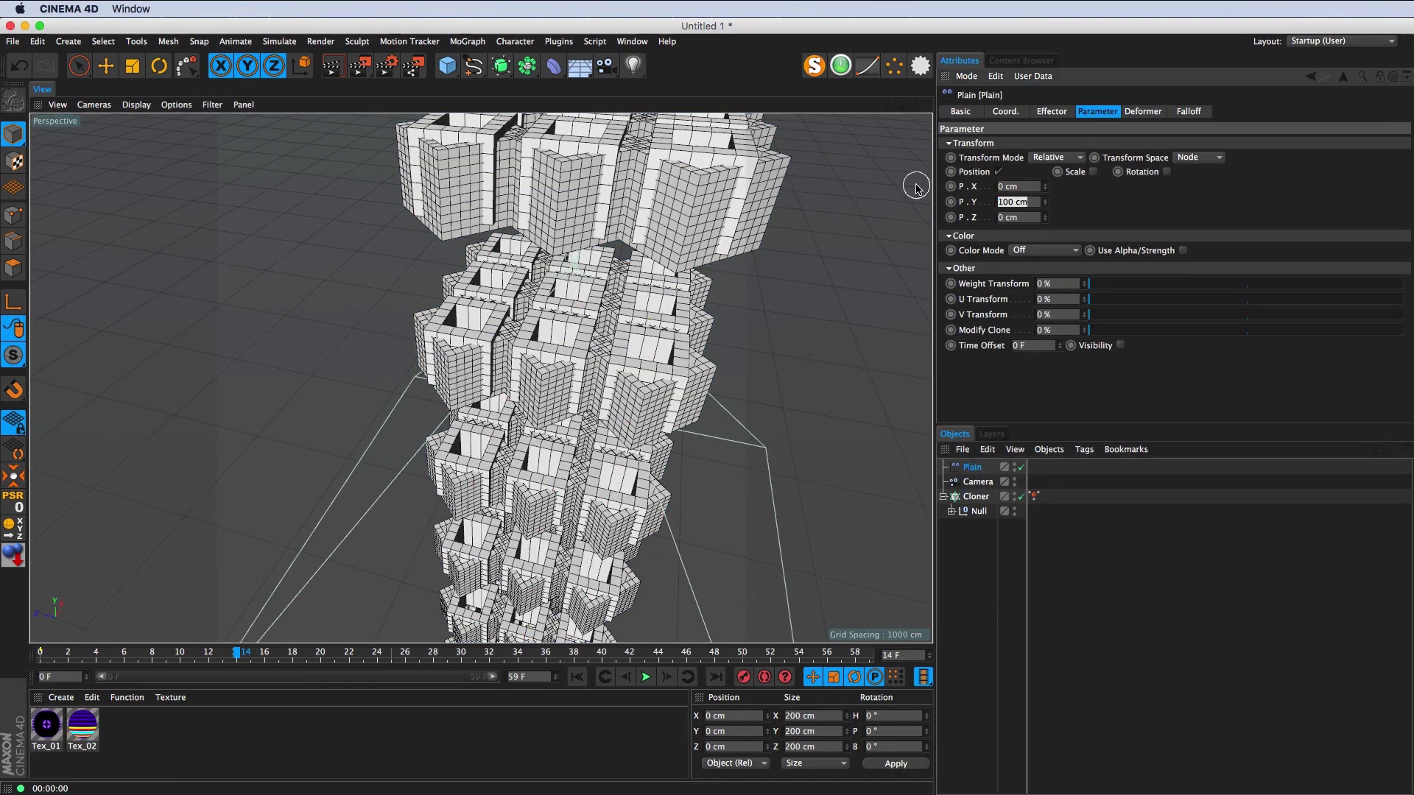
{"action": "type", "text": "0"}
{"action": "key", "text": "Return"}
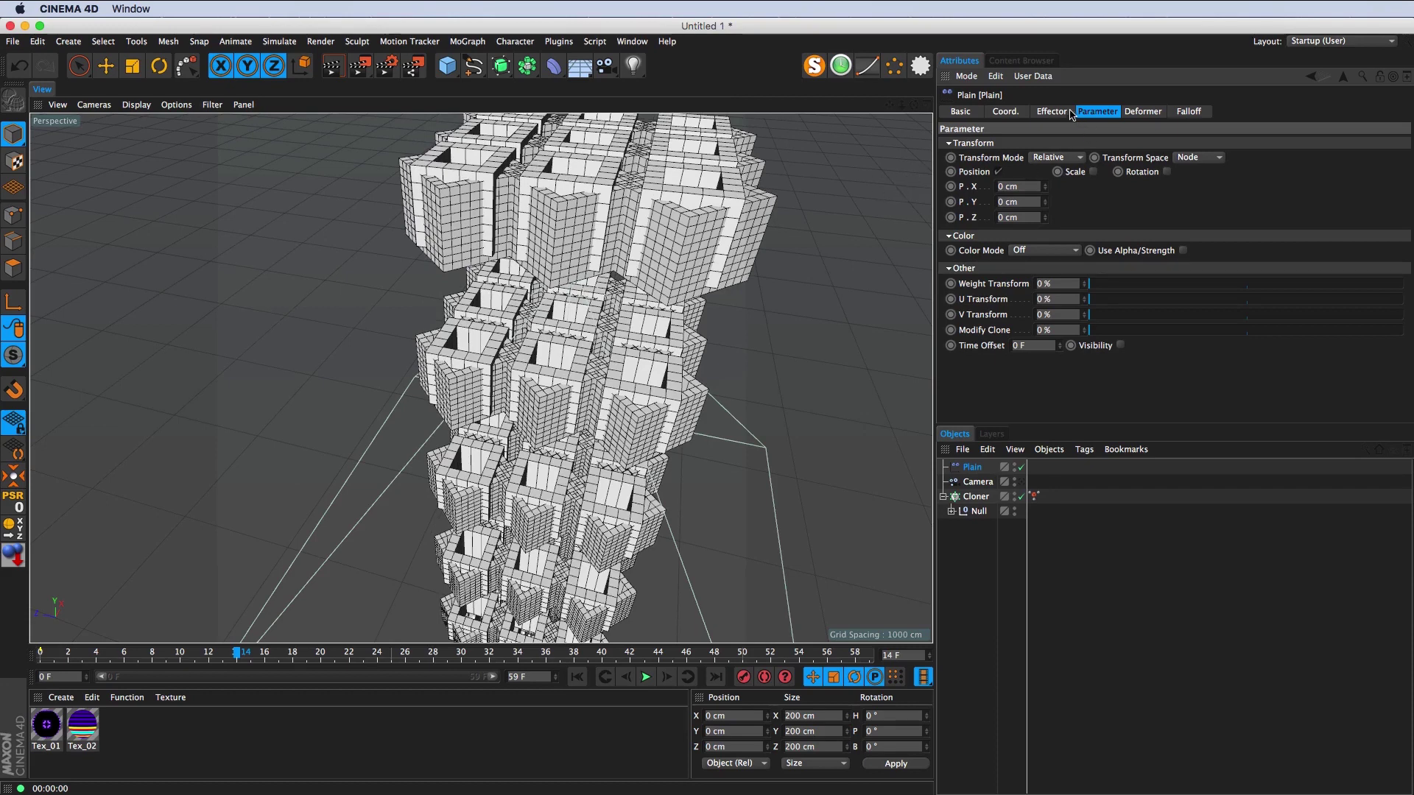
Step: Limit the Plain effector to the MoGraph Selection tag
{"action": "left_click", "coordinate": [1053, 112]}
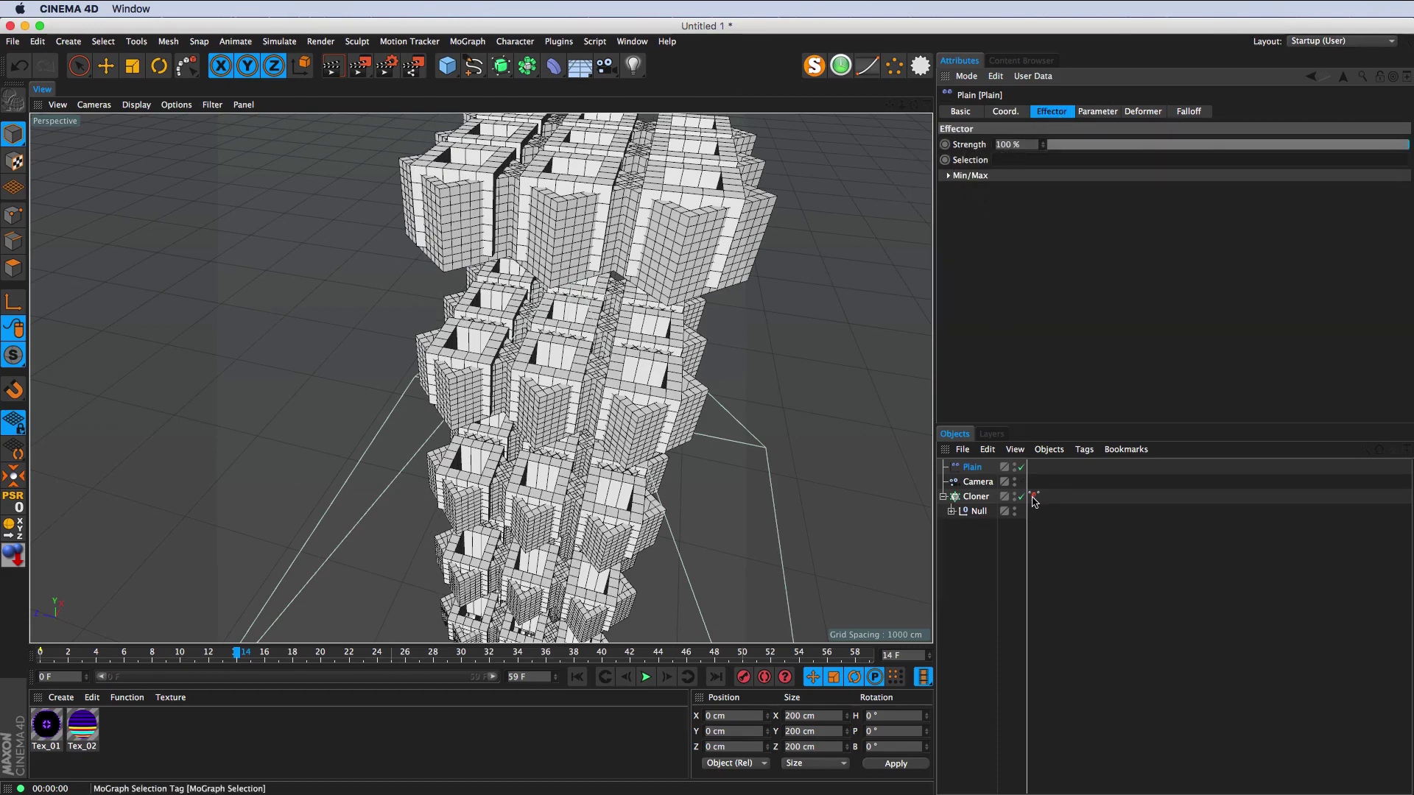
{"action": "left_click_drag", "start_coordinate": [1033, 499], "coordinate": [1090, 386]}
{"action": "left_click_drag", "start_coordinate": [1018, 205], "coordinate": [1008, 162]}
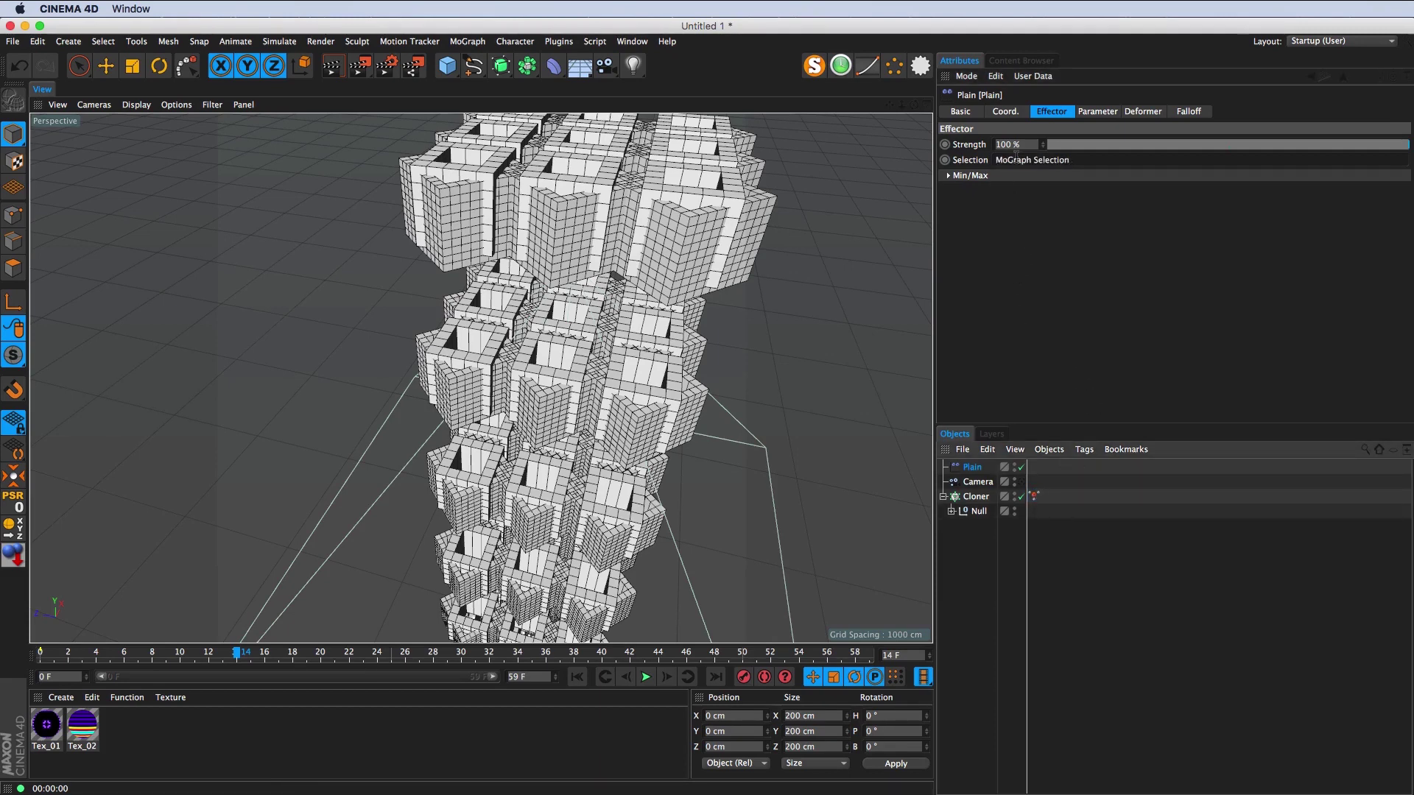
{"action": "scroll", "coordinate": [564, 302], "scroll_direction": "up", "scroll_amount": 3}
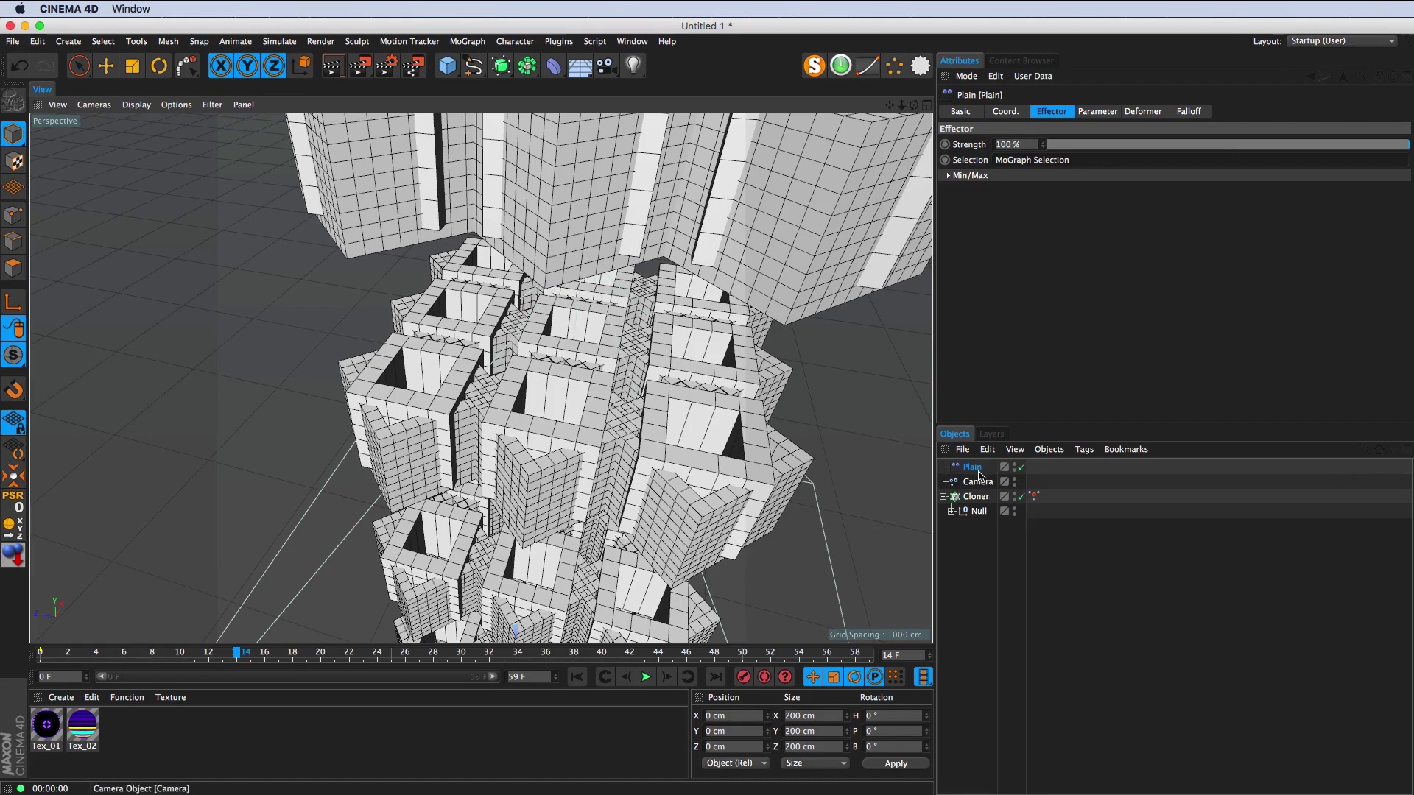
{"action": "scroll", "coordinate": [559, 416], "scroll_direction": "down", "scroll_amount": 3}
{"action": "scroll", "coordinate": [609, 363], "scroll_direction": "down", "scroll_amount": 1}
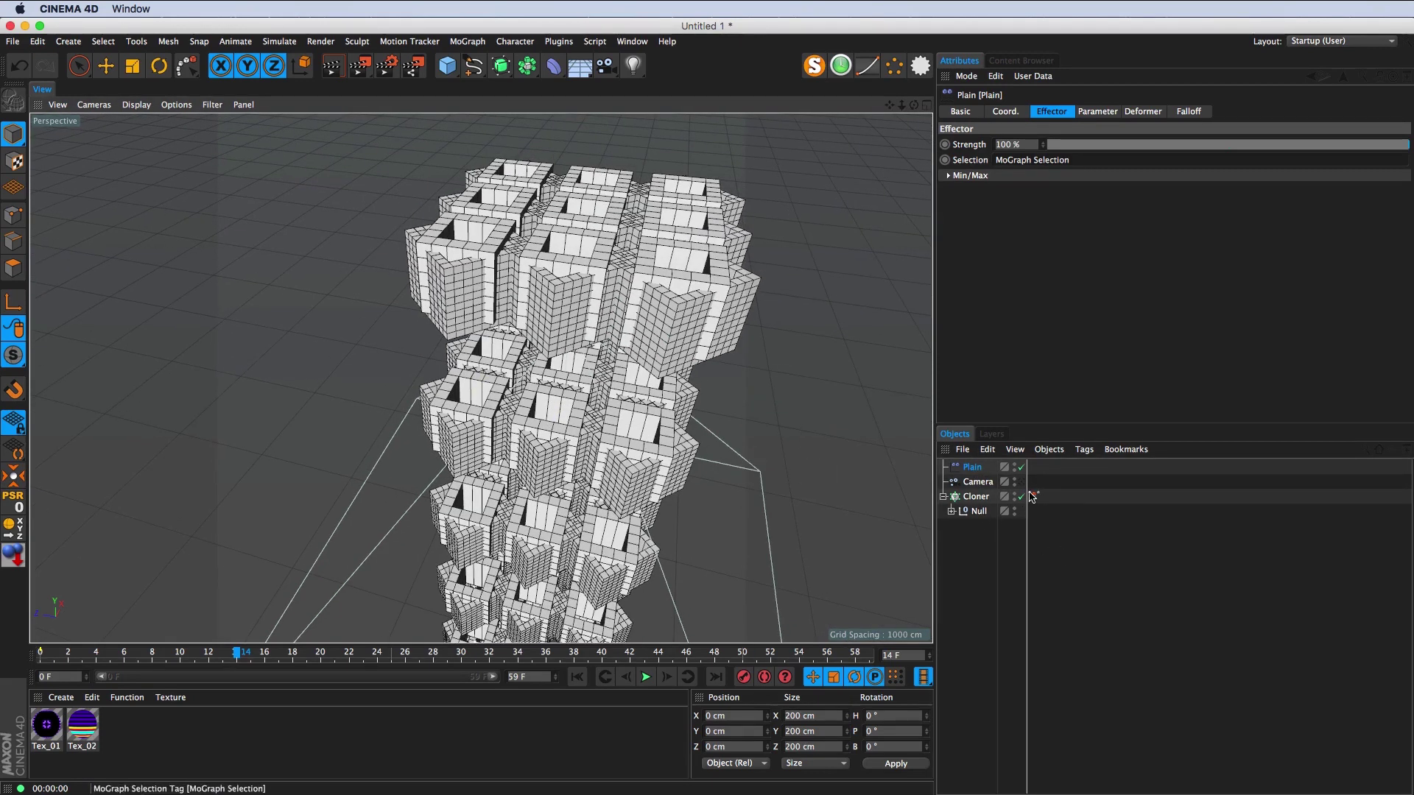
Step: Offset the selected clones to -342 cm in Y, then play the flythrough through the camera
{"action": "left_click", "coordinate": [1095, 112]}
{"action": "left_click_drag", "start_coordinate": [1044, 204], "coordinate": [1044, 250]}
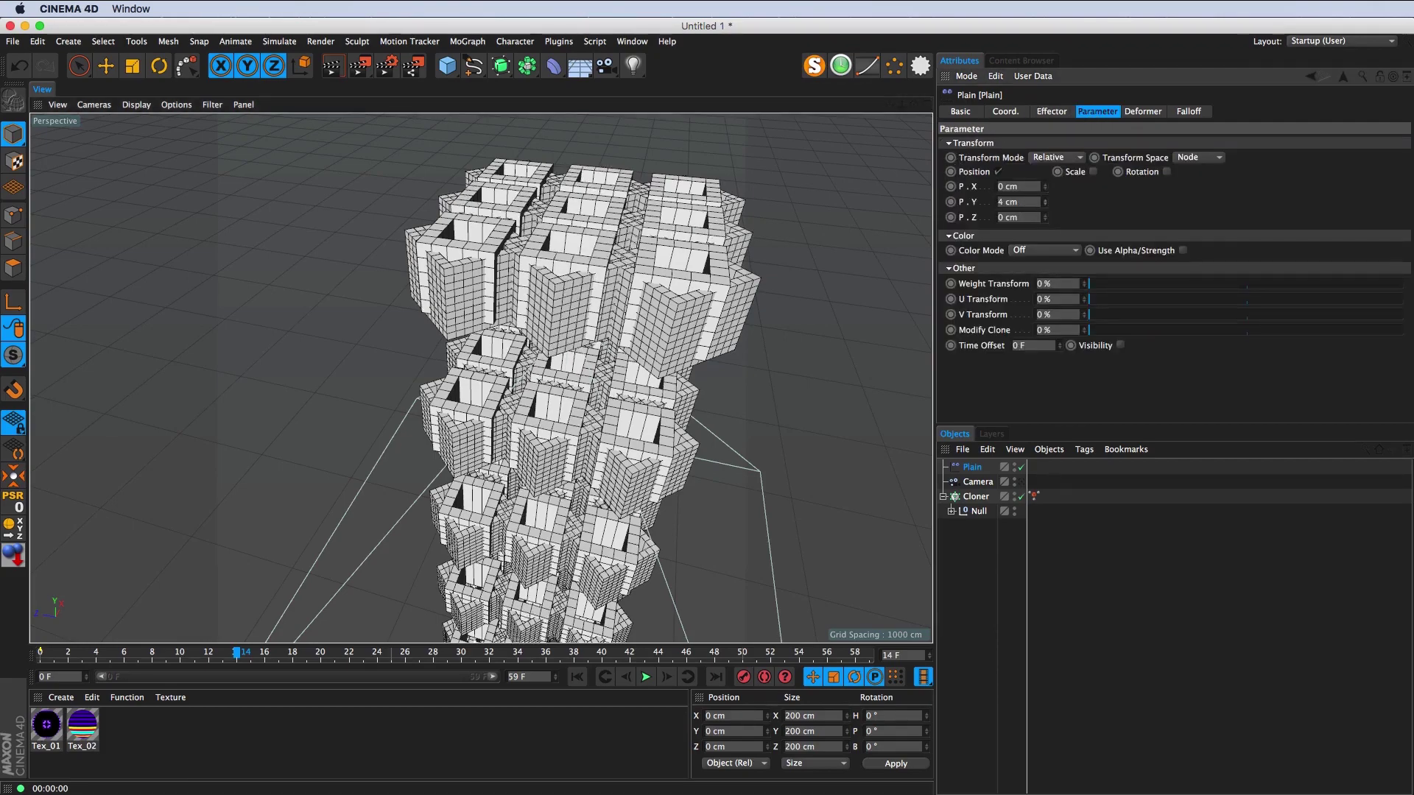
{"action": "mouse_move", "coordinate": [1044, 201]}
{"action": "left_mouse_down"}
{"action": "mouse_move", "coordinate": [1044, 309]}
{"action": "mouse_move", "coordinate": [1045, 288]}
{"action": "left_mouse_up"}
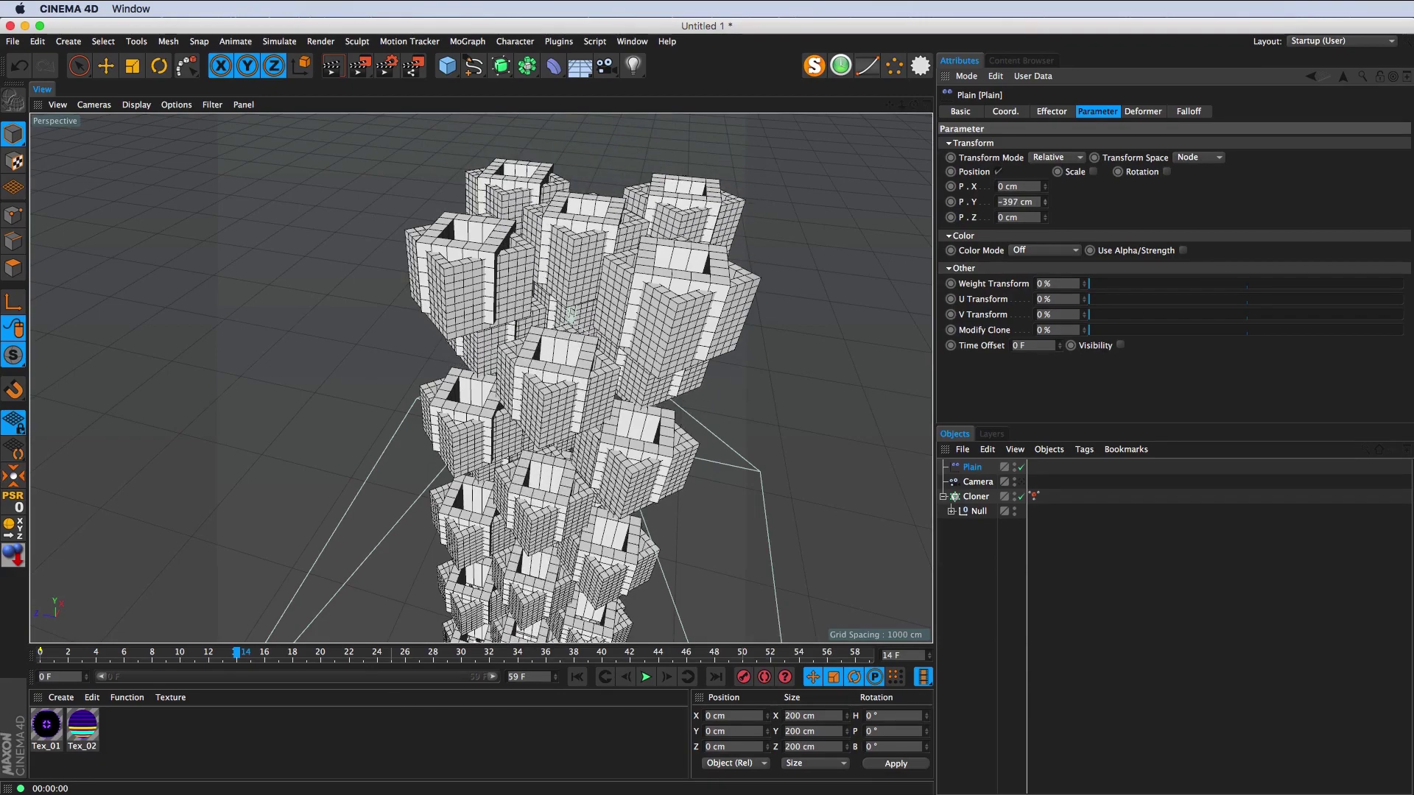
{"action": "left_click_drag", "start_coordinate": [676, 430], "coordinate": [679, 355]}
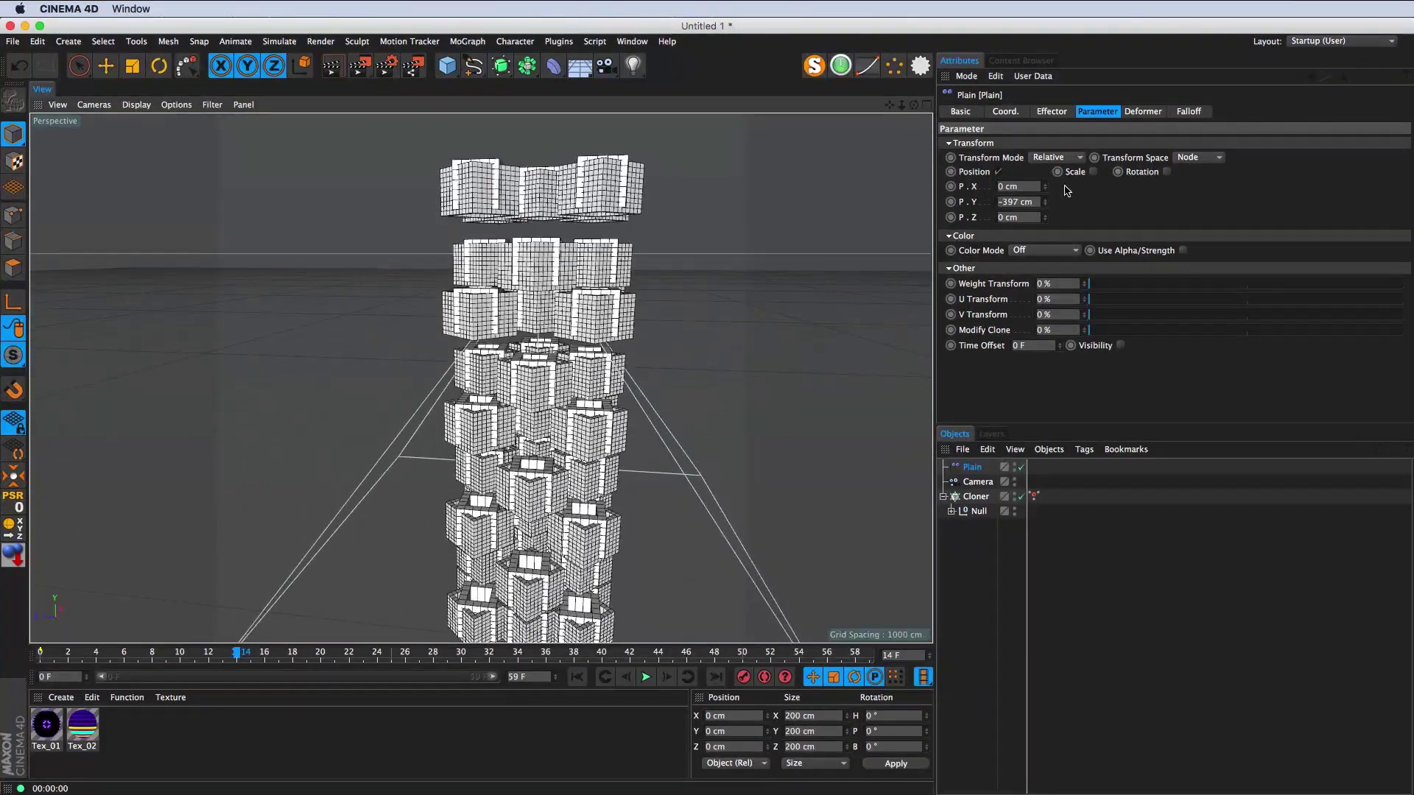
{"action": "left_click_drag", "start_coordinate": [1046, 203], "coordinate": [1045, 184]}
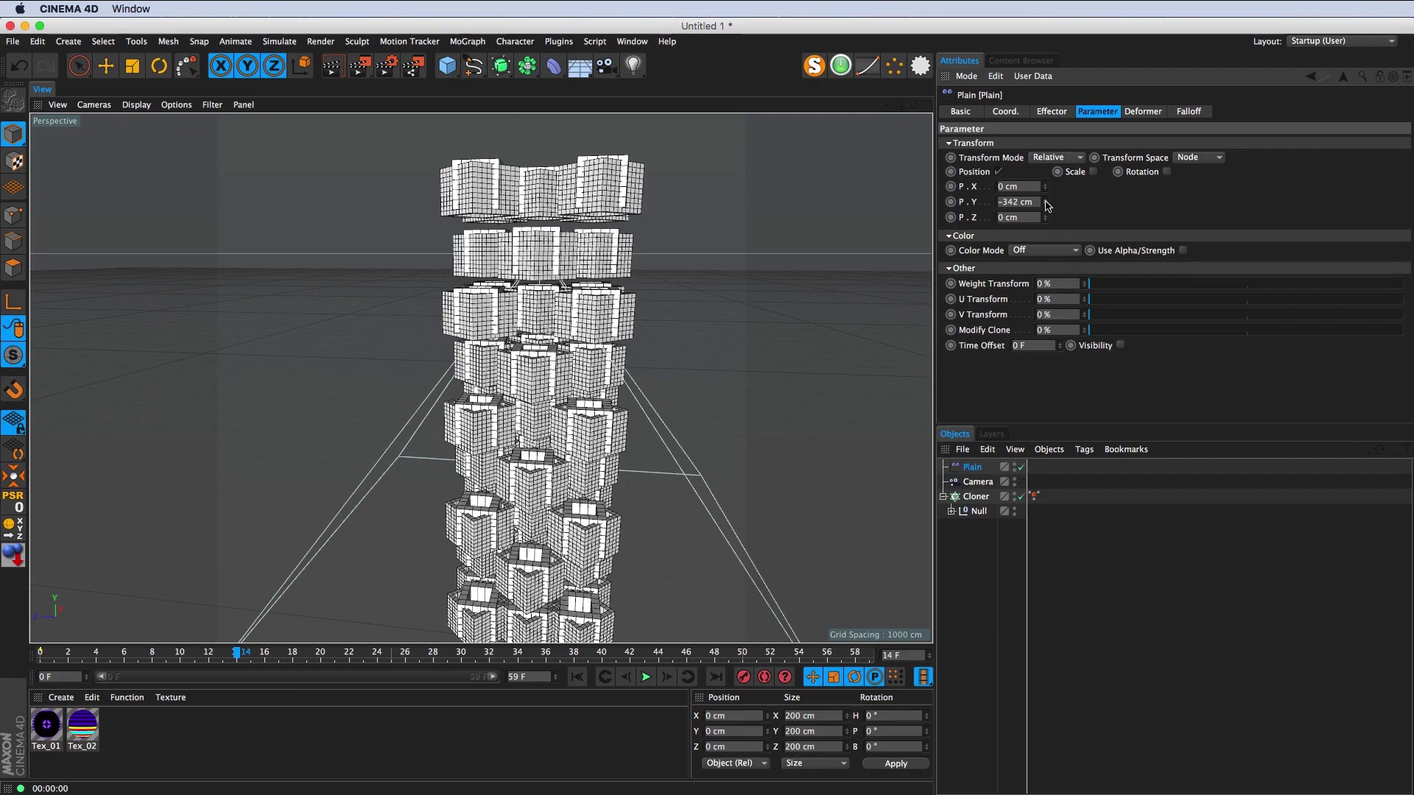
{"action": "left_click", "coordinate": [1027, 482]}
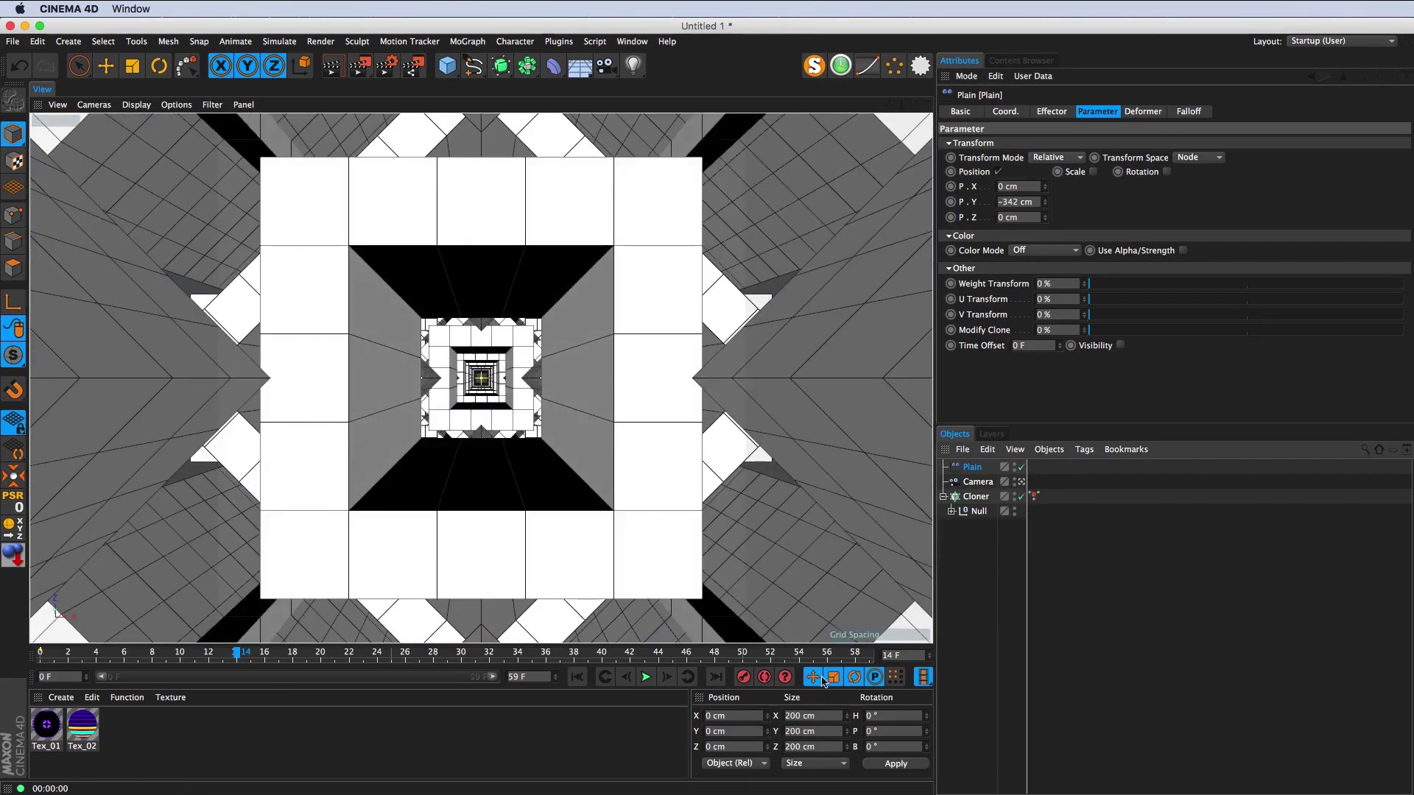
{"action": "left_click", "coordinate": [645, 678]}
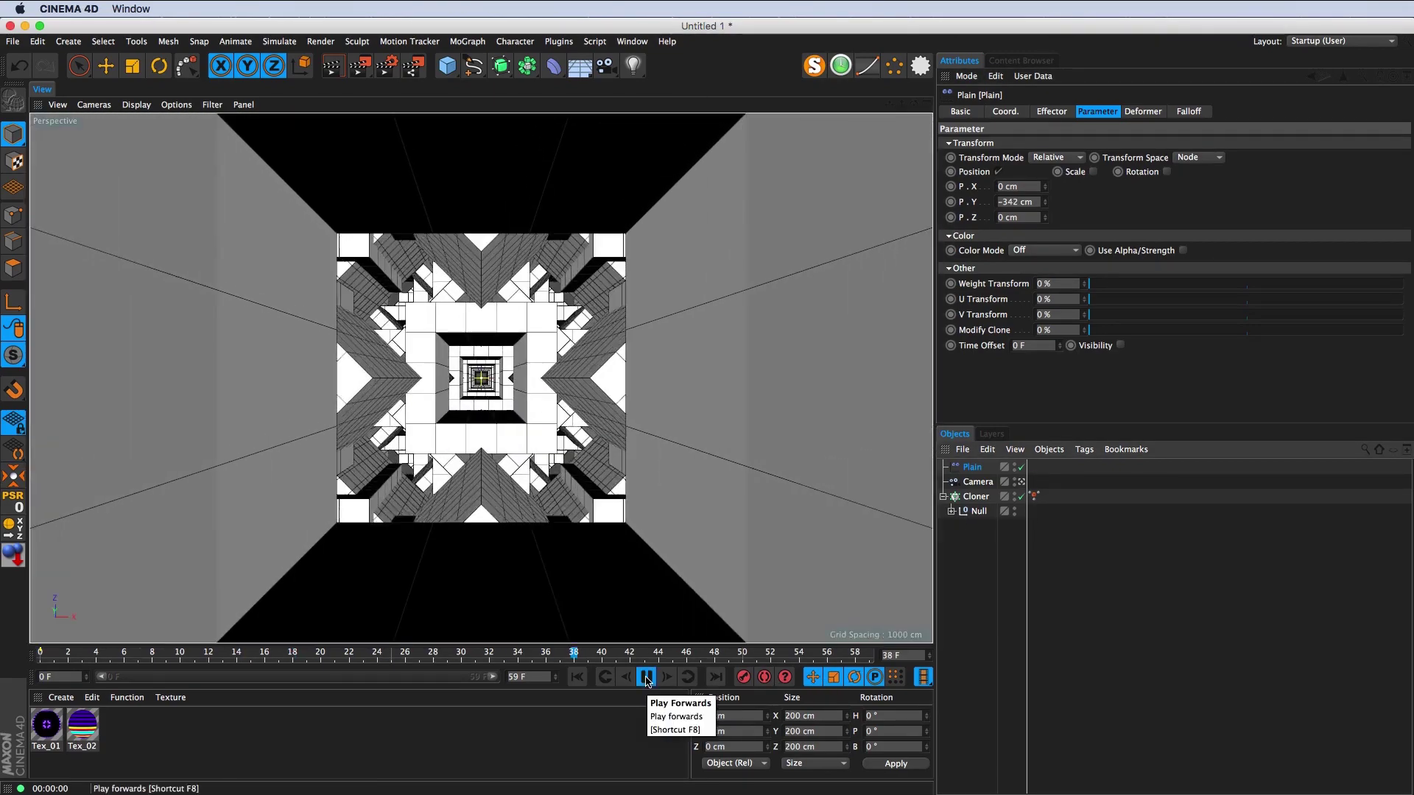
Step: Turn on viewport textures, play the purple tunnel flythrough, then stop it at frame 0
{"action": "left_click", "coordinate": [176, 105]}
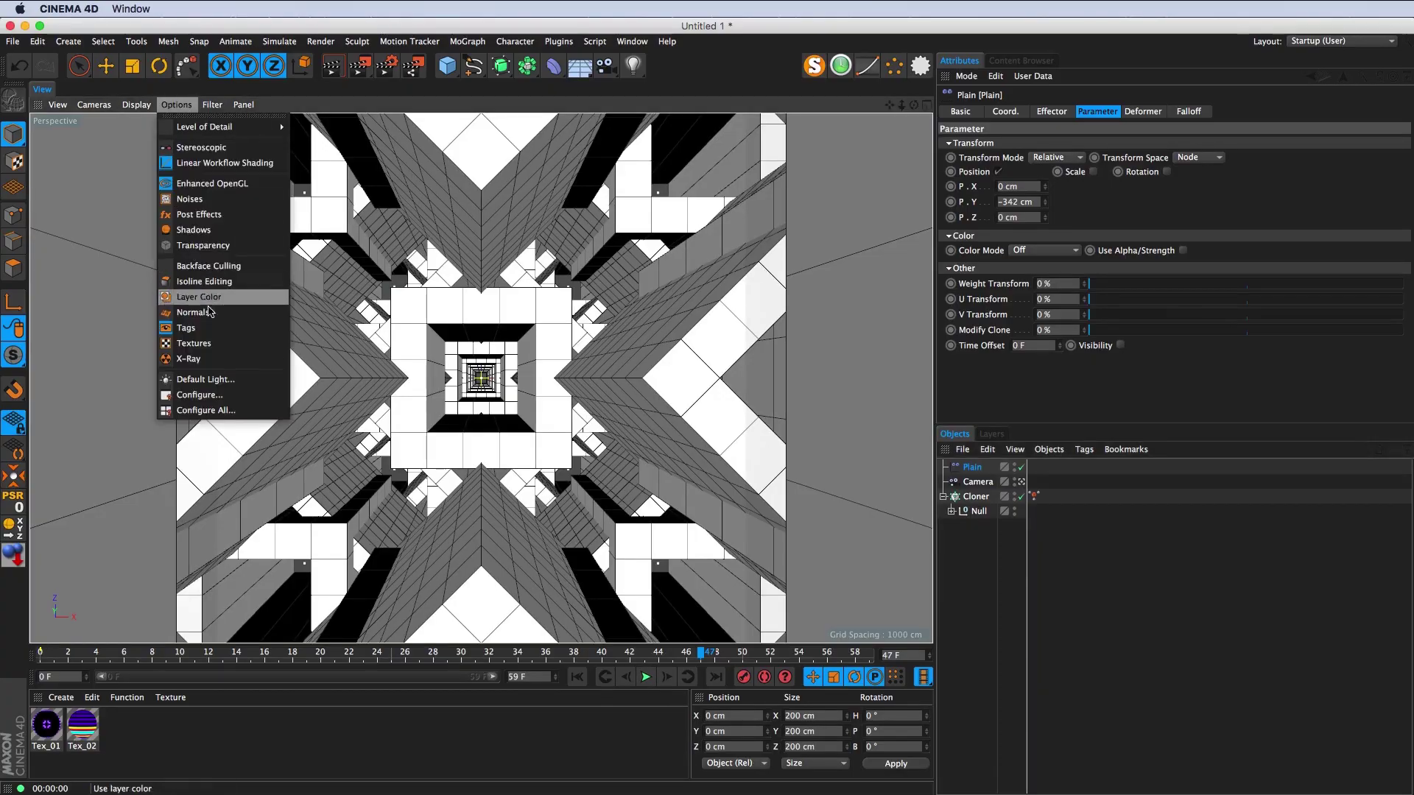
{"action": "left_click", "coordinate": [221, 343]}
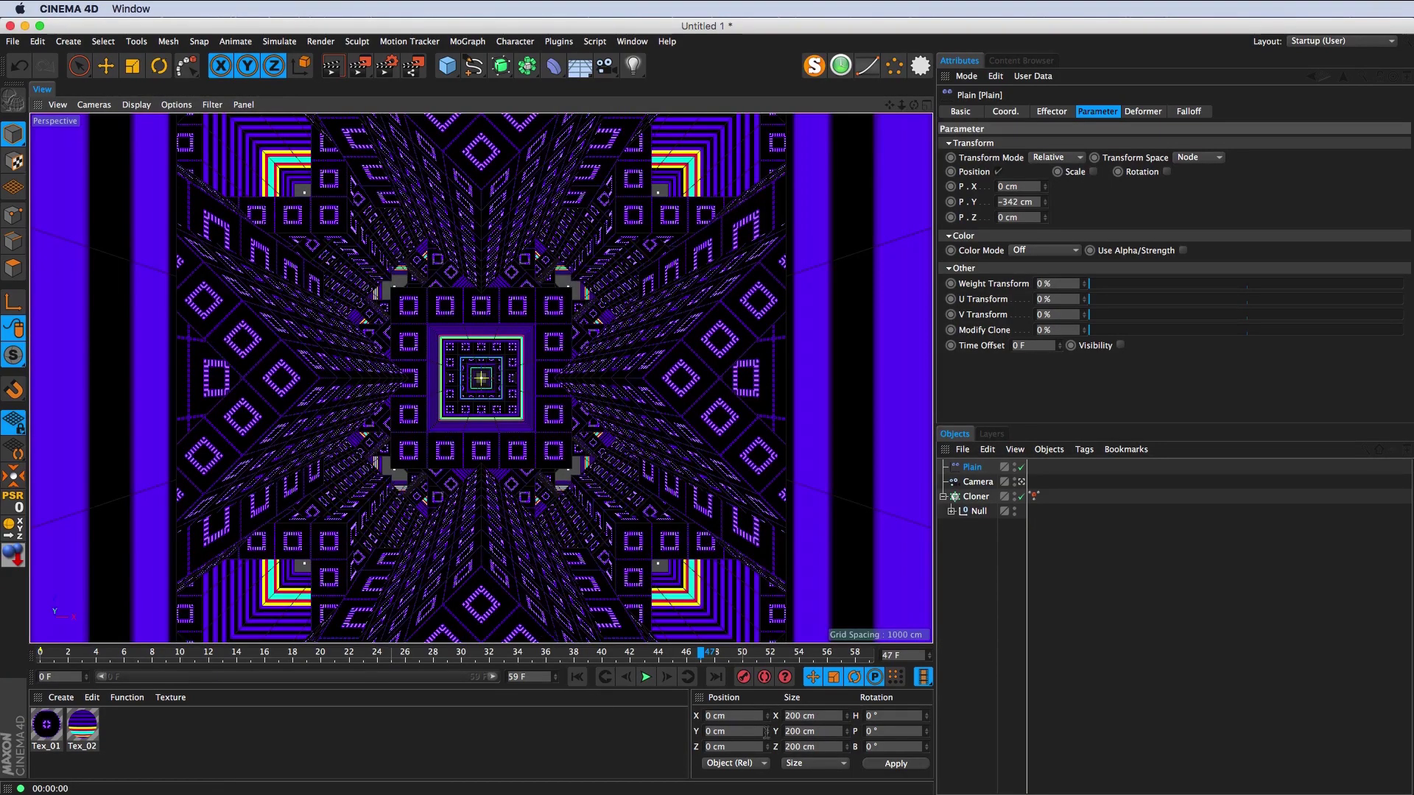
{"action": "left_click", "coordinate": [646, 678]}
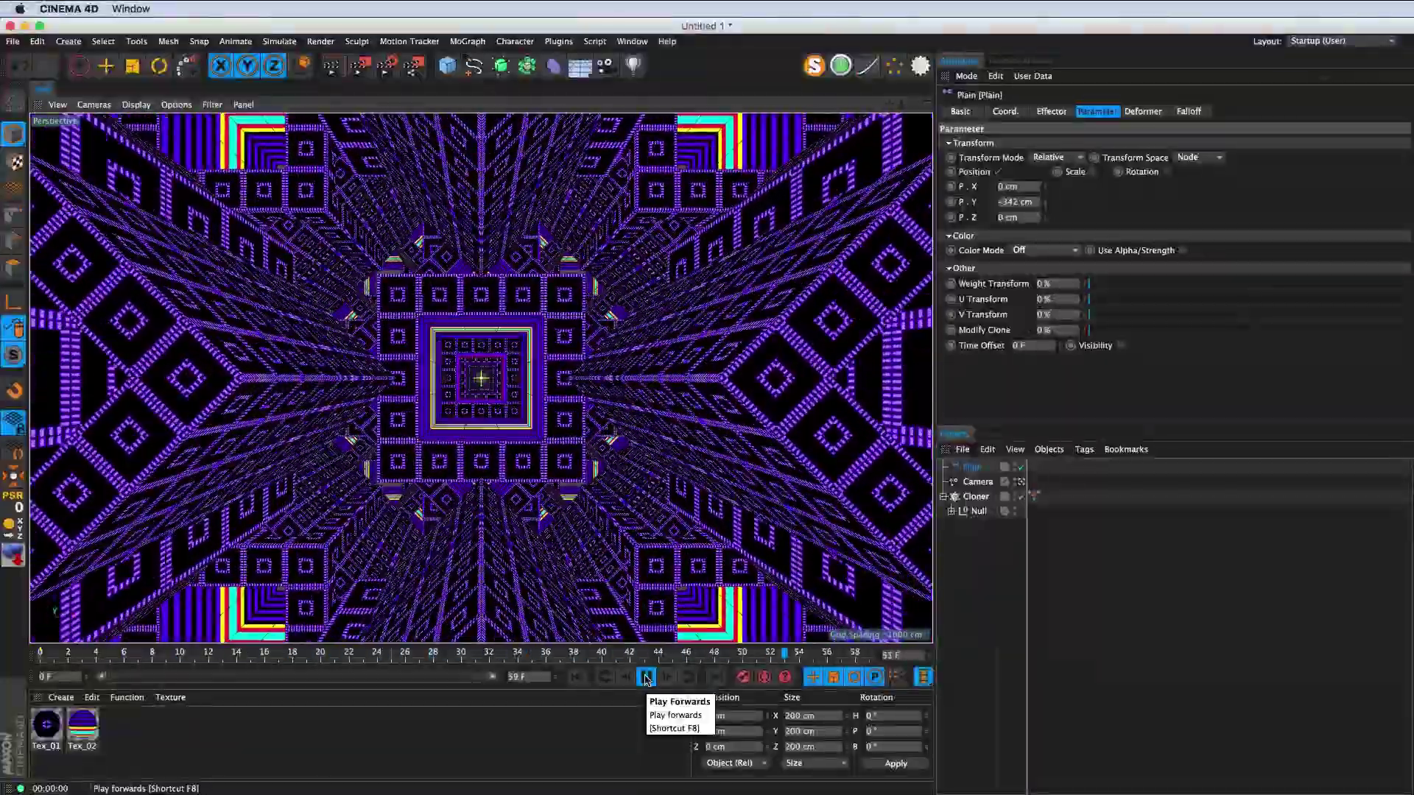
{"action": "left_click", "coordinate": [646, 678]}
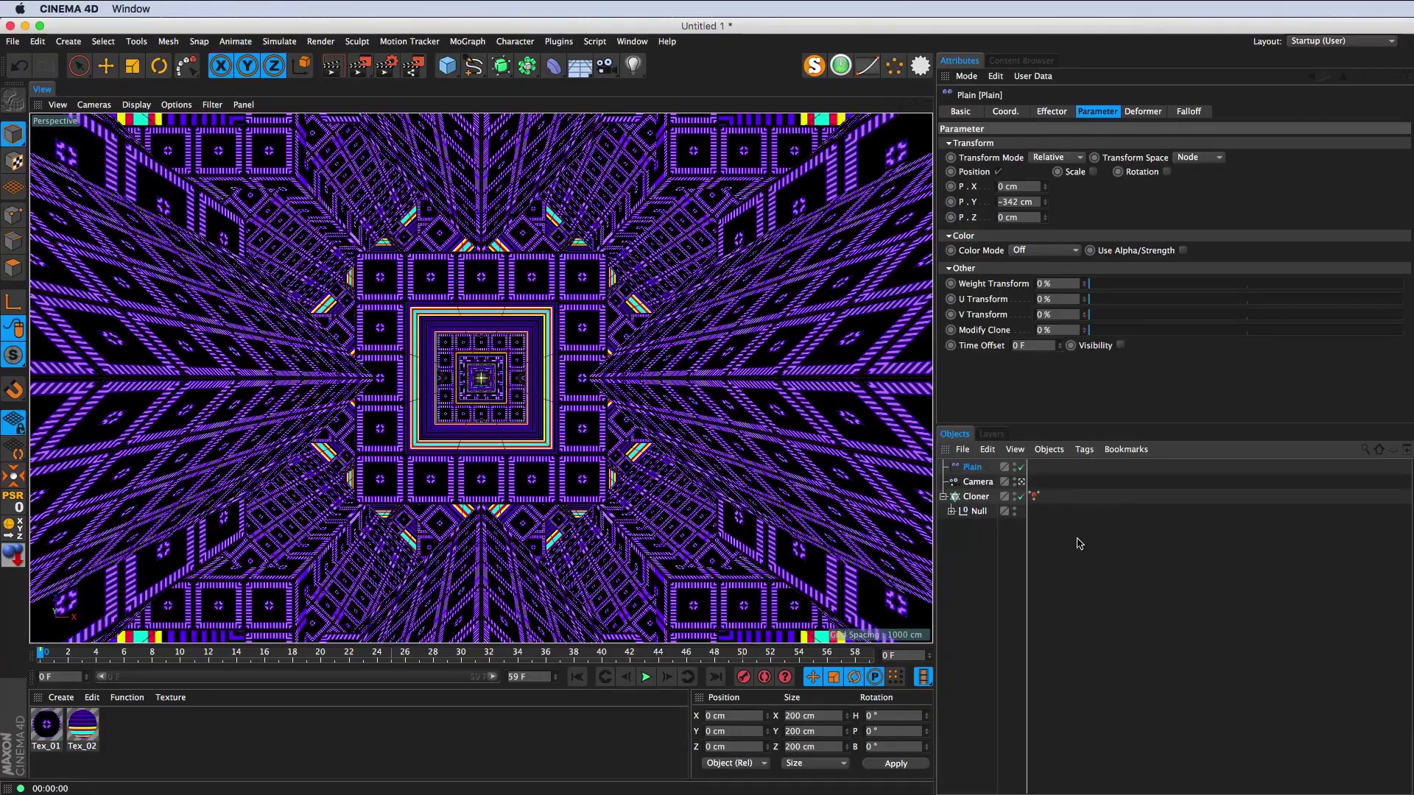
{"action": "left_click", "coordinate": [978, 482]}
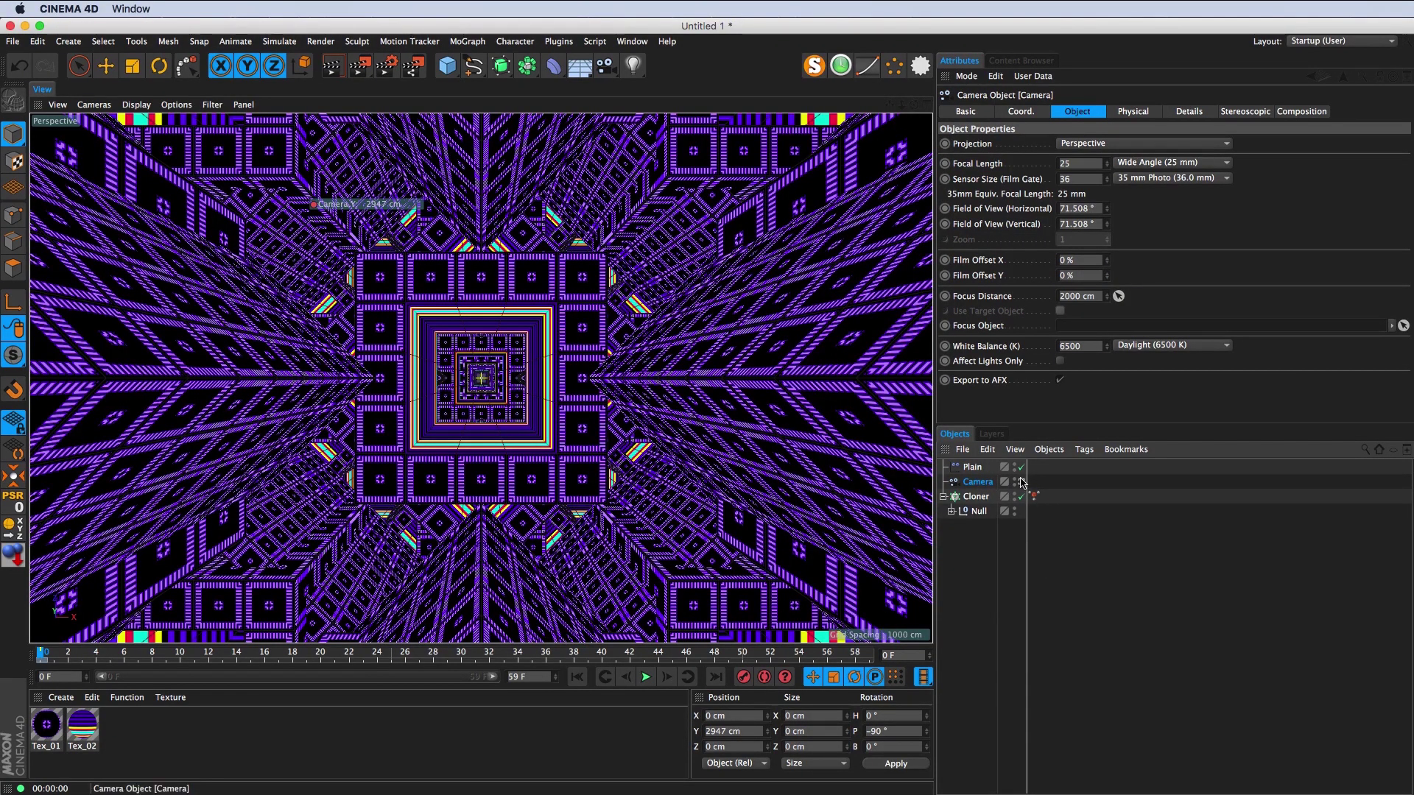
Step: In the editor view, set the Plain effector's Y offset to 0 cm, then 1 cm
{"action": "left_click", "coordinate": [1023, 481]}
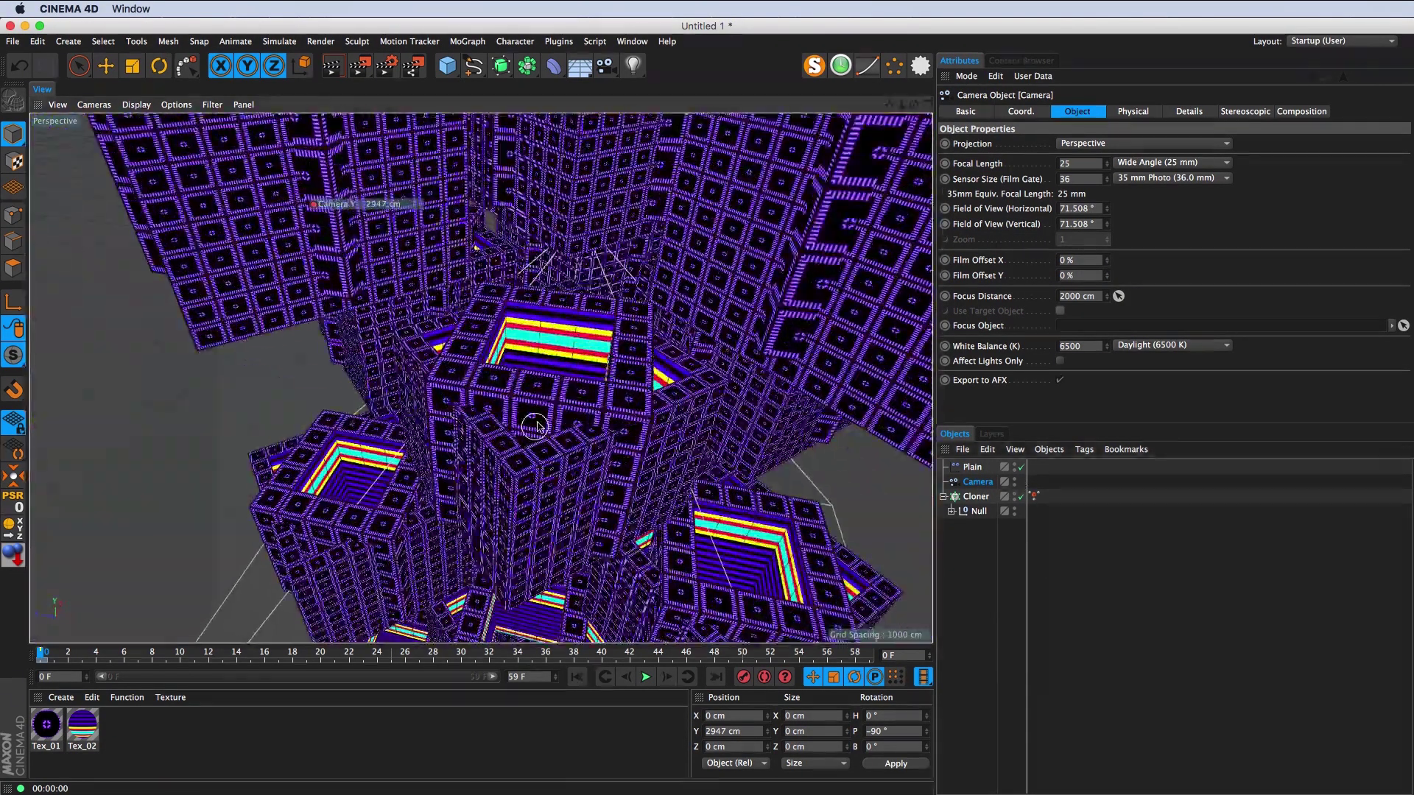
{"action": "left_click_drag", "start_coordinate": [536, 425], "coordinate": [477, 269]}
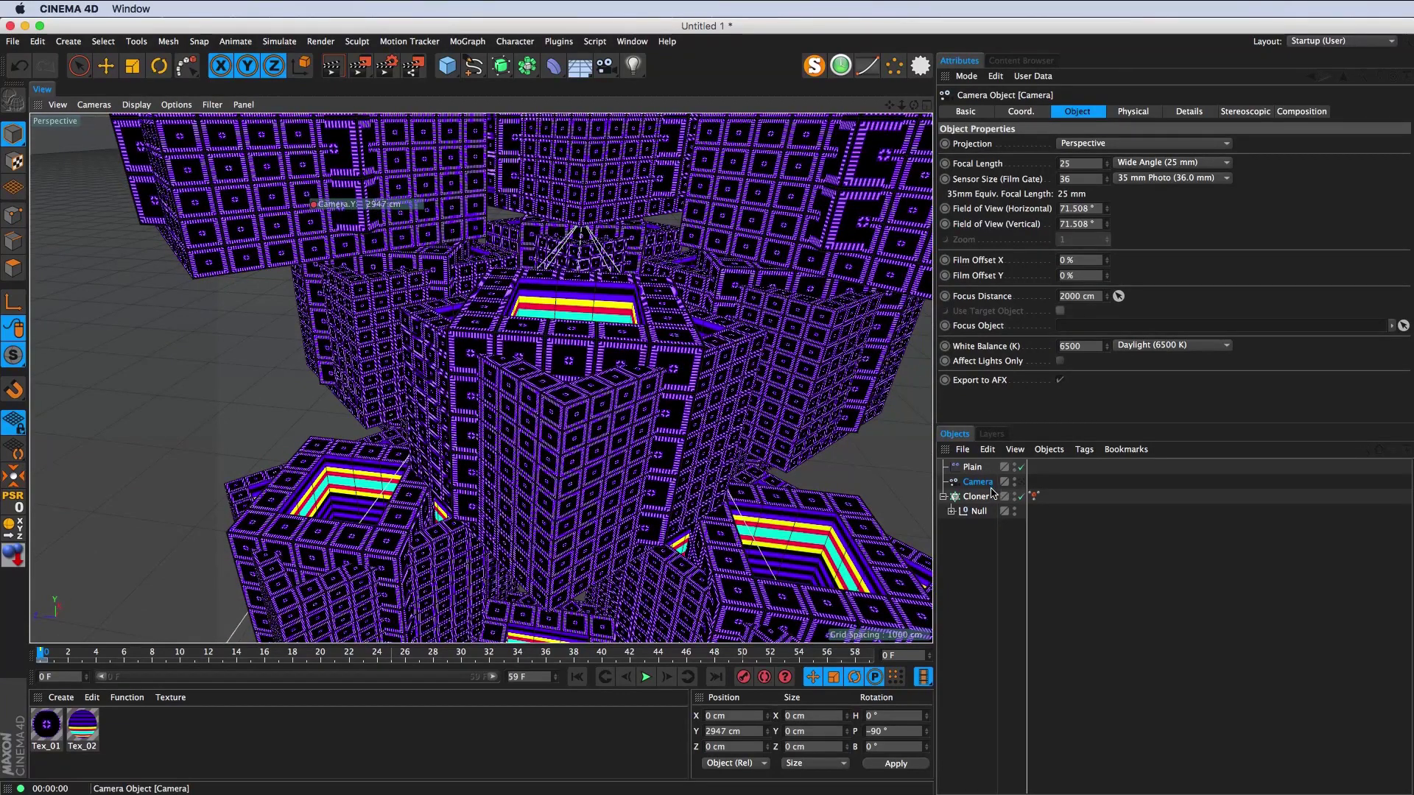
{"action": "left_click", "coordinate": [972, 467]}
{"action": "left_click_drag", "start_coordinate": [1041, 206], "coordinate": [1049, 206]}
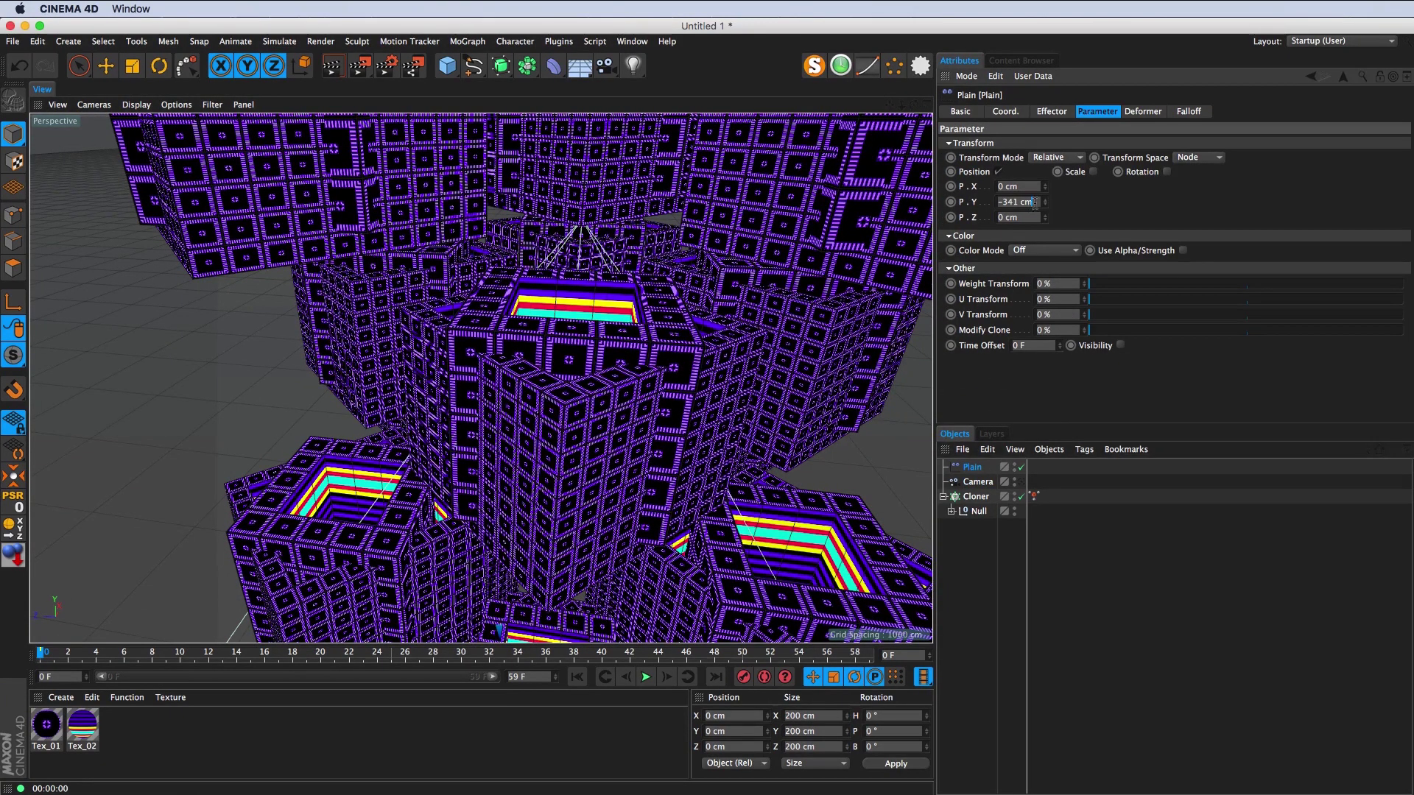
{"action": "type", "text": "0"}
{"action": "key", "text": "Return"}
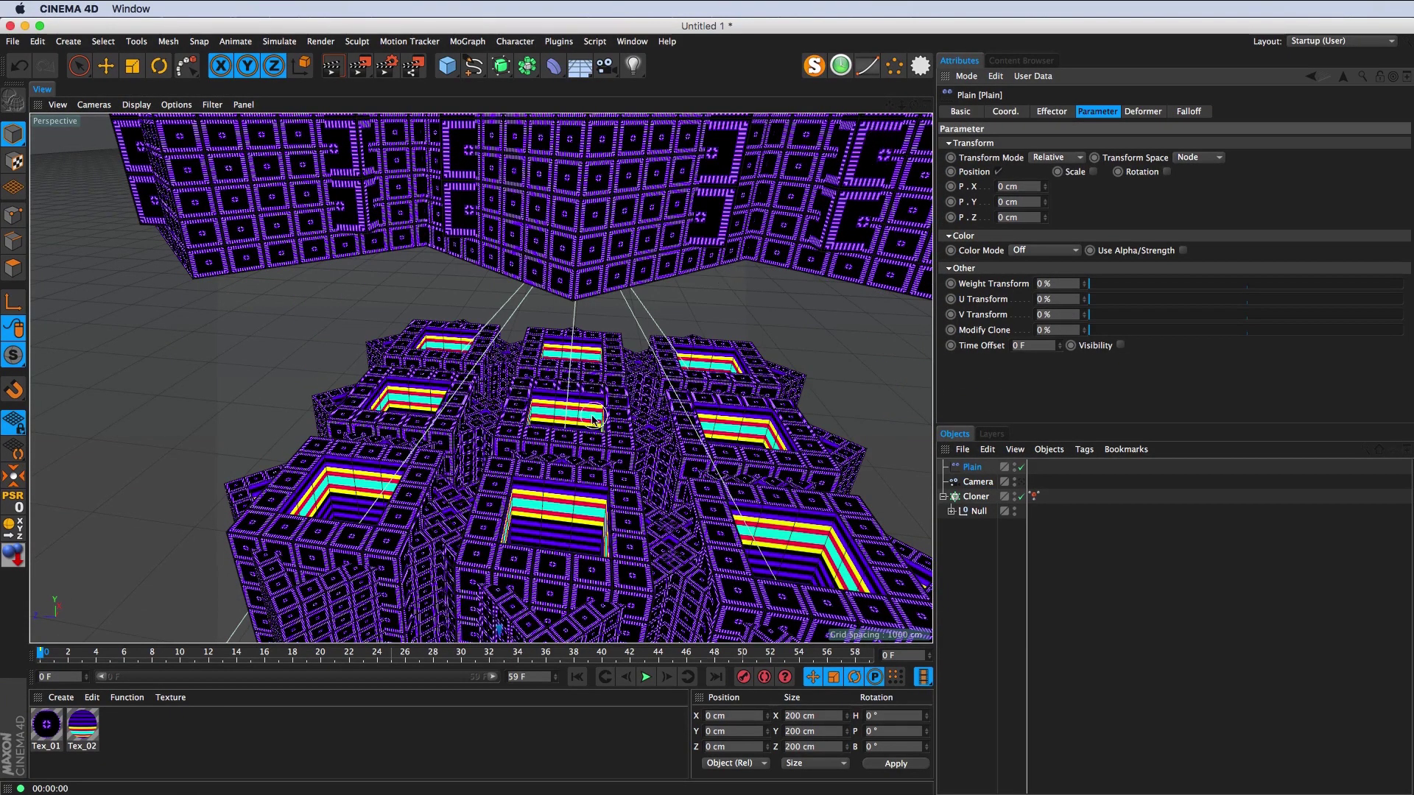
{"action": "left_click_drag", "start_coordinate": [594, 419], "coordinate": [510, 309]}
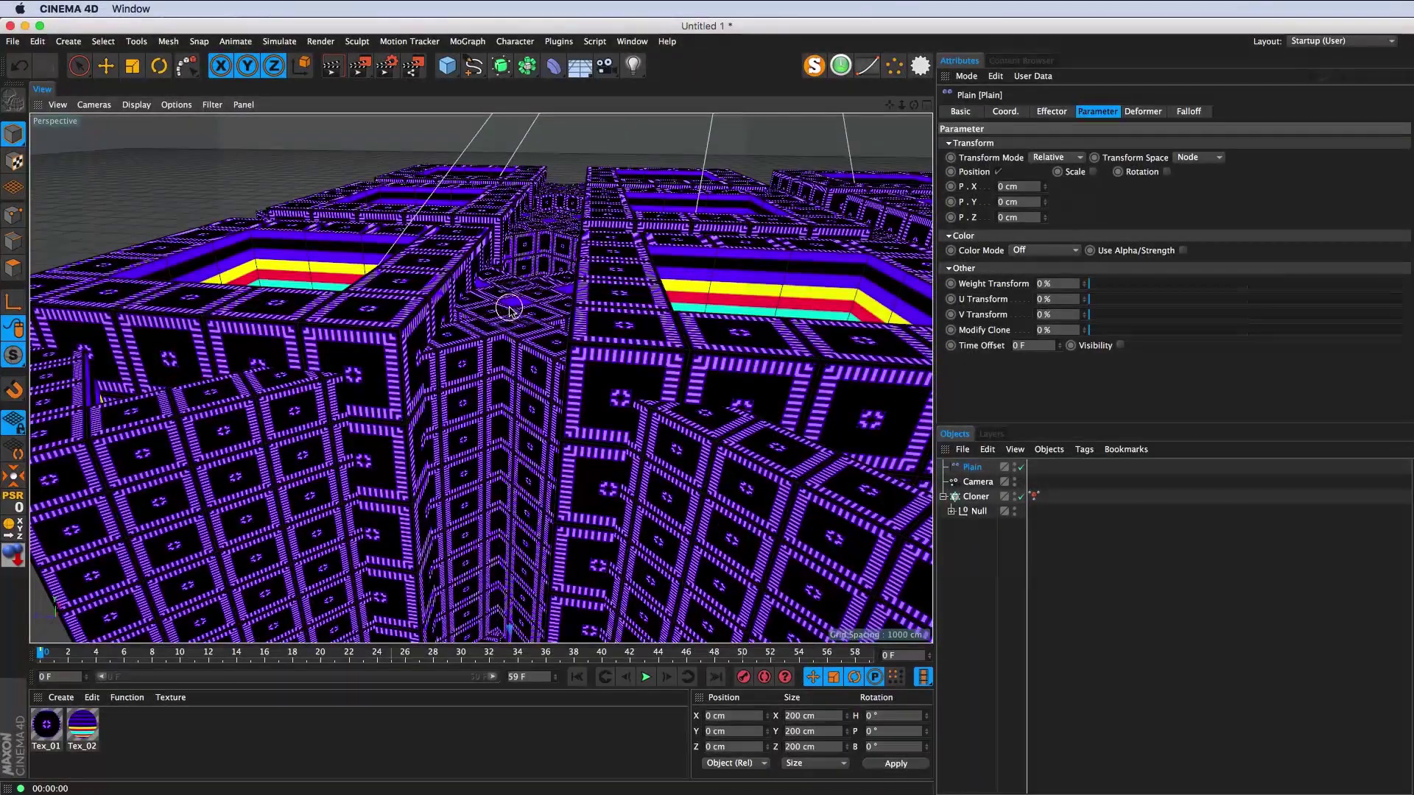
{"action": "scroll", "coordinate": [510, 310], "scroll_direction": "up", "scroll_amount": 3}
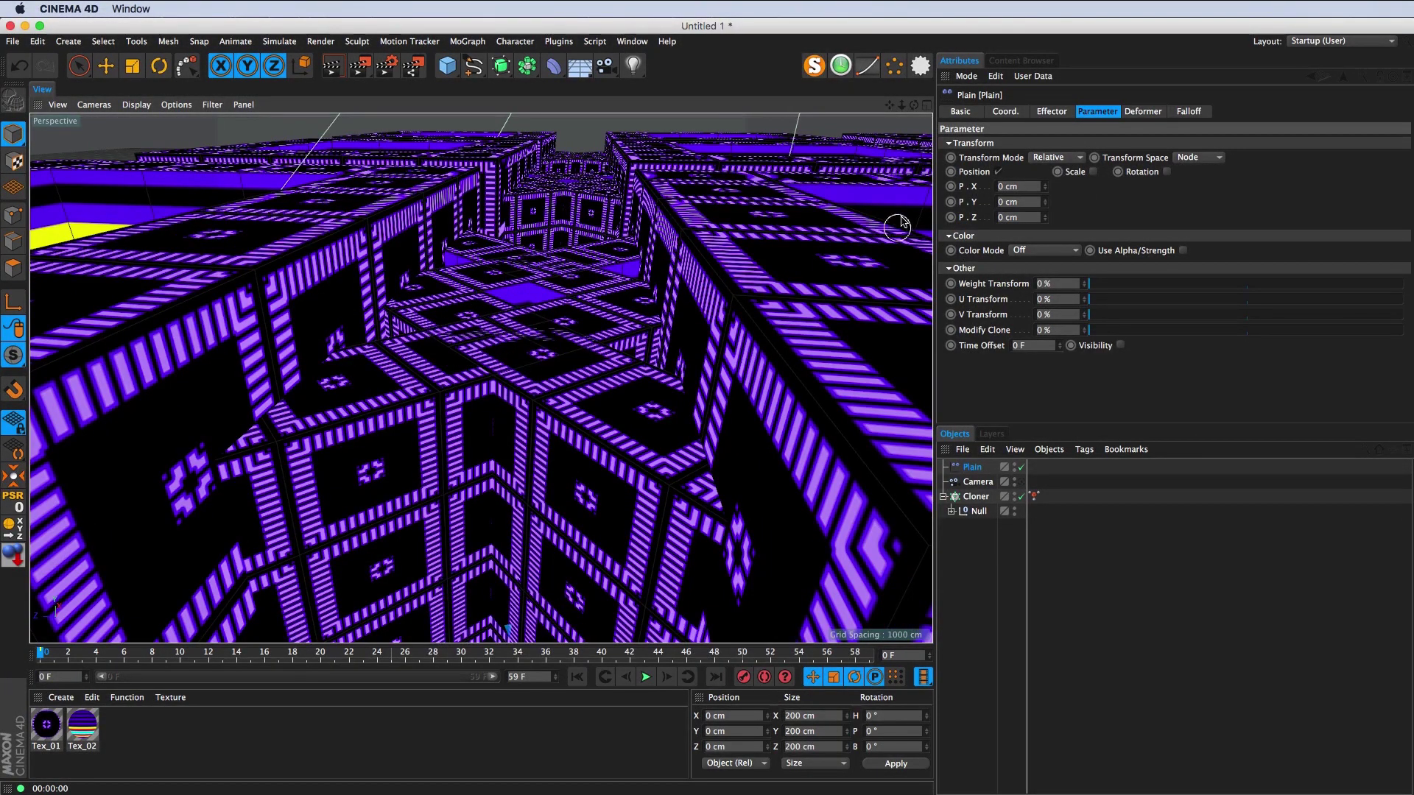
{"action": "left_click", "coordinate": [1024, 200]}
{"action": "type", "text": "1"}
{"action": "key", "text": "Return"}
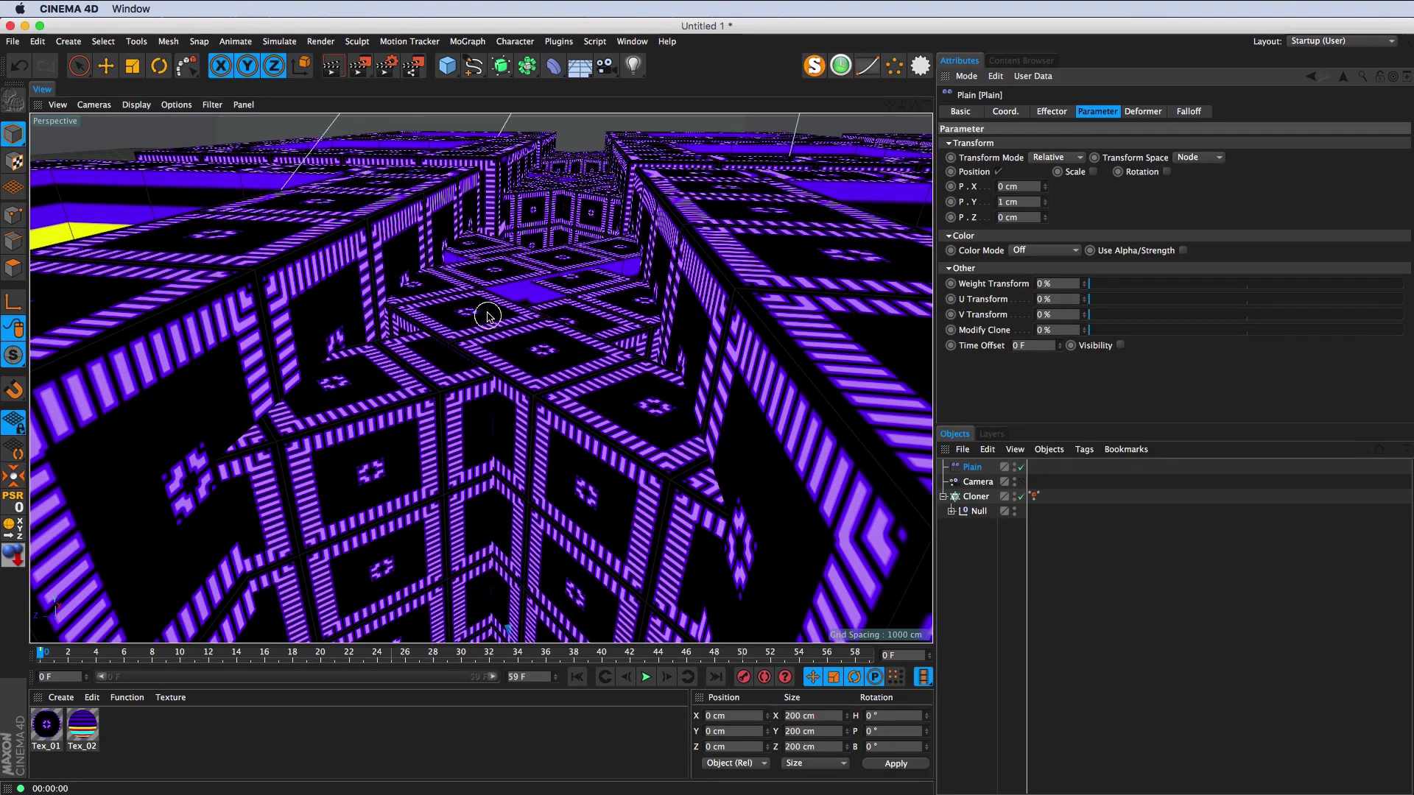
Step: Look through the animated camera and play the flythrough from the first frame
{"action": "scroll", "coordinate": [536, 378], "scroll_direction": "down", "scroll_amount": 5}
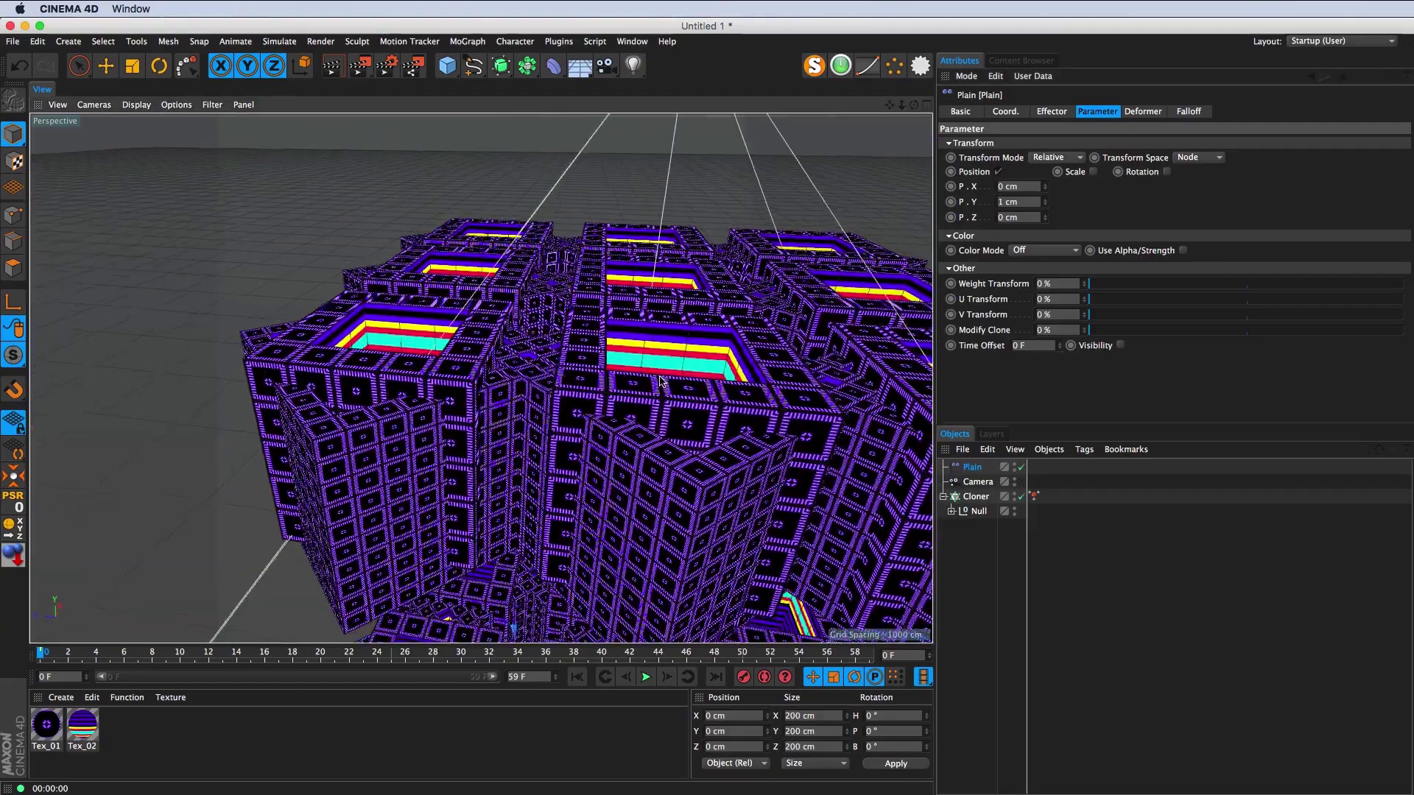
{"action": "left_click_drag", "start_coordinate": [536, 379], "coordinate": [612, 390]}
{"action": "left_click", "coordinate": [1021, 482]}
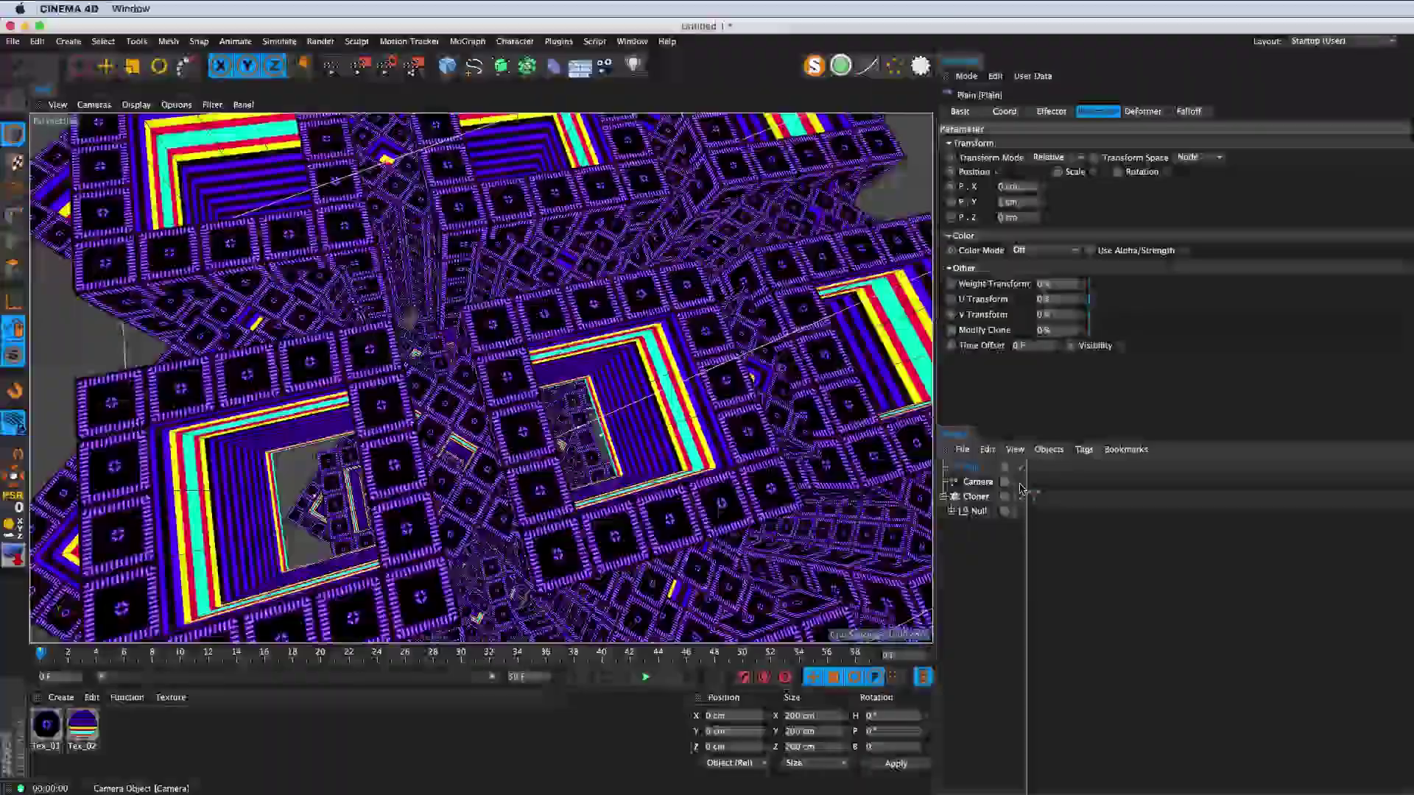
{"action": "left_click", "coordinate": [646, 676]}
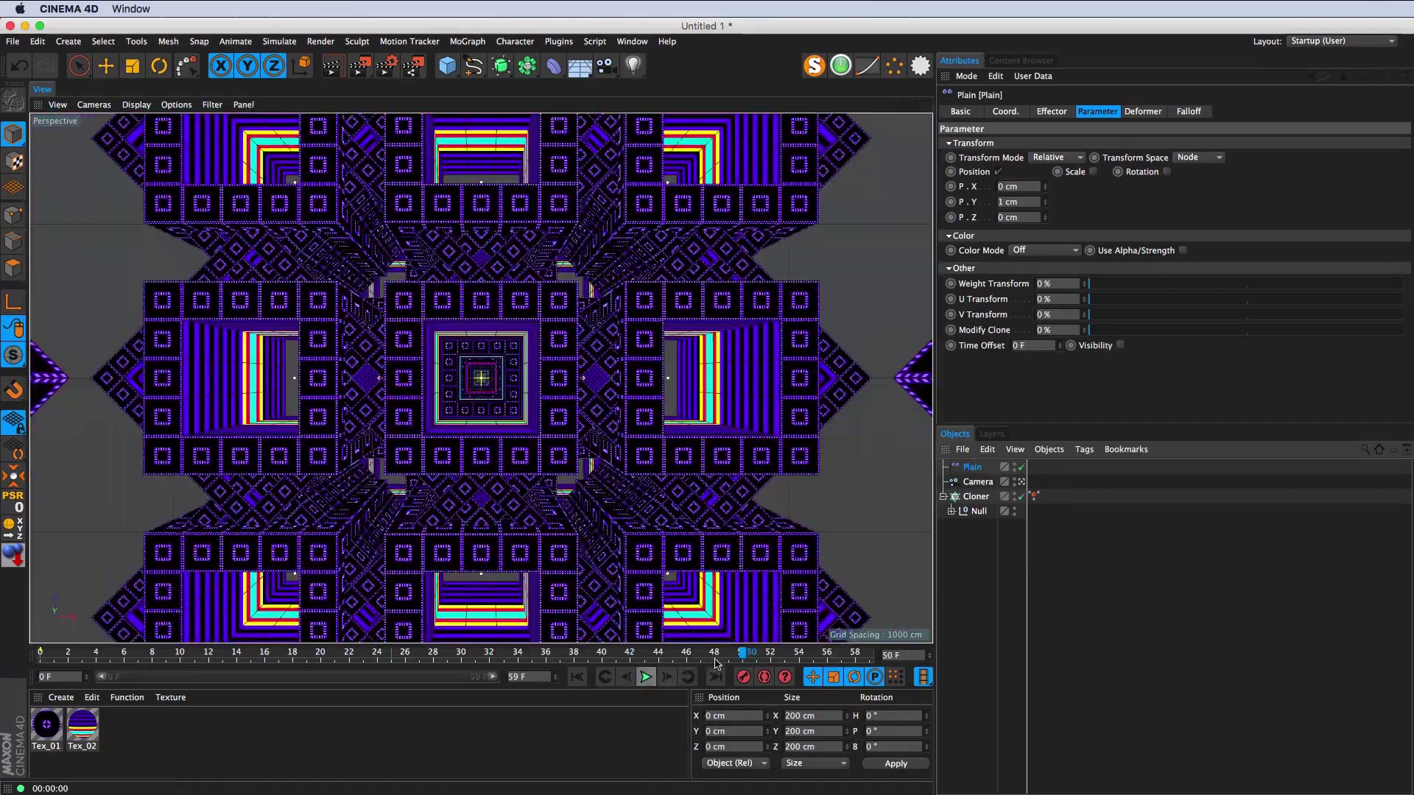
{"action": "left_click_drag", "start_coordinate": [727, 653], "coordinate": [3, 648]}
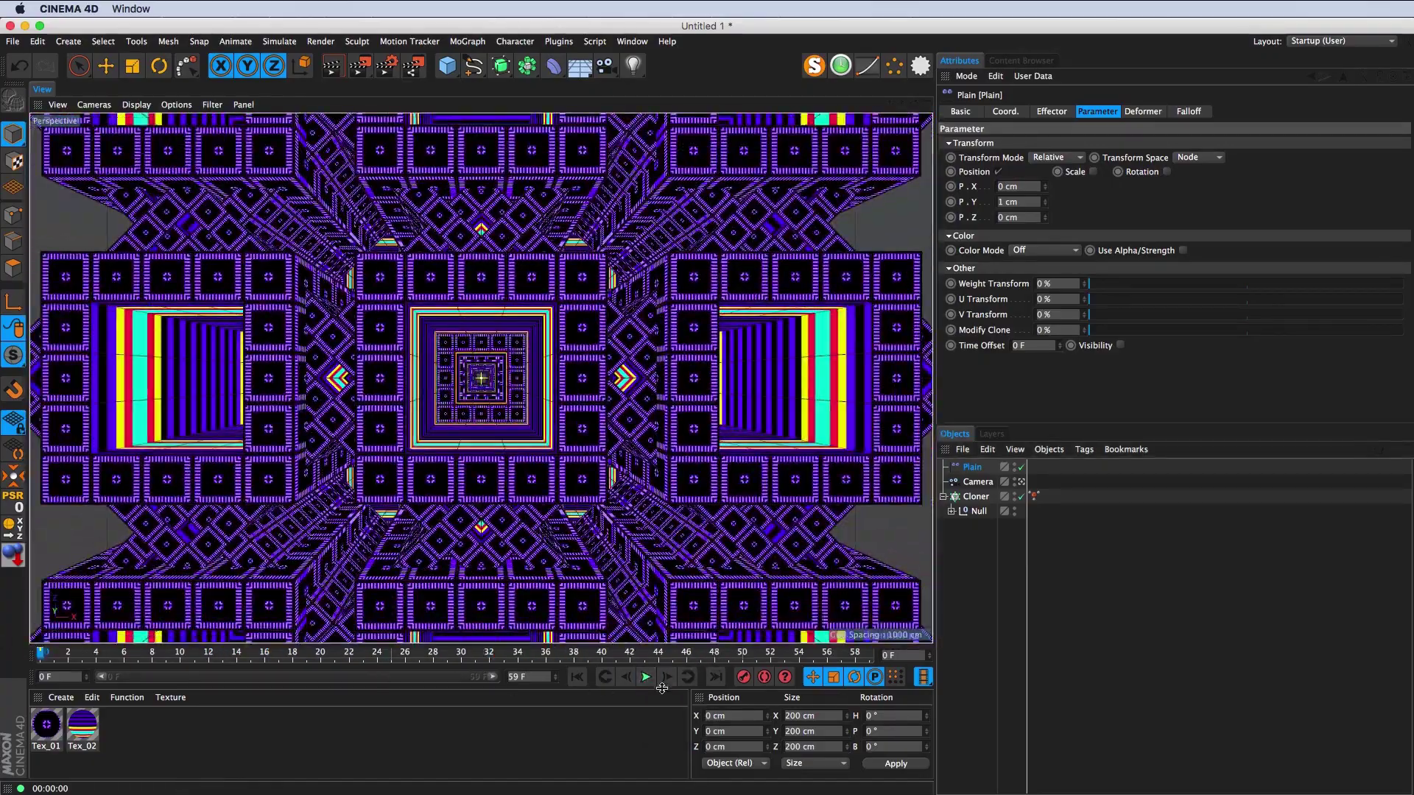
{"action": "left_click", "coordinate": [647, 678]}
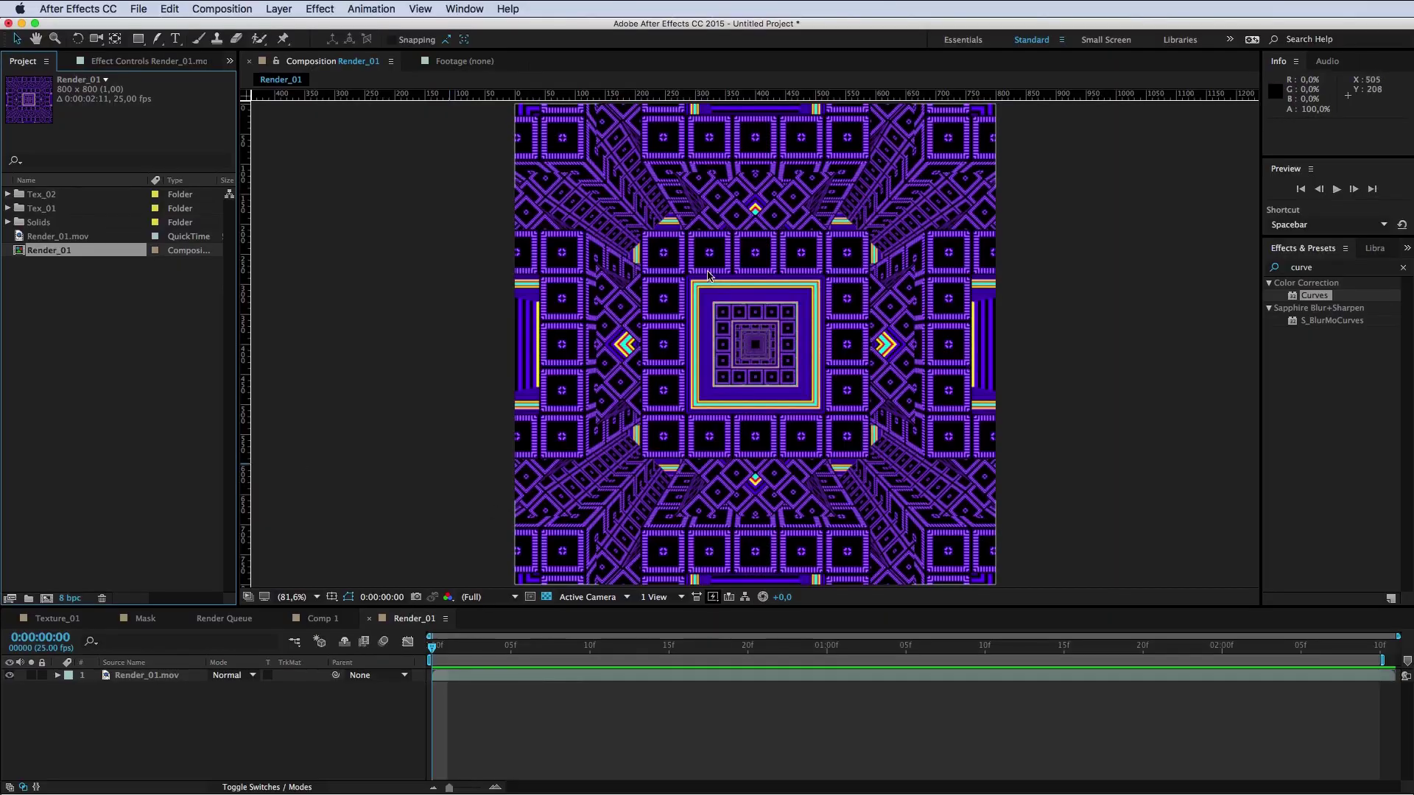
{"action": "left_click", "coordinate": [678, 727]}
{"action": "left_click", "coordinate": [527, 646]}
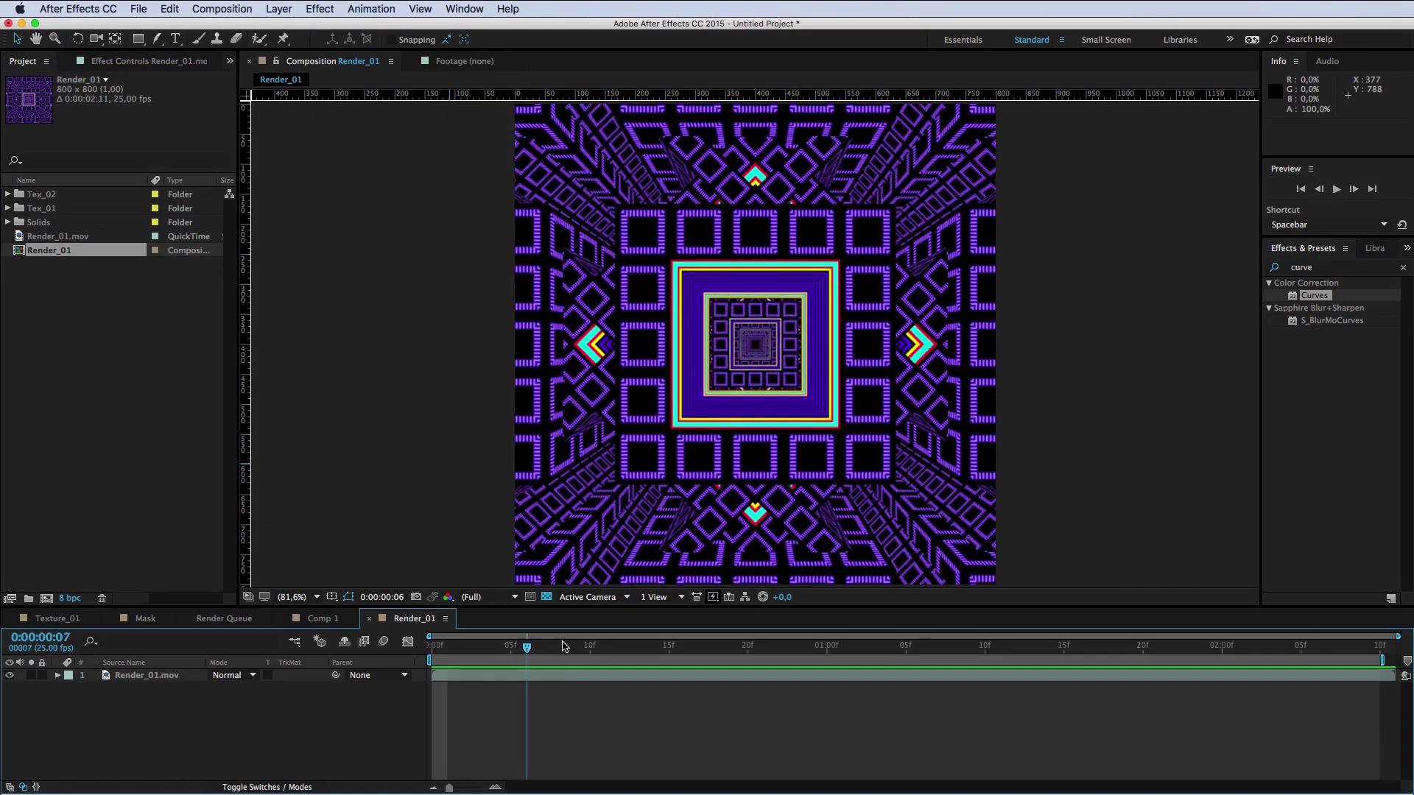
{"action": "key", "text": "space"}
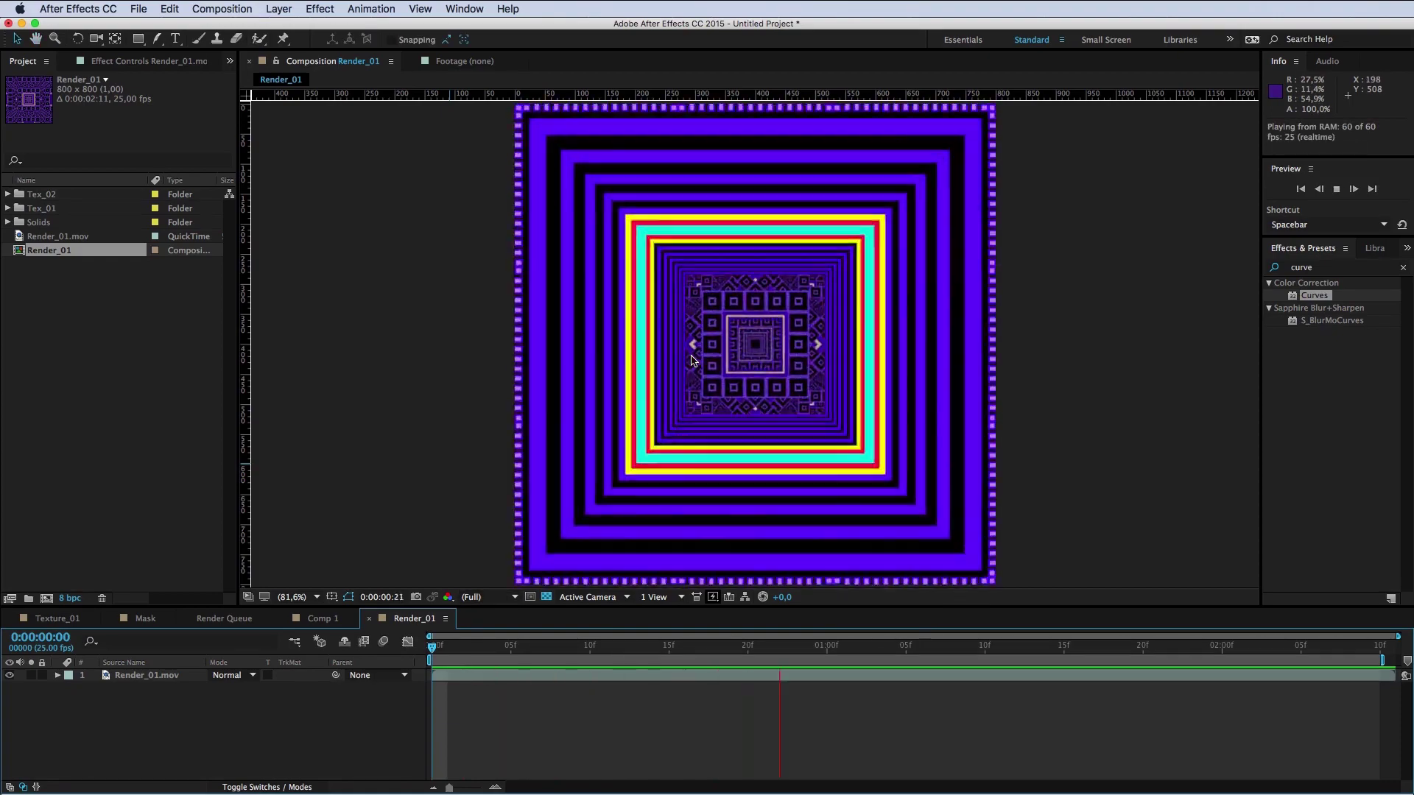
{"action": "key", "text": "space"}
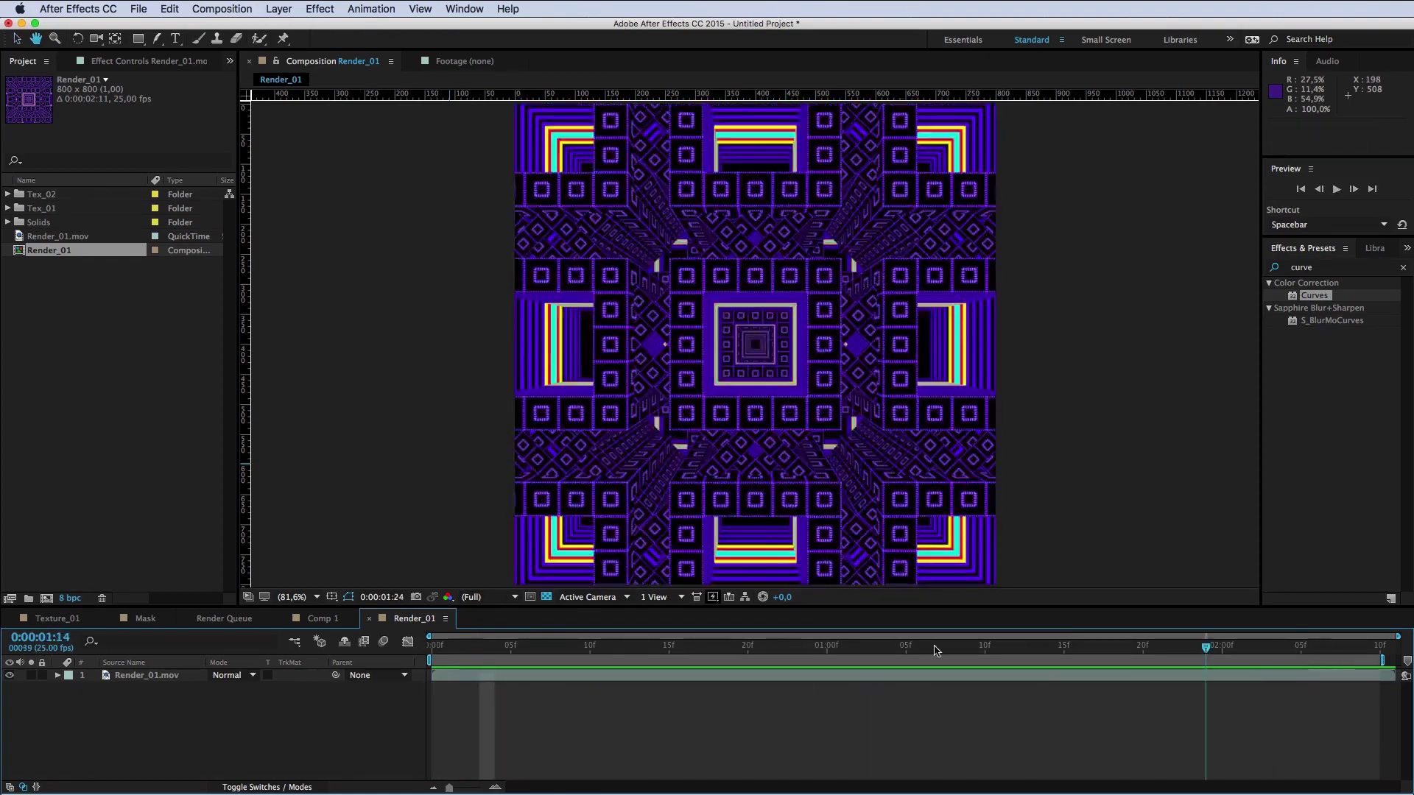
{"action": "key", "text": "space"}
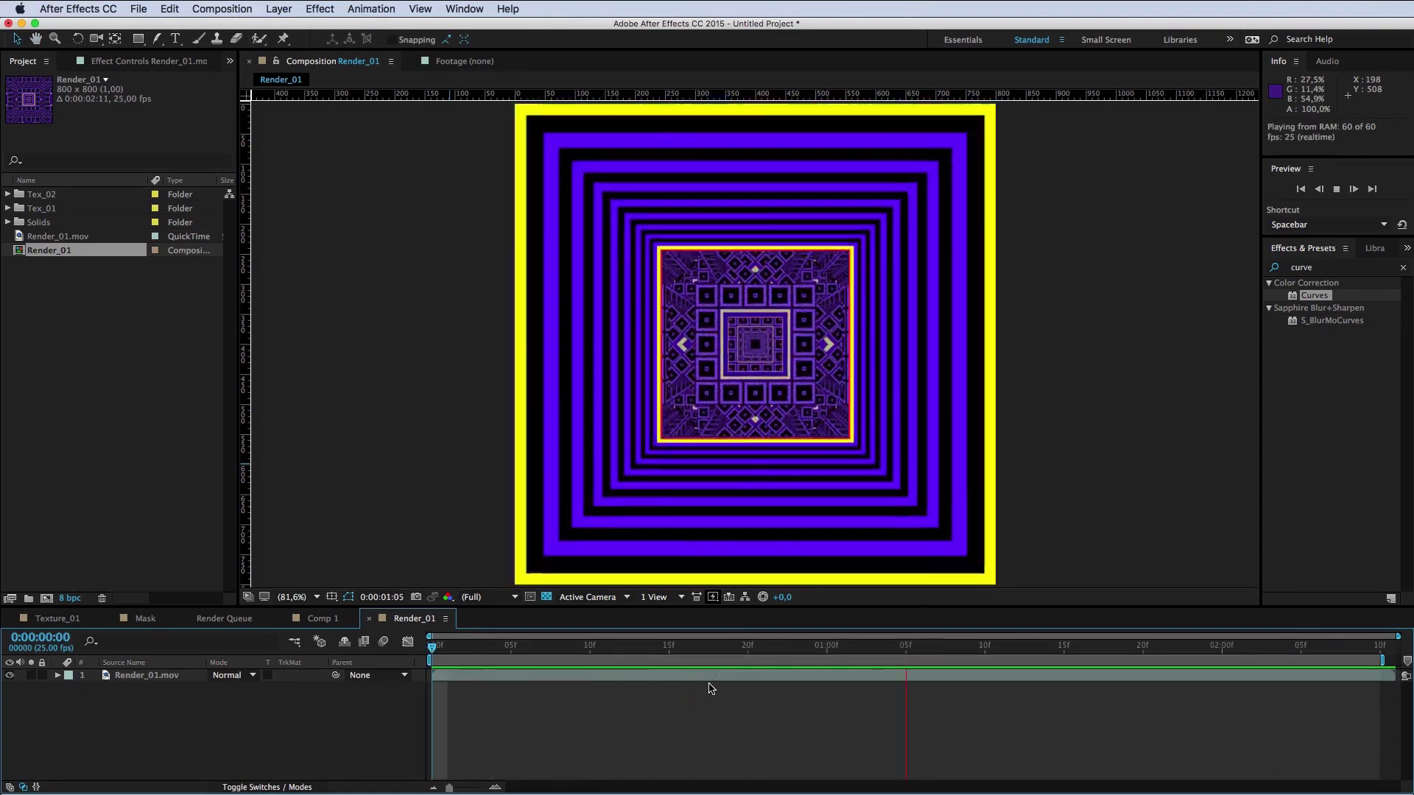
{"action": "key", "text": "space"}
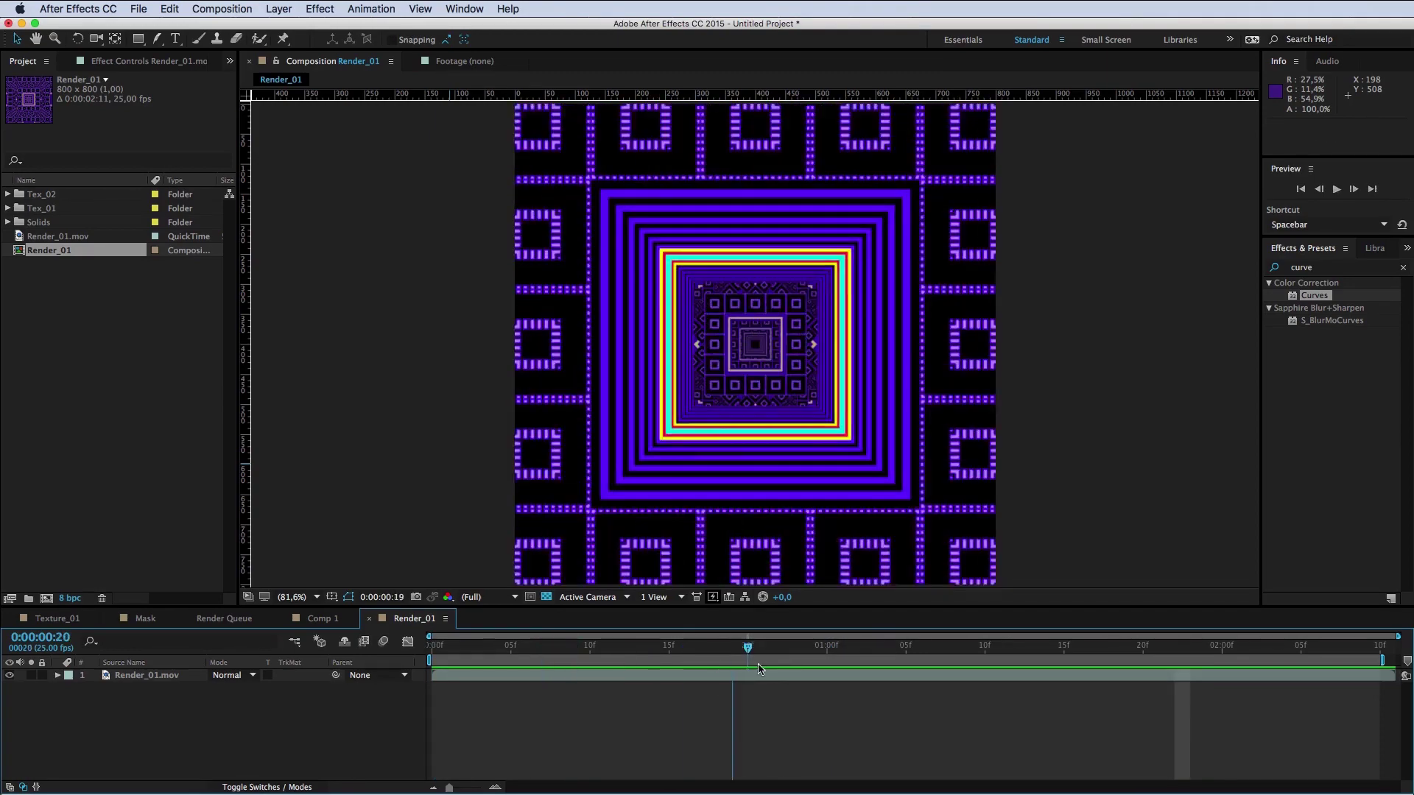
Step: Apply Curves to Render_01.mov with an RGB contrast S-curve, and preview it
{"action": "left_click", "coordinate": [762, 676]}
{"action": "left_click_drag", "start_coordinate": [1314, 295], "coordinate": [815, 677]}
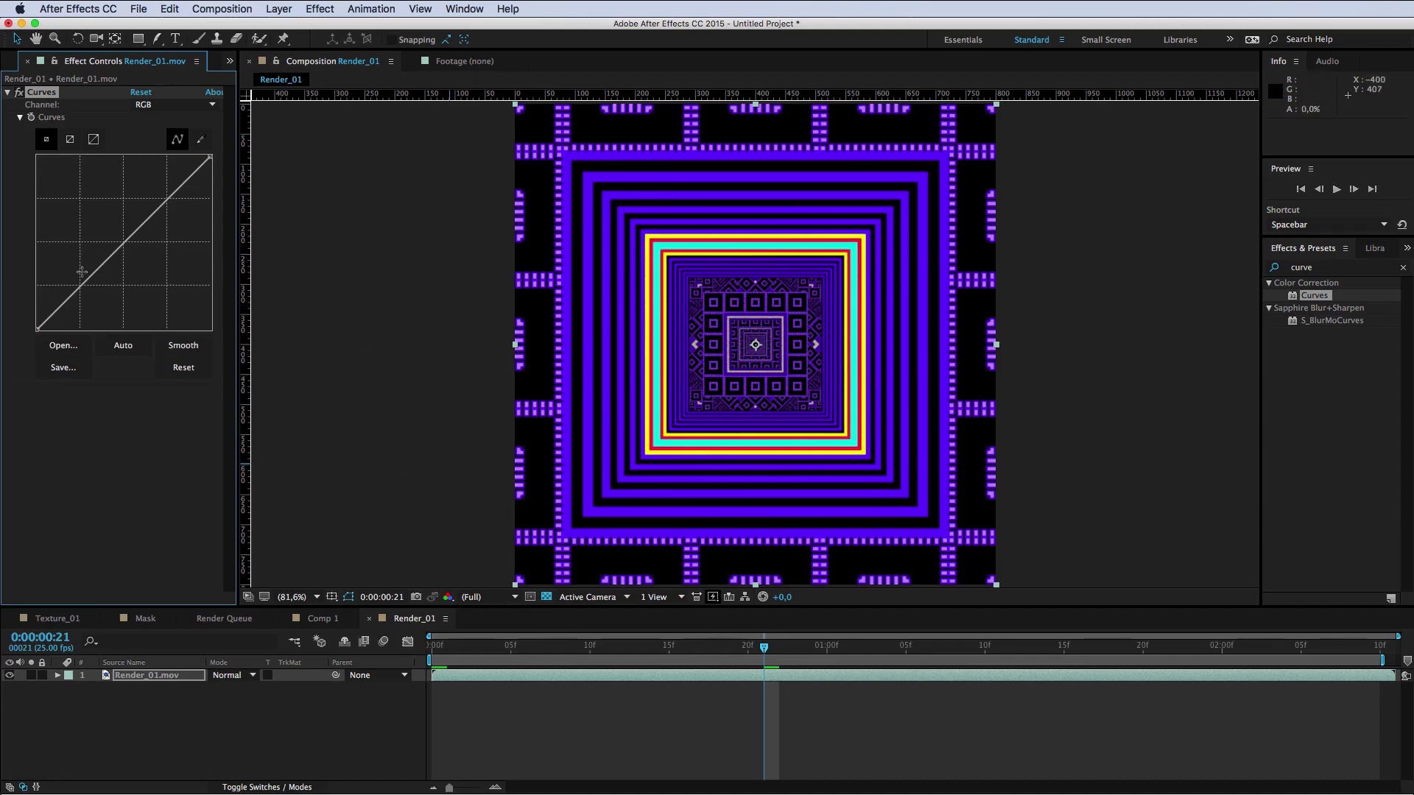
{"action": "left_click_drag", "start_coordinate": [81, 287], "coordinate": [91, 292]}
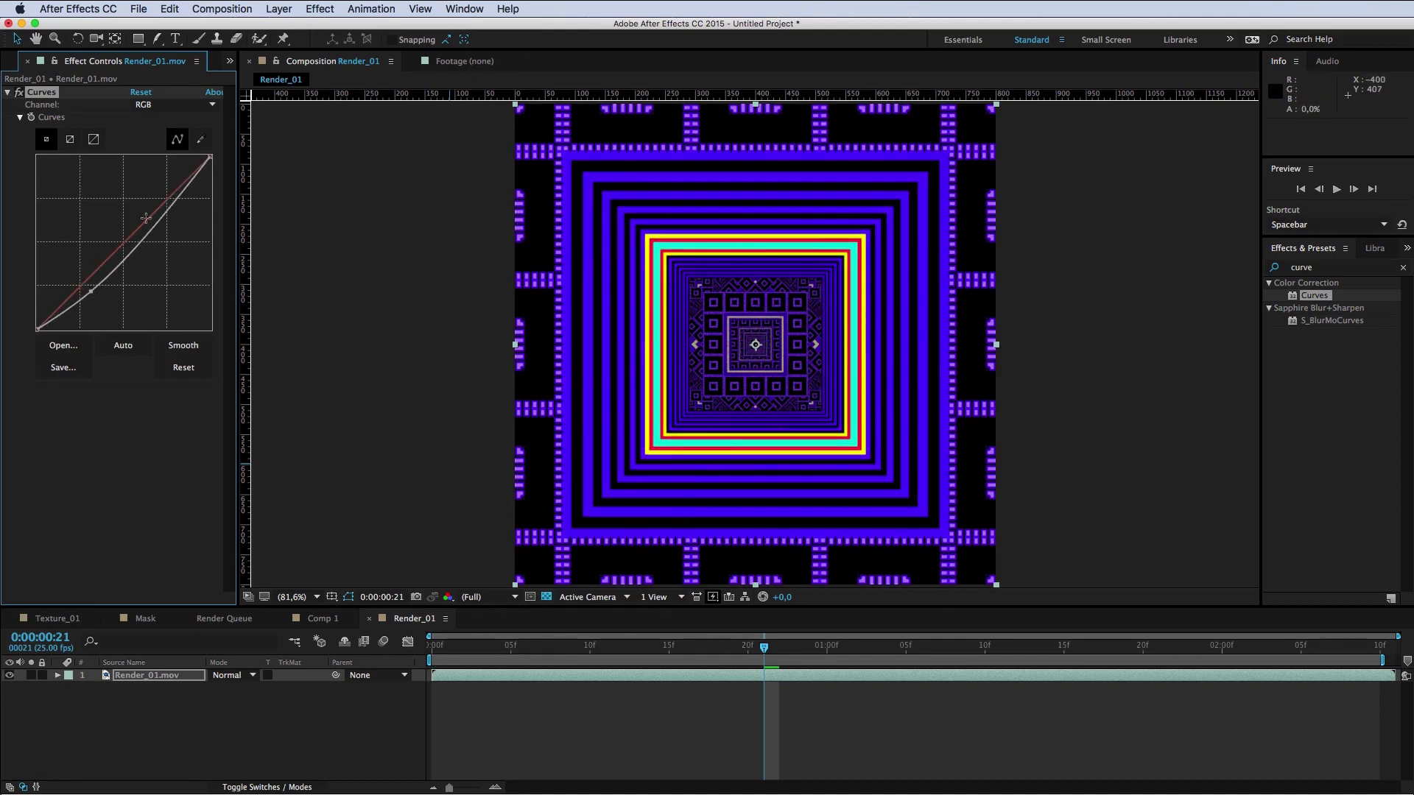
{"action": "left_click_drag", "start_coordinate": [159, 219], "coordinate": [142, 200]}
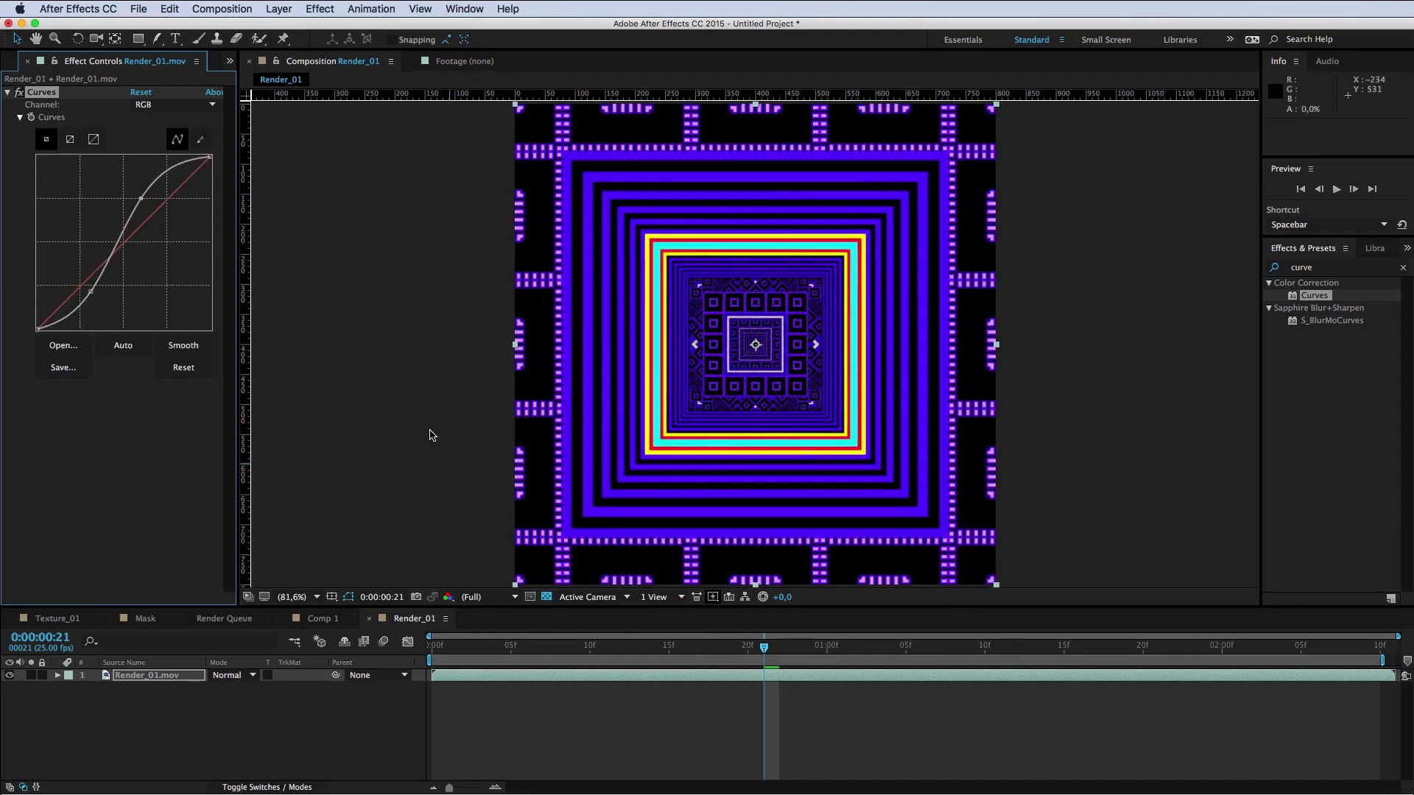
{"action": "left_click", "coordinate": [541, 739]}
{"action": "key", "text": "space"}
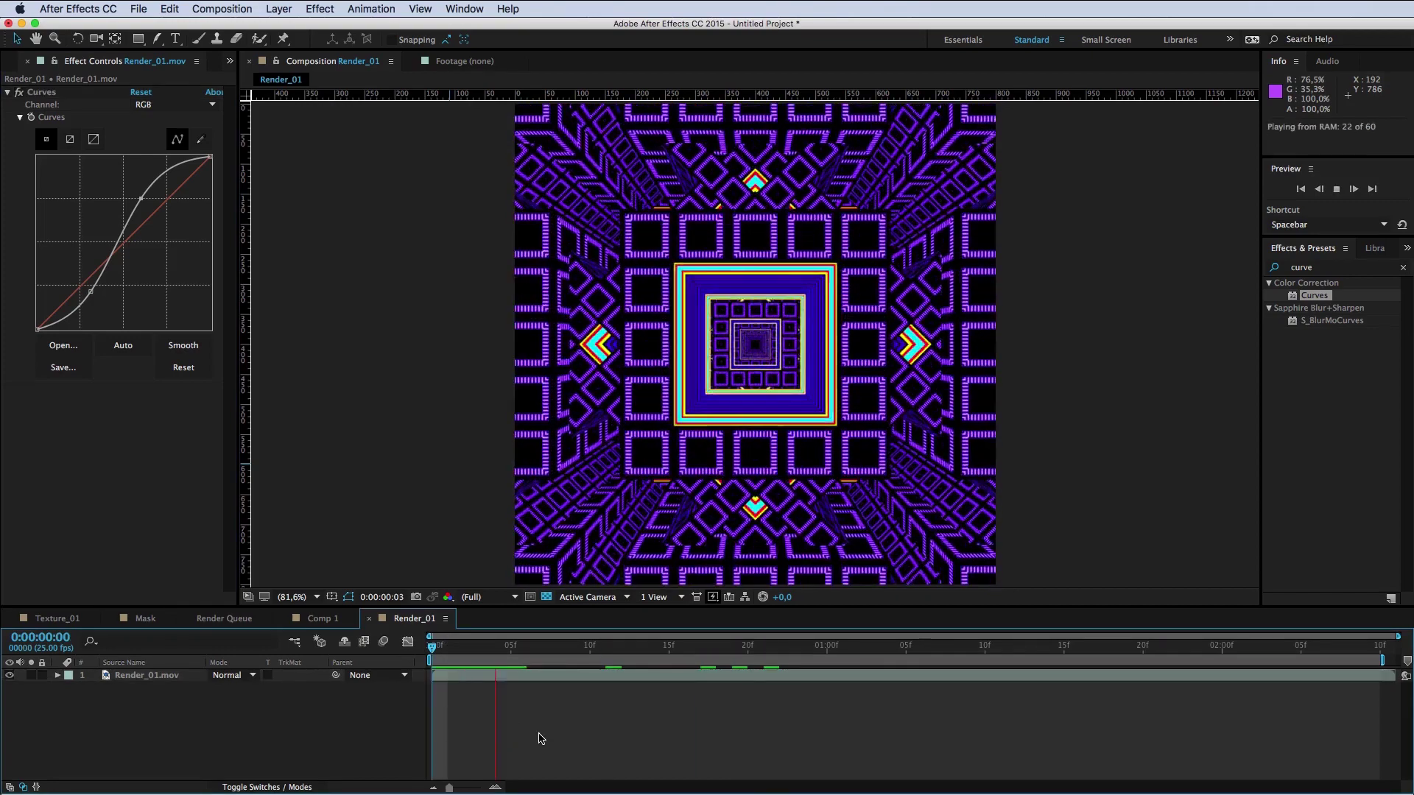
{"action": "key", "text": "space"}
Step: Raise the Red channel curve to push the tunnel toward magenta
{"action": "left_click", "coordinate": [174, 104]}
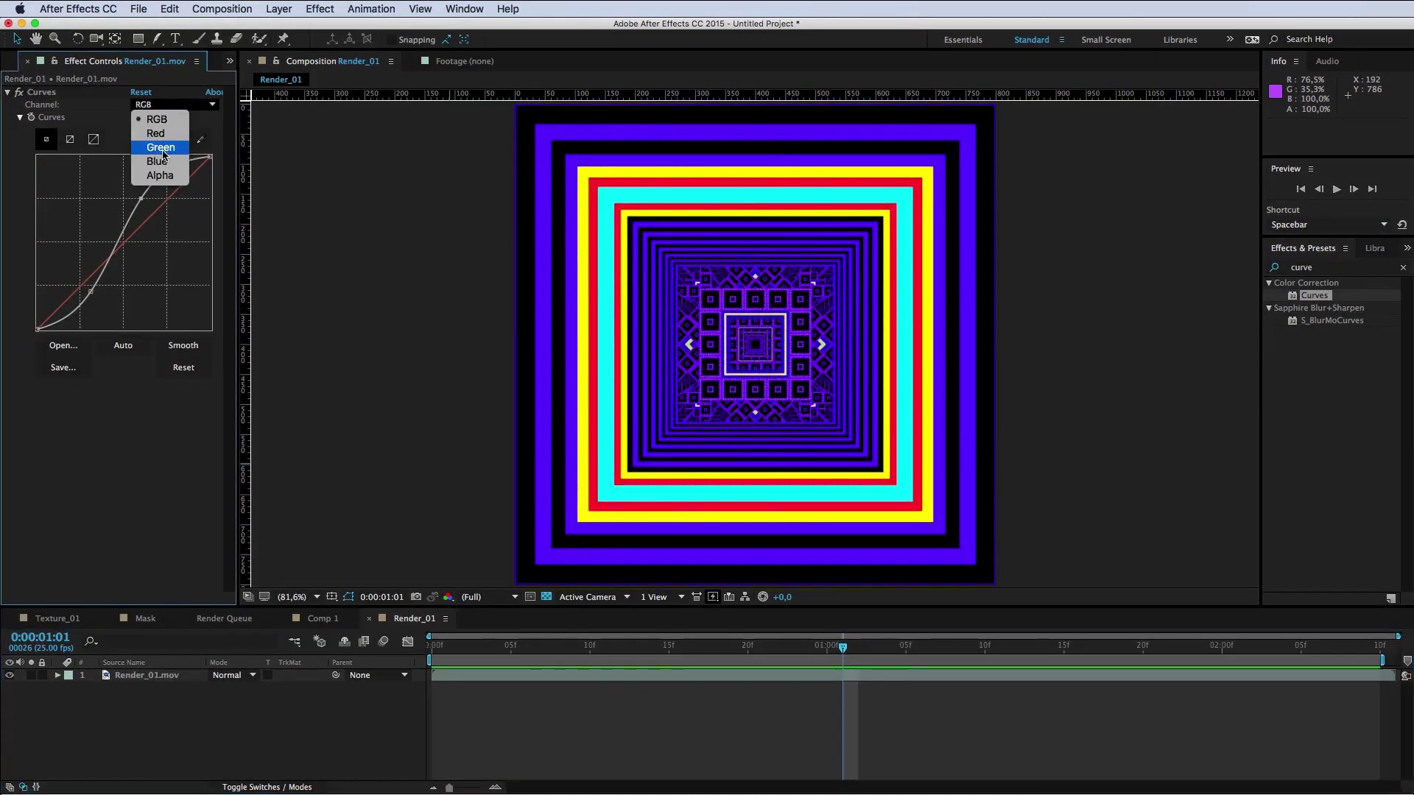
{"action": "left_click", "coordinate": [155, 133]}
{"action": "left_click_drag", "start_coordinate": [80, 288], "coordinate": [66, 274]}
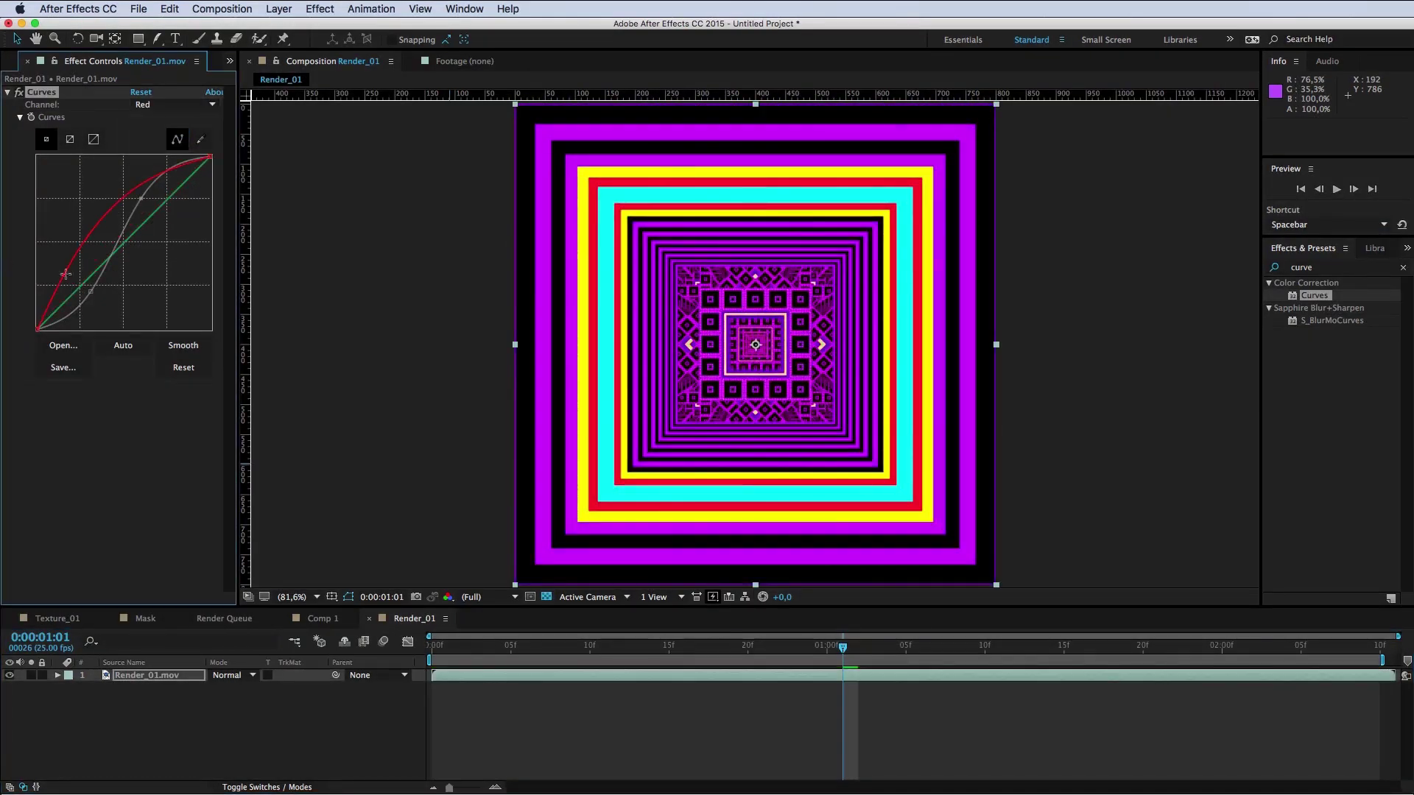
{"action": "left_click_drag", "start_coordinate": [109, 204], "coordinate": [144, 229]}
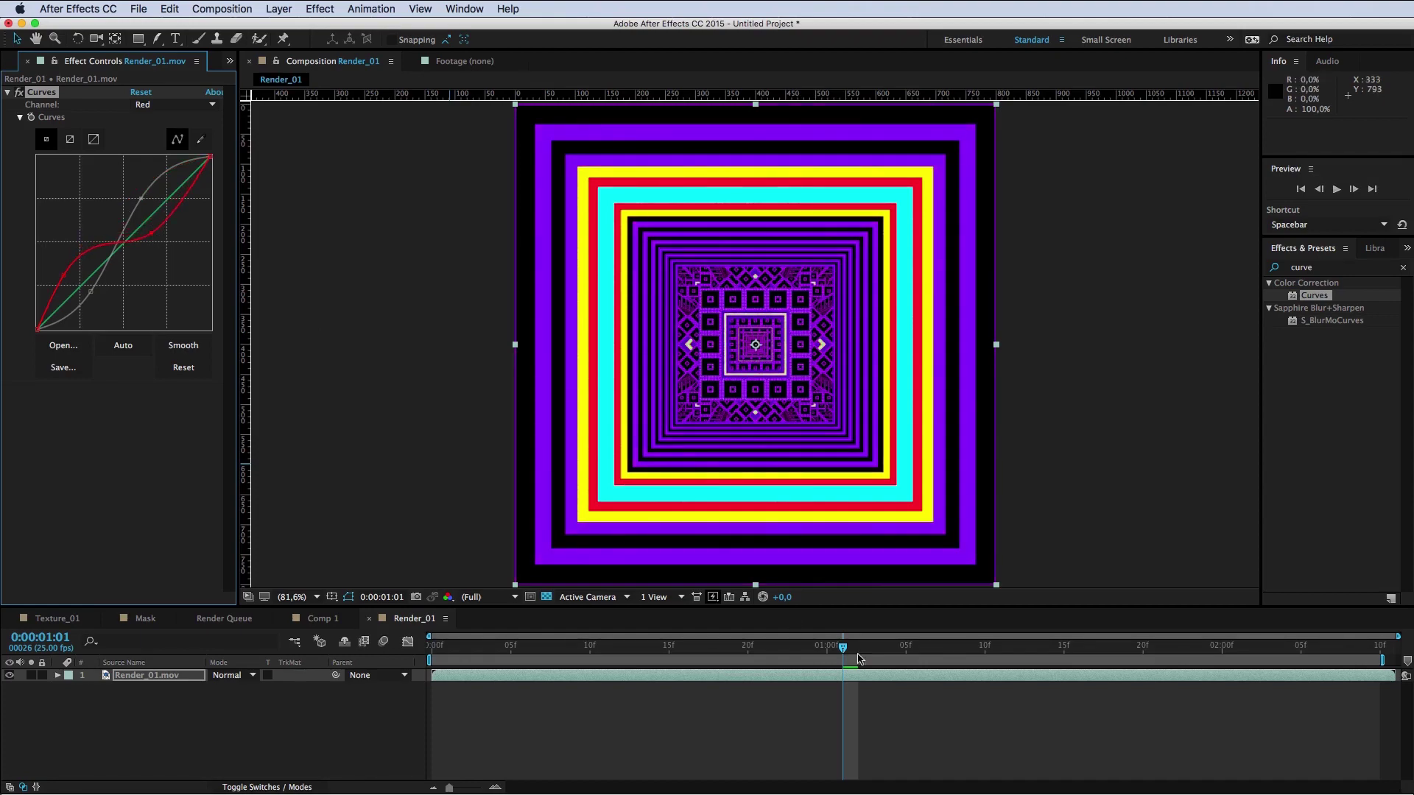
{"action": "left_click_drag", "start_coordinate": [842, 653], "coordinate": [542, 648]}
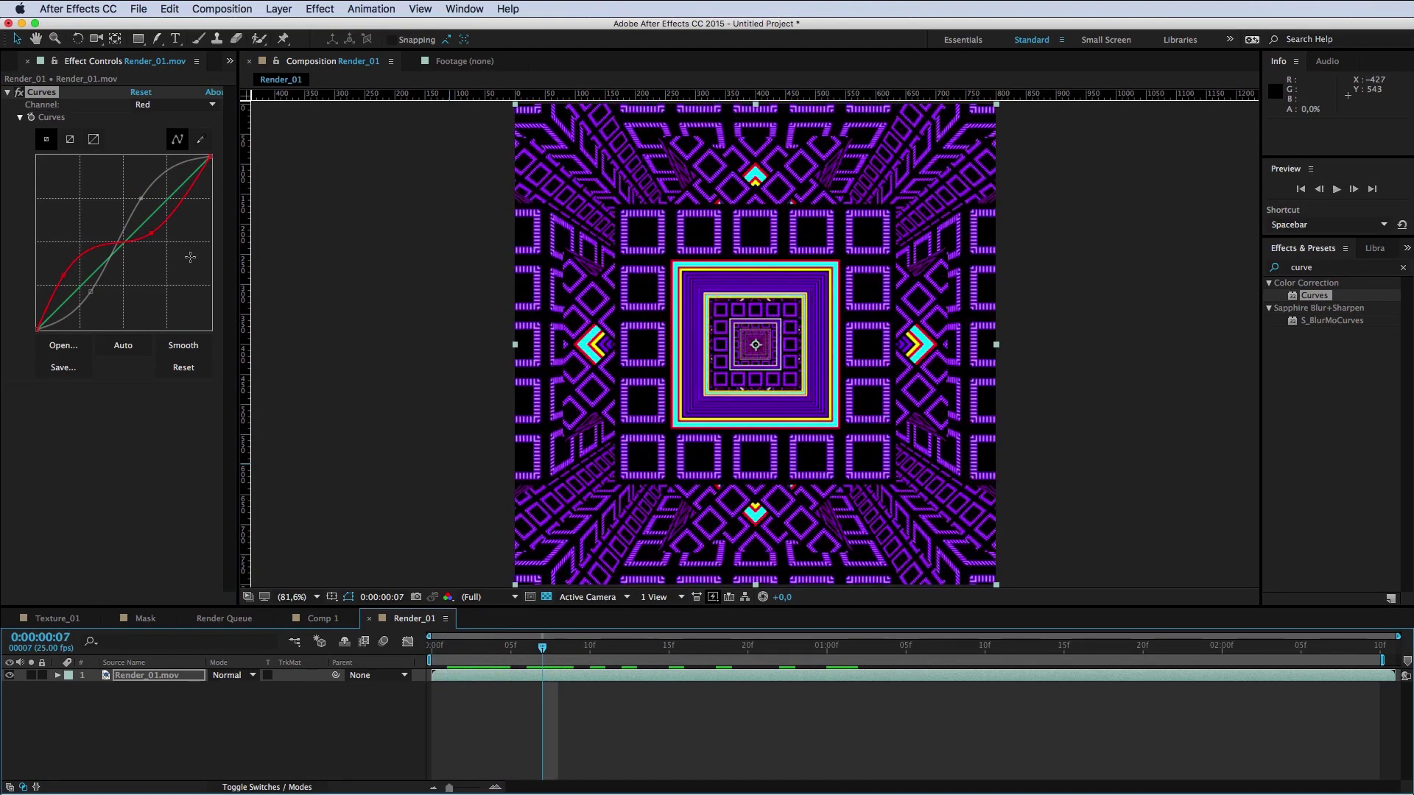
{"action": "left_click_drag", "start_coordinate": [151, 237], "coordinate": [137, 215]}
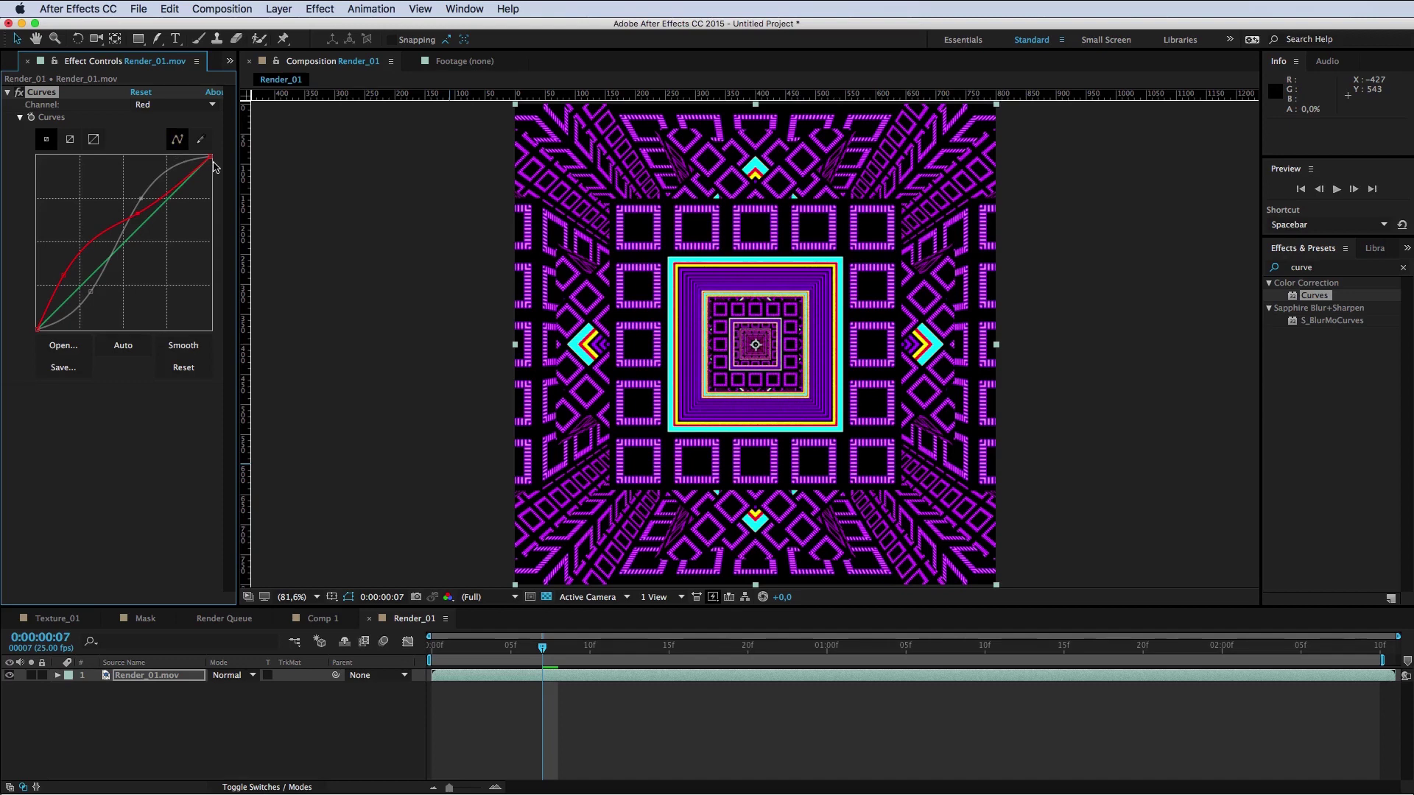
Step: Bend the Blue channel curve into a much steeper S
{"action": "left_click", "coordinate": [206, 105]}
{"action": "left_click", "coordinate": [177, 163]}
{"action": "left_click_drag", "start_coordinate": [114, 254], "coordinate": [131, 270]}
{"action": "left_click_drag", "start_coordinate": [107, 297], "coordinate": [123, 303]}
Step: Preview the graded movie a few times, restarting from the first frame
{"action": "left_click", "coordinate": [384, 645]}
{"action": "key", "text": "space"}
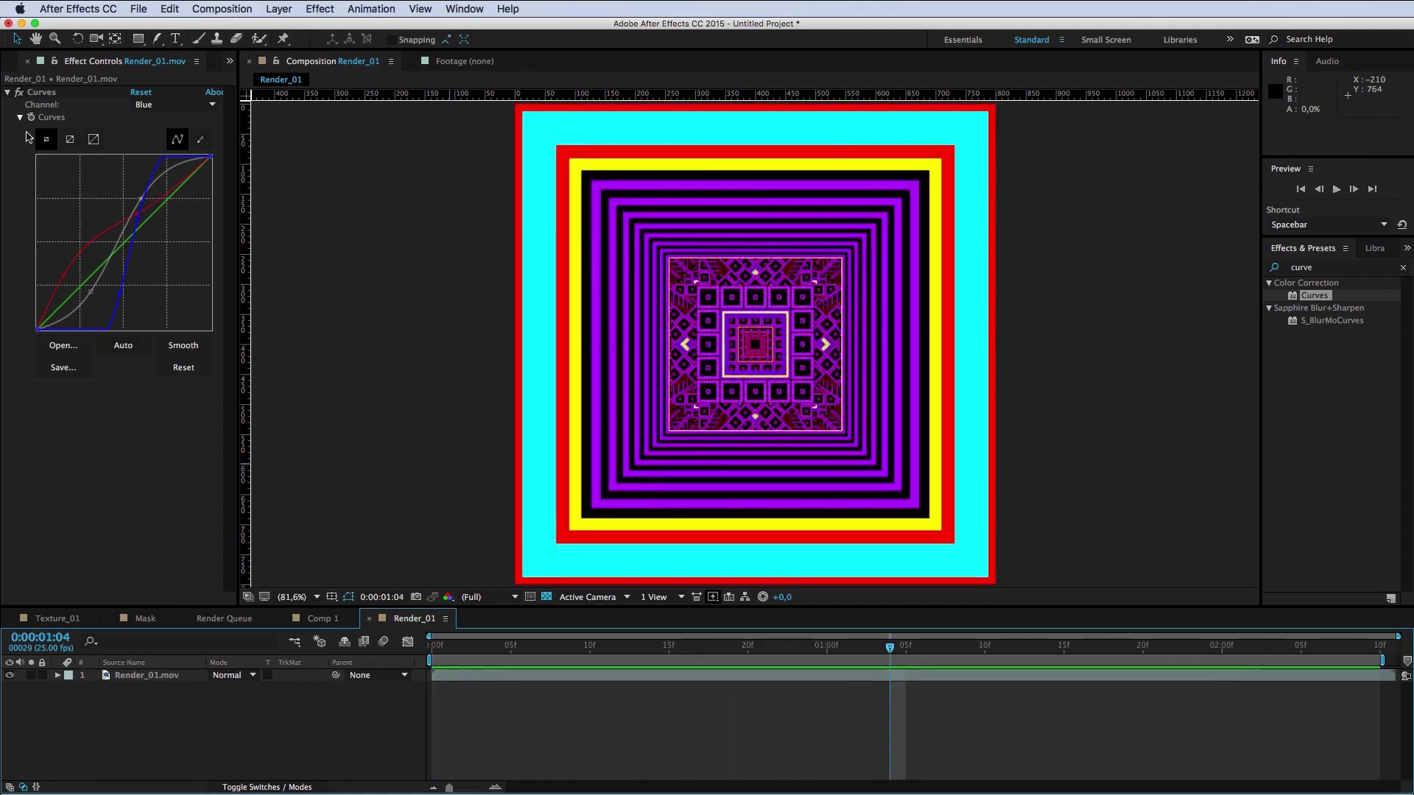
{"action": "left_click", "coordinate": [27, 137]}
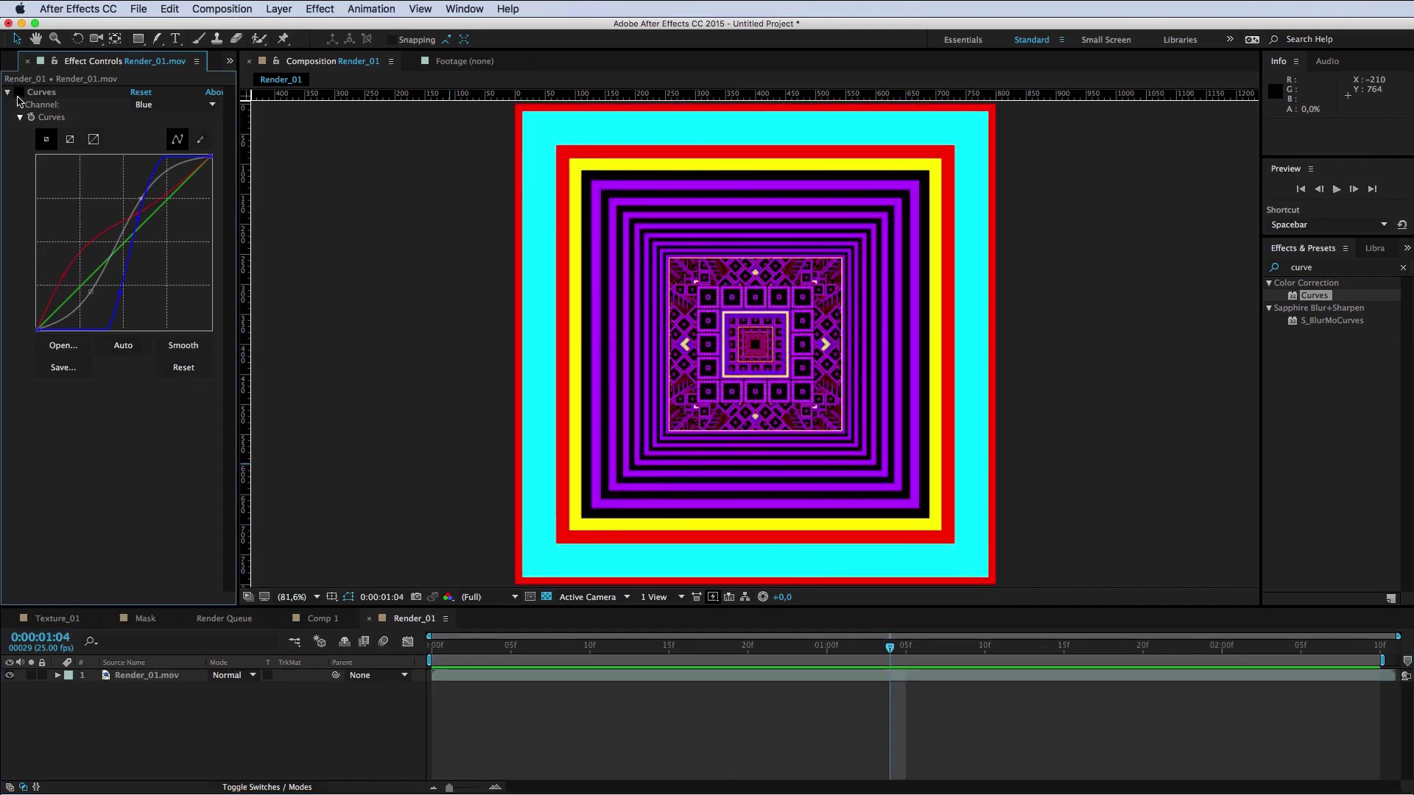
{"action": "left_click", "coordinate": [893, 651]}
{"action": "key", "text": "space"}
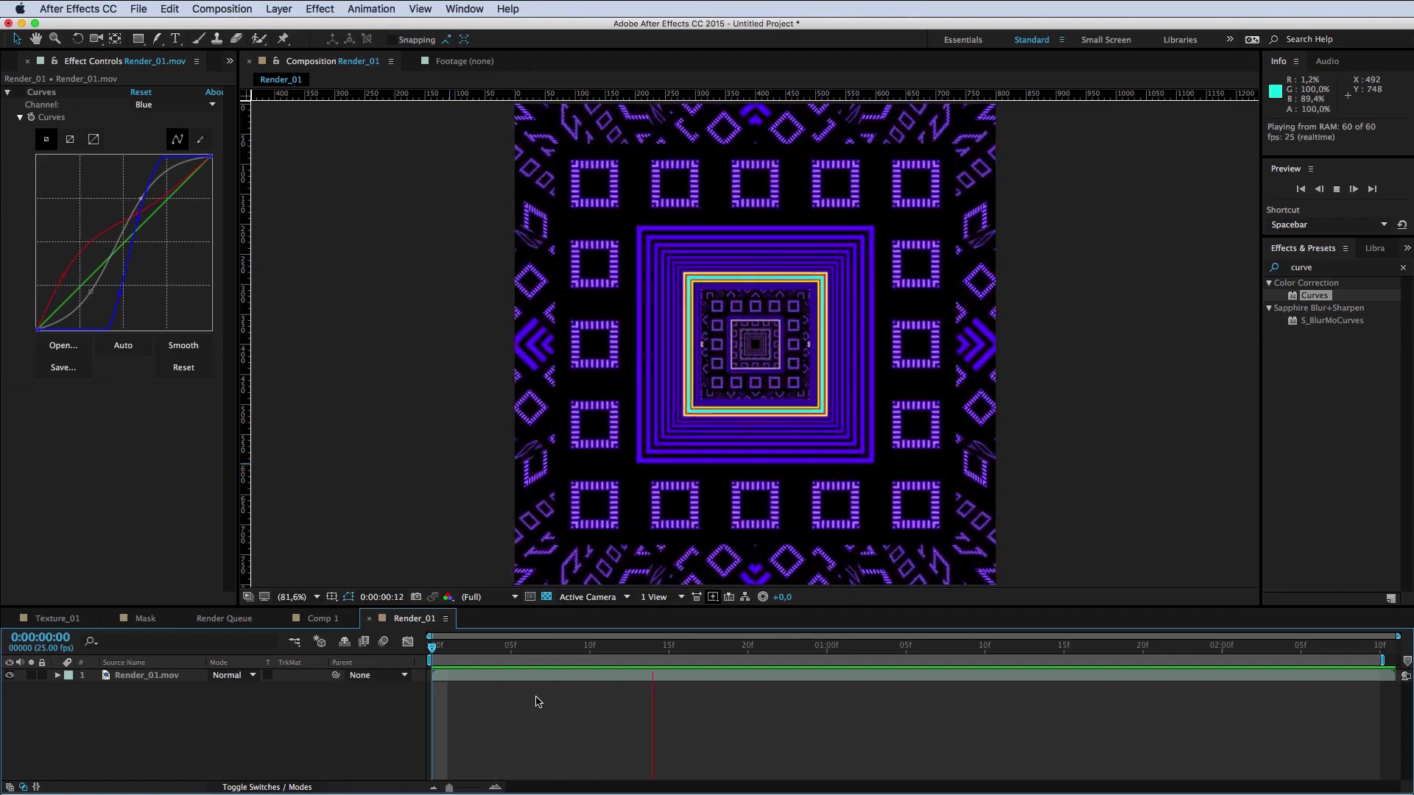
{"action": "key", "text": "space"}
{"action": "key", "text": "Home"}
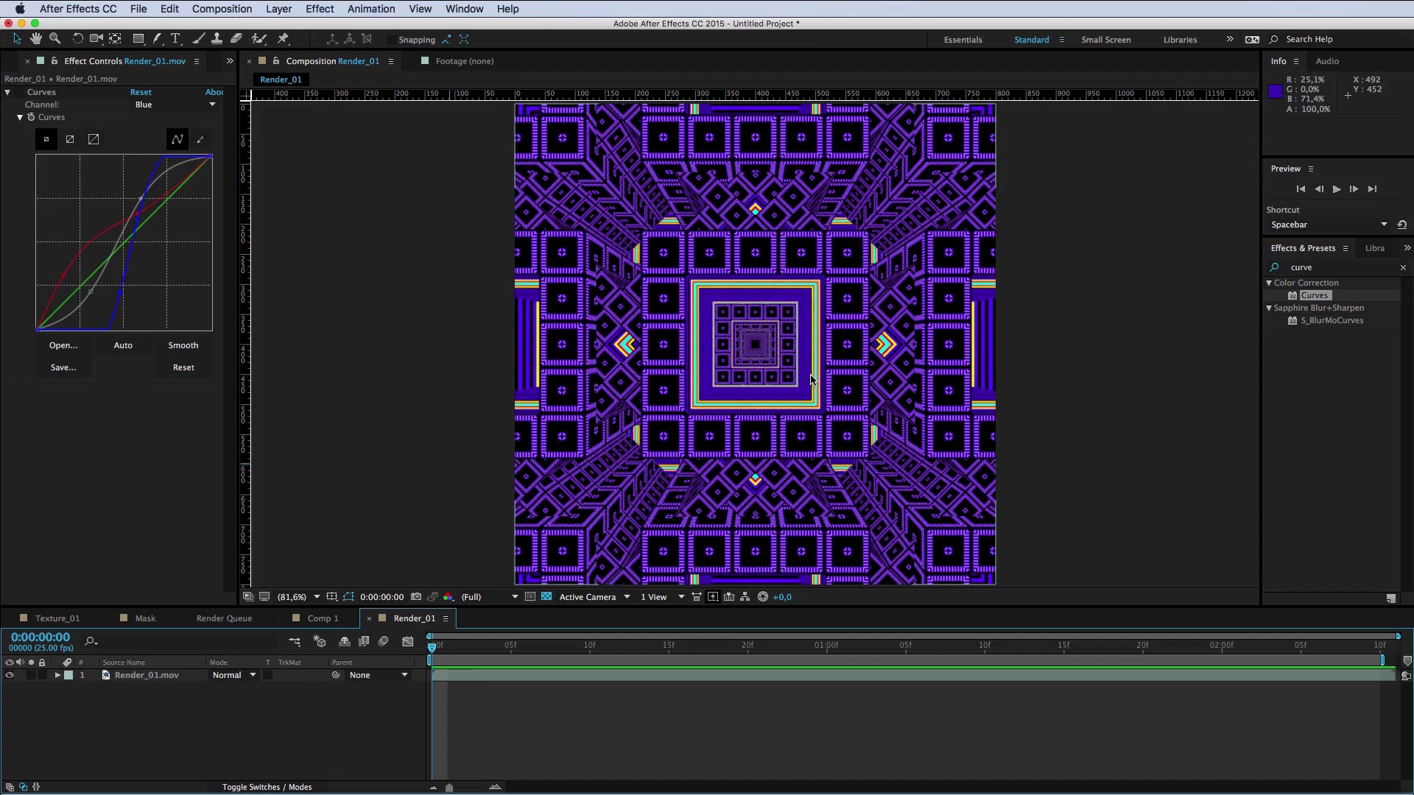
{"action": "key", "text": "space"}
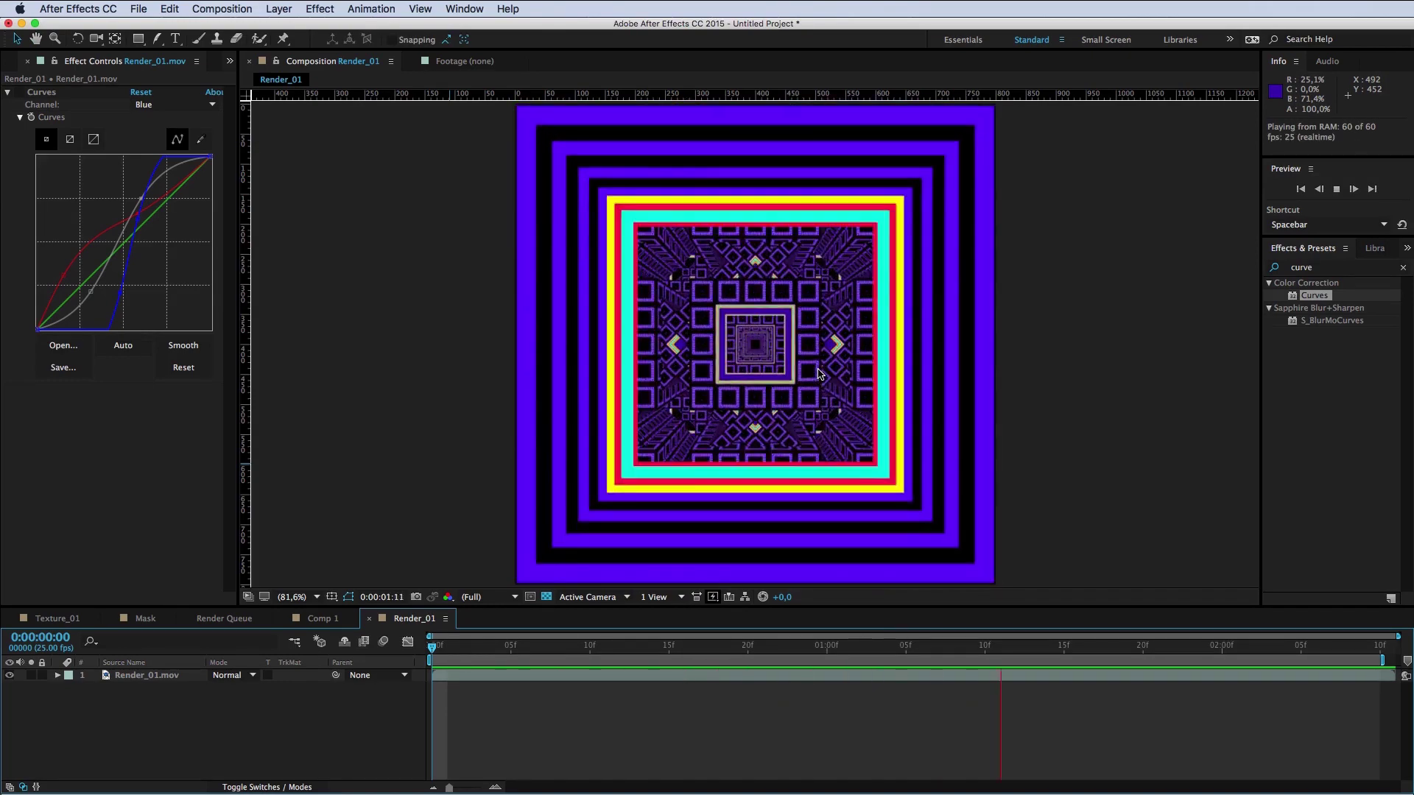
{"action": "key", "text": "space"}
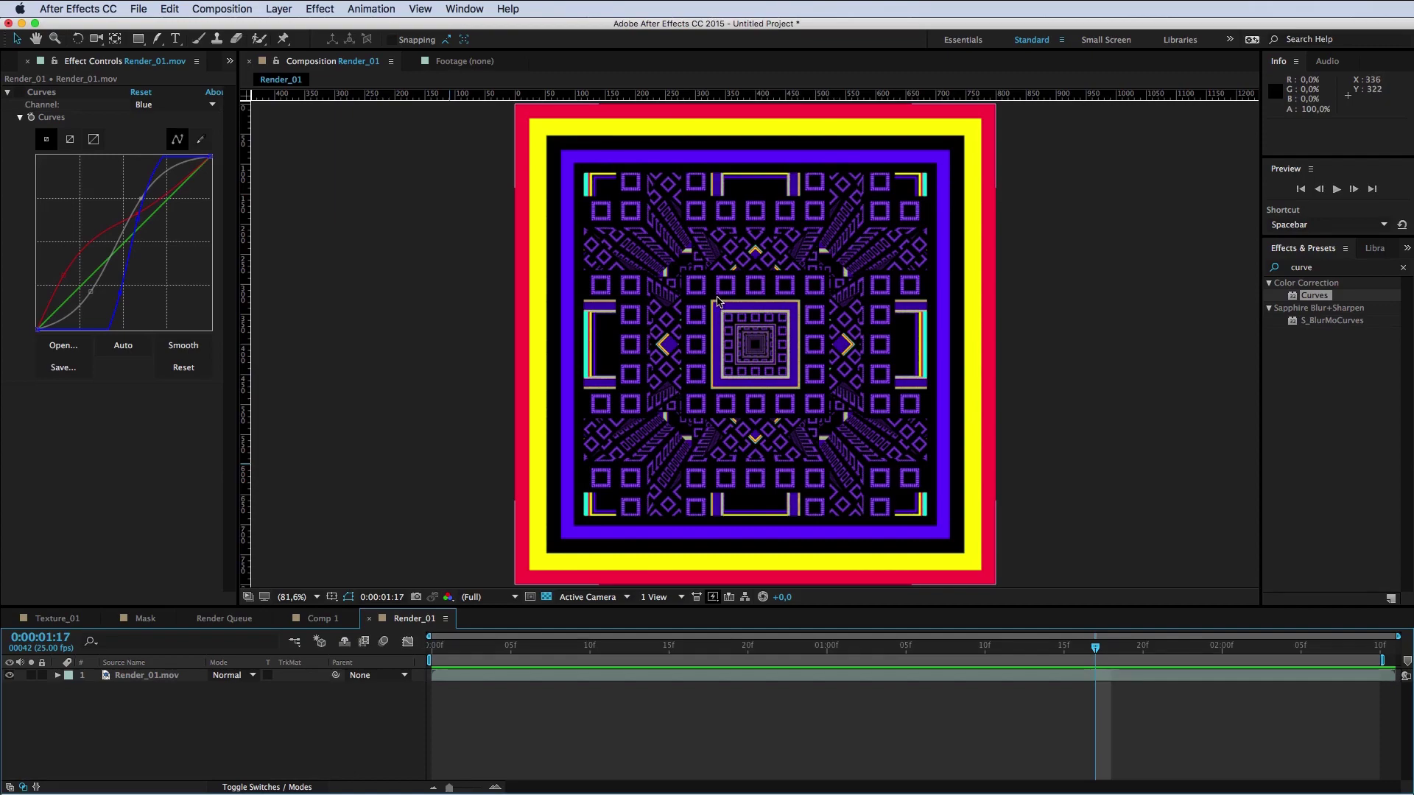
Step: Scrub back and play the render preview, then close the Render Settings
{"action": "left_click_drag", "start_coordinate": [1095, 647], "coordinate": [1032, 647]}
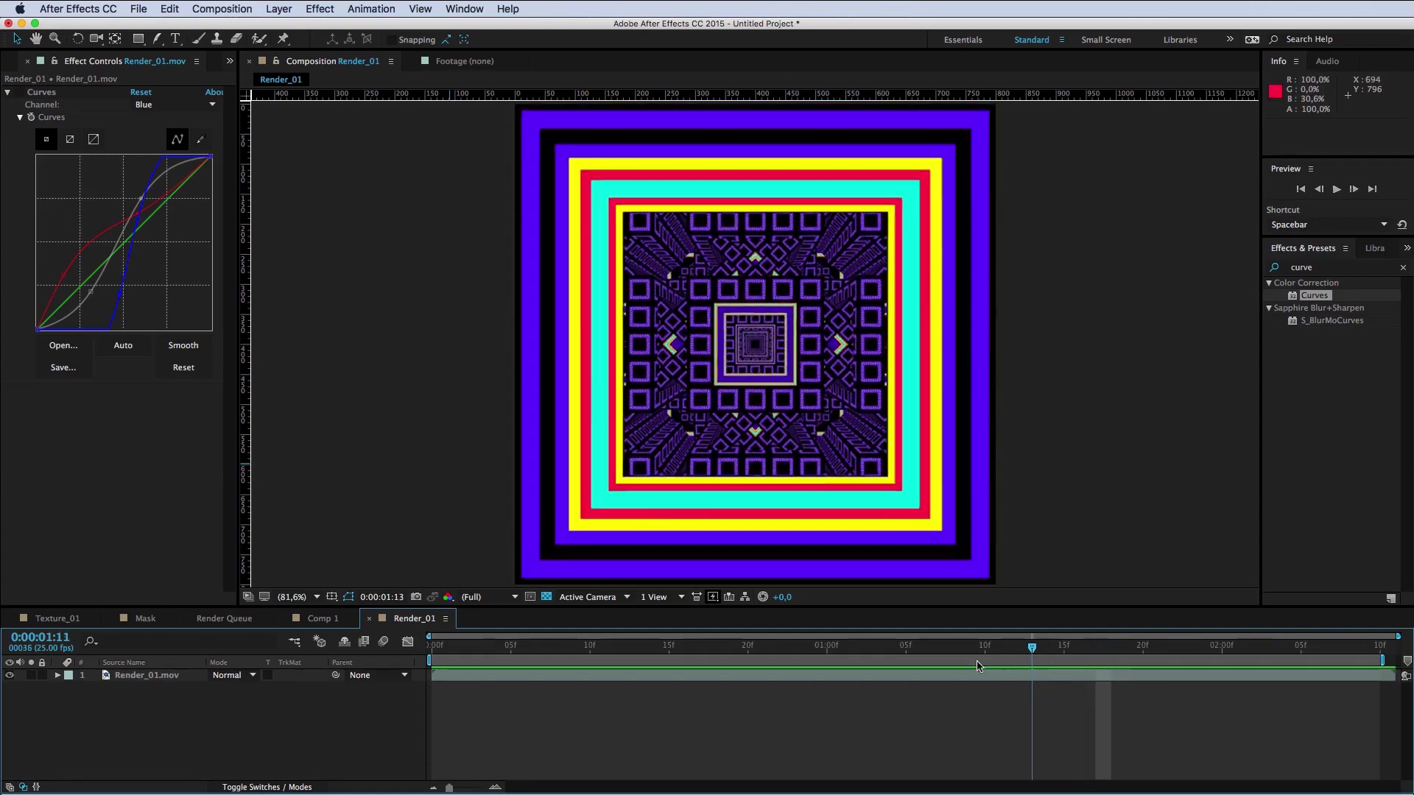
{"action": "key", "text": "space"}
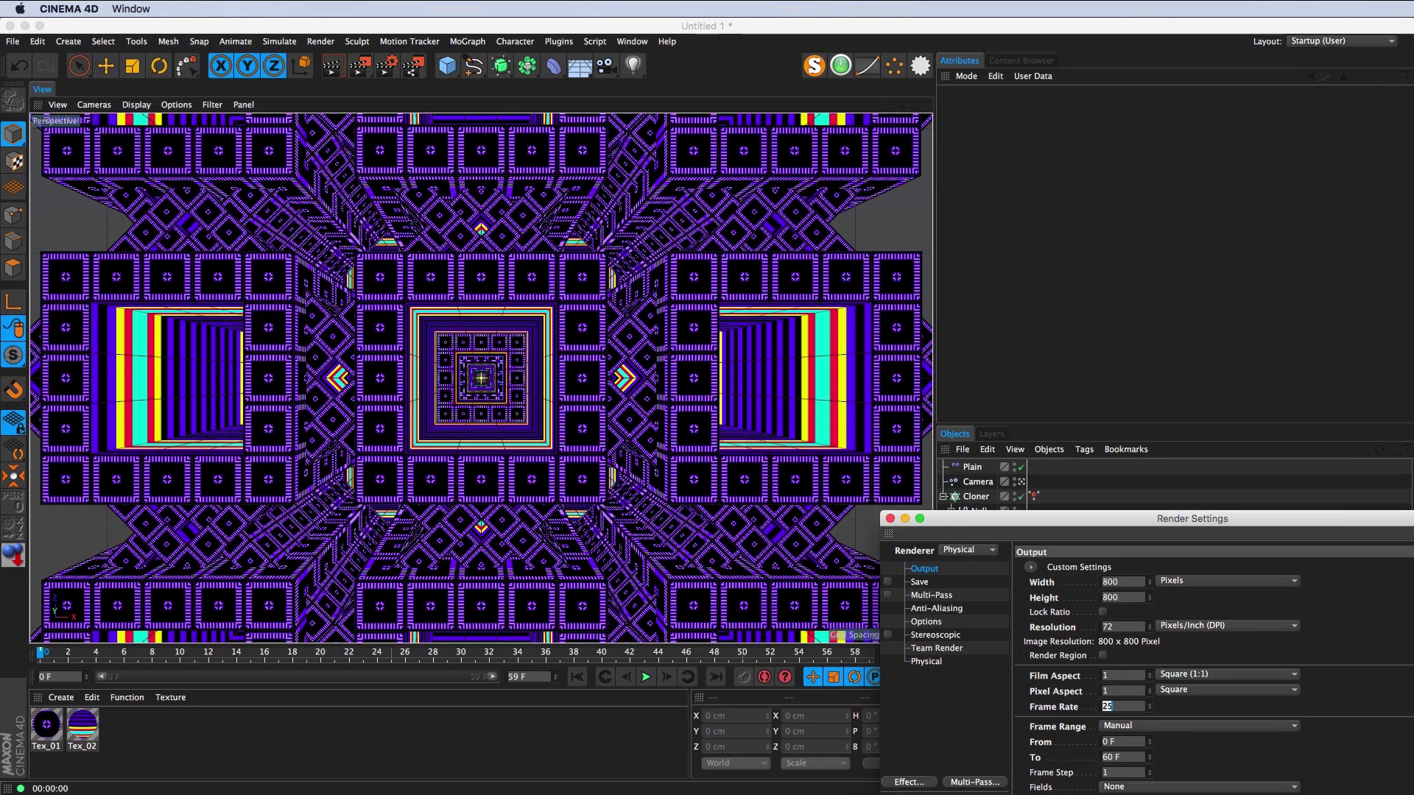
{"action": "left_click", "coordinate": [891, 519]}
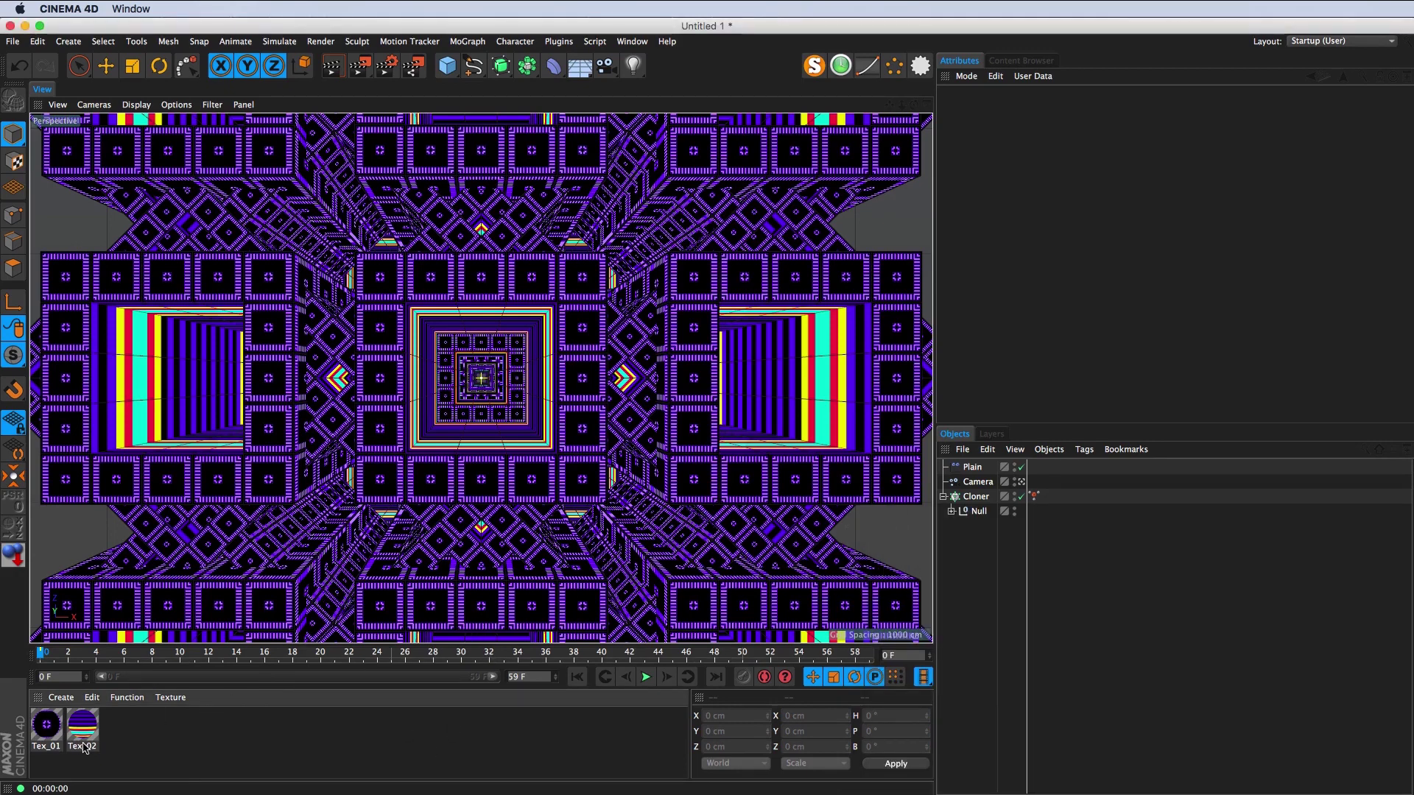
Step: Open the Tex_01 material in the Material Editor and show its Luminance texture's shader choices
{"action": "left_click", "coordinate": [46, 728]}
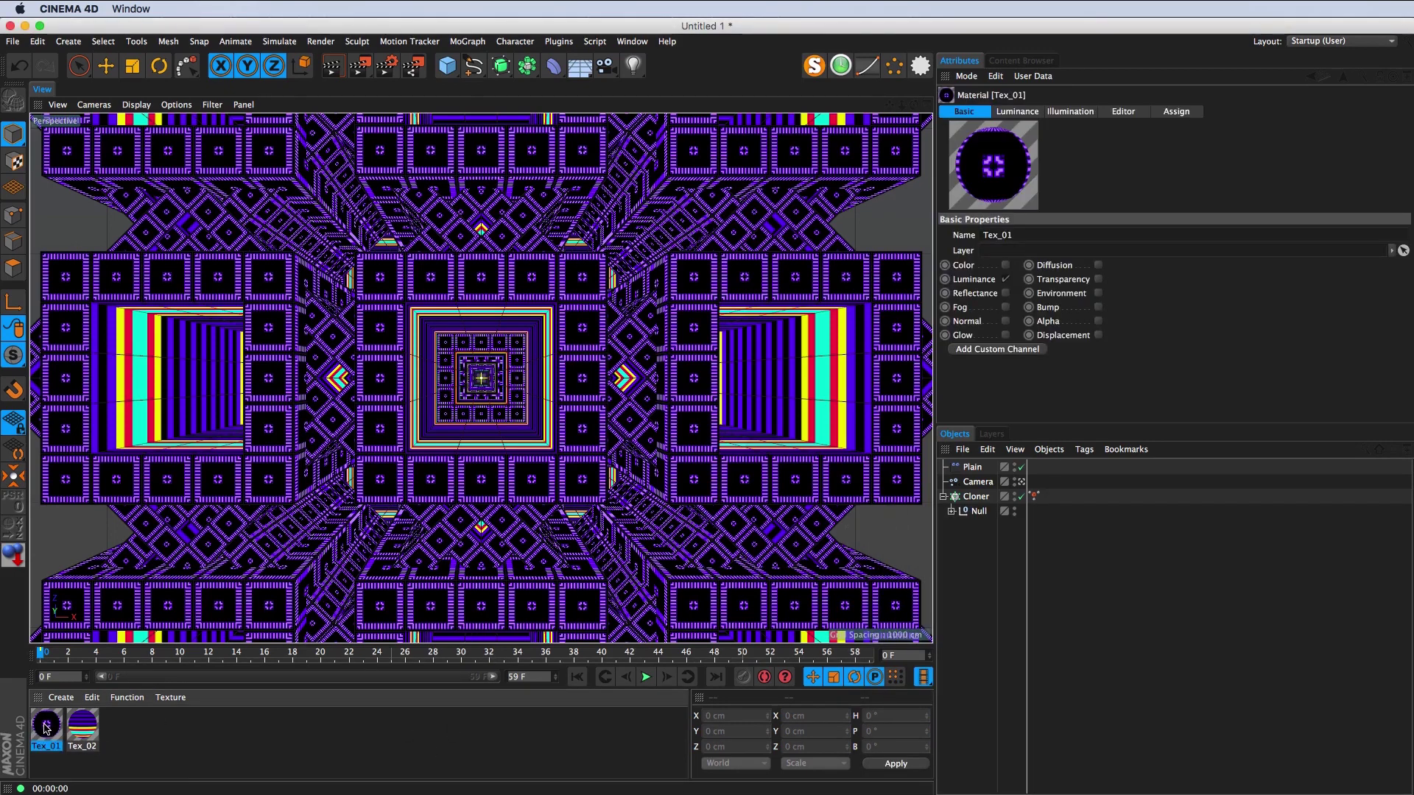
{"action": "double_click", "coordinate": [46, 728]}
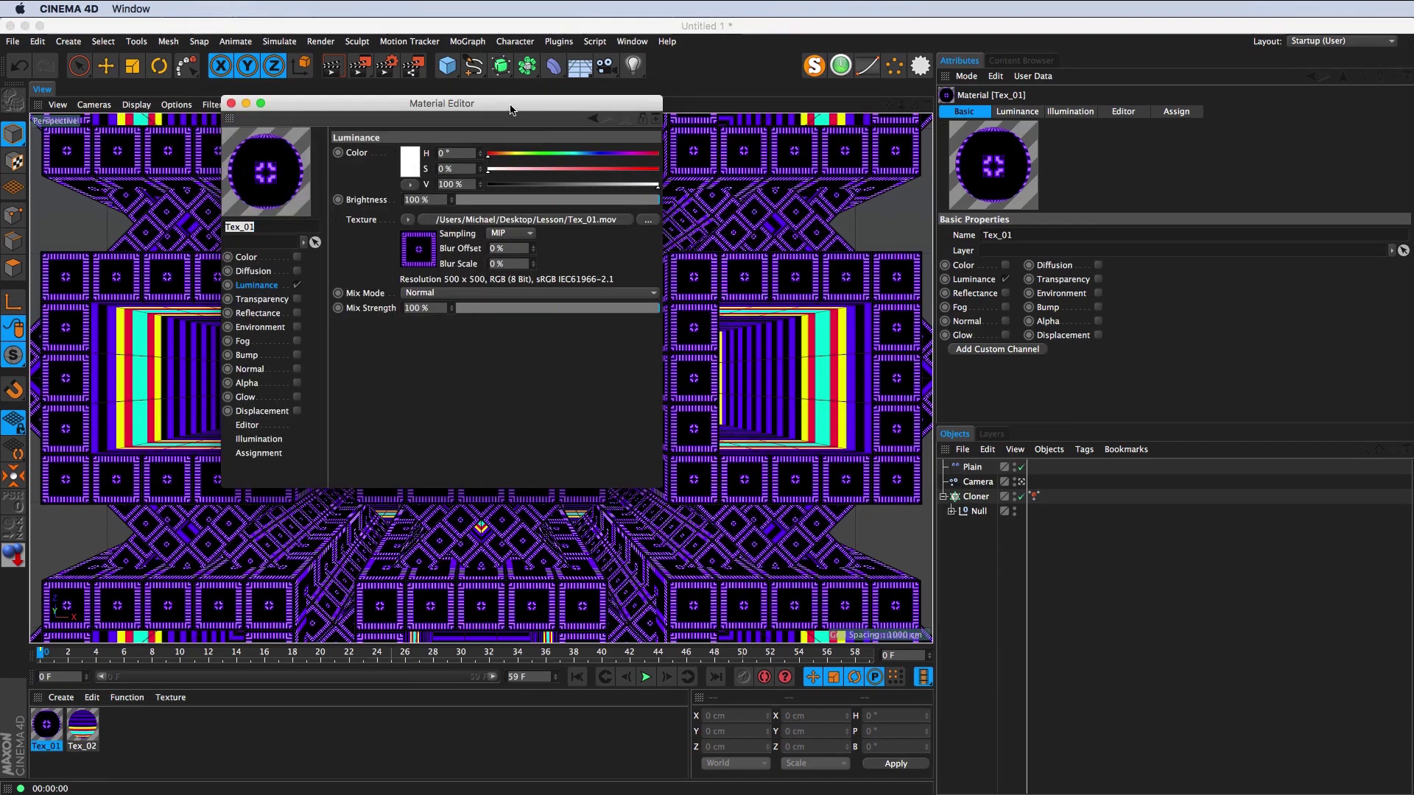
{"action": "left_click_drag", "start_coordinate": [511, 109], "coordinate": [914, 184]}
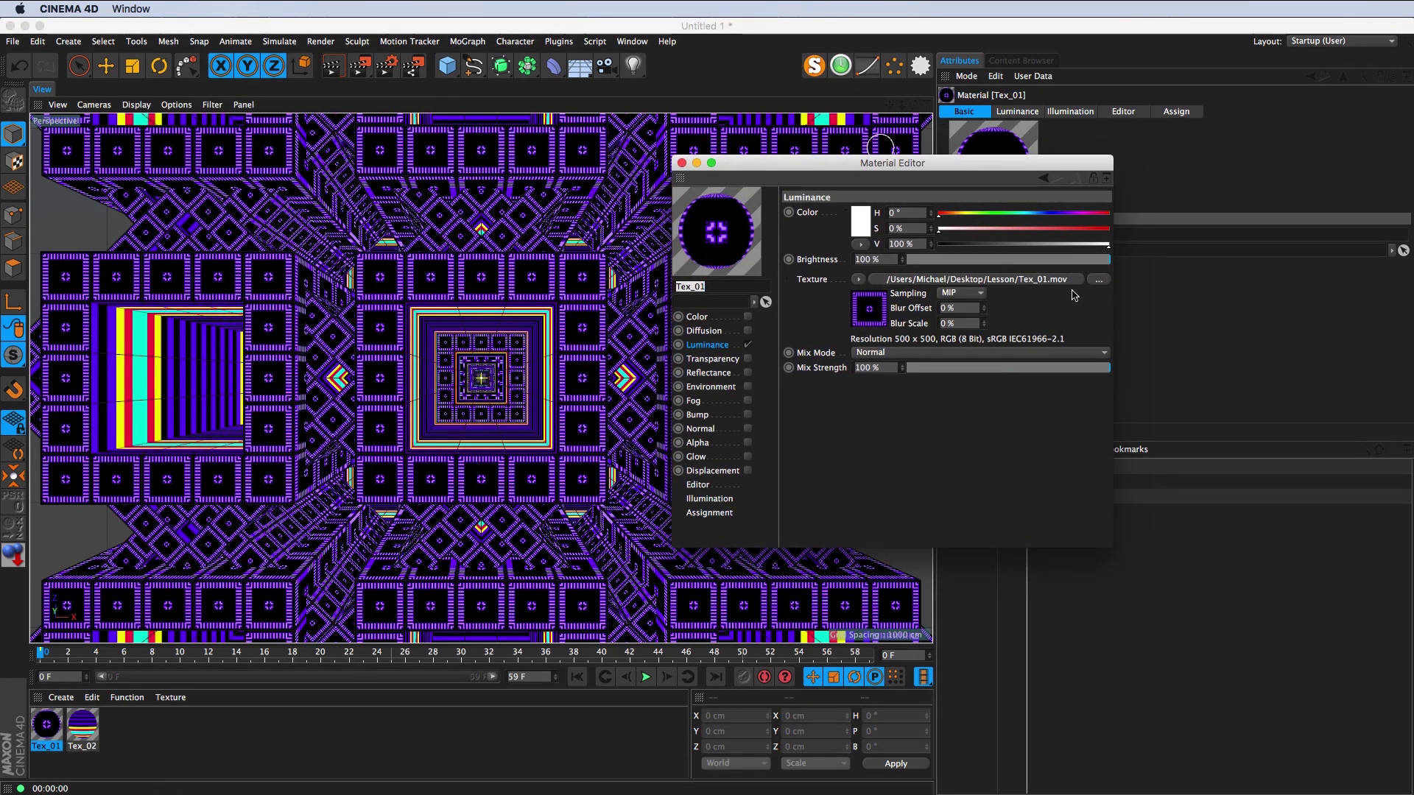
{"action": "left_click", "coordinate": [859, 281]}
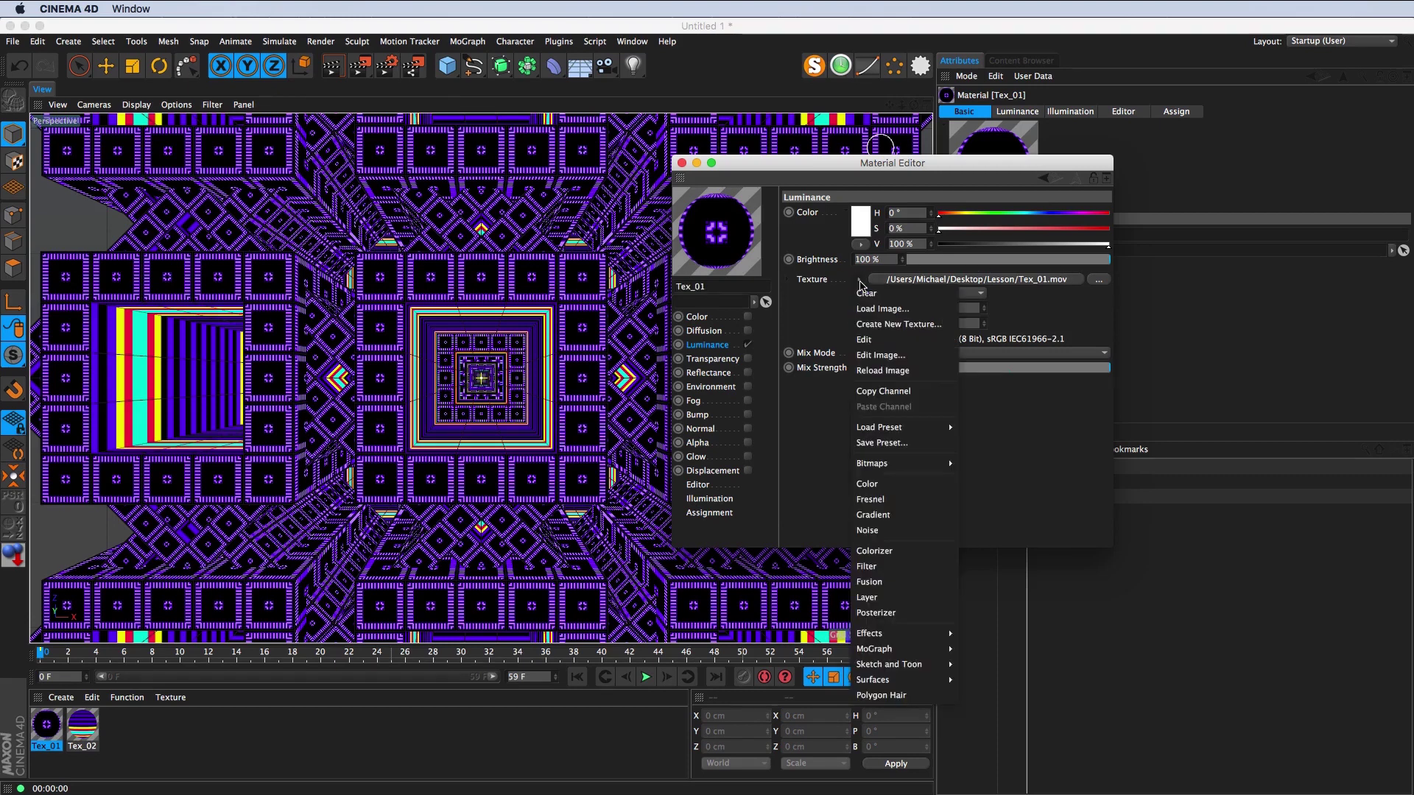
Step: Wrap the Luminance texture in a Filter shader and display its settings in an enlarged editor
{"action": "left_click", "coordinate": [905, 566]}
{"action": "left_click", "coordinate": [950, 281]}
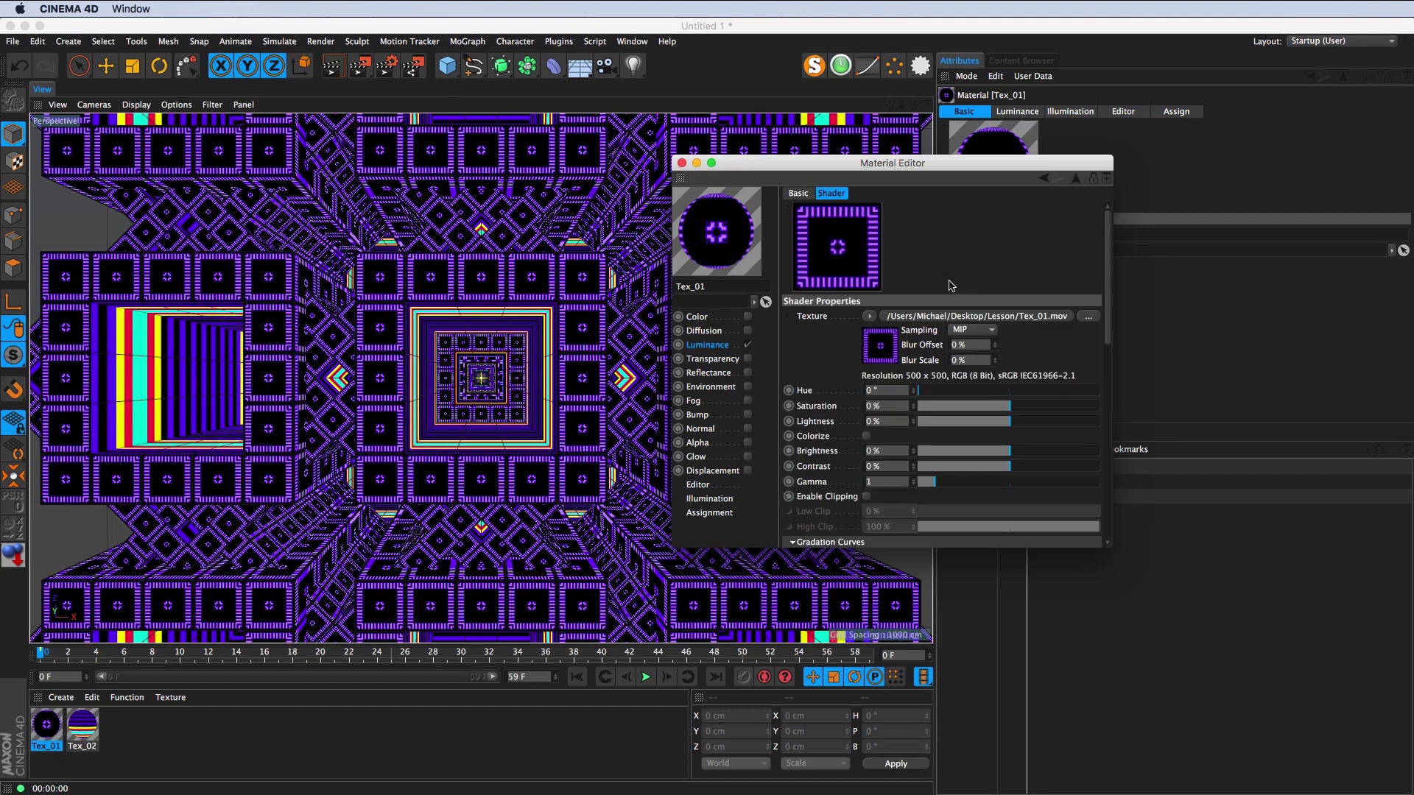
{"action": "left_click_drag", "start_coordinate": [1110, 547], "coordinate": [1250, 697]}
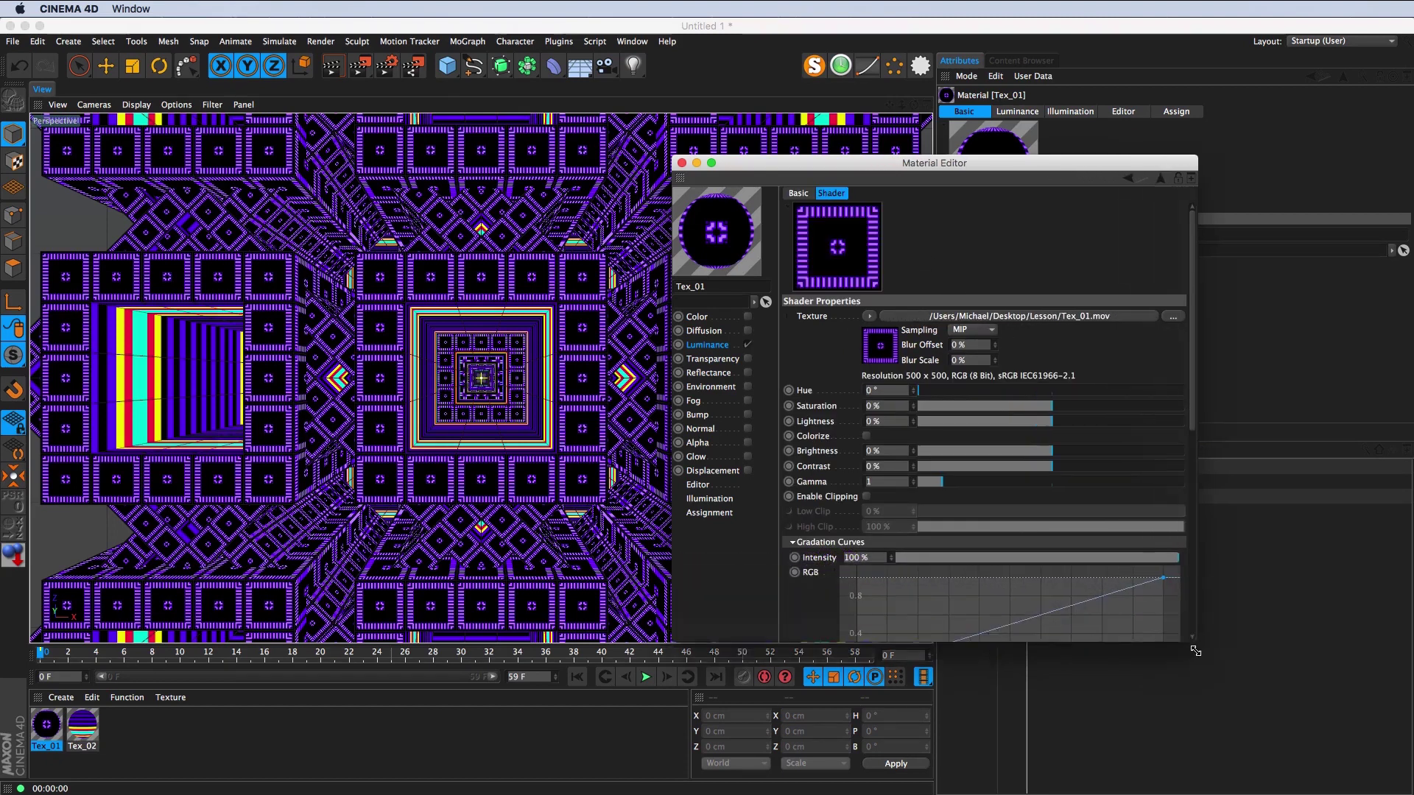
{"action": "left_click_drag", "start_coordinate": [821, 163], "coordinate": [1004, 120]}
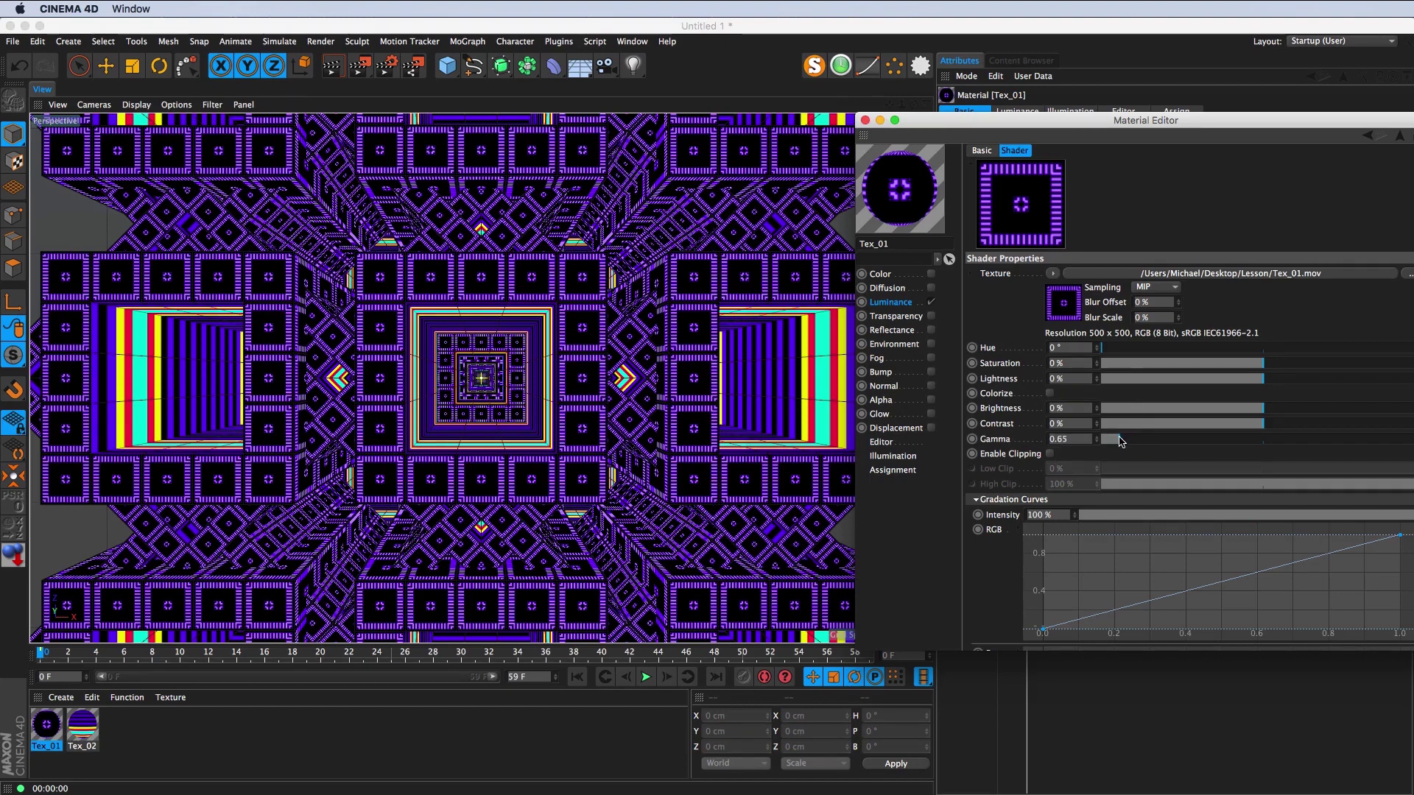
Step: Grade the Filter to Lightness −53%, Saturation 29%, Hue 4° and Gamma 0.54
{"action": "left_click_drag", "start_coordinate": [1232, 383], "coordinate": [1173, 389]}
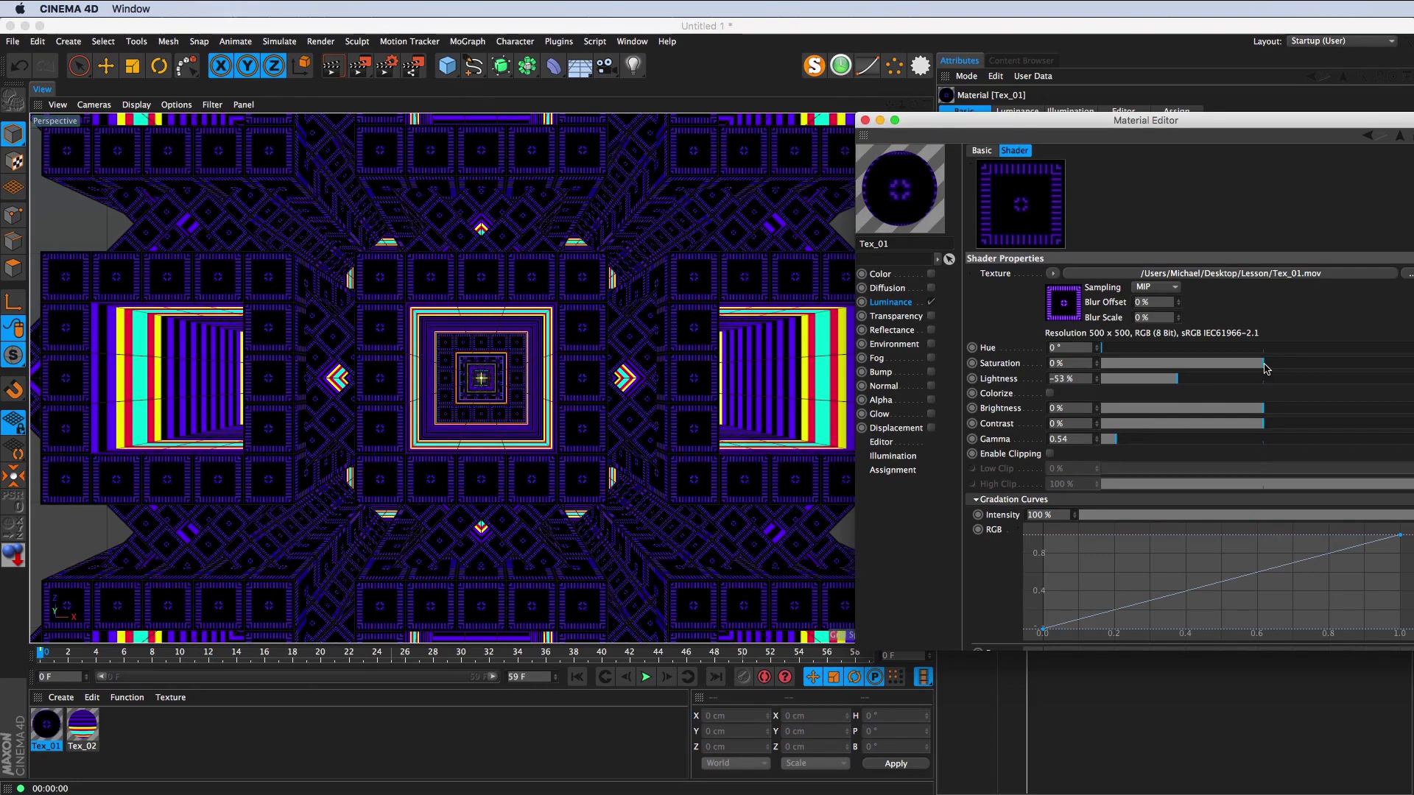
{"action": "left_click_drag", "start_coordinate": [1265, 363], "coordinate": [1310, 365]}
{"action": "mouse_move", "coordinate": [1103, 348]}
{"action": "left_mouse_down"}
{"action": "mouse_move", "coordinate": [1389, 352]}
{"action": "mouse_move", "coordinate": [1374, 351]}
{"action": "left_mouse_up"}
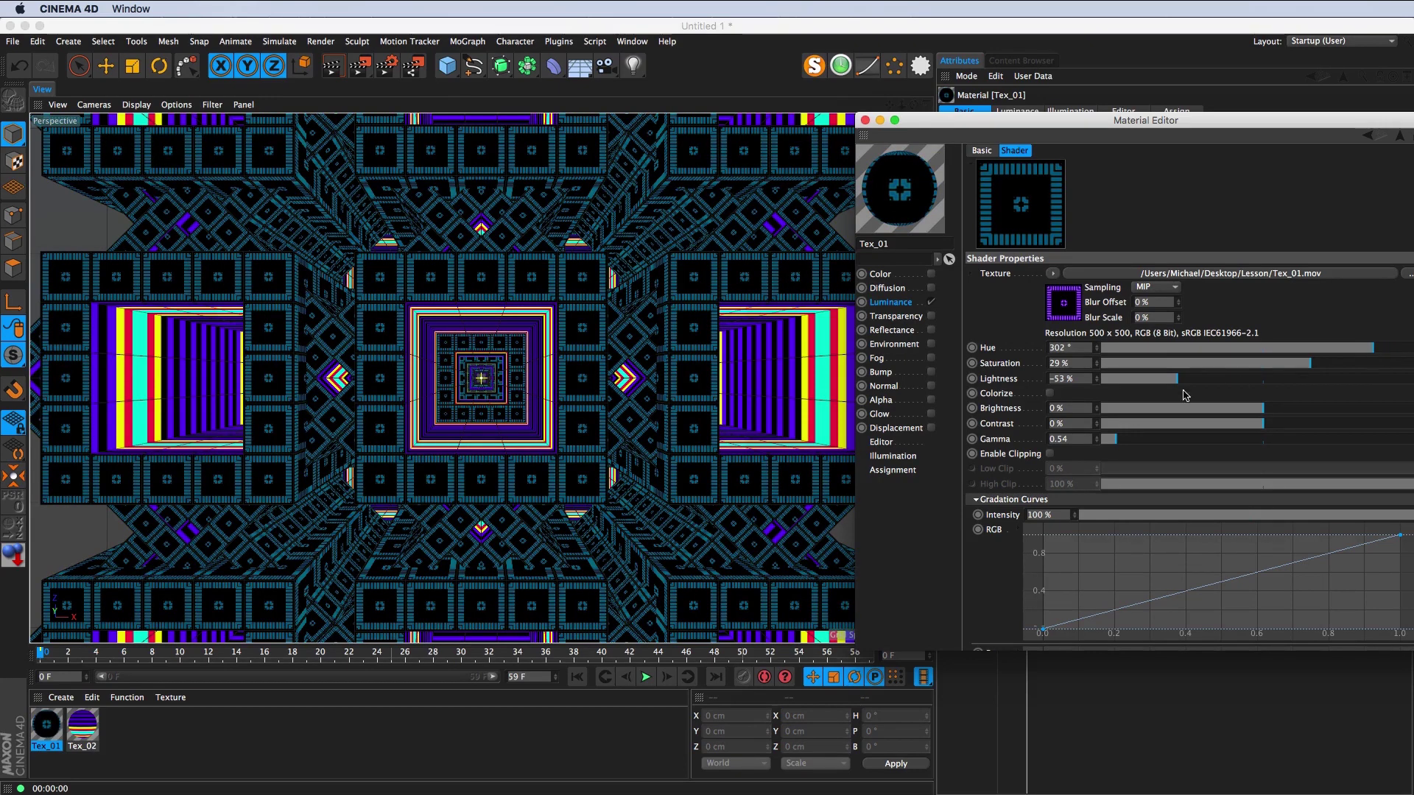
{"action": "left_click_drag", "start_coordinate": [1197, 352], "coordinate": [1117, 352]}
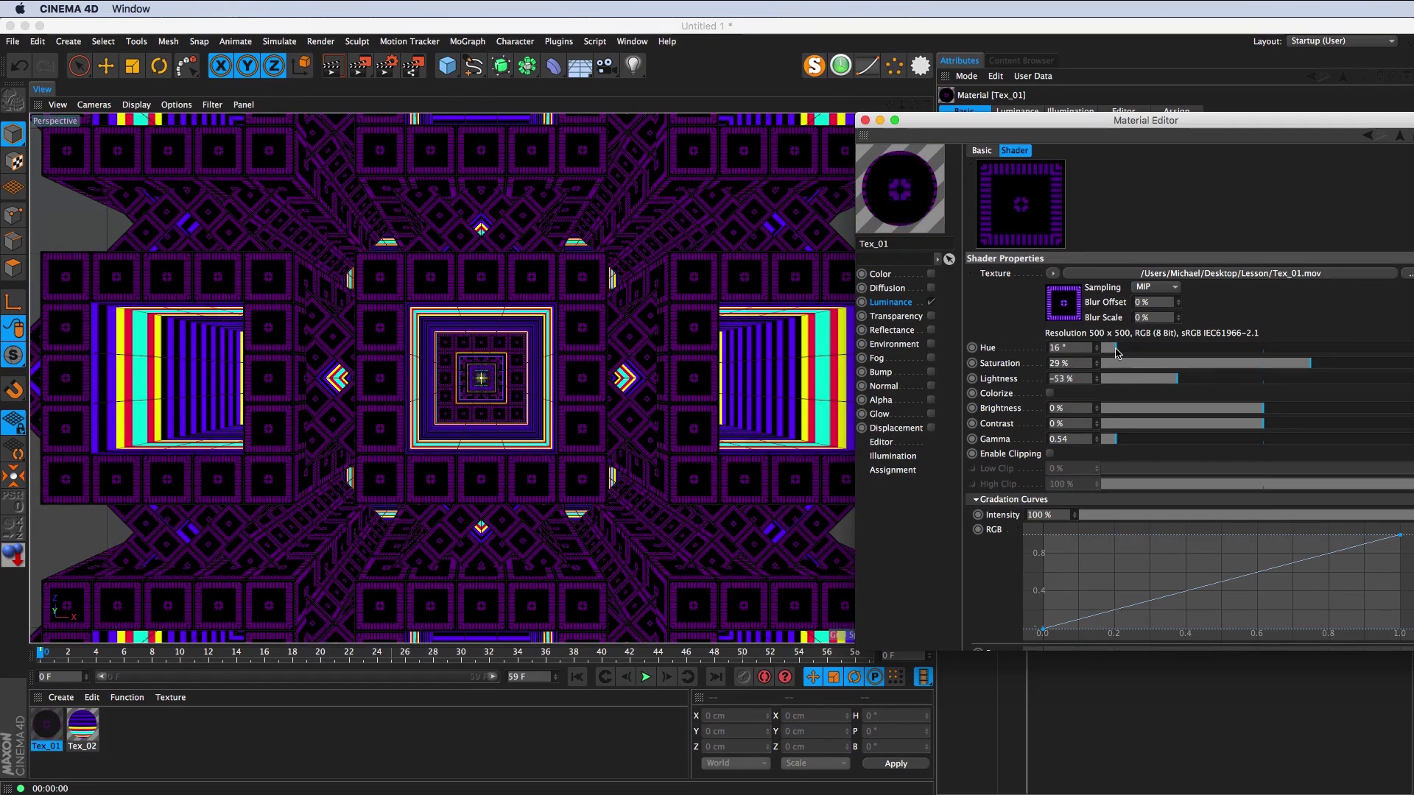
{"action": "left_click_drag", "start_coordinate": [1117, 352], "coordinate": [1104, 352]}
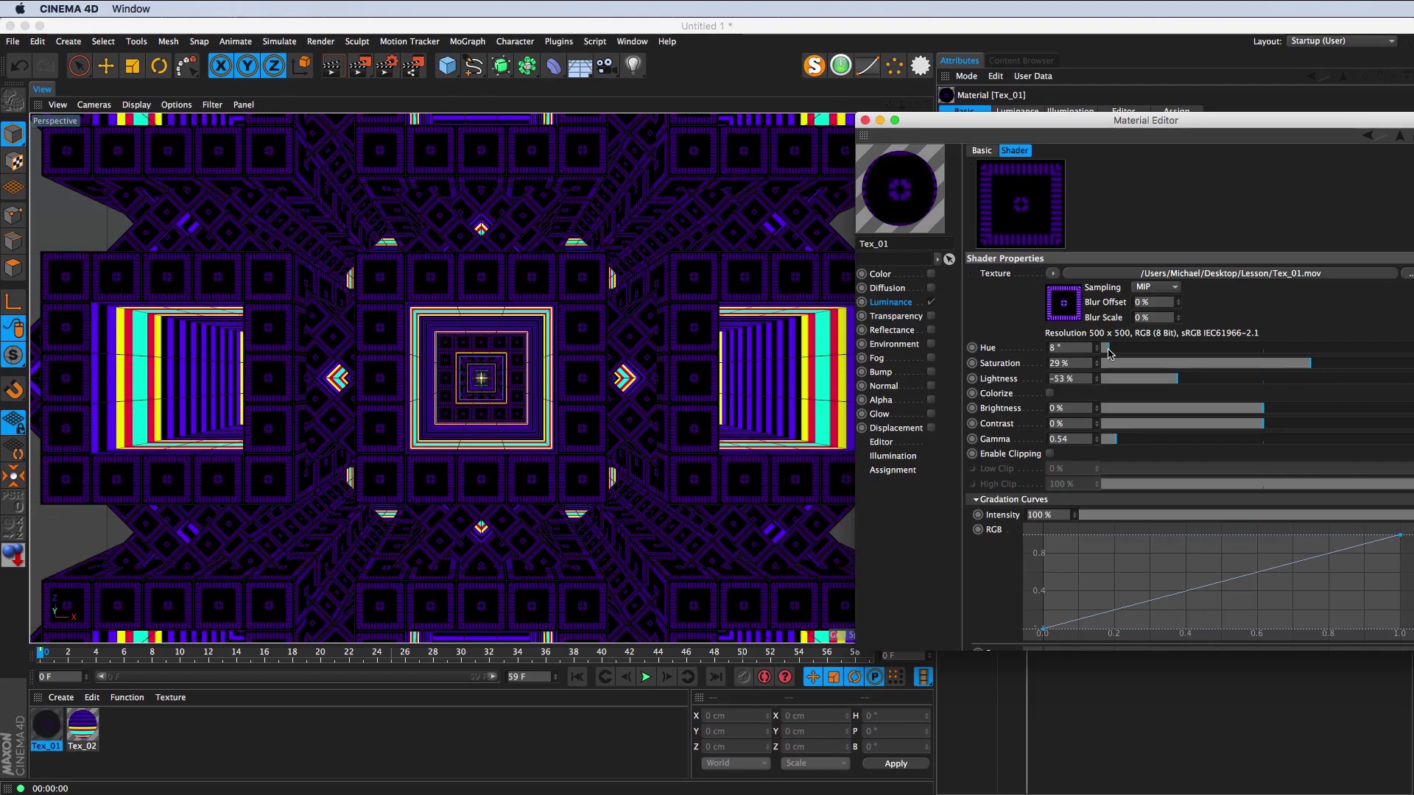
{"action": "left_click", "coordinate": [645, 677]}
{"action": "left_click", "coordinate": [646, 678]}
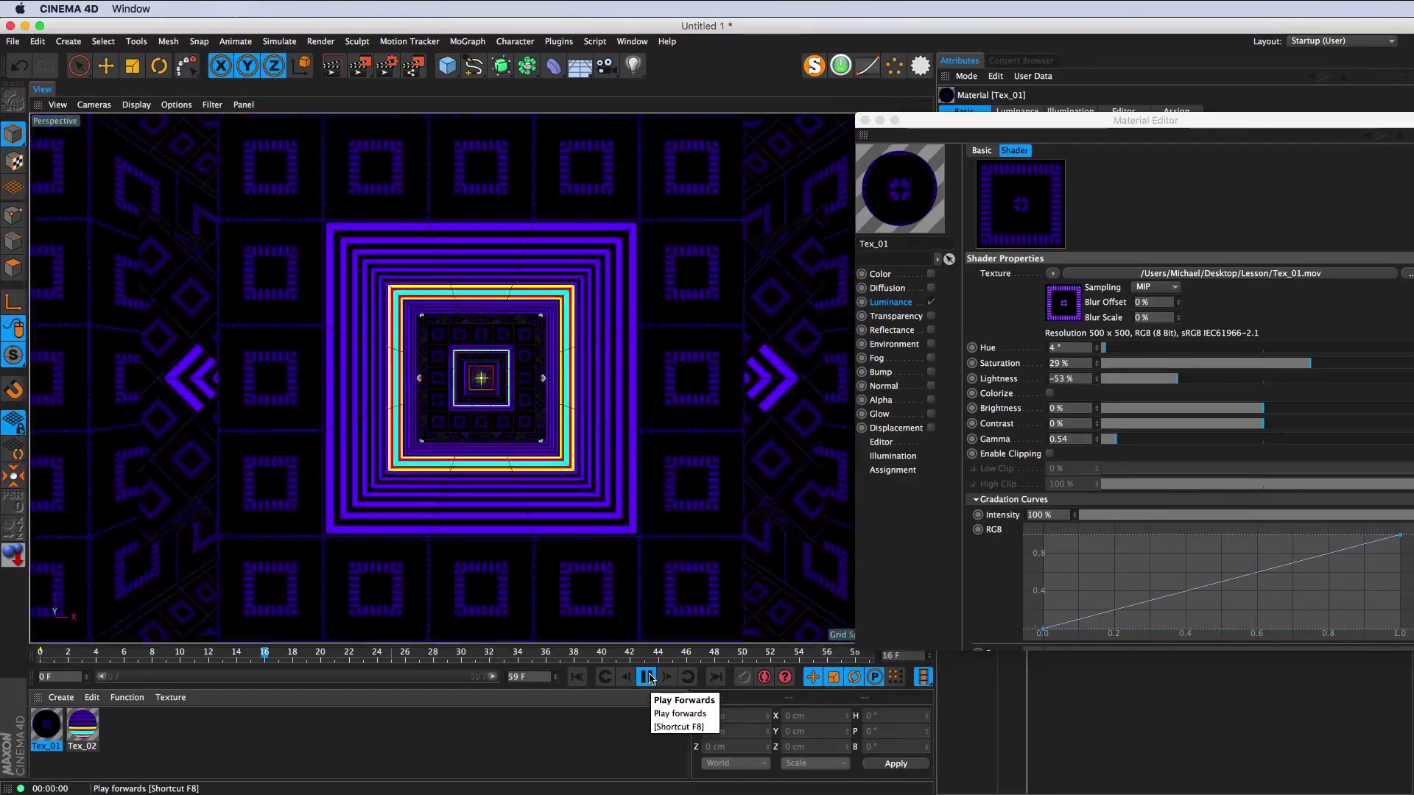
{"action": "left_click", "coordinate": [647, 677]}
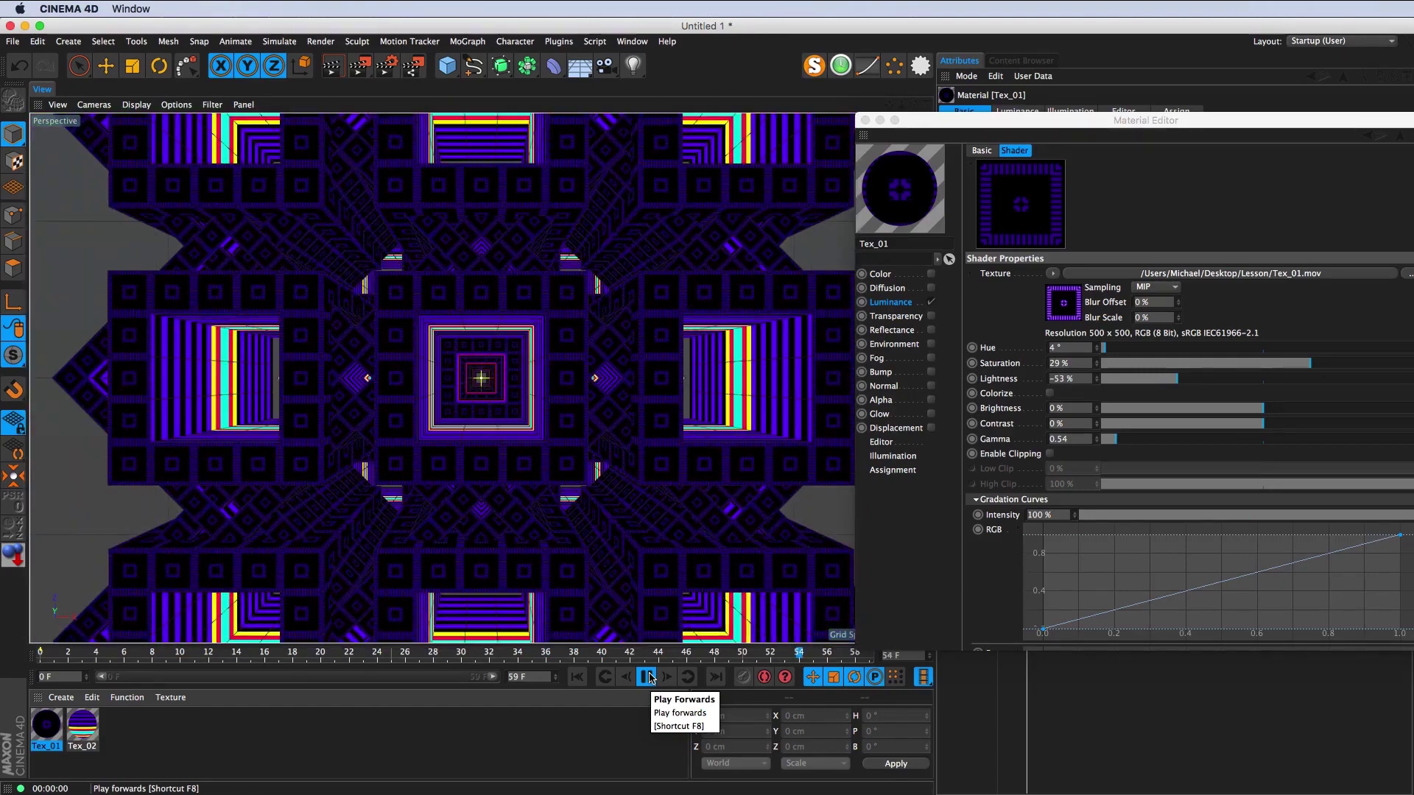
{"action": "left_click", "coordinate": [648, 676]}
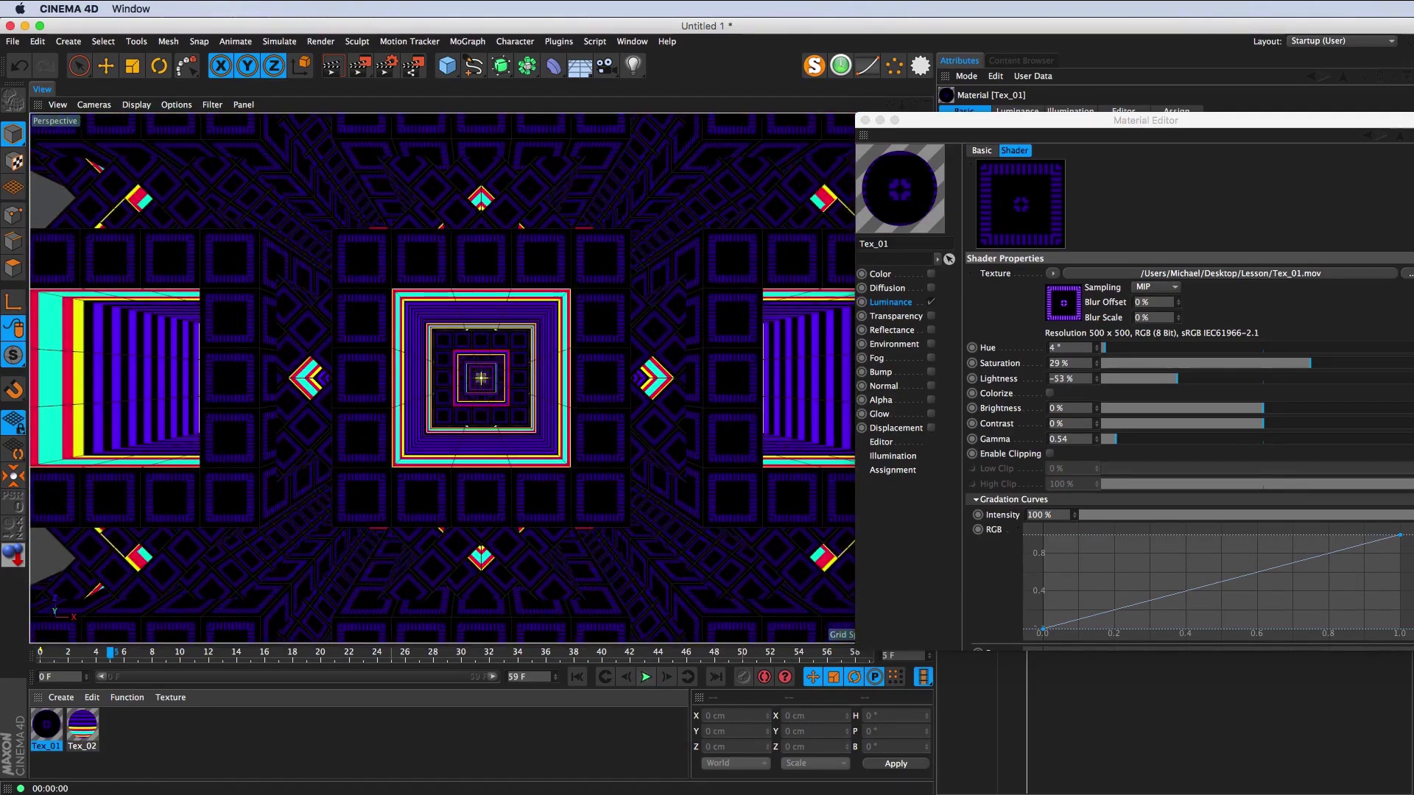